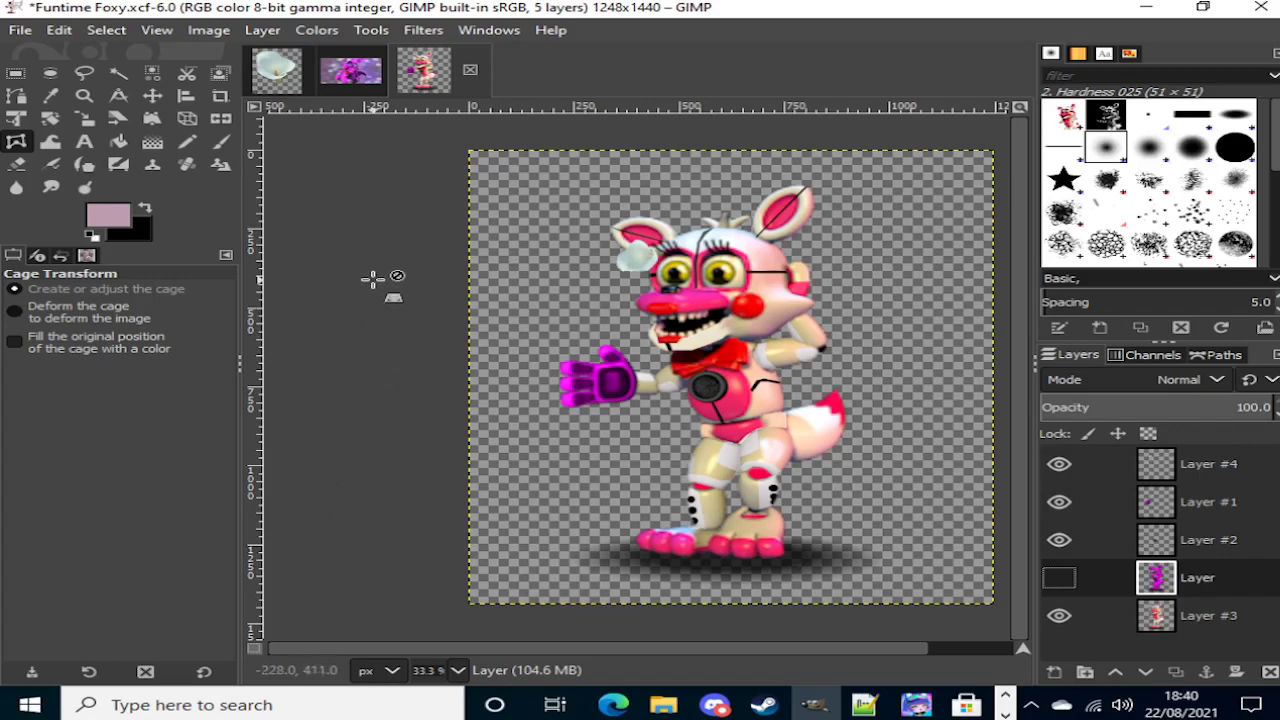
# Step: Look over the full width of the purple fox reference picture
pyautogui.click(357, 80)
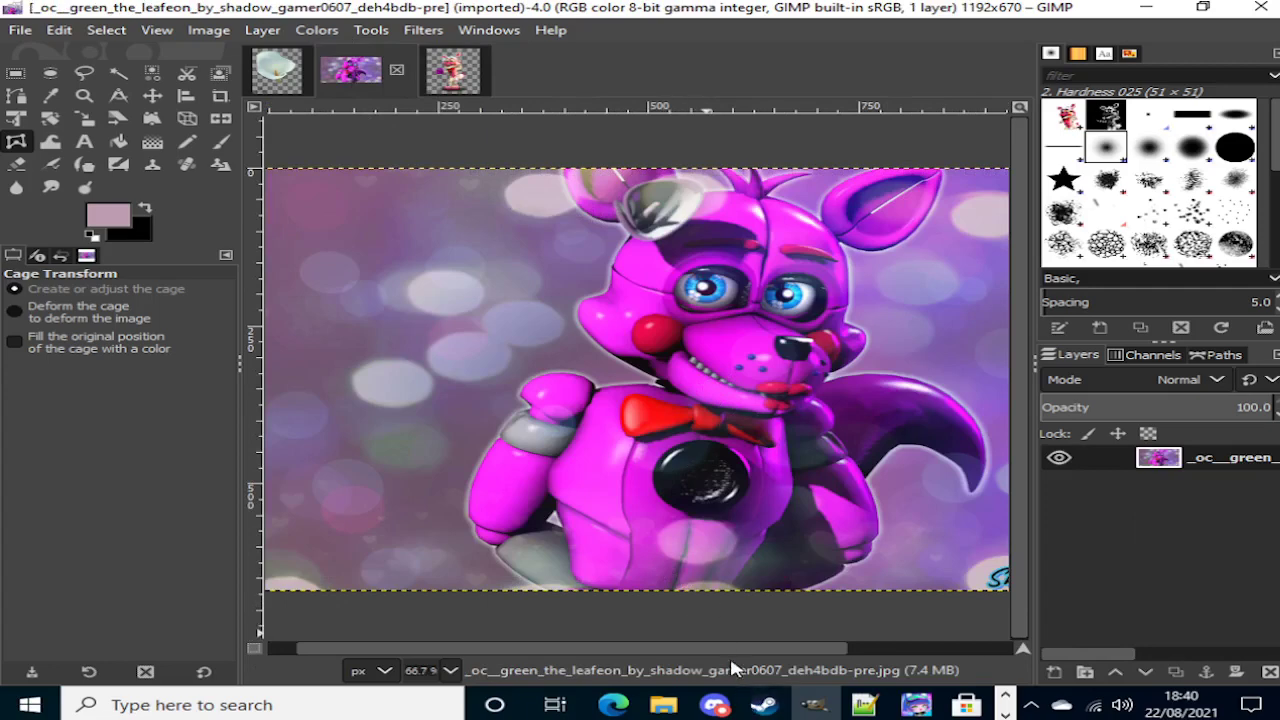
pyautogui.moveTo(728, 650); pyautogui.dragTo(892, 650)
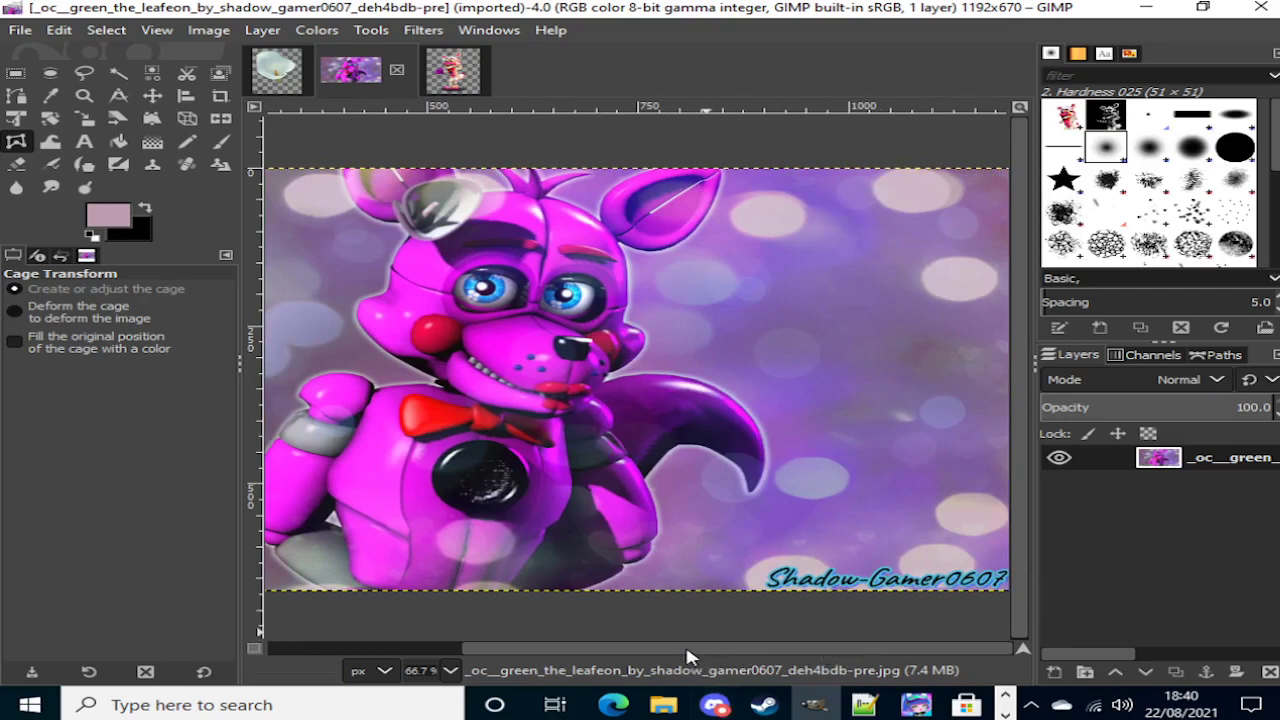
pyautogui.moveTo(688, 651); pyautogui.dragTo(492, 648)
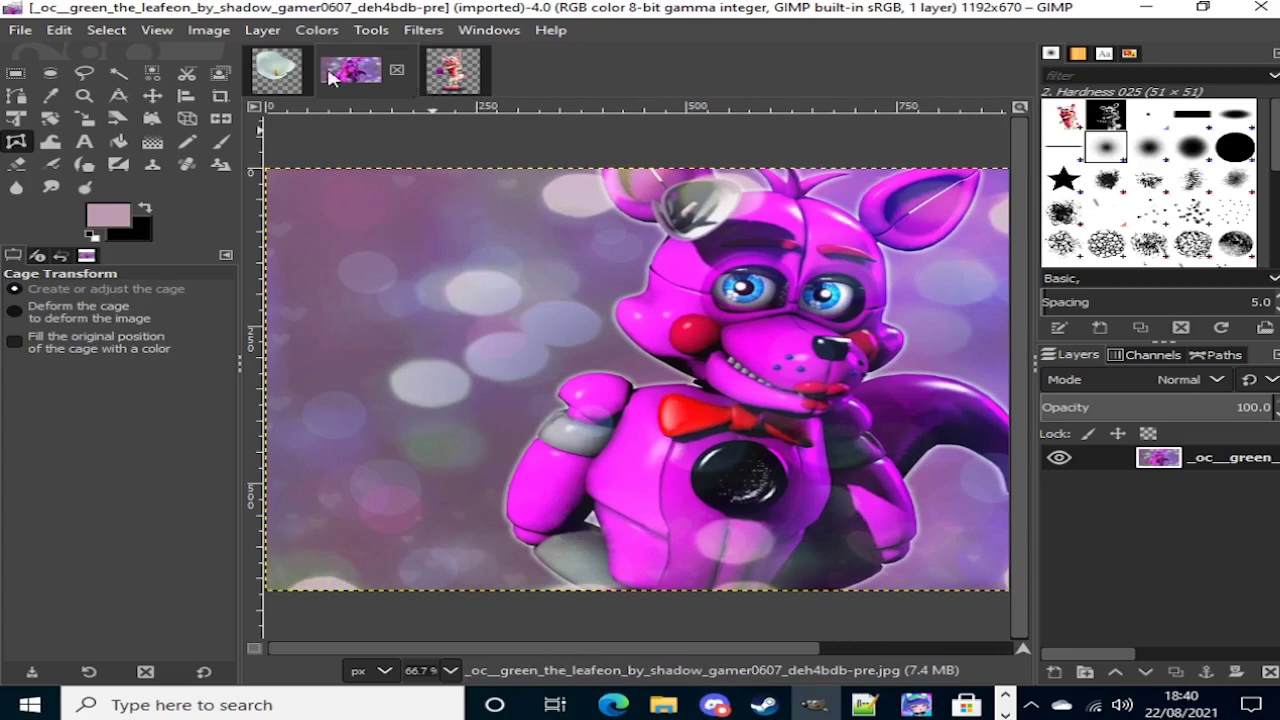
# Step: Close the giant white calla lily image without saving its changes and return to the Funtime Foxy image
pyautogui.click(280, 70)
pyautogui.click(323, 72)
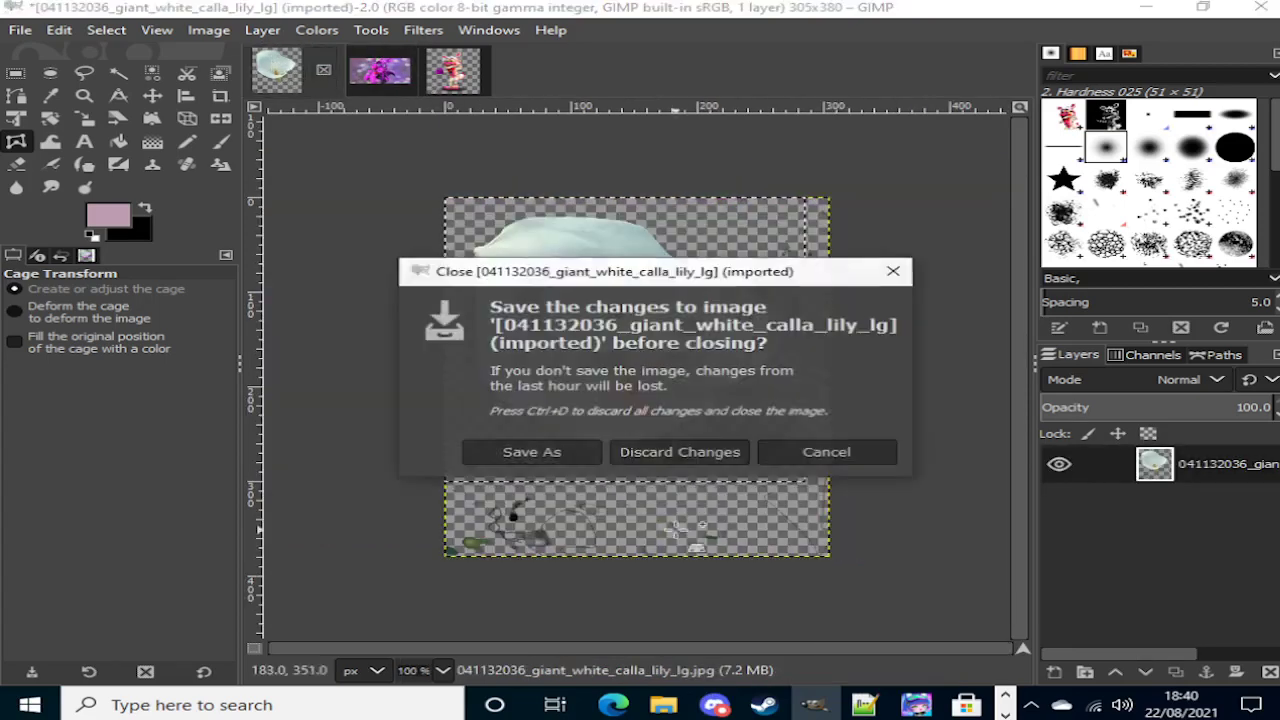
pyautogui.click(680, 452)
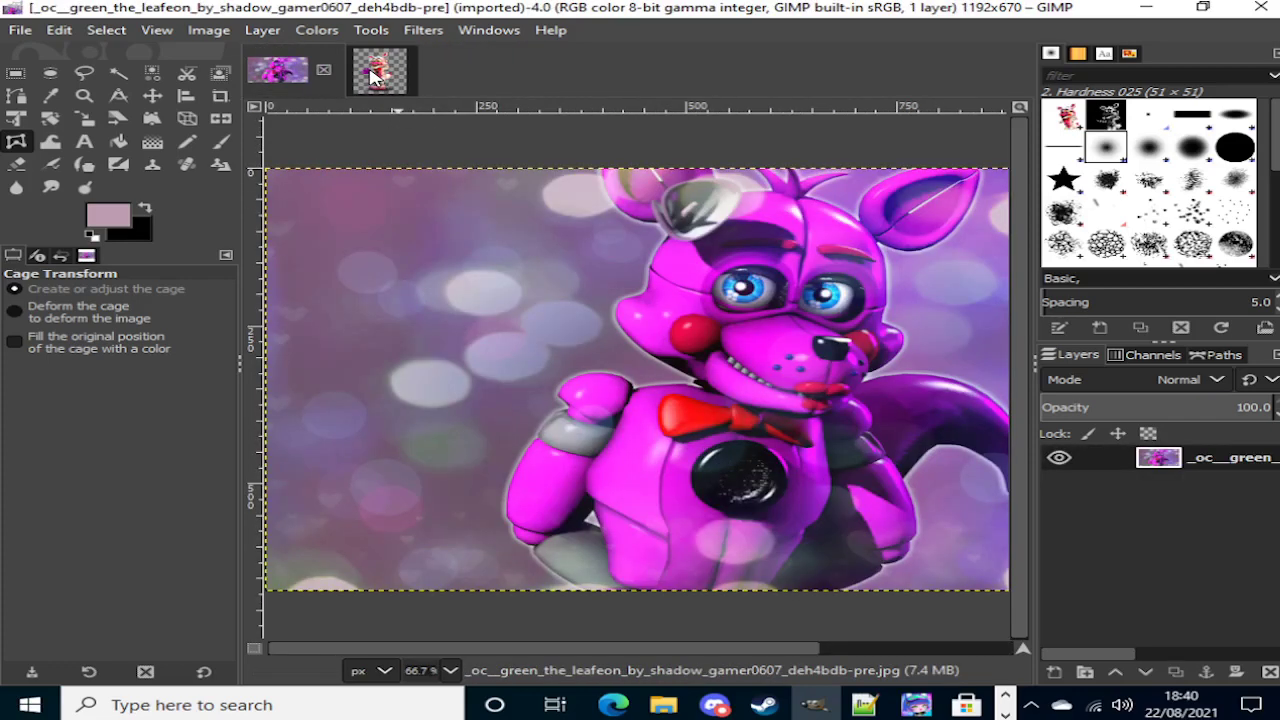
pyautogui.click(372, 76)
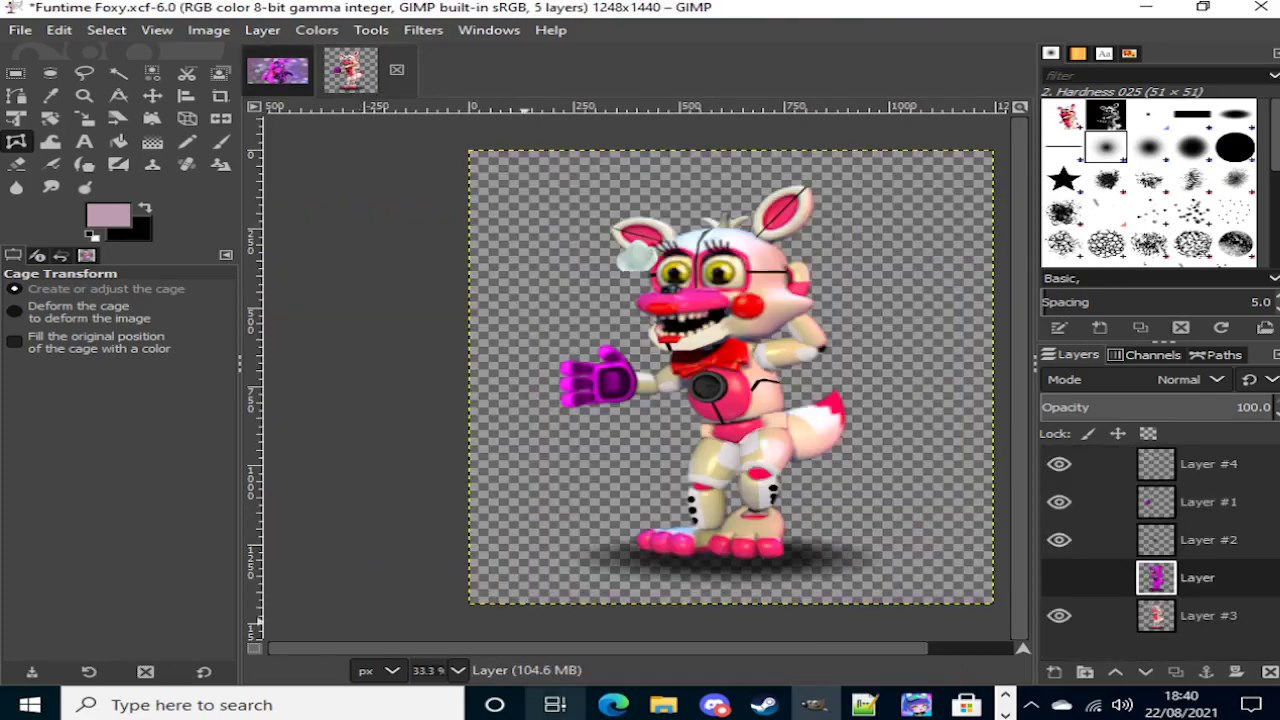
# Step: Switch to the Edge browser and look over the DeviantArt profile page's latest deviations and featured gallery
pyautogui.moveTo(613, 706)
pyautogui.click(612, 600)
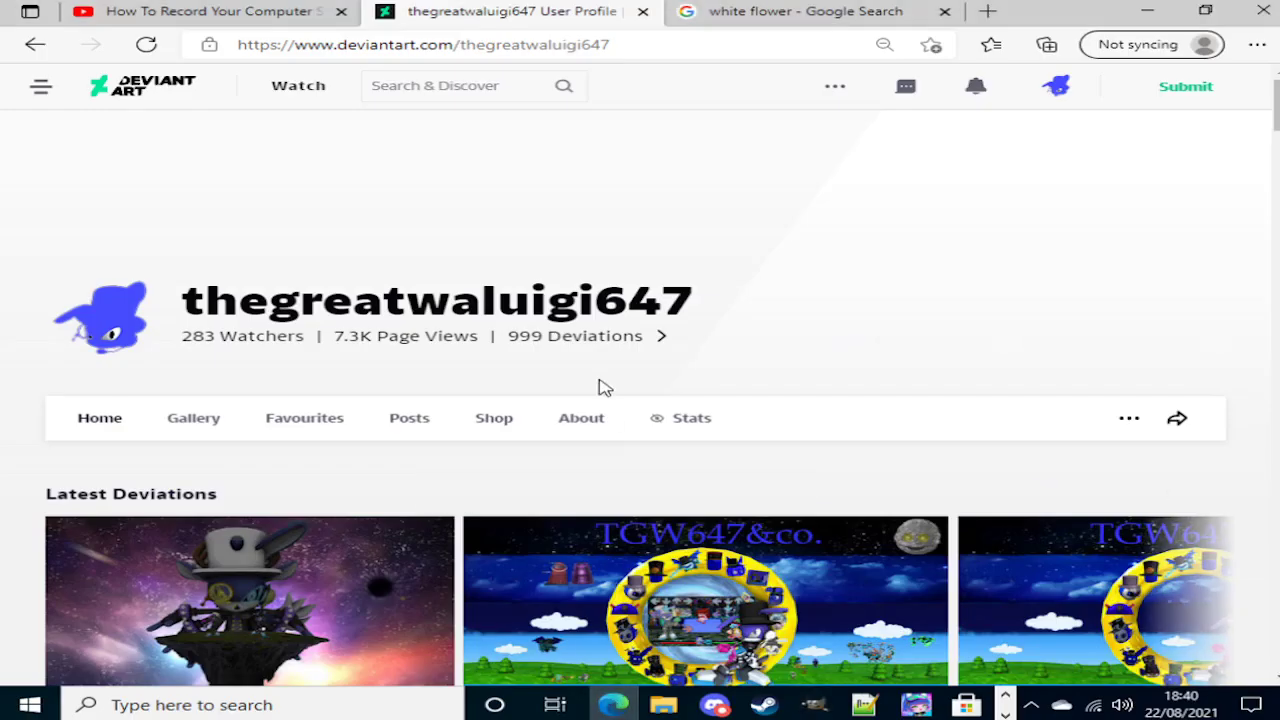
pyautogui.scroll(-2, 597, 386)
pyautogui.scroll(-10, 477, 354)
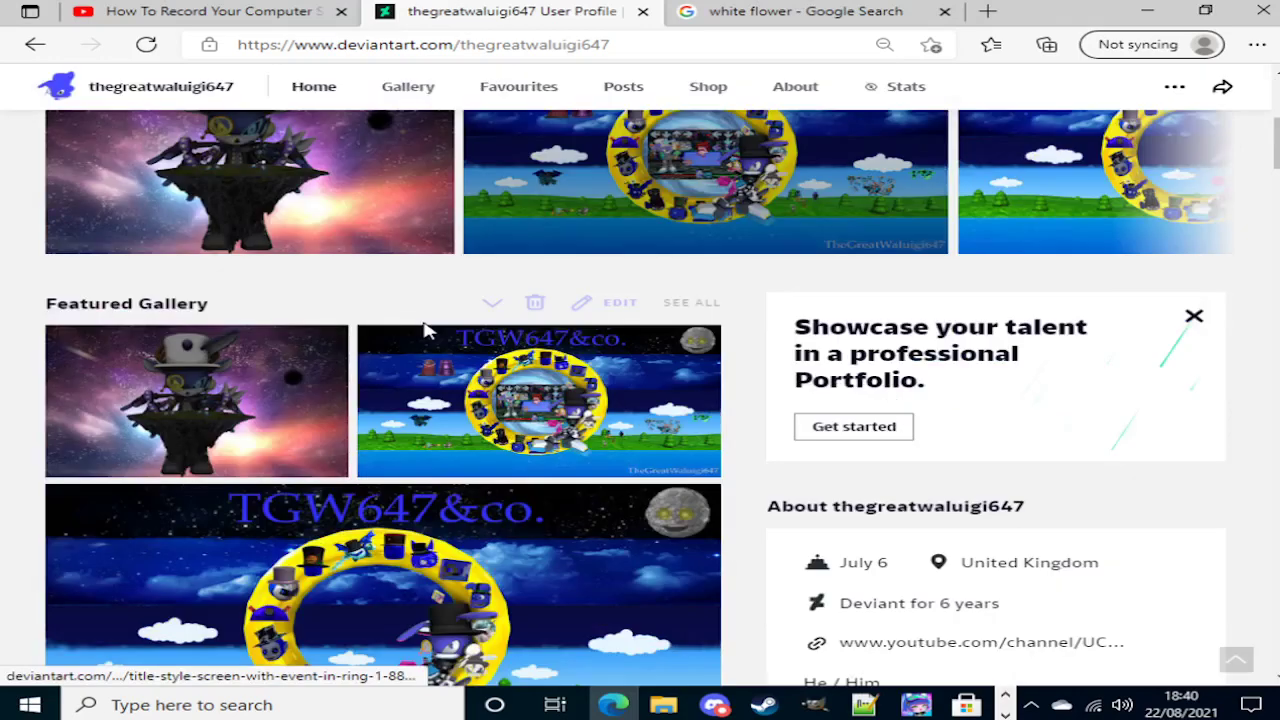
pyautogui.scroll(12, 355, 445)
pyautogui.scroll(1, 357, 430)
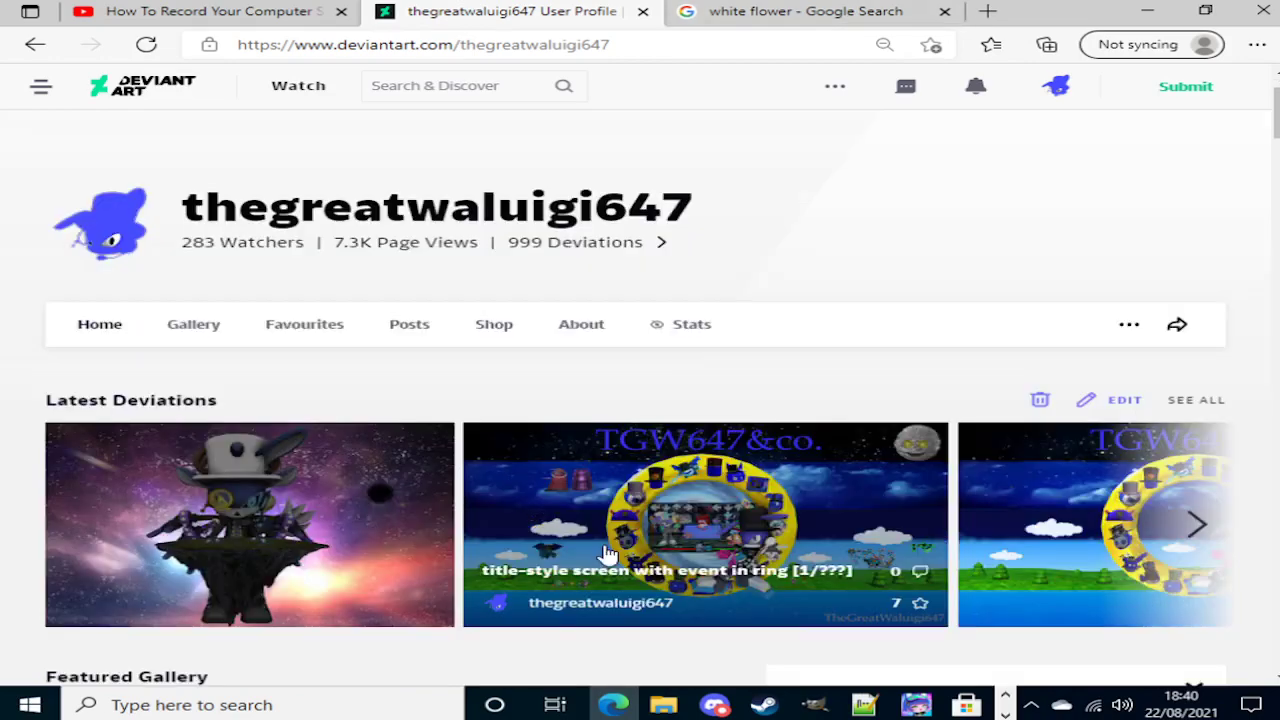
pyautogui.scroll(-1, 757, 490)
pyautogui.scroll(1, 757, 490)
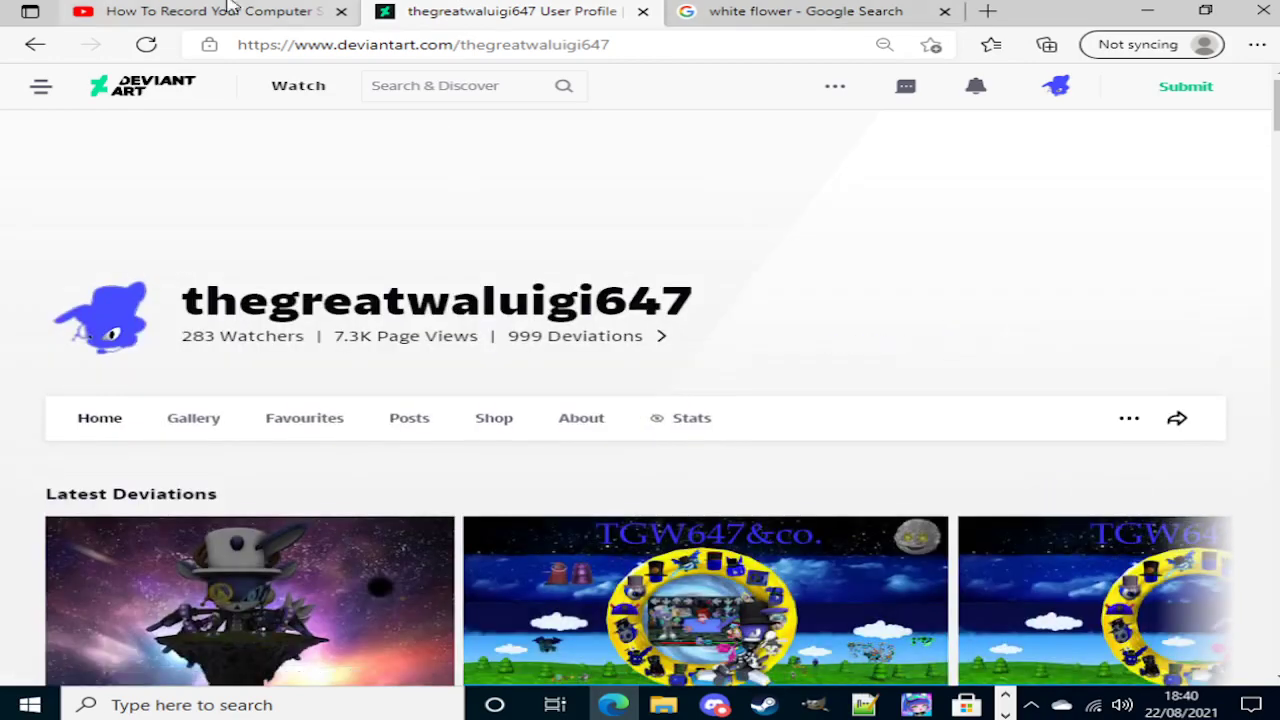
# Step: Look over the YouTube page of the video "How To Record Your Computer Screen FREE!"
pyautogui.click(230, 18)
pyautogui.scroll(-1, 197, 609)
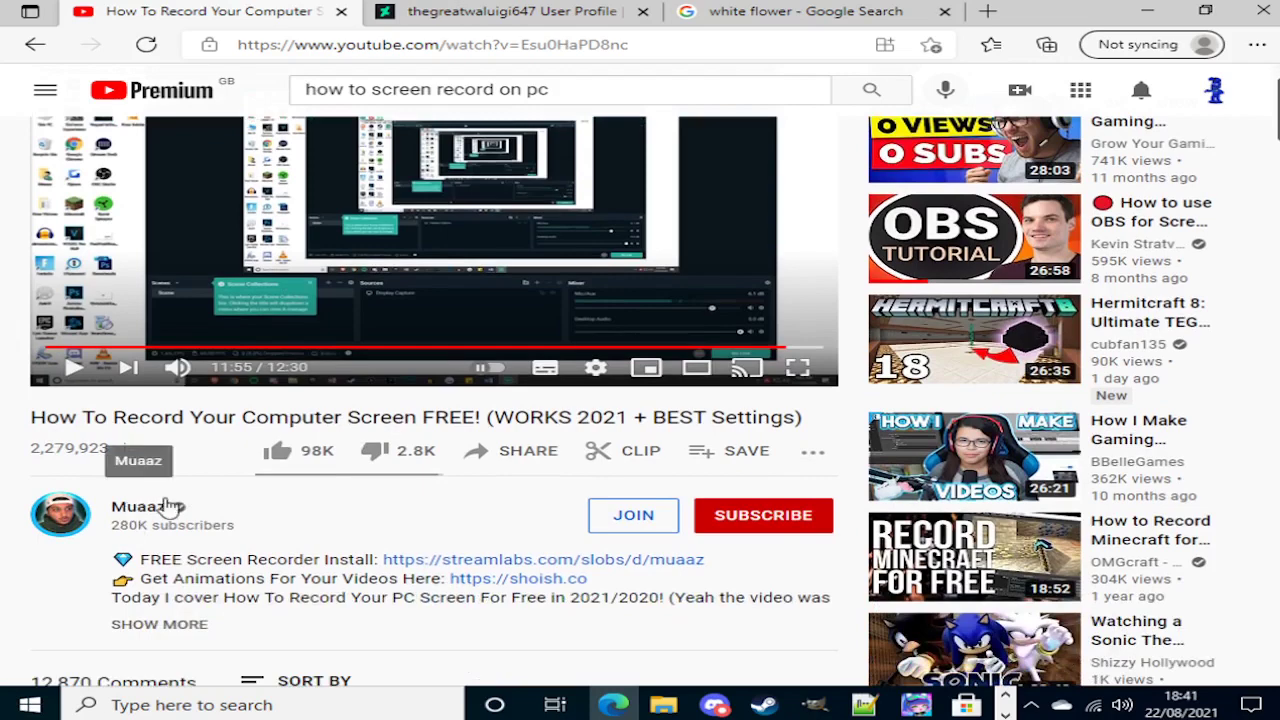
pyautogui.scroll(1, 386, 563)
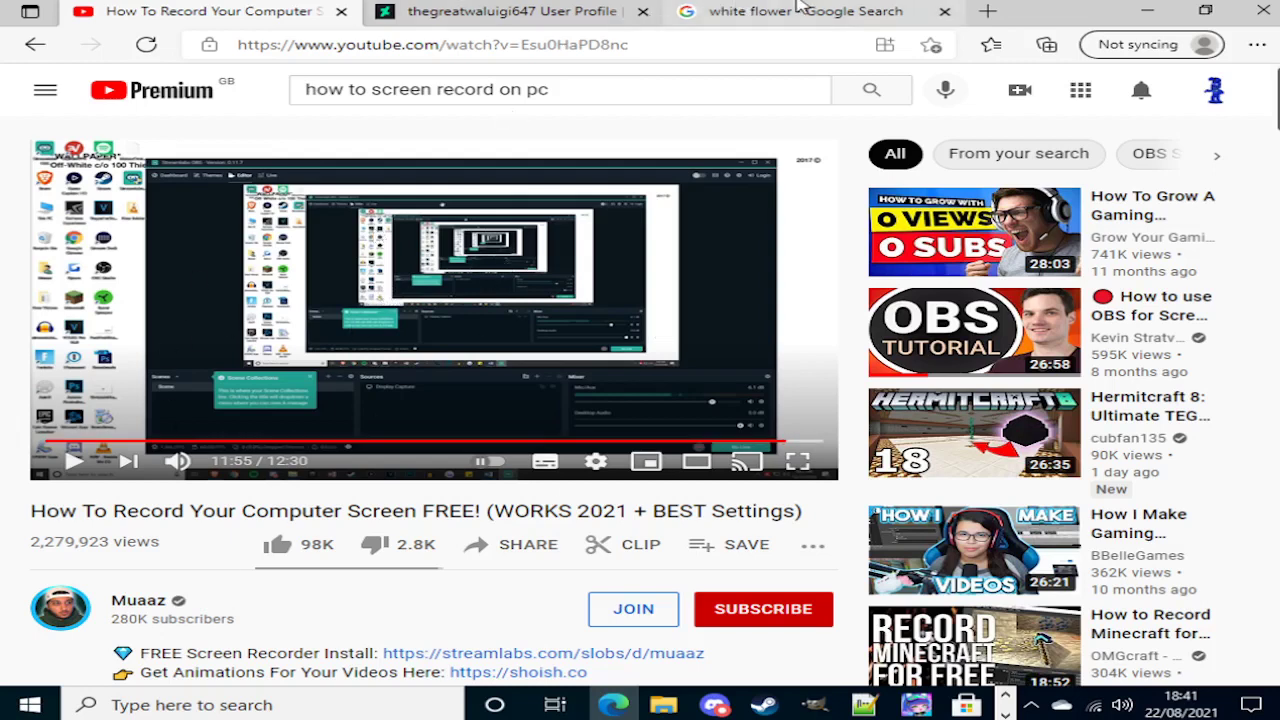
# Step: Switch back to GIMP and compare the Funtime Foxy edit, including its purple hand, with the purple fox reference picture
pyautogui.click(815, 705)
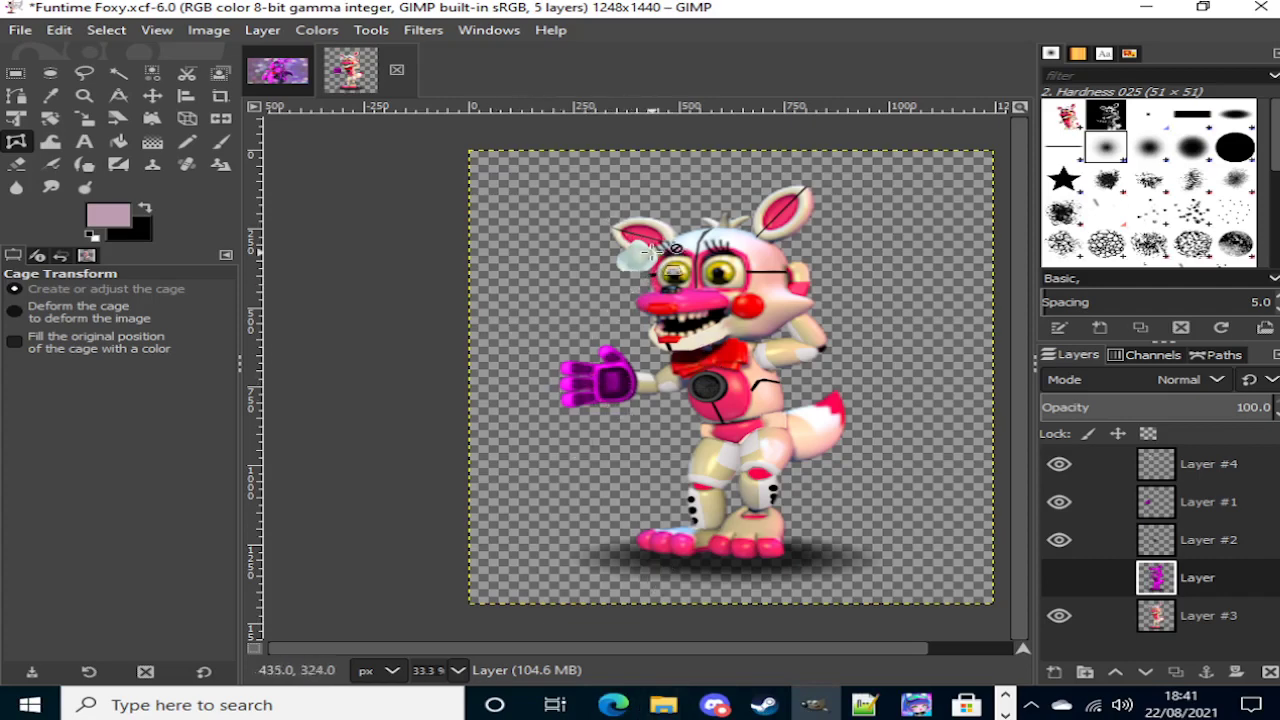
pyautogui.click(268, 78)
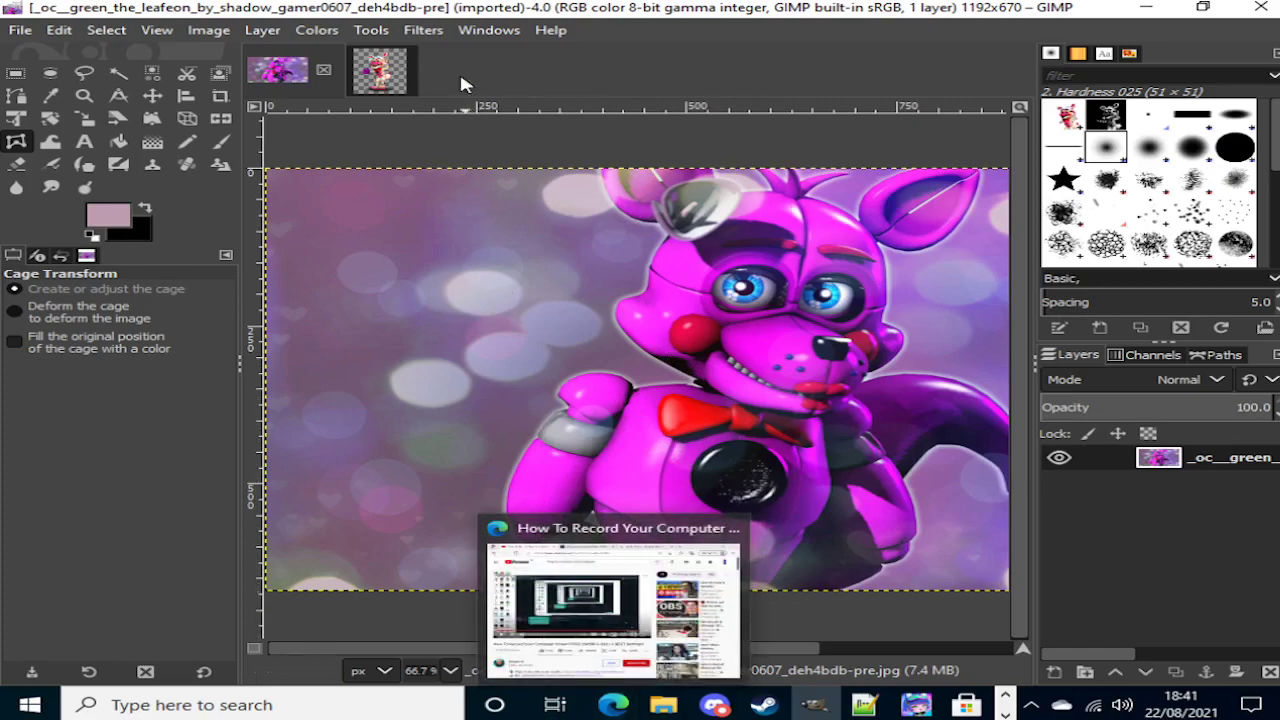
pyautogui.click(362, 78)
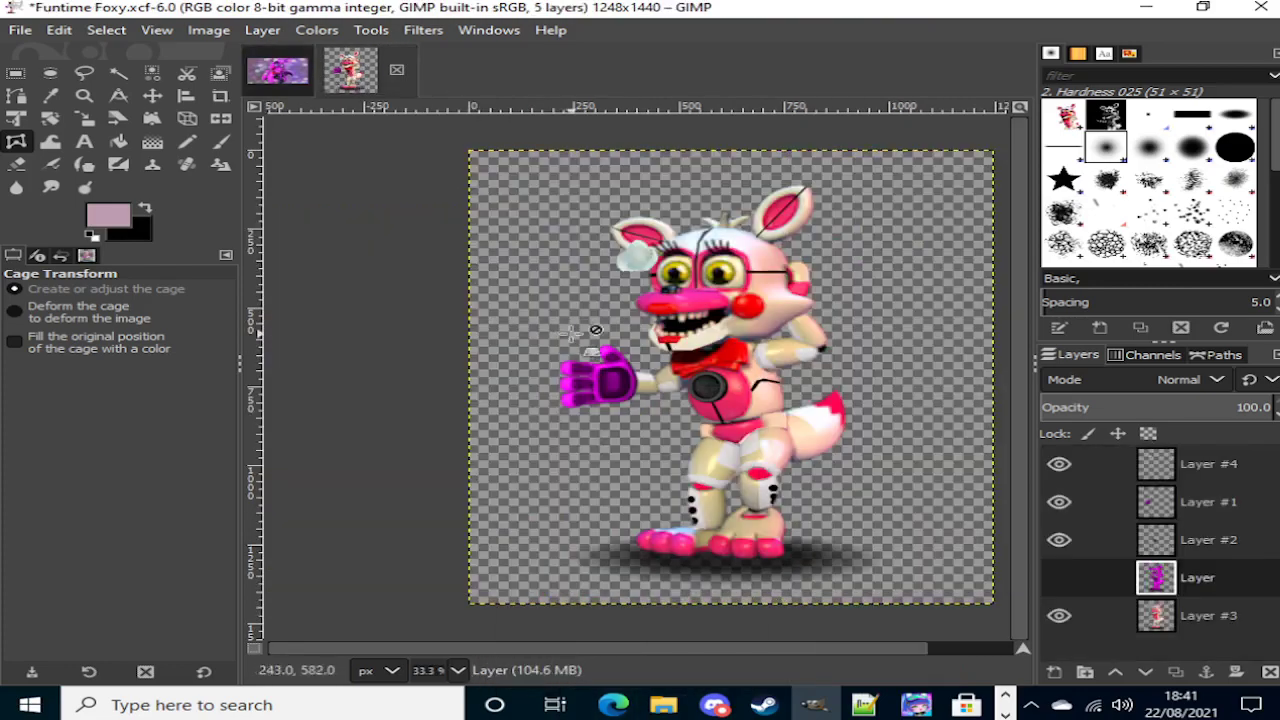
pyautogui.scroll(5, 665, 410)
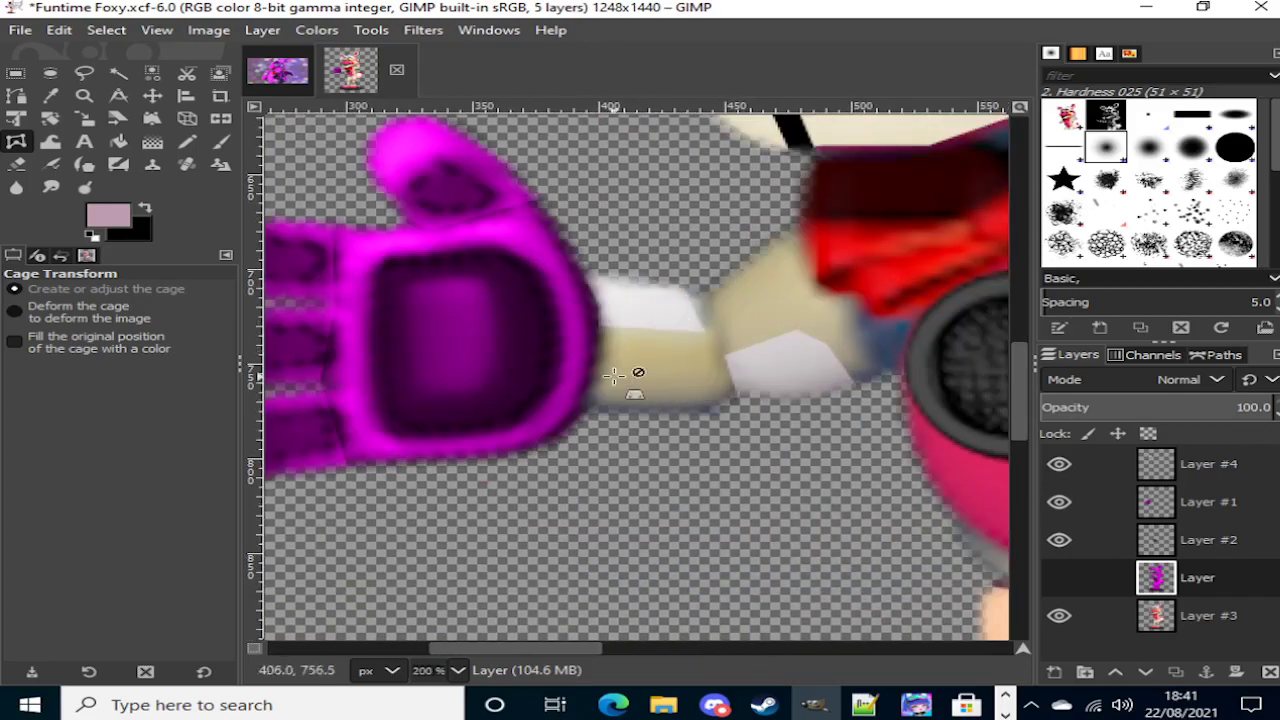
pyautogui.scroll(-5, 740, 360)
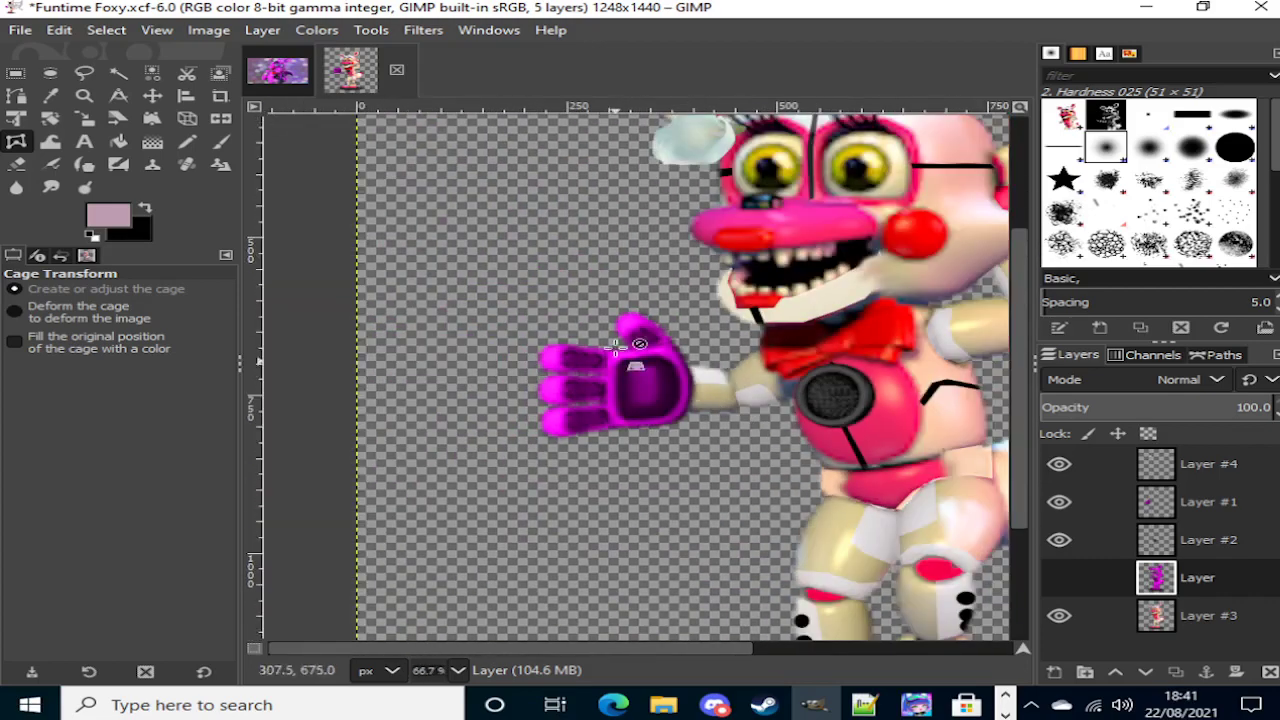
pyautogui.click(278, 70)
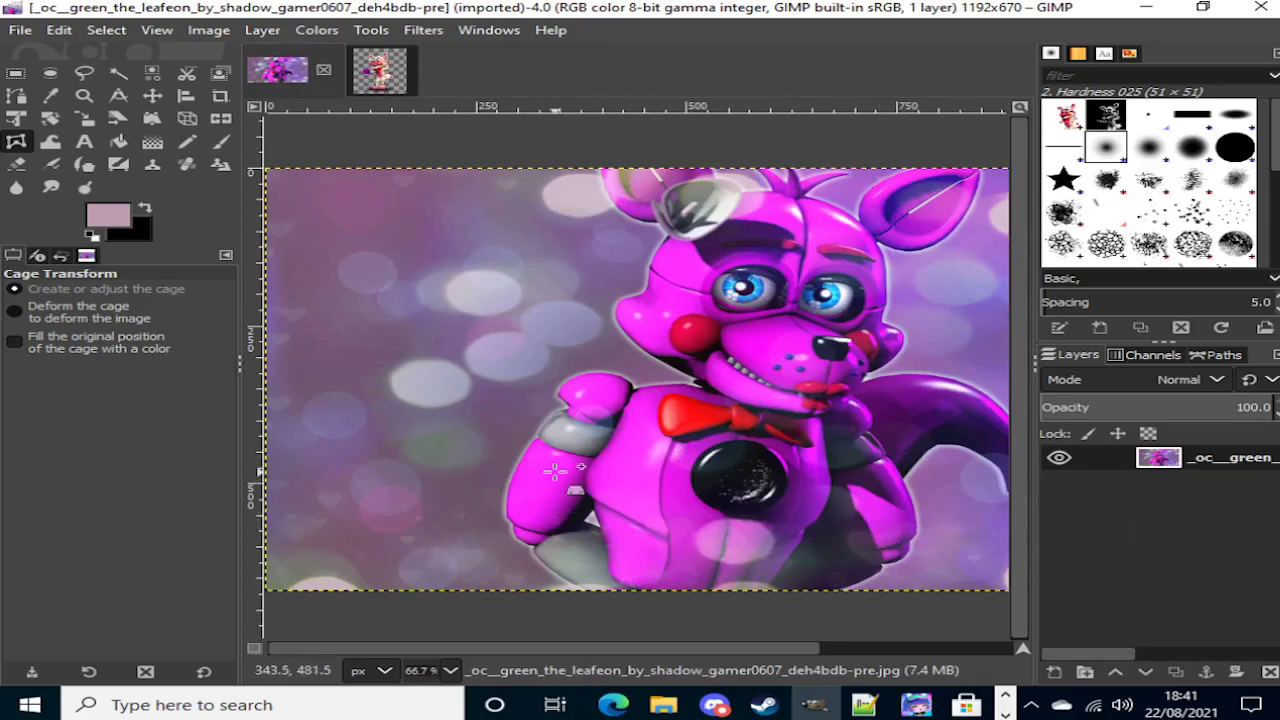
pyautogui.click(380, 75)
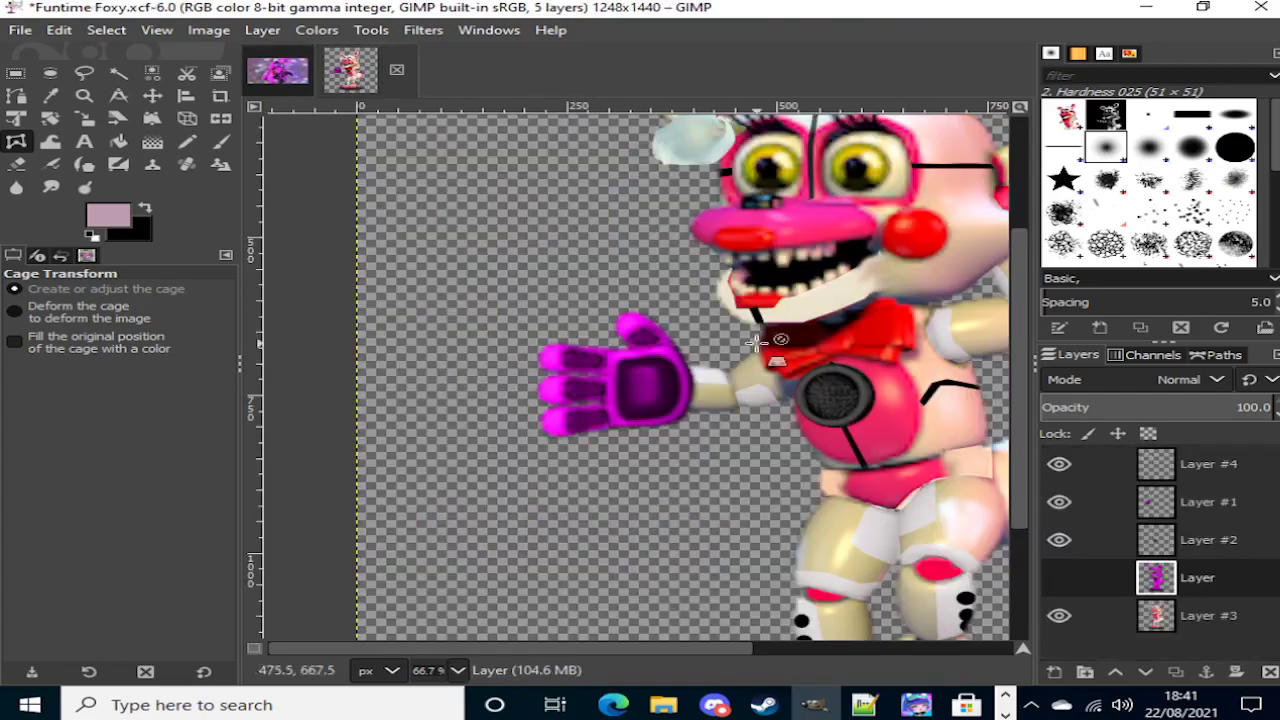
pyautogui.scroll(-2, 685, 461)
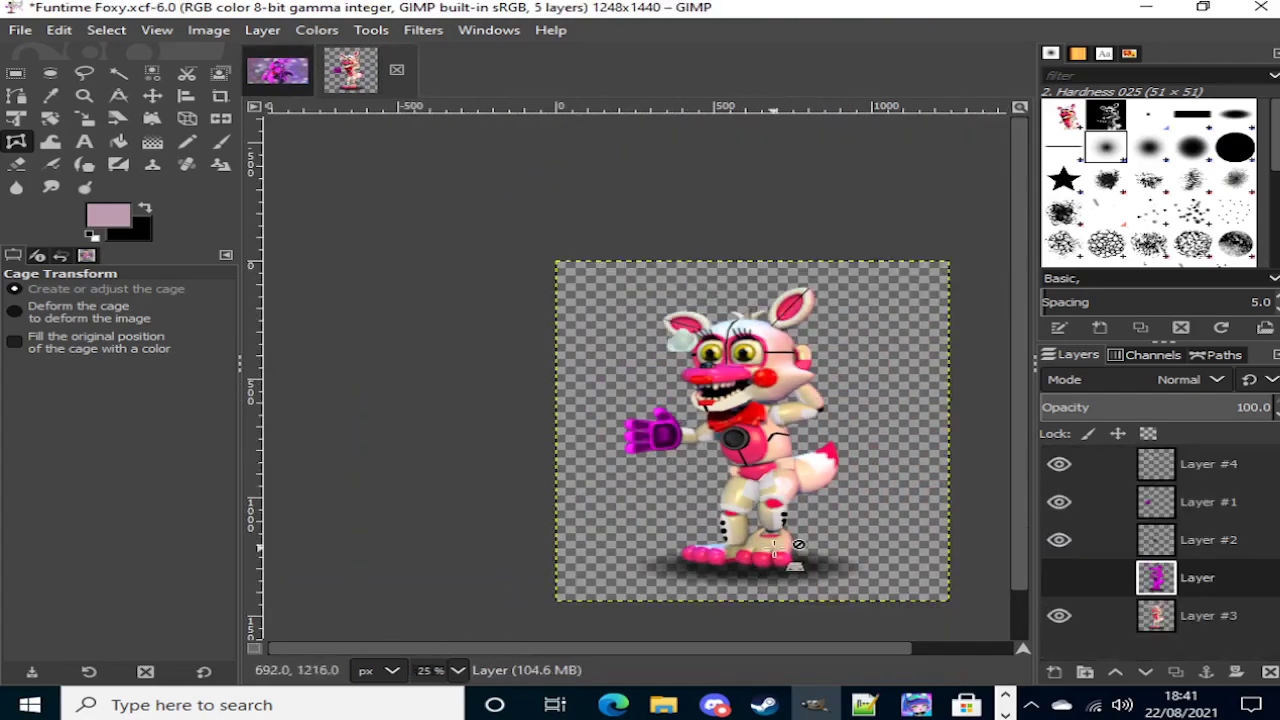
# Step: Start opening another image and go to the FNAF IMAGES folder inside TGW647&CO. BITS
pyautogui.click(20, 30)
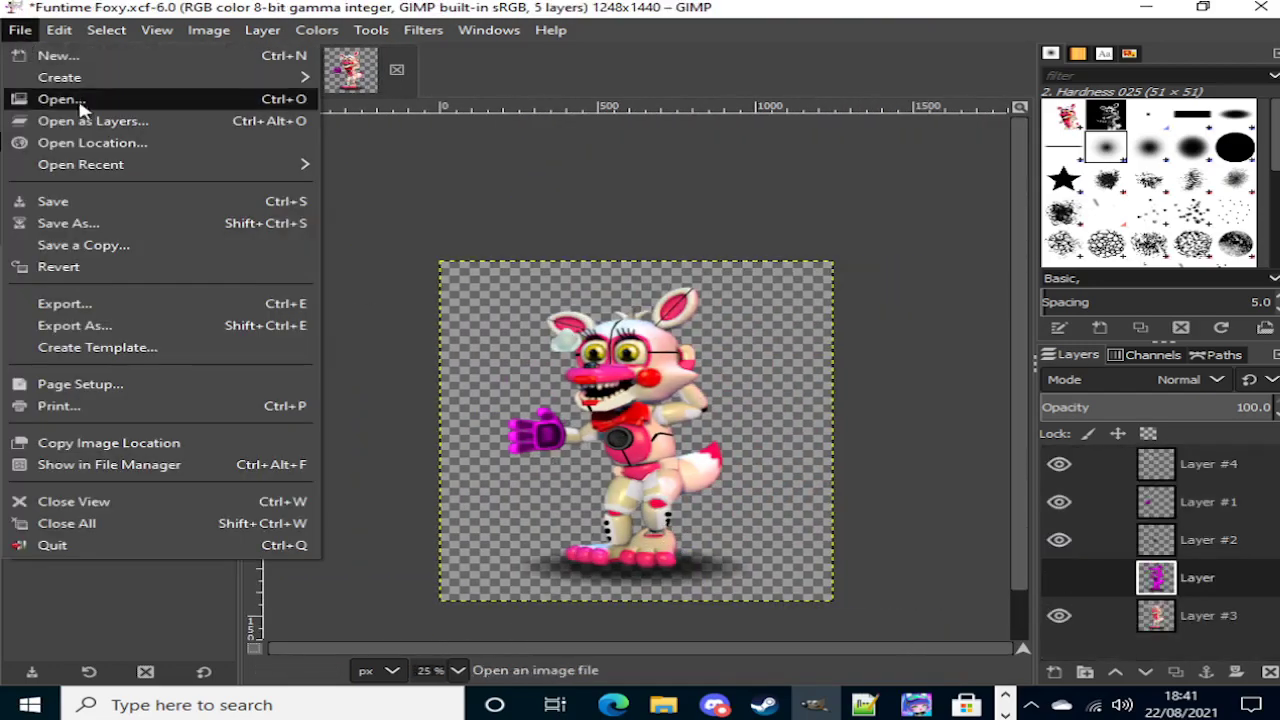
pyautogui.click(60, 94)
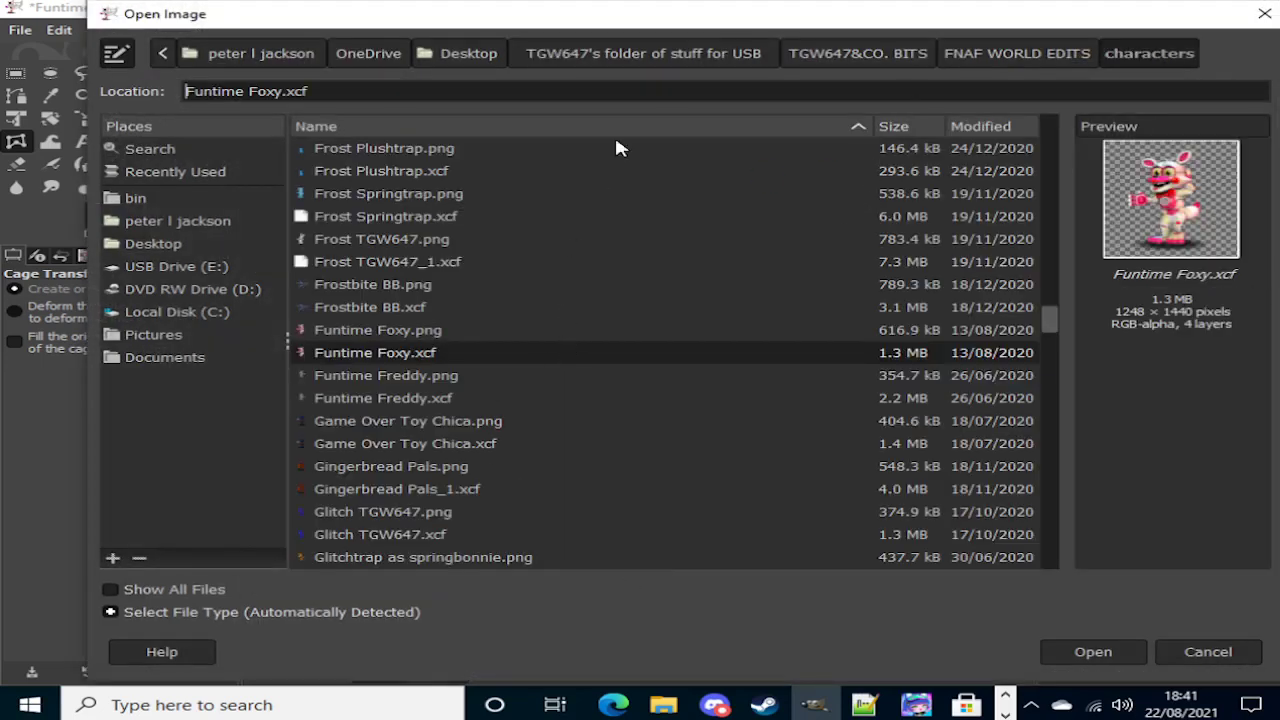
pyautogui.click(858, 42)
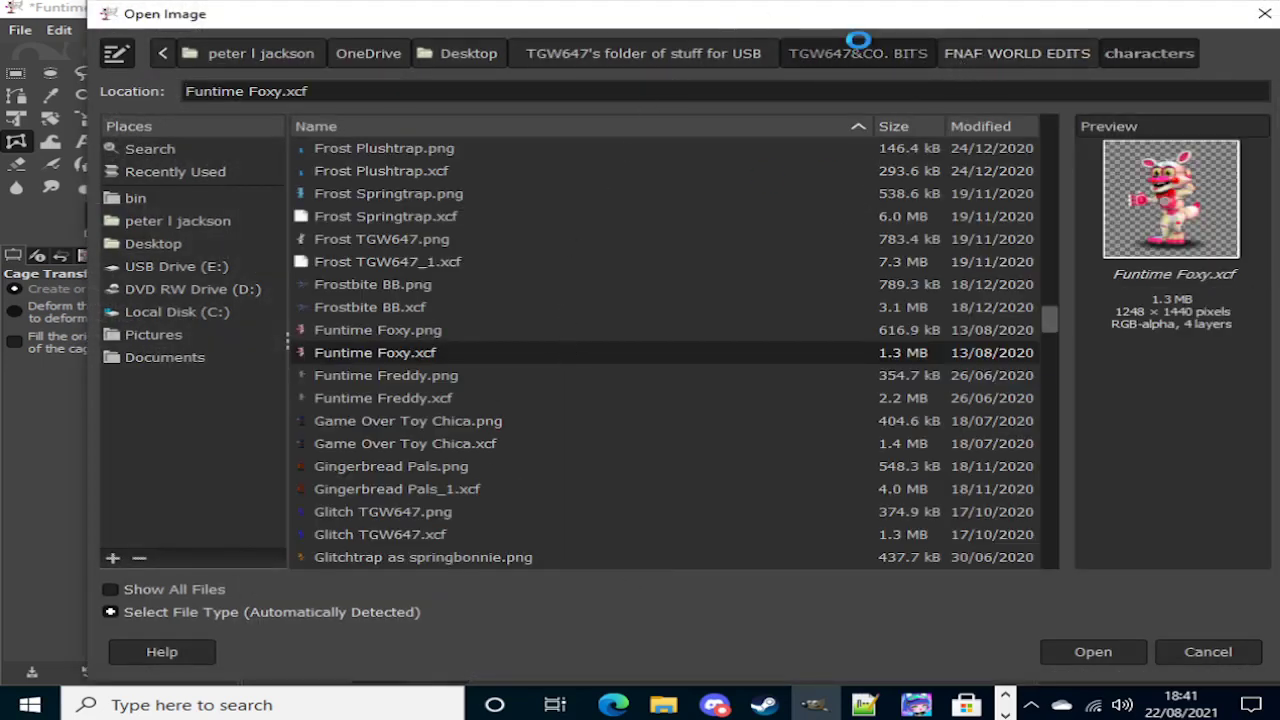
pyautogui.click(772, 196)
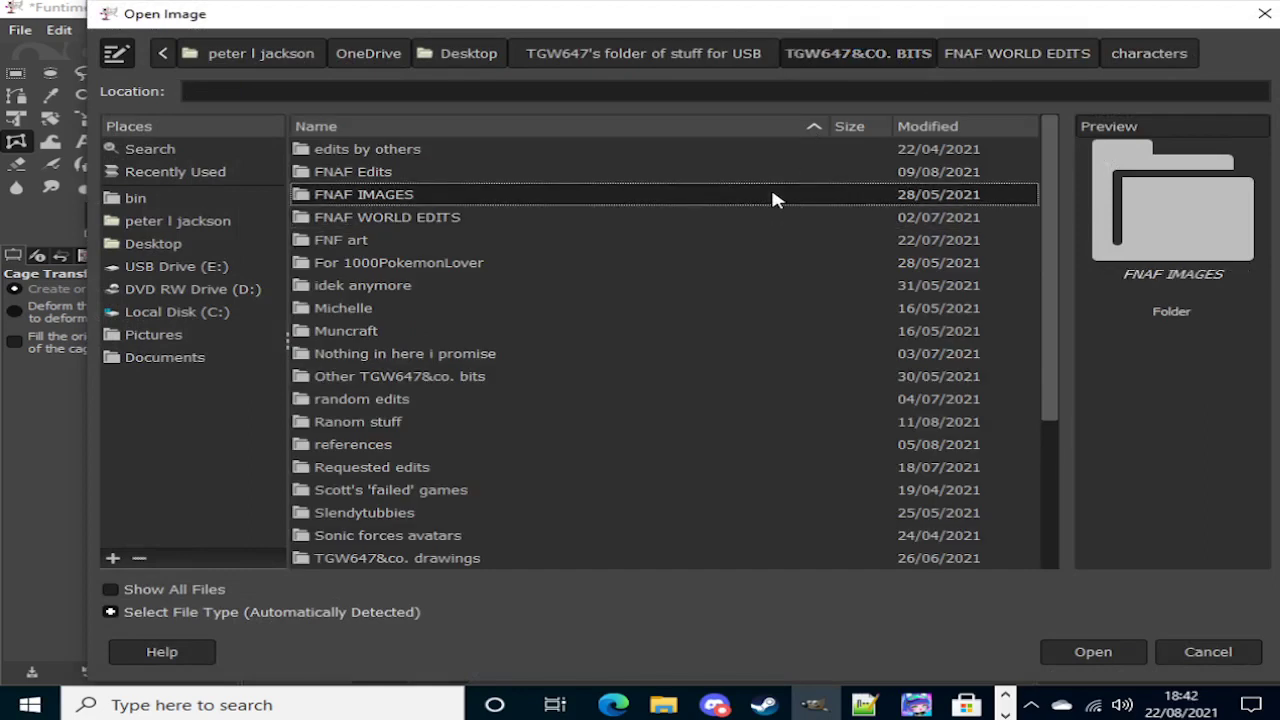
pyautogui.doubleClick(772, 196)
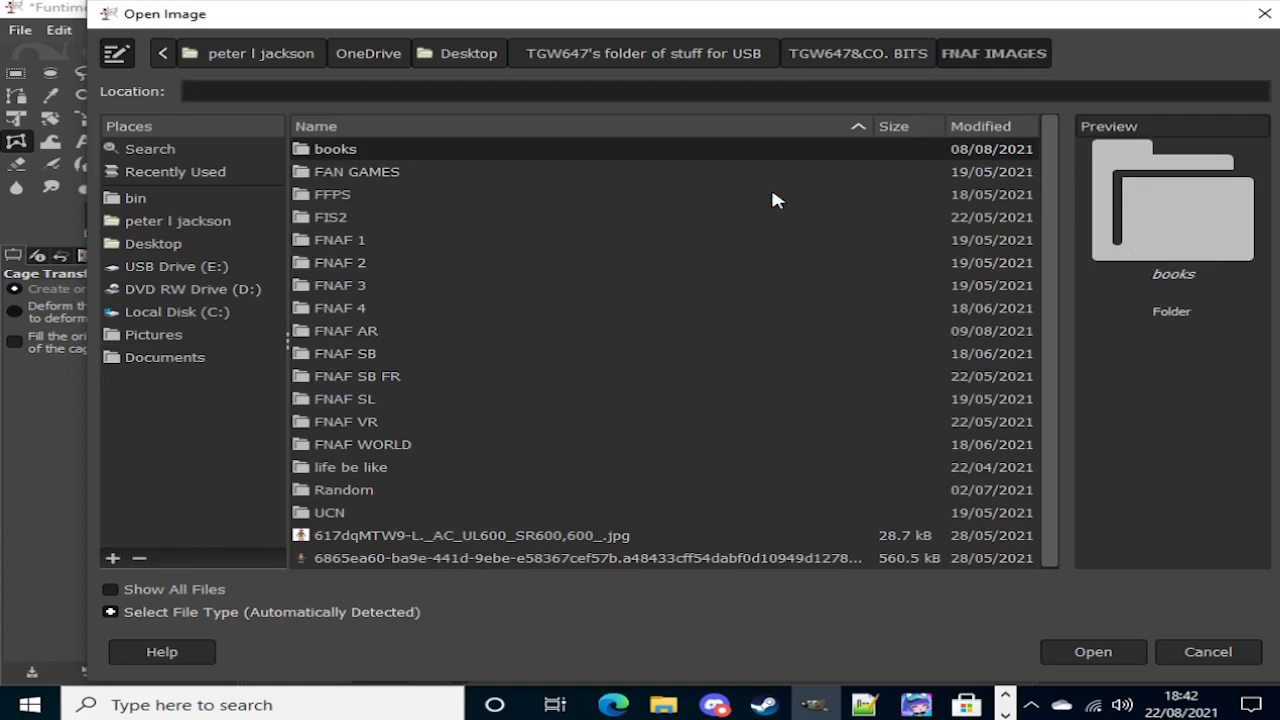
# Step: Find and open the FNAF WORLD folder within FNAF IMAGES
pyautogui.press('Down')
pyautogui.press('Down')
pyautogui.press('Down')
pyautogui.press('Down')
pyautogui.press('Down')
pyautogui.press('Down')
pyautogui.press('Down')
pyautogui.press('Down')
pyautogui.press('Down')
pyautogui.press('Down')
pyautogui.press('Down')
pyautogui.press('Down')
pyautogui.press('Down')
pyautogui.press('Down')
pyautogui.press('Down')
pyautogui.press('Down')
pyautogui.press('Down')
pyautogui.press('Up')
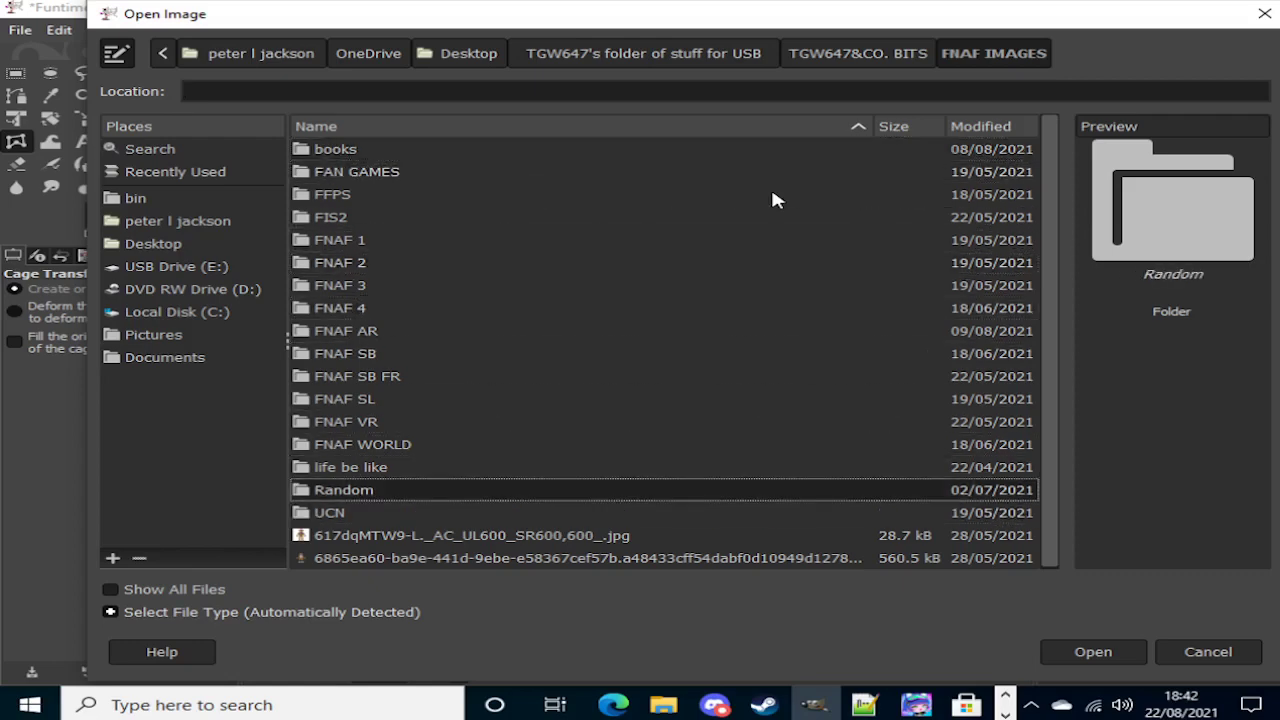
pyautogui.press('Up')
pyautogui.press('Up')
pyautogui.press('Return')
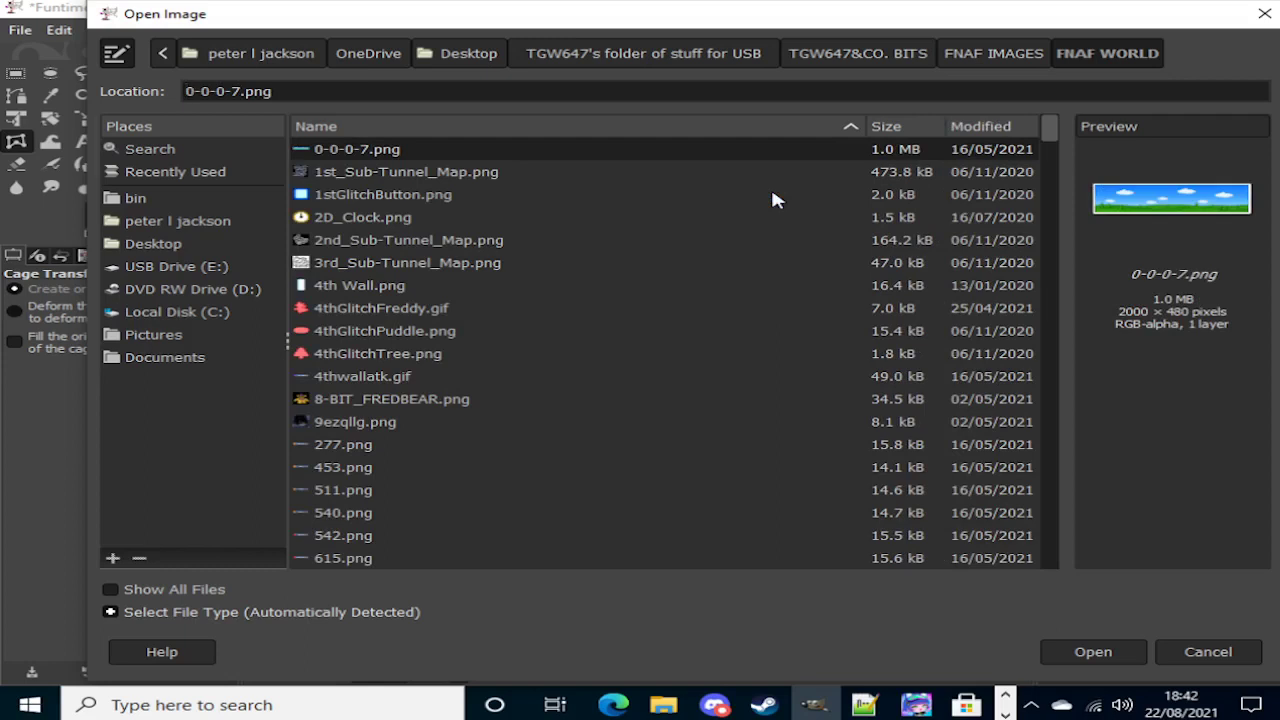
# Step: Preview the first image files in the FNAF WORLD folder, down to 4thGlitchTree.png
pyautogui.press('Down')
pyautogui.press('Down')
pyautogui.press('Down')
pyautogui.press('Down')
pyautogui.press('Down')
pyautogui.press('Down')
pyautogui.press('Down')
pyautogui.press('Down')
pyautogui.press('Down')
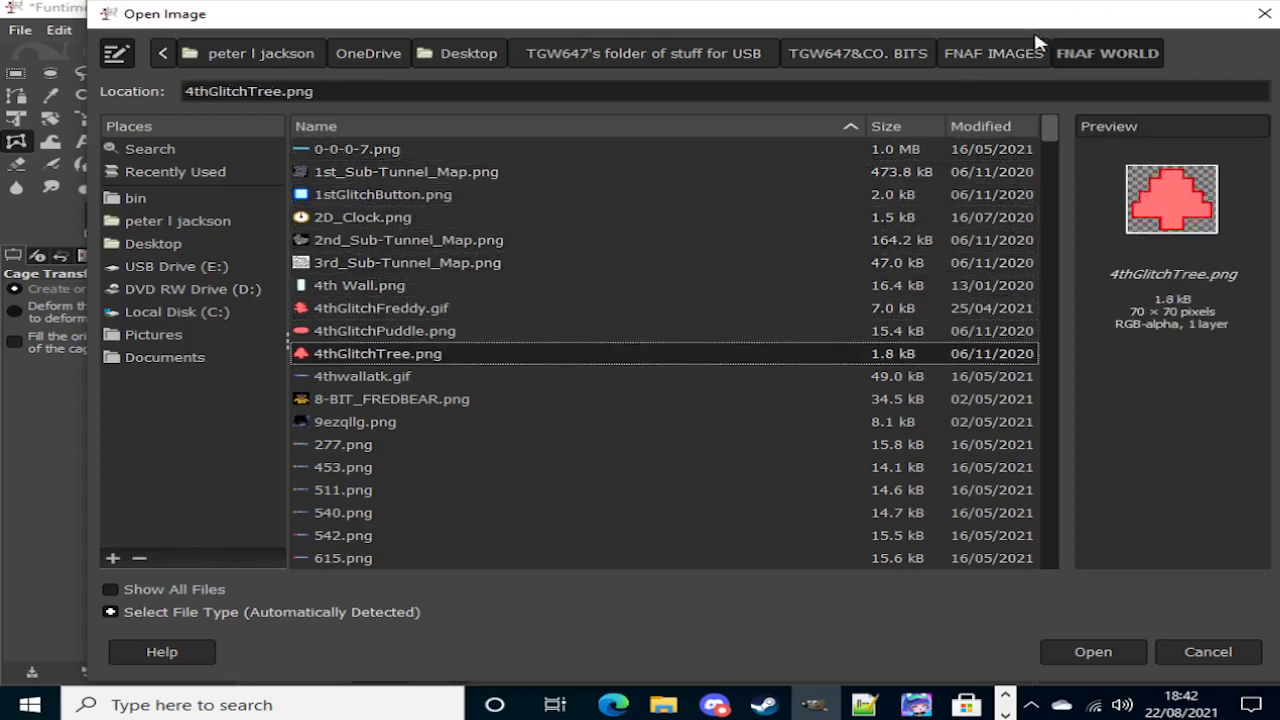
# Step: Go back to the FNAF IMAGES folder and open its FNAF AR folder
pyautogui.click(975, 58)
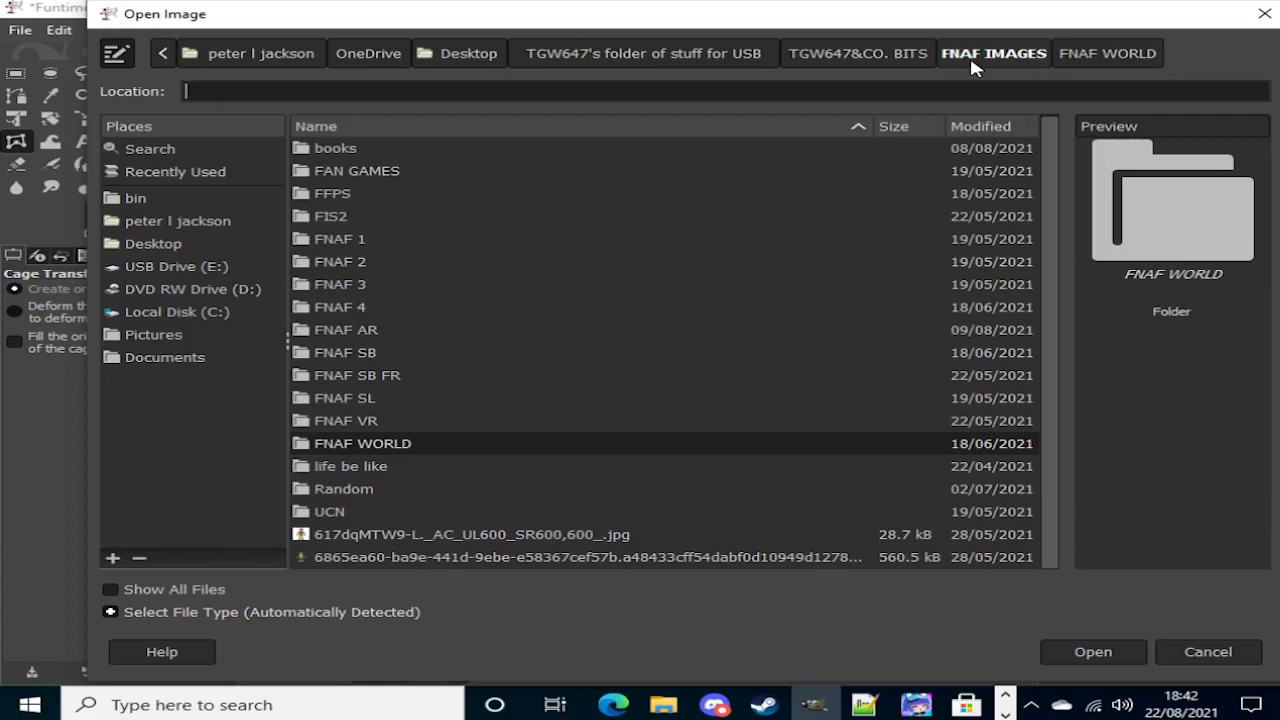
pyautogui.press('Up')
pyautogui.press('Up')
pyautogui.press('Up')
pyautogui.press('Up')
pyautogui.press('Up')
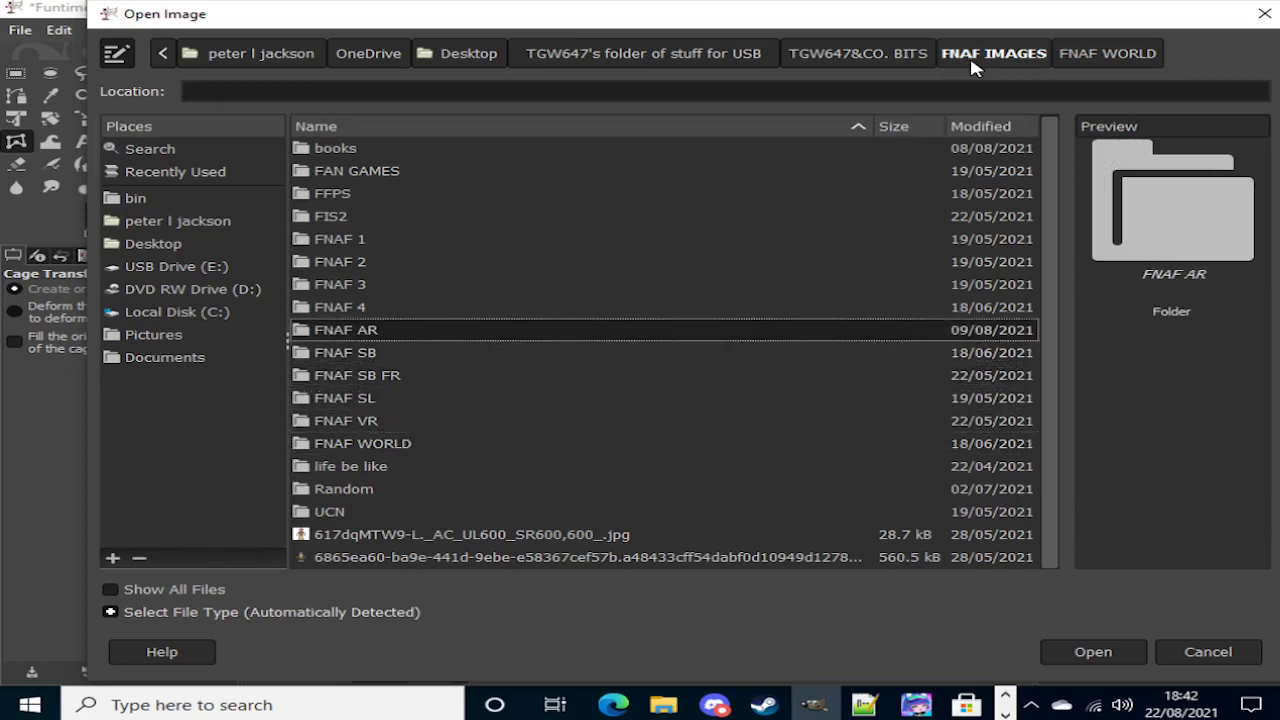
pyautogui.press('Return')
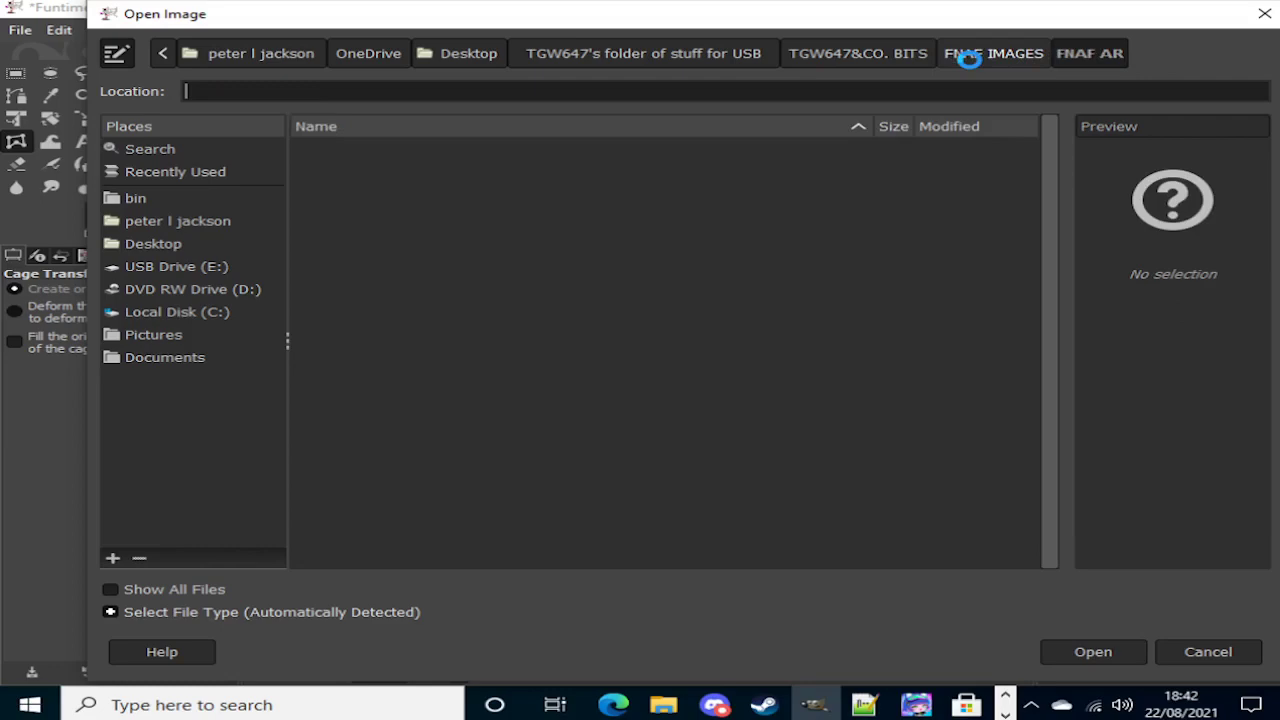
# Step: Preview the image files at the start of the FNAF AR folder, down to 8-bit-Baby-Shock.png
pyautogui.click(970, 57)
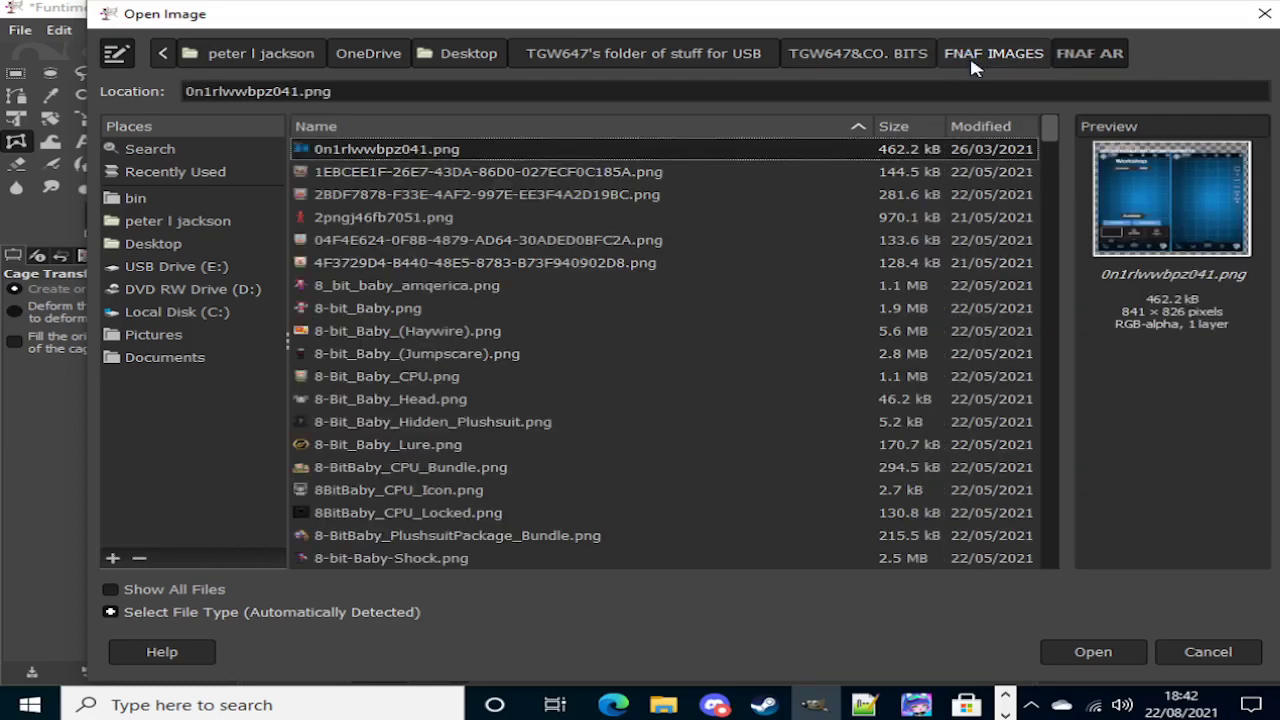
pyautogui.press('Down')
pyautogui.press('Down')
pyautogui.press('Down')
pyautogui.press('Down')
pyautogui.press('Down')
pyautogui.press('Down')
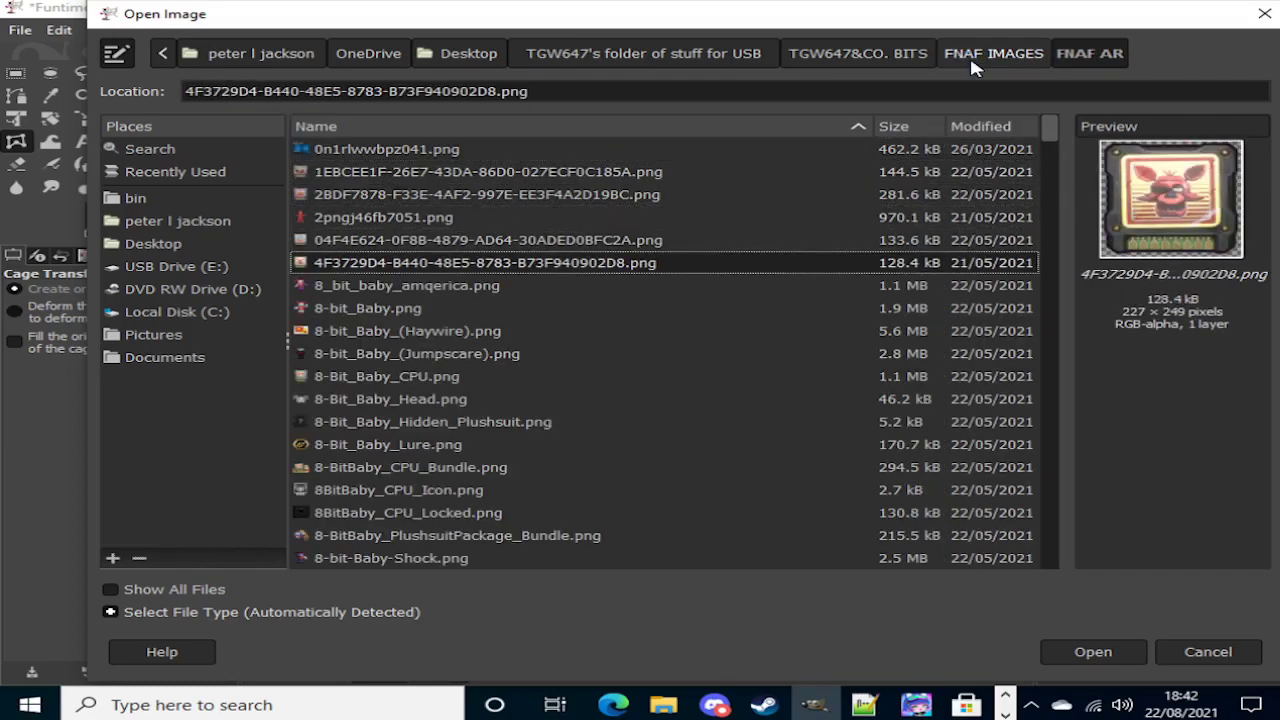
pyautogui.press('Down')
pyautogui.press('Down')
pyautogui.press('Down')
pyautogui.press('Down')
pyautogui.press('Down')
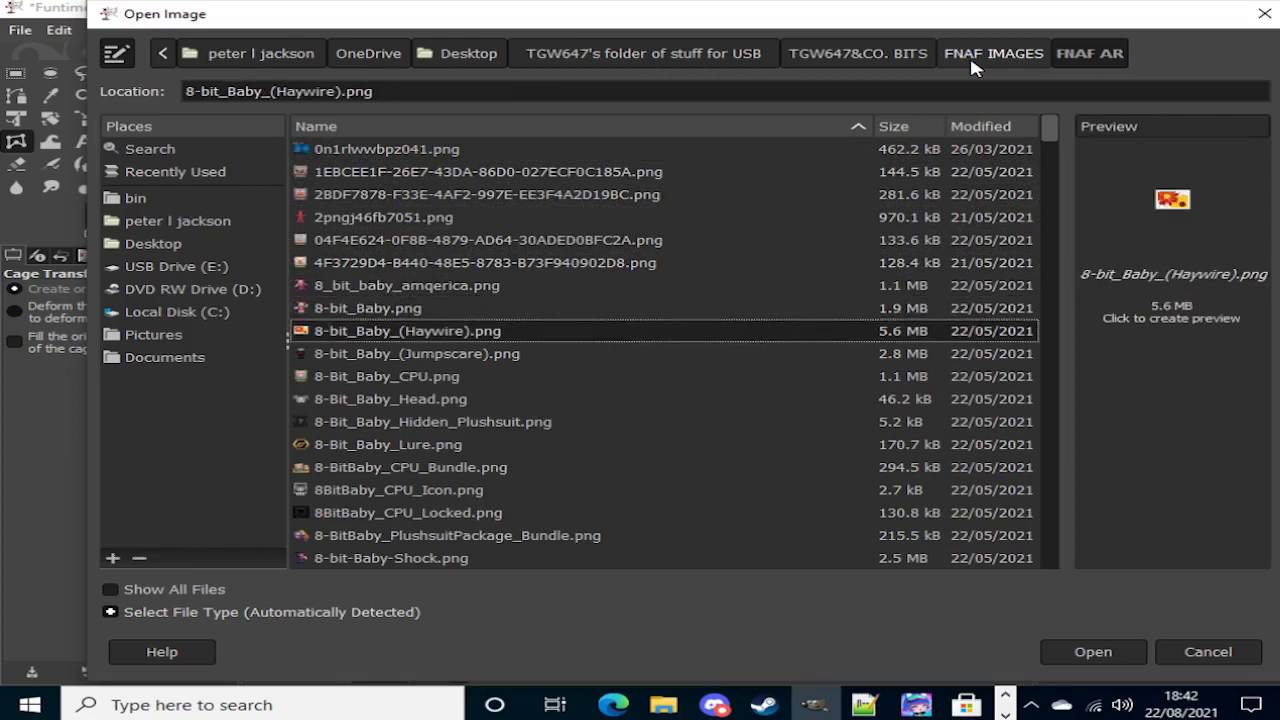
pyautogui.press('Down')
pyautogui.press('Down')
pyautogui.press('Down')
pyautogui.press('Down')
pyautogui.press('Down')
pyautogui.press('Down')
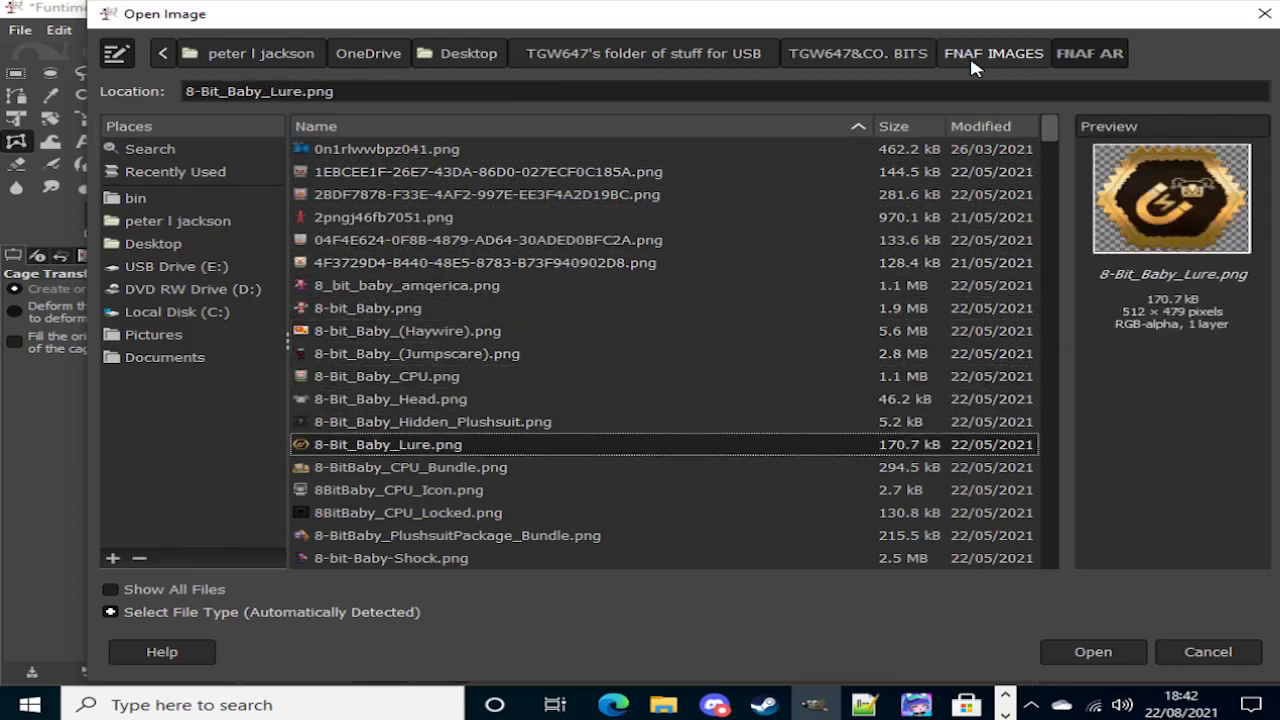
pyautogui.press('Down')
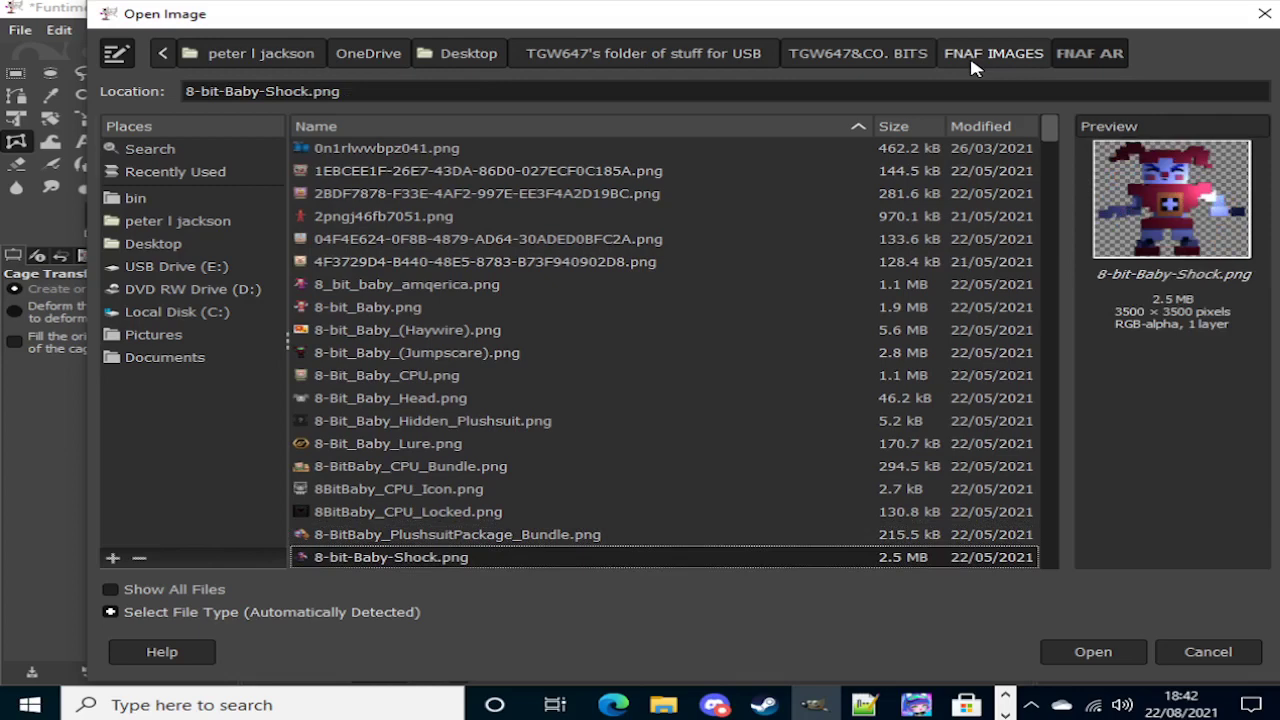
# Step: Return to the FNAF IMAGES folder and open its FNAF WORLD folder
pyautogui.click(973, 62)
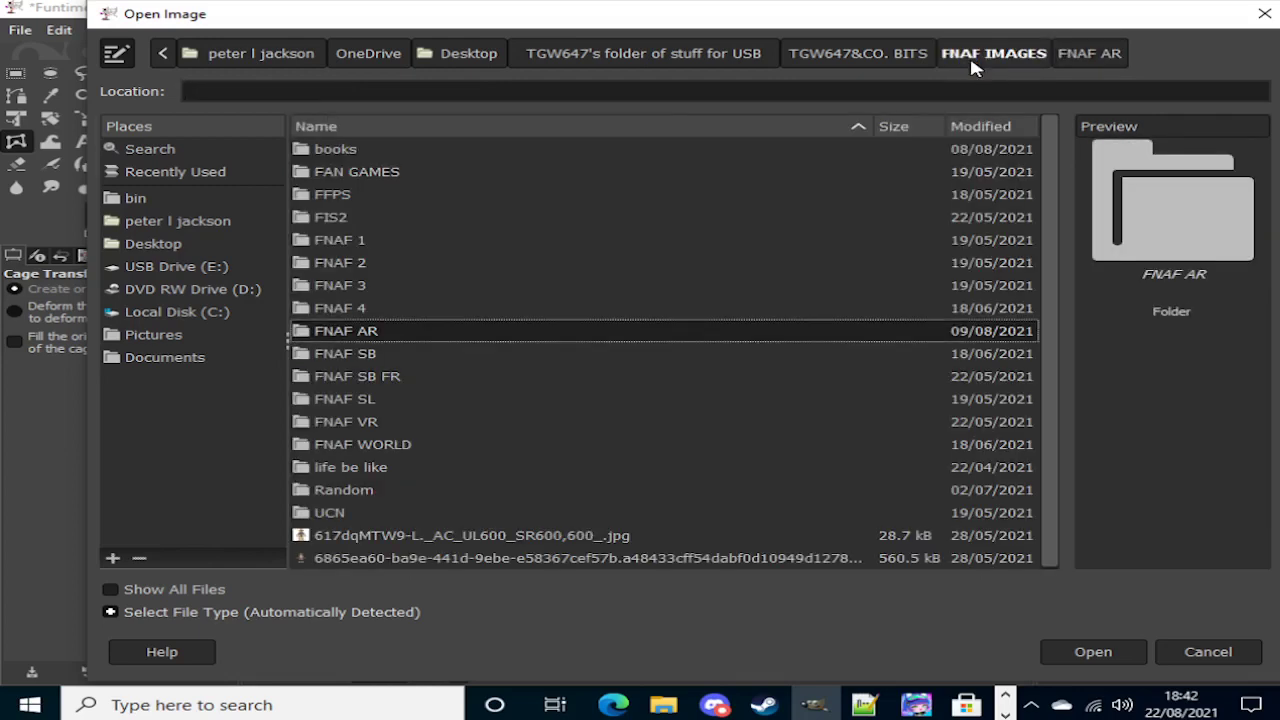
pyautogui.press('Down')
pyautogui.press('Down')
pyautogui.press('Down')
pyautogui.press('Down')
pyautogui.press('Down')
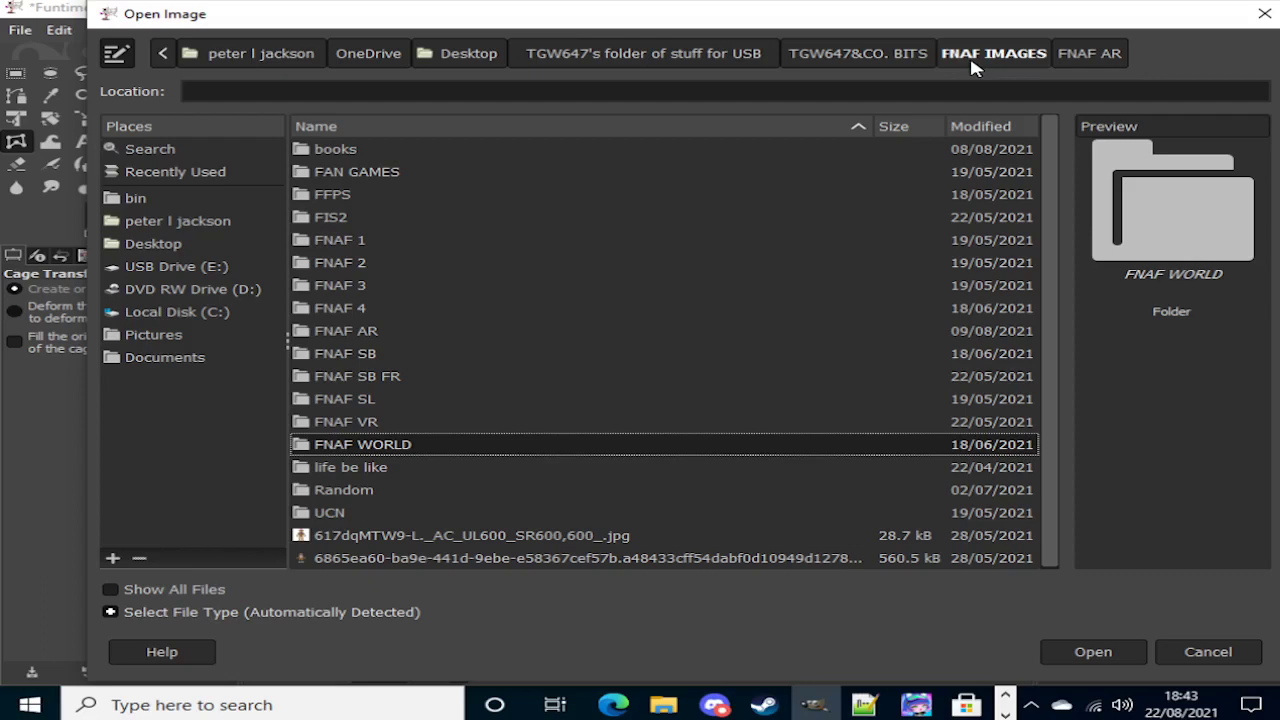
pyautogui.press('Return')
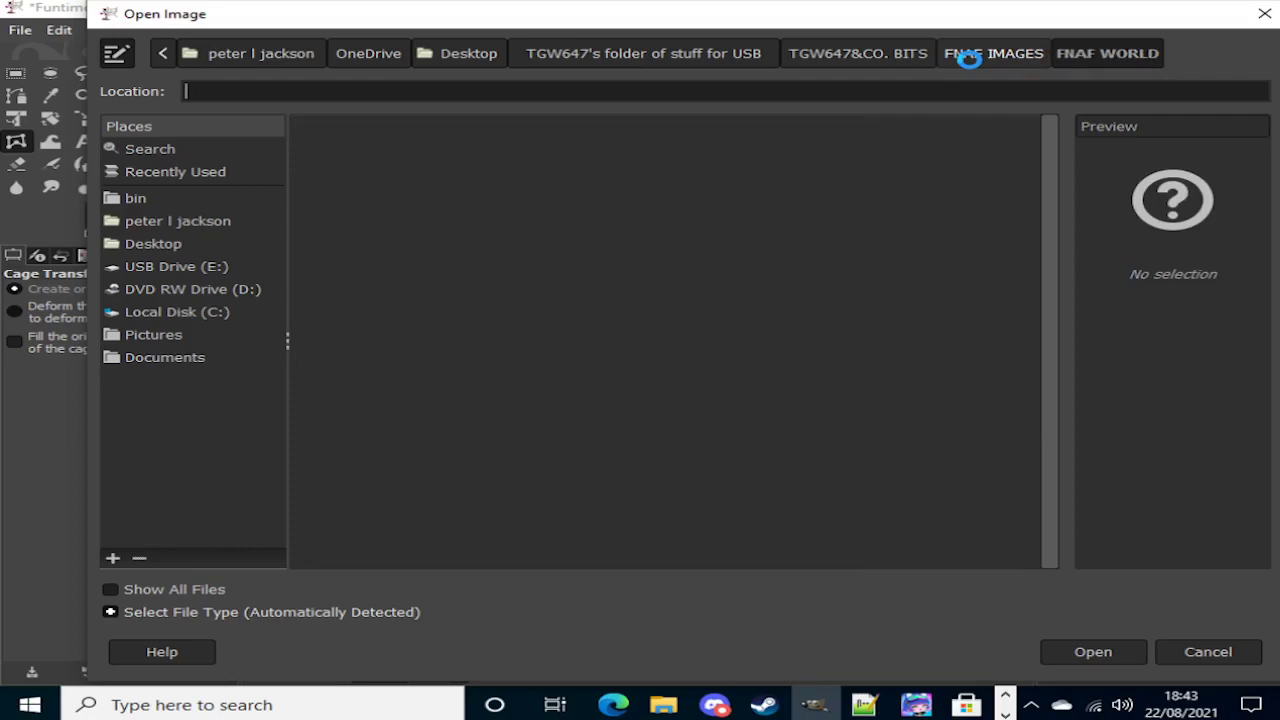
# Step: Preview the first image files in the FNAF WORLD folder, down to 540.png
pyautogui.press('Down')
pyautogui.press('Down')
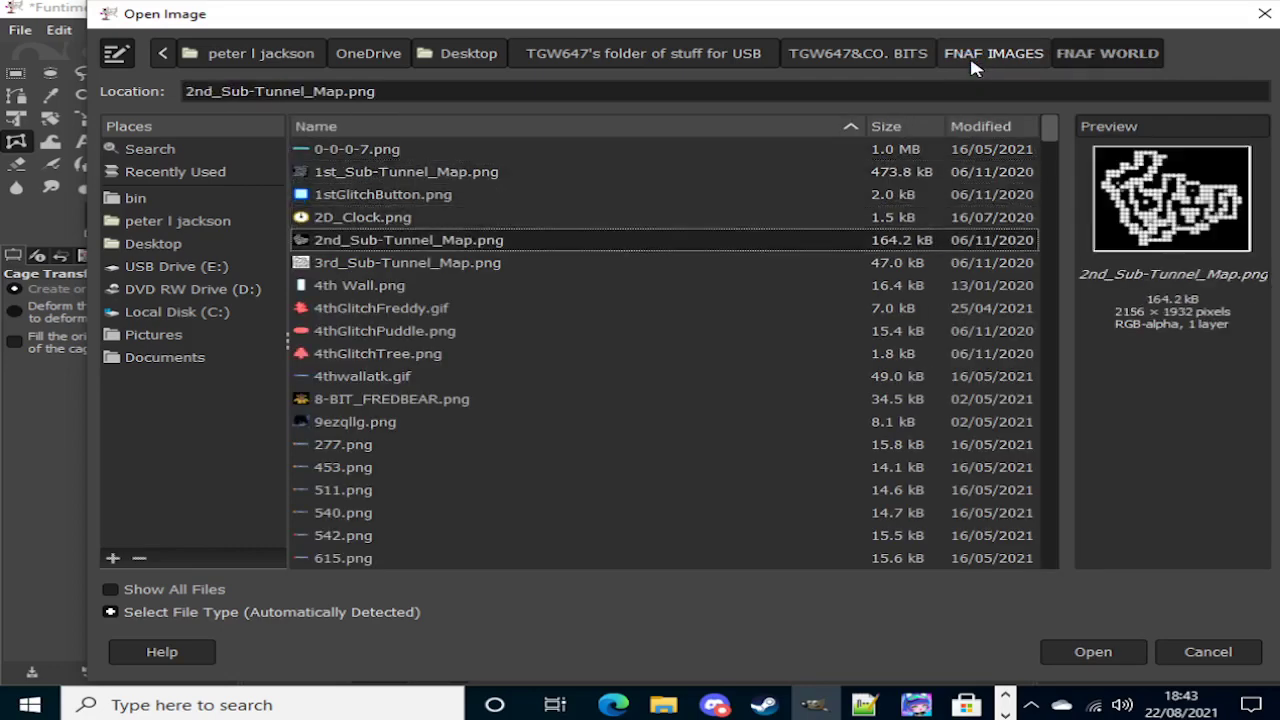
pyautogui.press('Down')
pyautogui.press('Down')
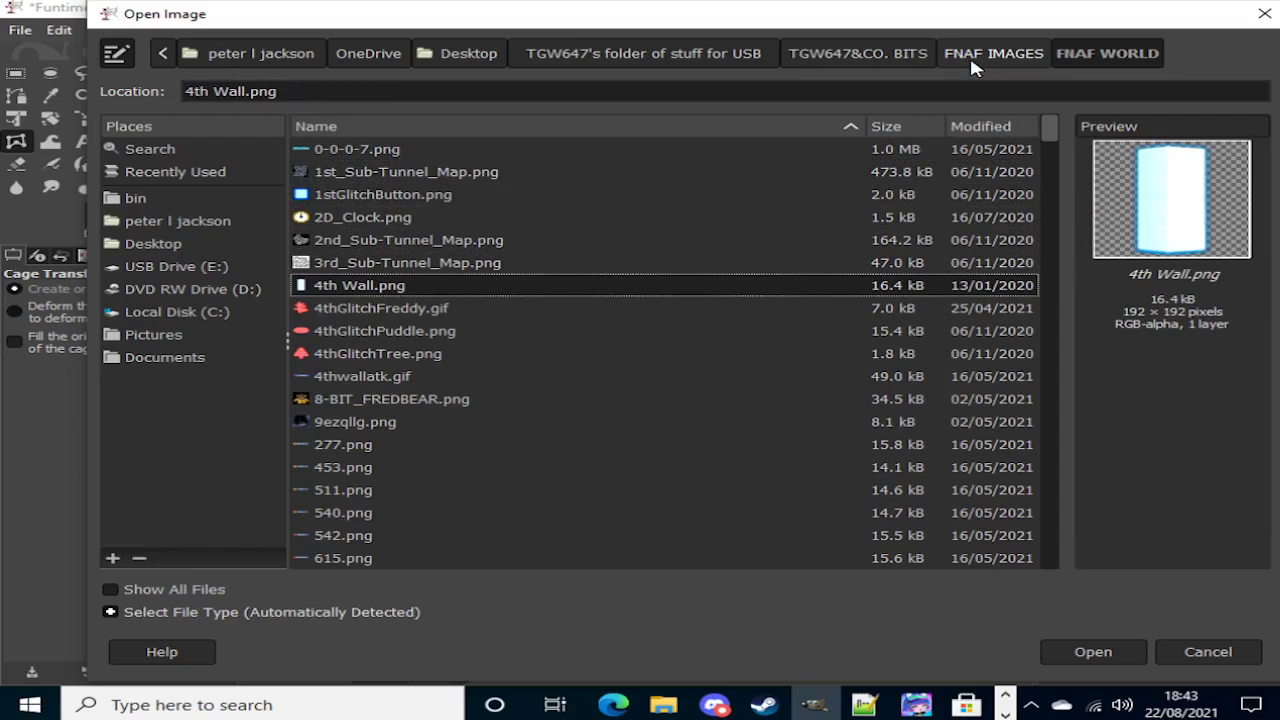
pyautogui.press('Down')
pyautogui.press('Down')
pyautogui.press('Down')
pyautogui.press('Down')
pyautogui.press('Down')
pyautogui.press('Down')
pyautogui.press('Down')
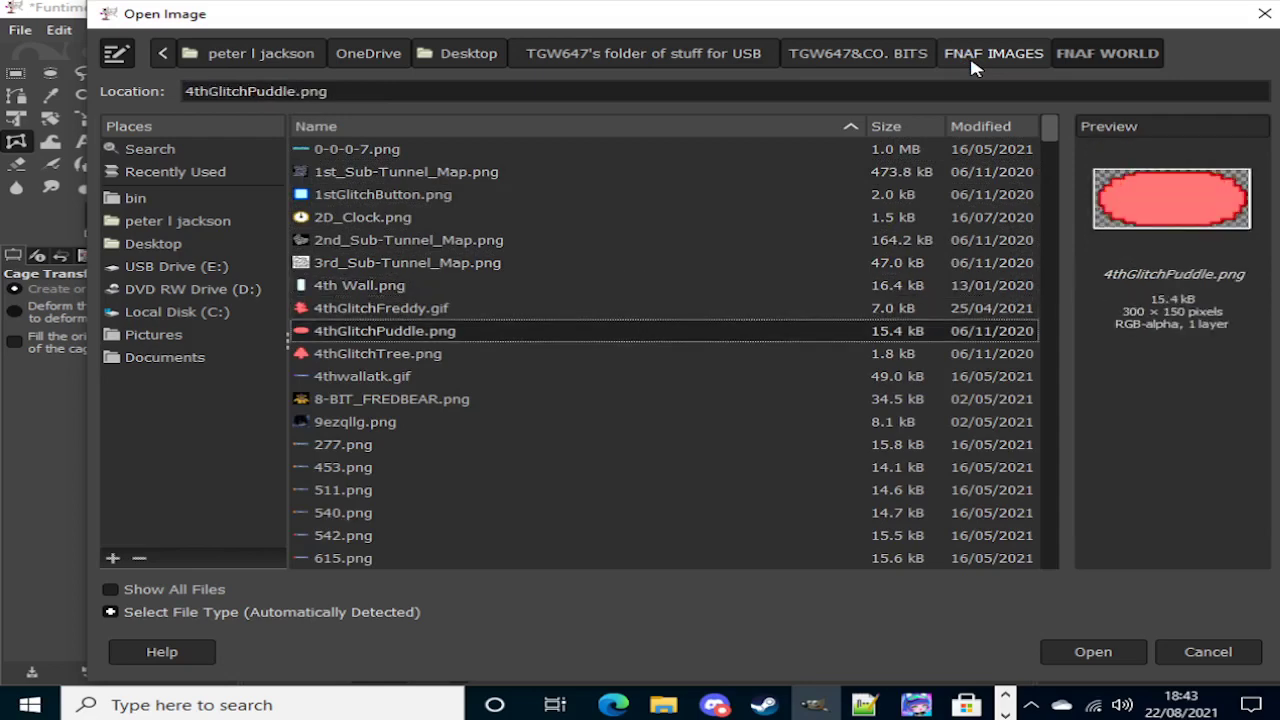
pyautogui.press('Down')
pyautogui.press('Down')
pyautogui.press('Down')
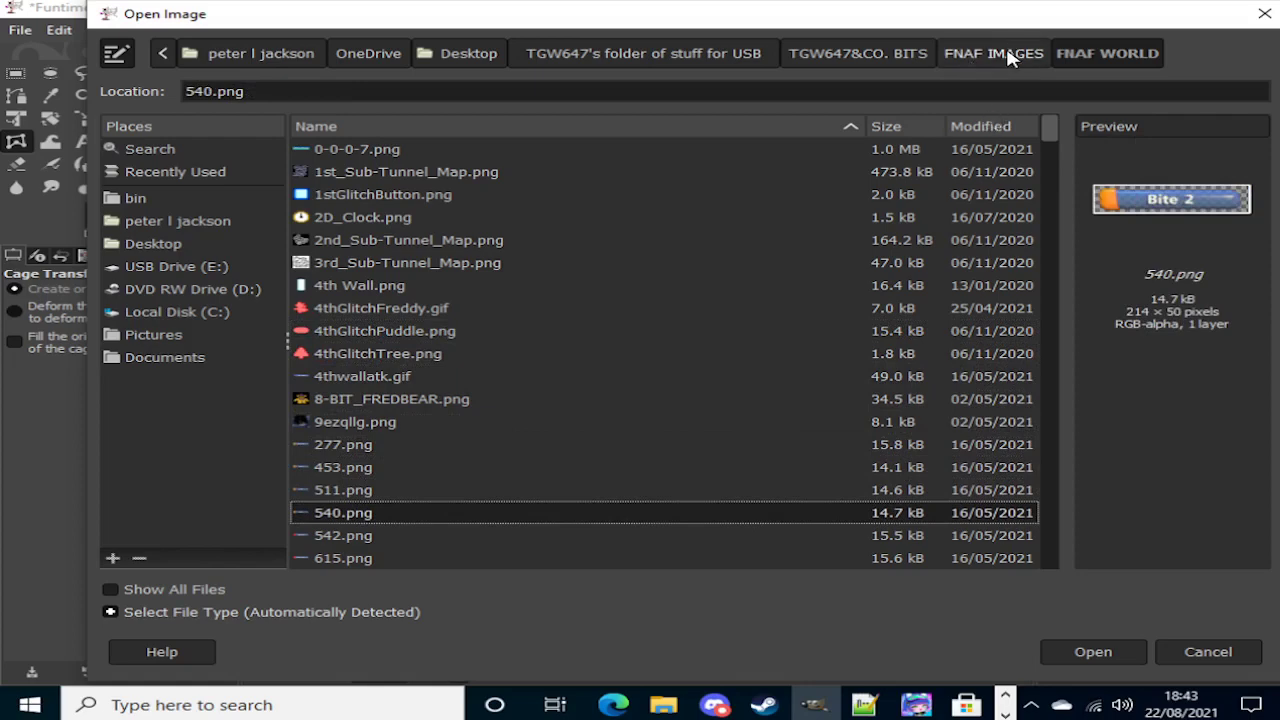
# Step: Reopen the FNAF WORLD folder from FNAF IMAGES and preview its image files in order, from the start of the list down to DogFight.gif
pyautogui.click(1006, 52)
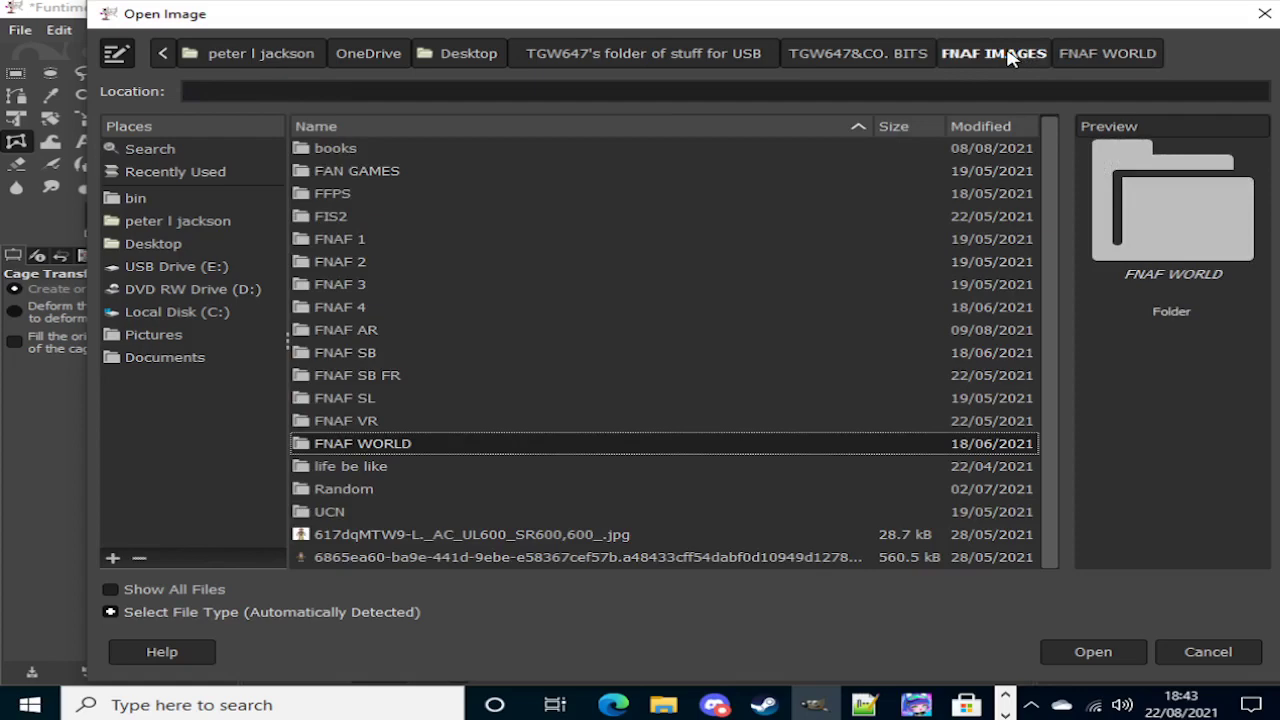
pyautogui.press('Return')
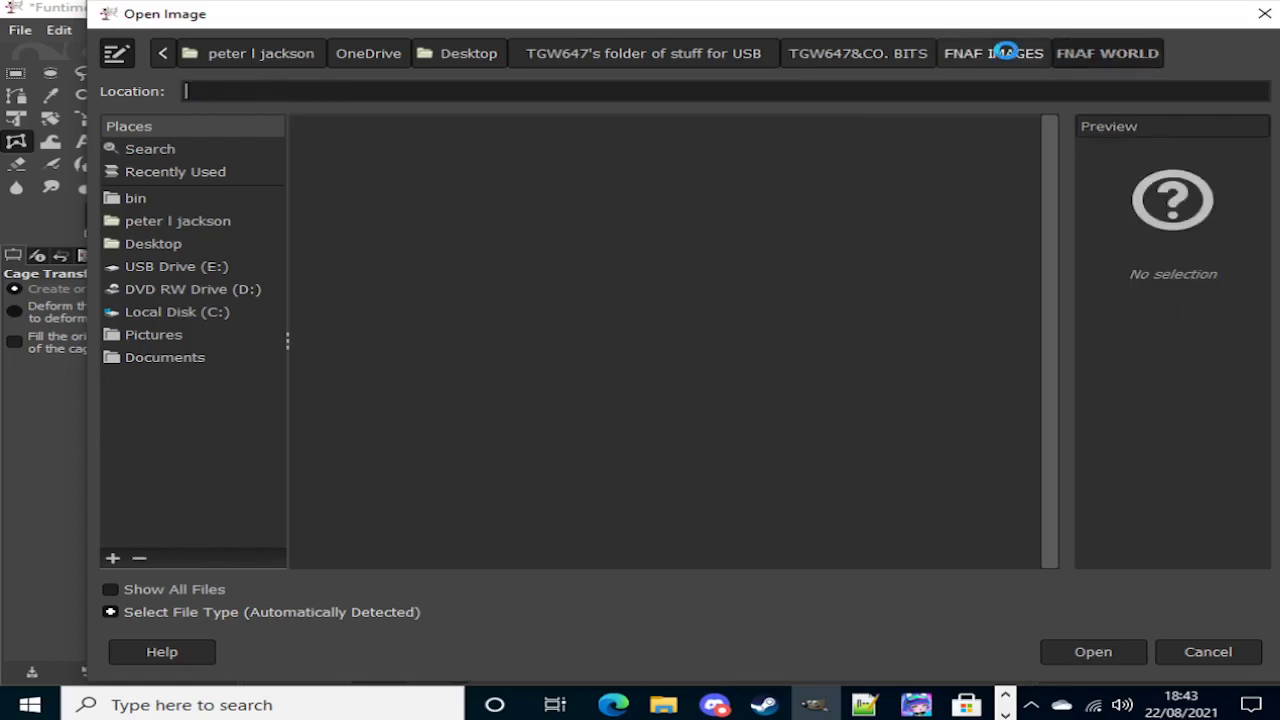
pyautogui.press('Down')
pyautogui.press('Down')
pyautogui.press('Down')
pyautogui.press('Down')
pyautogui.press('Down')
pyautogui.press('Down')
pyautogui.press('Down')
pyautogui.press('Down')
pyautogui.press('Down')
pyautogui.press('Down')
pyautogui.press('Down')
pyautogui.press('Down')
pyautogui.press('Down')
pyautogui.press('Down')
pyautogui.press('Down')
pyautogui.press('Down')
pyautogui.press('Down')
pyautogui.press('Down')
pyautogui.press('Down')
pyautogui.press('Down')
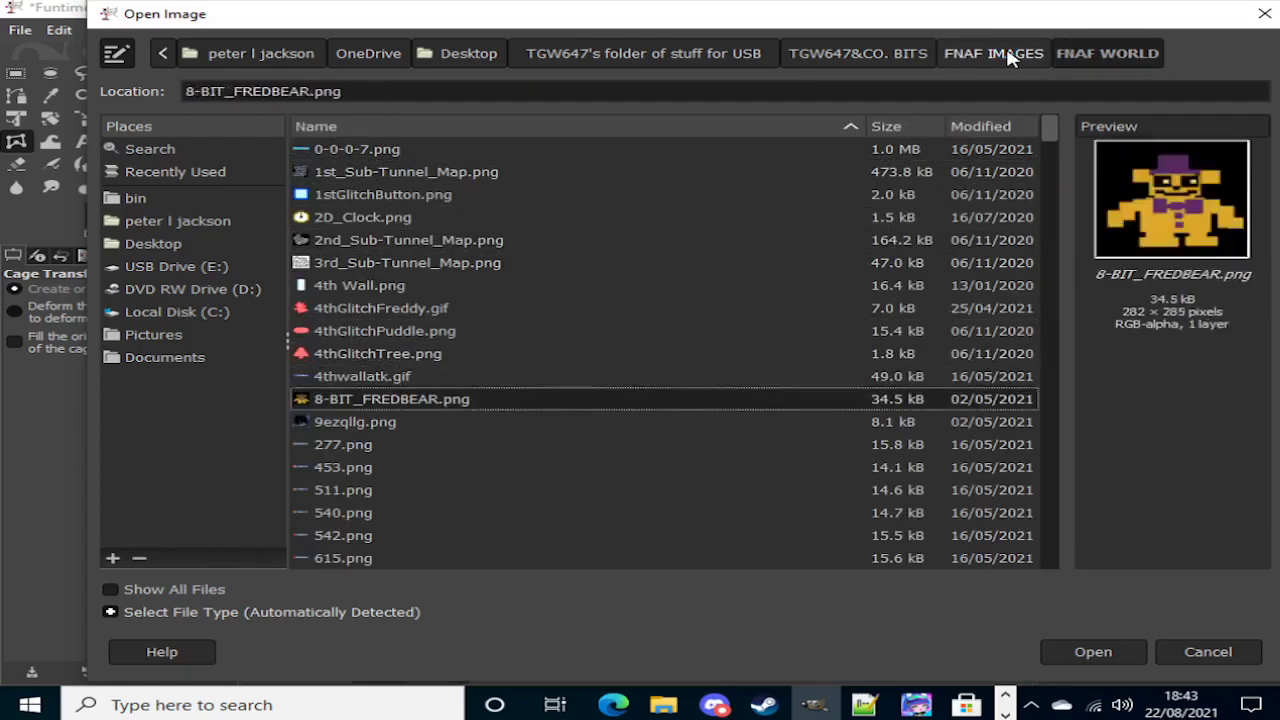
pyautogui.press('Down')
pyautogui.press('Down')
pyautogui.press('Down')
pyautogui.press('Down')
pyautogui.press('Down')
pyautogui.press('Down')
pyautogui.press('Down')
pyautogui.press('Down')
pyautogui.press('Down')
pyautogui.press('Down')
pyautogui.press('Down')
pyautogui.press('Down')
pyautogui.press('Down')
pyautogui.press('Down')
pyautogui.press('Down')
pyautogui.press('Down')
pyautogui.press('Down')
pyautogui.press('Down')
pyautogui.press('Down')
pyautogui.press('Down')
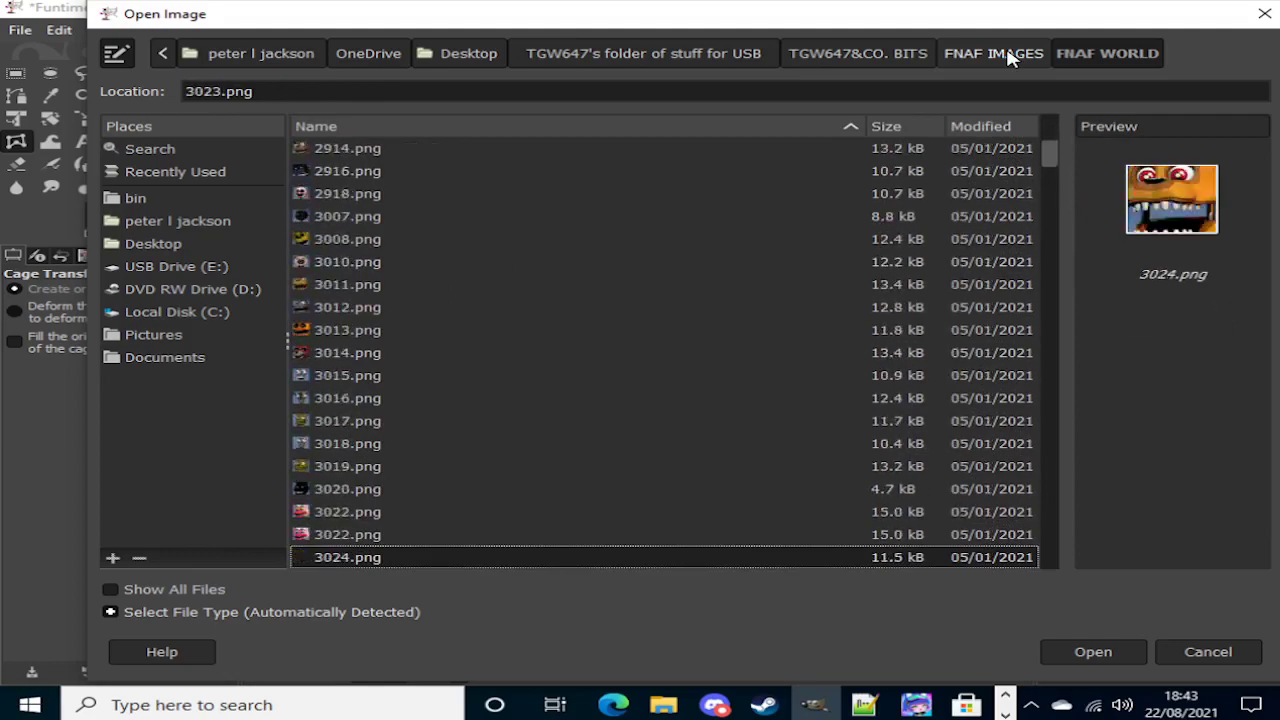
pyautogui.press('Down')
pyautogui.press('Down')
pyautogui.press('Down')
pyautogui.press('Down')
pyautogui.press('Down')
pyautogui.press('Down')
pyautogui.press('Down')
pyautogui.press('Down')
pyautogui.press('Down')
pyautogui.press('Down')
pyautogui.press('Down')
pyautogui.press('Down')
pyautogui.press('Down')
pyautogui.press('Down')
pyautogui.press('Down')
pyautogui.press('Down')
pyautogui.press('Down')
pyautogui.press('Down')
pyautogui.press('Down')
pyautogui.press('Down')
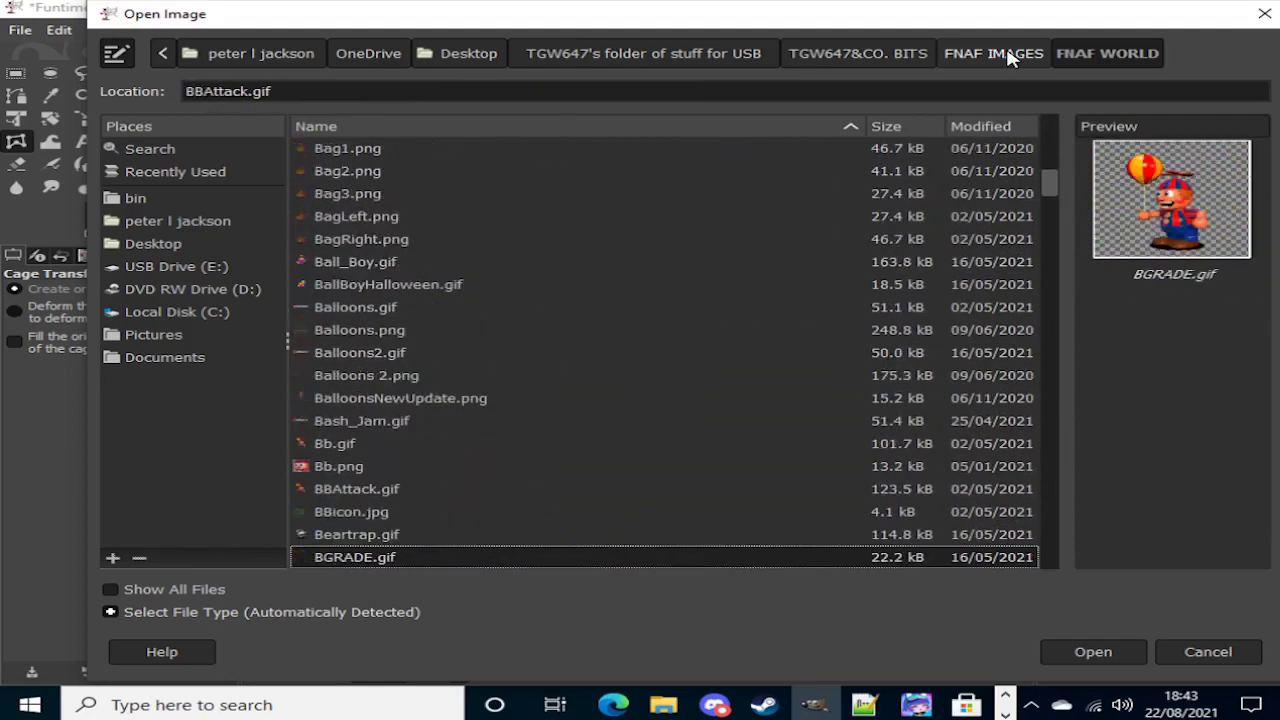
pyautogui.press('Down')
pyautogui.press('Down')
pyautogui.press('Down')
pyautogui.press('Down')
pyautogui.press('Down')
pyautogui.press('Down')
pyautogui.press('Down')
pyautogui.press('Down')
pyautogui.press('Down')
pyautogui.press('Down')
pyautogui.press('Down')
pyautogui.press('Down')
pyautogui.press('Down')
pyautogui.press('Down')
pyautogui.press('Down')
pyautogui.press('Down')
pyautogui.press('Down')
pyautogui.press('Down')
pyautogui.press('Down')
pyautogui.press('Down')
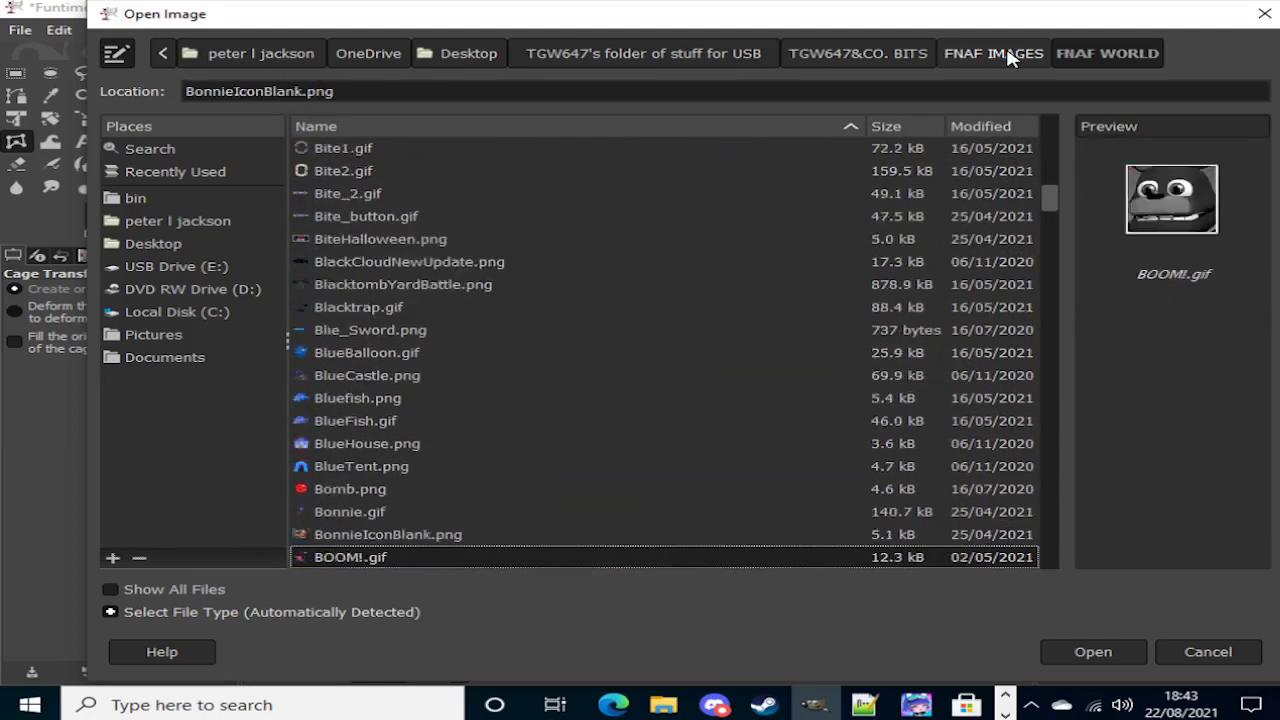
pyautogui.press('Down')
pyautogui.press('Down')
pyautogui.press('Down')
pyautogui.press('Down')
pyautogui.press('Down')
pyautogui.press('Down')
pyautogui.press('Down')
pyautogui.press('Down')
pyautogui.press('Down')
pyautogui.press('Down')
pyautogui.press('Down')
pyautogui.press('Down')
pyautogui.press('Down')
pyautogui.press('Down')
pyautogui.press('Down')
pyautogui.press('Down')
pyautogui.press('Down')
pyautogui.press('Down')
pyautogui.press('Down')
pyautogui.press('Down')
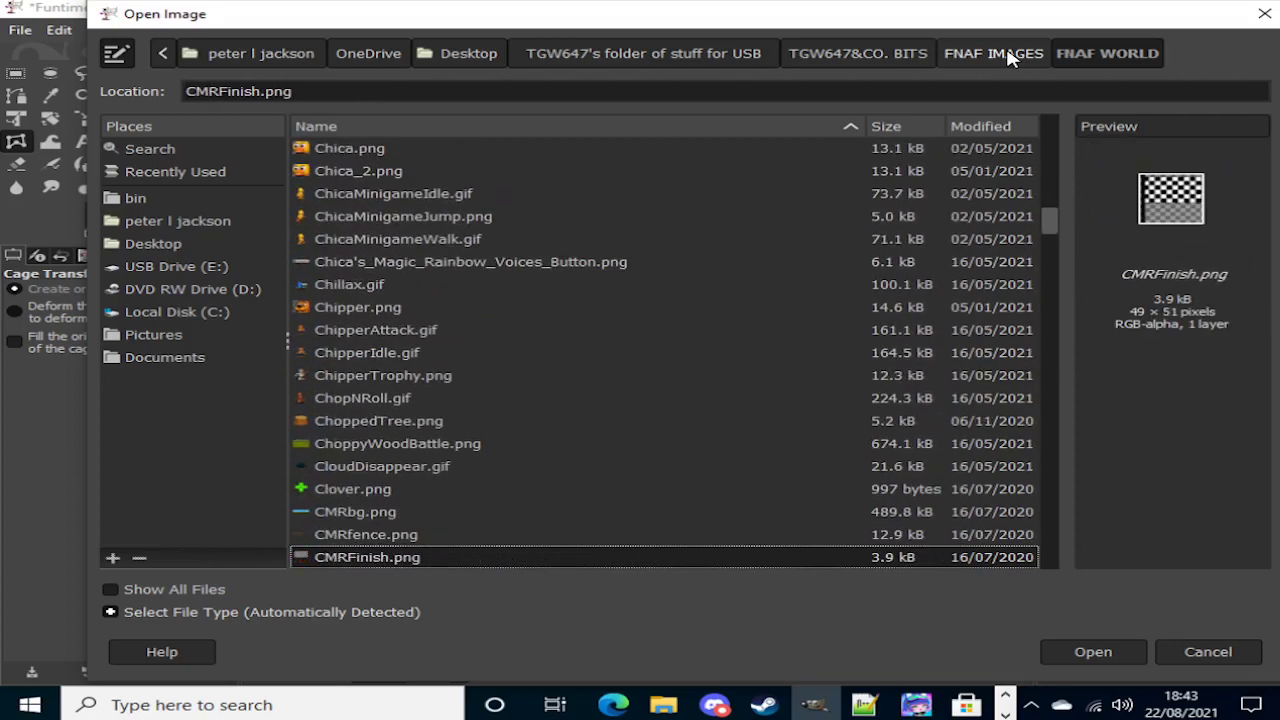
pyautogui.press('Down')
pyautogui.press('Down')
pyautogui.press('Down')
pyautogui.press('Down')
pyautogui.press('Down')
pyautogui.press('Down')
pyautogui.press('Down')
pyautogui.press('Down')
pyautogui.press('Down')
pyautogui.press('Down')
pyautogui.press('Down')
pyautogui.press('Down')
pyautogui.press('Down')
pyautogui.press('Down')
pyautogui.press('Down')
pyautogui.press('Down')
pyautogui.press('Down')
pyautogui.press('Down')
pyautogui.press('Down')
pyautogui.press('Down')
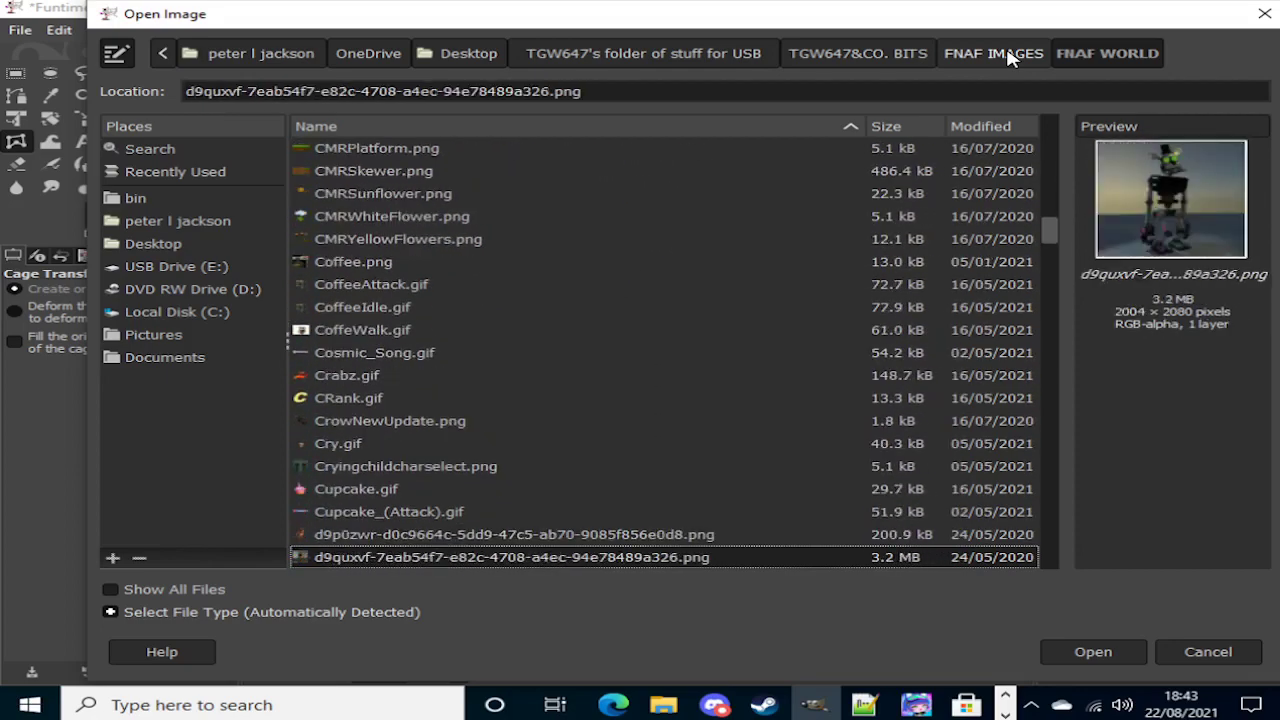
pyautogui.press('Down')
pyautogui.press('Down')
pyautogui.press('Down')
pyautogui.press('Down')
pyautogui.press('Down')
pyautogui.press('Down')
pyautogui.press('Down')
pyautogui.press('Down')
pyautogui.press('Down')
pyautogui.press('Down')
pyautogui.press('Down')
pyautogui.press('Down')
pyautogui.press('Down')
pyautogui.press('Down')
pyautogui.press('Down')
pyautogui.press('Down')
pyautogui.press('Down')
pyautogui.press('Down')
pyautogui.press('Down')
pyautogui.press('Down')
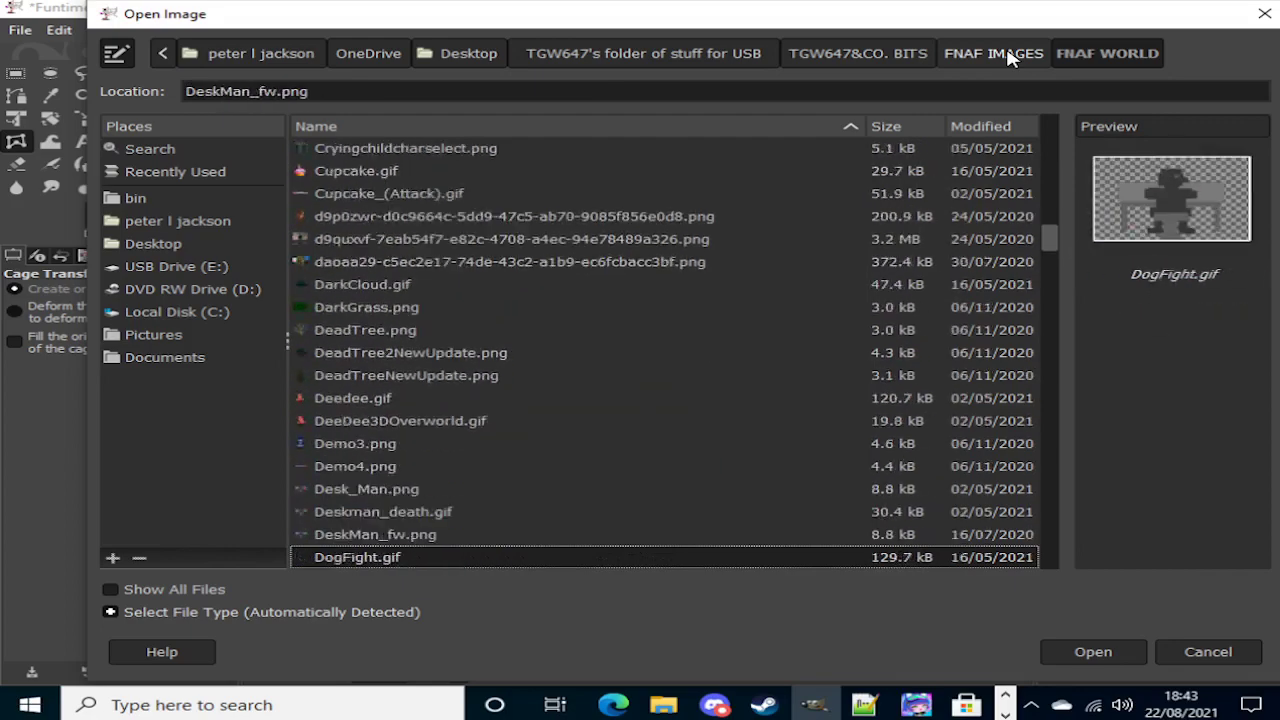
# Step: Preview the FNAF WORLD image files in order, from DogFight.gif down to Iconlocksp.jpg
pyautogui.press('Down')
pyautogui.press('Down')
pyautogui.press('Down')
pyautogui.press('Down')
pyautogui.press('Down')
pyautogui.press('Down')
pyautogui.press('Down')
pyautogui.press('Down')
pyautogui.press('Down')
pyautogui.press('Down')
pyautogui.press('Down')
pyautogui.press('Down')
pyautogui.press('Down')
pyautogui.press('Down')
pyautogui.press('Down')
pyautogui.press('Down')
pyautogui.press('Down')
pyautogui.press('Down')
pyautogui.press('Down')
pyautogui.press('Down')
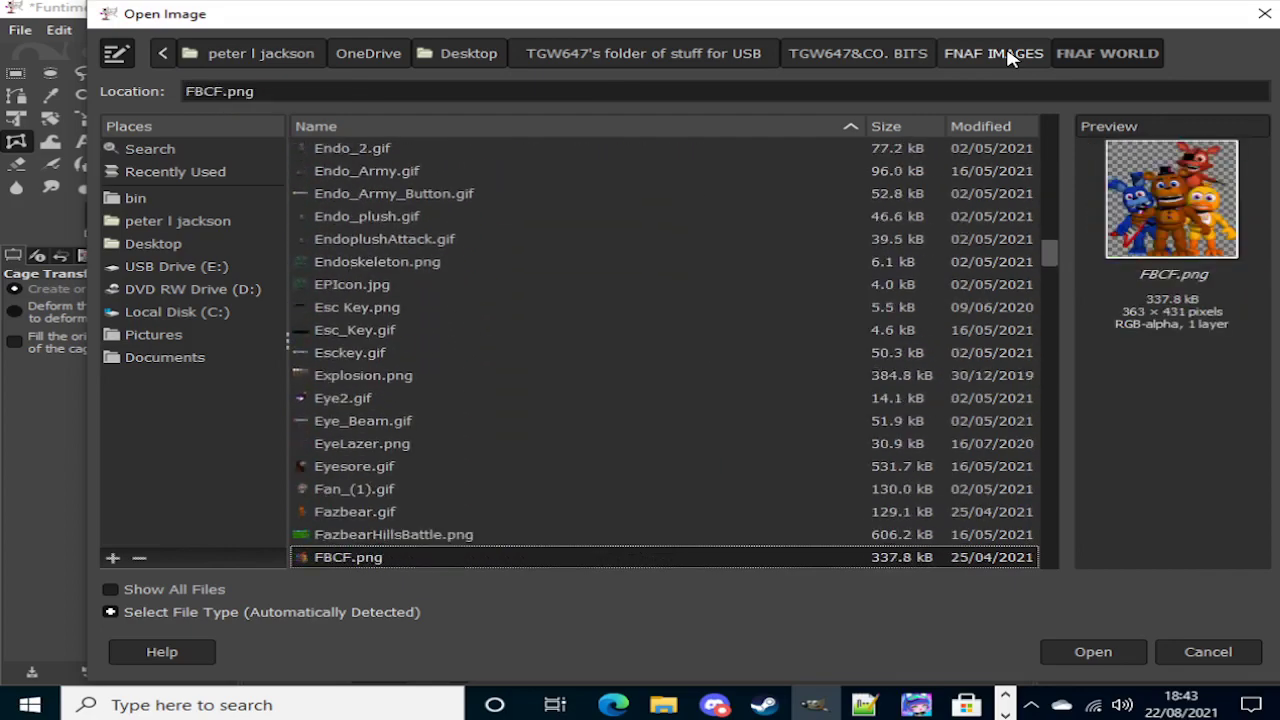
pyautogui.press('Down')
pyautogui.press('Down')
pyautogui.press('Down')
pyautogui.press('Down')
pyautogui.press('Down')
pyautogui.press('Down')
pyautogui.press('Down')
pyautogui.press('Down')
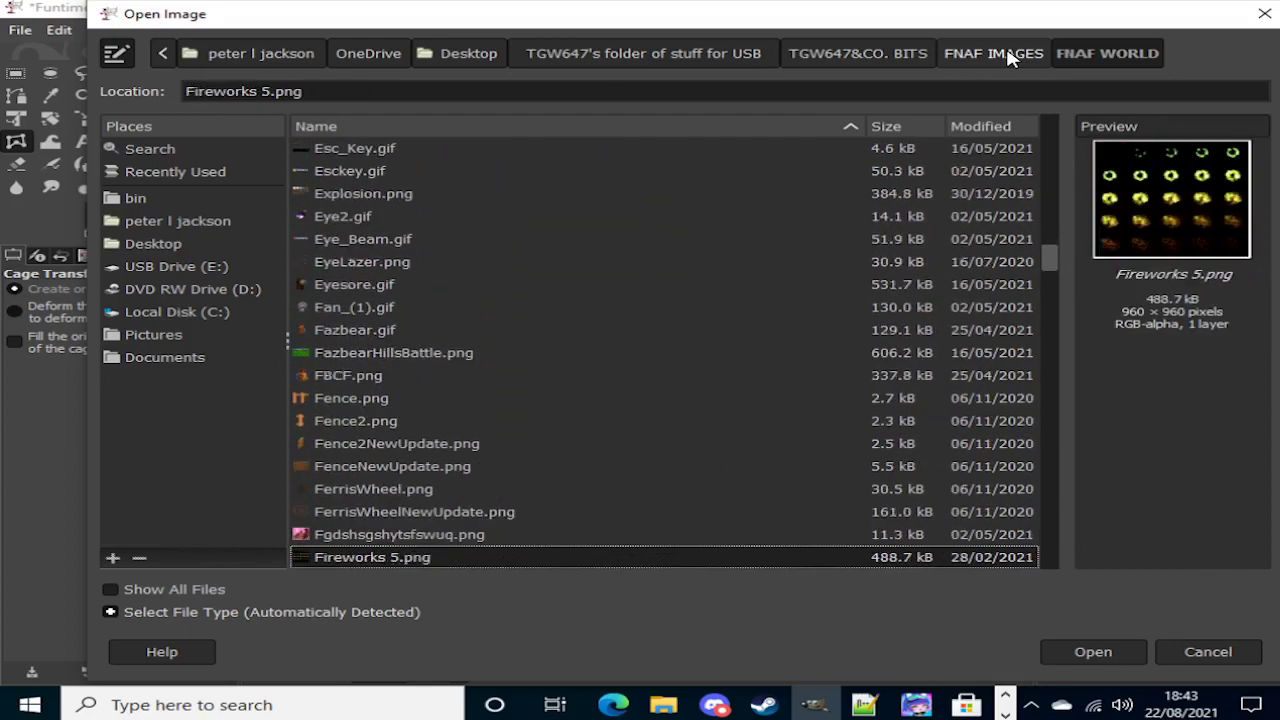
pyautogui.press('Down')
pyautogui.press('Down')
pyautogui.press('Down')
pyautogui.press('Down')
pyautogui.press('Down')
pyautogui.press('Down')
pyautogui.press('Down')
pyautogui.press('Down')
pyautogui.press('Down')
pyautogui.press('Down')
pyautogui.press('Down')
pyautogui.press('Down')
pyautogui.press('Down')
pyautogui.press('Down')
pyautogui.press('Down')
pyautogui.press('Down')
pyautogui.press('Down')
pyautogui.press('Down')
pyautogui.press('Down')
pyautogui.press('Down')
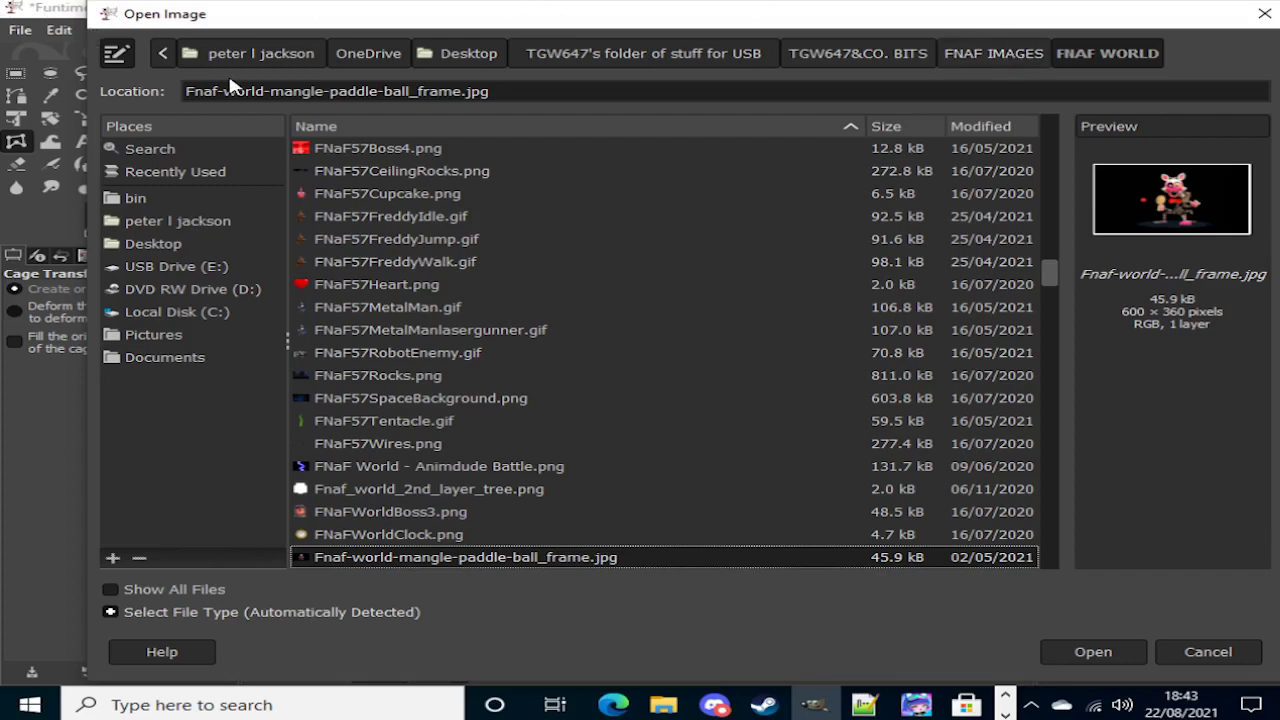
pyautogui.press('Down')
pyautogui.press('Down')
pyautogui.press('Down')
pyautogui.press('Down')
pyautogui.press('Down')
pyautogui.press('Down')
pyautogui.press('Down')
pyautogui.press('Down')
pyautogui.press('Down')
pyautogui.press('Down')
pyautogui.press('Down')
pyautogui.press('Down')
pyautogui.press('Down')
pyautogui.press('Down')
pyautogui.press('Down')
pyautogui.press('Down')
pyautogui.press('Down')
pyautogui.press('Down')
pyautogui.press('Down')
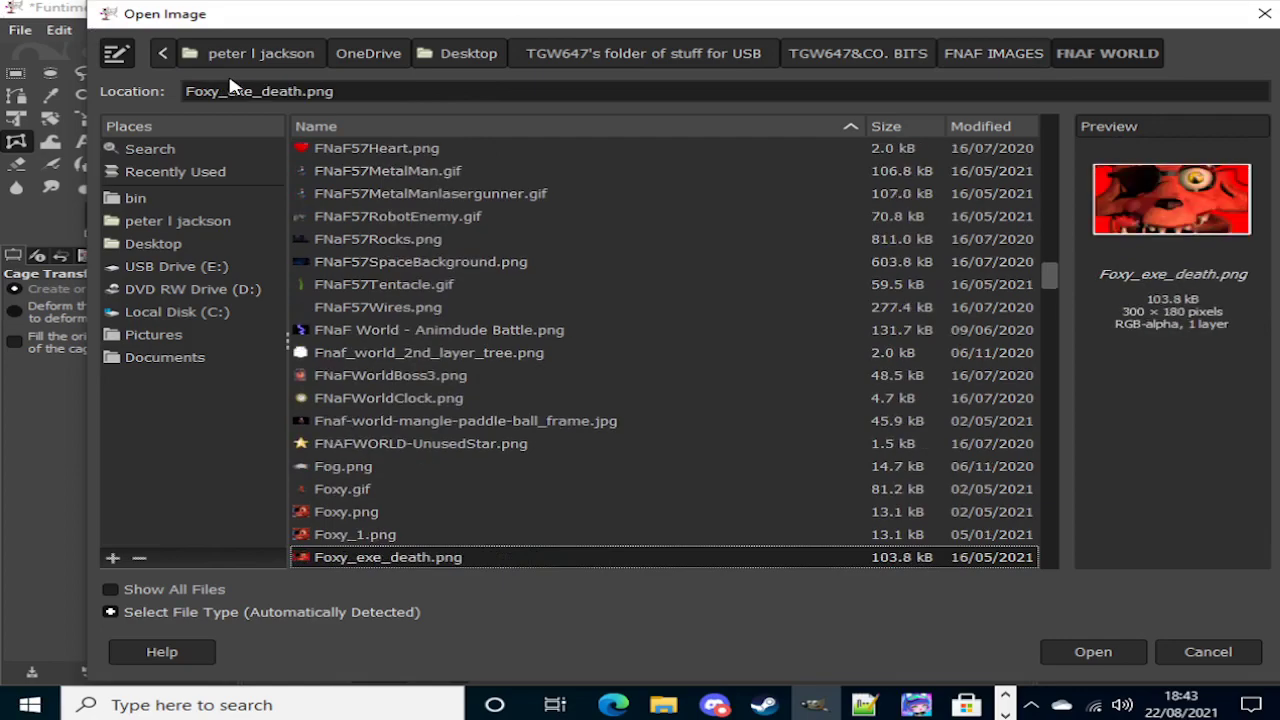
pyautogui.press('Down')
pyautogui.press('Down')
pyautogui.press('Down')
pyautogui.press('Down')
pyautogui.press('Down')
pyautogui.press('Down')
pyautogui.press('Down')
pyautogui.press('Down')
pyautogui.press('Down')
pyautogui.press('Down')
pyautogui.press('Down')
pyautogui.press('Down')
pyautogui.press('Down')
pyautogui.press('Down')
pyautogui.press('Down')
pyautogui.press('Down')
pyautogui.press('Down')
pyautogui.press('Down')
pyautogui.press('Down')
pyautogui.press('Down')
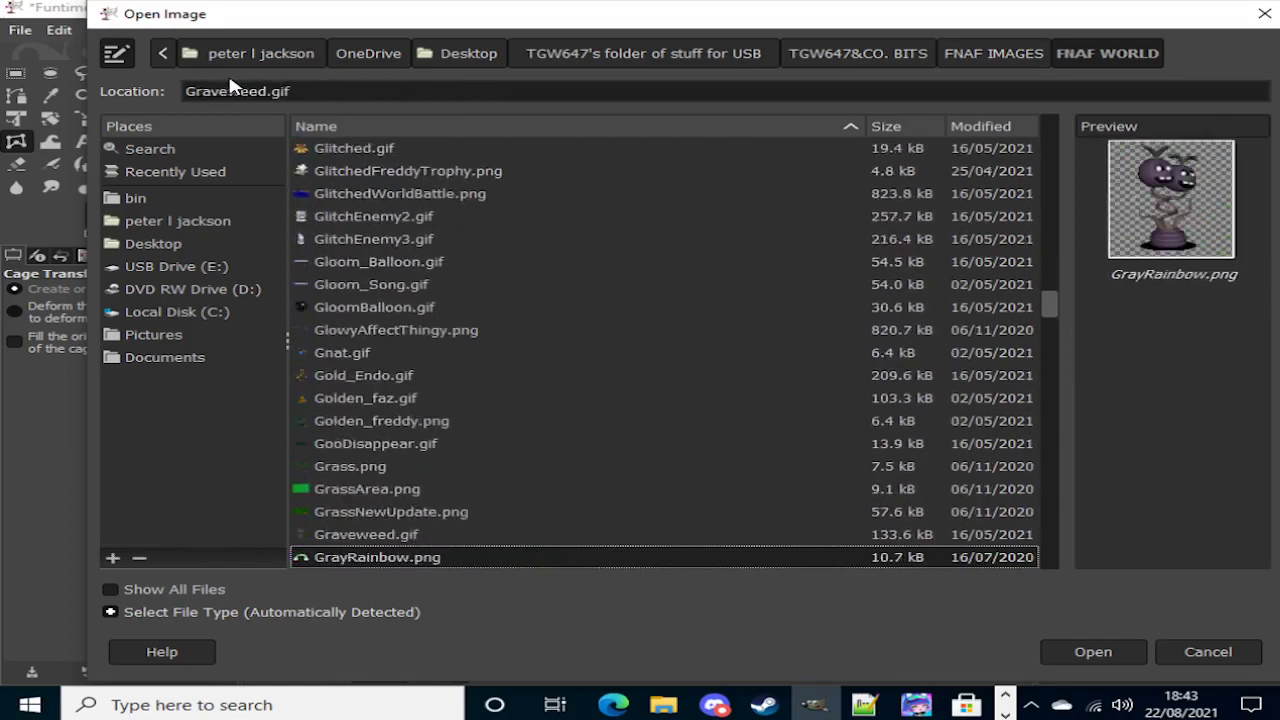
pyautogui.press('Down')
pyautogui.press('Down')
pyautogui.press('Down')
pyautogui.press('Down')
pyautogui.press('Down')
pyautogui.press('Down')
pyautogui.press('Down')
pyautogui.press('Down')
pyautogui.press('Down')
pyautogui.press('Down')
pyautogui.press('Down')
pyautogui.press('Down')
pyautogui.press('Down')
pyautogui.press('Down')
pyautogui.press('Down')
pyautogui.press('Down')
# Step: Preview the FNAF WORLD image files in reverse order, from Iconlocksp.jpg back up to Gloom_Song.gif
pyautogui.press('Up')
pyautogui.press('Up')
pyautogui.press('Up')
pyautogui.press('Up')
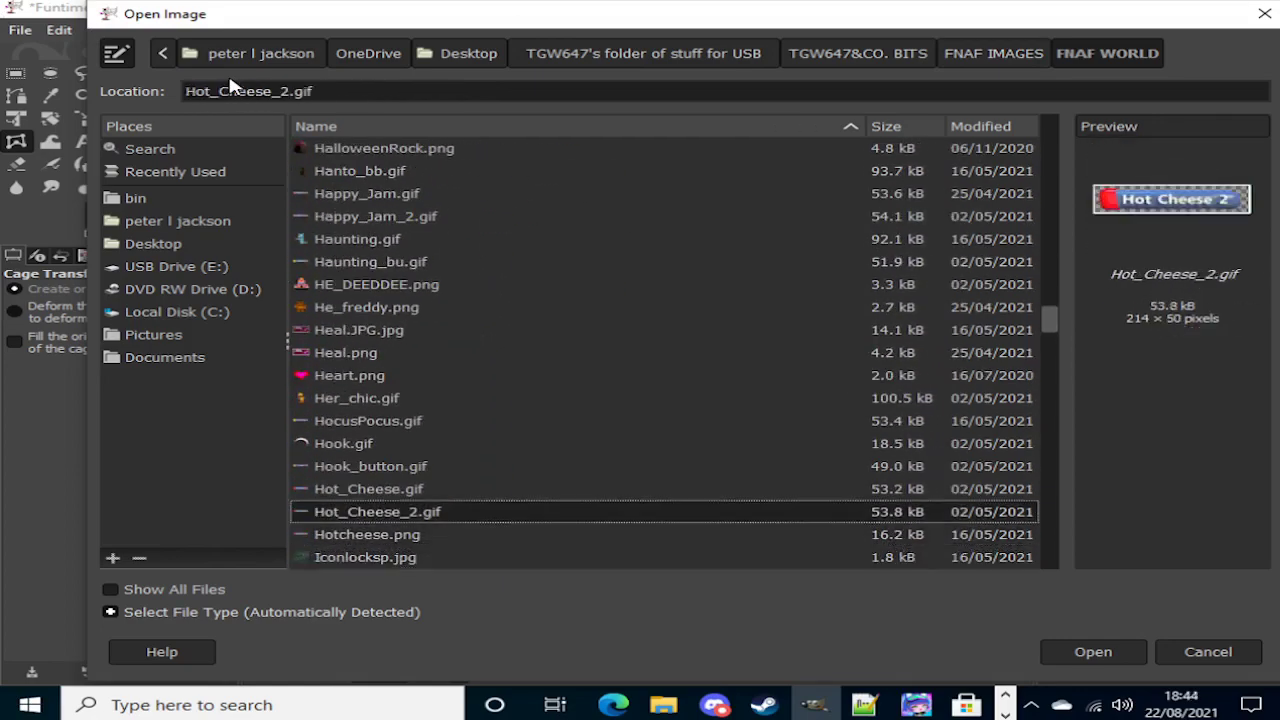
pyautogui.press('Up')
pyautogui.press('Up')
pyautogui.press('Up')
pyautogui.press('Up')
pyautogui.press('Up')
pyautogui.press('Up')
pyautogui.press('Up')
pyautogui.press('Up')
pyautogui.press('Up')
pyautogui.press('Up')
pyautogui.press('Up')
pyautogui.press('Up')
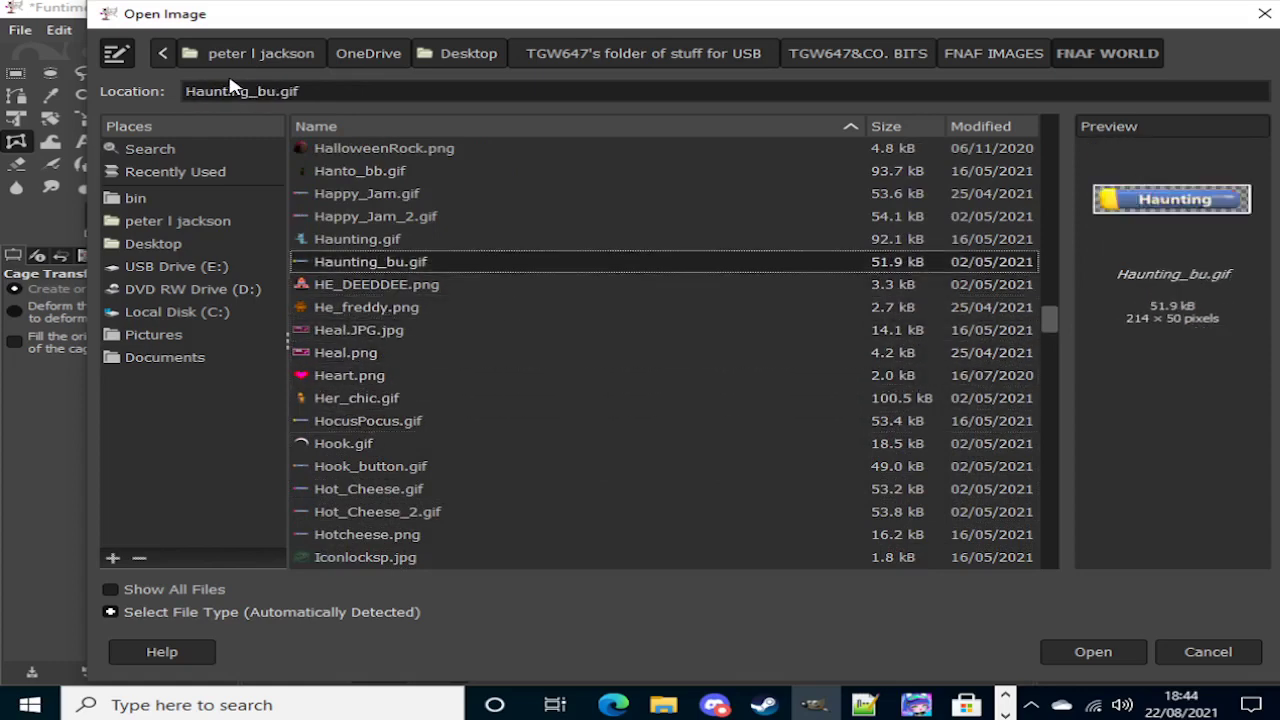
pyautogui.press('Up')
pyautogui.press('Up')
pyautogui.press('Up')
pyautogui.press('Up')
pyautogui.press('Up')
pyautogui.press('Up')
pyautogui.press('Up')
pyautogui.press('Up')
pyautogui.press('Up')
pyautogui.press('Up')
pyautogui.press('Up')
pyautogui.press('Up')
pyautogui.press('Up')
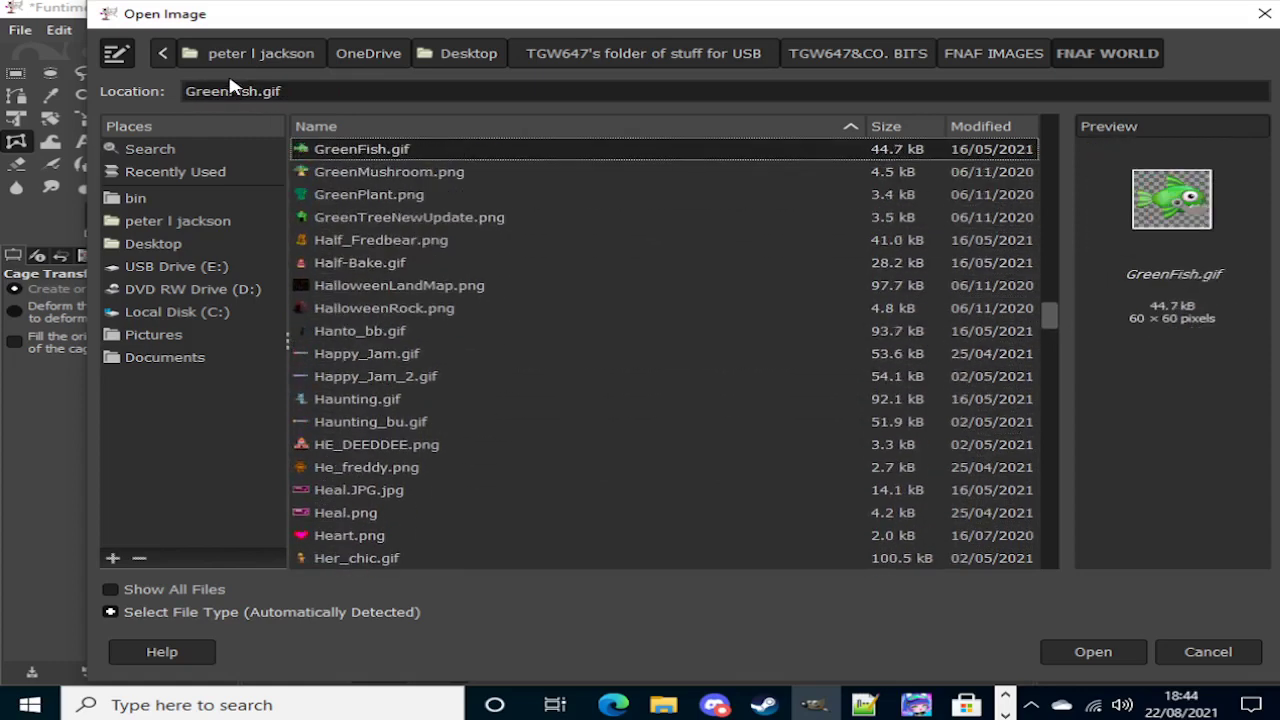
pyautogui.press('Up')
pyautogui.press('Up')
pyautogui.press('Up')
pyautogui.press('Up')
pyautogui.press('Up')
pyautogui.press('Up')
pyautogui.press('Up')
pyautogui.press('Up')
pyautogui.press('Up')
pyautogui.press('Up')
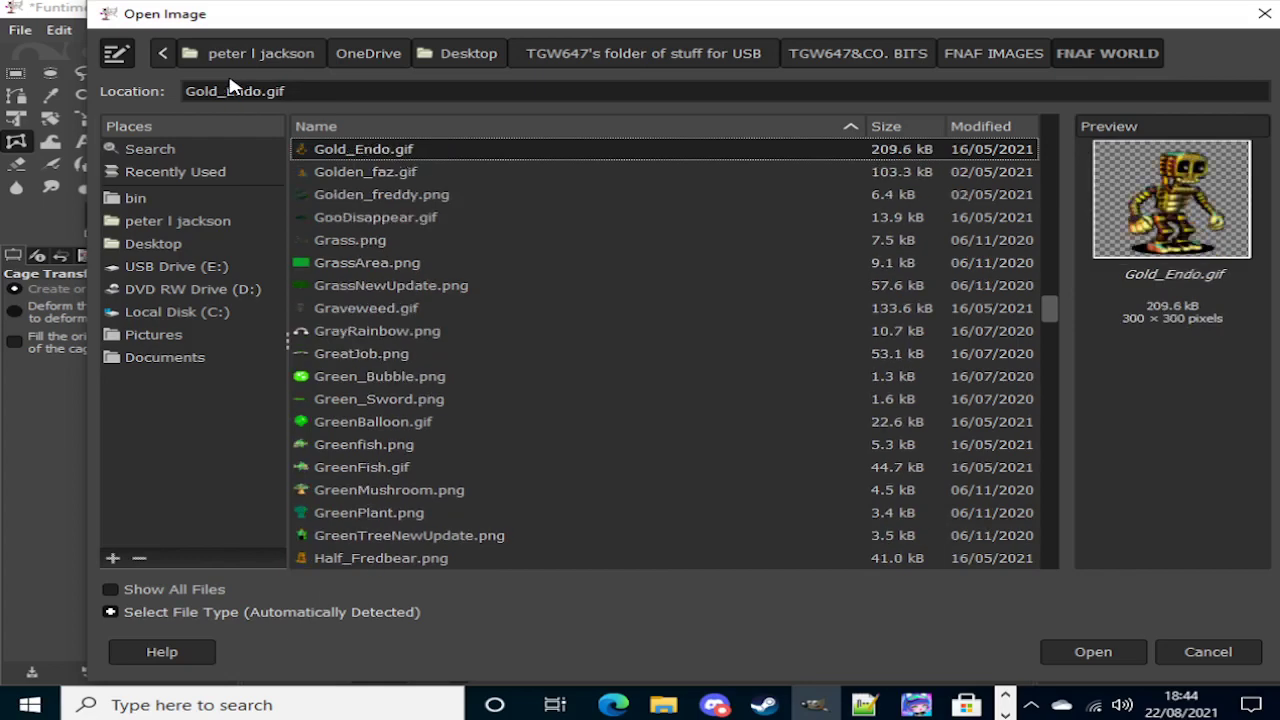
pyautogui.press('Up')
pyautogui.press('Up')
pyautogui.press('Up')
pyautogui.press('Up')
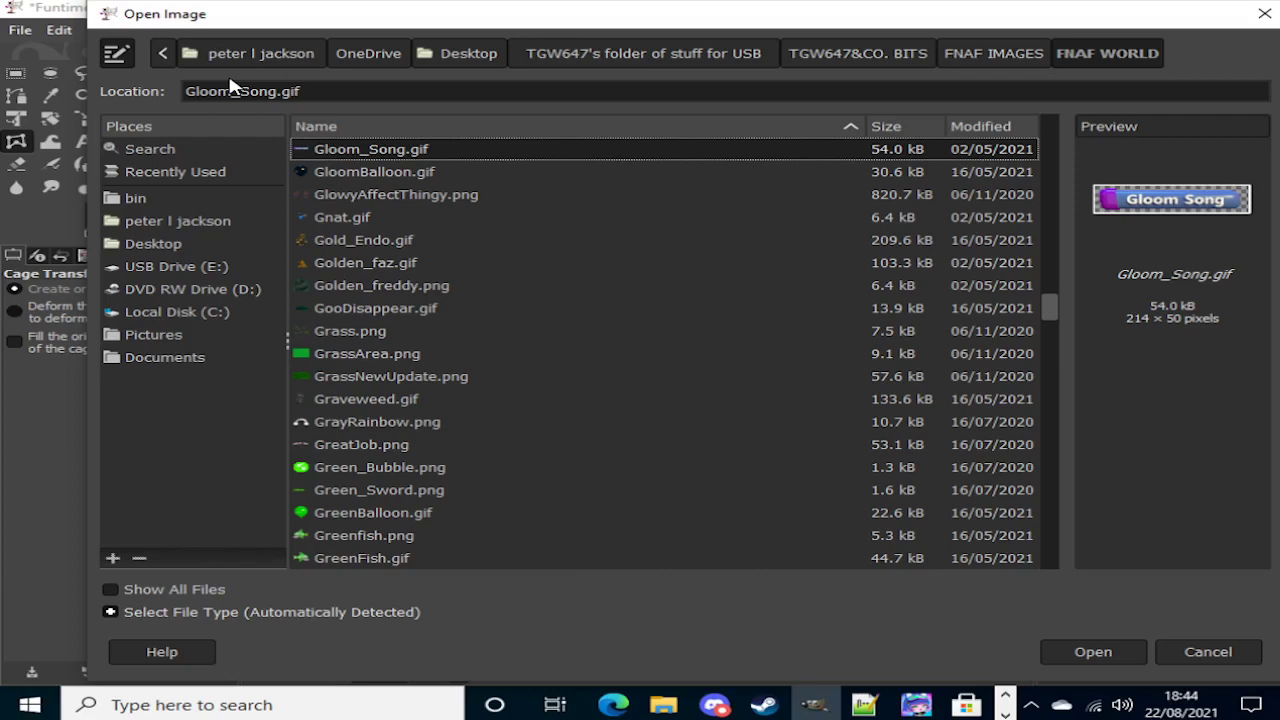
# Step: Go forward from Gloom_Song.gif and select Gold_Endo.gif to preview it
pyautogui.press('Down')
pyautogui.press('Down')
pyautogui.press('Down')
pyautogui.press('Down')
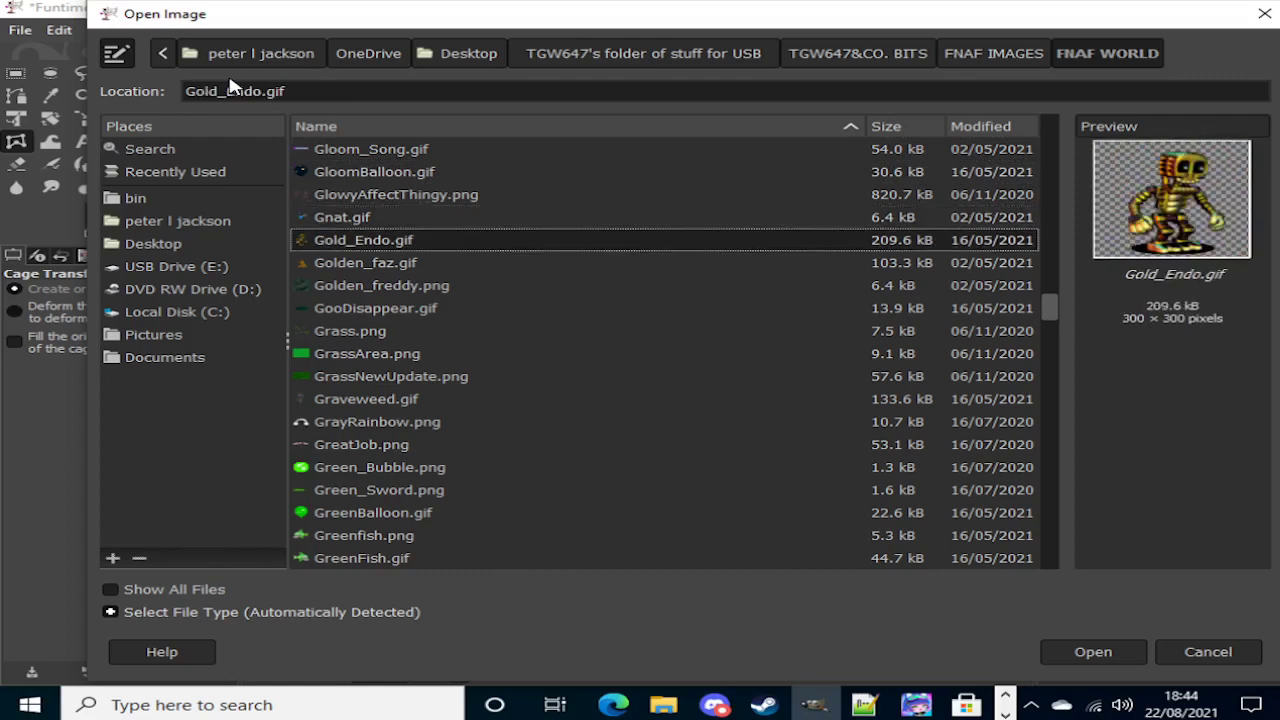
# Step: Preview the FNAF WORLD image files in reverse order, from Gold_Endo.gif back up to Freddy3rdGlitch.png
pyautogui.press('Up')
pyautogui.press('Up')
pyautogui.press('Up')
pyautogui.press('Up')
pyautogui.press('Up')
pyautogui.press('Up')
pyautogui.press('Up')
pyautogui.press('Up')
pyautogui.press('Up')
pyautogui.press('Up')
pyautogui.press('Up')
pyautogui.press('Up')
pyautogui.press('Up')
pyautogui.press('Up')
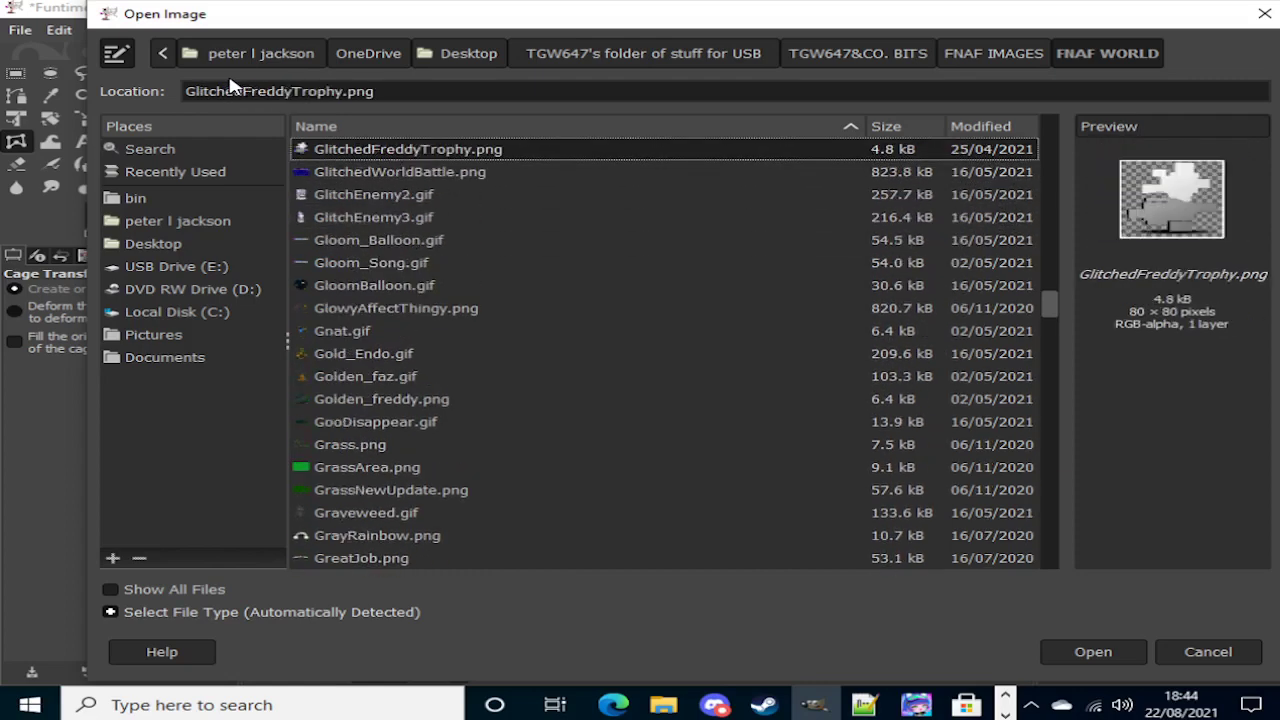
pyautogui.press('Up')
pyautogui.press('Up')
pyautogui.press('Up')
pyautogui.press('Up')
pyautogui.press('Up')
pyautogui.press('Up')
pyautogui.press('Up')
pyautogui.press('Up')
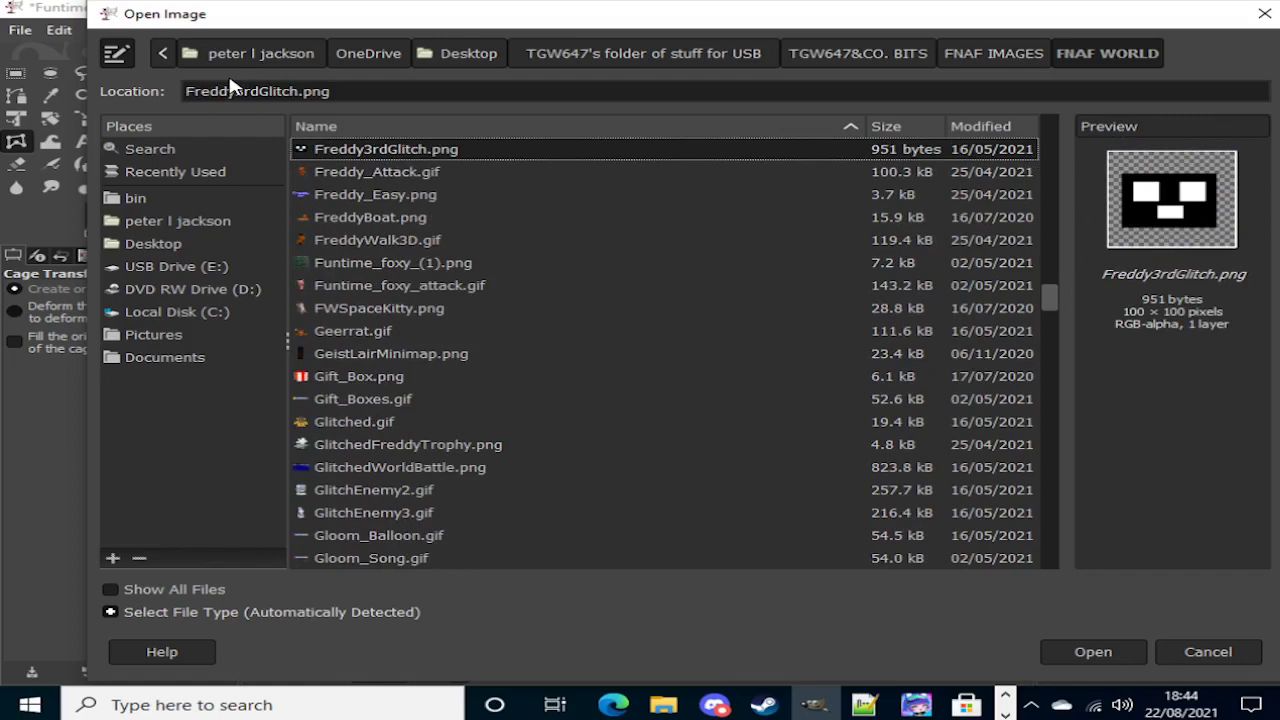
# Step: Find RedBear_Battle_Stance.gif further down the FNAF WORLD folder and open it as a new image
pyautogui.scroll(-10, 803, 374)
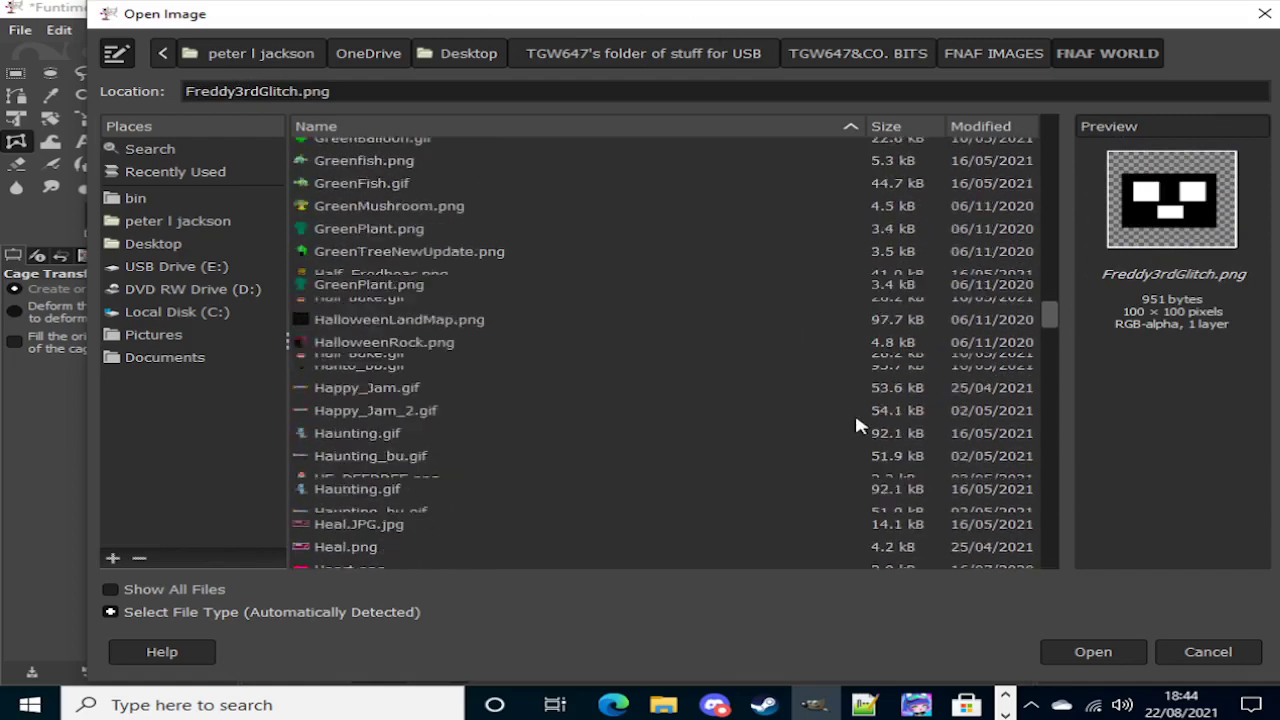
pyautogui.scroll(-5, 856, 425)
pyautogui.scroll(-20, 569, 298)
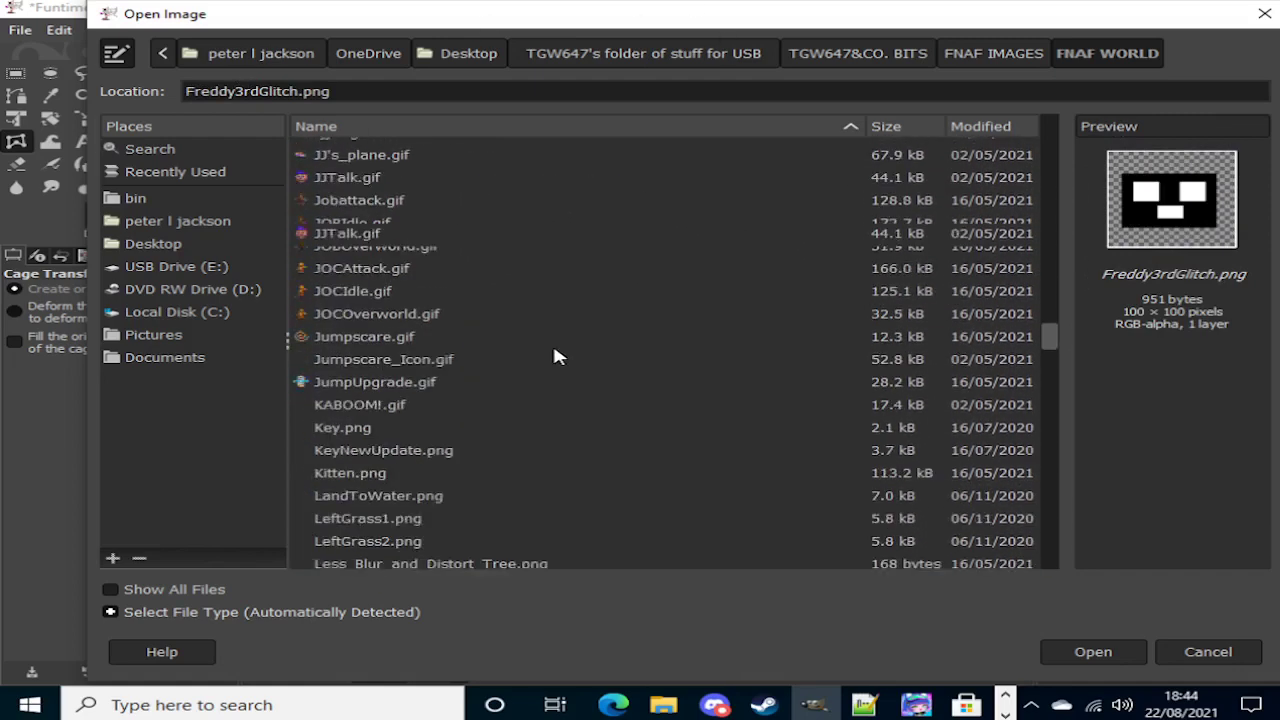
pyautogui.scroll(-20, 540, 384)
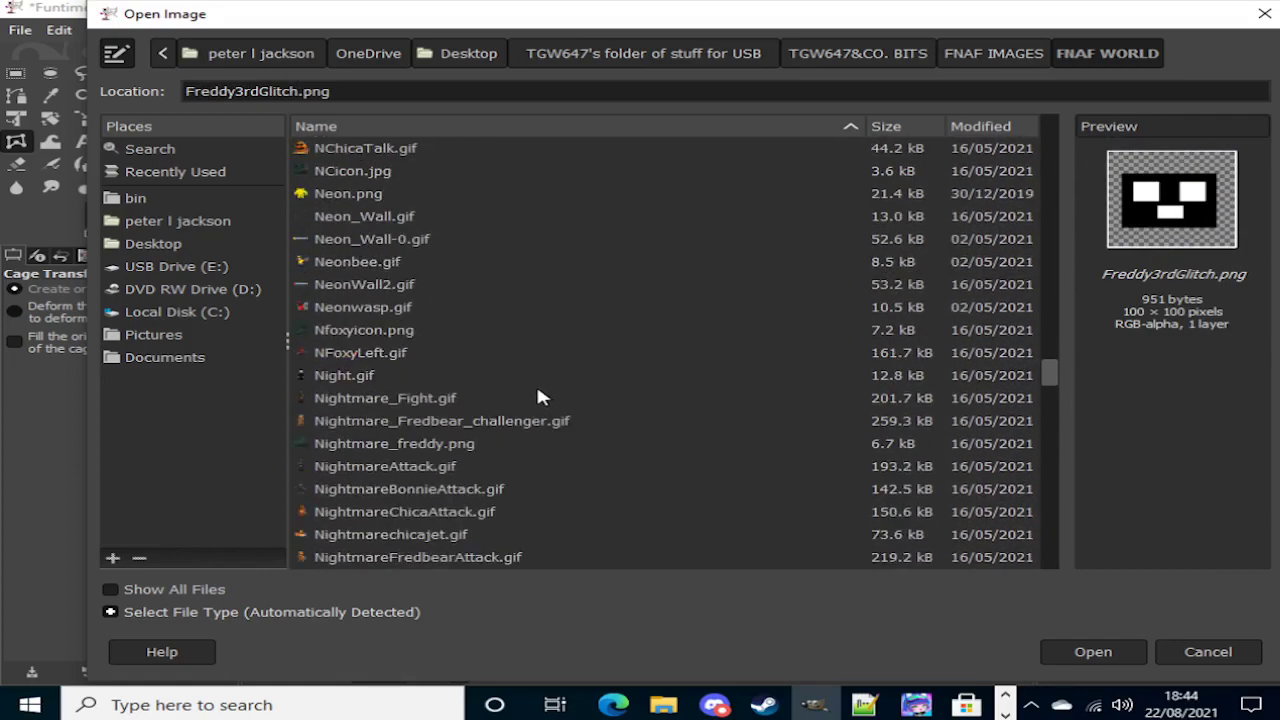
pyautogui.scroll(-15, 540, 408)
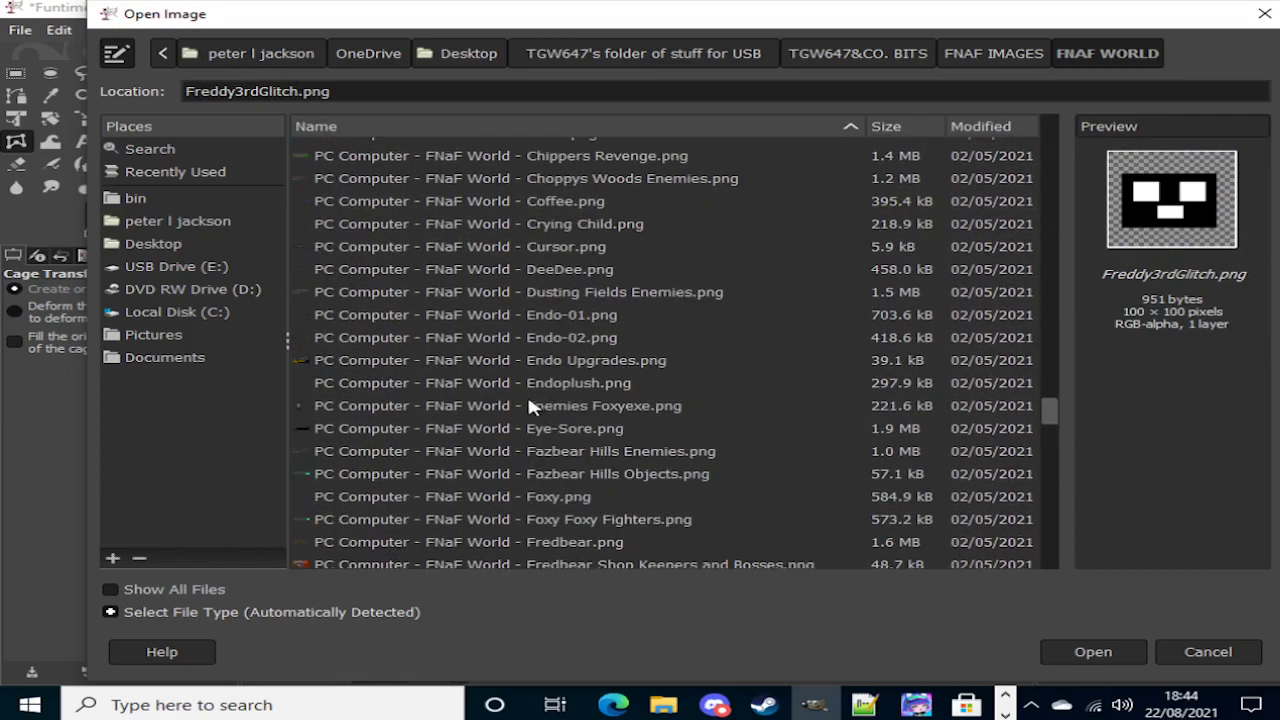
pyautogui.scroll(-15, 1046, 553)
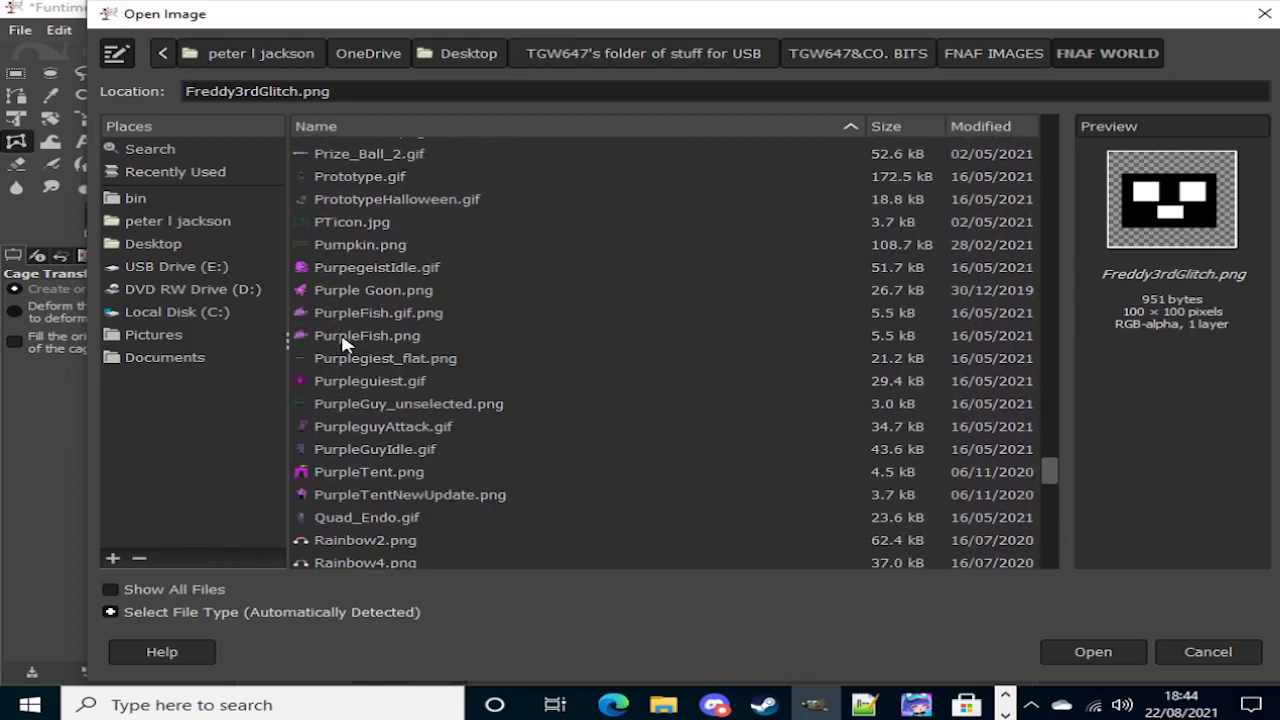
pyautogui.scroll(-3, 345, 345)
pyautogui.scroll(-3, 345, 350)
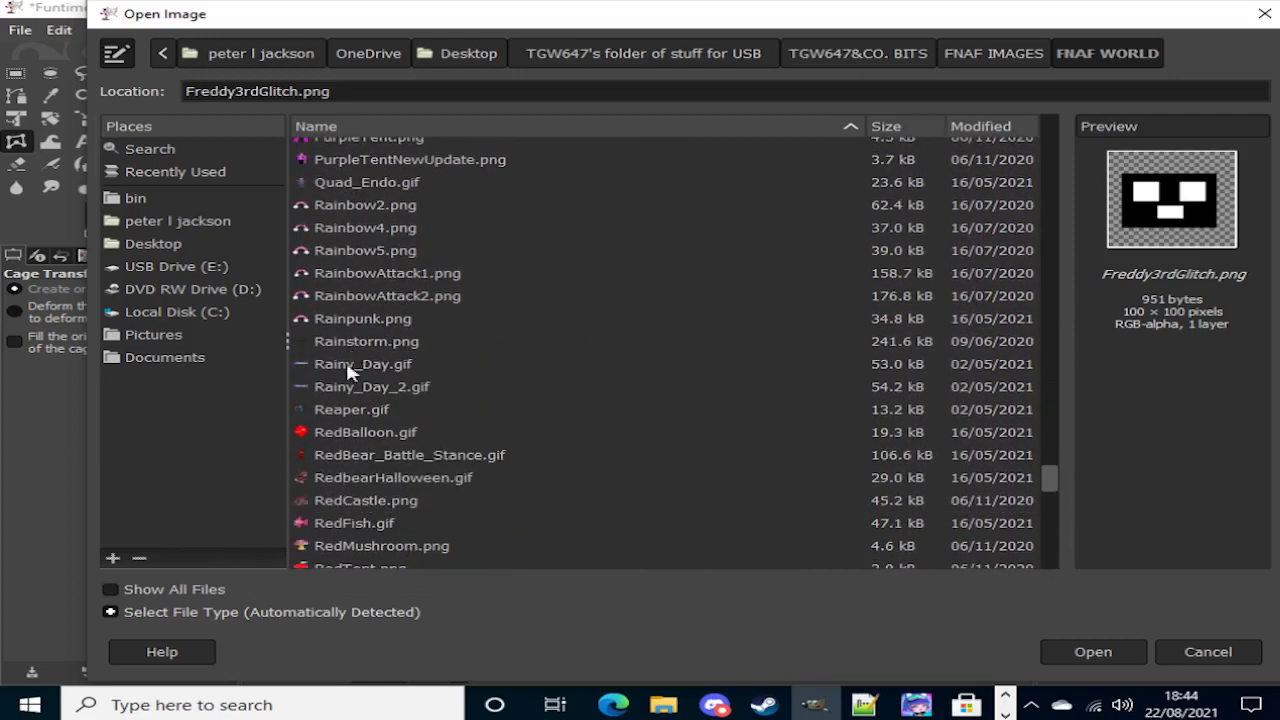
pyautogui.click(386, 462)
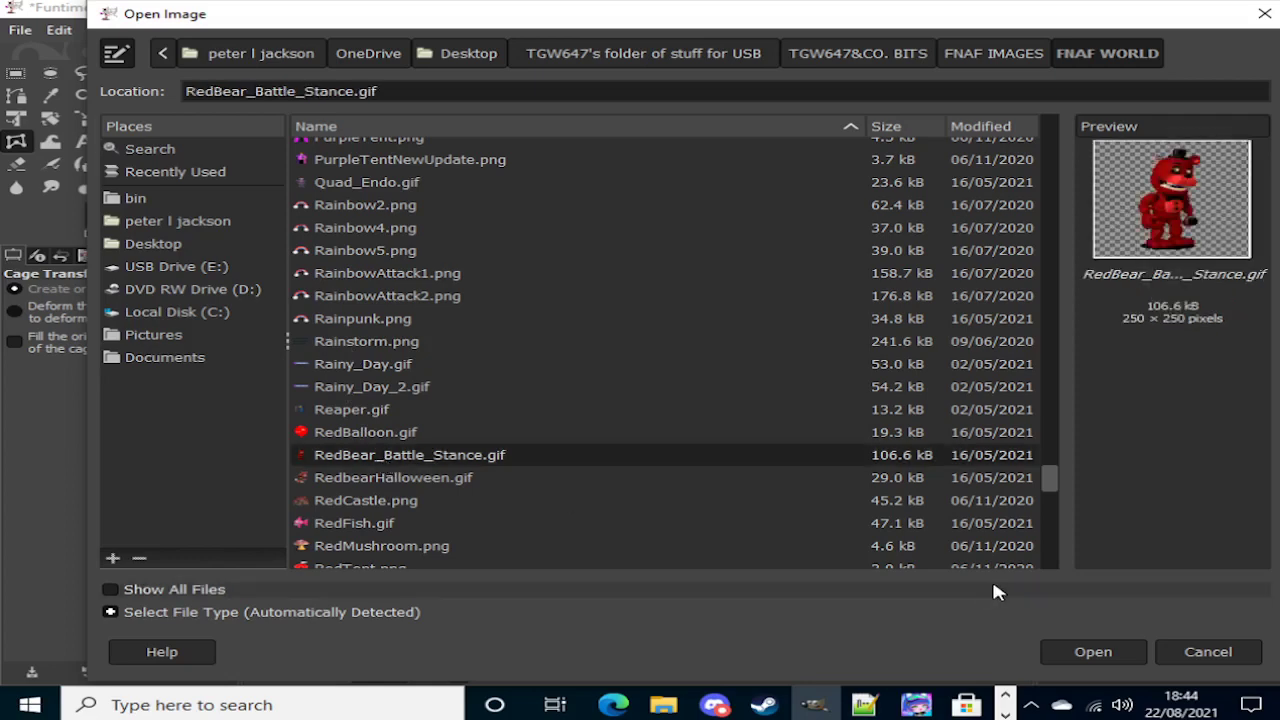
pyautogui.click(1117, 648)
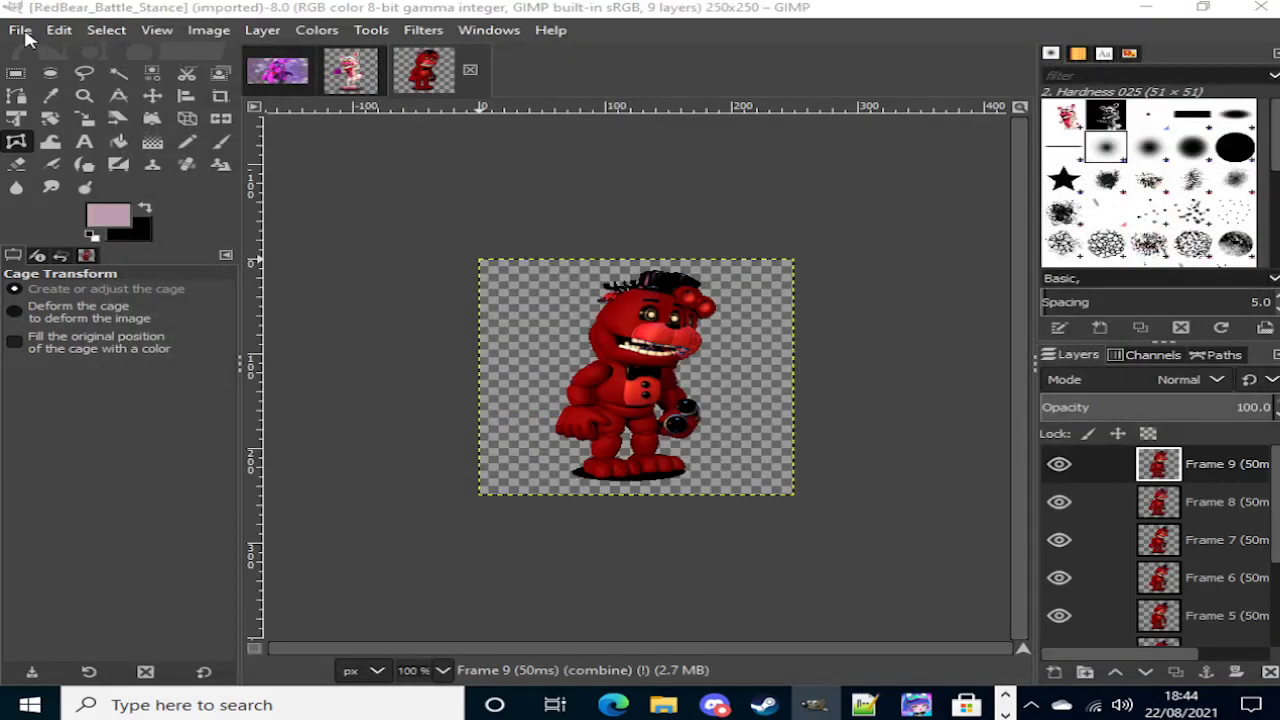
# Step: Hide the layers Frame 8 through Frame 2 and Background in the RedBear image, leaving only Frame 9 visible
pyautogui.click(1062, 503)
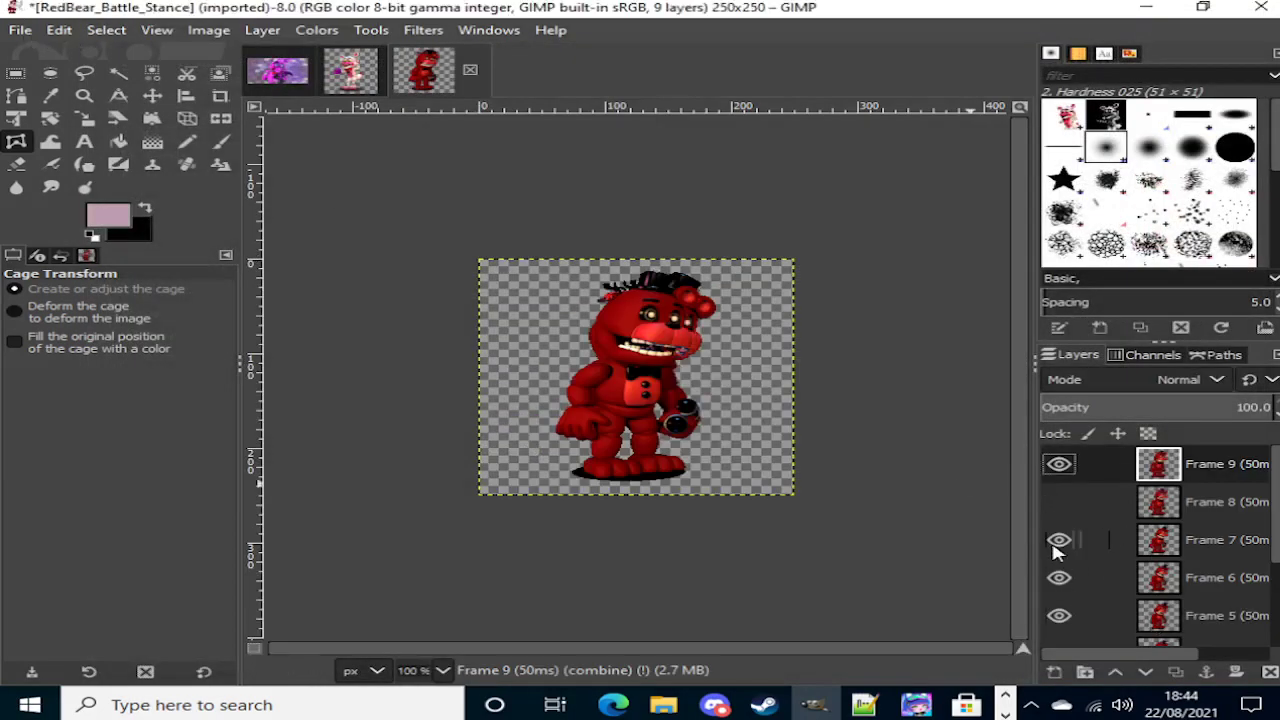
pyautogui.click(1060, 541)
pyautogui.click(1060, 579)
pyautogui.click(1062, 617)
pyautogui.scroll(-3, 1063, 620)
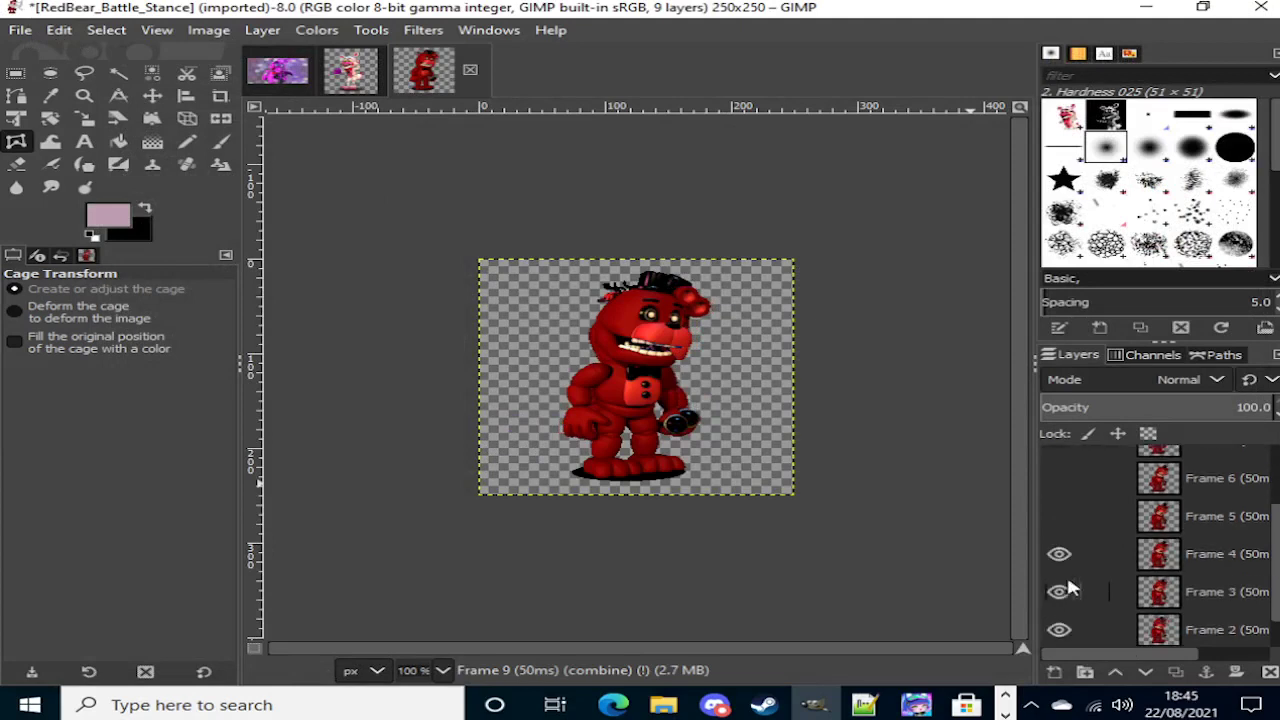
pyautogui.click(1060, 553)
pyautogui.click(1060, 591)
pyautogui.click(1060, 630)
pyautogui.scroll(-1, 1072, 600)
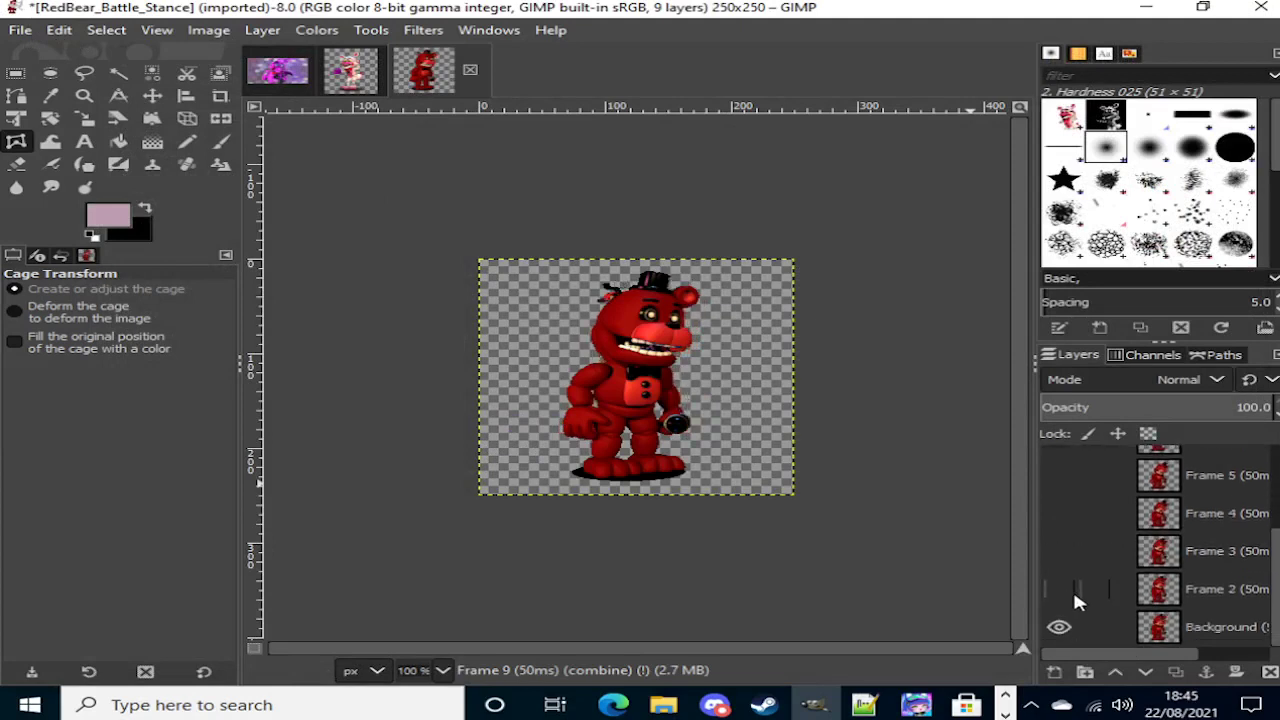
pyautogui.click(1060, 624)
pyautogui.scroll(5, 1100, 563)
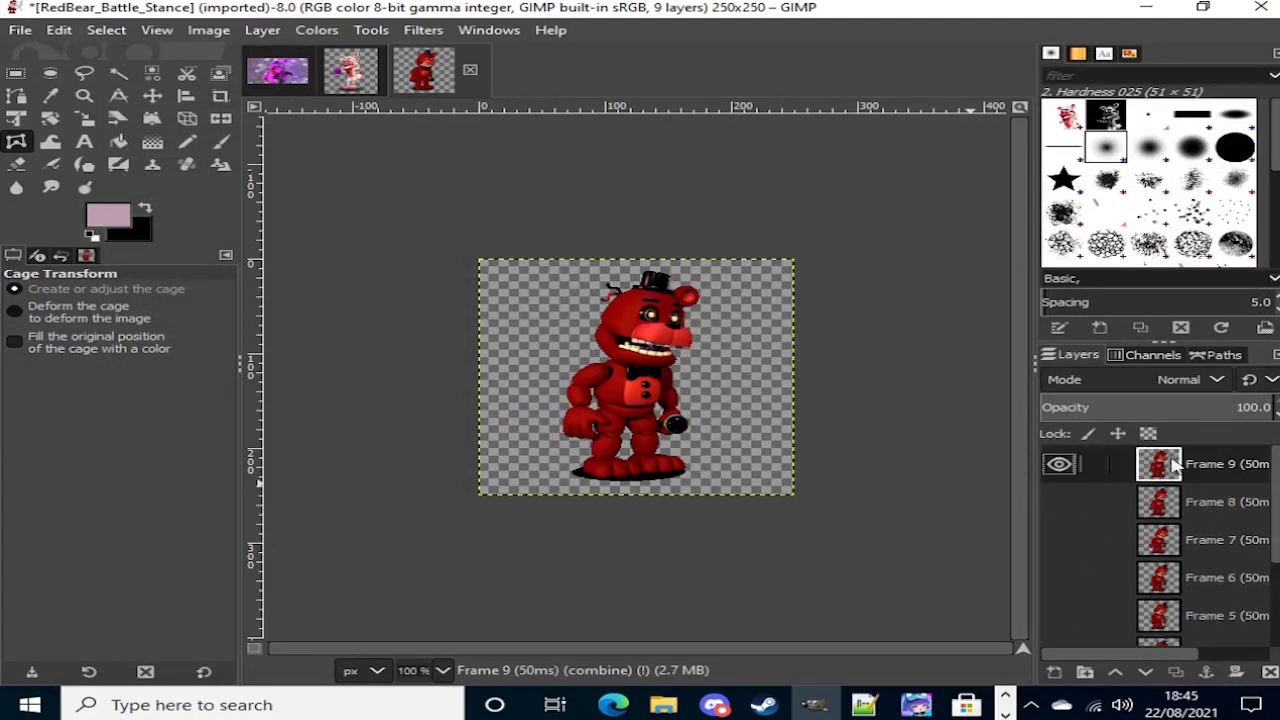
# Step: Start opening another image and go from FNAF WORLD up to TGW647&CO. BITS and into the FNAF Edits folder
pyautogui.click(20, 29)
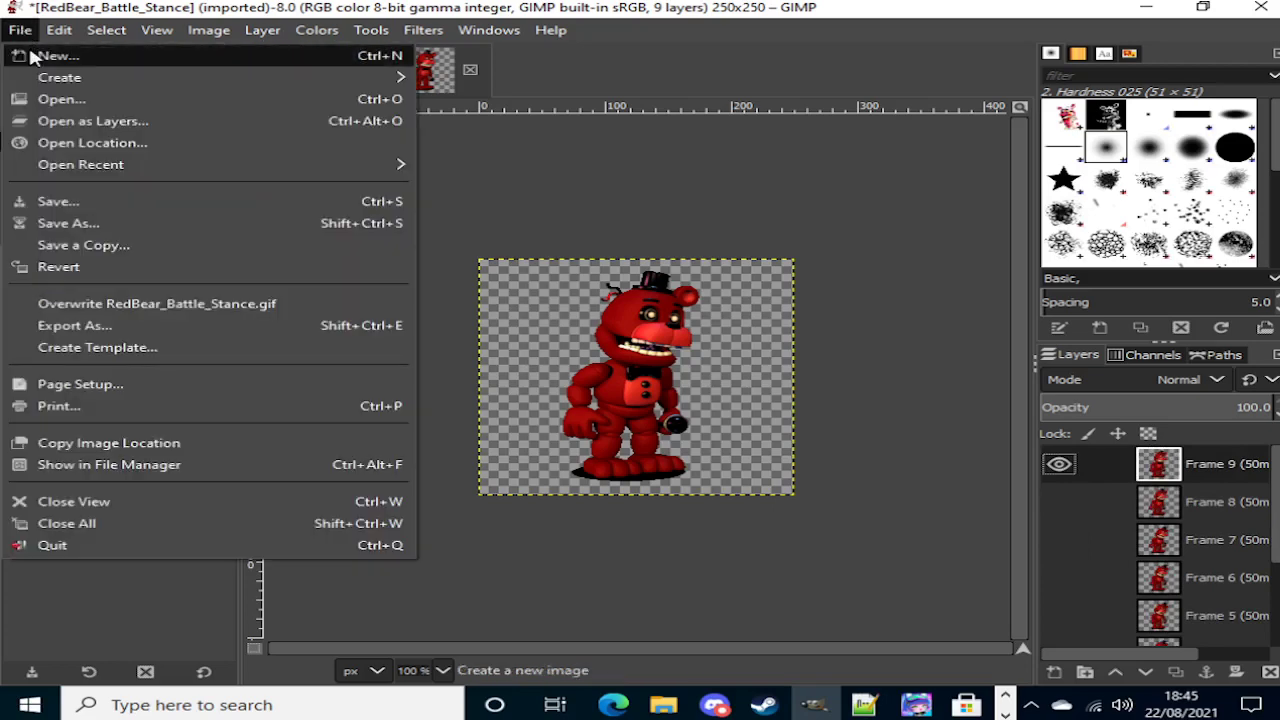
pyautogui.click(92, 103)
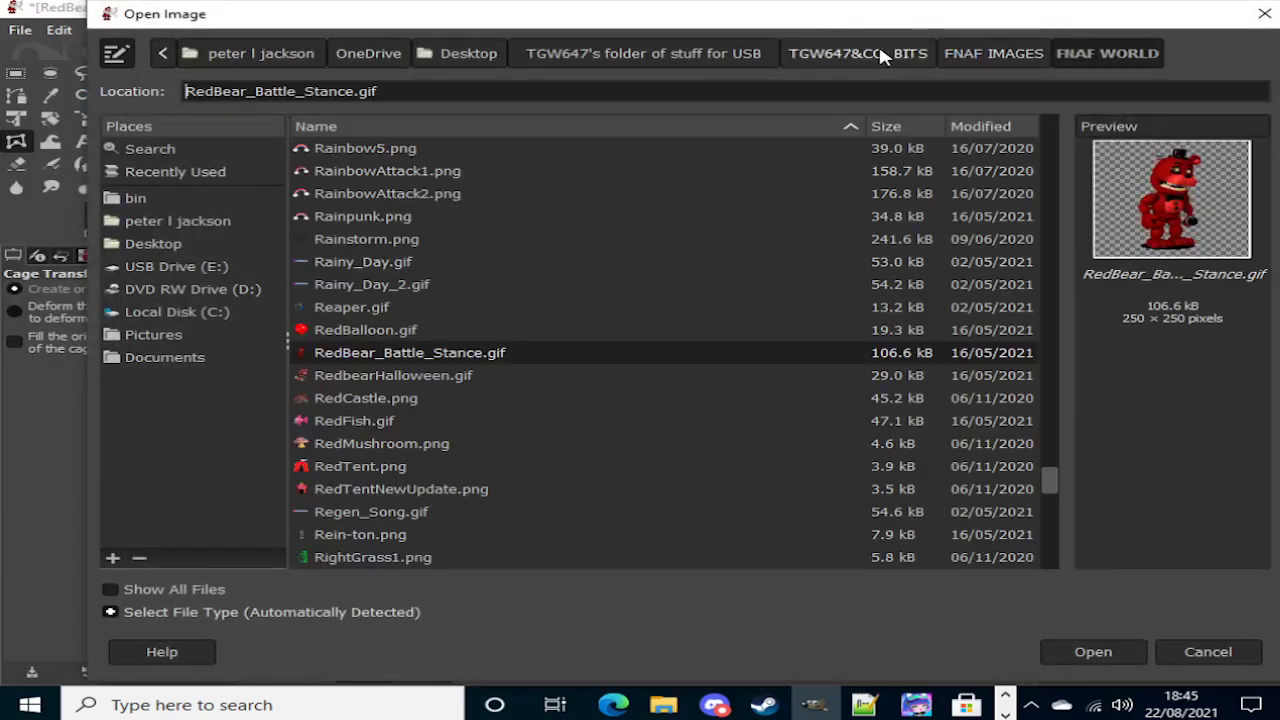
pyautogui.click(978, 55)
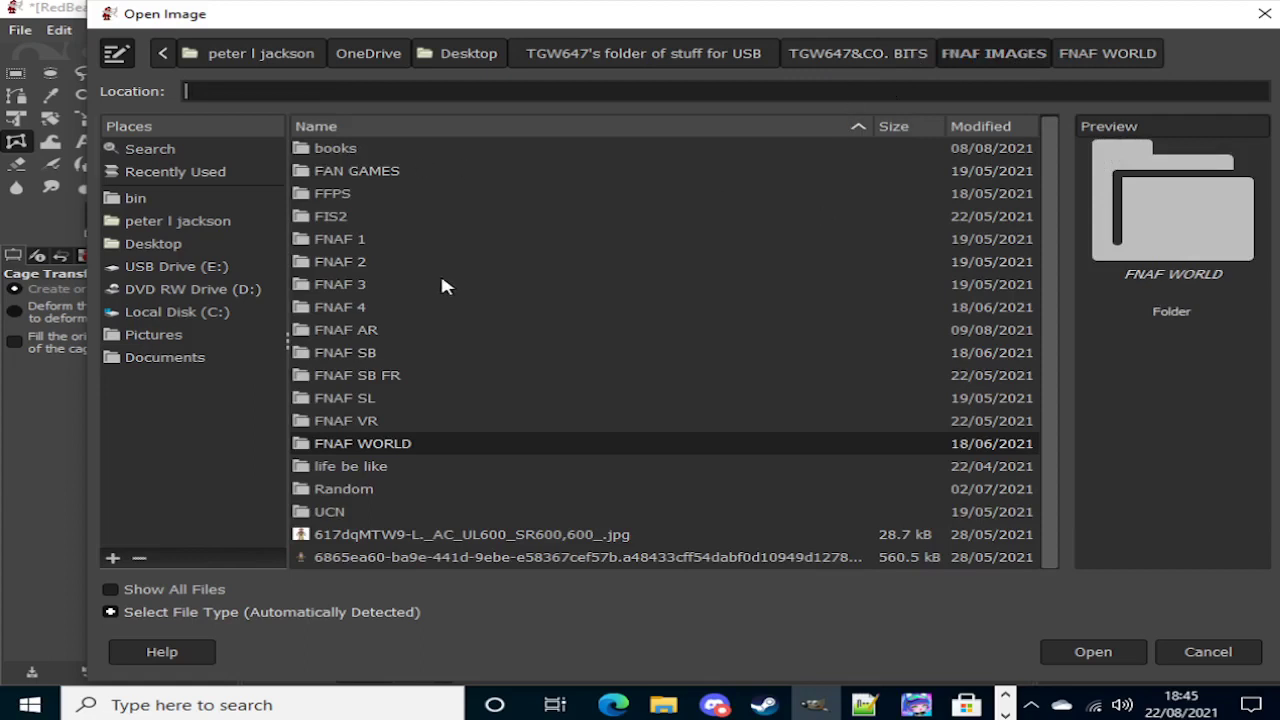
pyautogui.click(886, 62)
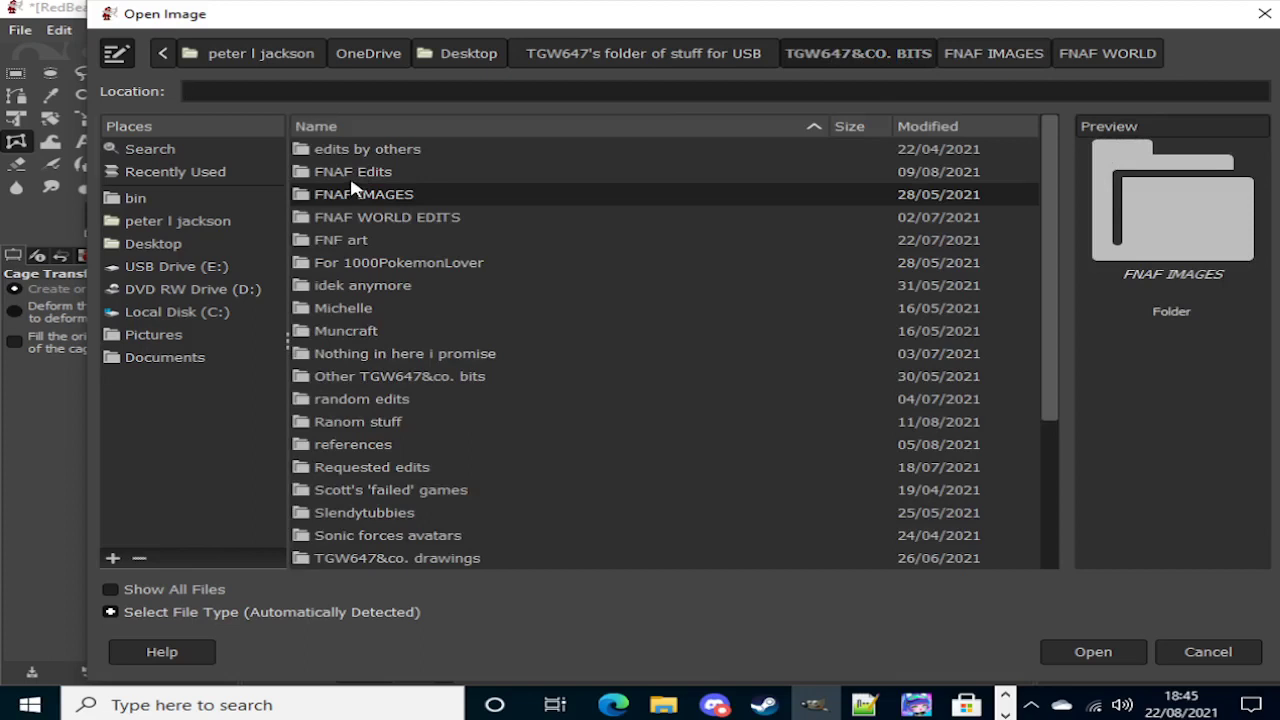
pyautogui.click(352, 181)
pyautogui.doubleClick(328, 186)
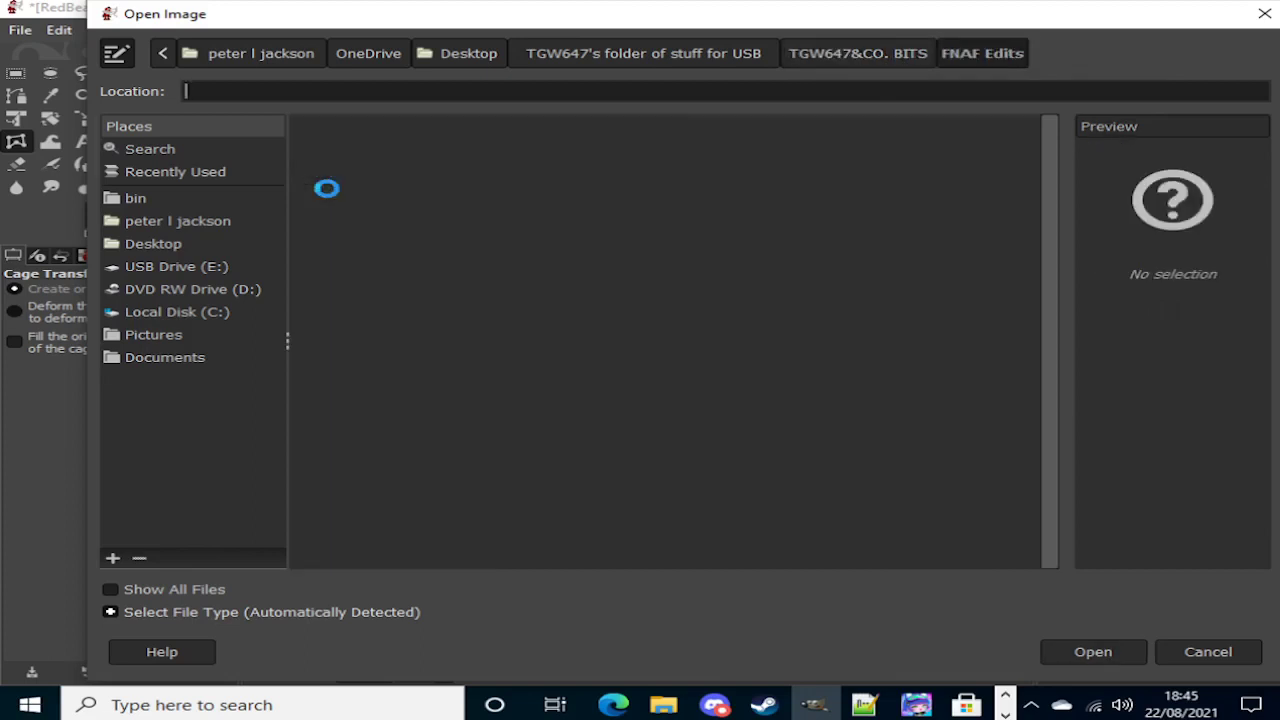
# Step: Preview the FNAF Edits files in order, from the start of the list down to Golden Cupcake AR.png
pyautogui.press('Down')
pyautogui.press('Down')
pyautogui.press('Down')
pyautogui.press('Down')
pyautogui.press('Down')
pyautogui.press('Down')
pyautogui.press('Down')
pyautogui.press('Down')
pyautogui.press('Down')
pyautogui.press('Down')
pyautogui.press('Down')
pyautogui.press('Down')
pyautogui.press('Down')
pyautogui.press('Down')
pyautogui.press('Down')
pyautogui.press('Down')
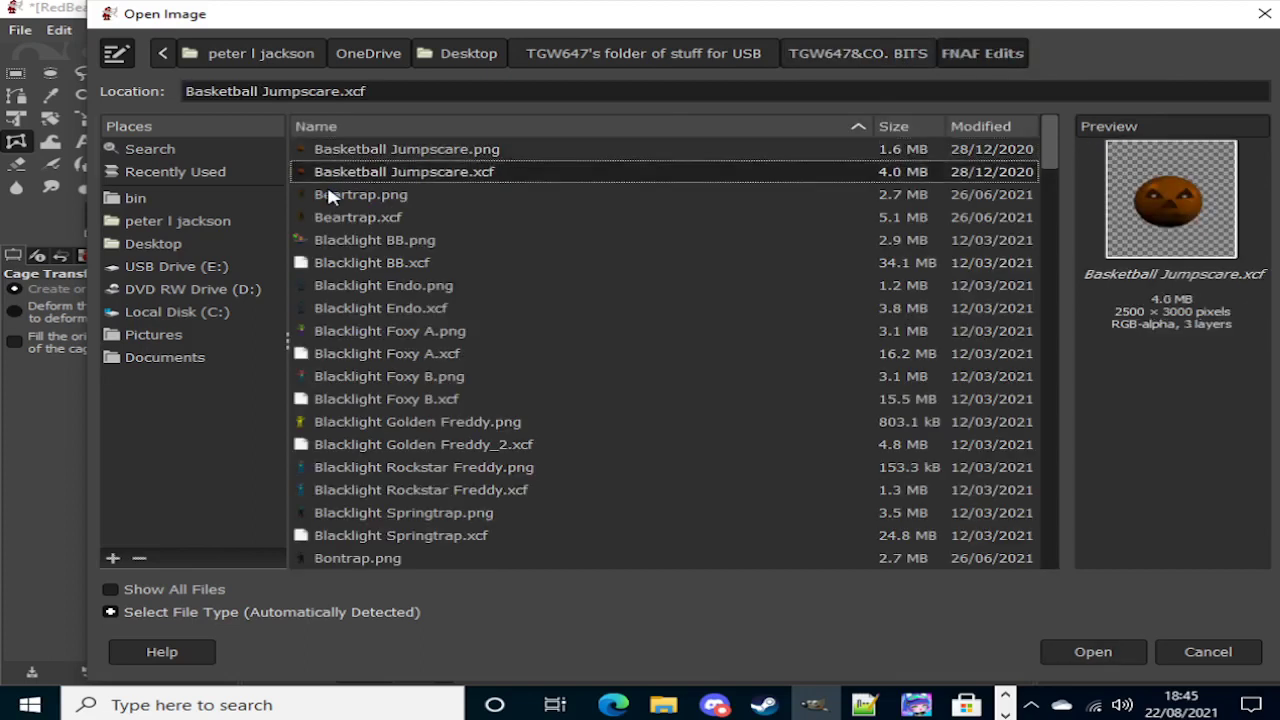
pyautogui.press('Down')
pyautogui.press('Down')
pyautogui.press('Down')
pyautogui.press('Down')
pyautogui.press('Down')
pyautogui.press('Down')
pyautogui.press('Down')
pyautogui.press('Down')
pyautogui.press('Down')
pyautogui.press('Down')
pyautogui.press('Down')
pyautogui.press('Down')
pyautogui.press('Down')
pyautogui.press('Down')
pyautogui.press('Down')
pyautogui.press('Down')
pyautogui.press('Down')
pyautogui.press('Down')
pyautogui.press('Down')
pyautogui.press('Down')
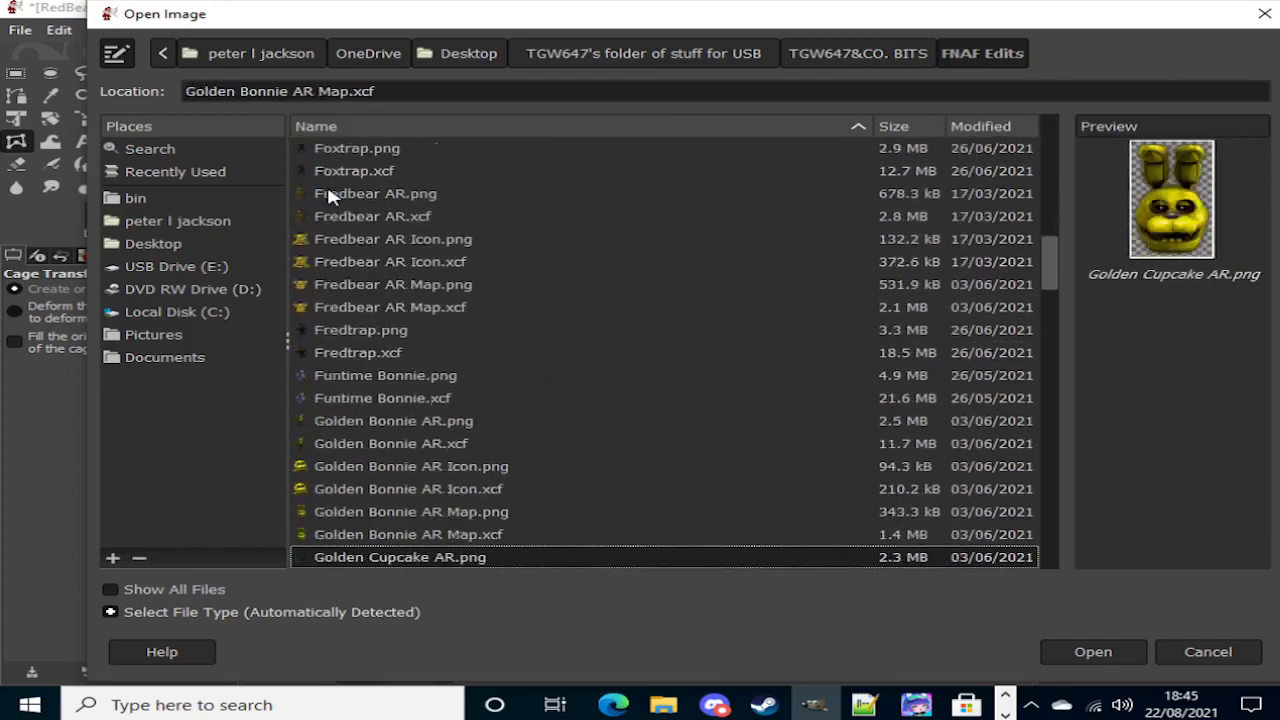
# Step: Preview the FNAF Edits files in reverse order, from Golden Cupcake AR.png back up to Fixed Ennard.png
pyautogui.press('Up')
pyautogui.press('Up')
pyautogui.press('Up')
pyautogui.press('Up')
pyautogui.press('Up')
pyautogui.press('Up')
pyautogui.press('Up')
pyautogui.press('Up')
pyautogui.press('Up')
pyautogui.press('Up')
pyautogui.press('Up')
pyautogui.press('Up')
pyautogui.press('Up')
pyautogui.press('Up')
pyautogui.press('Up')
pyautogui.press('Up')
pyautogui.press('Up')
pyautogui.press('Up')
pyautogui.press('Up')
pyautogui.press('Up')
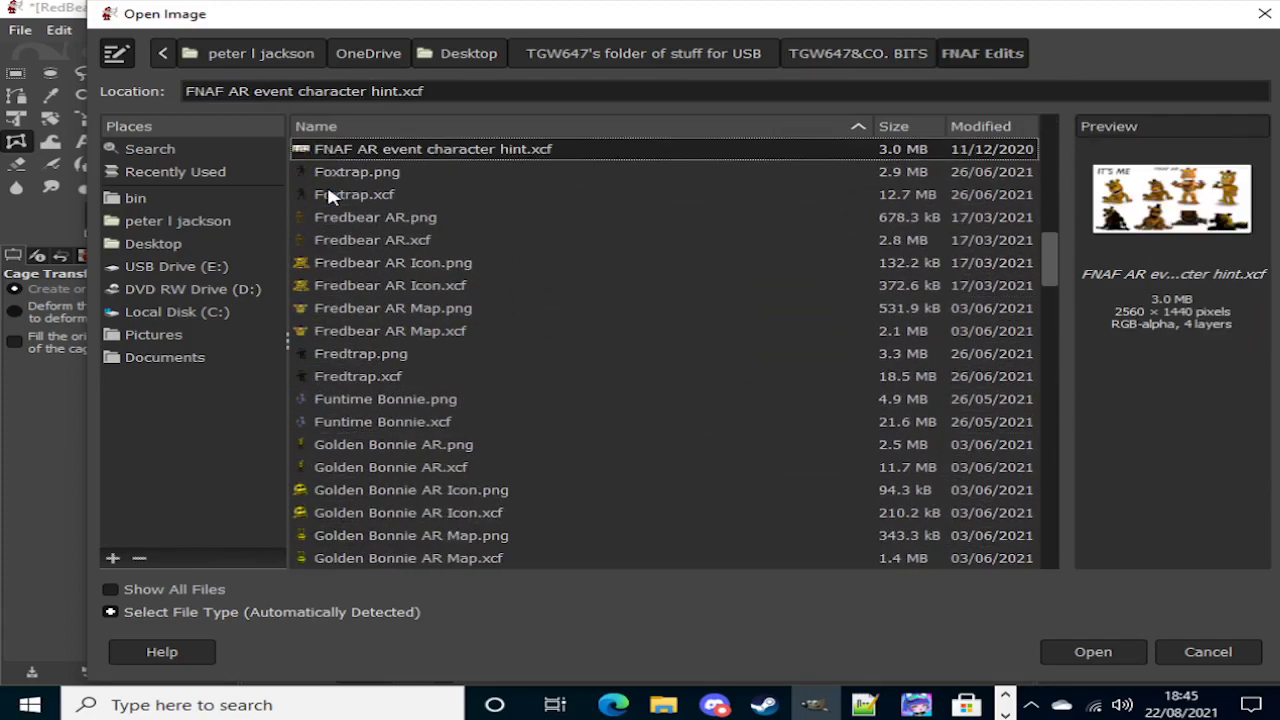
pyautogui.press('Up')
pyautogui.press('Up')
pyautogui.press('Up')
pyautogui.press('Up')
pyautogui.press('Up')
pyautogui.press('Up')
pyautogui.press('Up')
pyautogui.press('Up')
pyautogui.press('Up')
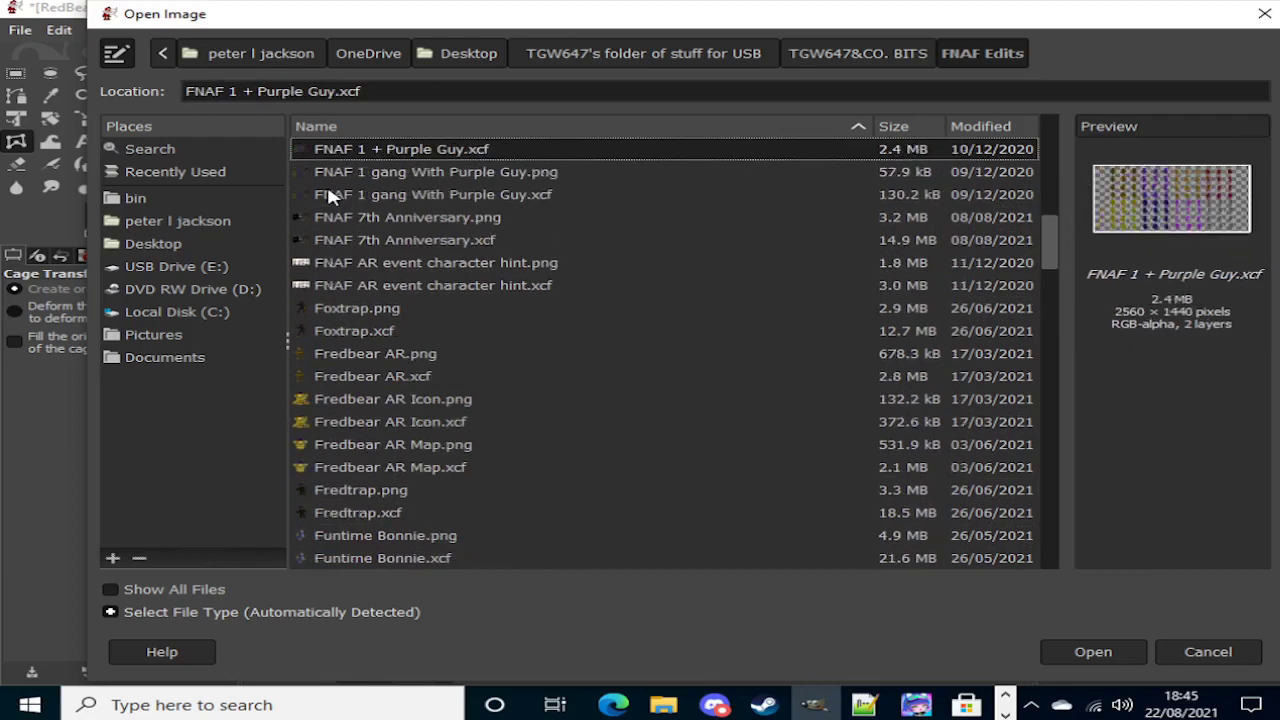
pyautogui.press('Down')
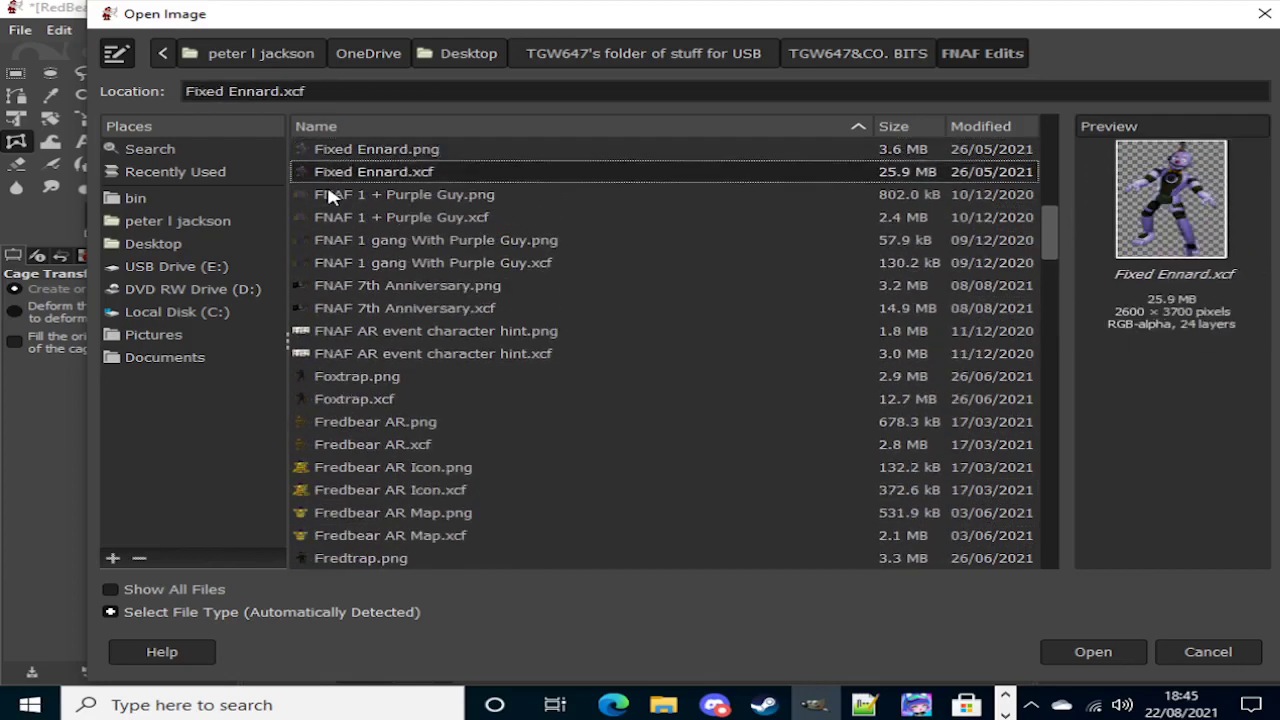
pyautogui.press('Up')
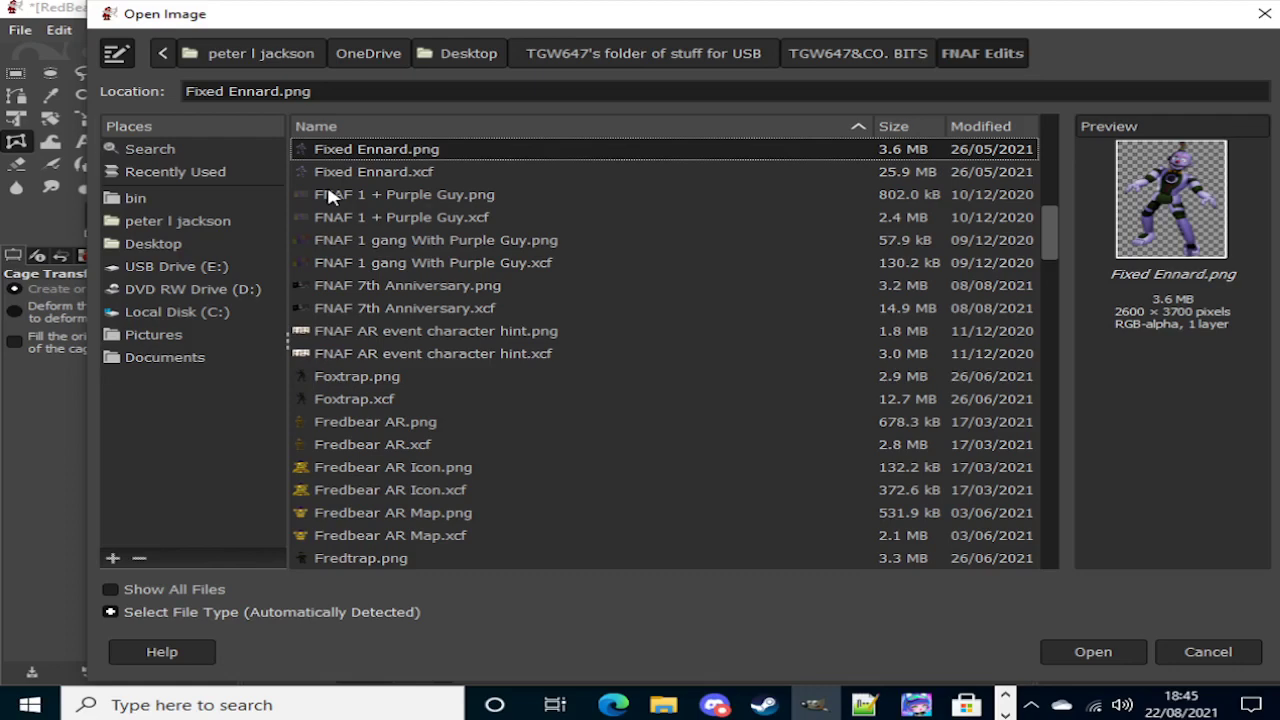
# Step: Preview the FNAF Edits files in order again, from Fixed Ennard.png down to Golden Bonnie AR.png
pyautogui.press('Down')
pyautogui.press('Down')
pyautogui.press('Down')
pyautogui.press('Down')
pyautogui.press('Down')
pyautogui.press('Down')
pyautogui.press('Down')
pyautogui.press('Down')
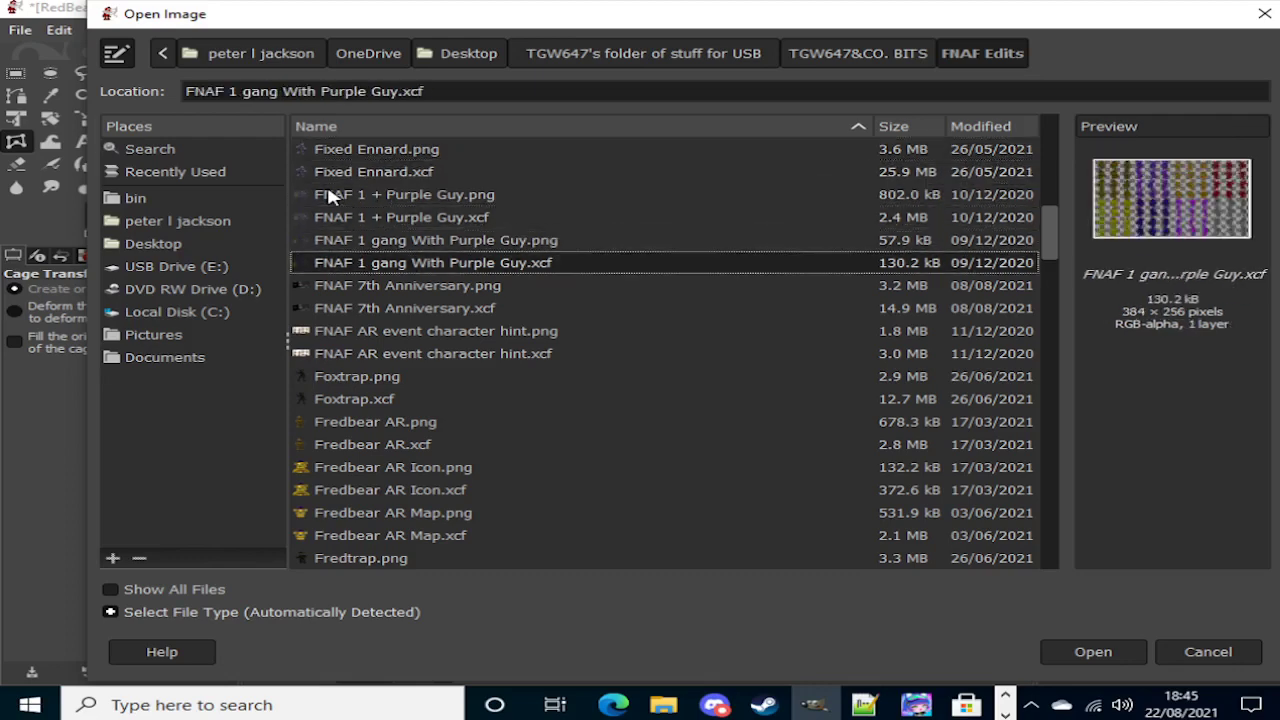
pyautogui.press('Down')
pyautogui.press('Down')
pyautogui.press('Down')
pyautogui.press('Down')
pyautogui.press('Down')
pyautogui.press('Down')
pyautogui.press('Down')
pyautogui.press('Down')
pyautogui.press('Down')
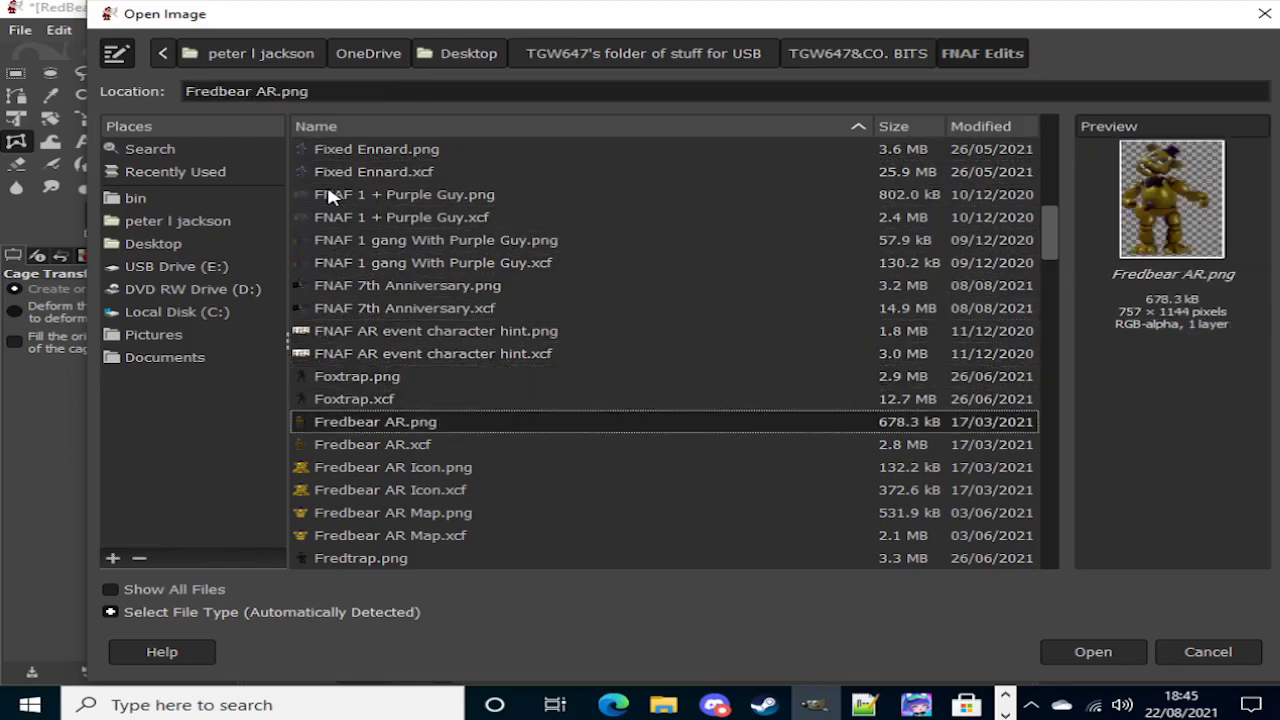
pyautogui.press('Down')
pyautogui.press('Down')
pyautogui.press('Down')
pyautogui.press('Down')
pyautogui.press('Down')
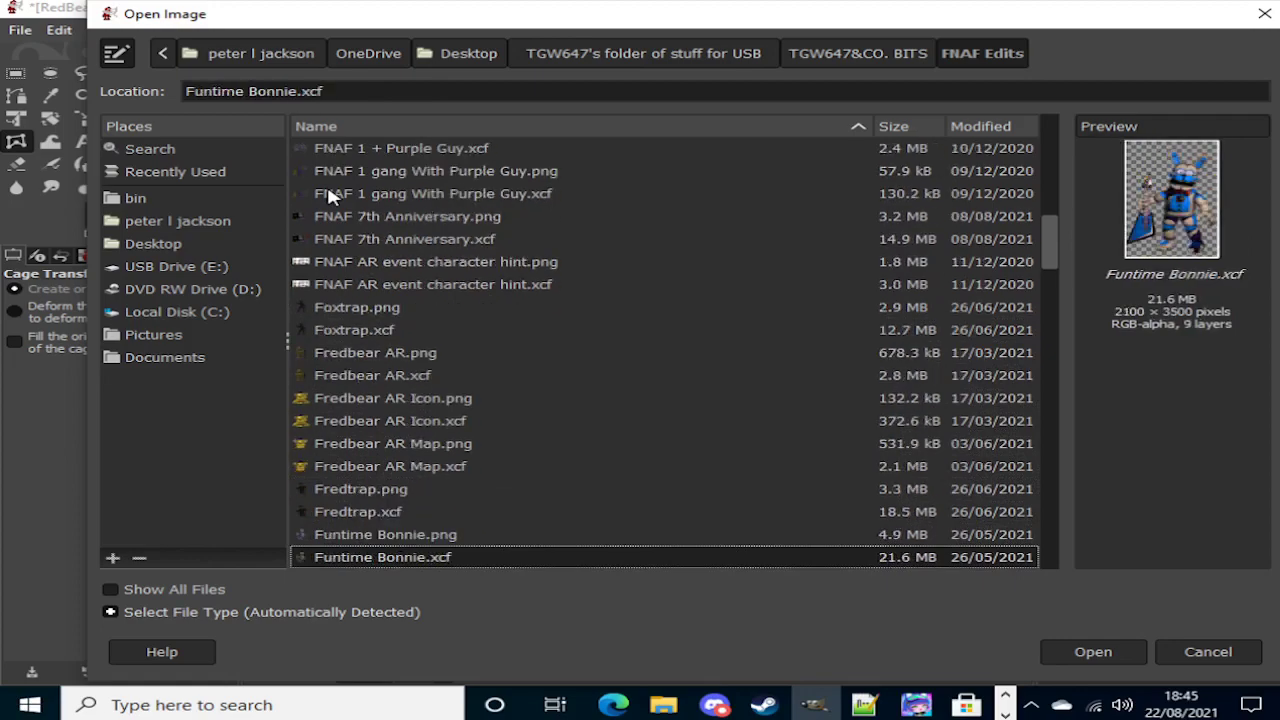
pyautogui.press('Up')
pyautogui.press('Down')
pyautogui.press('Down')
pyautogui.press('Down')
pyautogui.press('Down')
pyautogui.press('Down')
pyautogui.press('Down')
pyautogui.press('Down')
pyautogui.press('Down')
pyautogui.press('Down')
pyautogui.press('Down')
pyautogui.press('Down')
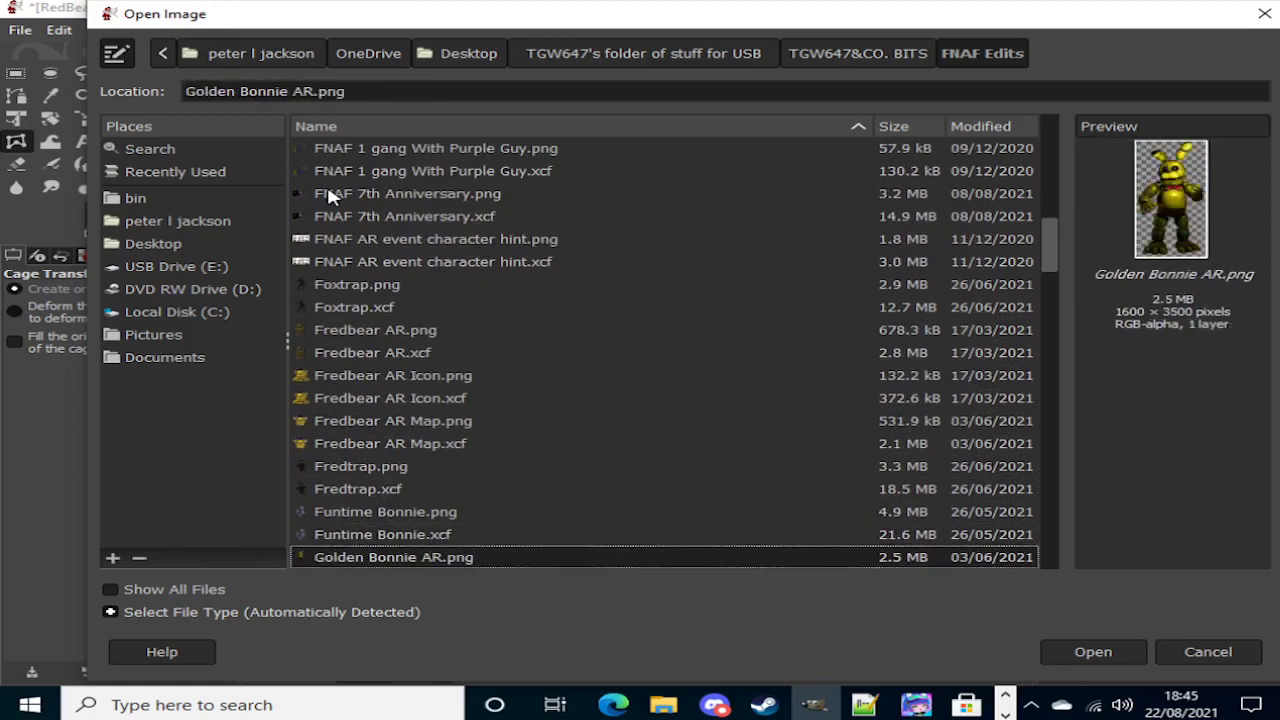
# Step: Preview the FNAF Edits files in order, from Golden Bonnie AR.png down to PrinceFreddyIcon.png
pyautogui.press('Down')
pyautogui.press('Down')
pyautogui.press('Down')
pyautogui.press('Down')
pyautogui.press('Down')
pyautogui.press('Down')
pyautogui.press('Down')
pyautogui.press('Down')
pyautogui.press('Down')
pyautogui.press('Down')
pyautogui.press('Down')
pyautogui.press('Down')
pyautogui.press('Down')
pyautogui.press('Down')
pyautogui.press('Down')
pyautogui.press('Down')
pyautogui.press('Down')
pyautogui.press('Down')
pyautogui.press('Down')
pyautogui.press('Down')
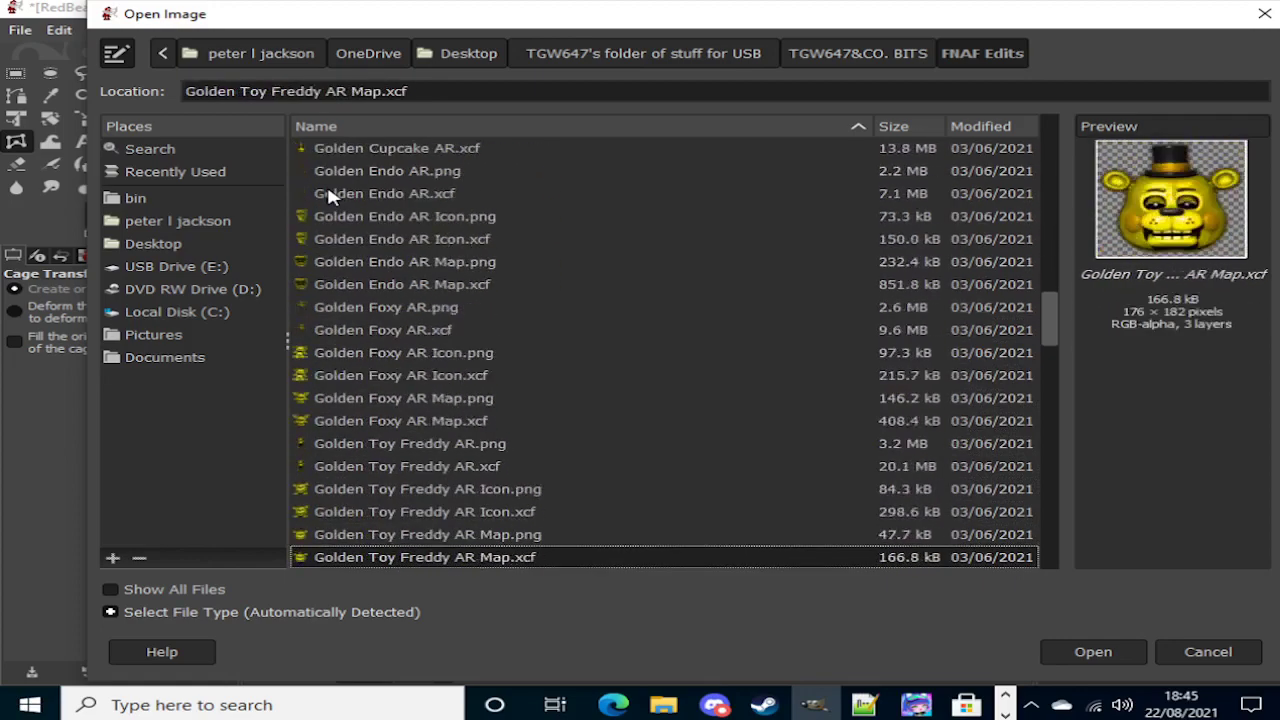
pyautogui.press('Down')
pyautogui.press('Down')
pyautogui.press('Down')
pyautogui.press('Down')
pyautogui.press('Down')
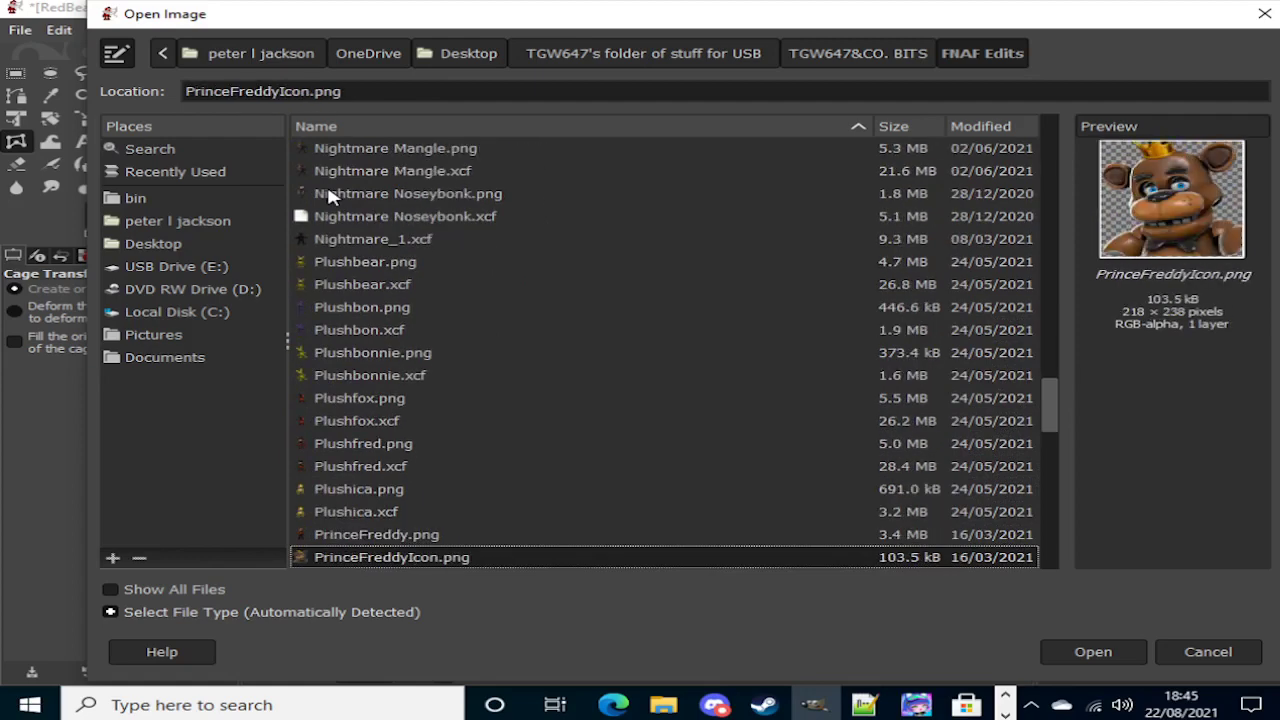
# Step: Compare the previews of PrinceFreddy.png and PrinceFreddyIcon.png by alternating between the two files
pyautogui.press('Up')
pyautogui.press('Up')
pyautogui.press('Up')
pyautogui.press('Up')
pyautogui.press('Down')
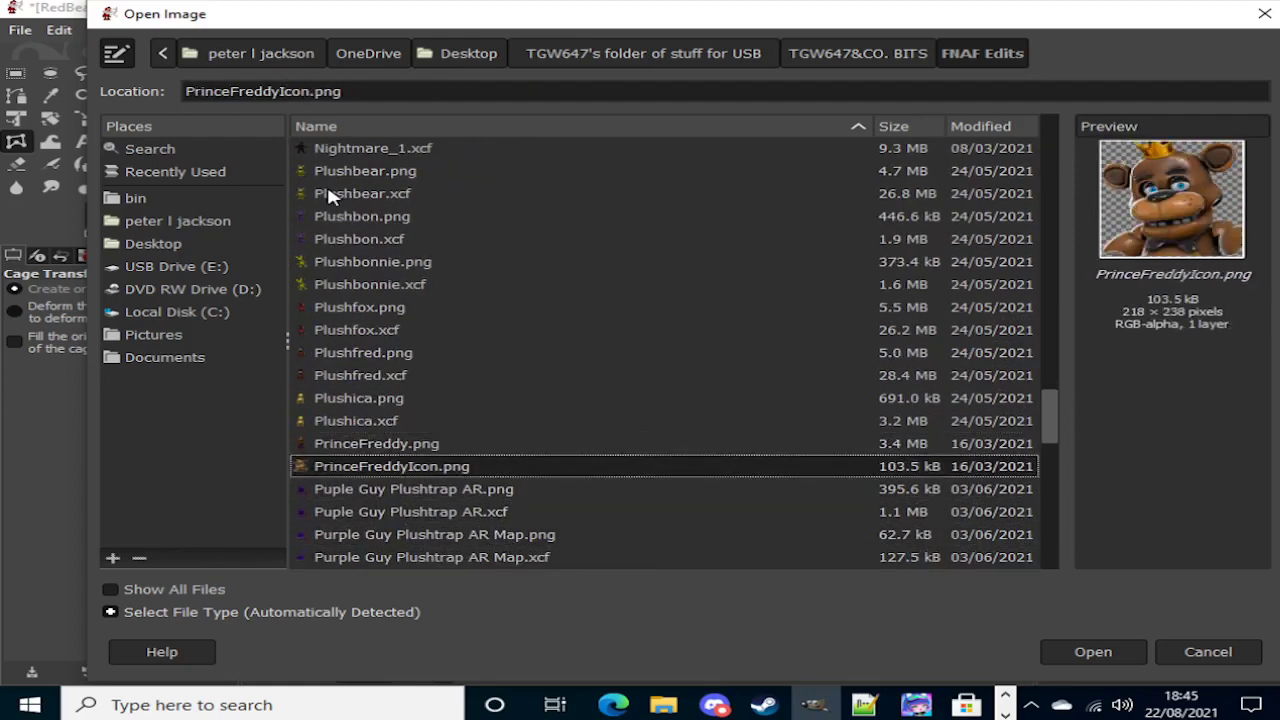
pyautogui.press('Up')
pyautogui.press('Down')
pyautogui.press('Up')
pyautogui.press('Down')
pyautogui.press('Up')
pyautogui.press('Down')
pyautogui.press('Up')
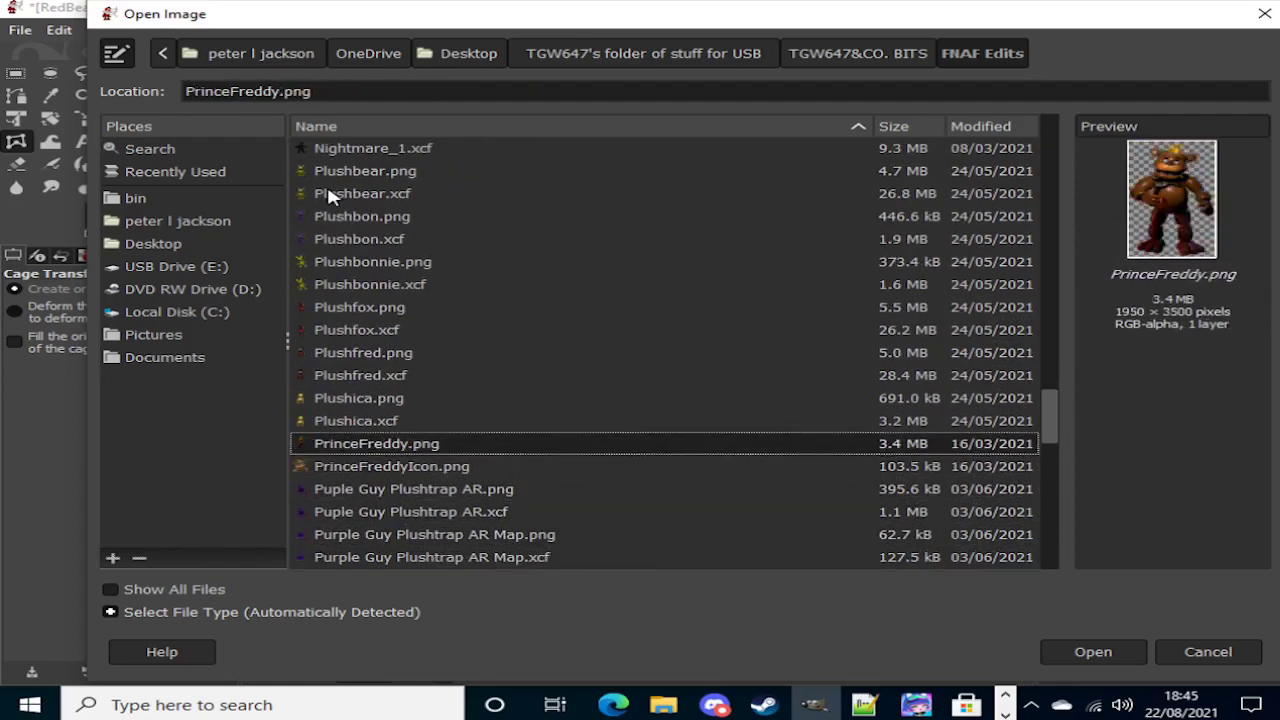
pyautogui.press('Down')
pyautogui.press('Up')
pyautogui.press('Down')
pyautogui.press('Up')
pyautogui.press('Down')
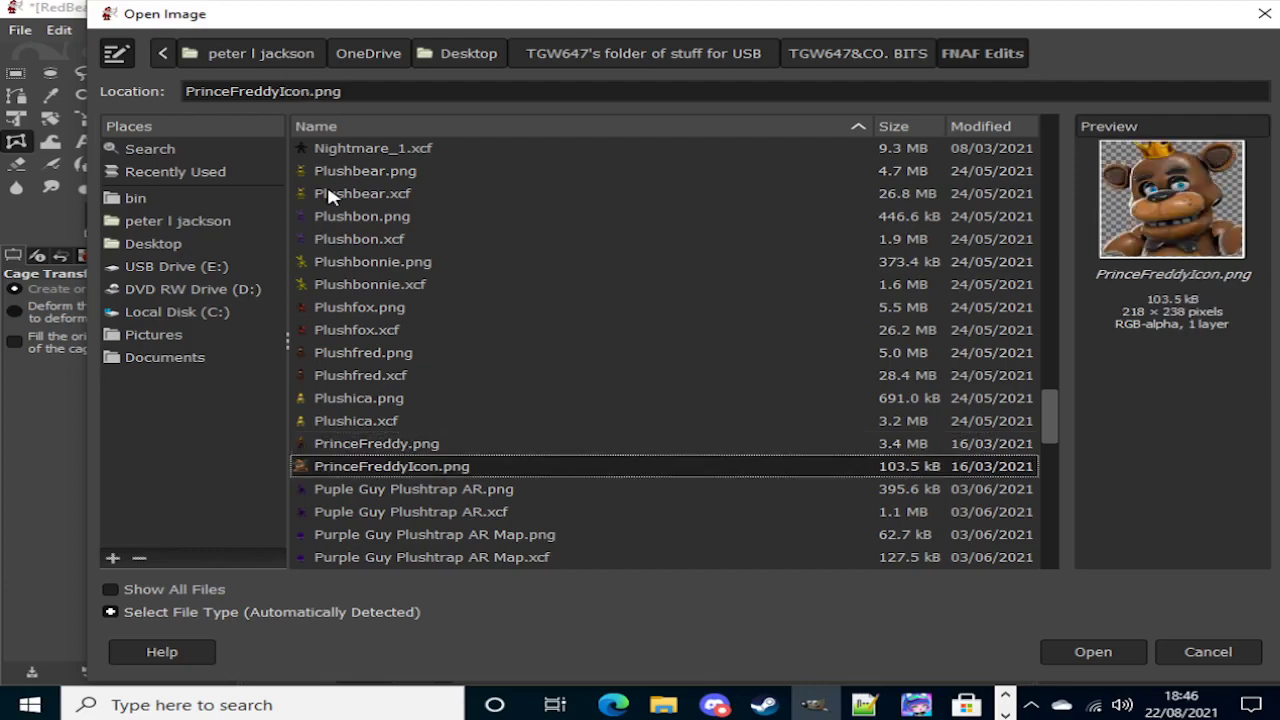
# Step: Examine the previews of the plush character edits between Plushfox.png and Plushica.png
pyautogui.press('Up')
pyautogui.press('Up')
pyautogui.press('Up')
pyautogui.press('Up')
pyautogui.press('Up')
pyautogui.press('Up')
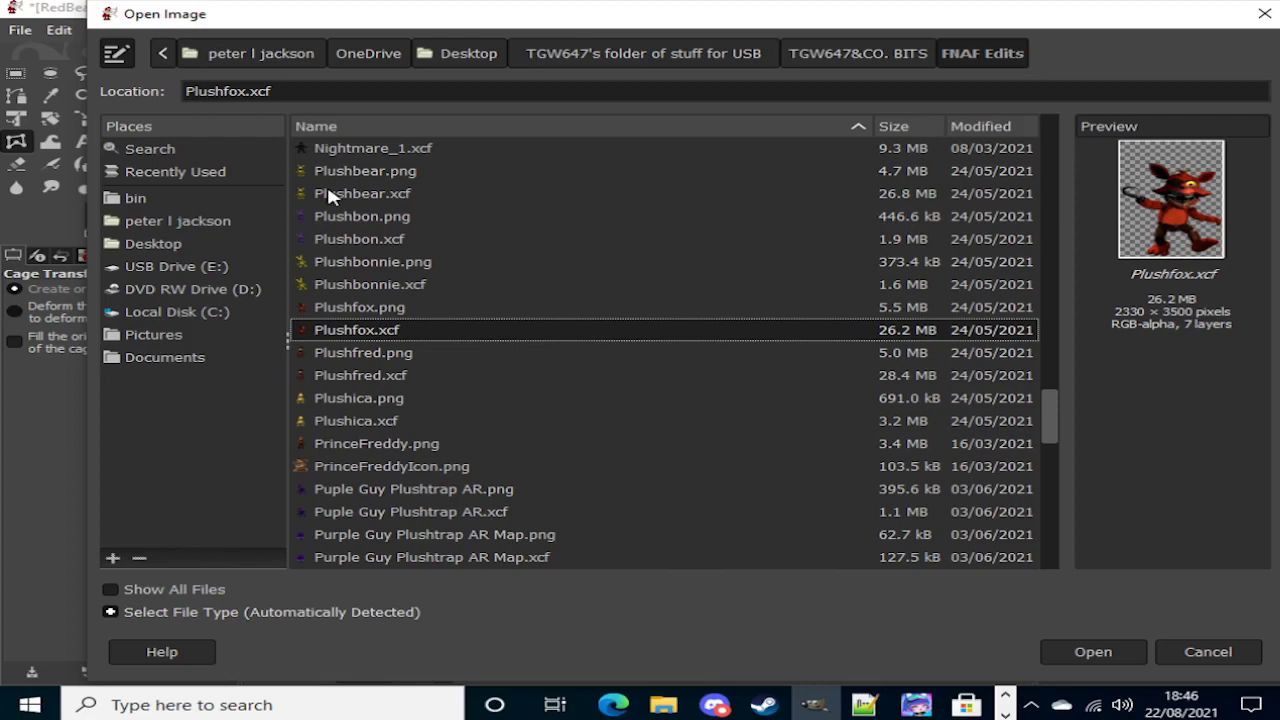
pyautogui.press('Down')
pyautogui.press('Down')
pyautogui.press('Down')
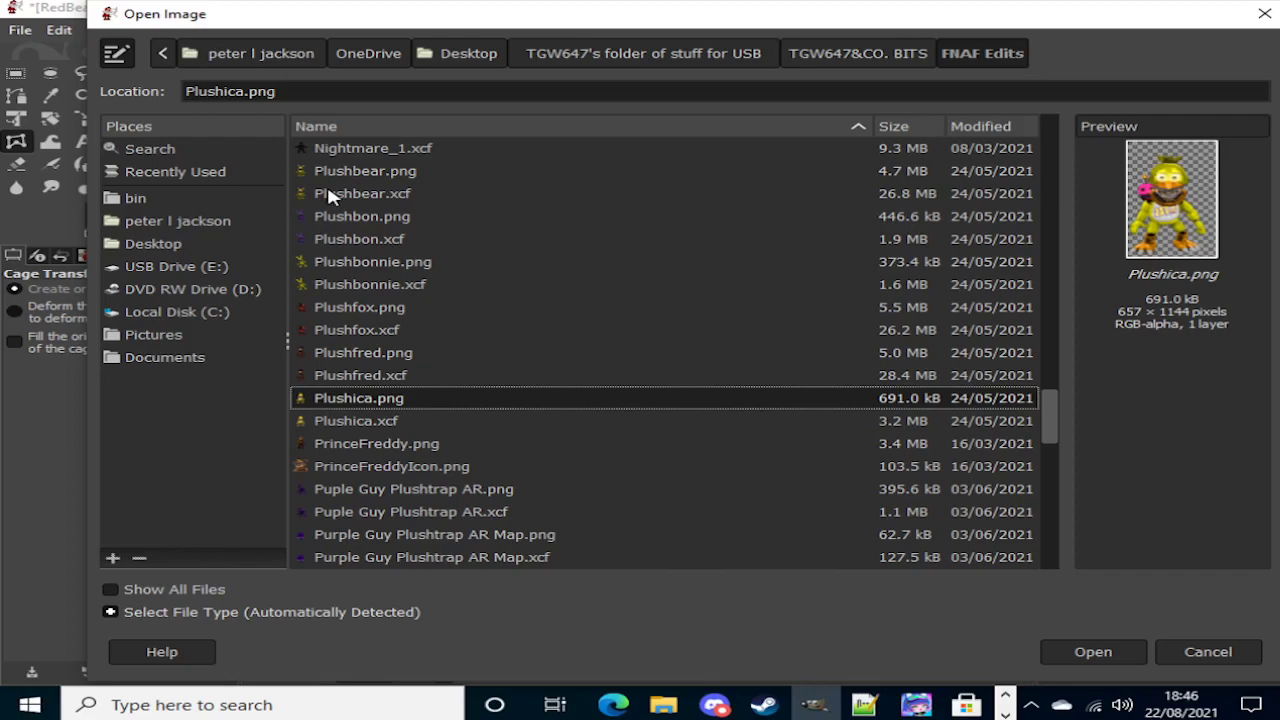
pyautogui.press('Up')
pyautogui.press('Up')
pyautogui.press('Up')
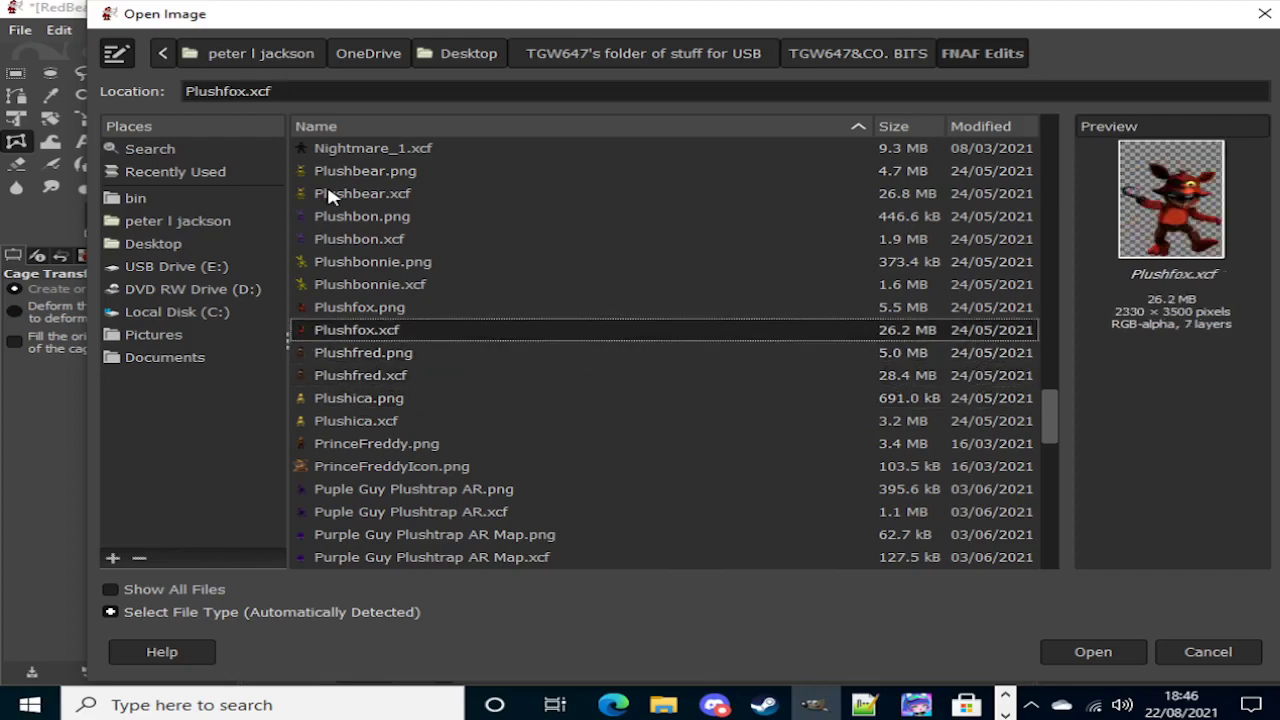
pyautogui.press('Up')
pyautogui.press('Down')
pyautogui.press('Up')
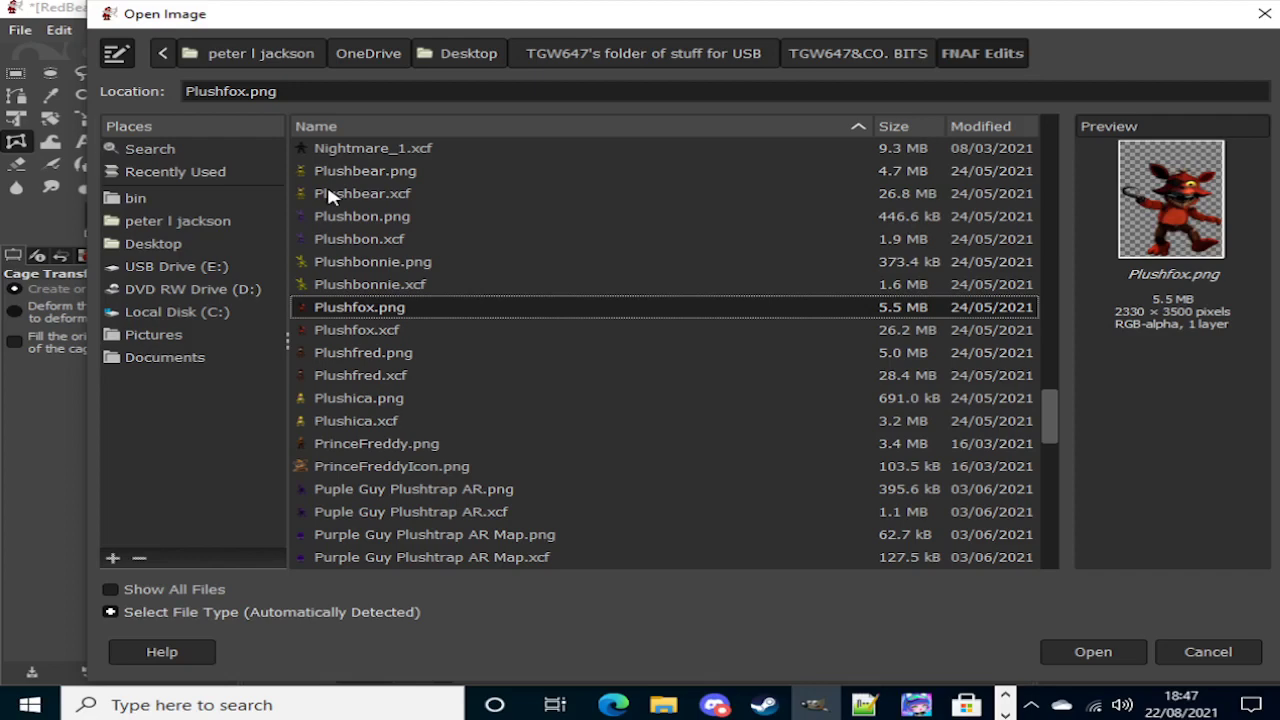
# Step: Preview the files in order from Plushfox.png down to Purple Guy Plushtrap AR Map.xcf
pyautogui.press('Down')
pyautogui.press('Down')
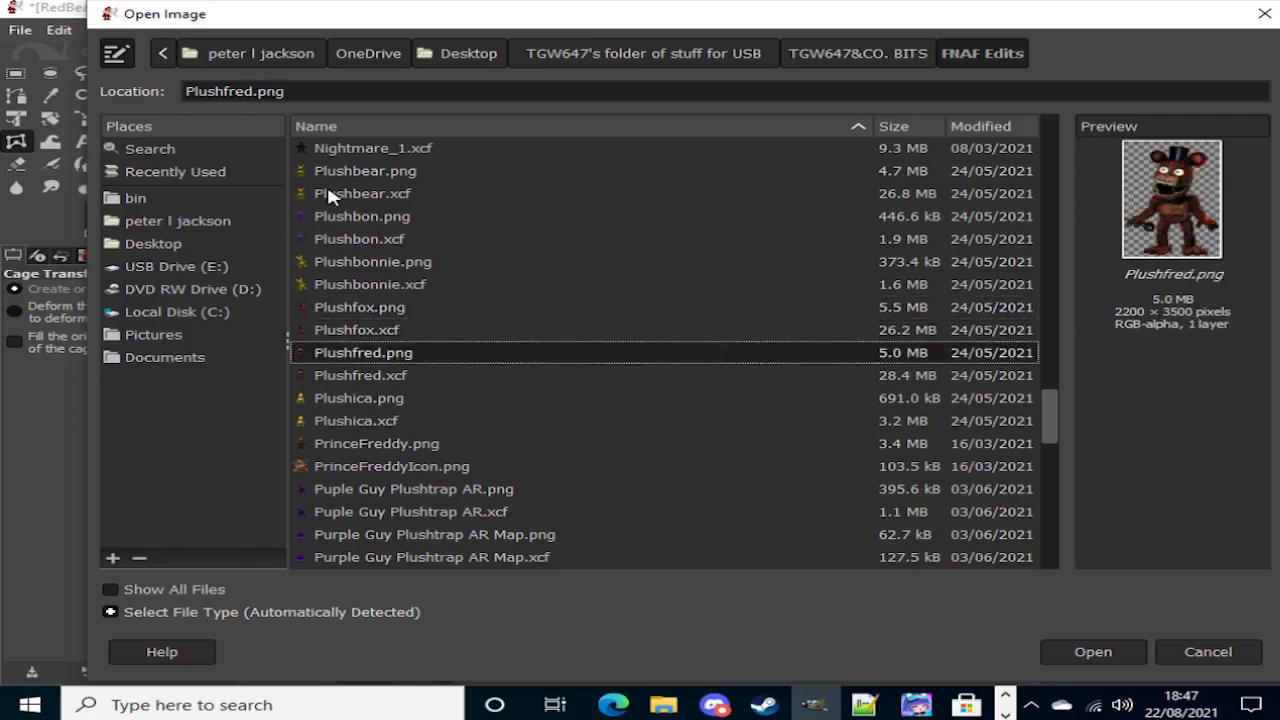
pyautogui.press('Down')
pyautogui.press('Down')
pyautogui.press('Down')
pyautogui.press('Down')
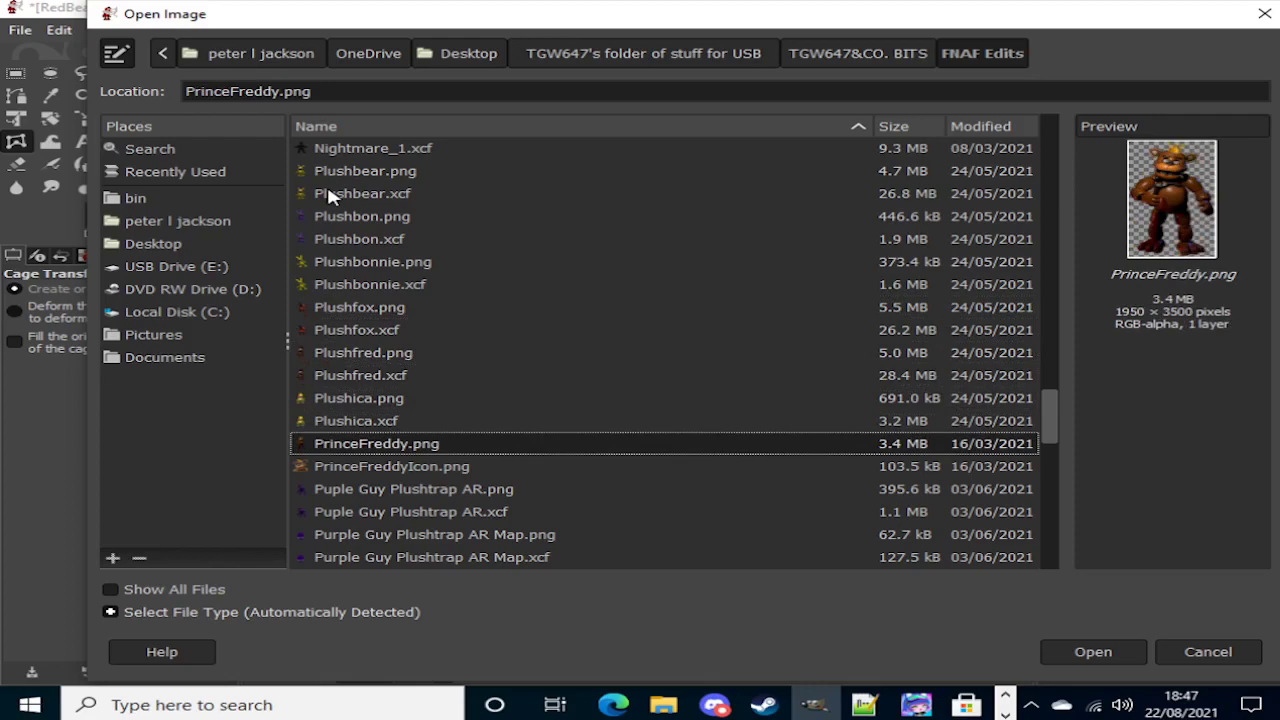
pyautogui.press('Down')
pyautogui.press('Down')
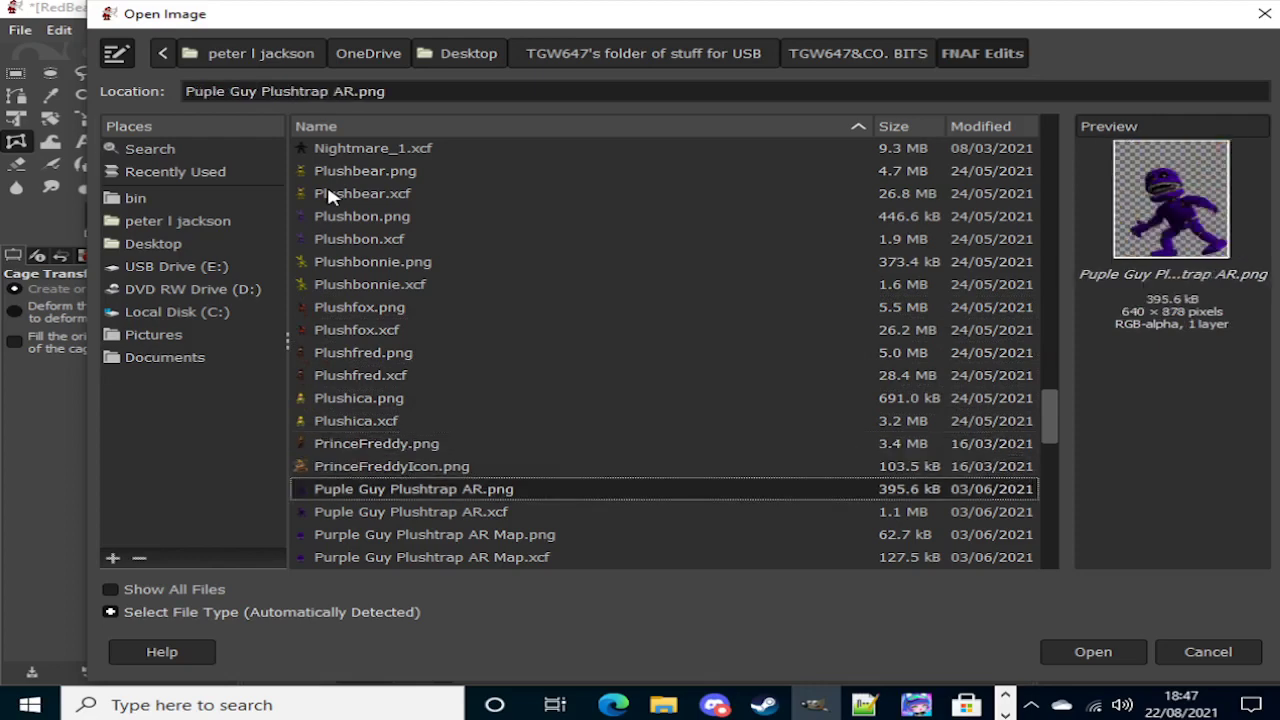
pyautogui.press('Down')
pyautogui.press('Down')
pyautogui.press('Down')
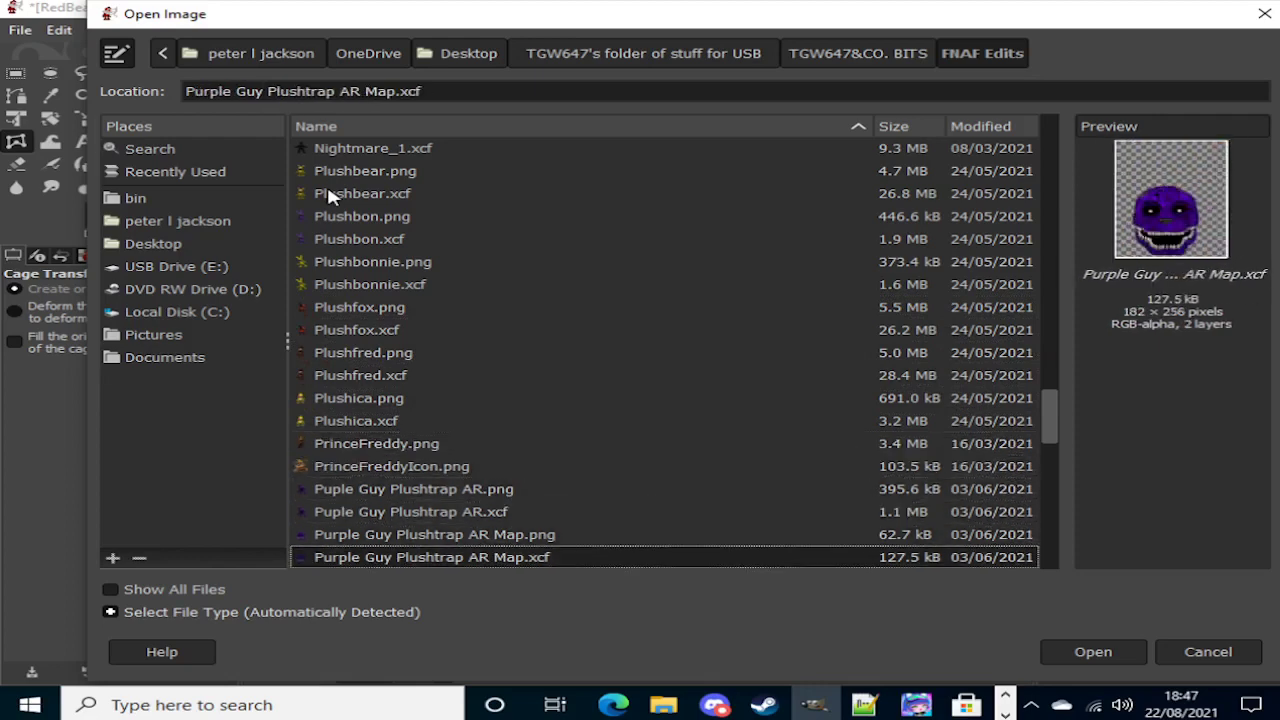
# Step: Continue previewing the edits from Purple Guy Plushtrap AR Map.xcf down to Virtua Freddy AR.png
pyautogui.press('Down')
pyautogui.press('Down')
pyautogui.press('Down')
pyautogui.press('Down')
pyautogui.press('Down')
pyautogui.press('Down')
pyautogui.press('Down')
pyautogui.press('Down')
pyautogui.press('Down')
pyautogui.press('Down')
pyautogui.press('Down')
pyautogui.press('Down')
pyautogui.press('Down')
pyautogui.press('Down')
pyautogui.press('Down')
pyautogui.press('Down')
pyautogui.press('Down')
pyautogui.press('Down')
pyautogui.press('Down')
pyautogui.press('Down')
pyautogui.press('Down')
pyautogui.press('Down')
pyautogui.press('Down')
pyautogui.press('Down')
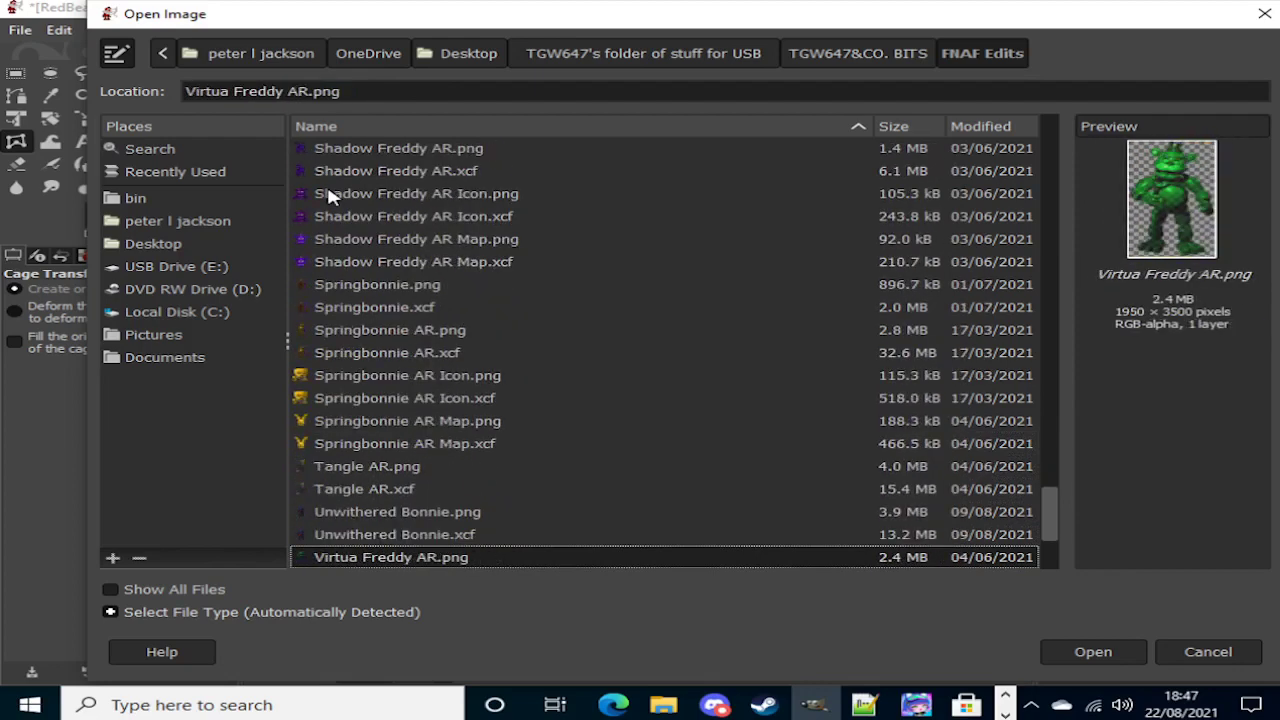
# Step: Go back to preview Unwithered Bonnie.png and its neighbouring files, then return to Virtua Freddy AR.png
pyautogui.press('Up')
pyautogui.press('Up')
pyautogui.press('Up')
pyautogui.press('Up')
pyautogui.press('Down')
pyautogui.press('Down')
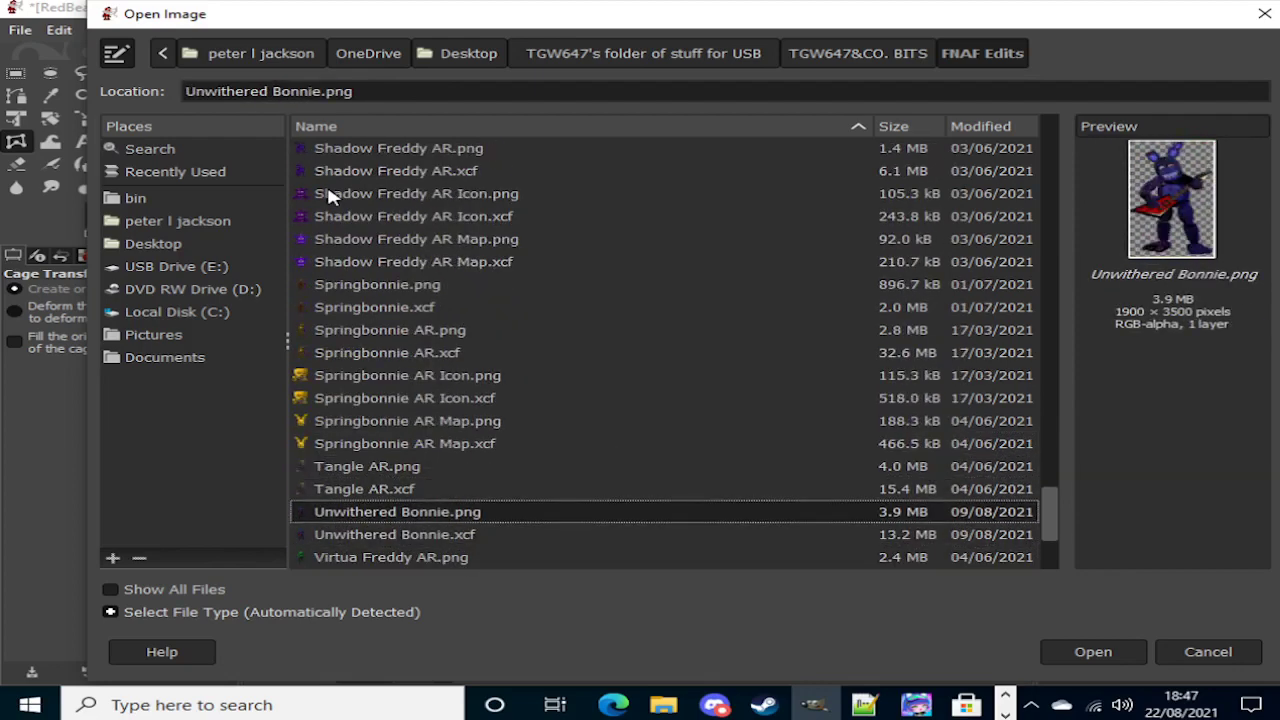
pyautogui.press('Down')
pyautogui.press('Down')
pyautogui.press('Down')
pyautogui.press('Down')
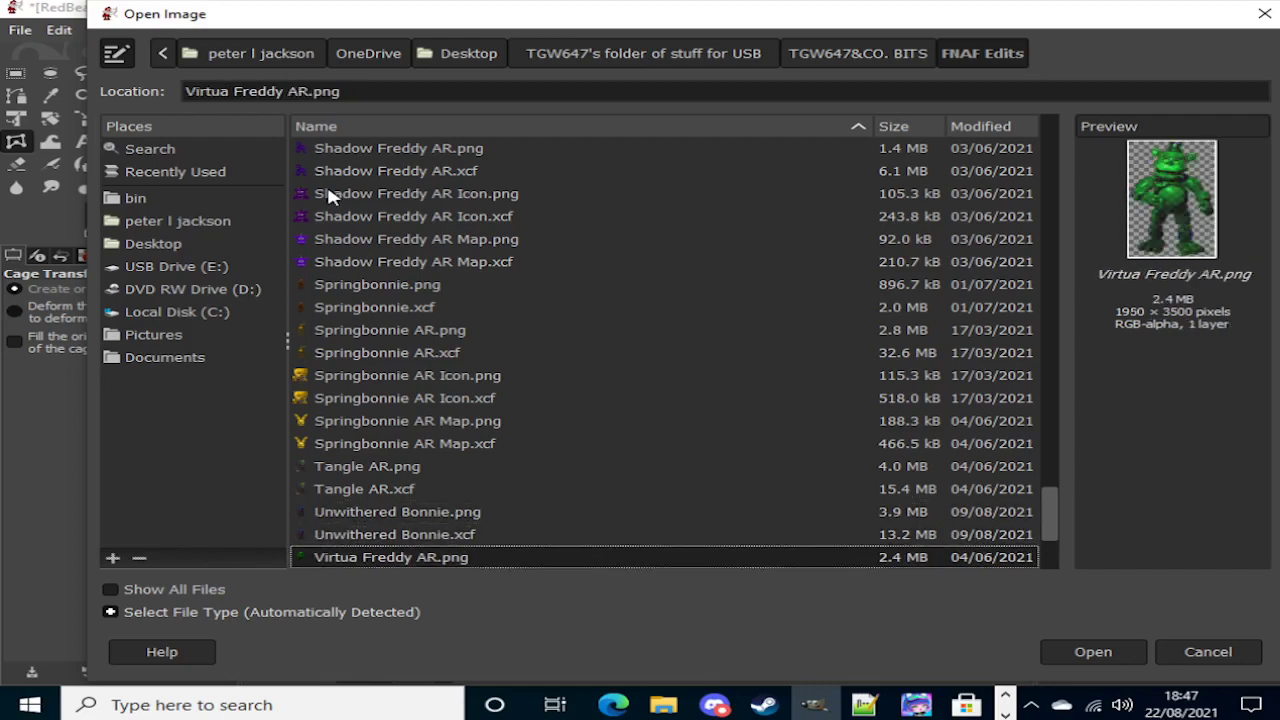
# Step: Preview the remaining files from Virtua Freddy AR.png to the end of the FNAF Edits list
pyautogui.press('Down')
pyautogui.press('Down')
pyautogui.press('Down')
pyautogui.press('Down')
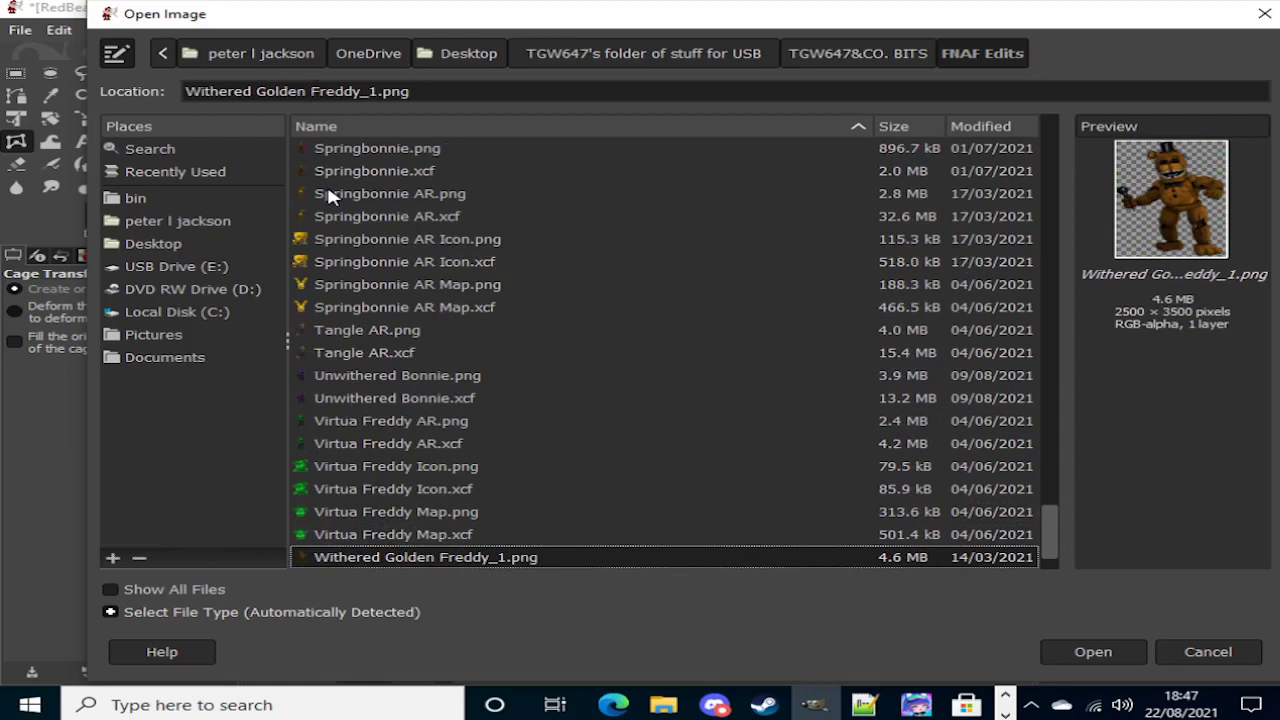
pyautogui.press('Down')
pyautogui.press('Down')
pyautogui.press('Down')
# Step: Compare the Withered Golden Freddy_1.png and Withered Shadow Freddy.png previews, and open Withered Golden Freddy_2.xcf
pyautogui.press('Up')
pyautogui.press('Up')
pyautogui.press('Up')
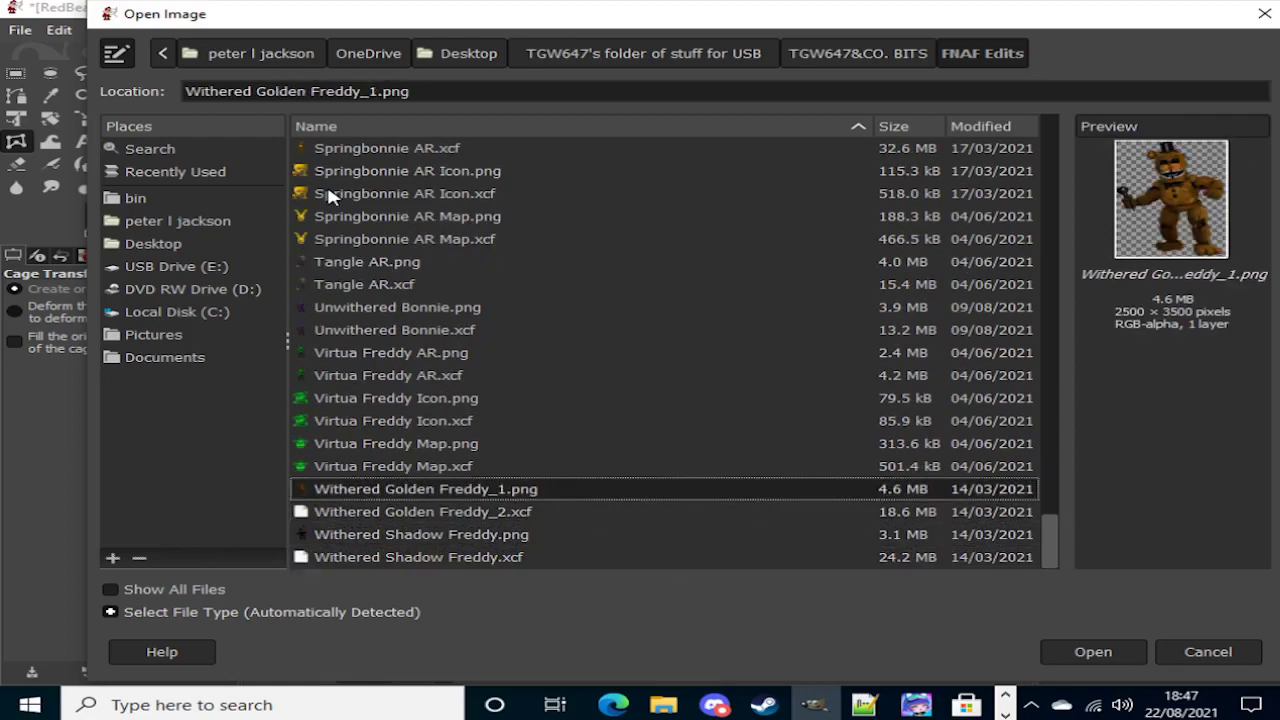
pyautogui.press('Down')
pyautogui.press('Down')
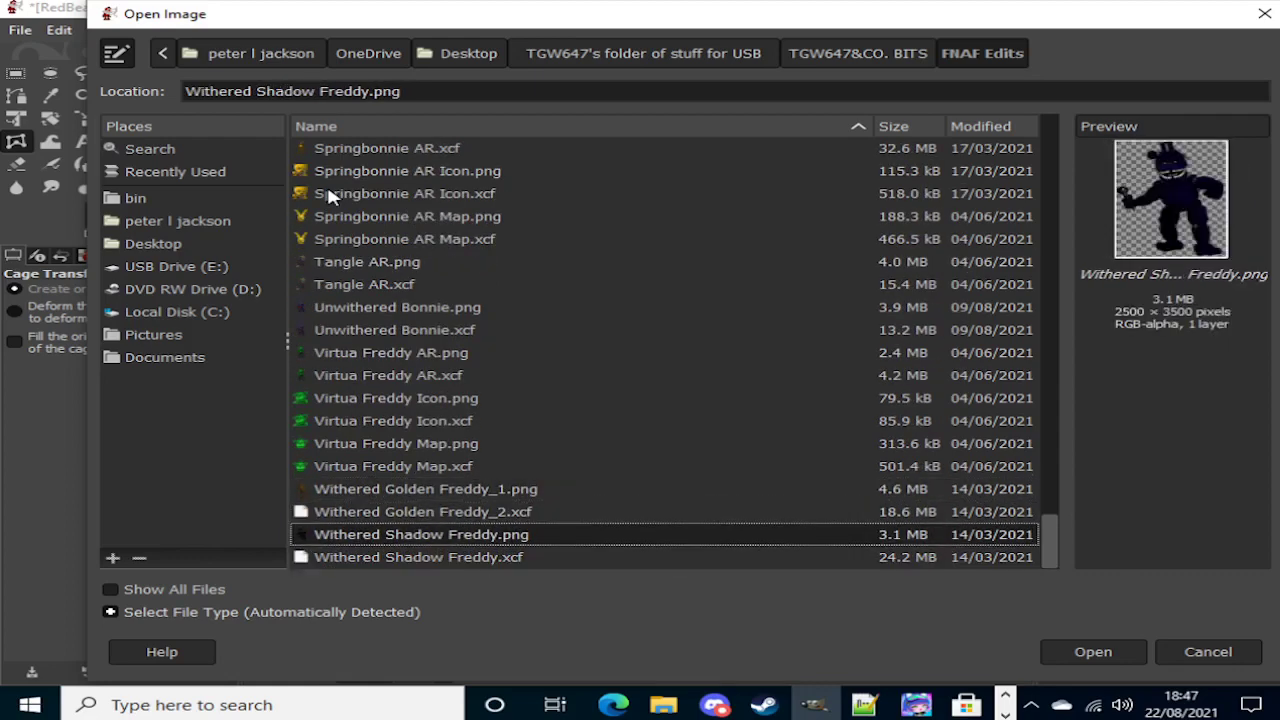
pyautogui.press('Up')
pyautogui.press('Up')
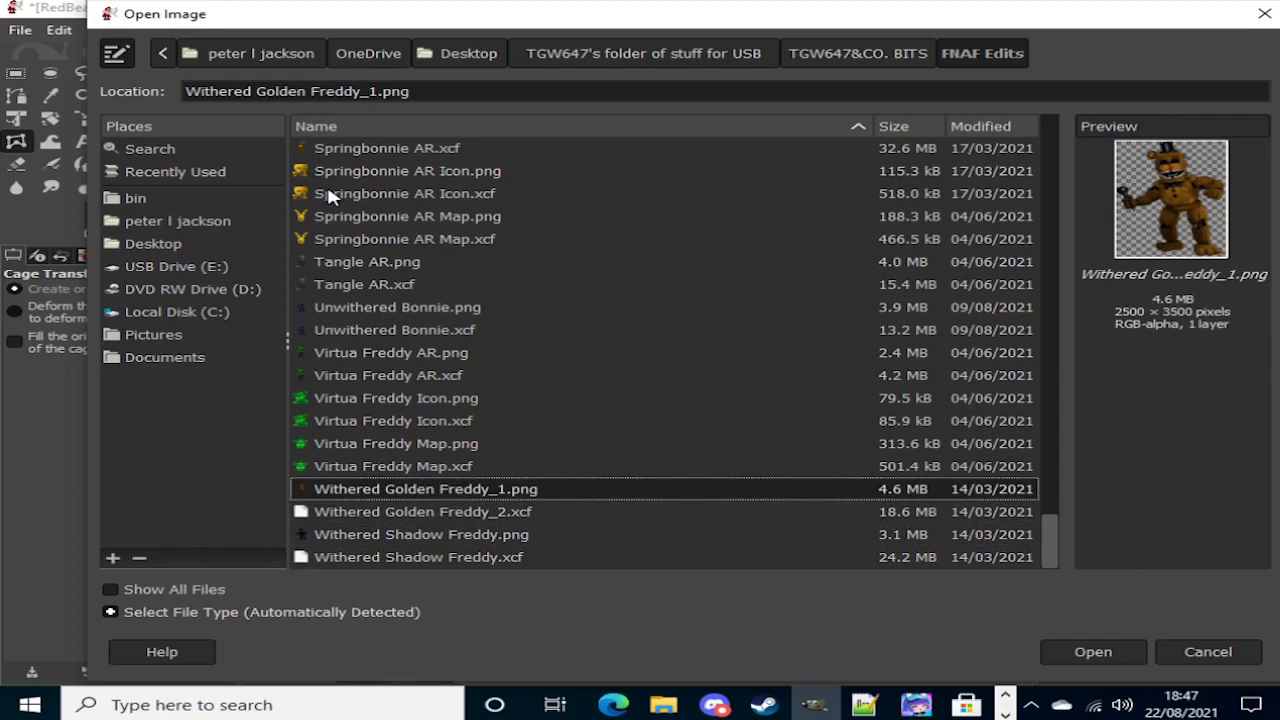
pyautogui.press('Down')
pyautogui.press('Return')
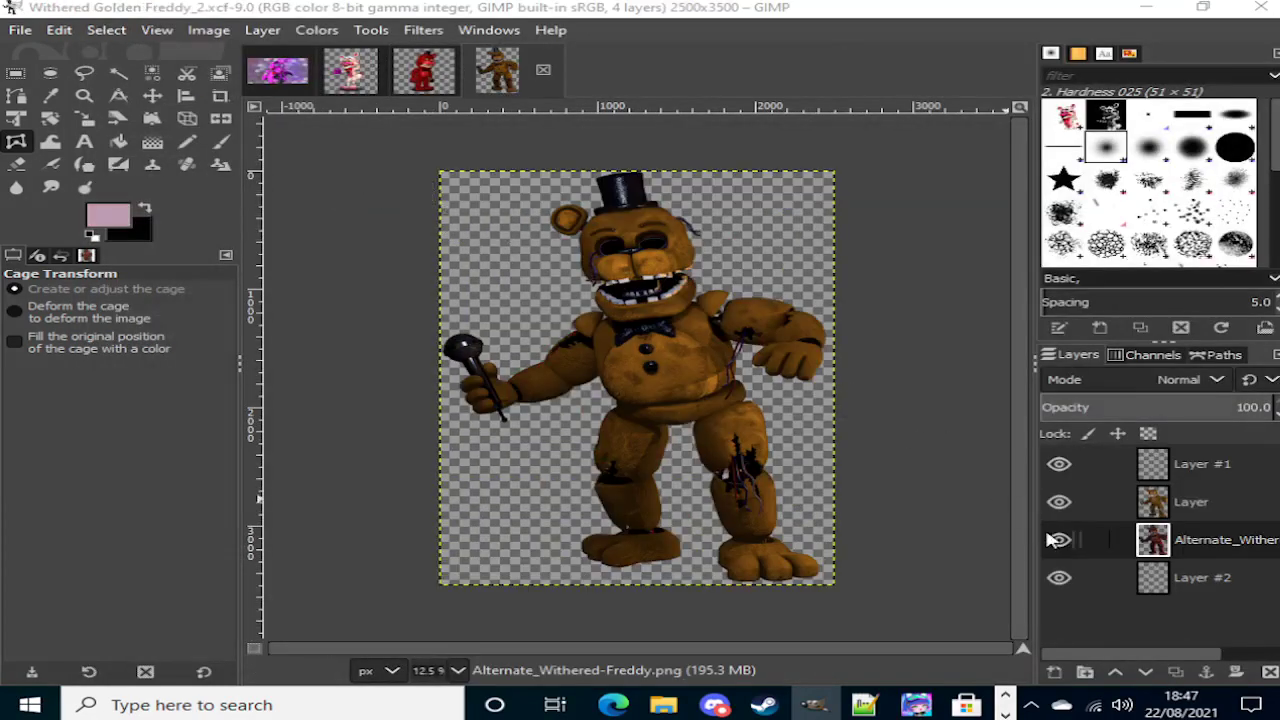
# Step: Hide the golden recolour layer named Layer to reveal the original Freddy, check Layer #1 and Layer #2, and show Layer again
pyautogui.click(1059, 505)
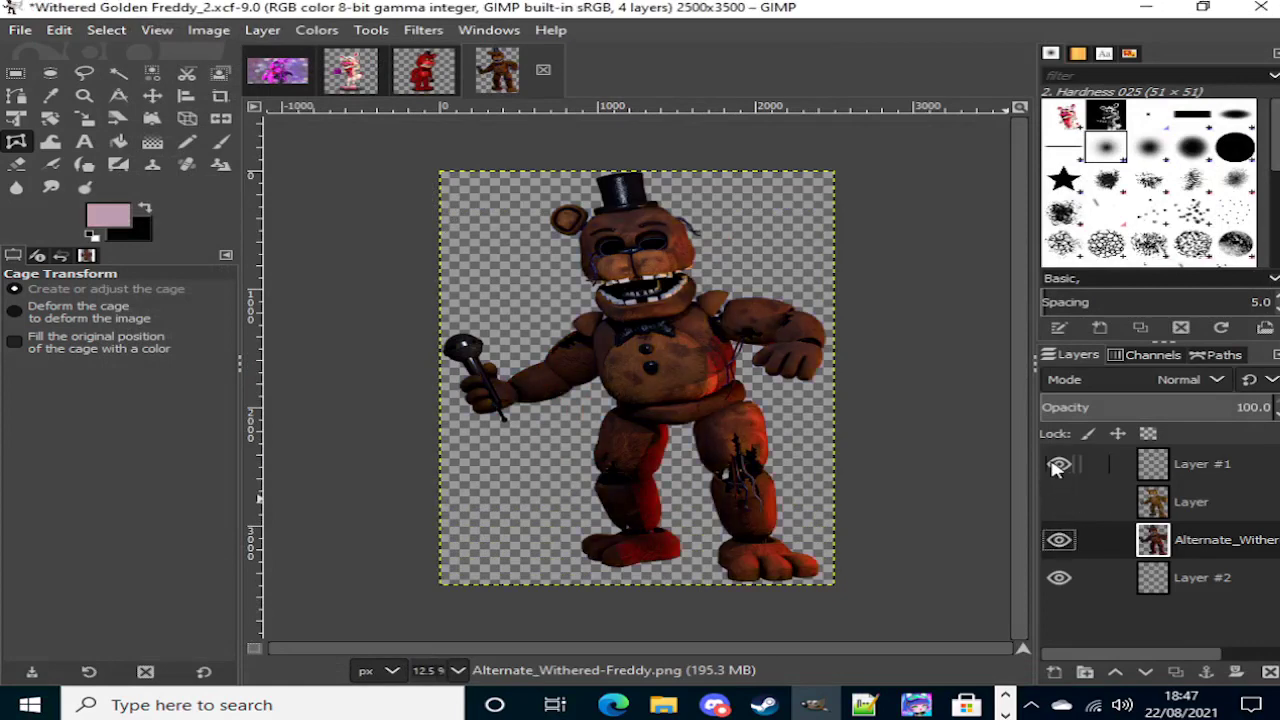
pyautogui.click(1057, 466)
pyautogui.click(1058, 465)
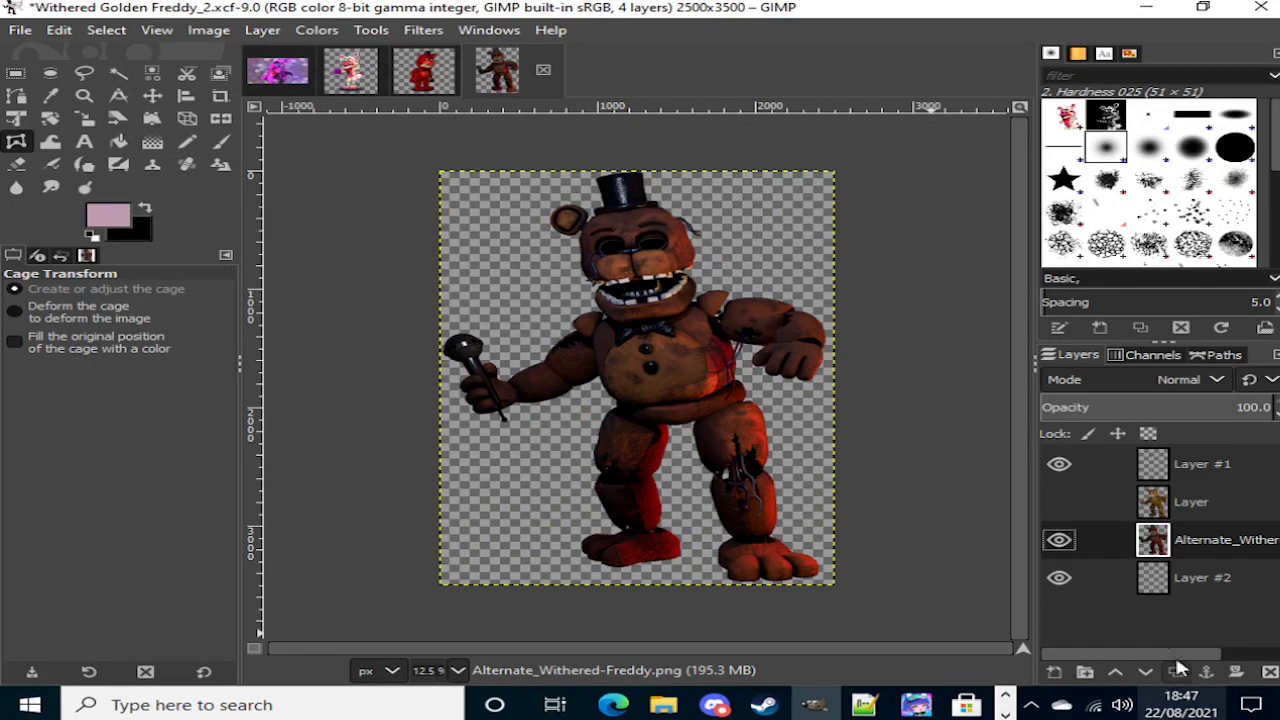
pyautogui.click(1059, 578)
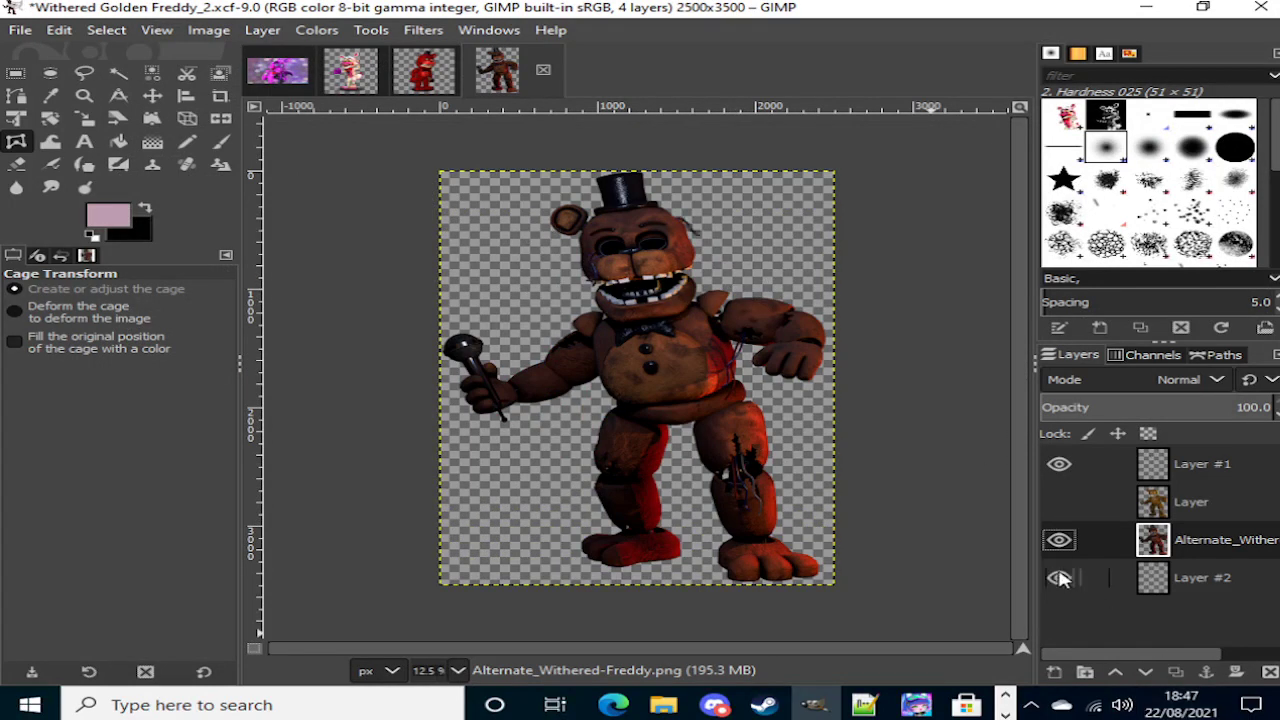
pyautogui.click(1061, 503)
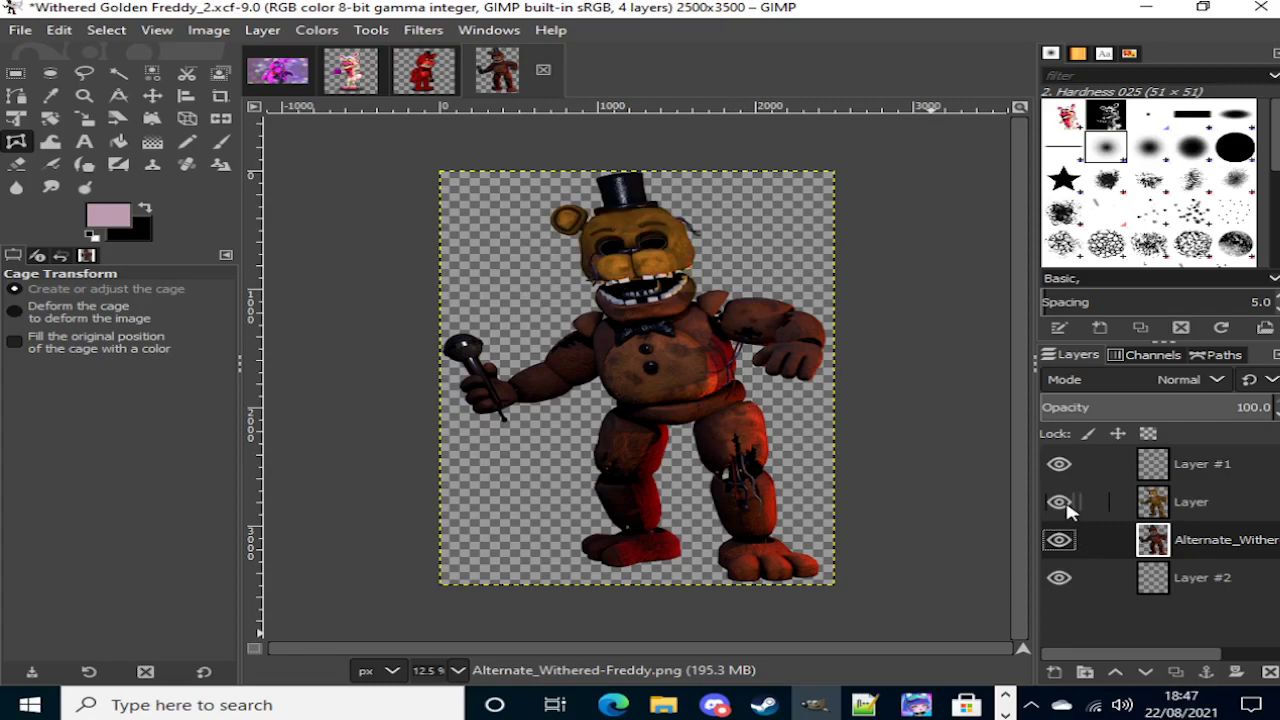
# Step: Select the golden recolour layer and toggle its visibility off and on to compare it with the original character
pyautogui.click(1220, 505)
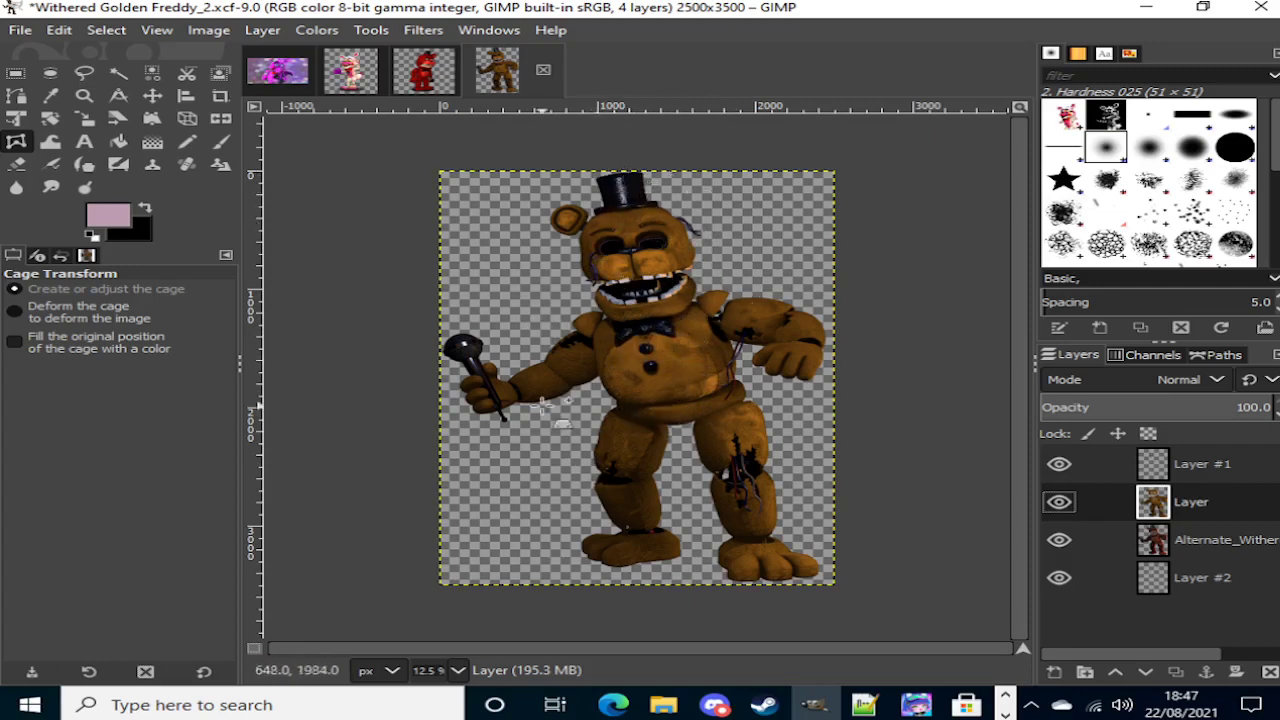
pyautogui.click(1060, 504)
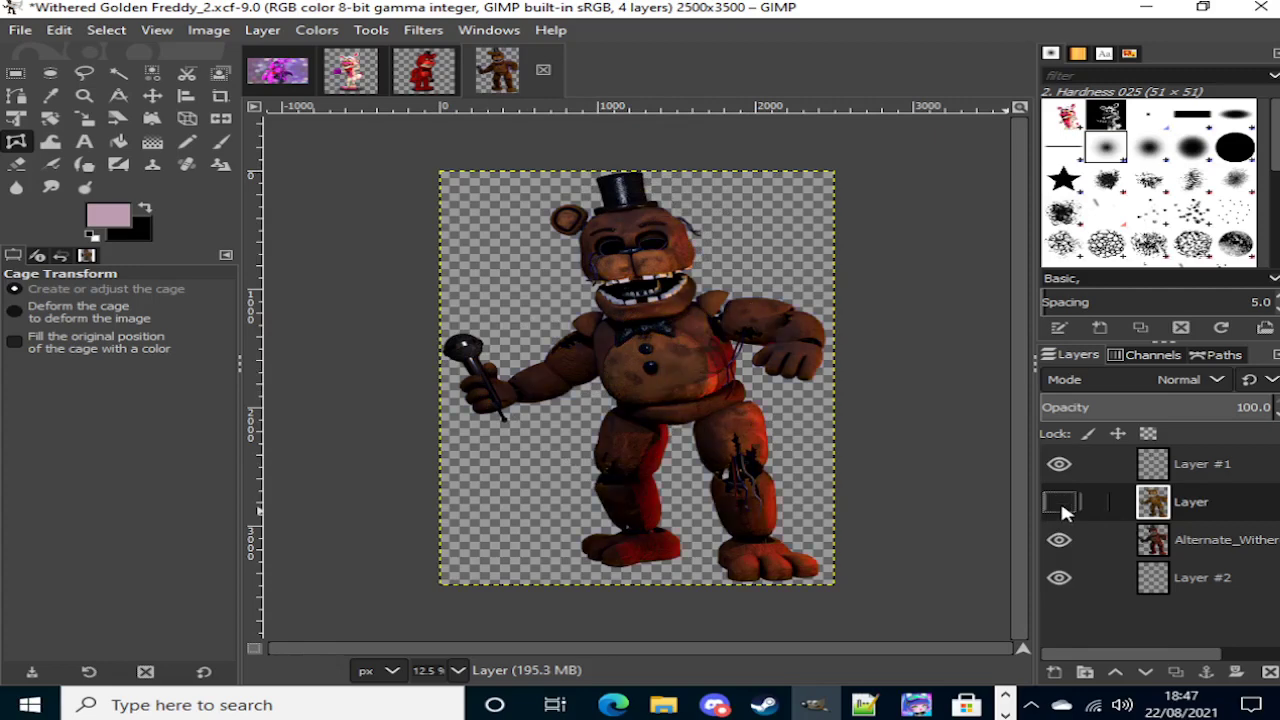
pyautogui.click(1061, 504)
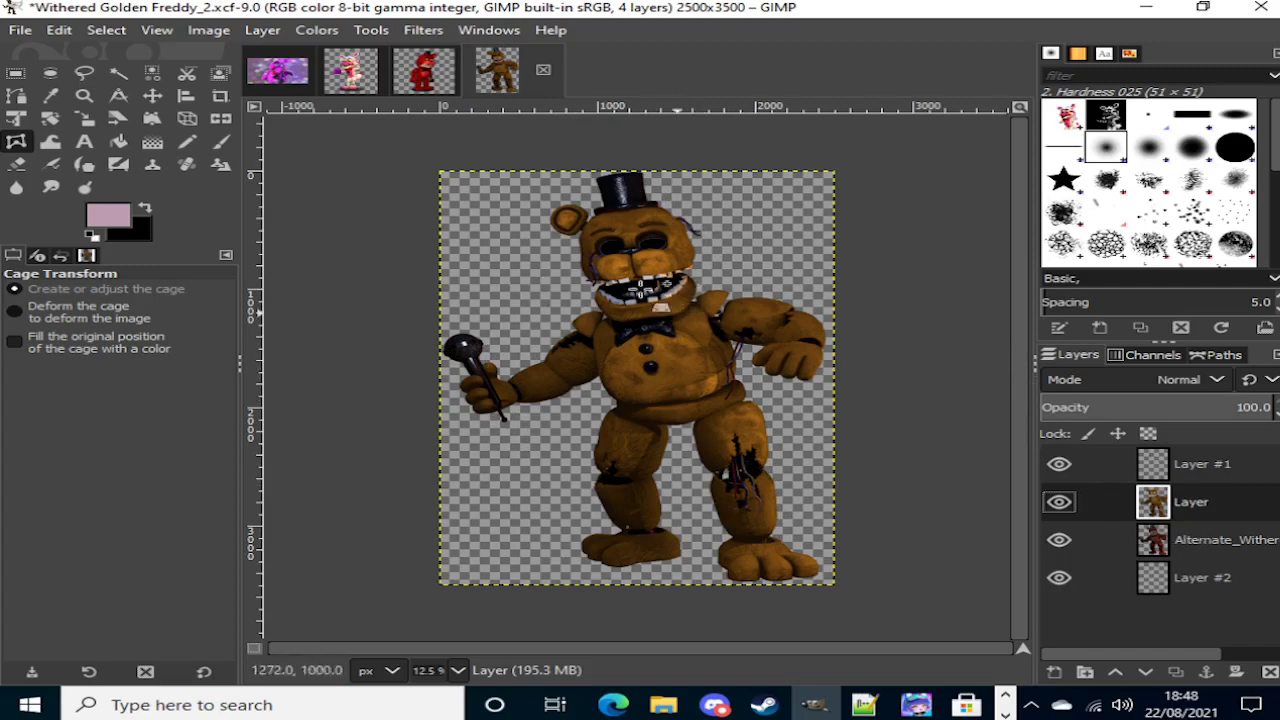
# Step: Look over the Funtime Foxy.xcf edit, the imported purple fox reference image, and Withered Golden Freddy_2.xcf
pyautogui.click(350, 66)
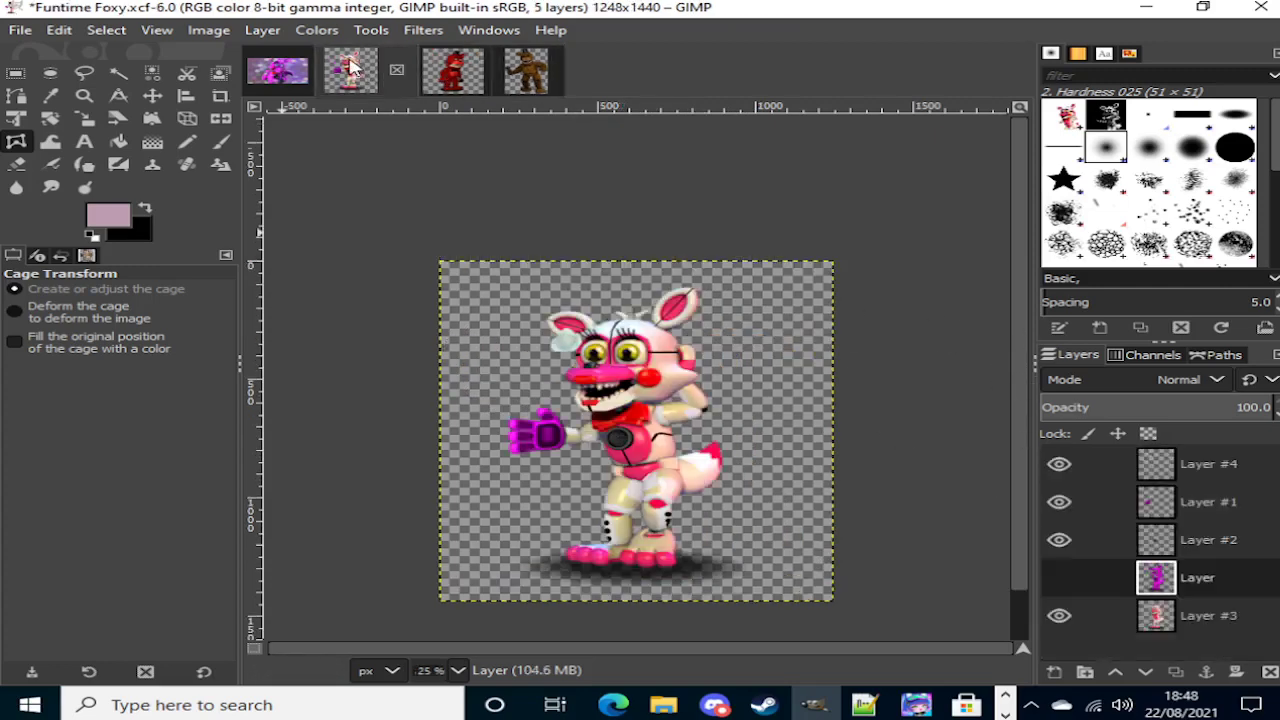
pyautogui.click(268, 74)
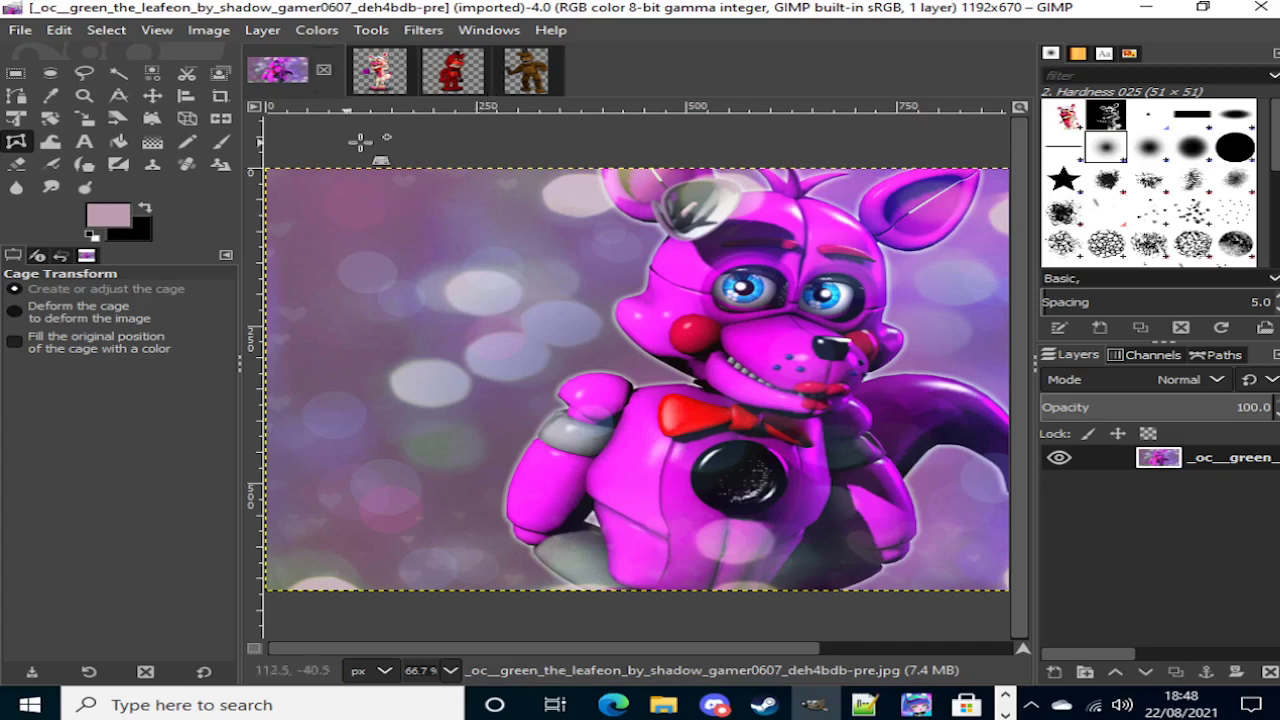
pyautogui.moveTo(641, 650); pyautogui.dragTo(500, 665)
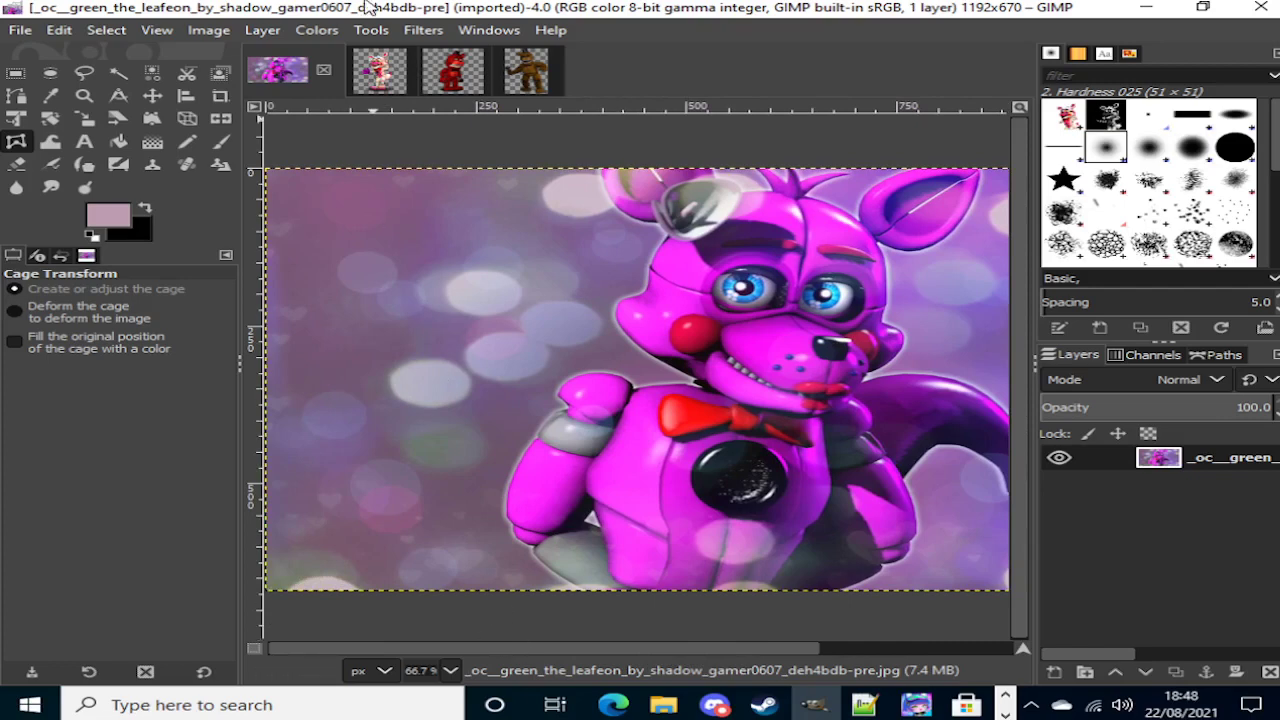
pyautogui.click(528, 75)
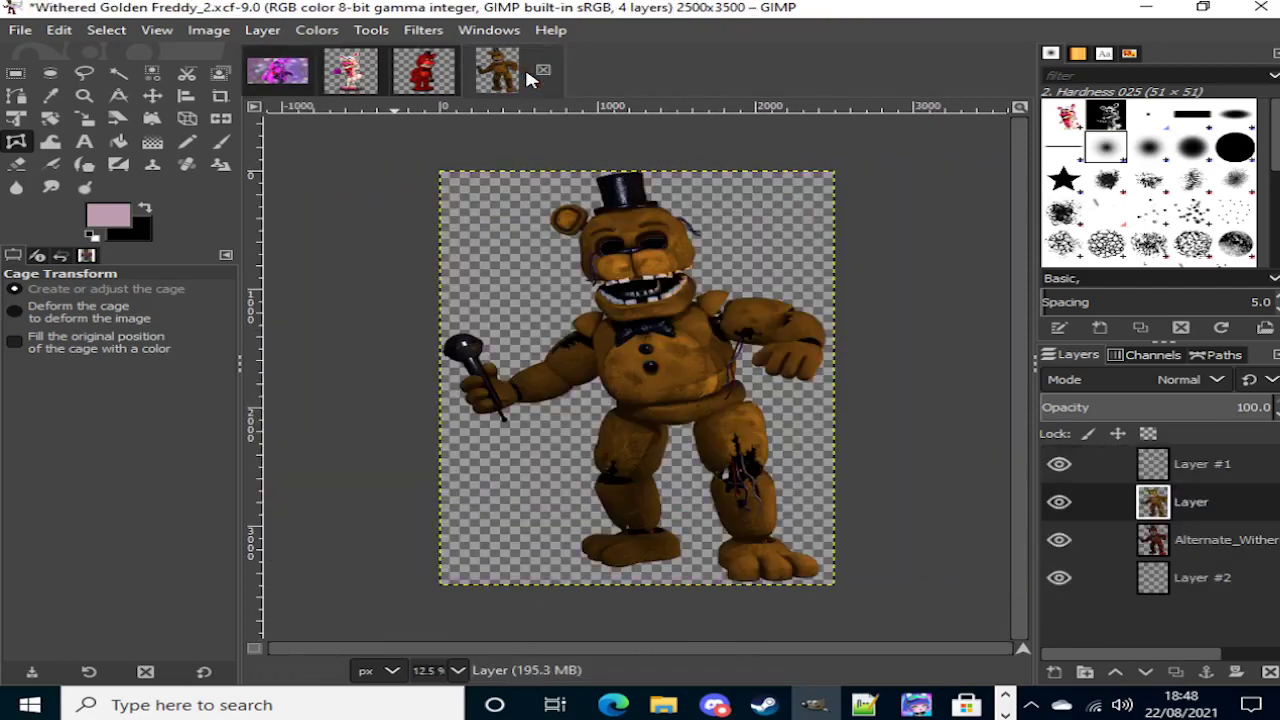
# Step: Return to Funtime Foxy.xcf, make the purple recolour layer named Layer visible, and examine the character's mouth and nose closely
pyautogui.click(344, 74)
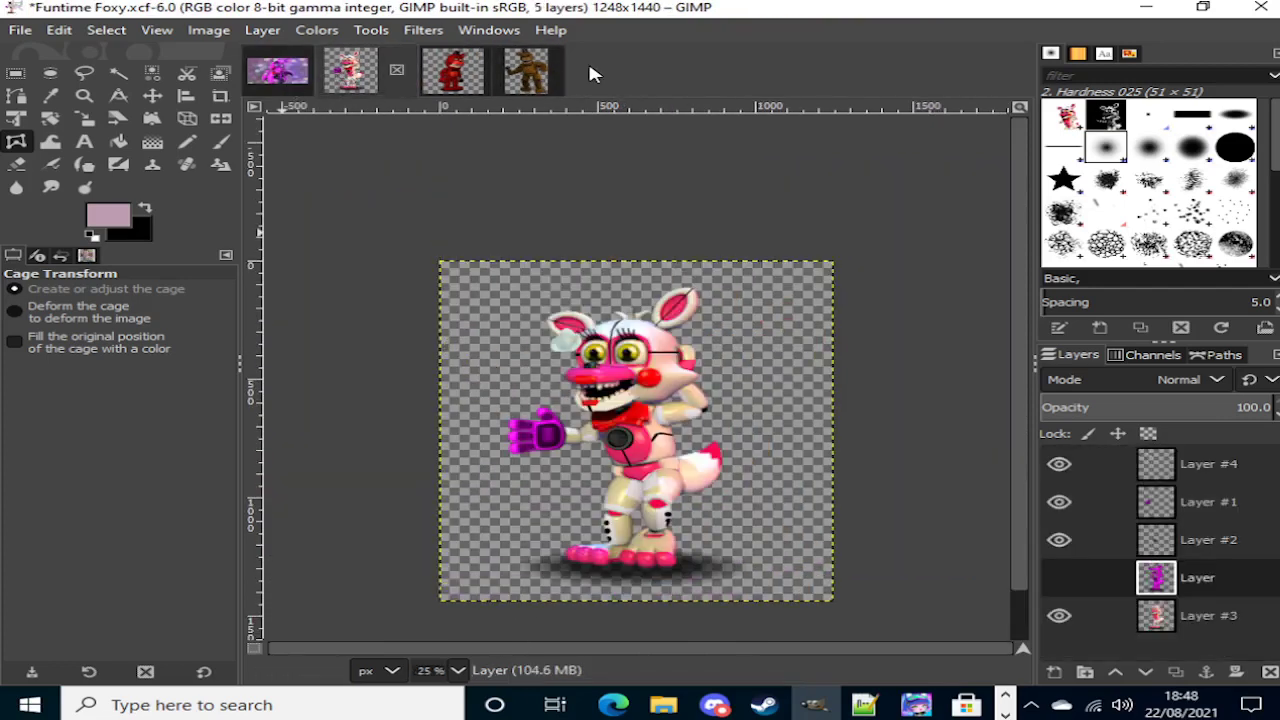
pyautogui.click(1059, 578)
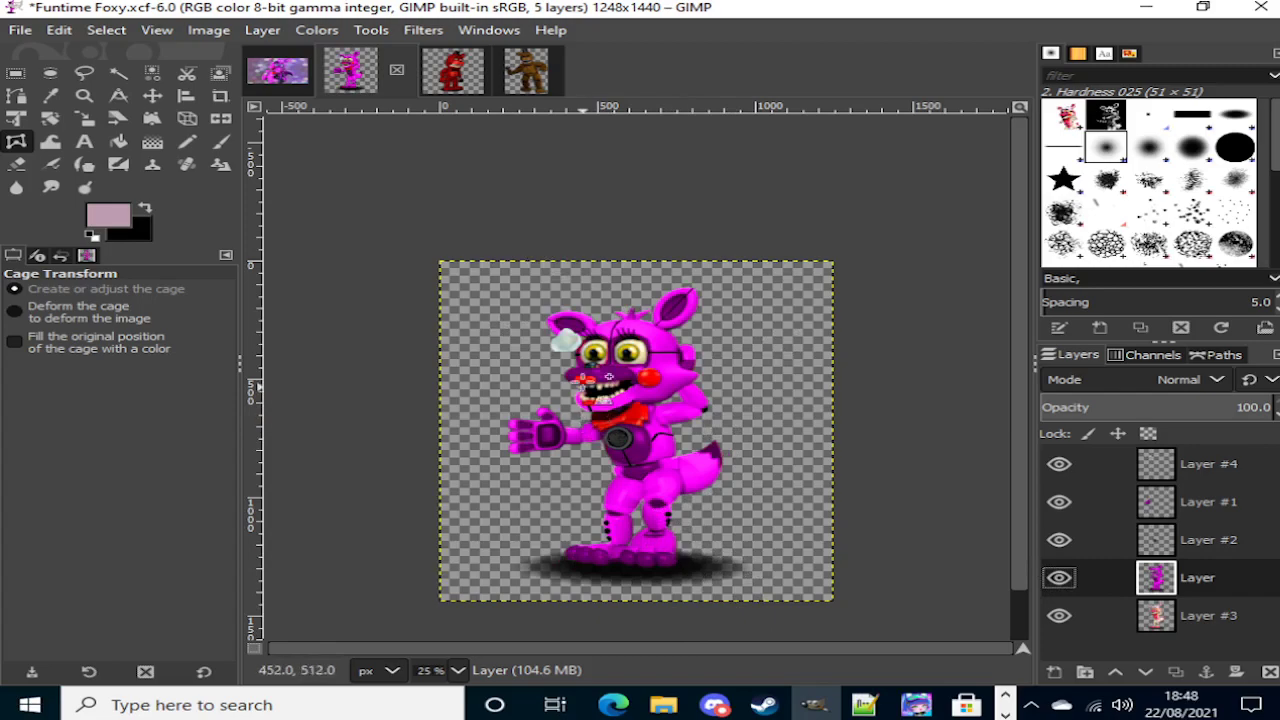
pyautogui.scroll(5, 609, 376)
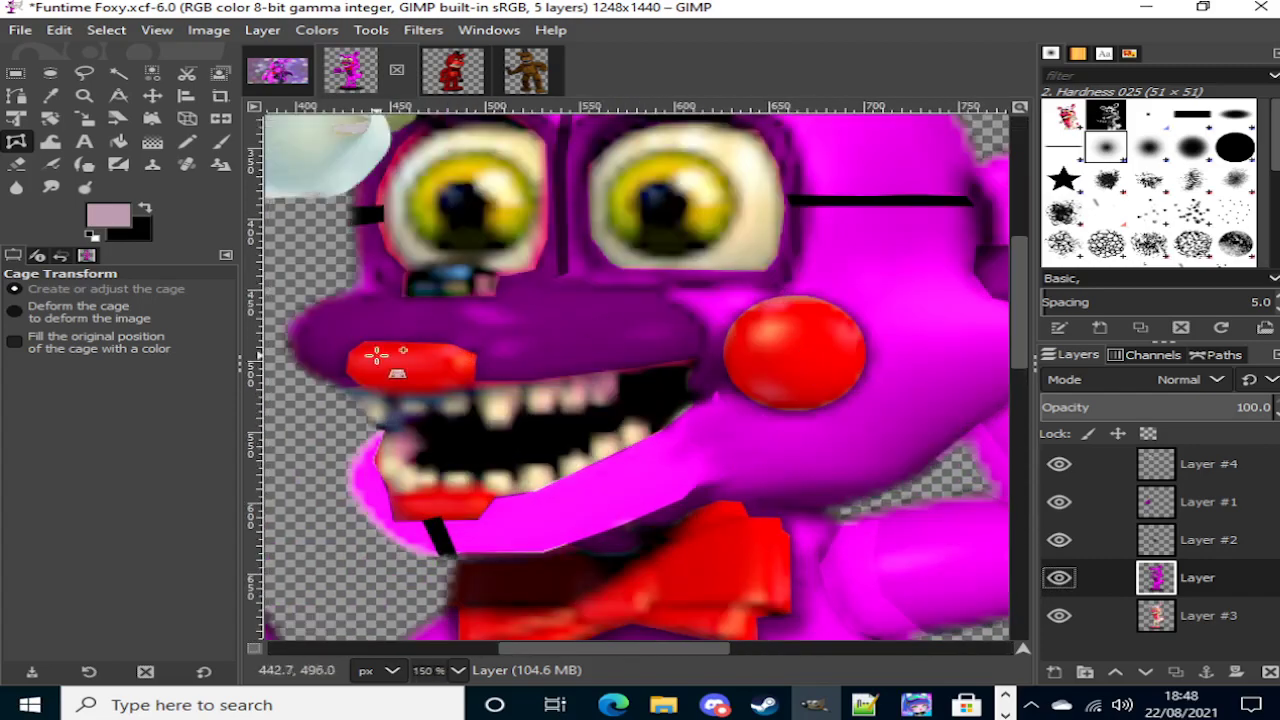
# Step: Compare the whole Funtime Foxy character with the imported purple fox reference image and return to Funtime Foxy.xcf
pyautogui.scroll(-5, 714, 371)
pyautogui.scroll(-3, 700, 340)
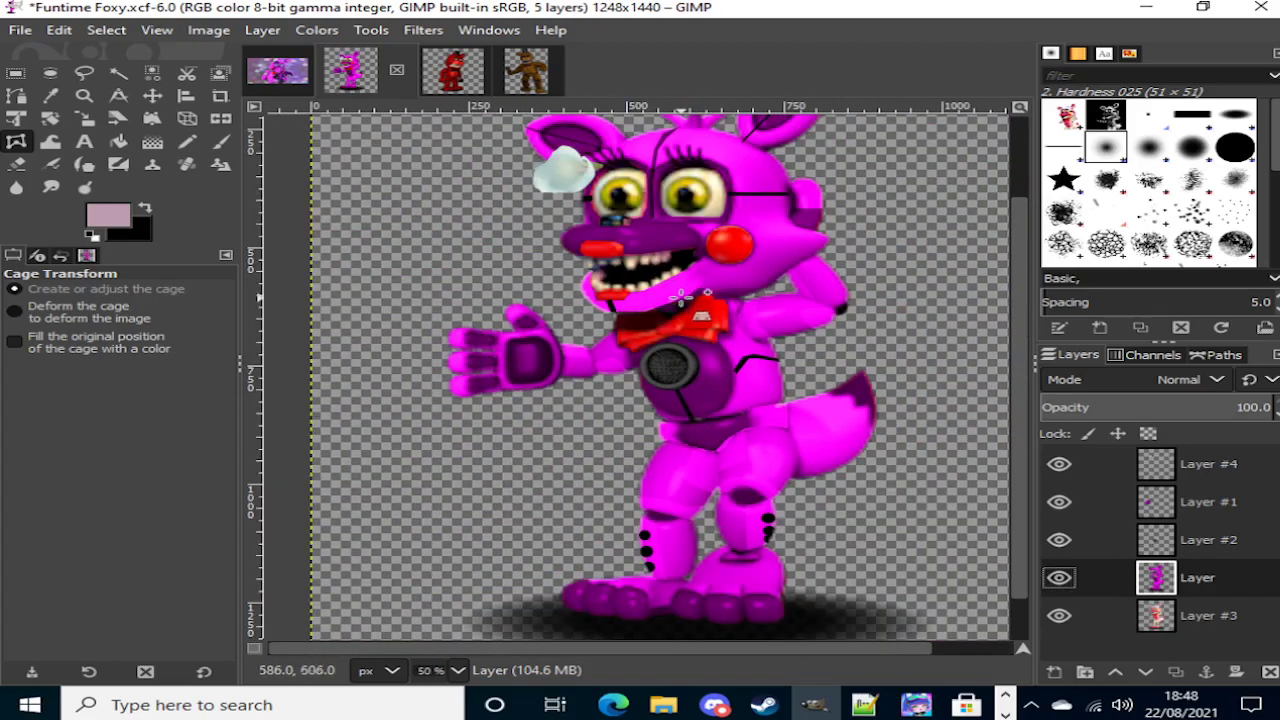
pyautogui.scroll(1, 680, 297)
pyautogui.click(292, 75)
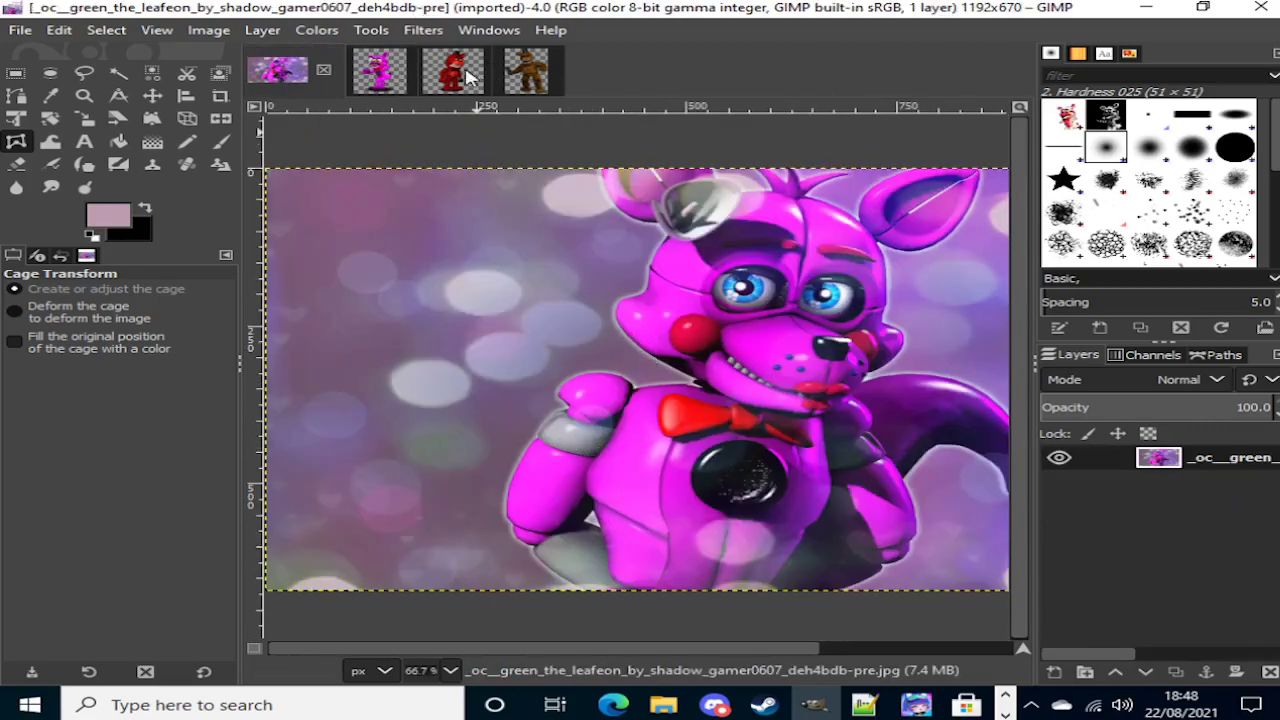
pyautogui.click(369, 73)
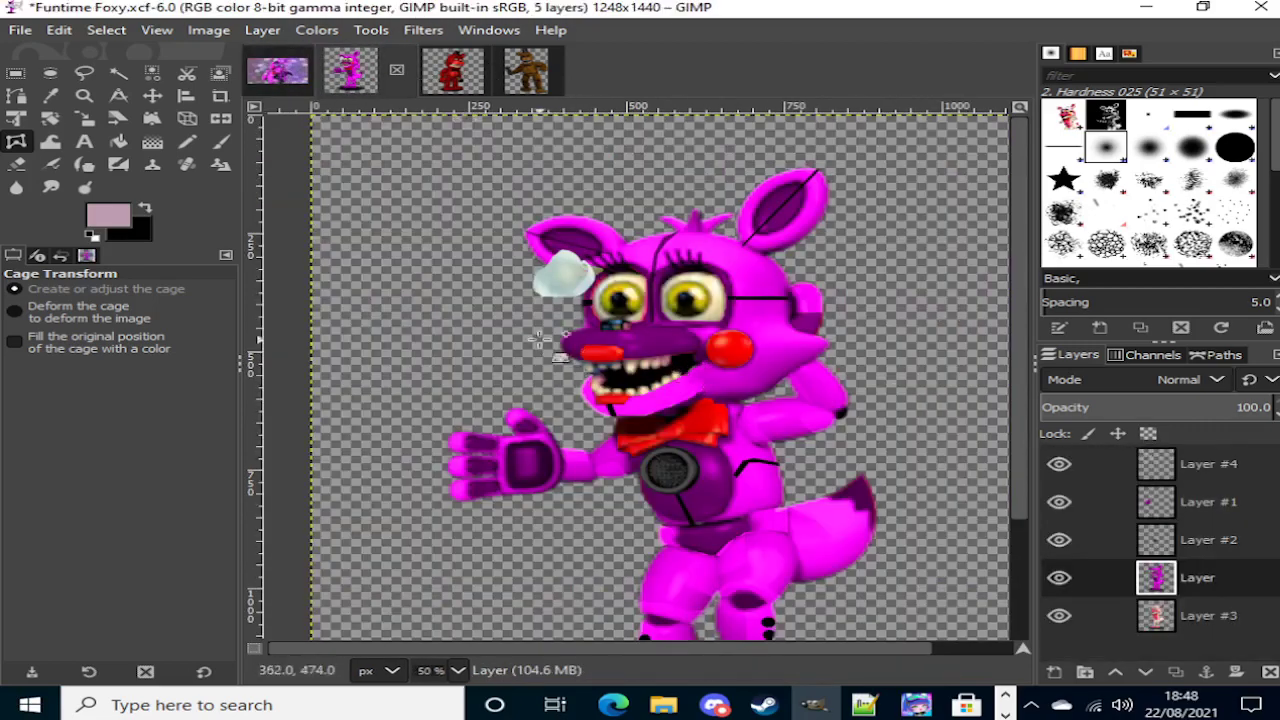
# Step: Activate Free Select for the outstretched arm, and hide and reshow the purple recolour layer named Layer to check it
pyautogui.scroll(4, 560, 450)
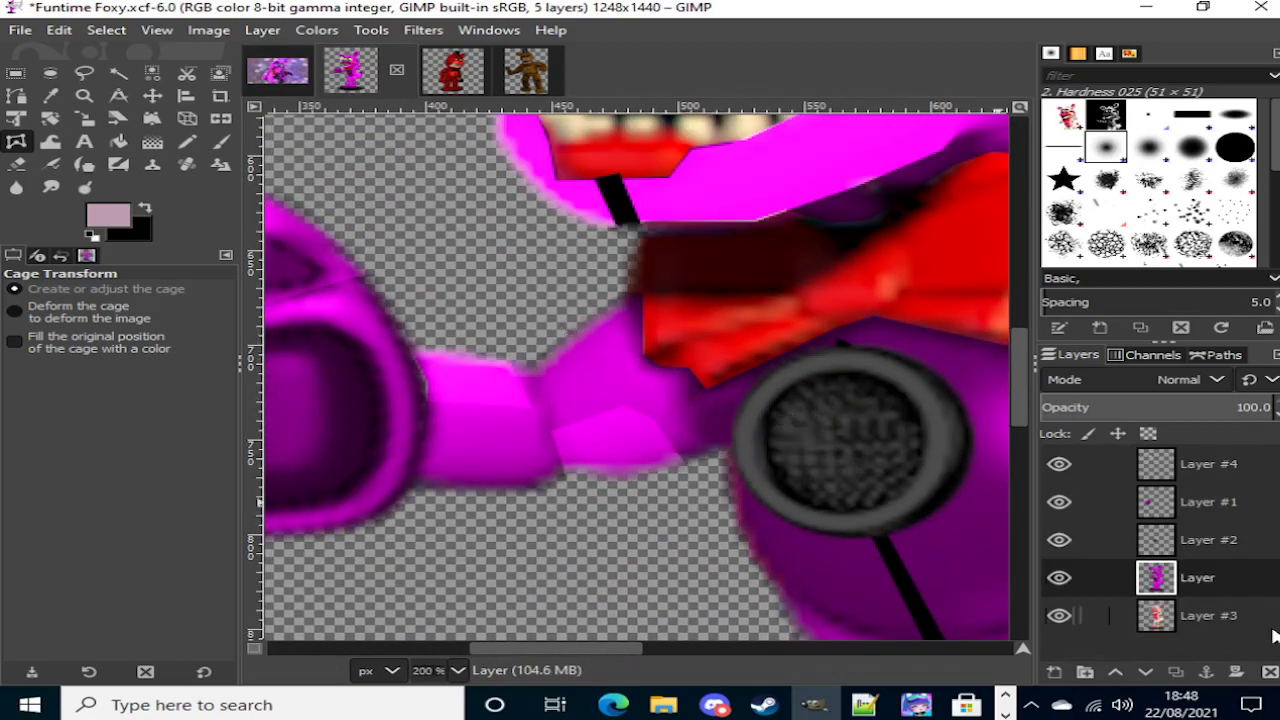
pyautogui.click(84, 73)
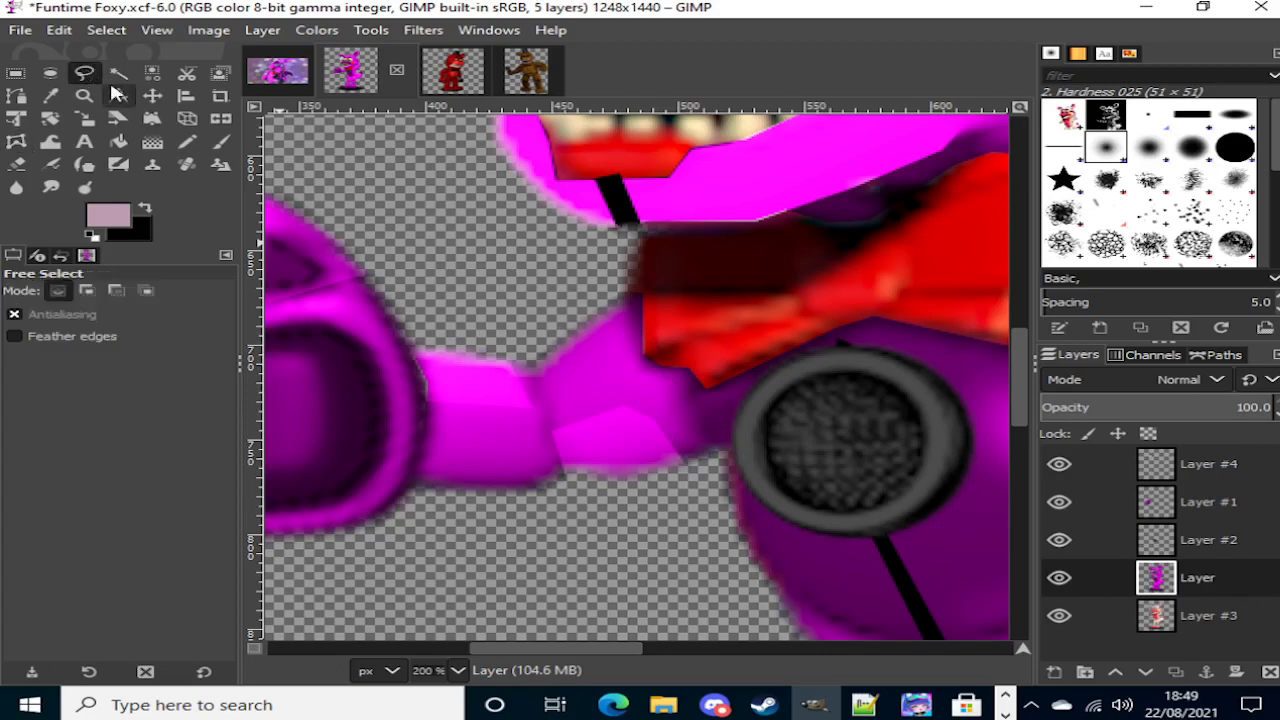
pyautogui.scroll(2, 443, 414)
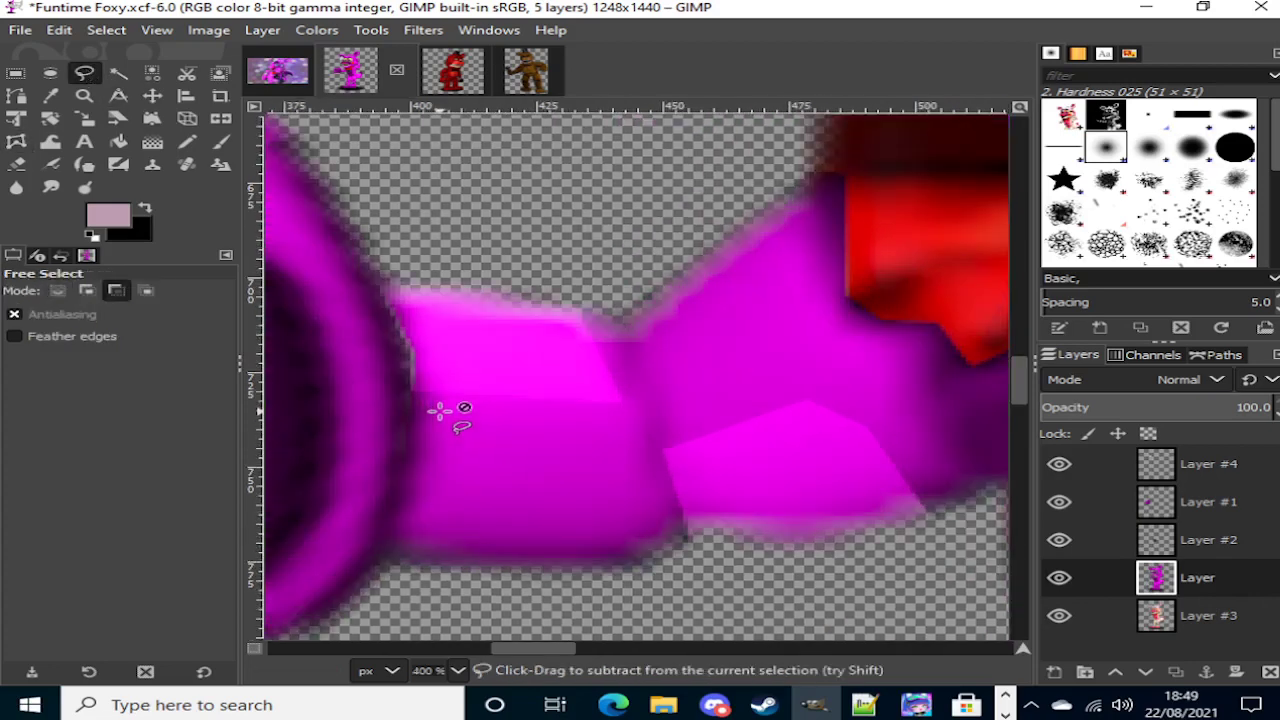
pyautogui.click(1058, 578)
pyautogui.click(1057, 579)
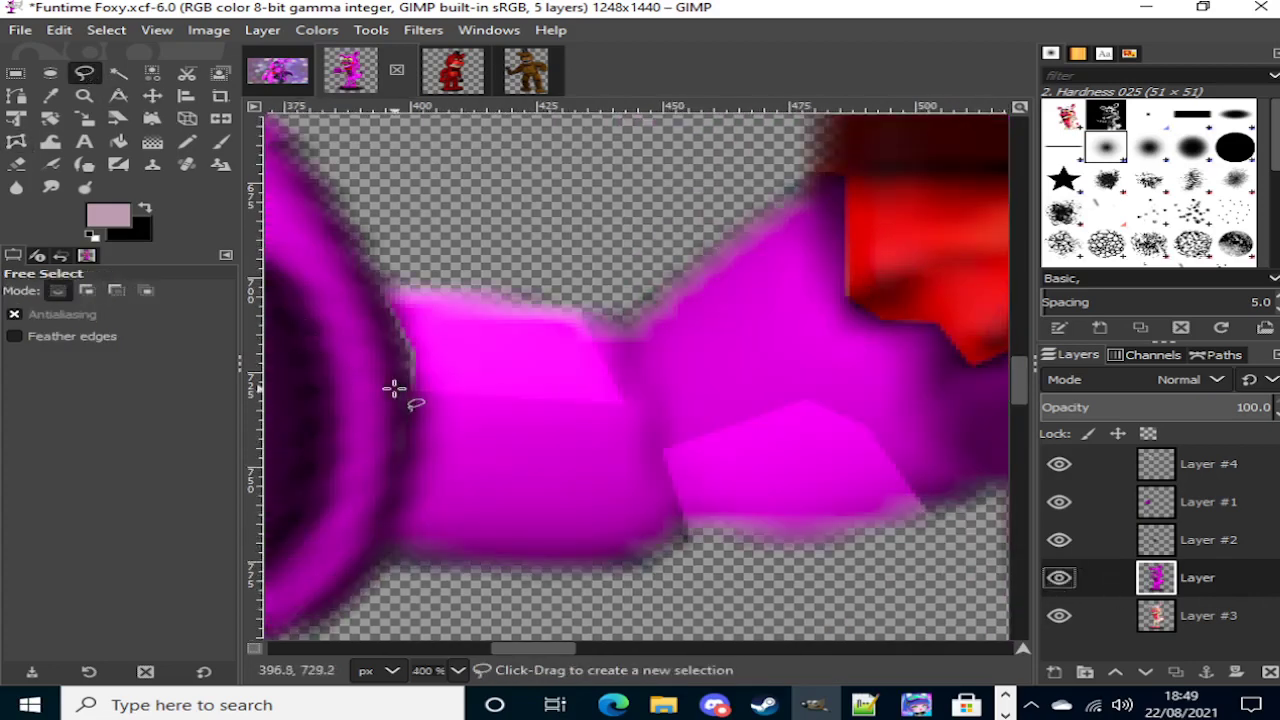
# Step: Outline the arm from the wrist, through its middle and over the bright elbow patch, to just below the arm with Free Select
pyautogui.click(413, 392)
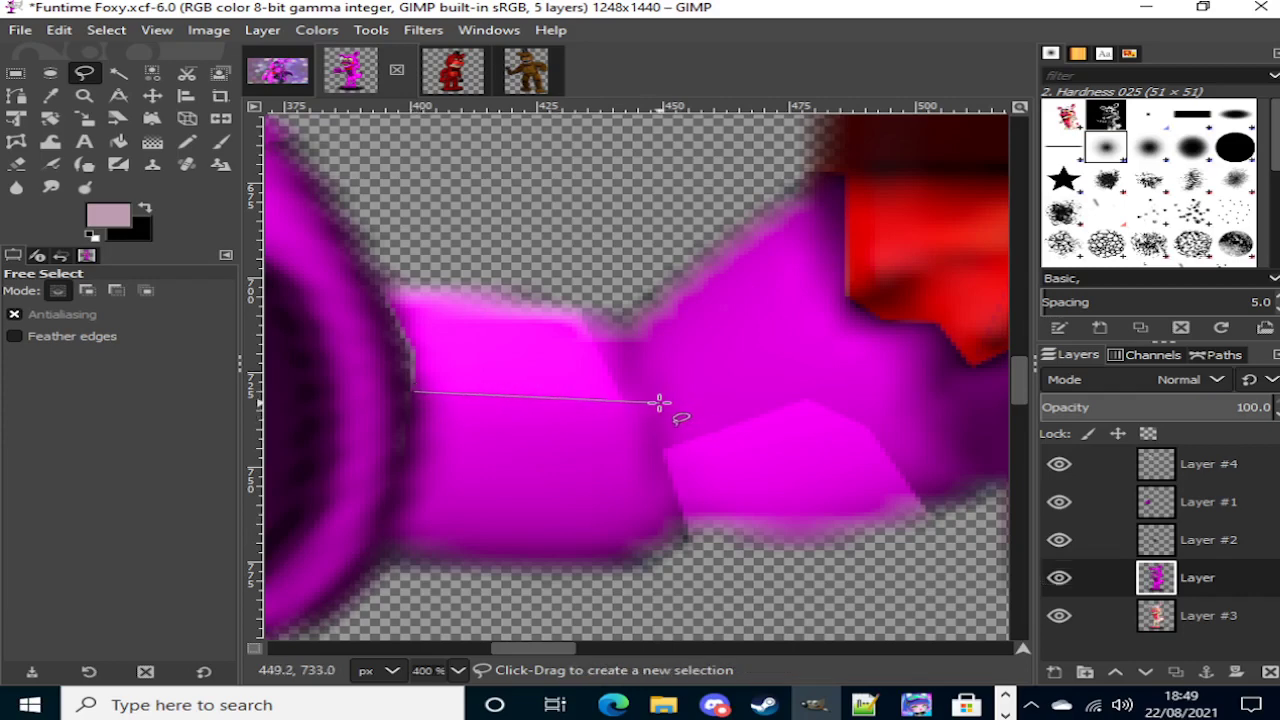
pyautogui.click(642, 405)
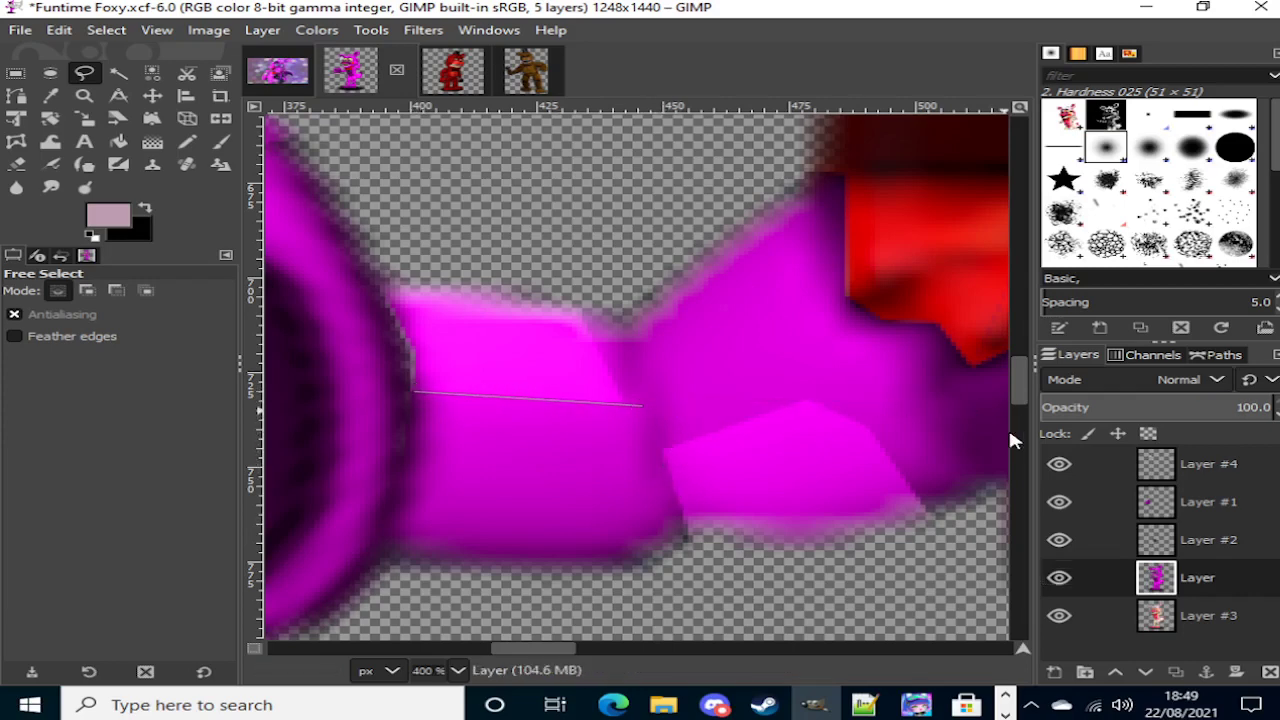
pyautogui.click(660, 452)
pyautogui.click(803, 401)
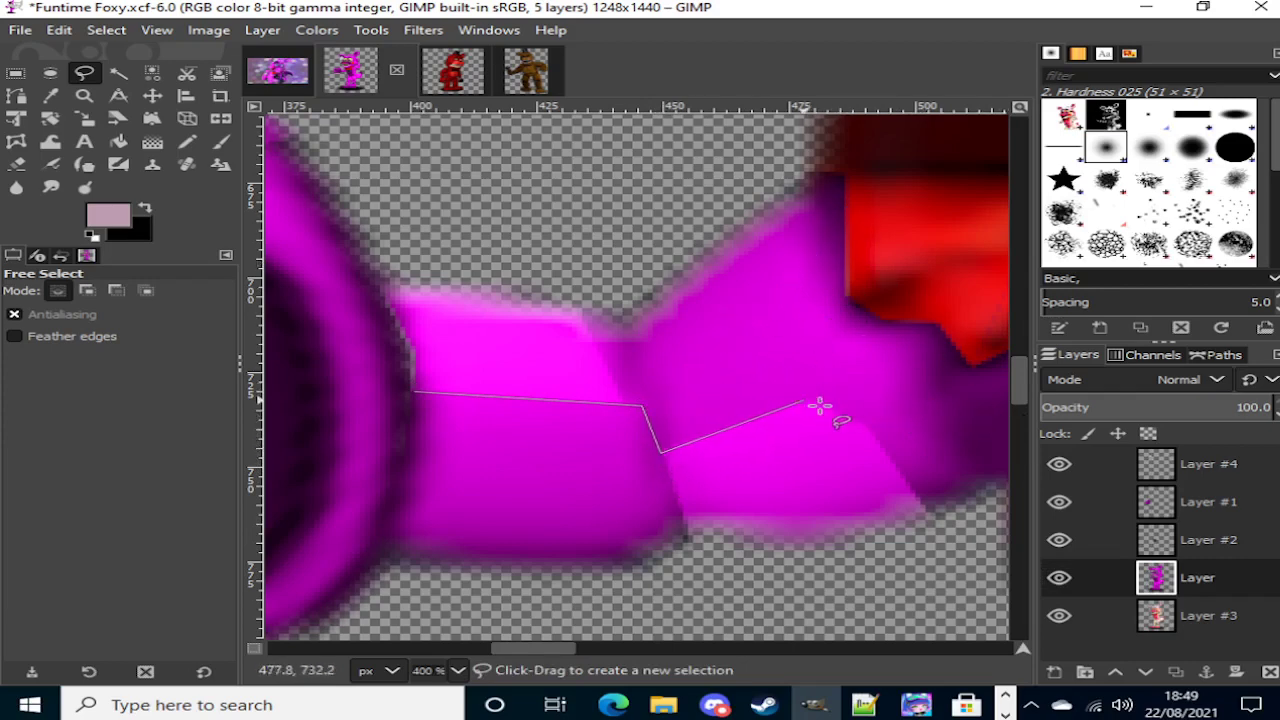
pyautogui.click(868, 424)
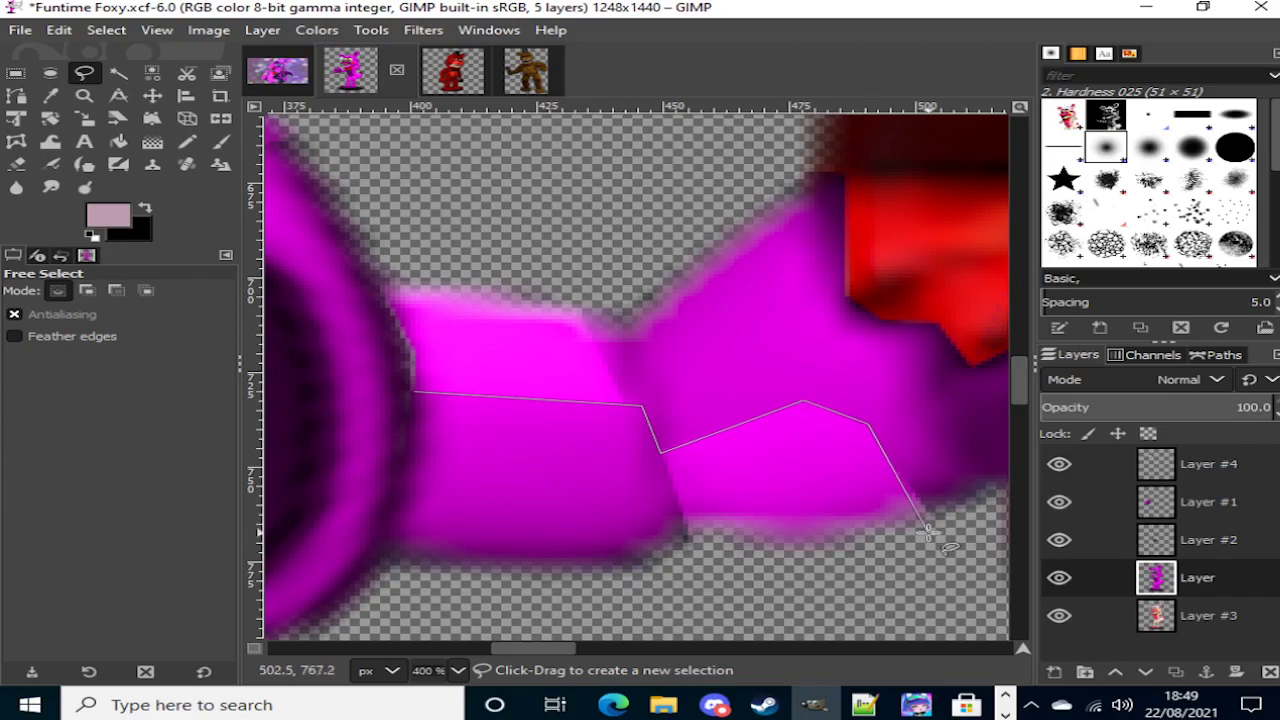
pyautogui.click(942, 537)
pyautogui.scroll(-4, 889, 537)
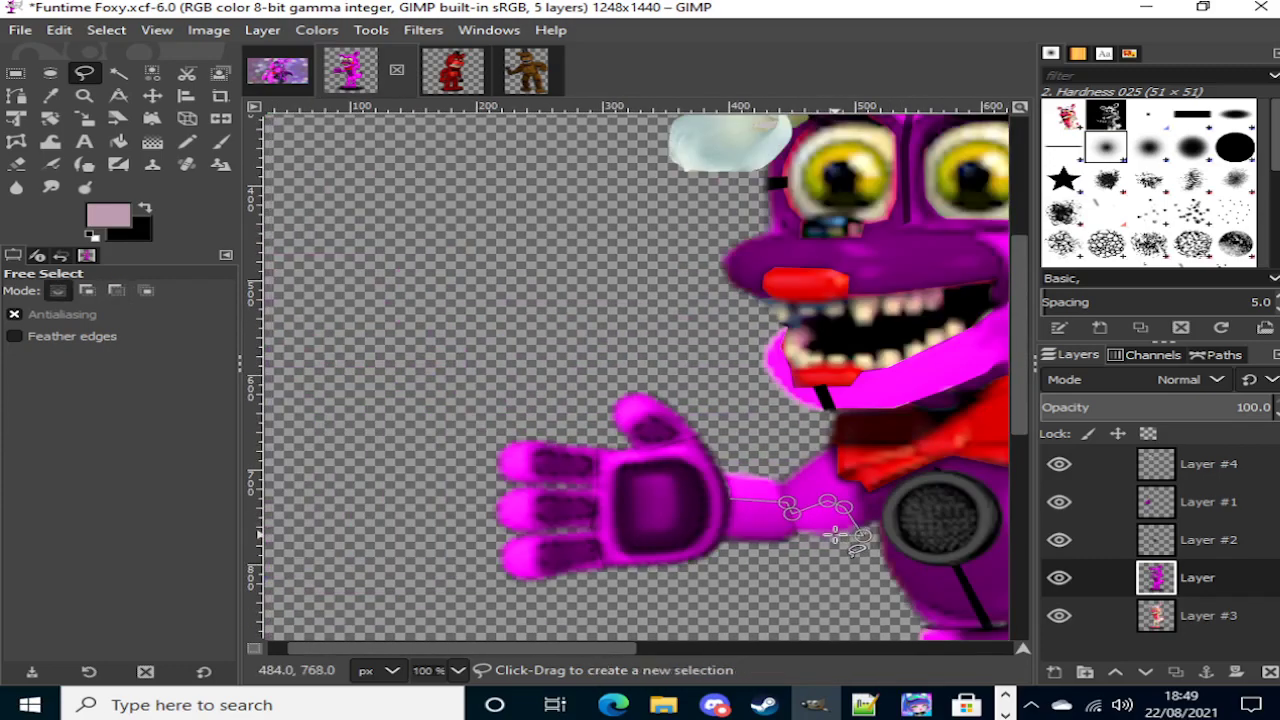
pyautogui.scroll(3, 880, 530)
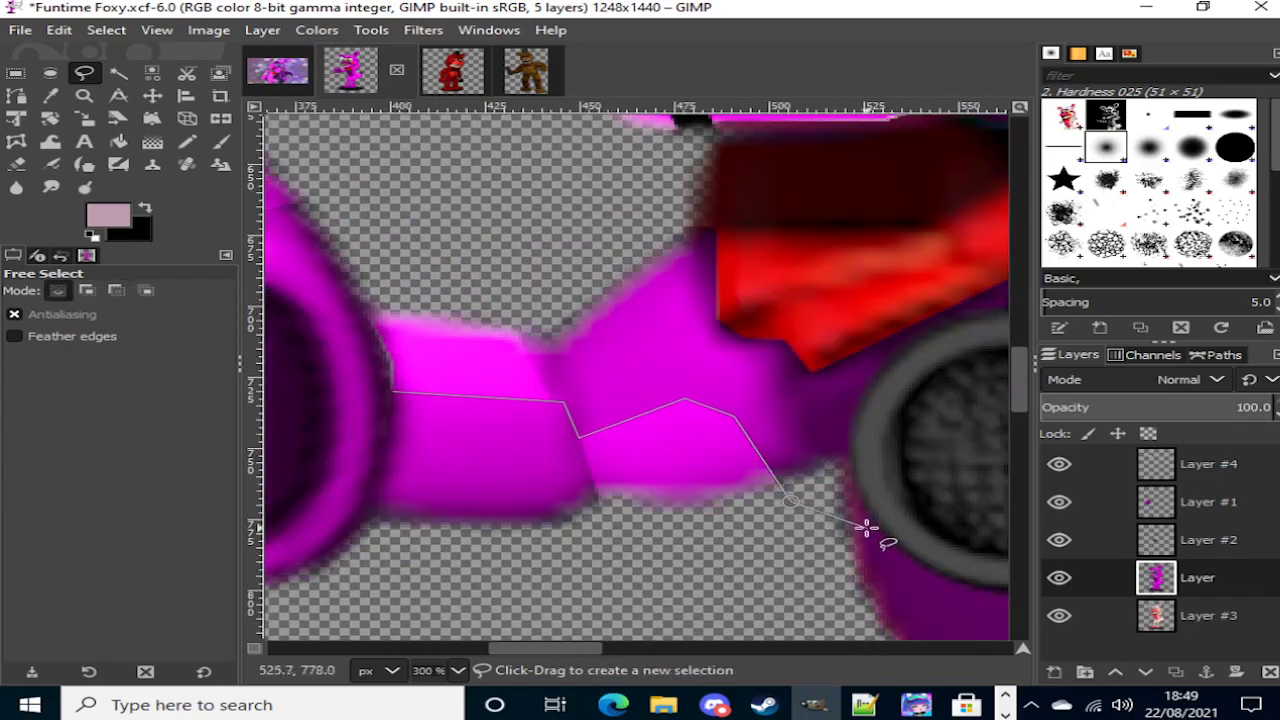
# Step: Continue the outline over the red bow tie and above the arm, and close it at the wrist to form a selection
pyautogui.click(837, 456)
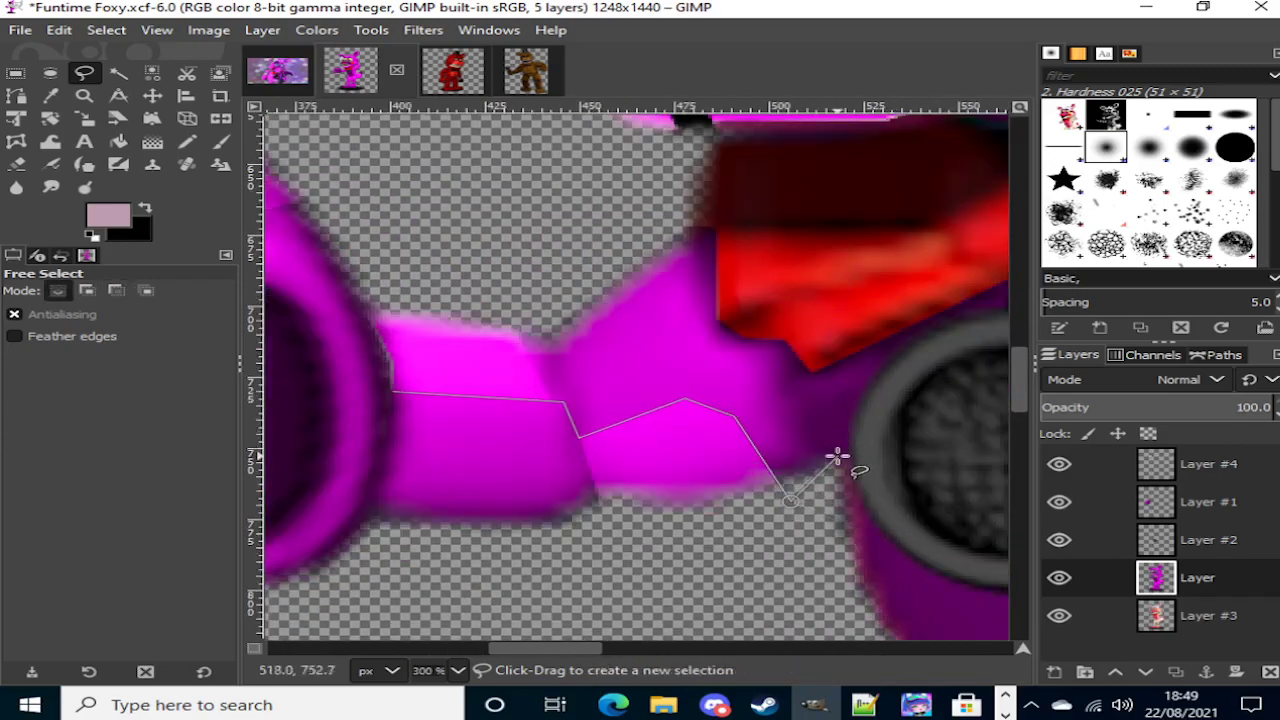
pyautogui.click(868, 243)
pyautogui.click(578, 153)
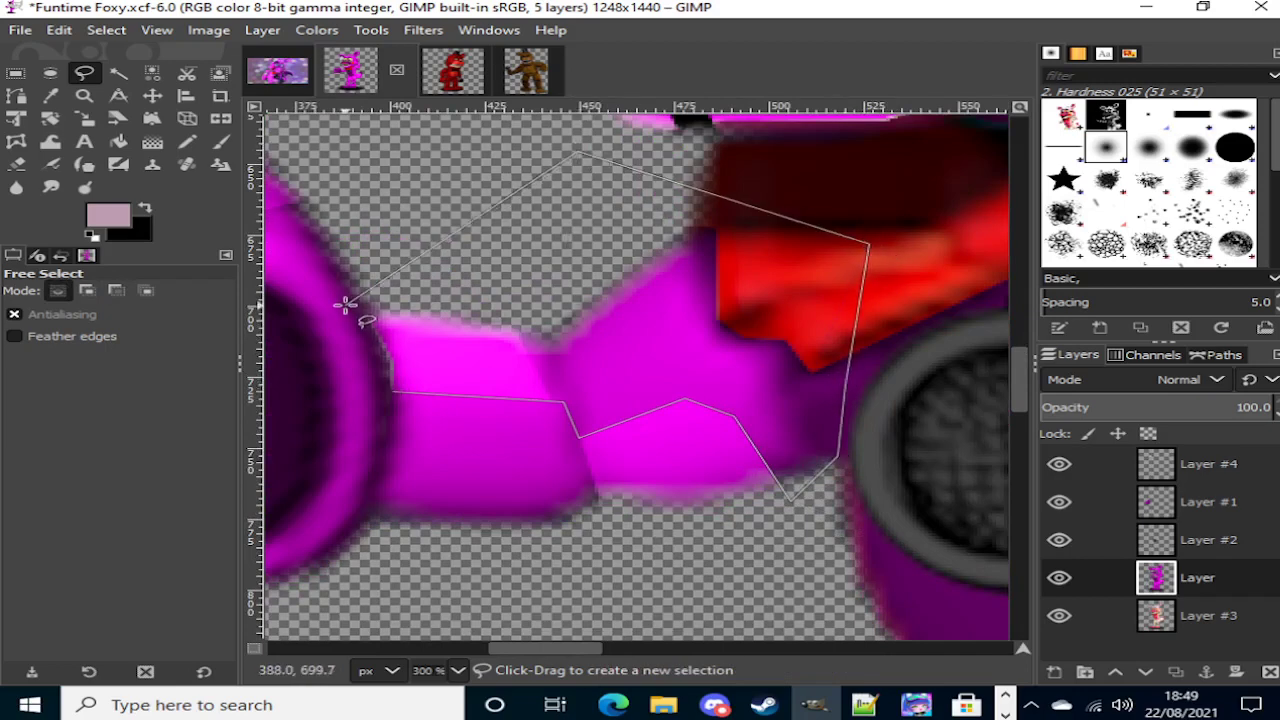
pyautogui.moveTo(362, 298); pyautogui.dragTo(393, 392)
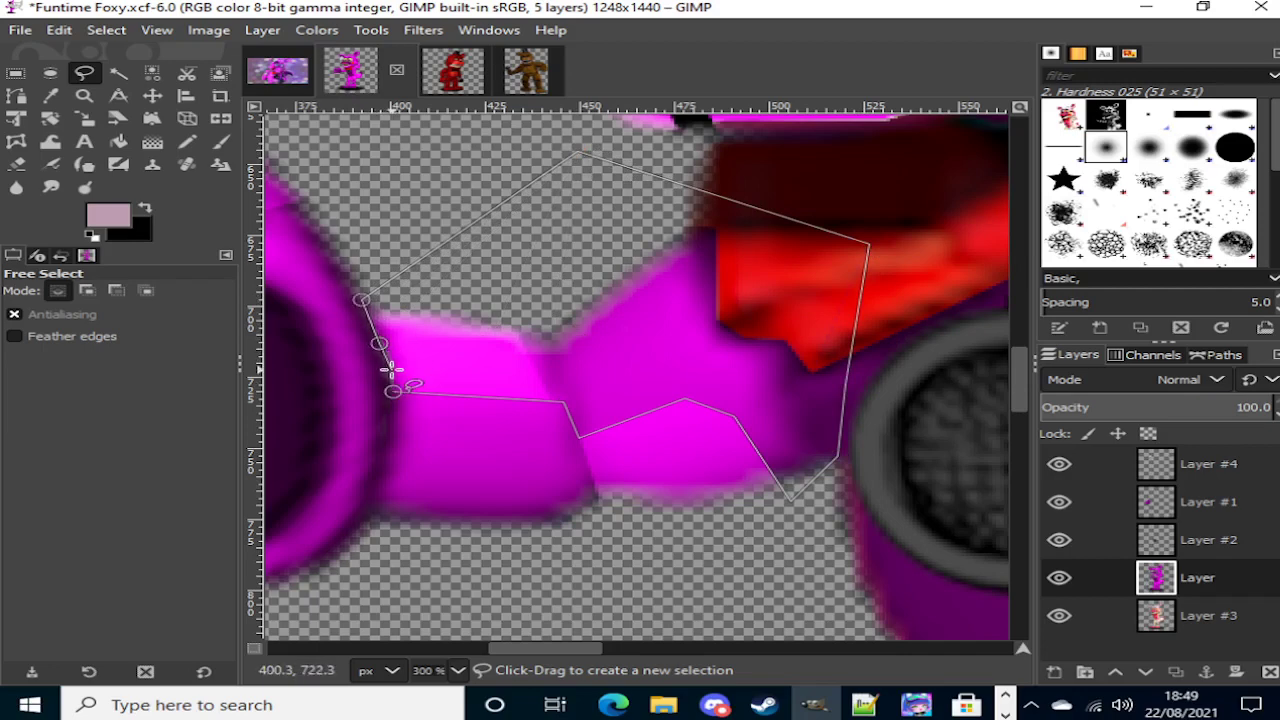
pyautogui.click(392, 390)
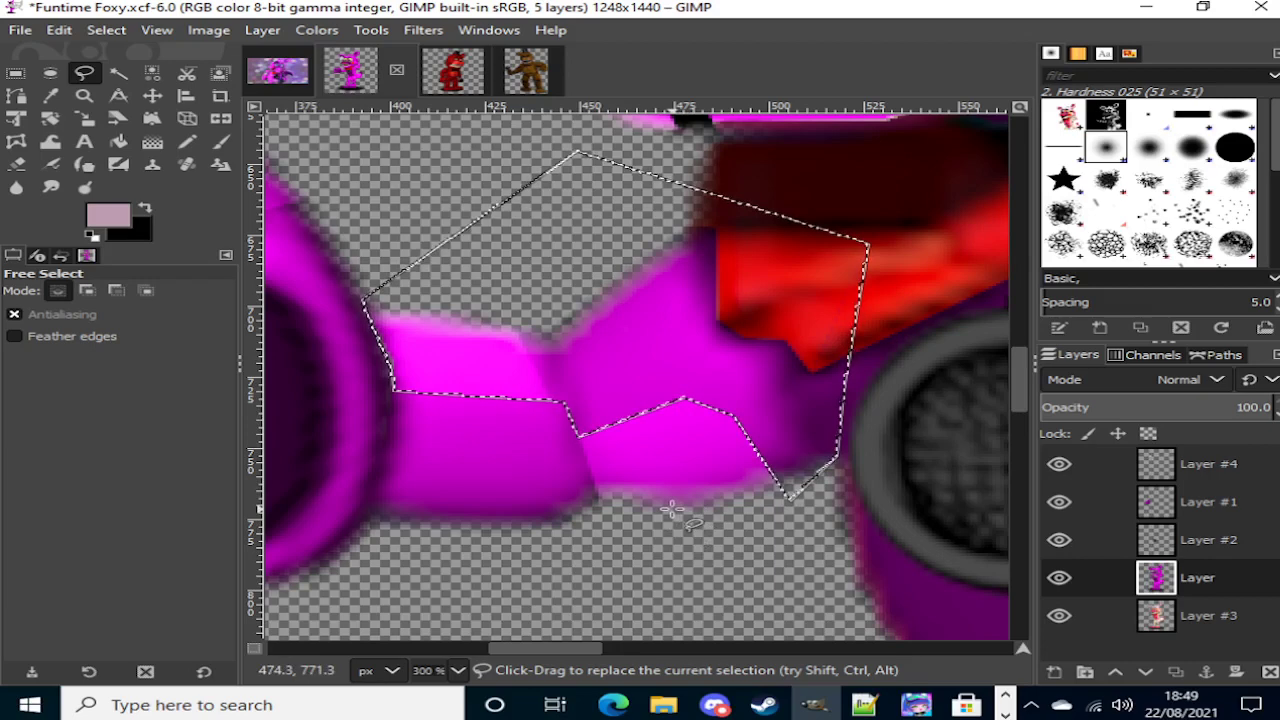
# Step: Delete the selected arm area from the purple recolour layer to reveal the original colours, and undo the deletion
pyautogui.press('Delete')
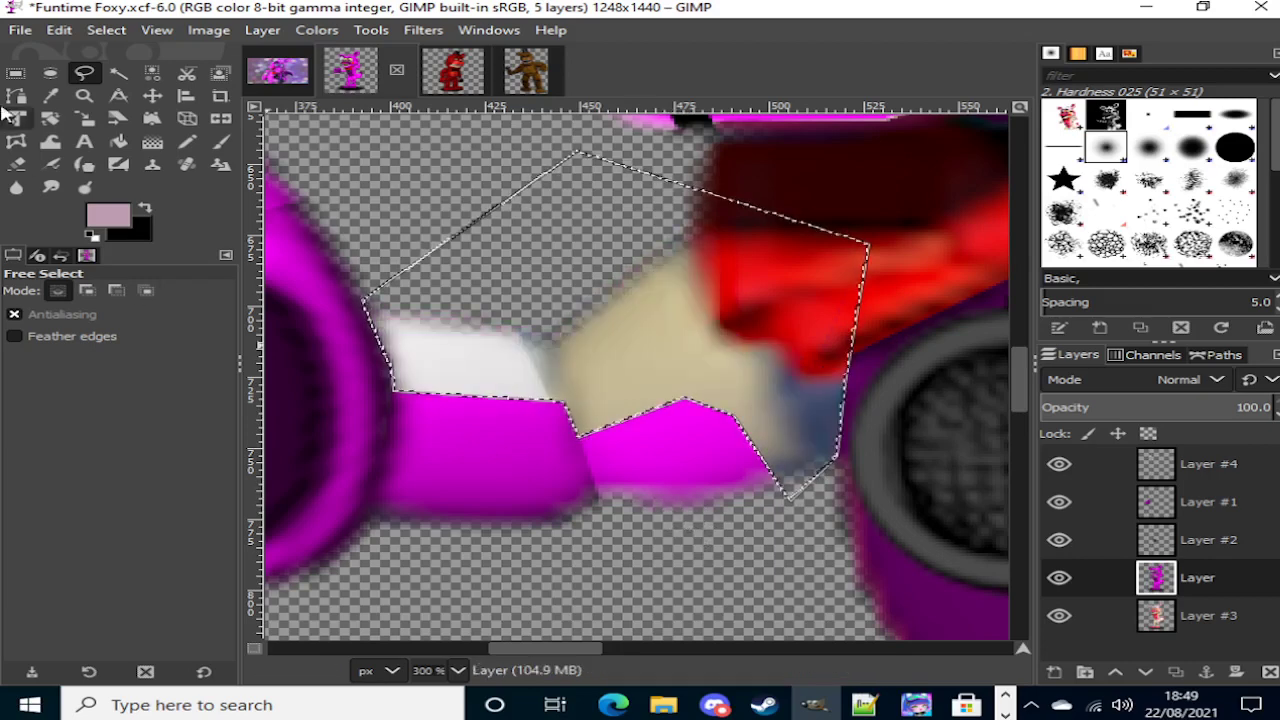
pyautogui.click(298, 66)
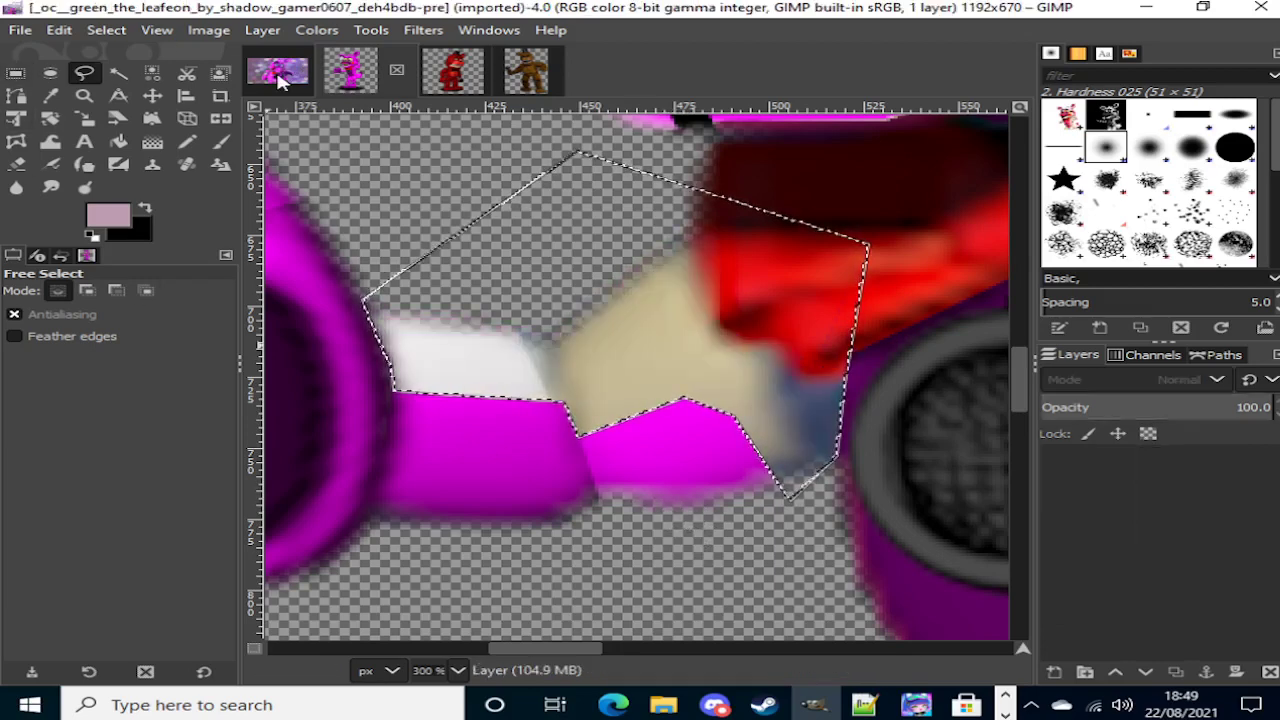
pyautogui.click(382, 78)
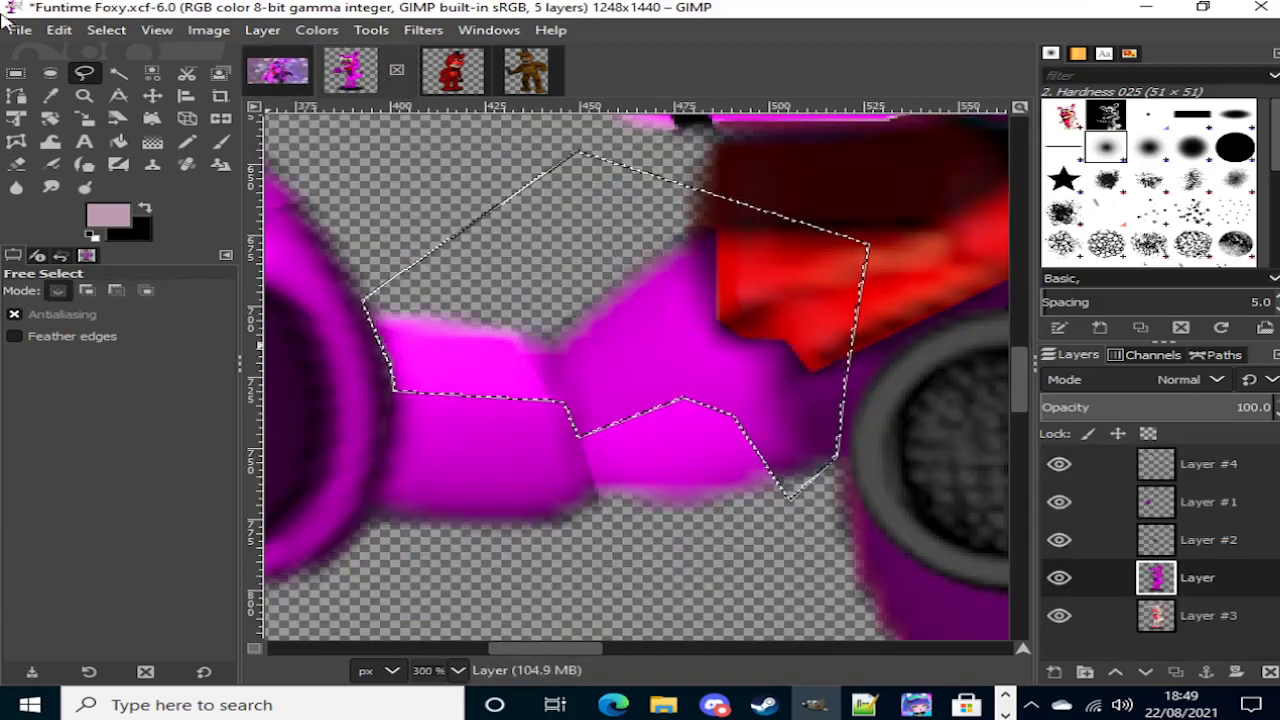
# Step: Reshape the selection outline by moving its wrist and upper points below the arm and one point into the notch above the elbow
pyautogui.moveTo(360, 298)
pyautogui.mouseDown()
pyautogui.moveTo(383, 352)
pyautogui.moveTo(400, 497)
pyautogui.moveTo(365, 578)
pyautogui.mouseUp()
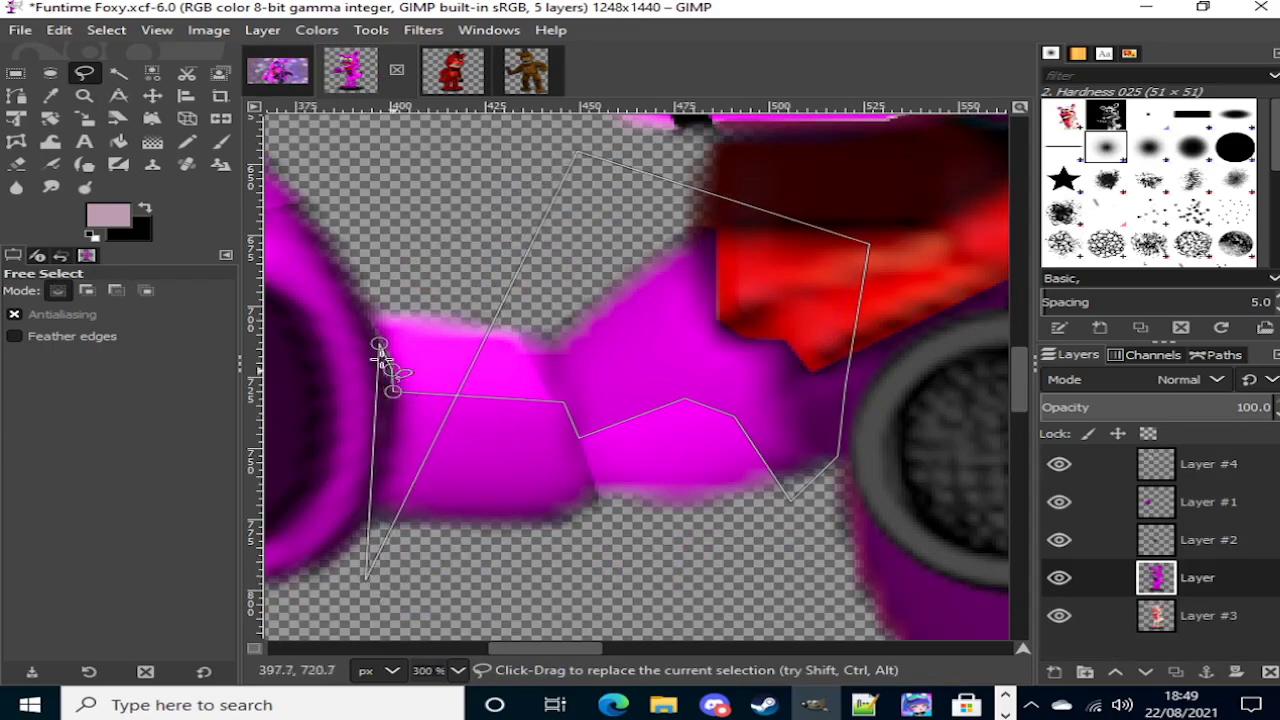
pyautogui.moveTo(380, 343)
pyautogui.mouseDown()
pyautogui.moveTo(413, 444)
pyautogui.moveTo(389, 479)
pyautogui.mouseUp()
pyautogui.press('Return')
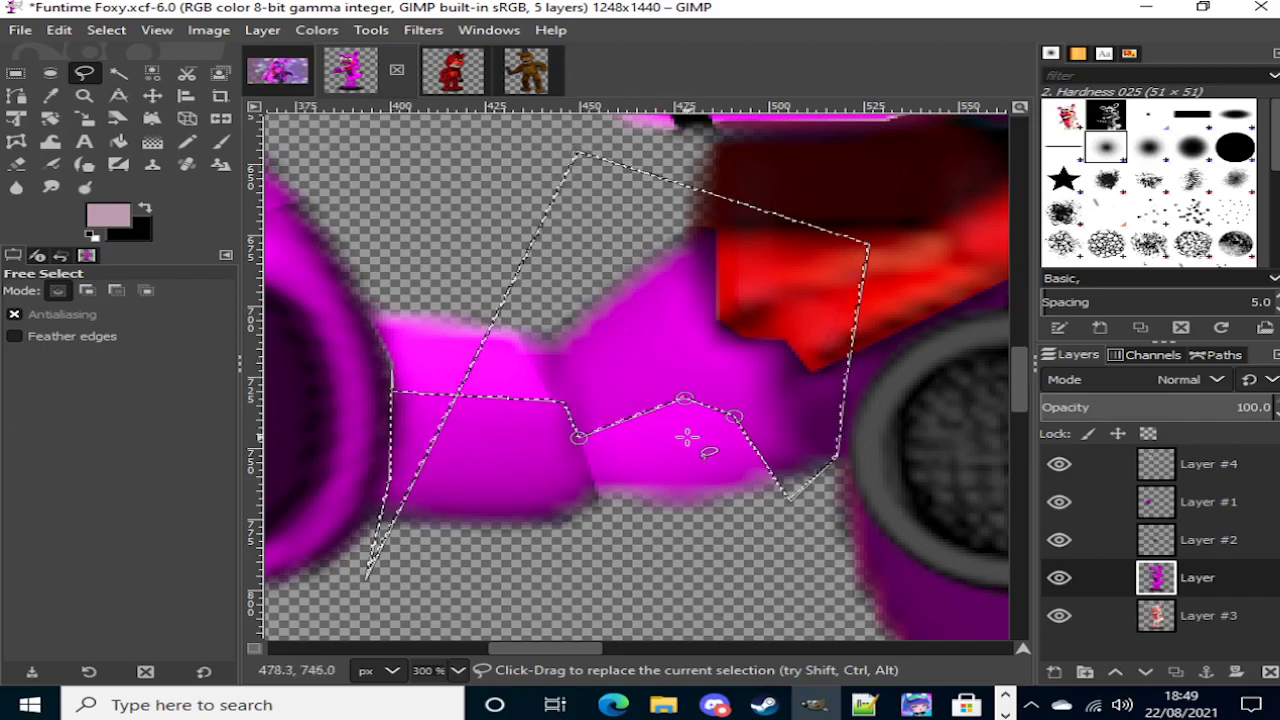
pyautogui.moveTo(577, 438)
pyautogui.mouseDown()
pyautogui.moveTo(563, 363)
pyautogui.moveTo(521, 313)
pyautogui.mouseUp()
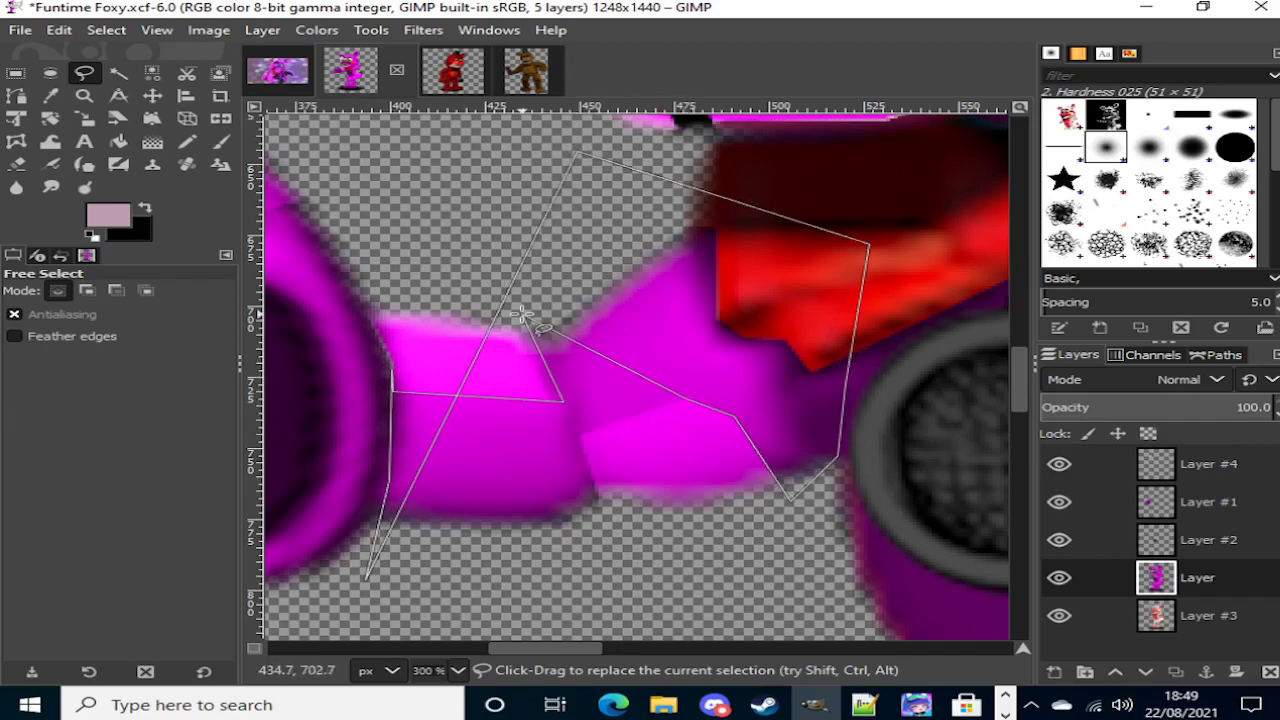
pyautogui.moveTo(577, 150)
pyautogui.mouseDown()
pyautogui.moveTo(540, 345)
pyautogui.moveTo(786, 543)
pyautogui.moveTo(850, 565)
pyautogui.mouseUp()
pyautogui.press('Return')
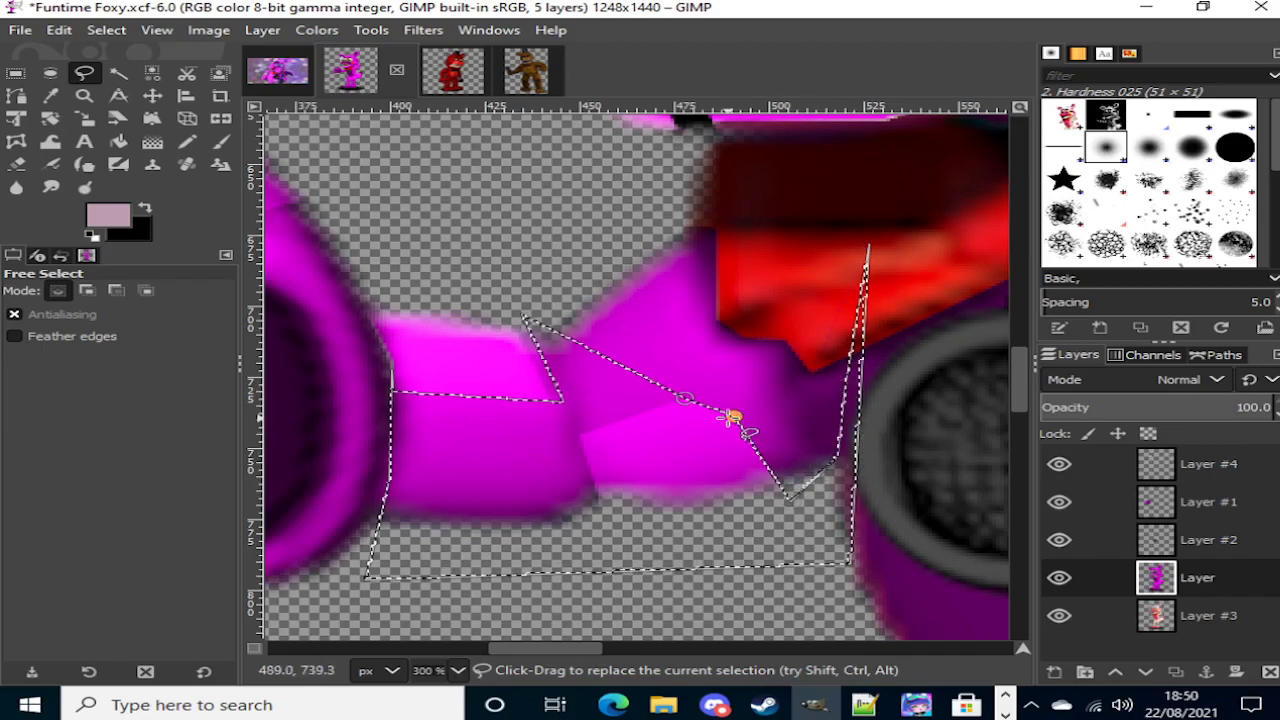
# Step: Move selection outline points over the top of the upper arm and along the red bow tie's edge to the chest
pyautogui.moveTo(685, 400); pyautogui.dragTo(708, 190)
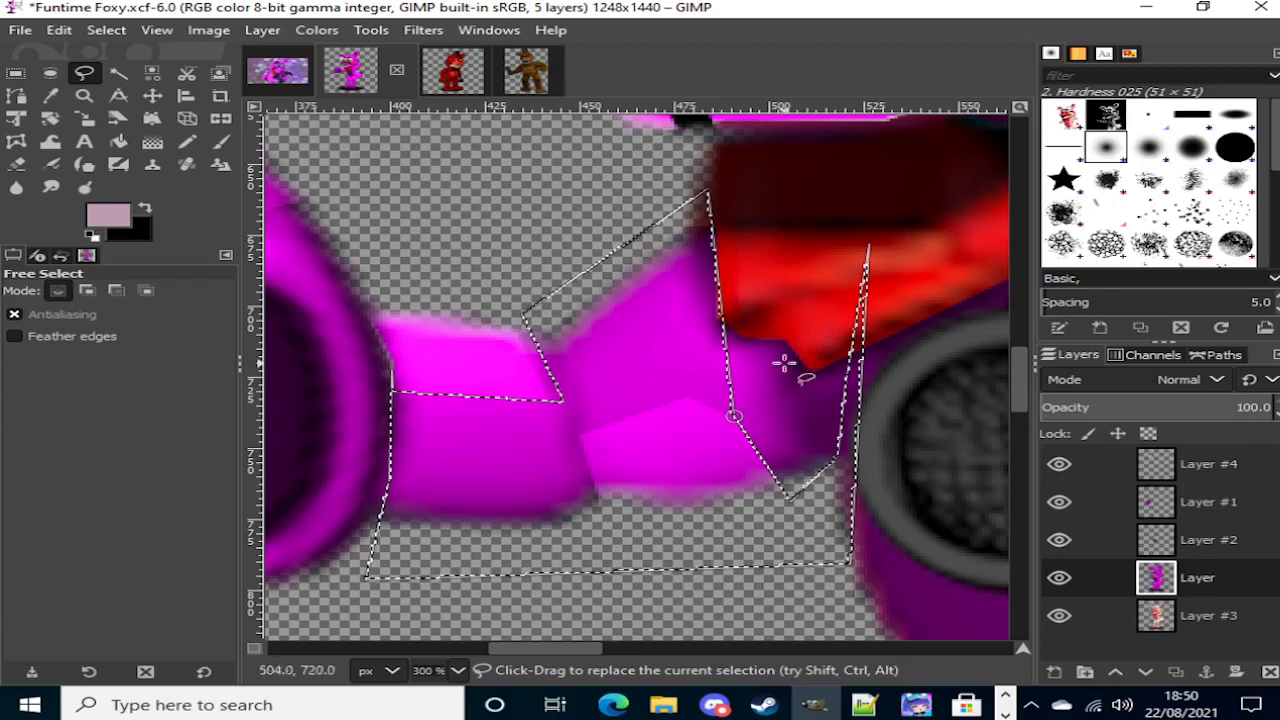
pyautogui.moveTo(734, 420); pyautogui.dragTo(832, 322)
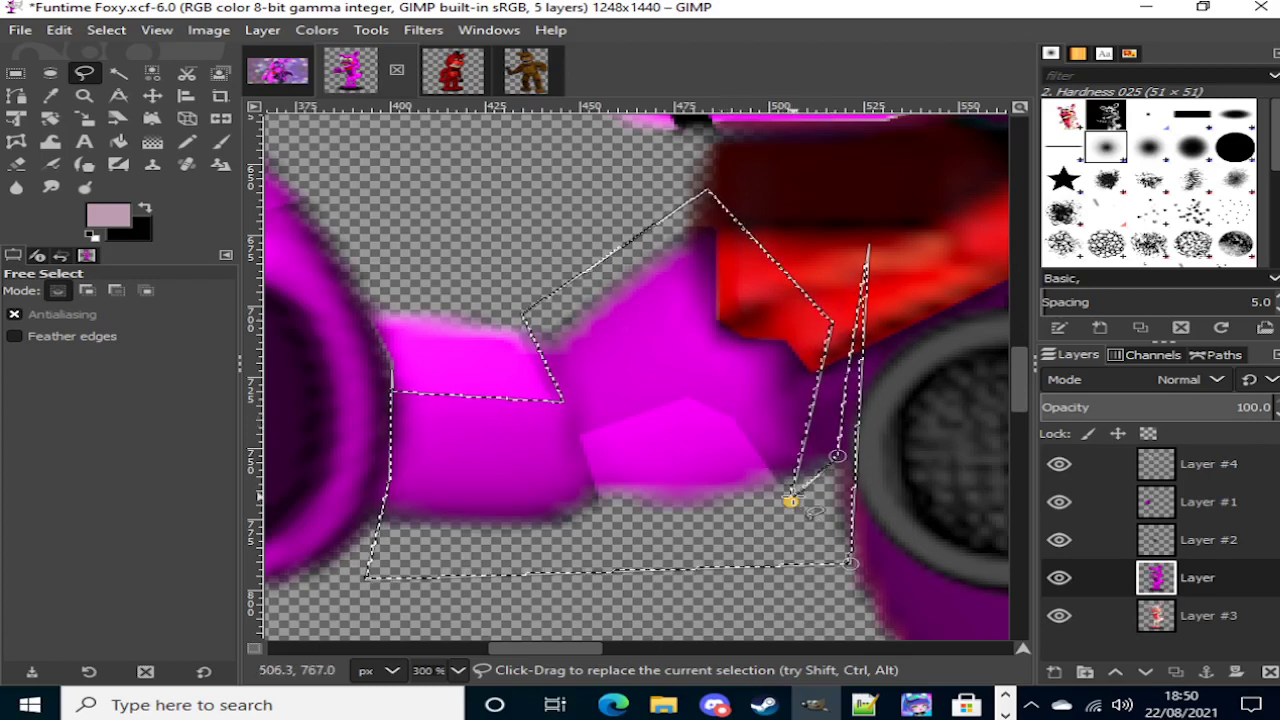
pyautogui.moveTo(791, 501); pyautogui.dragTo(848, 350)
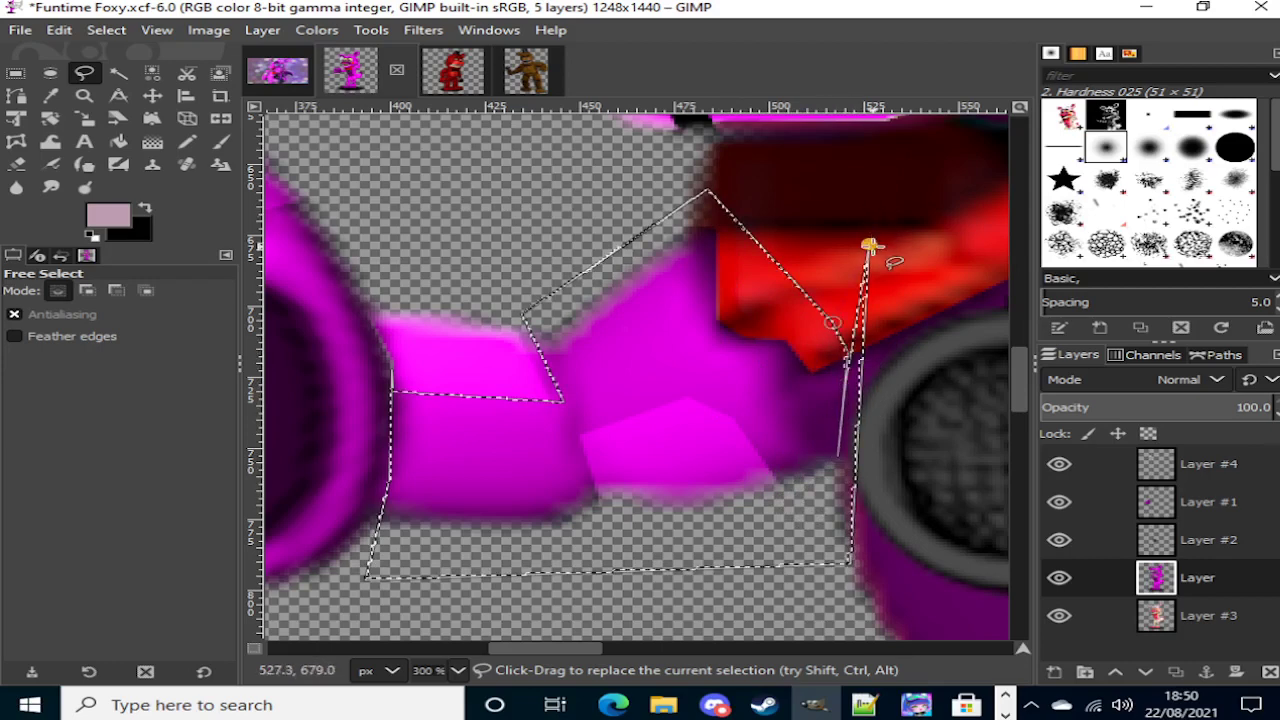
pyautogui.moveTo(867, 247)
pyautogui.mouseDown()
pyautogui.moveTo(856, 348)
pyautogui.moveTo(773, 514)
pyautogui.mouseUp()
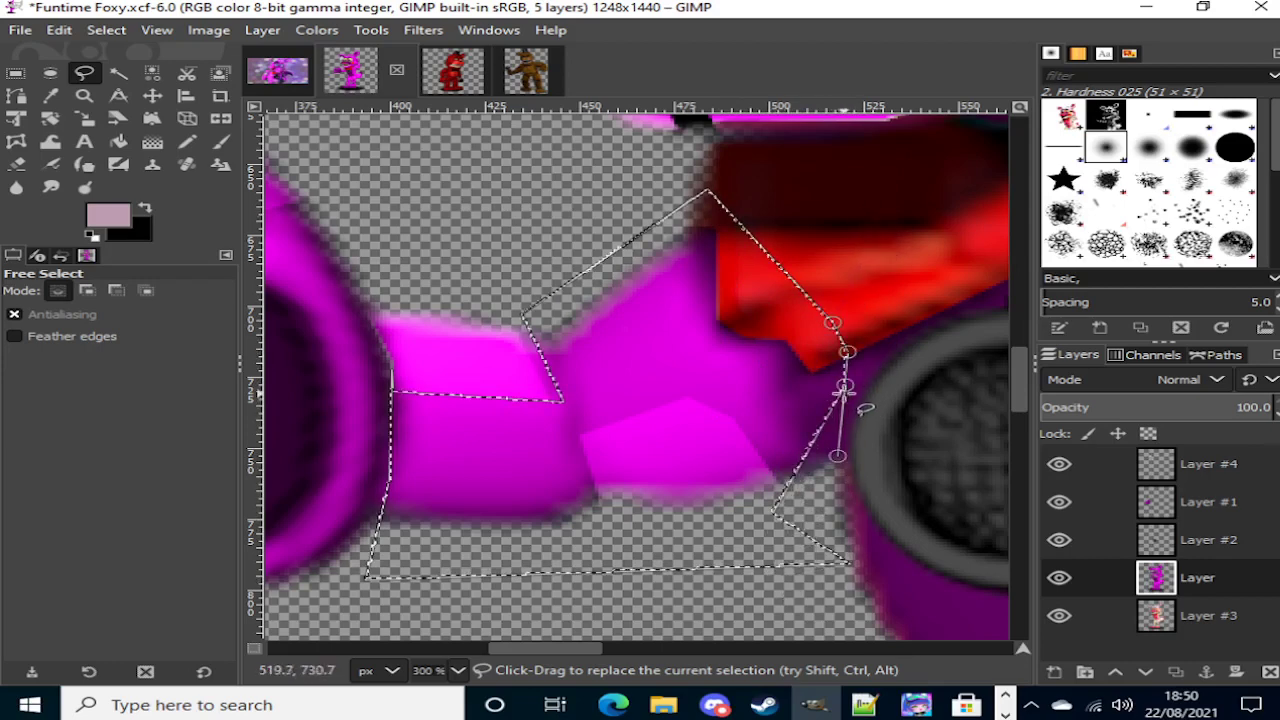
# Step: Fit the selection's lower boundary to the top edge of the bright elbow patch by relocating its outline points
pyautogui.moveTo(843, 393)
pyautogui.mouseDown()
pyautogui.moveTo(762, 492)
pyautogui.moveTo(782, 480)
pyautogui.moveTo(775, 513)
pyautogui.moveTo(732, 413)
pyautogui.mouseUp()
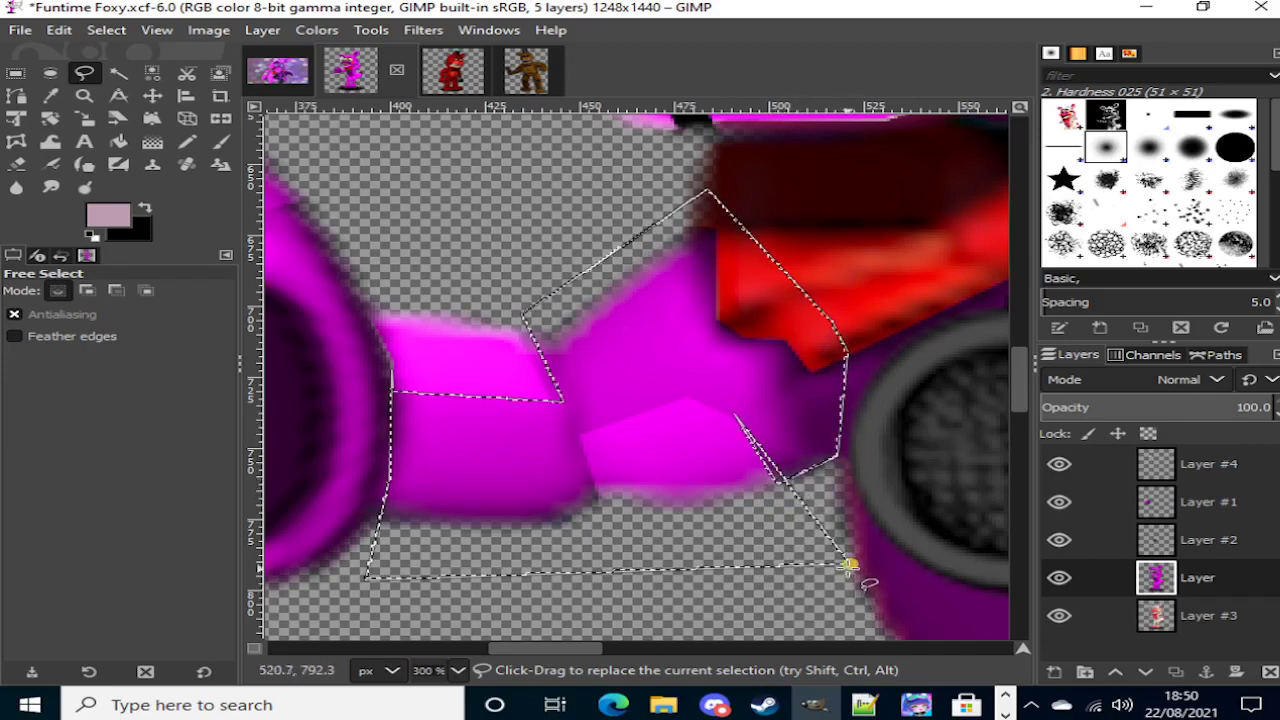
pyautogui.moveTo(847, 566)
pyautogui.mouseDown()
pyautogui.moveTo(671, 386)
pyautogui.moveTo(686, 400)
pyautogui.mouseUp()
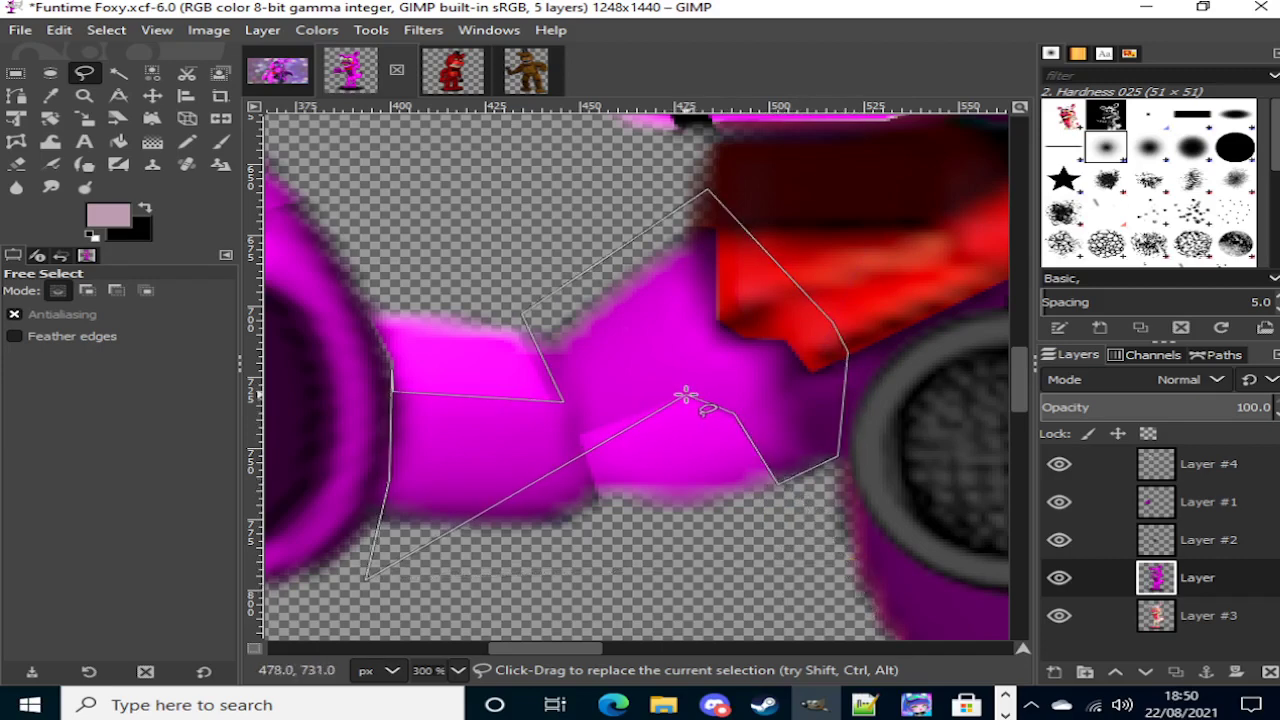
pyautogui.press('Return')
pyautogui.moveTo(366, 580)
pyautogui.mouseDown()
pyautogui.moveTo(440, 565)
pyautogui.moveTo(584, 436)
pyautogui.mouseUp()
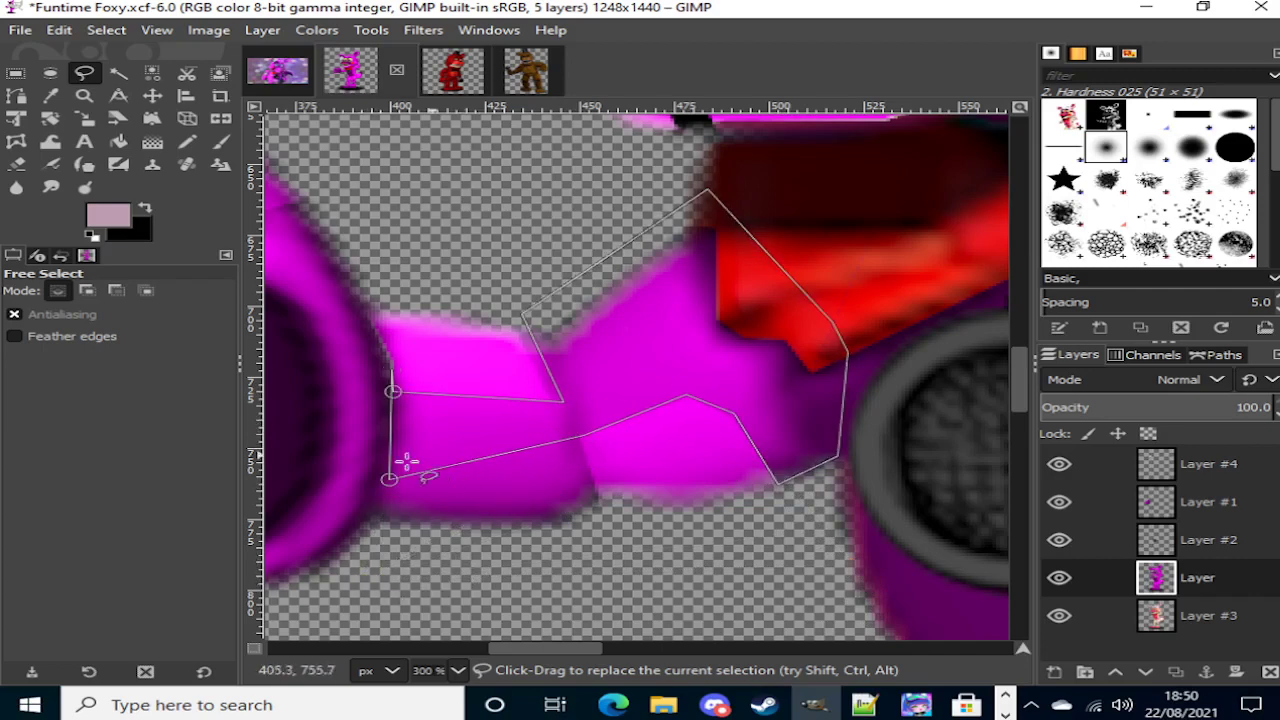
pyautogui.press('Return')
# Step: Extend the selection outline below the forearm from the wrist to the elbow, and shift its peak point towards the bow tie
pyautogui.moveTo(391, 371)
pyautogui.mouseDown()
pyautogui.moveTo(407, 432)
pyautogui.moveTo(399, 475)
pyautogui.moveTo(394, 457)
pyautogui.moveTo(343, 588)
pyautogui.mouseUp()
pyautogui.press('Return')
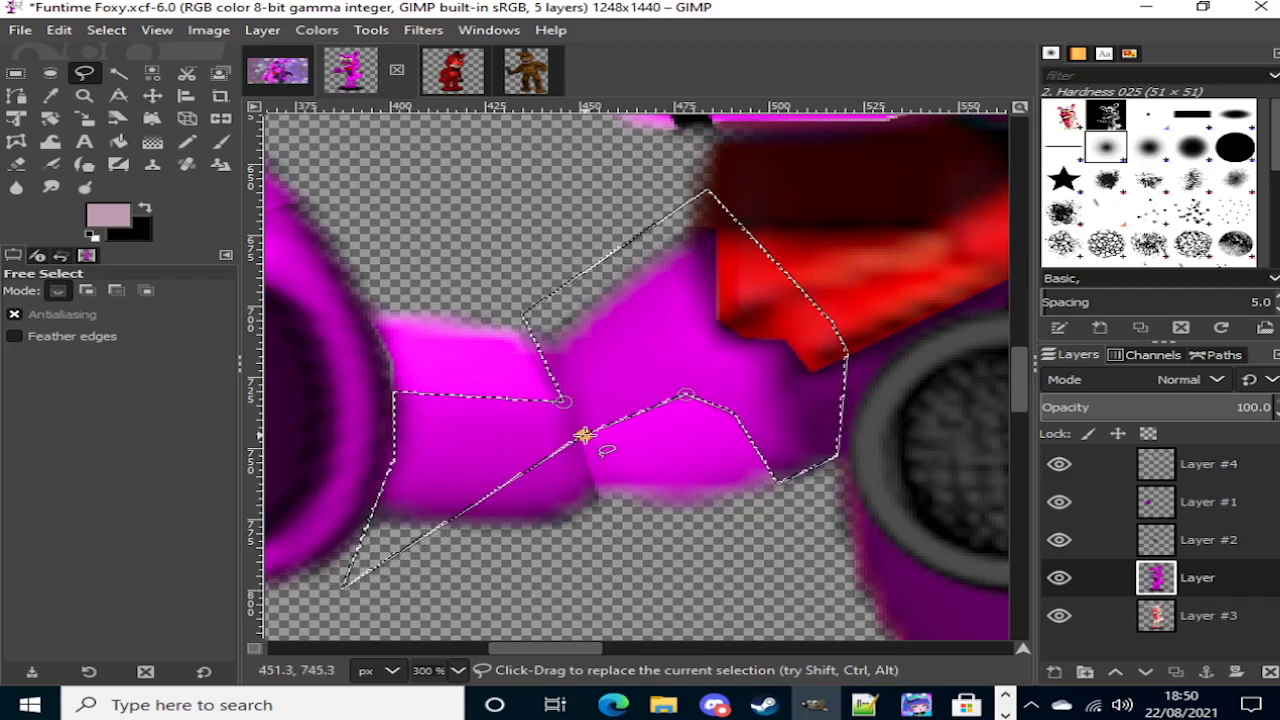
pyautogui.moveTo(707, 189)
pyautogui.mouseDown()
pyautogui.moveTo(730, 208)
pyautogui.moveTo(714, 206)
pyautogui.mouseUp()
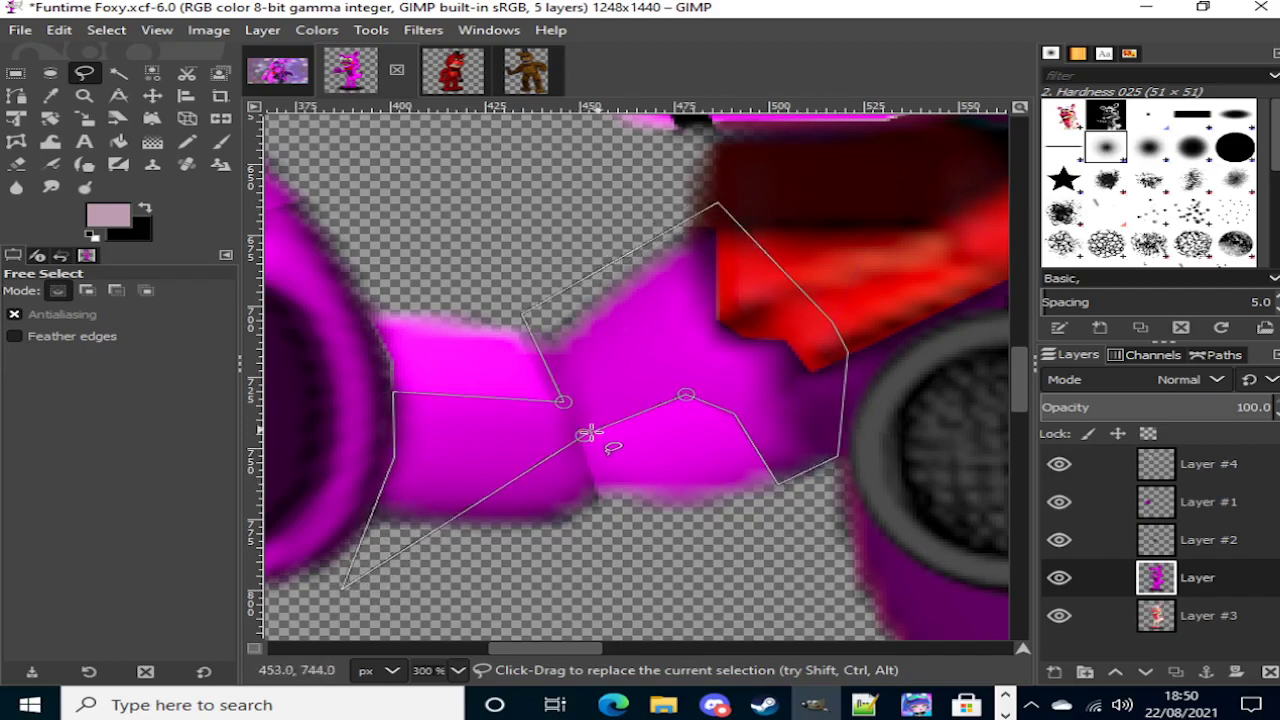
pyautogui.moveTo(583, 436); pyautogui.dragTo(610, 522)
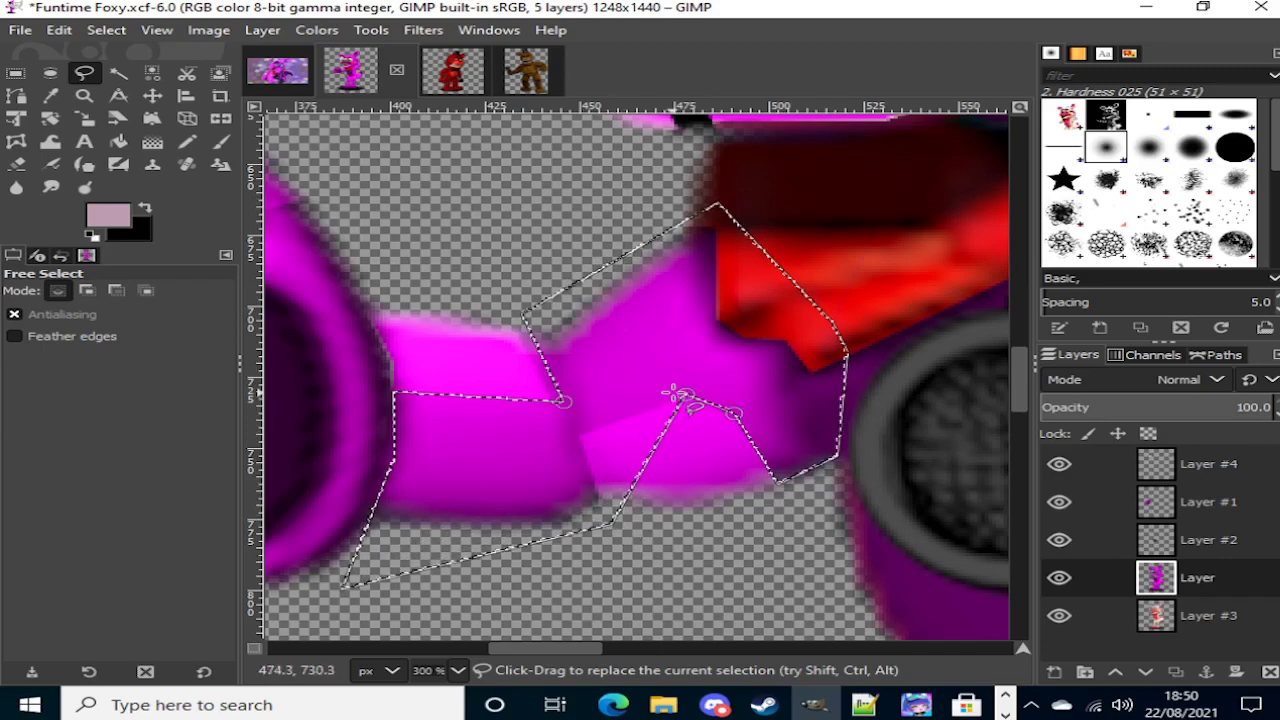
# Step: Refit the outline points along the top edge of the bright elbow patch and around the upper arm's chest side
pyautogui.moveTo(683, 395); pyautogui.dragTo(579, 431)
pyautogui.moveTo(733, 414); pyautogui.dragTo(686, 397)
pyautogui.moveTo(778, 484); pyautogui.dragTo(731, 420)
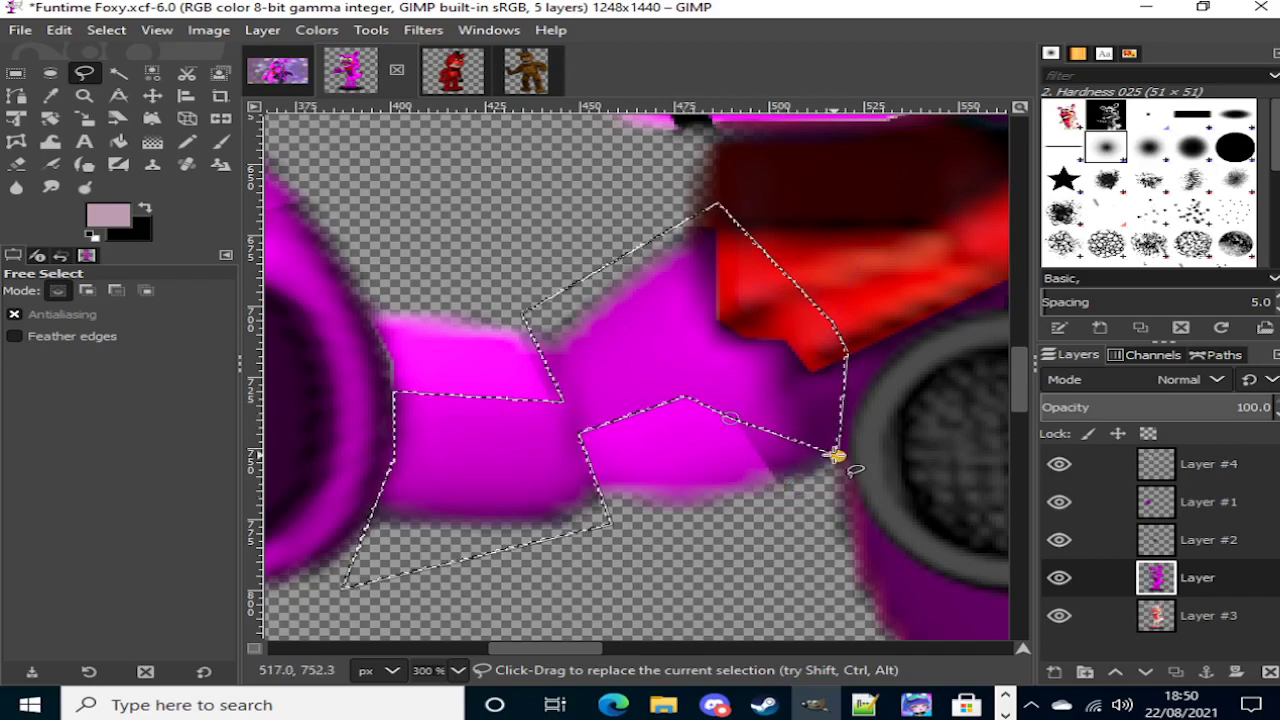
pyautogui.moveTo(837, 451); pyautogui.dragTo(779, 487)
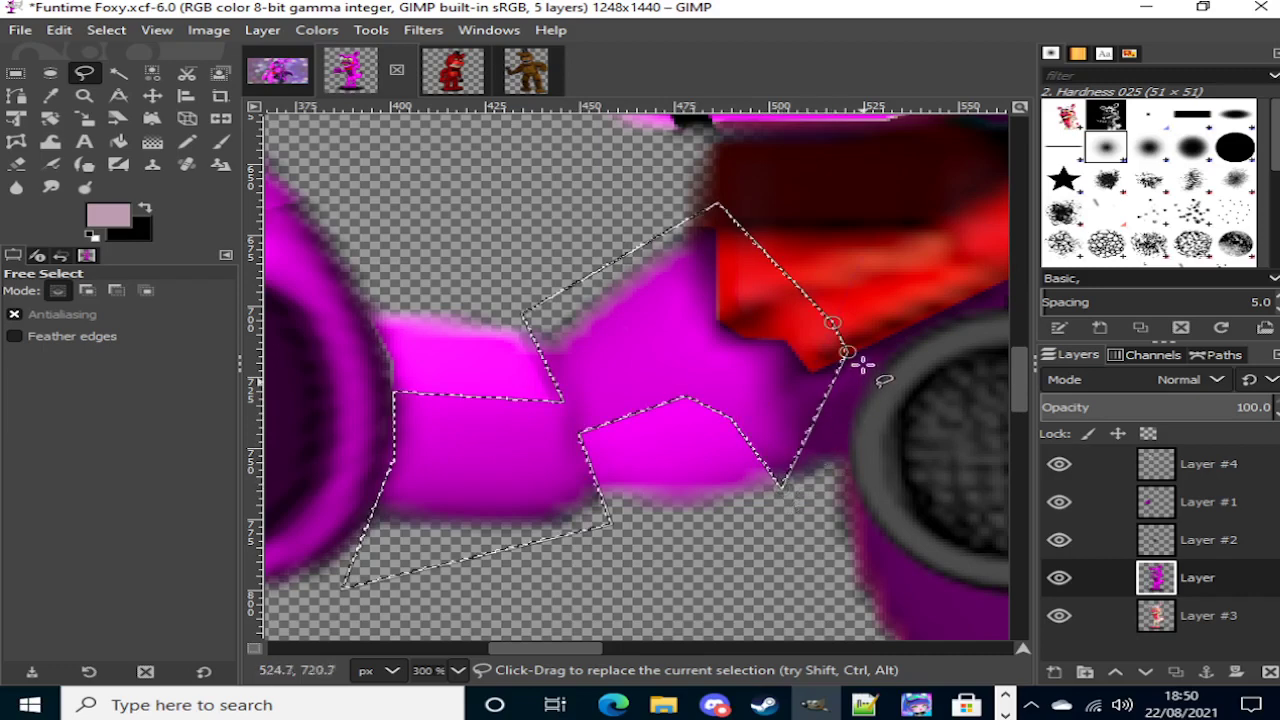
pyautogui.moveTo(845, 352); pyautogui.dragTo(832, 465)
pyautogui.moveTo(832, 322); pyautogui.dragTo(904, 302)
pyautogui.scroll(-2, 650, 362)
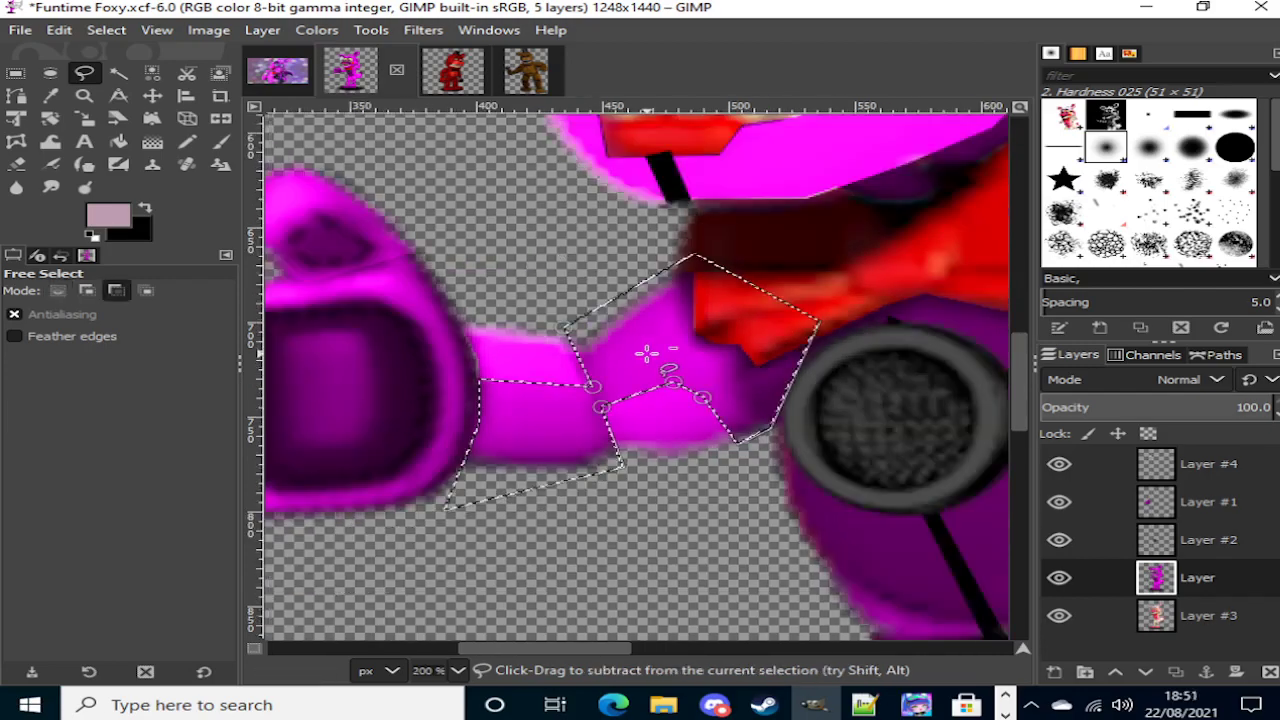
pyautogui.click(1062, 579)
pyautogui.click(1060, 578)
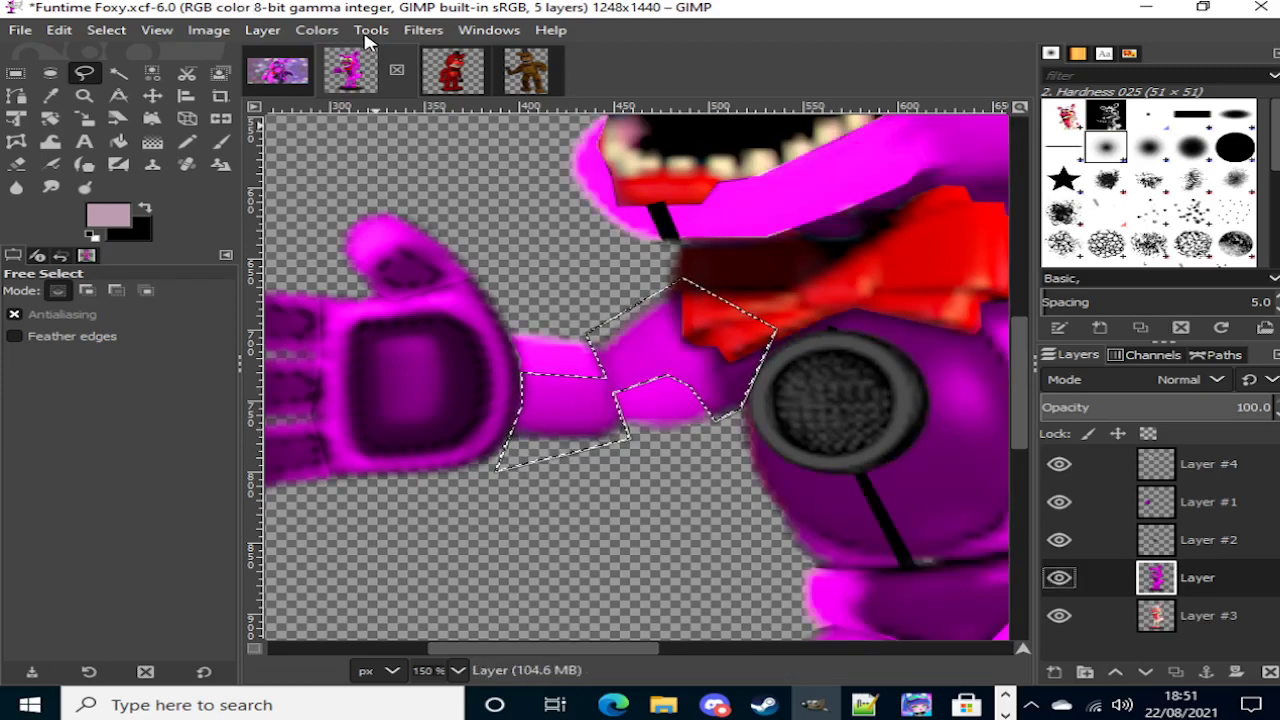
pyautogui.click(316, 31)
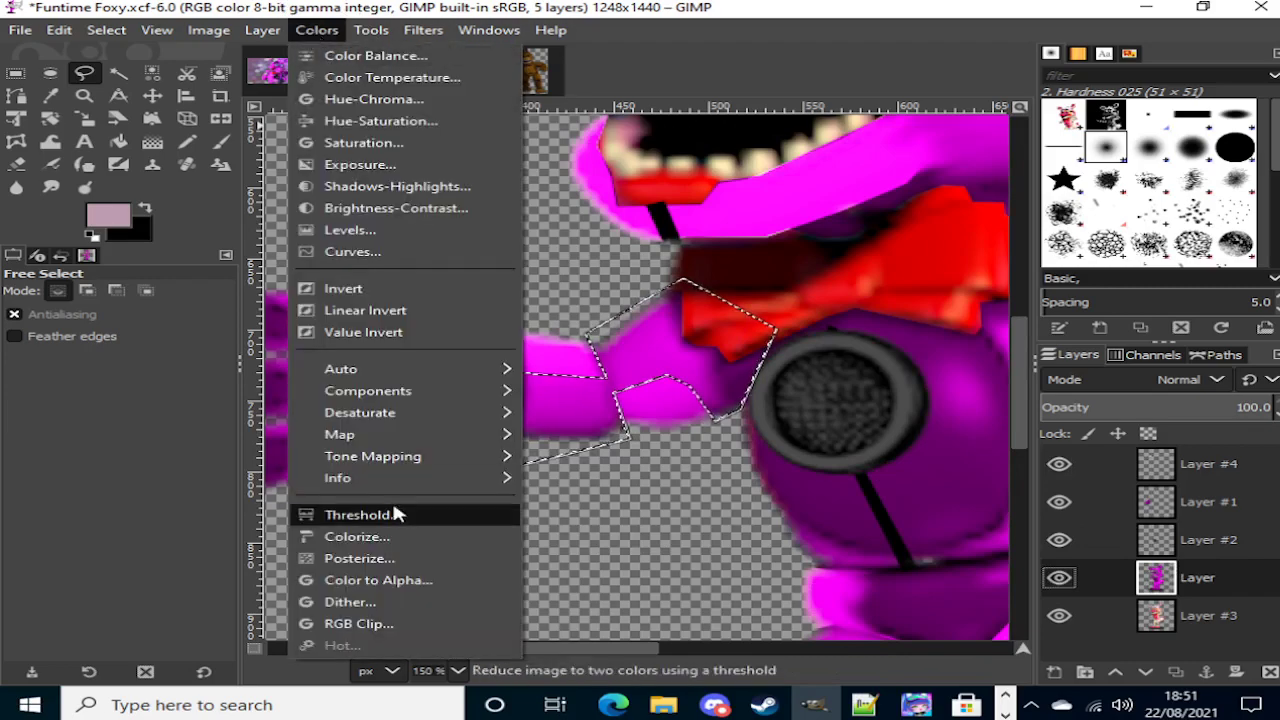
pyautogui.click(400, 530)
pyautogui.click(1016, 336)
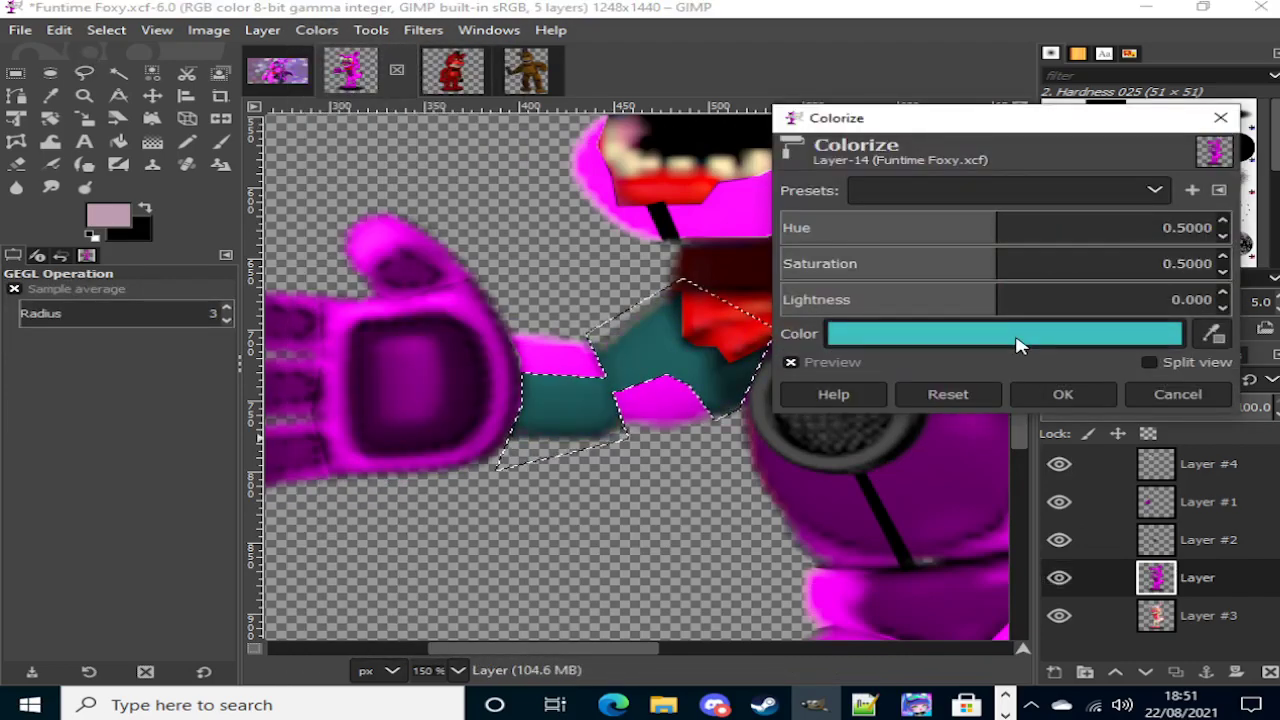
pyautogui.click(1186, 440)
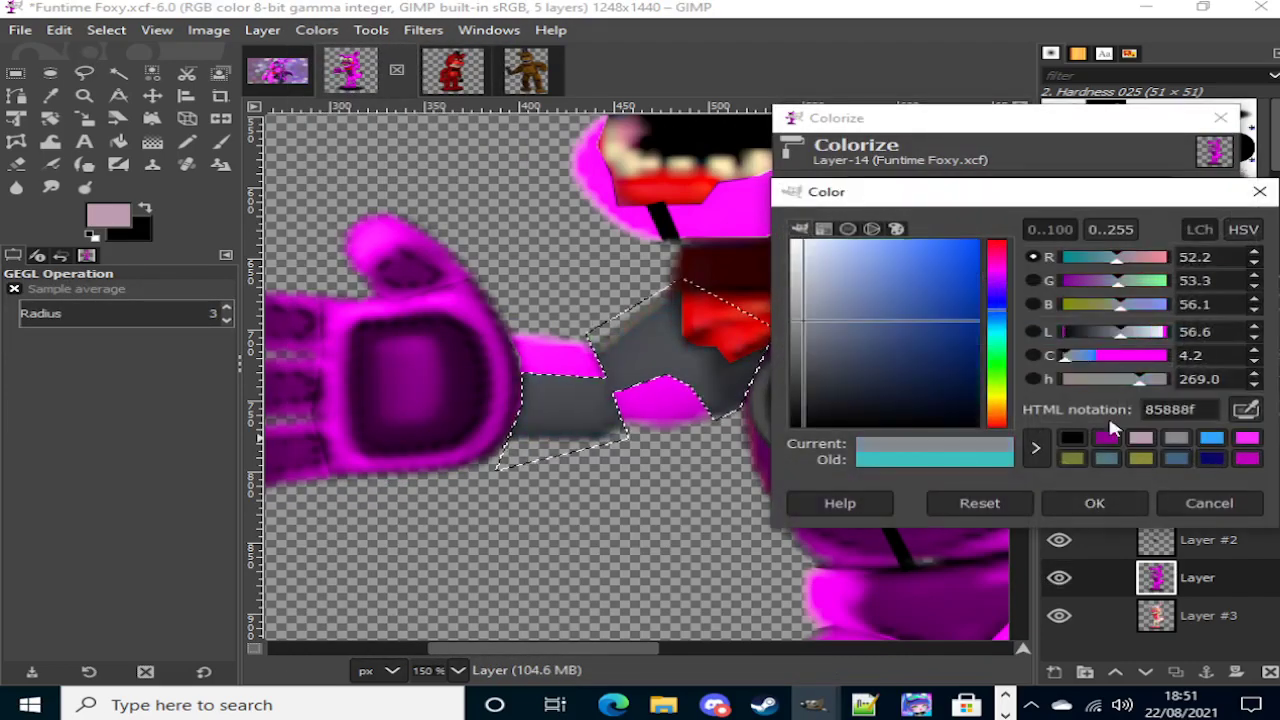
pyautogui.moveTo(805, 321); pyautogui.dragTo(806, 300)
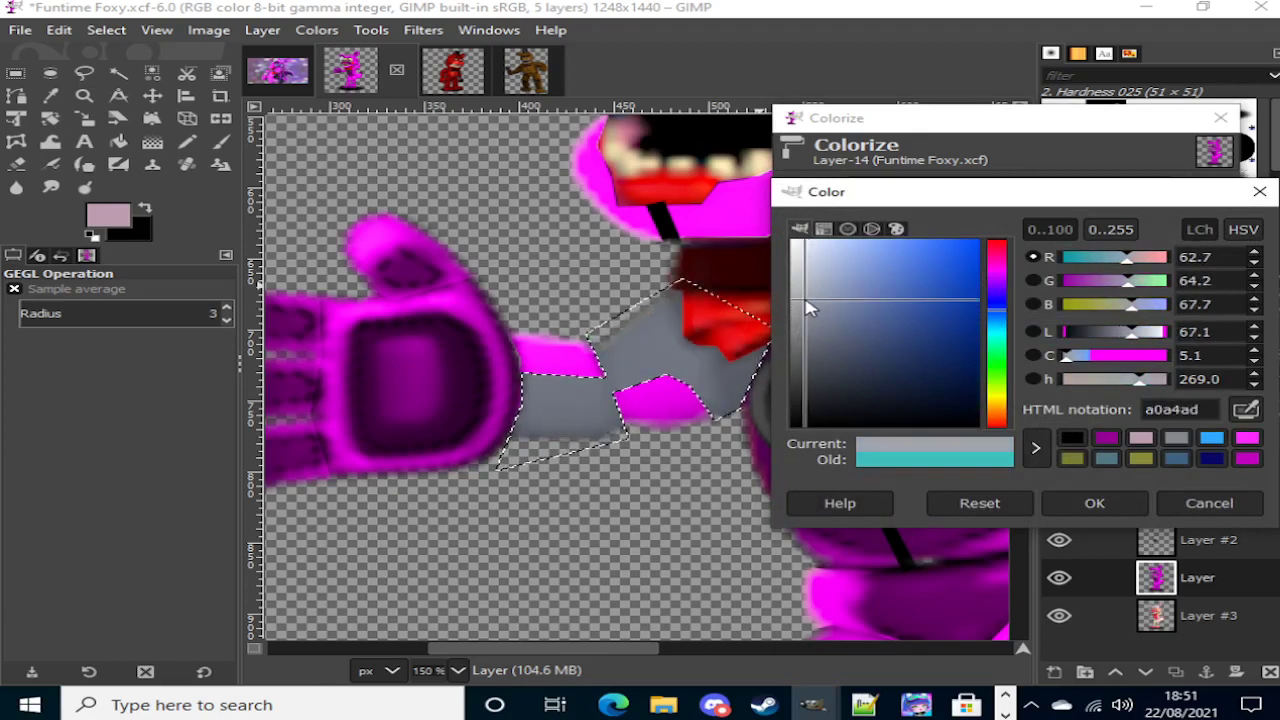
pyautogui.click(1210, 504)
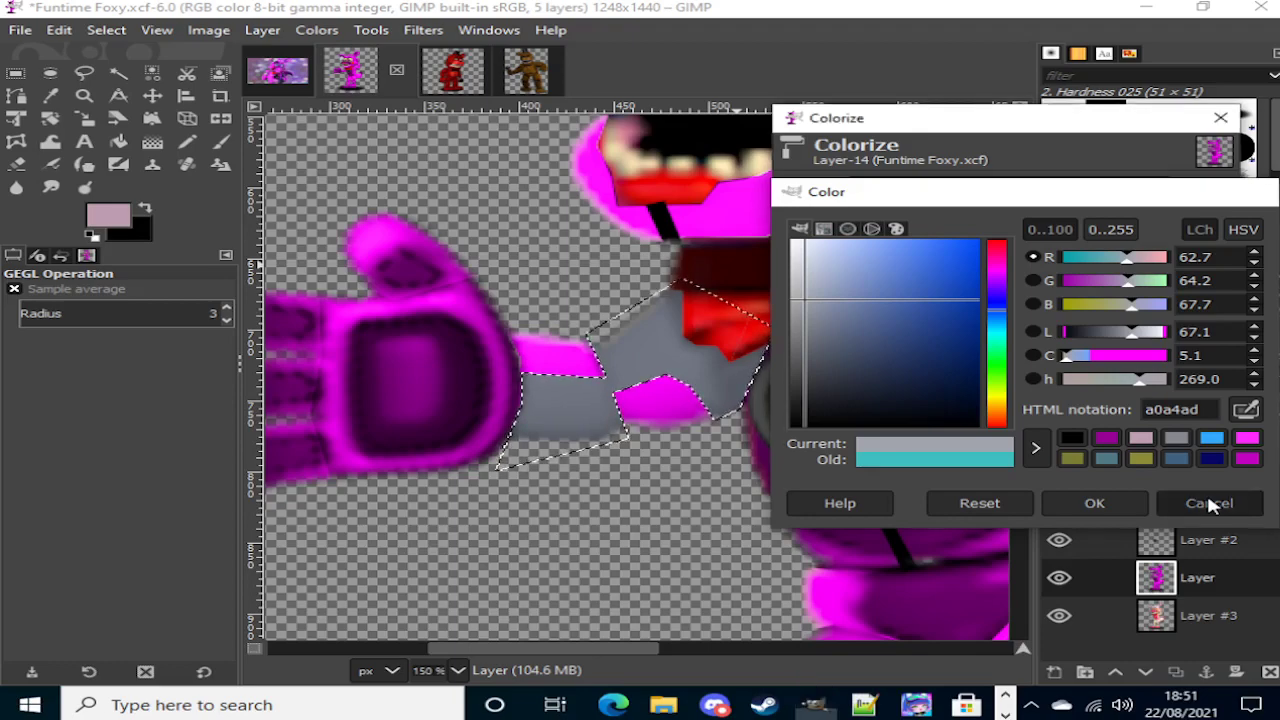
pyautogui.click(1183, 398)
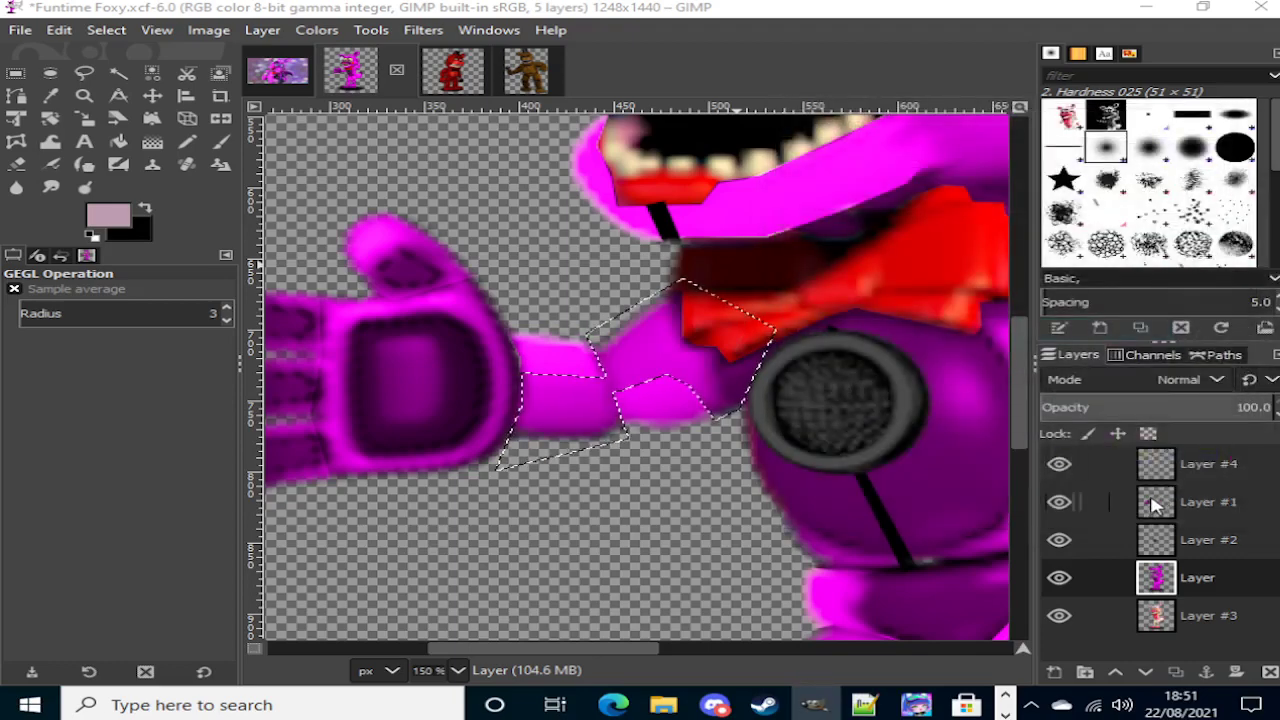
# Step: Clear the selected arm area from the purple layer and colorize that area on Layer #3 with grey 696b71
pyautogui.click(118, 73)
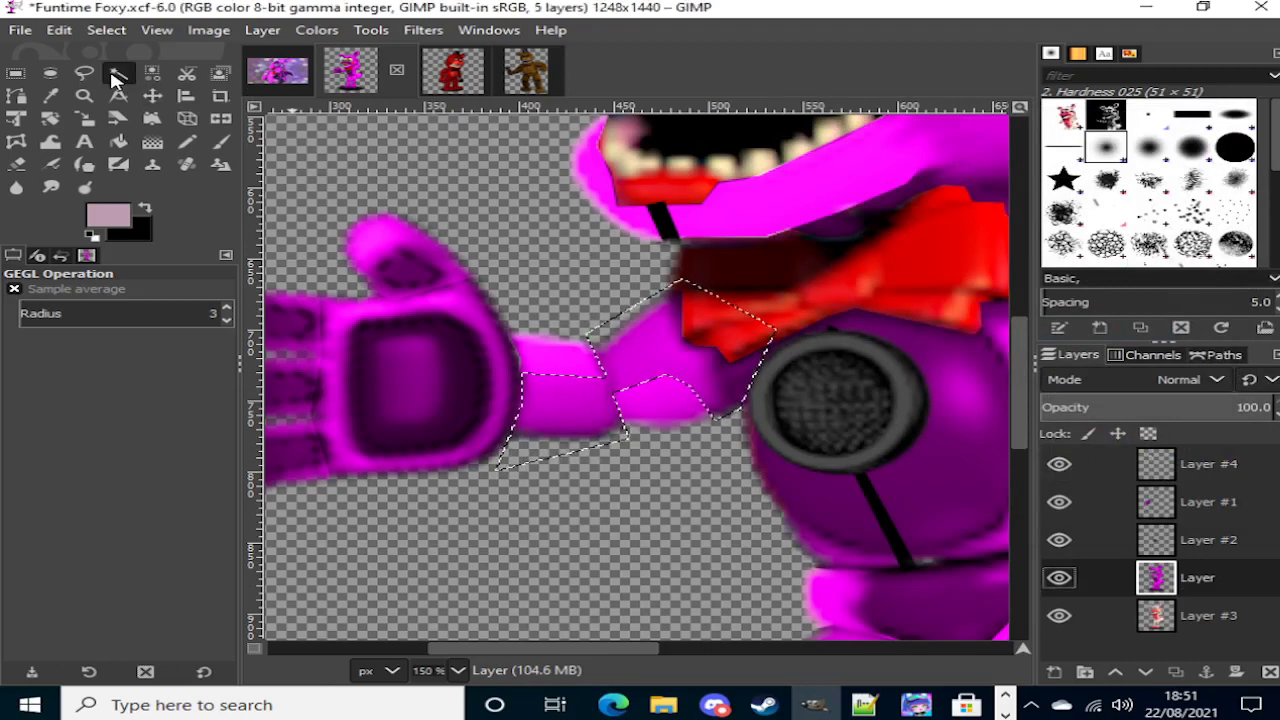
pyautogui.click(1205, 618)
pyautogui.click(316, 30)
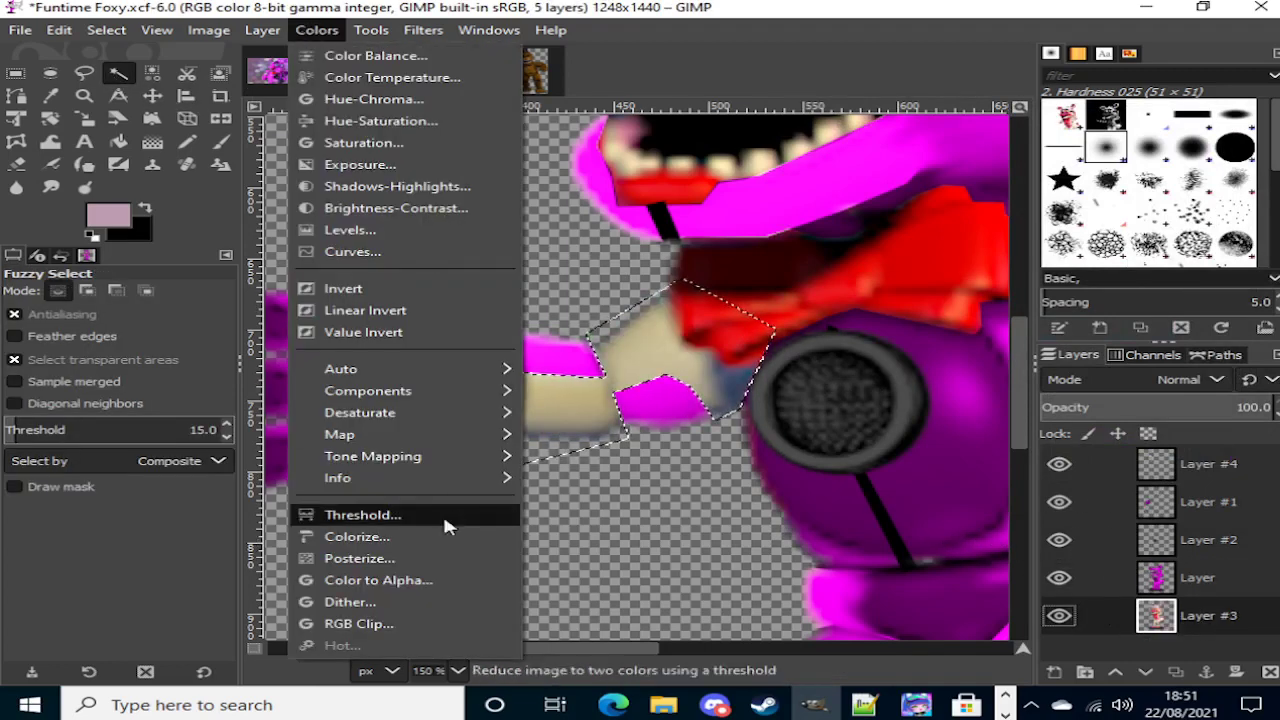
pyautogui.click(402, 534)
pyautogui.click(976, 346)
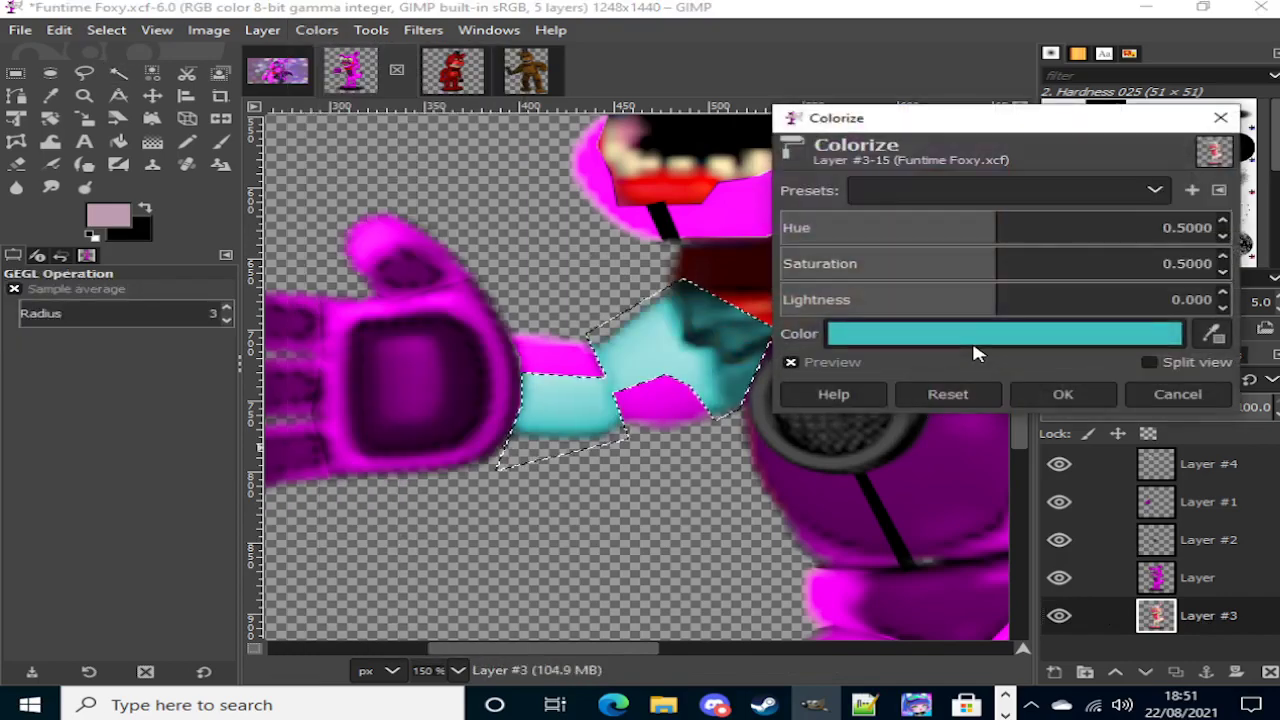
pyautogui.click(1134, 446)
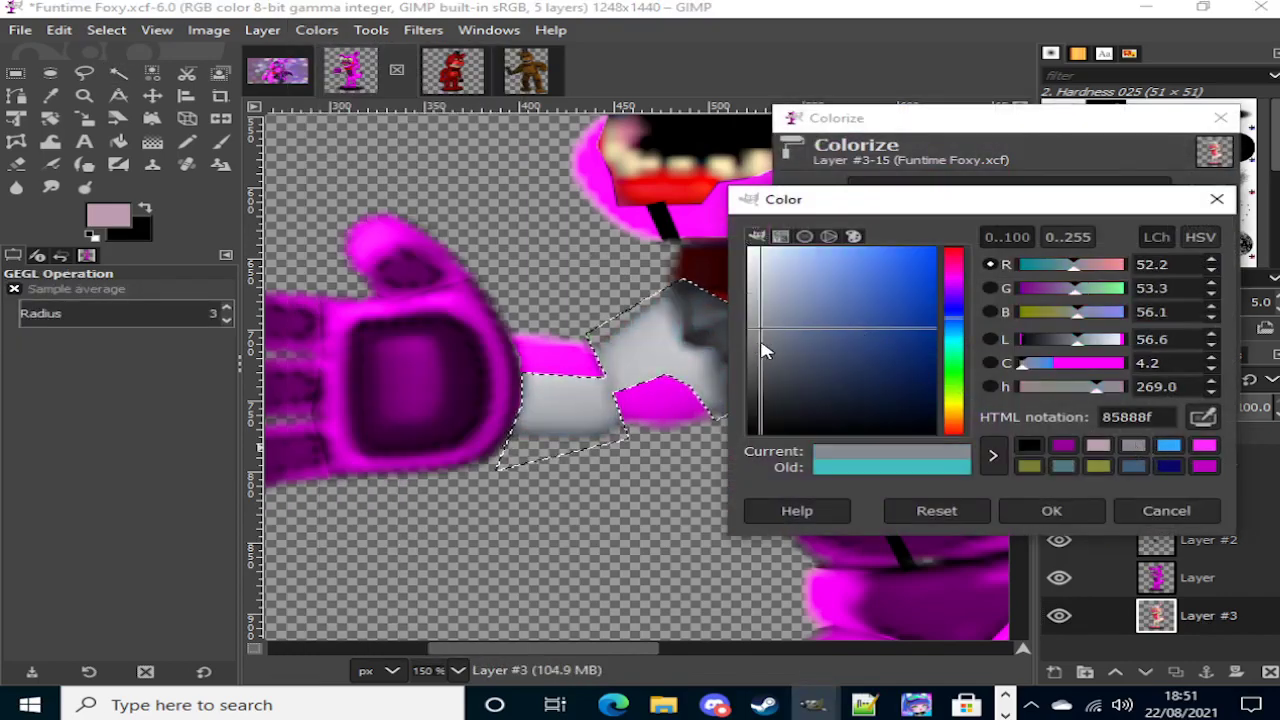
pyautogui.moveTo(764, 348); pyautogui.dragTo(766, 359)
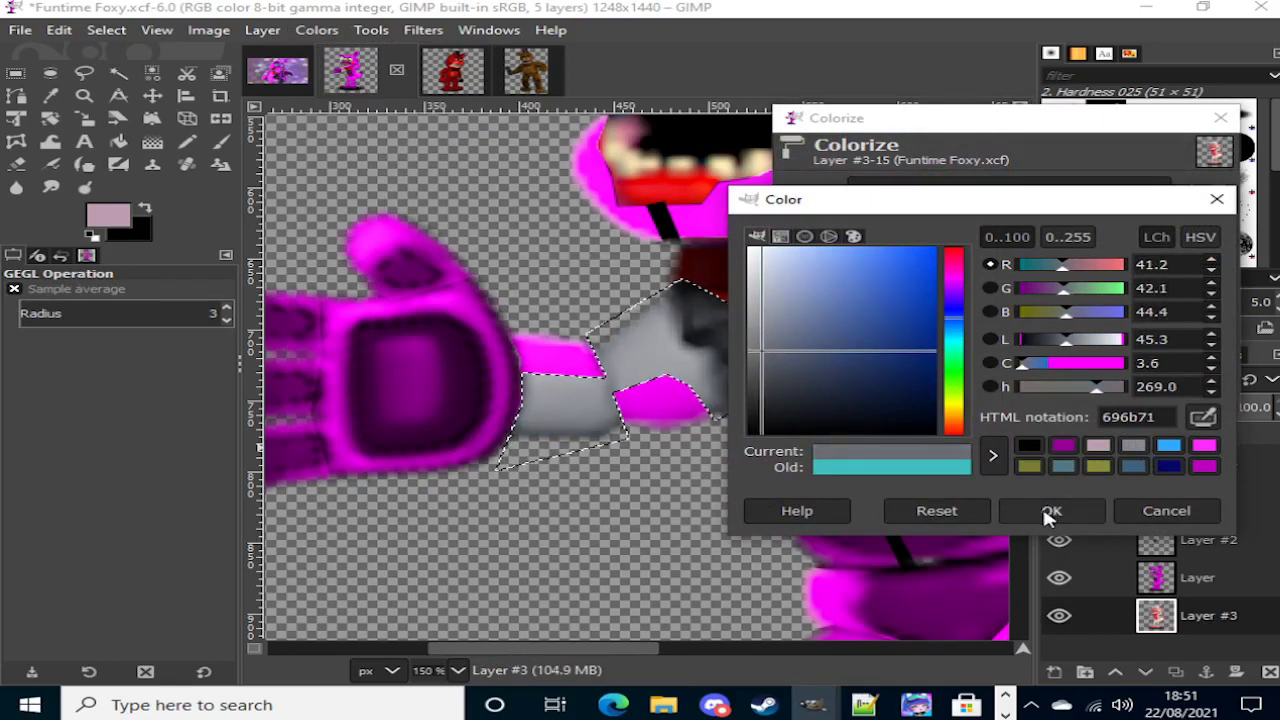
pyautogui.click(1046, 512)
pyautogui.click(1036, 392)
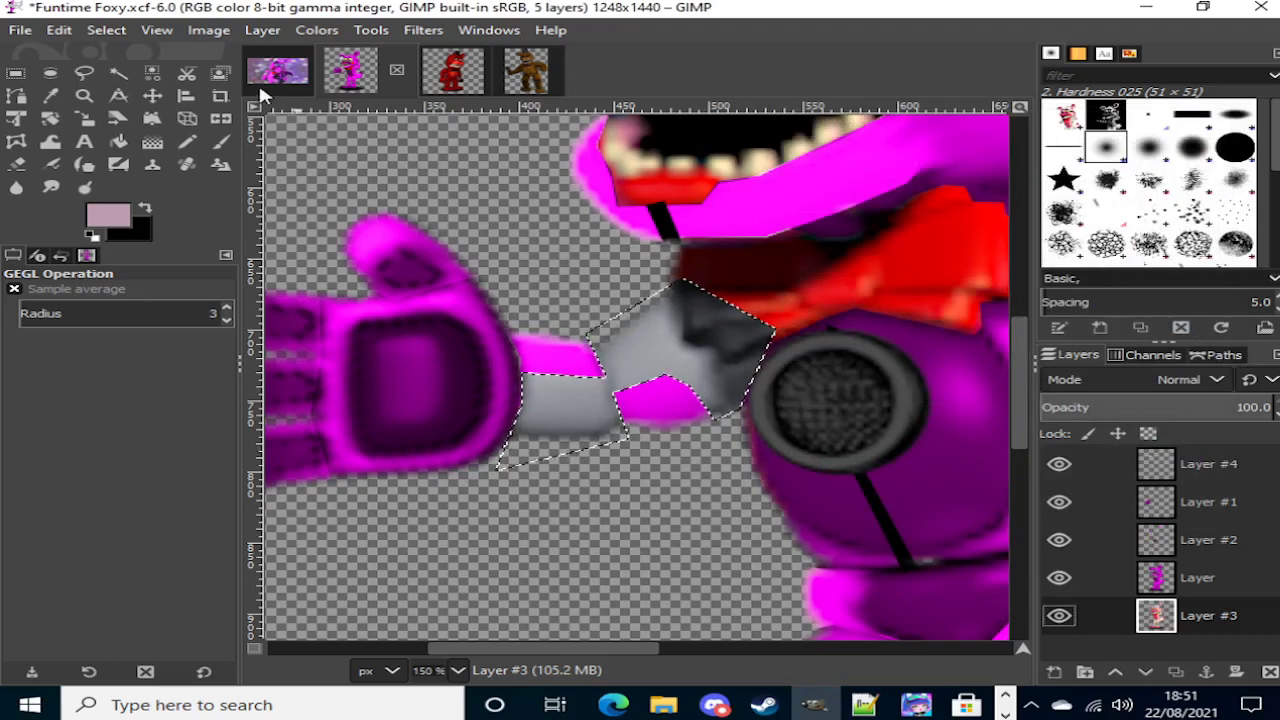
# Step: View the purple fox reference image for its grey arm parts, and return to the Funtime Foxy image
pyautogui.click(270, 80)
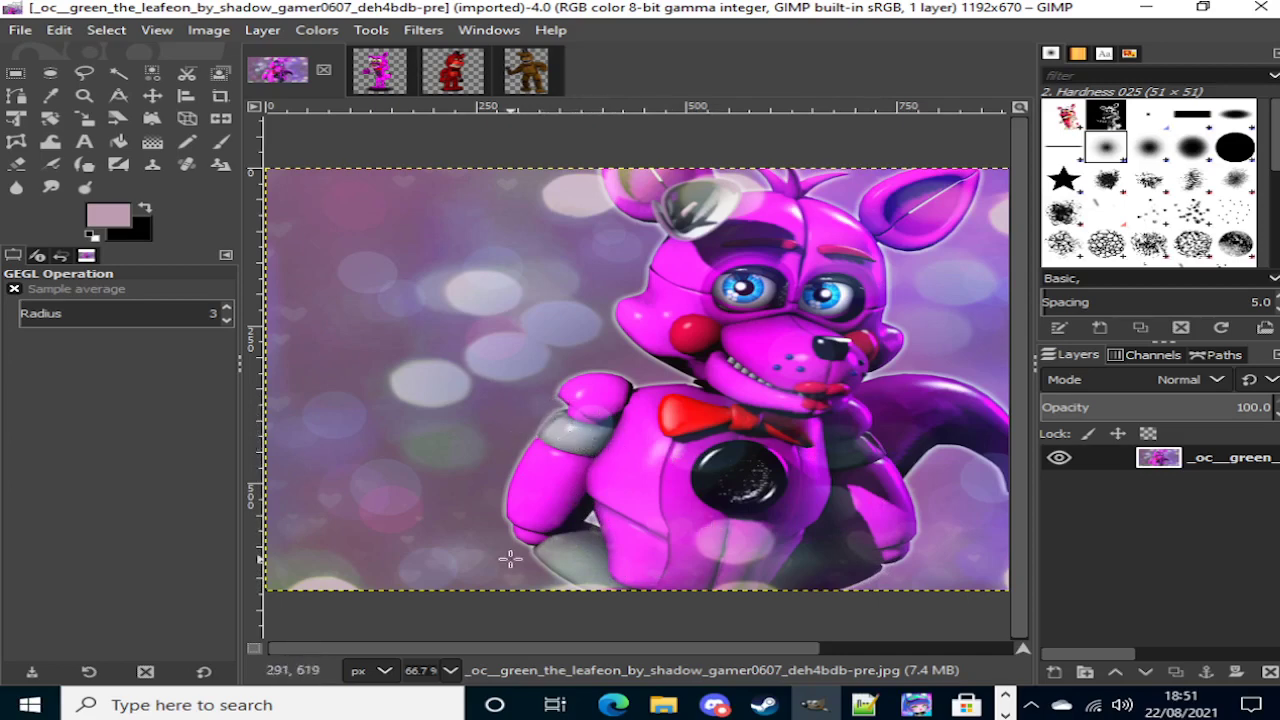
pyautogui.click(378, 75)
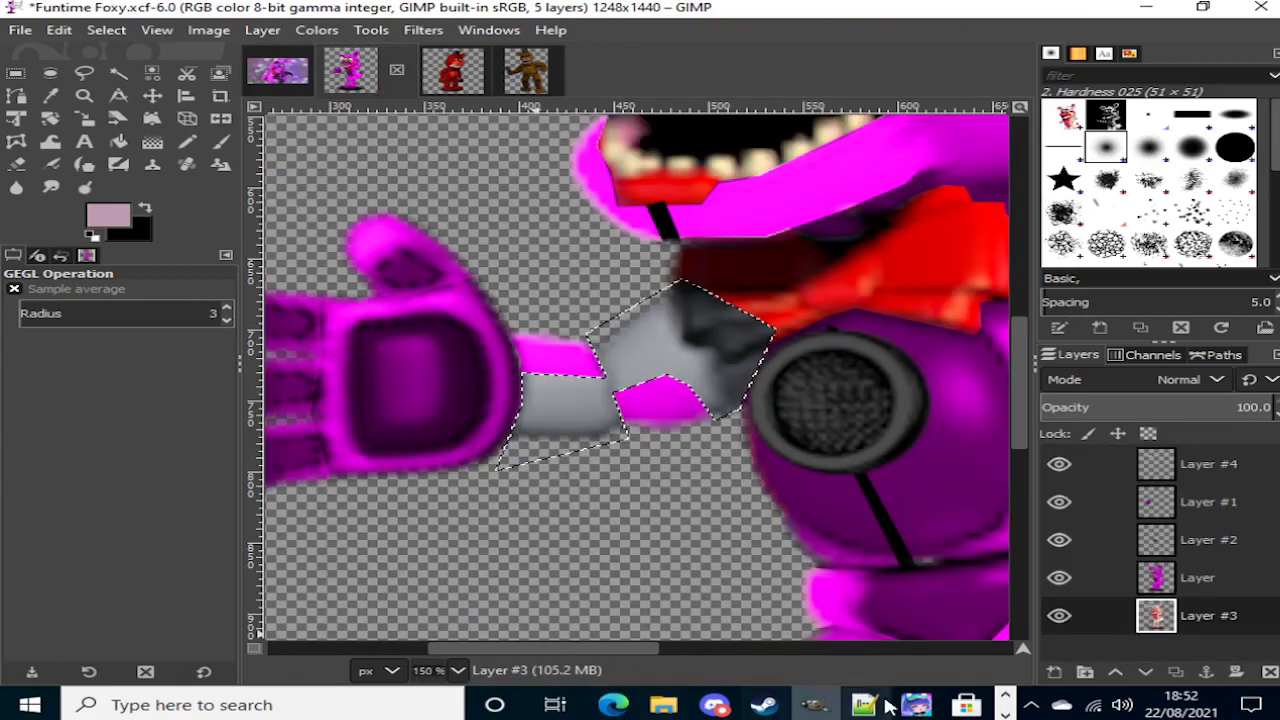
# Step: Switch to Microsoft Edge and open the full reply thread of the FNAF World edit request on the DeviantArt profile
pyautogui.click(613, 705)
pyautogui.click(470, 12)
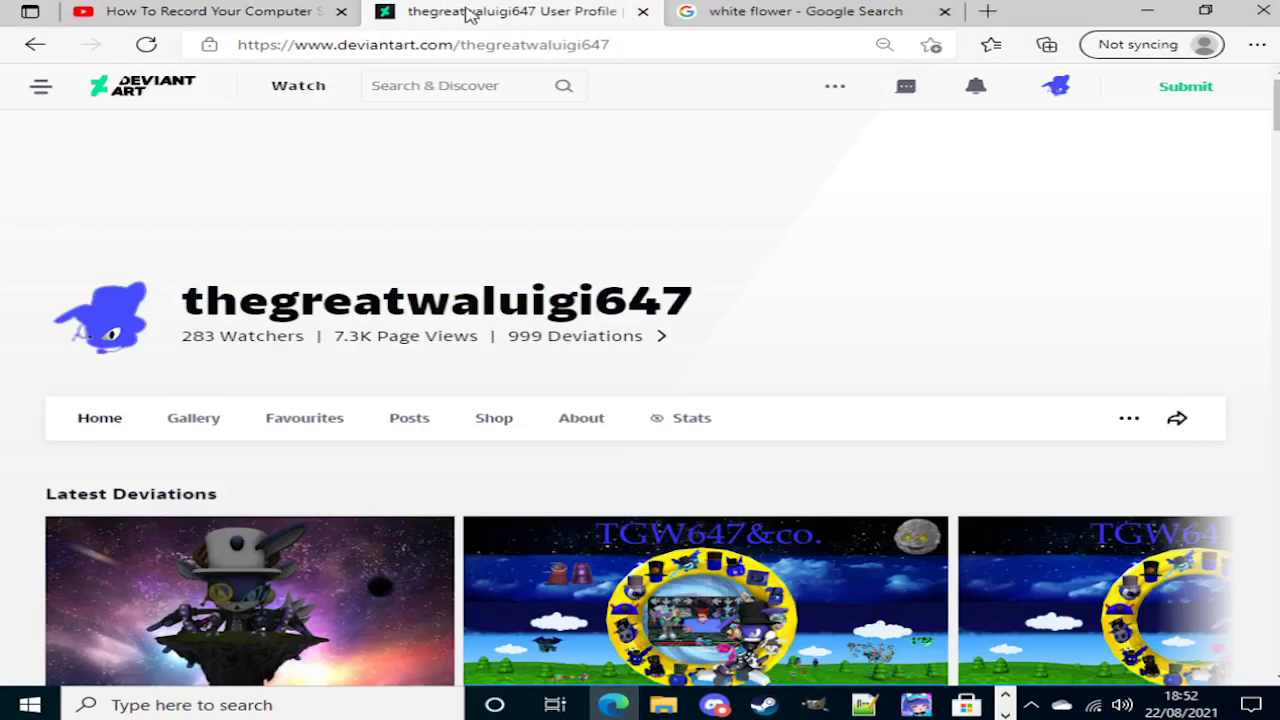
pyautogui.scroll(-10, 1114, 451)
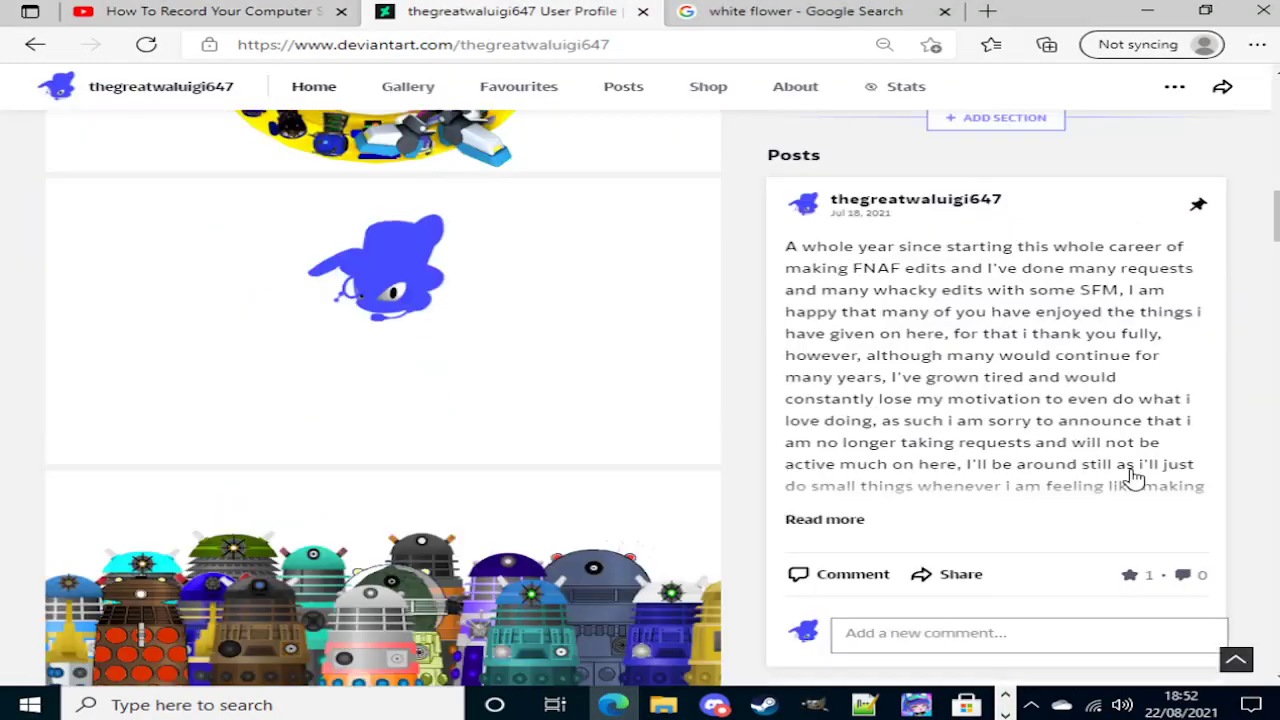
pyautogui.scroll(-15, 1140, 470)
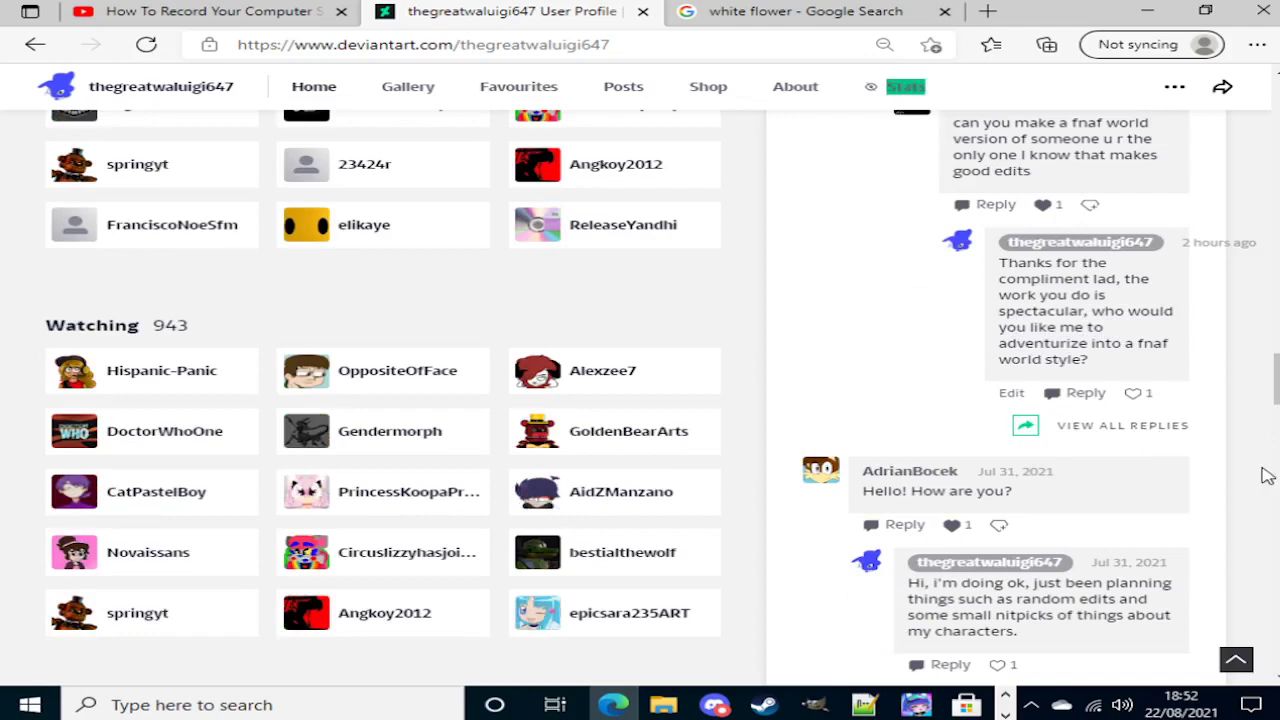
pyautogui.tripleClick(1072, 440)
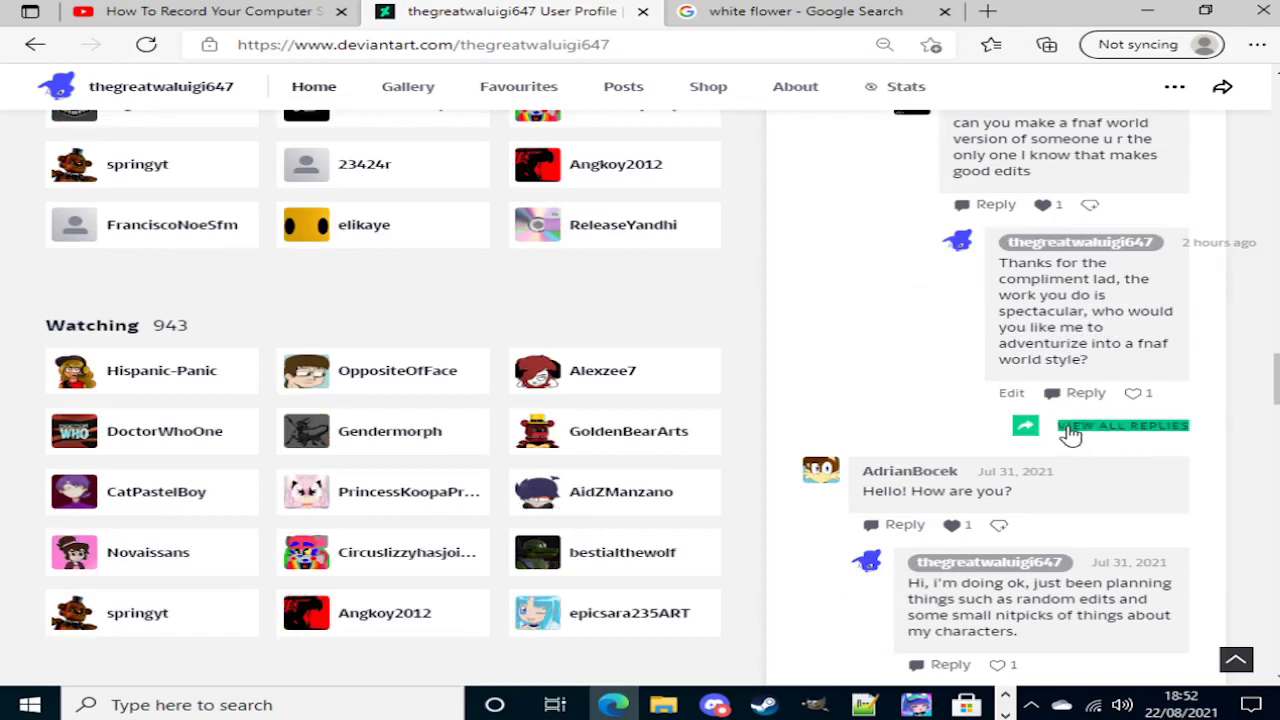
# Step: Open the artwork linked in the request thread in a new tab, close the thread, and switch to that tab
pyautogui.scroll(-2, 735, 378)
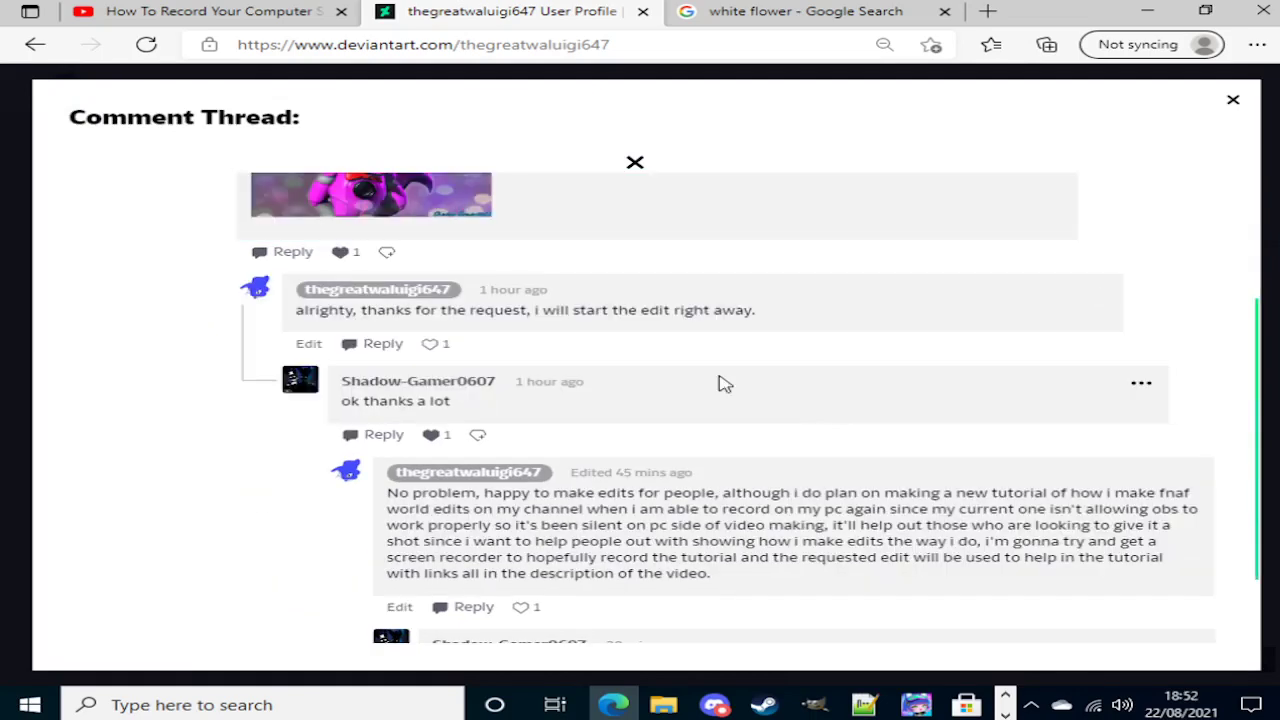
pyautogui.rightClick(424, 223)
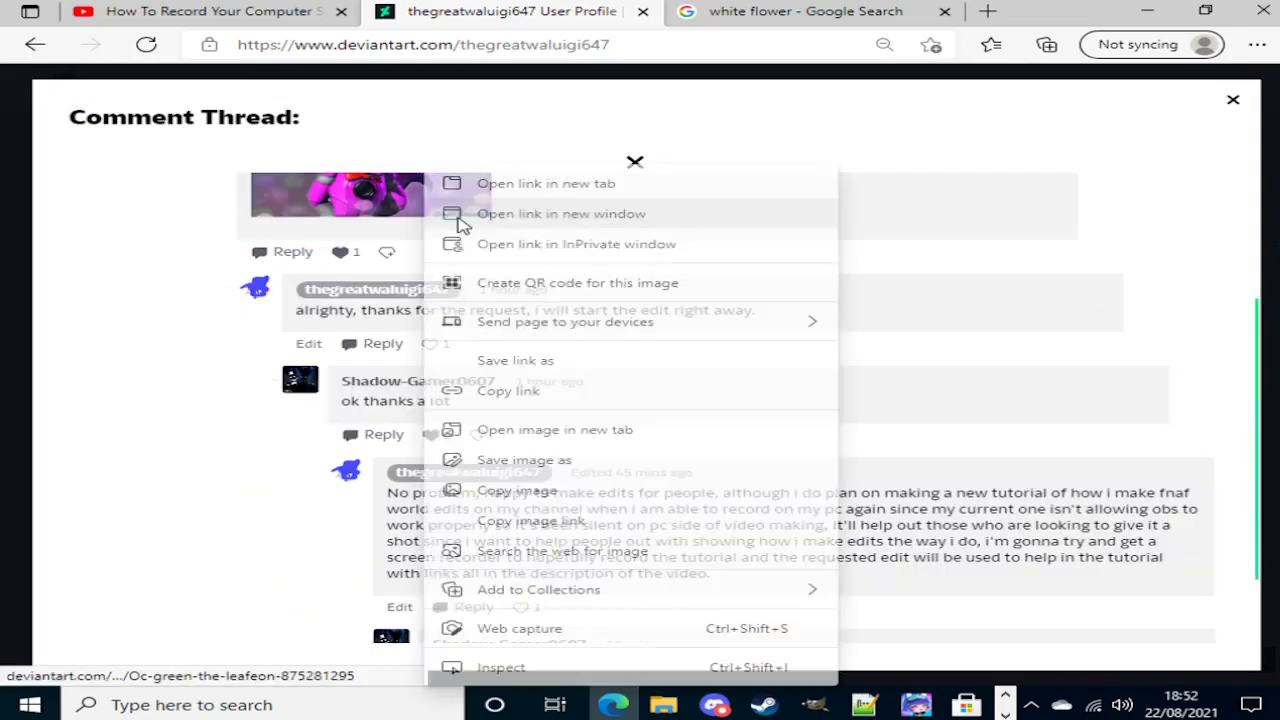
pyautogui.click(549, 201)
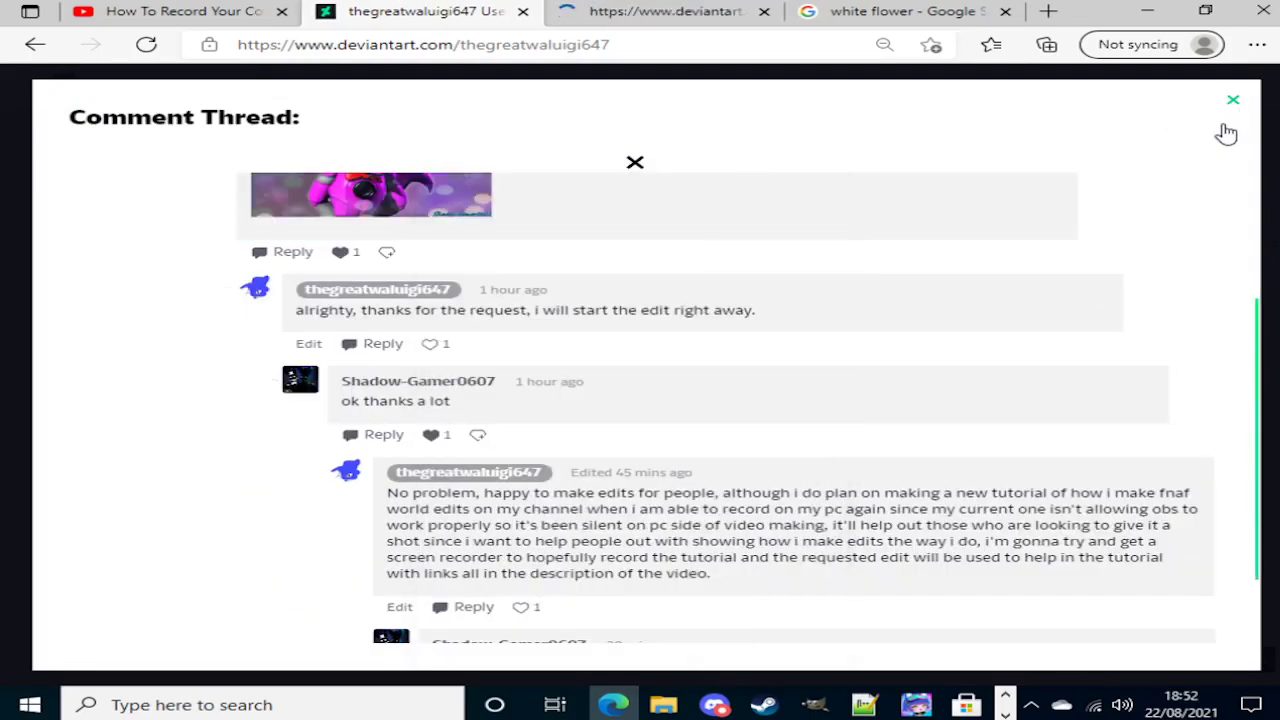
pyautogui.click(1226, 130)
pyautogui.scroll(10, 1055, 310)
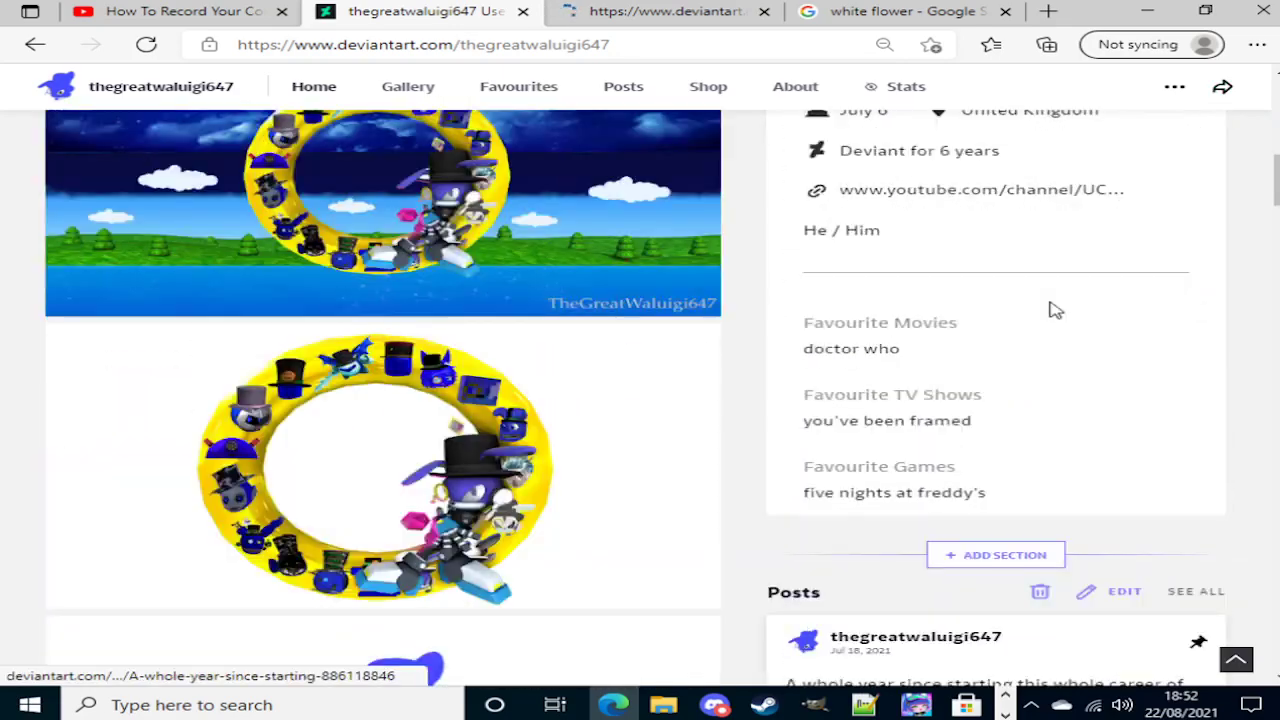
pyautogui.hotkey('ctrl', 'Tab')
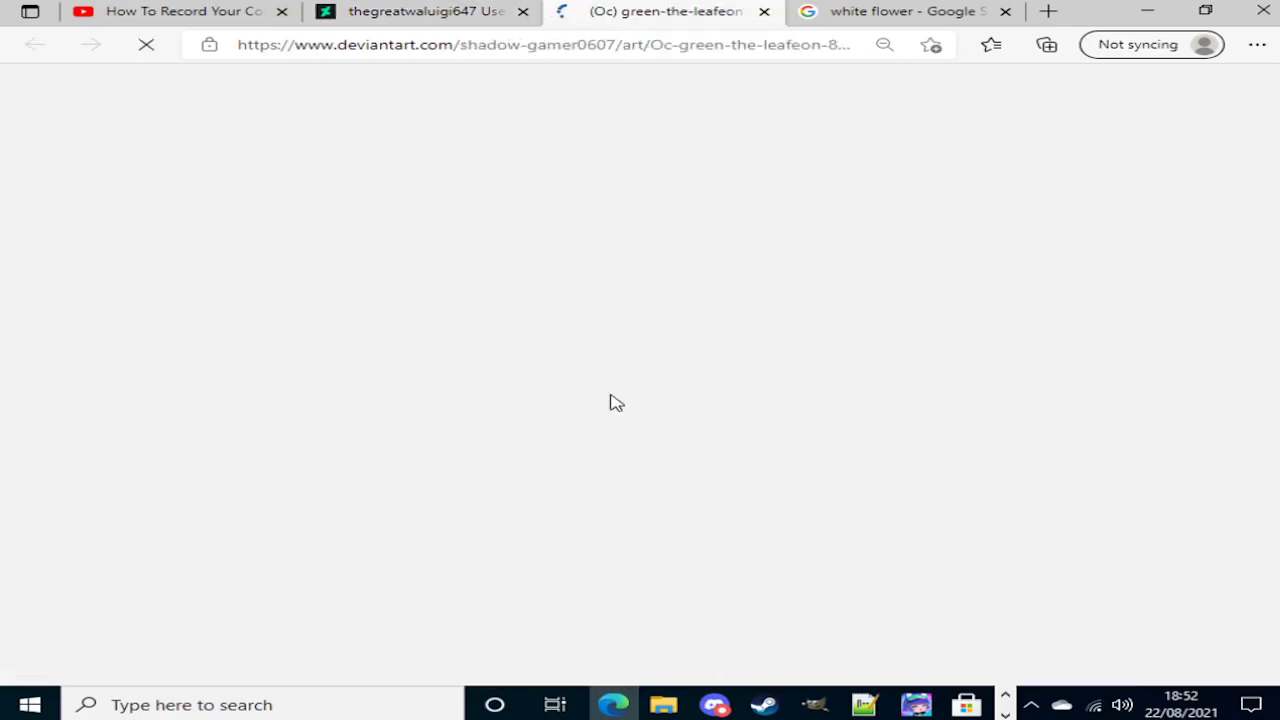
# Step: Go from the linked artwork page to the related DeviantArt profile and look through its gallery
pyautogui.scroll(-2, 390, 610)
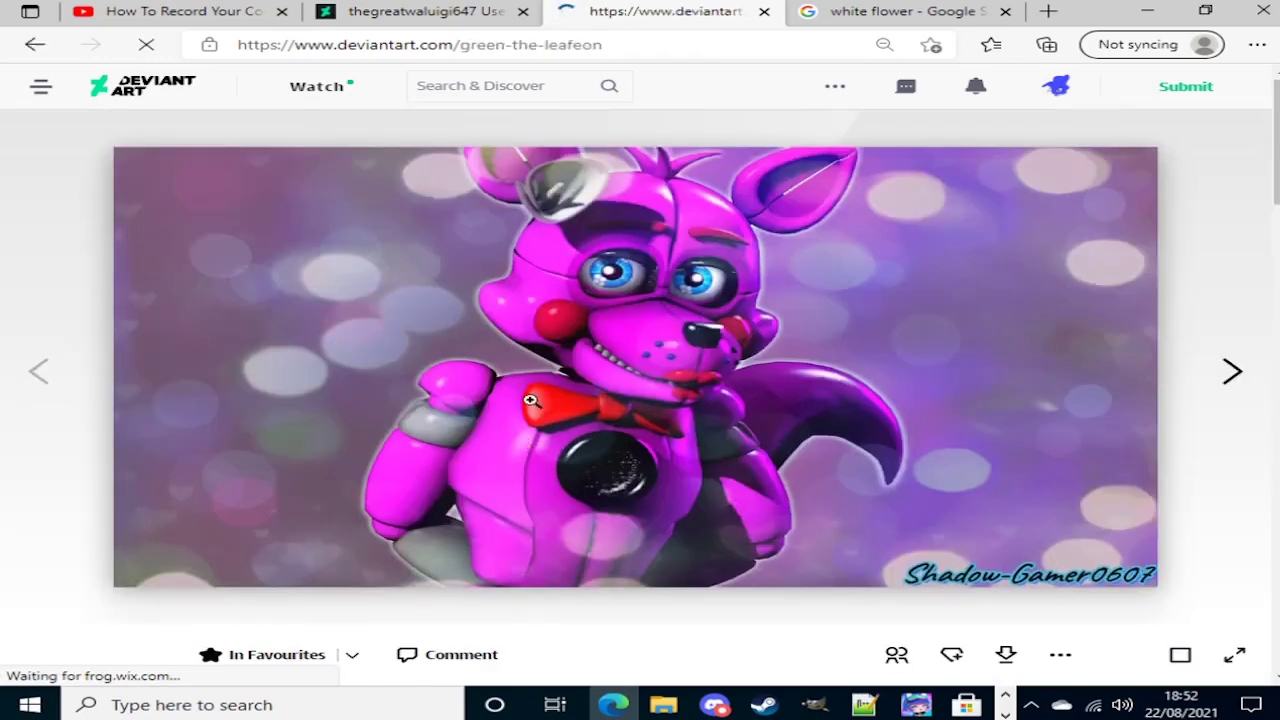
pyautogui.scroll(-3, 540, 388)
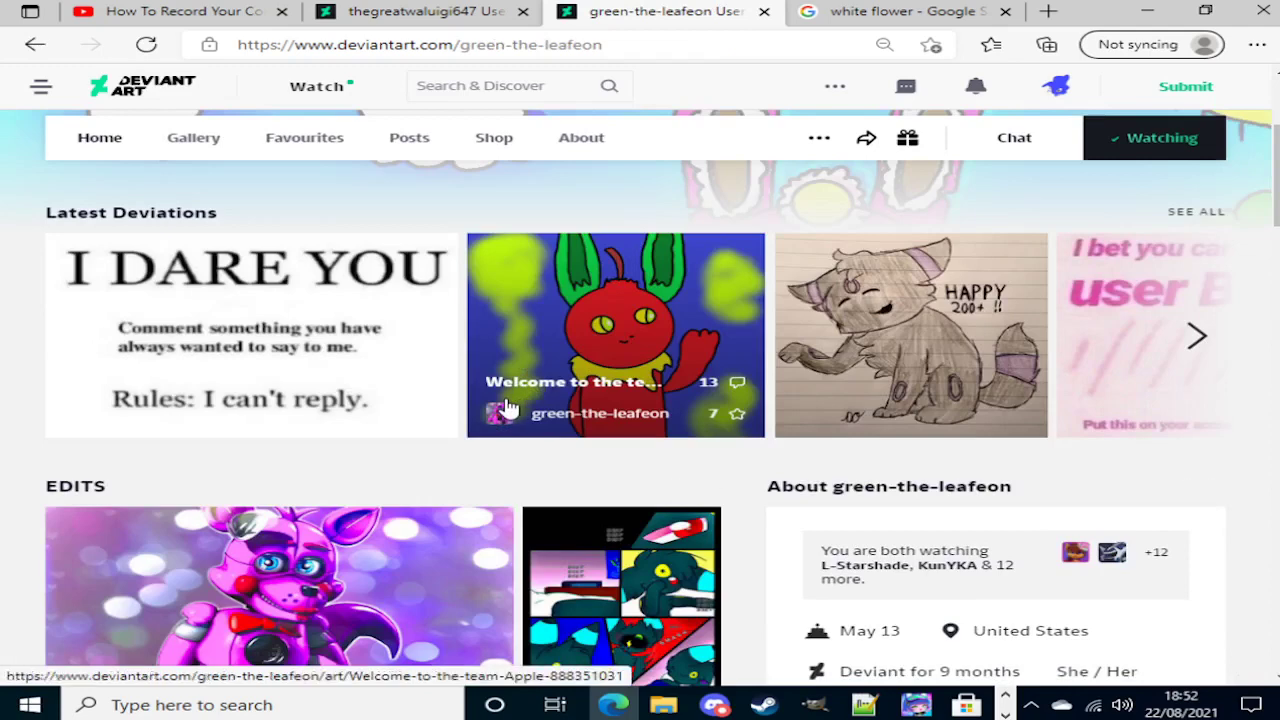
pyautogui.scroll(2, 530, 395)
pyautogui.click(204, 330)
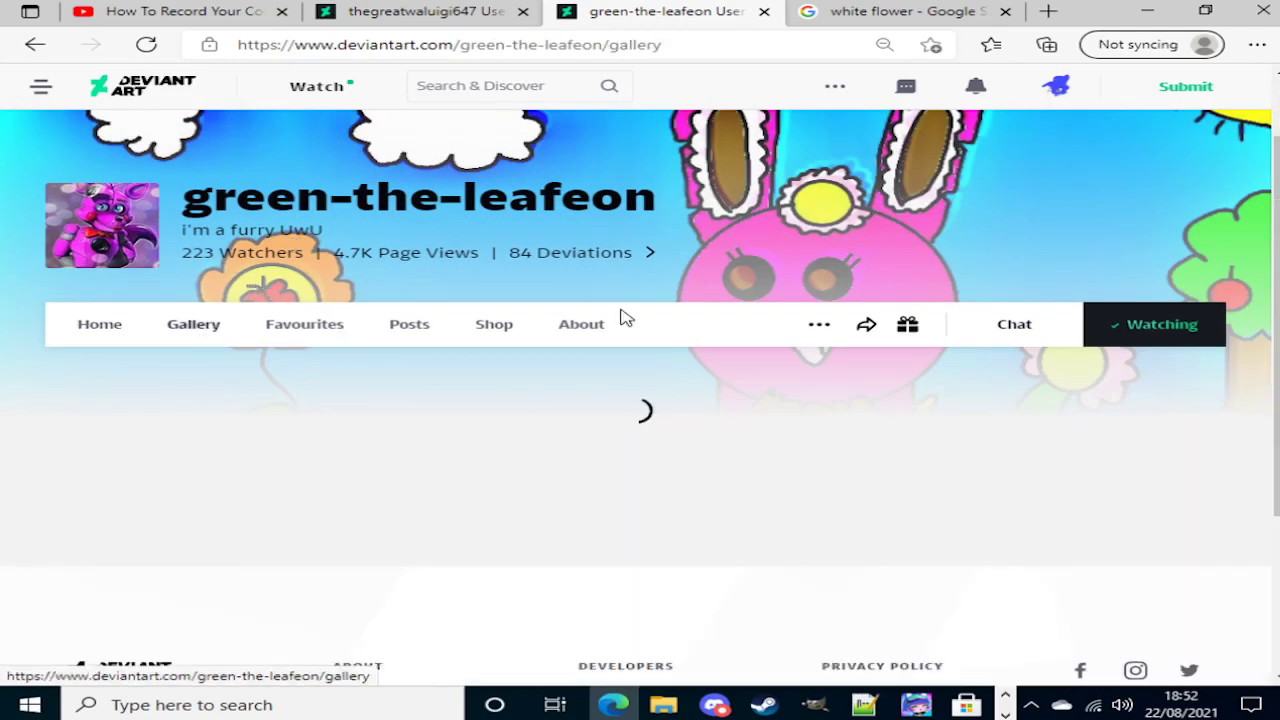
pyautogui.scroll(-5, 910, 470)
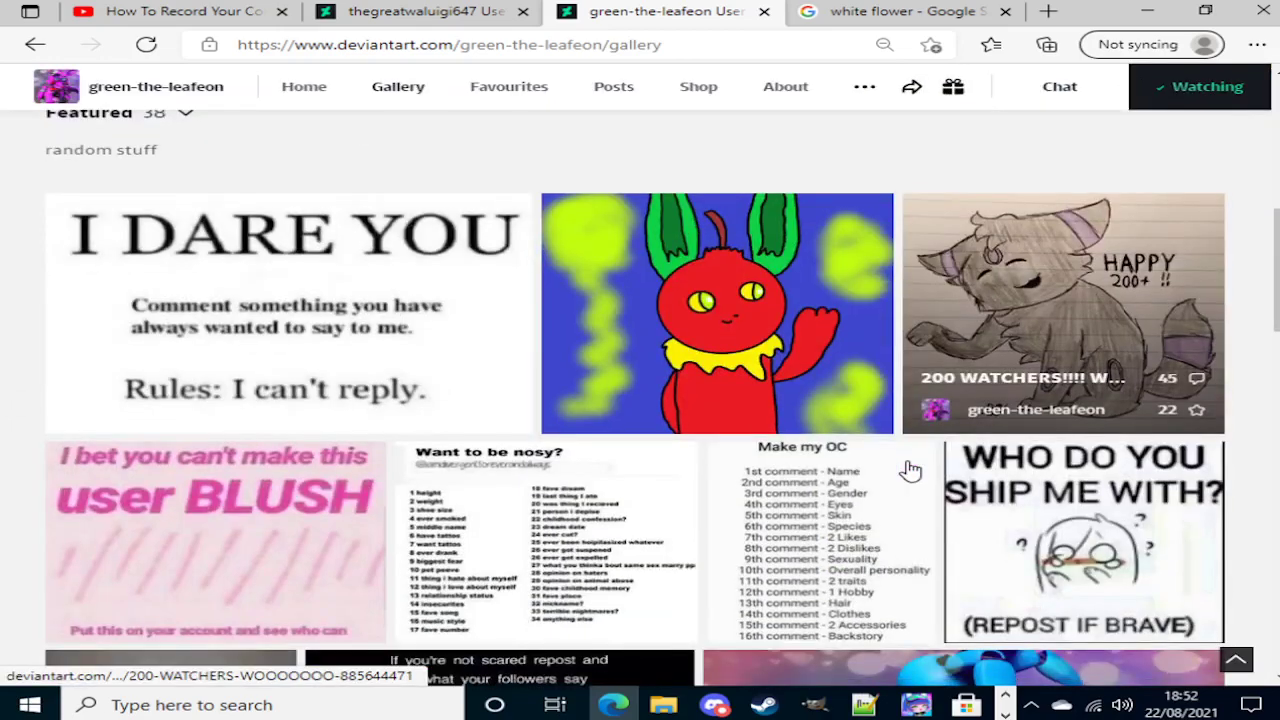
pyautogui.scroll(-10, 910, 470)
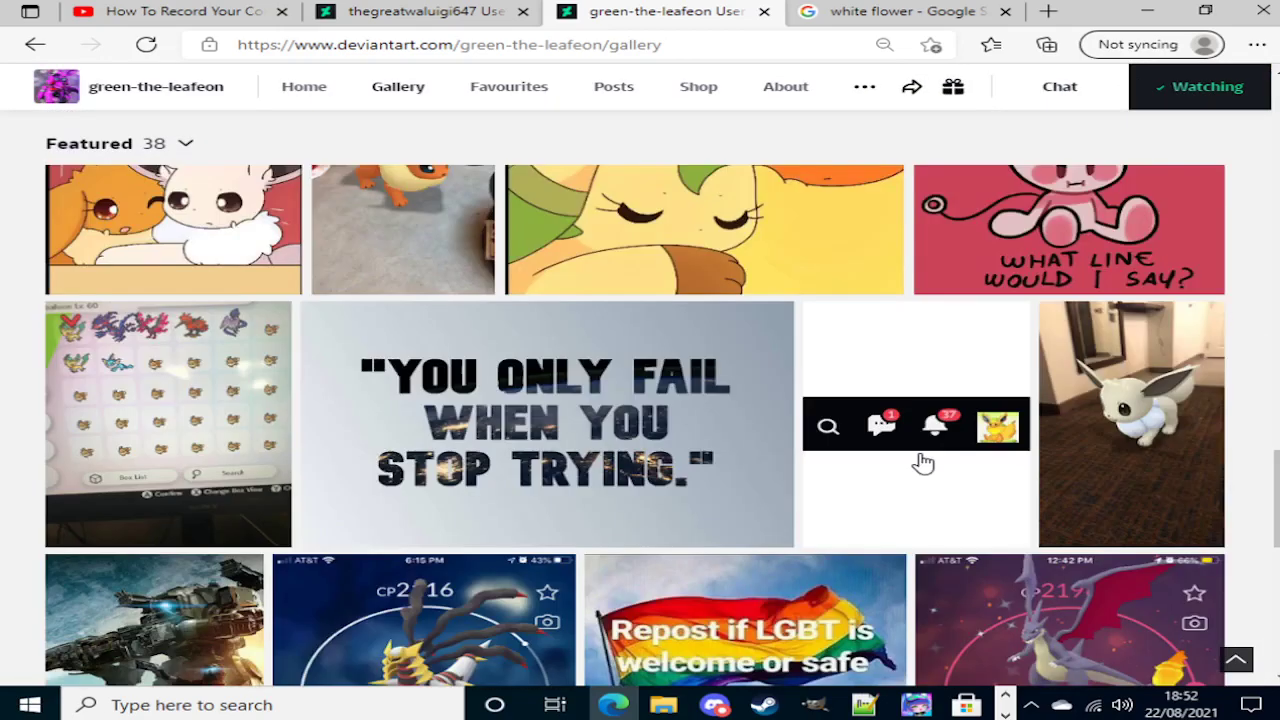
pyautogui.scroll(5, 922, 462)
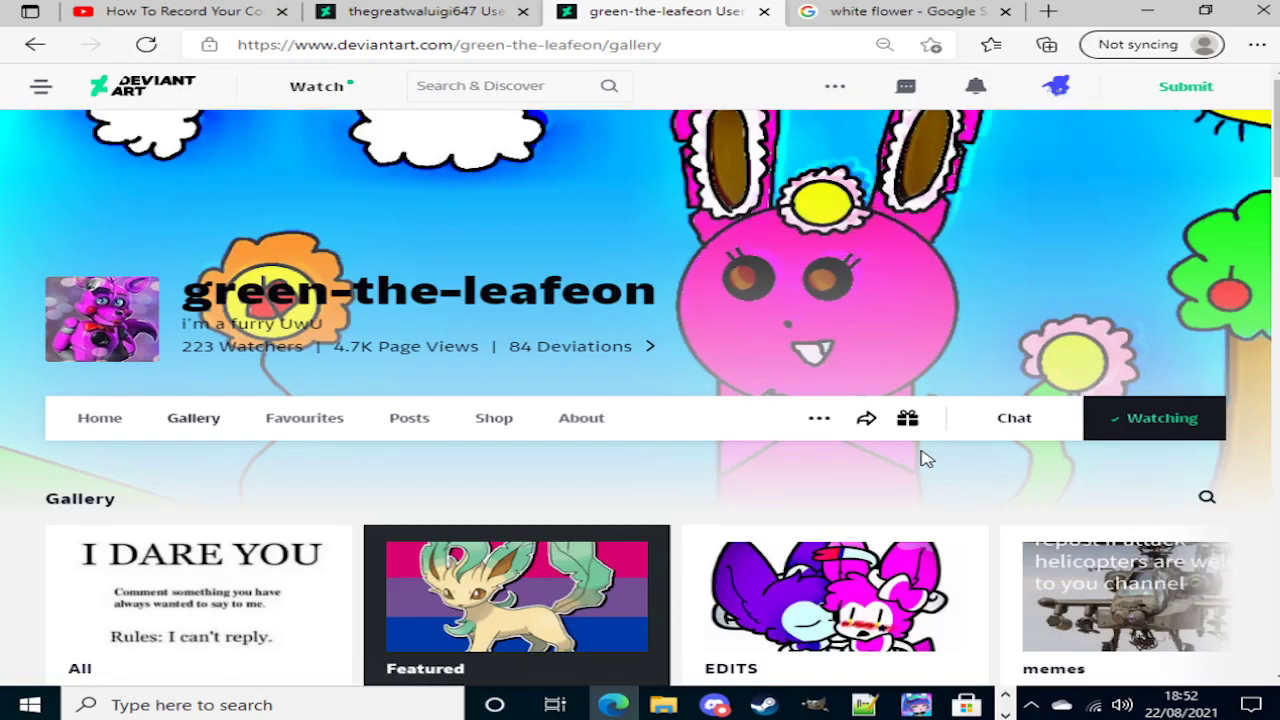
pyautogui.scroll(-5, 925, 458)
pyautogui.scroll(5, 930, 468)
# Step: Close the gallery tab, return to the thegreatwaluigi647 DeviantArt profile tab, and switch to GIMP
pyautogui.click(764, 12)
pyautogui.click(210, 8)
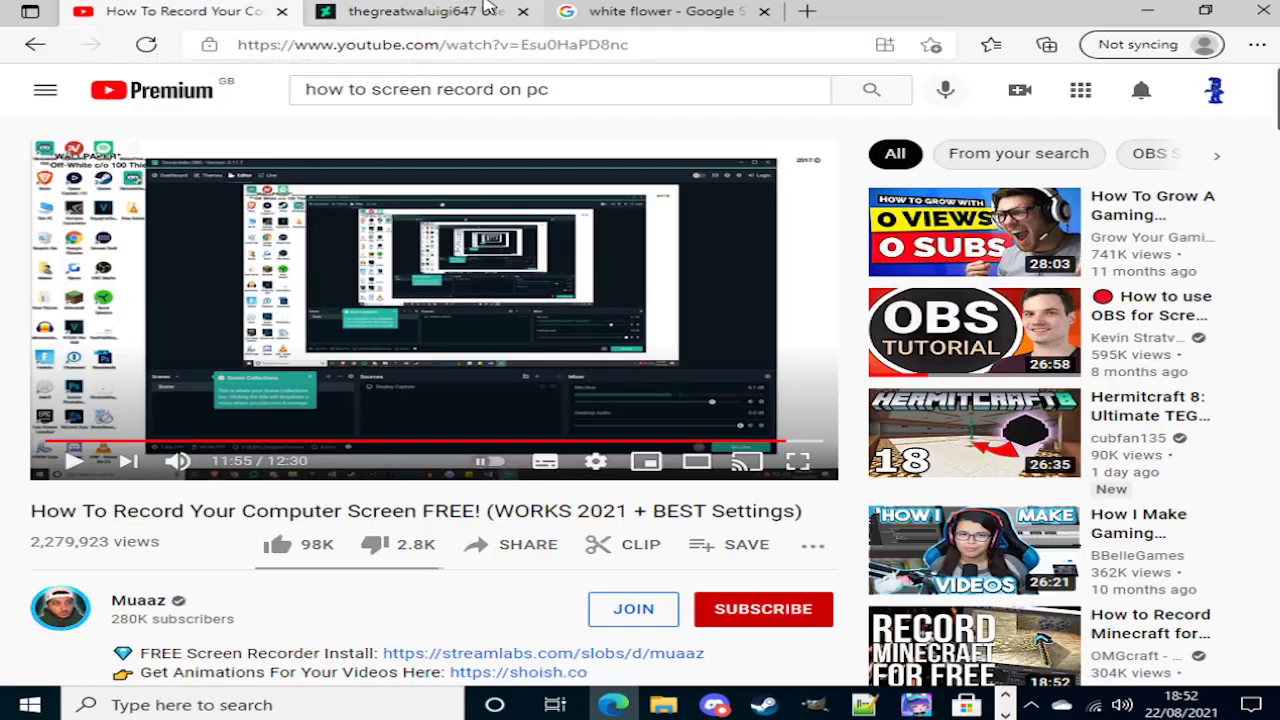
pyautogui.click(450, 11)
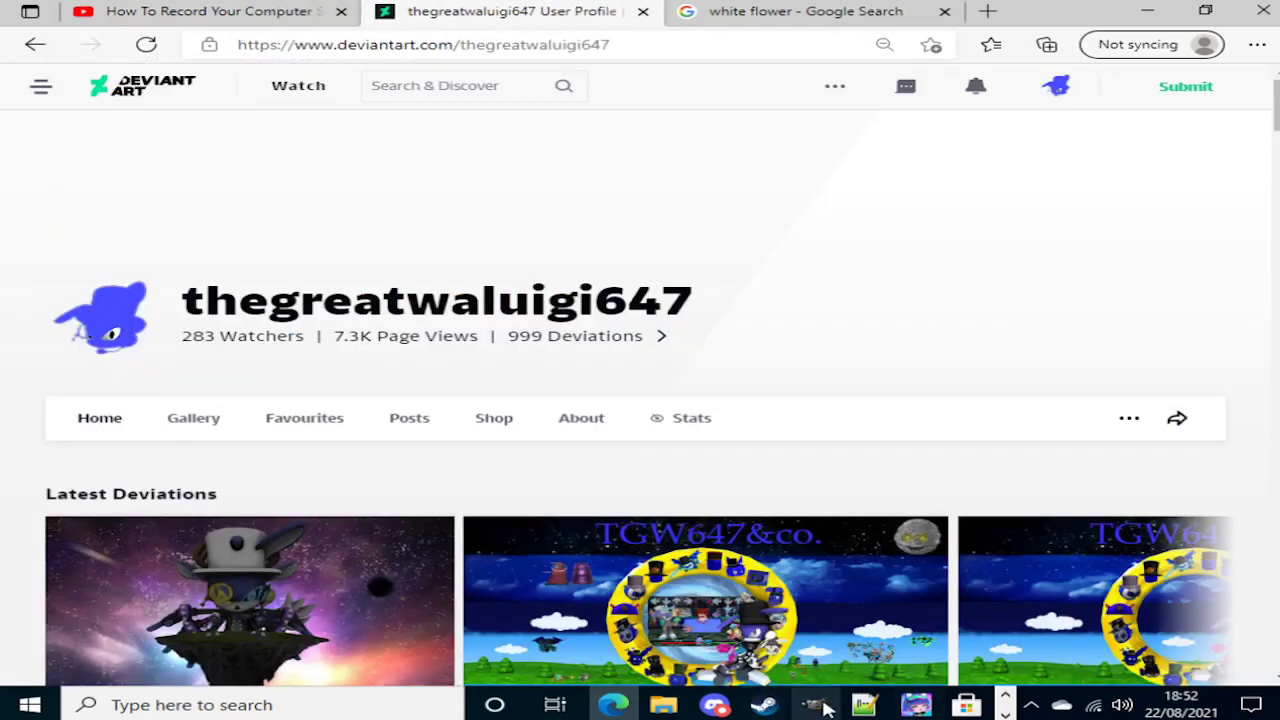
pyautogui.click(815, 705)
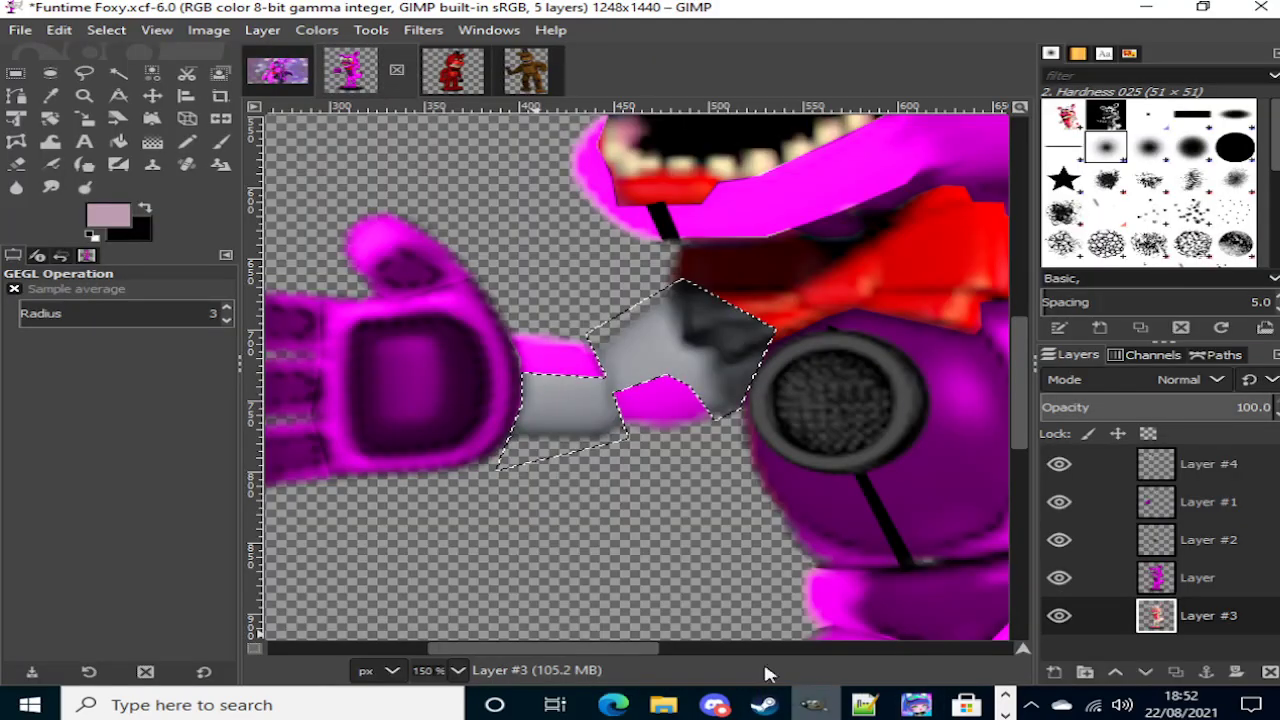
# Step: Clear the current selection around the extended arm
pyautogui.click(118, 73)
pyautogui.scroll(-5, 531, 191)
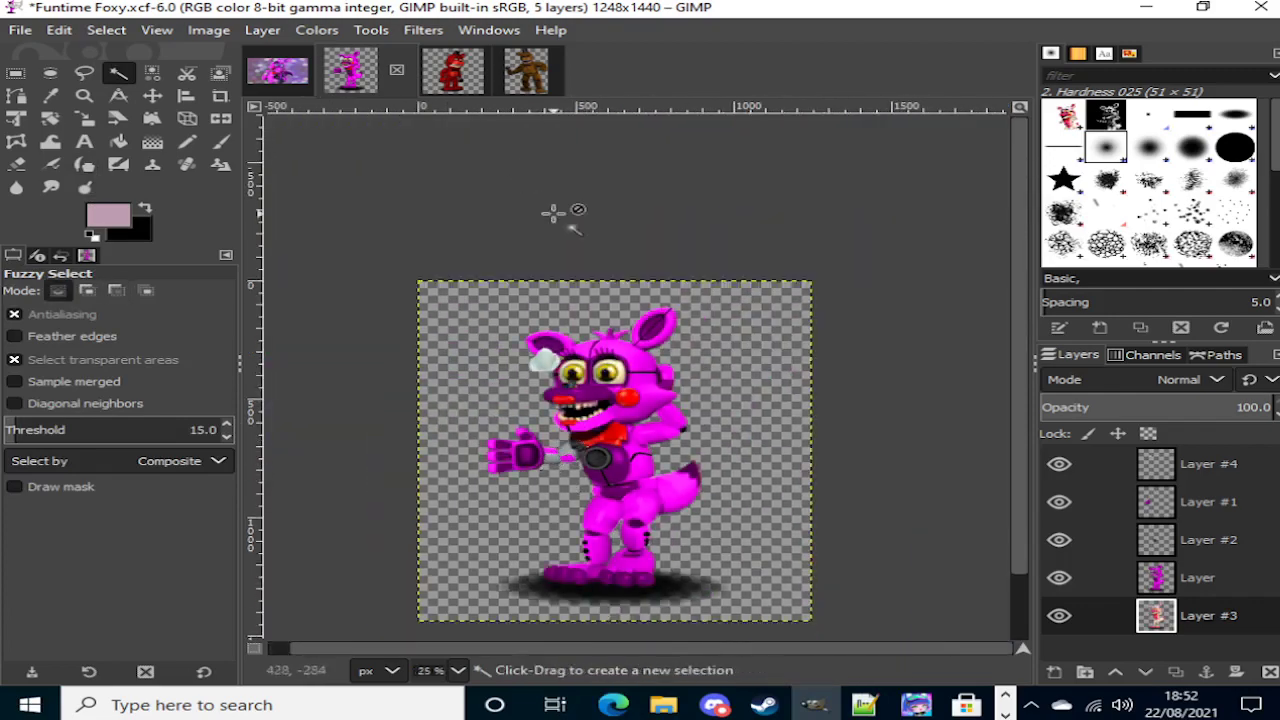
pyautogui.scroll(3, 728, 595)
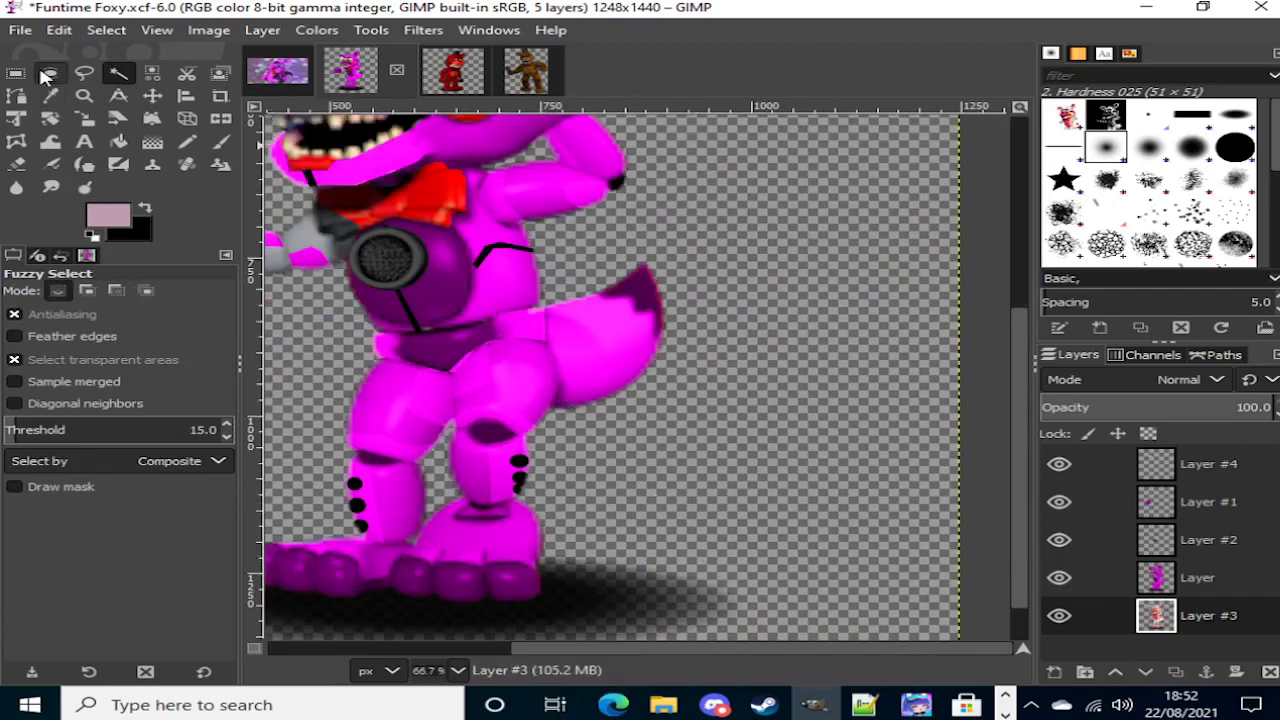
# Step: Try to outline the shoulder end of the raised arm with Free Select, from its upper edge around to the underside
pyautogui.click(84, 75)
pyautogui.scroll(1, 497, 171)
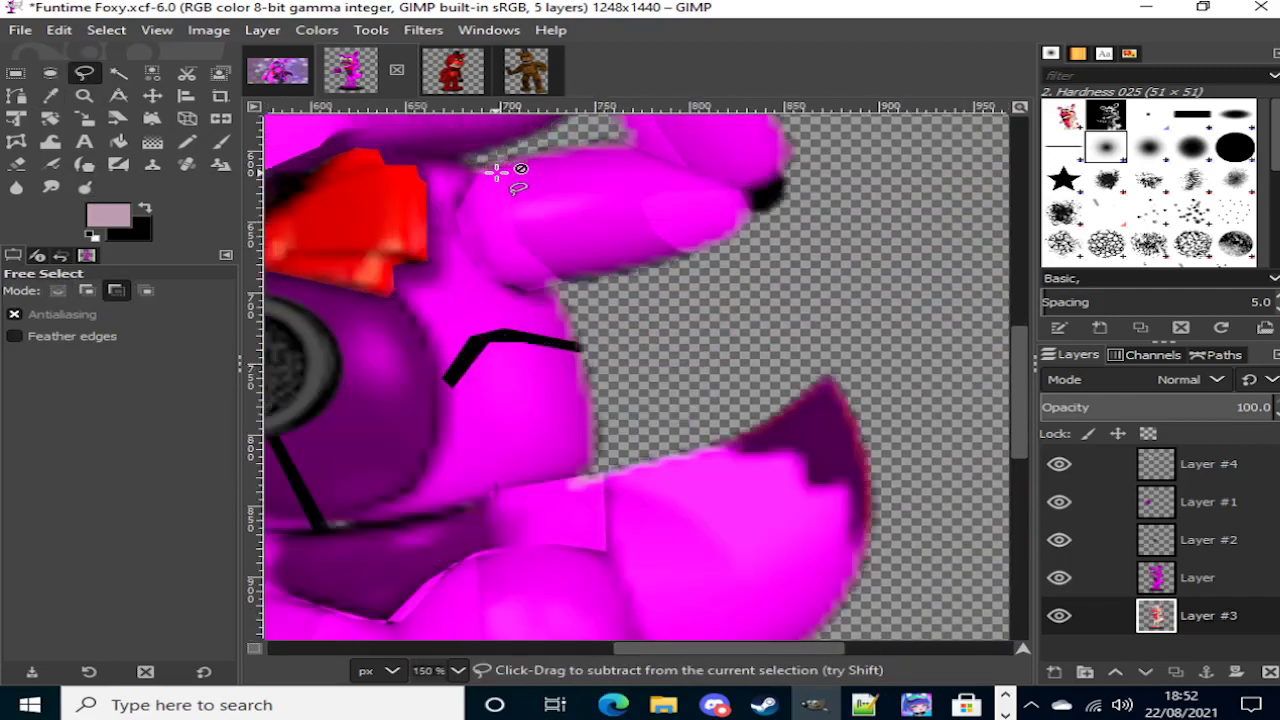
pyautogui.scroll(1, 611, 334)
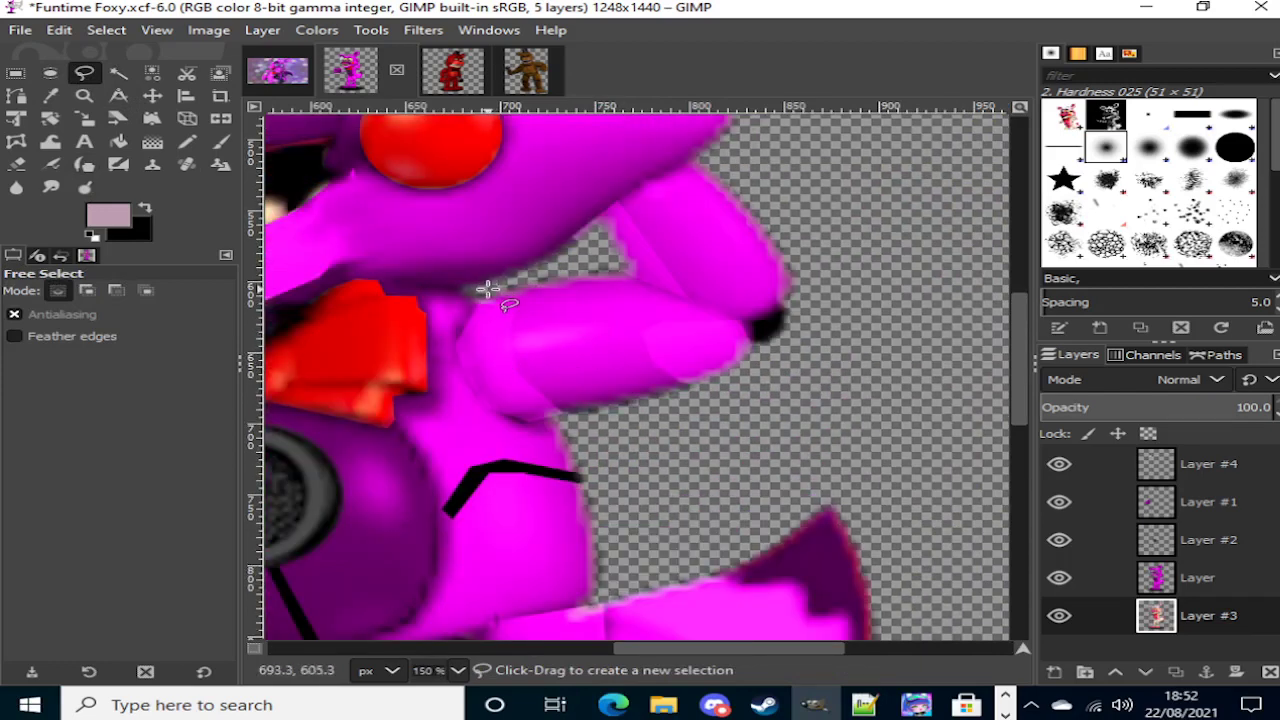
pyautogui.click(118, 73)
pyautogui.click(84, 73)
pyautogui.press('ctrl')
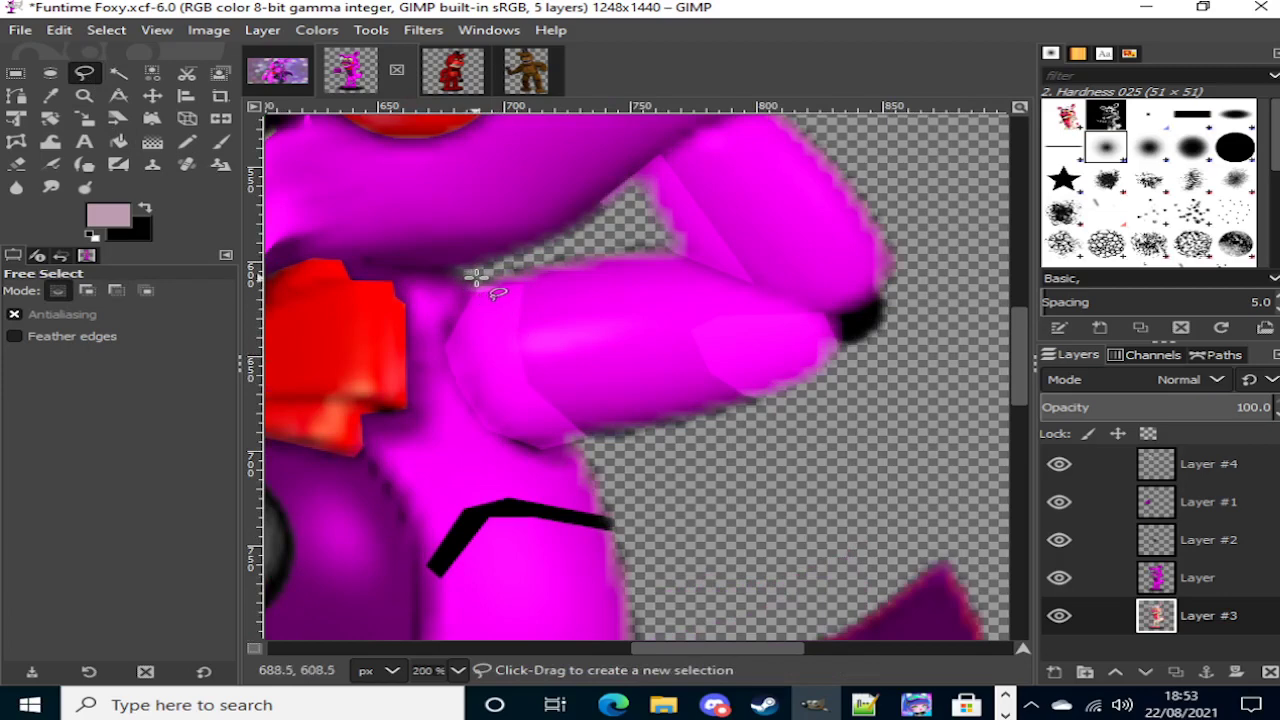
pyautogui.click(478, 276)
pyautogui.click(441, 338)
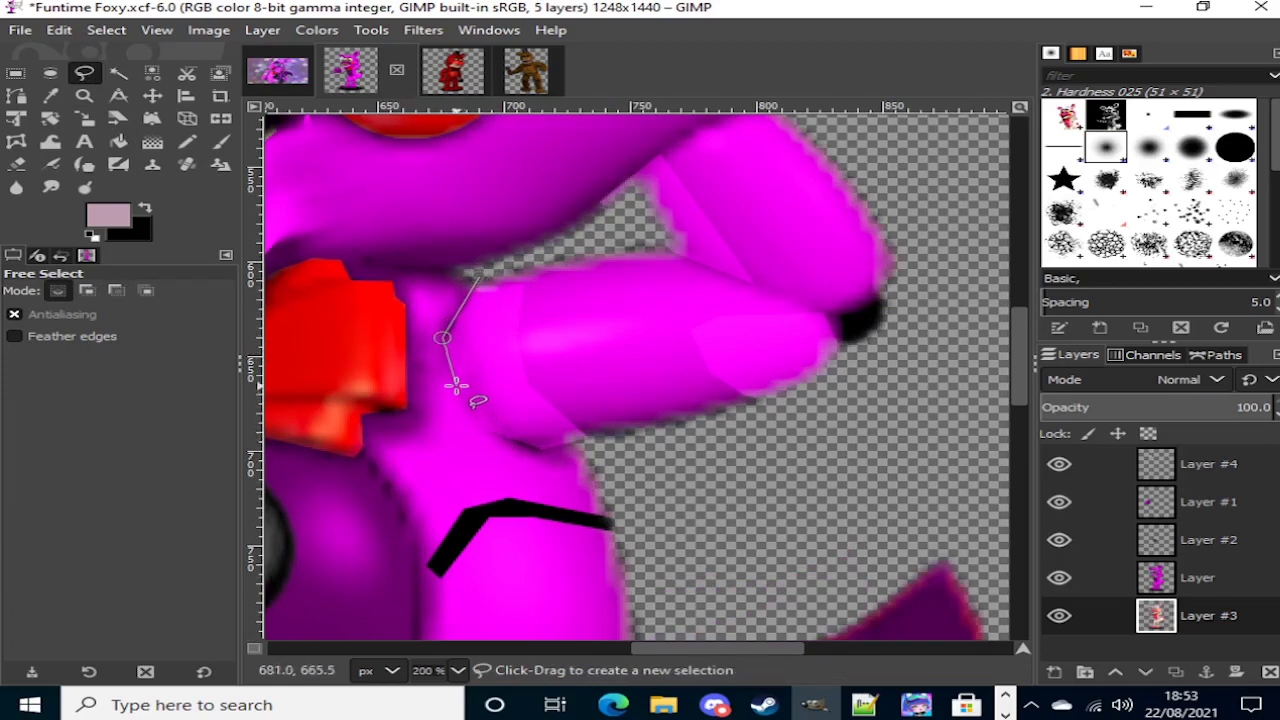
pyautogui.click(456, 385)
pyautogui.click(485, 436)
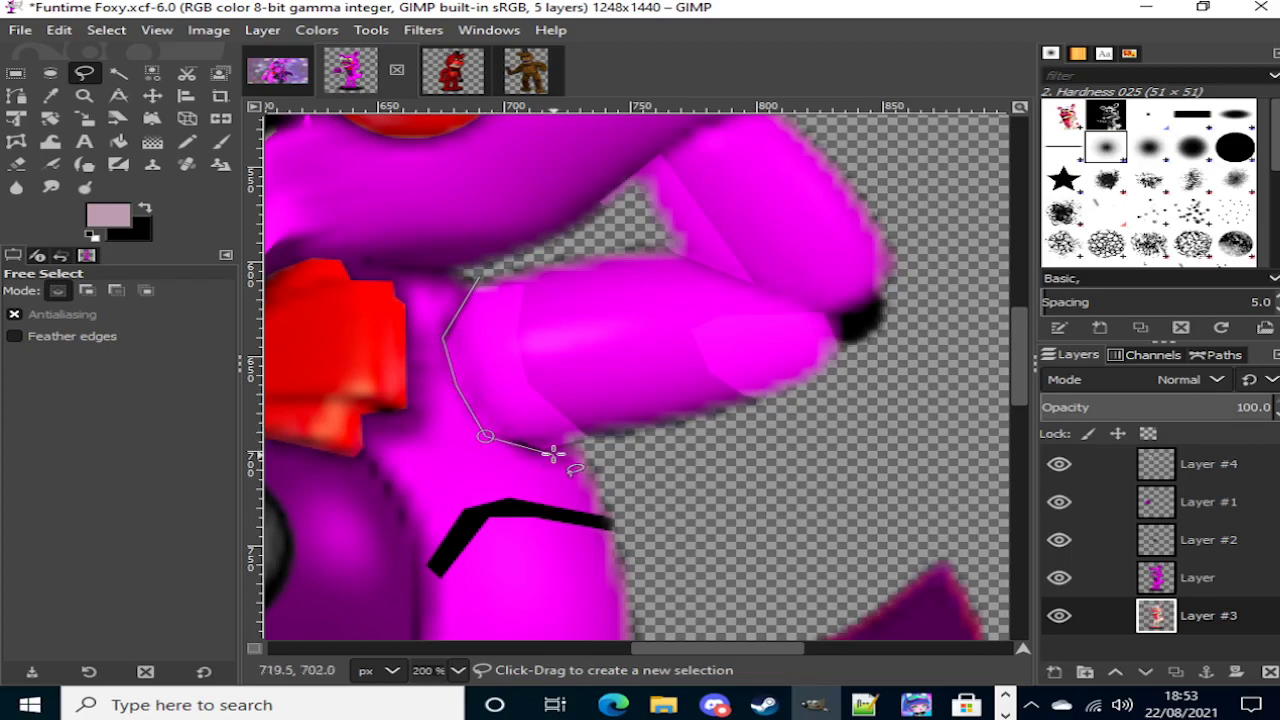
pyautogui.click(539, 451)
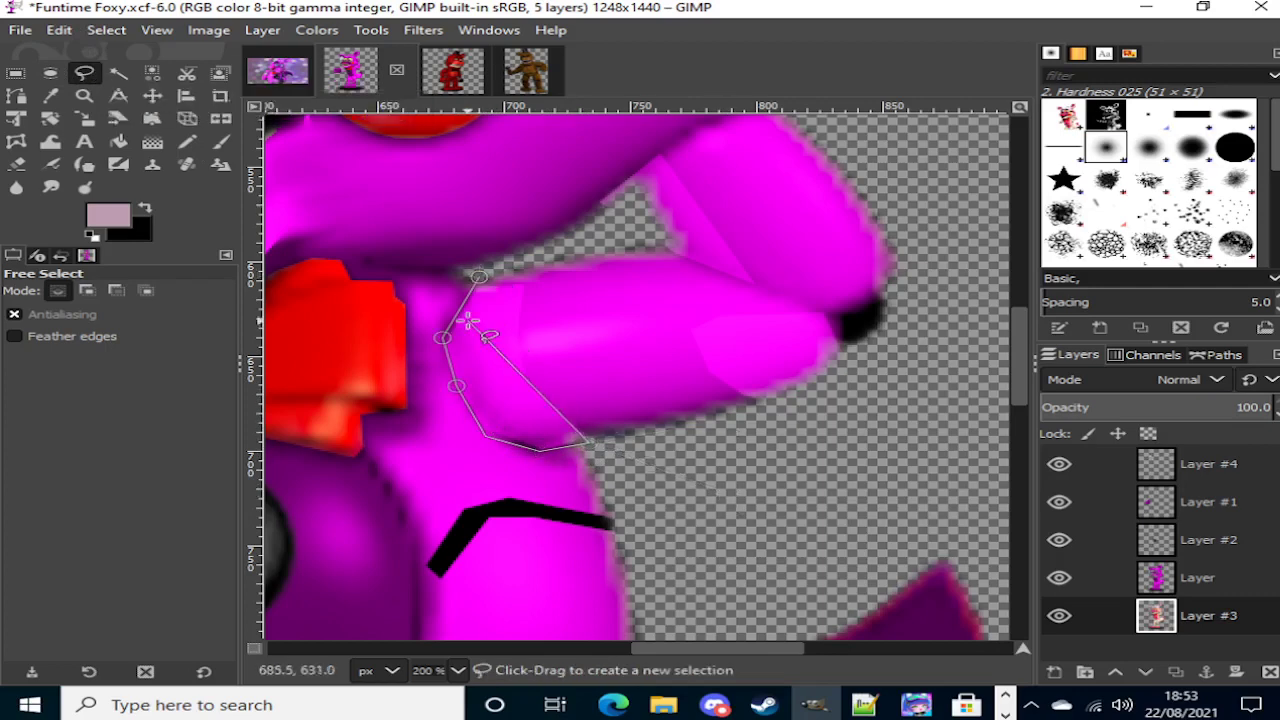
pyautogui.click(441, 280)
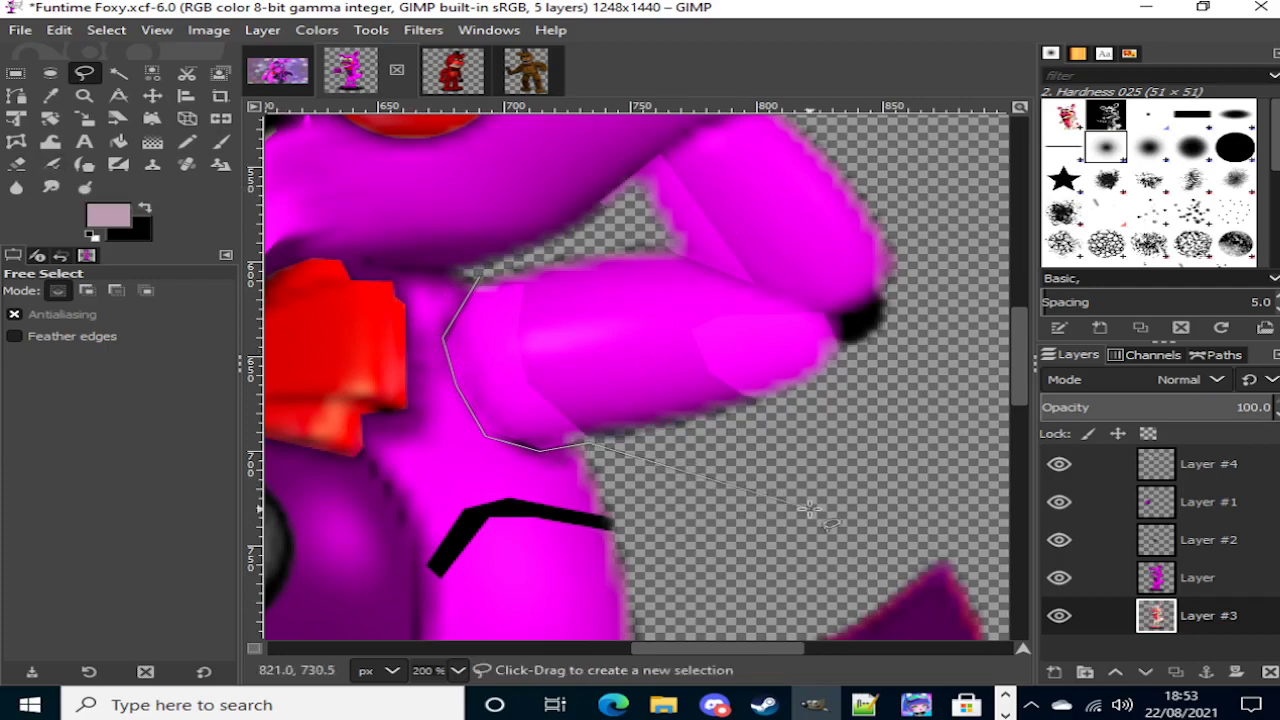
# Step: Hide the purple layer to compare the raised and extended arms on Layer #3, and show it again
pyautogui.click(1059, 578)
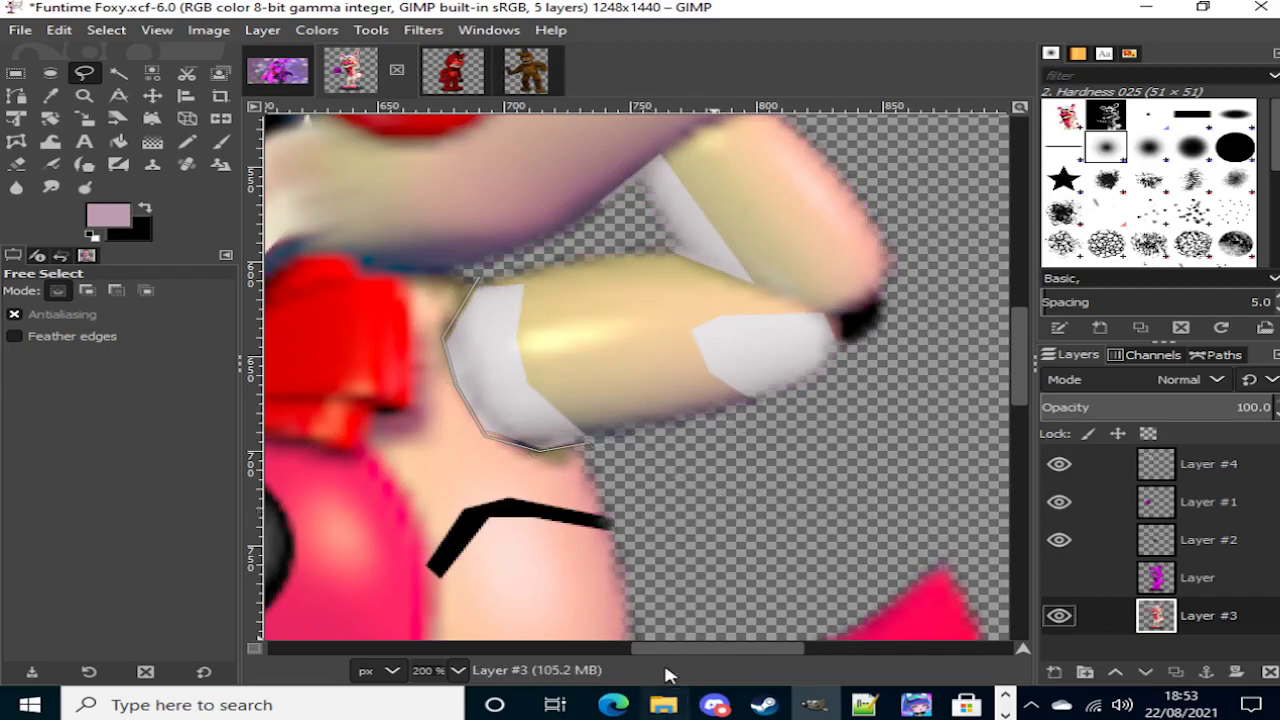
pyautogui.hscroll(-4, 661, 651)
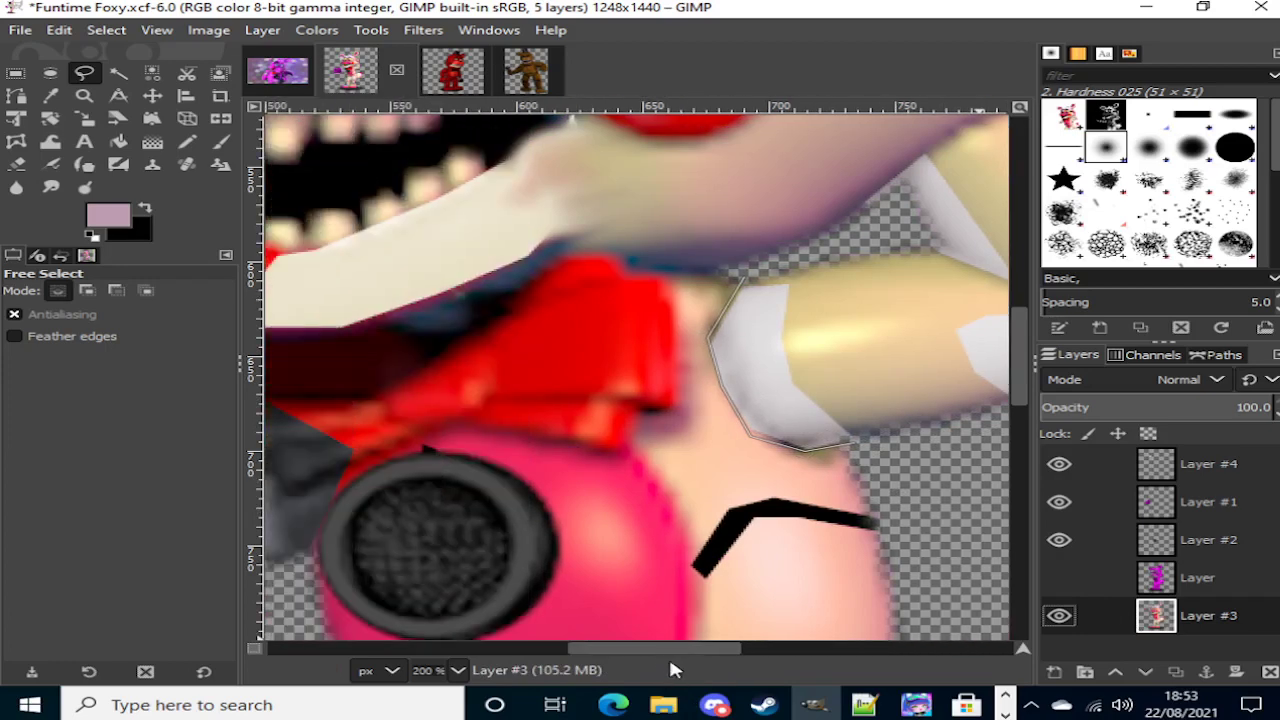
pyautogui.hscroll(-5, 664, 652)
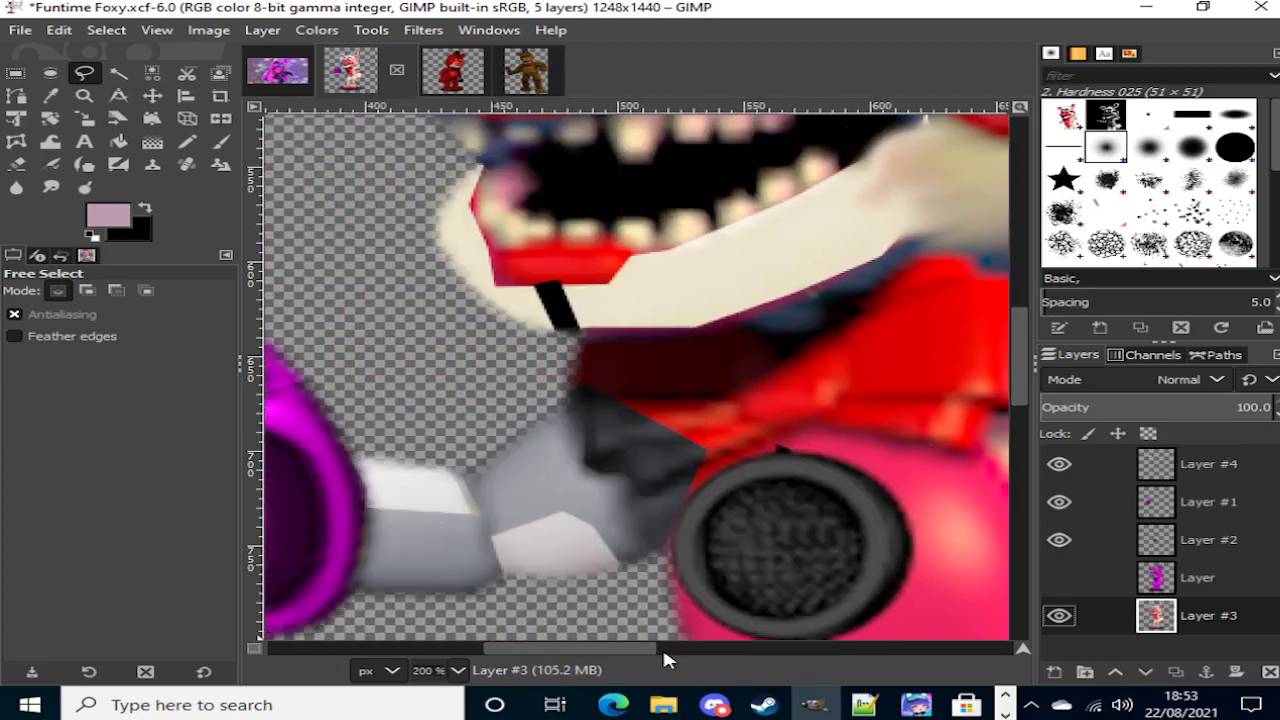
pyautogui.click(1056, 579)
pyautogui.click(1058, 578)
pyautogui.click(1055, 586)
# Step: Undo the deselection and the grey colorizing of the extended arm on Layer #3, and clear the restored selection
pyautogui.hotkey('ctrl', 'z')
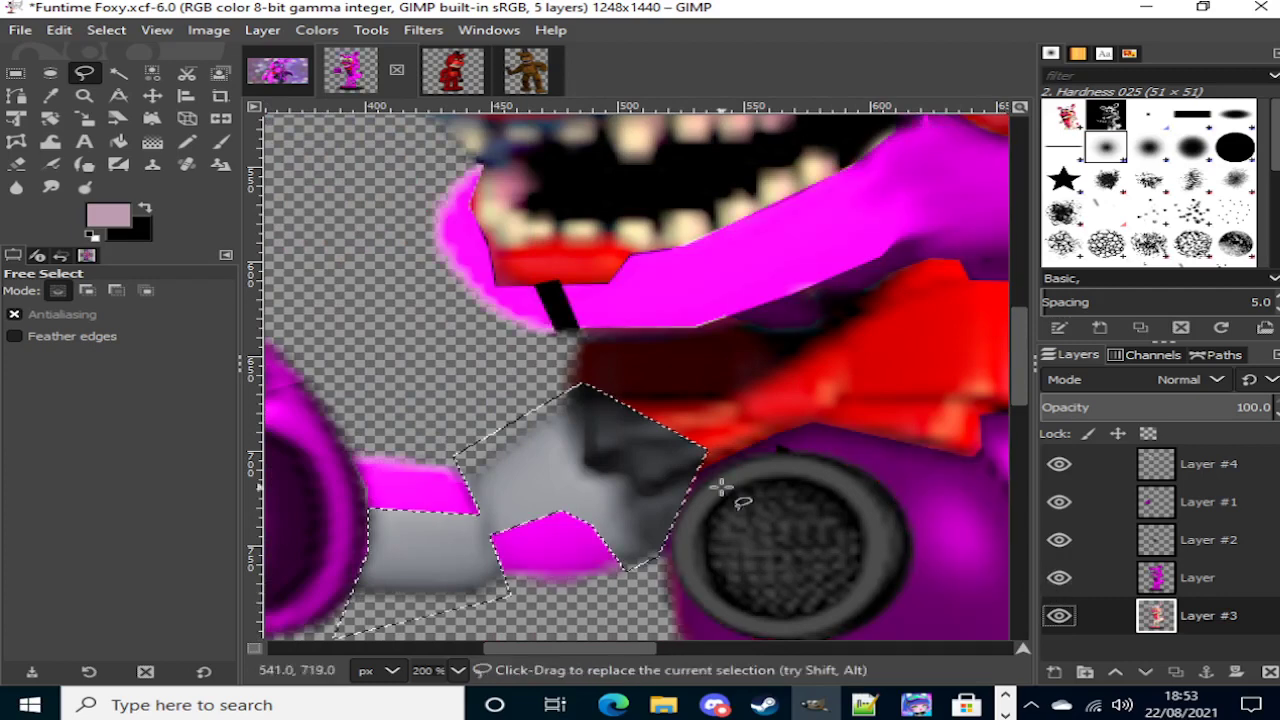
pyautogui.hotkey('ctrl', 'z')
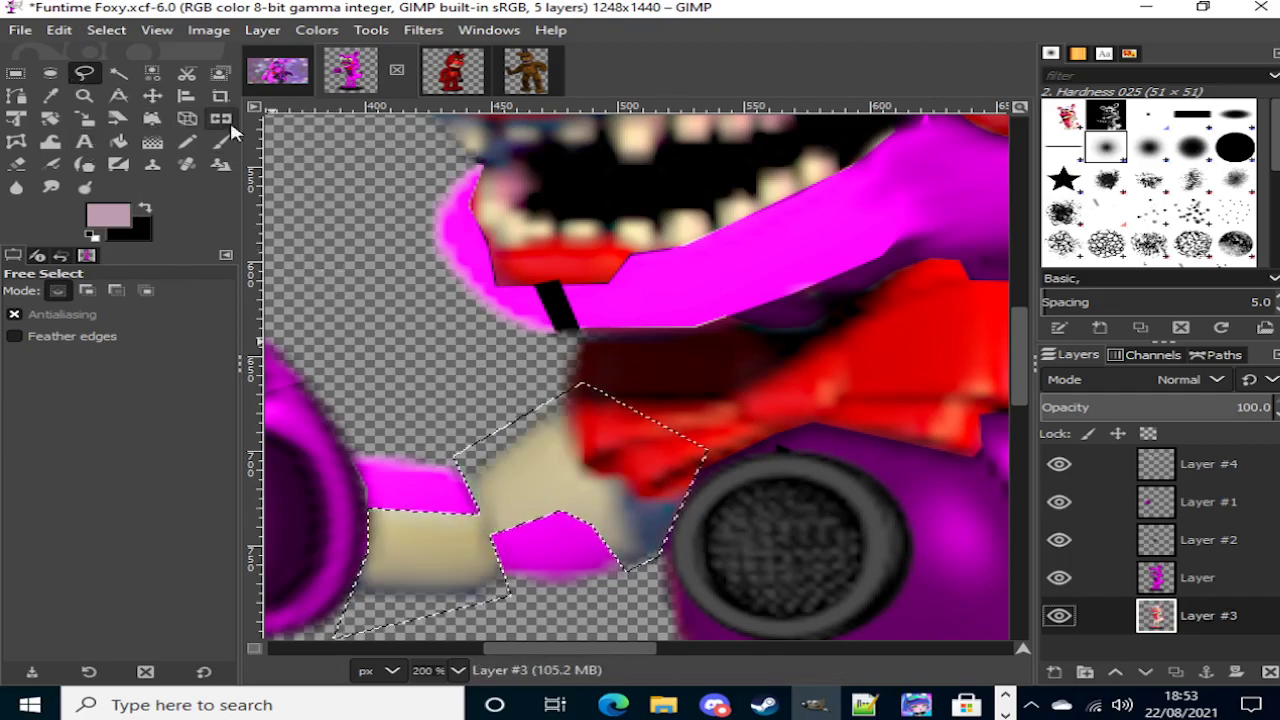
pyautogui.click(118, 73)
pyautogui.hotkey('shift', 'ctrl', 'j')
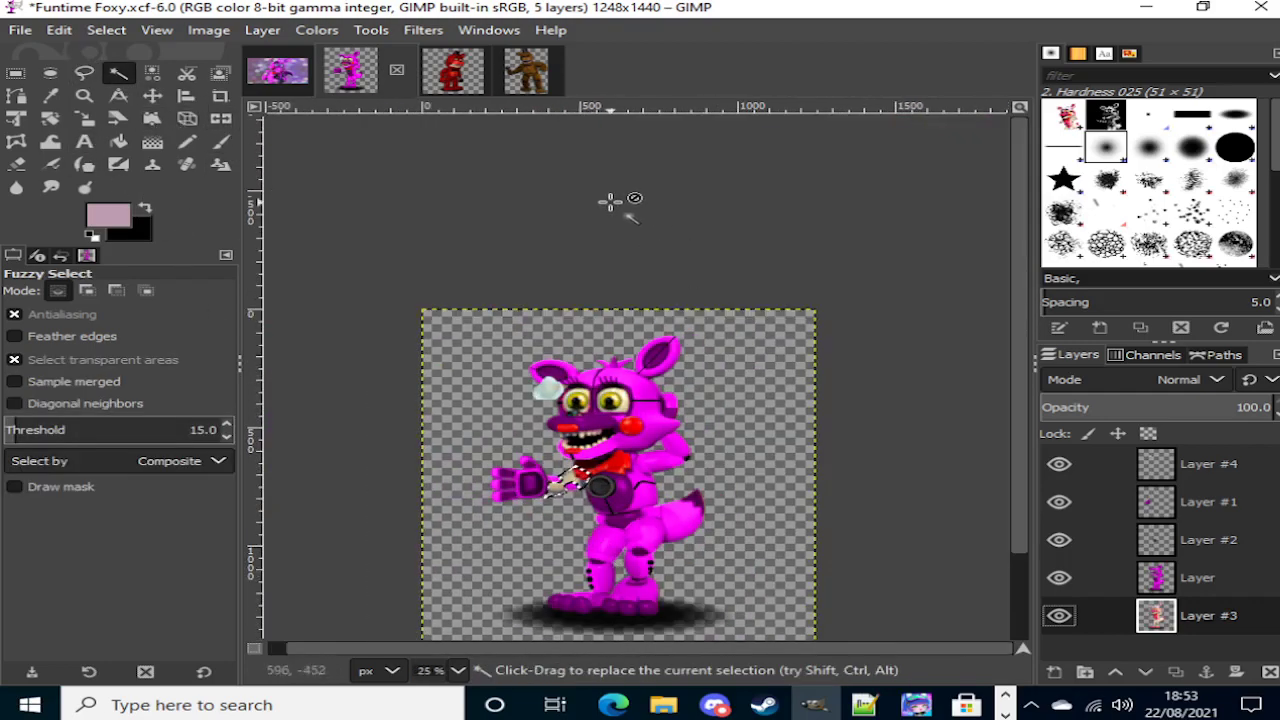
pyautogui.scroll(3, 553, 456)
pyautogui.scroll(2, 910, 522)
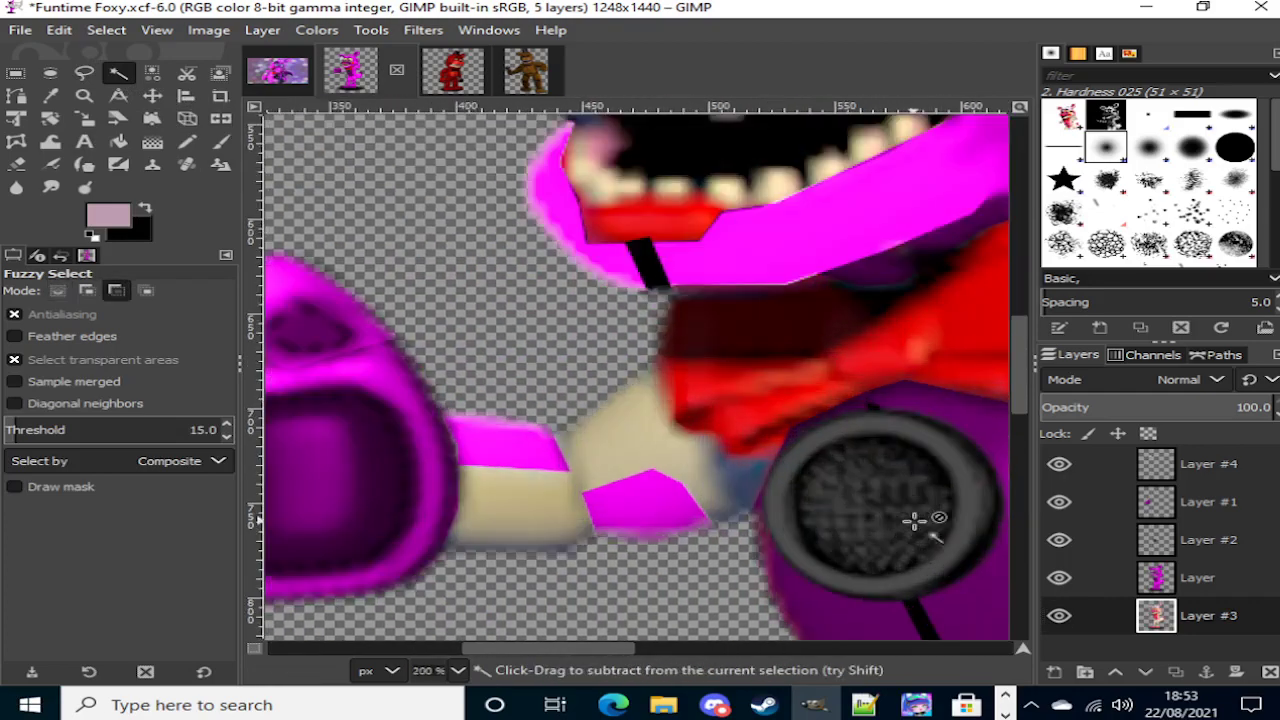
# Step: Hide the purple layer to expose the raised arm's original parts on Layer #3
pyautogui.click(1064, 577)
pyautogui.hscroll(10, 457, 417)
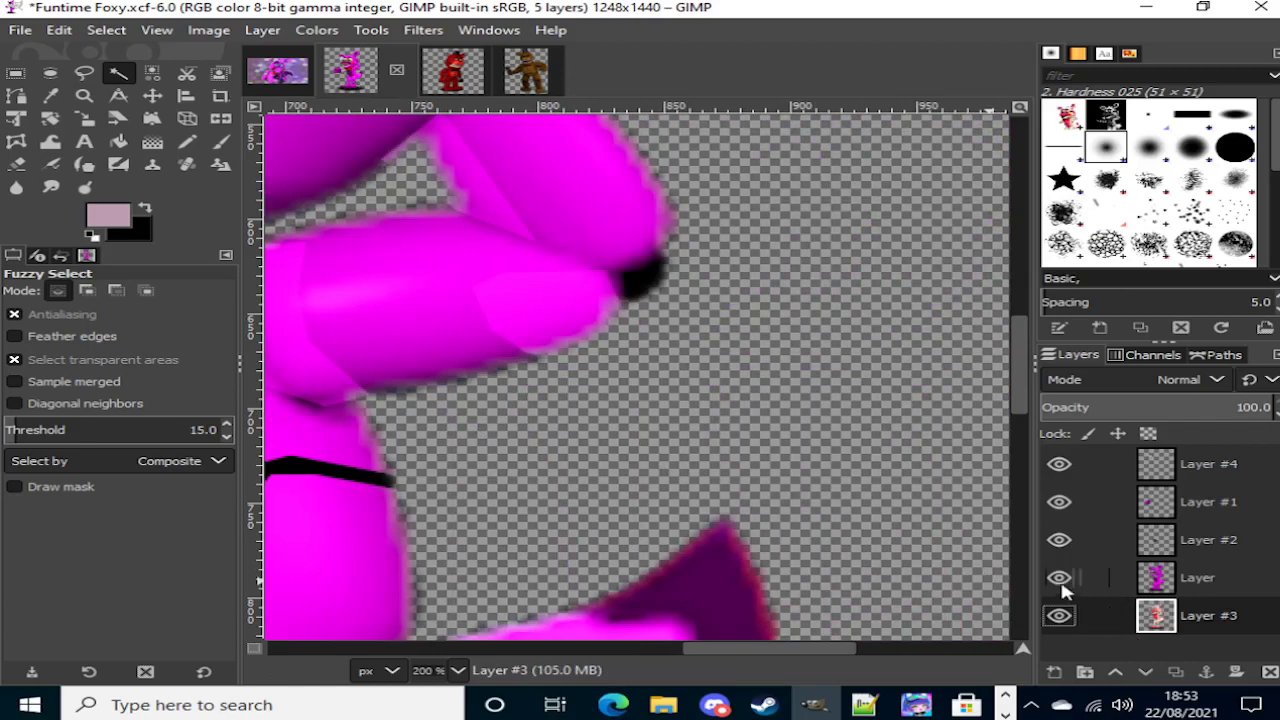
pyautogui.click(1062, 580)
pyautogui.hscroll(-5, 668, 400)
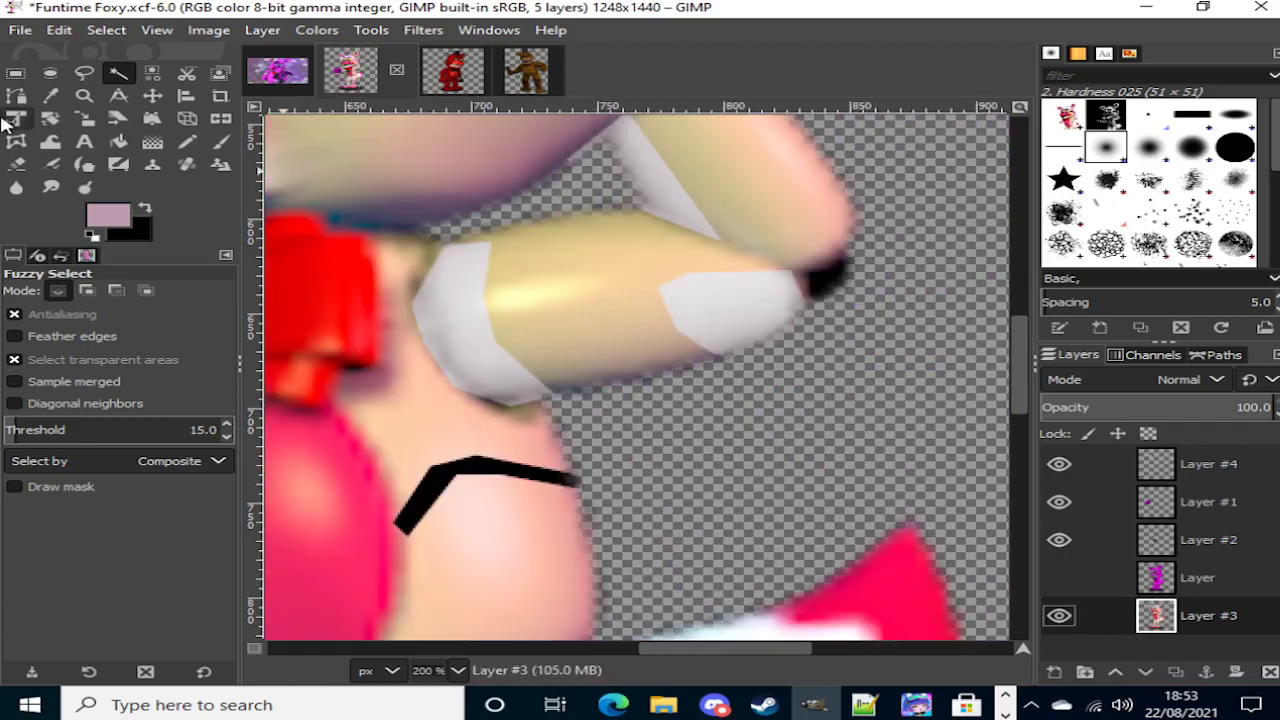
# Step: Start a Free Select outline around the raised arm's white shoulder piece, ending just past it on the arm's underside
pyautogui.click(84, 74)
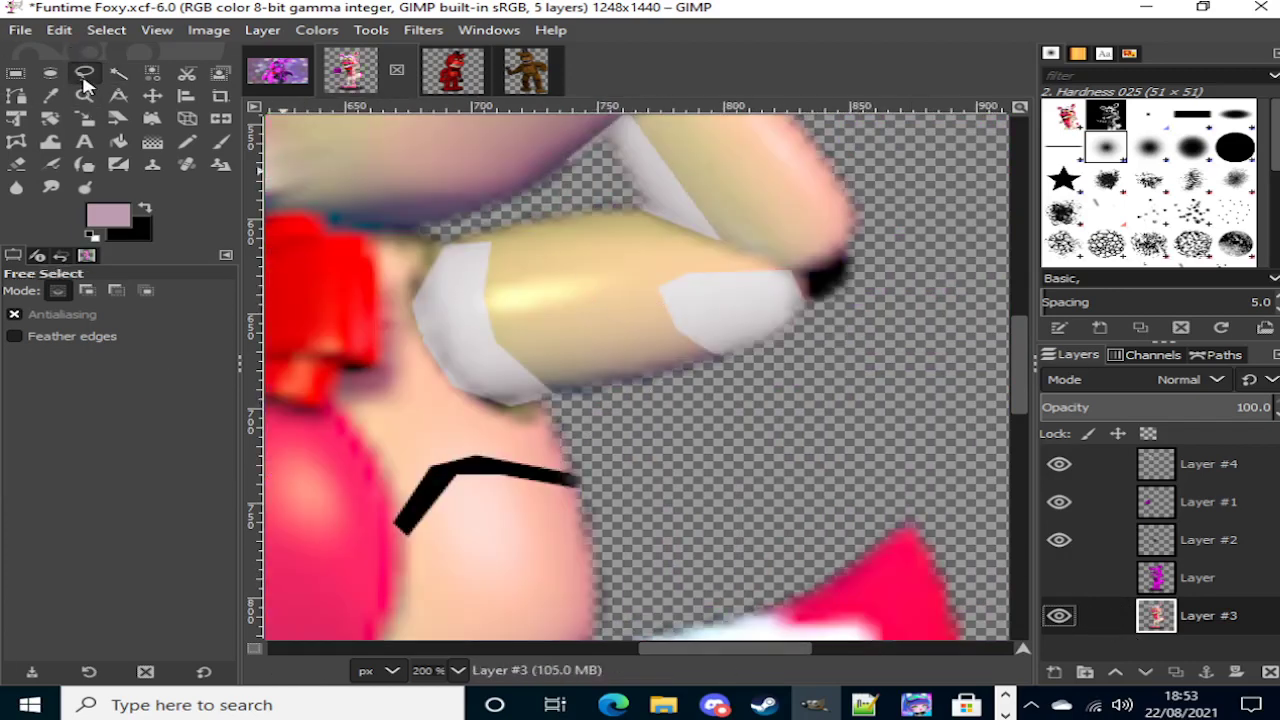
pyautogui.click(445, 233)
pyautogui.click(411, 296)
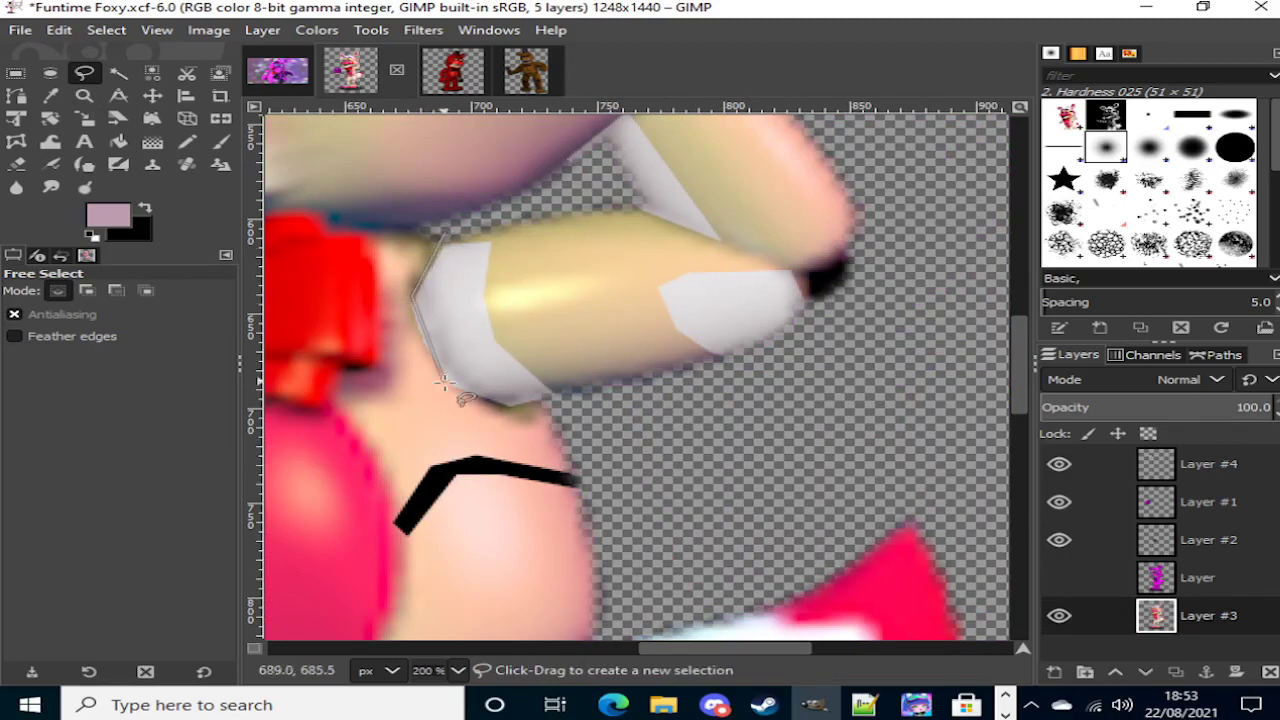
pyautogui.click(413, 320)
pyautogui.click(452, 385)
pyautogui.click(508, 404)
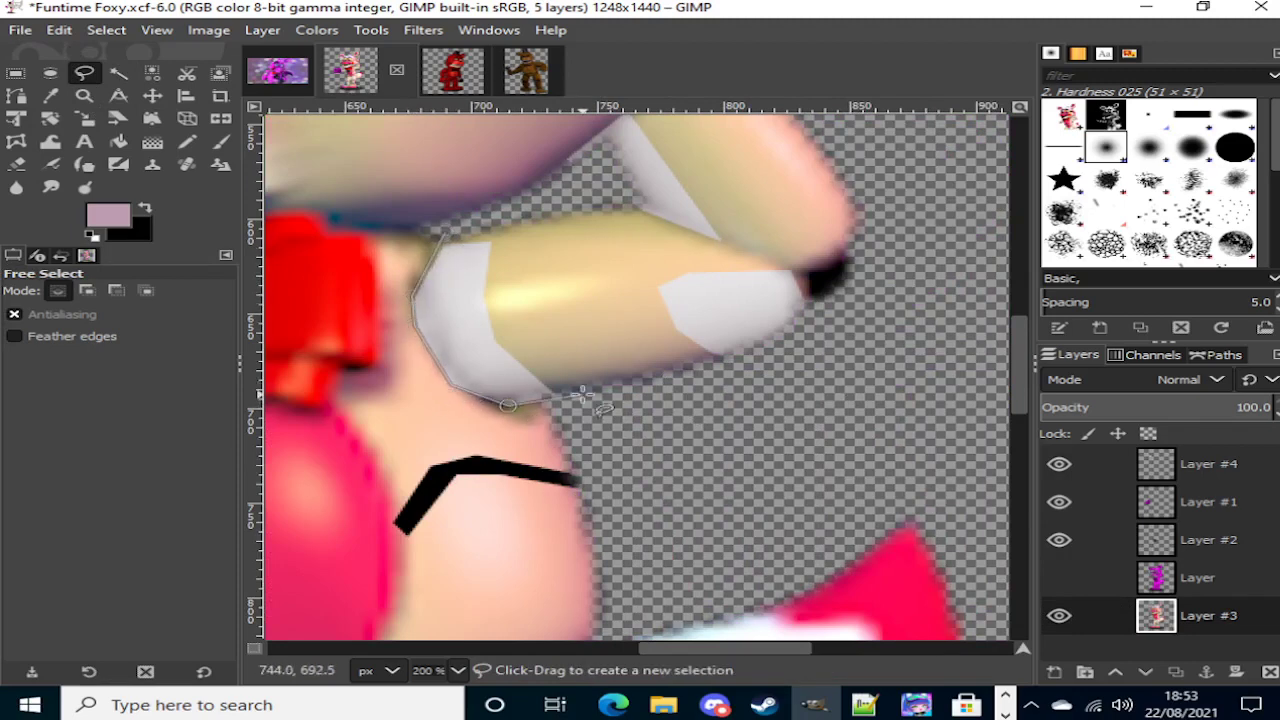
pyautogui.click(583, 391)
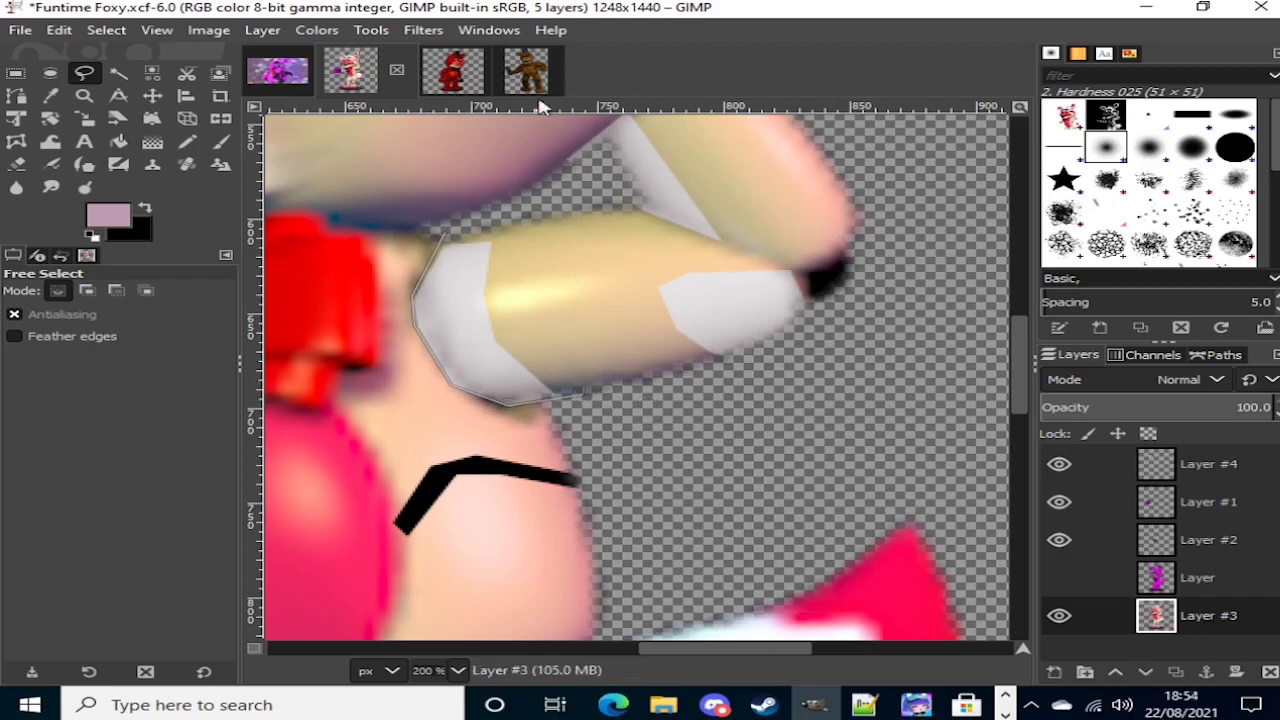
# Step: Check the purple reference picture, and continue the raised arm's Free Select outline from the underside around the white elbow piece
pyautogui.click(280, 72)
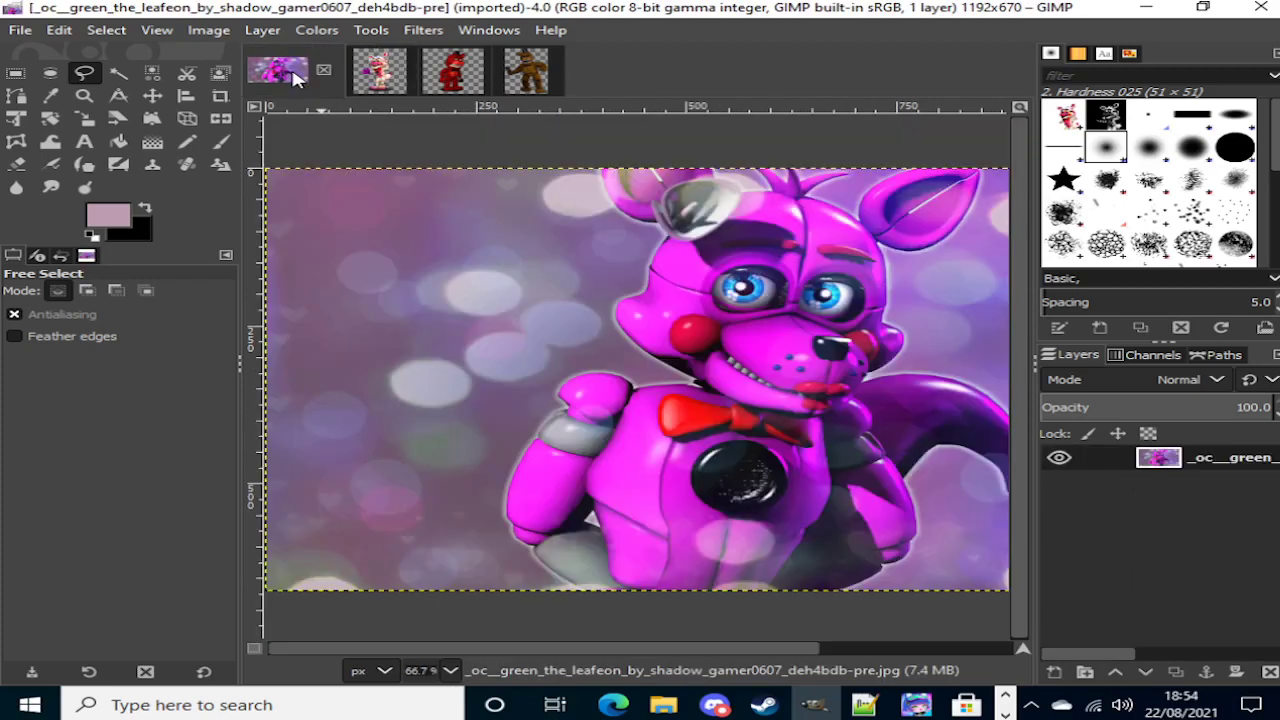
pyautogui.click(368, 91)
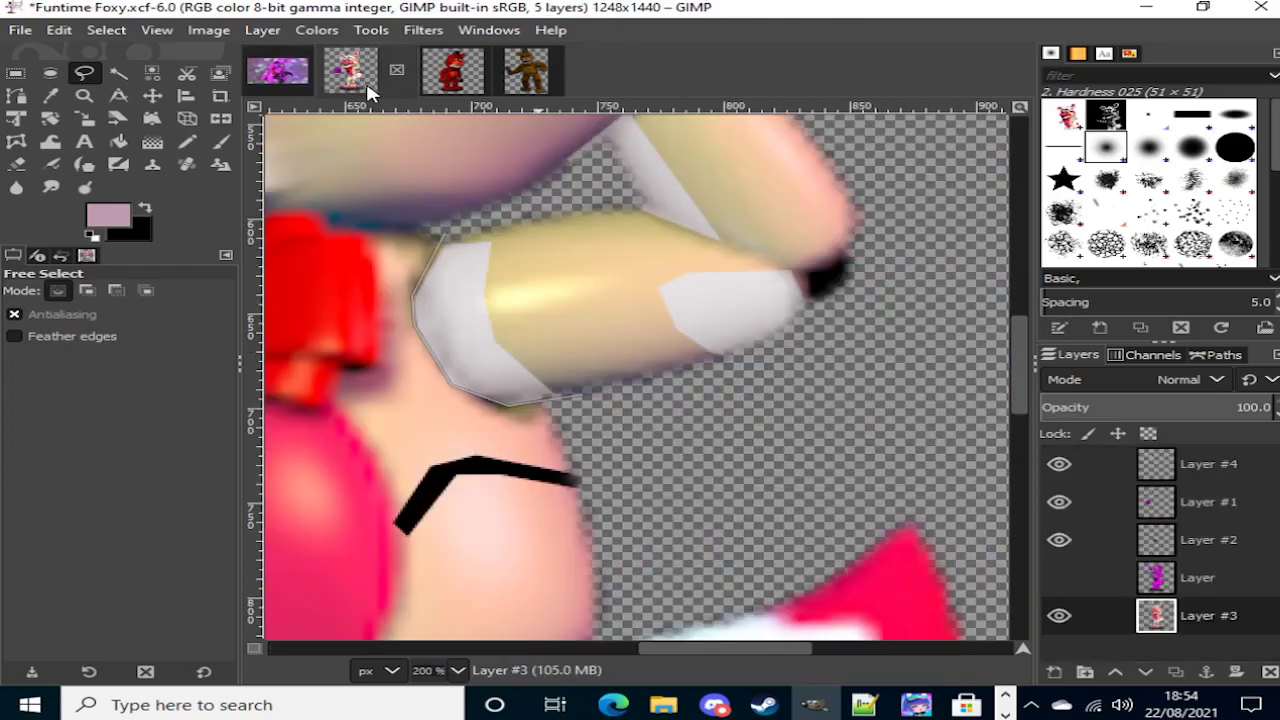
pyautogui.click(726, 362)
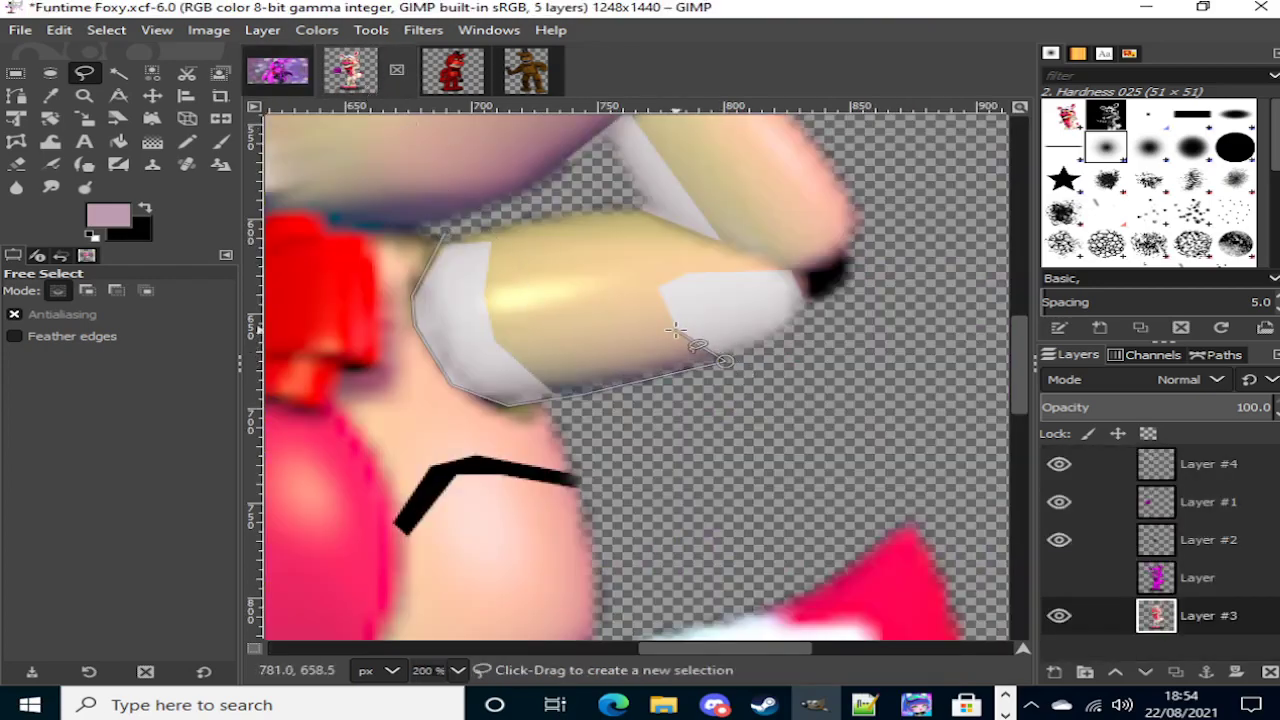
pyautogui.click(676, 333)
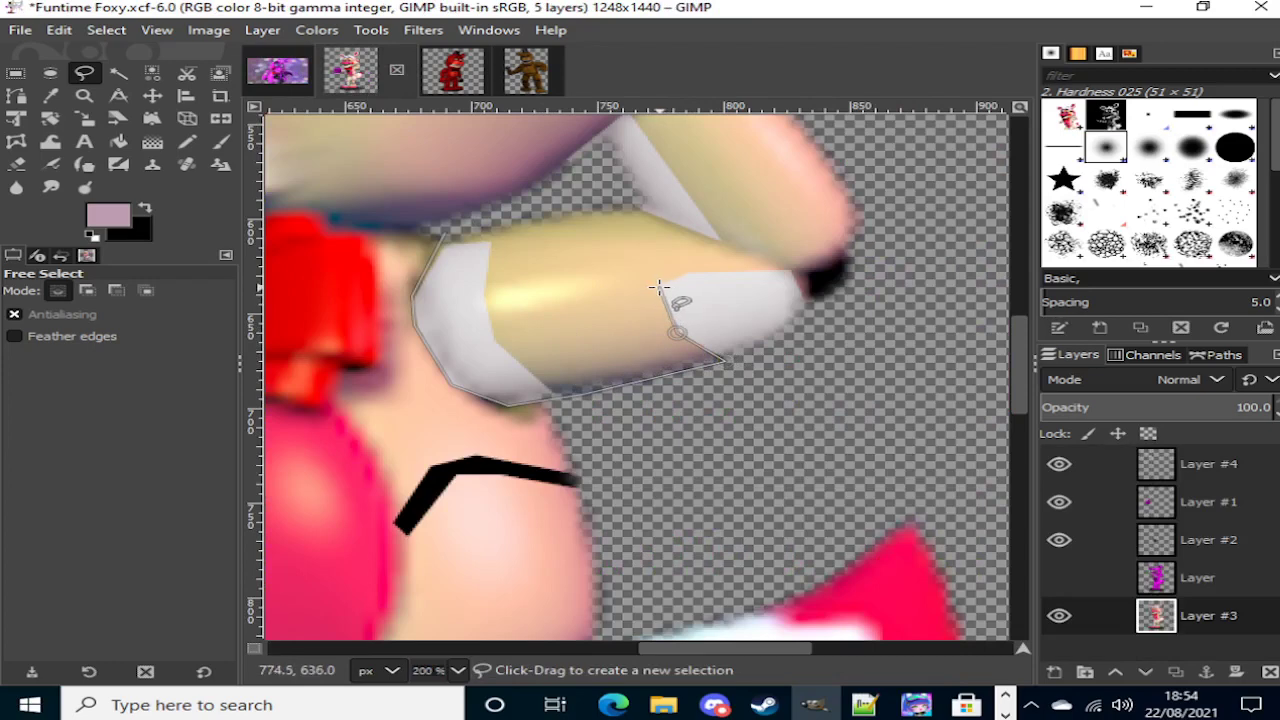
pyautogui.click(659, 287)
pyautogui.click(684, 273)
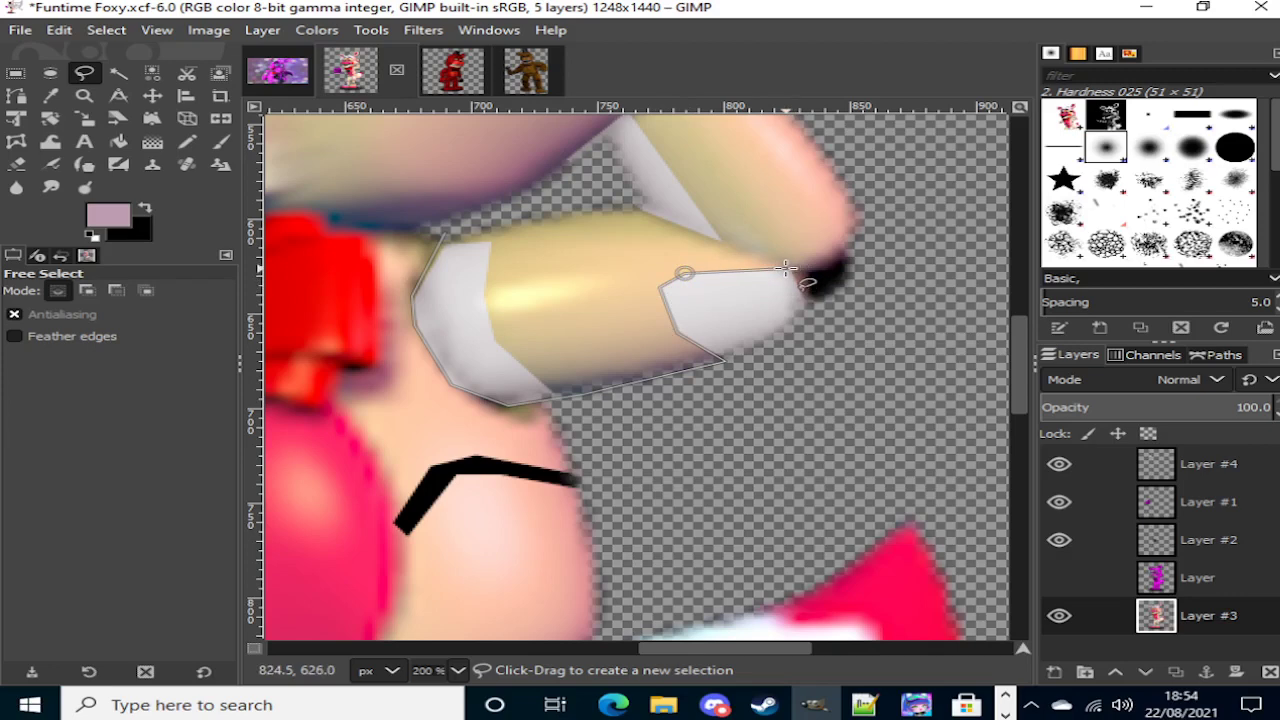
pyautogui.click(789, 268)
pyautogui.click(828, 351)
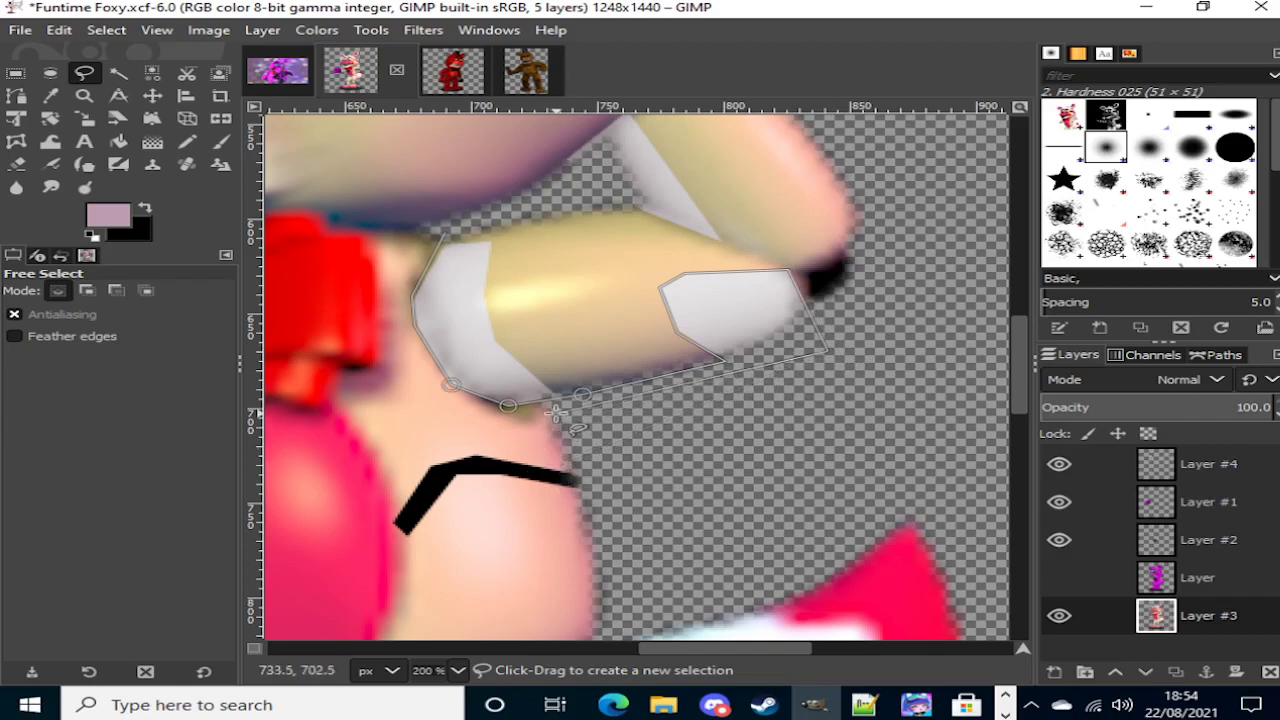
# Step: Trace the Free Select outline back along the inner edge of the white shoulder piece, close it and confirm the selection
pyautogui.click(556, 413)
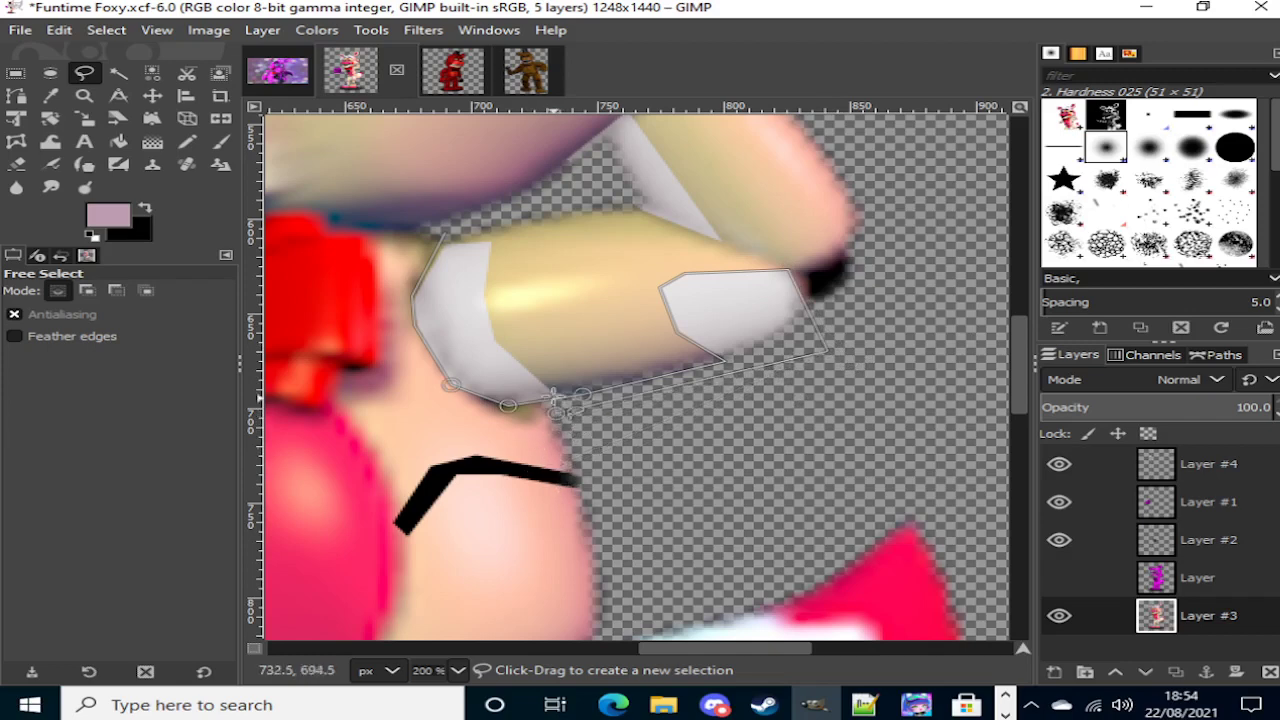
pyautogui.click(497, 339)
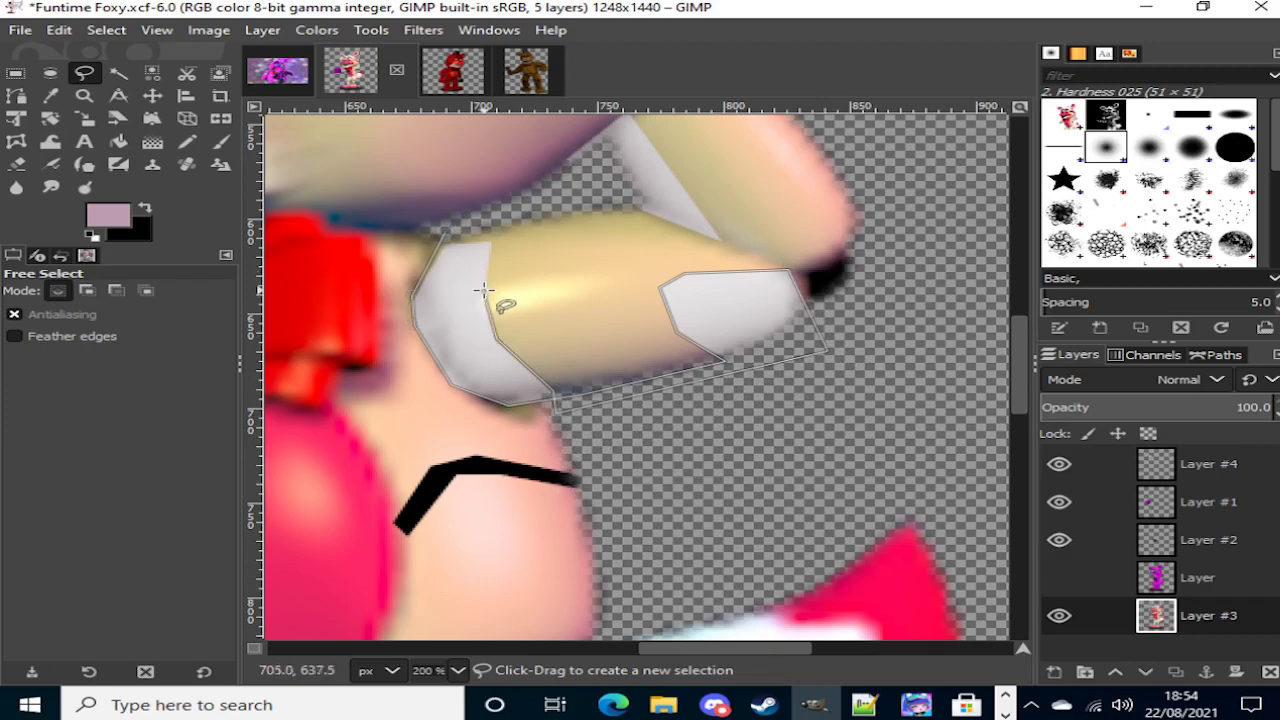
pyautogui.click(484, 288)
pyautogui.click(491, 244)
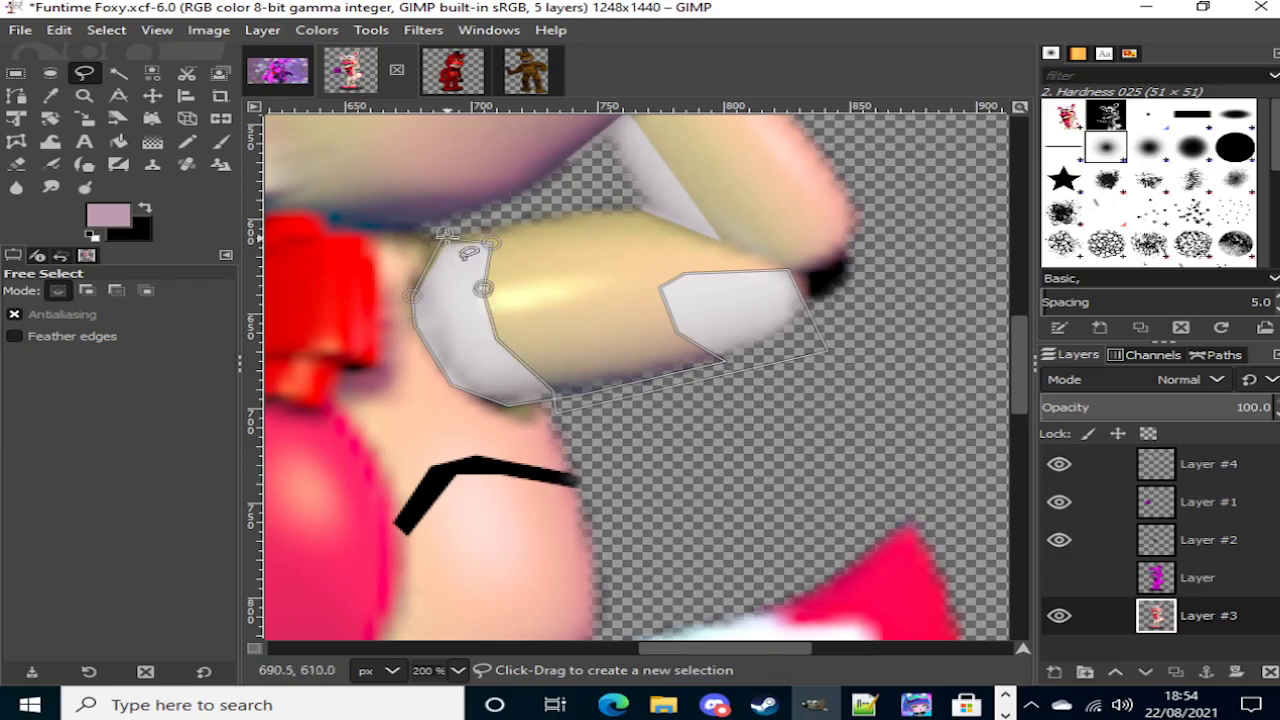
pyautogui.click(451, 236)
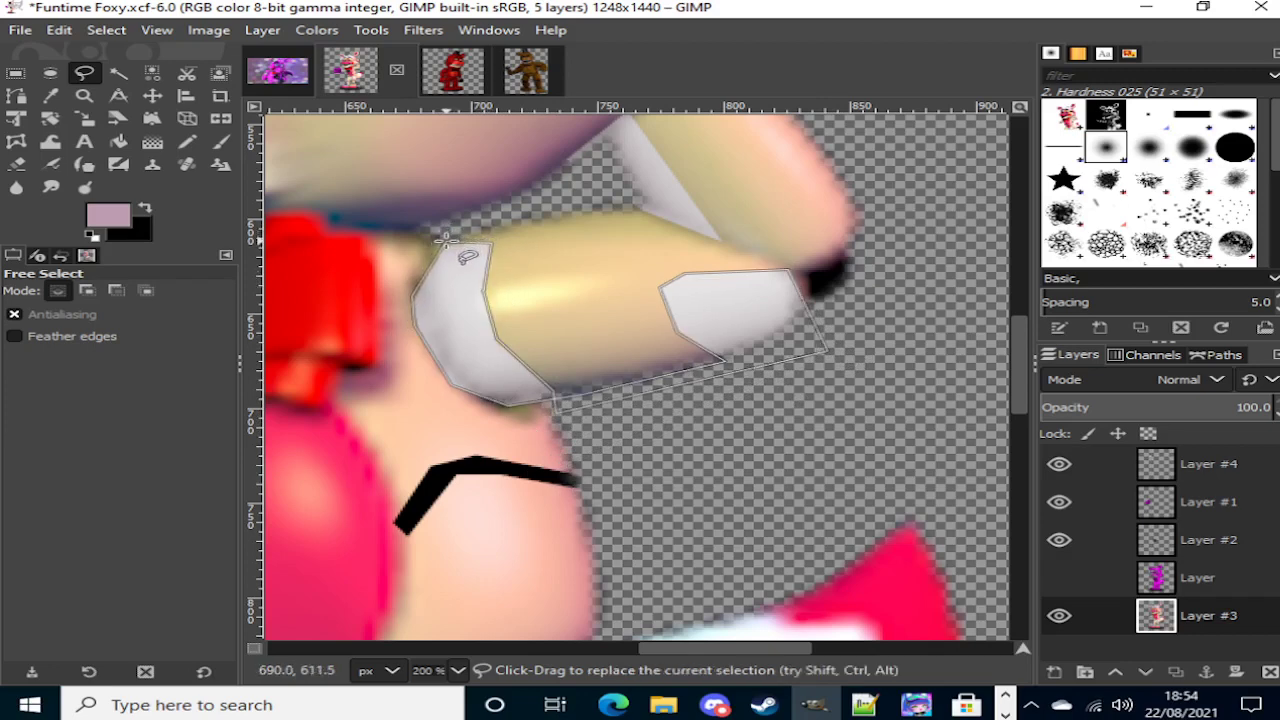
pyautogui.press('Return')
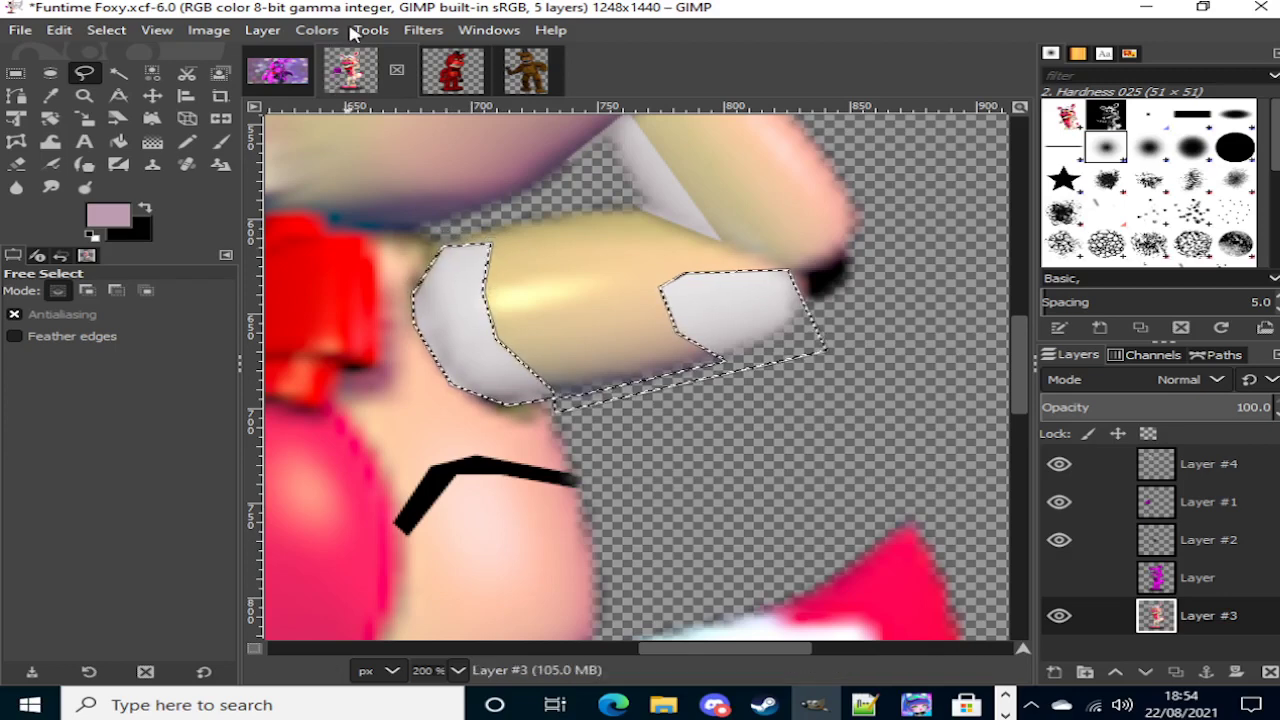
# Step: Colorize the raised arm's selected white pieces on Layer #3 dark grey (5e6168), adding the colour to the colour history
pyautogui.click(318, 30)
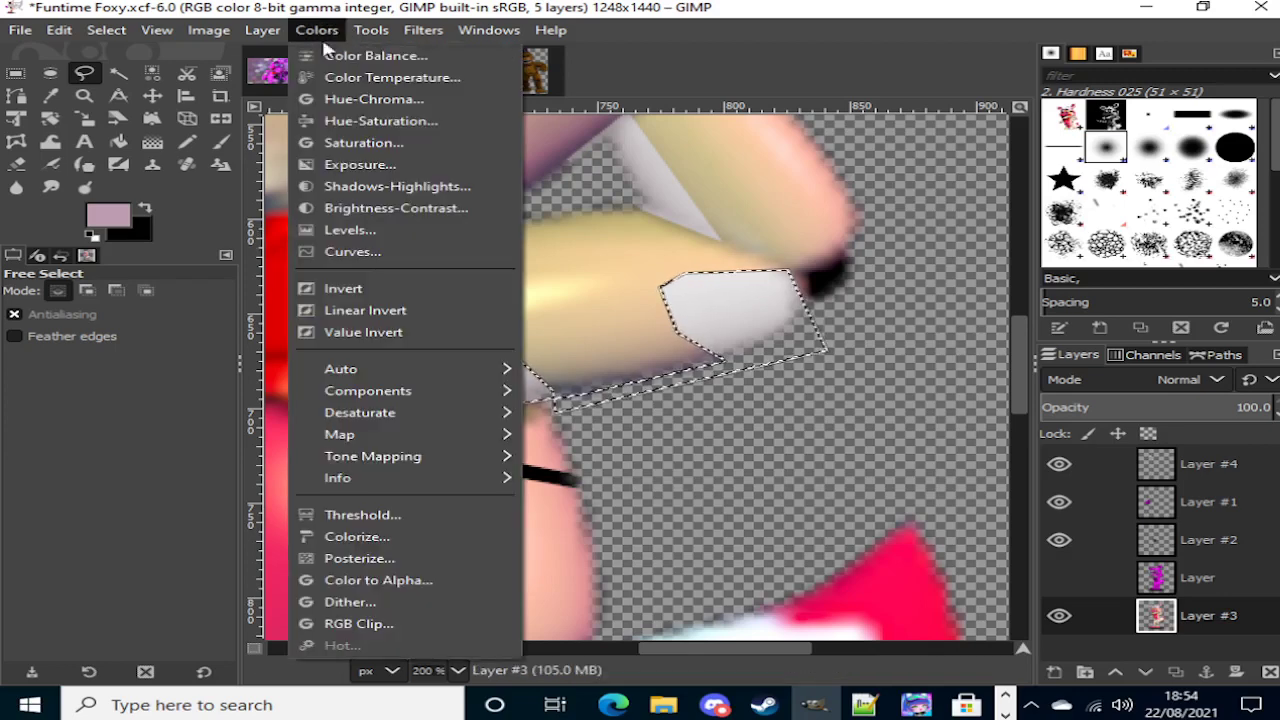
pyautogui.click(381, 536)
pyautogui.click(970, 336)
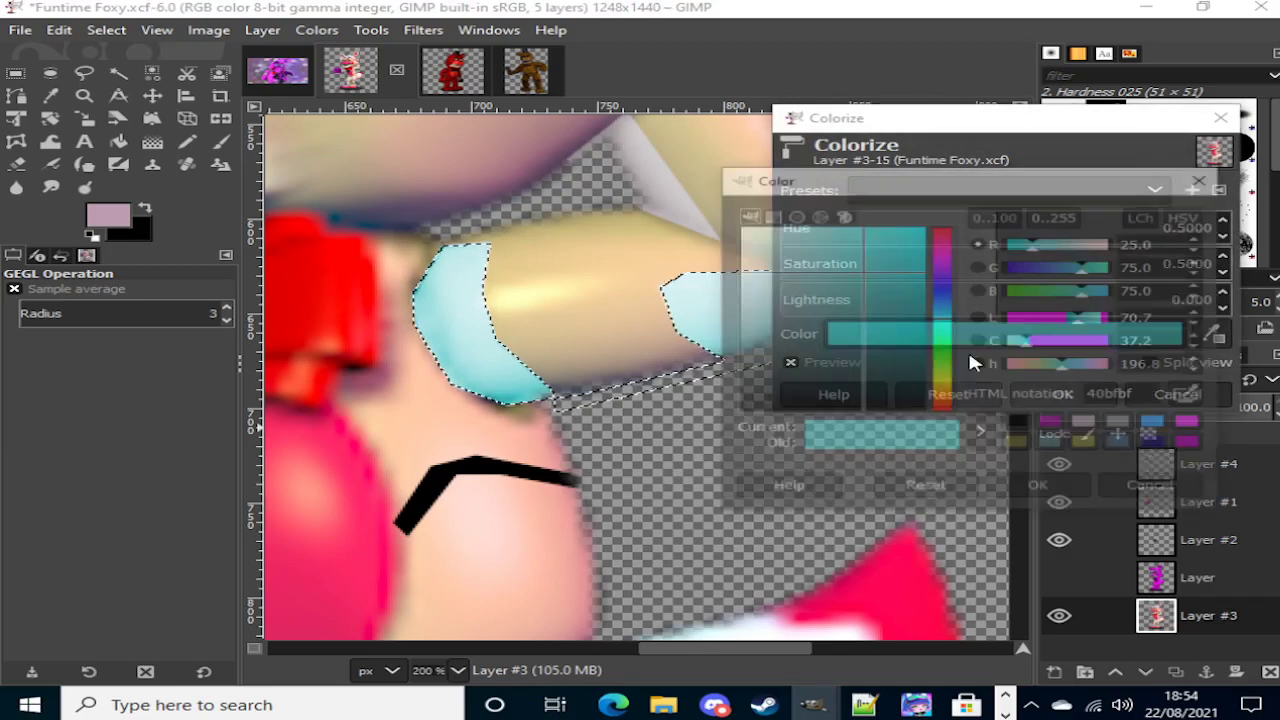
pyautogui.click(1118, 425)
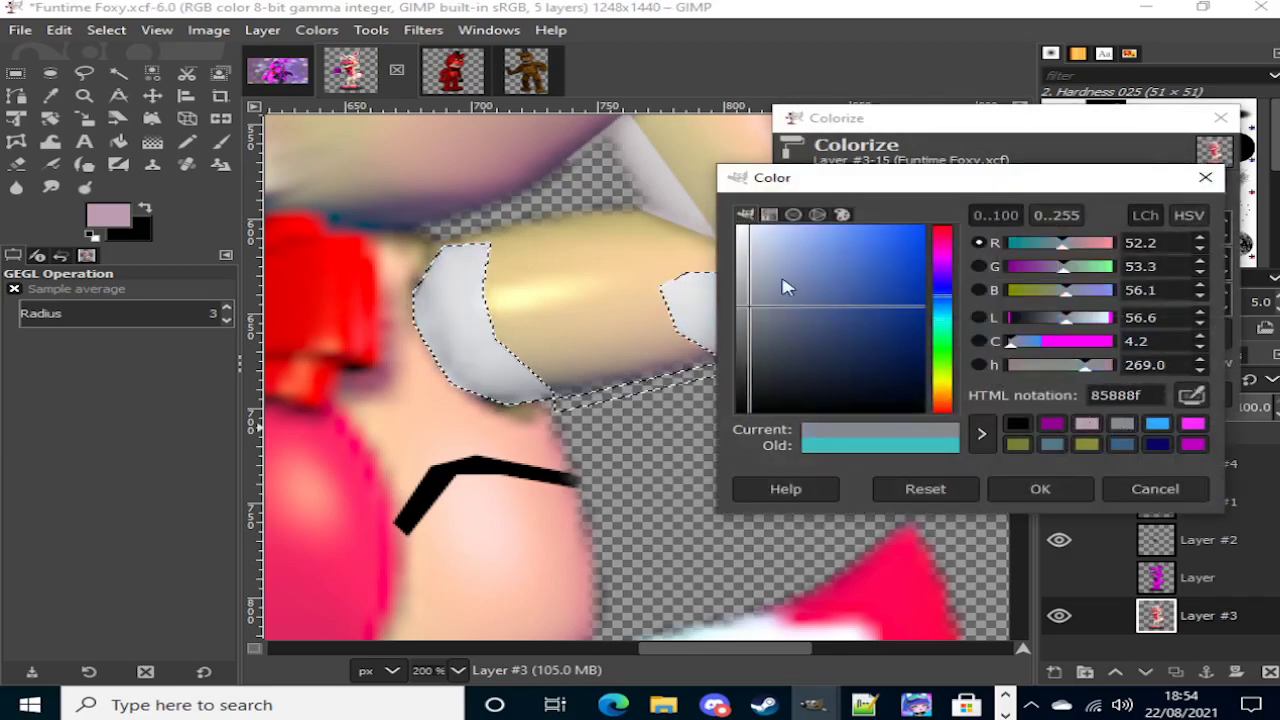
pyautogui.moveTo(758, 327); pyautogui.dragTo(758, 343)
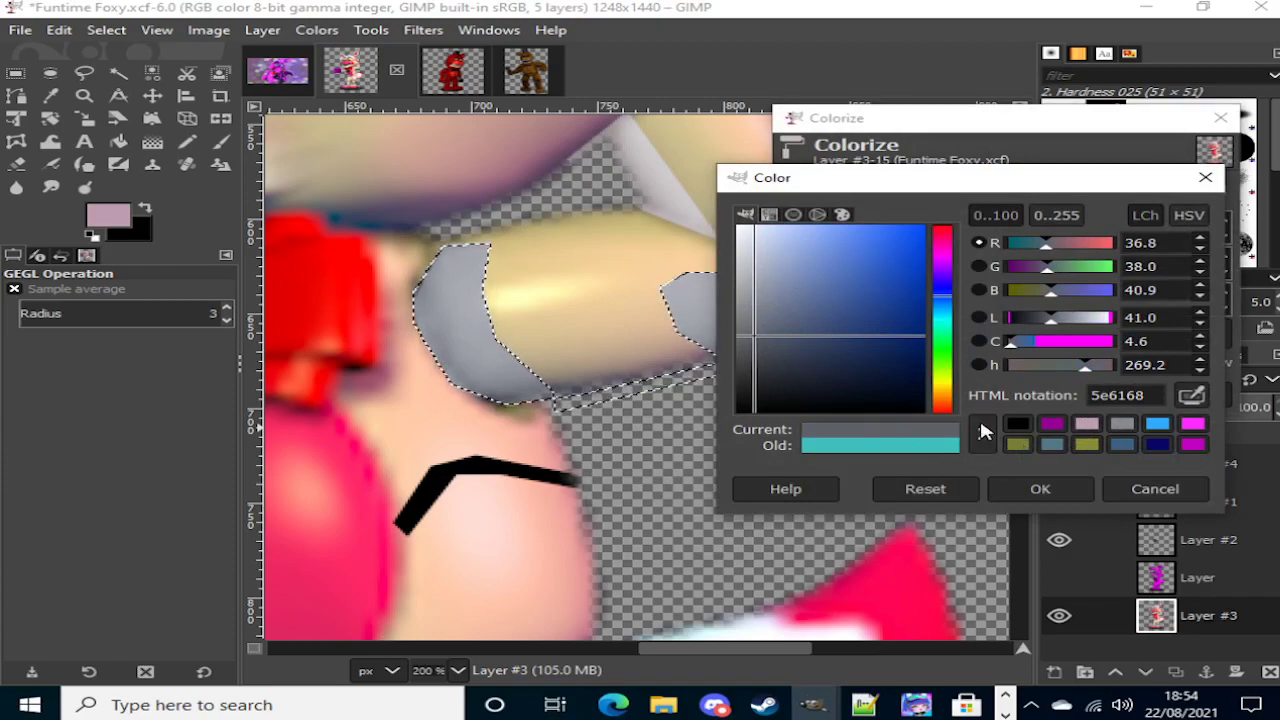
pyautogui.click(981, 433)
pyautogui.click(1040, 488)
pyautogui.click(1063, 396)
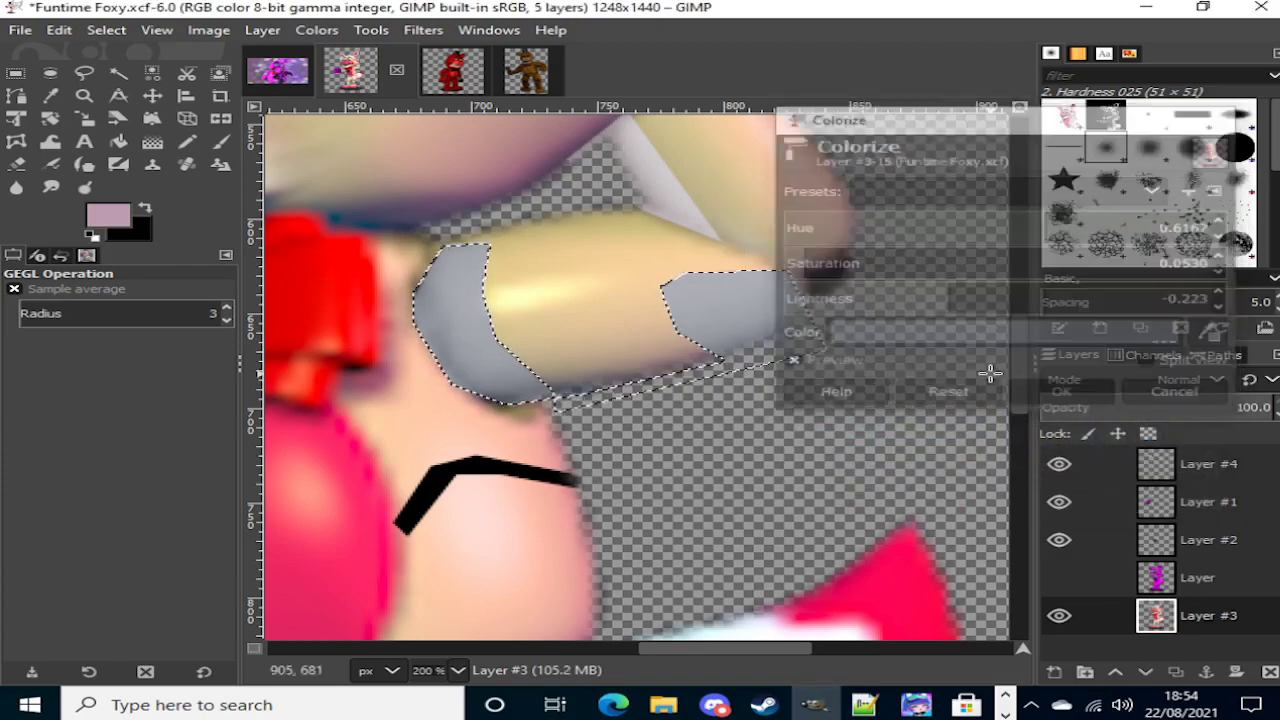
# Step: Try to outline the extended arm's beige parts on Layer #3 with Free Select, starting at the white upper-arm piece
pyautogui.click(84, 73)
pyautogui.hscroll(-5, 600, 349)
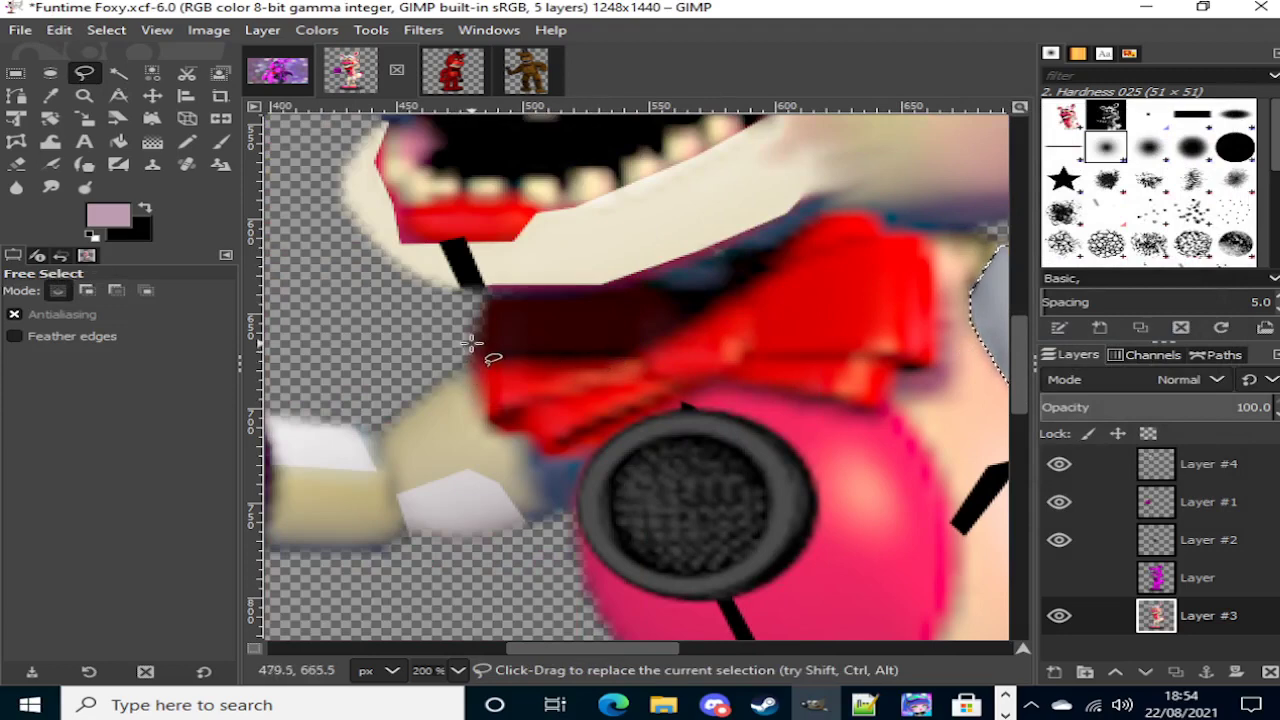
pyautogui.click(533, 523)
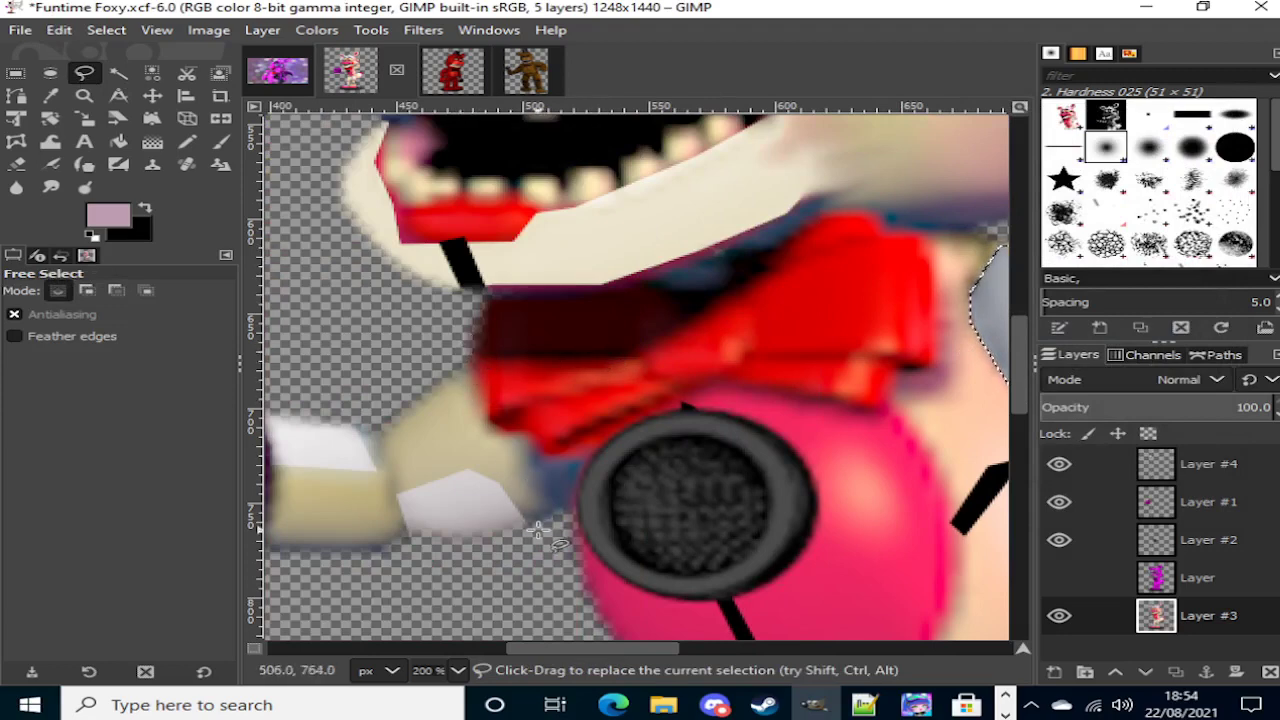
pyautogui.click(469, 467)
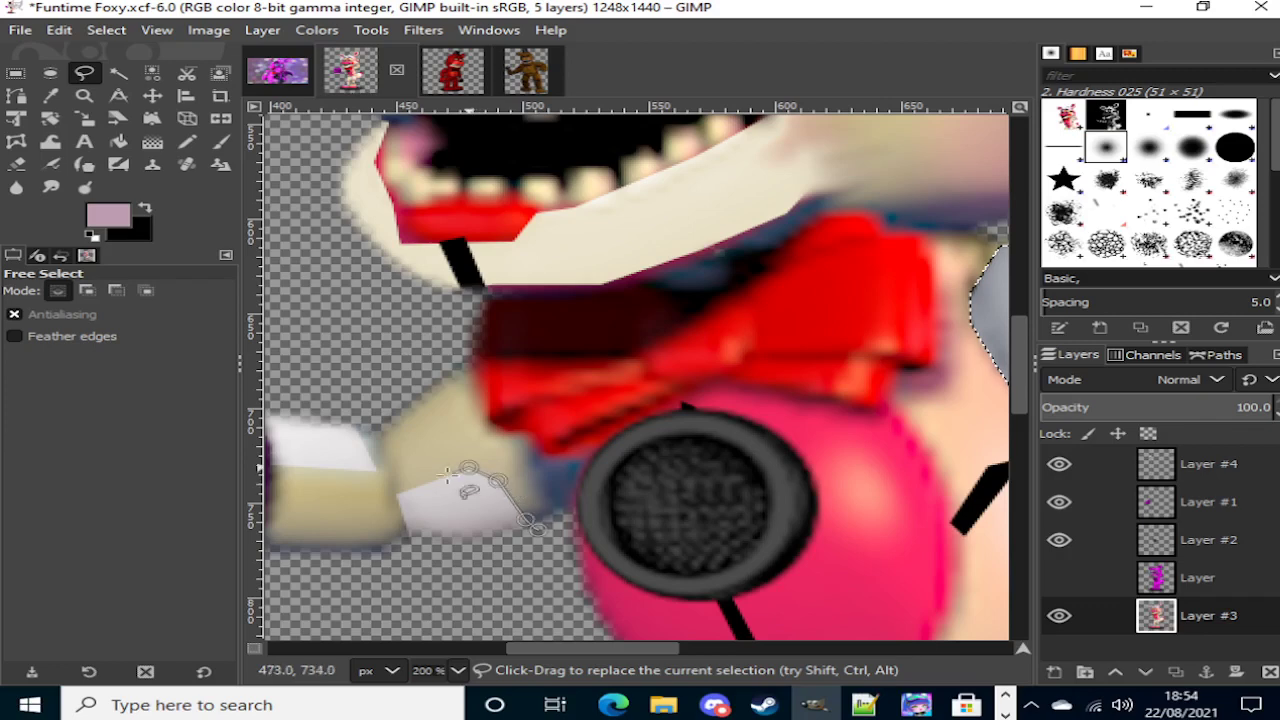
pyautogui.click(387, 461)
pyautogui.hscroll(-5, 378, 470)
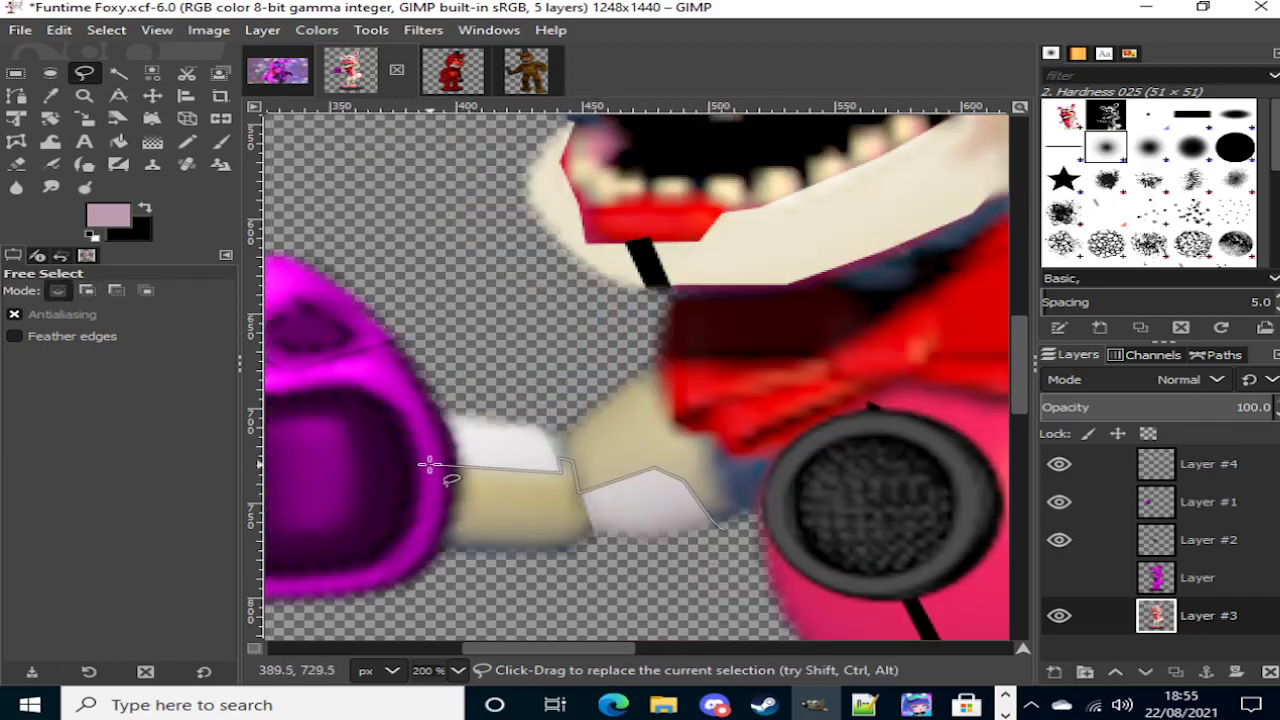
pyautogui.click(428, 462)
pyautogui.click(388, 603)
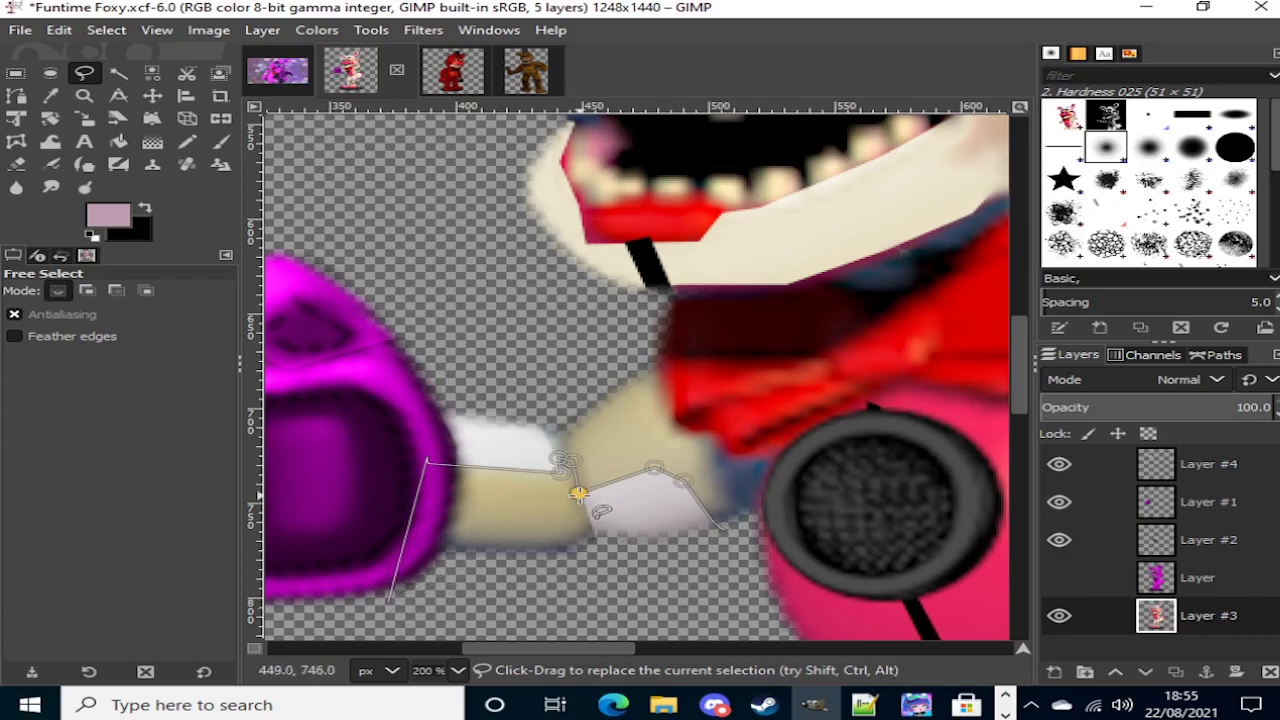
pyautogui.moveTo(580, 493)
pyautogui.mouseDown()
pyautogui.moveTo(590, 452)
pyautogui.moveTo(548, 374)
pyautogui.mouseUp()
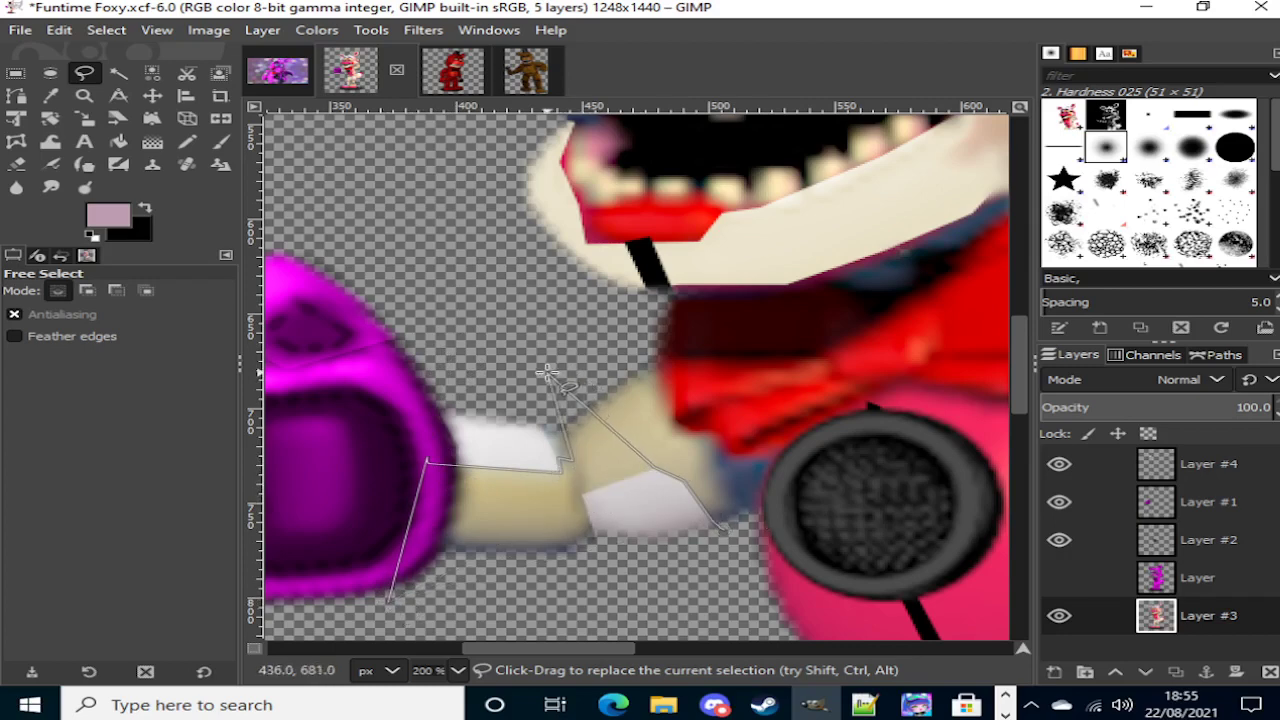
pyautogui.moveTo(655, 468); pyautogui.dragTo(661, 443)
pyautogui.moveTo(664, 438)
pyautogui.mouseDown()
pyautogui.moveTo(687, 343)
pyautogui.moveTo(663, 439)
pyautogui.mouseUp()
pyautogui.click(118, 73)
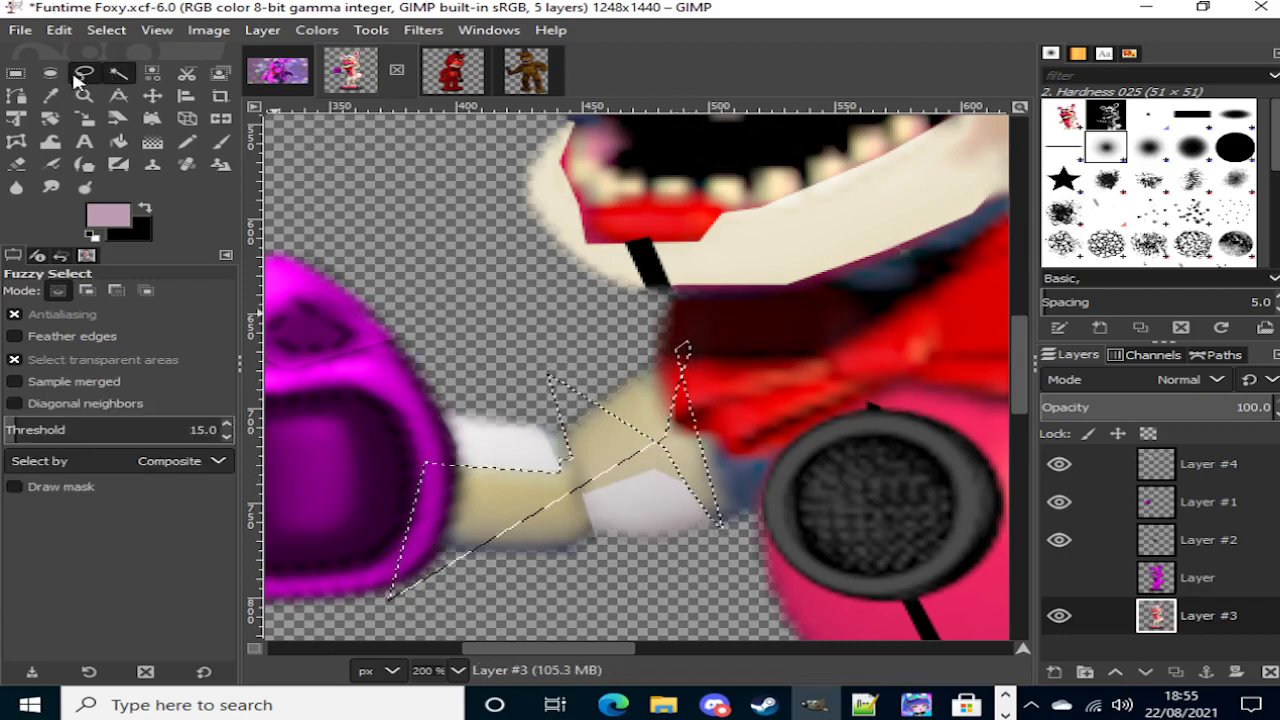
# Step: Trace a new Free Select outline below the extended forearm, around the white upper-arm piece and up along the bow's lower edge
pyautogui.click(84, 73)
pyautogui.click(384, 592)
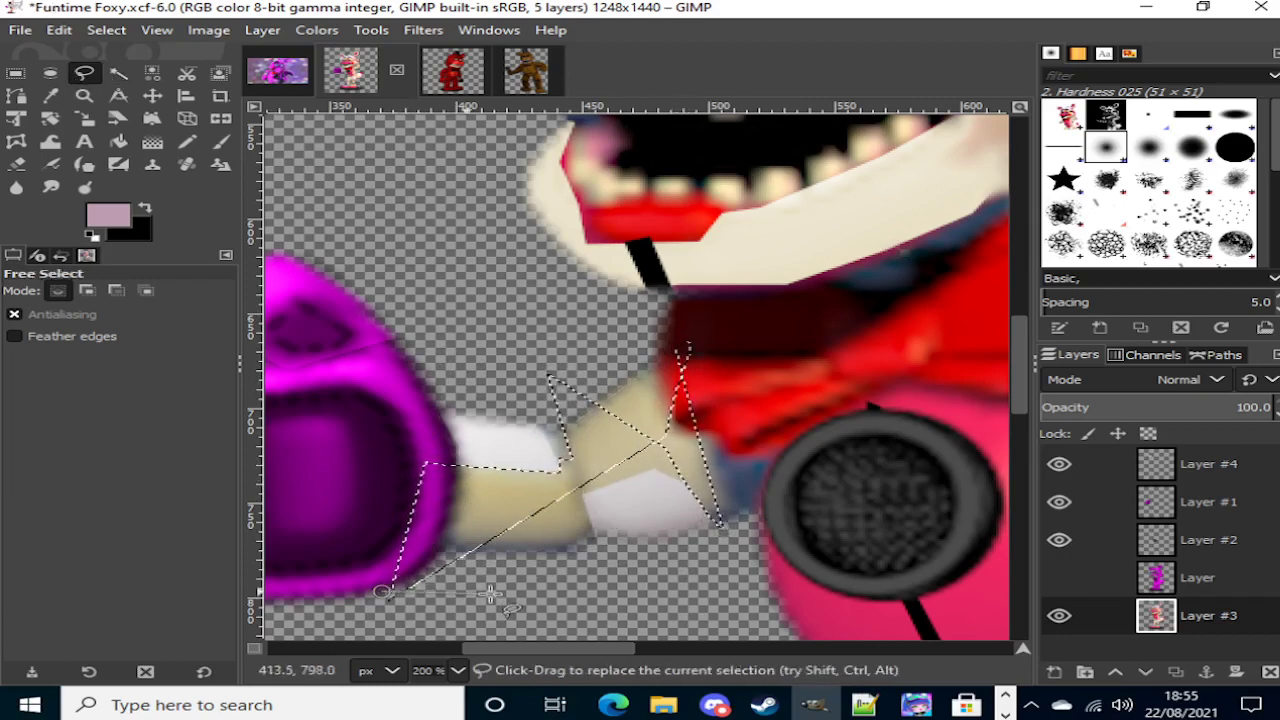
pyautogui.click(590, 577)
pyautogui.click(595, 536)
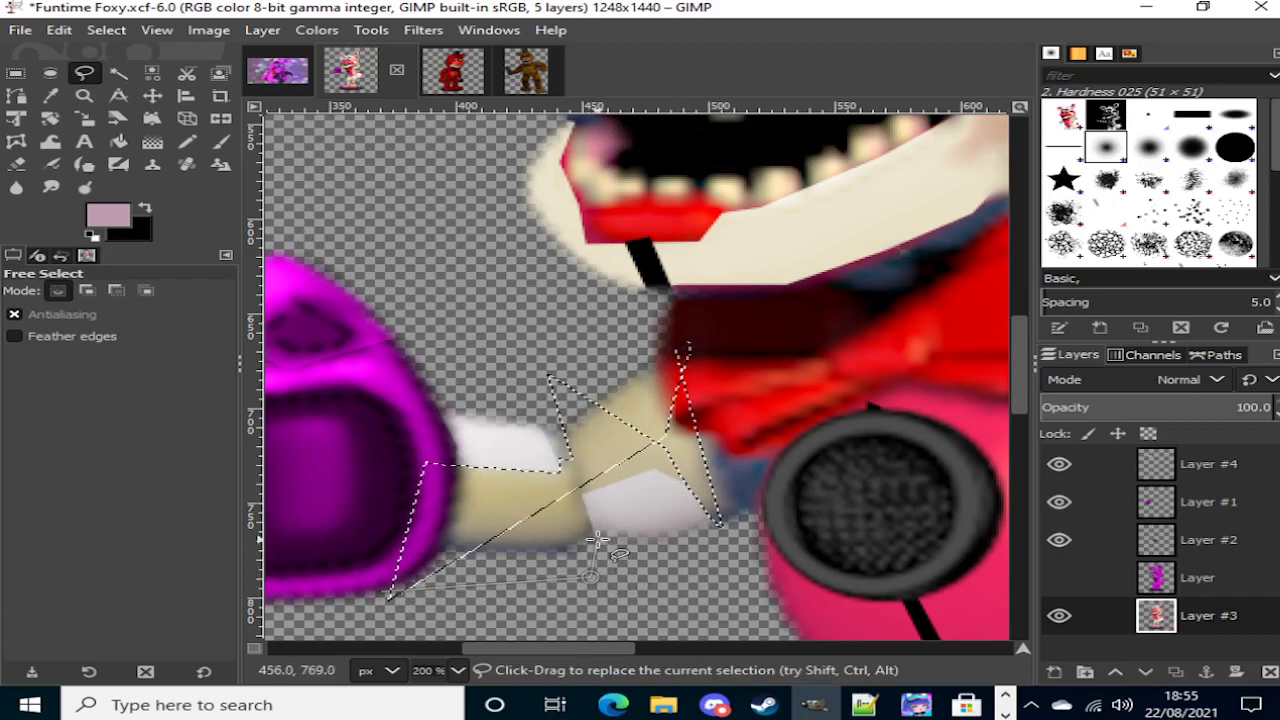
pyautogui.click(581, 493)
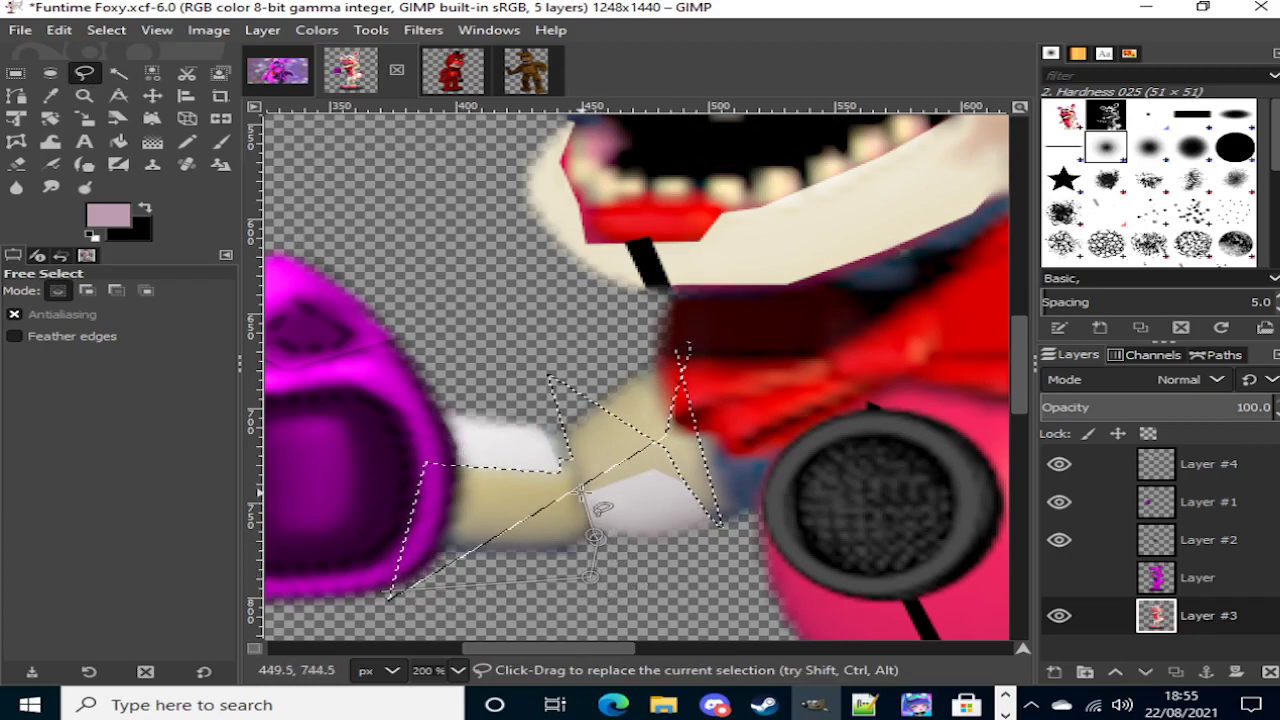
pyautogui.click(651, 465)
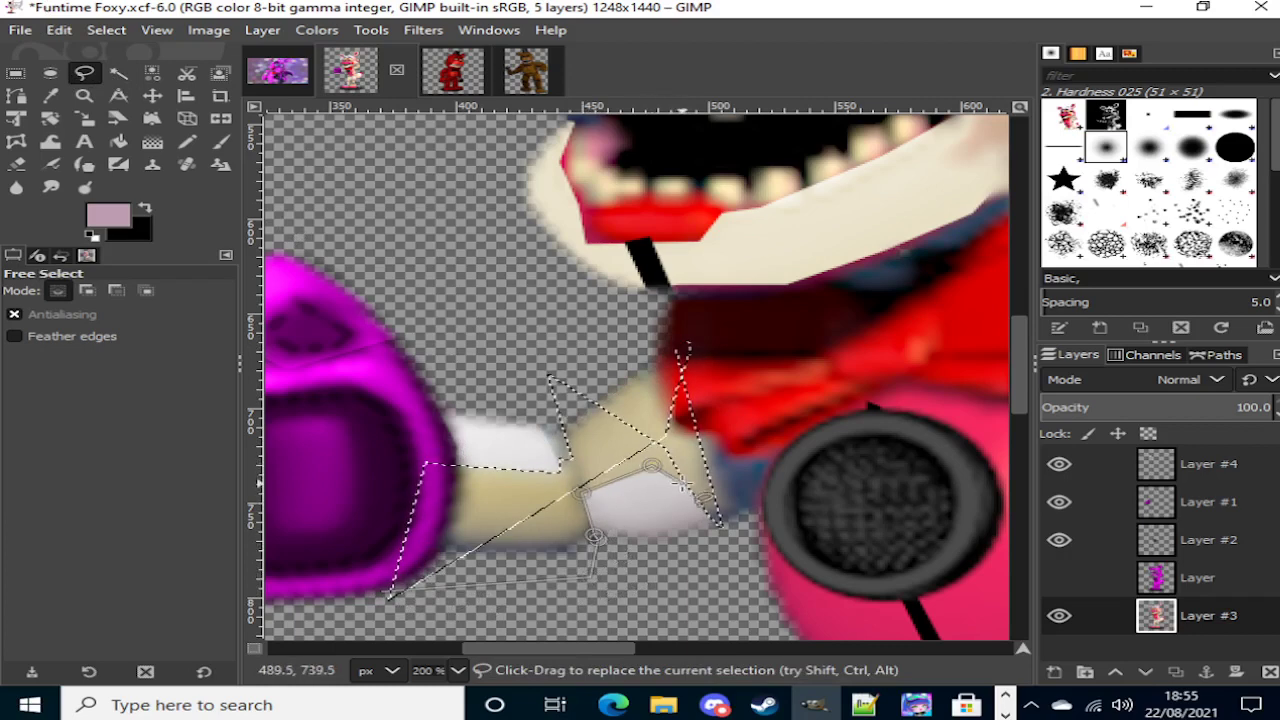
pyautogui.click(681, 484)
pyautogui.click(741, 552)
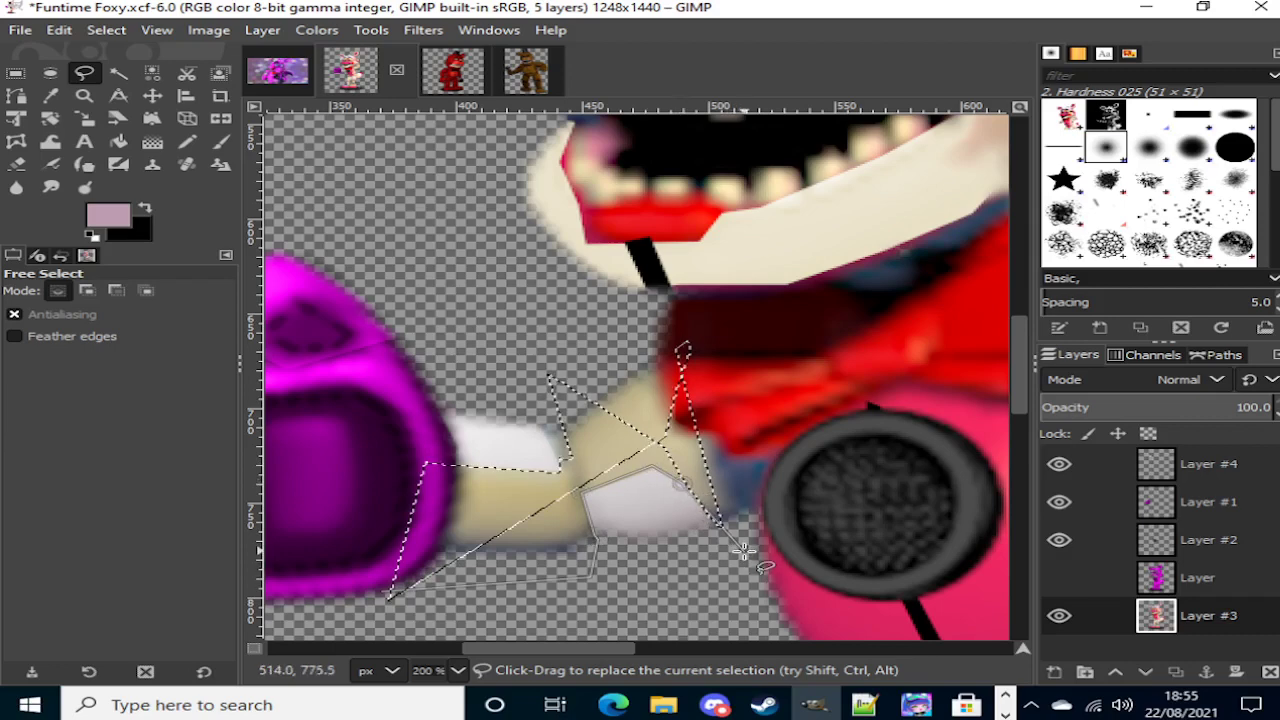
pyautogui.click(752, 493)
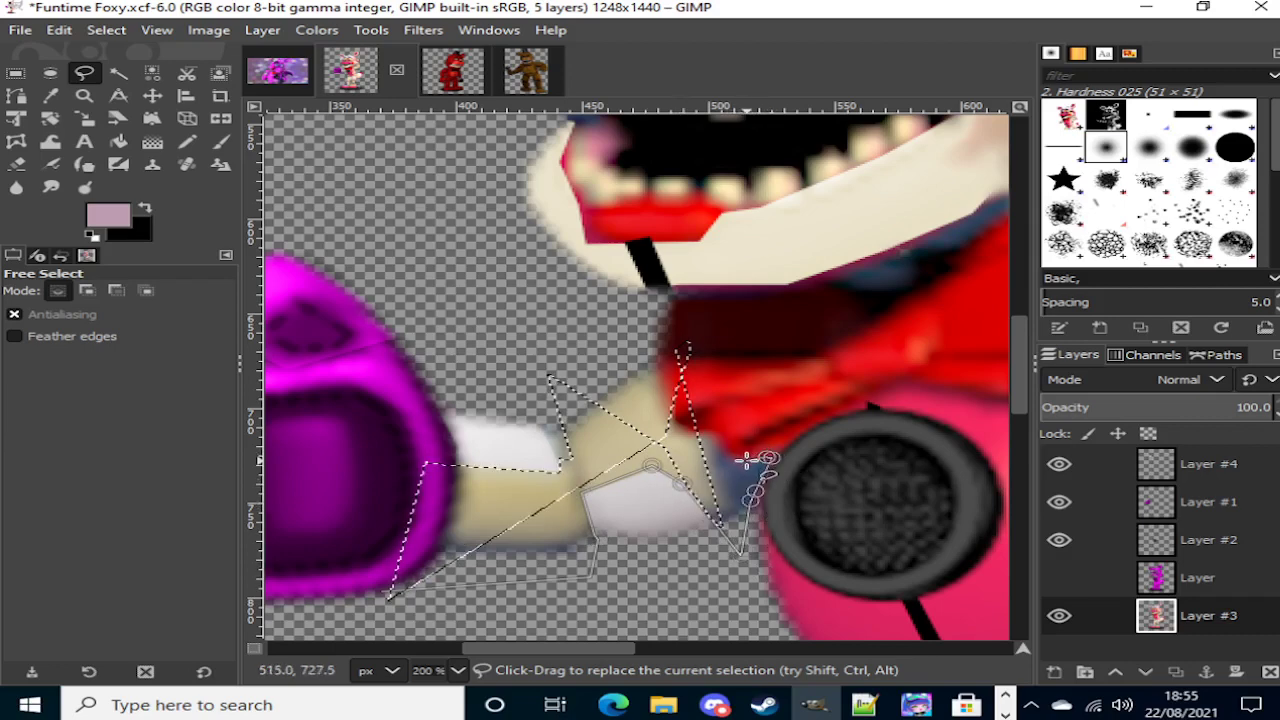
pyautogui.click(746, 461)
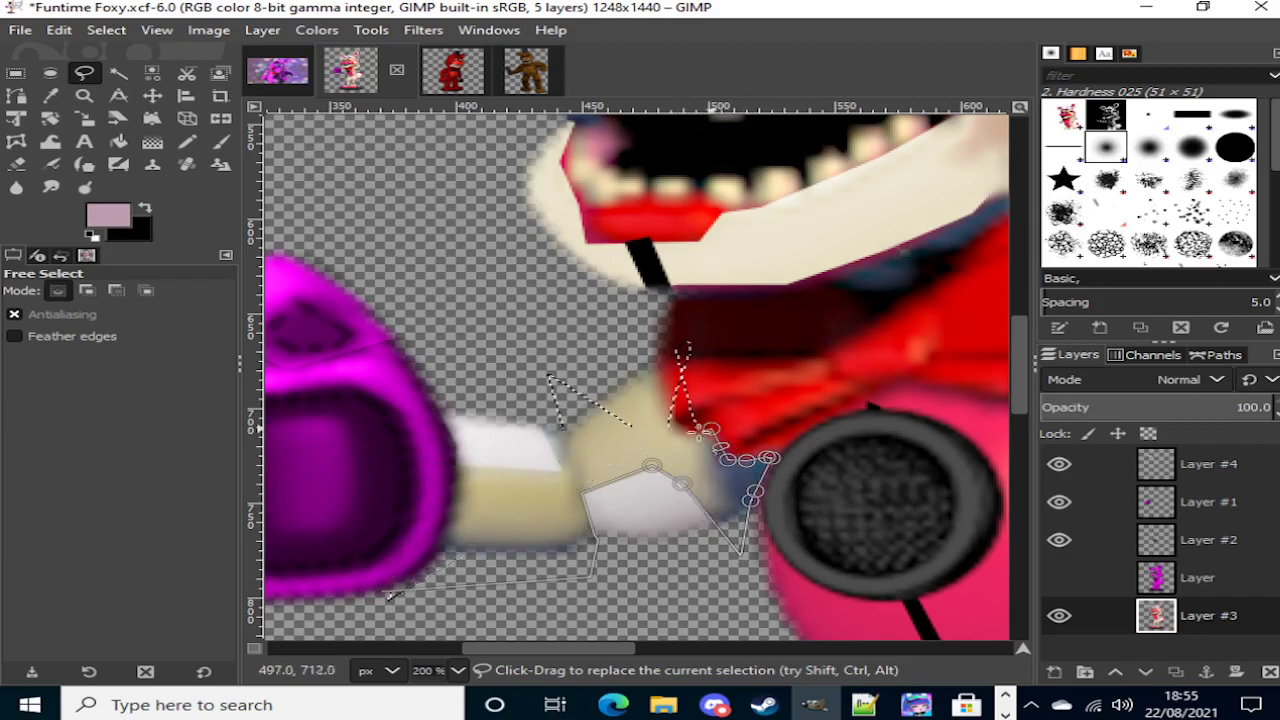
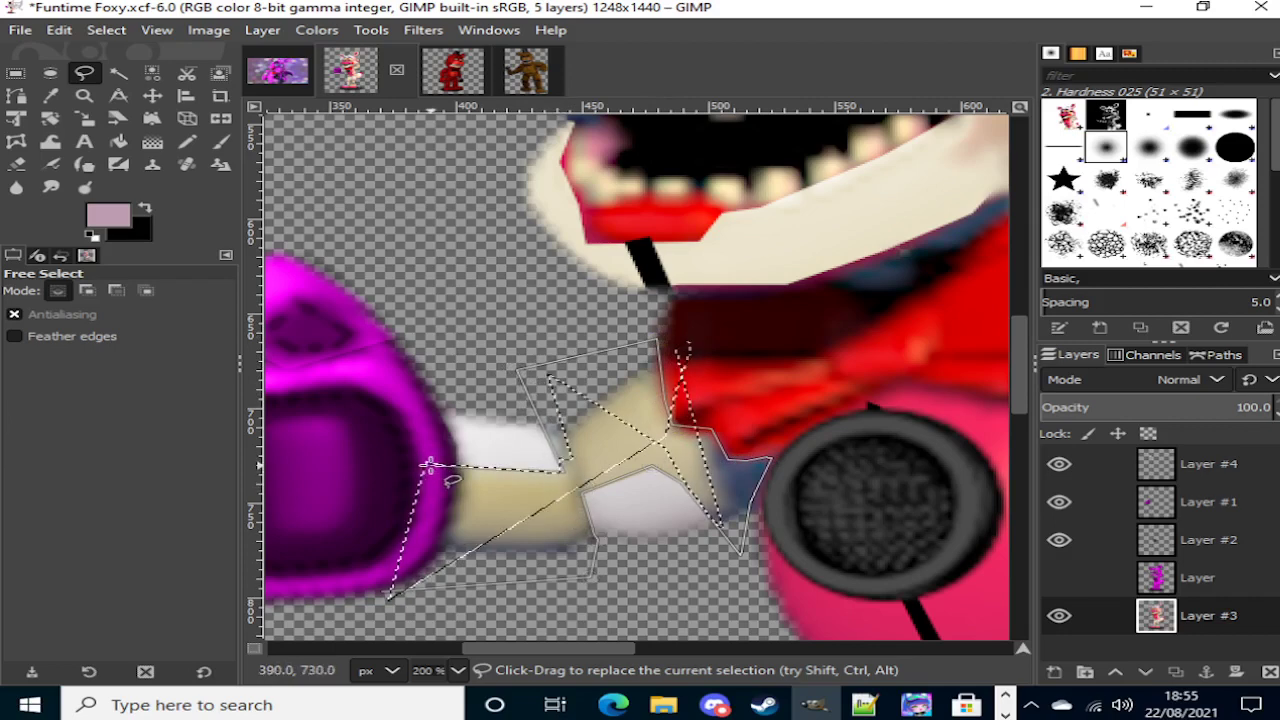
# Step: Hide Layer #1 to expose the forearm's end, then close the outline around the extended arm's beige parts and confirm the selection
pyautogui.click(1059, 540)
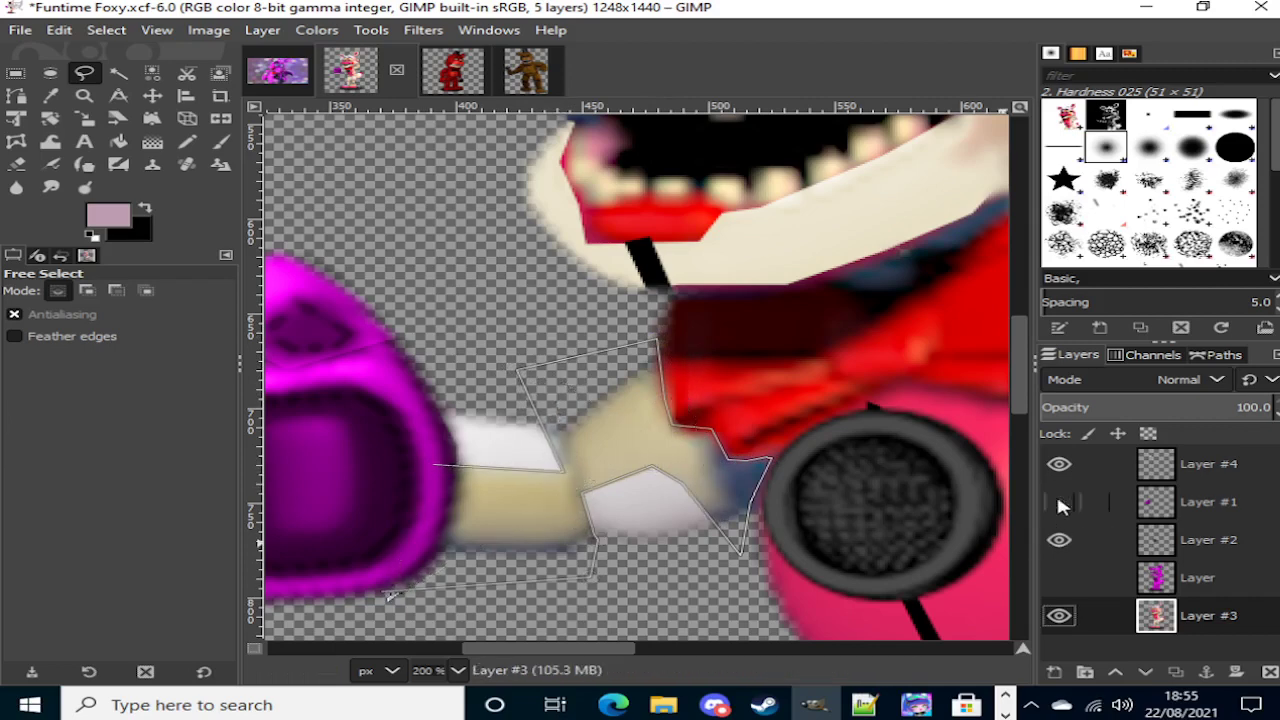
pyautogui.click(1059, 500)
pyautogui.click(389, 594)
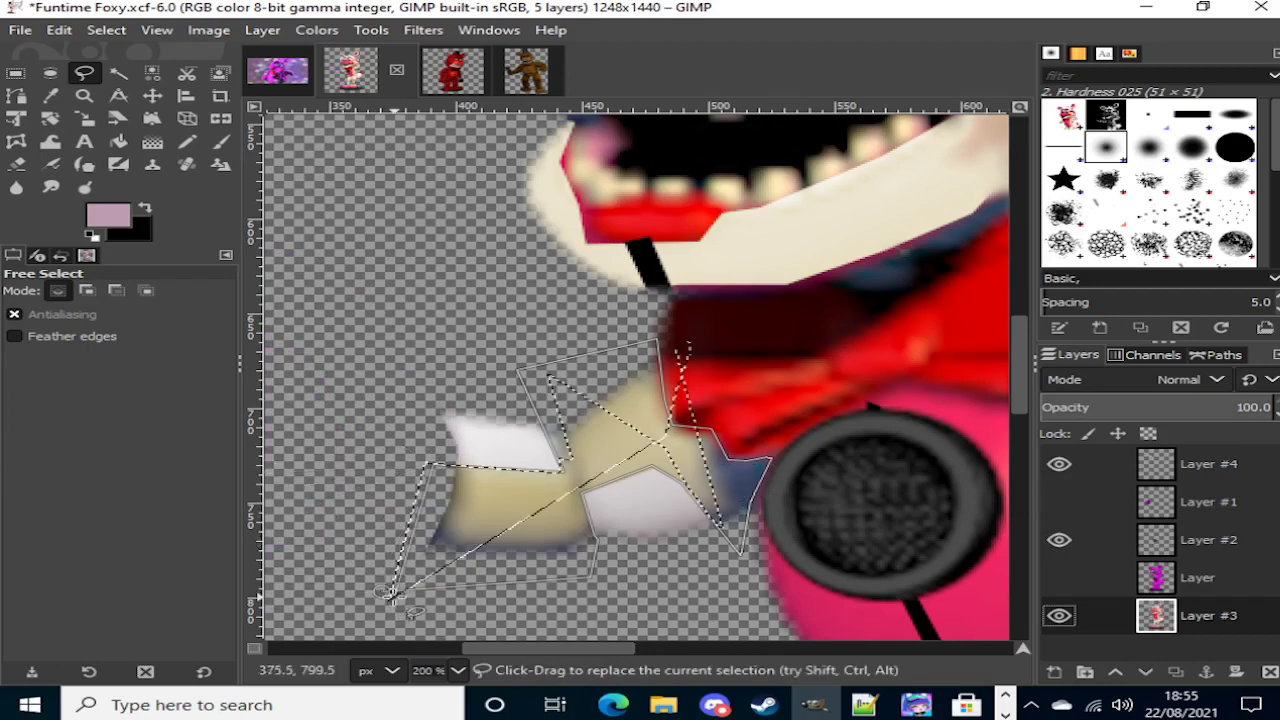
pyautogui.press('Return')
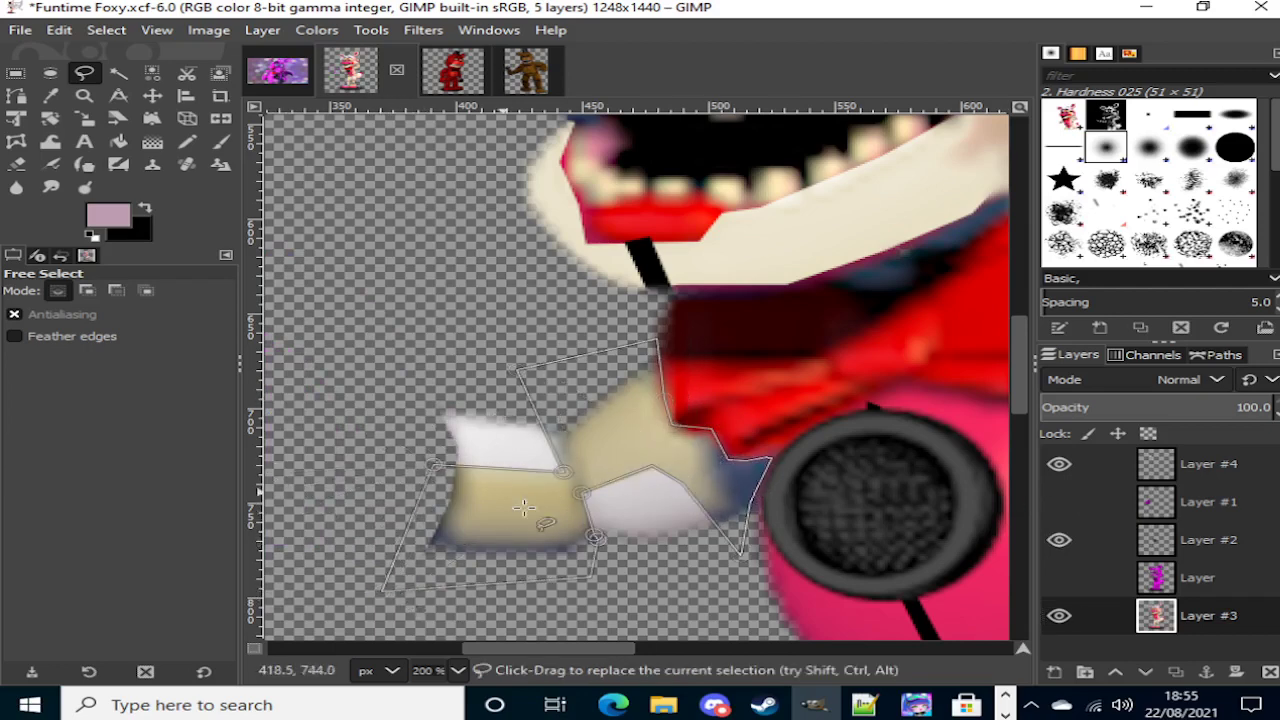
# Step: Try to colorize the extended arm's selected beige parts on Layer #3 dark grey (5e6168) and compare them with the raised arm
pyautogui.click(322, 36)
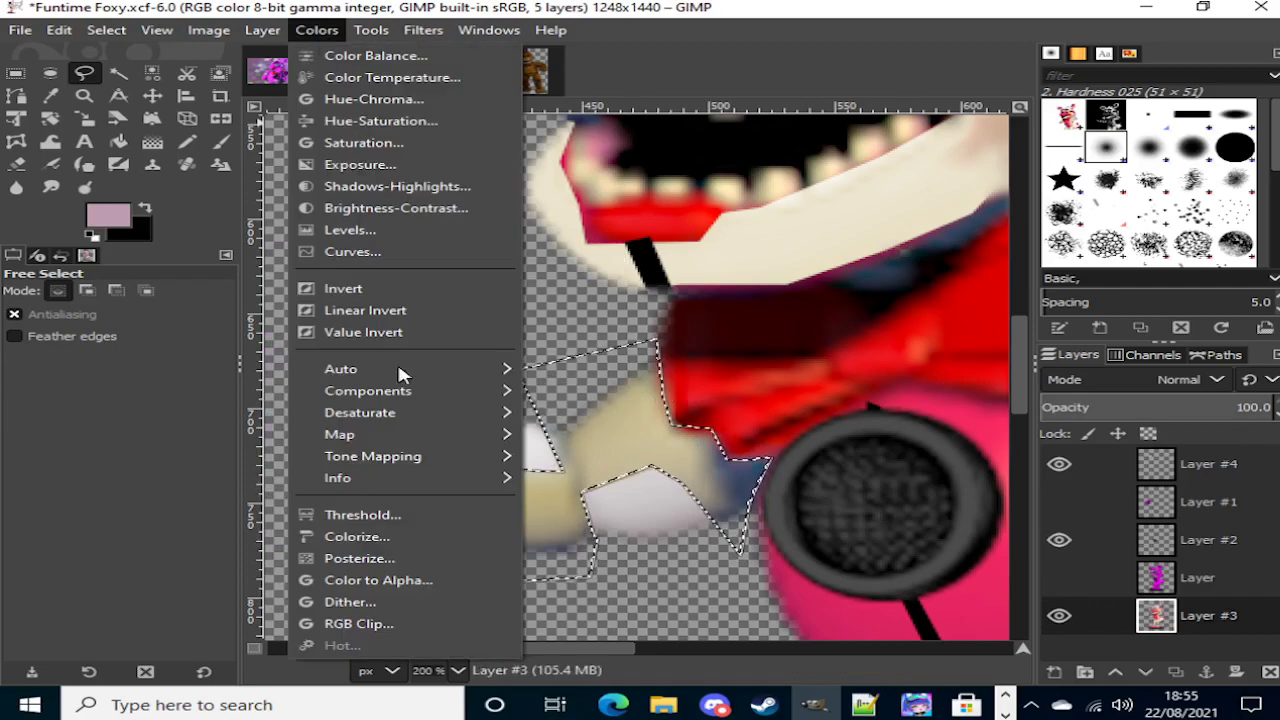
pyautogui.click(406, 546)
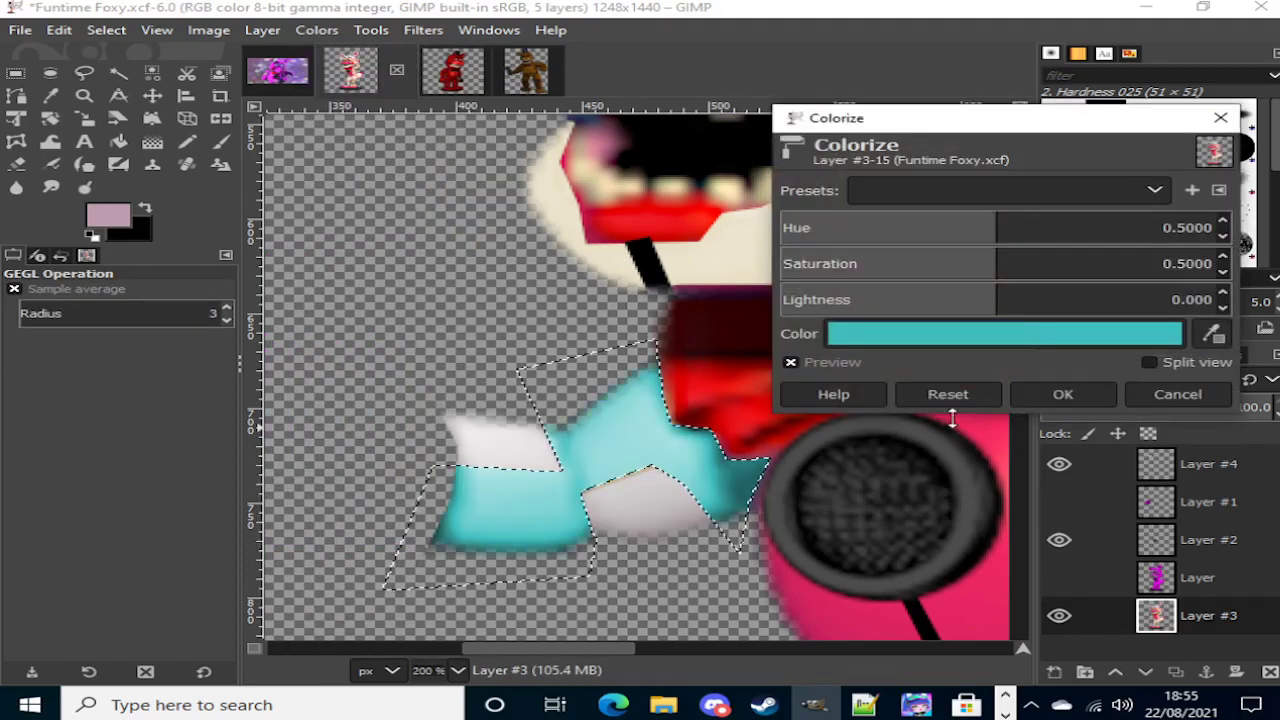
pyautogui.click(1000, 334)
pyautogui.click(1075, 430)
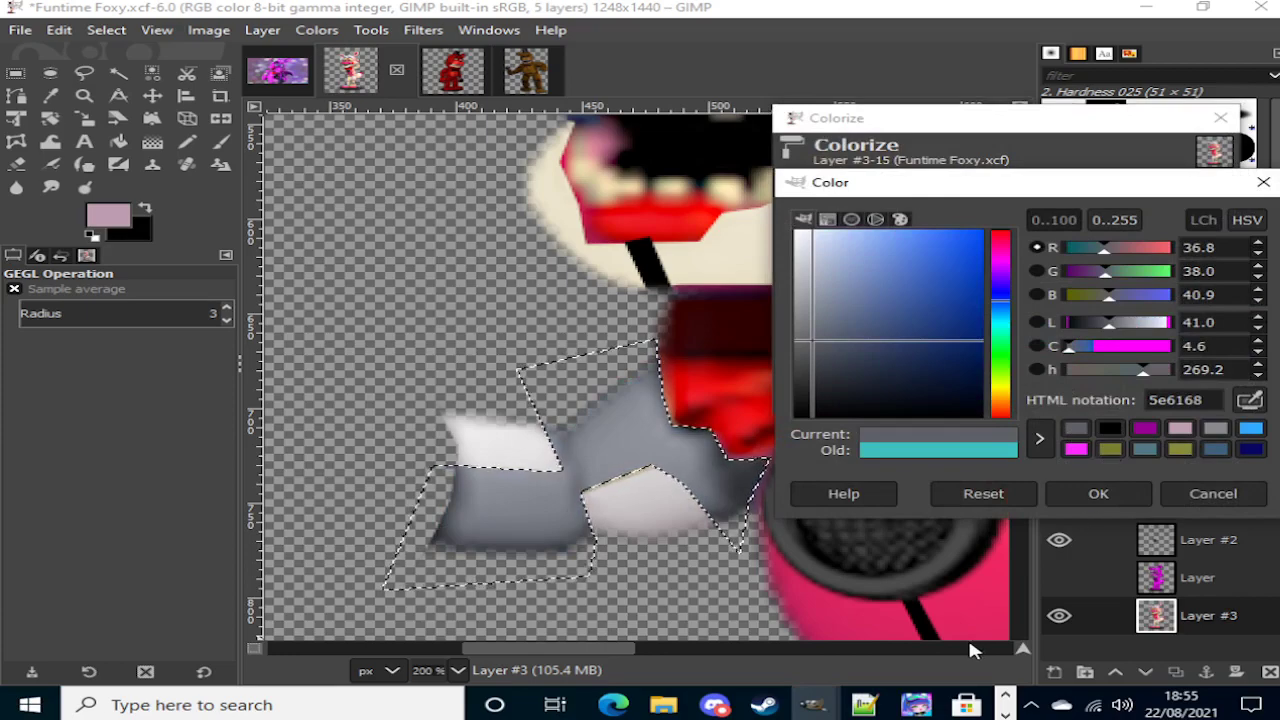
pyautogui.hscroll(6, 955, 647)
pyautogui.scroll(-6, 943, 638)
pyautogui.scroll(4, 942, 638)
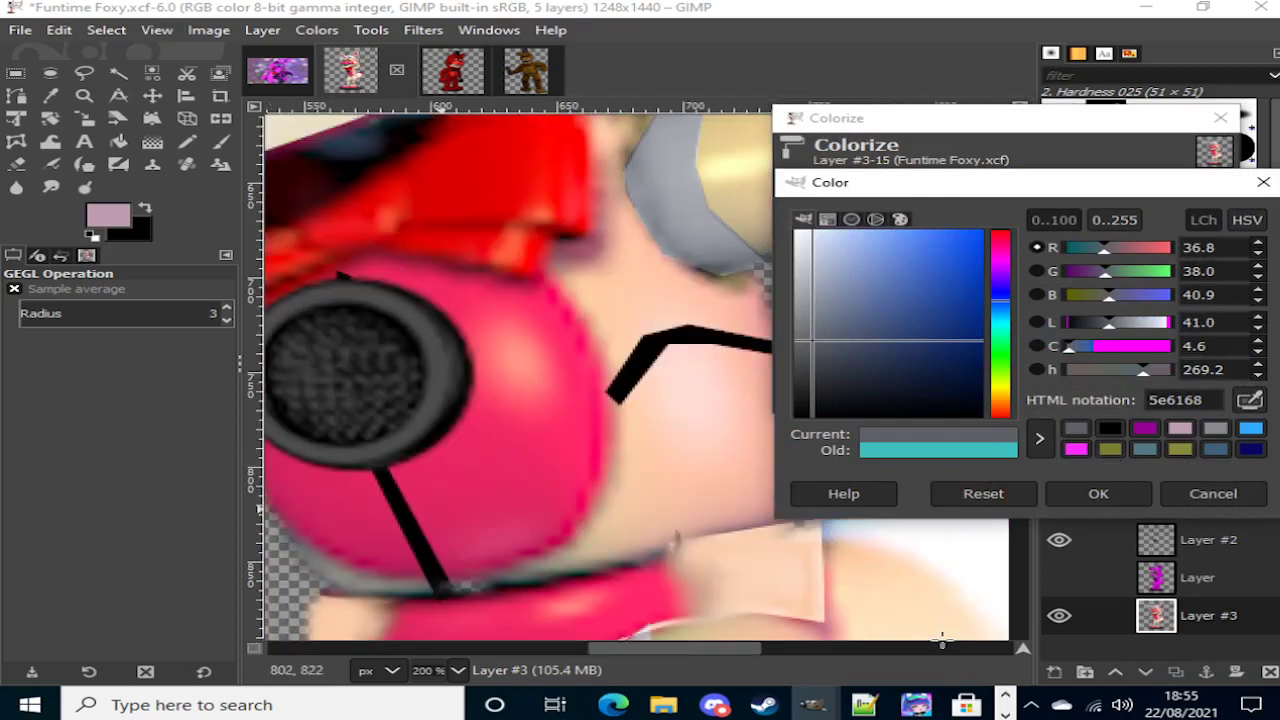
pyautogui.hscroll(-4, 932, 659)
pyautogui.hscroll(1, 932, 658)
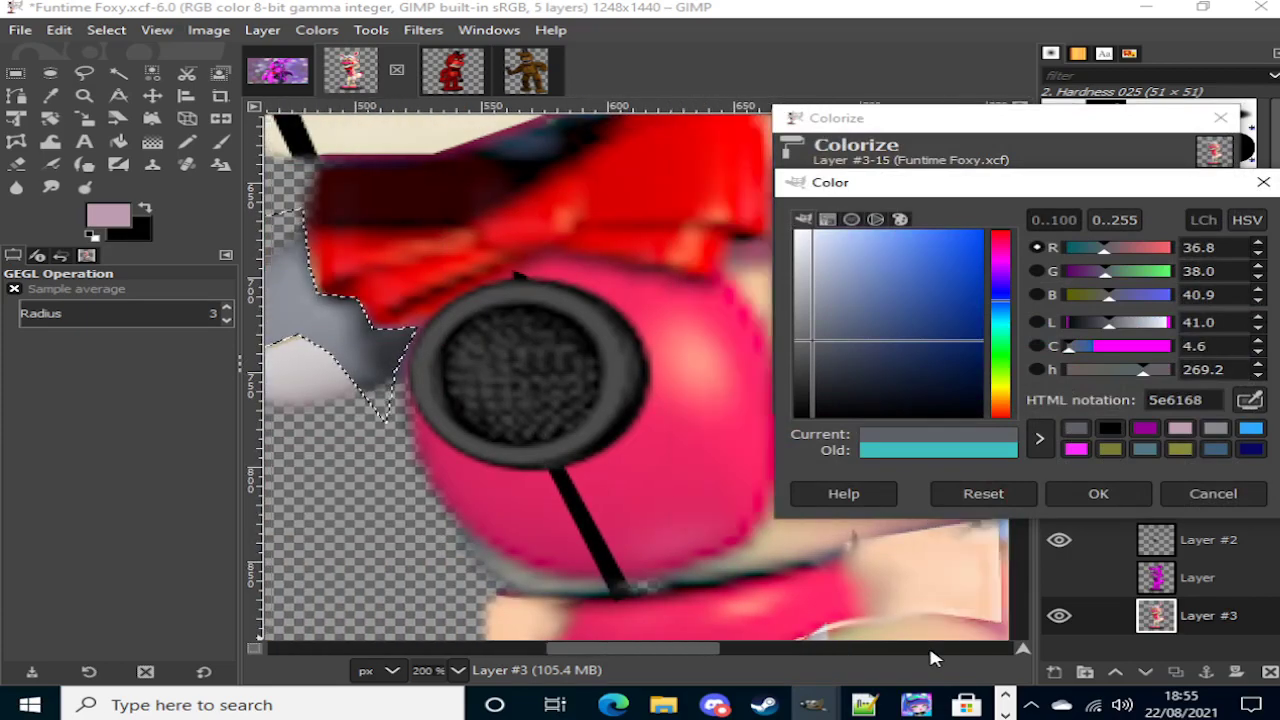
# Step: Consult the reference picture and colorize the extended arm's selected parts grey with hue 0.6167, saturation 0.0347 and lightness -0.073
pyautogui.click(291, 82)
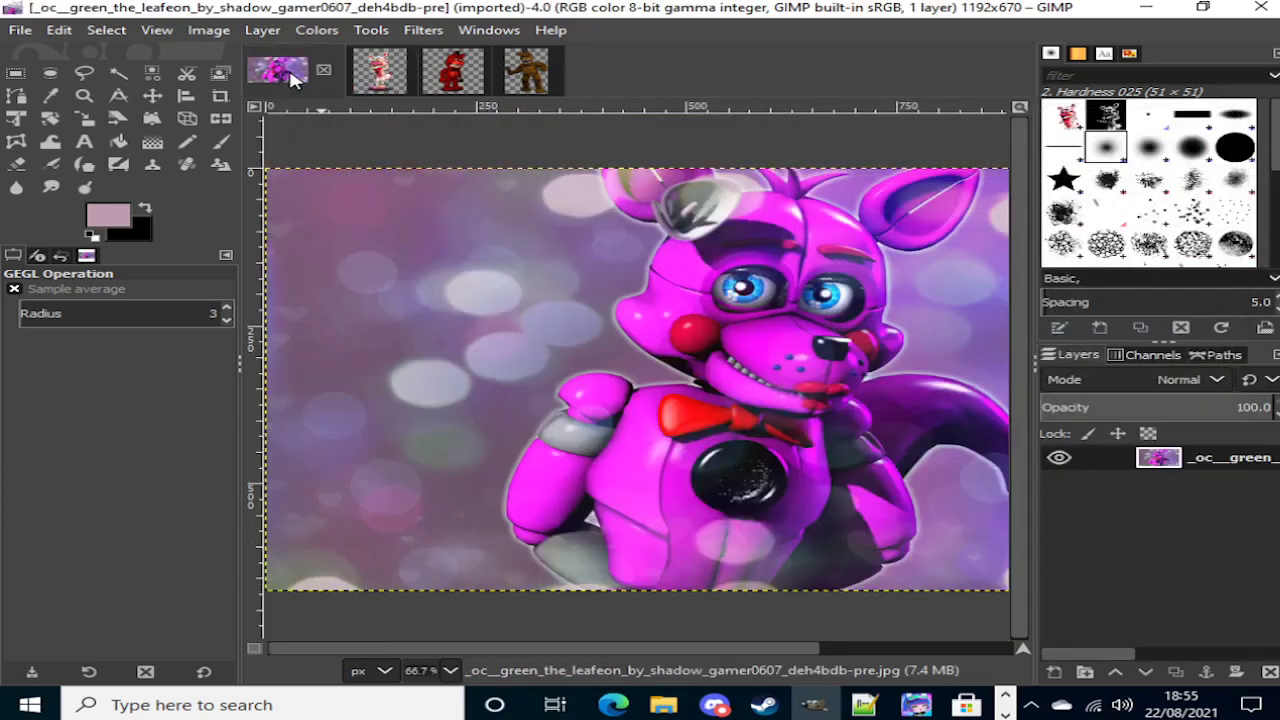
pyautogui.click(378, 73)
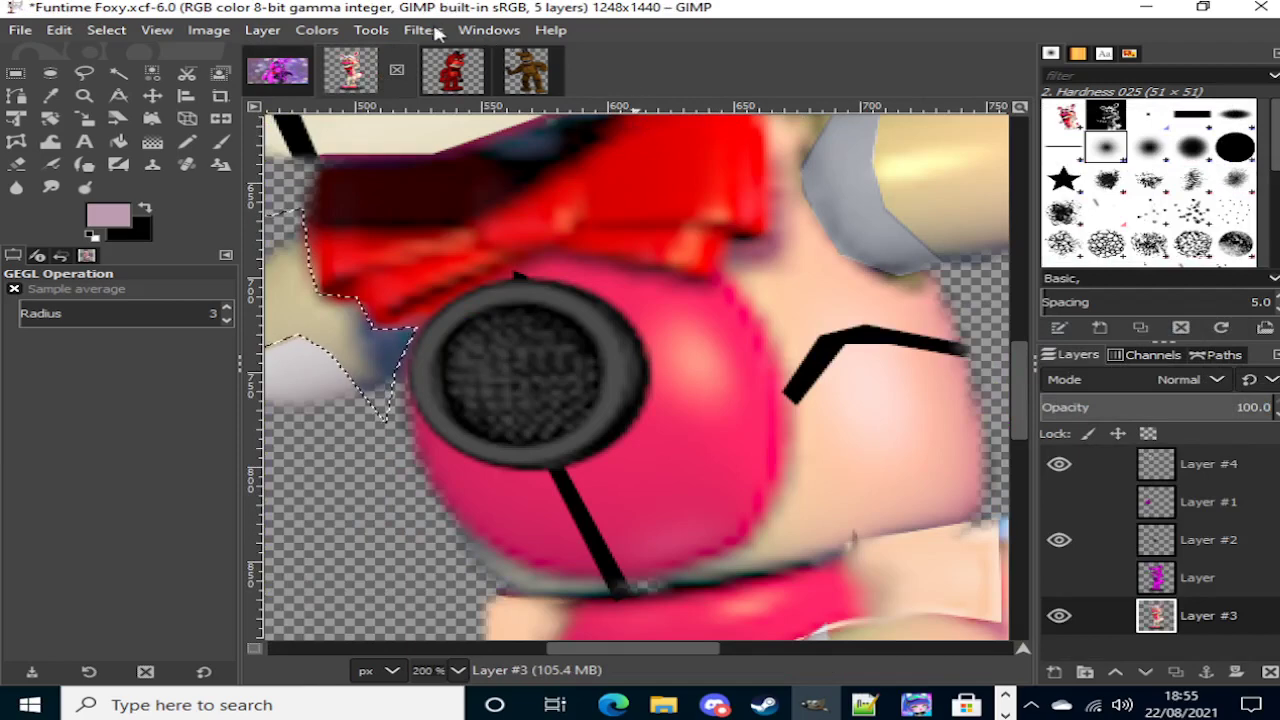
pyautogui.click(323, 33)
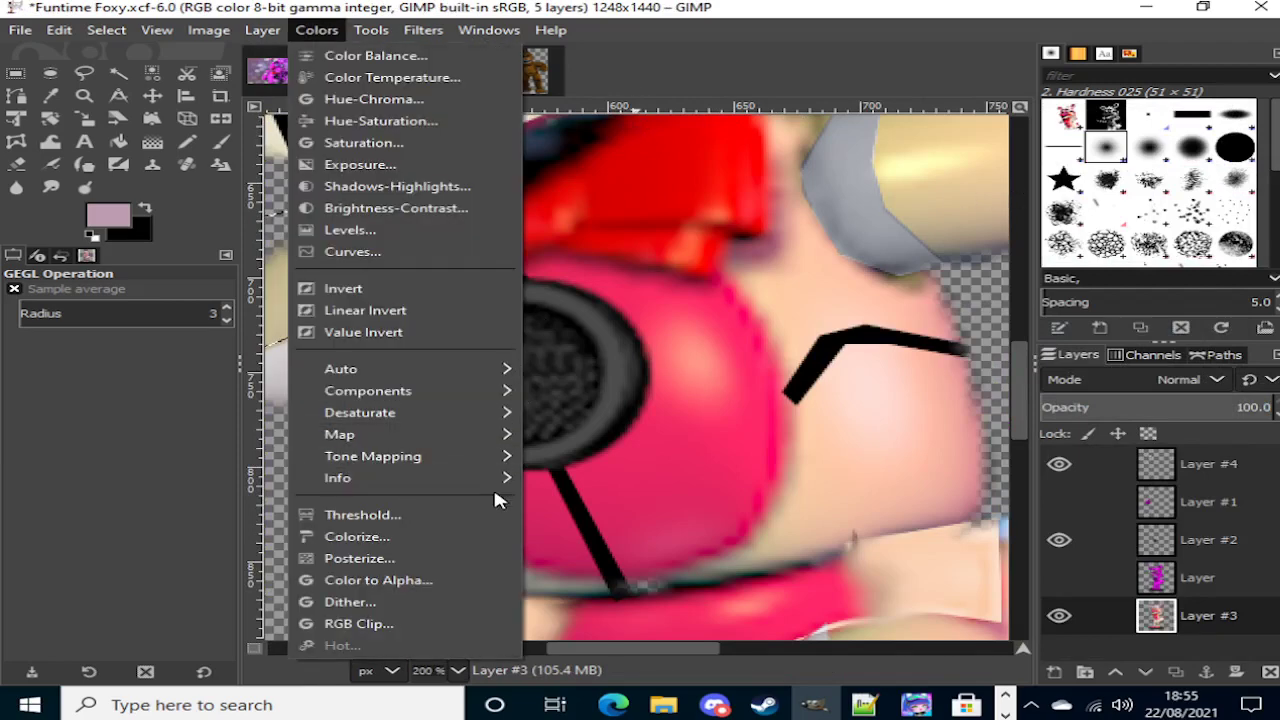
pyautogui.click(493, 530)
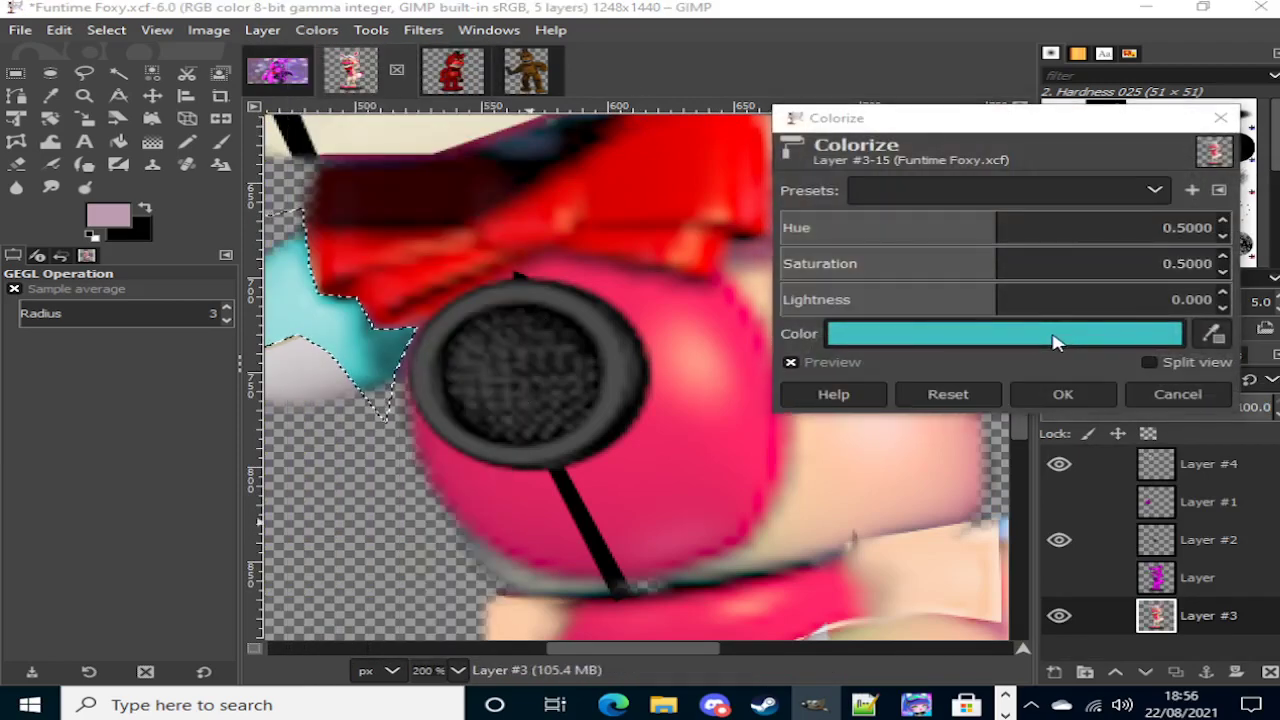
pyautogui.click(1057, 338)
pyautogui.click(1226, 442)
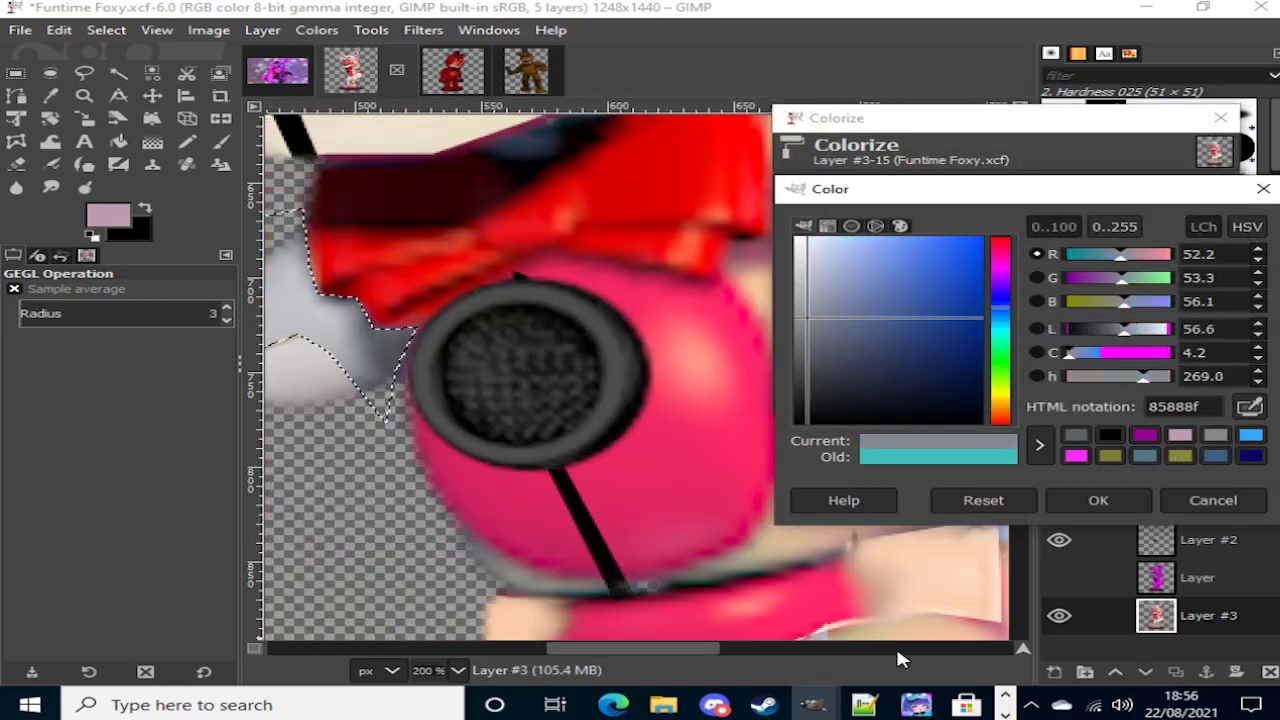
pyautogui.moveTo(804, 327); pyautogui.dragTo(809, 335)
pyautogui.click(1110, 500)
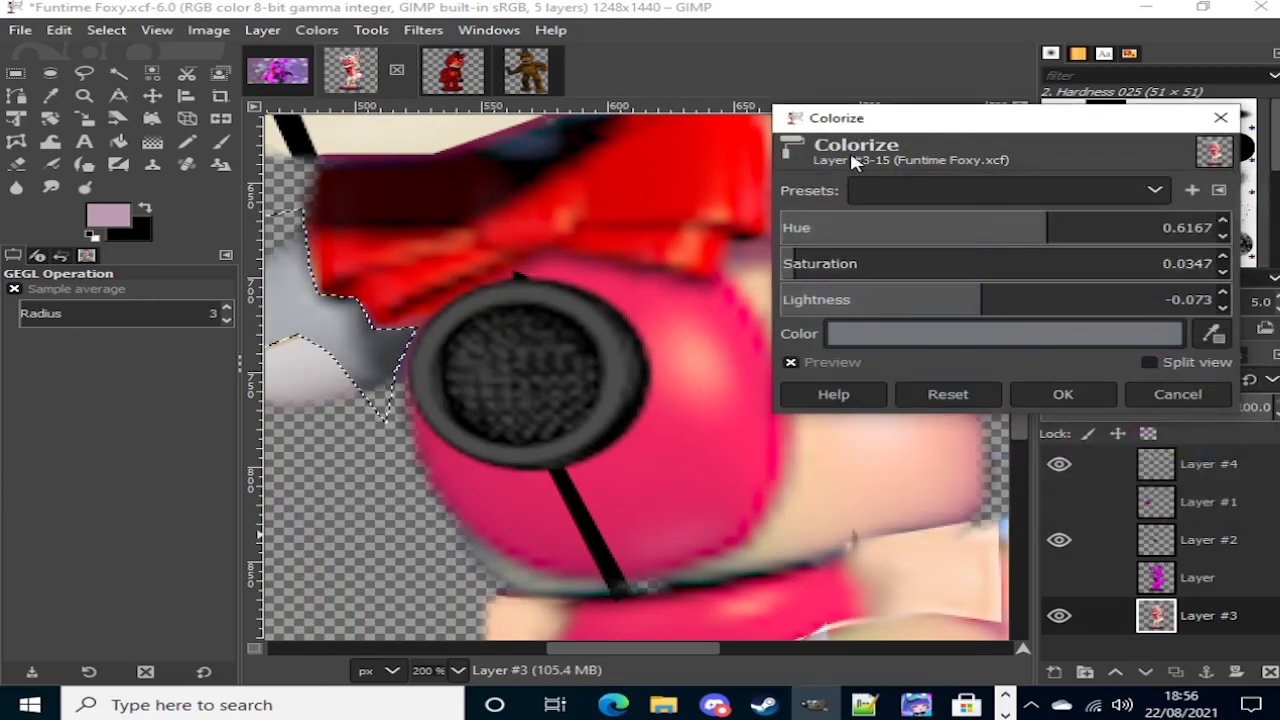
pyautogui.moveTo(940, 124); pyautogui.dragTo(645, 314)
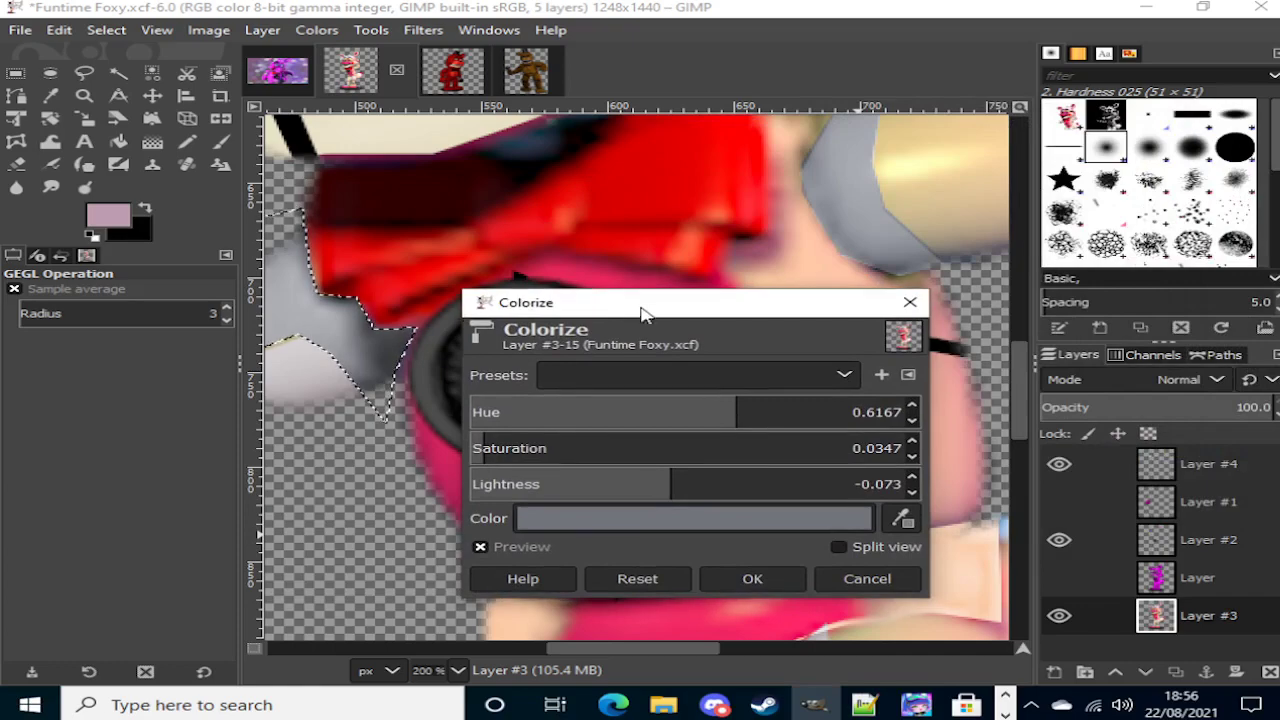
pyautogui.click(752, 578)
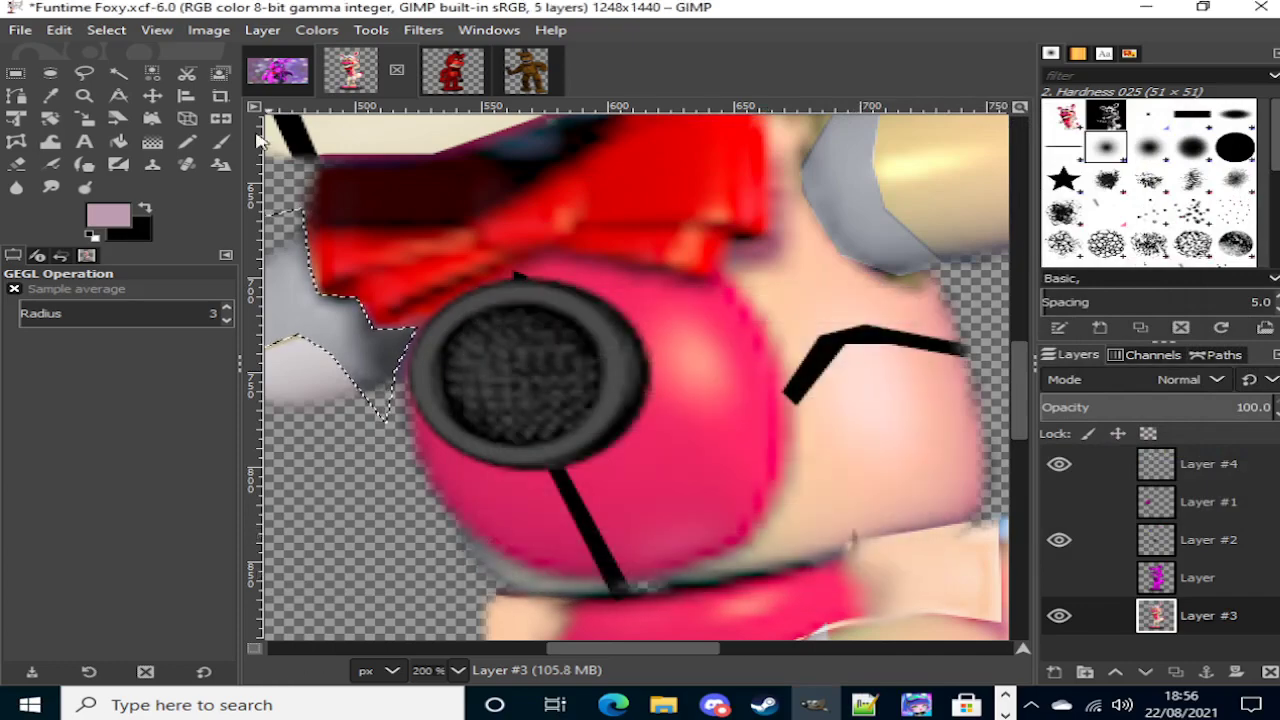
# Step: Activate Fuzzy Select and compare the character with the magenta Layer shown and hidden
pyautogui.click(118, 73)
pyautogui.press('-')
pyautogui.scroll(-4, 510, 268)
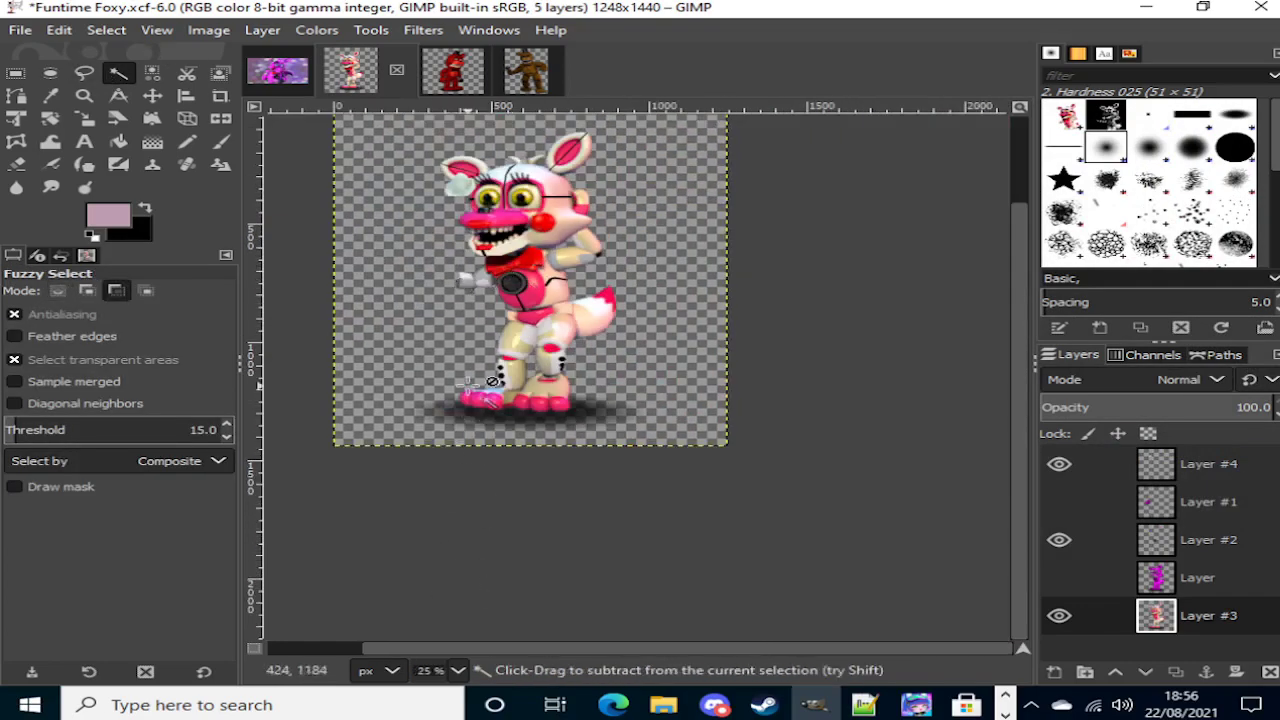
pyautogui.scroll(1, 451, 594)
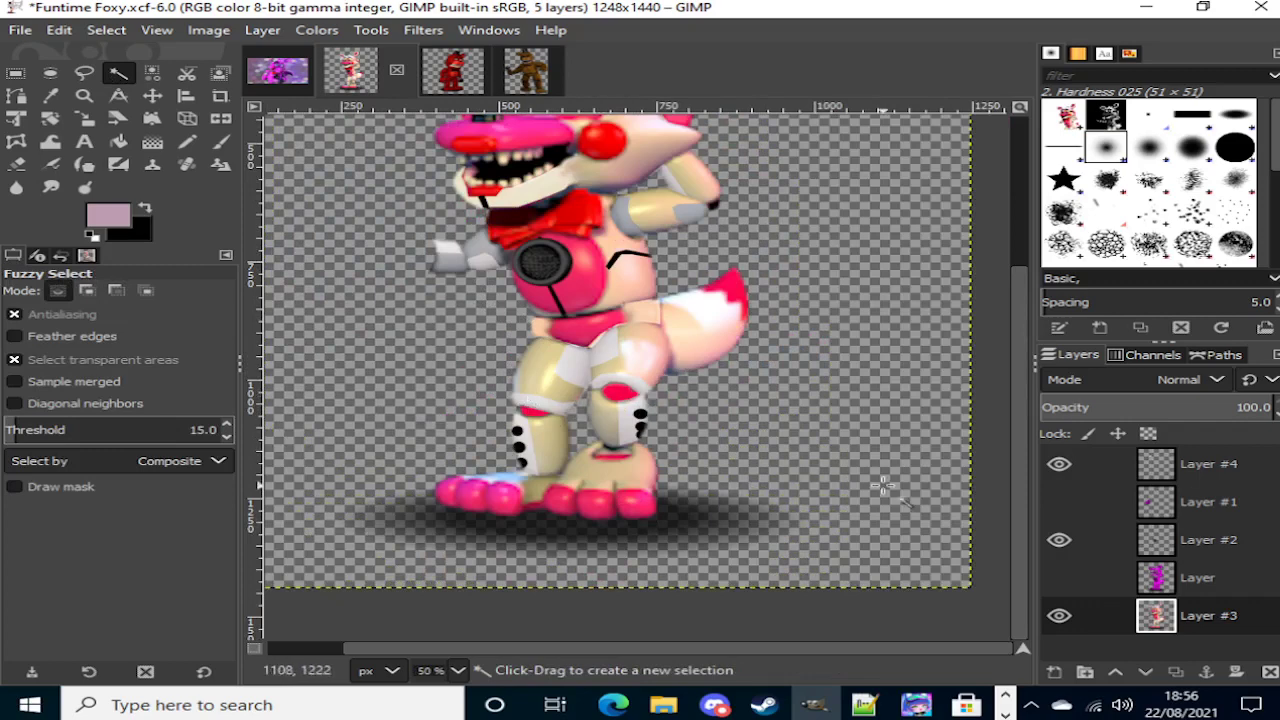
pyautogui.click(1058, 577)
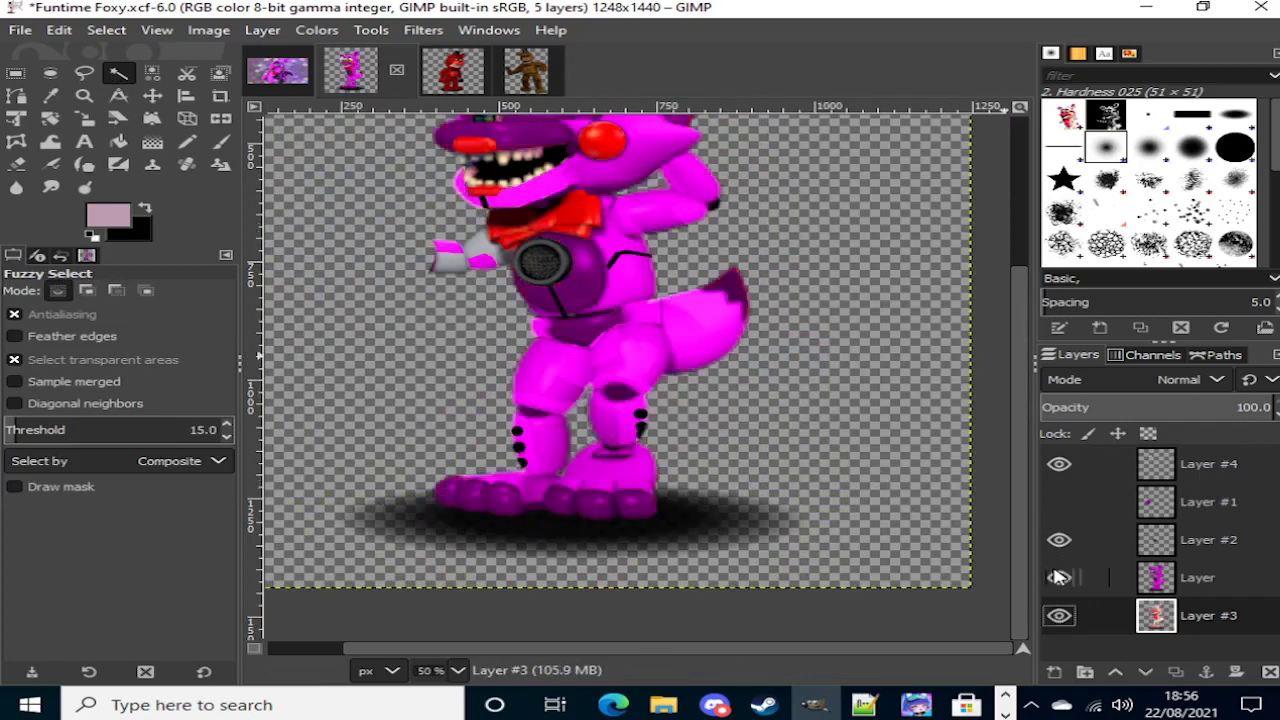
pyautogui.click(1058, 577)
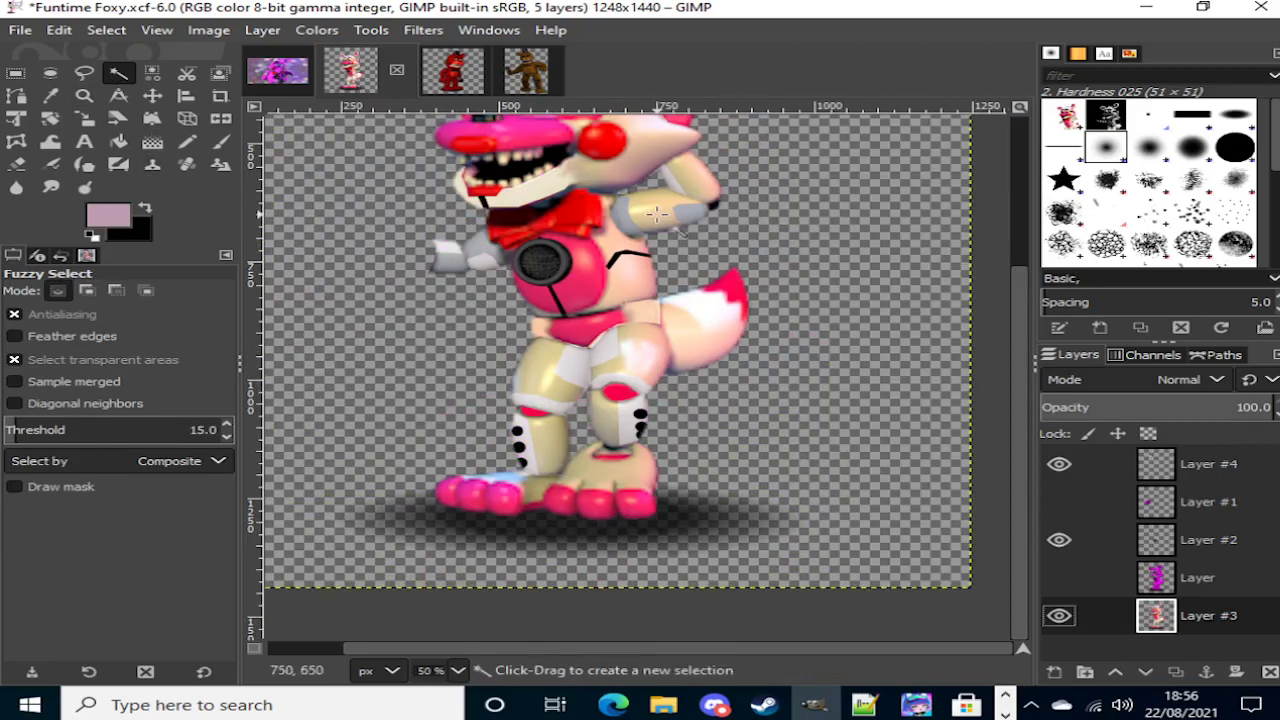
# Step: Fuzzy-select the raised arm's grey shoulder-end piece on Layer #3 and add the grey elbow piece to the selection
pyautogui.click(622, 221)
pyautogui.scroll(2, 624, 228)
pyautogui.moveTo(605, 236); pyautogui.dragTo(690, 230)
pyautogui.keyDown('ctrl'); pyautogui.scroll(3, 690, 230); pyautogui.keyUp('ctrl')
pyautogui.keyDown('shift'); pyautogui.click(630, 343); pyautogui.keyUp('shift')
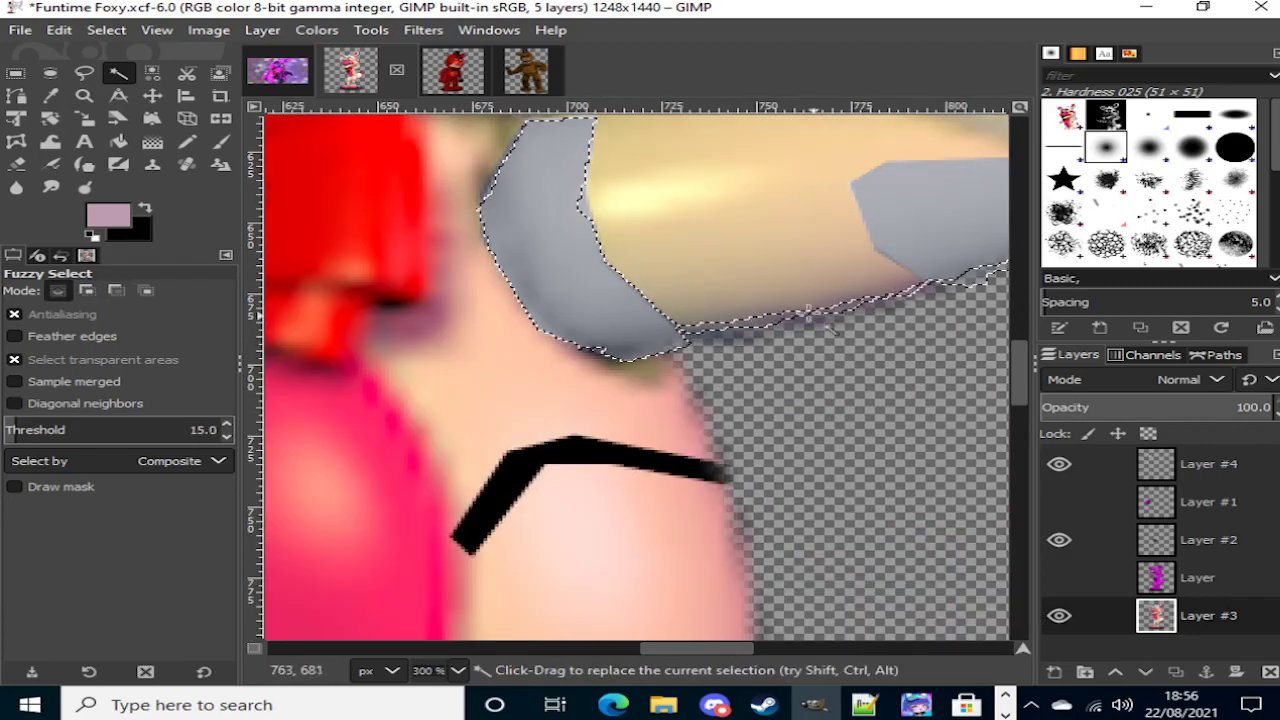
pyautogui.scroll(3, 675, 308)
pyautogui.keyDown('shift'); pyautogui.click(987, 388); pyautogui.keyUp('shift')
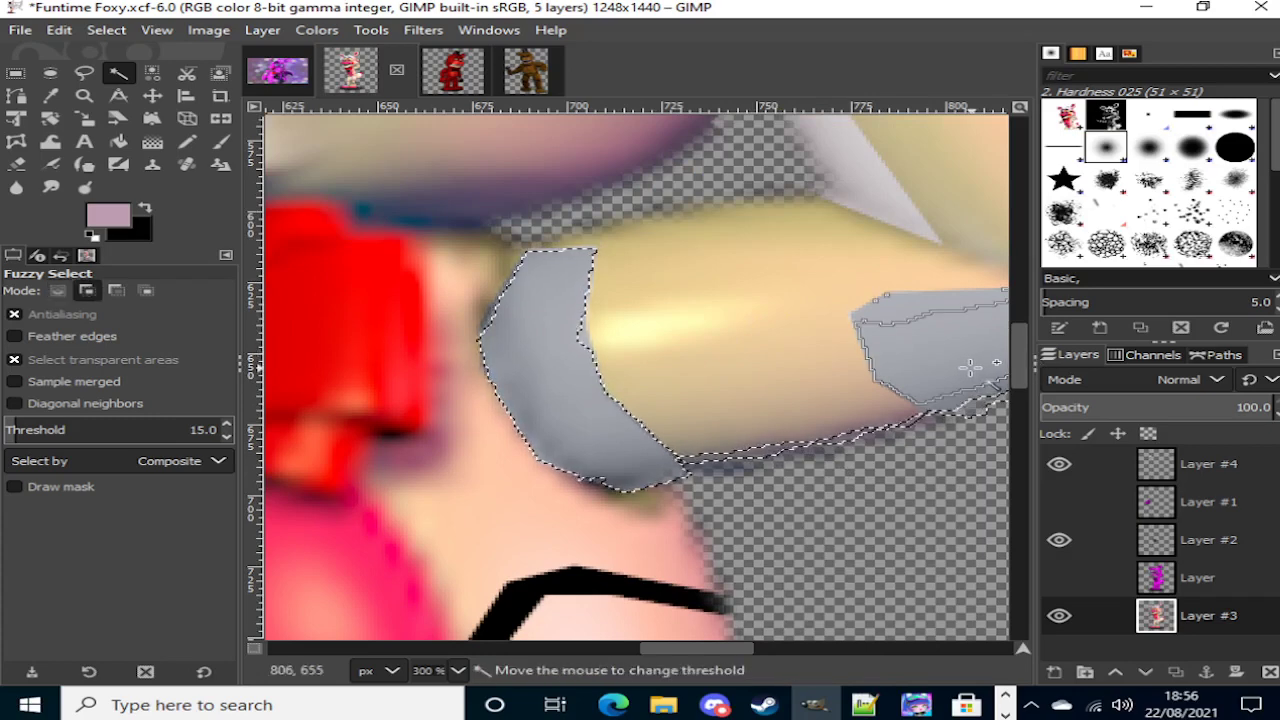
pyautogui.moveTo(925, 332); pyautogui.dragTo(948, 367)
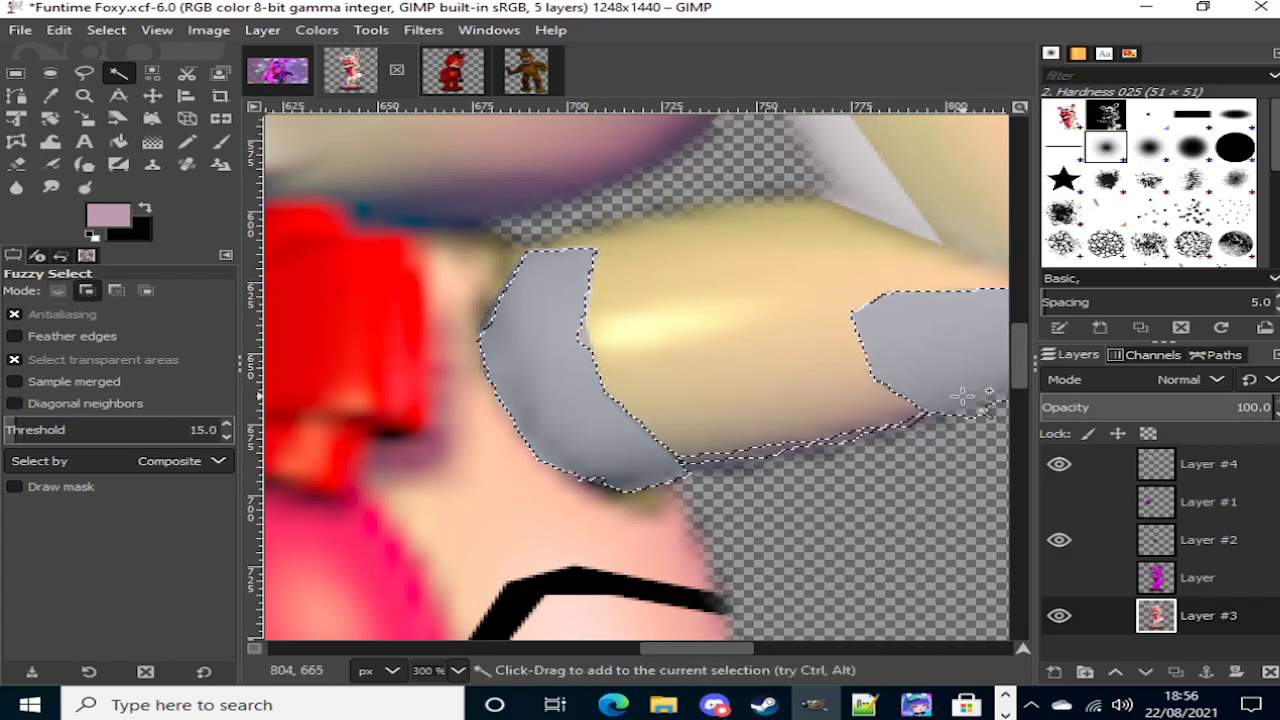
# Step: Examine the selected grey pieces on the raised arm and compare them with the extended arm and the legs
pyautogui.hscroll(1, 667, 443)
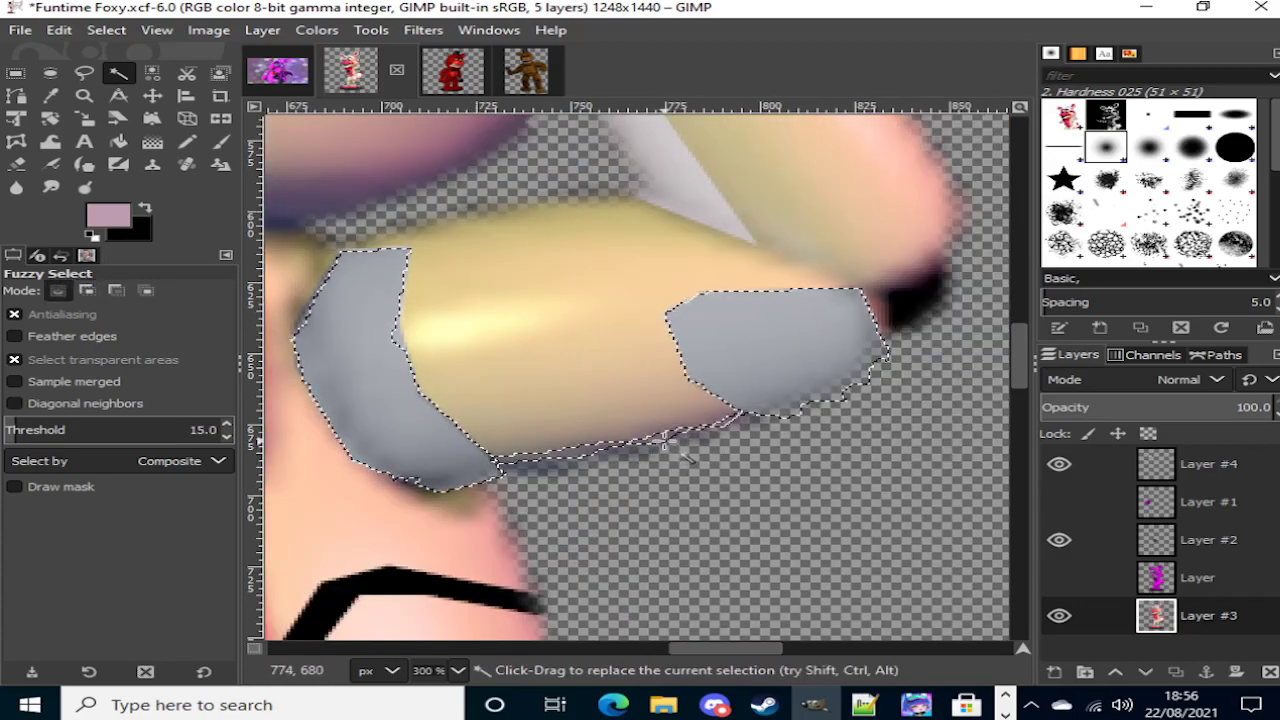
pyautogui.hscroll(-2, 686, 423)
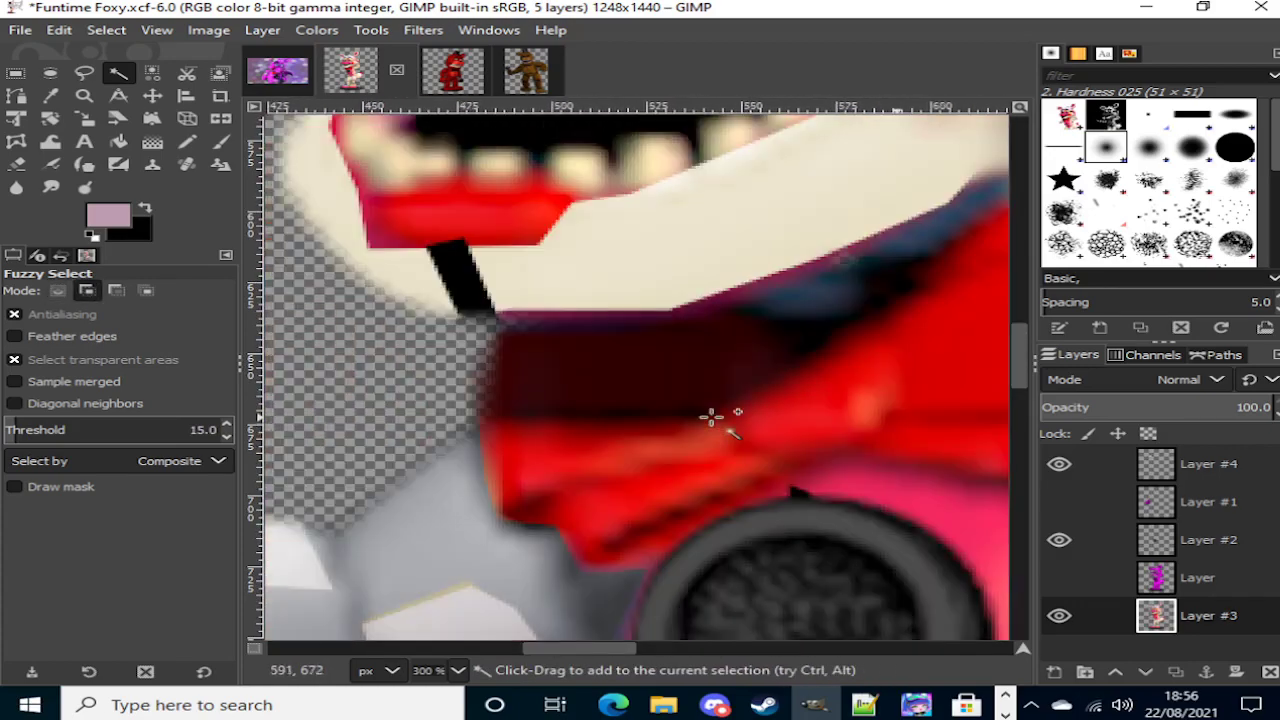
pyautogui.scroll(-1, 711, 413)
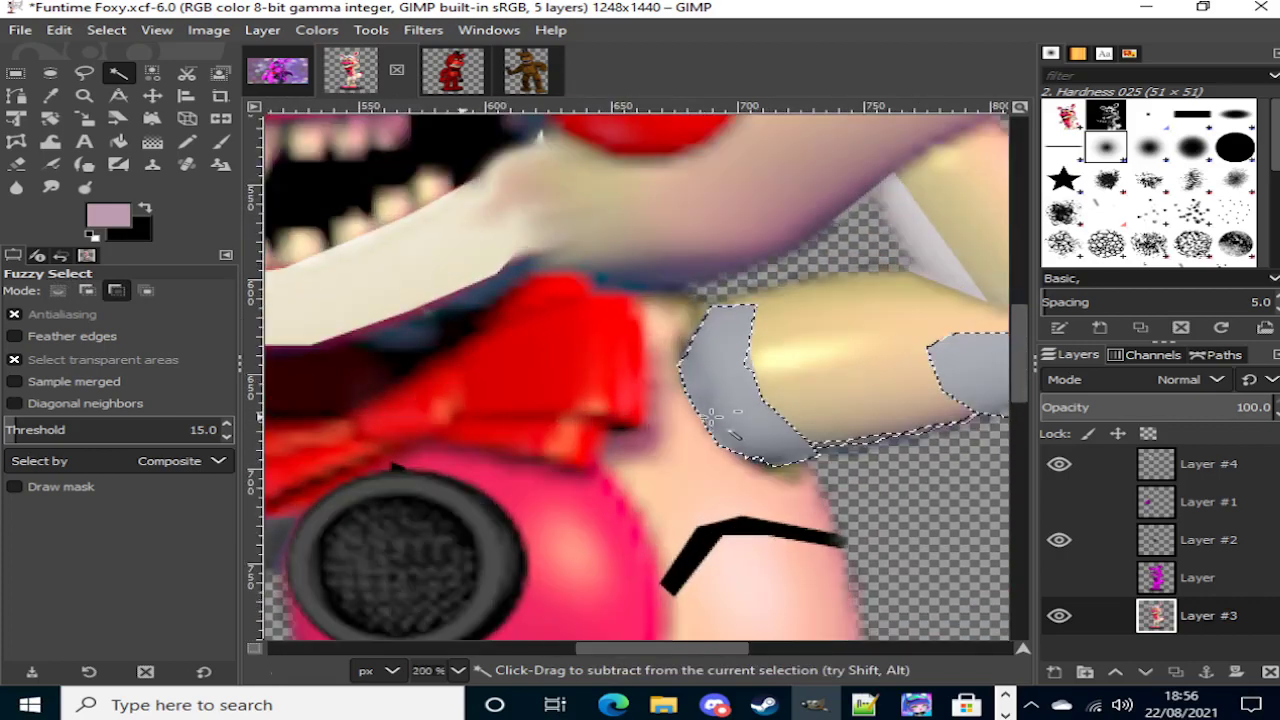
pyautogui.scroll(-4, 710, 416)
pyautogui.scroll(1, 708, 414)
pyautogui.scroll(-4, 706, 413)
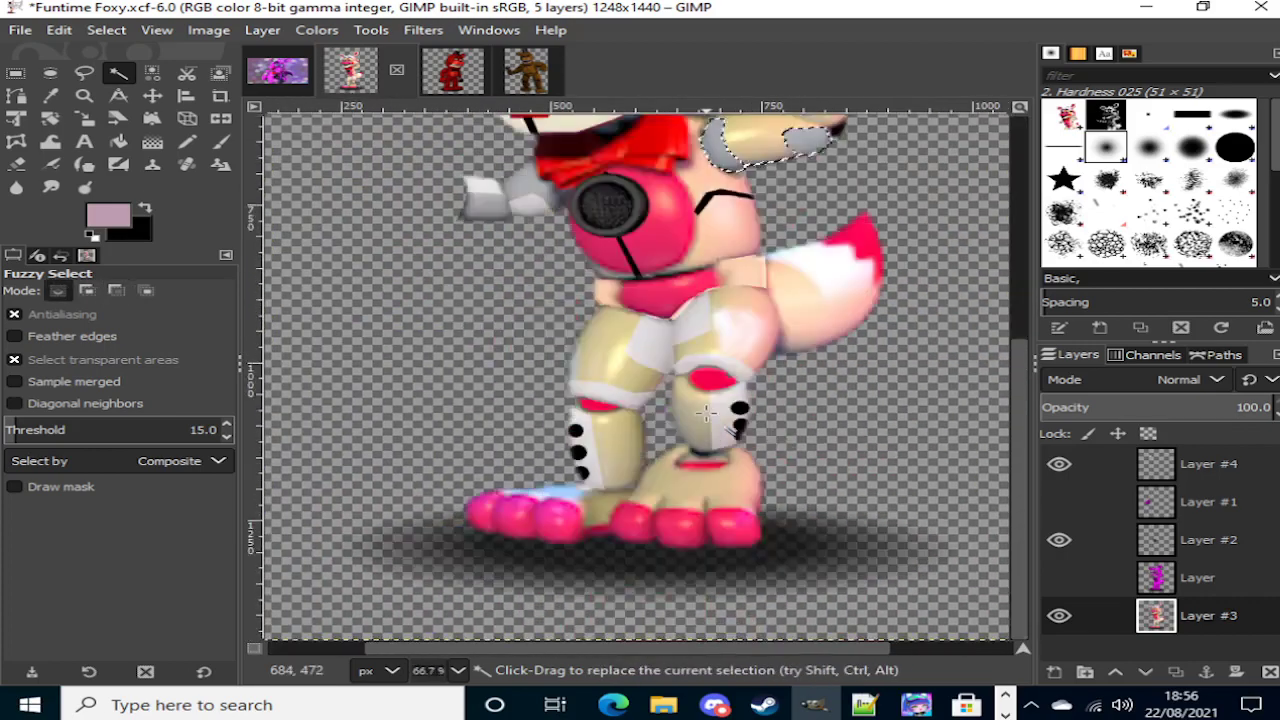
pyautogui.scroll(2, 706, 413)
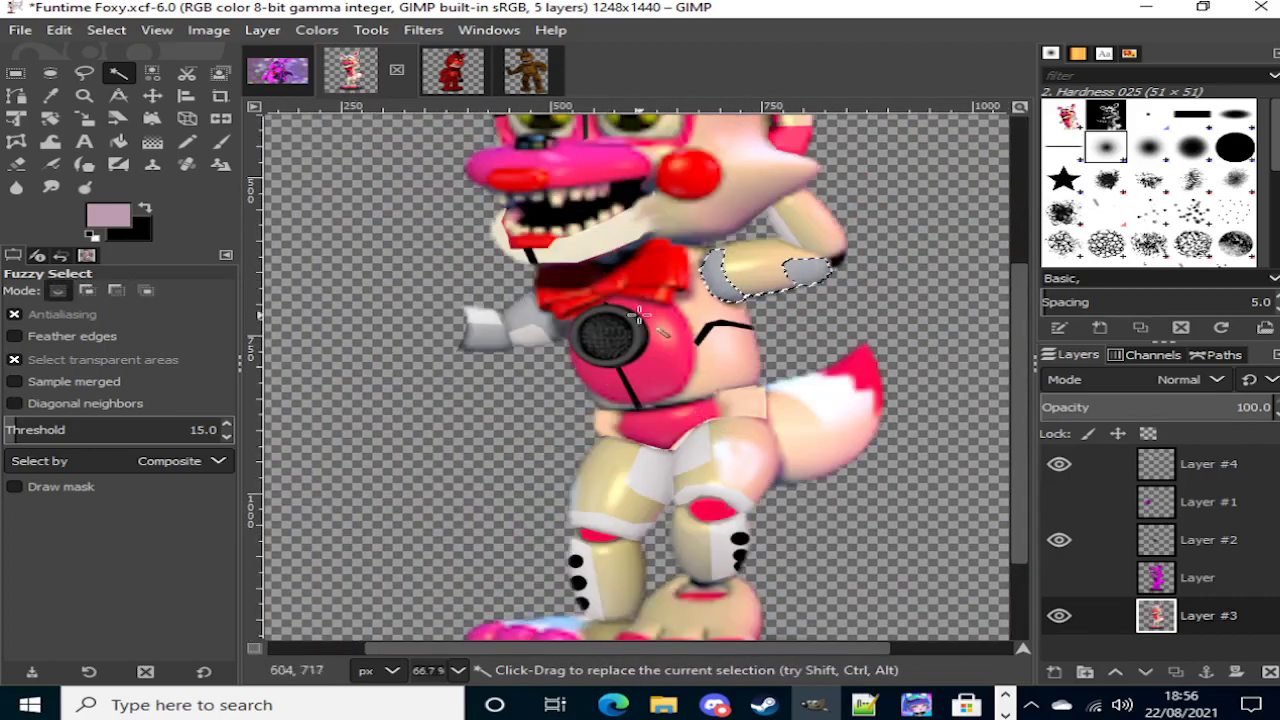
pyautogui.scroll(3, 636, 316)
pyautogui.scroll(-3, 630, 344)
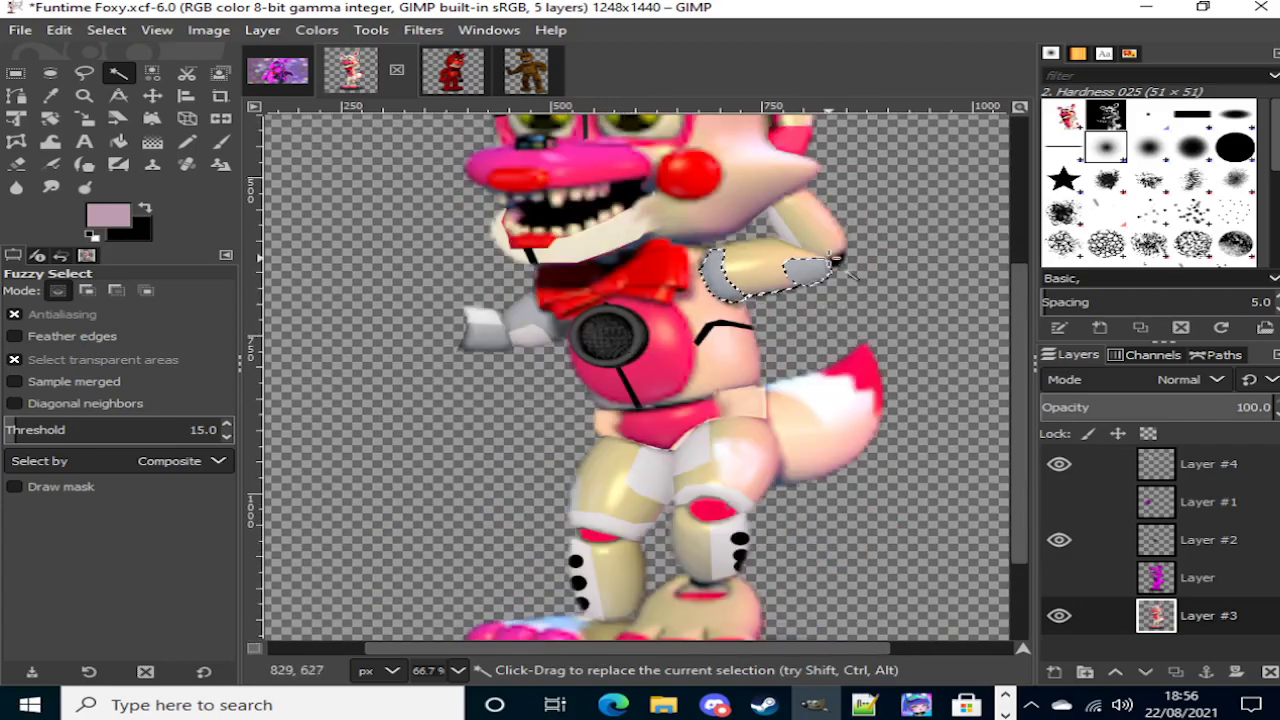
pyautogui.rightClick(833, 263)
pyautogui.click(901, 7)
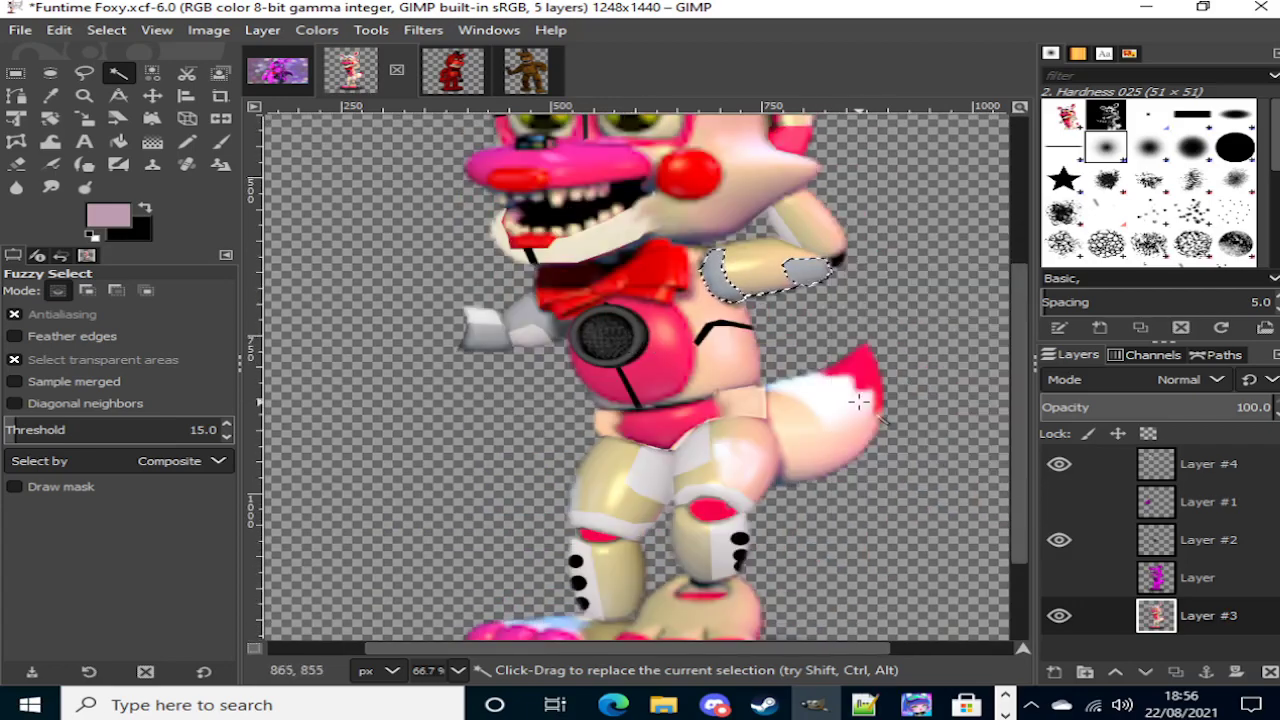
pyautogui.hscroll(3, 655, 287)
pyautogui.hscroll(-3, 647, 292)
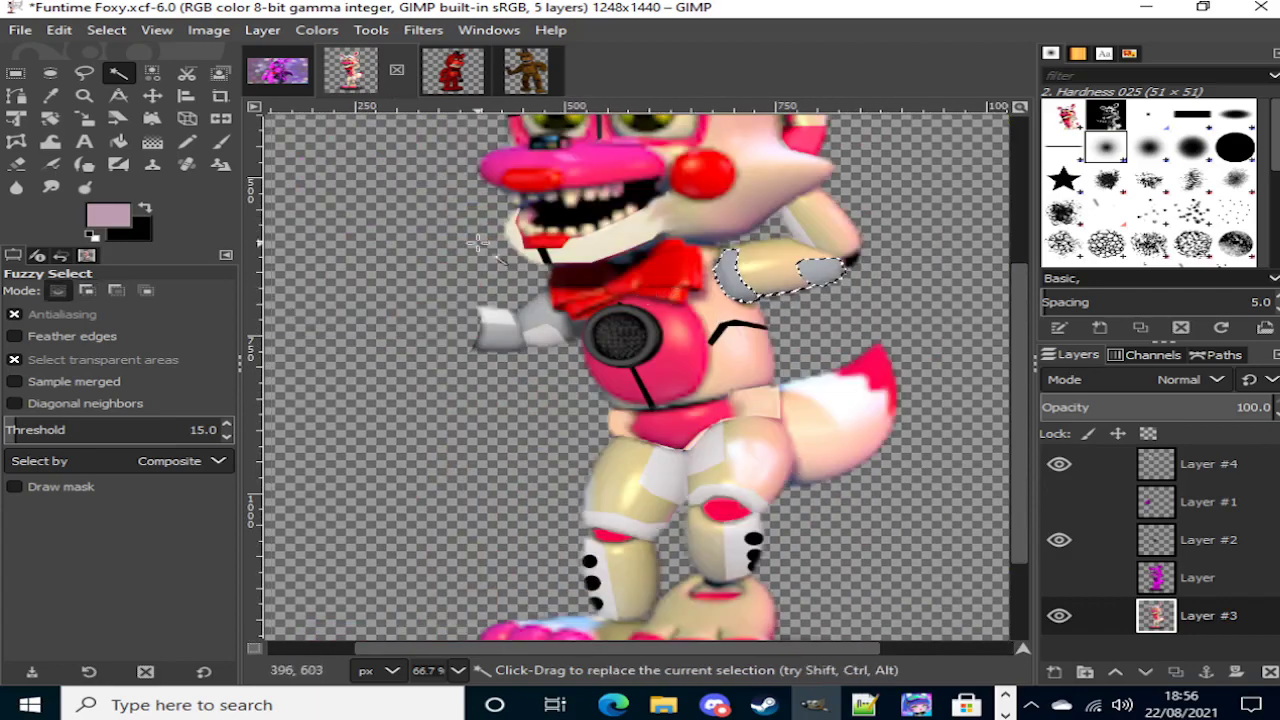
pyautogui.click(18, 30)
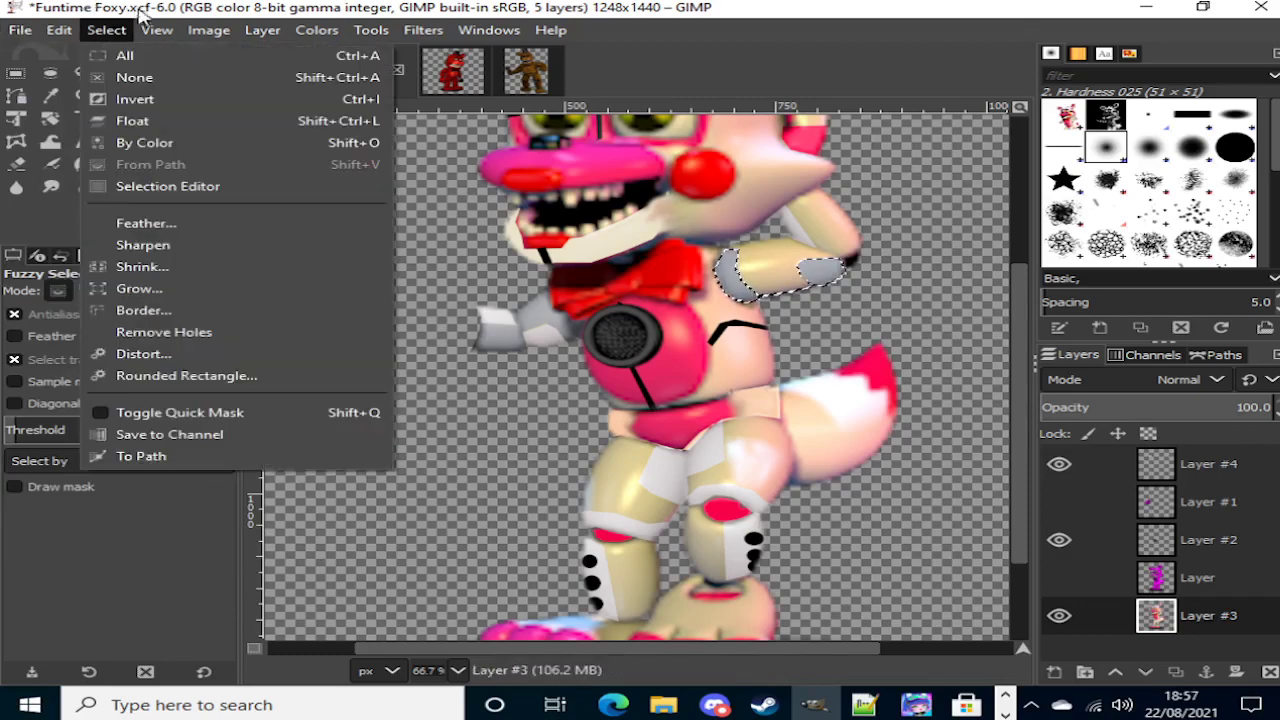
pyautogui.moveTo(58, 32)
pyautogui.click(742, 5)
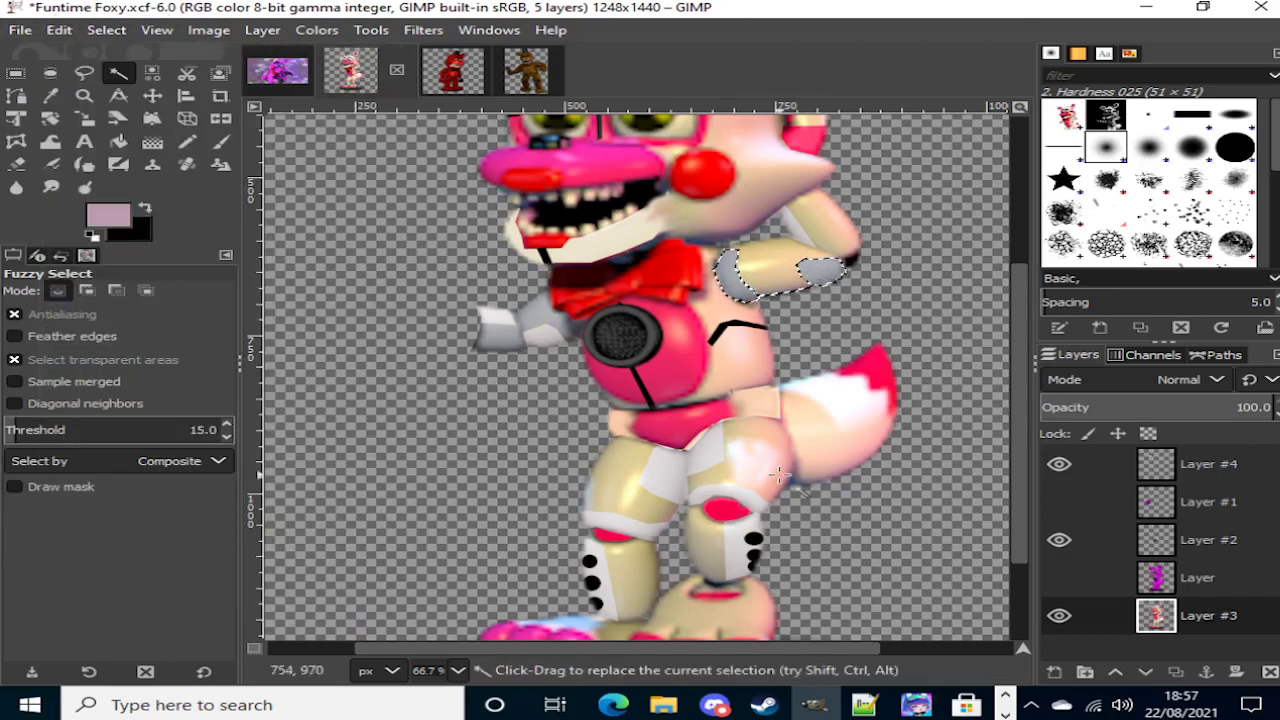
# Step: Show and activate the magenta Layer, delete the raised arm's selected pieces from it and clear the selection
pyautogui.click(1059, 579)
pyautogui.click(1203, 590)
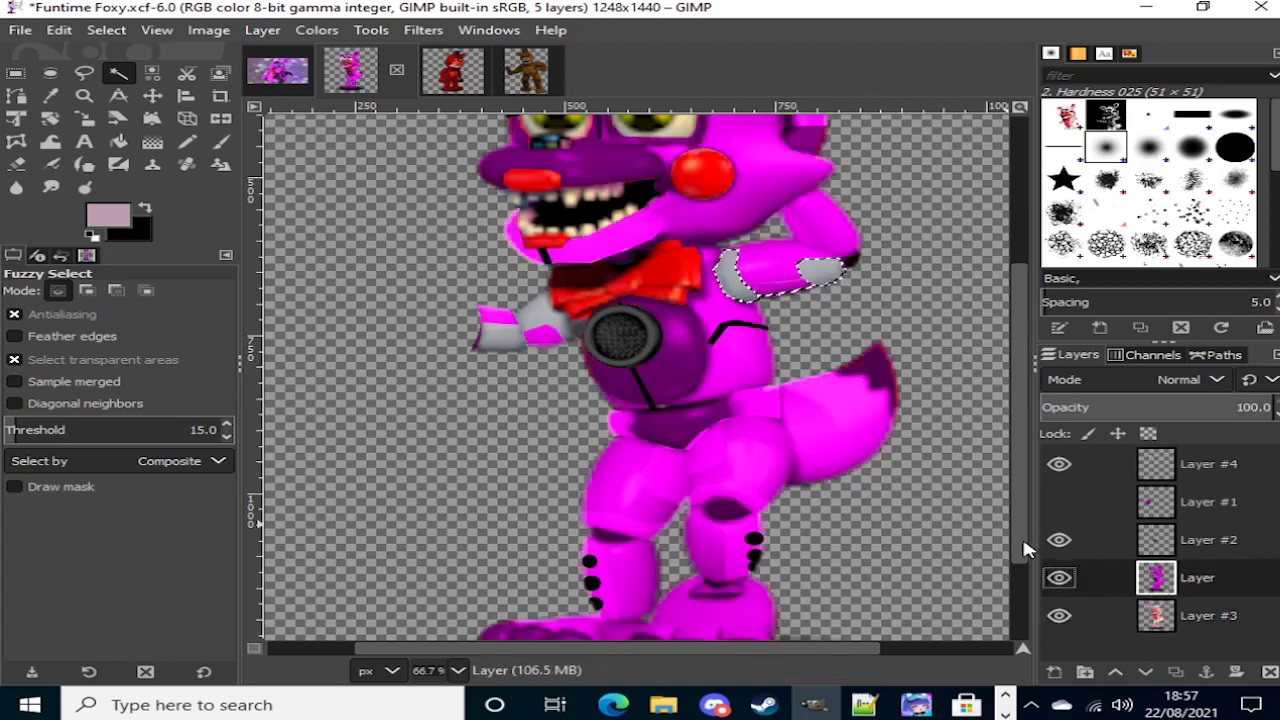
pyautogui.scroll(-4, 766, 406)
pyautogui.scroll(3, 497, 330)
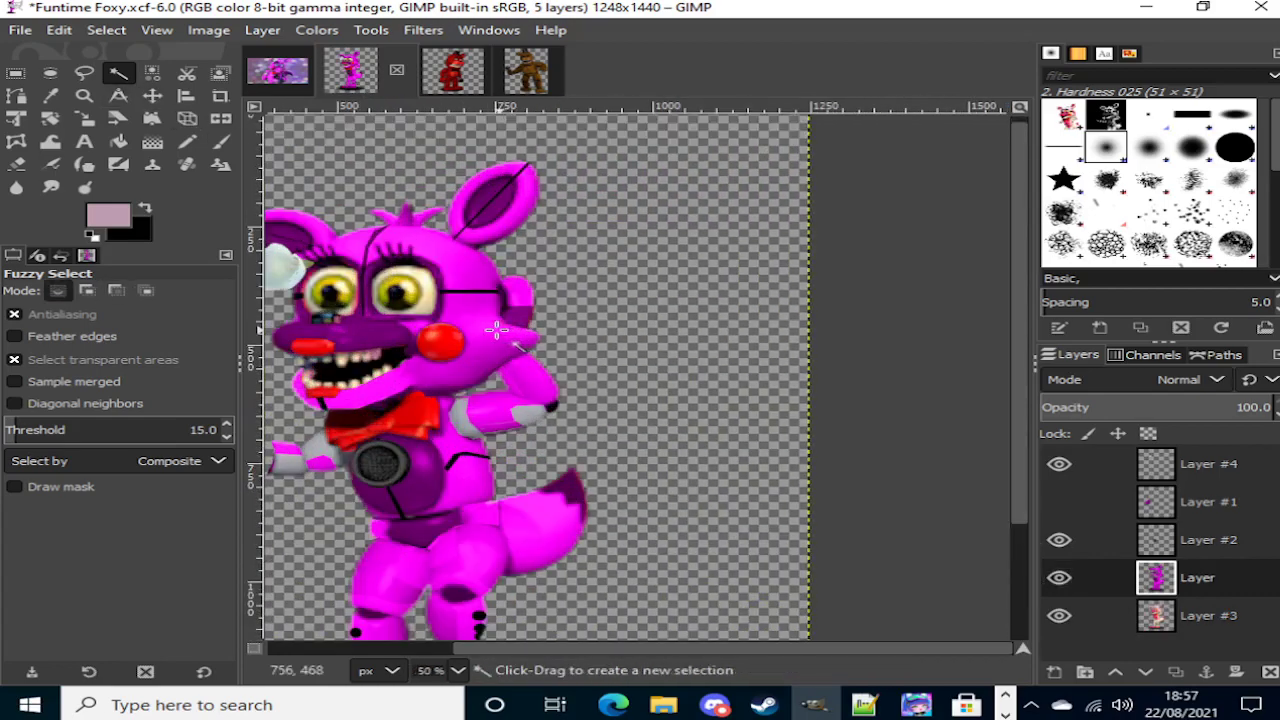
pyautogui.scroll(2, 497, 330)
# Step: Make Layer #1 visible again
pyautogui.click(1062, 505)
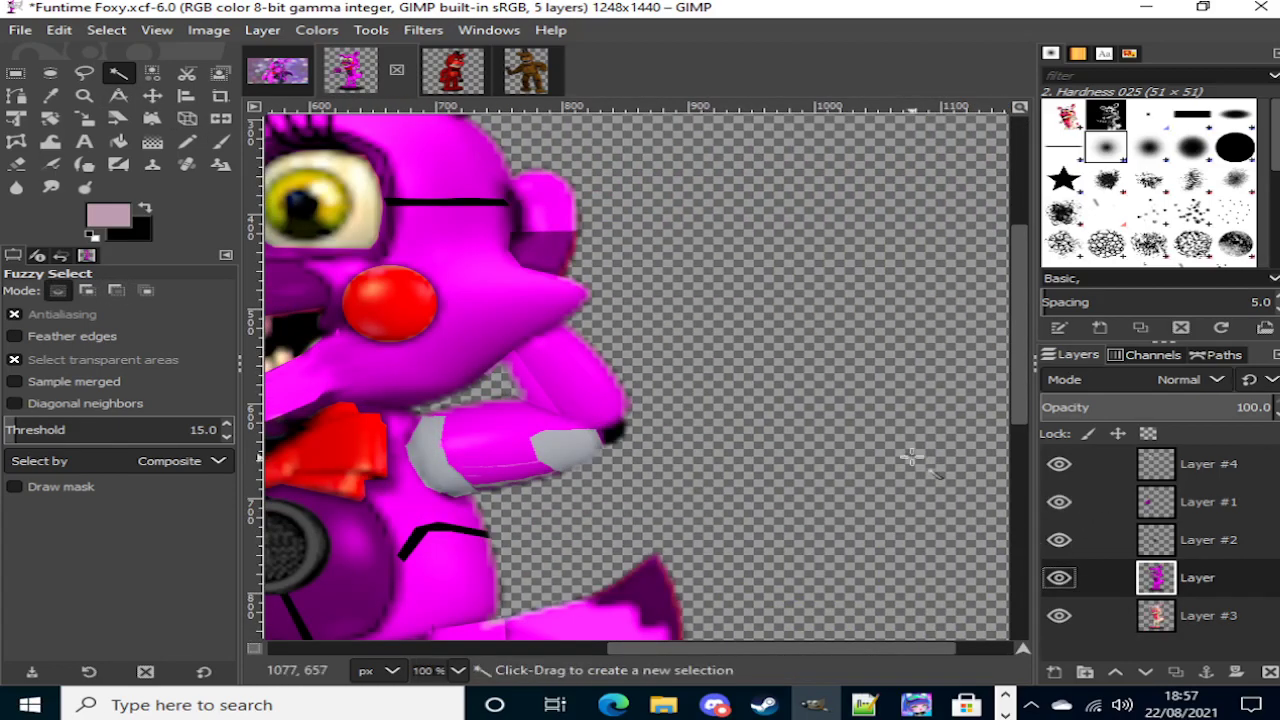
pyautogui.scroll(1, 630, 385)
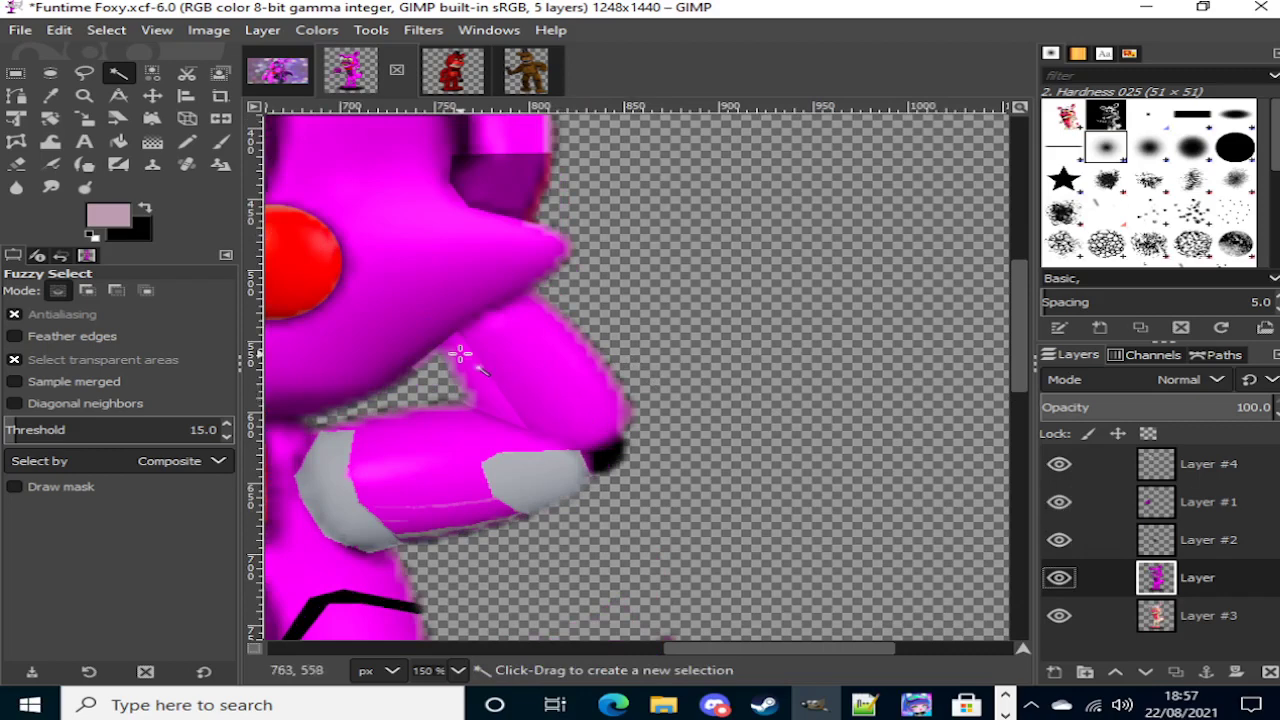
pyautogui.scroll(1, 460, 352)
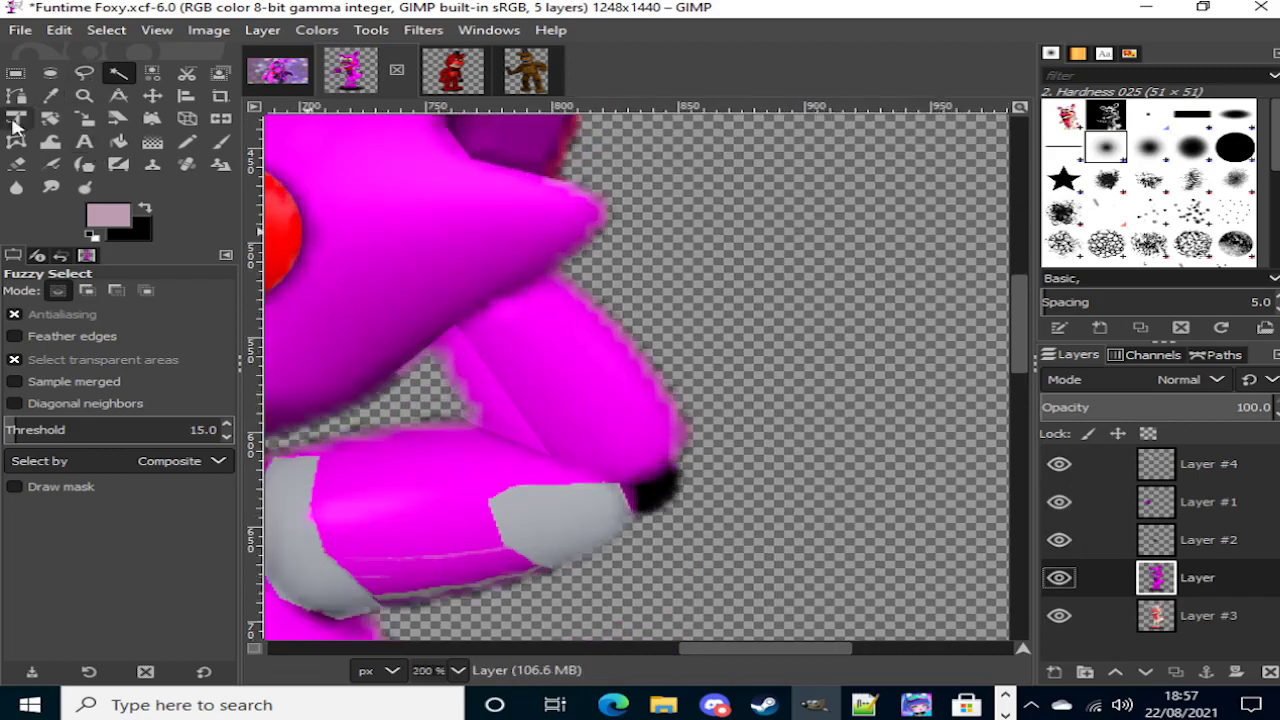
# Step: Sample the raised forearm's magenta as the foreground colour and set up the Airbrush for covering the pale streaks on the forearm
pyautogui.click(50, 95)
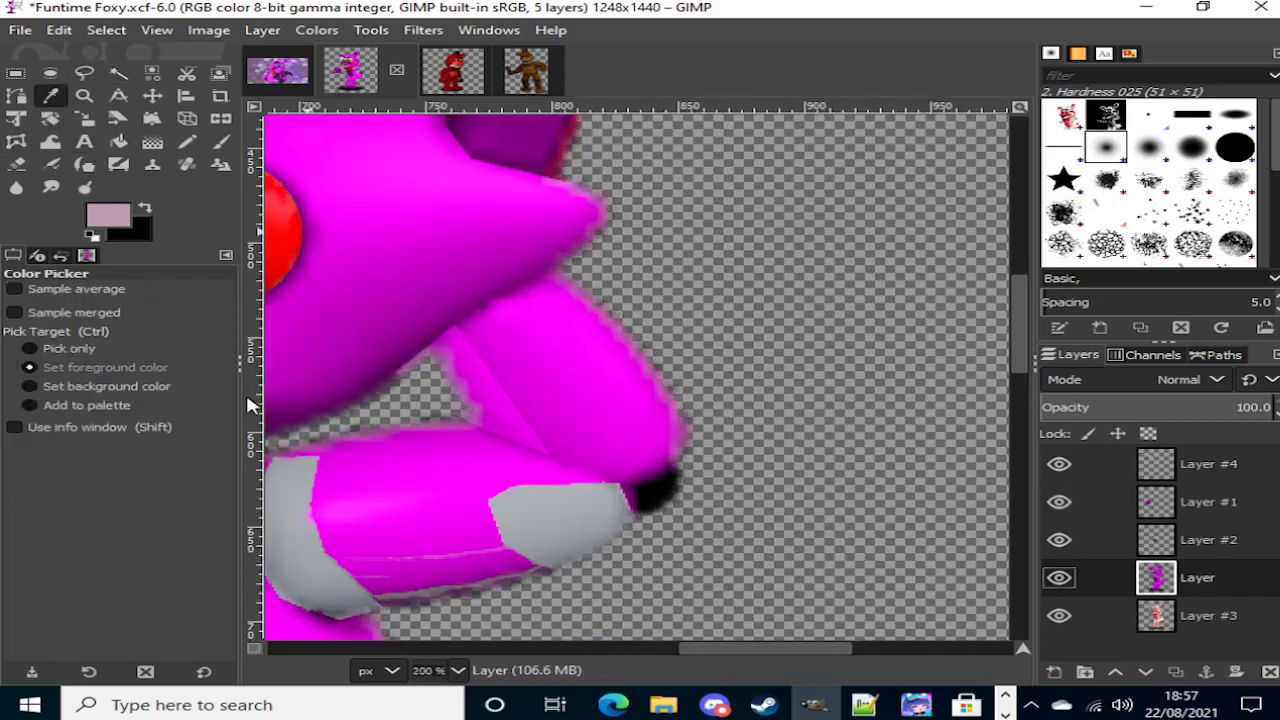
pyautogui.click(427, 547)
pyautogui.click(220, 141)
pyautogui.hscroll(-2, 381, 621)
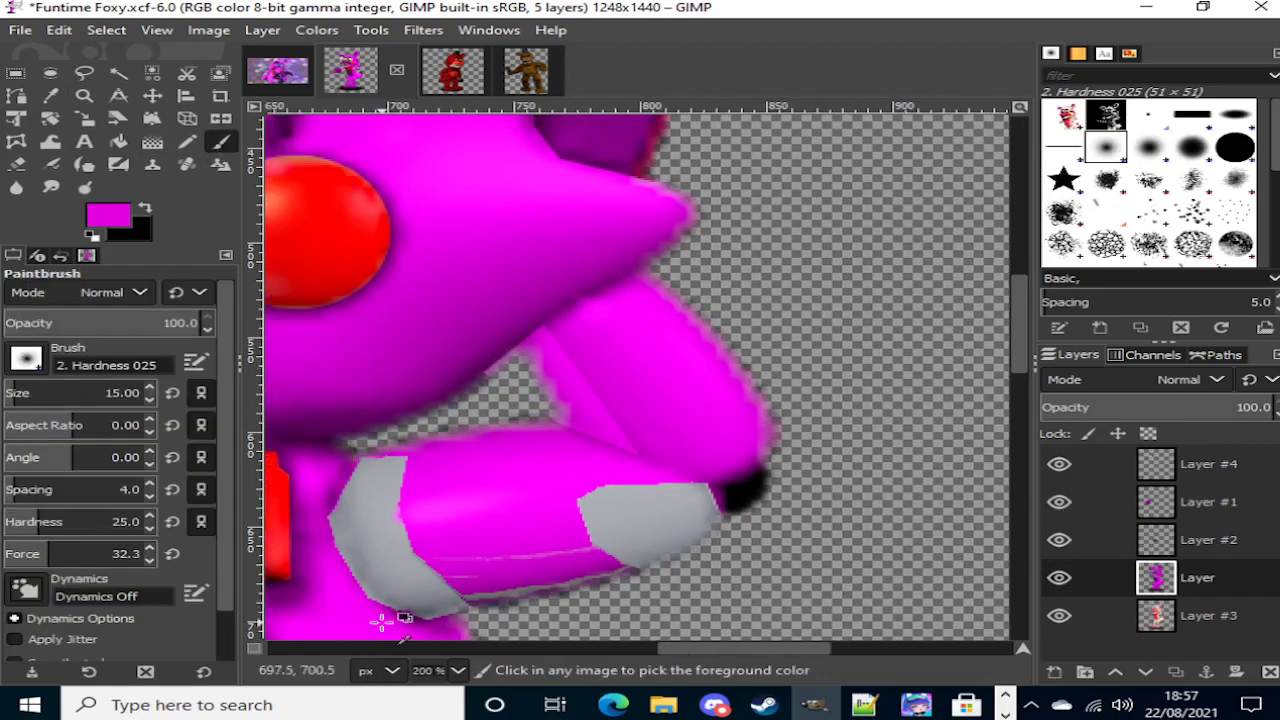
pyautogui.scroll(1, 545, 612)
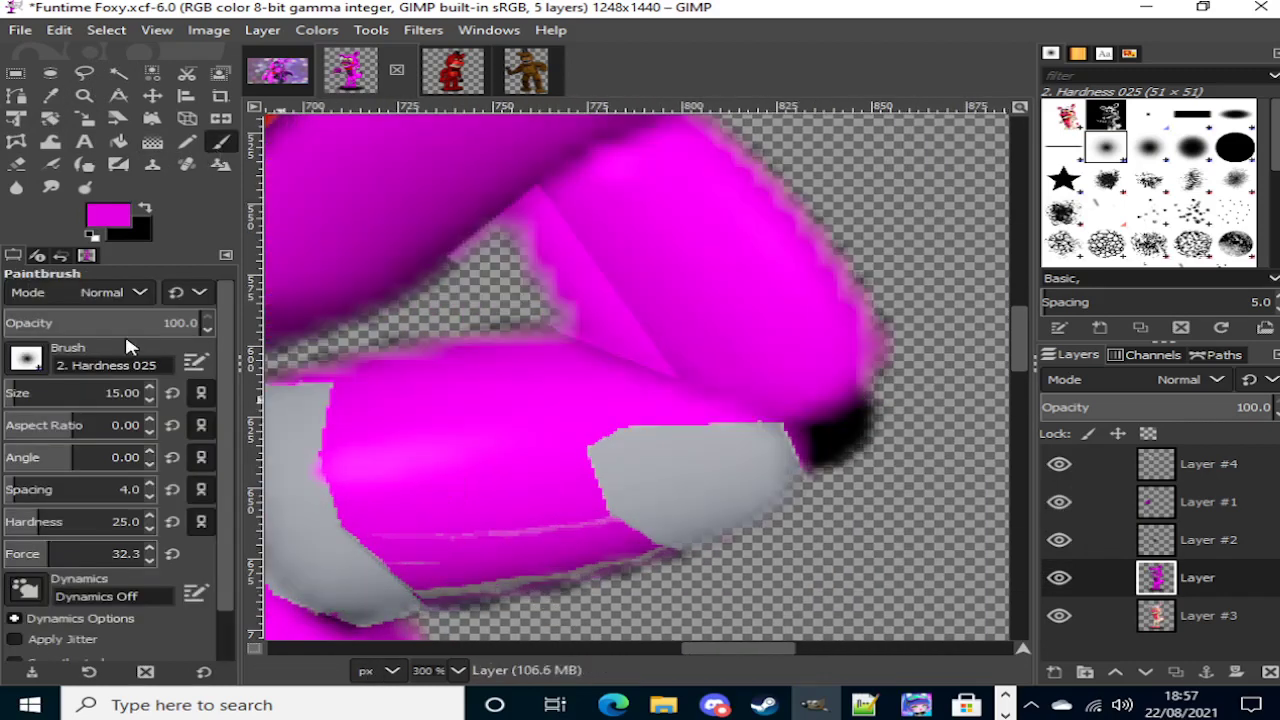
pyautogui.click(51, 164)
pyautogui.scroll(1, 480, 568)
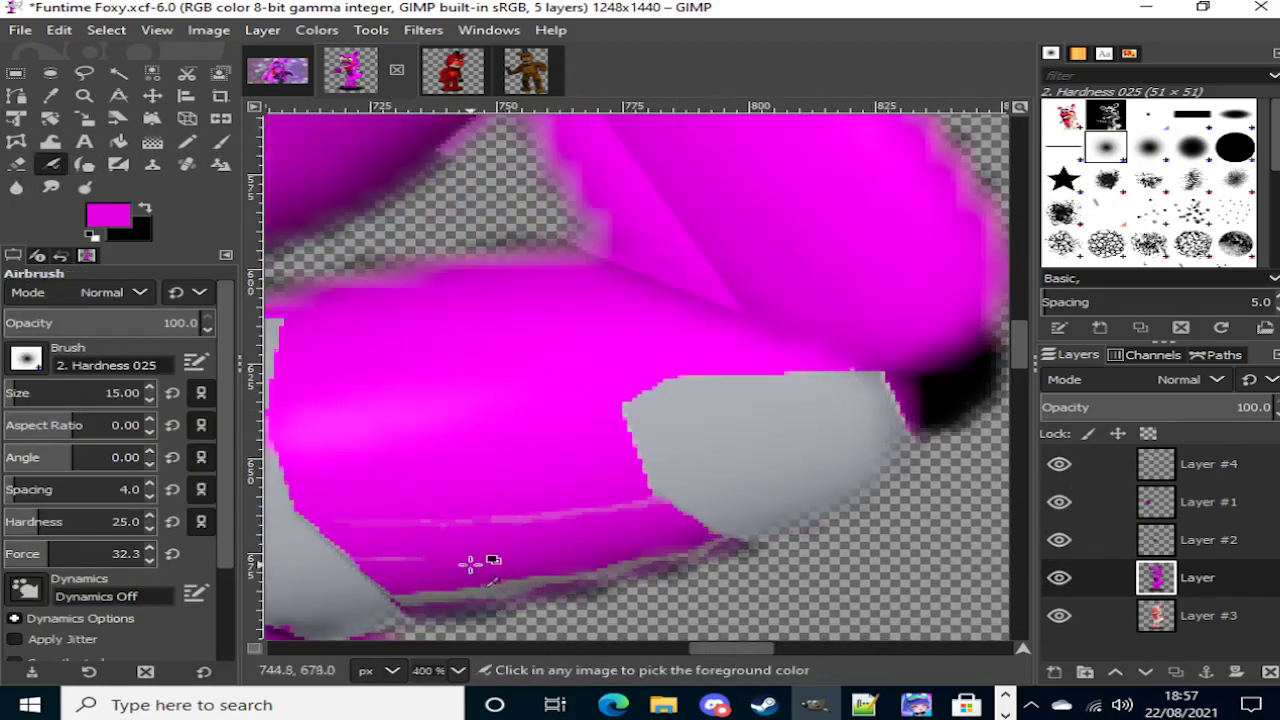
pyautogui.click(393, 514)
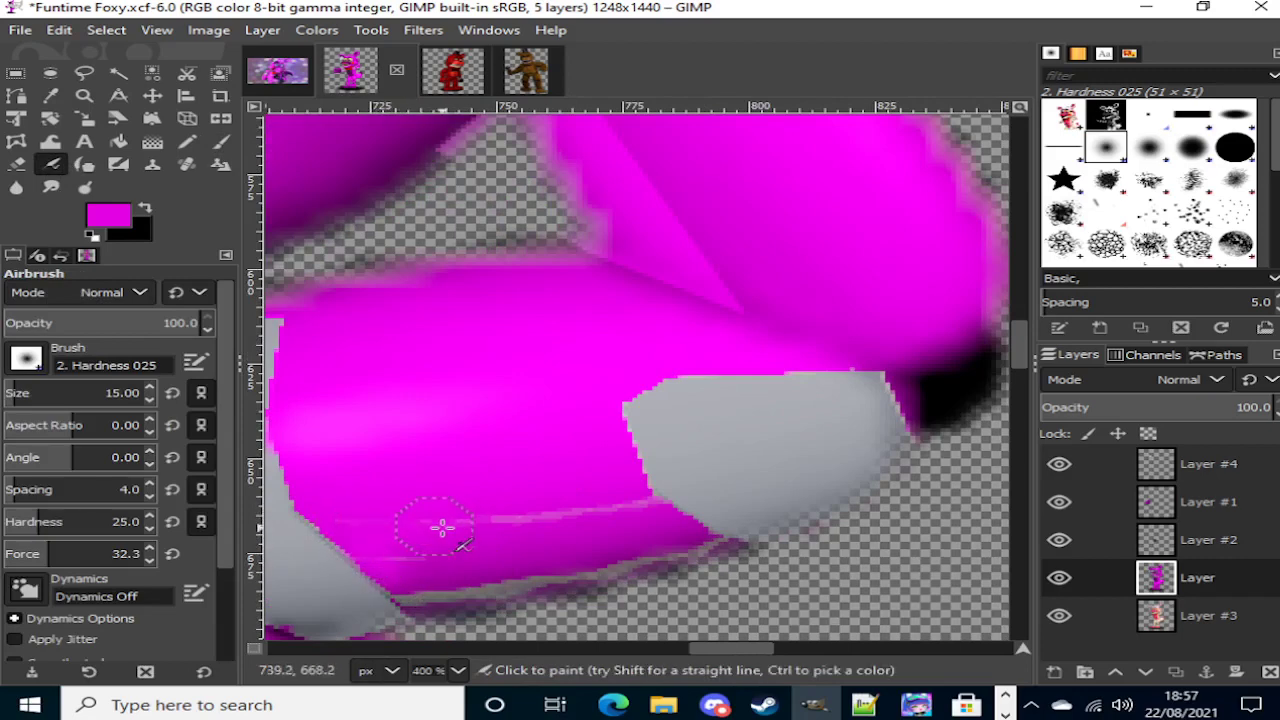
# Step: Smudge the pale streaks along the raised forearm's lower half into the surrounding magenta on Layer
pyautogui.press('s')
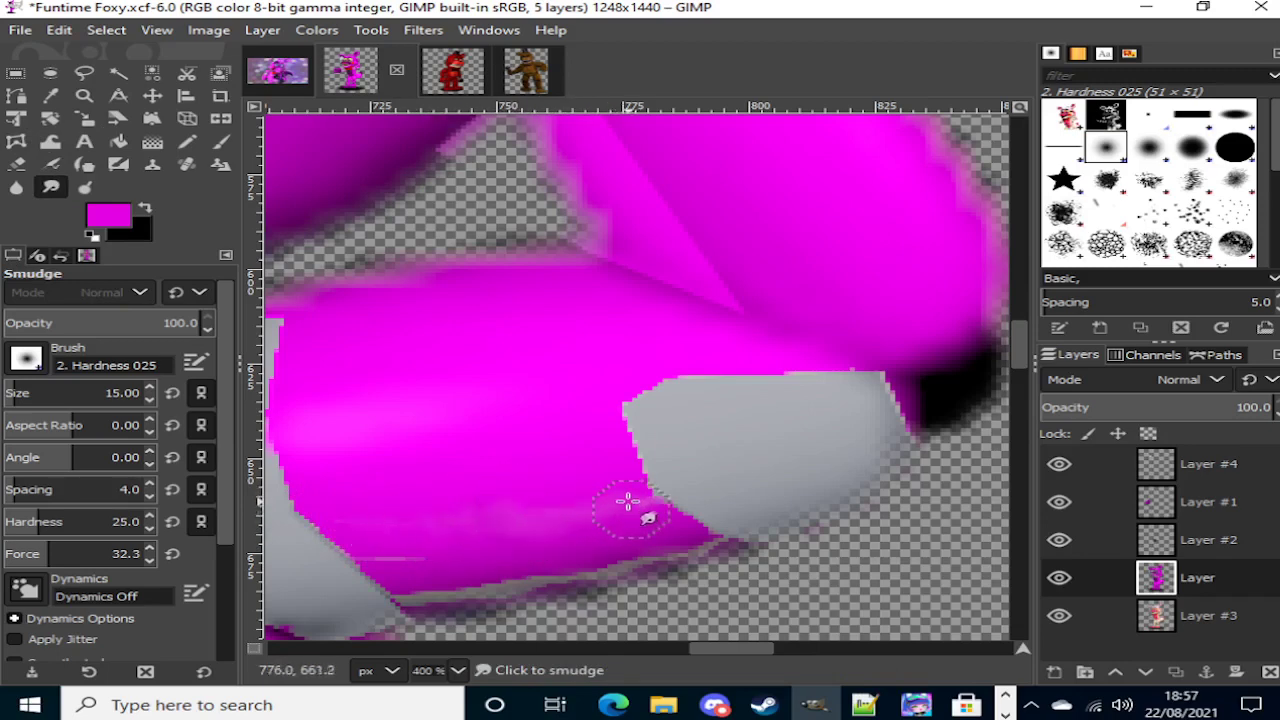
pyautogui.moveTo(628, 501)
pyautogui.mouseDown()
pyautogui.moveTo(640, 500)
pyautogui.moveTo(629, 497)
pyautogui.mouseUp()
pyautogui.moveTo(383, 537)
pyautogui.mouseDown()
pyautogui.moveTo(419, 565)
pyautogui.moveTo(370, 557)
pyautogui.moveTo(357, 514)
pyautogui.mouseUp()
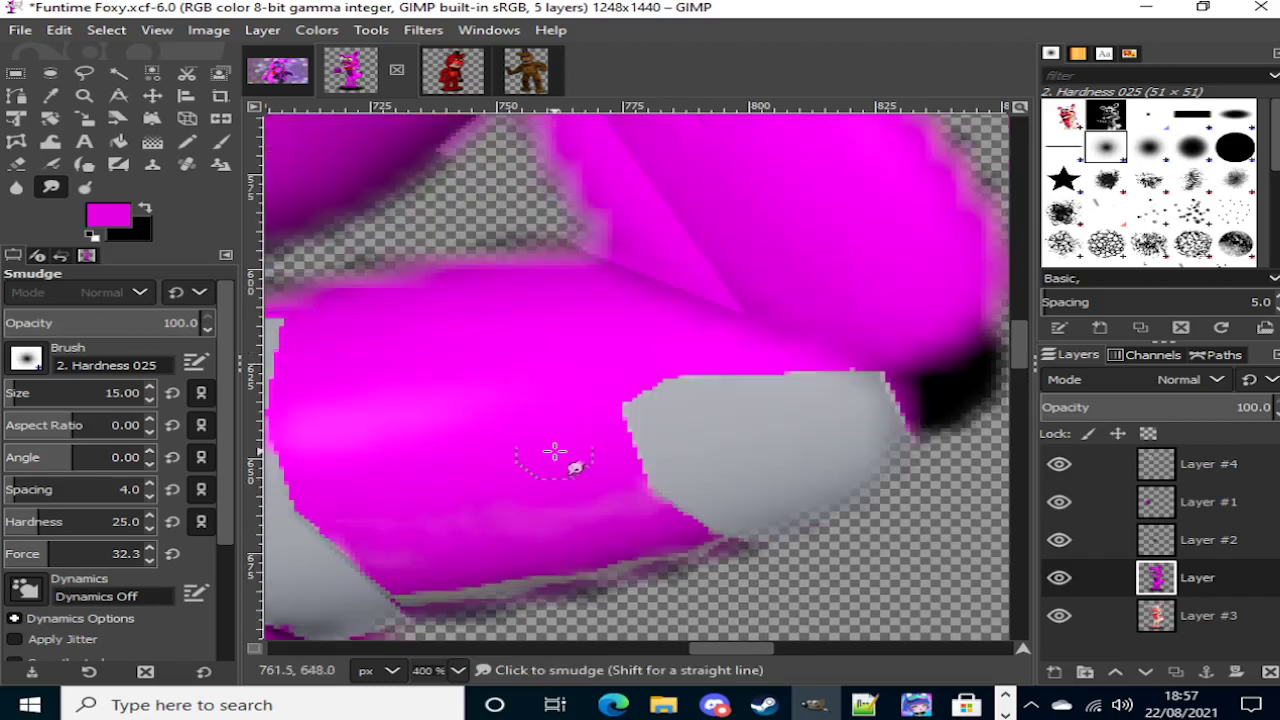
# Step: Free-select the triangular piece between the muzzle and the raised arm's elbow, and delete it from the magenta Layer
pyautogui.scroll(2, 554, 452)
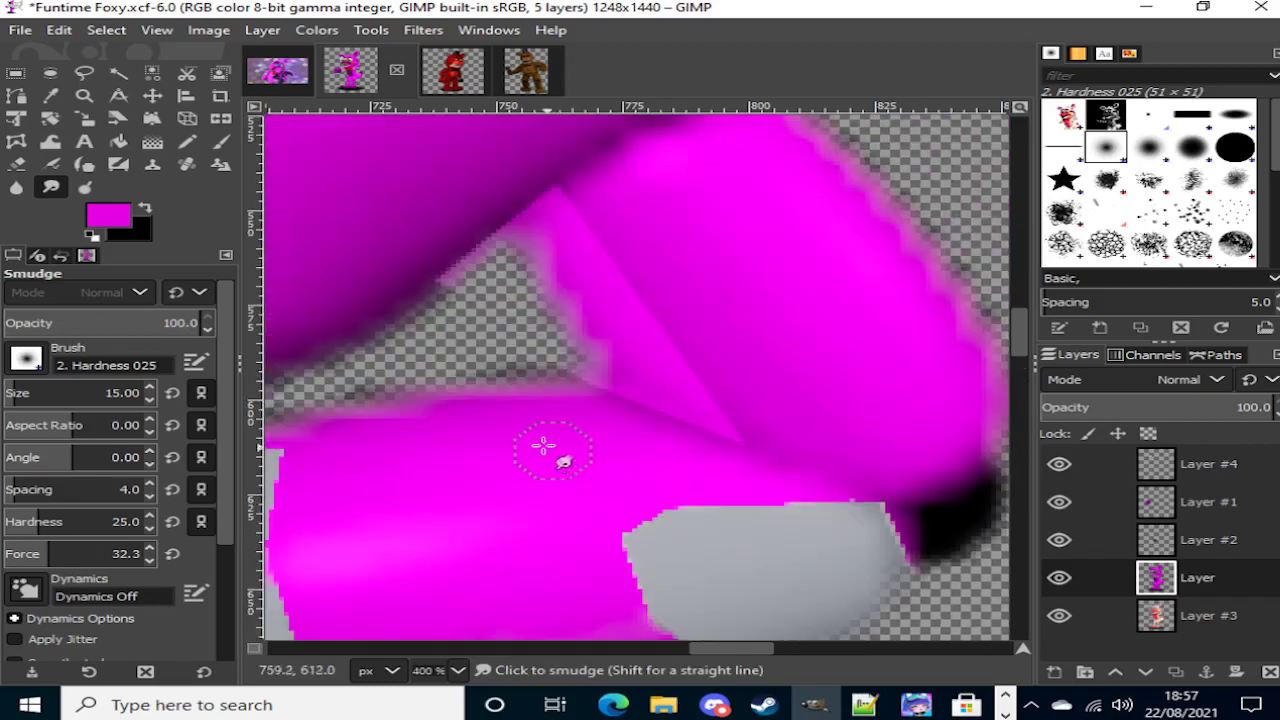
pyautogui.click(84, 73)
pyautogui.click(1059, 578)
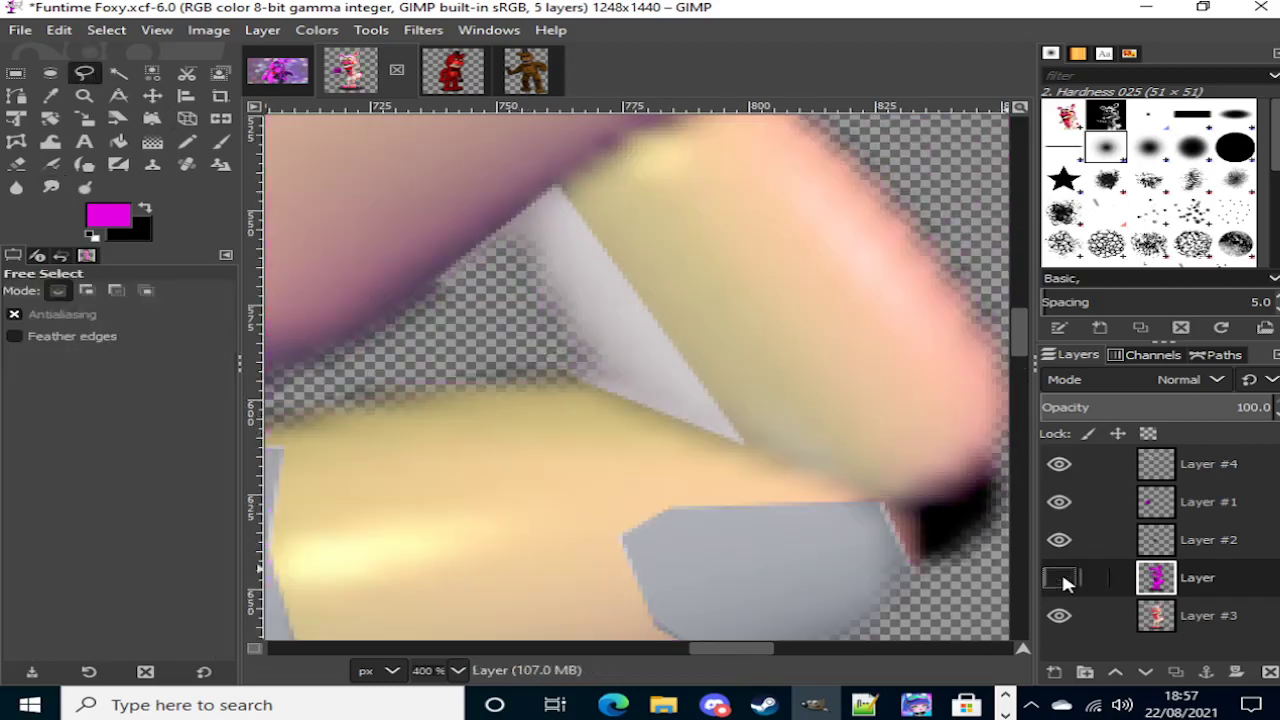
pyautogui.click(1059, 578)
pyautogui.click(753, 452)
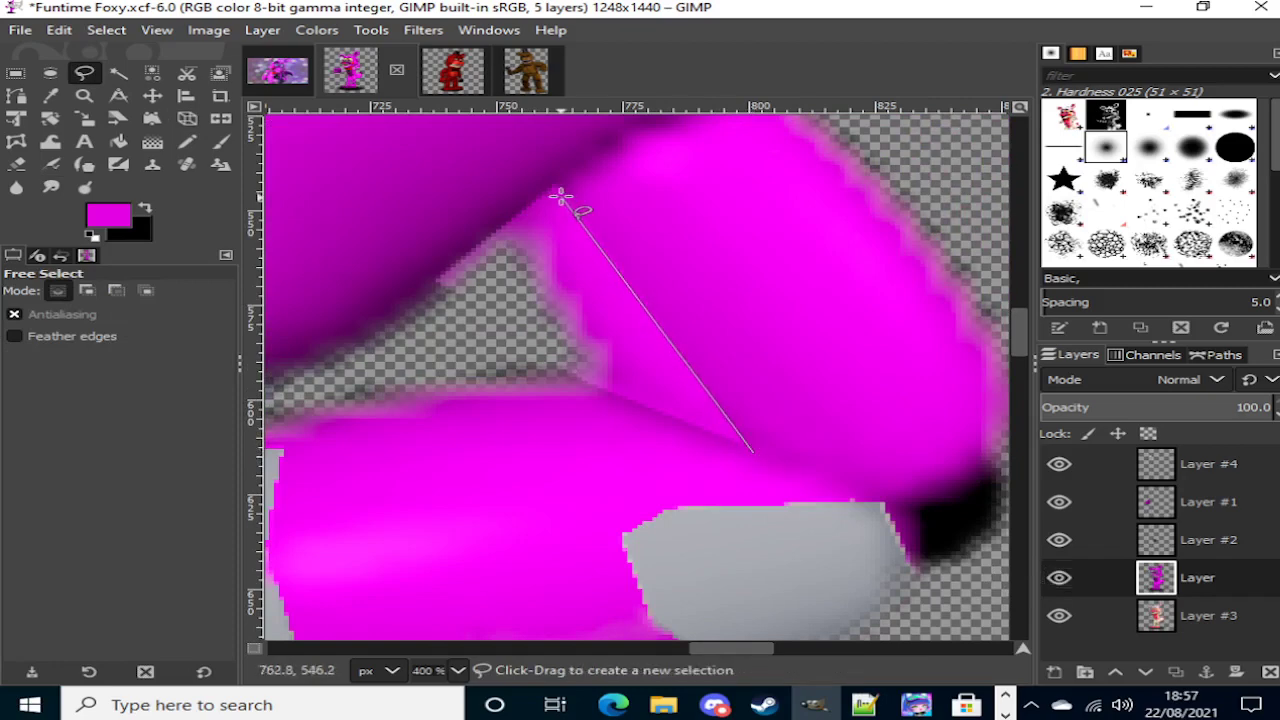
pyautogui.click(555, 186)
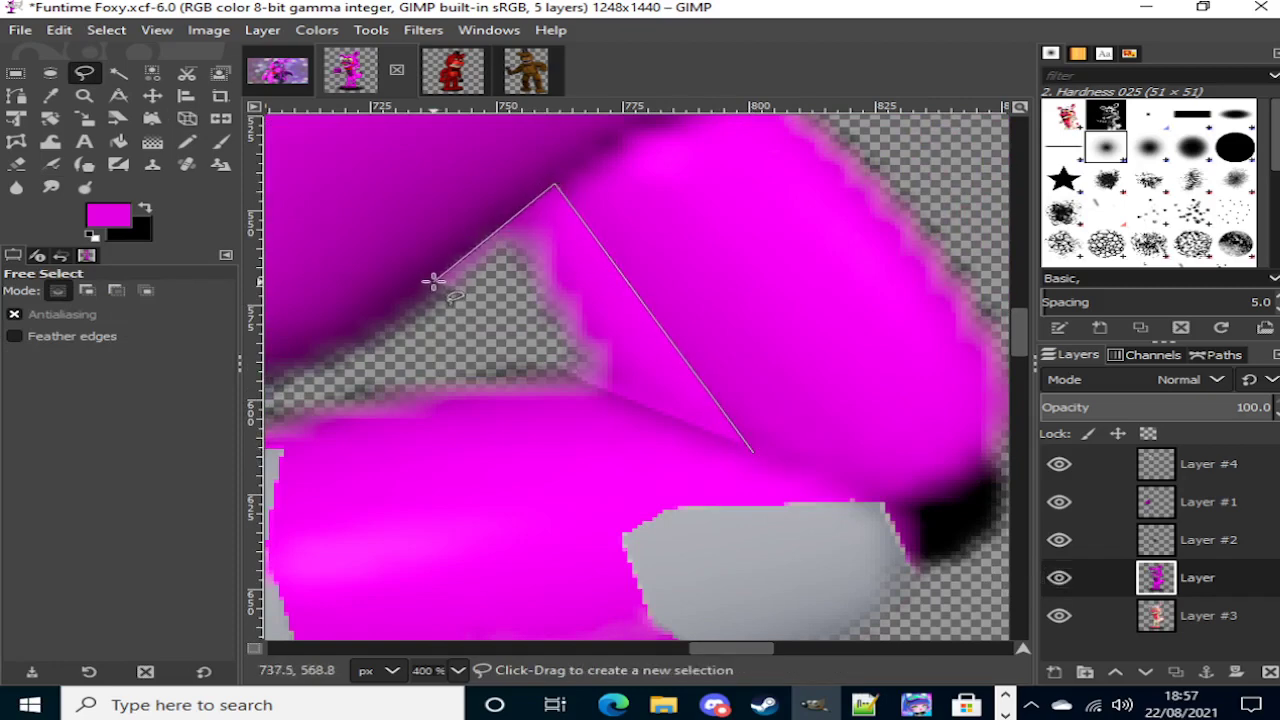
pyautogui.click(435, 282)
pyautogui.click(600, 390)
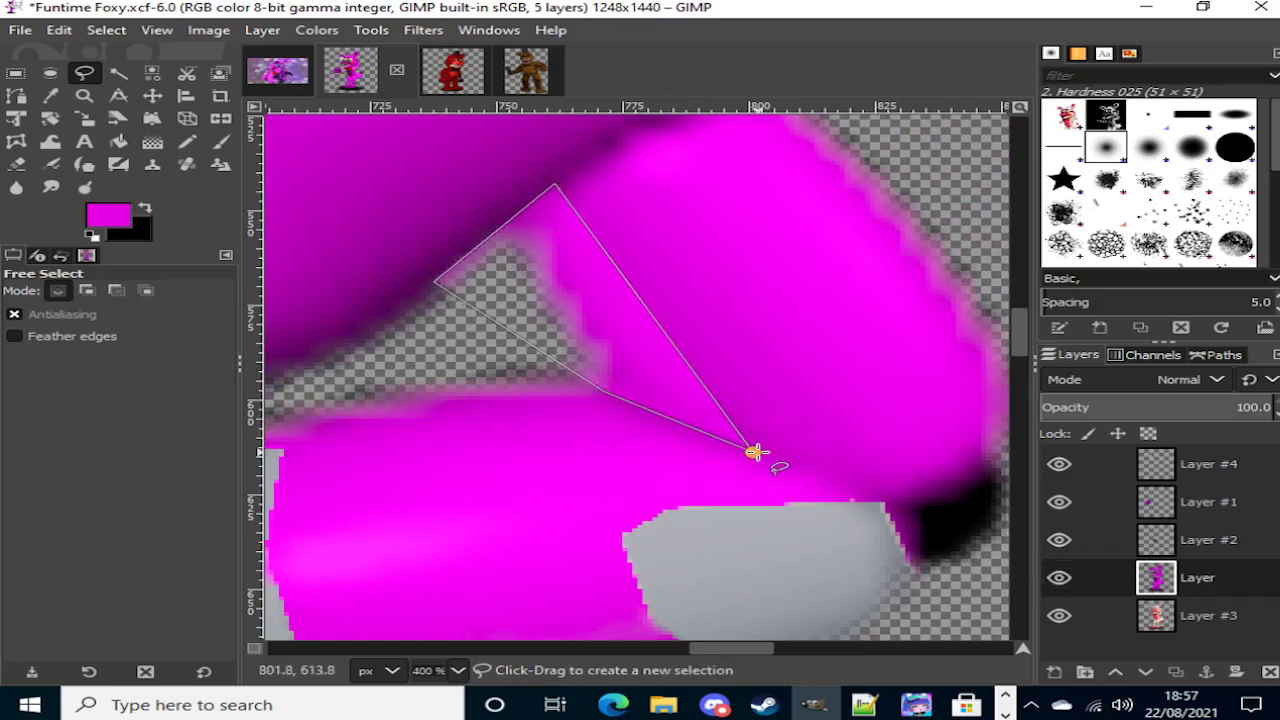
pyautogui.doubleClick(753, 452)
pyautogui.press('Delete')
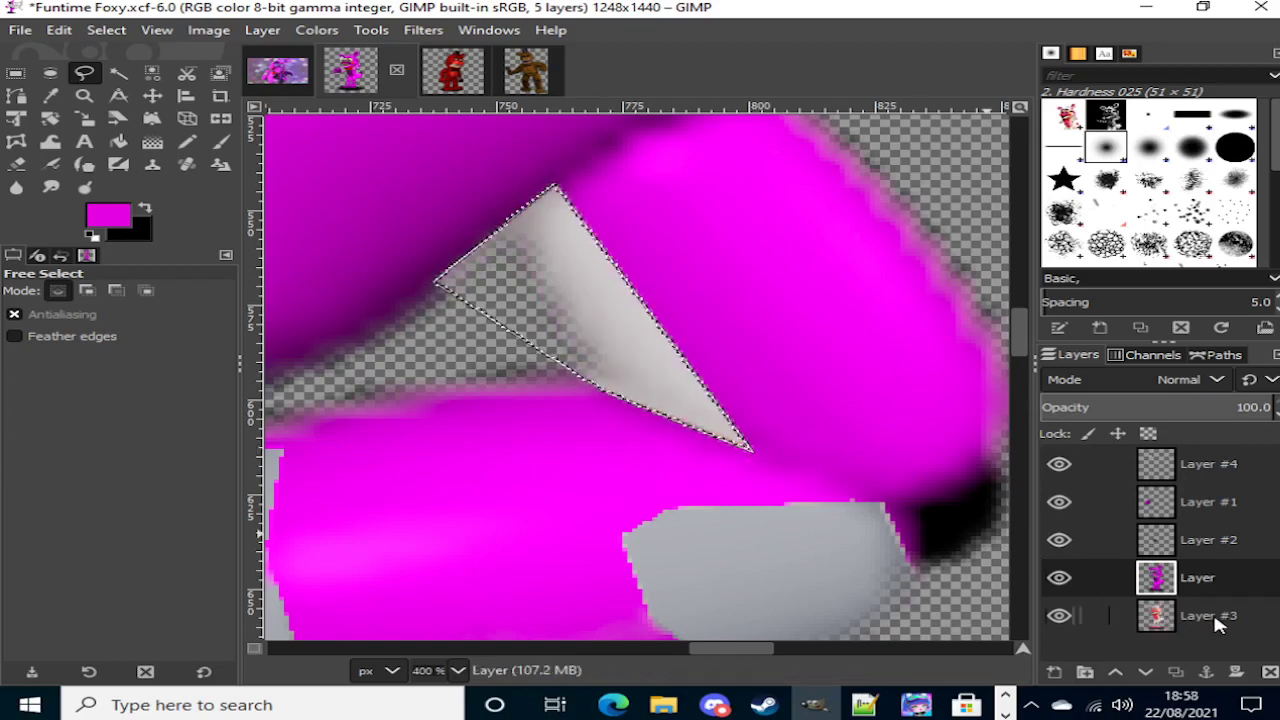
# Step: Colorize the selected triangular arm piece on Layer #3 with the grey 5e6168
pyautogui.click(1218, 620)
pyautogui.click(316, 29)
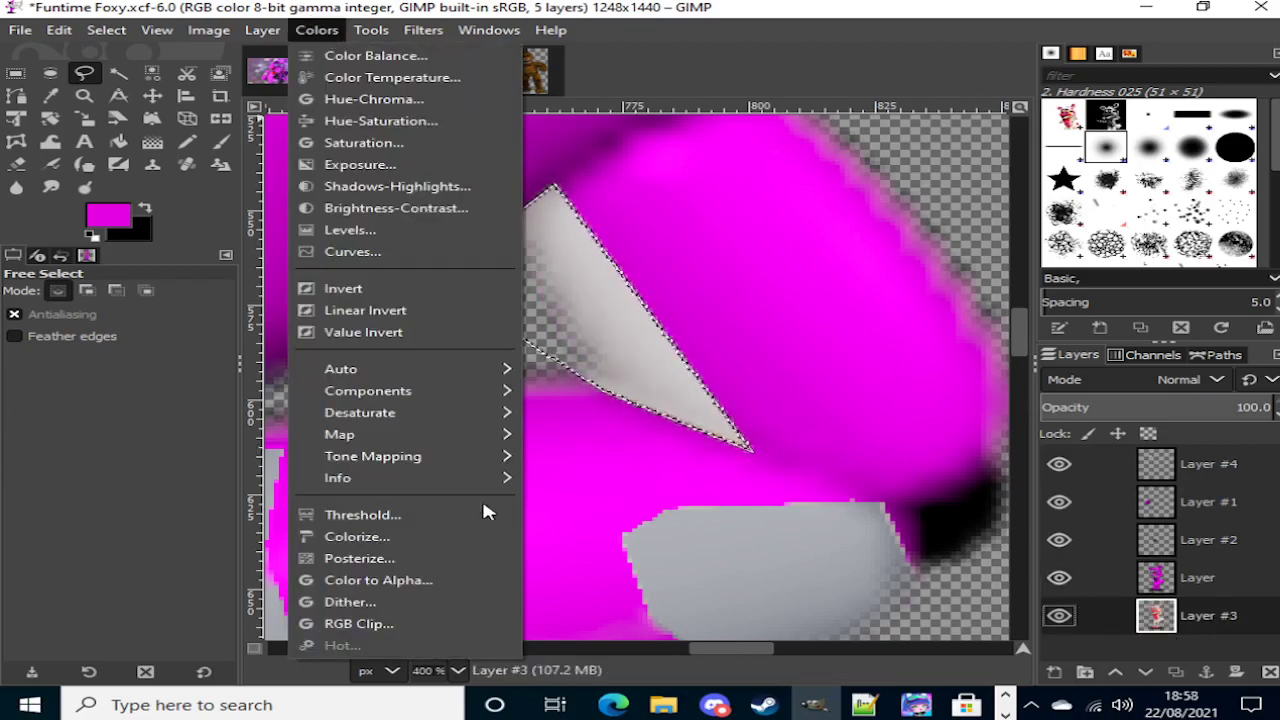
pyautogui.click(421, 536)
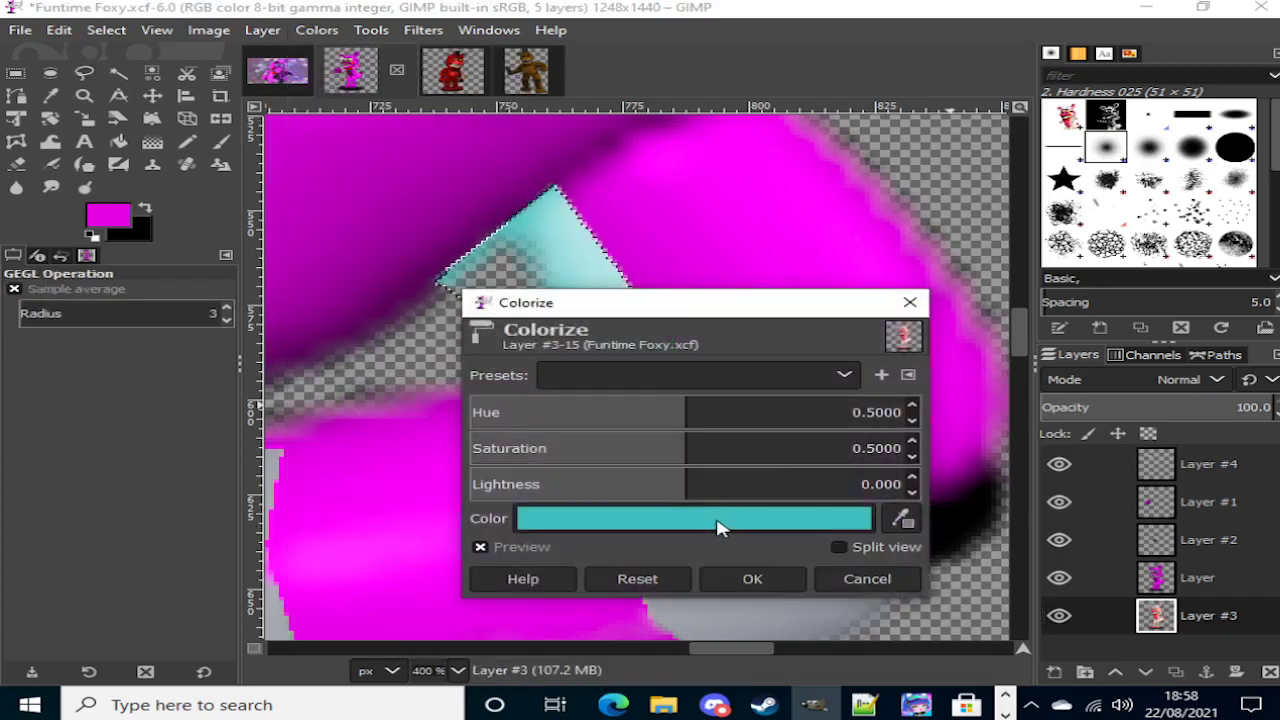
pyautogui.click(720, 520)
pyautogui.click(845, 592)
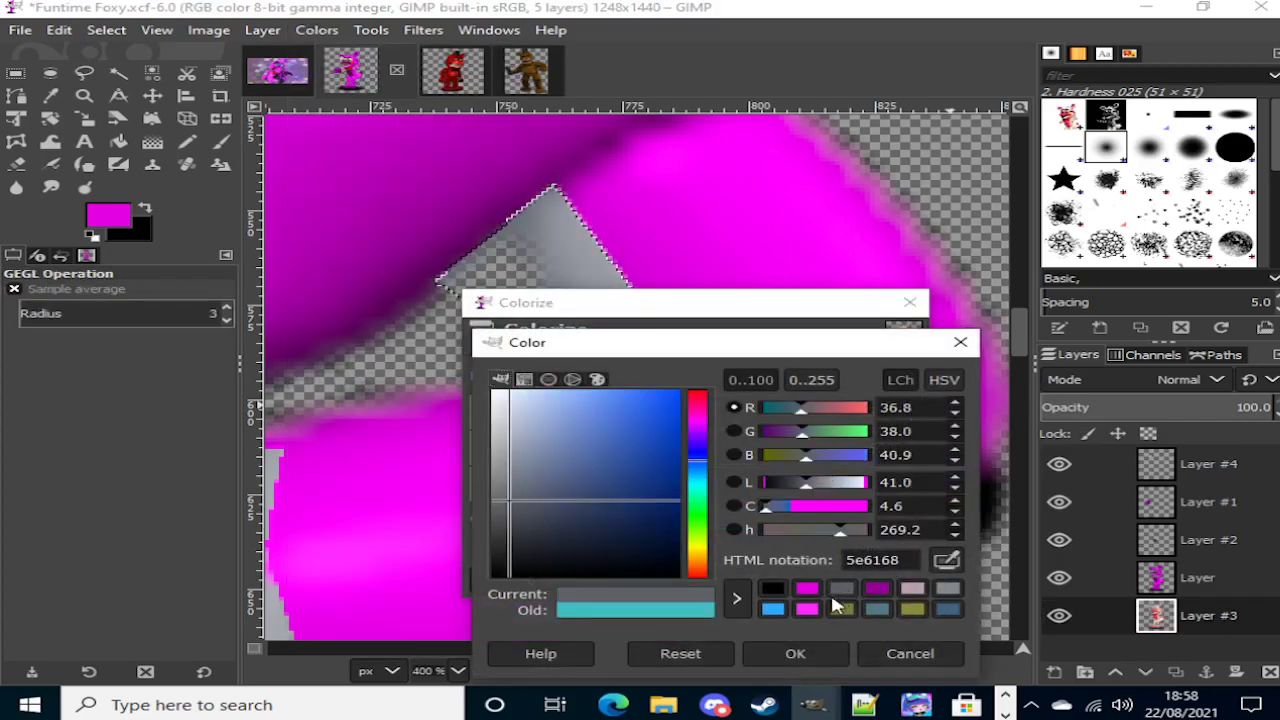
pyautogui.click(796, 653)
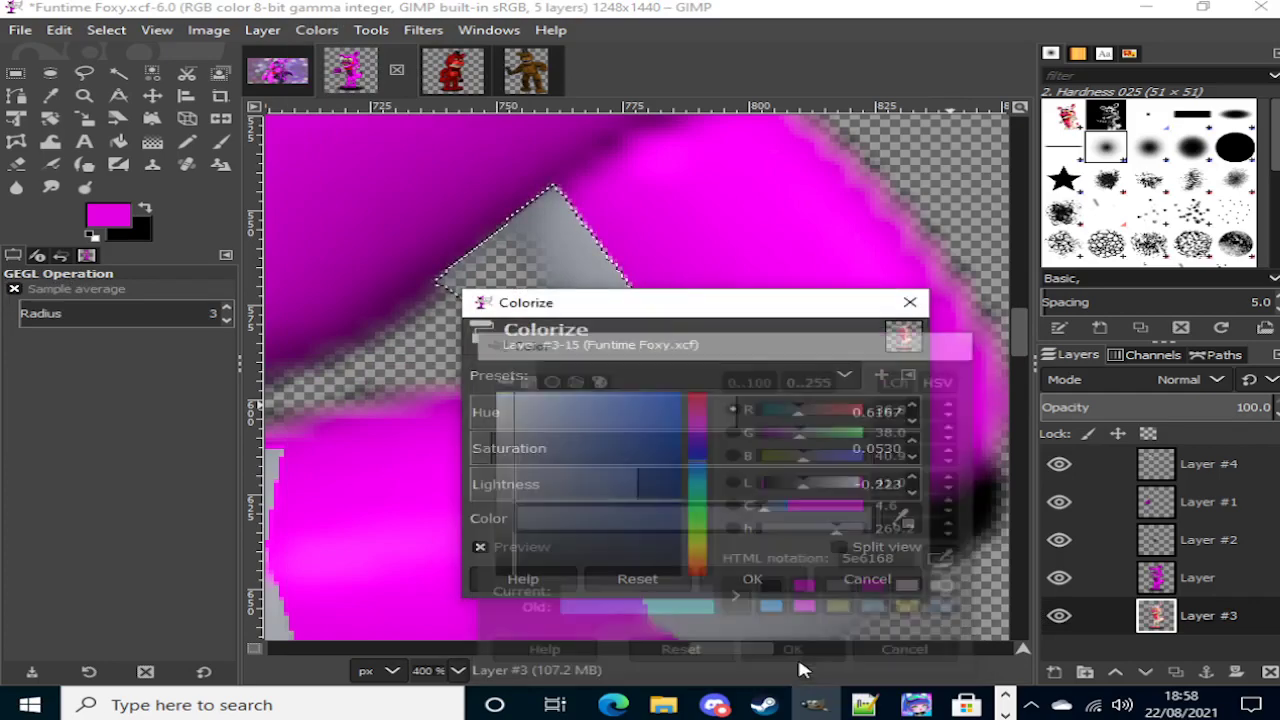
pyautogui.click(786, 582)
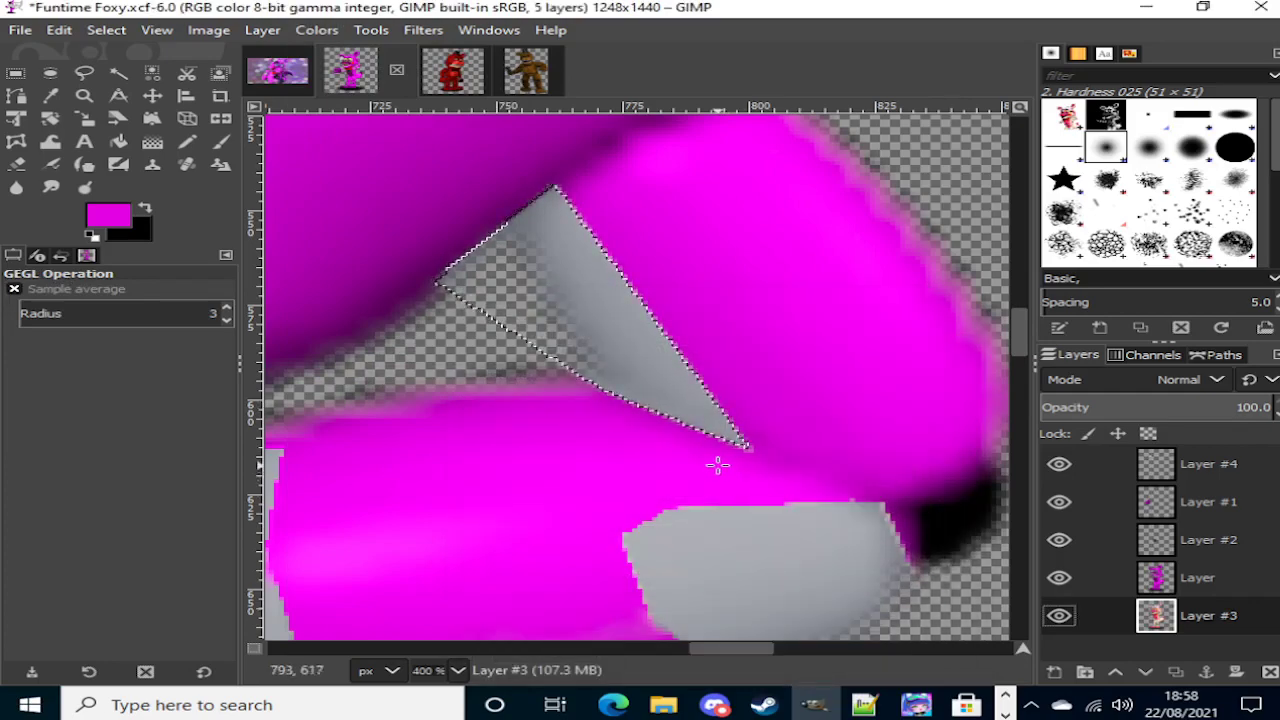
# Step: Compare the whole recoloured Foxy, especially the arms and legs, with the DeviantArt reference picture
pyautogui.hotkey('shift', '2')
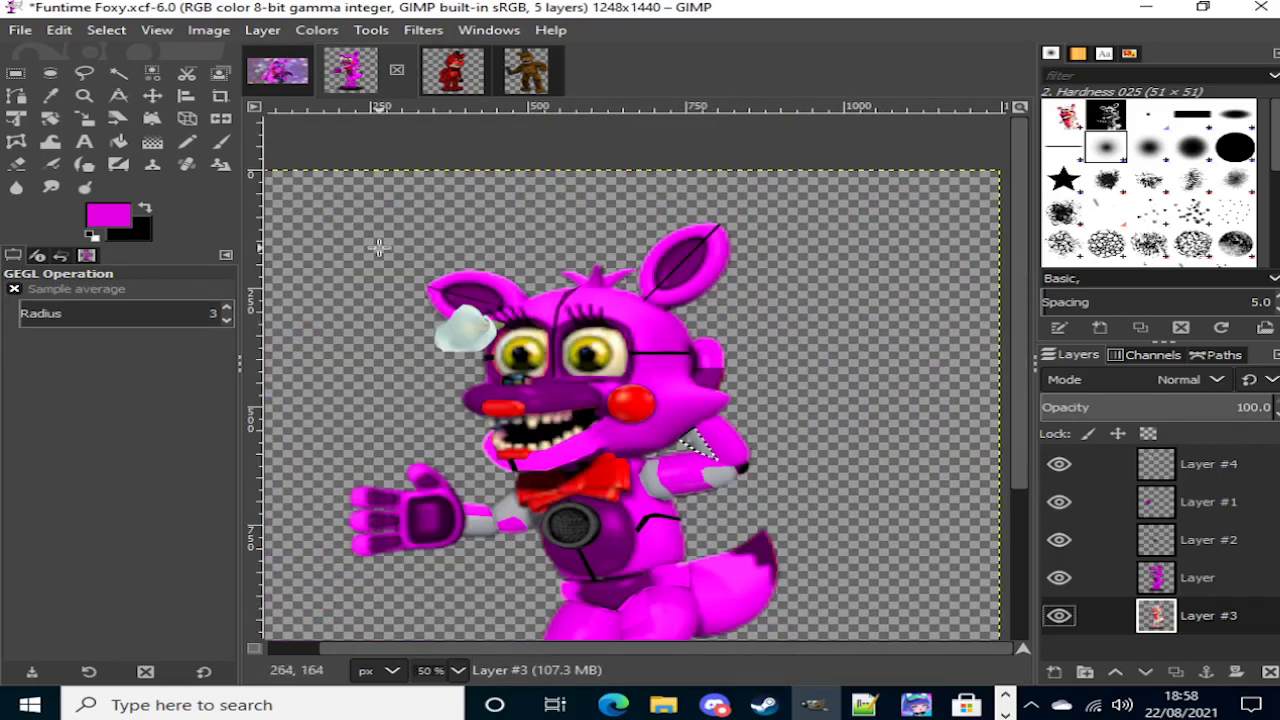
pyautogui.click(118, 74)
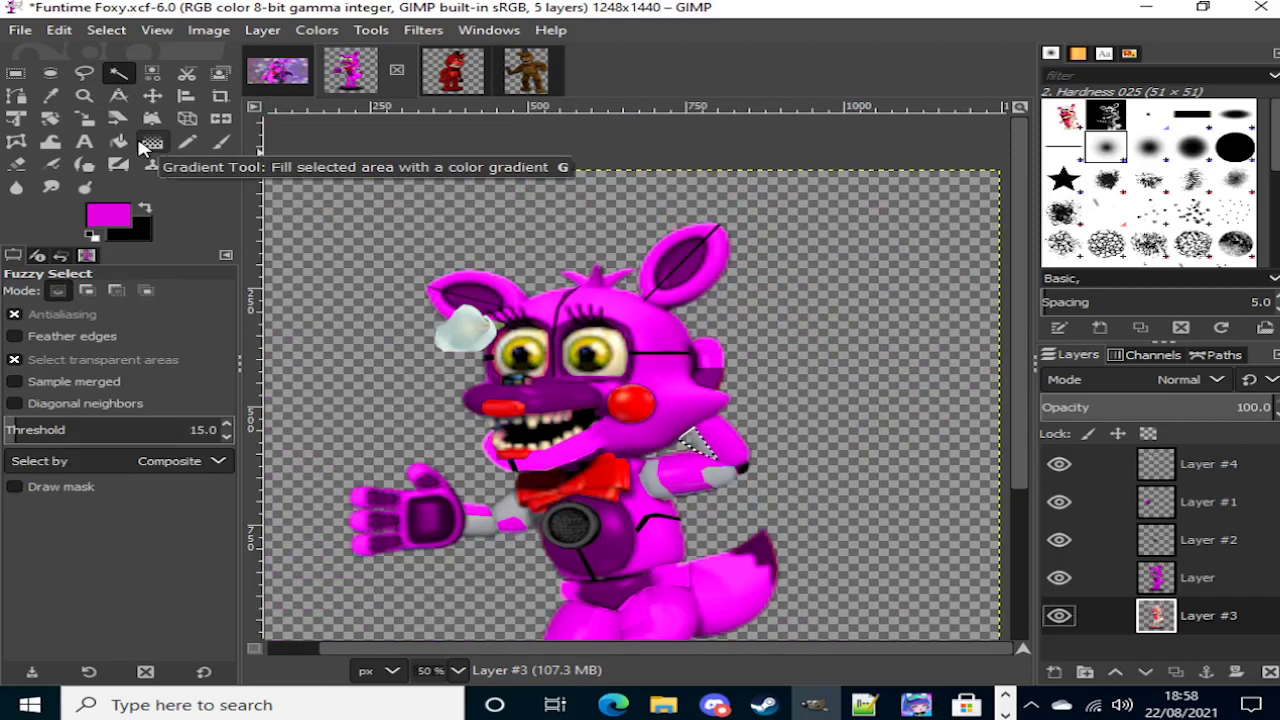
pyautogui.click(284, 76)
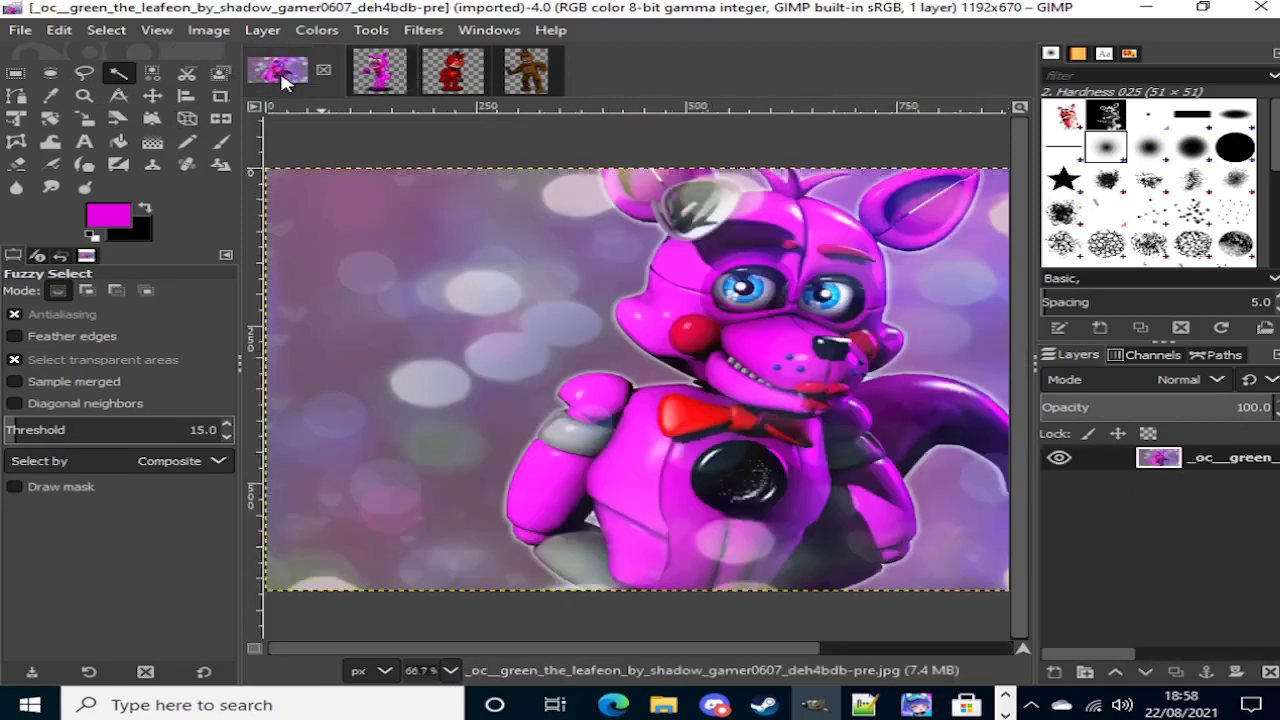
pyautogui.click(378, 80)
pyautogui.scroll(2, 644, 490)
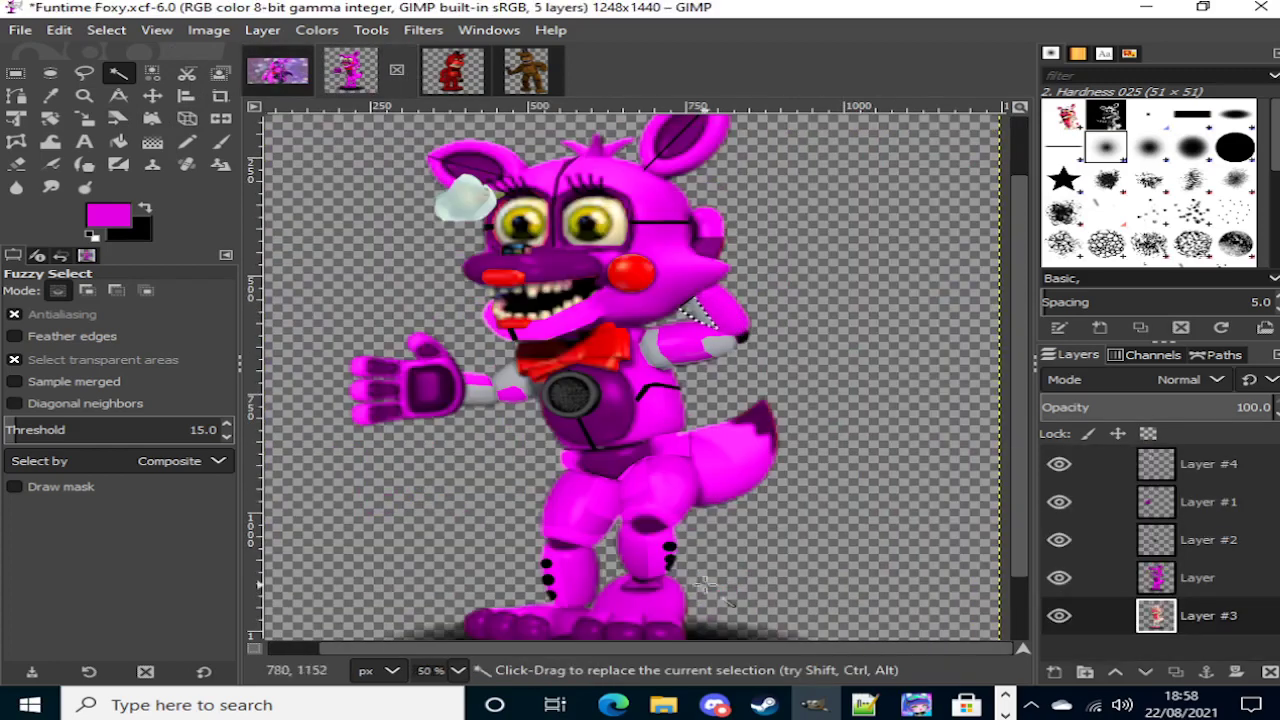
pyautogui.scroll(-2, 644, 490)
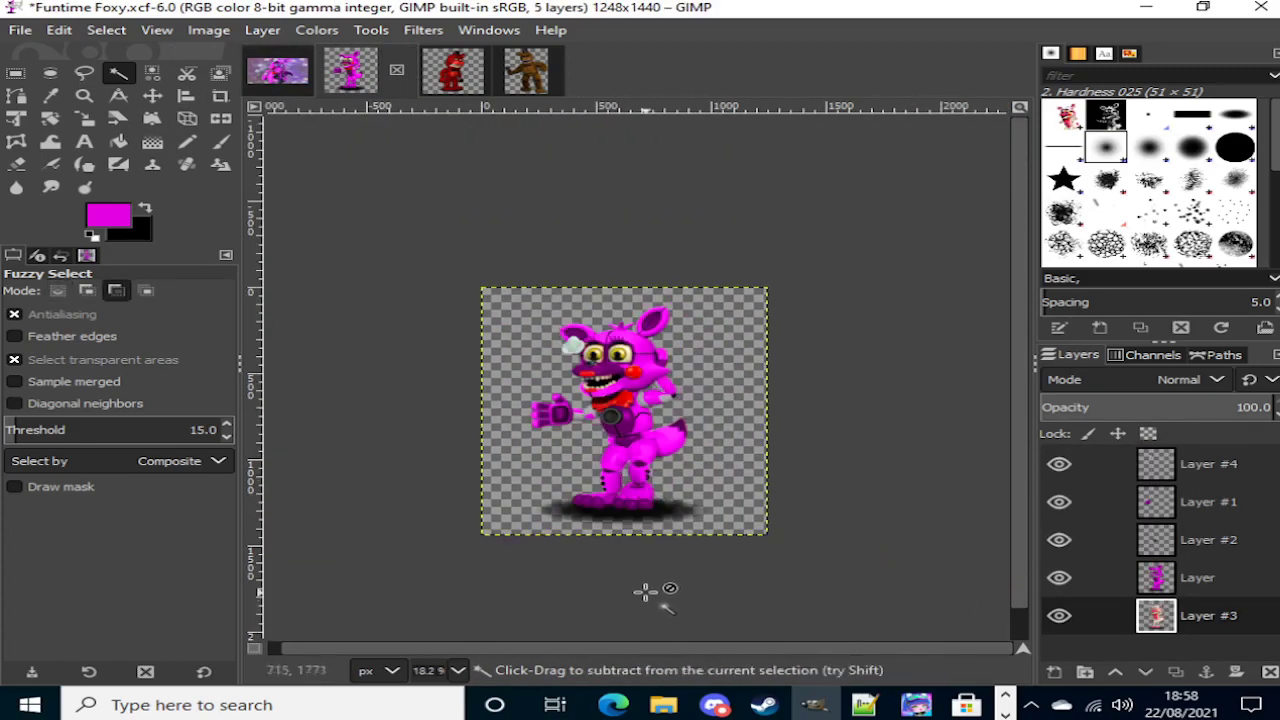
pyautogui.scroll(1, 646, 594)
pyautogui.click(274, 84)
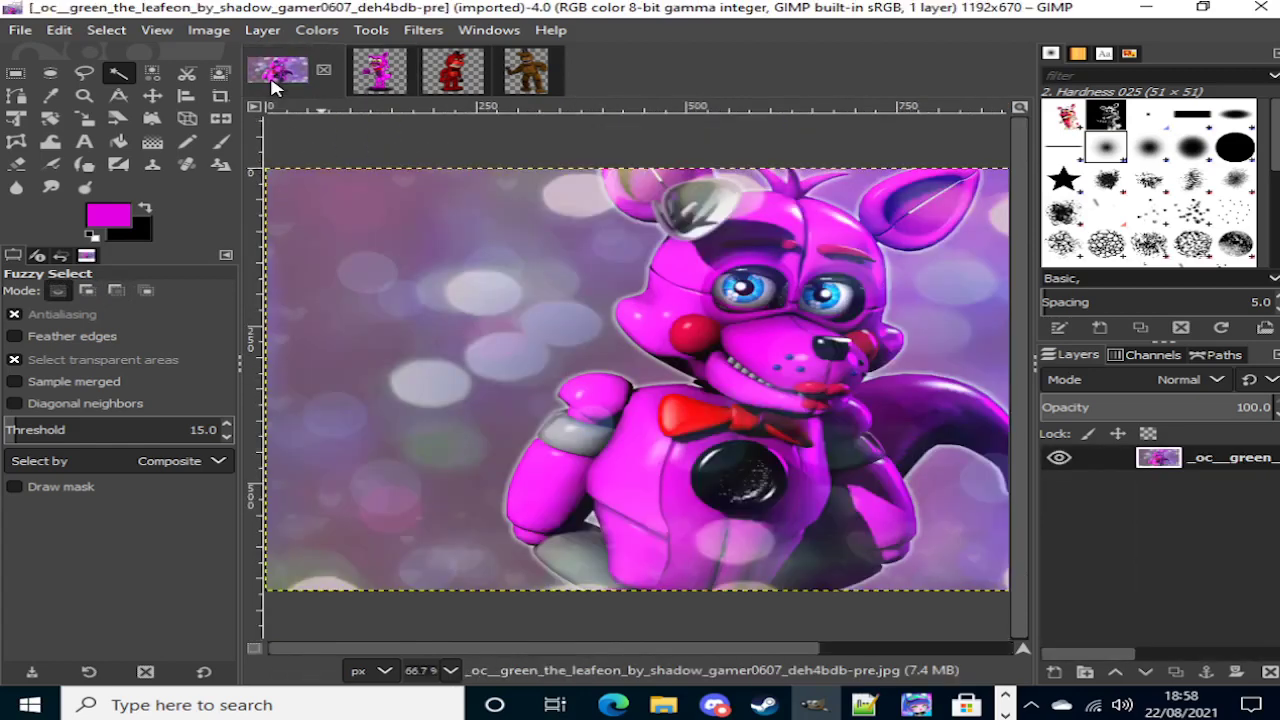
pyautogui.click(376, 80)
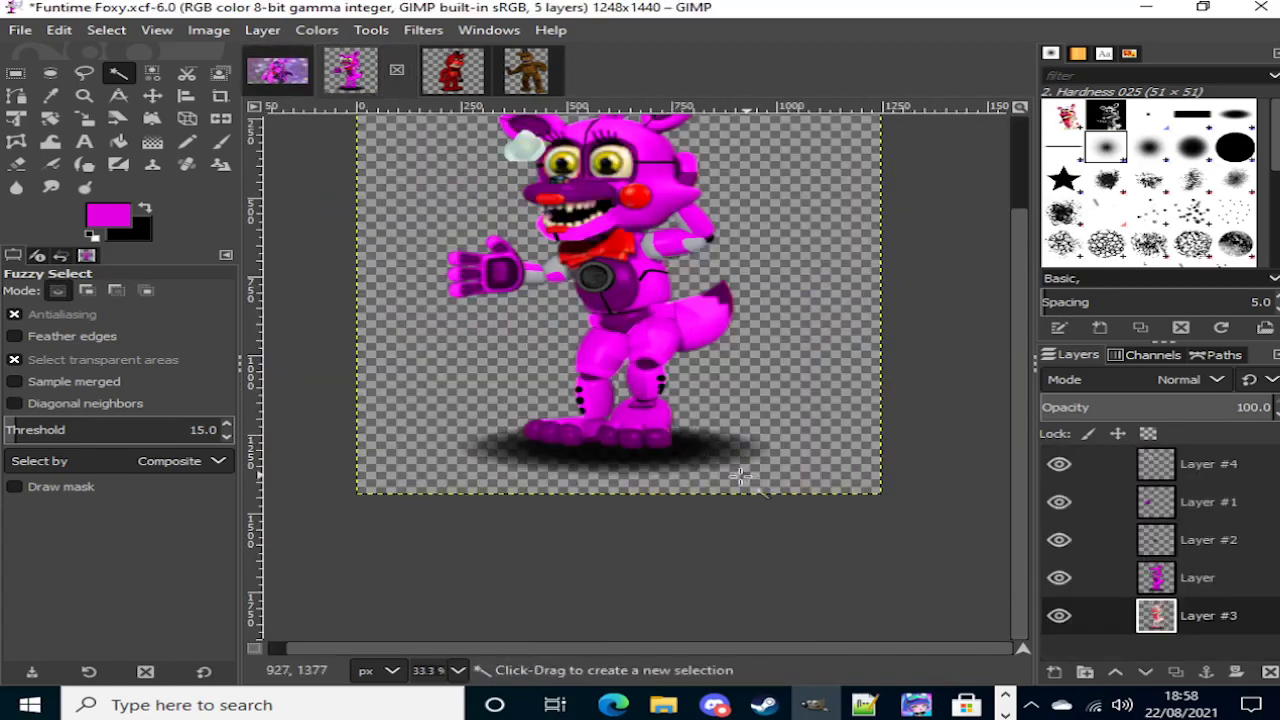
# Step: Hide the magenta Layer and start a free selection along the white inner-thigh piece of the leg farther from the tail
pyautogui.click(1059, 578)
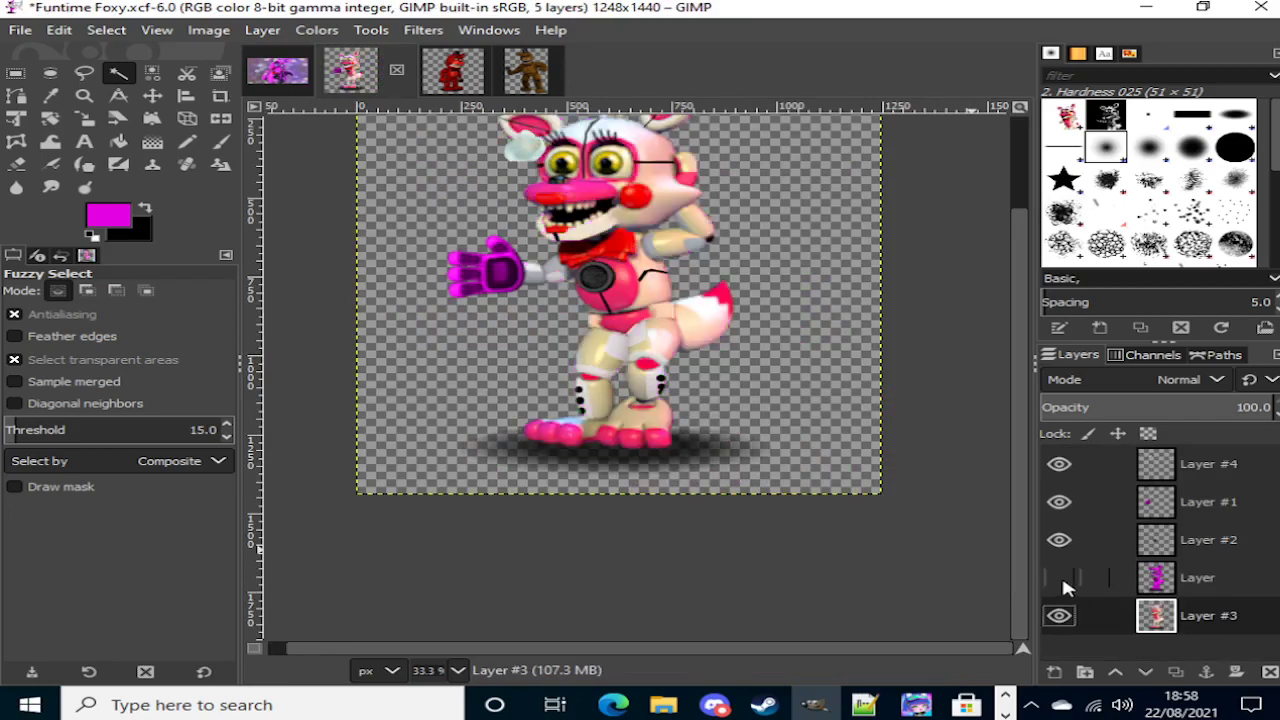
pyautogui.scroll(4, 598, 354)
pyautogui.scroll(3, 463, 272)
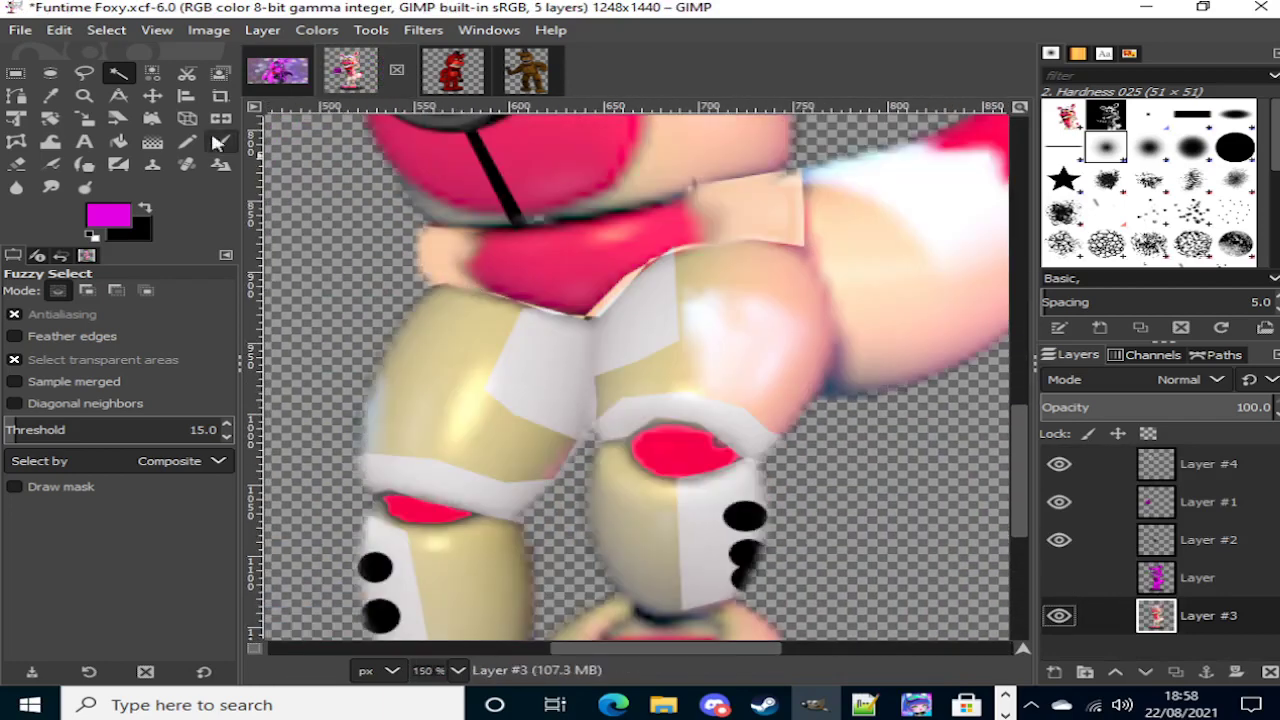
pyautogui.click(84, 73)
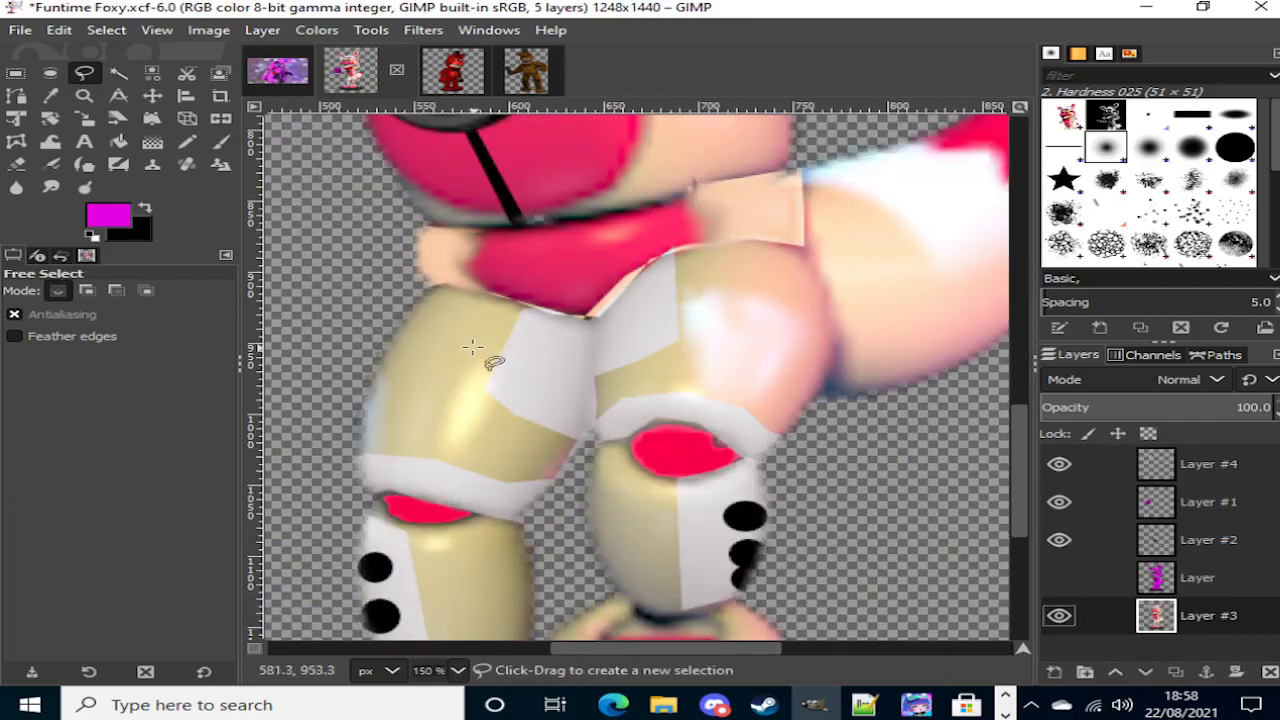
pyautogui.scroll(2, 472, 347)
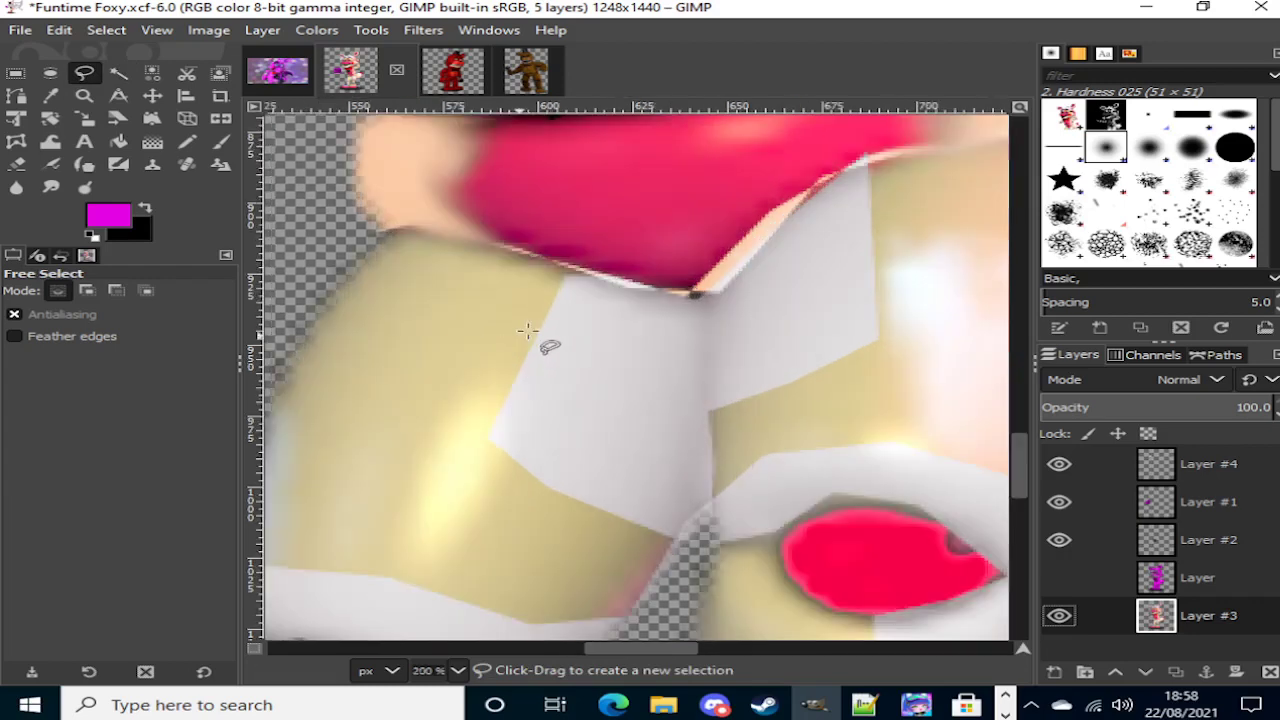
pyautogui.click(569, 270)
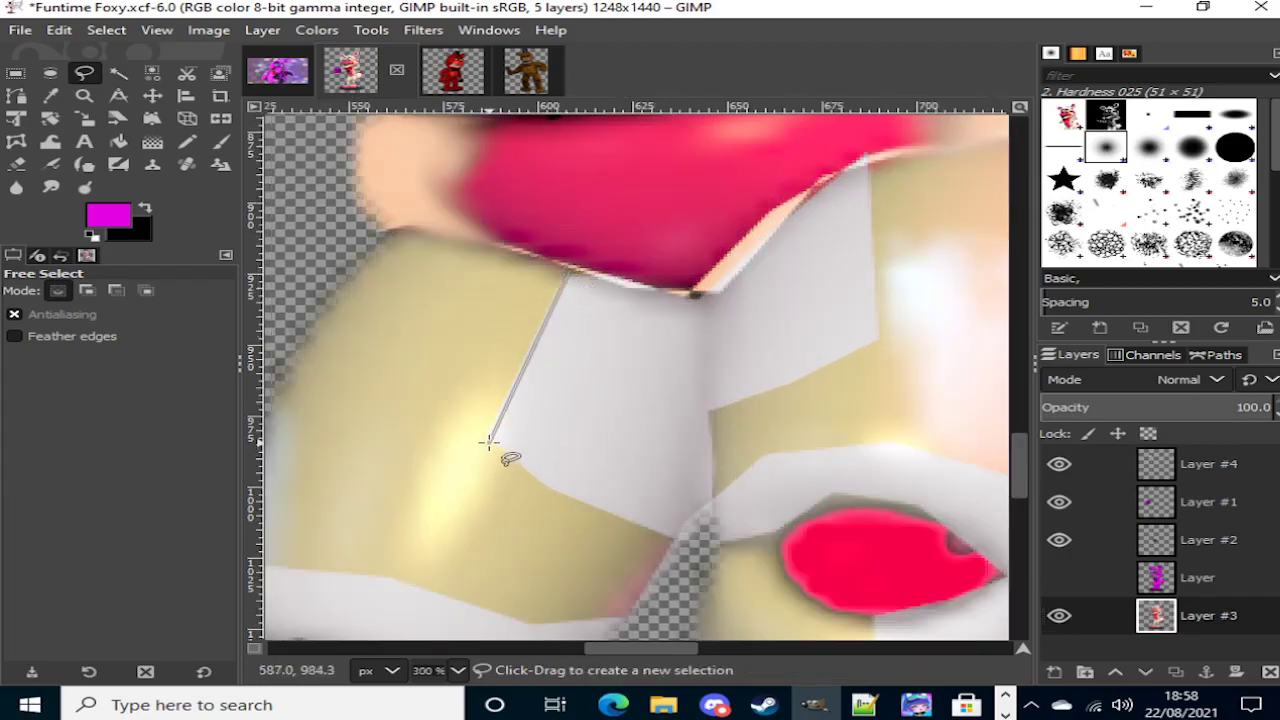
pyautogui.click(487, 440)
pyautogui.click(538, 486)
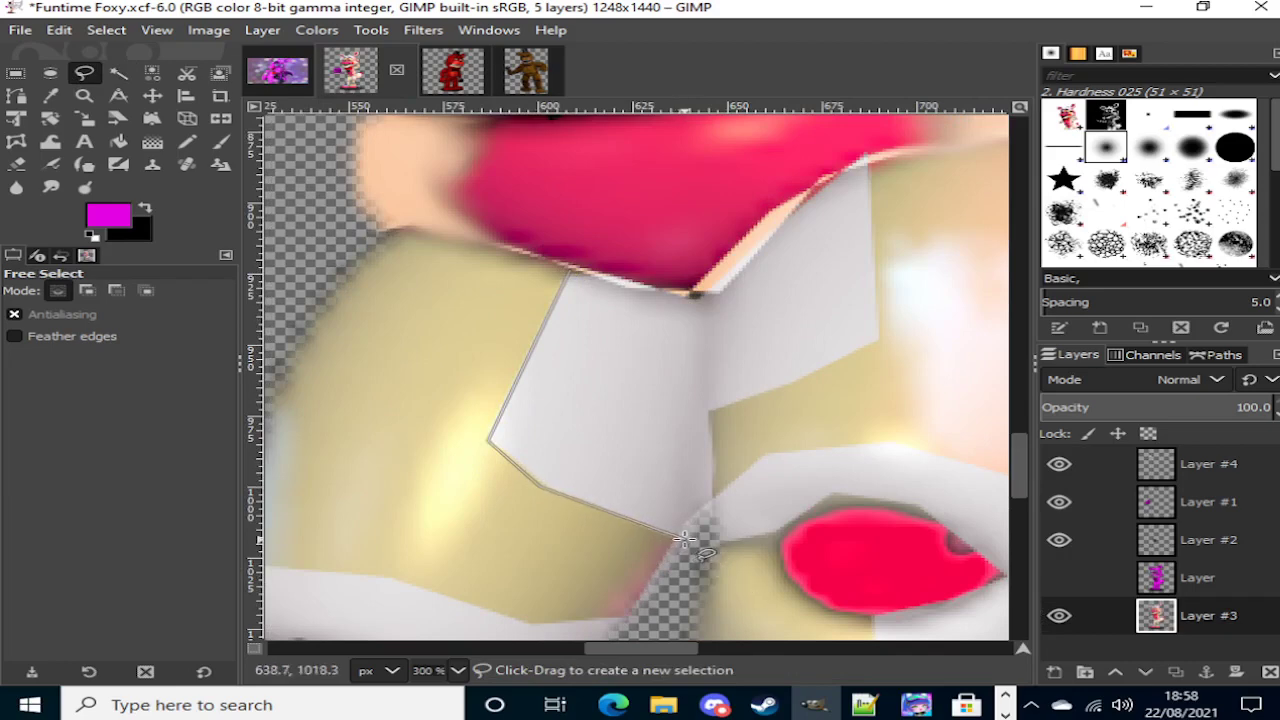
pyautogui.click(680, 542)
# Step: Continue the free selection around the inner-thigh piece and along the white knee band's upper edge to the outside of the leg
pyautogui.scroll(-2, 683, 545)
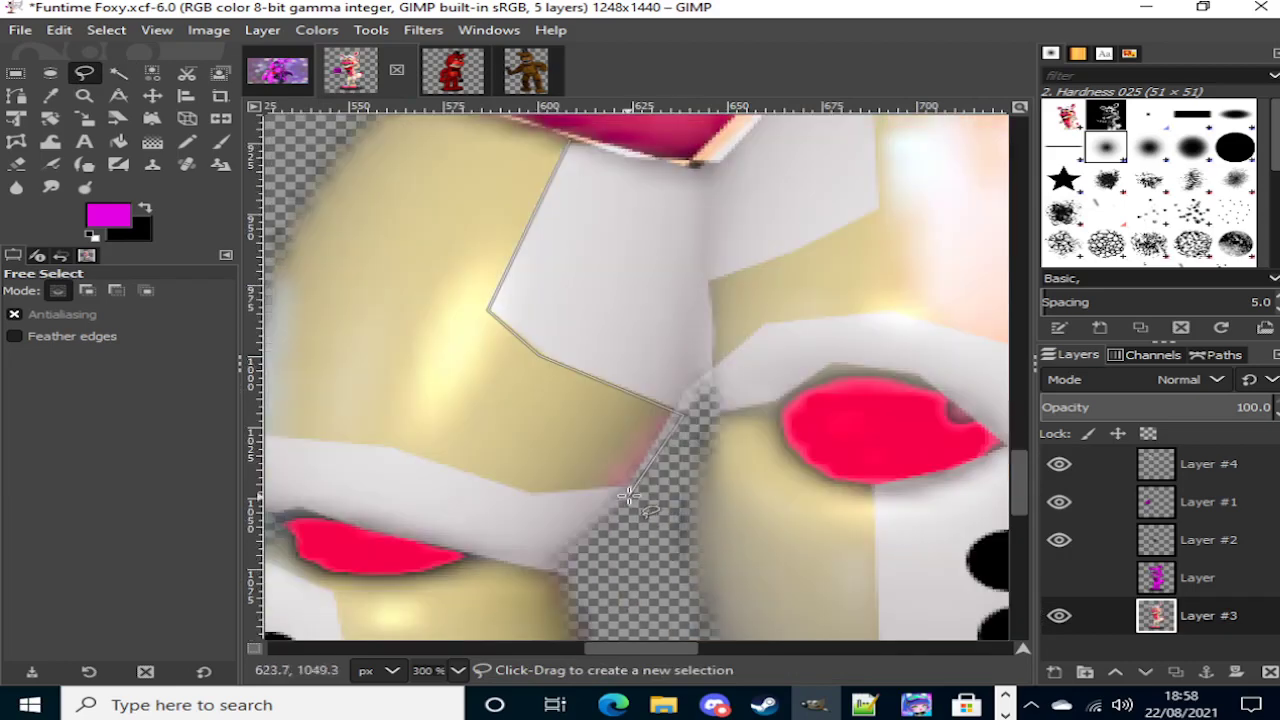
pyautogui.click(630, 487)
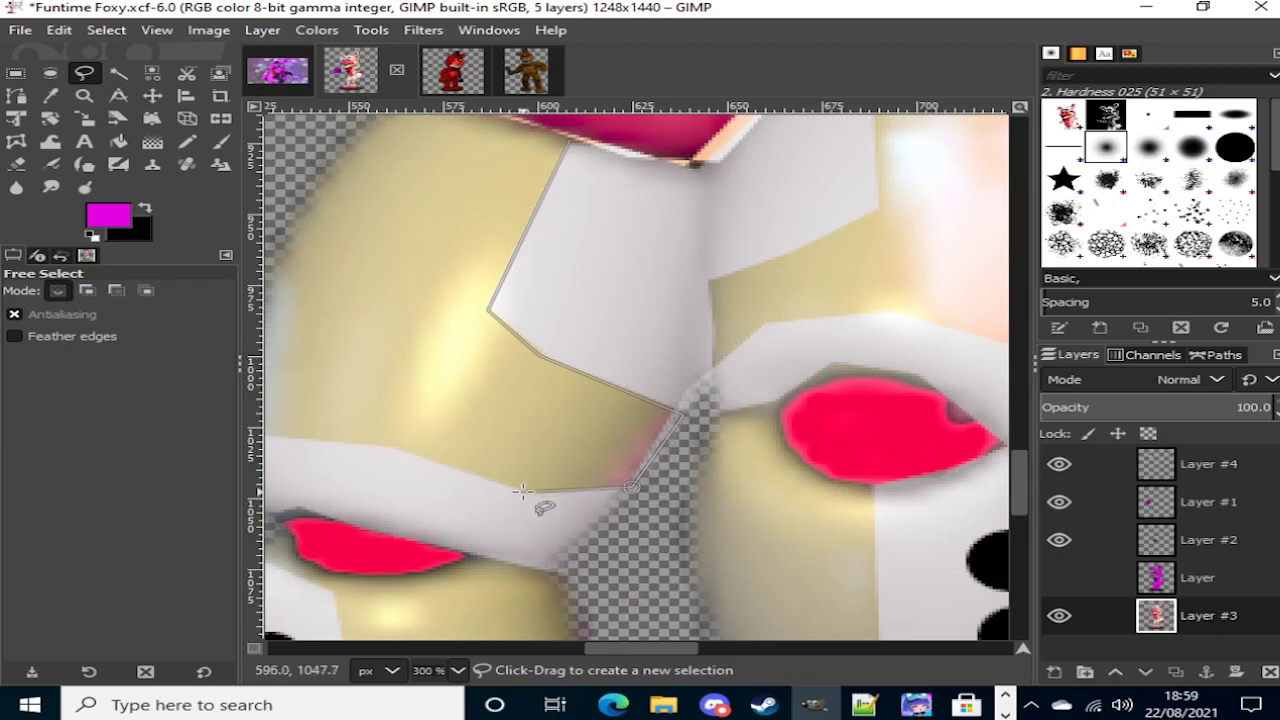
pyautogui.click(523, 491)
pyautogui.click(385, 445)
pyautogui.hscroll(-5, 530, 460)
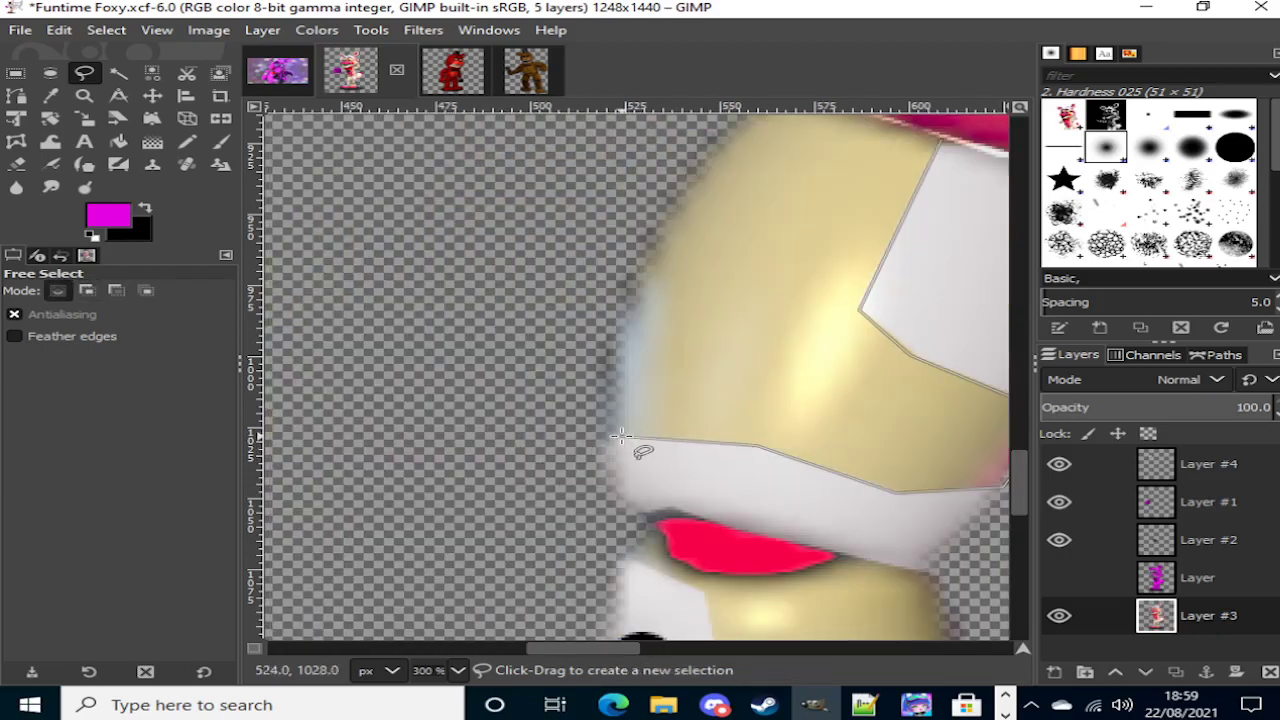
pyautogui.click(551, 460)
pyautogui.scroll(-2, 551, 460)
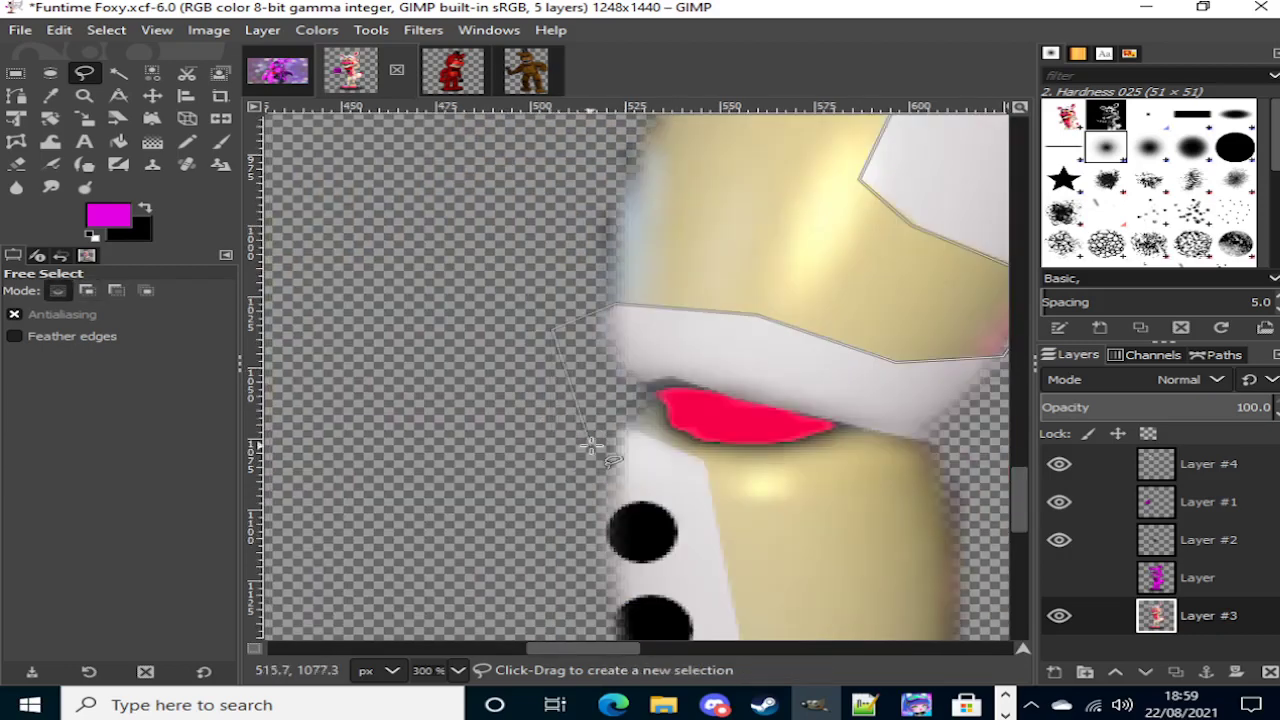
# Step: Trace the upper and inner edges of the shin's white panel with the black holes, and close the free selection
pyautogui.click(617, 433)
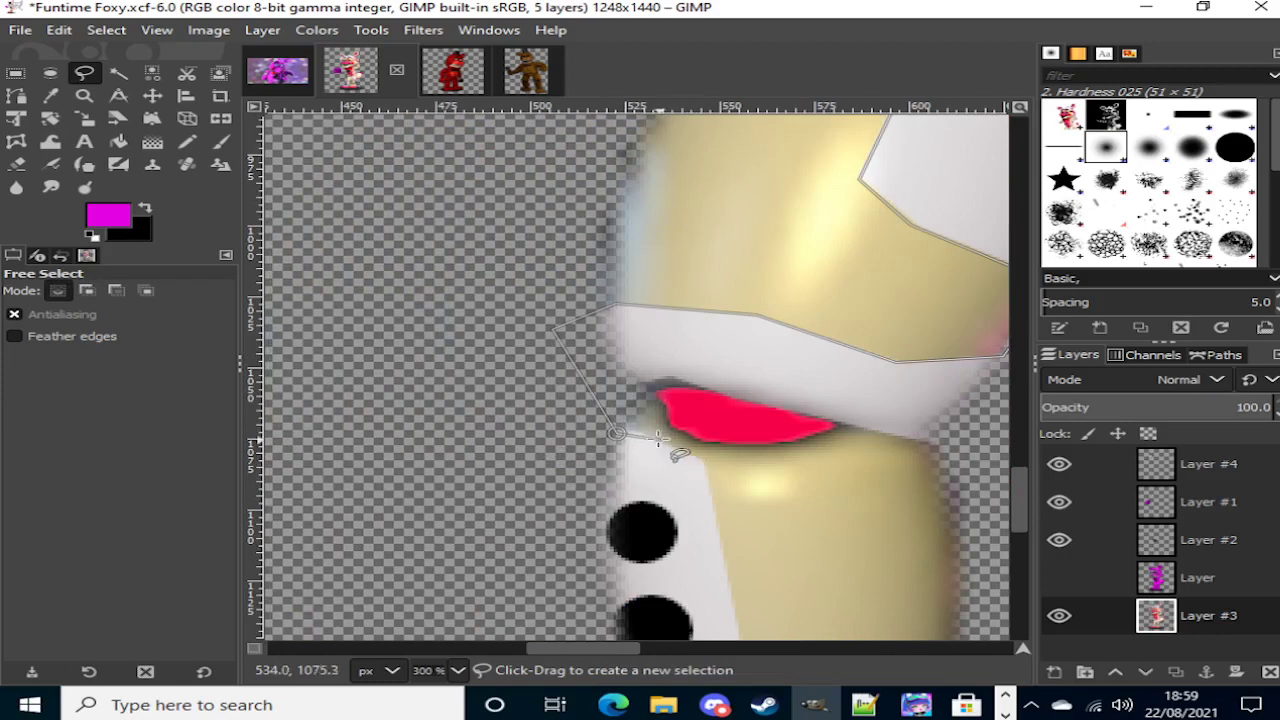
pyautogui.click(706, 462)
pyautogui.scroll(-4, 706, 462)
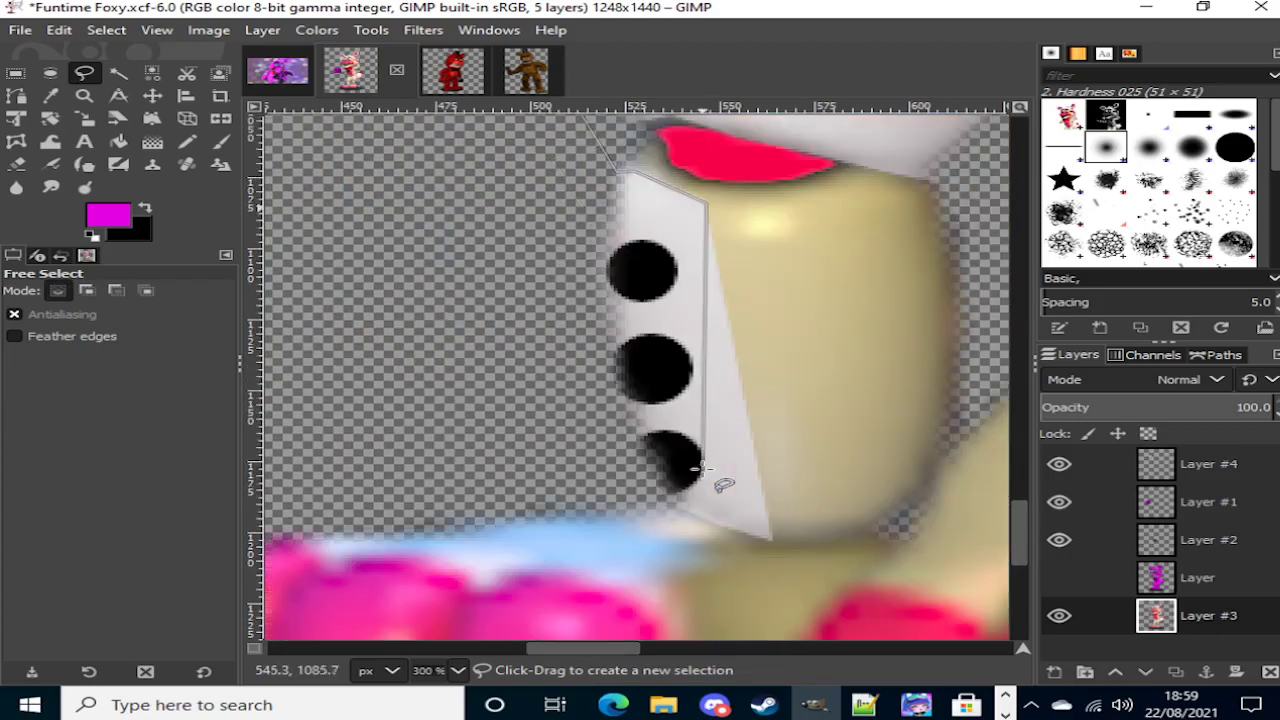
pyautogui.doubleClick(775, 541)
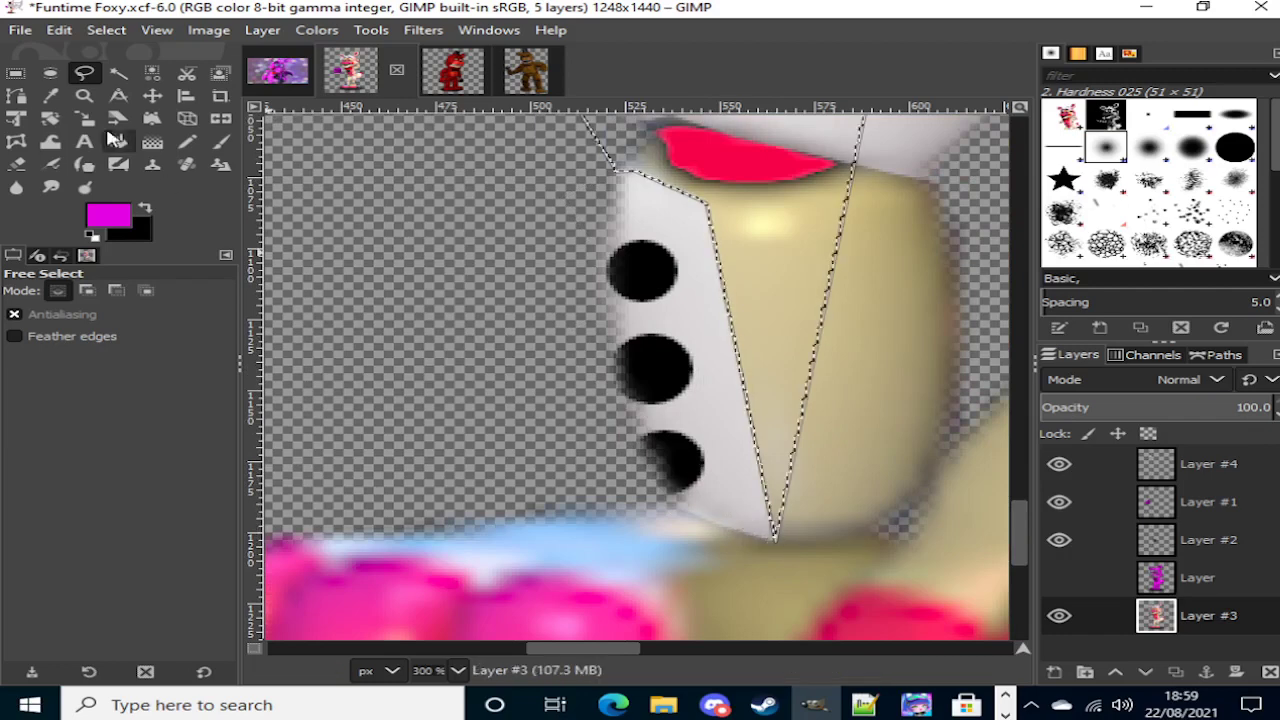
pyautogui.click(118, 73)
pyautogui.click(84, 73)
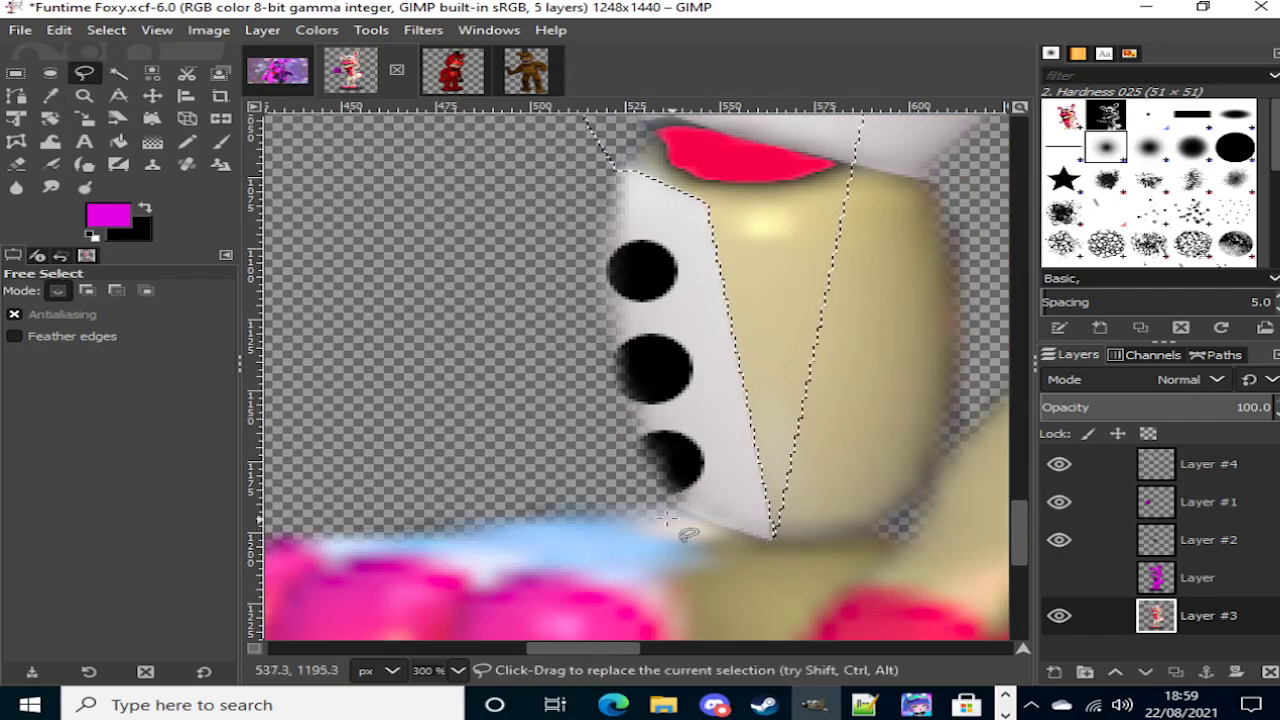
pyautogui.click(640, 492)
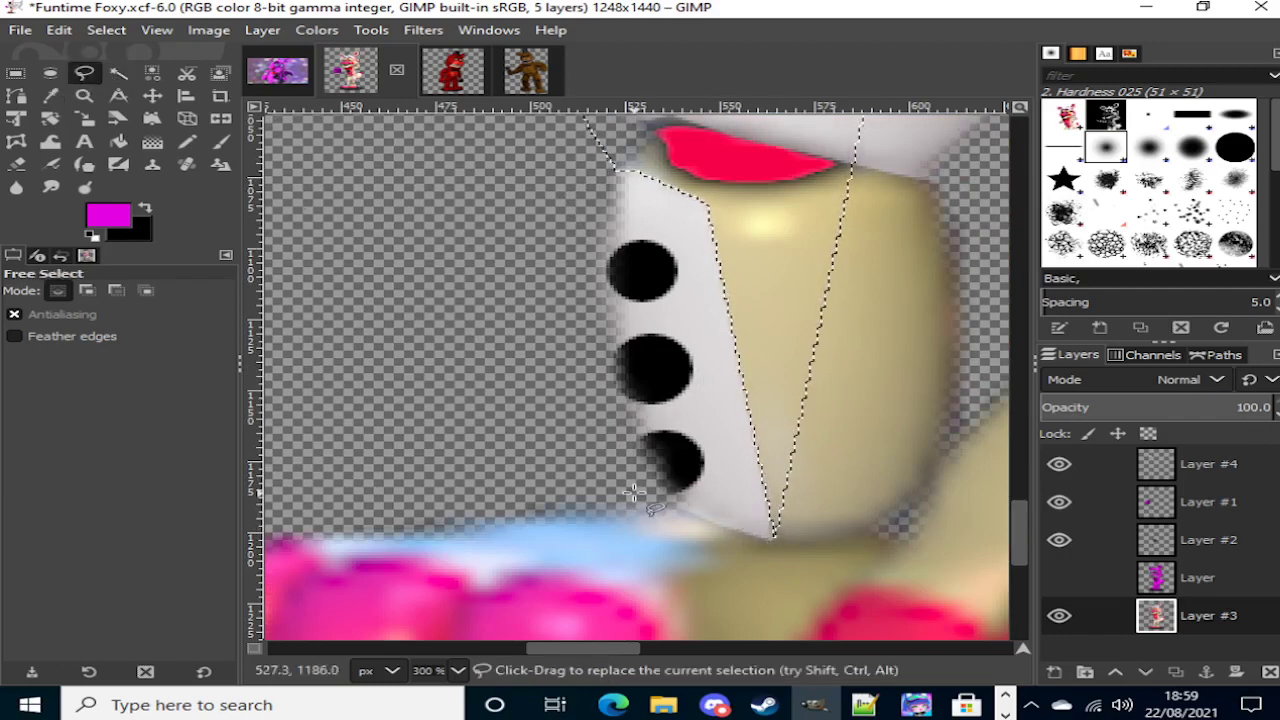
# Step: Fuzzy-select the white shin panel with the black holes and add the missed patches along its outer and lower edges
pyautogui.click(118, 73)
pyautogui.moveTo(714, 397)
pyautogui.mouseDown()
pyautogui.moveTo(771, 424)
pyautogui.moveTo(710, 407)
pyautogui.mouseUp()
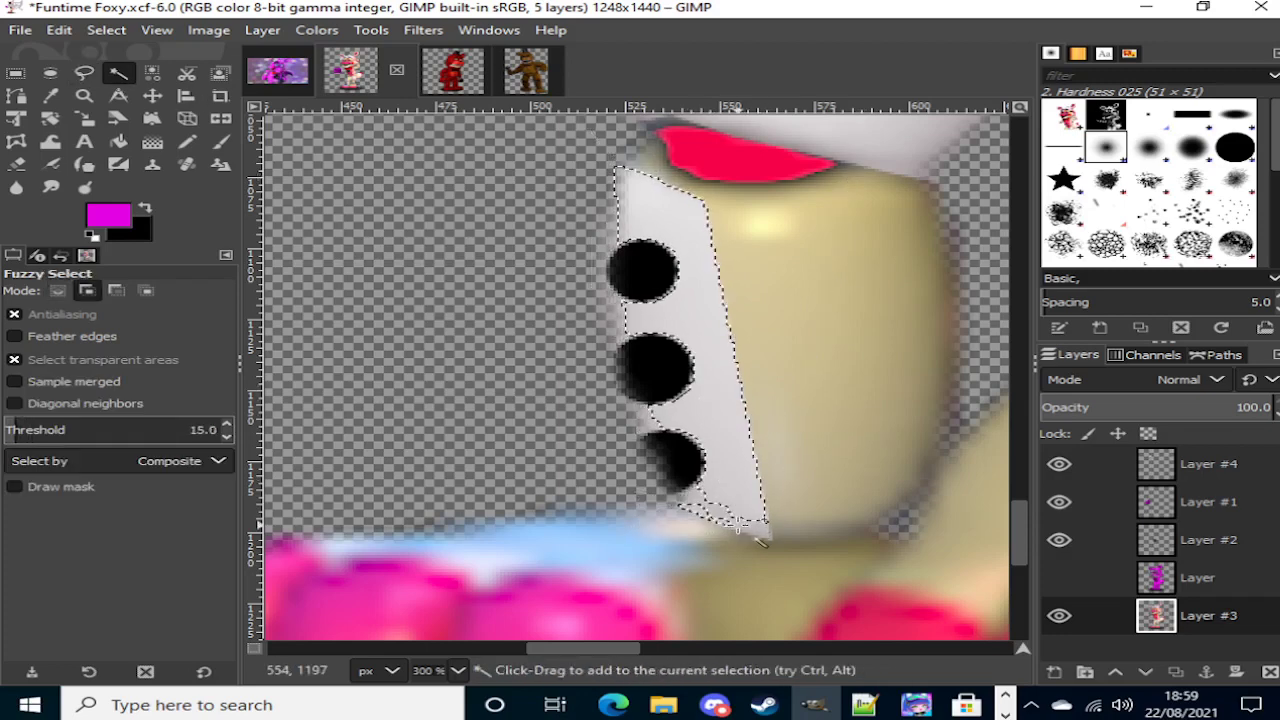
pyautogui.moveTo(736, 524); pyautogui.dragTo(724, 492)
pyautogui.scroll(2, 759, 556)
pyautogui.press('ctrl')
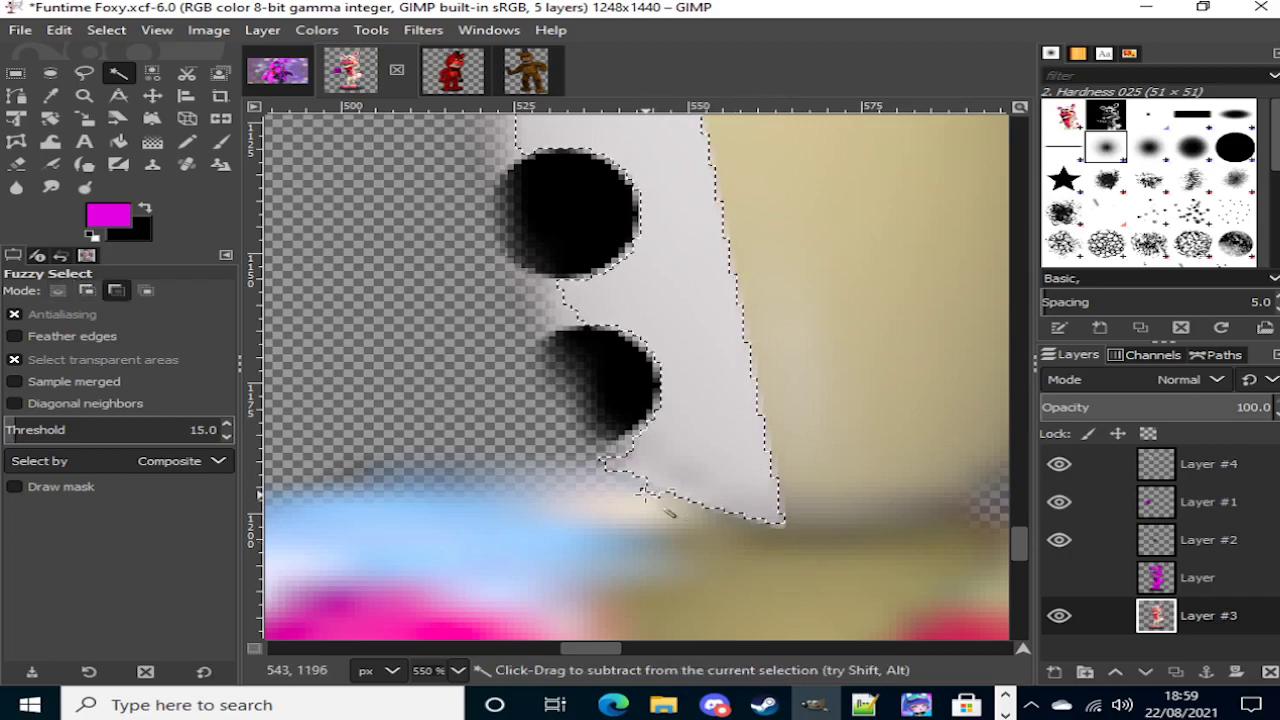
pyautogui.scroll(3, 647, 470)
pyautogui.press('shift')
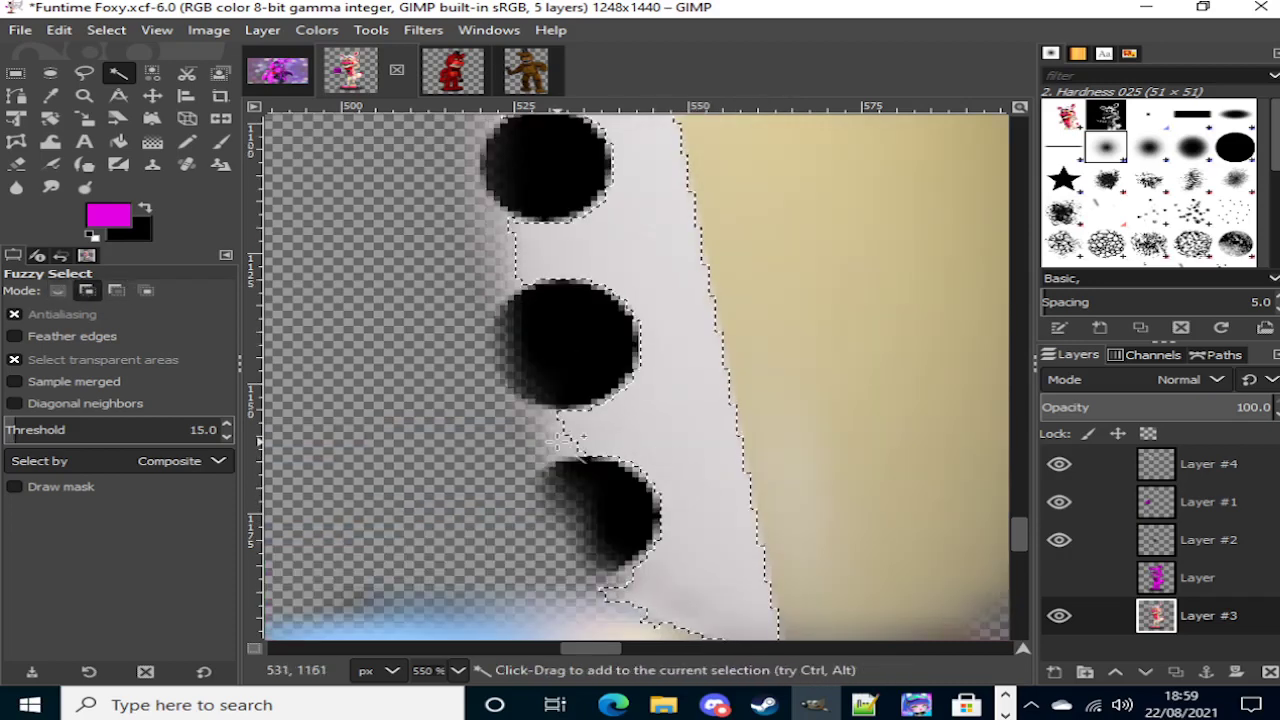
pyautogui.moveTo(565, 440); pyautogui.dragTo(379, 341)
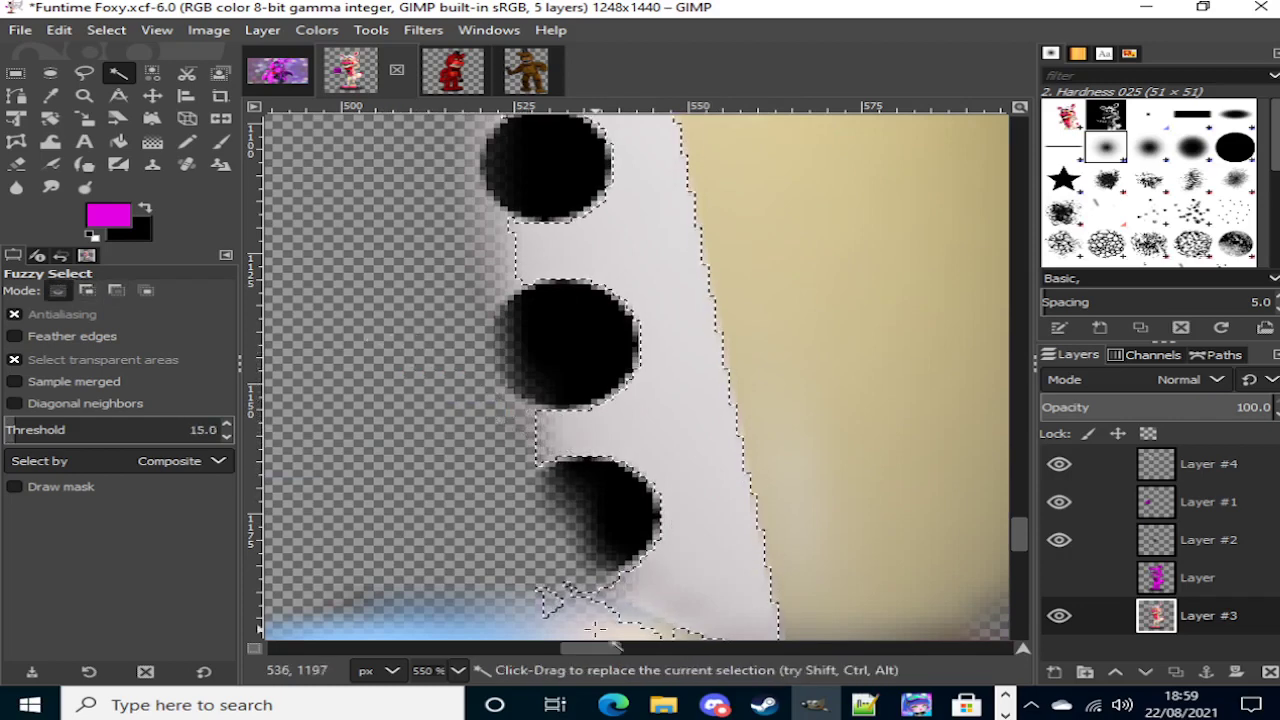
pyautogui.keyDown('ctrl'); pyautogui.click(545, 599); pyautogui.keyUp('ctrl')
# Step: Try to subtract the stray patches on the foot below the shin panel from the fuzzy selection
pyautogui.scroll(-3, 586, 611)
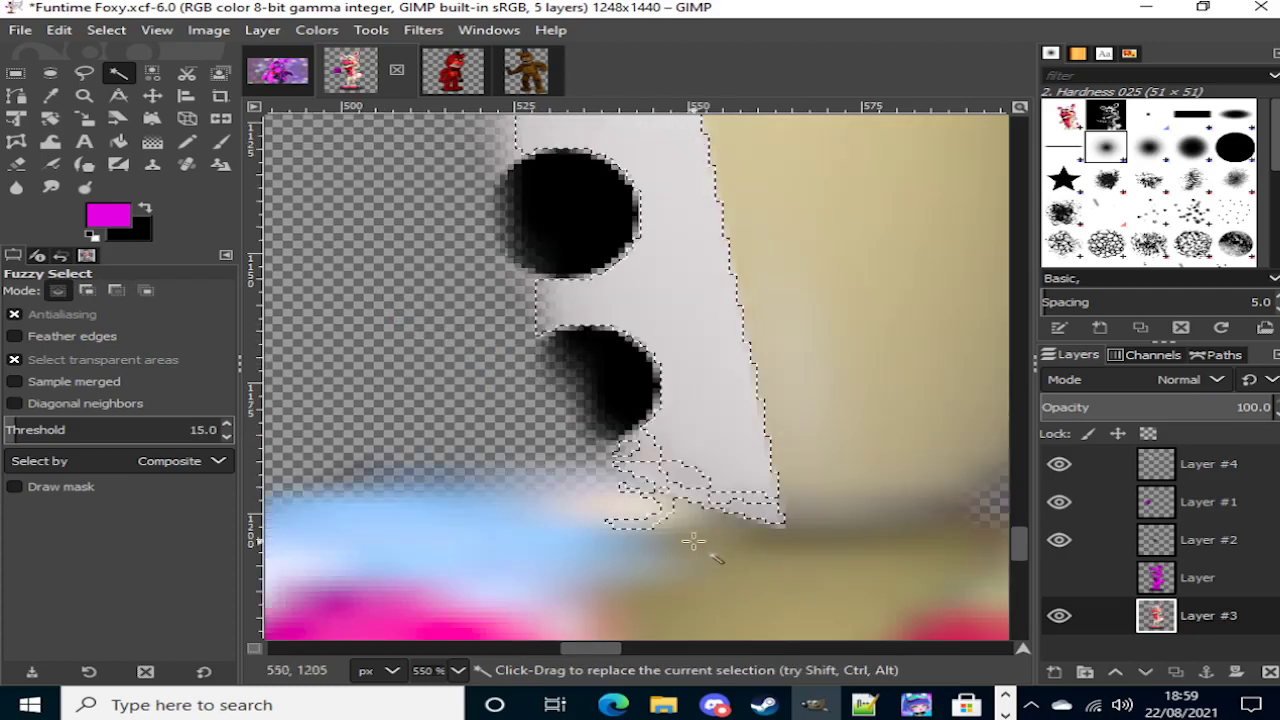
pyautogui.click(629, 522)
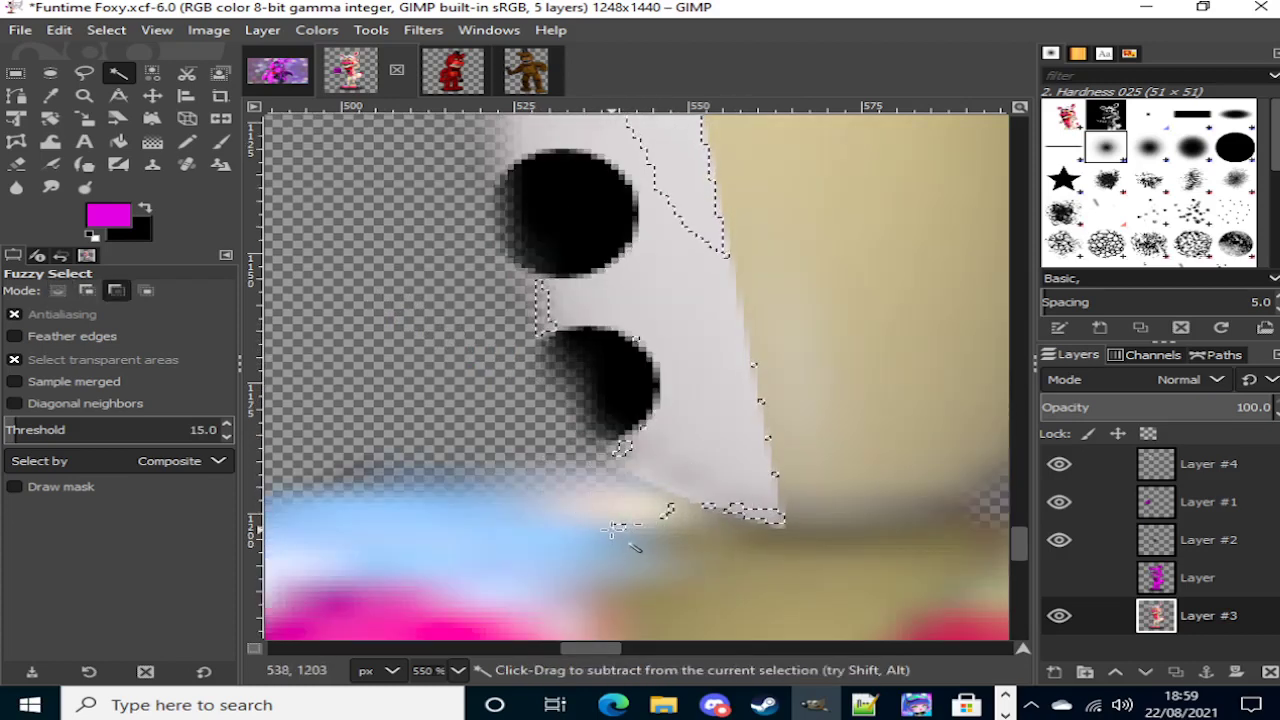
pyautogui.click(618, 525)
pyautogui.click(675, 514)
pyautogui.scroll(-6, 690, 527)
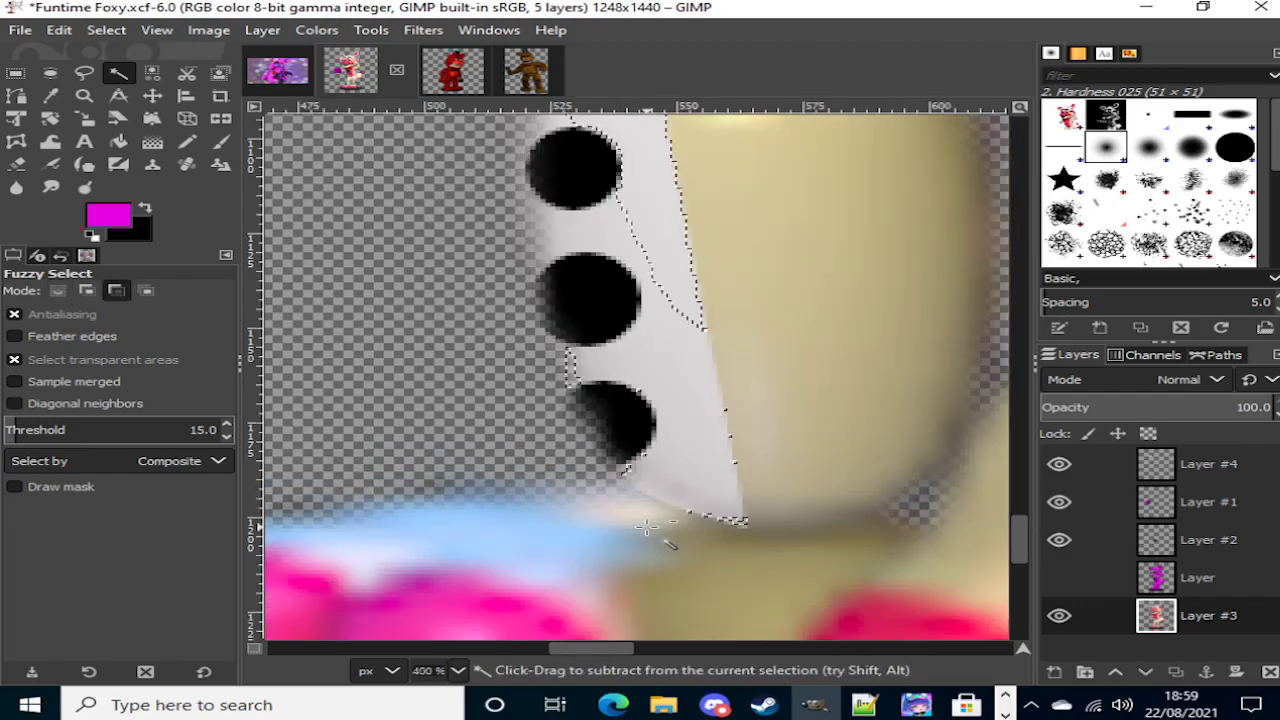
# Step: Start a new free selection along the white shin panel's upper edge and down its inner edge towards the foot
pyautogui.click(84, 73)
pyautogui.scroll(4, 632, 488)
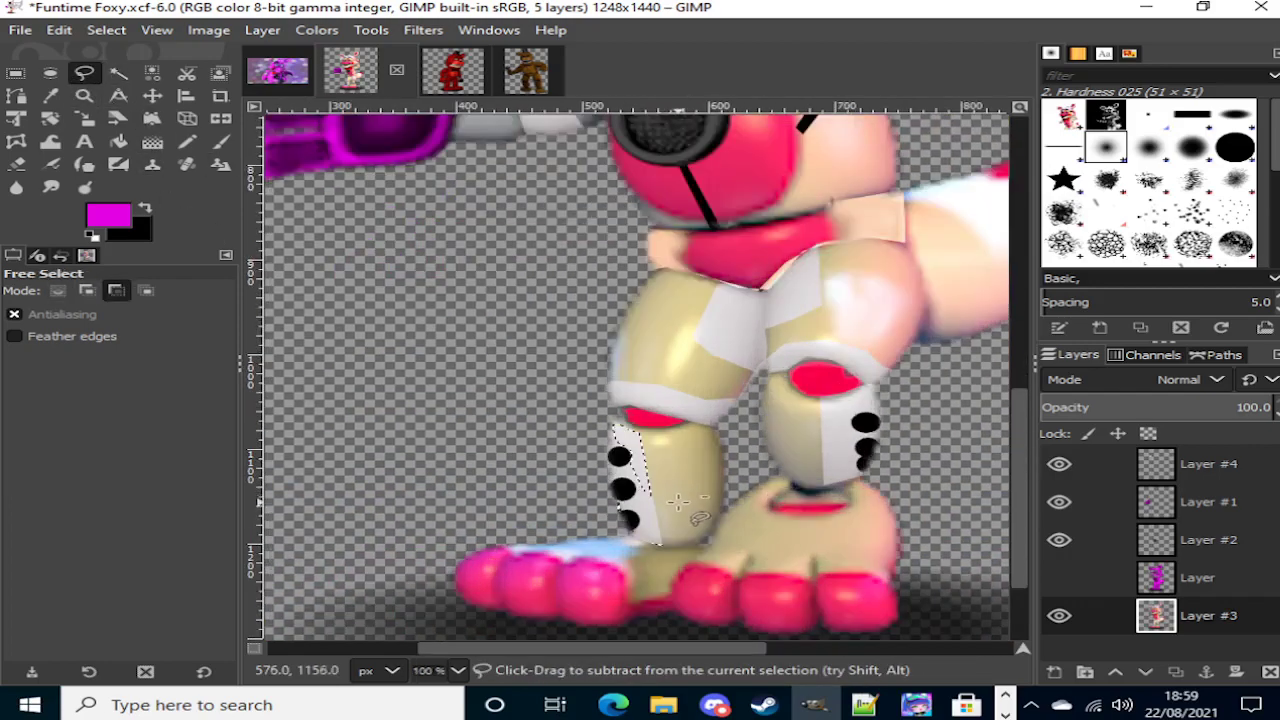
pyautogui.scroll(-5, 632, 488)
pyautogui.scroll(3, 632, 488)
pyautogui.scroll(2, 632, 488)
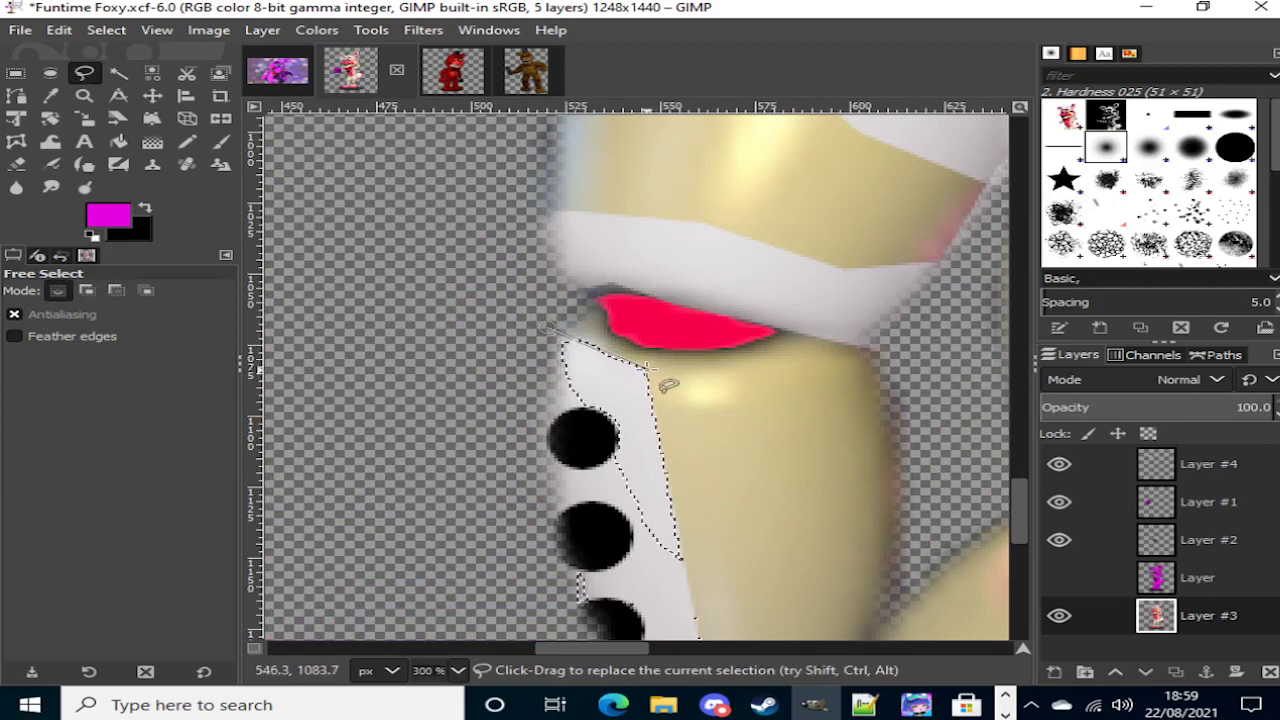
pyautogui.scroll(-3, 648, 368)
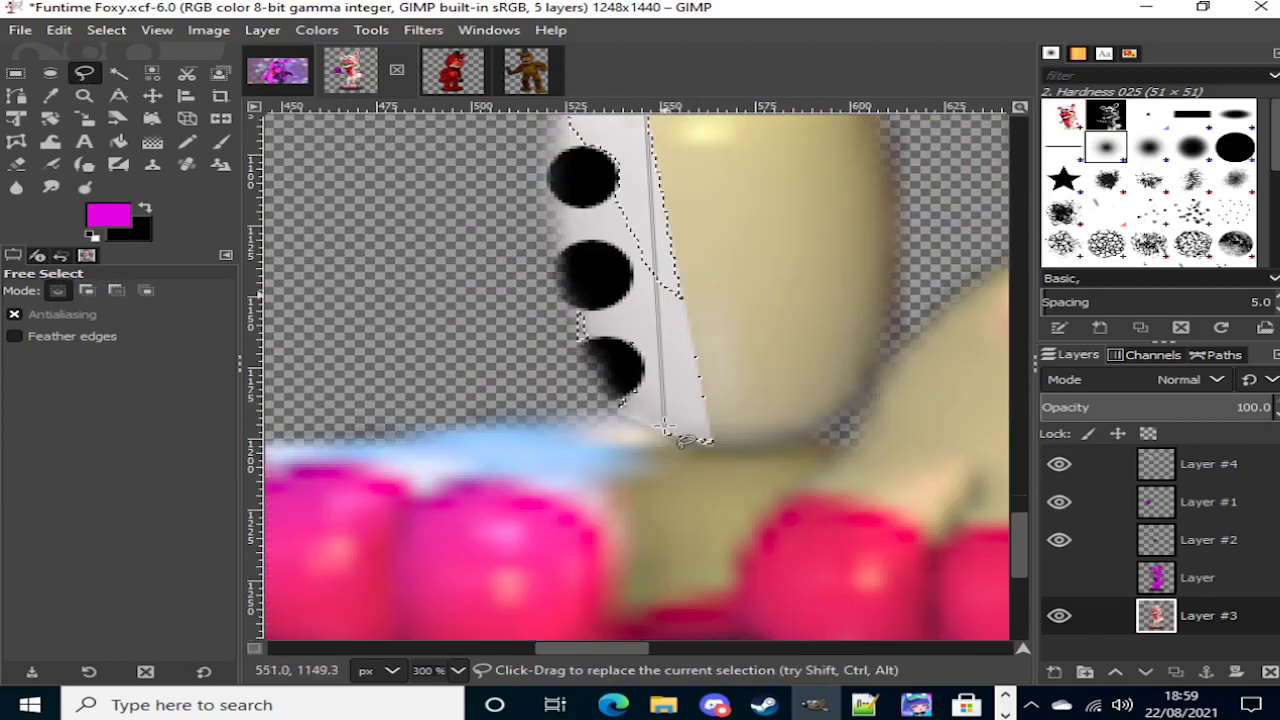
# Step: Finish the free selection around the lower leg's white panel with the three black spots, passing outside its outer edge
pyautogui.click(711, 445)
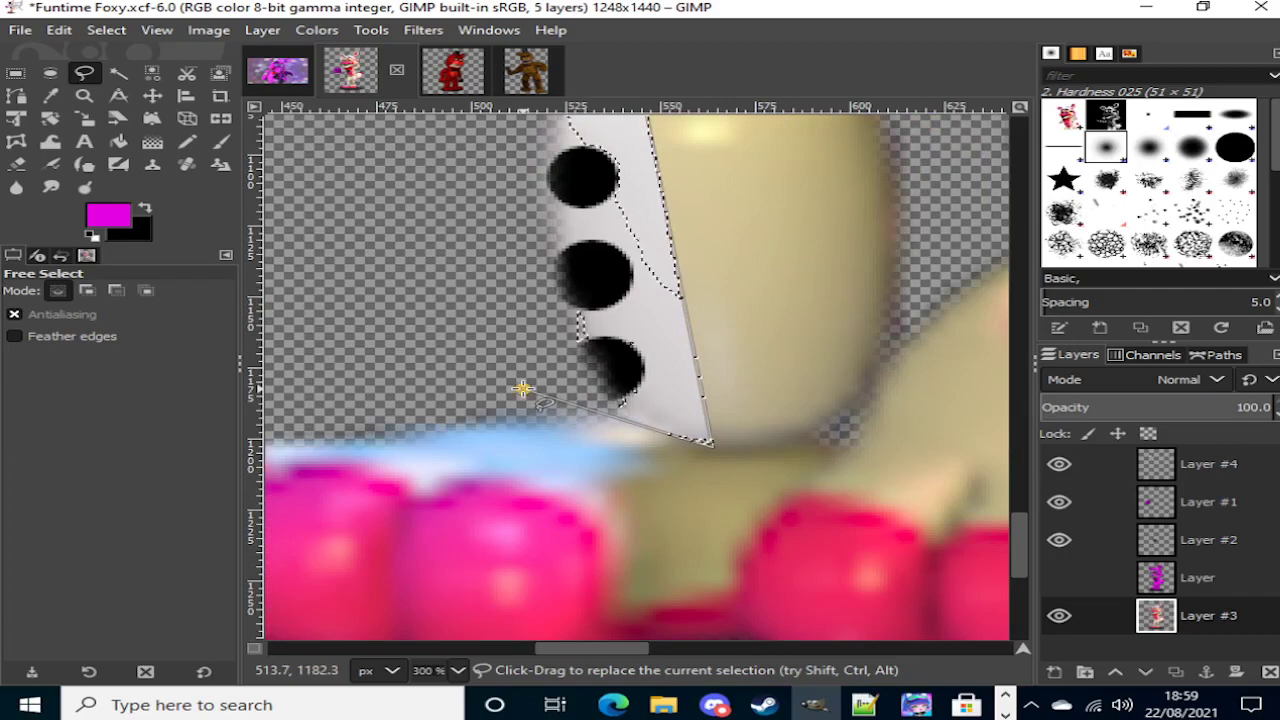
pyautogui.click(522, 388)
pyautogui.scroll(3, 522, 388)
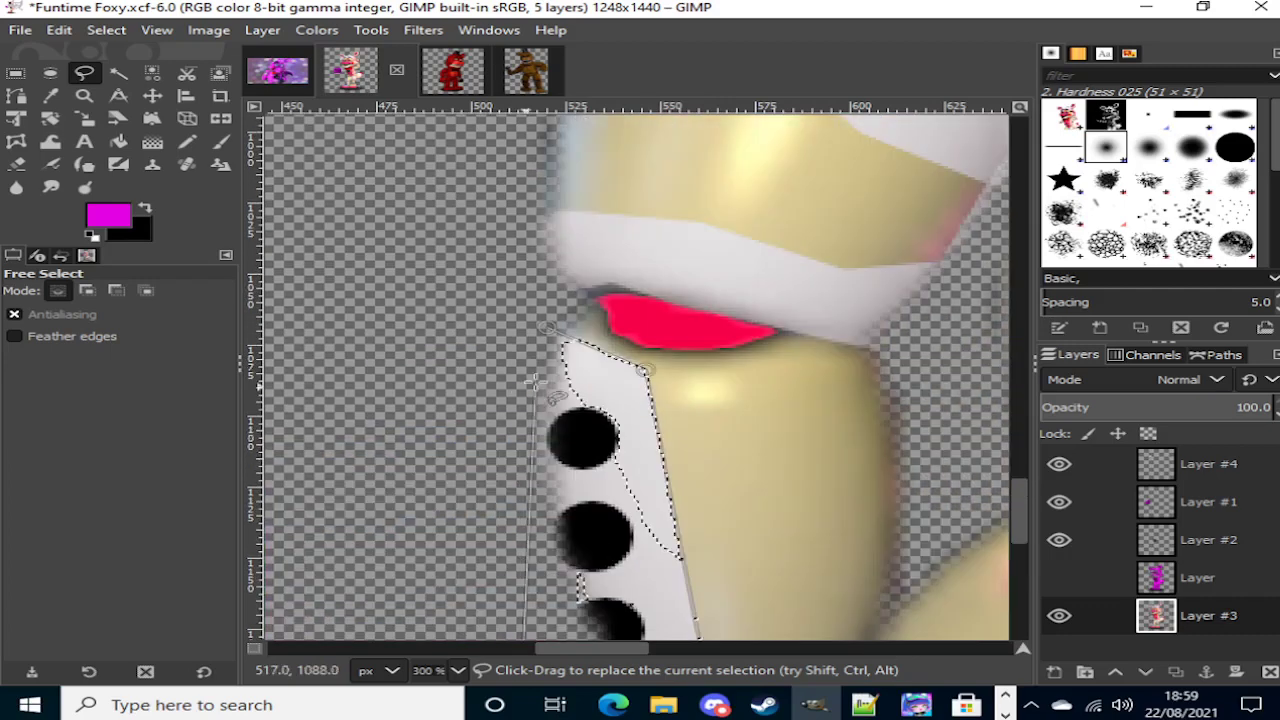
pyautogui.click(547, 328)
# Step: Show the magenta layer named Layer and delete the selected shin panel area from it
pyautogui.click(1059, 577)
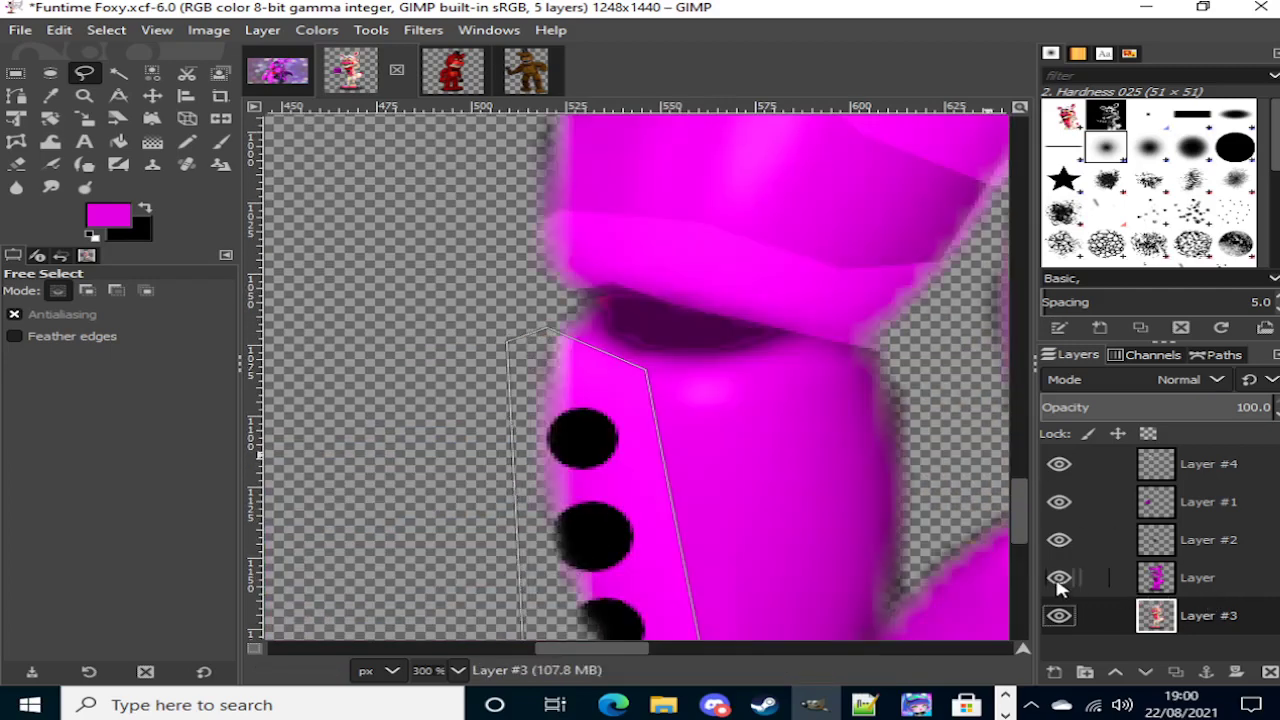
pyautogui.doubleClick(1214, 577)
pyautogui.press('BackSpace')
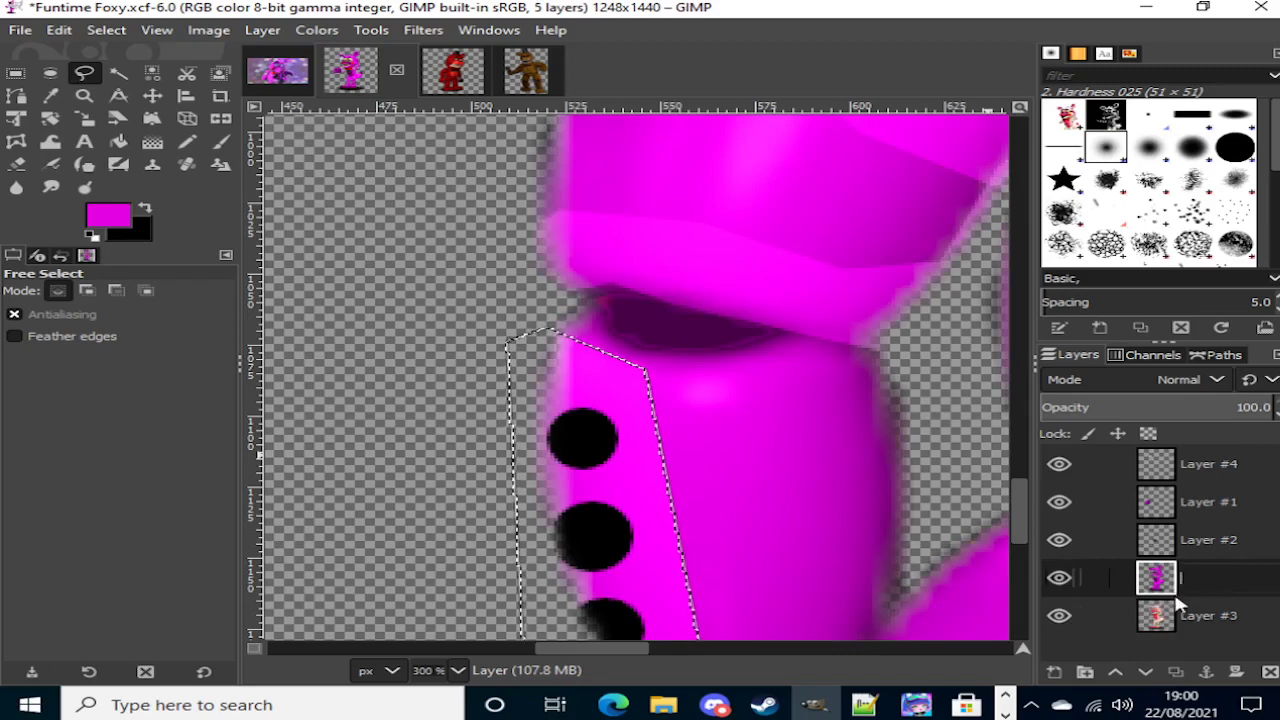
pyautogui.click(1197, 614)
pyautogui.click(1187, 580)
pyautogui.press('Delete')
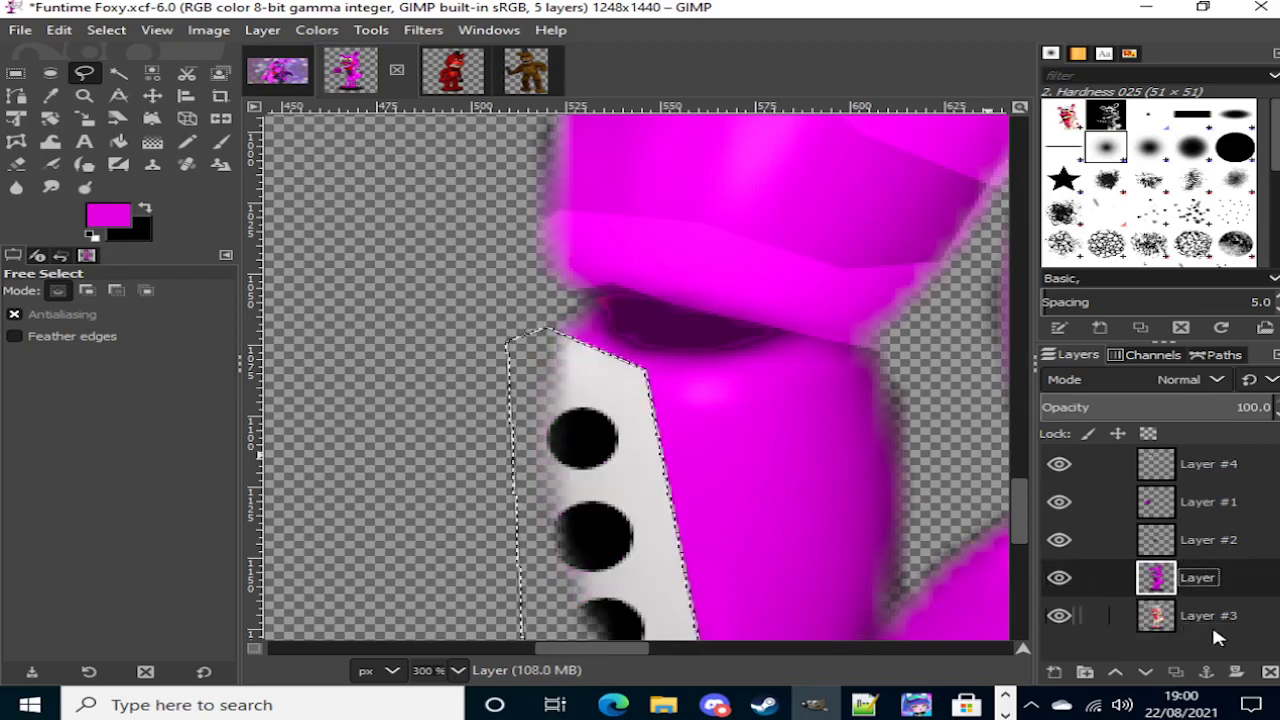
# Step: Colorize the selected panel on Layer #3 with the saved grey colour 5e6168
pyautogui.click(1211, 620)
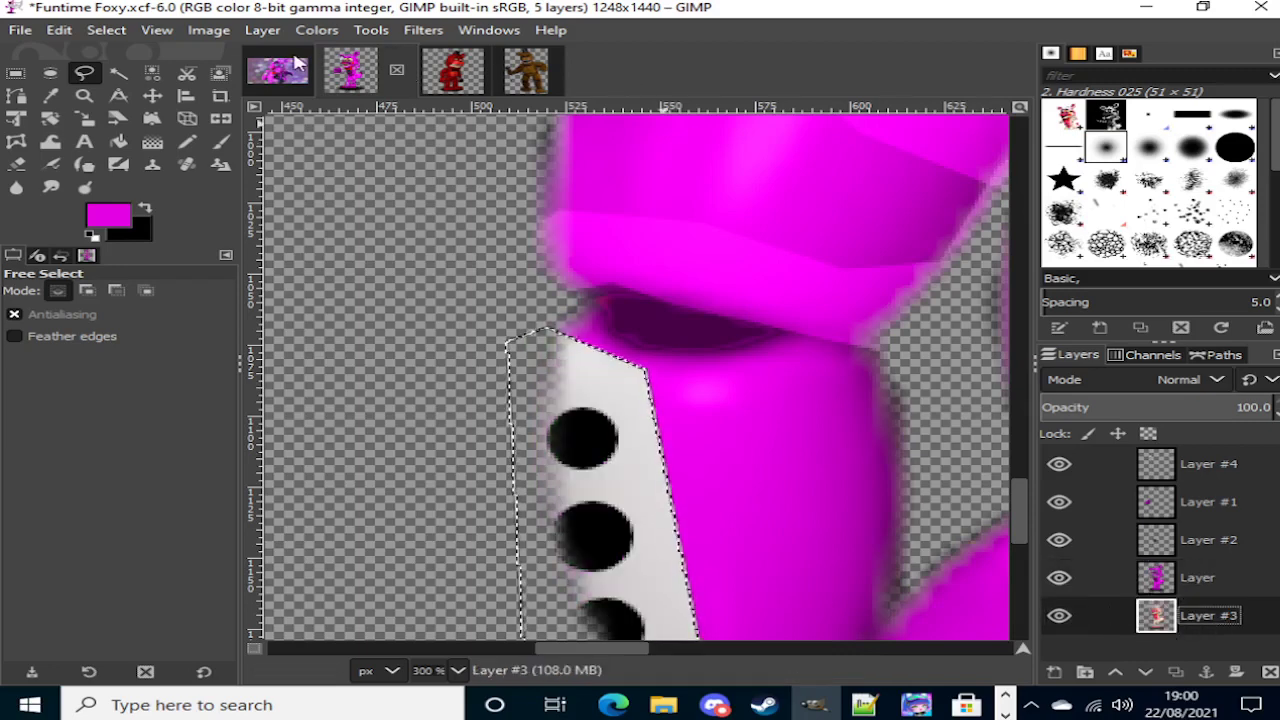
pyautogui.click(316, 30)
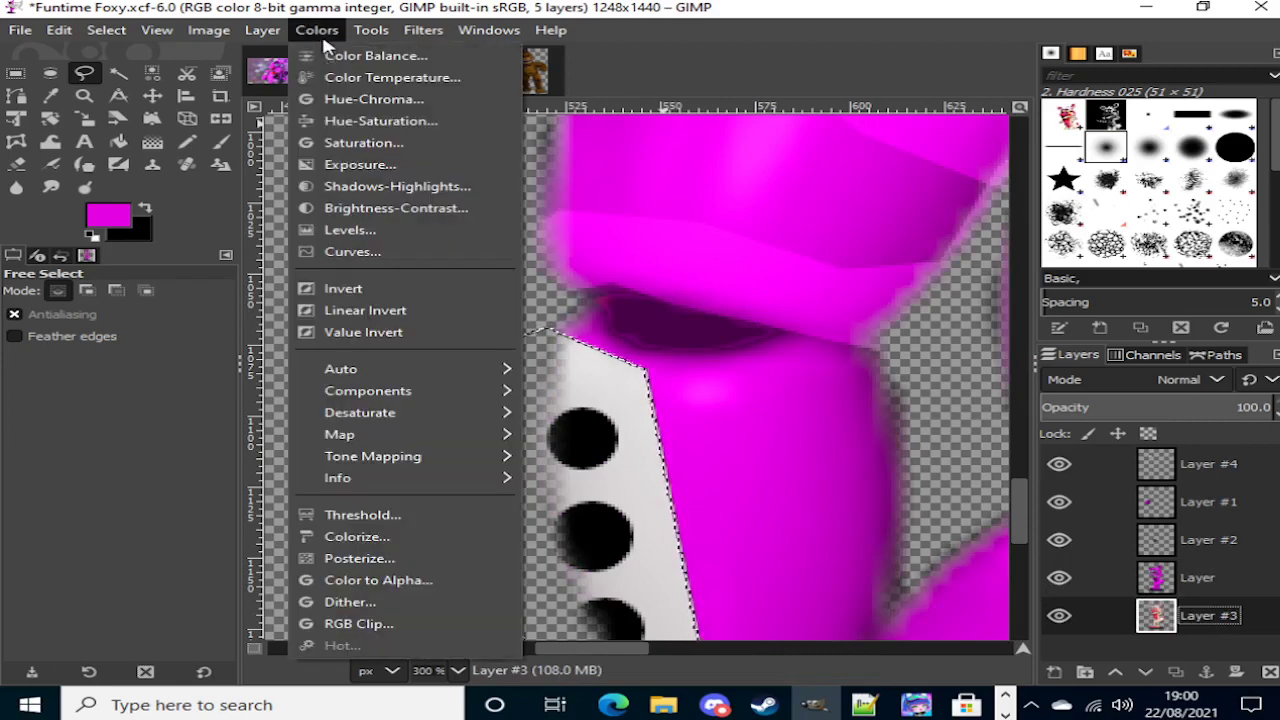
pyautogui.click(494, 536)
pyautogui.click(823, 520)
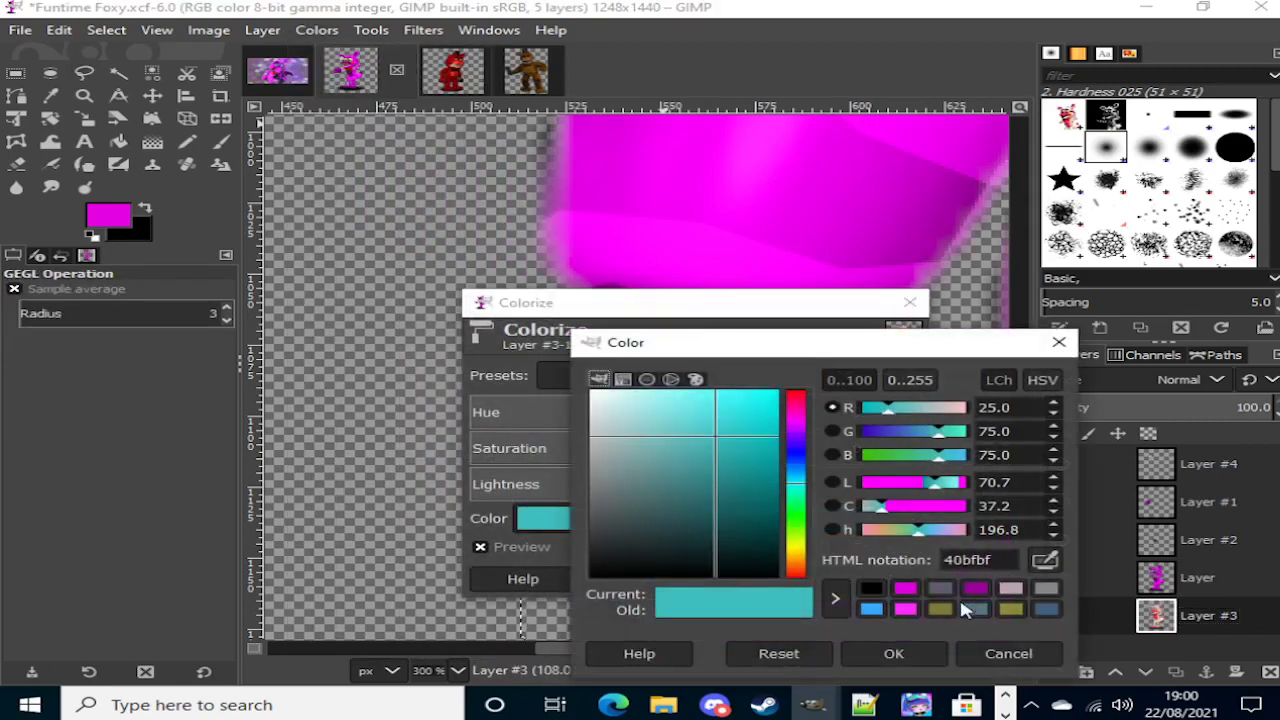
pyautogui.click(941, 591)
pyautogui.click(916, 653)
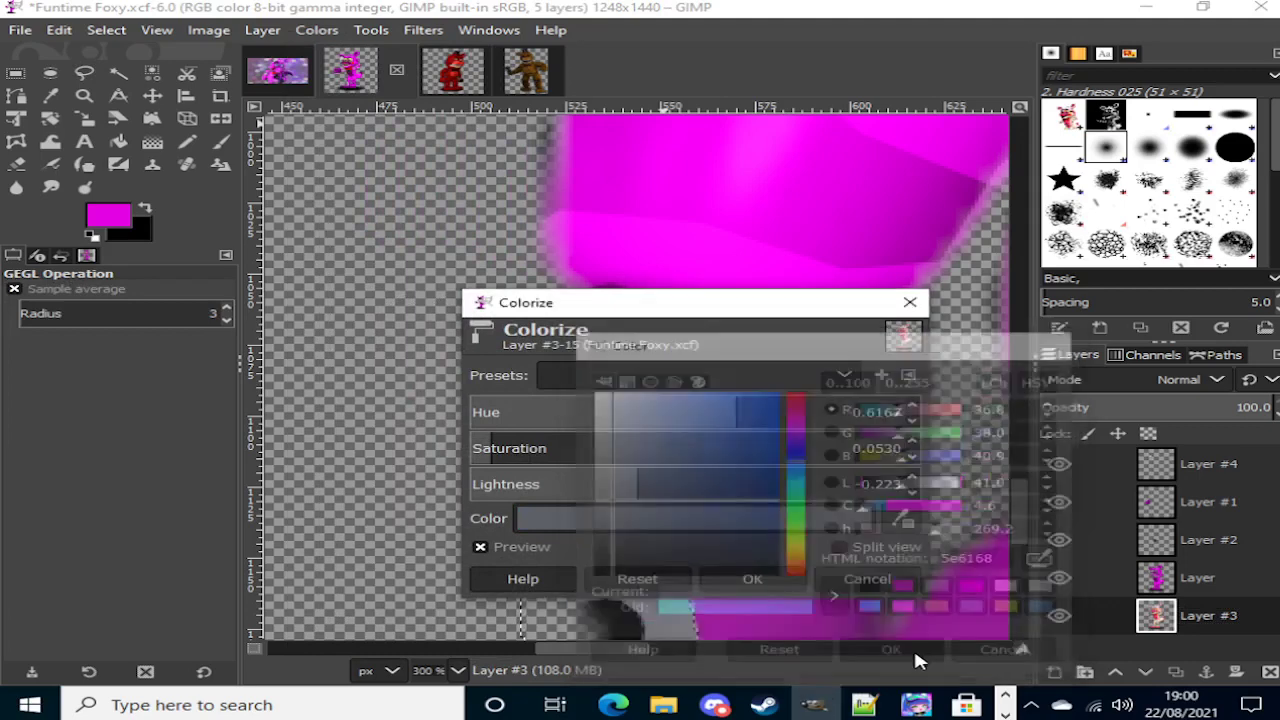
pyautogui.click(752, 580)
# Step: Hide the magenta layer named Layer to work on the original thigh and knee with the Free Select tool
pyautogui.click(118, 74)
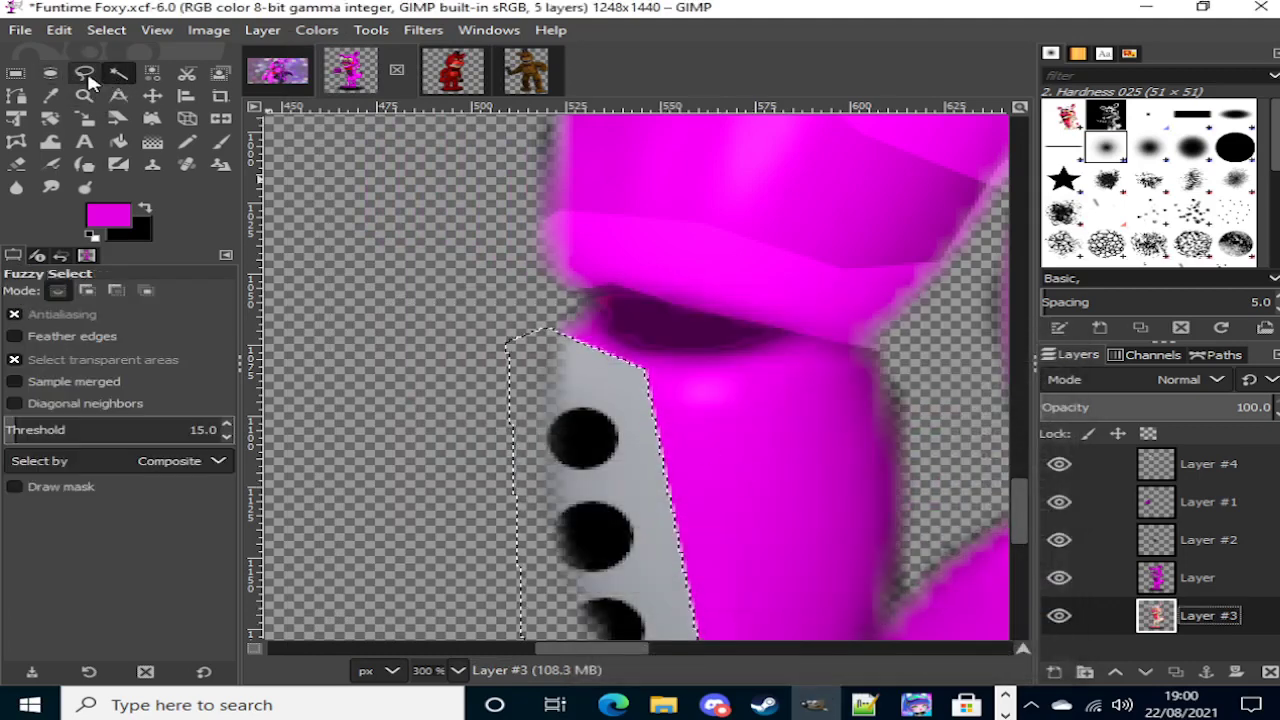
pyautogui.click(84, 74)
pyautogui.scroll(5, 449, 220)
pyautogui.click(1058, 577)
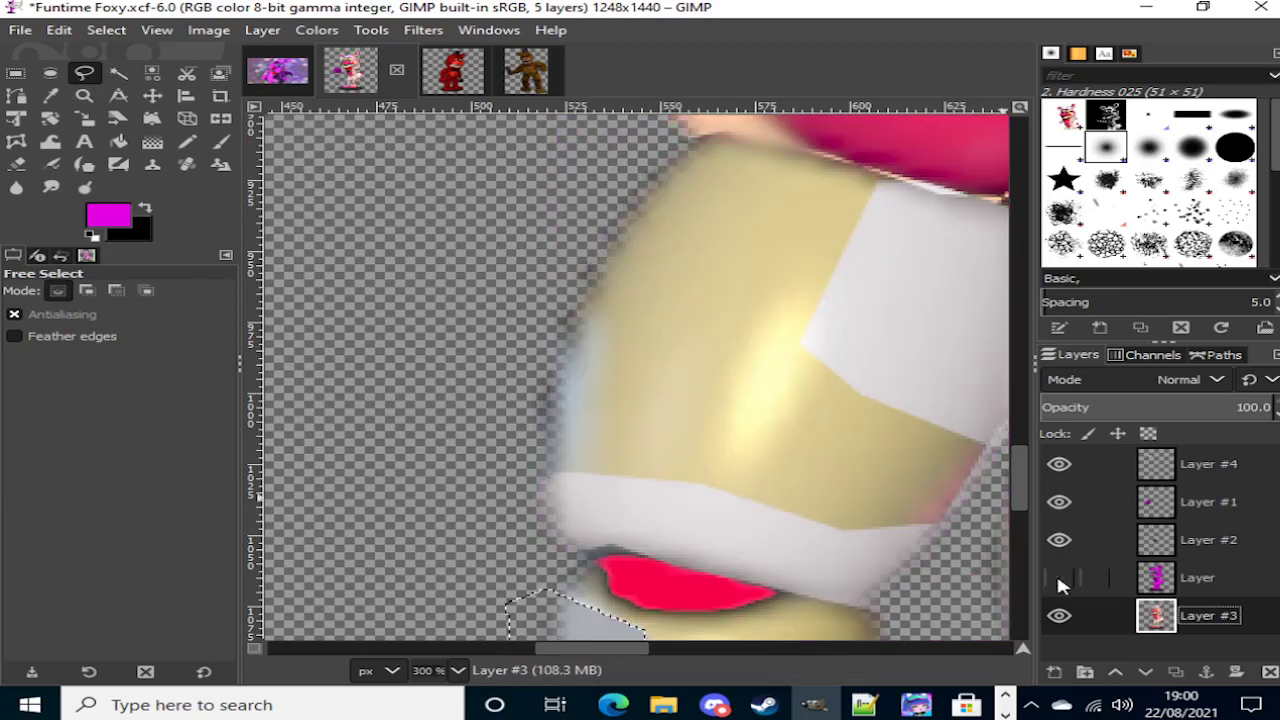
pyautogui.click(1058, 577)
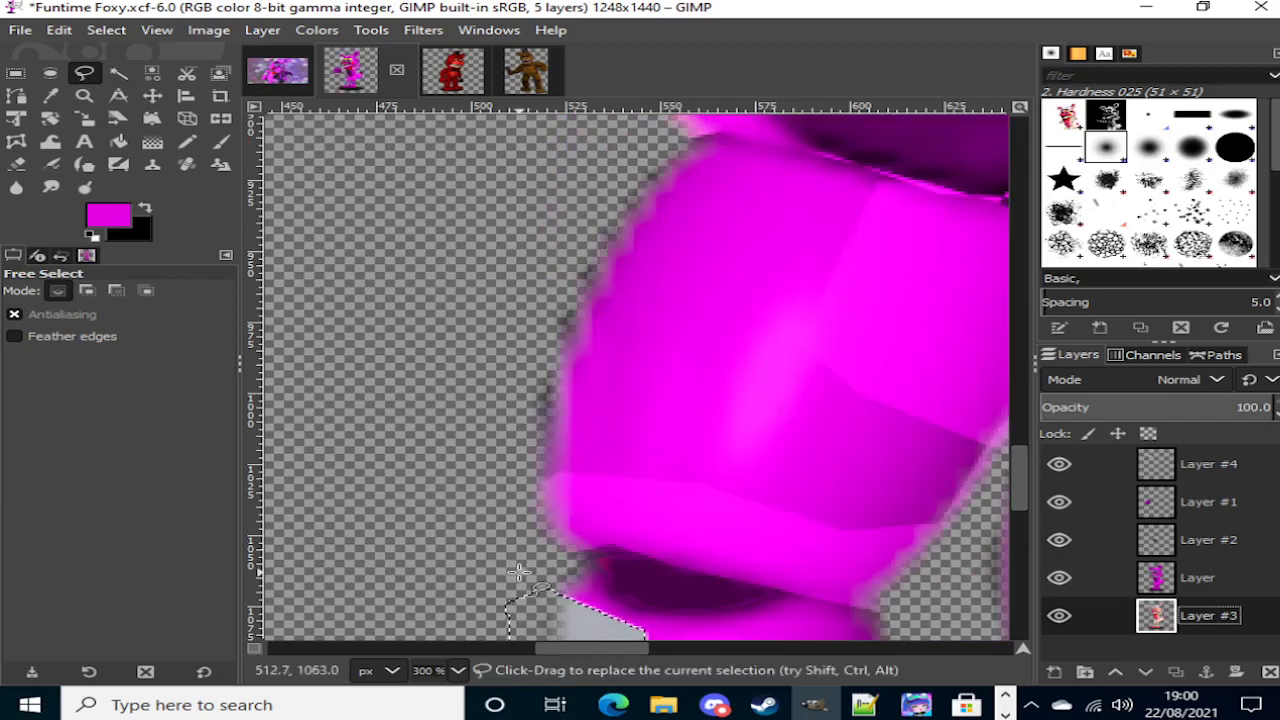
pyautogui.click(1058, 577)
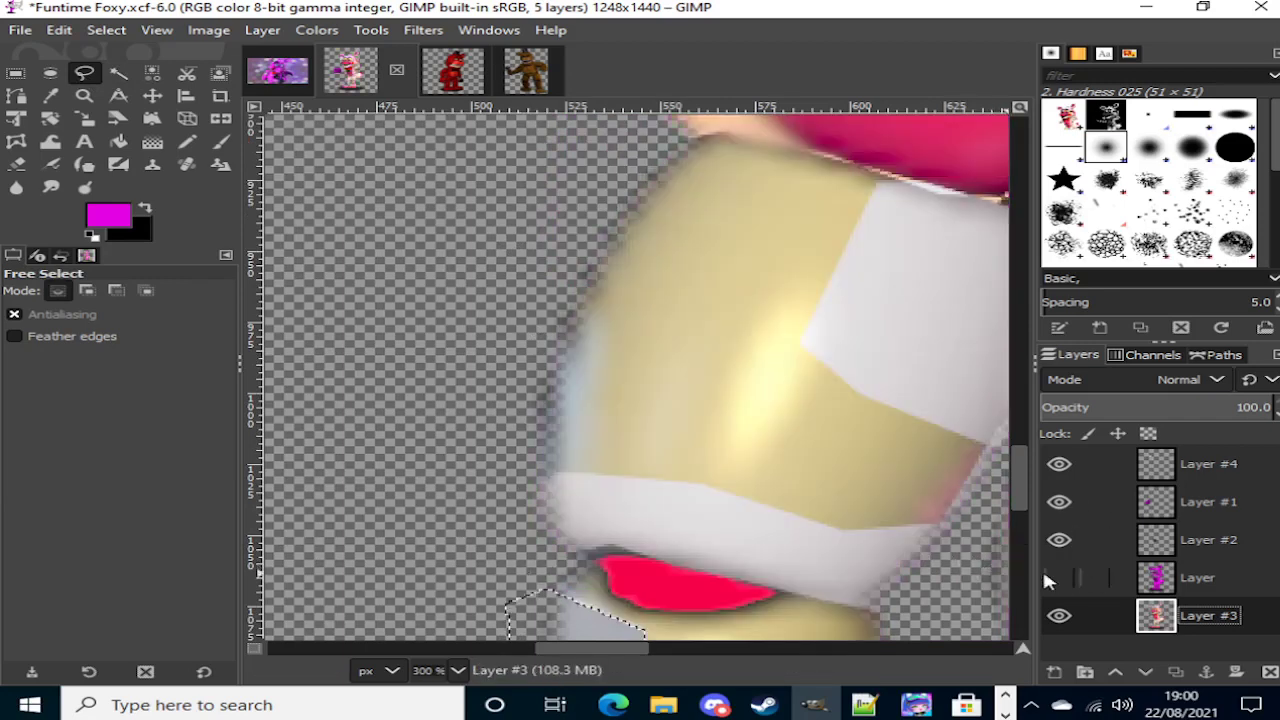
pyautogui.doubleClick(557, 563)
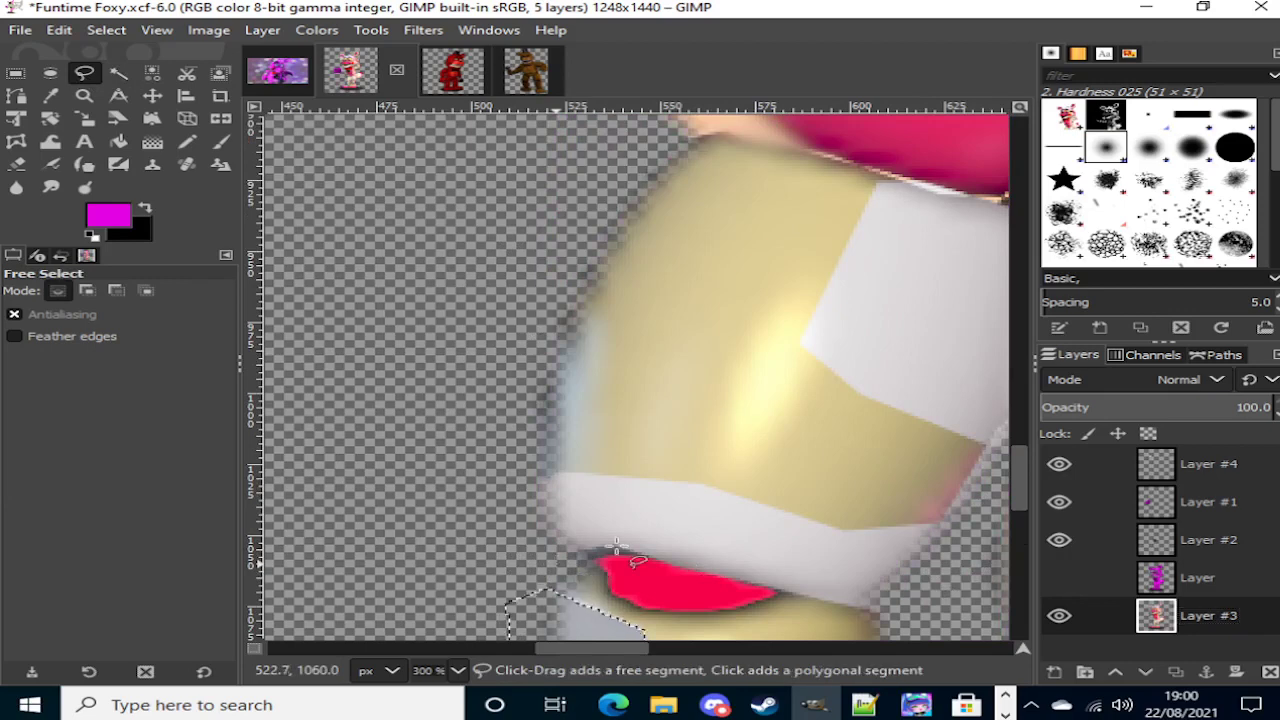
pyautogui.click(118, 73)
pyautogui.click(84, 73)
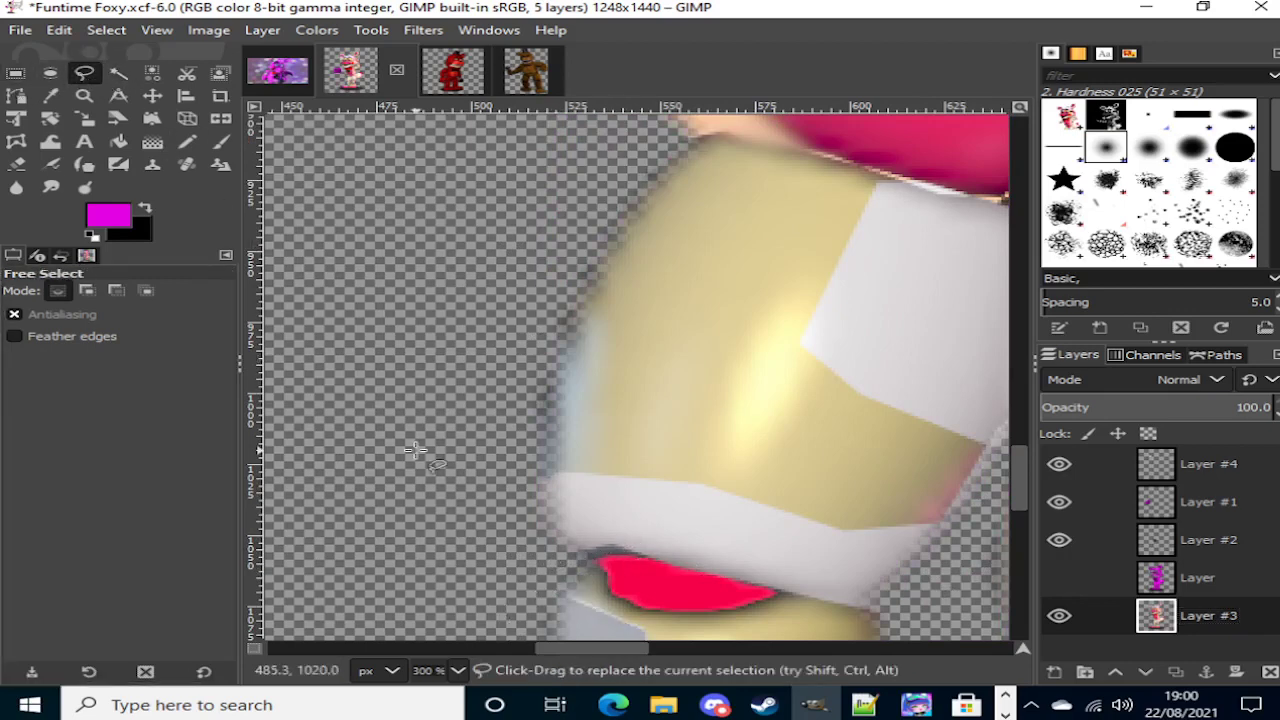
pyautogui.click(557, 572)
pyautogui.click(608, 542)
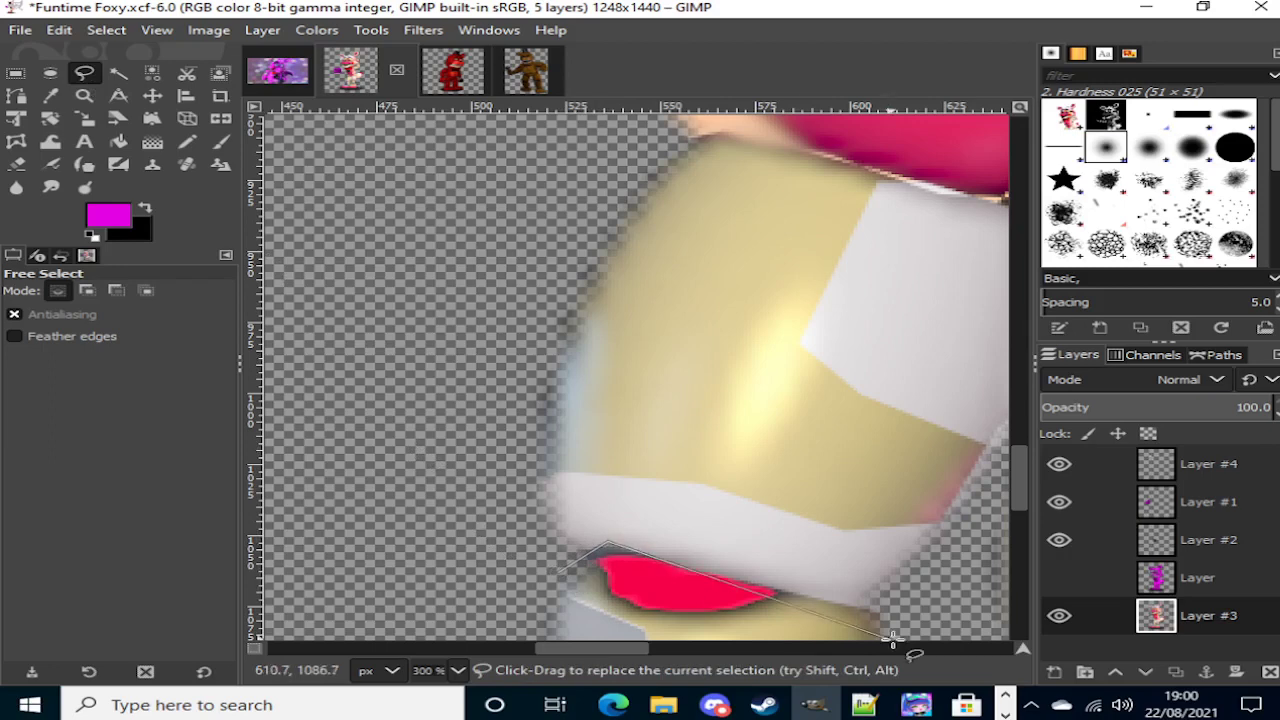
pyautogui.click(880, 612)
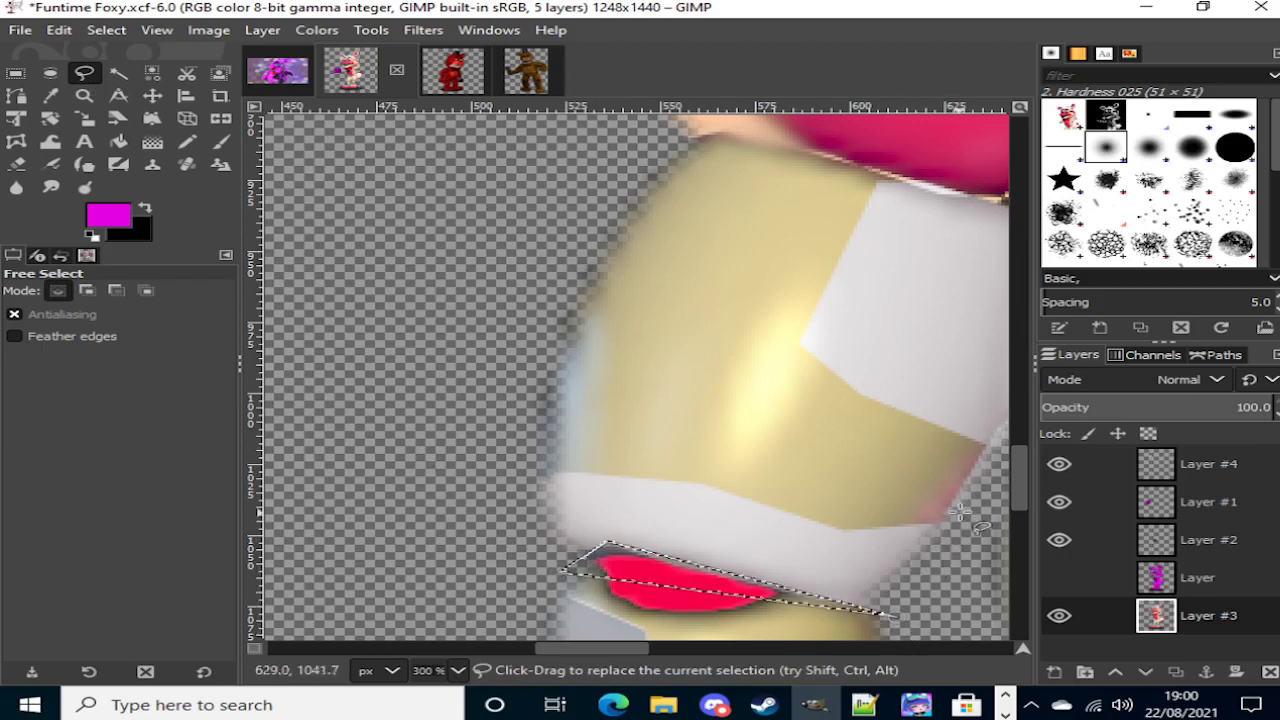
pyautogui.click(120, 71)
pyautogui.click(85, 73)
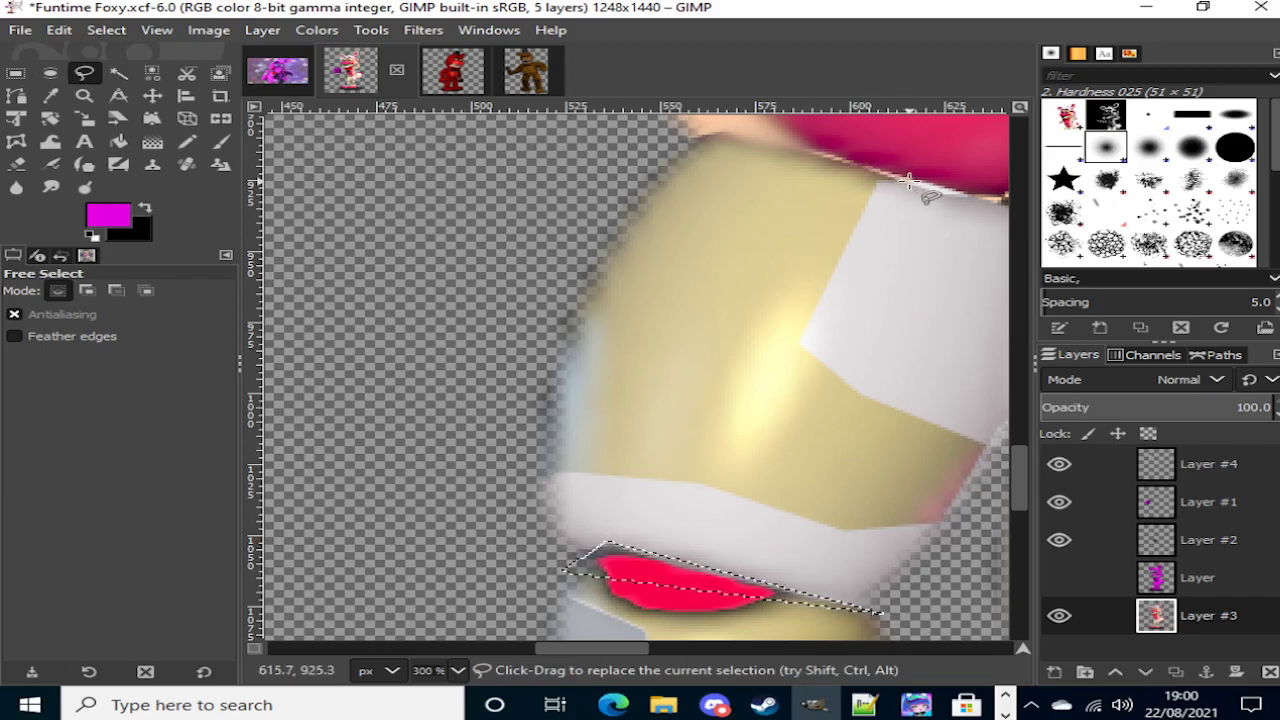
# Step: Start a free selection along the white thigh patch's side and lower edges, continuing over the top of the other leg's red knee joint
pyautogui.click(872, 182)
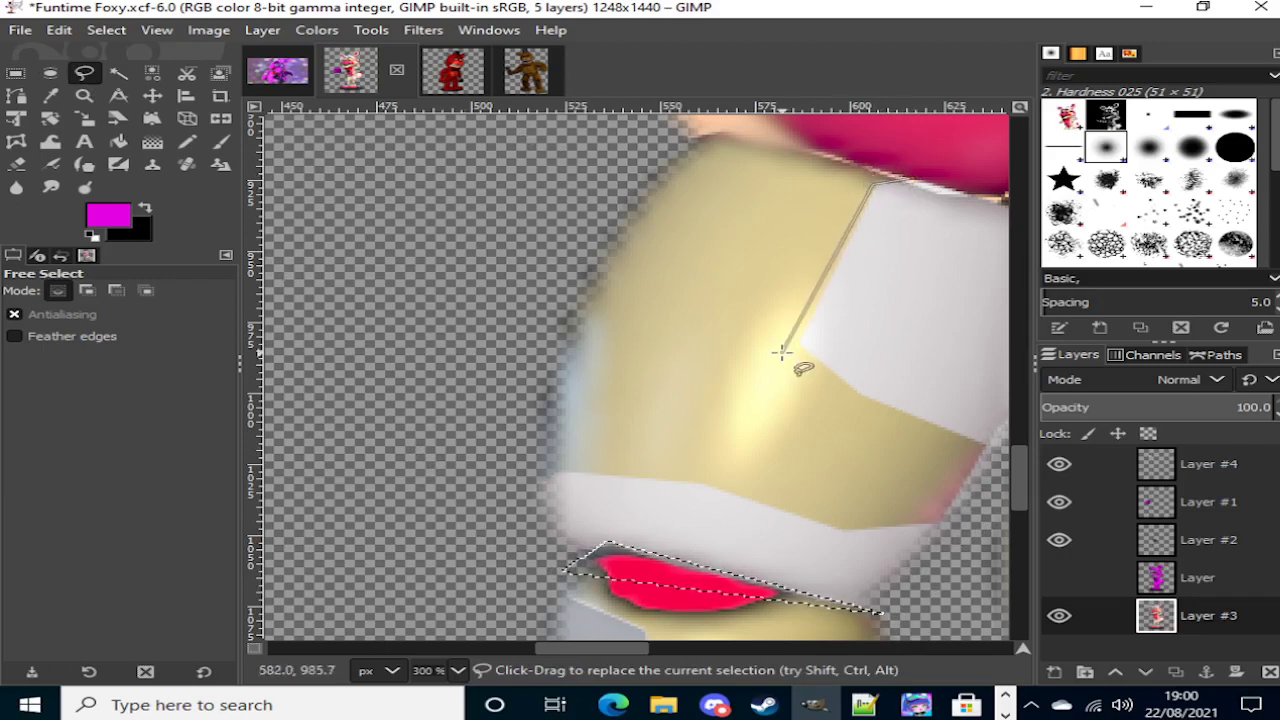
pyautogui.click(793, 343)
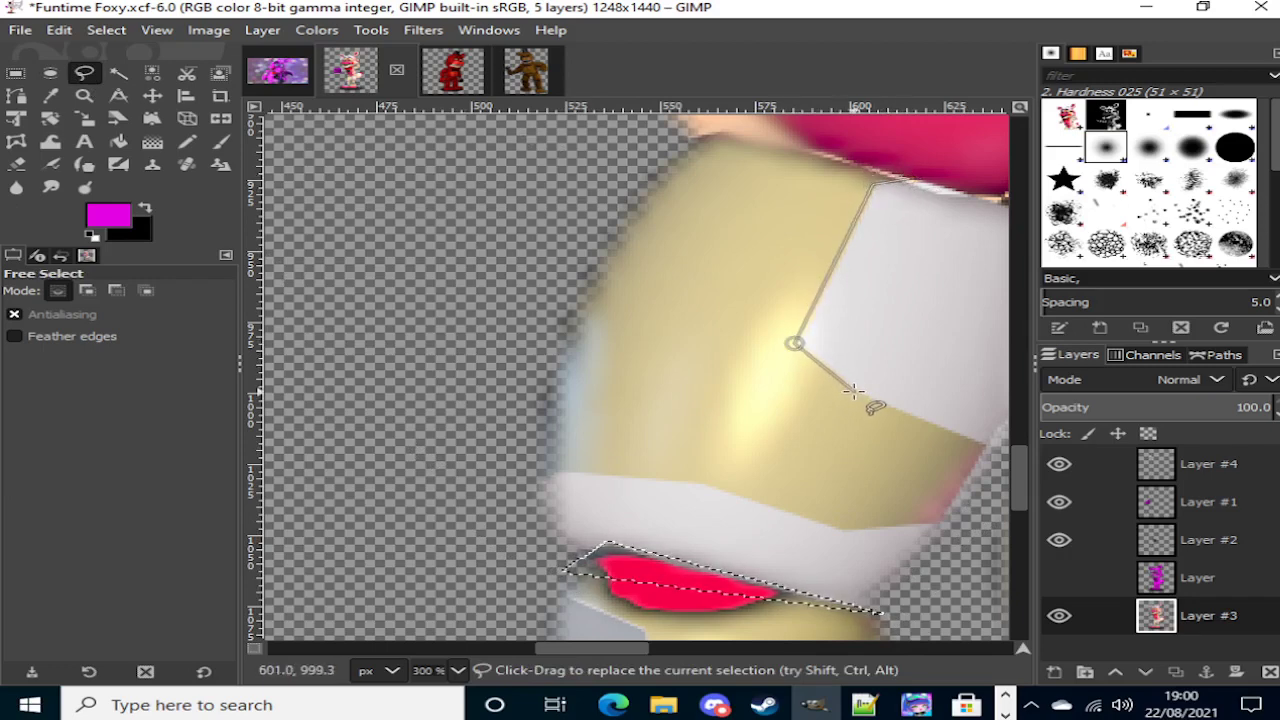
pyautogui.click(857, 392)
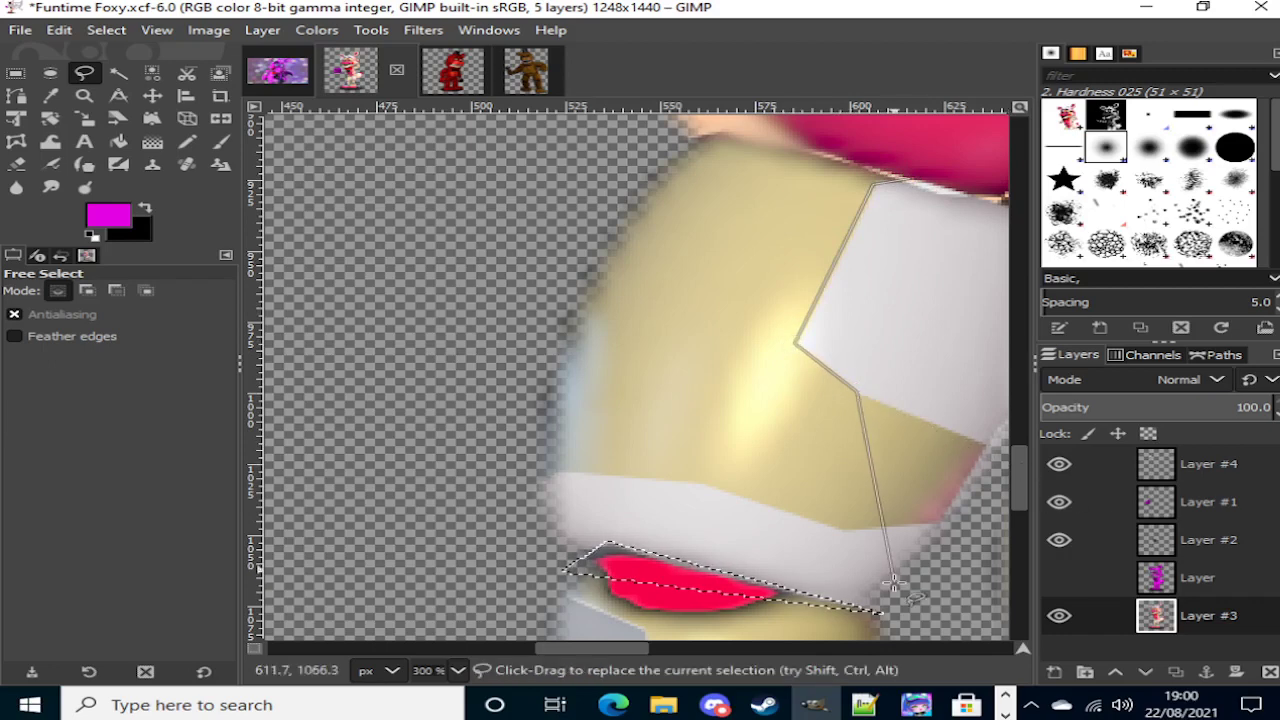
pyautogui.hscroll(3, 903, 648)
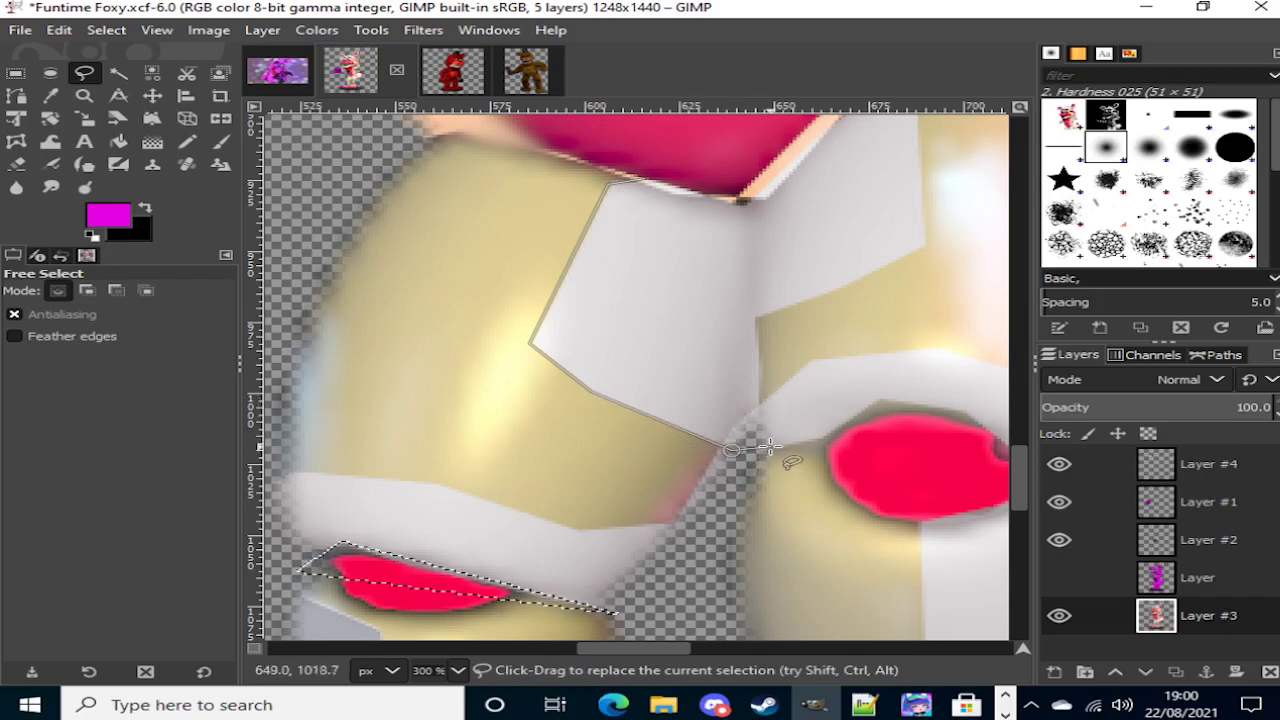
pyautogui.click(770, 447)
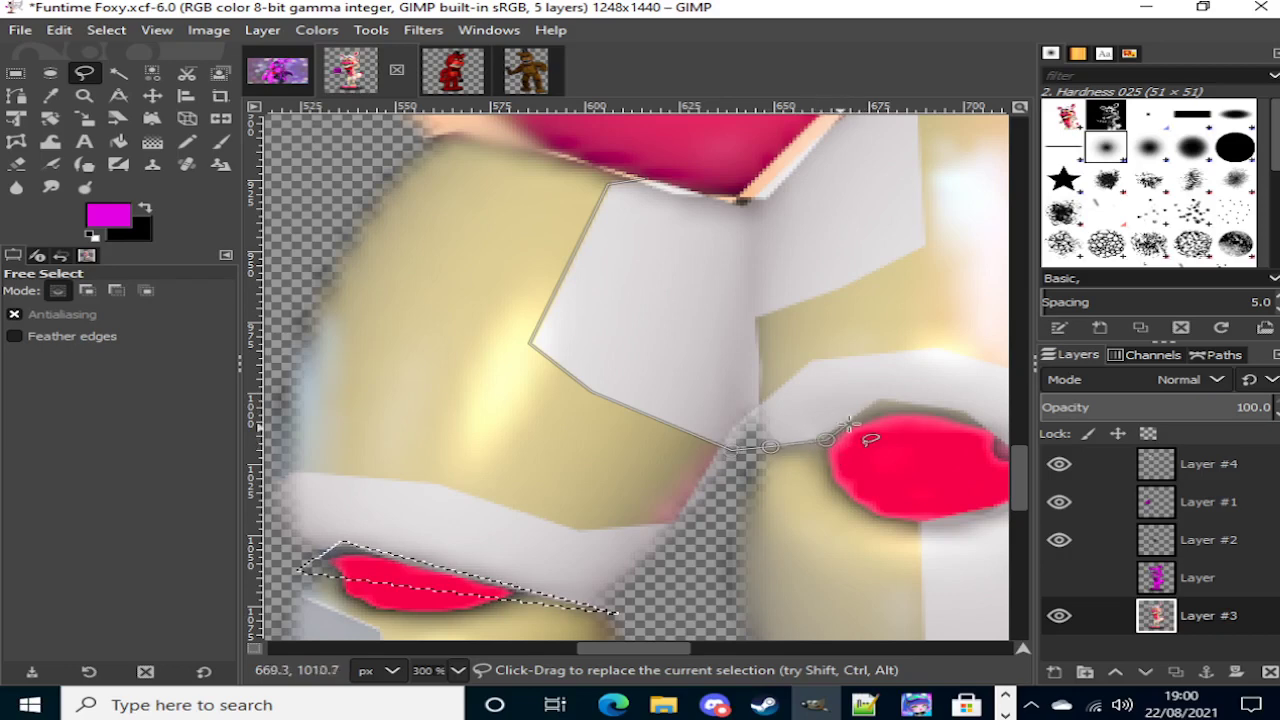
pyautogui.click(878, 403)
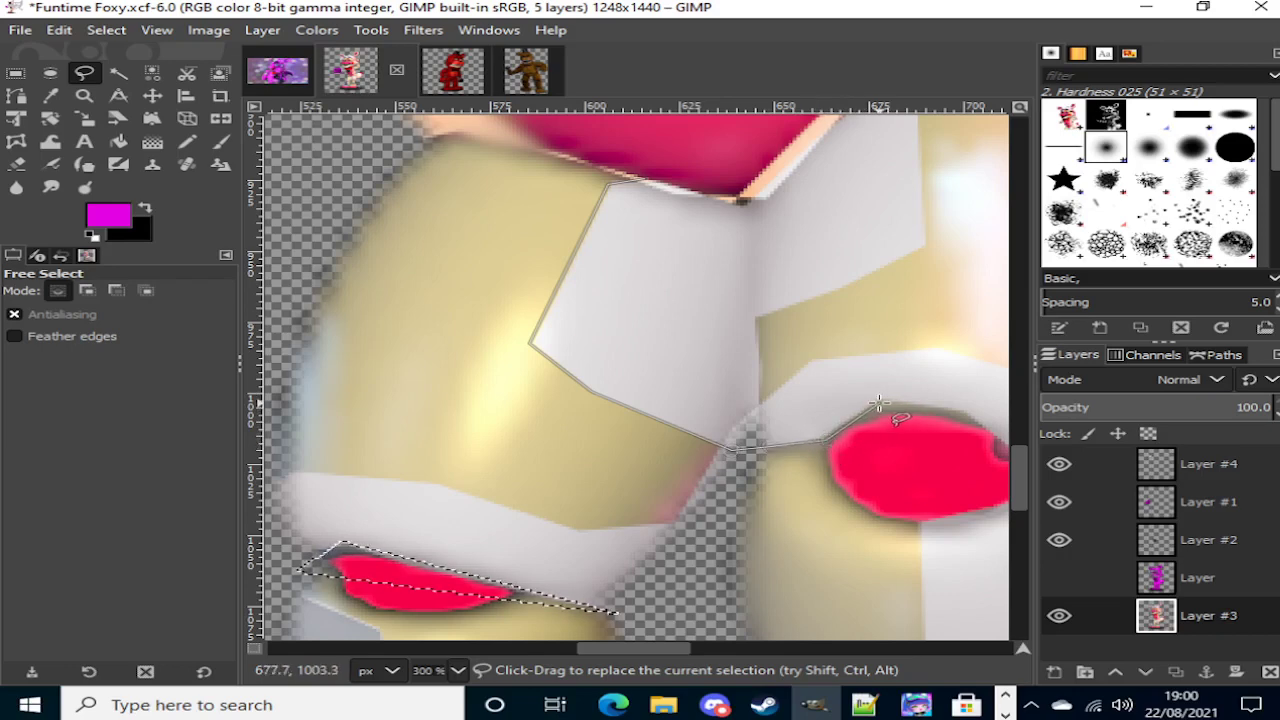
pyautogui.click(958, 410)
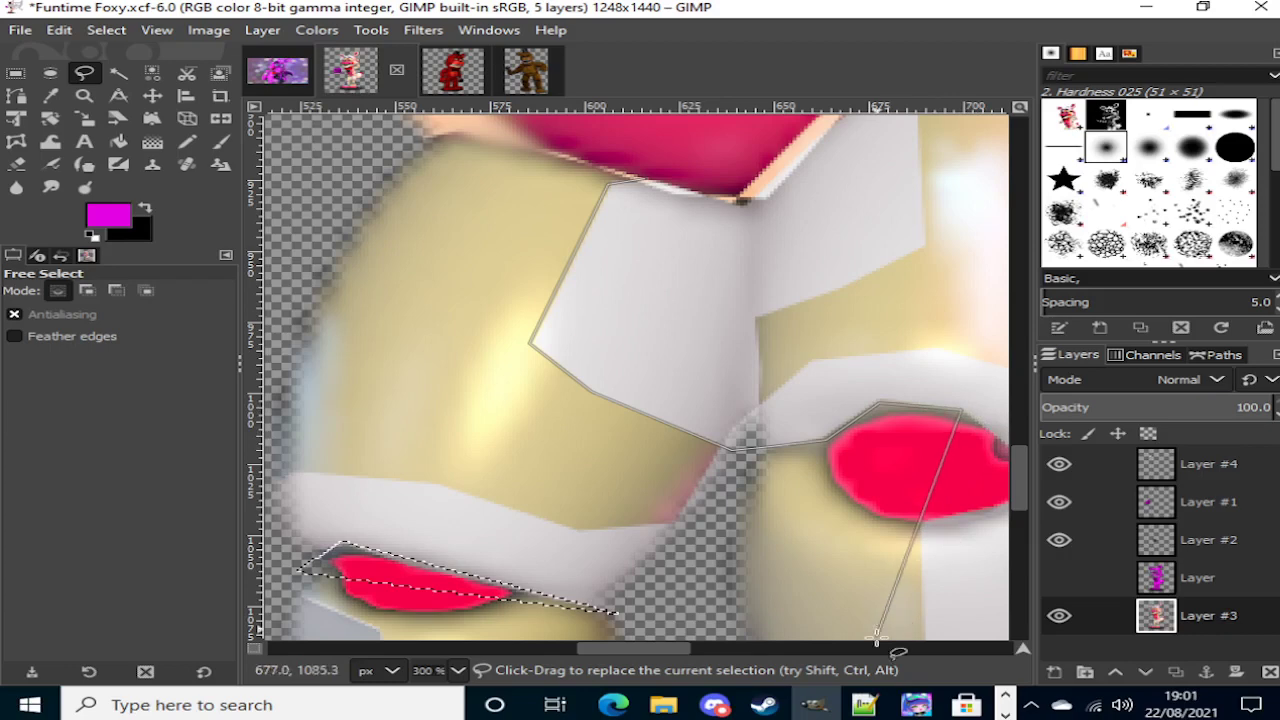
# Step: Continue the selection outline around the red knee joint and along the edges of the black-spotted white panel below it
pyautogui.hscroll(4, 886, 648)
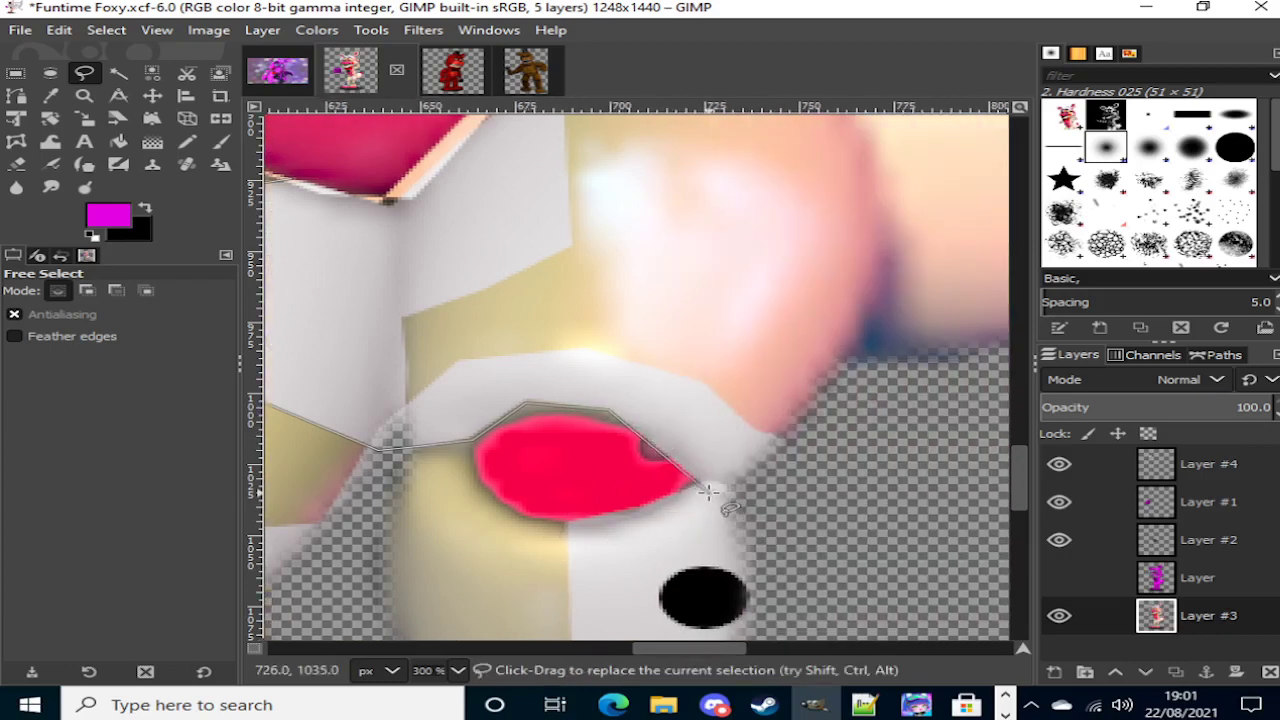
pyautogui.click(705, 483)
pyautogui.click(656, 498)
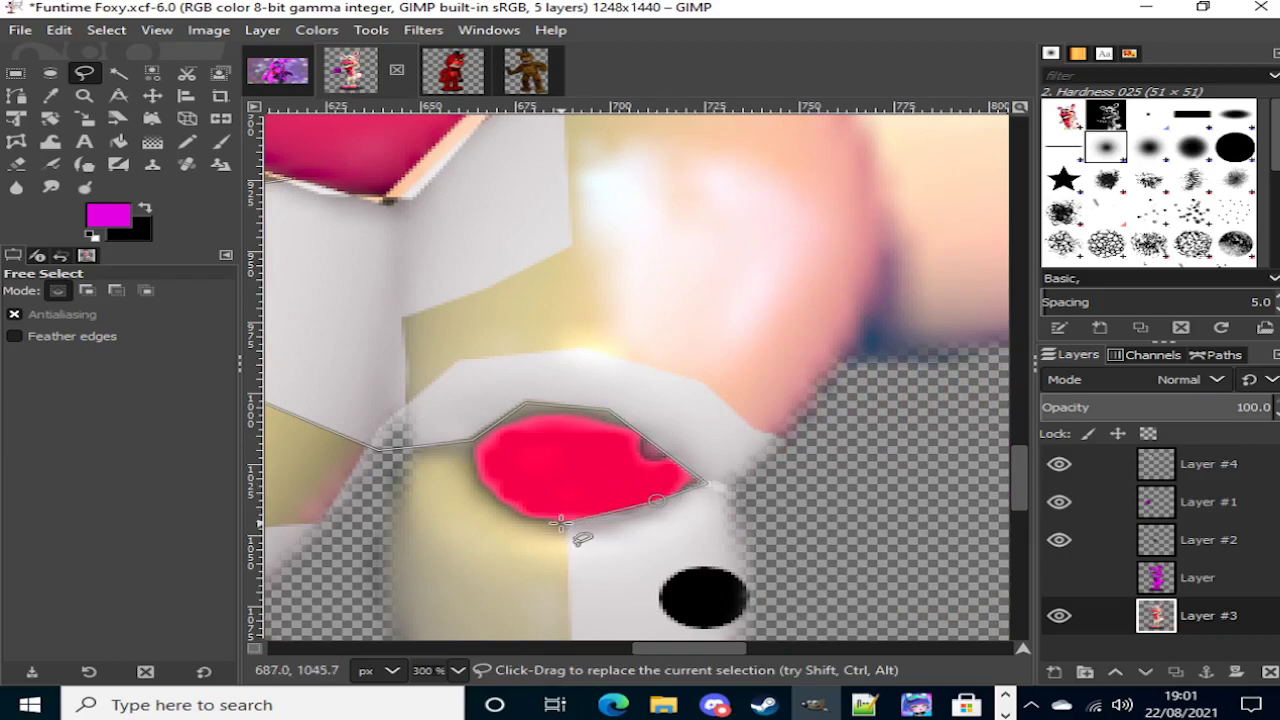
pyautogui.click(565, 521)
pyautogui.scroll(-5, 565, 521)
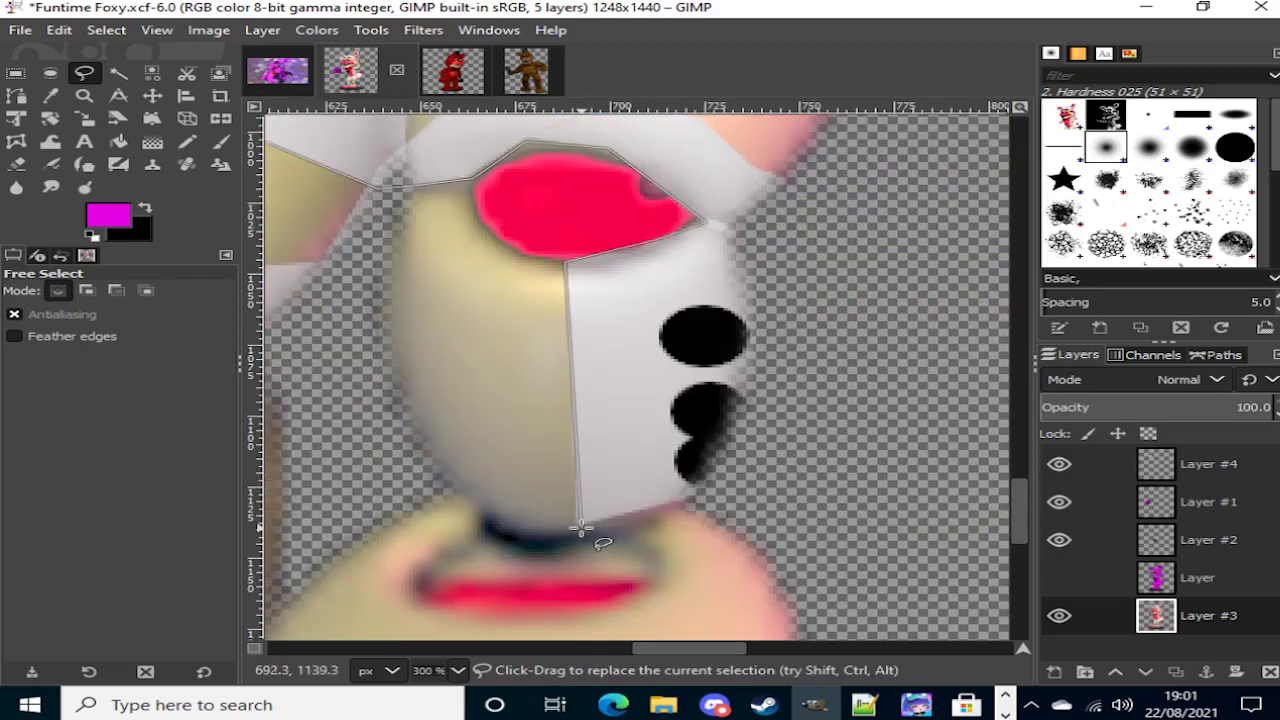
pyautogui.click(770, 481)
# Step: Carry the selection outline up outside the spotted panel and along the upper edge of the white band above the knee
pyautogui.scroll(5, 780, 460)
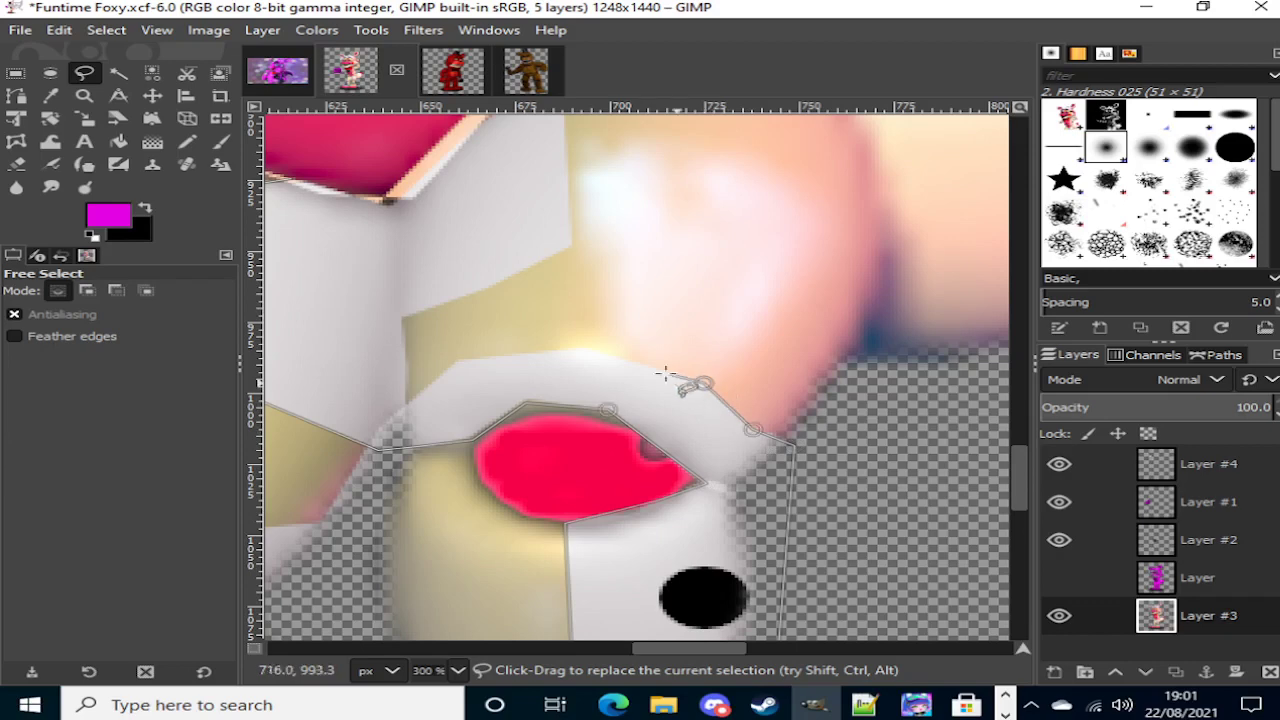
pyautogui.click(569, 350)
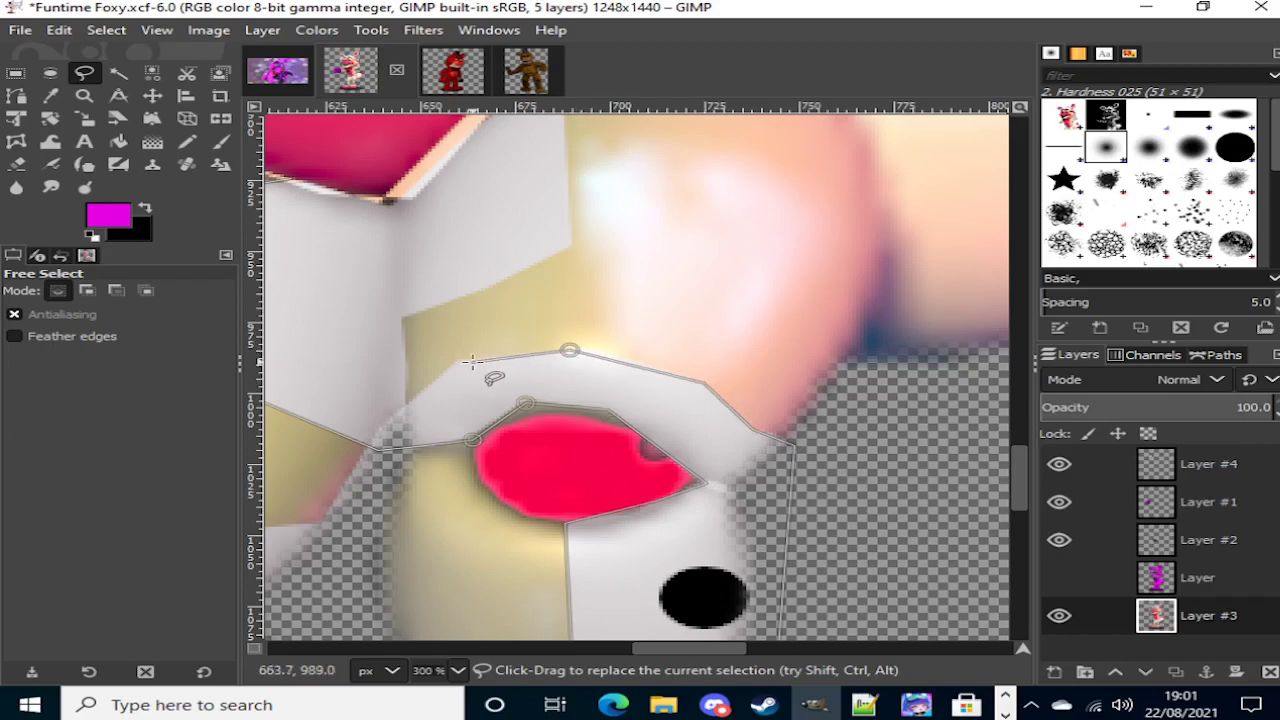
pyautogui.click(455, 358)
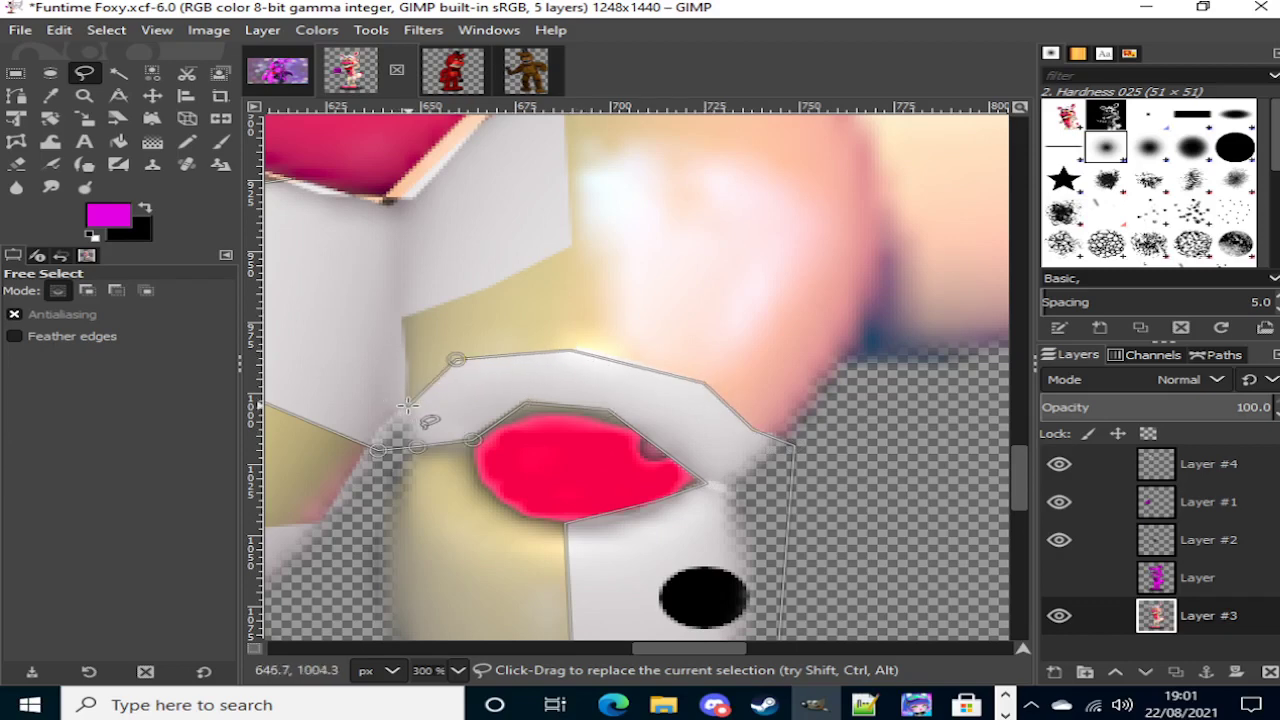
pyautogui.click(407, 404)
# Step: Finish the free selection outline along the white thigh patch's lower and side edges and its border with the red hip area, and commit it
pyautogui.click(401, 318)
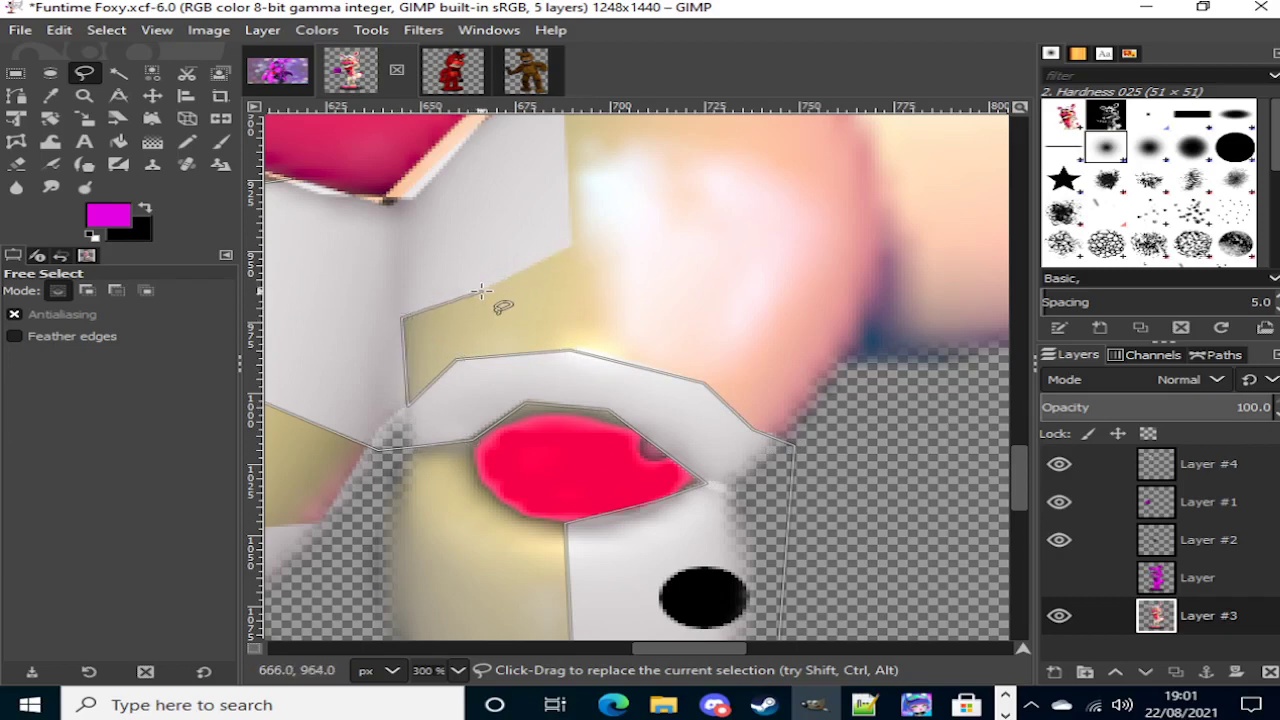
pyautogui.click(481, 291)
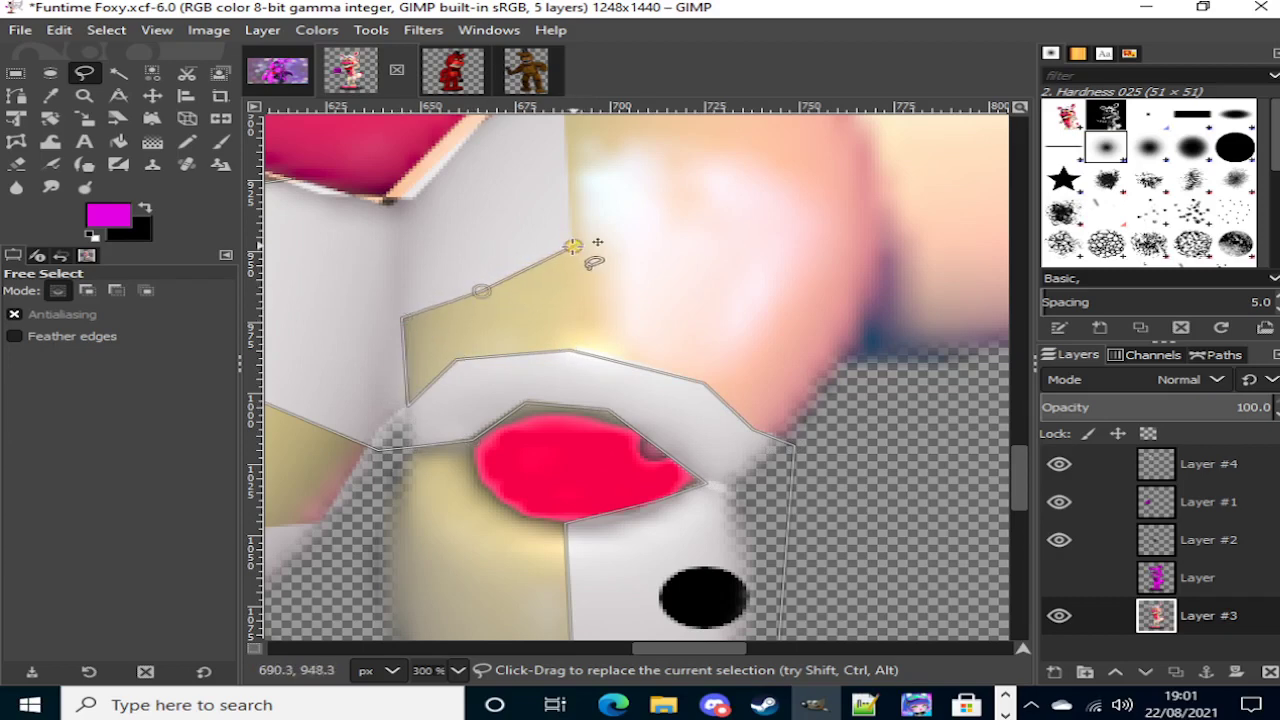
pyautogui.scroll(3, 597, 245)
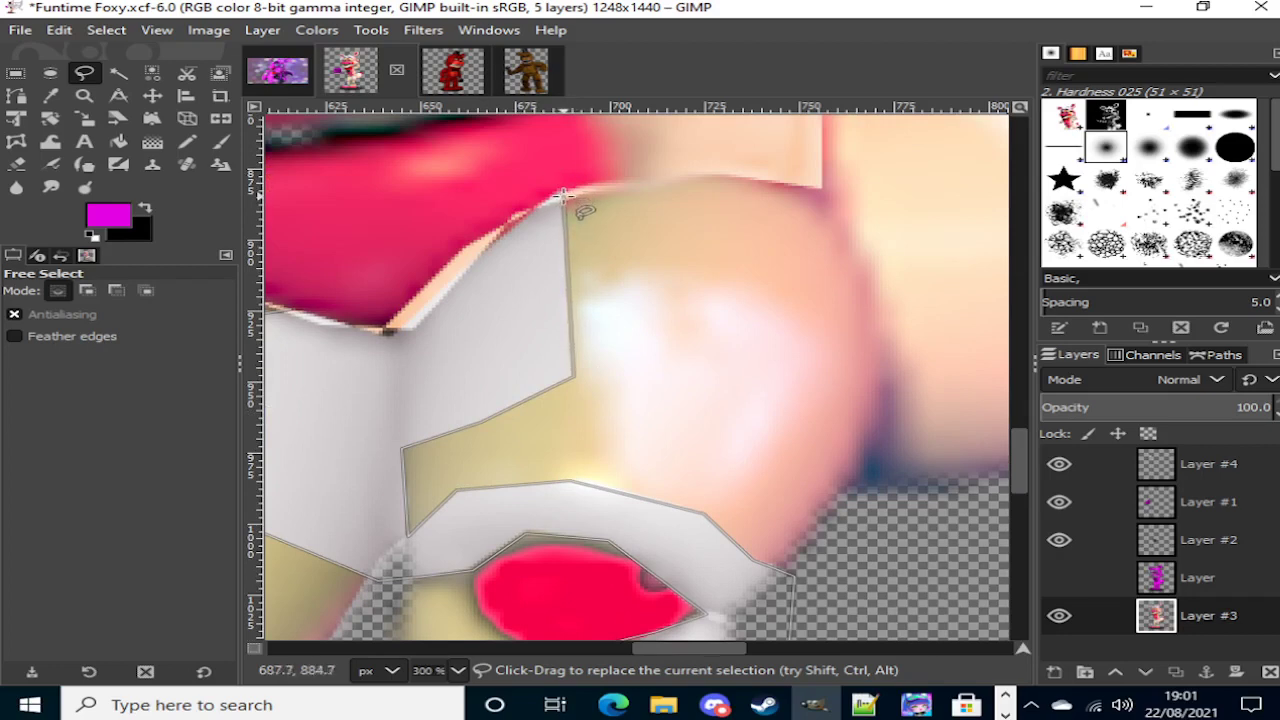
pyautogui.click(561, 196)
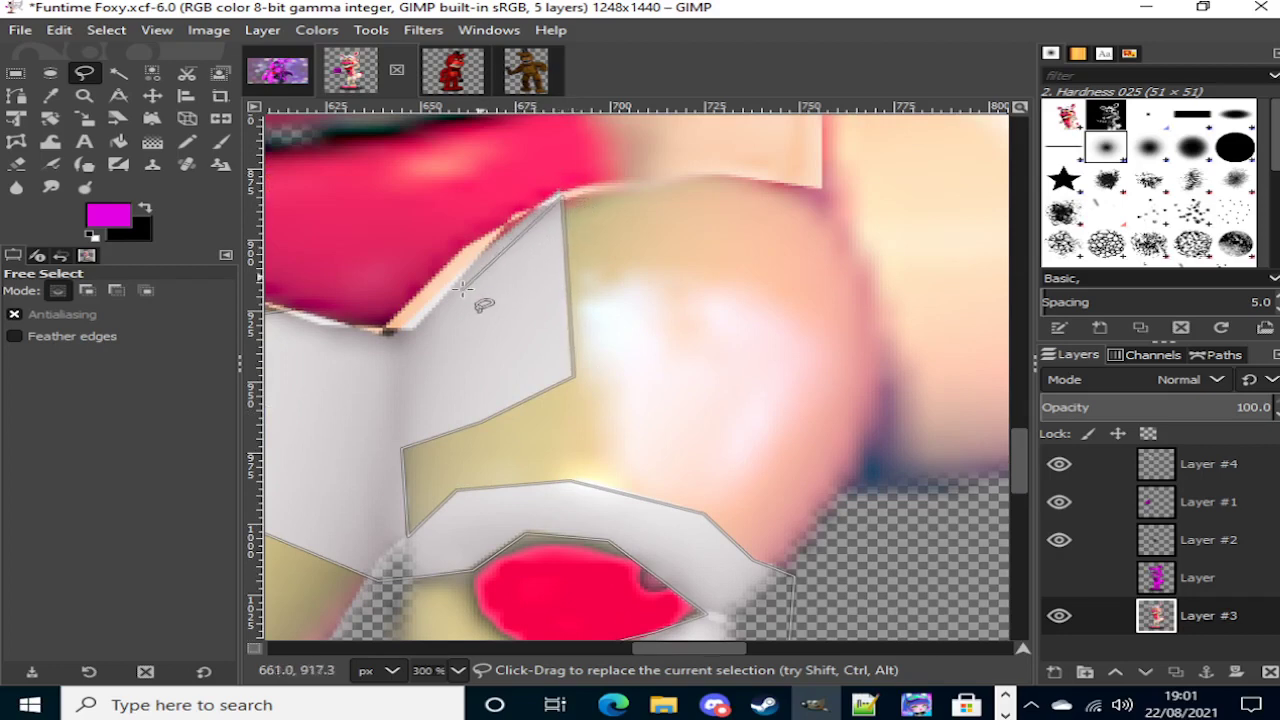
pyautogui.click(516, 211)
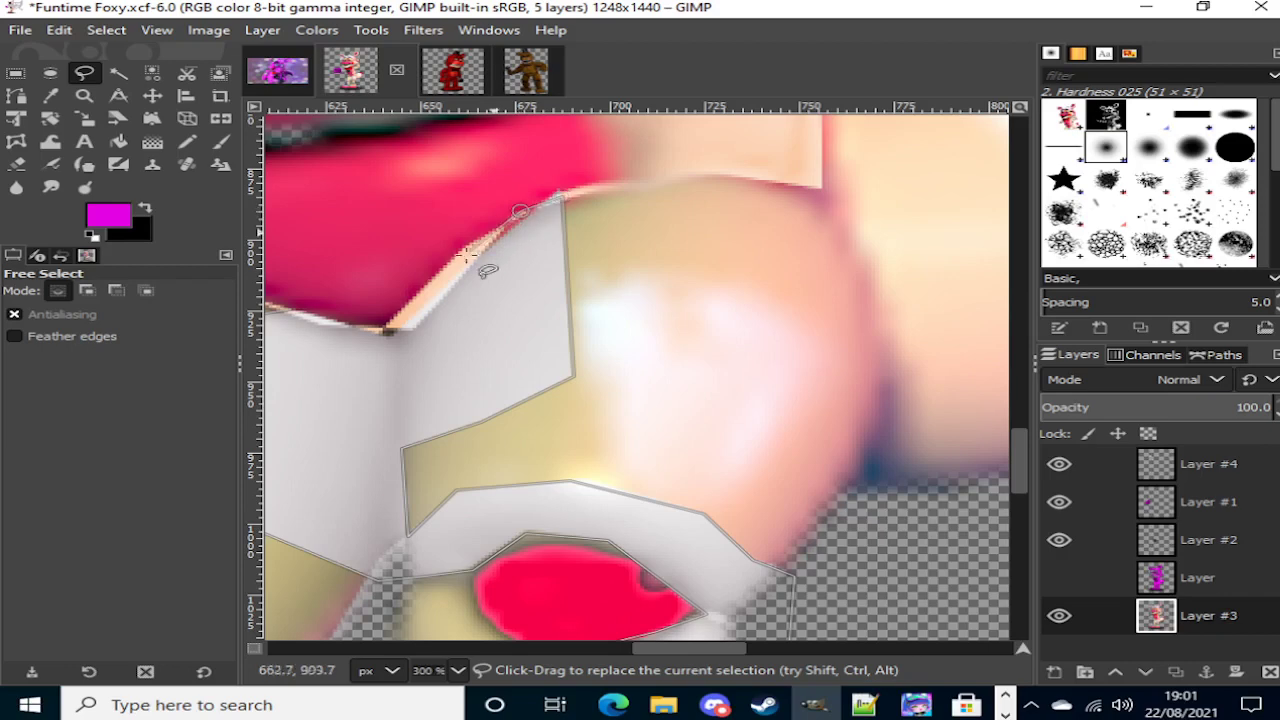
pyautogui.click(392, 332)
pyautogui.press('Return')
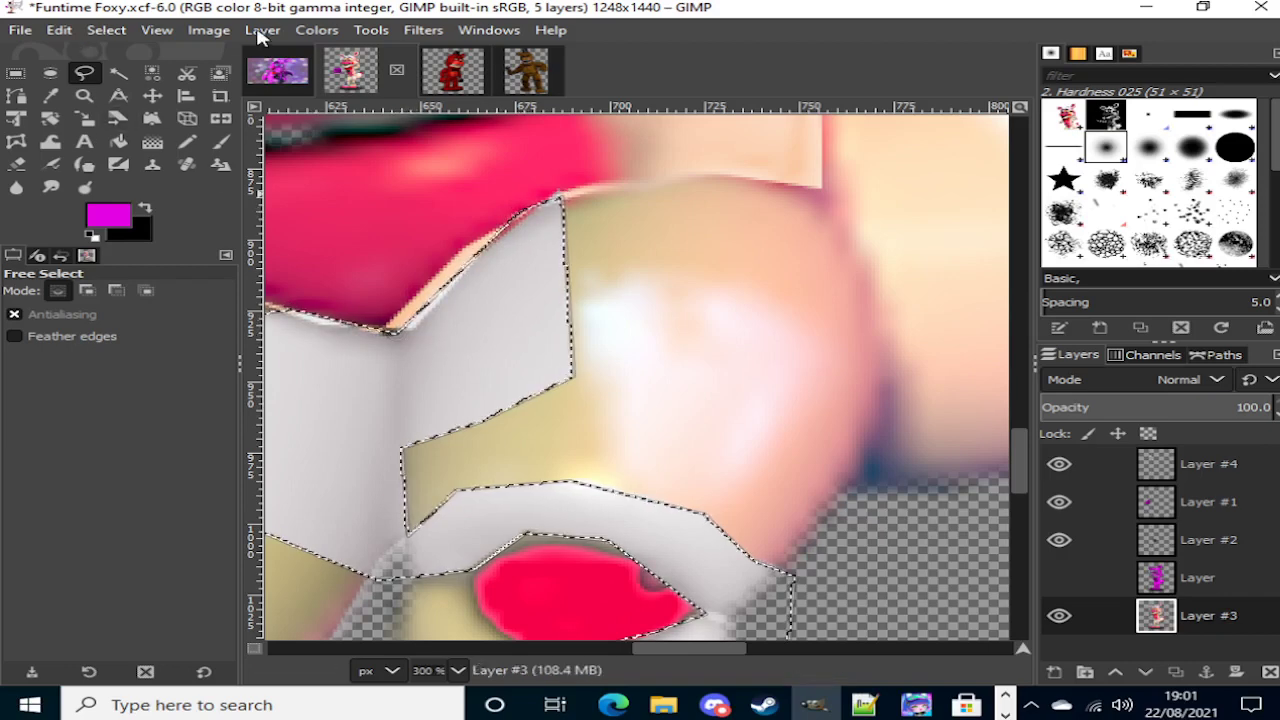
# Step: Show the magenta layer named Layer again and delete the selected thigh and knee area from it
pyautogui.click(1060, 577)
pyautogui.click(1208, 575)
pyautogui.press('Delete')
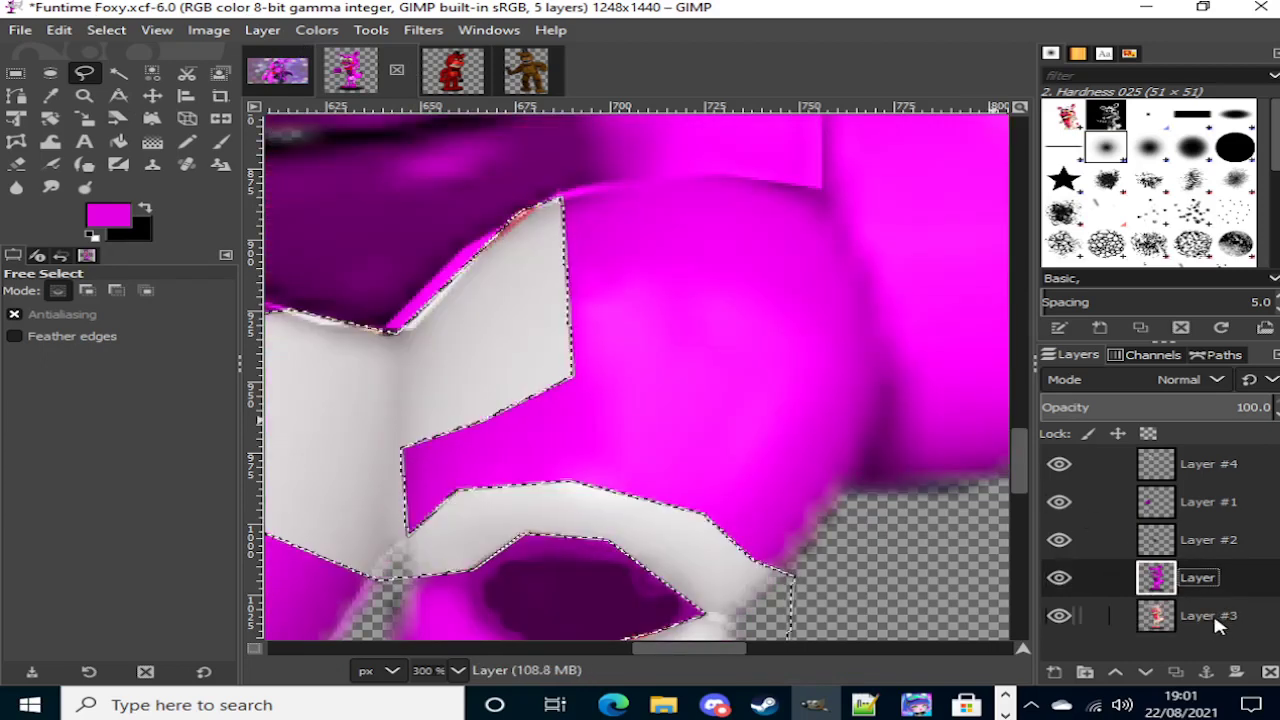
# Step: Colorize the selected area on Layer #3 with the saved dark grey, giving hue 0.6167, saturation 0.0530 and lightness -0.223
pyautogui.click(1216, 620)
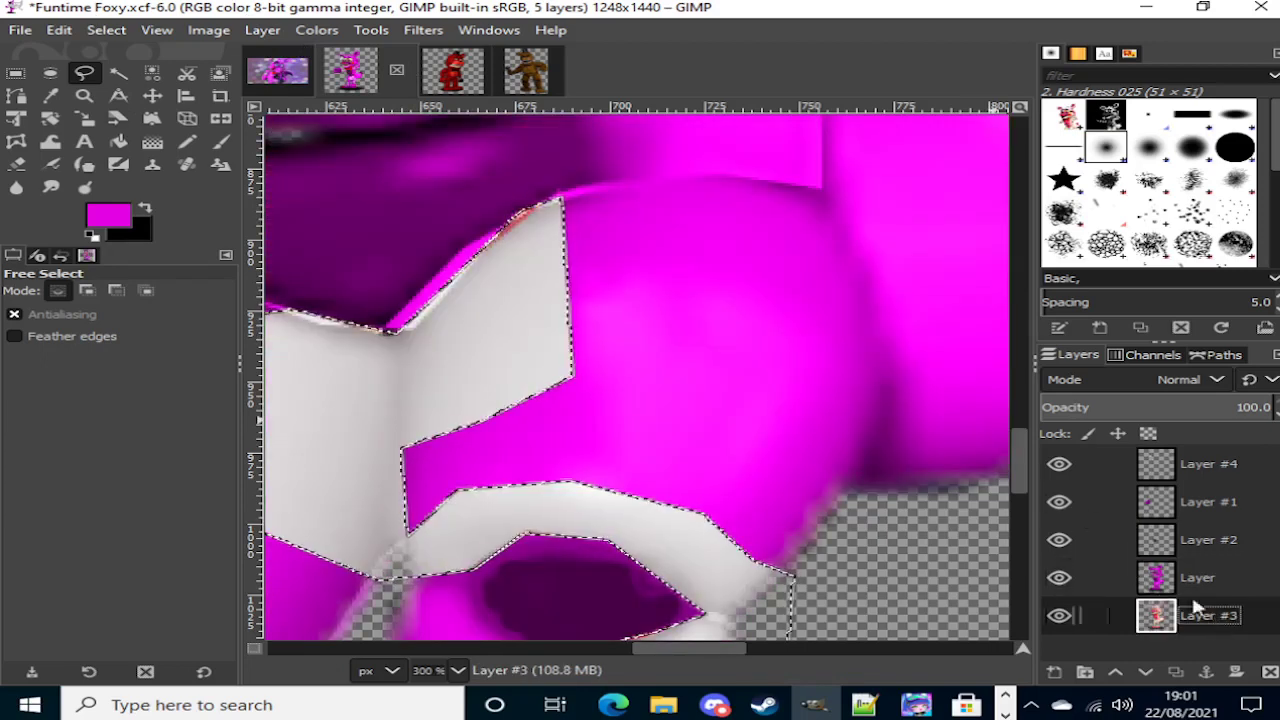
pyautogui.click(328, 33)
pyautogui.click(384, 532)
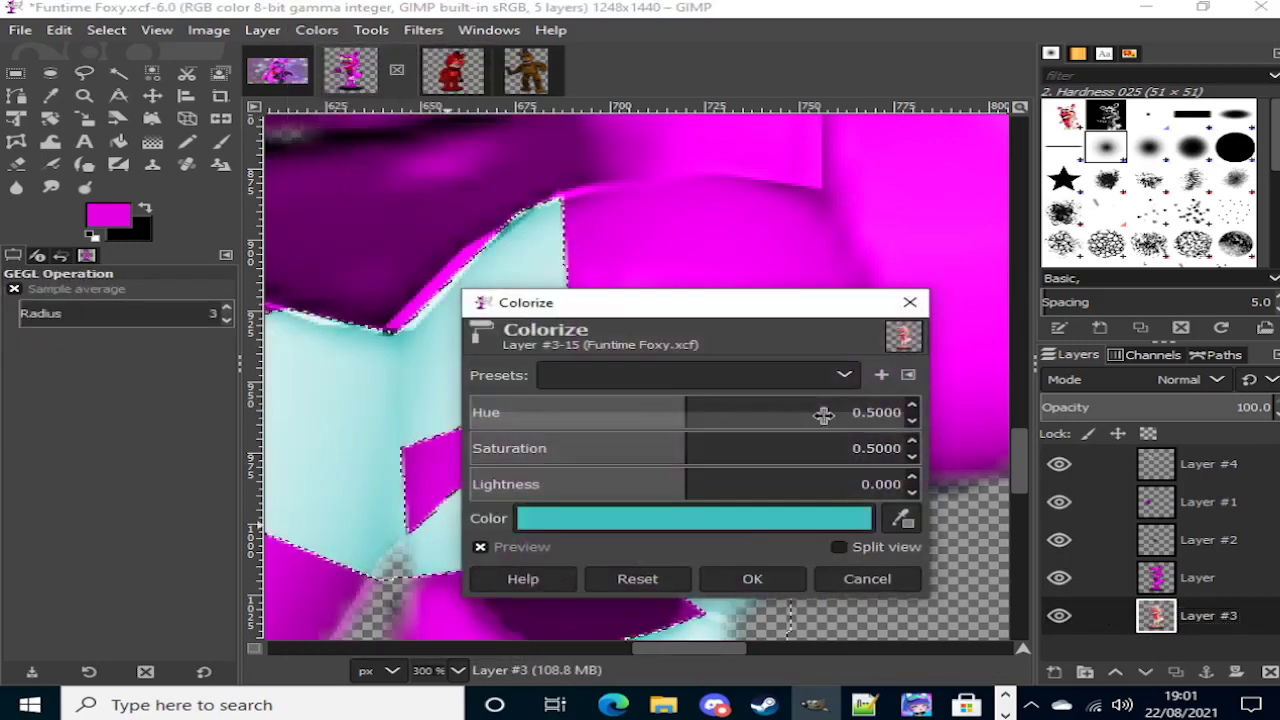
pyautogui.click(735, 522)
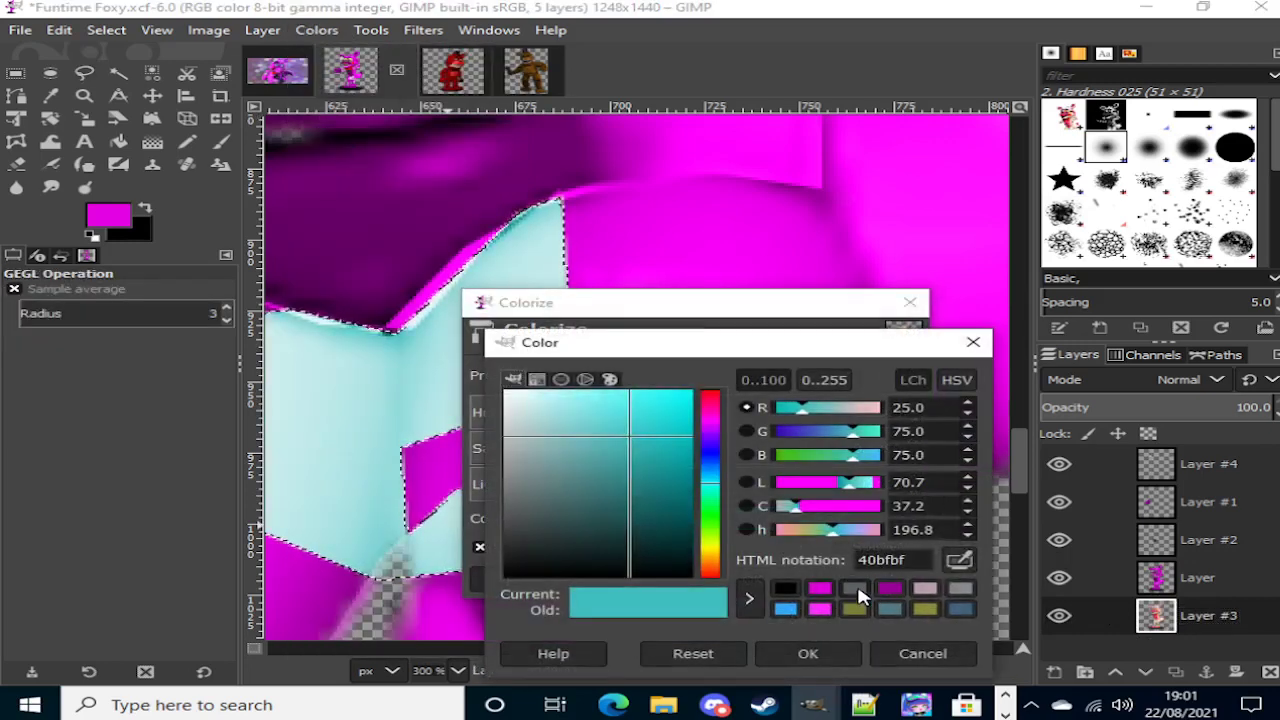
pyautogui.click(855, 589)
pyautogui.click(818, 648)
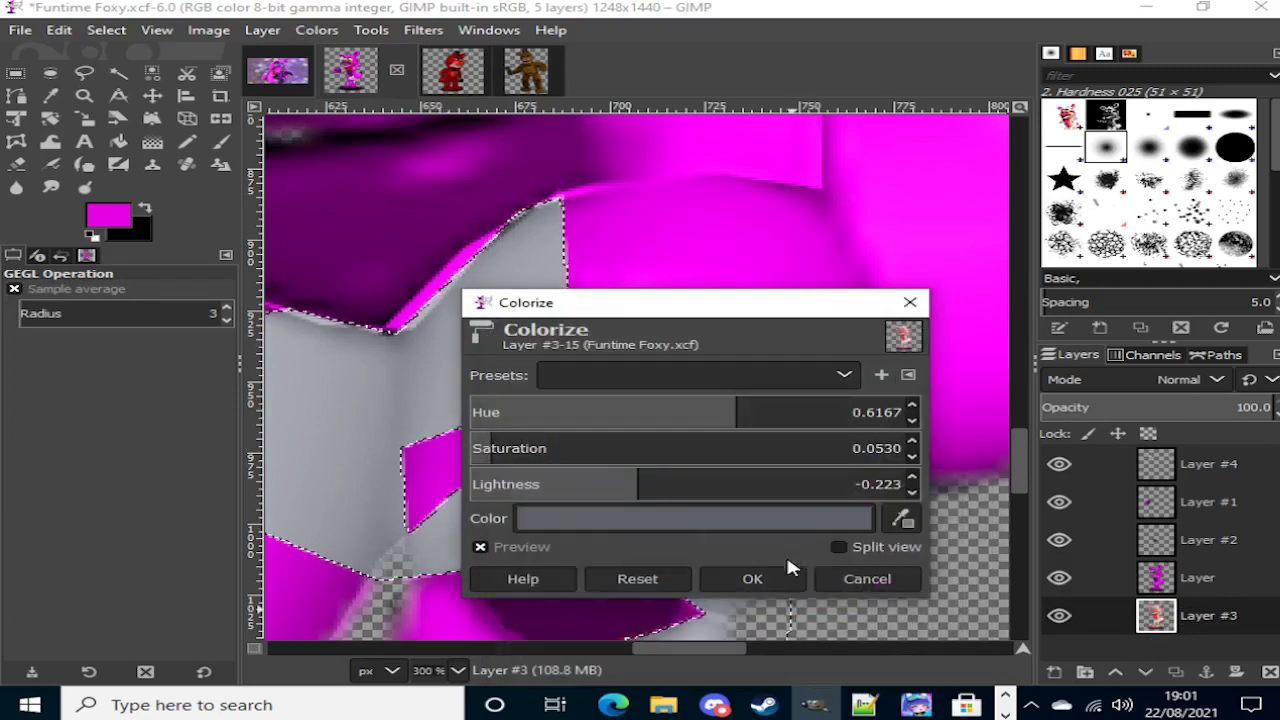
pyautogui.click(771, 579)
# Step: Activate Free Select and hide the magenta layer named Layer to work on the other leg's original knee
pyautogui.scroll(-4, 762, 597)
pyautogui.hscroll(1, 767, 648)
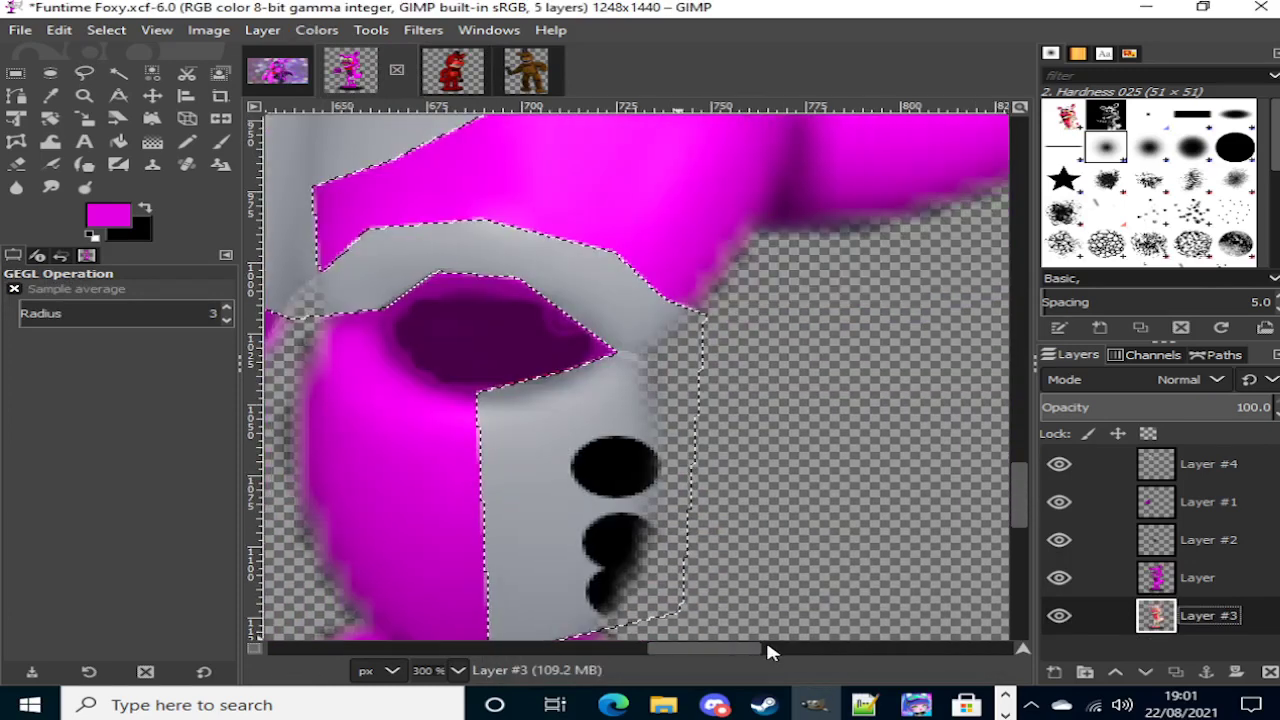
pyautogui.hscroll(-4, 764, 647)
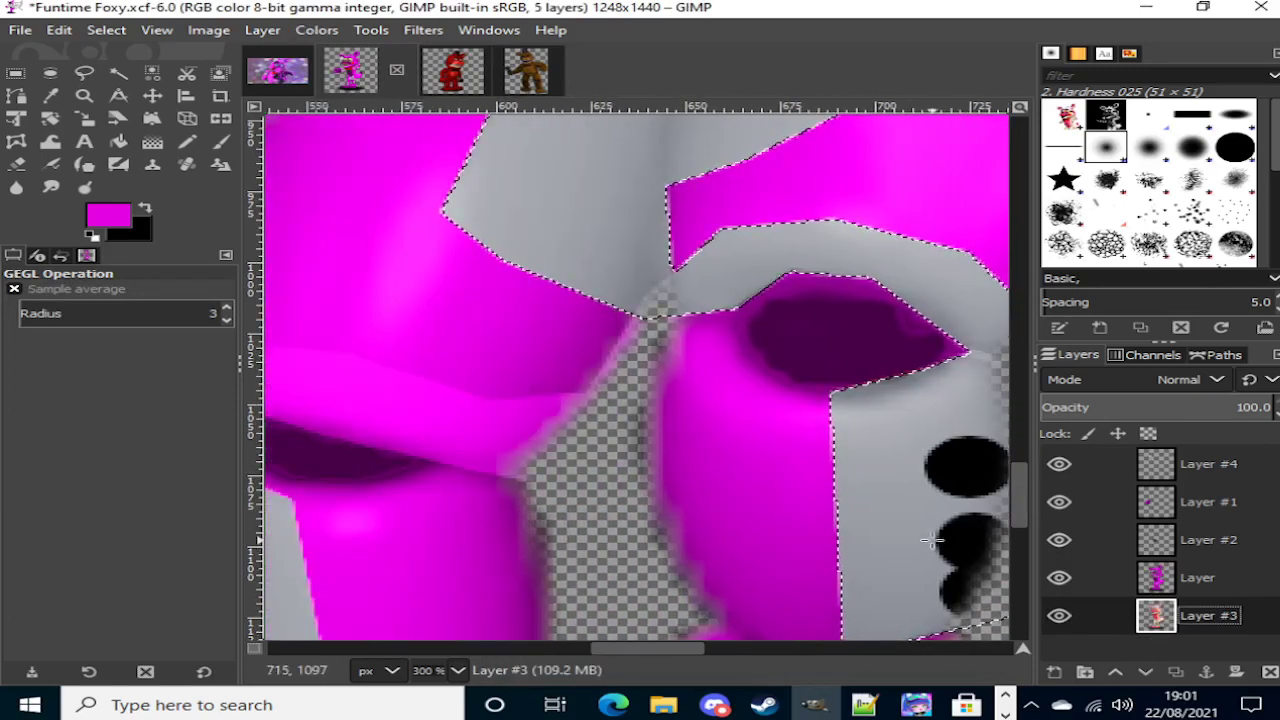
pyautogui.click(84, 73)
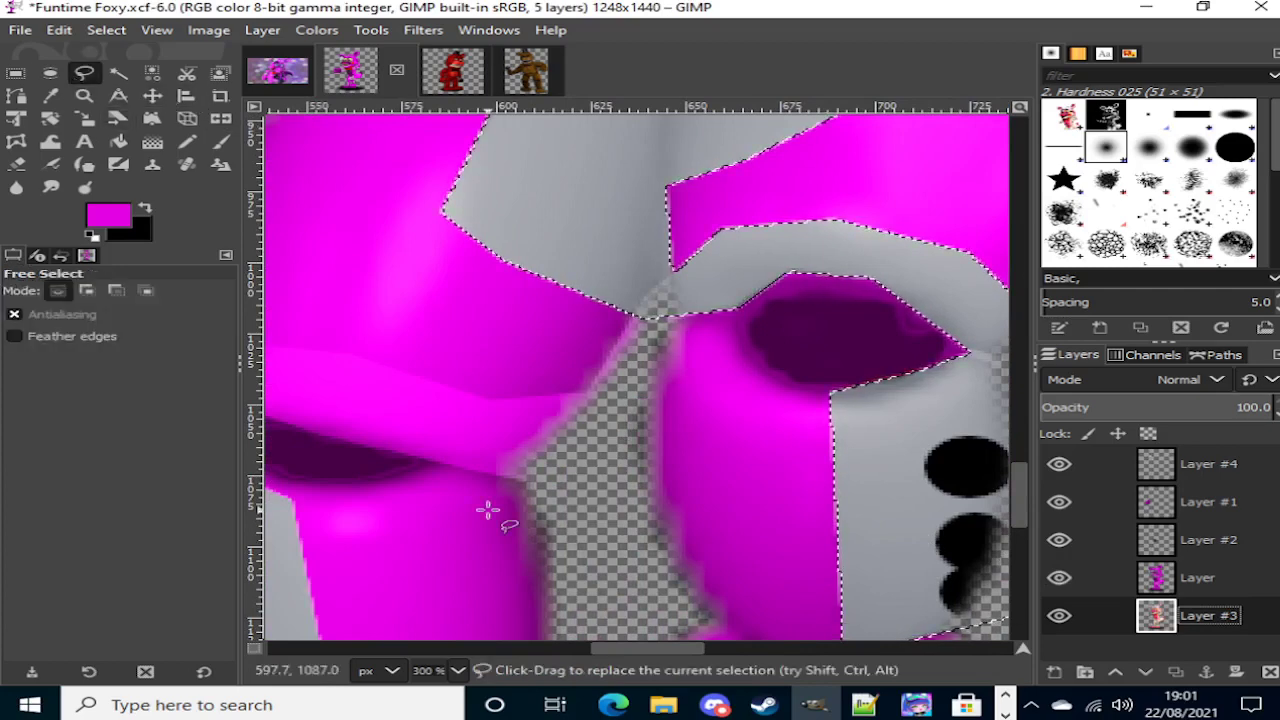
pyautogui.hscroll(-3, 637, 660)
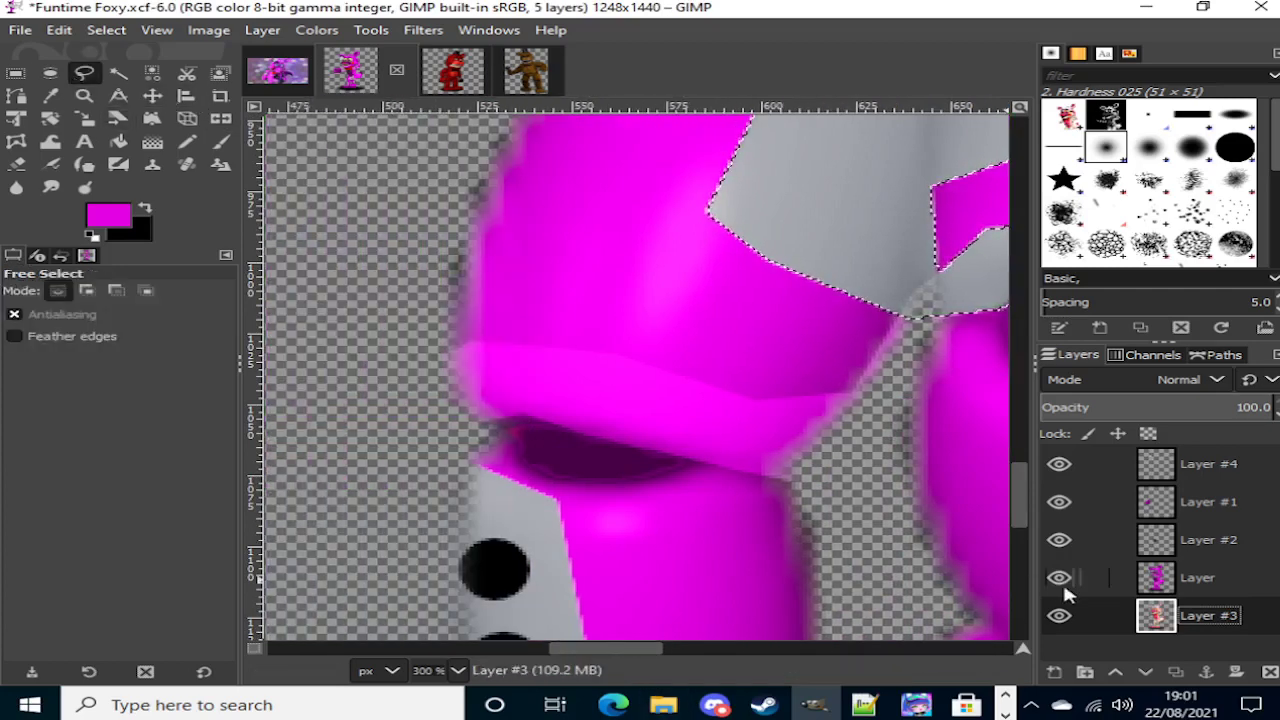
pyautogui.click(1059, 577)
# Step: Outline the white band above the other leg's red knee joint as a closed free selection
pyautogui.click(430, 346)
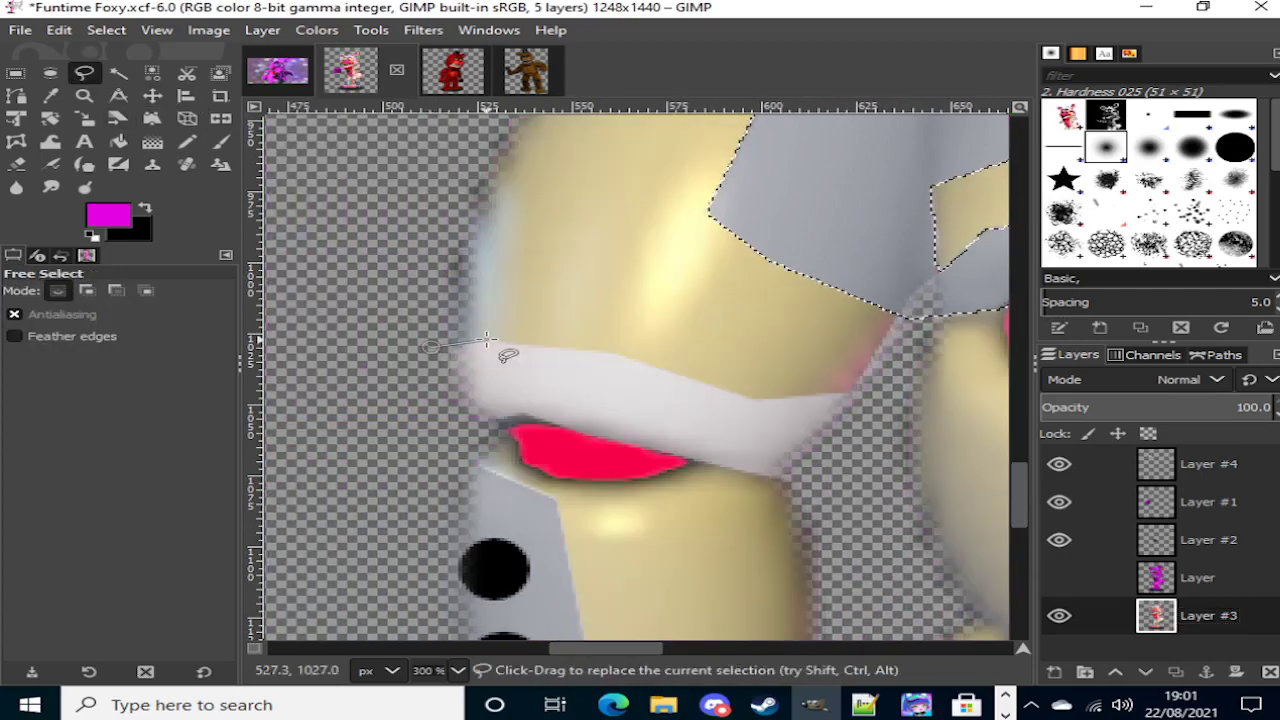
pyautogui.click(478, 339)
pyautogui.click(602, 349)
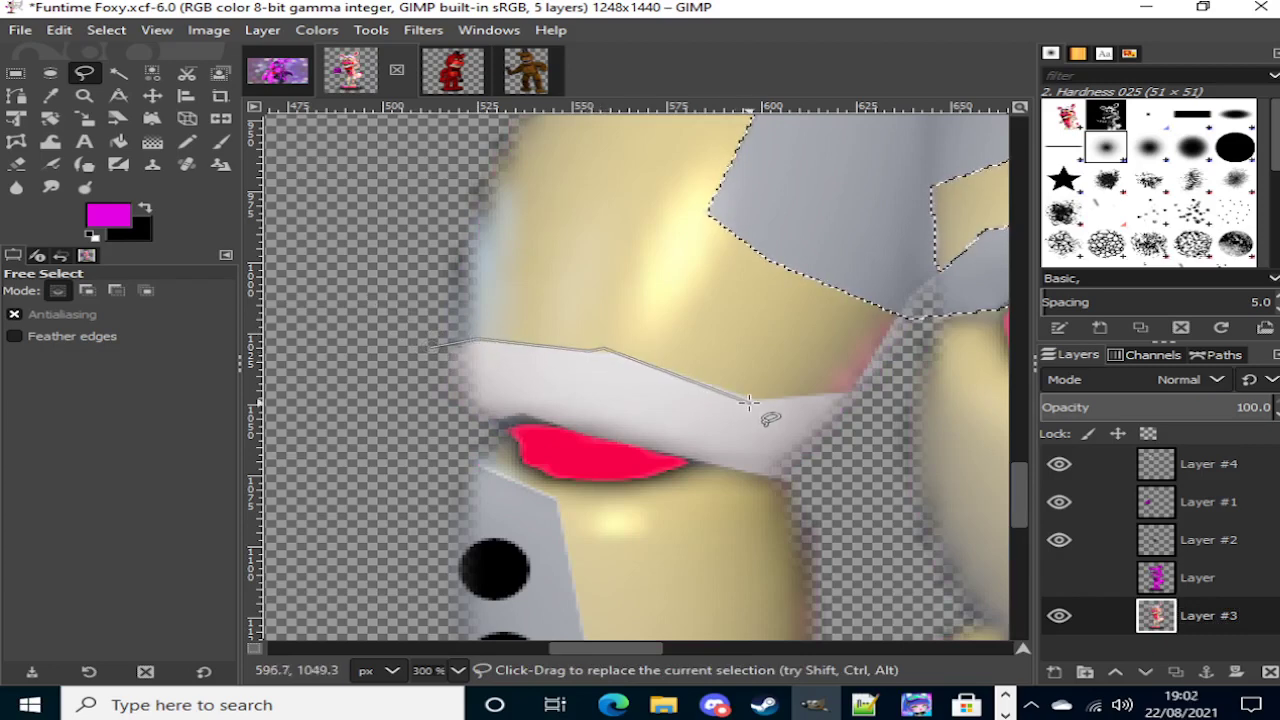
pyautogui.click(755, 398)
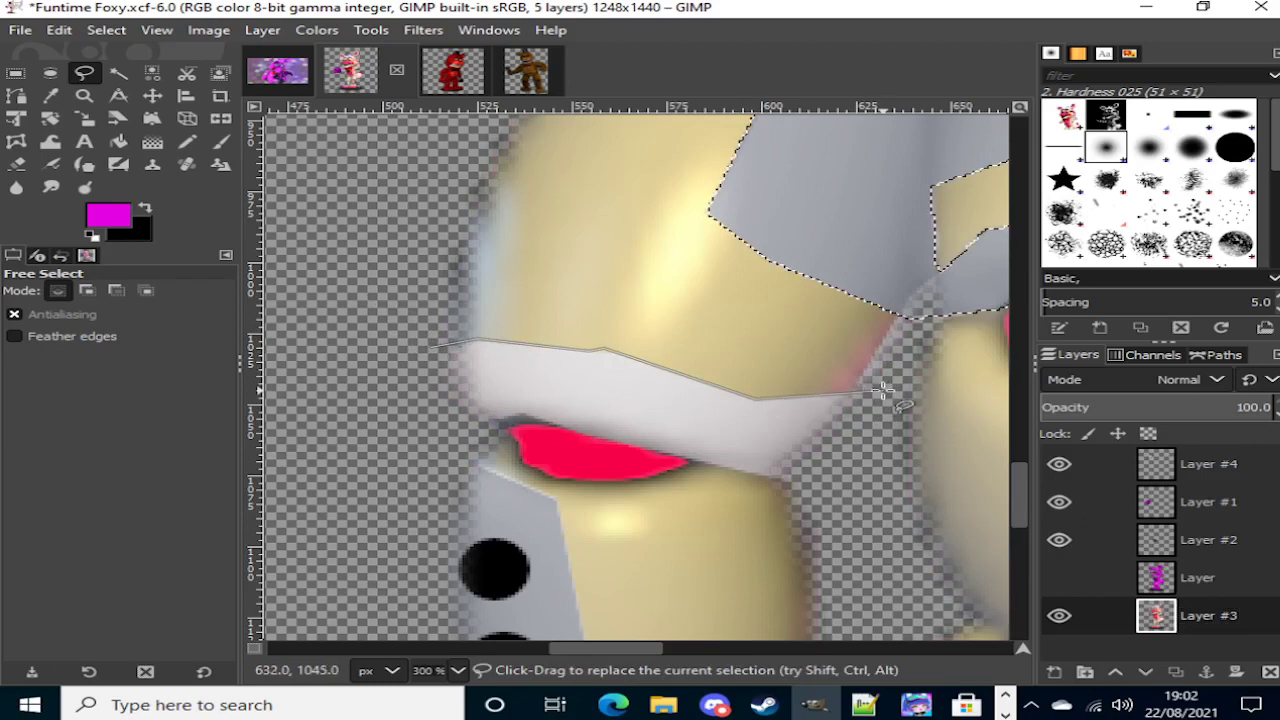
pyautogui.click(881, 390)
pyautogui.click(828, 495)
pyautogui.click(785, 478)
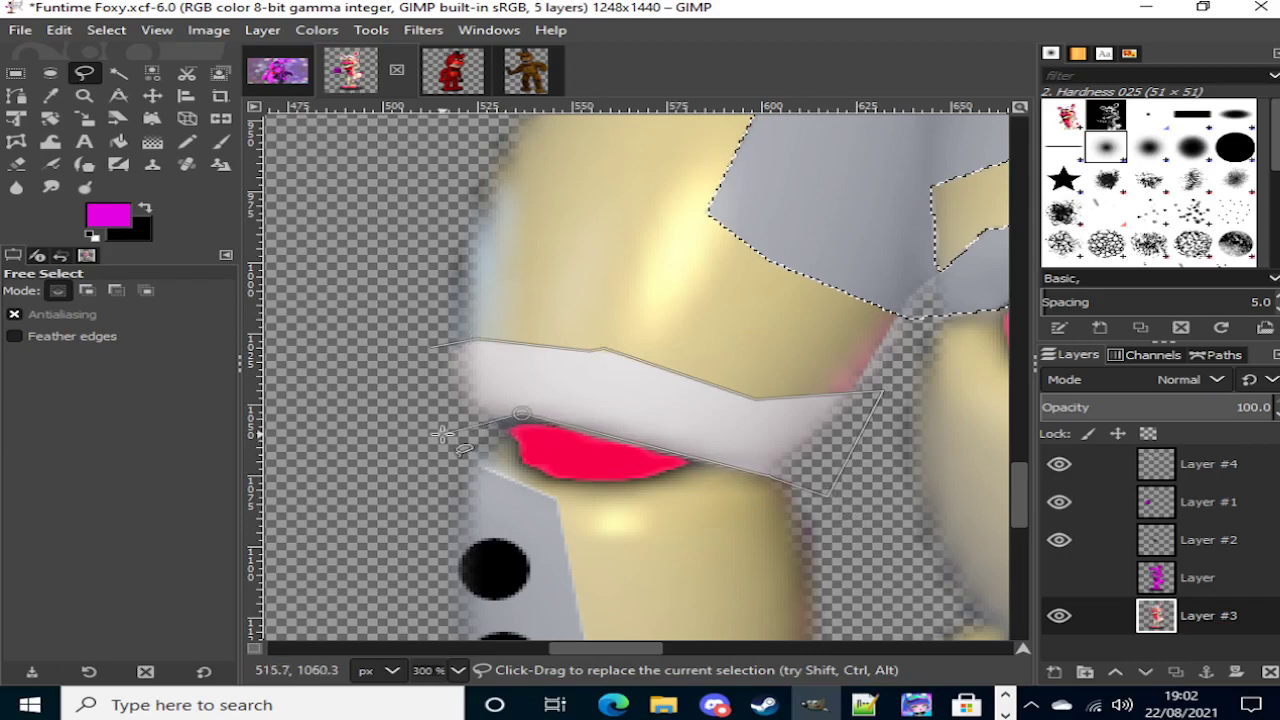
pyautogui.click(441, 432)
pyautogui.click(430, 348)
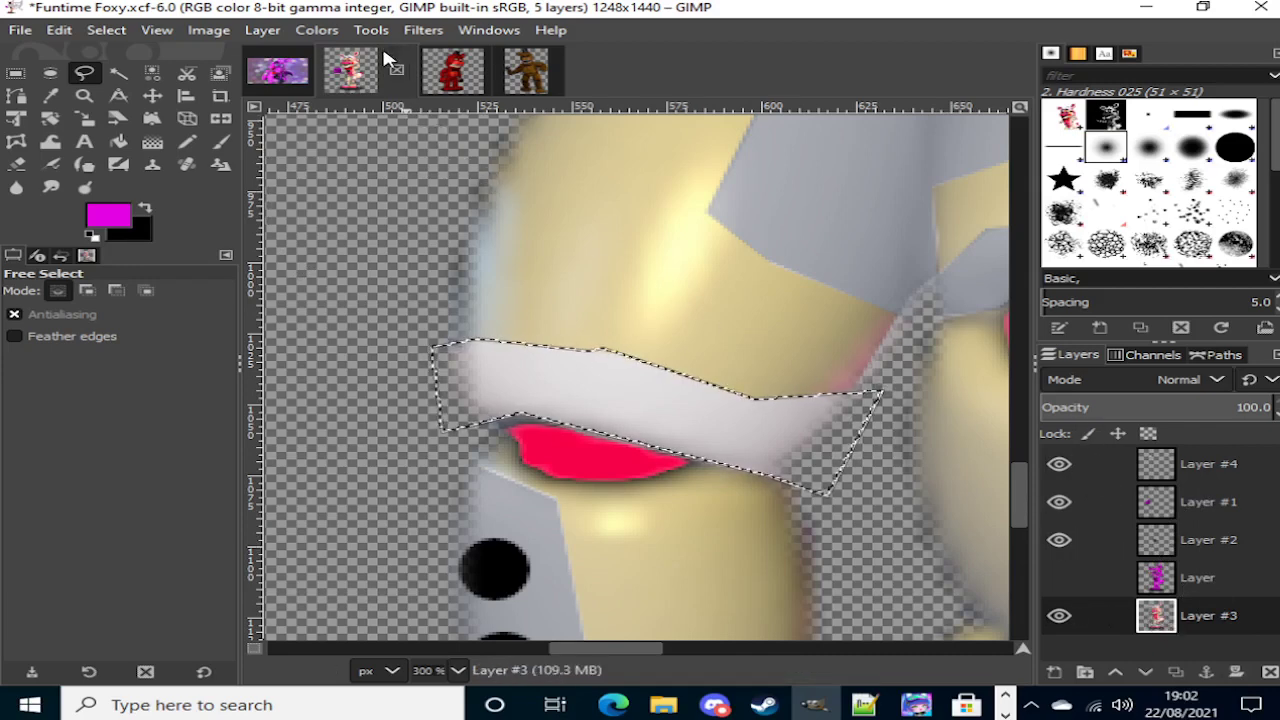
# Step: Colorize the selected white knee band on Layer #3 with the saved dark grey 5e6168
pyautogui.click(314, 30)
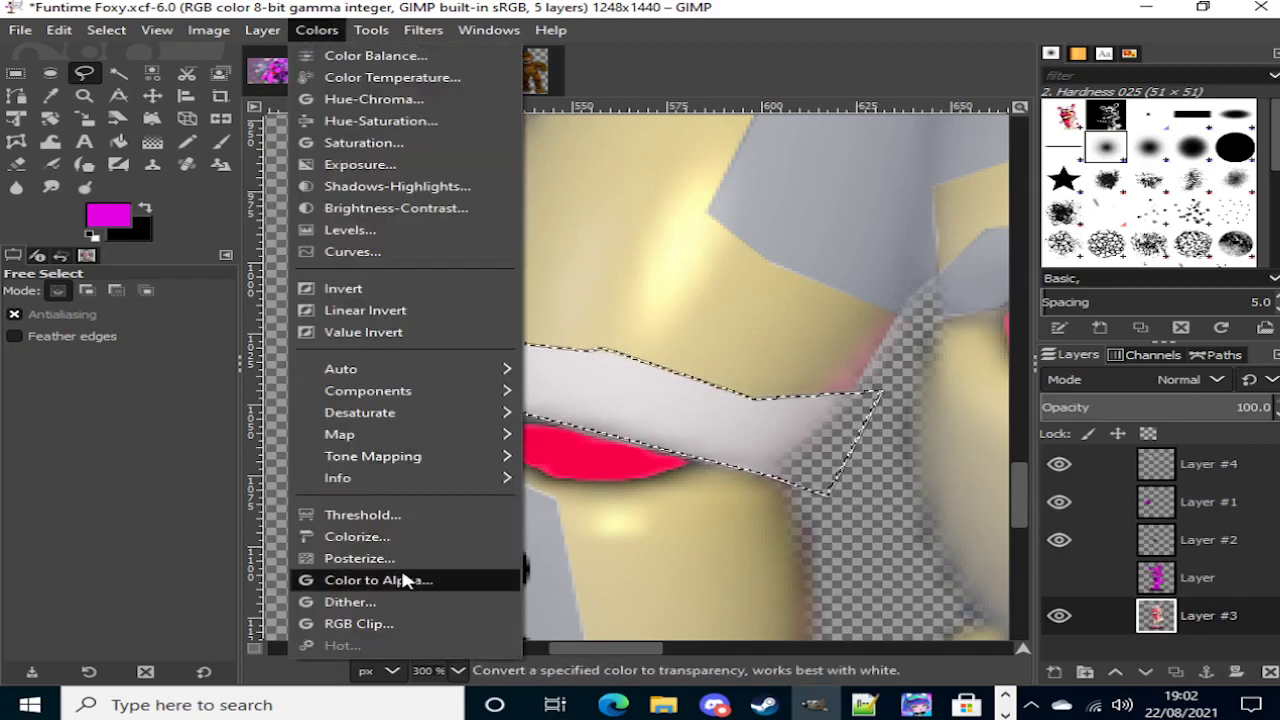
pyautogui.click(390, 536)
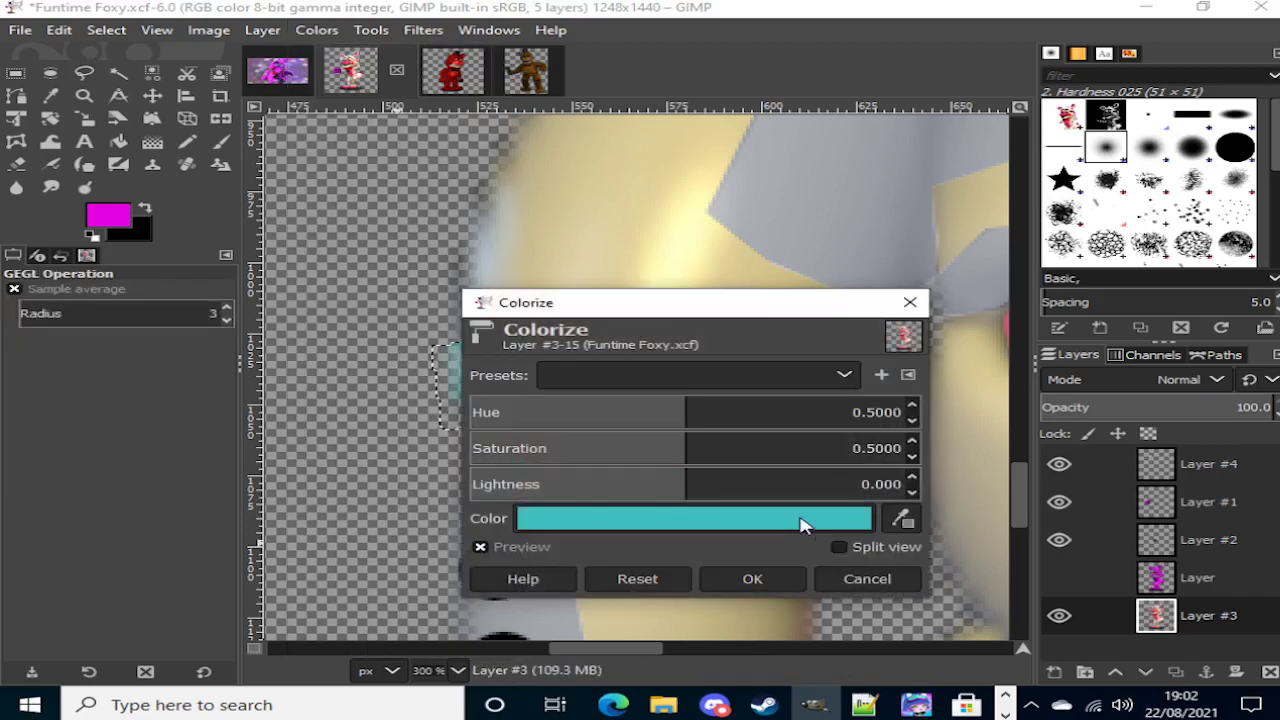
pyautogui.click(803, 520)
pyautogui.click(925, 592)
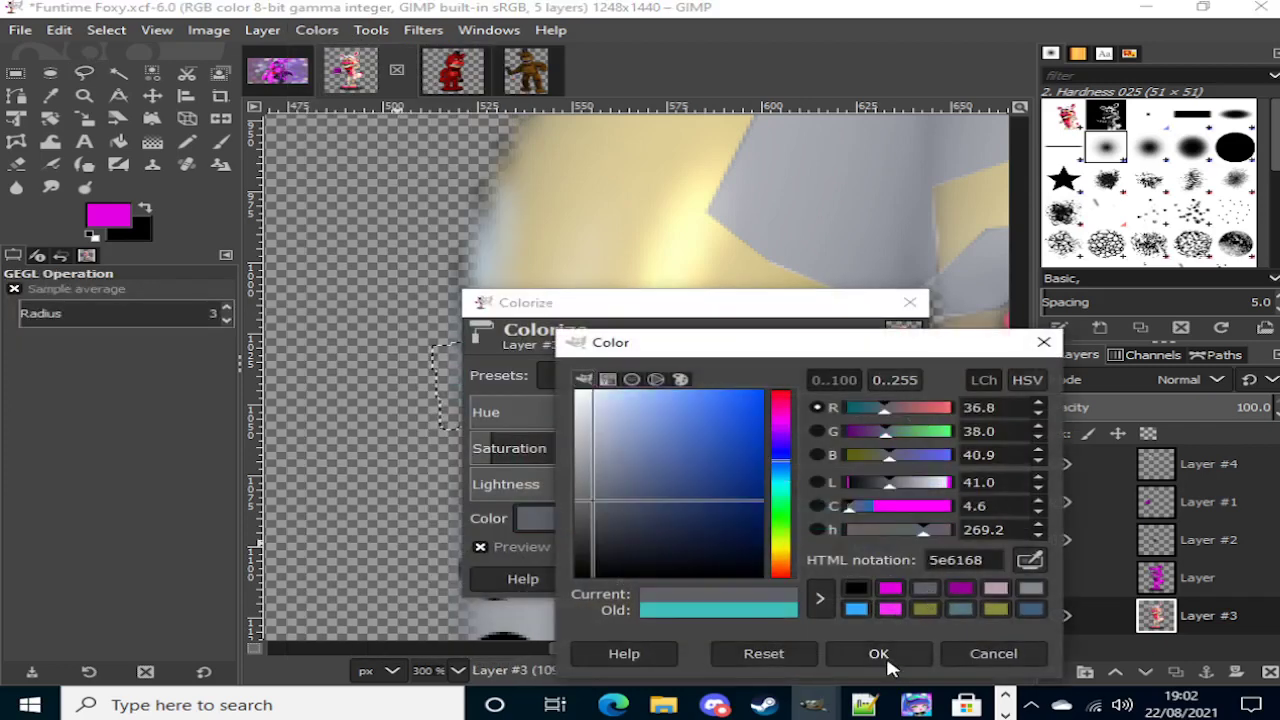
pyautogui.click(878, 655)
pyautogui.click(783, 576)
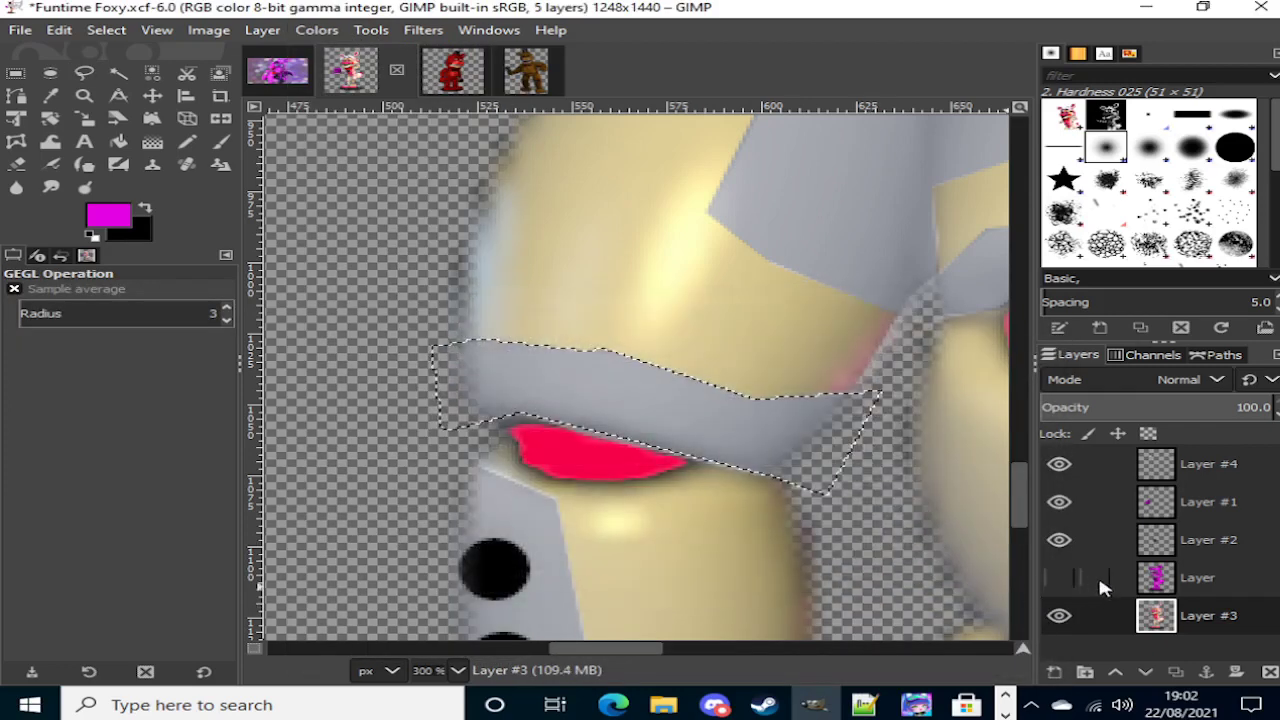
# Step: Show the magenta layer named Layer, make it active and clear the selected knee band from it, ending with the Fuzzy Select tool
pyautogui.click(1058, 578)
pyautogui.click(1238, 592)
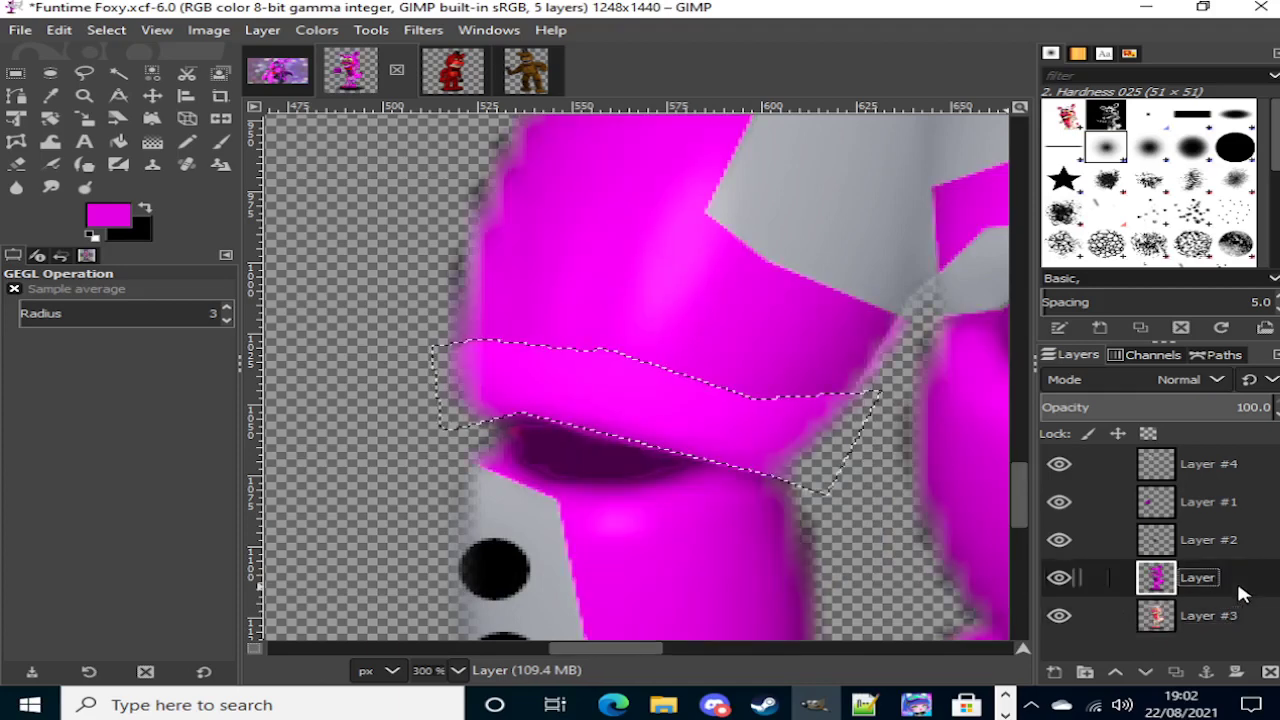
pyautogui.click(118, 73)
# Step: Check the pink character artwork in the other open image and return to the Funtime Foxy document
pyautogui.scroll(-7, 483, 615)
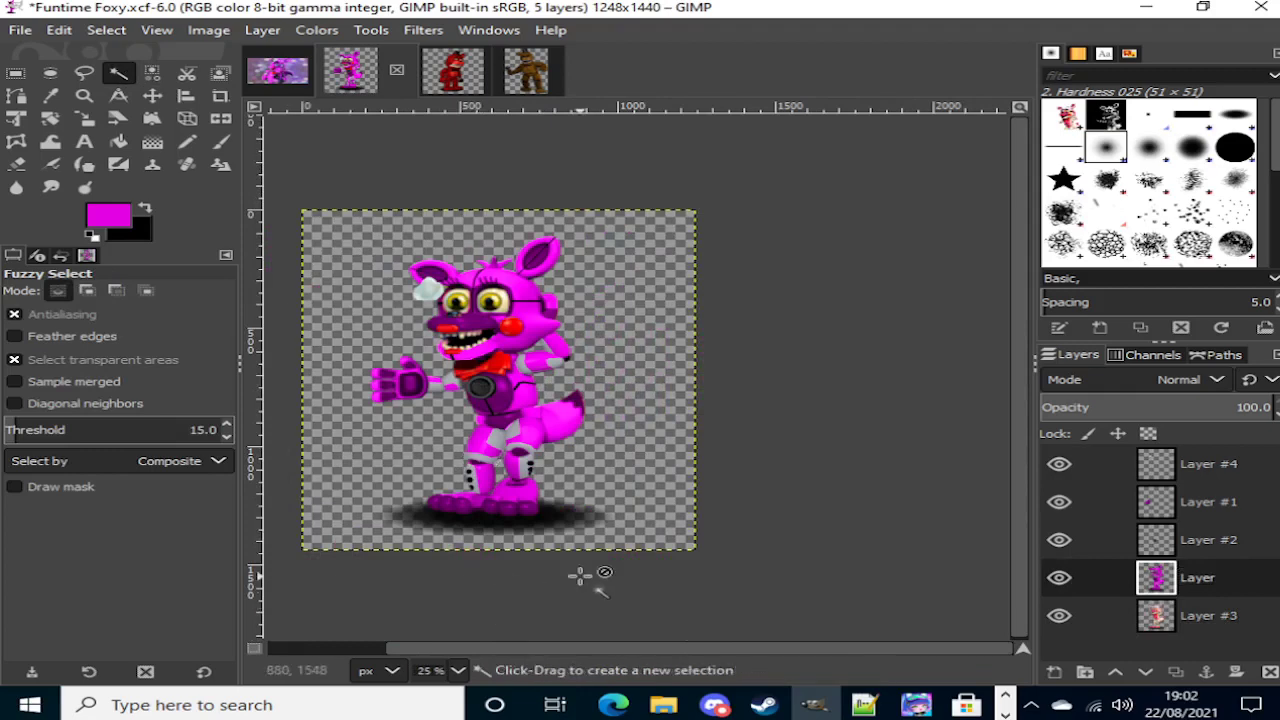
pyautogui.hscroll(-3, 691, 586)
pyautogui.click(277, 86)
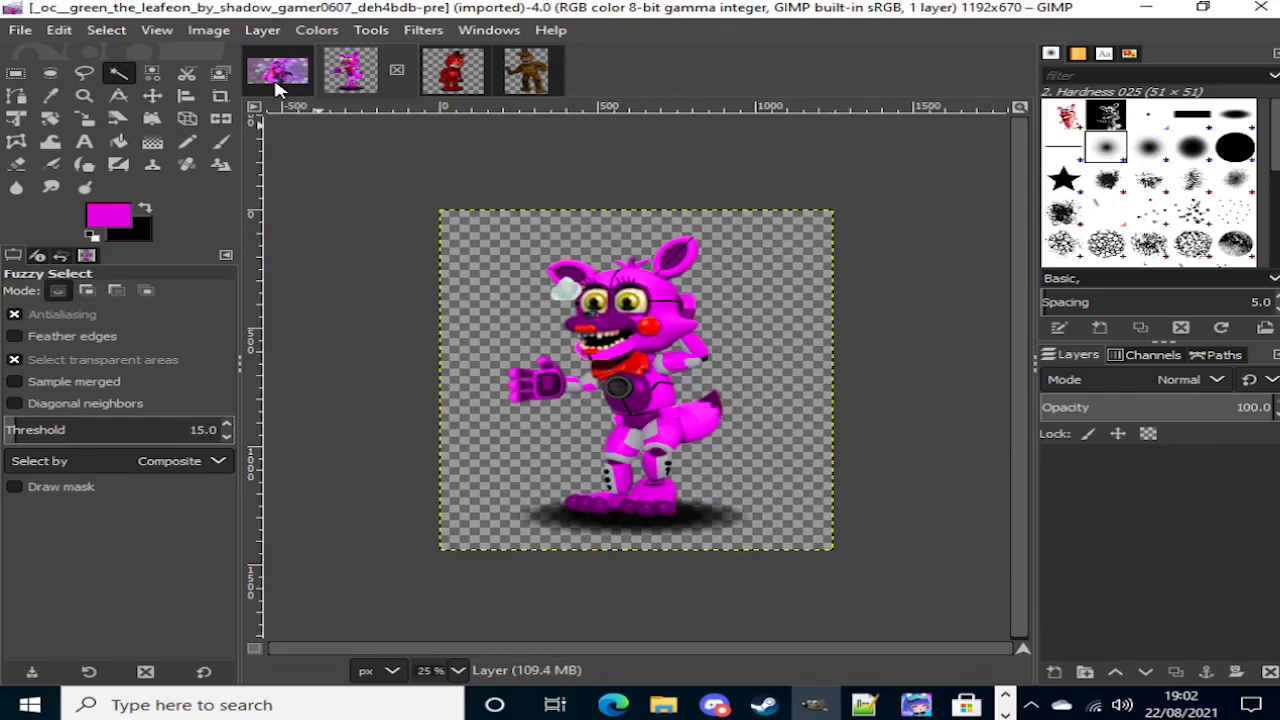
pyautogui.click(378, 75)
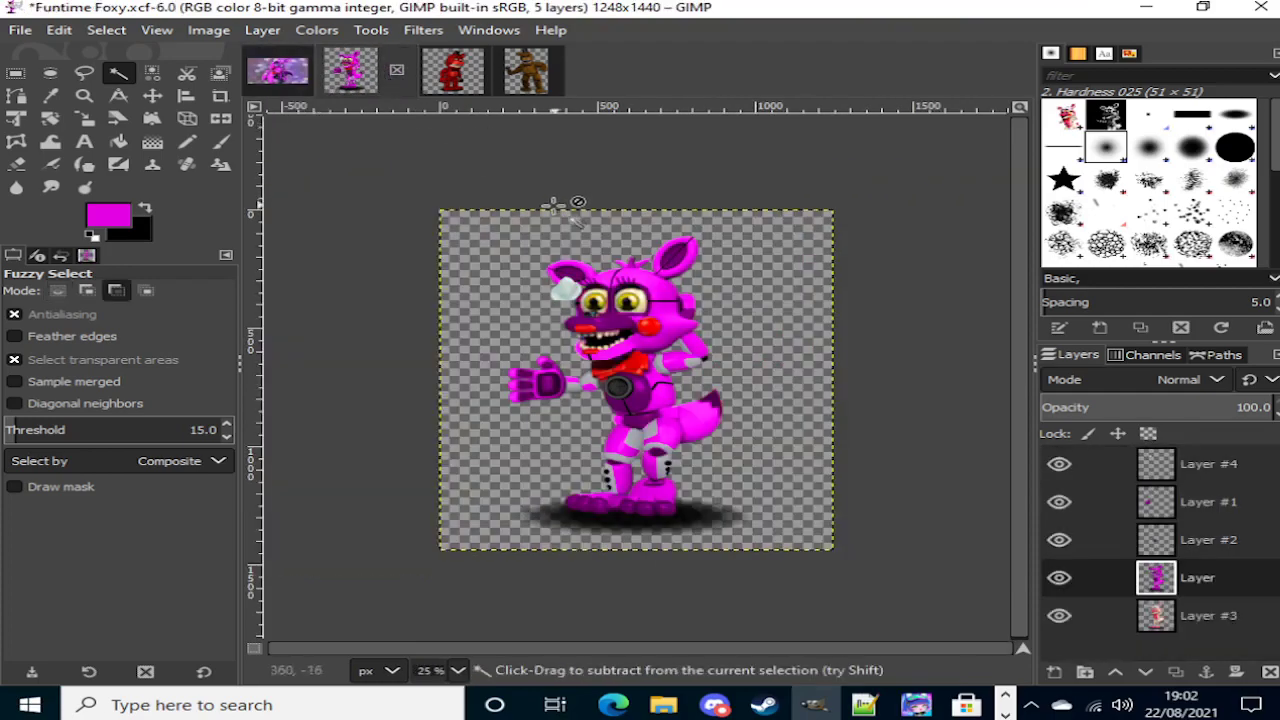
# Step: On Layer #3, fit a 70 × 76 px elliptical selection at position 458, 353 around the yellow iris nearest the white flower
pyautogui.click(1237, 624)
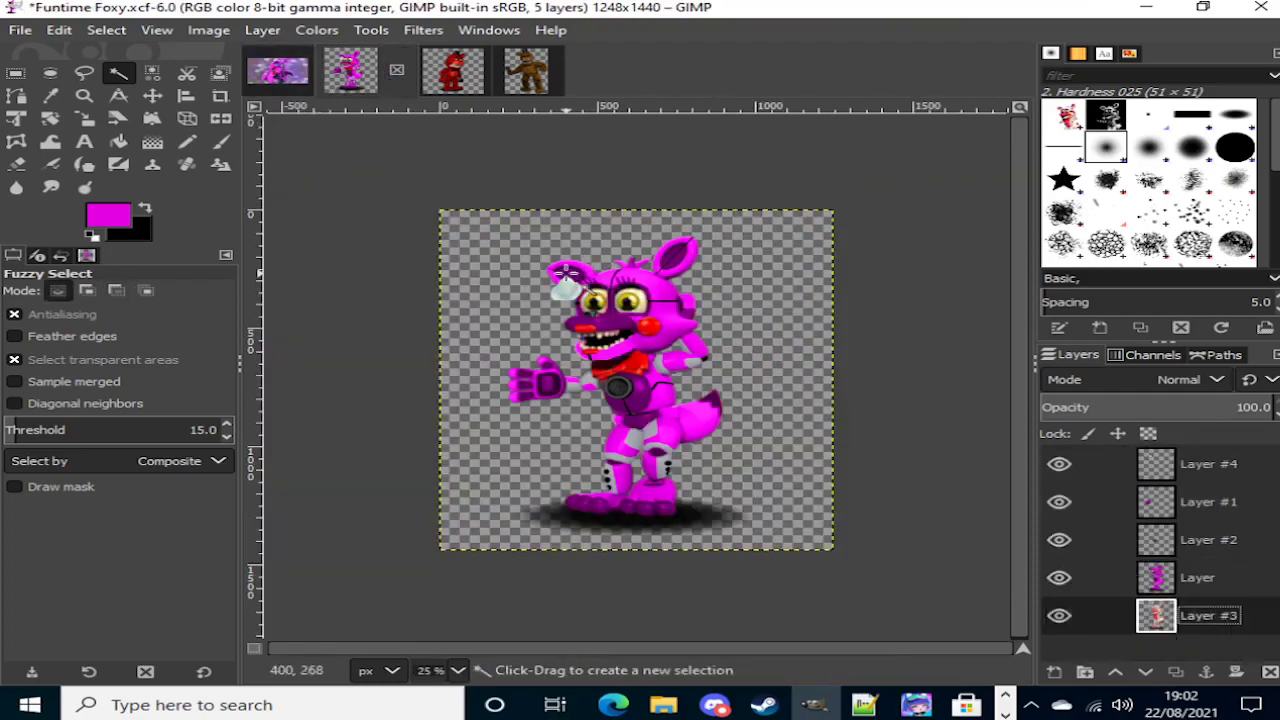
pyautogui.scroll(1, 597, 290)
pyautogui.scroll(5, 617, 288)
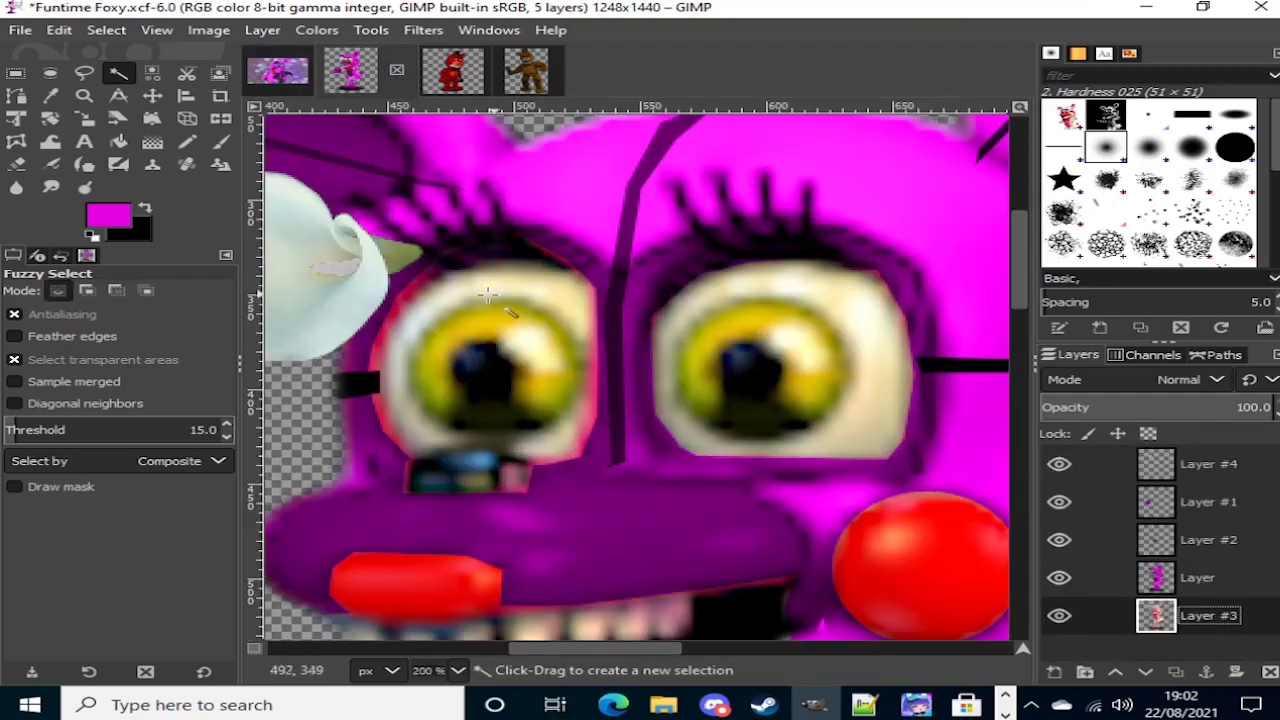
pyautogui.click(84, 75)
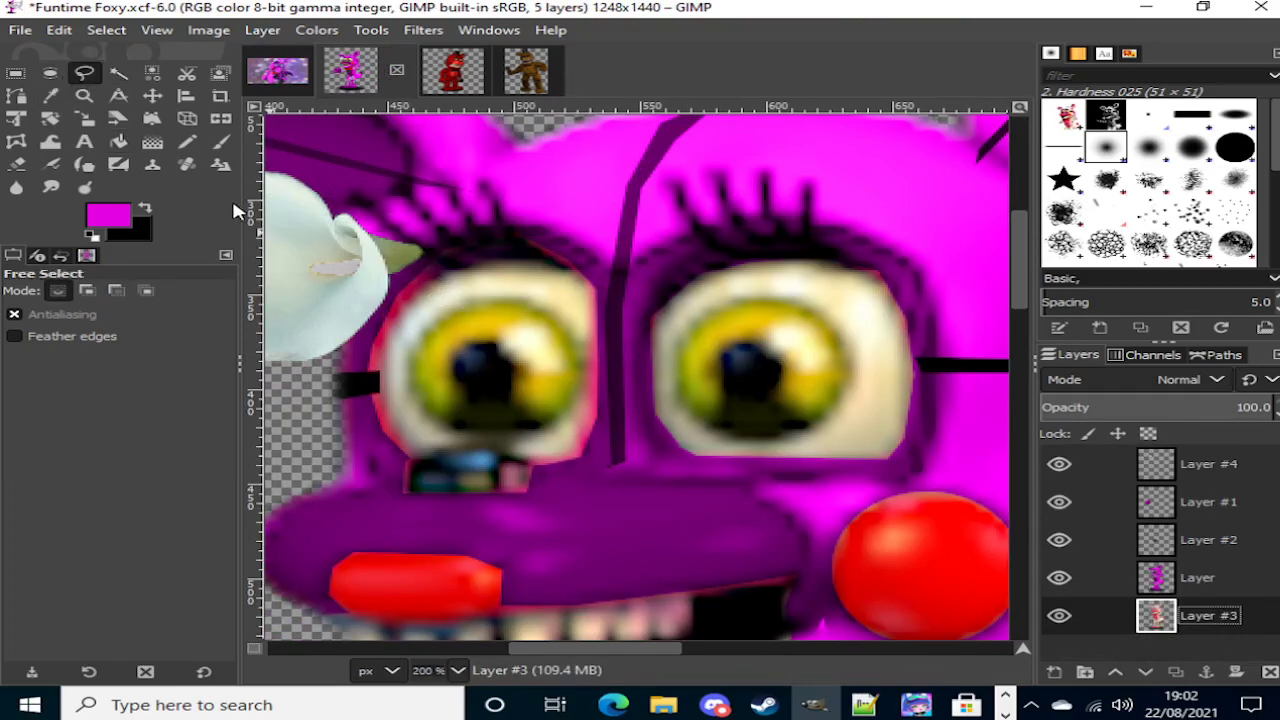
pyautogui.click(50, 73)
pyautogui.scroll(1, 403, 416)
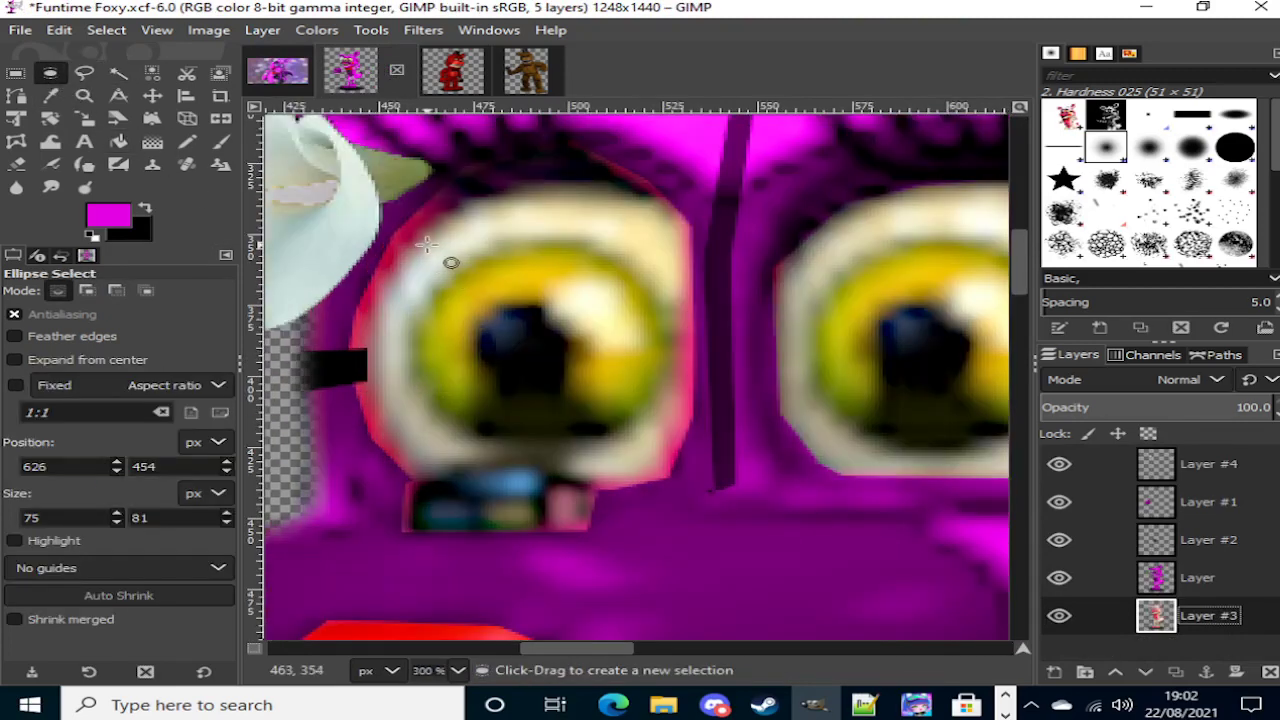
pyautogui.moveTo(435, 254); pyautogui.dragTo(677, 457)
pyautogui.moveTo(458, 363); pyautogui.dragTo(441, 362)
pyautogui.moveTo(538, 303)
pyautogui.mouseDown()
pyautogui.moveTo(539, 282)
pyautogui.moveTo(549, 289)
pyautogui.mouseUp()
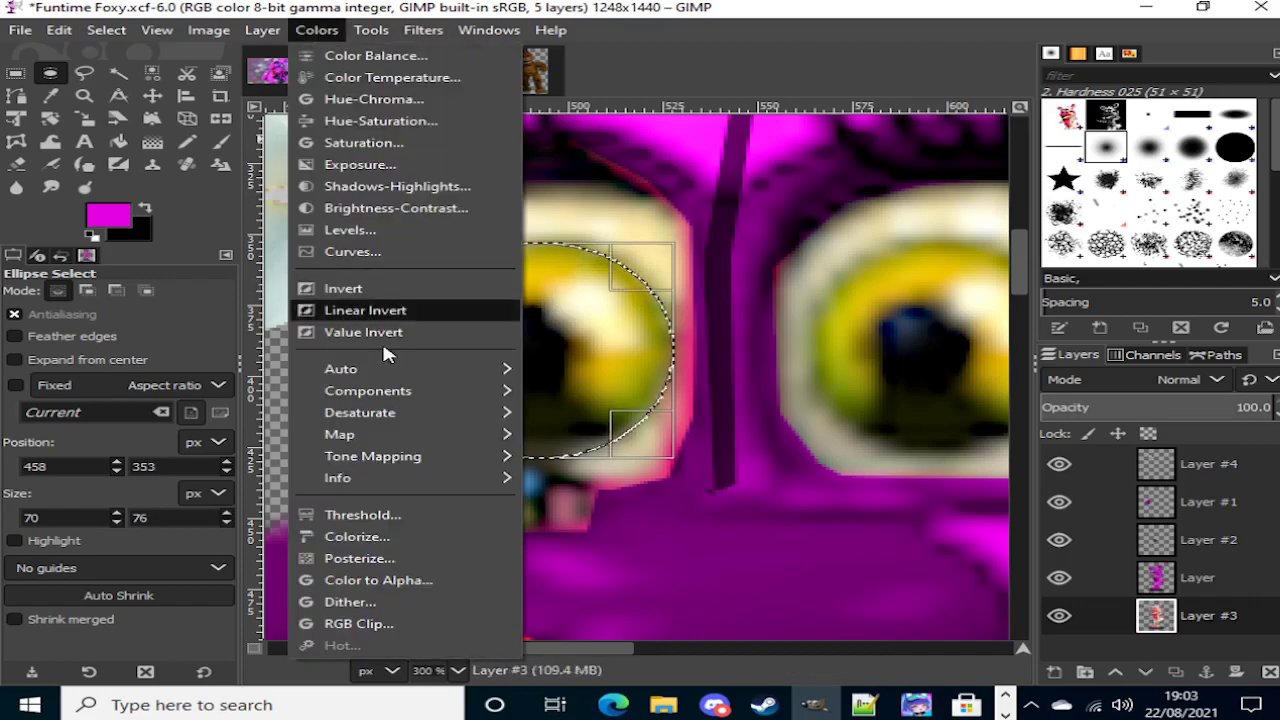
# Step: Colorize the selected iris nearest the white flower with the bright blue 0095ff
pyautogui.click(409, 537)
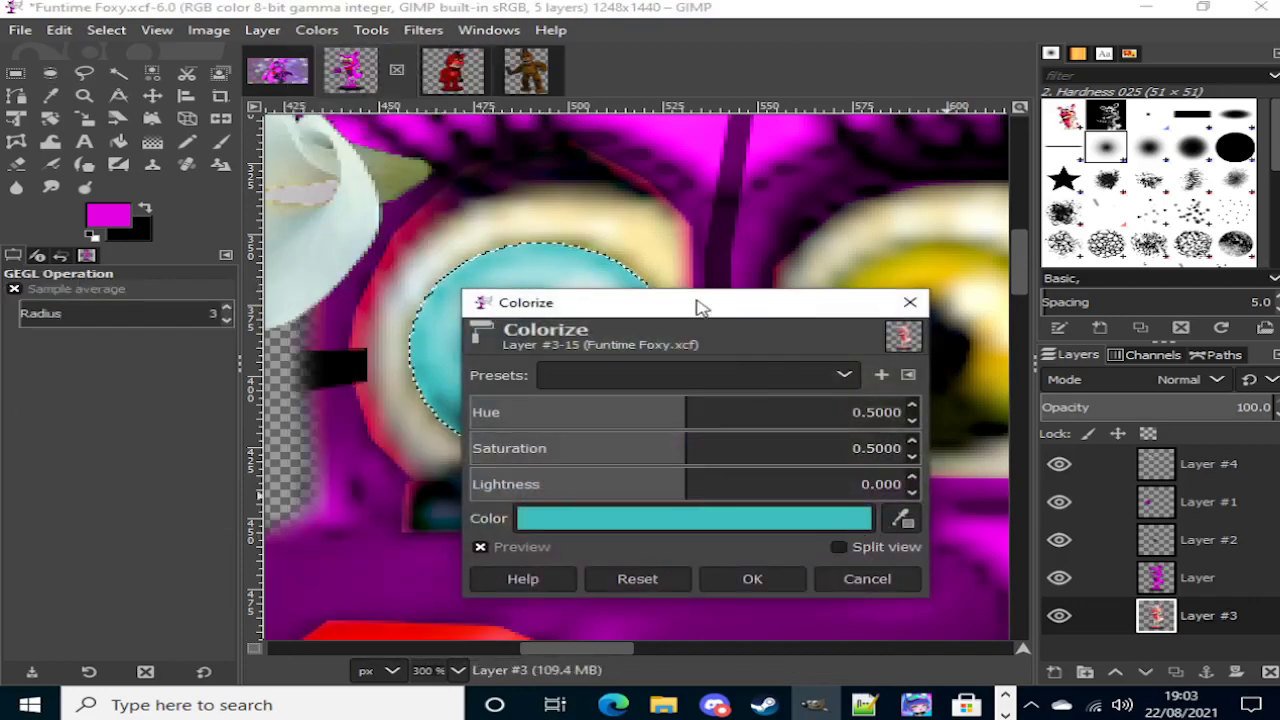
pyautogui.moveTo(700, 305); pyautogui.dragTo(816, 276)
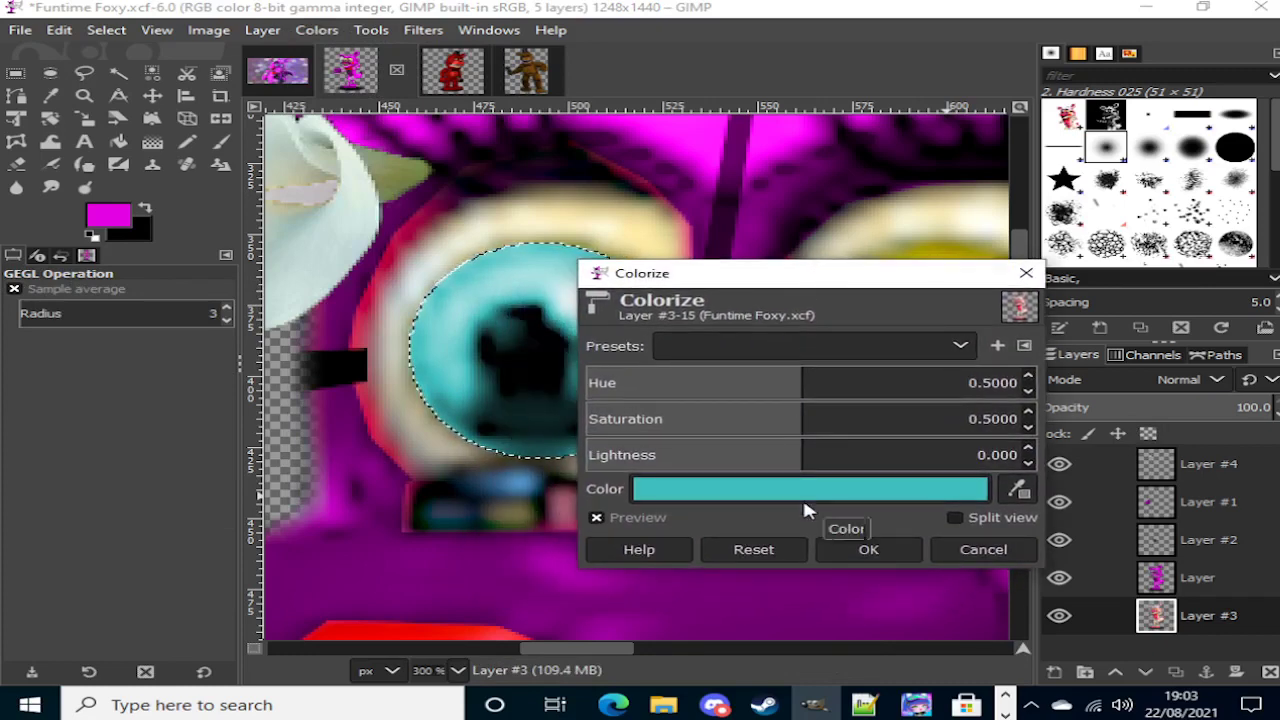
pyautogui.click(800, 500)
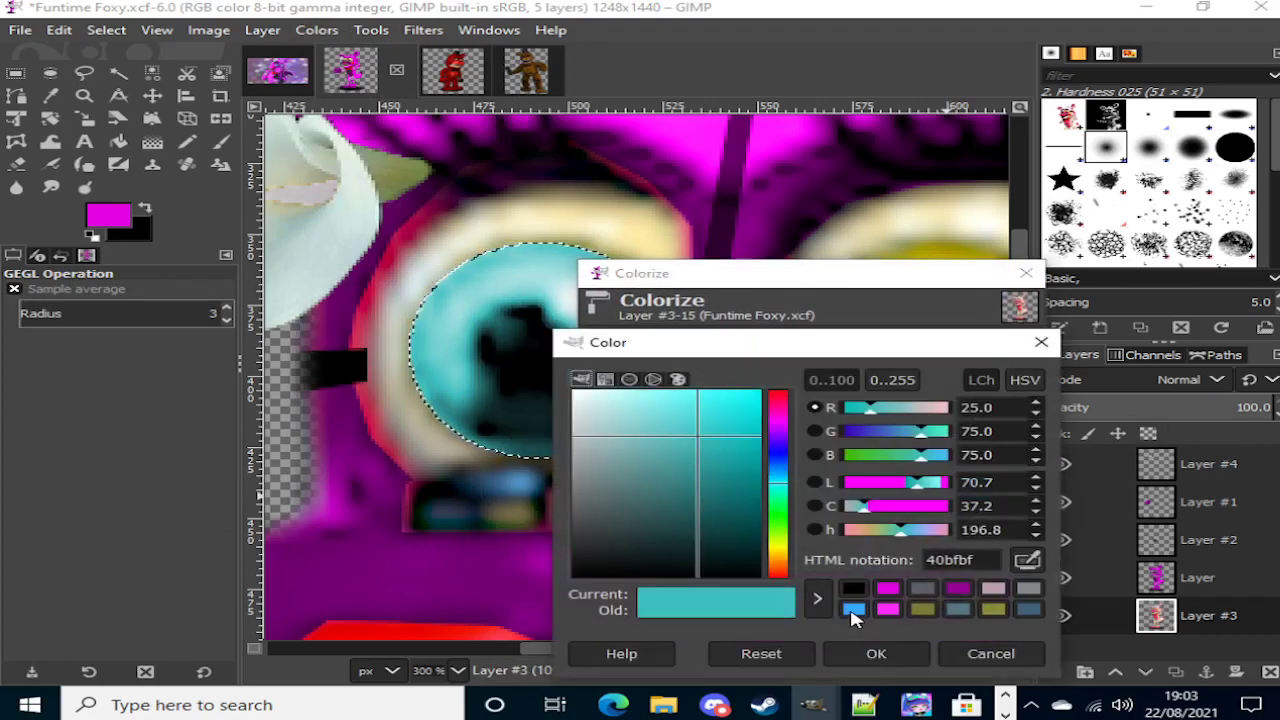
pyautogui.click(853, 610)
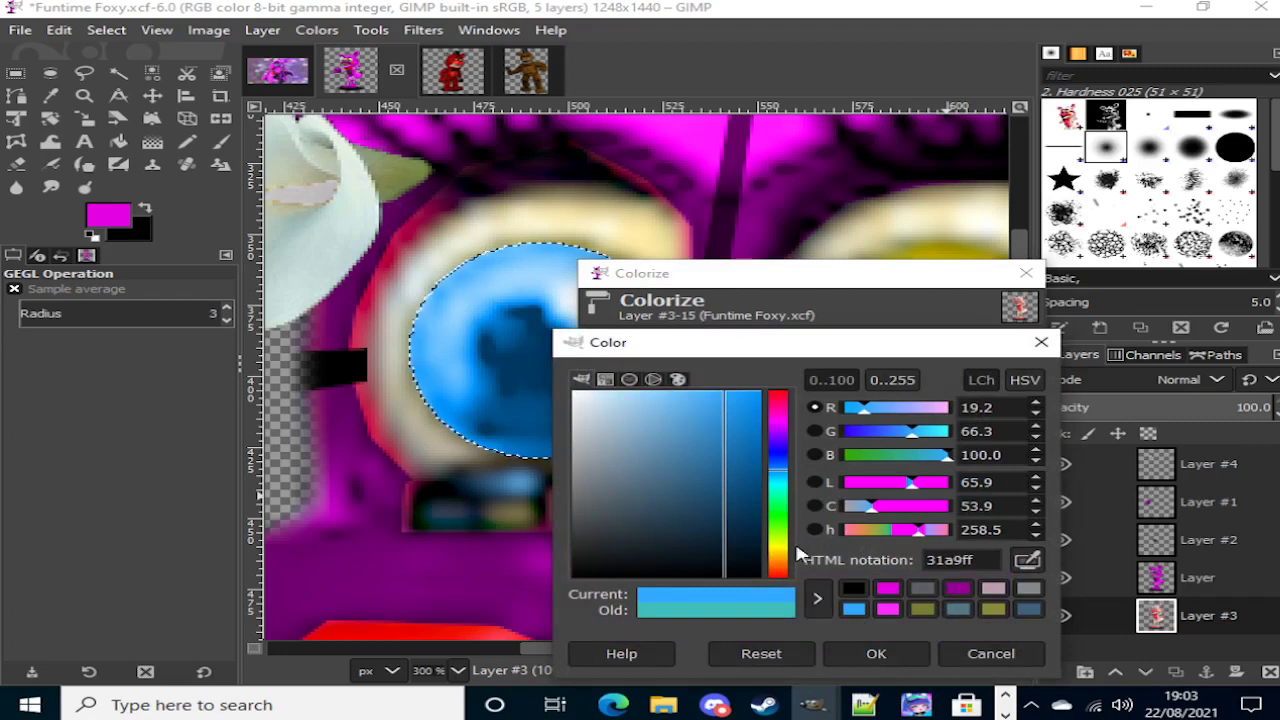
pyautogui.moveTo(733, 400); pyautogui.dragTo(771, 391)
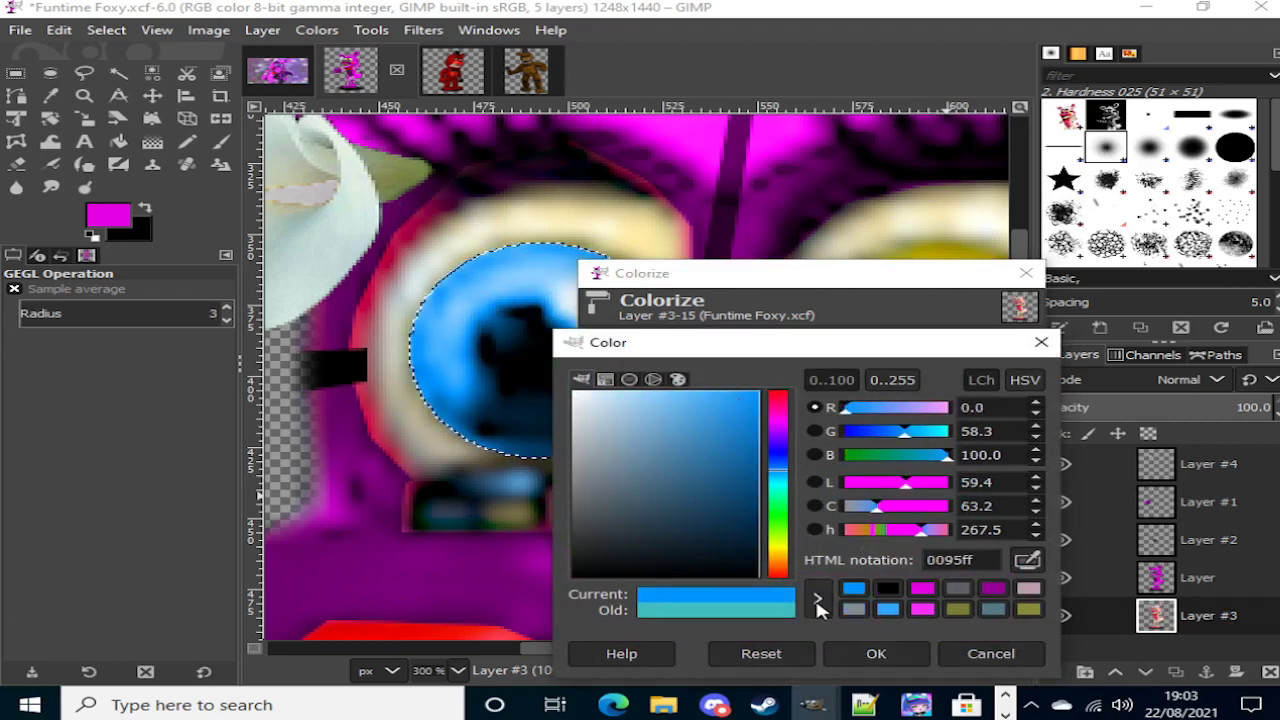
pyautogui.click(876, 655)
pyautogui.click(868, 549)
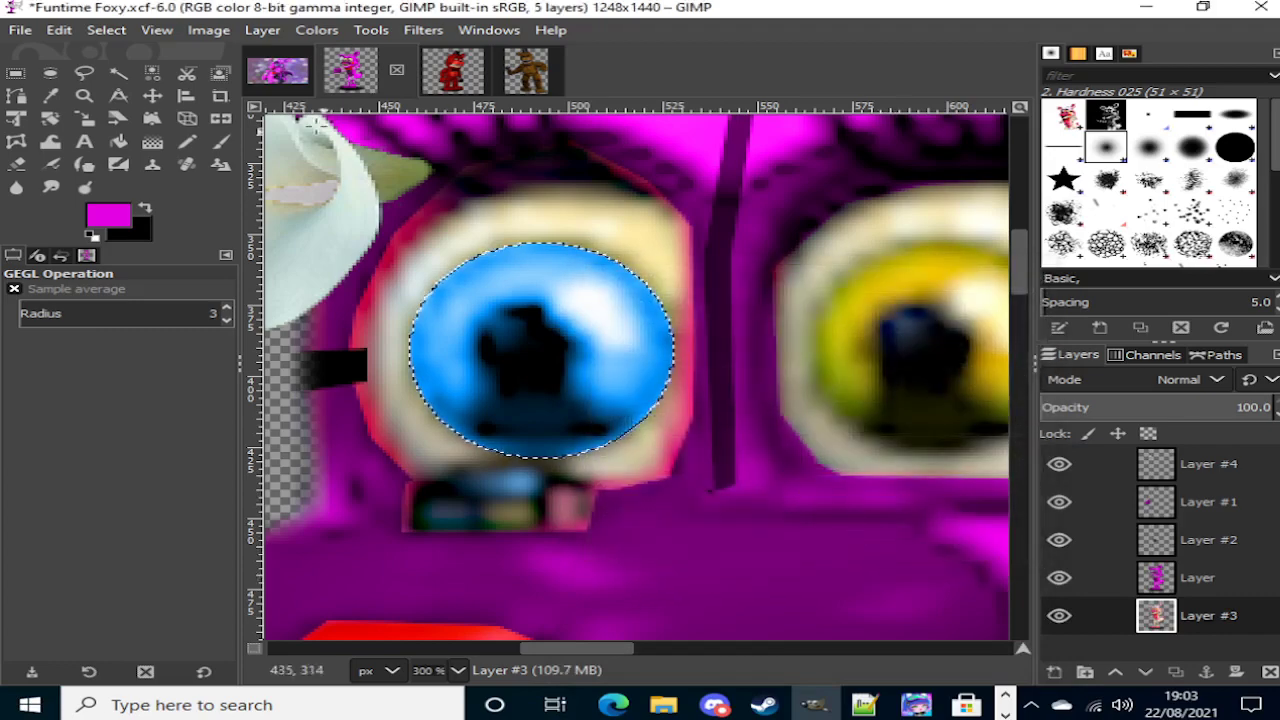
# Step: Fit a 71 × 77 px elliptical selection at position 563, 351 around the remaining yellow iris
pyautogui.click(88, 73)
pyautogui.hscroll(6, 506, 309)
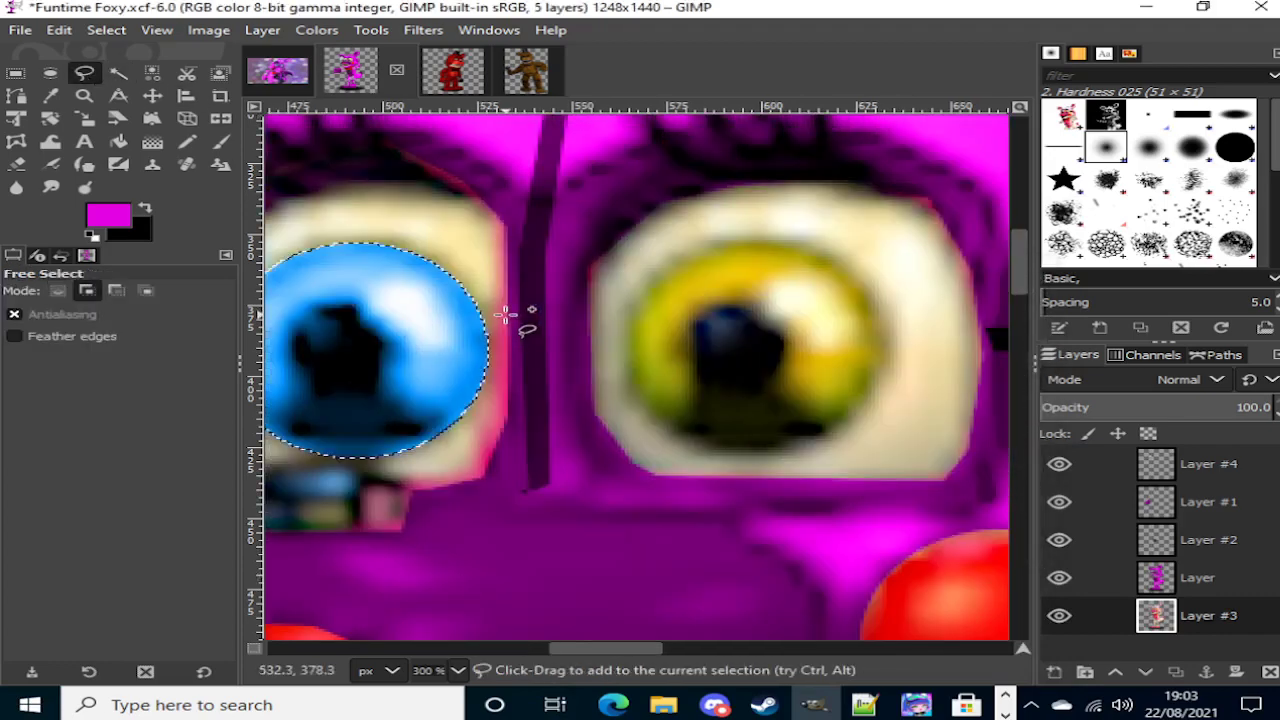
pyautogui.click(445, 250)
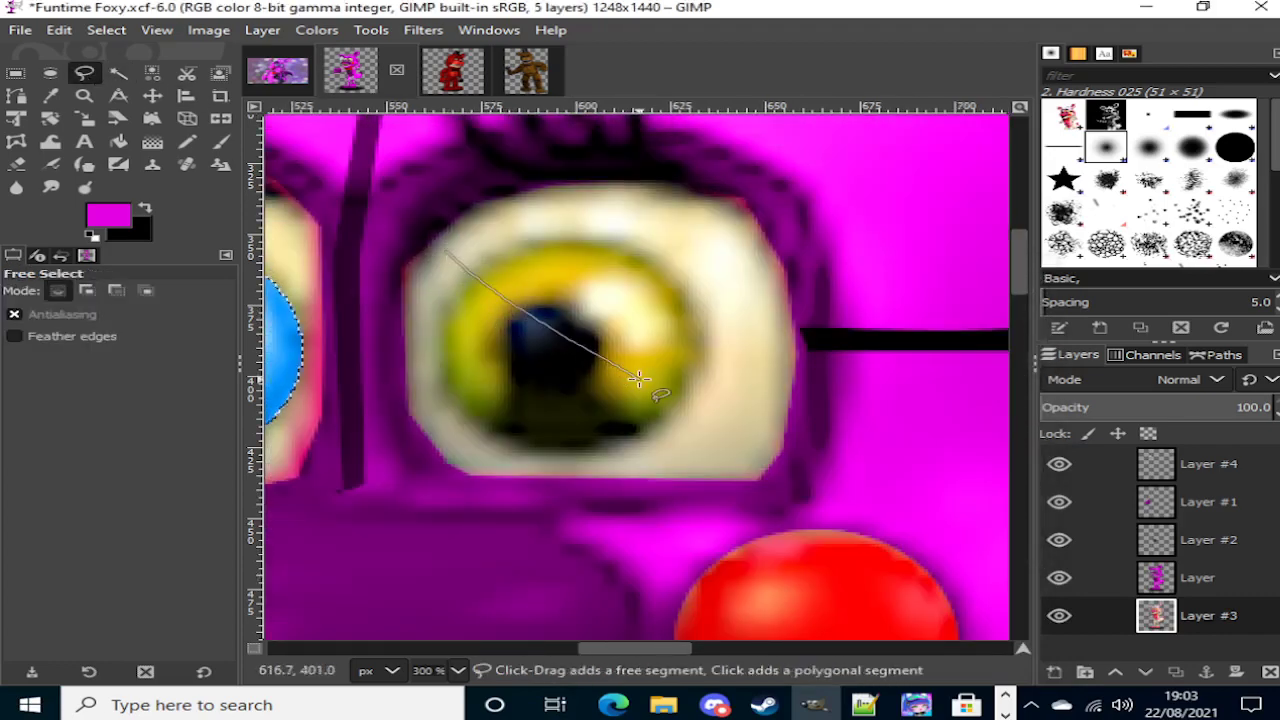
pyautogui.click(50, 73)
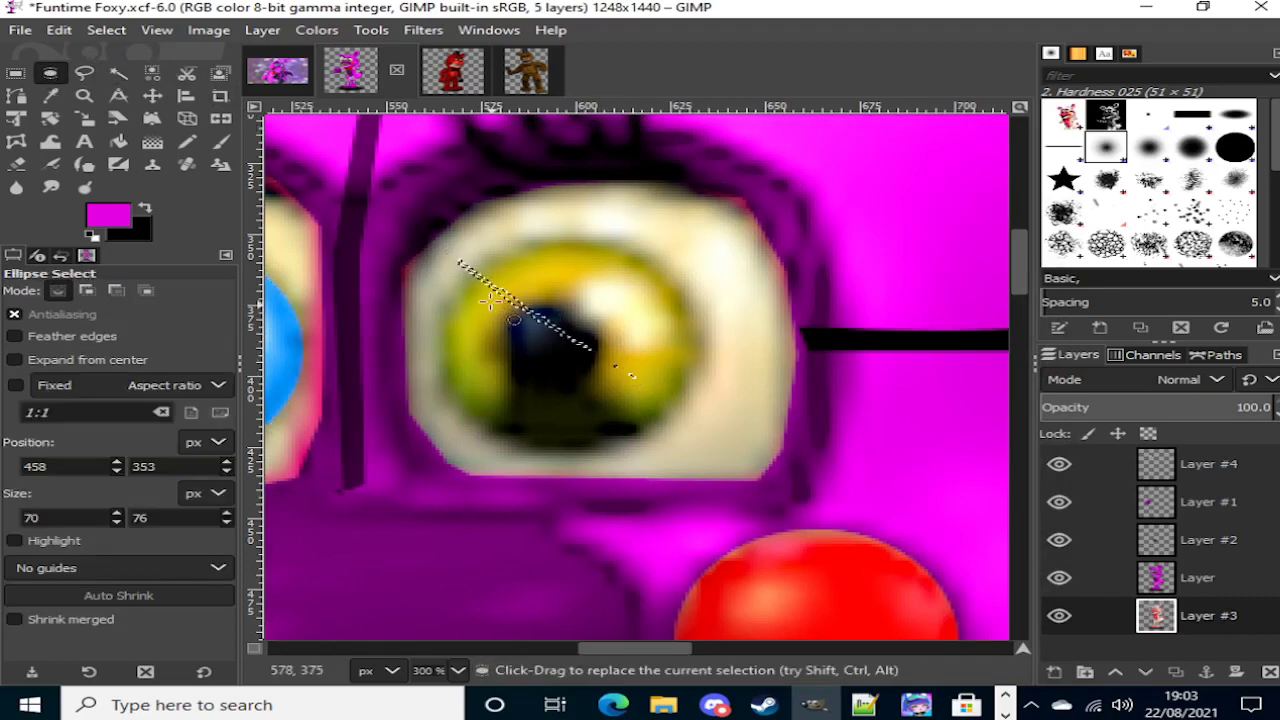
pyautogui.moveTo(443, 262)
pyautogui.mouseDown()
pyautogui.moveTo(640, 442)
pyautogui.moveTo(703, 447)
pyautogui.mouseUp()
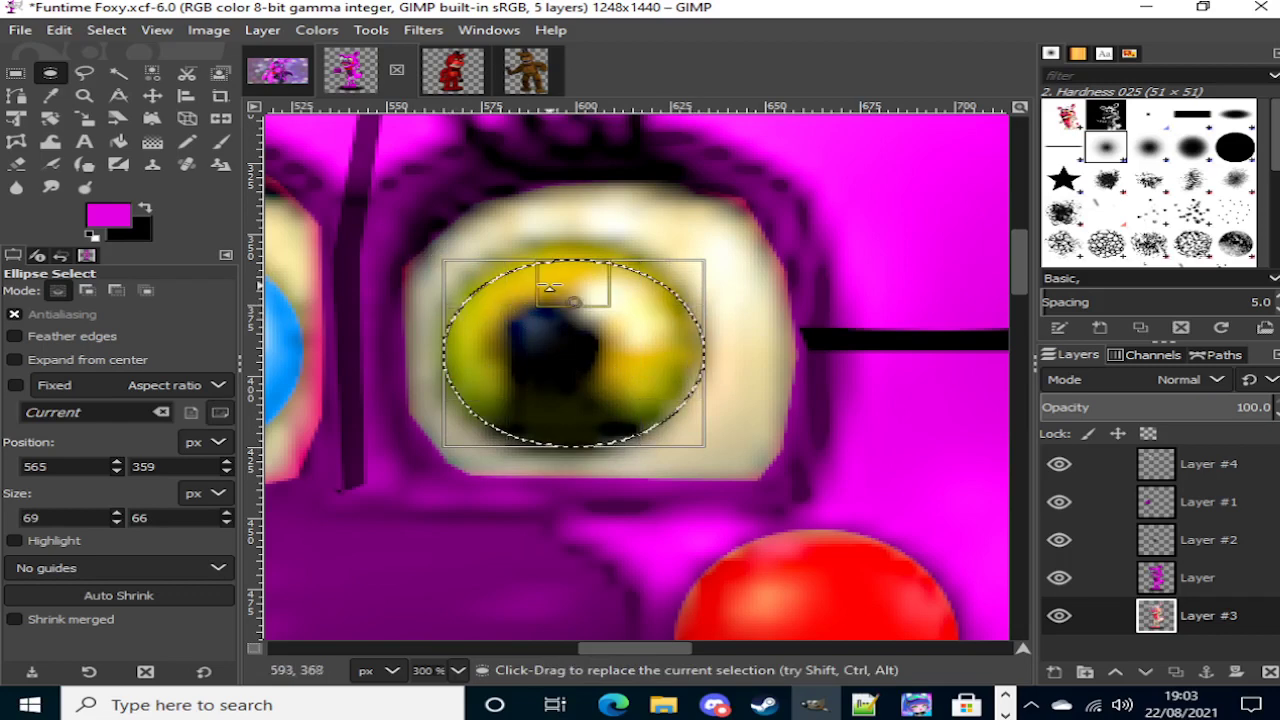
pyautogui.moveTo(568, 283); pyautogui.dragTo(563, 263)
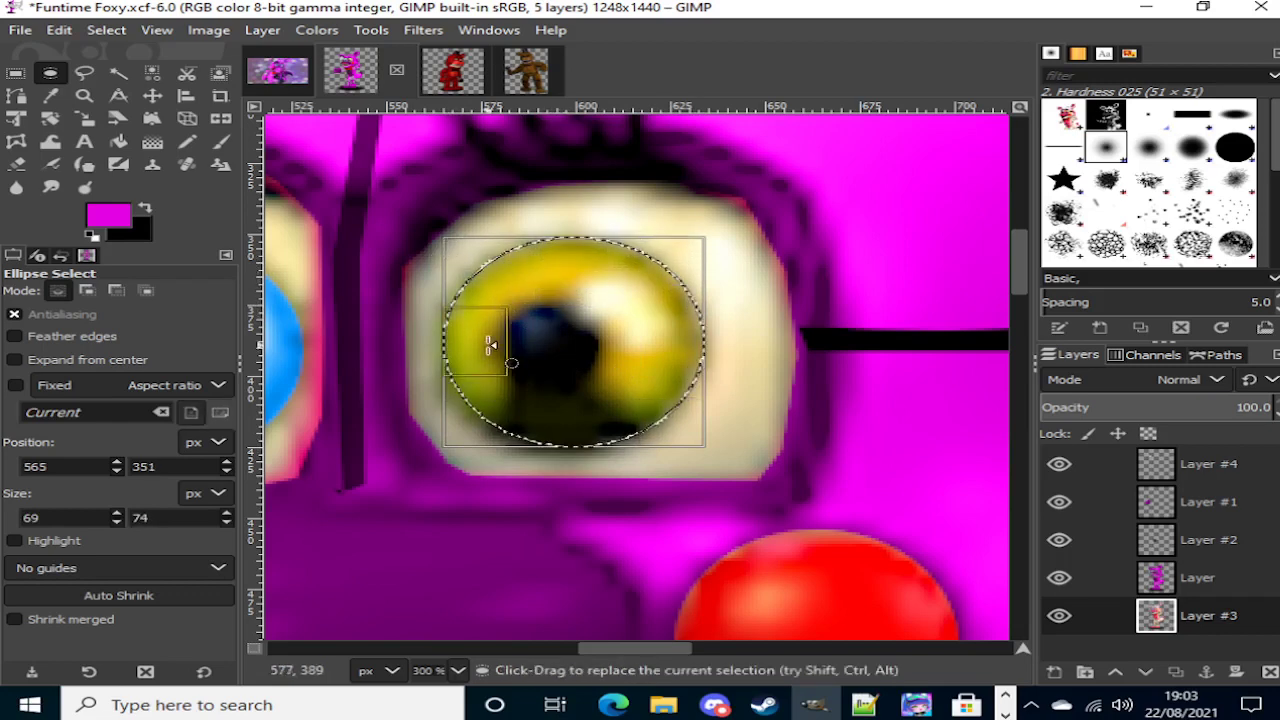
pyautogui.moveTo(491, 343); pyautogui.dragTo(479, 346)
pyautogui.moveTo(566, 434); pyautogui.dragTo(594, 457)
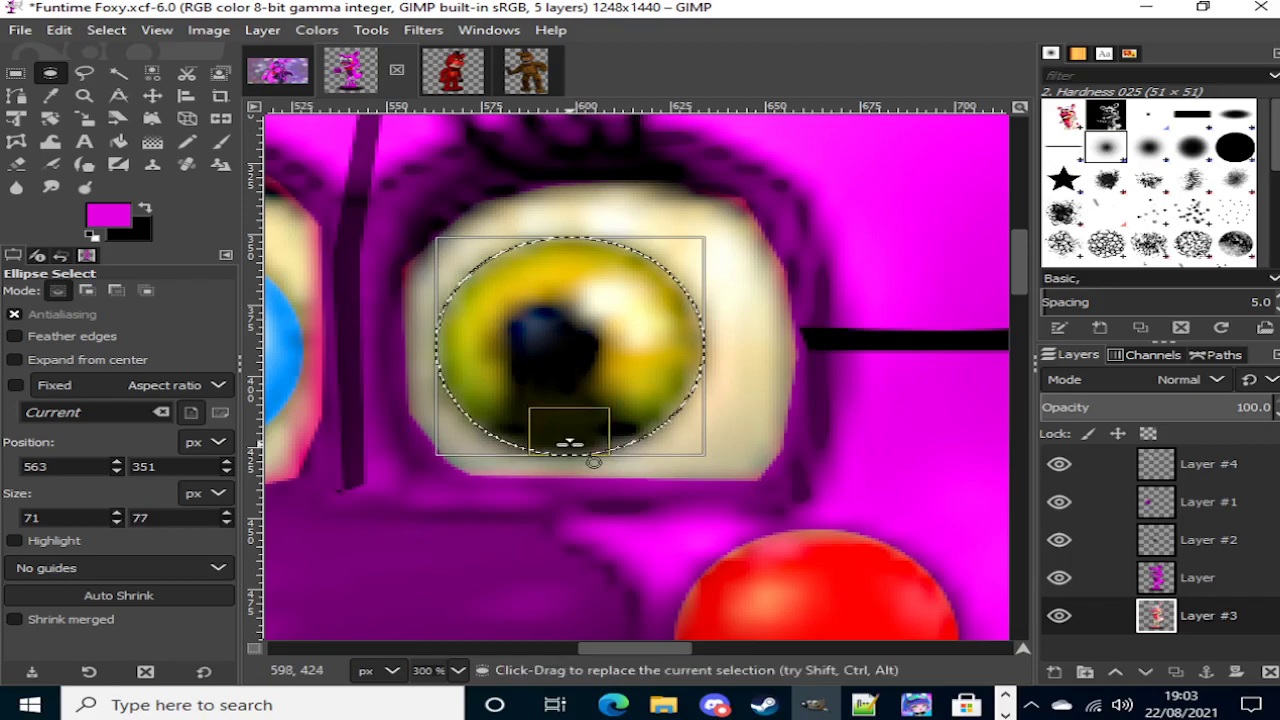
# Step: Colorize the second selected iris with the same saved blue 0095ff
pyautogui.click(316, 30)
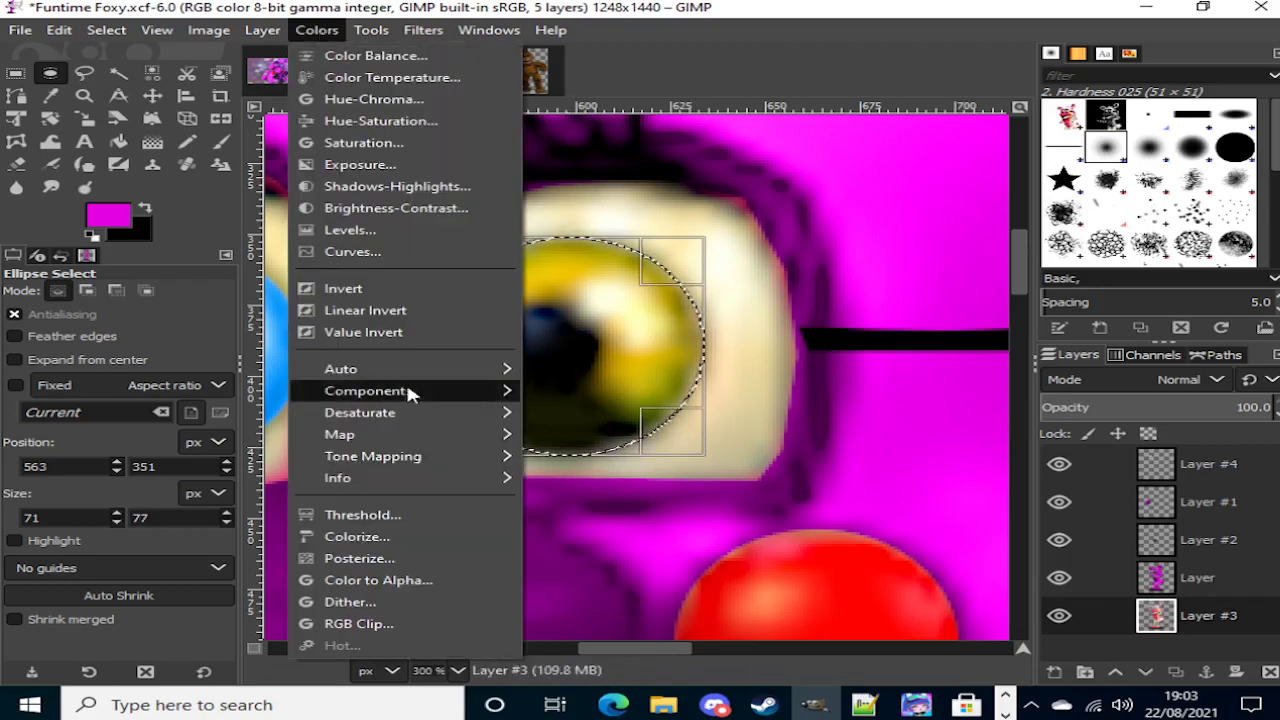
pyautogui.click(428, 522)
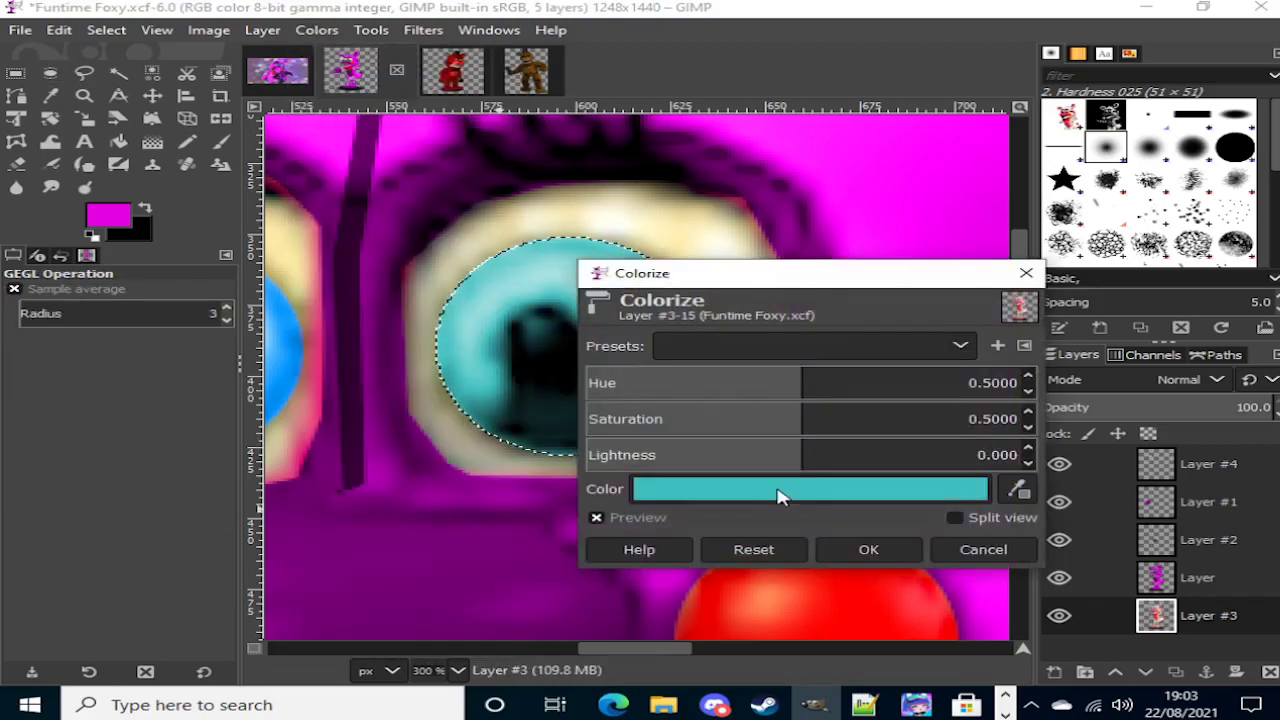
pyautogui.click(790, 492)
pyautogui.click(835, 592)
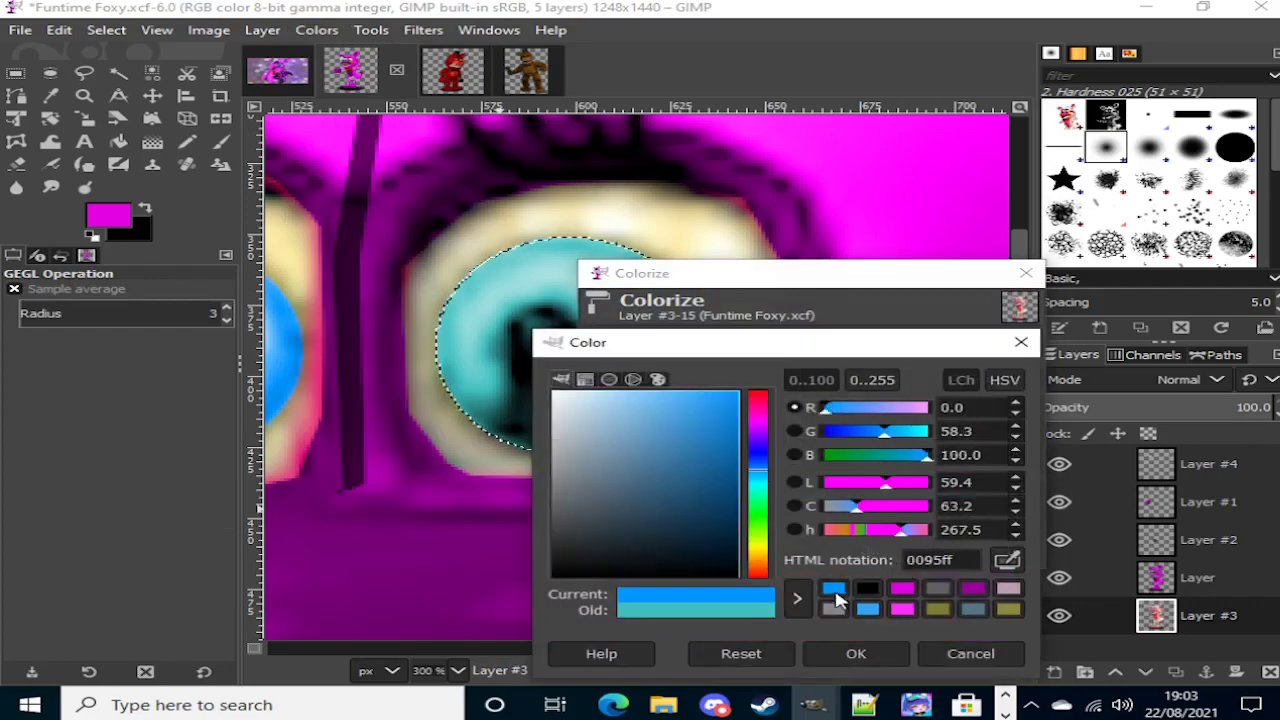
pyautogui.click(856, 653)
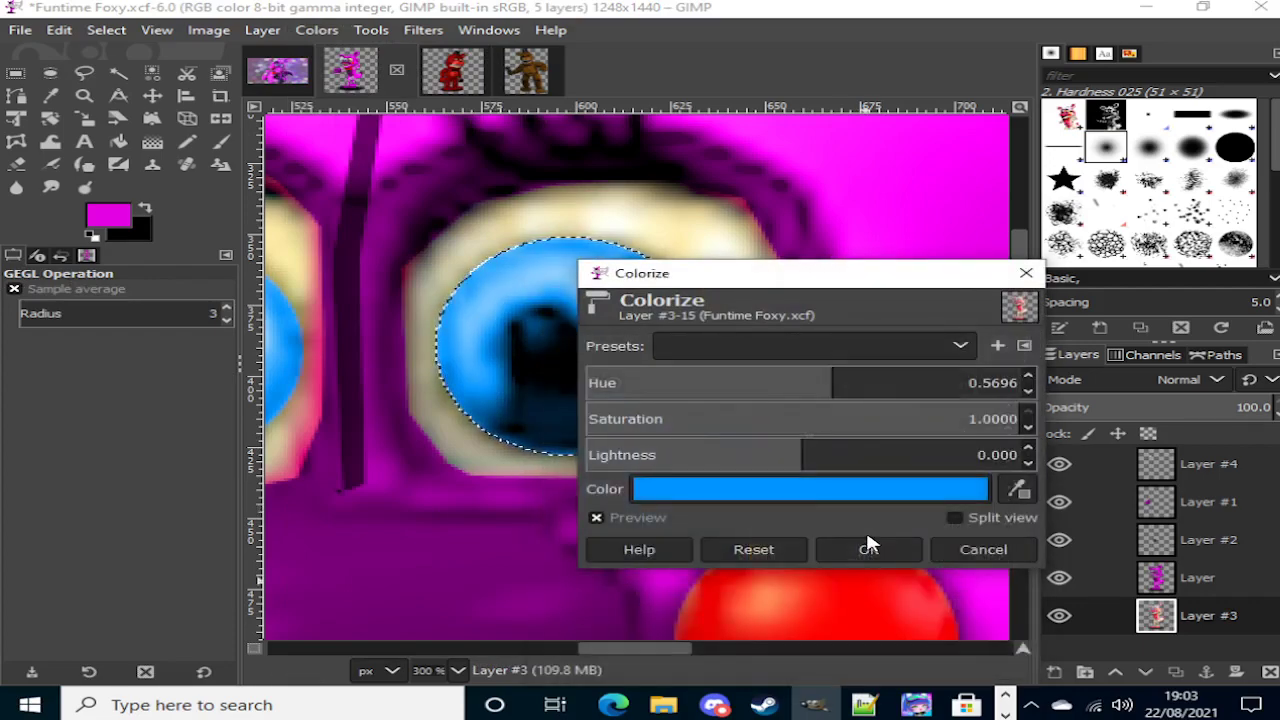
pyautogui.click(871, 547)
# Step: Switch to Fuzzy Select, view the whole recoloured character and compare it with the pink character artwork in the other open image
pyautogui.scroll(-7, 849, 527)
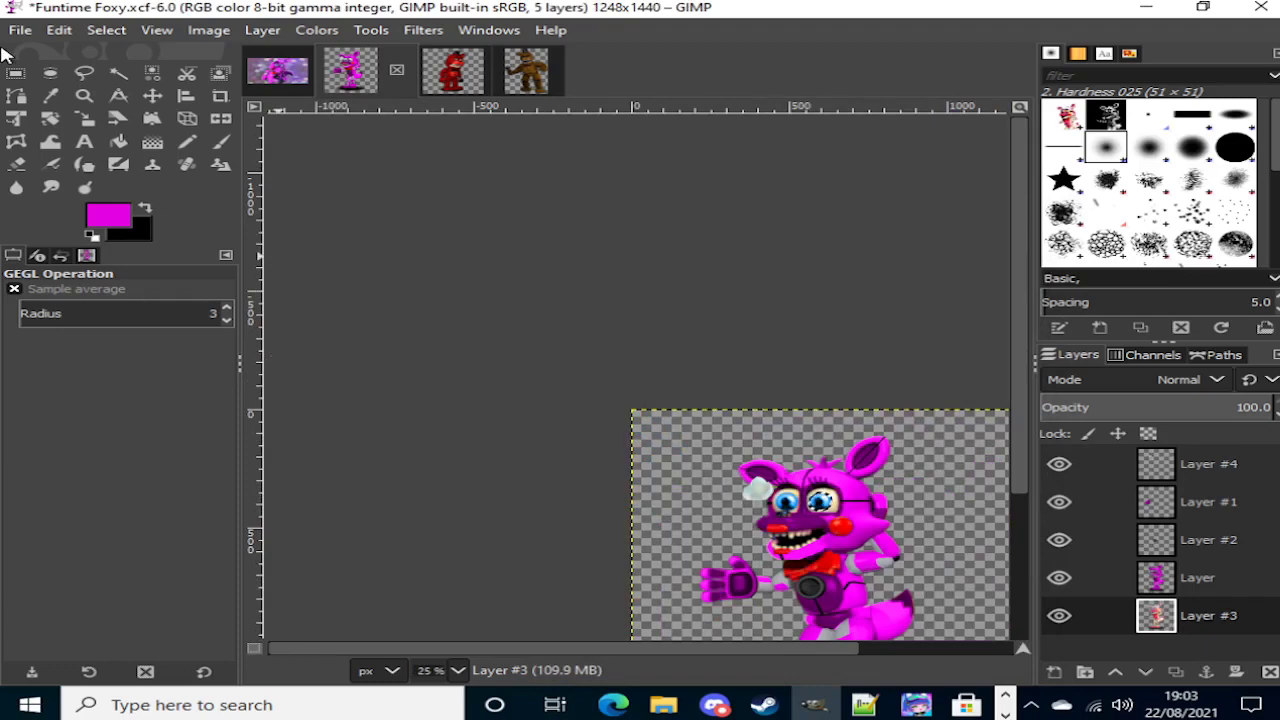
pyautogui.click(118, 74)
pyautogui.scroll(-4, 586, 249)
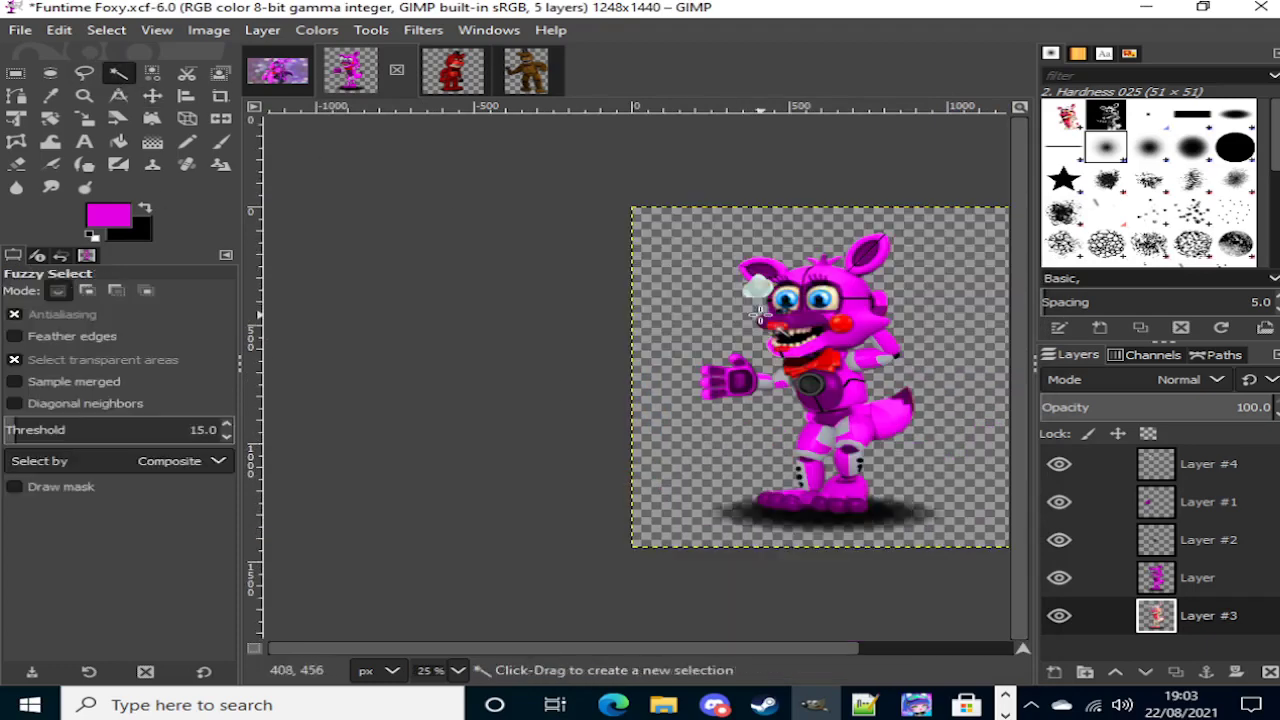
pyautogui.hscroll(4, 537, 339)
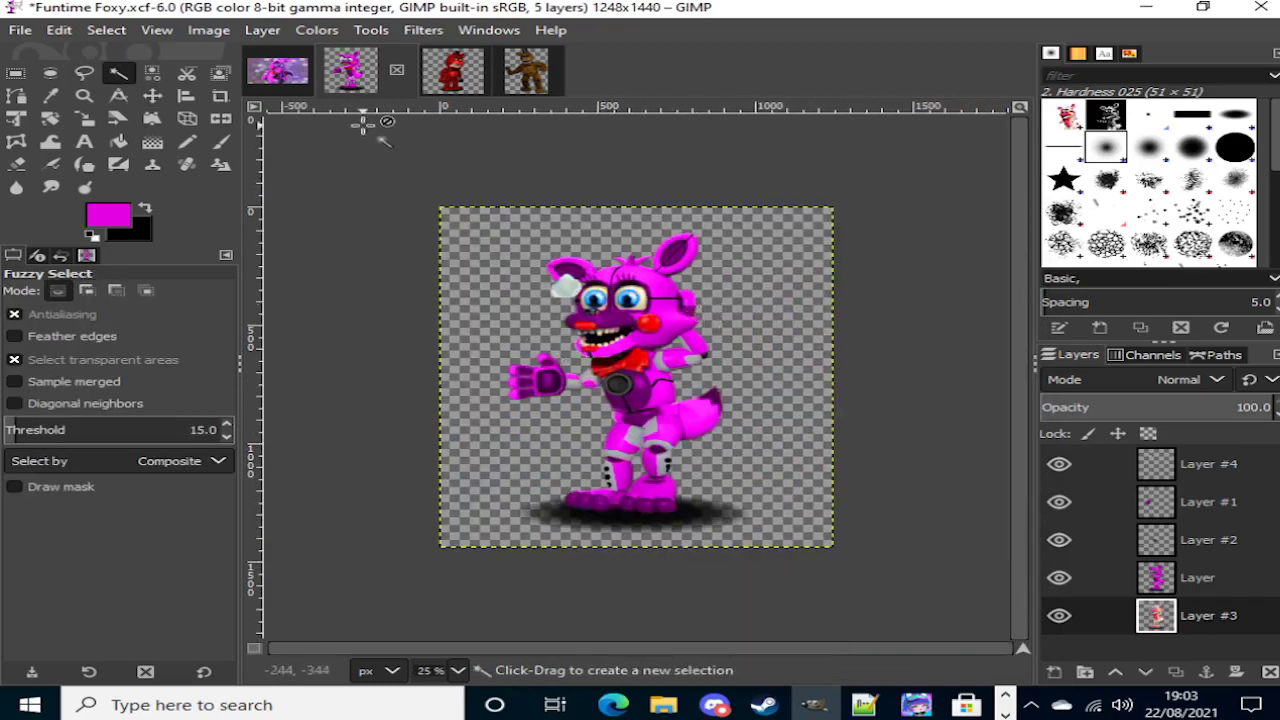
pyautogui.click(284, 74)
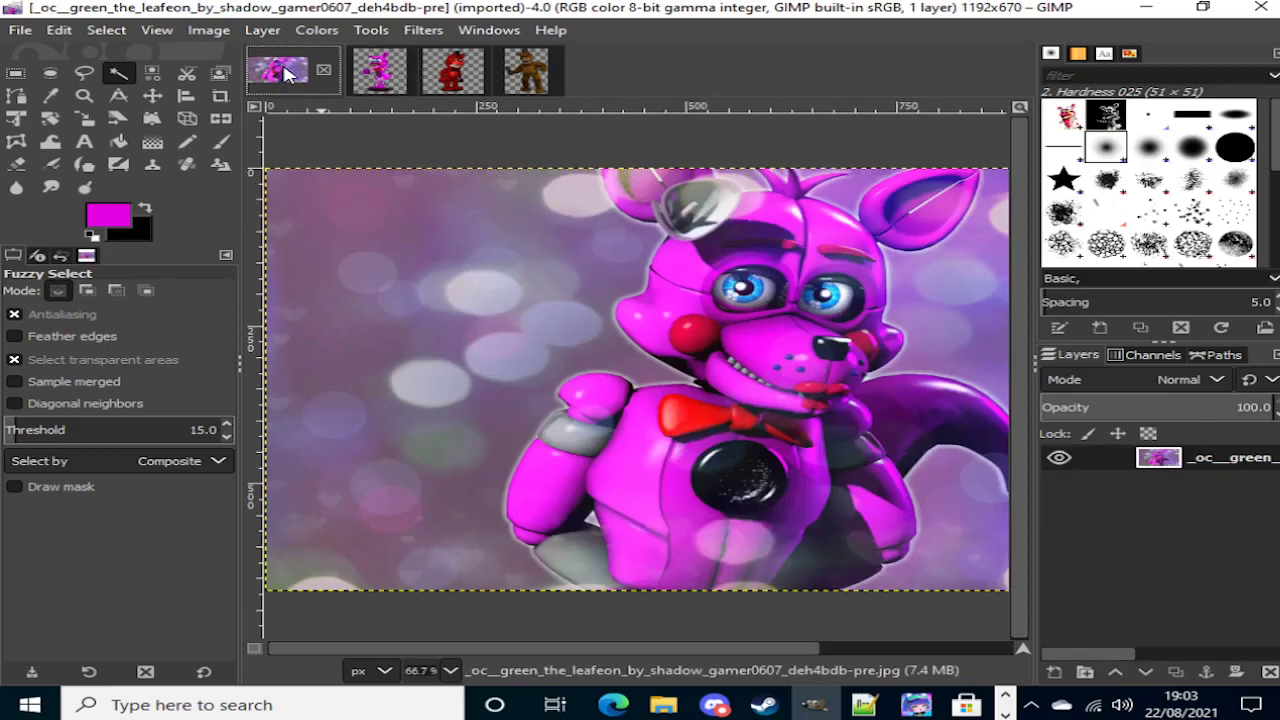
pyautogui.click(358, 88)
pyautogui.click(278, 80)
pyautogui.click(380, 82)
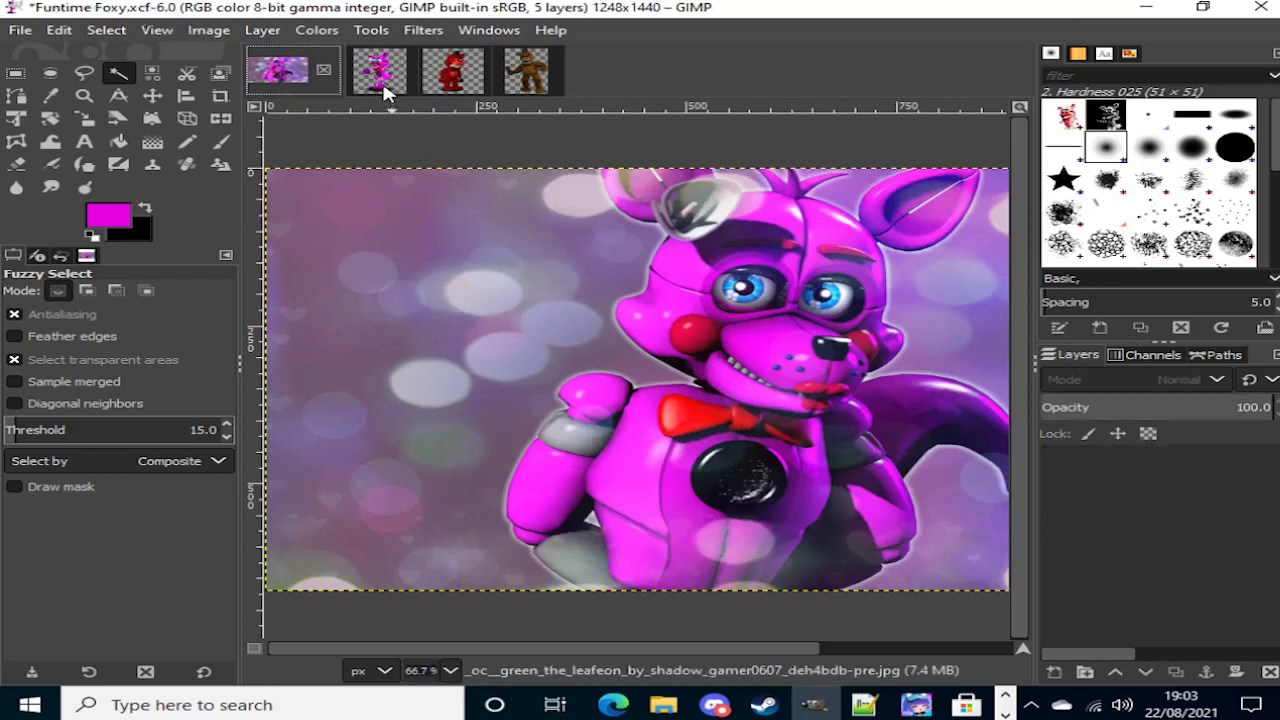
# Step: Start saving the Funtime Foxy document as a new file in the Requested edits folder under TGW647&CO. BITS
pyautogui.click(20, 30)
pyautogui.moveTo(59, 30)
pyautogui.moveTo(20, 30)
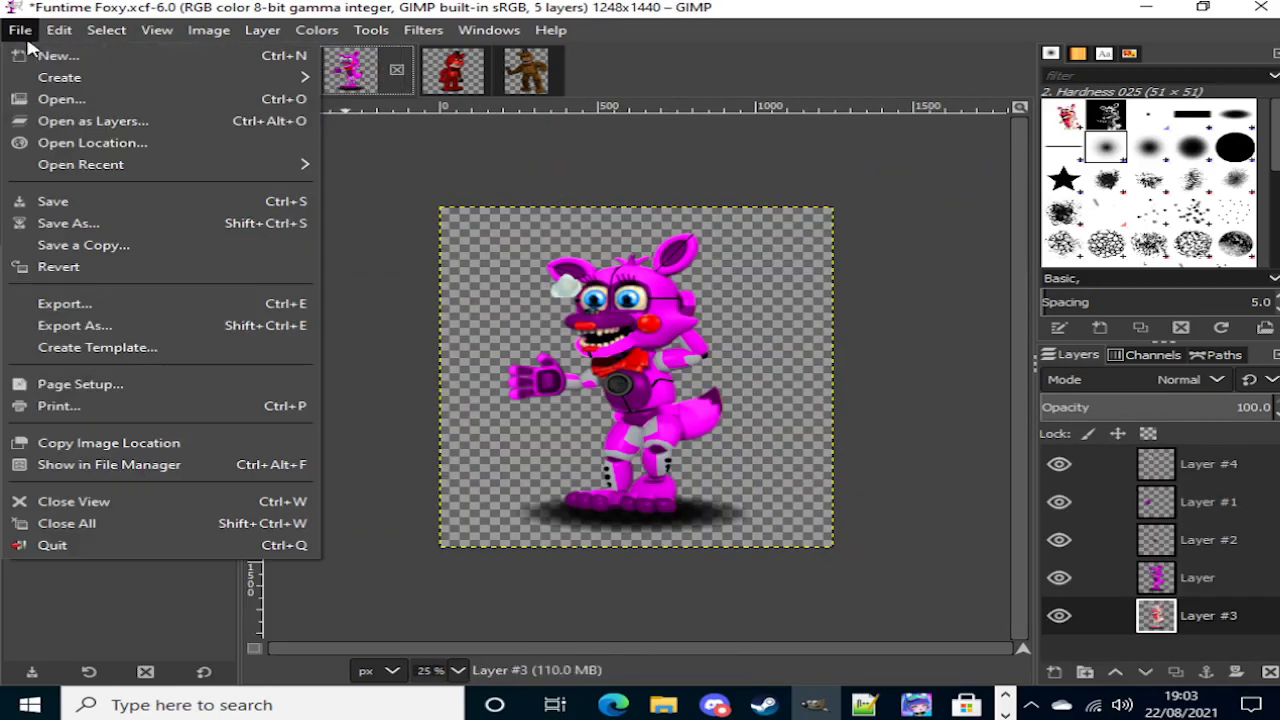
pyautogui.click(132, 228)
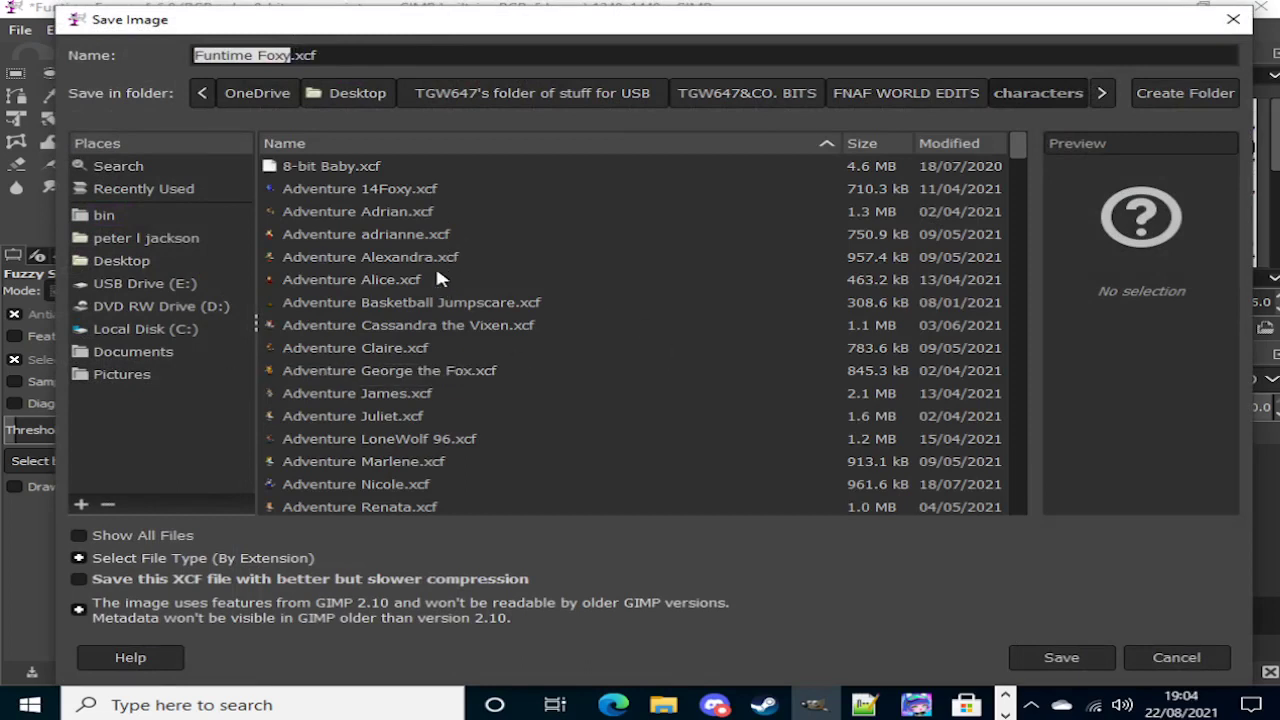
pyautogui.click(918, 92)
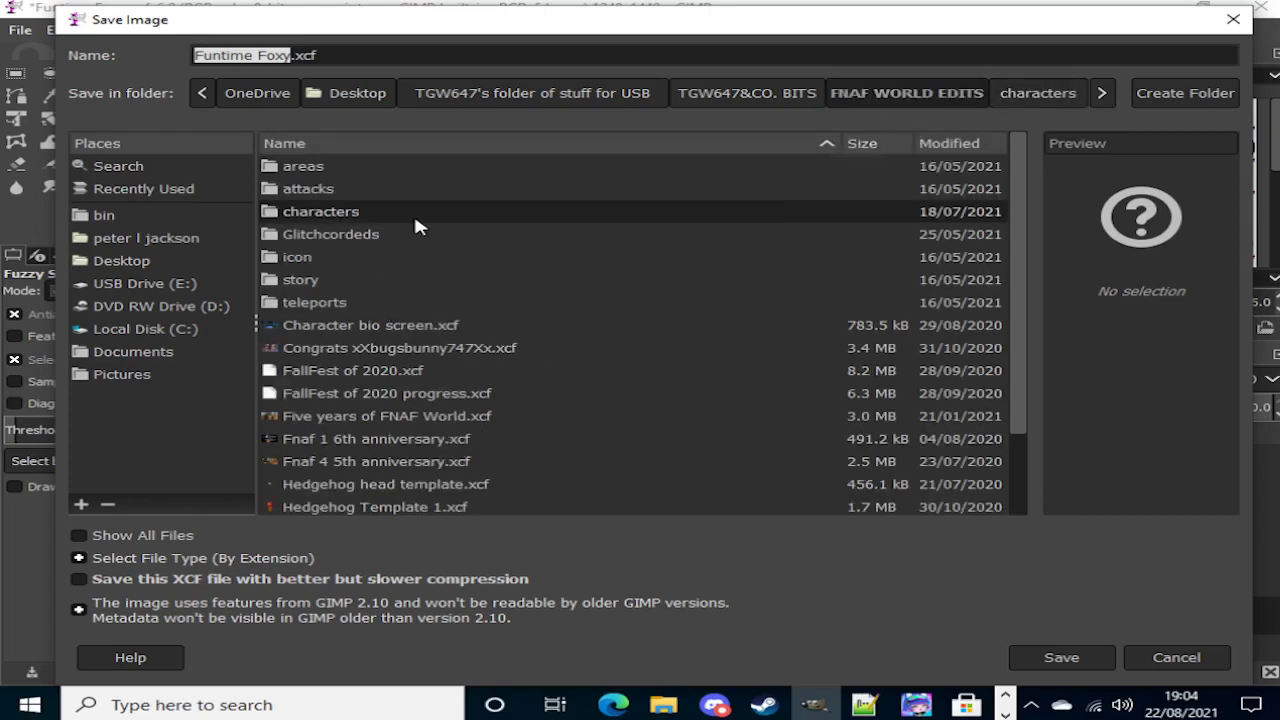
pyautogui.click(770, 93)
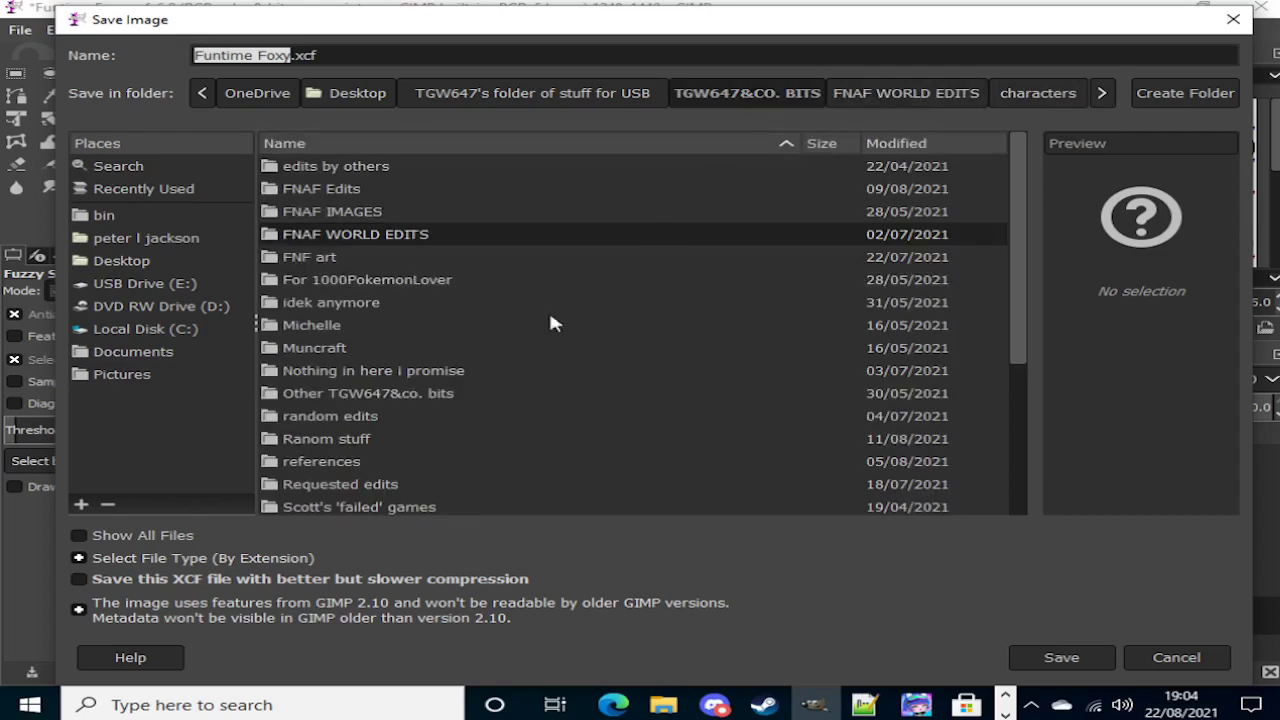
pyautogui.click(398, 488)
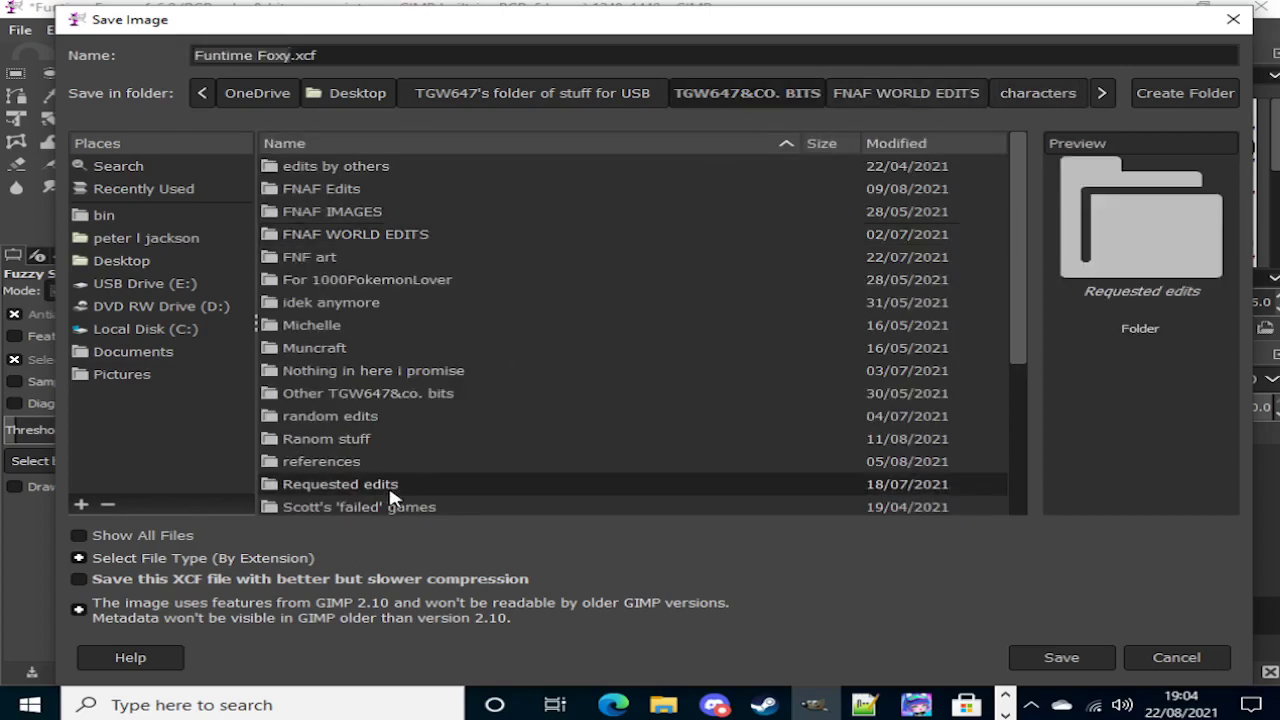
pyautogui.click(1062, 657)
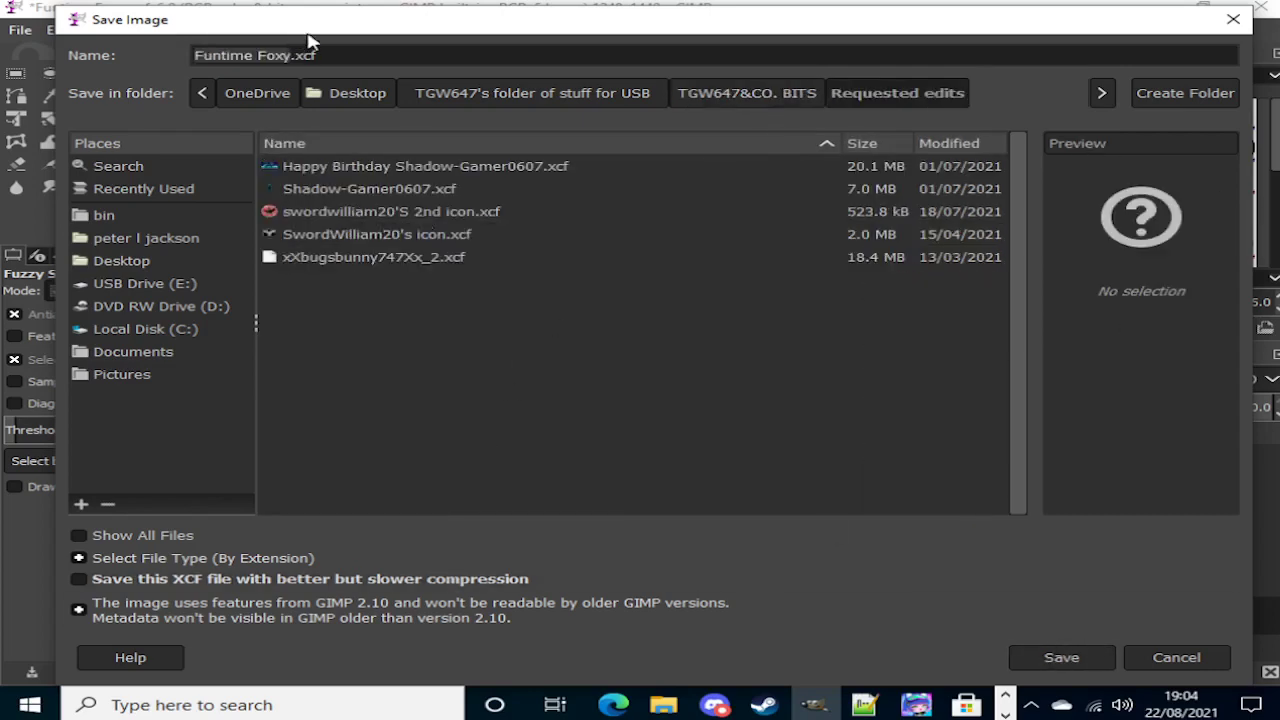
# Step: Replace the file name with "Adventure Green the Leafeon" and save the document in the Requested edits folder
pyautogui.moveTo(291, 55); pyautogui.dragTo(257, 52)
pyautogui.press('Delete')
pyautogui.press('Delete')
pyautogui.press('Delete')
pyautogui.press('Delete')
pyautogui.press('Delete')
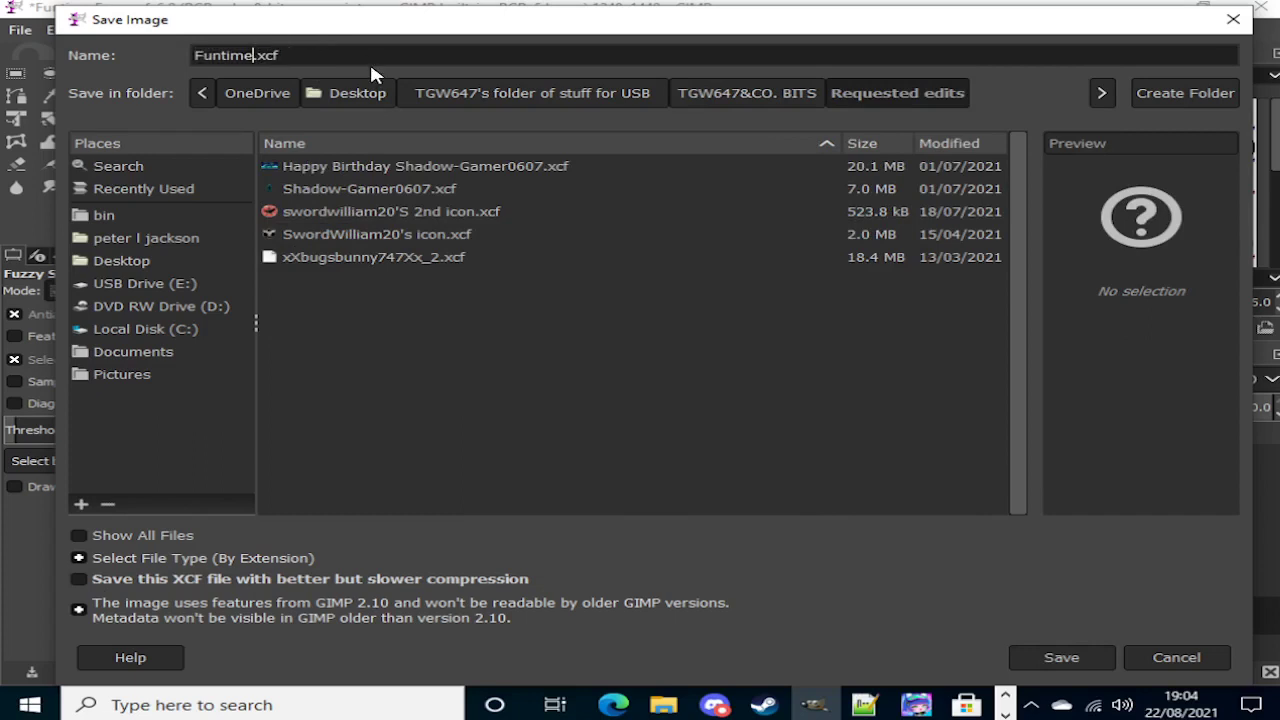
pyautogui.press('BackSpace')
pyautogui.press('BackSpace')
pyautogui.press('BackSpace')
pyautogui.press('BackSpace')
pyautogui.press('BackSpace')
pyautogui.press('BackSpace')
pyautogui.press('BackSpace')
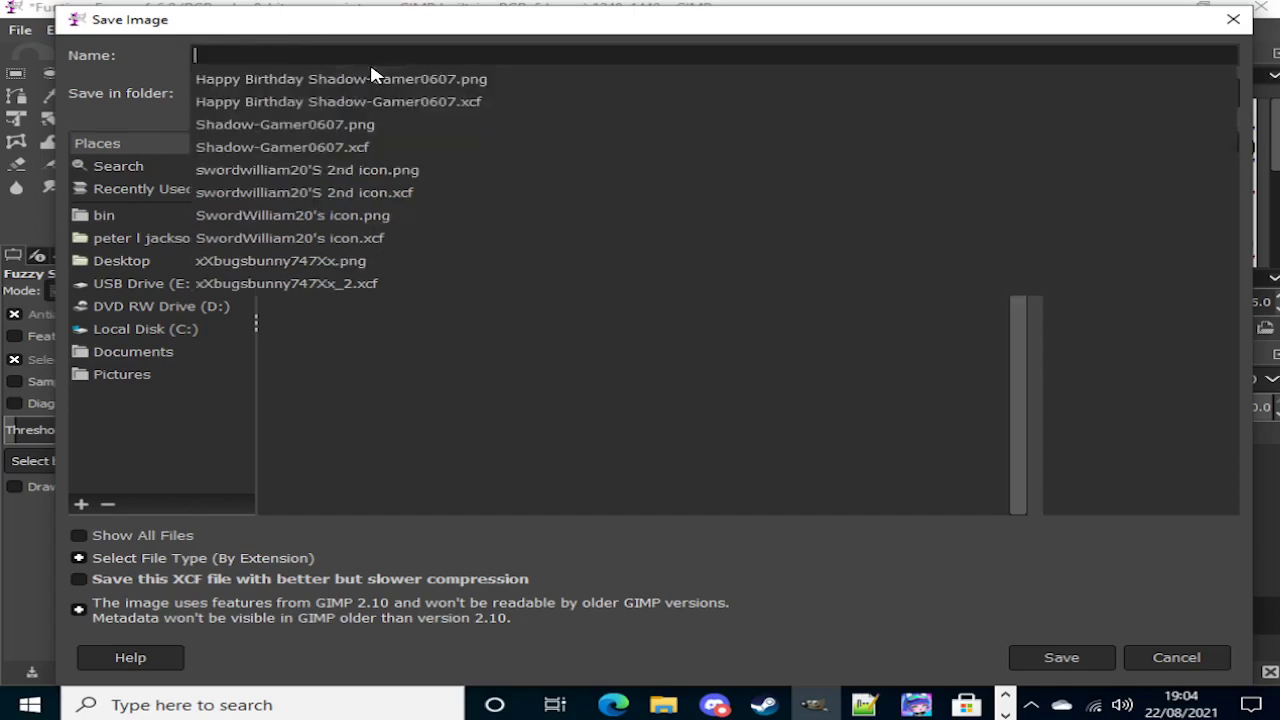
pyautogui.write('Green the ')
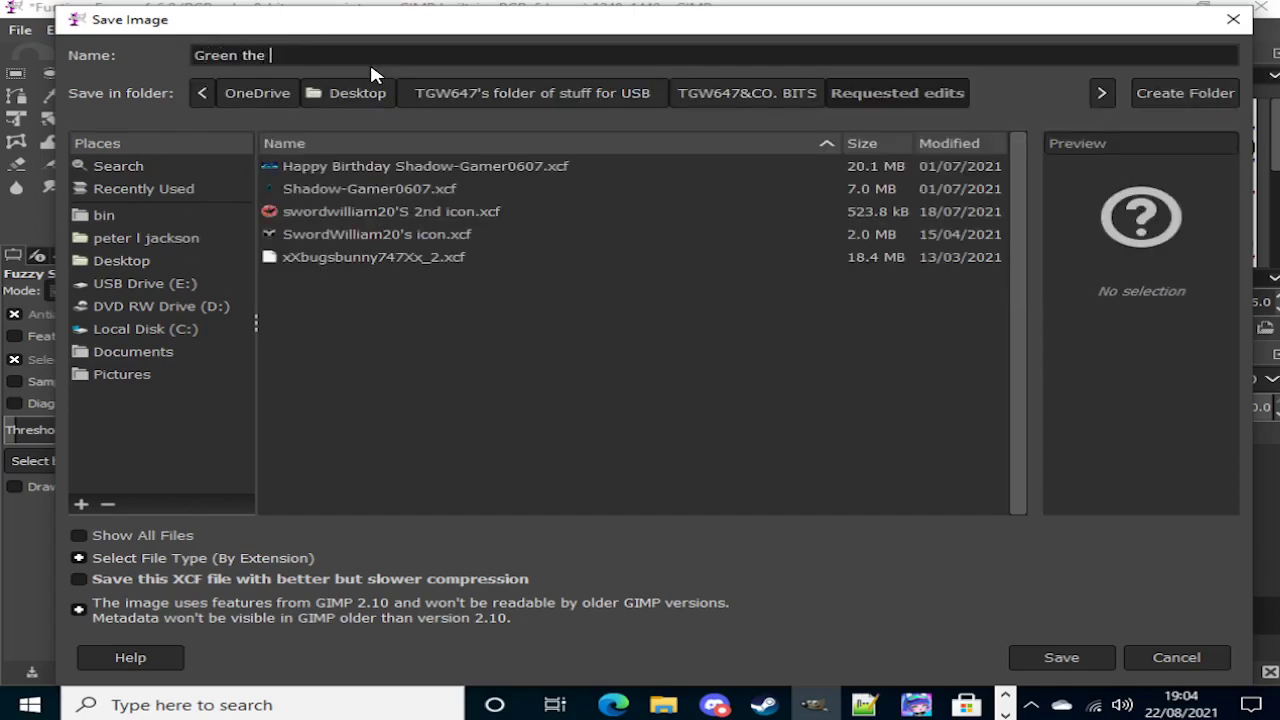
pyautogui.write('Leafeon')
pyautogui.press('Left')
pyautogui.press('Left')
pyautogui.write('e')
pyautogui.press('Home')
pyautogui.write('Adventure')
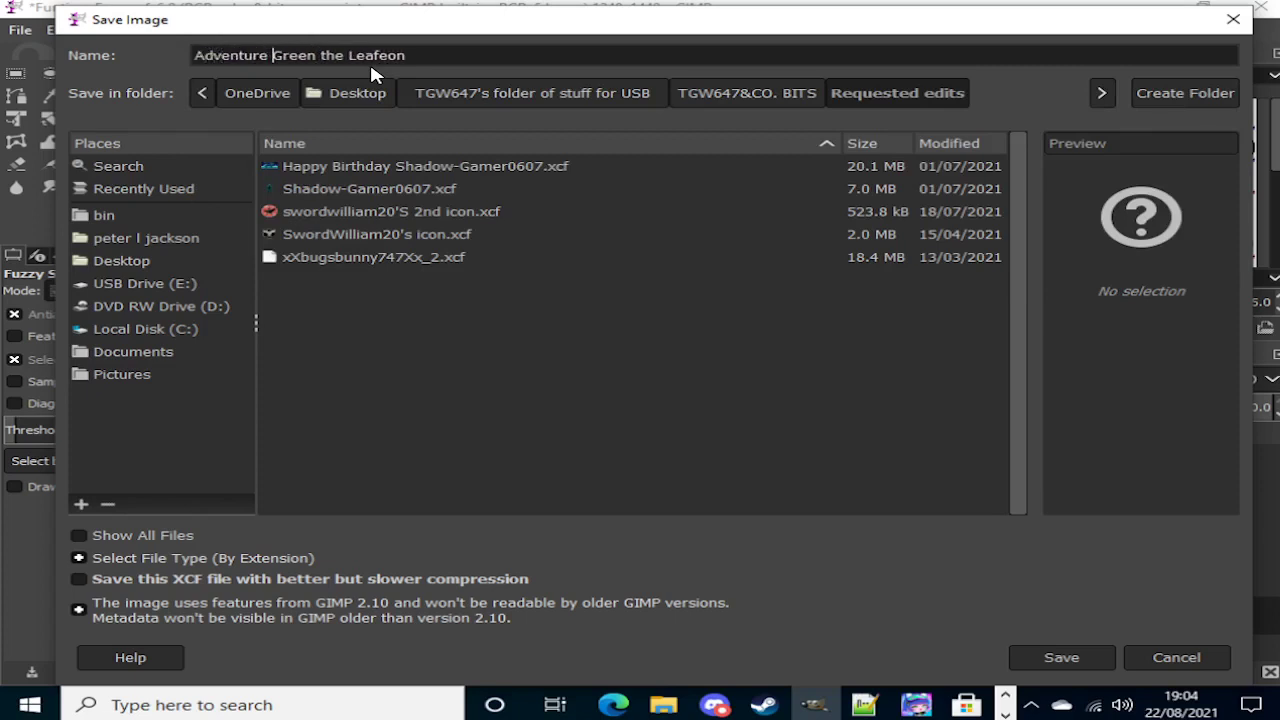
pyautogui.moveTo(340, 19)
pyautogui.mouseDown()
pyautogui.moveTo(340, 54)
pyautogui.moveTo(470, 57)
pyautogui.moveTo(466, 129)
pyautogui.moveTo(409, 297)
pyautogui.moveTo(440, 146)
pyautogui.moveTo(320, 14)
pyautogui.mouseUp()
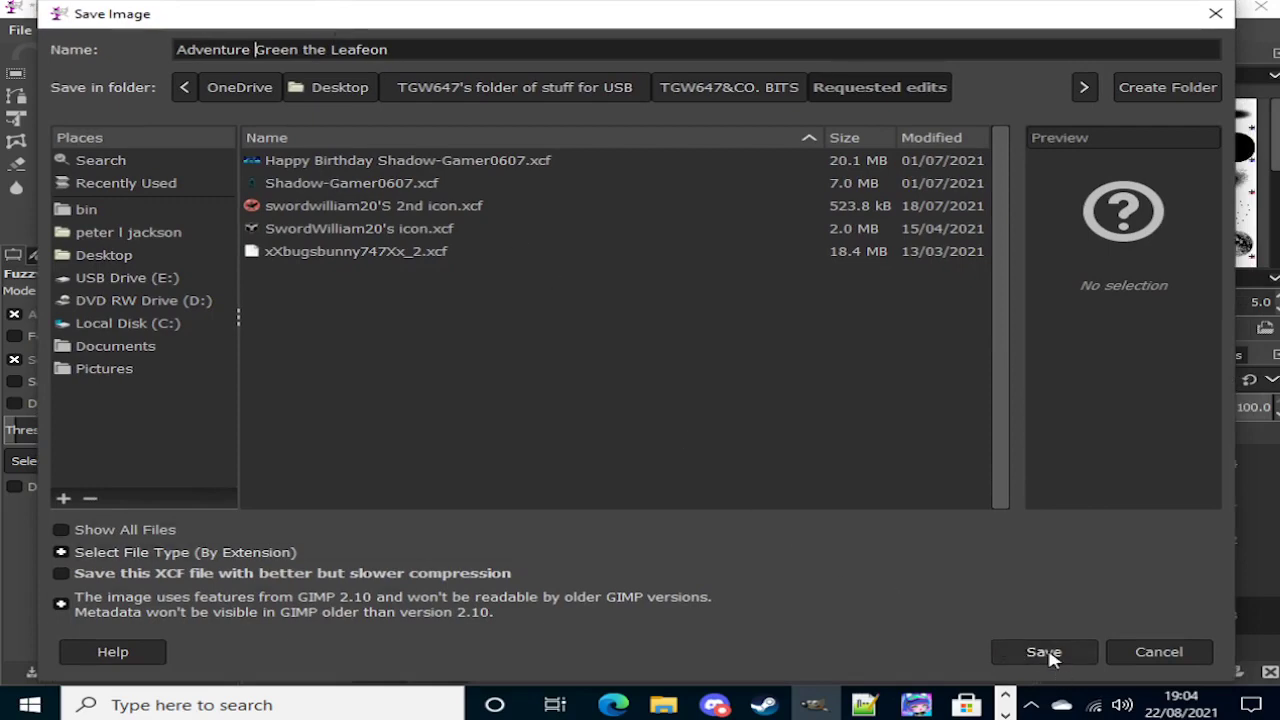
pyautogui.click(257, 49)
pyautogui.press('Return')
# Step: Export the recoloured Funtime Foxy as "Adventure Green the Leafeon.png" to the Requested edits folder with the default PNG options
pyautogui.click(262, 73)
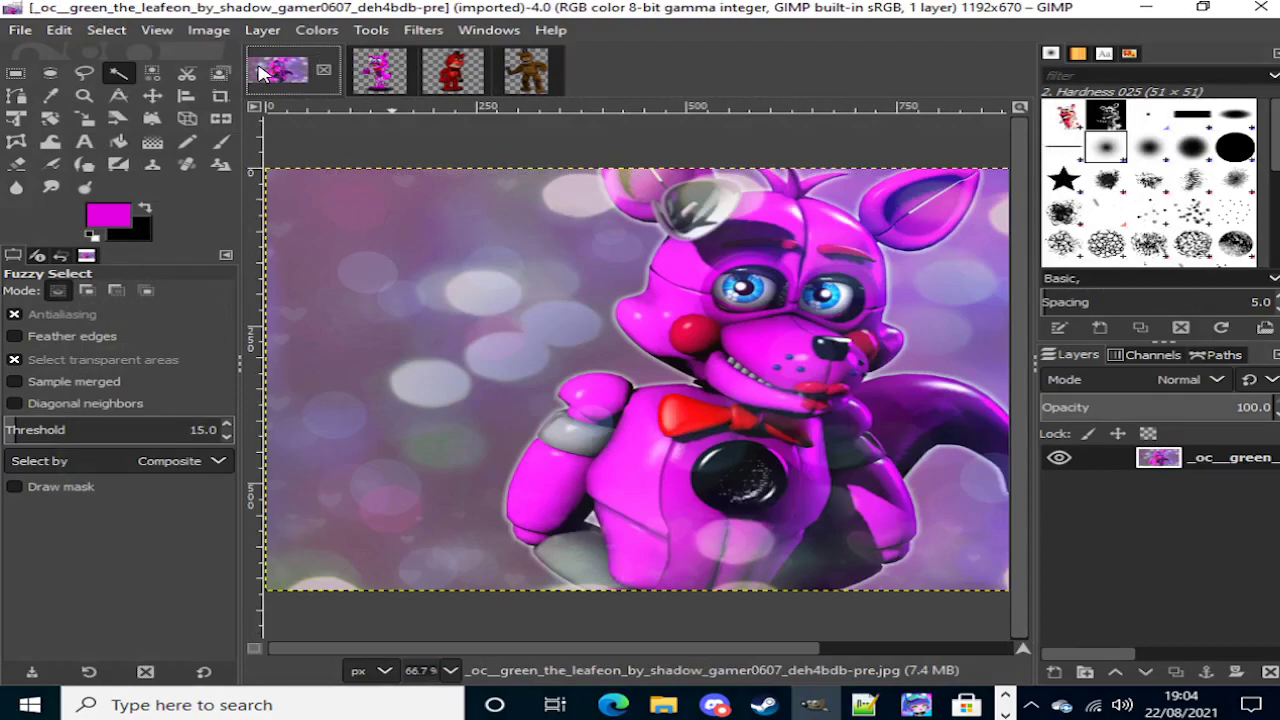
pyautogui.click(368, 80)
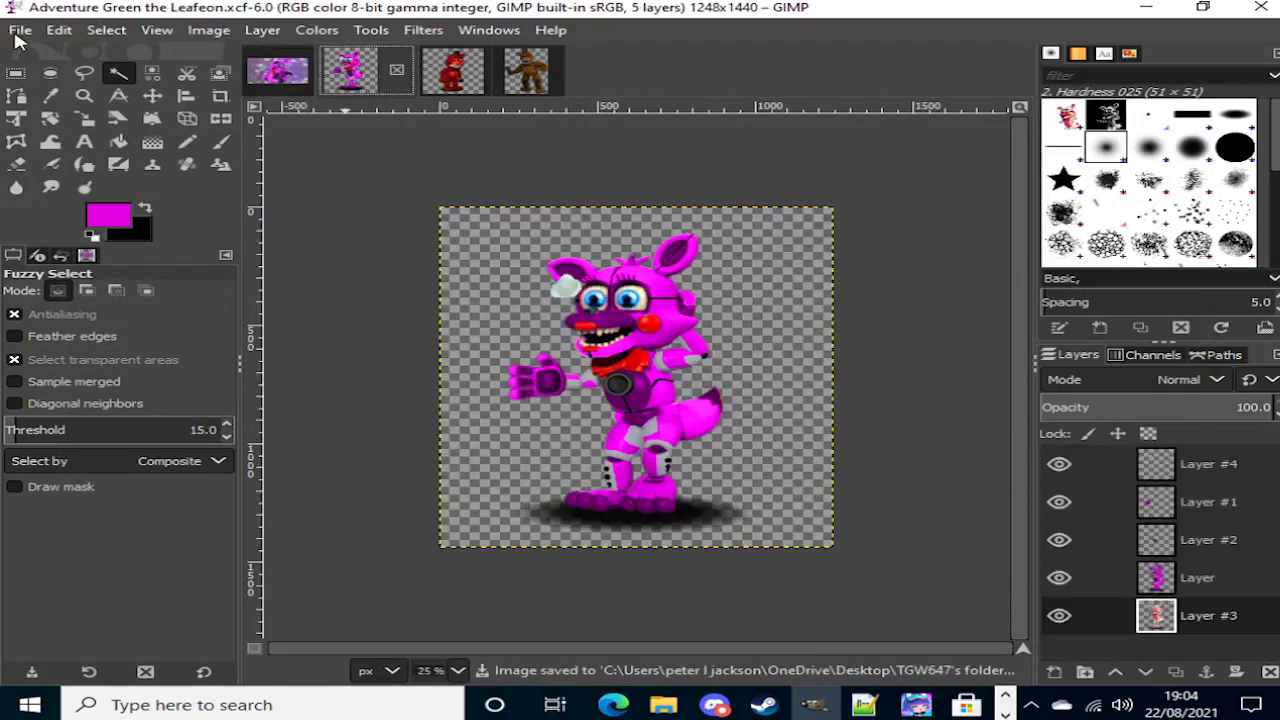
pyautogui.click(17, 32)
pyautogui.click(300, 305)
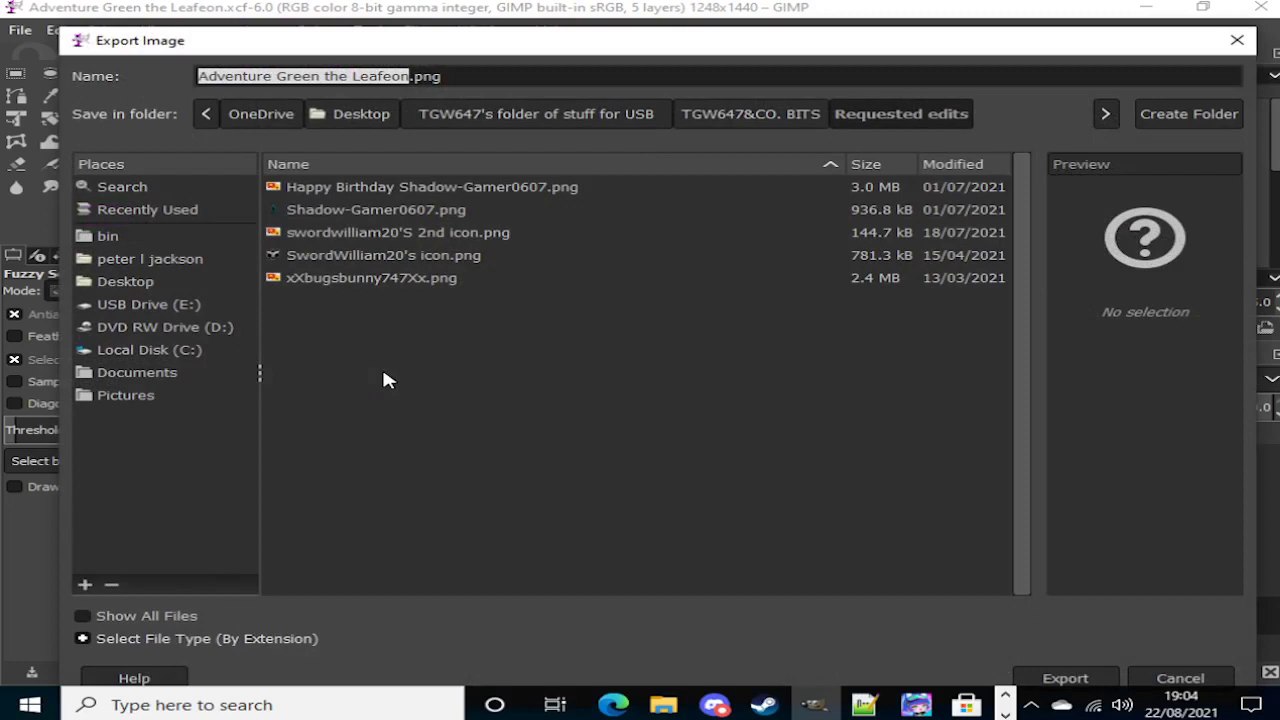
pyautogui.press('Return')
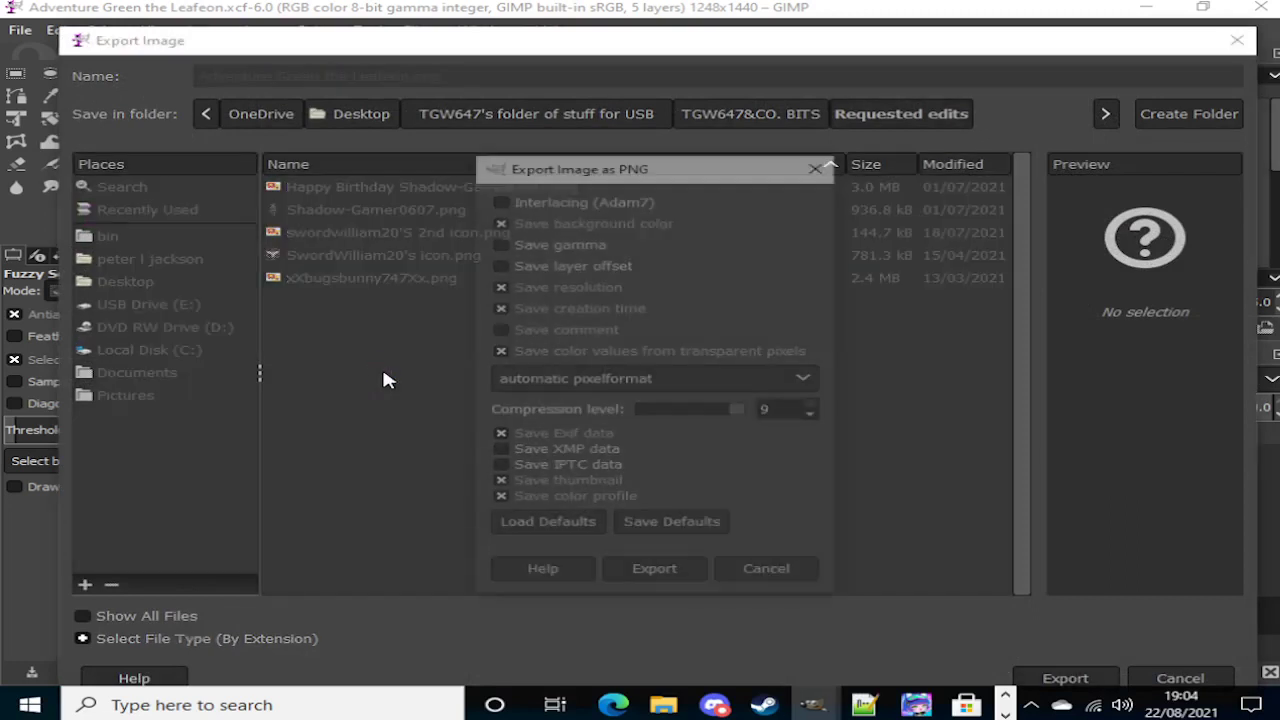
pyautogui.press('Return')
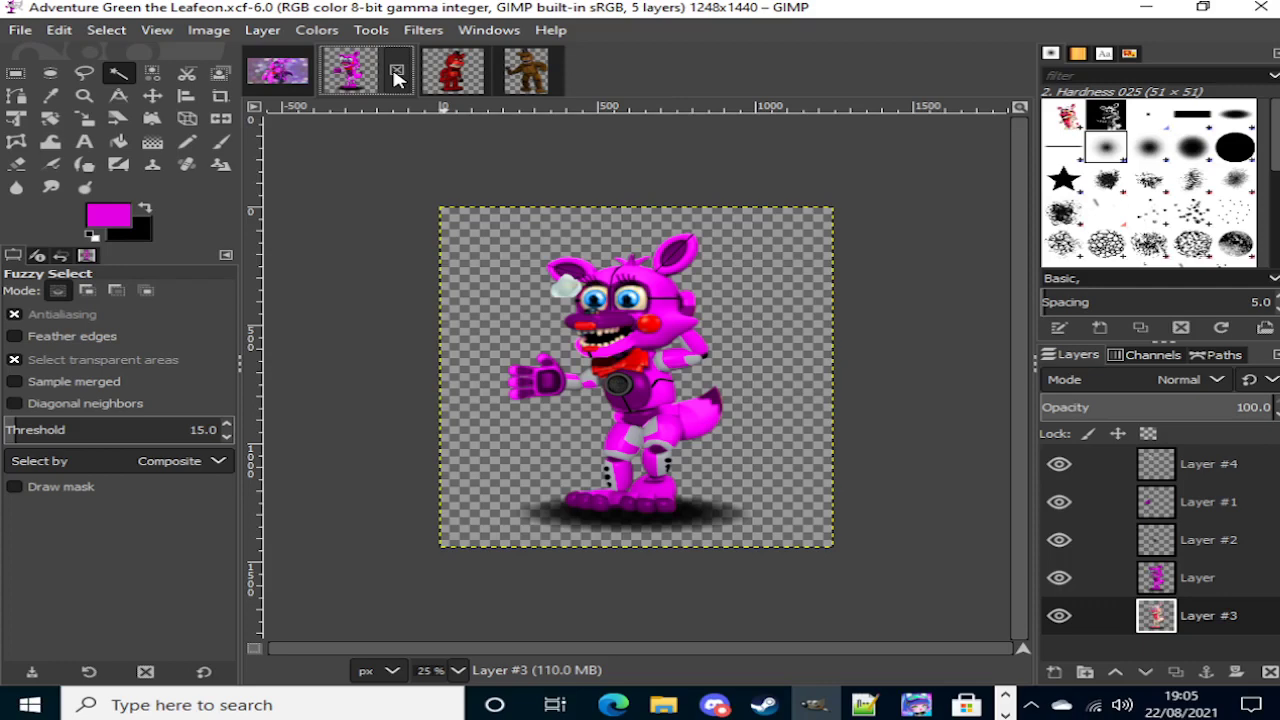
# Step: Close the pink character reference image and the finished Adventure Green the Leafeon document
pyautogui.click(305, 79)
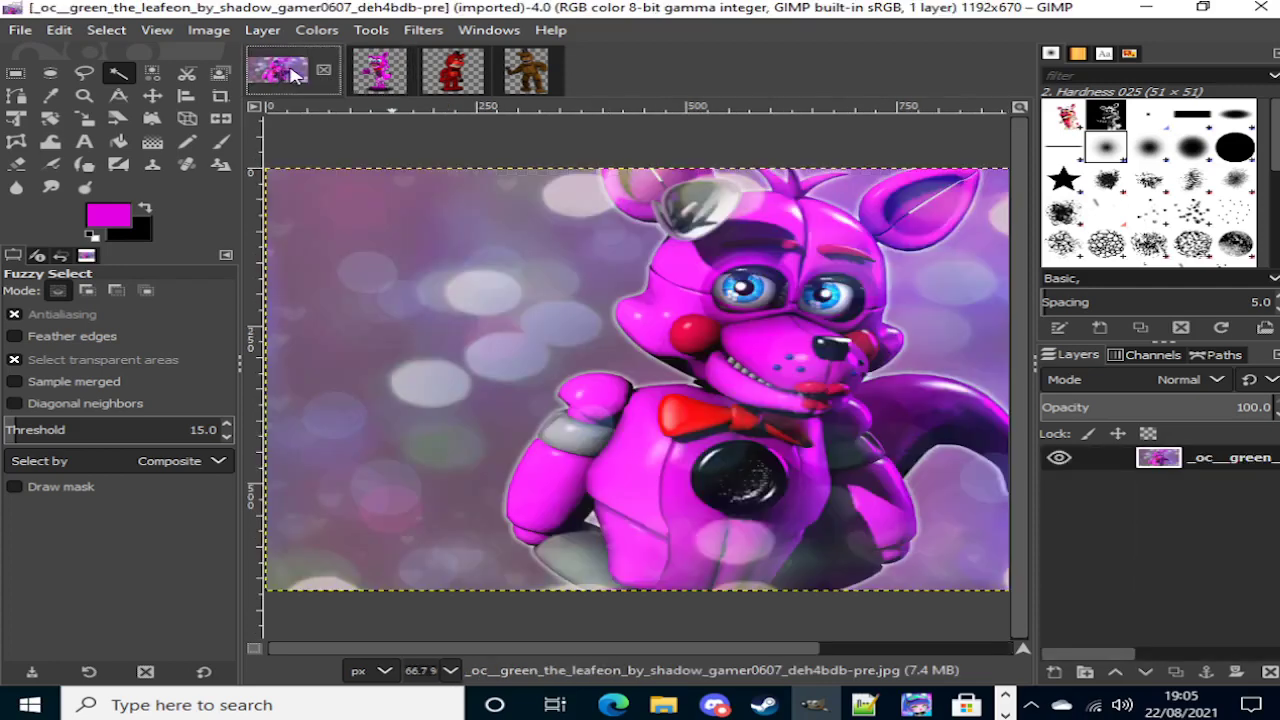
pyautogui.click(324, 77)
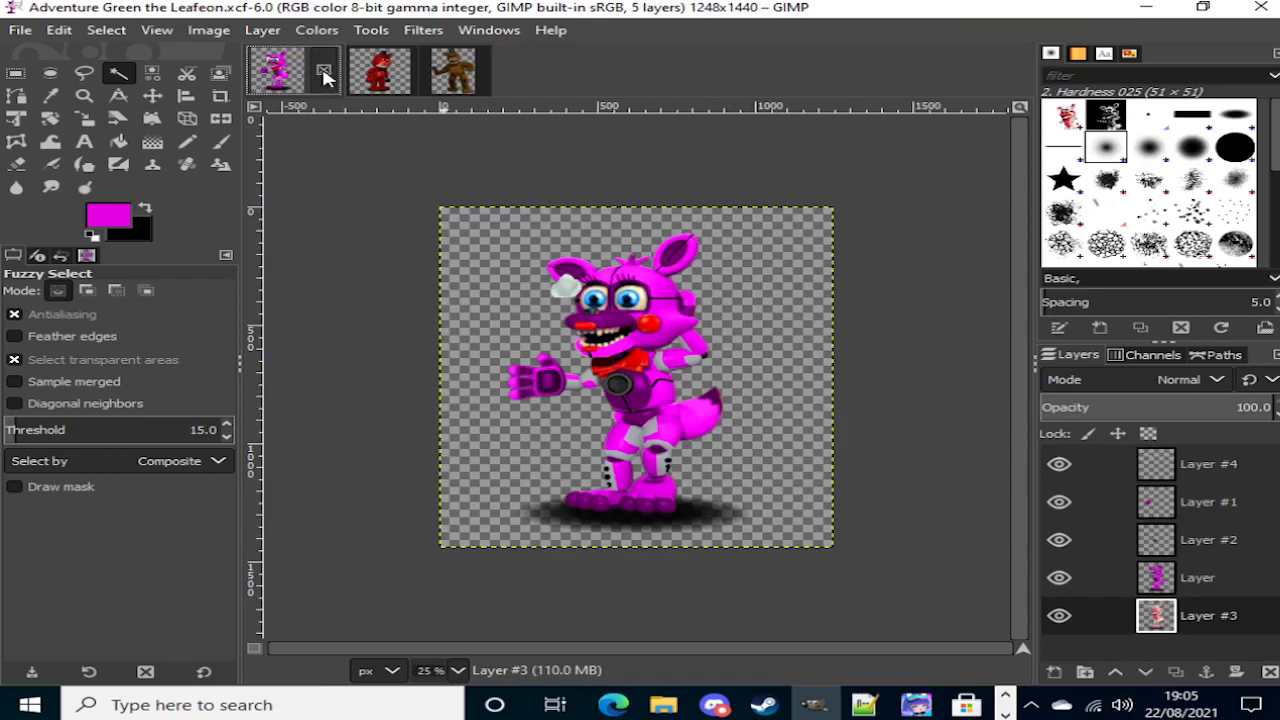
pyautogui.click(324, 77)
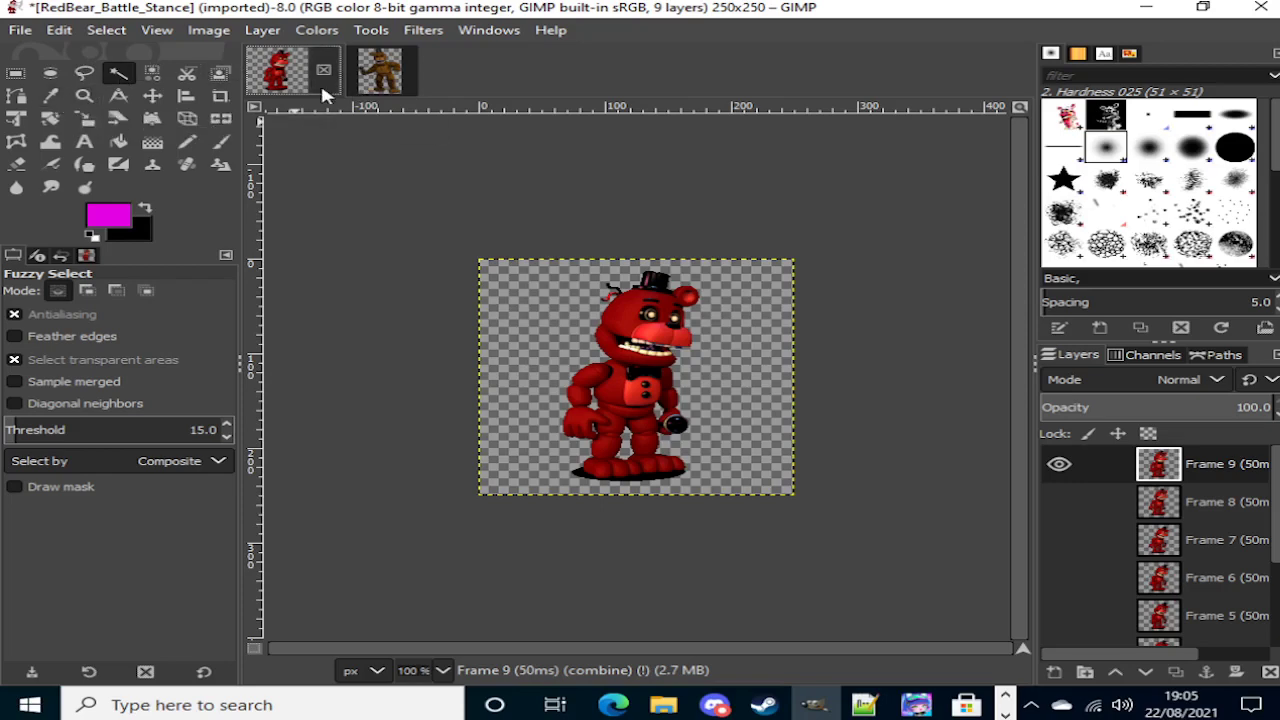
# Step: In the Withered Golden Freddy document, colorize the bear's body on the layer named Layer with the dark red c20000
pyautogui.click(386, 82)
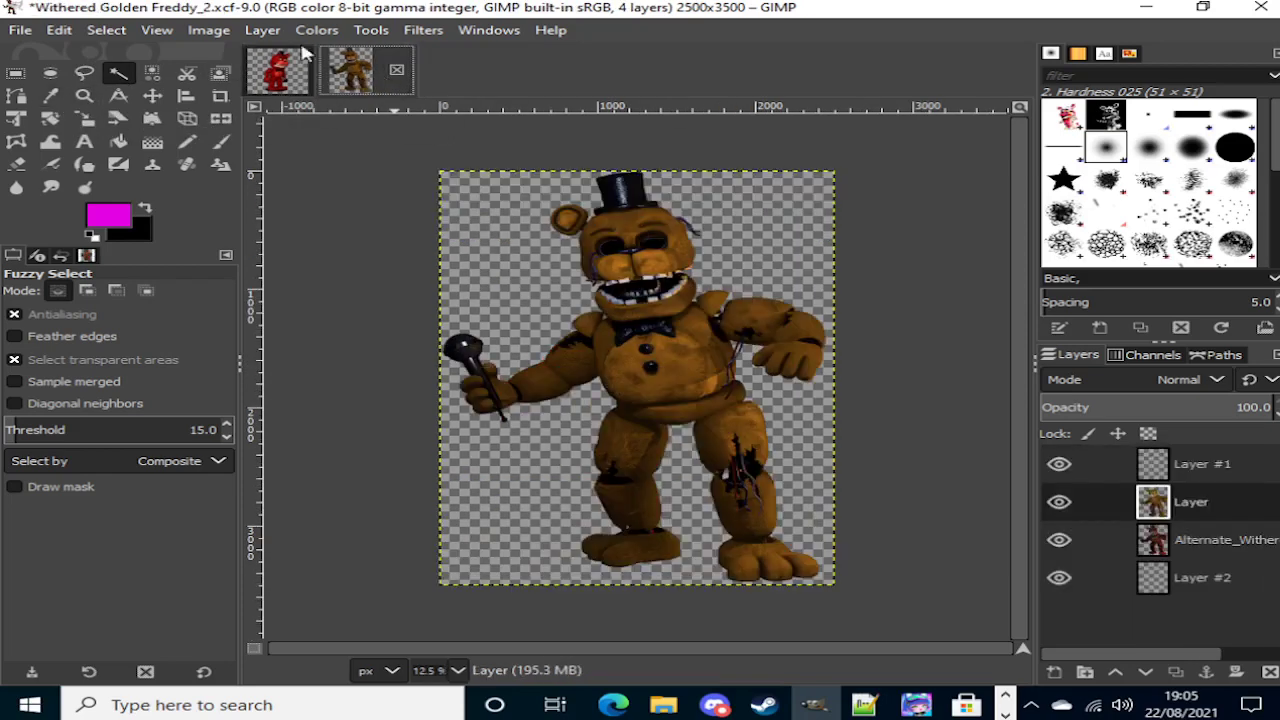
pyautogui.click(316, 31)
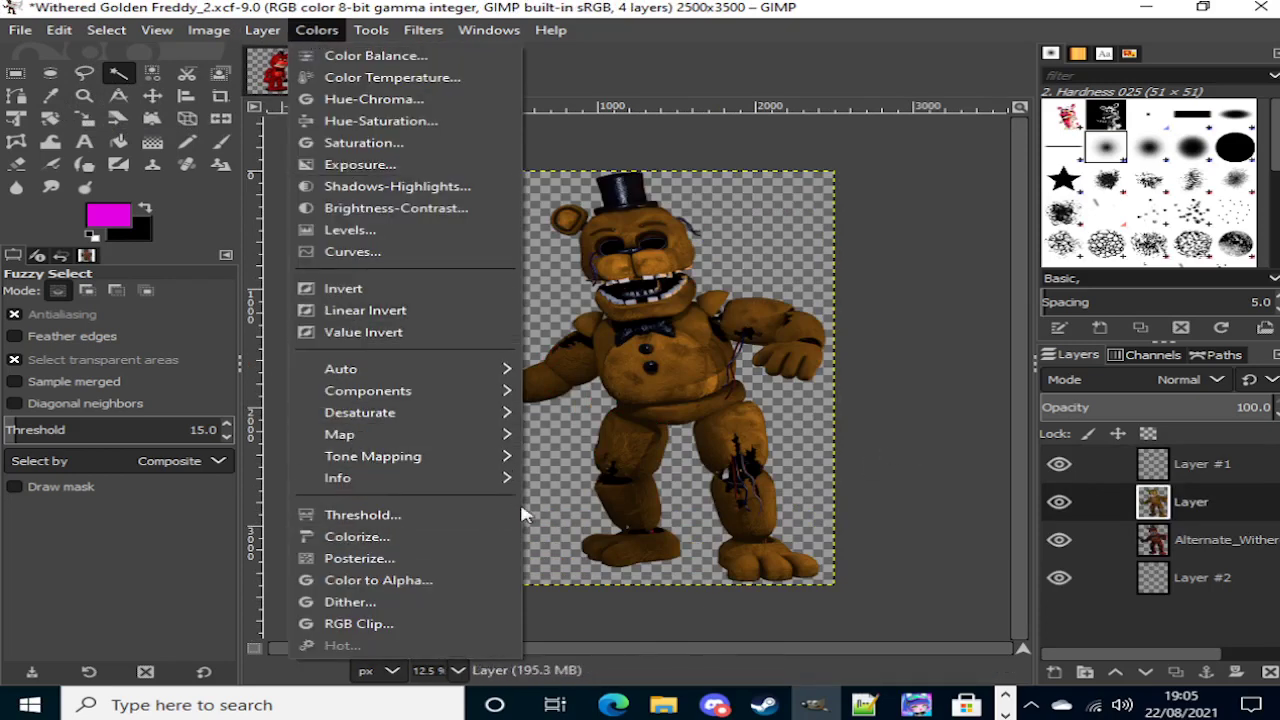
pyautogui.click(389, 537)
pyautogui.moveTo(827, 270); pyautogui.dragTo(933, 249)
pyautogui.click(868, 484)
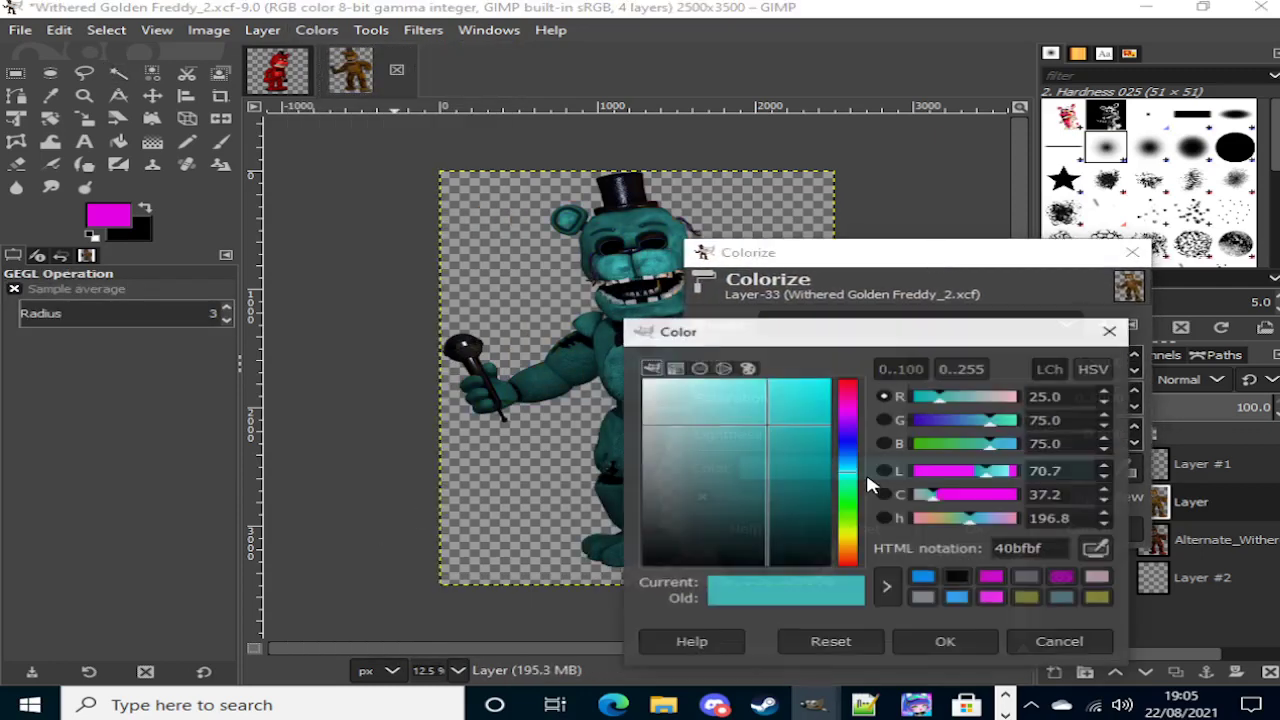
pyautogui.click(848, 398)
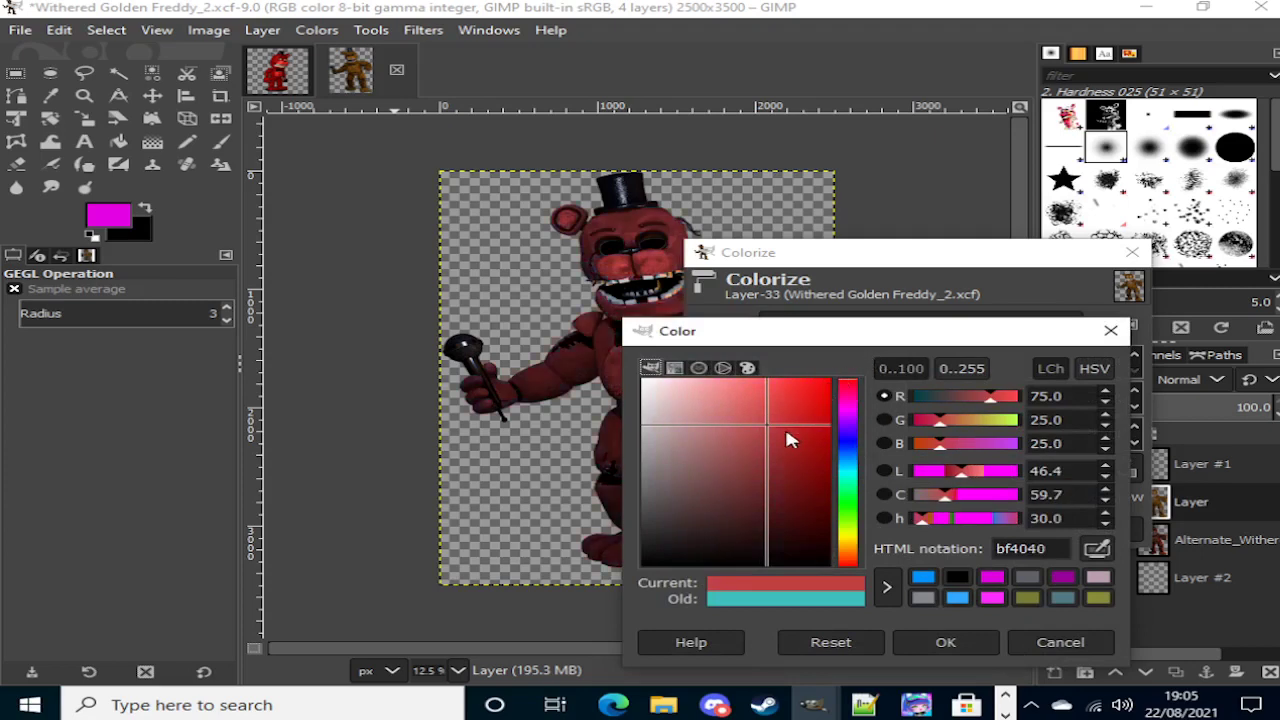
pyautogui.moveTo(789, 437); pyautogui.dragTo(953, 296)
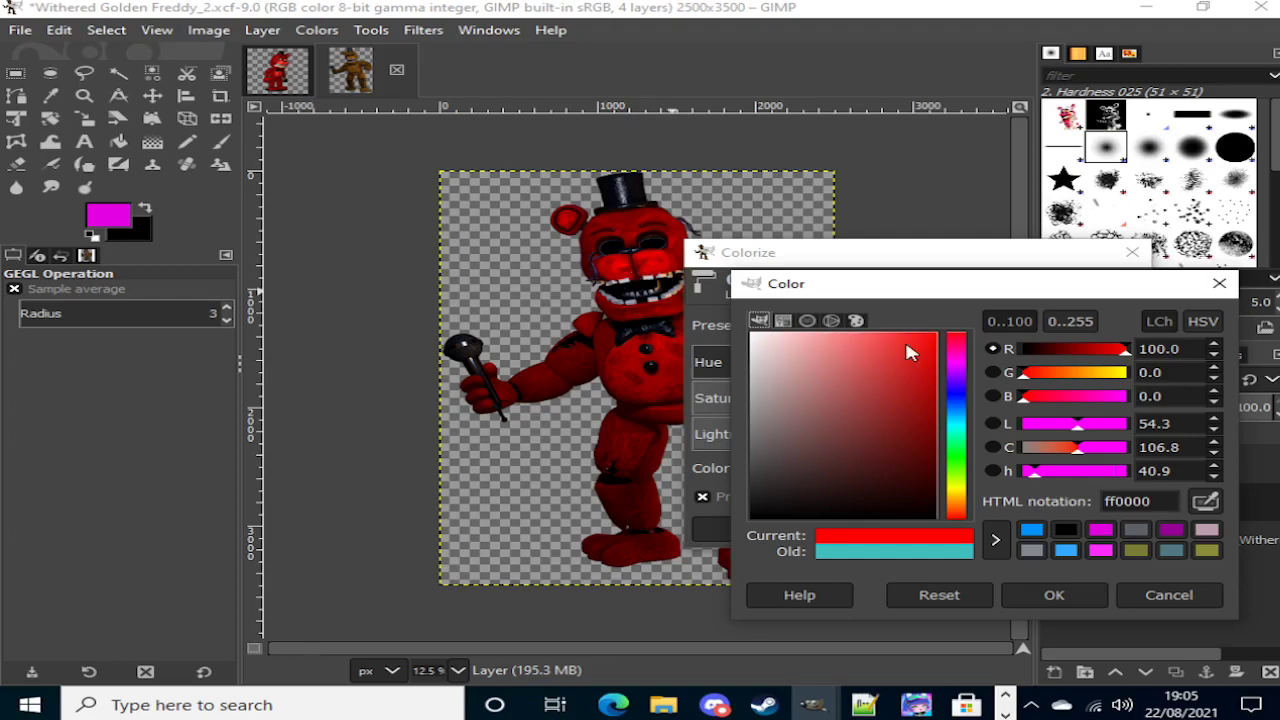
pyautogui.moveTo(932, 350)
pyautogui.mouseDown()
pyautogui.moveTo(911, 333)
pyautogui.moveTo(944, 346)
pyautogui.moveTo(952, 405)
pyautogui.moveTo(960, 383)
pyautogui.mouseUp()
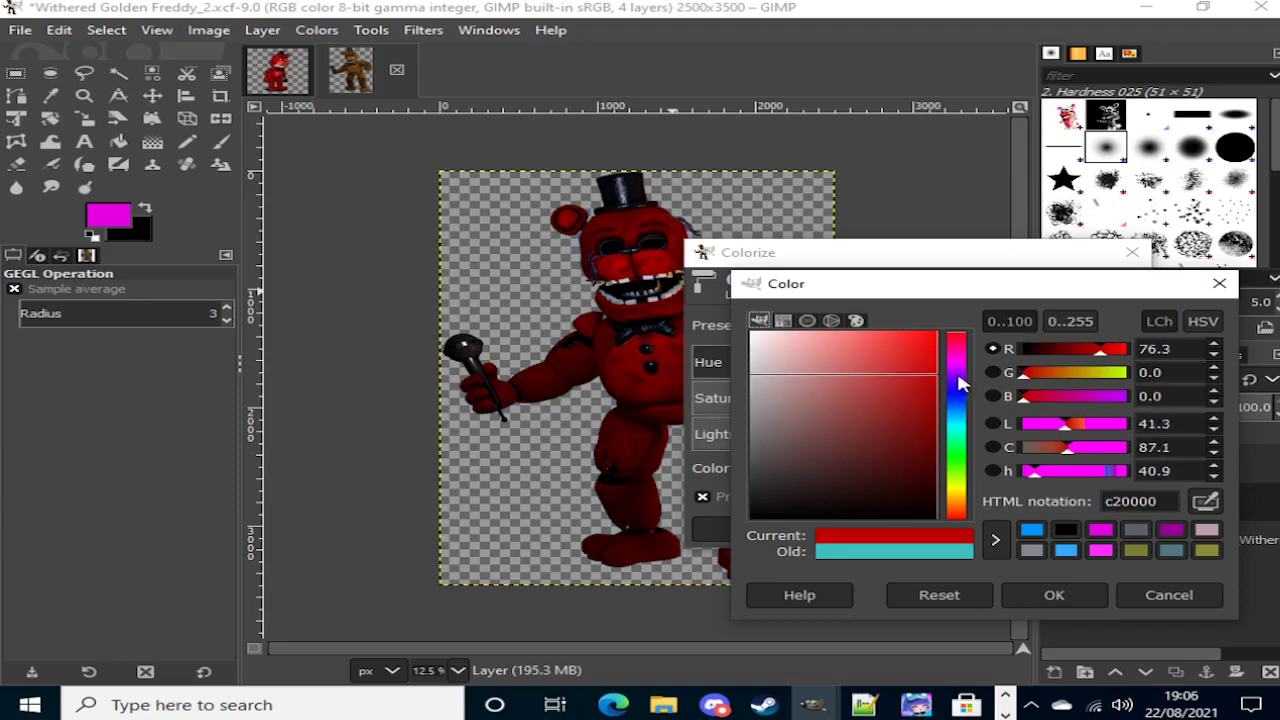
pyautogui.click(1053, 597)
pyautogui.click(1000, 529)
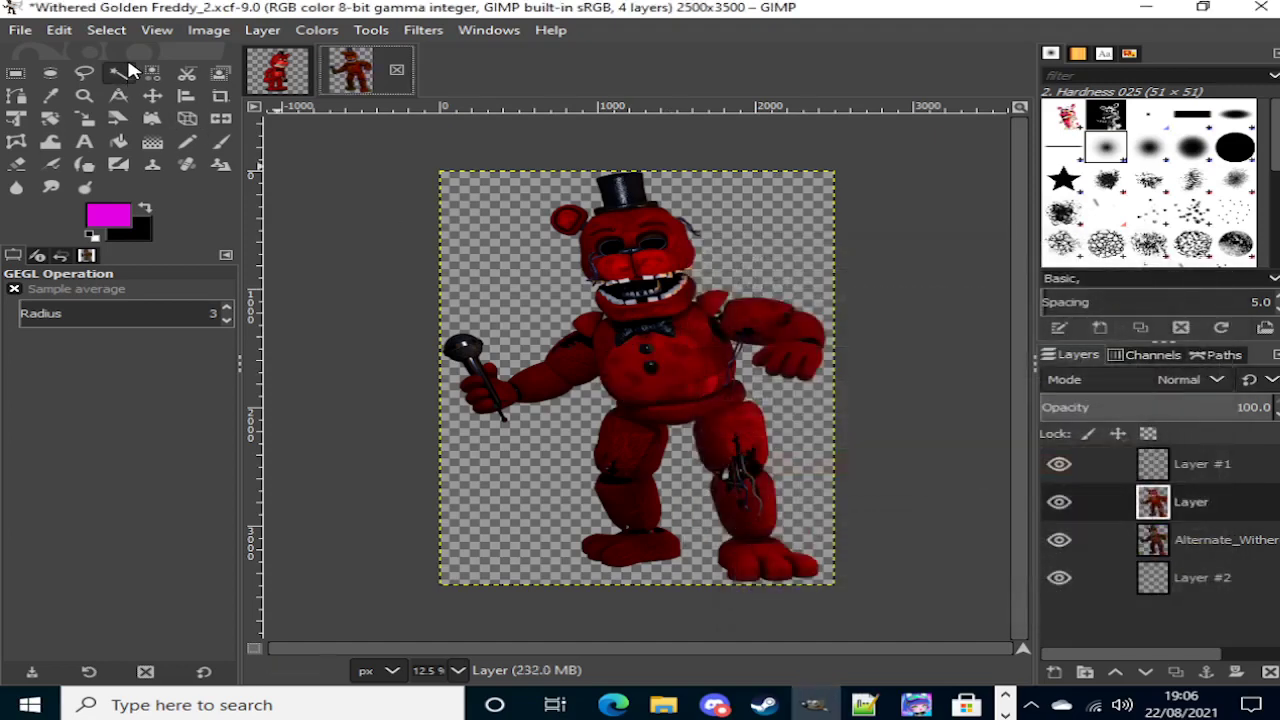
# Step: Set the foreground colour to white and compare the recoloured bear with the head and eyes of the RedBear reference
pyautogui.click(278, 72)
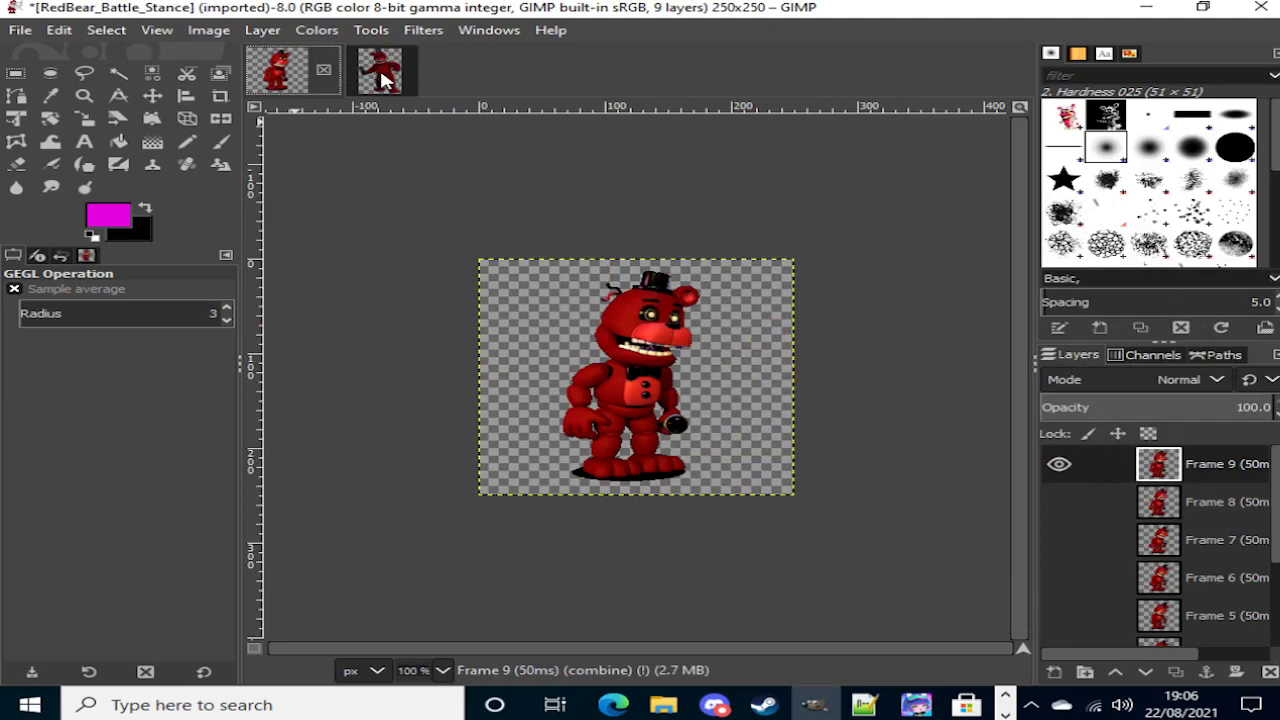
pyautogui.click(384, 80)
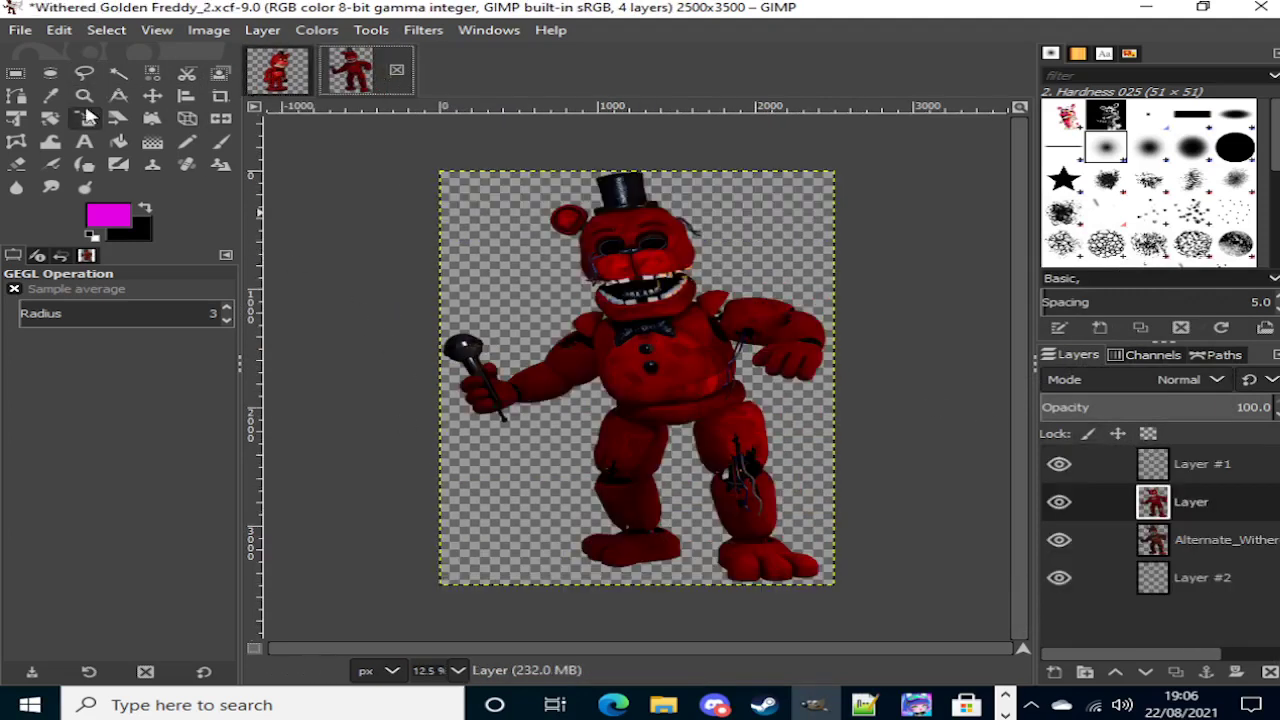
pyautogui.click(118, 214)
pyautogui.moveTo(124, 244); pyautogui.dragTo(38, 104)
pyautogui.click(331, 394)
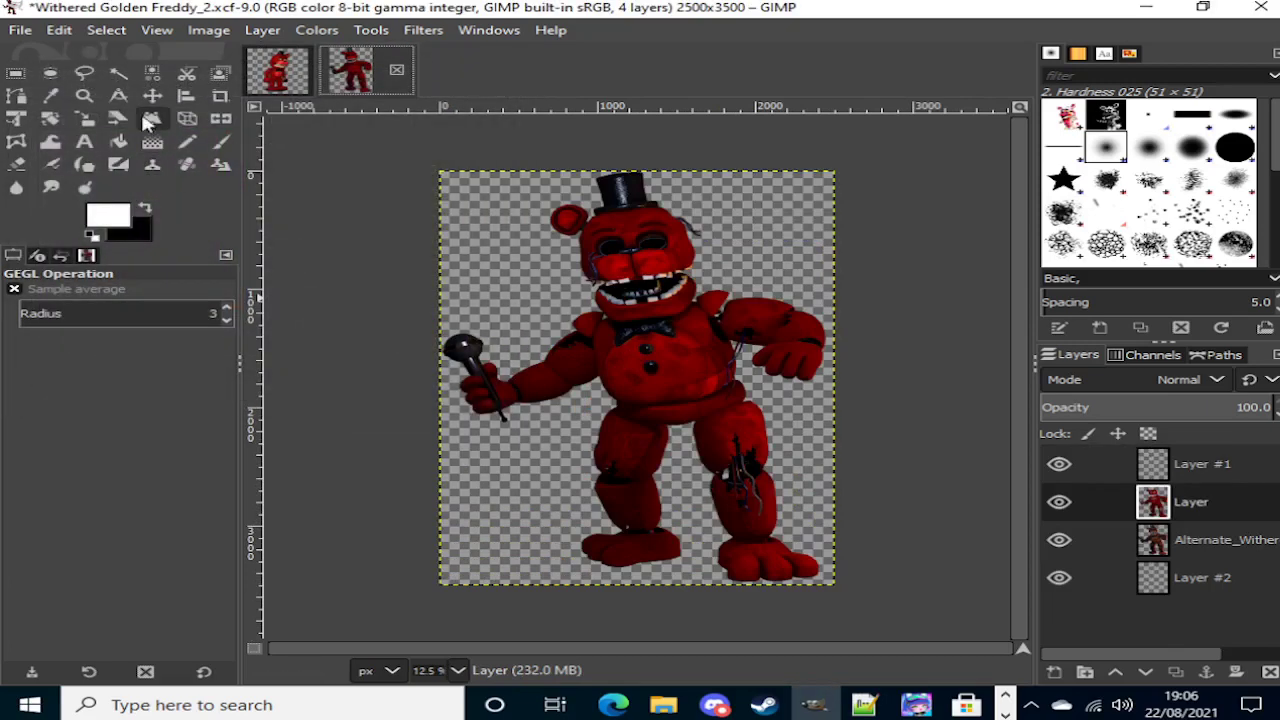
pyautogui.click(268, 88)
pyautogui.scroll(5, 606, 288)
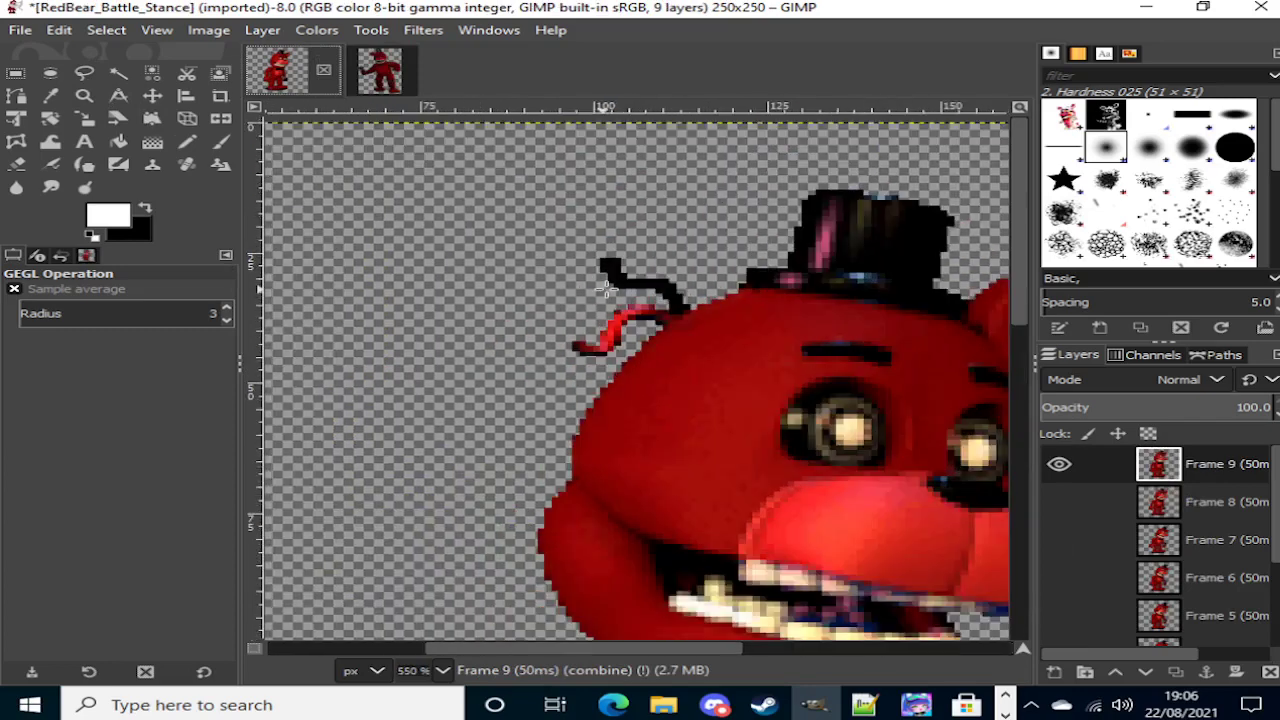
pyautogui.click(378, 72)
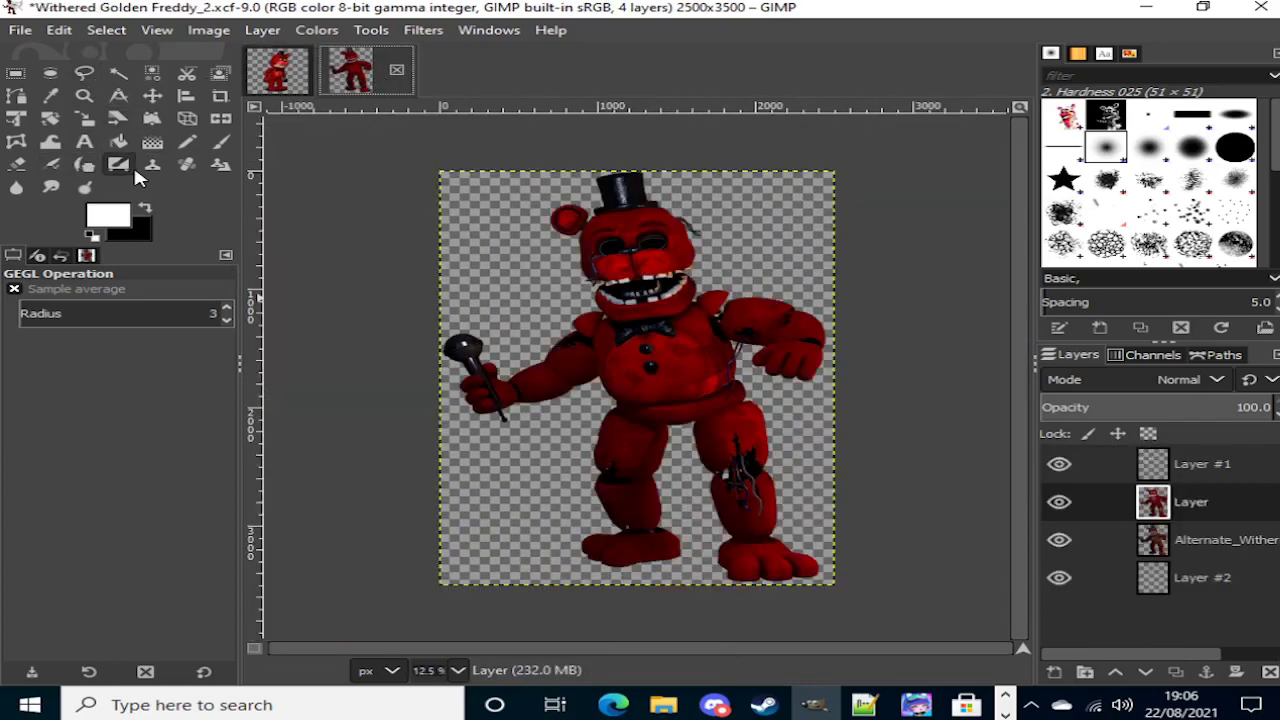
# Step: On the Alternate_Withered-Freddy layer, paint a soft white dot inside the right-hand eye socket with a size 65 Paintbrush
pyautogui.click(220, 141)
pyautogui.scroll(6, 643, 241)
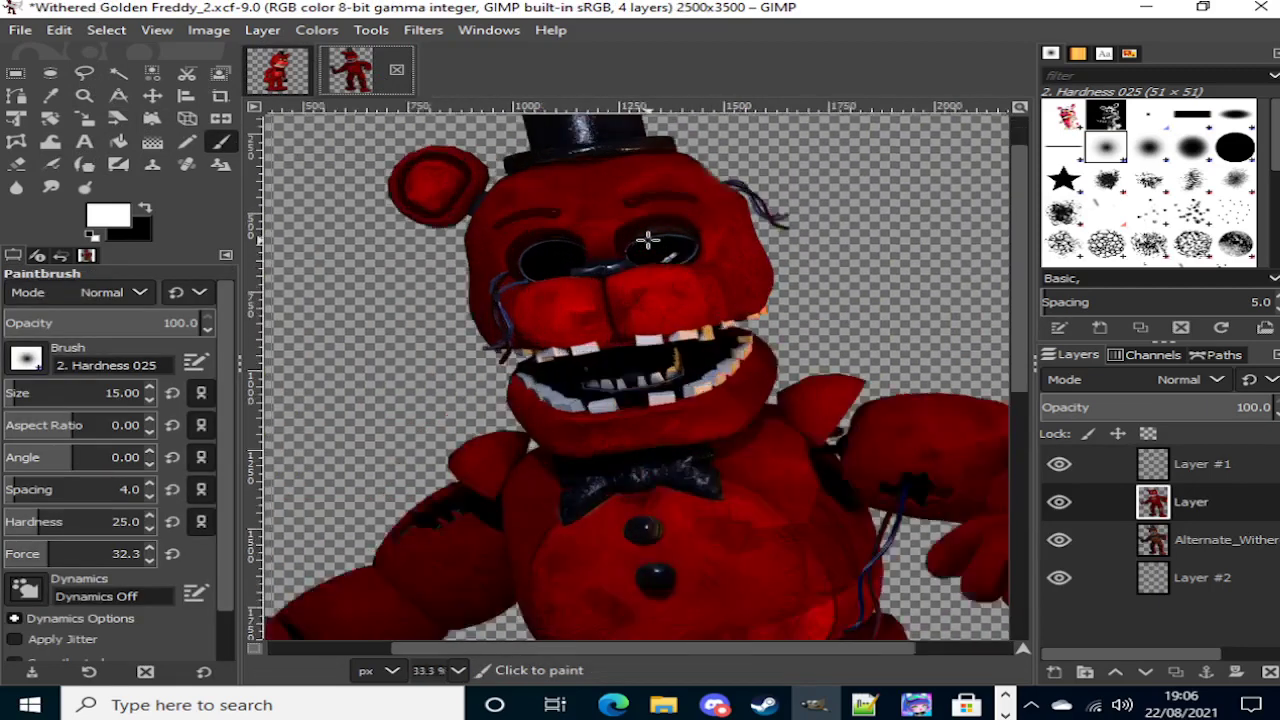
pyautogui.click(1245, 548)
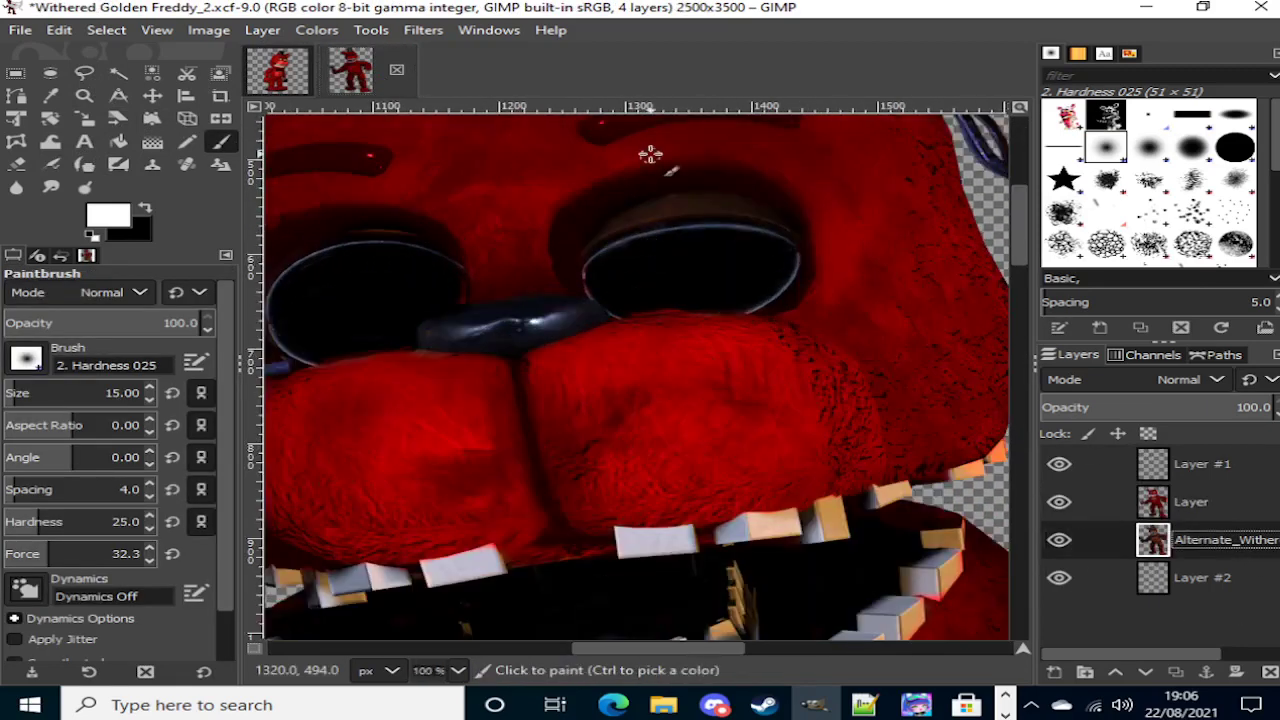
pyautogui.scroll(2, 687, 237)
pyautogui.click(97, 393)
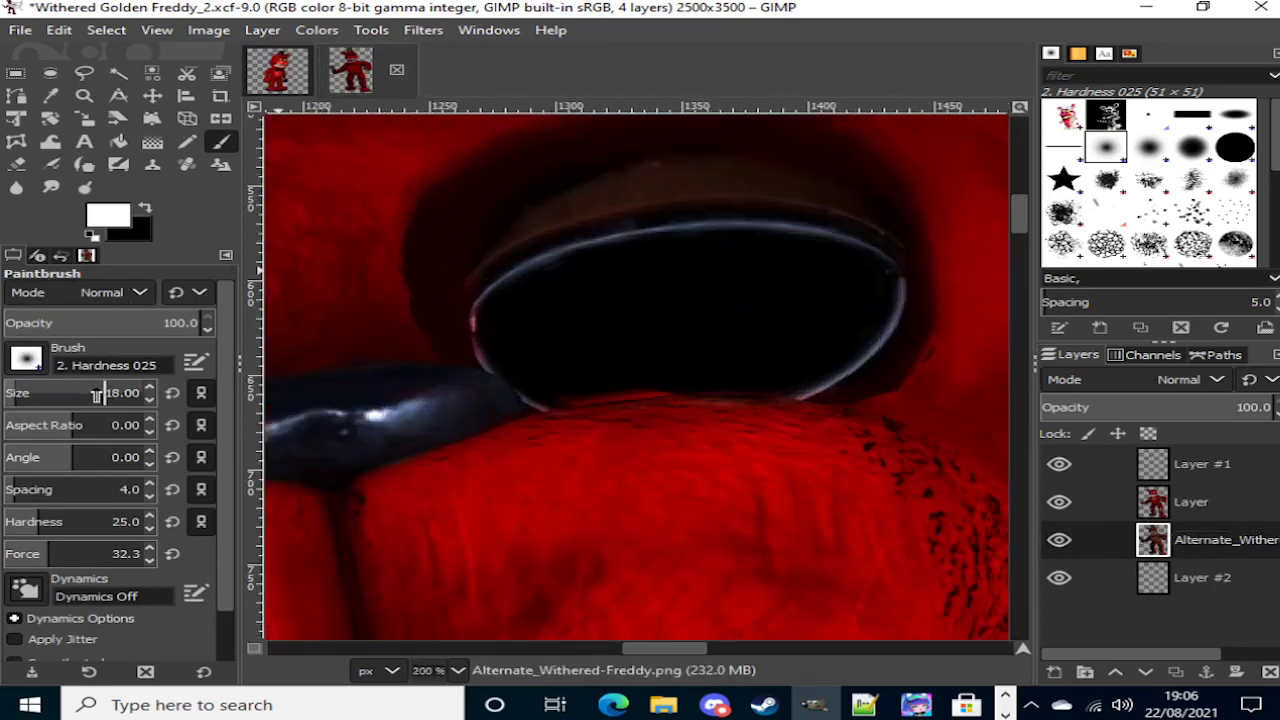
pyautogui.scroll(9, 97, 393)
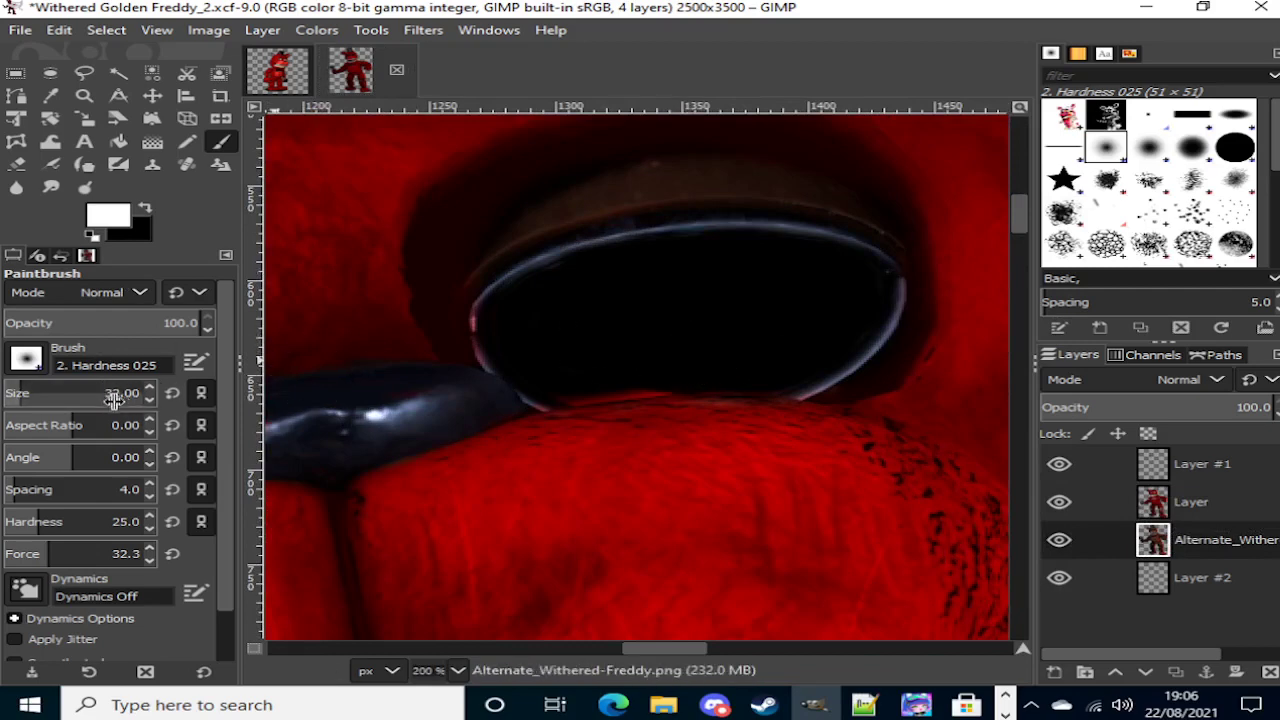
pyautogui.scroll(7, 112, 400)
pyautogui.scroll(10, 112, 398)
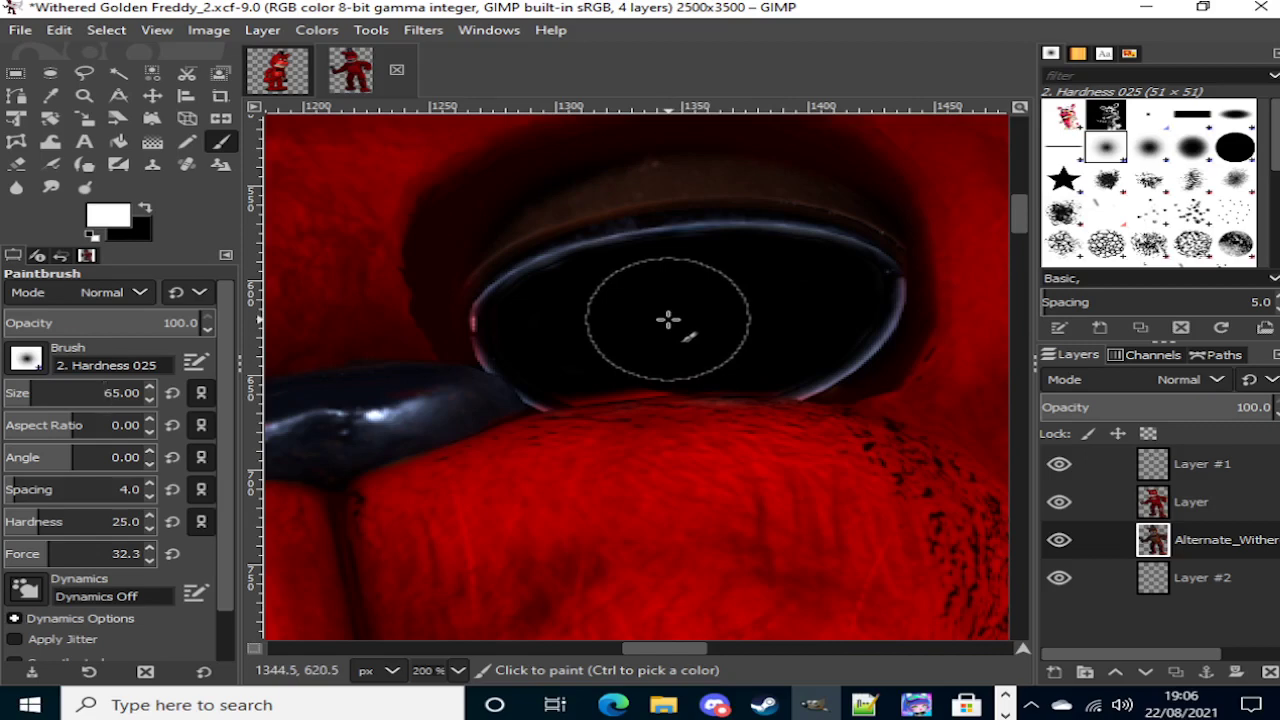
pyautogui.click(668, 319)
pyautogui.click(668, 319)
pyautogui.click(668, 319)
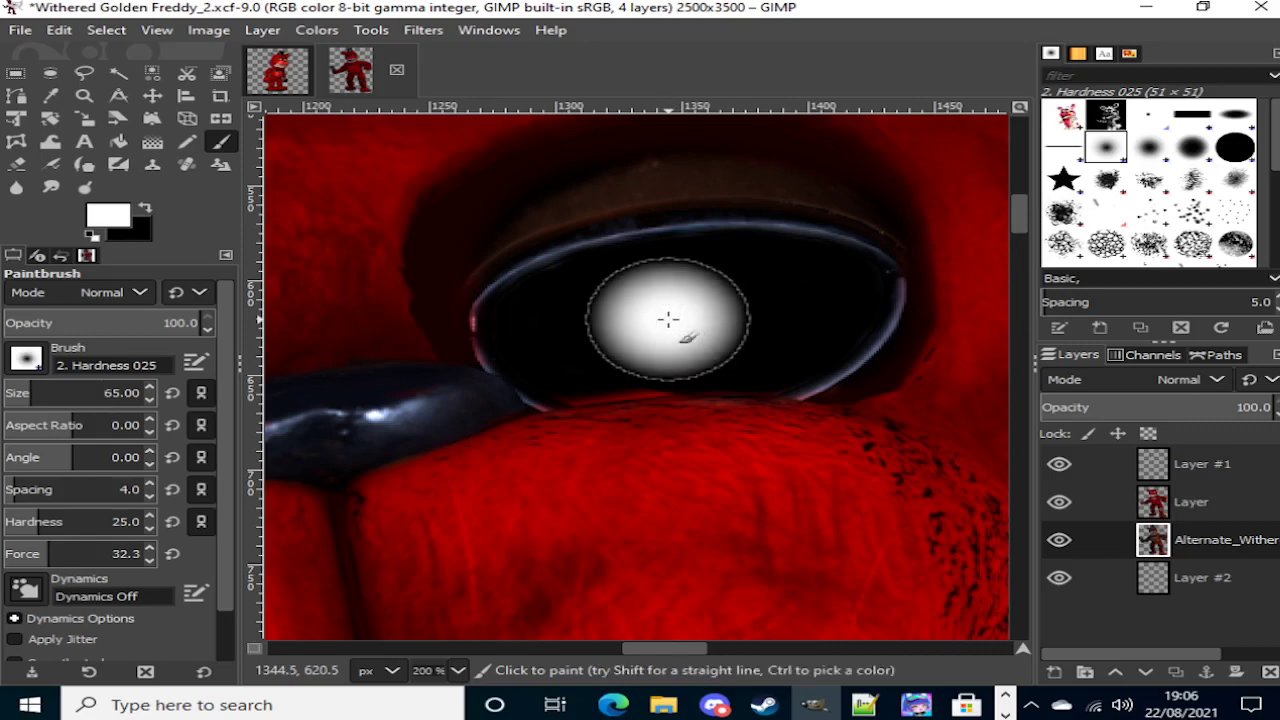
# Step: Paint a matching soft white dot in the middle of the left-hand eye socket with the same brush
pyautogui.hscroll(-5, 668, 319)
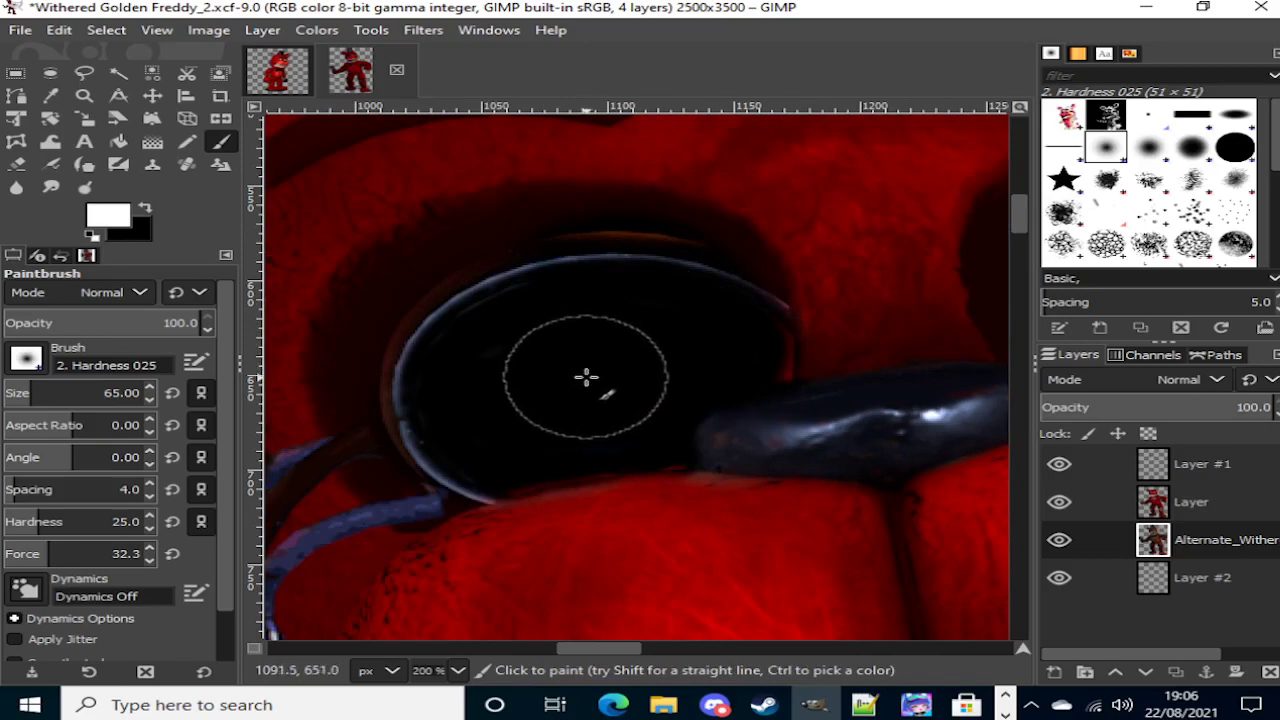
pyautogui.click(585, 376)
pyautogui.click(584, 377)
pyautogui.click(583, 377)
pyautogui.click(583, 377)
pyautogui.click(583, 377)
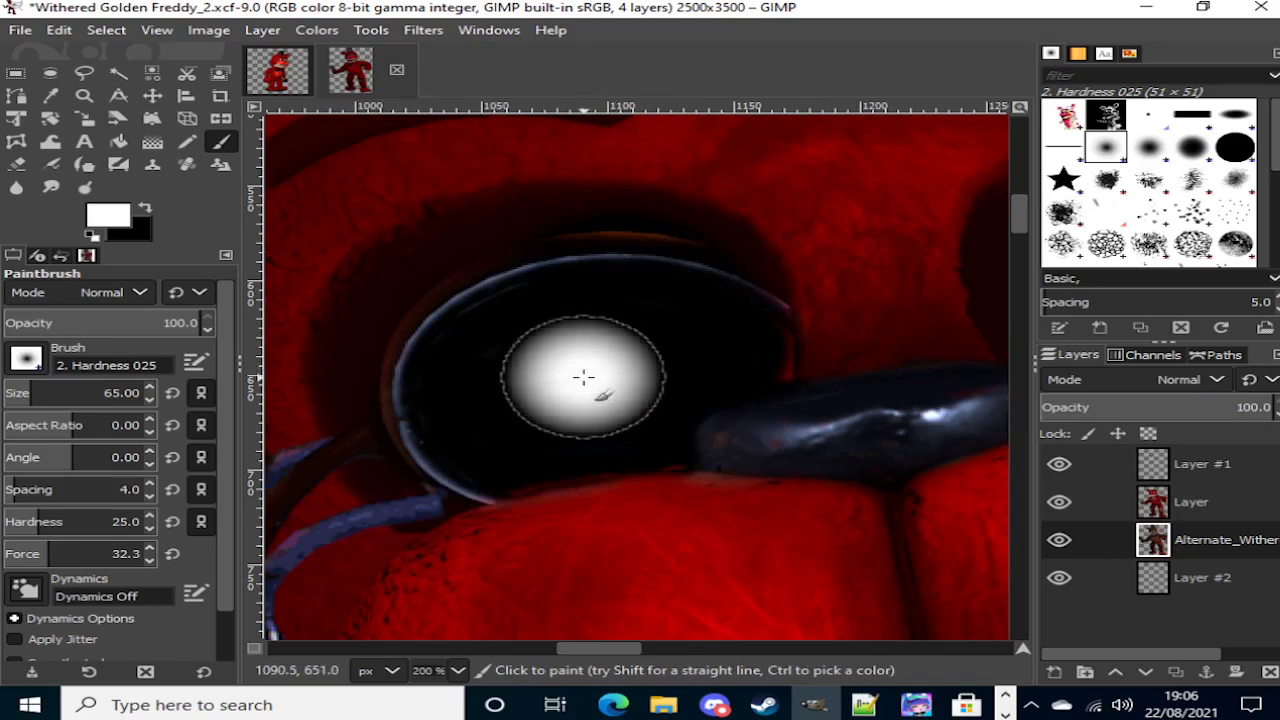
pyautogui.click(583, 377)
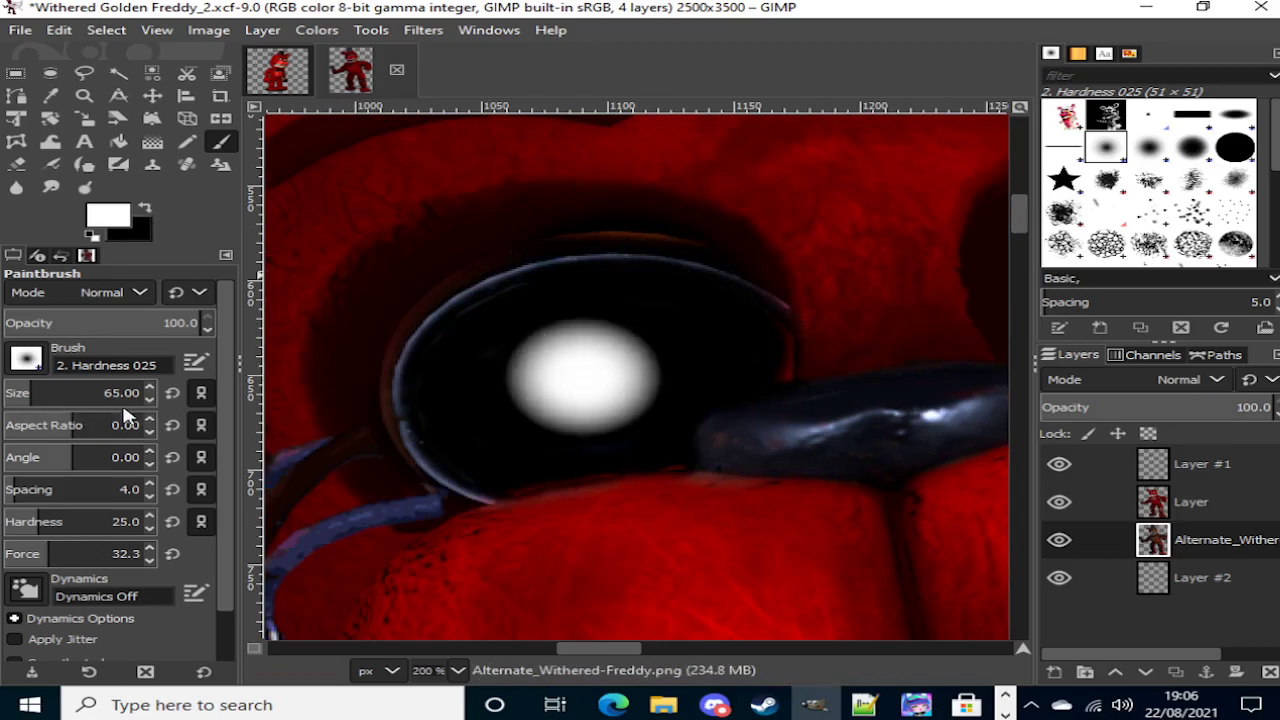
# Step: Swap to black, set the brush size to 40 and paint a pupil in the centre of the left-hand white dot
pyautogui.click(145, 213)
pyautogui.click(113, 392)
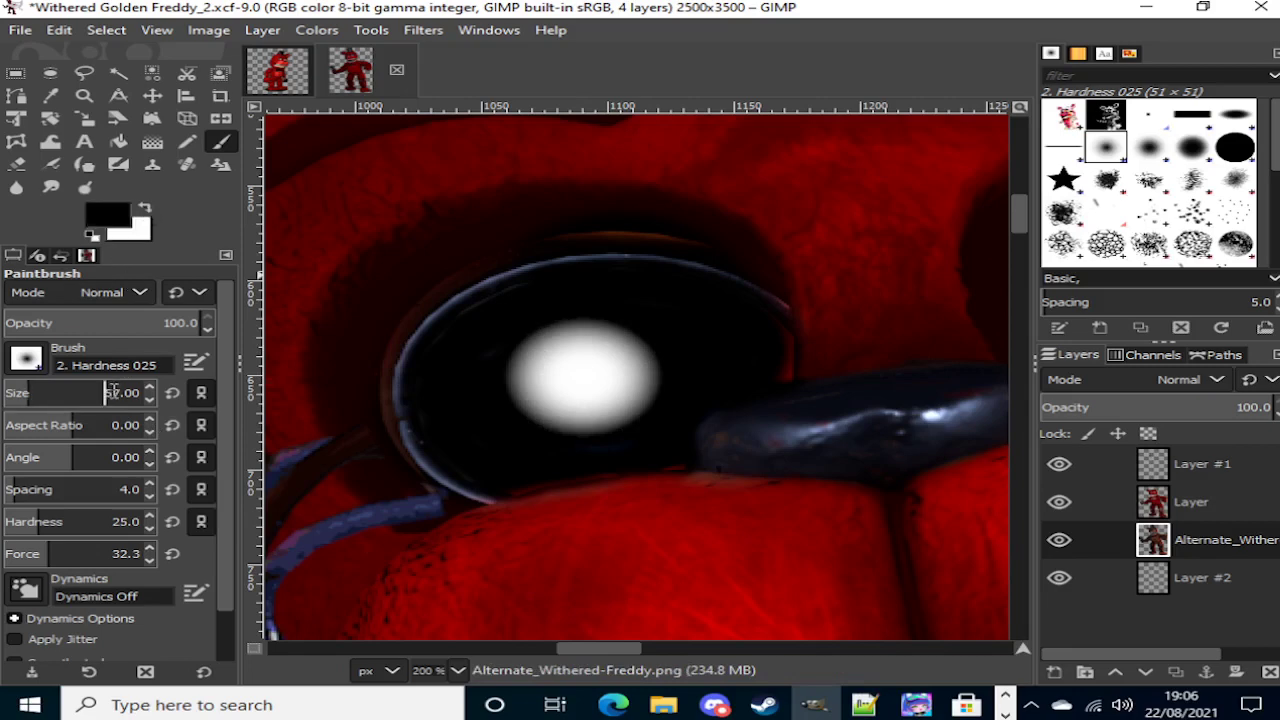
pyautogui.moveTo(114, 392); pyautogui.dragTo(111, 391)
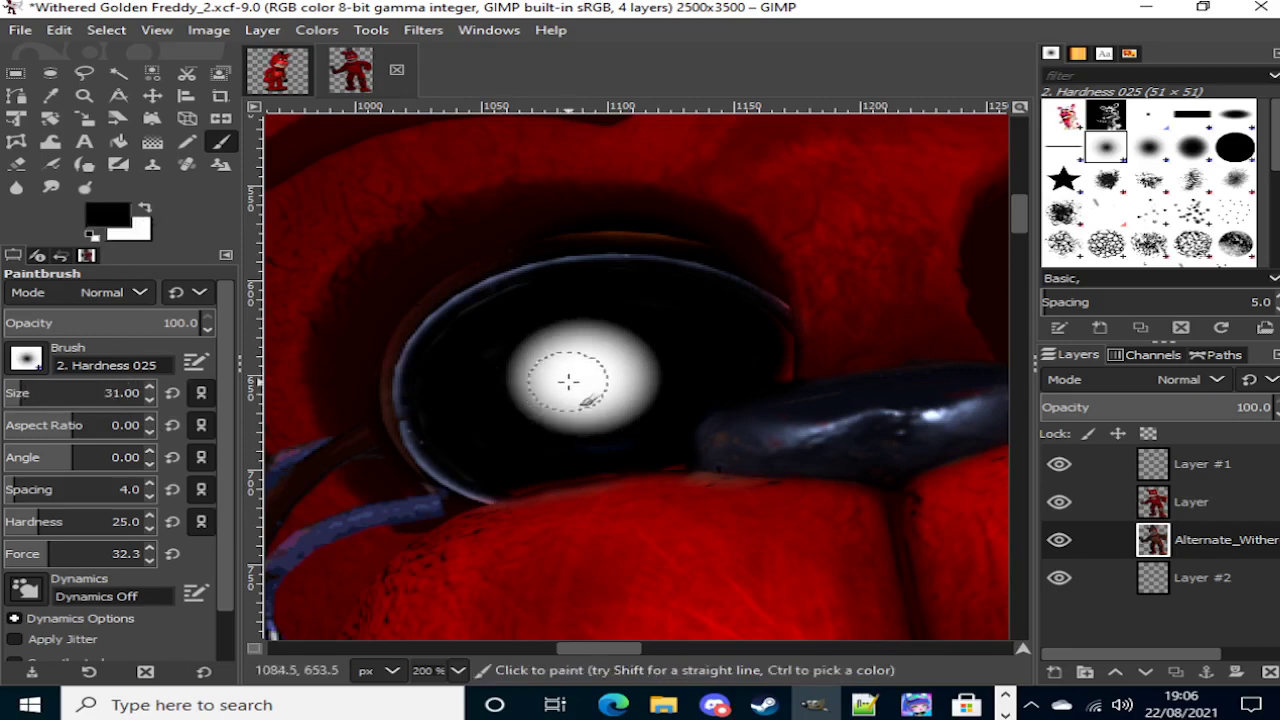
pyautogui.moveTo(131, 398); pyautogui.dragTo(140, 397)
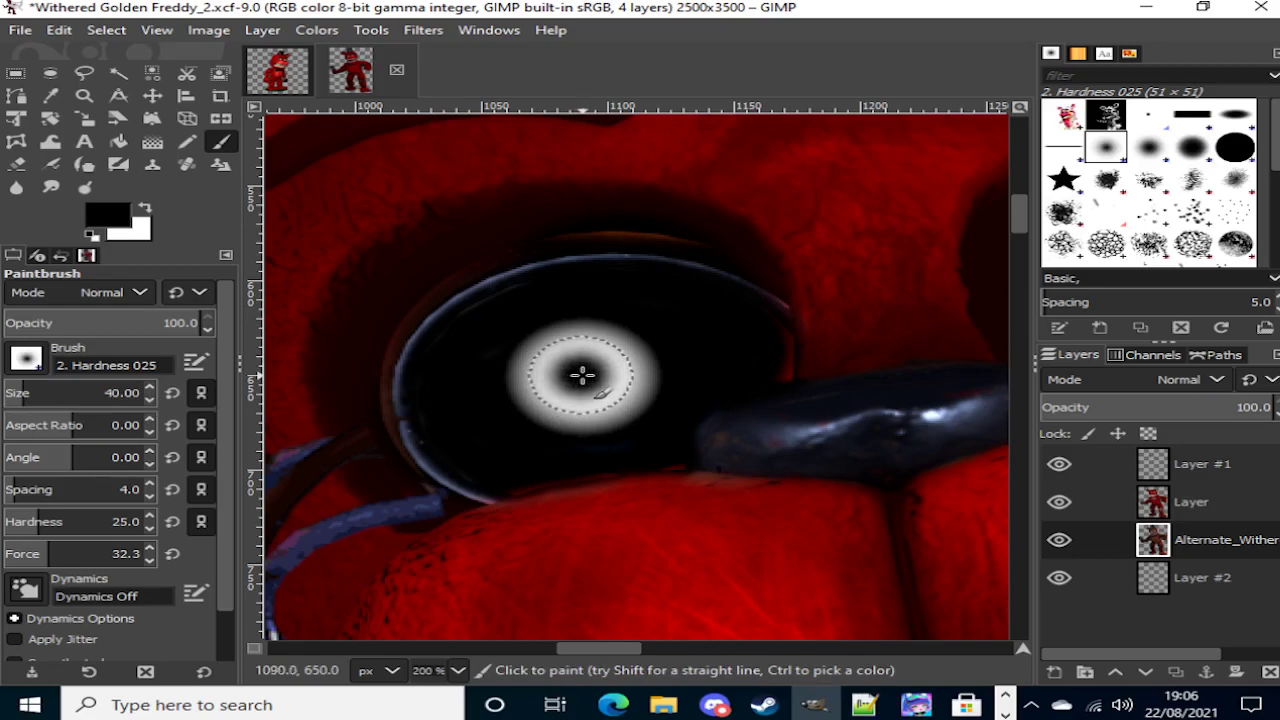
pyautogui.moveTo(595, 374)
pyautogui.mouseDown()
pyautogui.moveTo(574, 366)
pyautogui.moveTo(567, 381)
pyautogui.moveTo(606, 374)
pyautogui.moveTo(580, 364)
pyautogui.moveTo(575, 386)
pyautogui.moveTo(587, 368)
pyautogui.mouseUp()
# Step: Paint a matching black pupil in the centre of the right-hand white dot, leaving a glowing ring
pyautogui.hscroll(5, 466, 457)
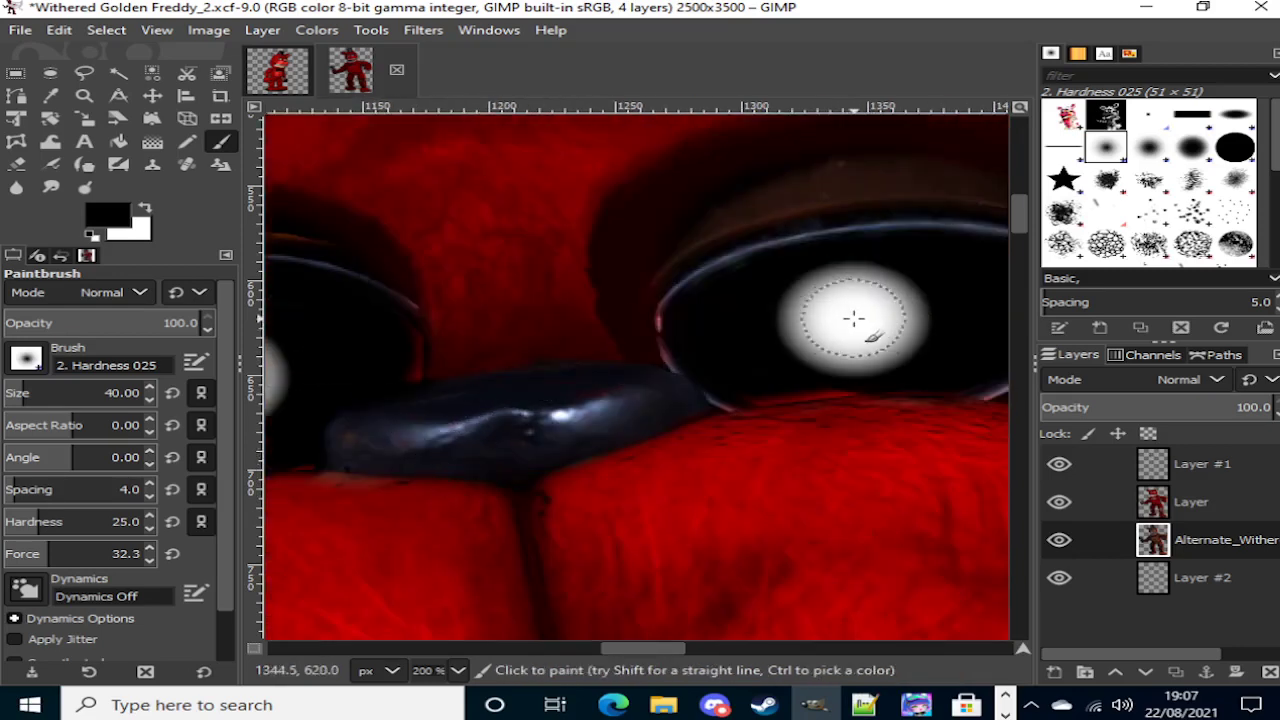
pyautogui.moveTo(855, 306)
pyautogui.mouseDown()
pyautogui.moveTo(840, 338)
pyautogui.moveTo(875, 335)
pyautogui.moveTo(884, 309)
pyautogui.moveTo(872, 301)
pyautogui.moveTo(841, 300)
pyautogui.moveTo(833, 321)
pyautogui.moveTo(867, 318)
pyautogui.moveTo(829, 309)
pyautogui.mouseUp()
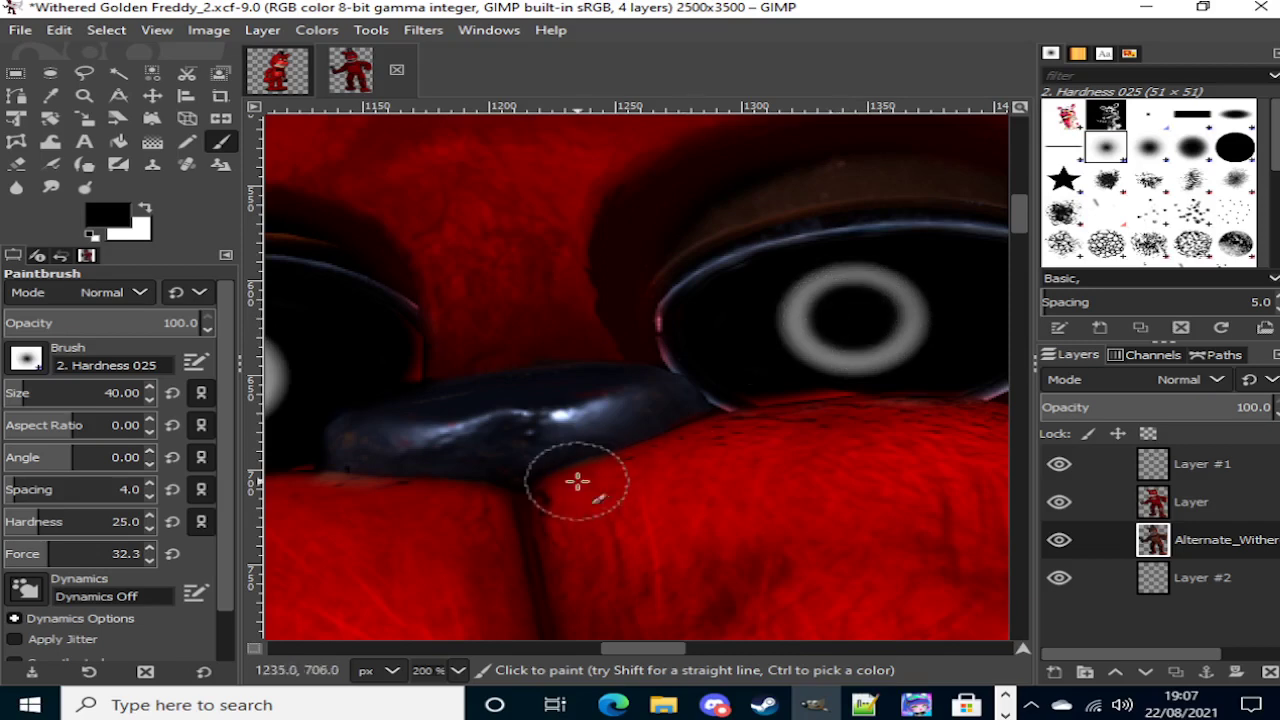
pyautogui.hscroll(-3, 603, 468)
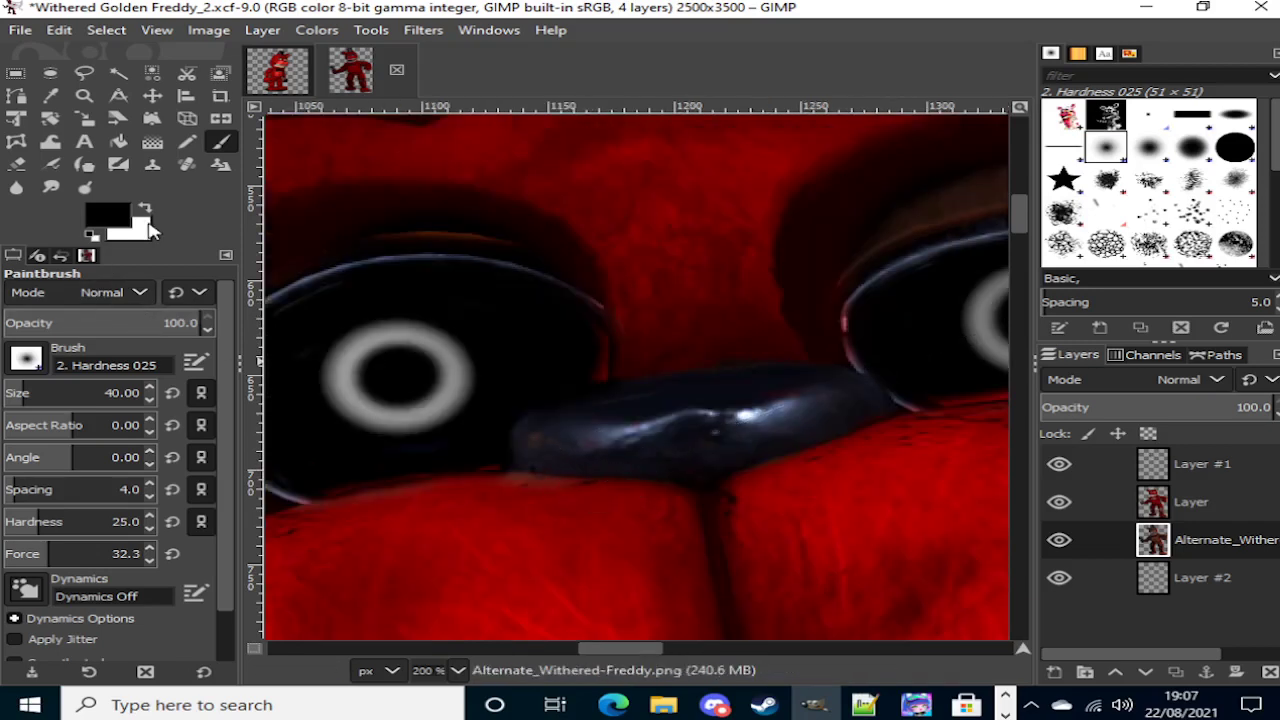
# Step: Swap to white, set the brush size to 23 and paint a small glowing dot in the centre of each black pupil
pyautogui.click(146, 212)
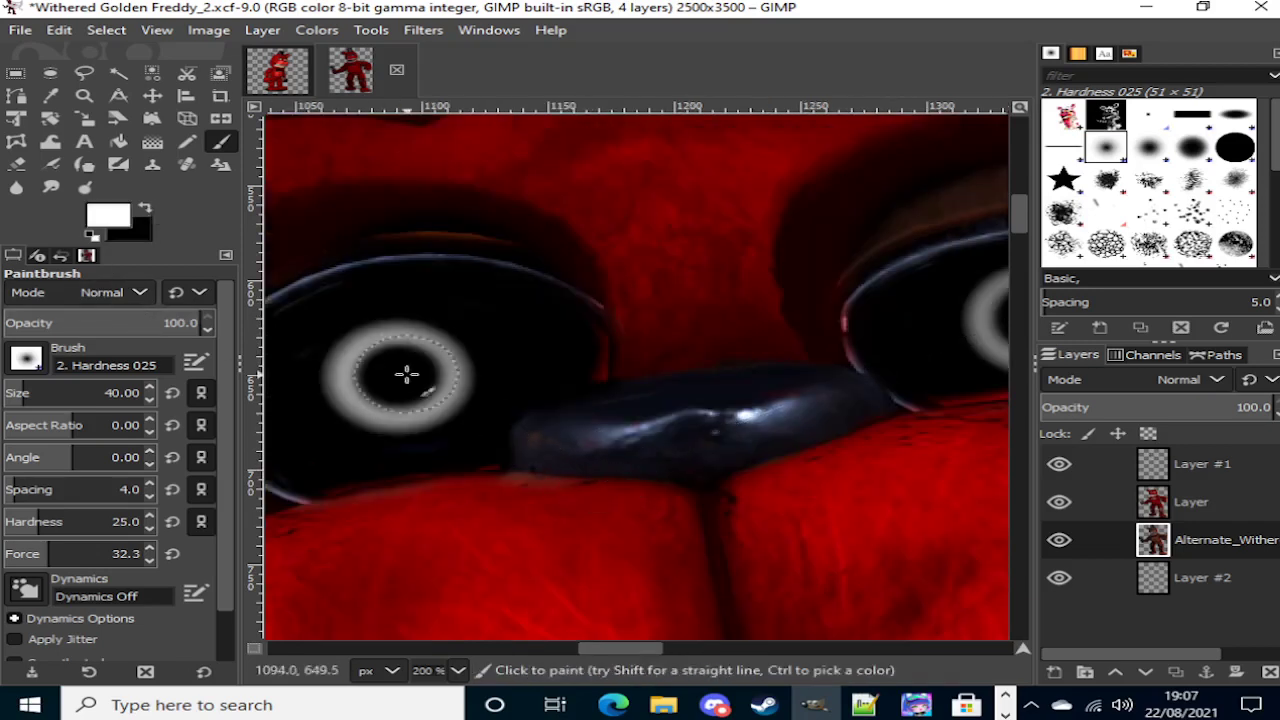
pyautogui.scroll(-1, 63, 398)
pyautogui.scroll(-8, 63, 398)
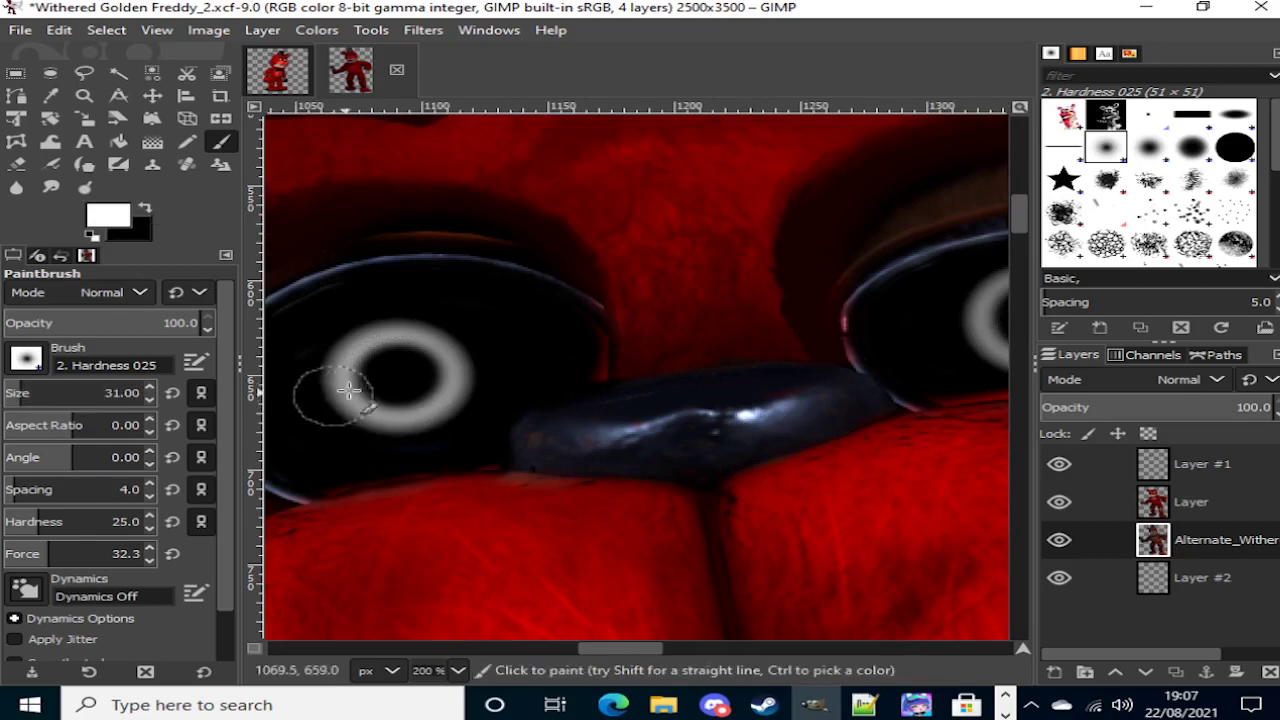
pyautogui.scroll(-8, 77, 398)
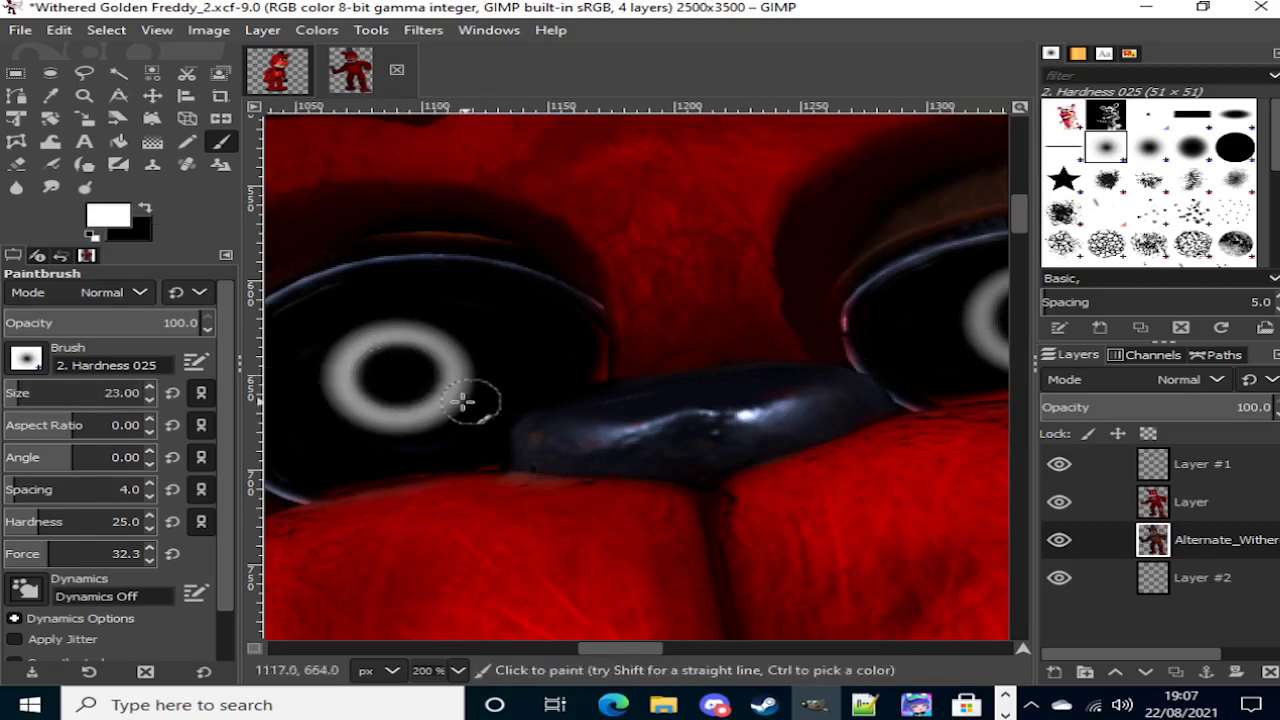
pyautogui.moveTo(400, 377); pyautogui.dragTo(400, 373)
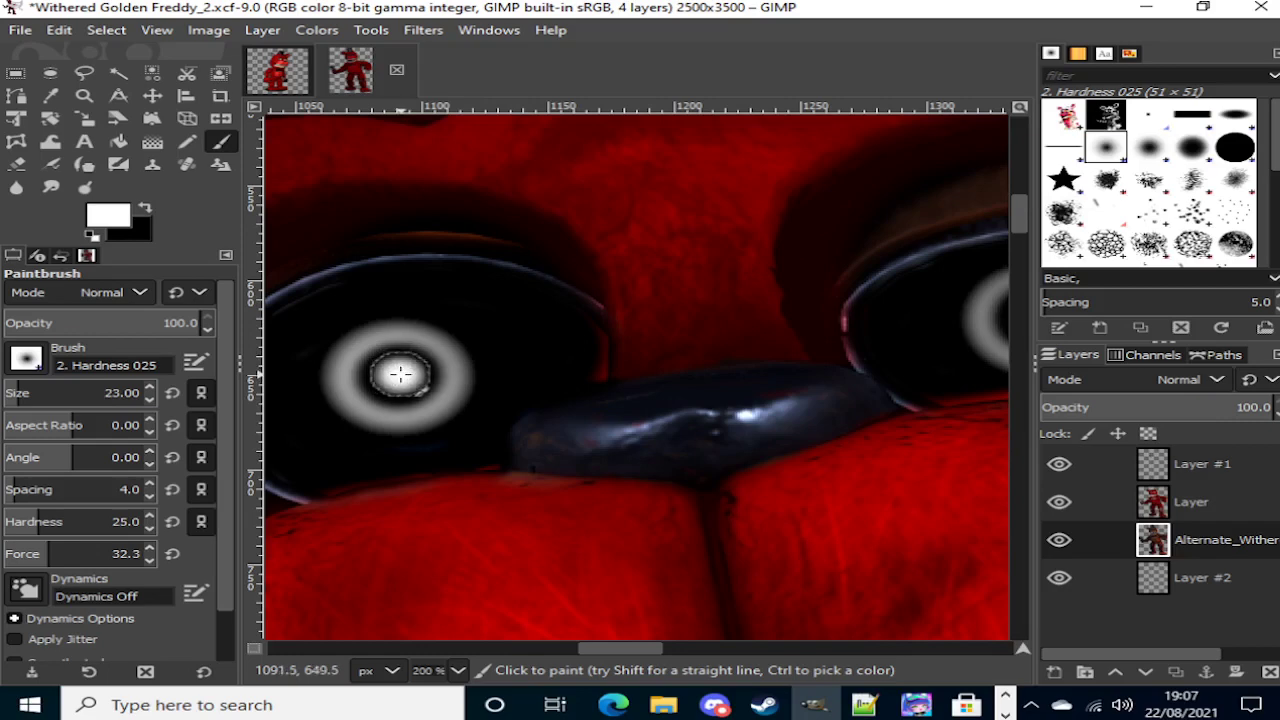
pyautogui.hscroll(5, 584, 397)
pyautogui.moveTo(851, 314); pyautogui.dragTo(855, 318)
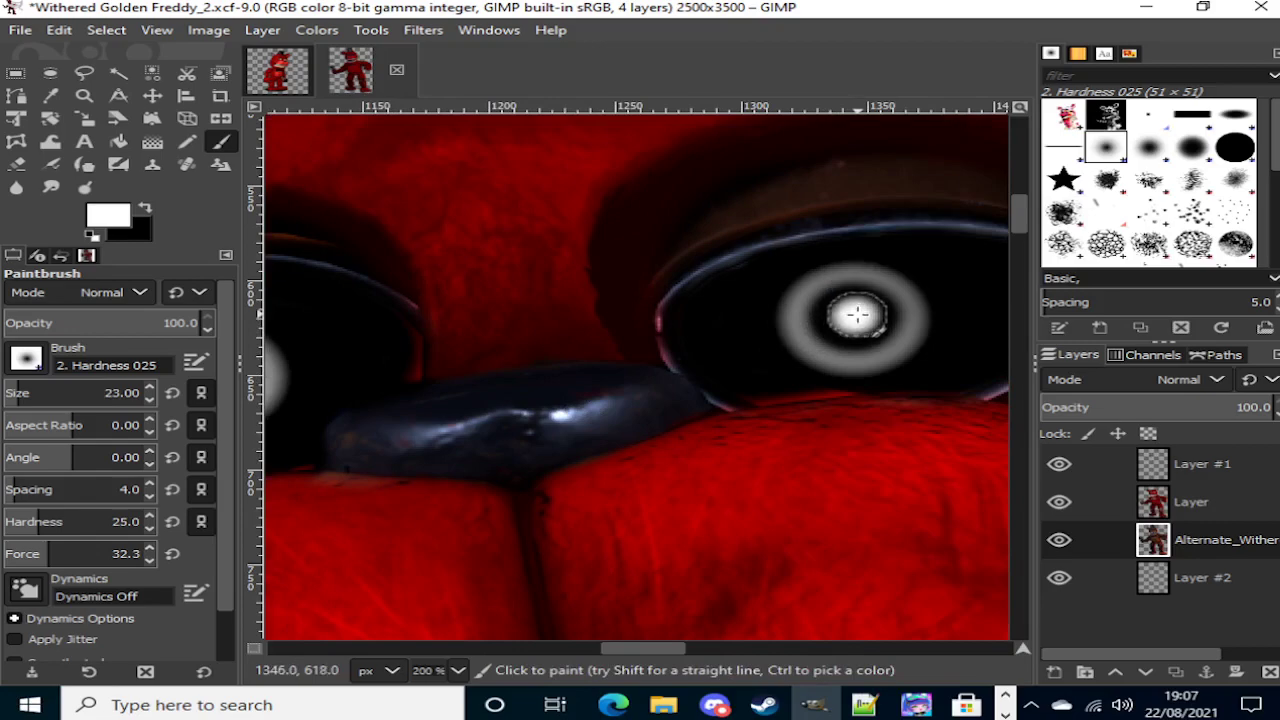
# Step: Save the image in the FNAF Edits folder under the new name Withered Redbear.xcf
pyautogui.scroll(-5, 660, 400)
pyautogui.scroll(-1, 330, 440)
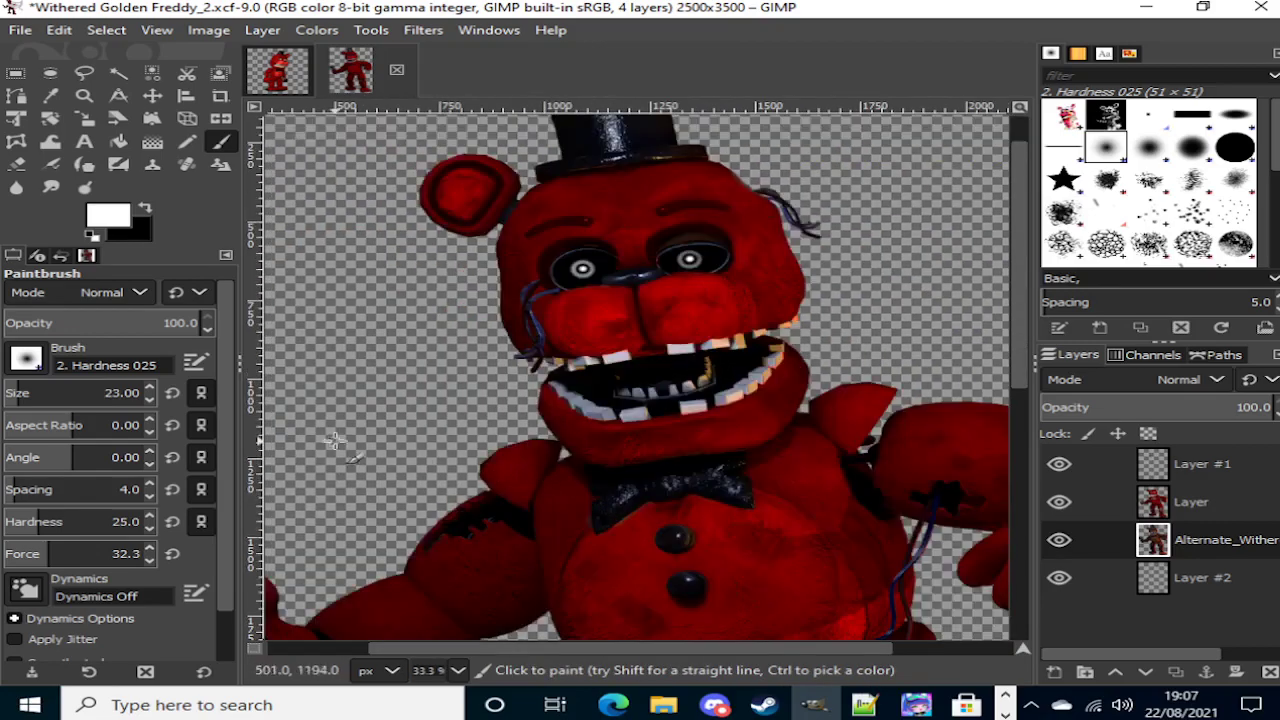
pyautogui.scroll(-1, 345, 436)
pyautogui.scroll(-3, 368, 440)
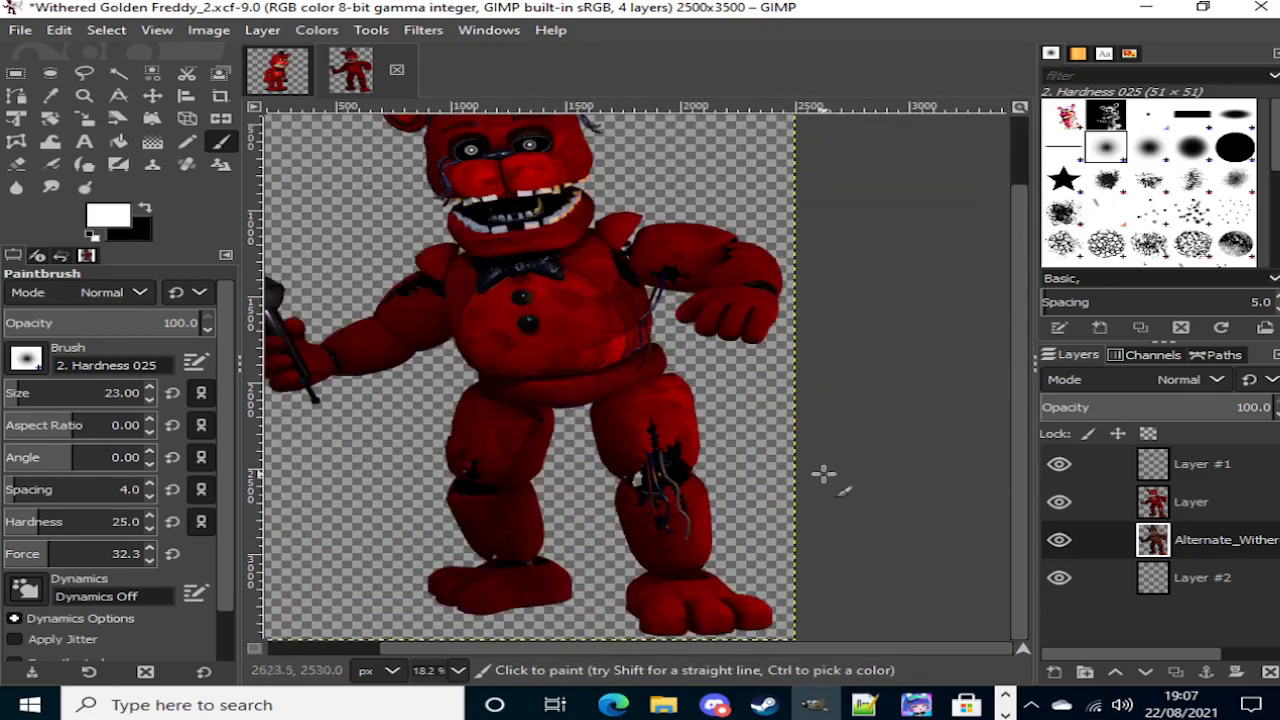
pyautogui.scroll(-1, 826, 471)
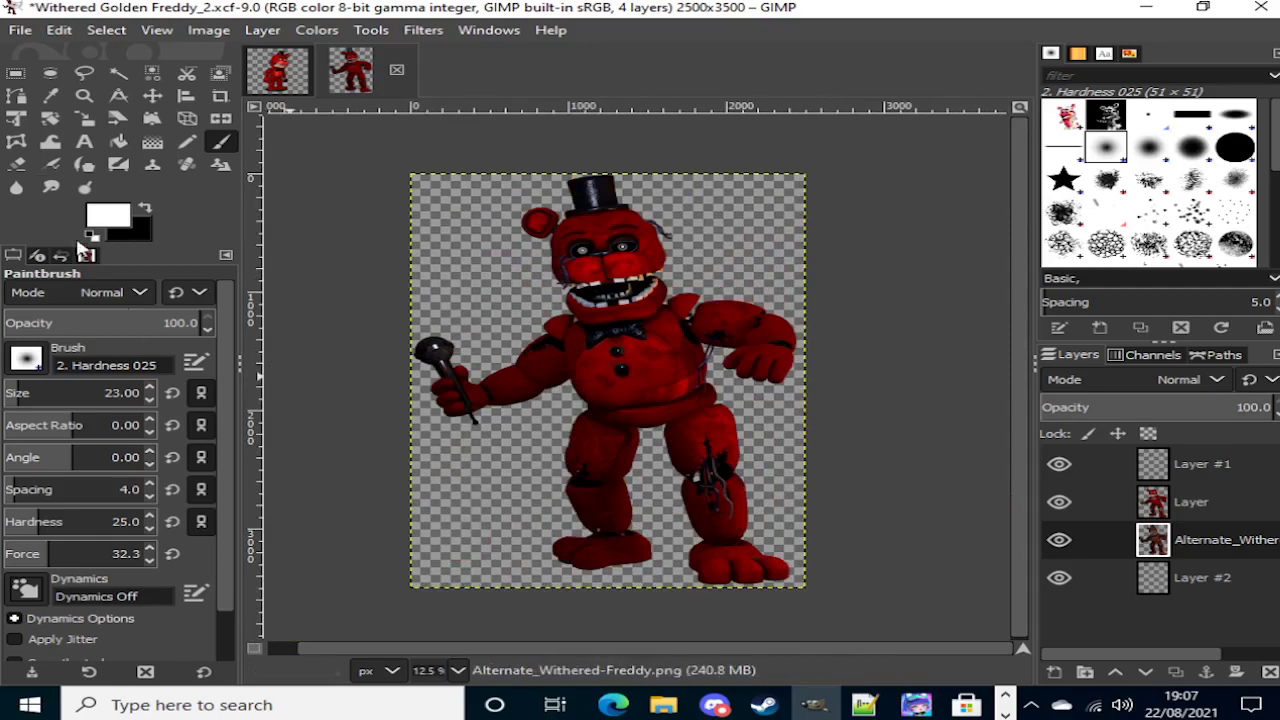
pyautogui.click(18, 32)
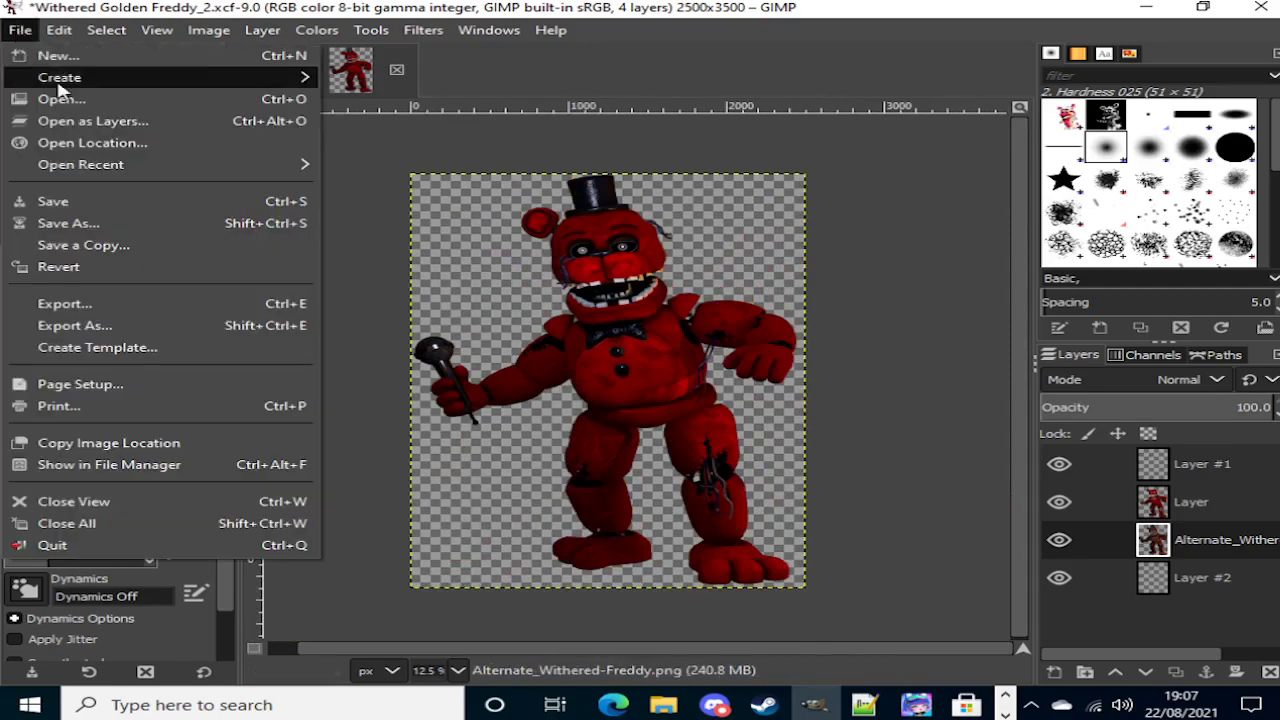
pyautogui.click(131, 219)
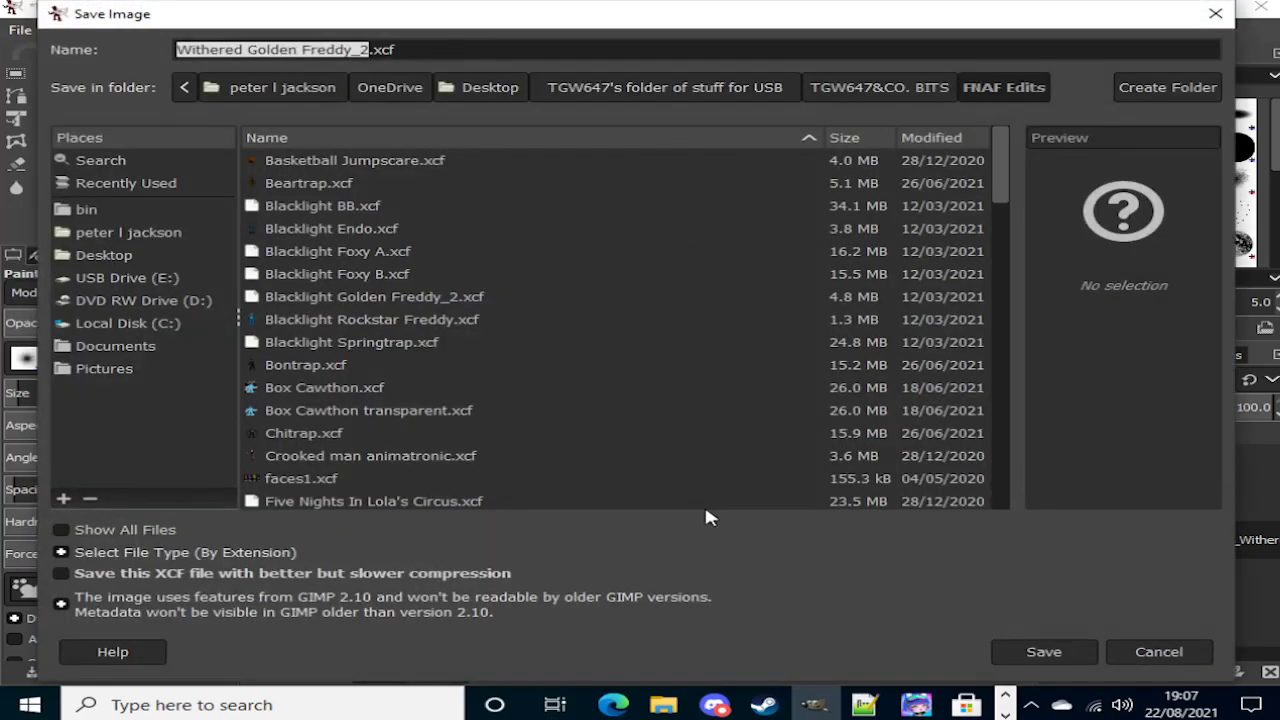
pyautogui.press('Right')
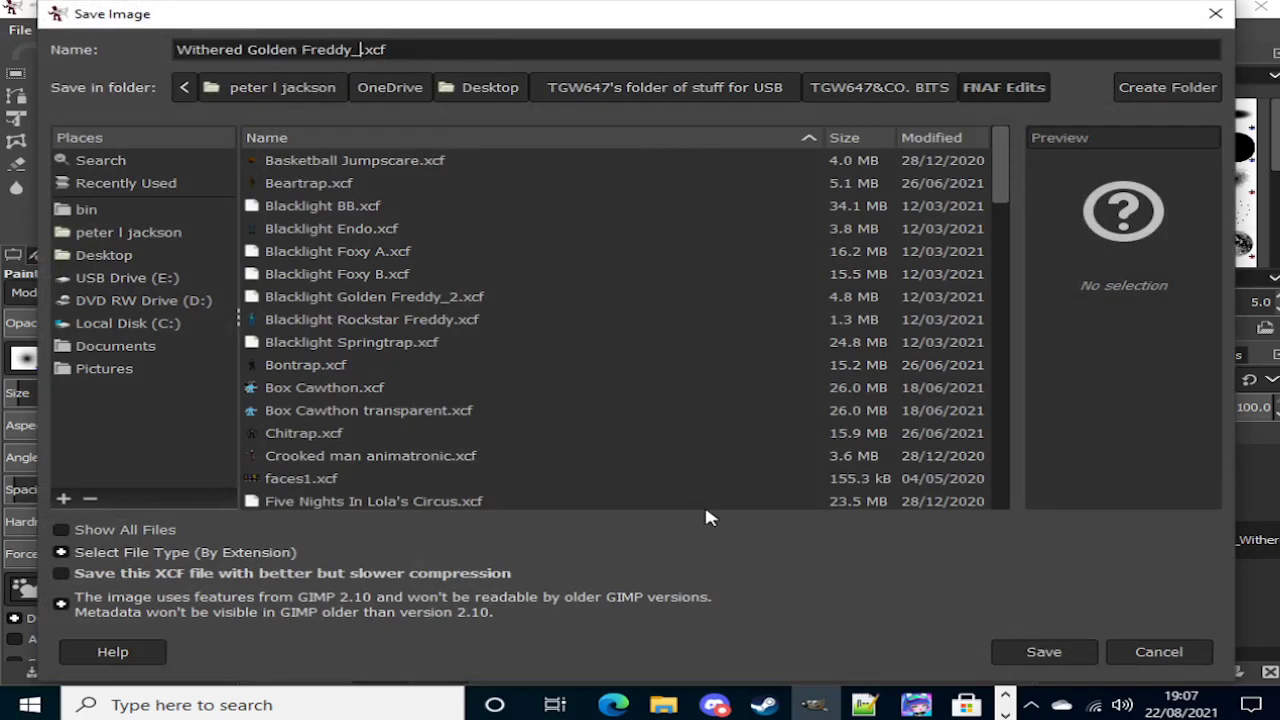
pyautogui.press('BackSpace')
pyautogui.press('BackSpace')
pyautogui.press('BackSpace')
pyautogui.press('BackSpace')
pyautogui.press('BackSpace')
pyautogui.press('BackSpace')
pyautogui.press('BackSpace')
pyautogui.press('BackSpace')
pyautogui.press('BackSpace')
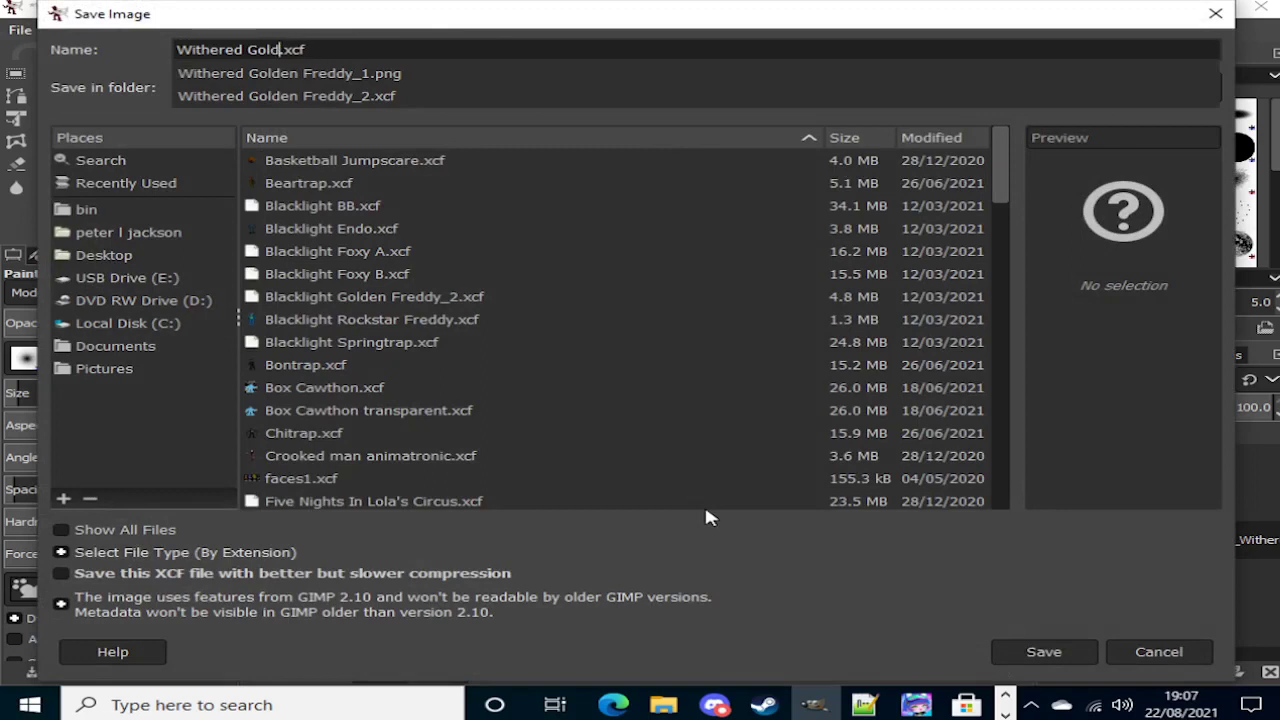
pyautogui.press('BackSpace')
pyautogui.press('BackSpace')
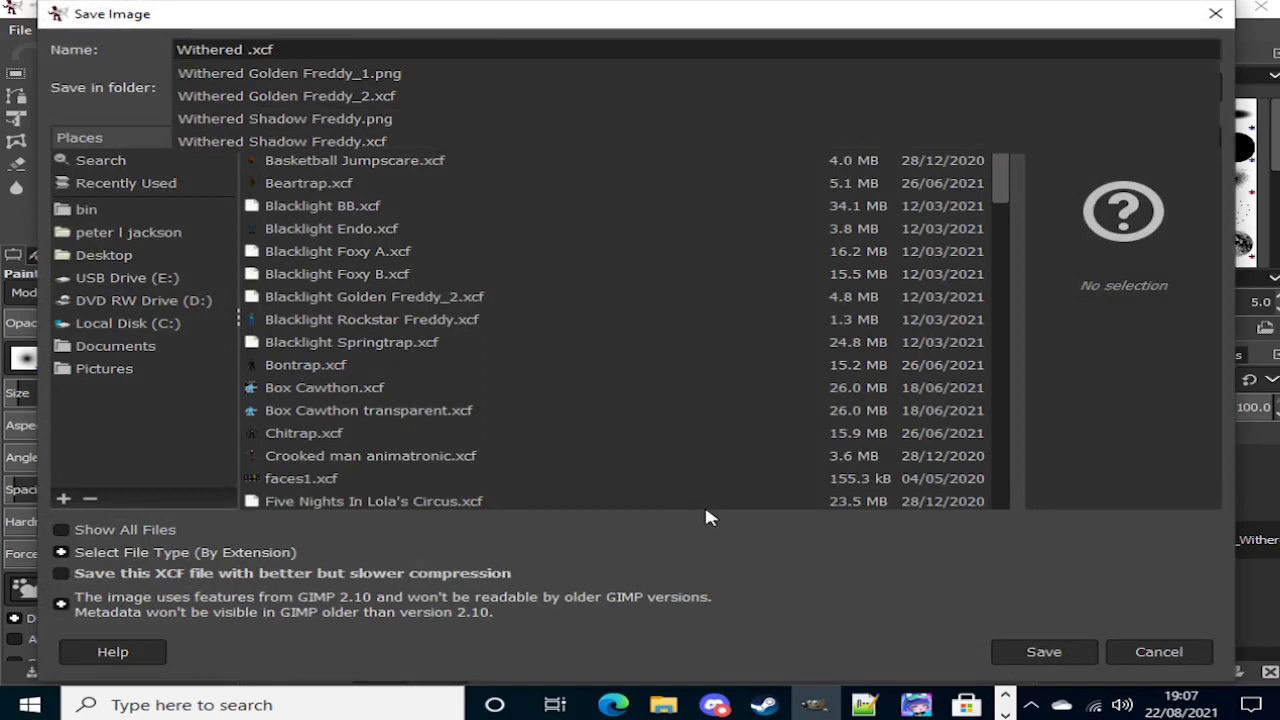
pyautogui.write('Red')
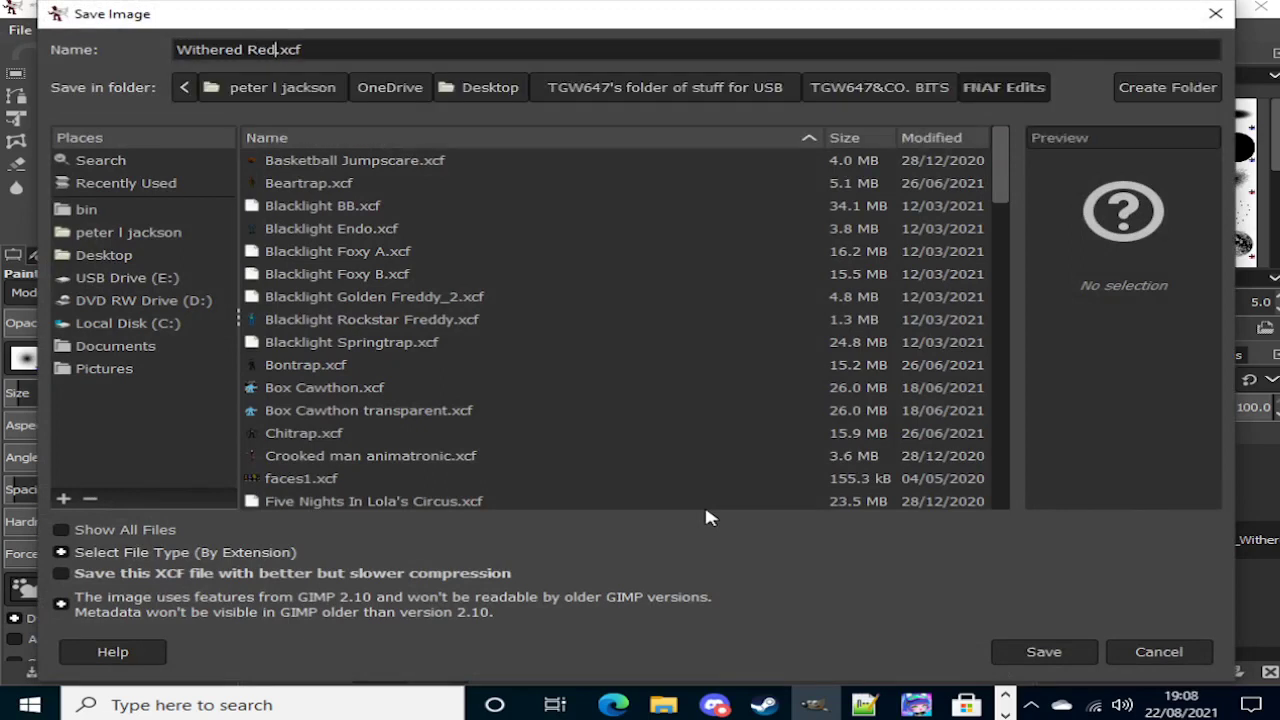
pyautogui.write('bear')
pyautogui.press('Return')
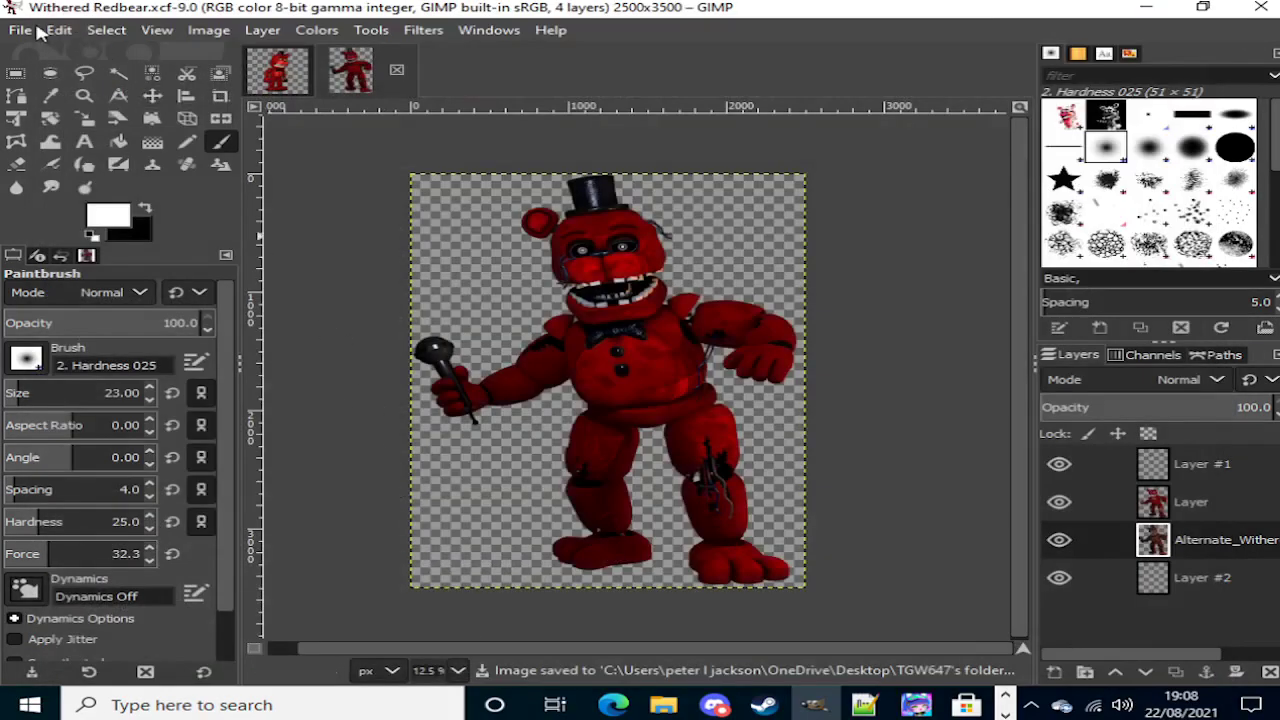
# Step: Export the image as Withered Redbear.png to the FNAF Edits folder with the current PNG options
pyautogui.click(20, 30)
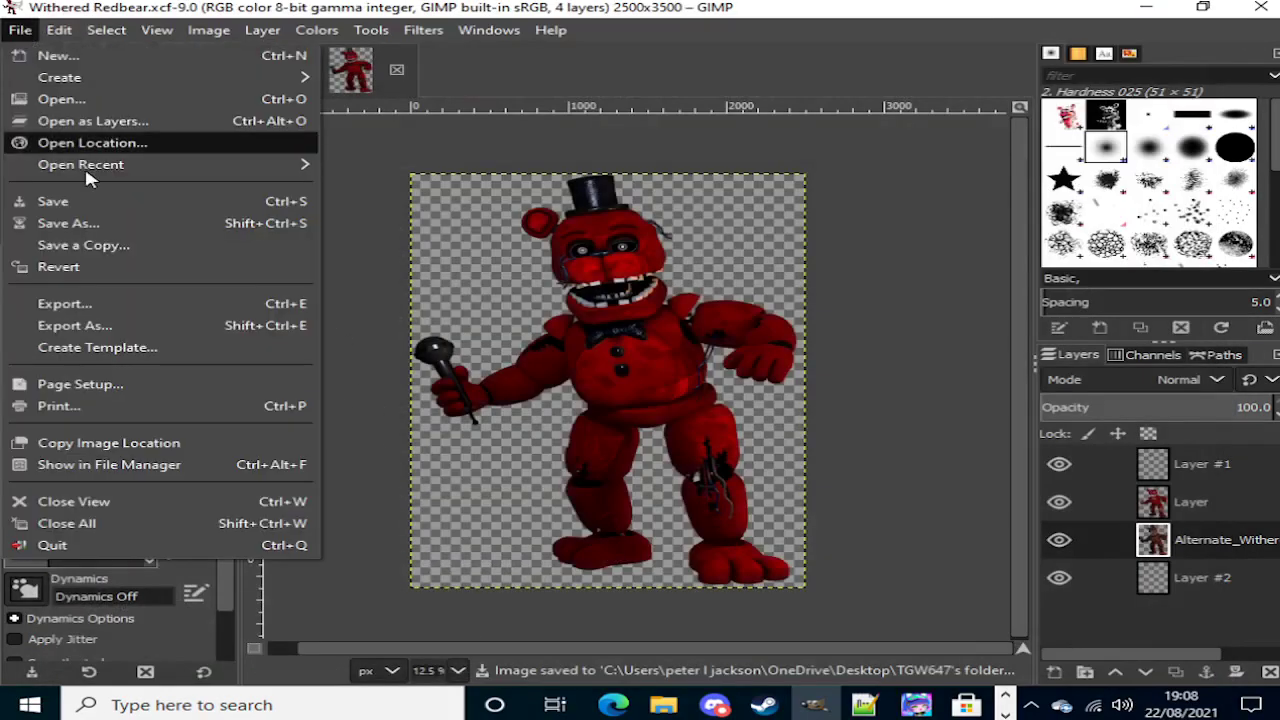
pyautogui.click(209, 303)
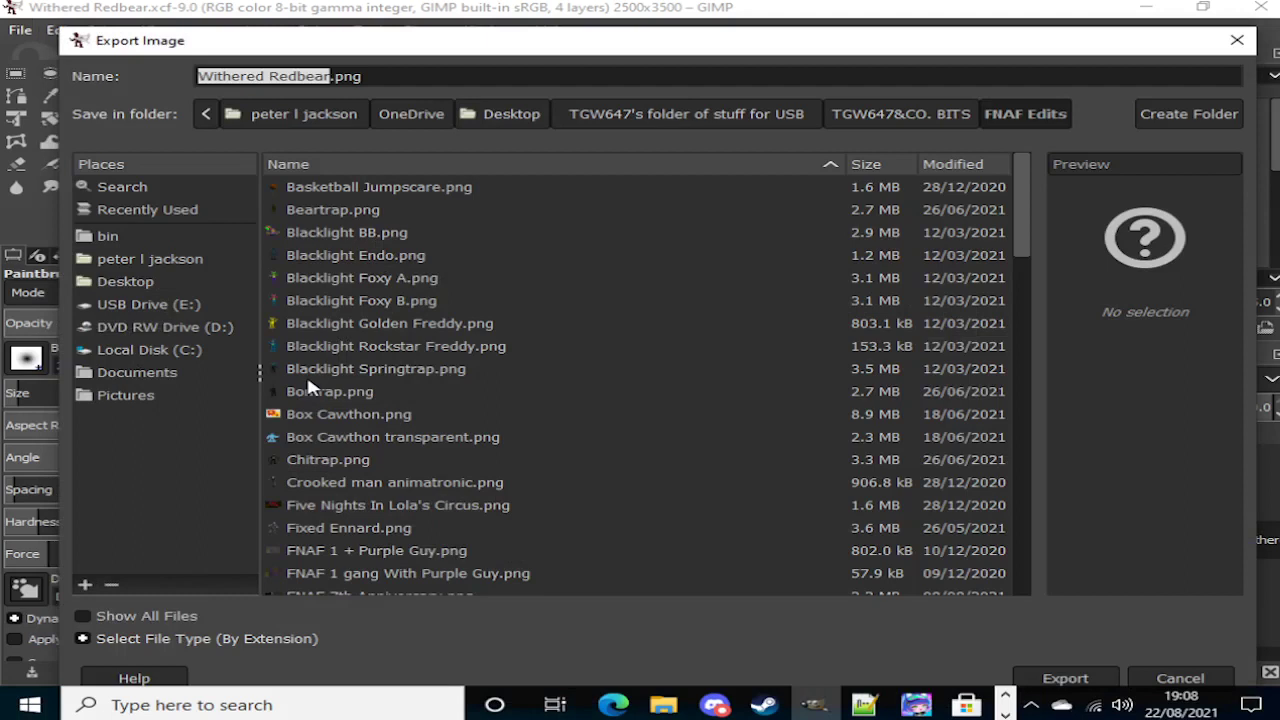
pyautogui.press('Return')
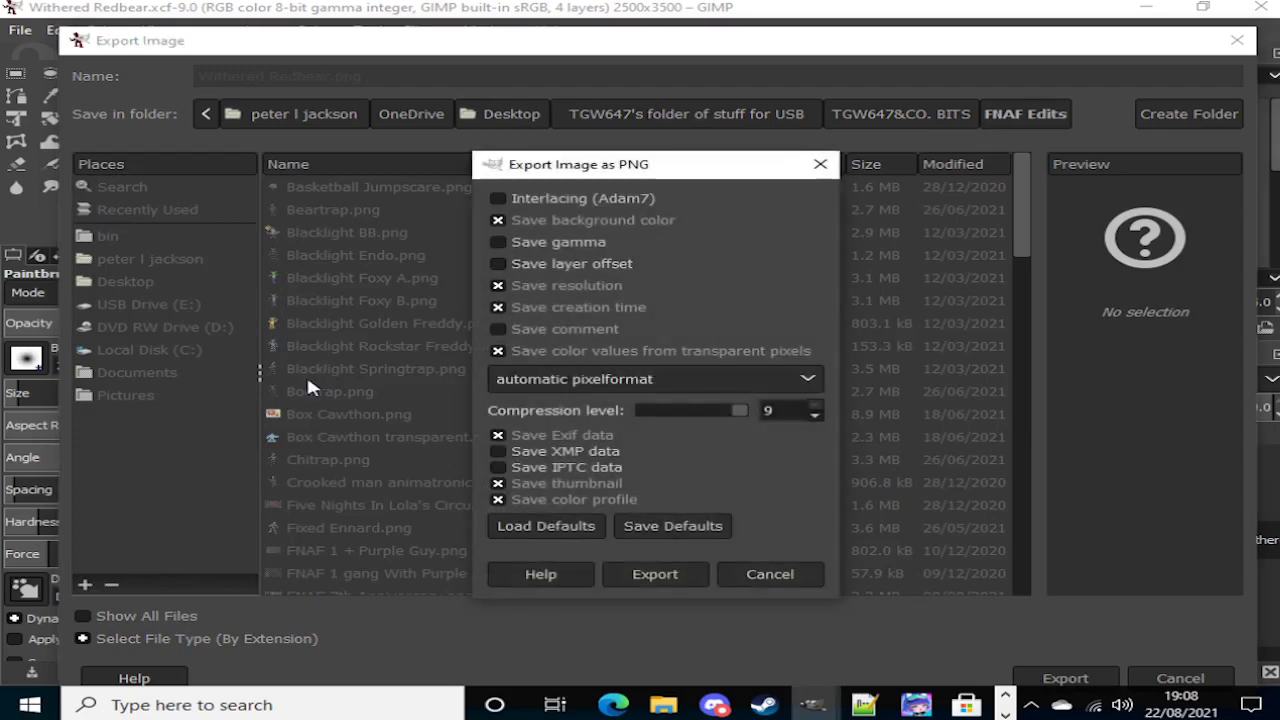
pyautogui.press('Return')
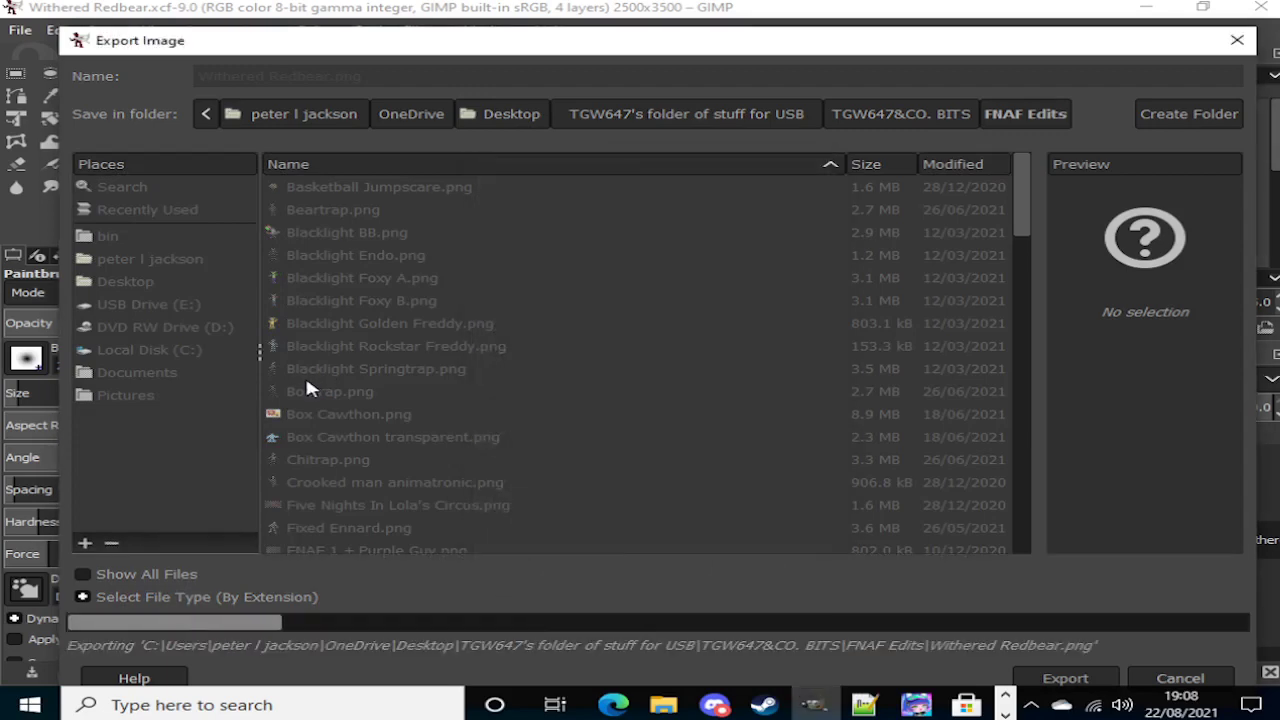
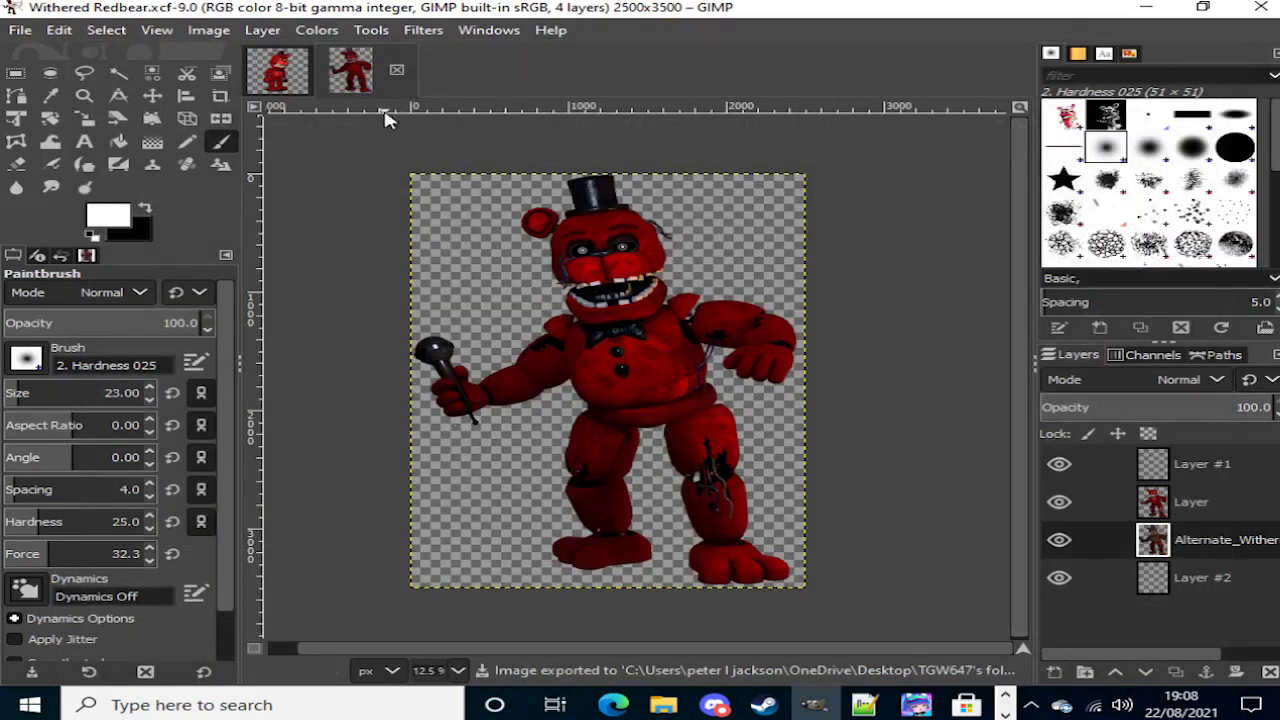
# Step: Close the RedBear_Battle_Stance reference image and discard its changes
pyautogui.click(290, 72)
pyautogui.click(323, 71)
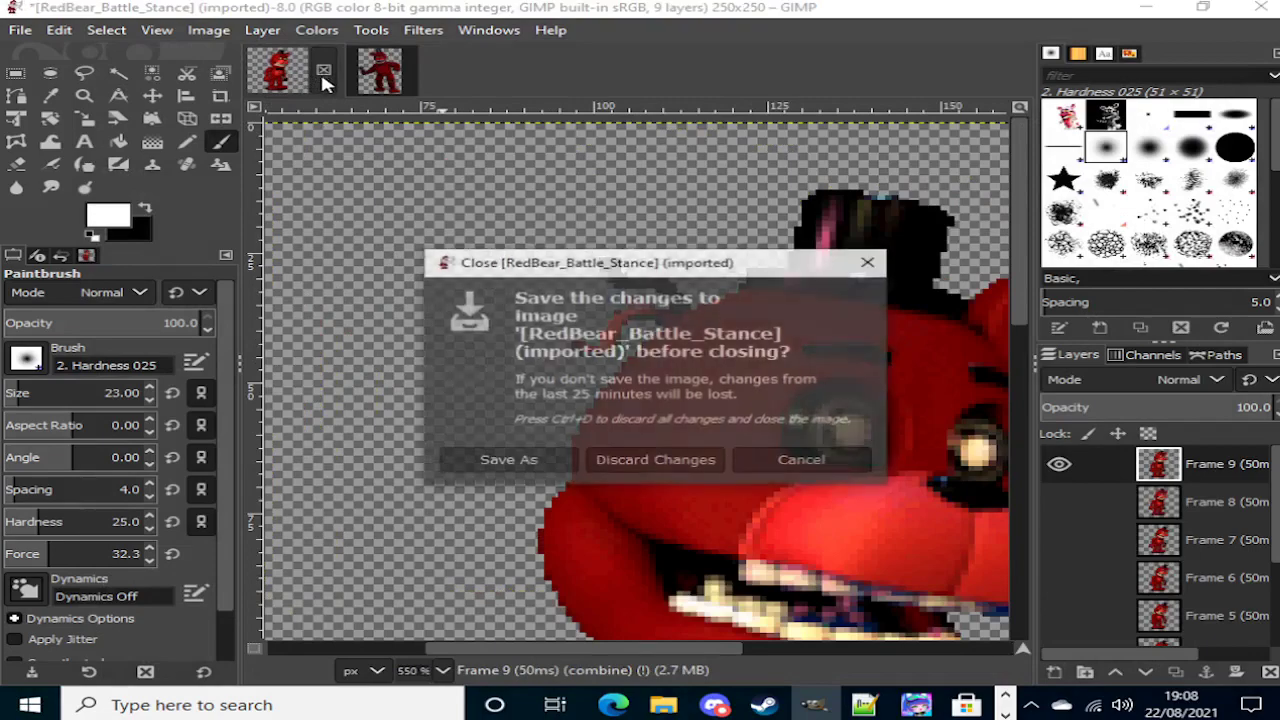
pyautogui.click(655, 460)
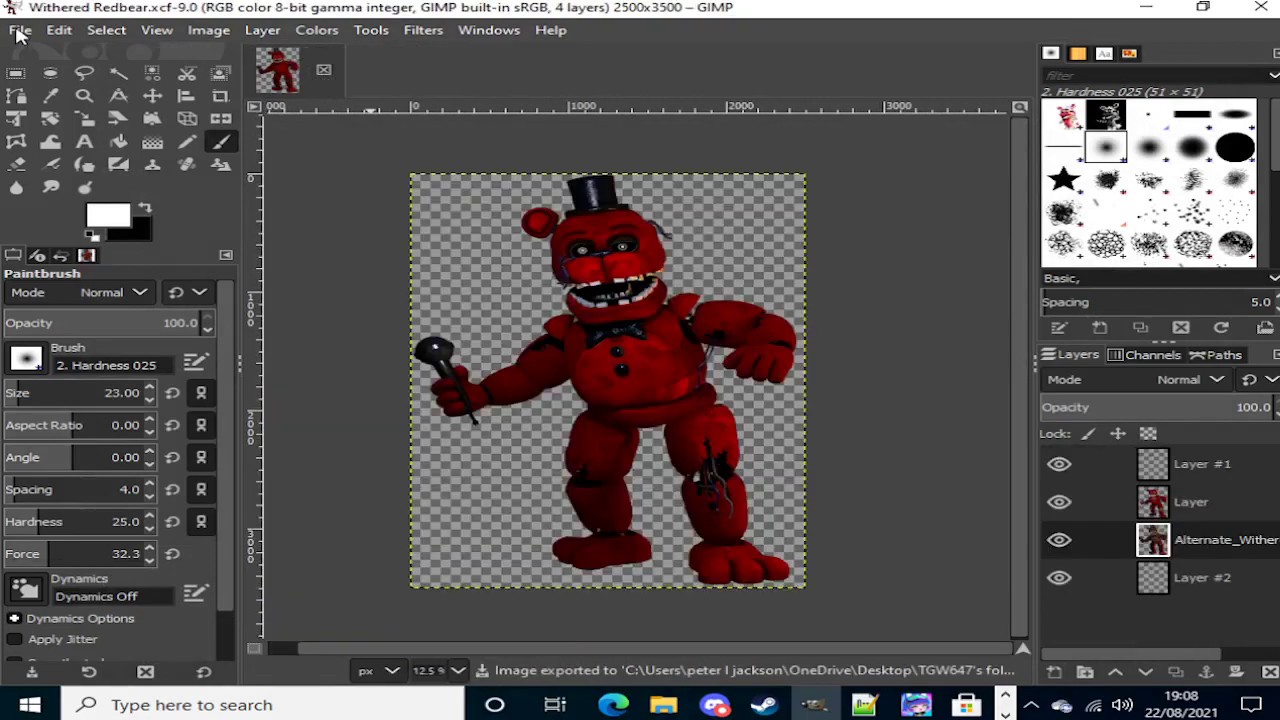
# Step: Start opening another image and preview the FNAF Edits files from Withered Redbear.xcf back up to Springbonnie AR.xcf
pyautogui.click(20, 30)
pyautogui.click(60, 97)
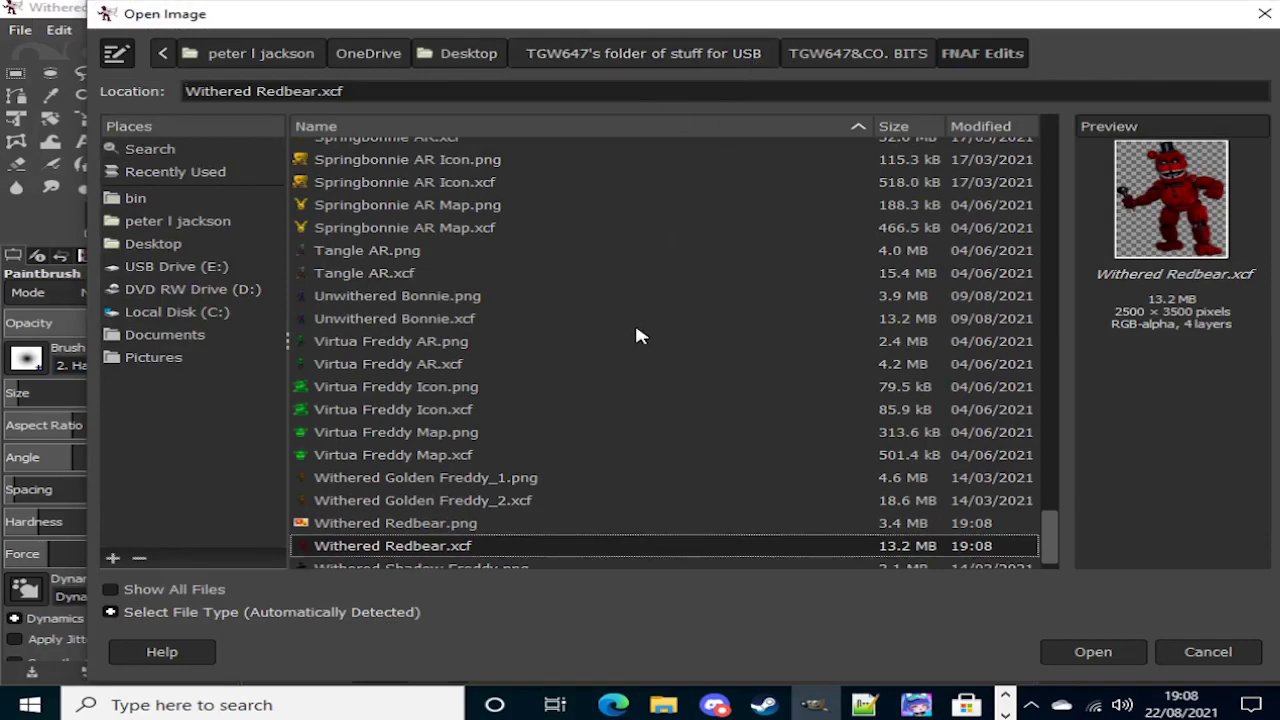
pyautogui.press('Up')
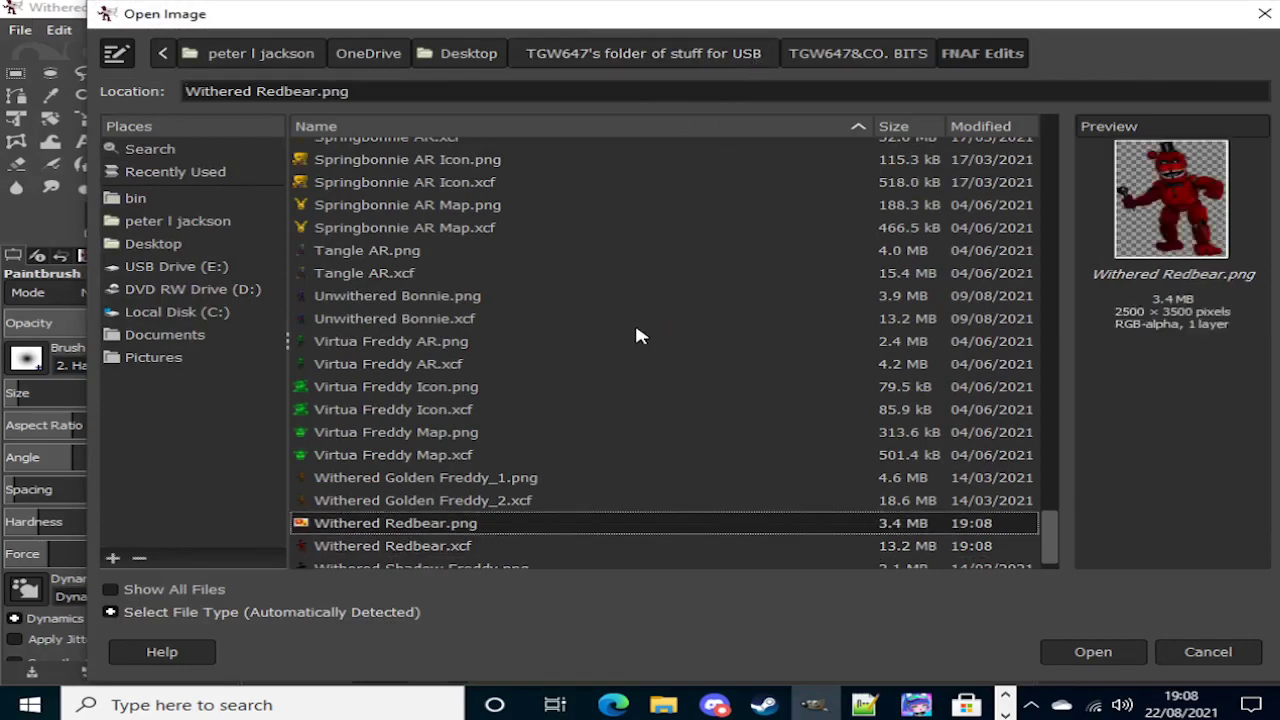
pyautogui.press('Up')
pyautogui.press('Up')
pyautogui.press('Up')
pyautogui.press('Up')
pyautogui.press('Up')
pyautogui.press('Up')
pyautogui.press('Up')
pyautogui.press('Up')
pyautogui.press('Up')
pyautogui.press('Up')
pyautogui.press('Up')
pyautogui.press('Up')
pyautogui.press('Up')
pyautogui.press('Up')
pyautogui.press('Up')
pyautogui.press('Up')
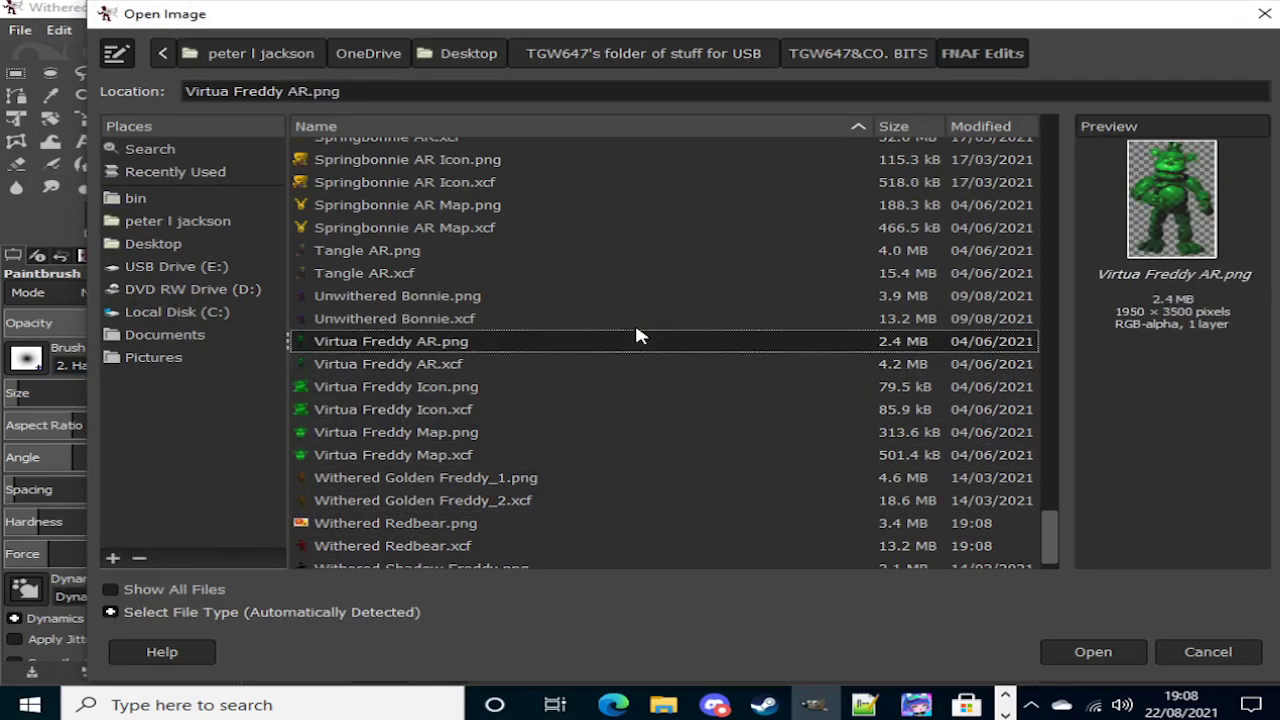
pyautogui.press('Up')
pyautogui.press('Up')
pyautogui.press('Up')
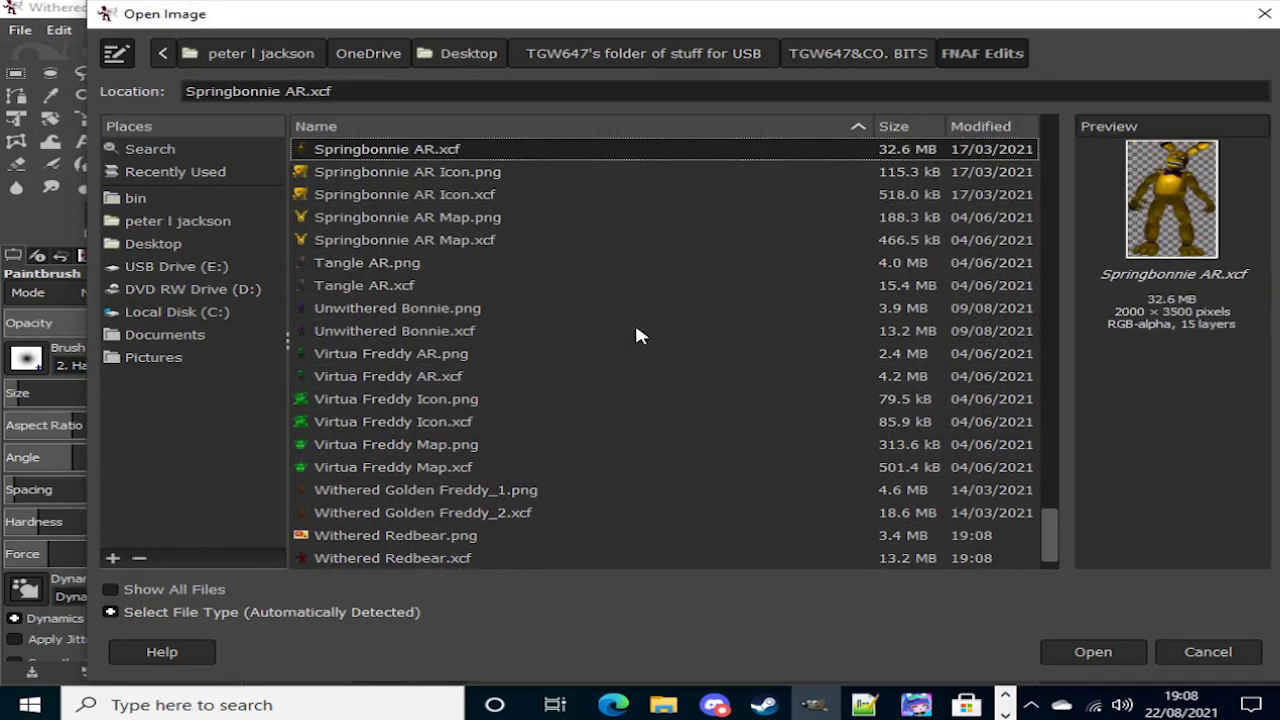
# Step: Compare the previews of the Springbonnie, Springbonnie AR and Springbonnie AR Icon files
pyautogui.press('Down')
pyautogui.press('Up')
pyautogui.press('Down')
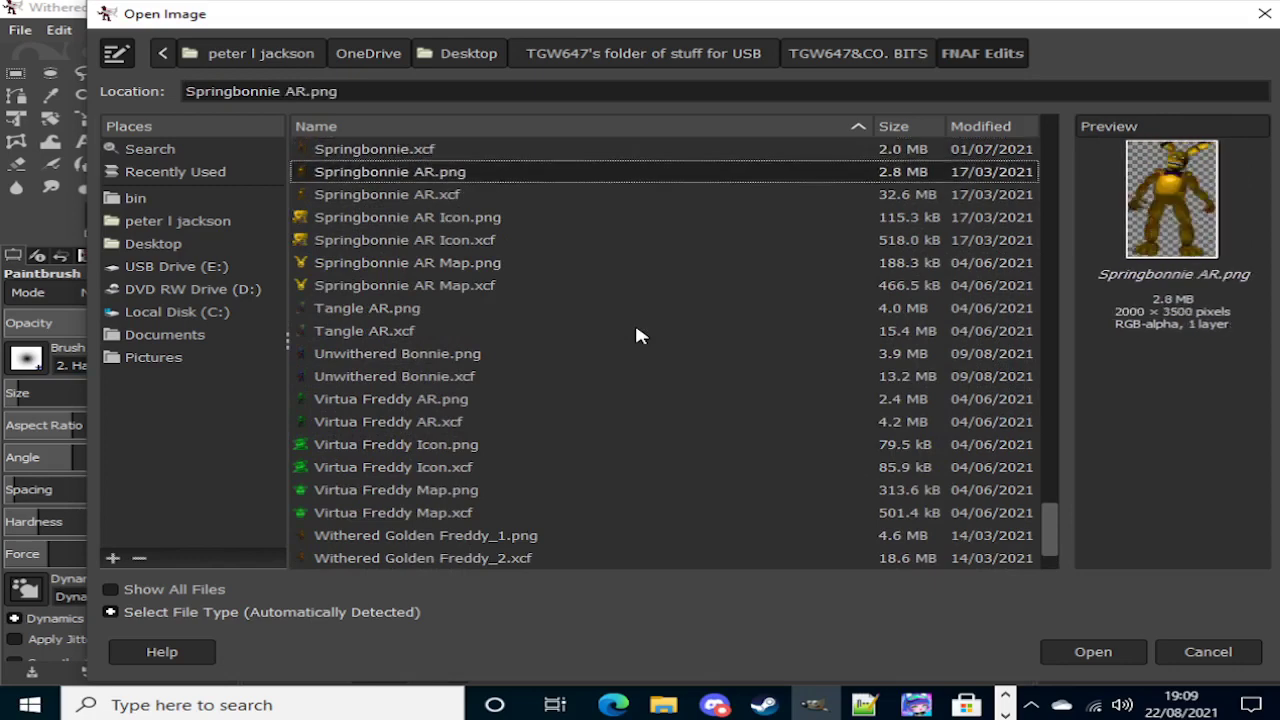
pyautogui.press('Up')
pyautogui.press('Up')
pyautogui.press('Down')
pyautogui.press('Up')
pyautogui.press('Down')
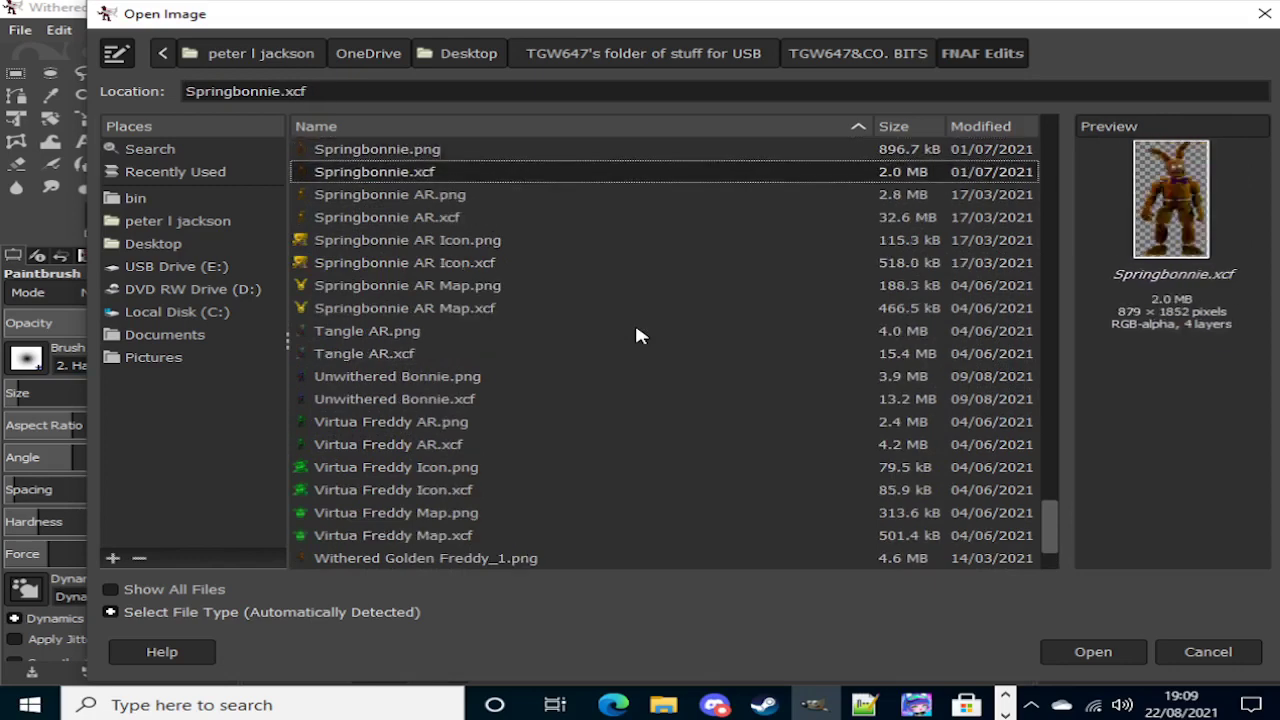
pyautogui.press('Up')
pyautogui.press('Down')
pyautogui.press('Down')
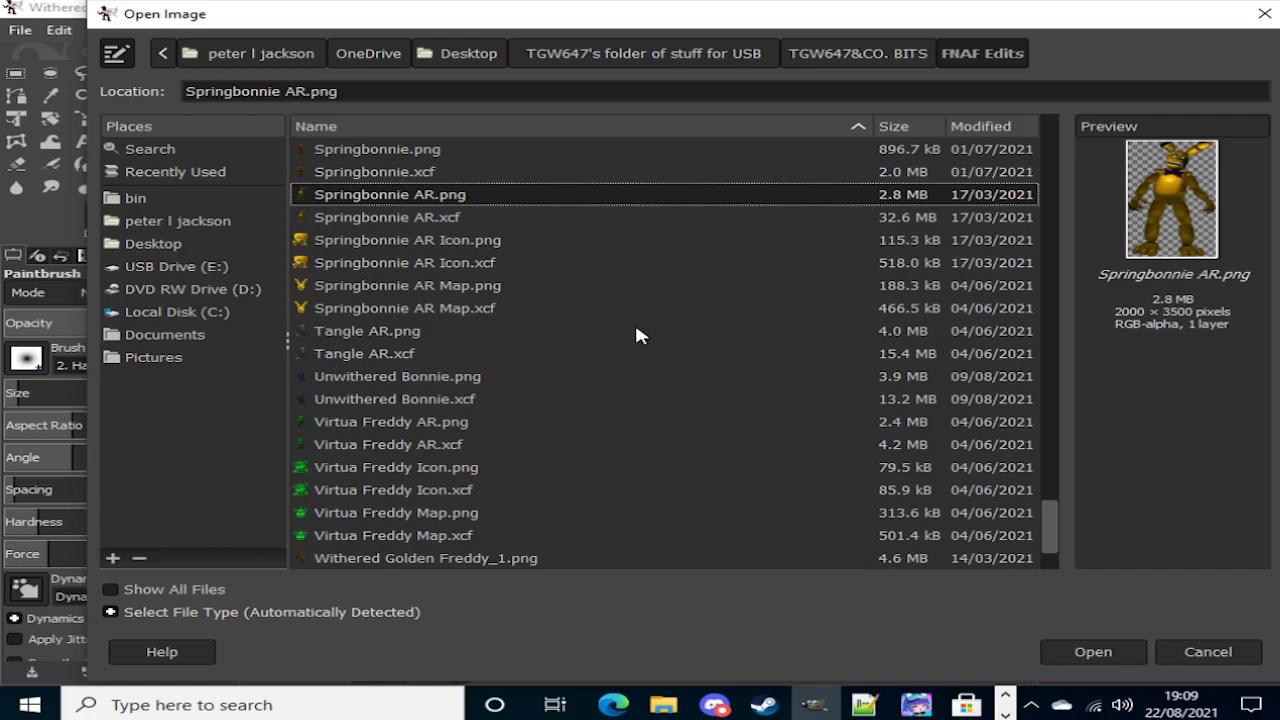
pyautogui.press('Down')
pyautogui.press('Down')
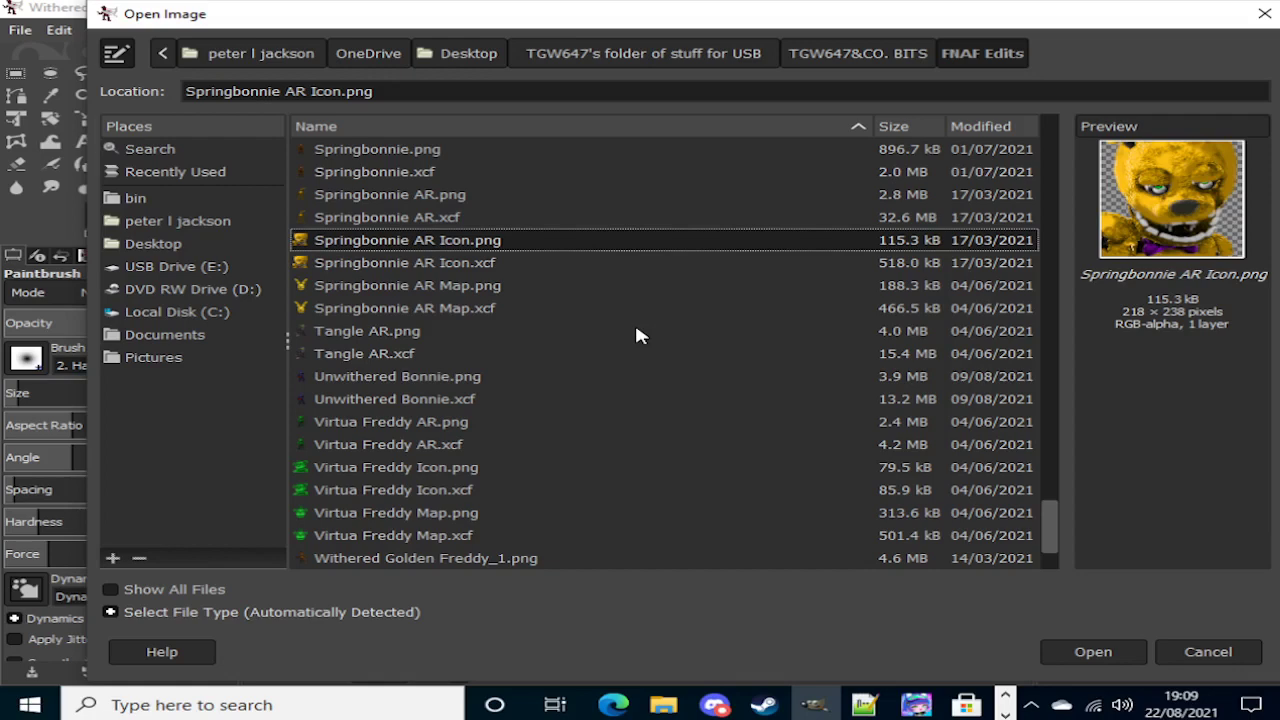
pyautogui.press('Up')
pyautogui.press('Up')
pyautogui.press('Up')
pyautogui.press('Up')
pyautogui.press('Up')
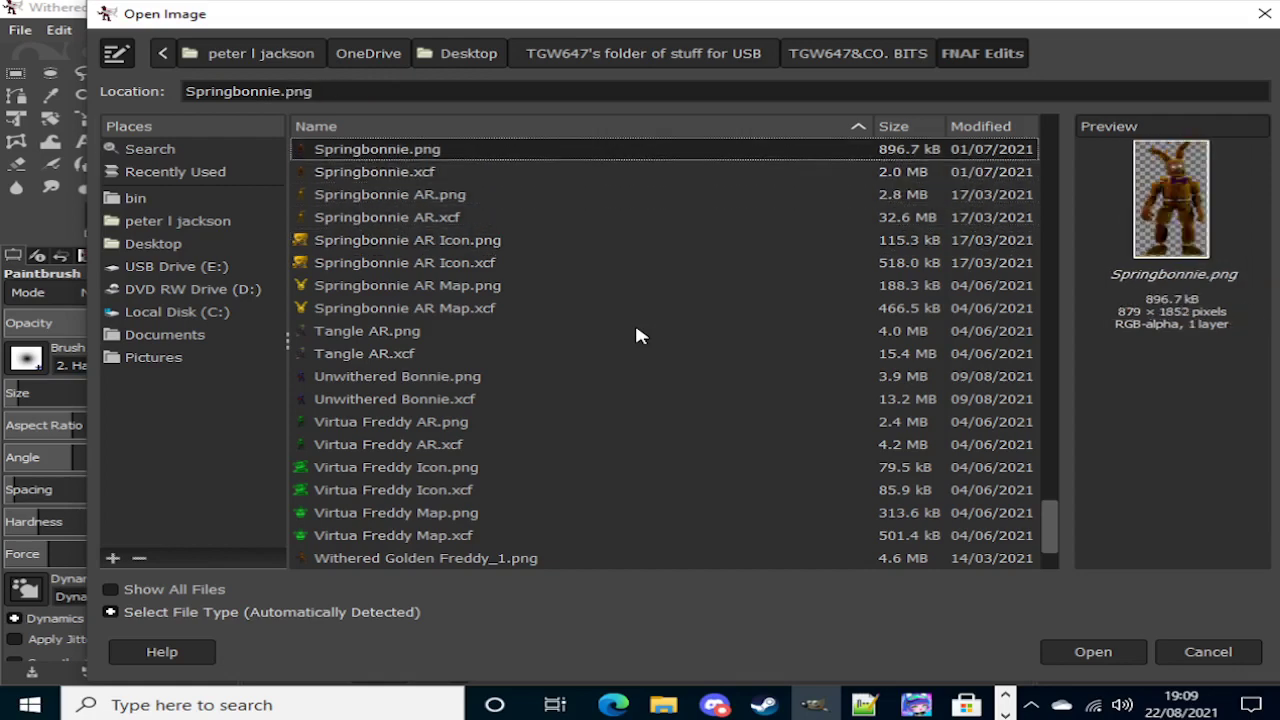
# Step: Preview the earlier edits upward through the Shadow Freddy and Shadow Endo files to Shadow Bonnie AR Icon.xcf
pyautogui.press('Up')
pyautogui.press('Up')
pyautogui.press('Up')
pyautogui.press('Up')
pyautogui.press('Up')
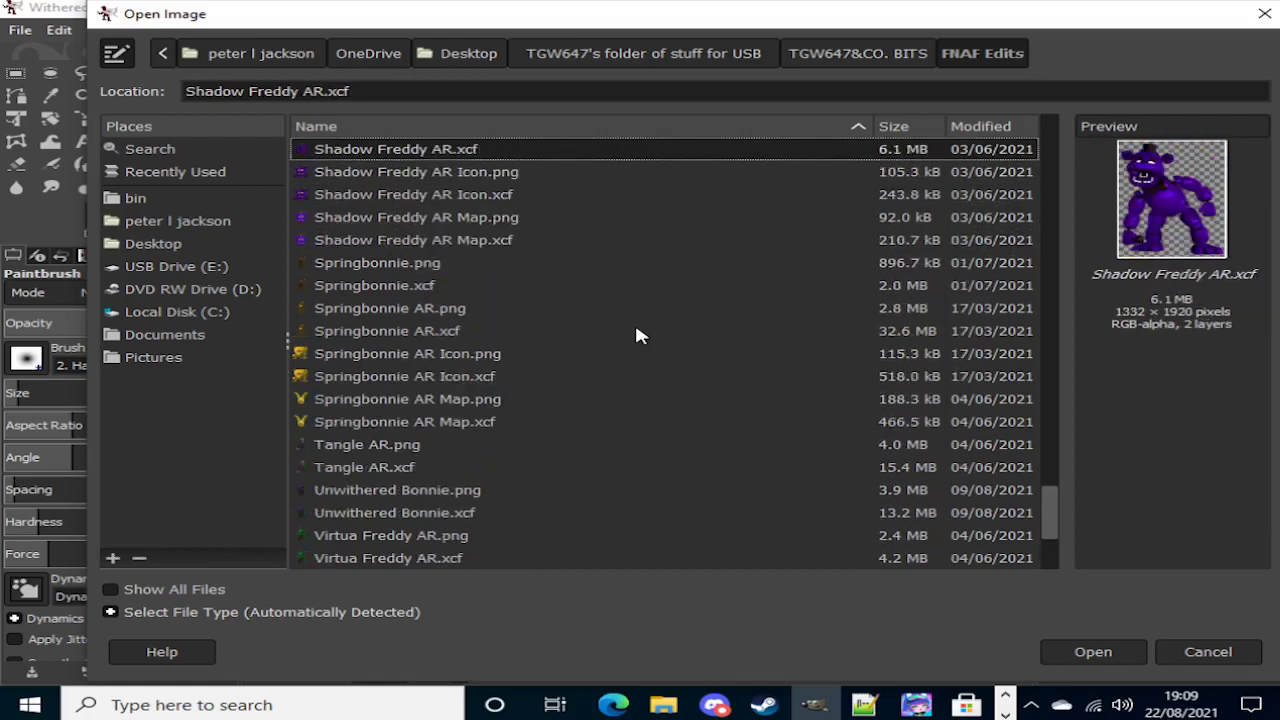
pyautogui.press('Up')
pyautogui.press('Up')
pyautogui.press('Up')
pyautogui.press('Up')
pyautogui.press('Up')
pyautogui.press('Up')
pyautogui.press('Up')
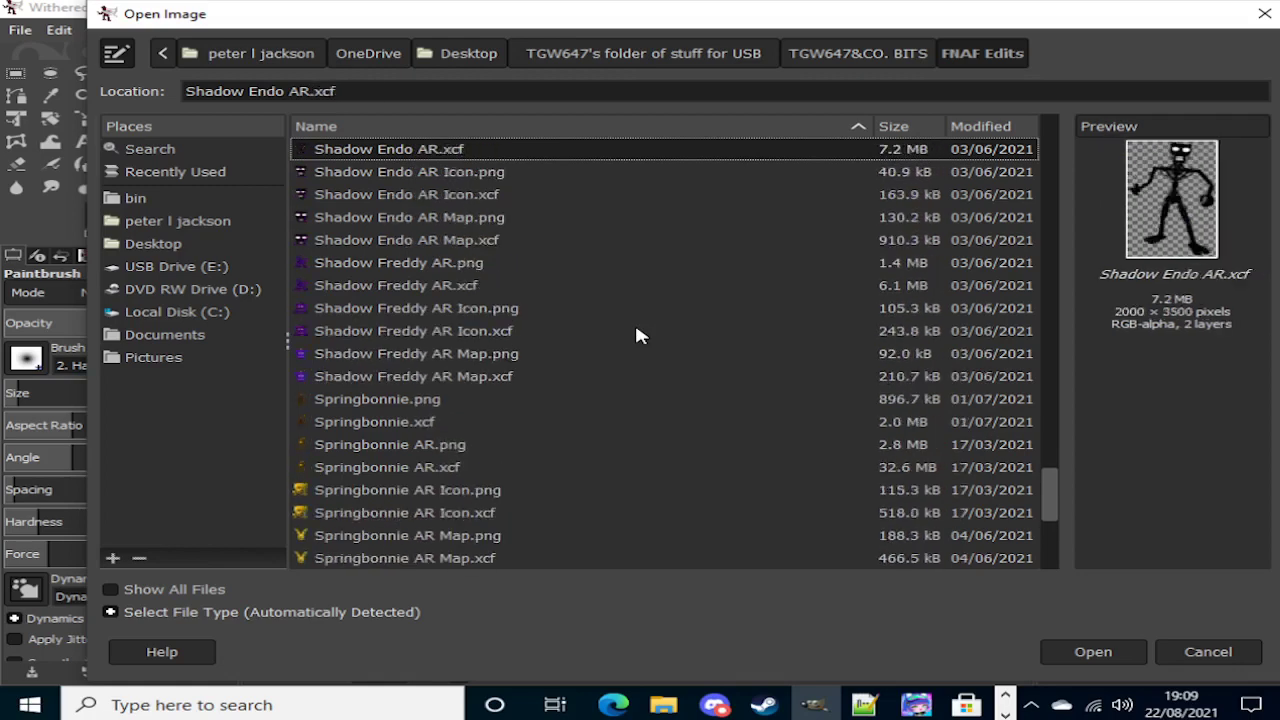
pyautogui.press('Up')
pyautogui.press('Up')
pyautogui.press('Up')
pyautogui.press('Up')
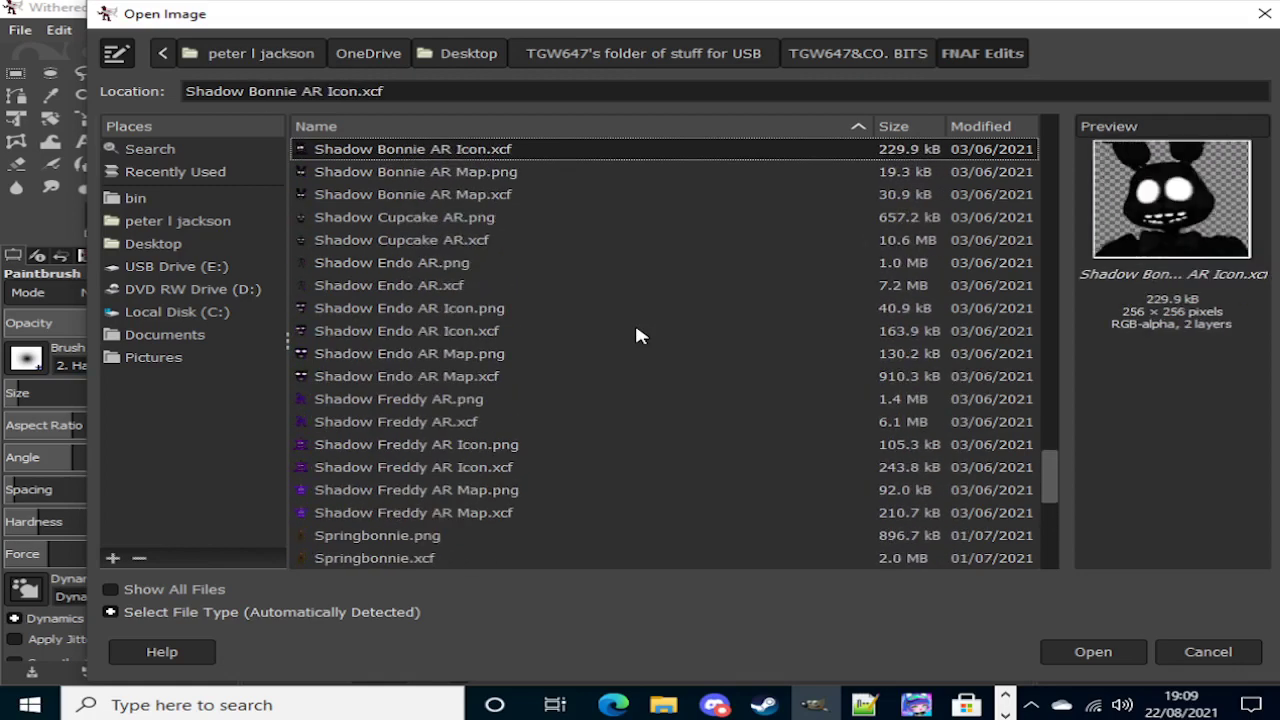
# Step: Compare the previews of the Shadow Bonnie AR Icon and Shadow Bonnie AR Map files
pyautogui.press('Down')
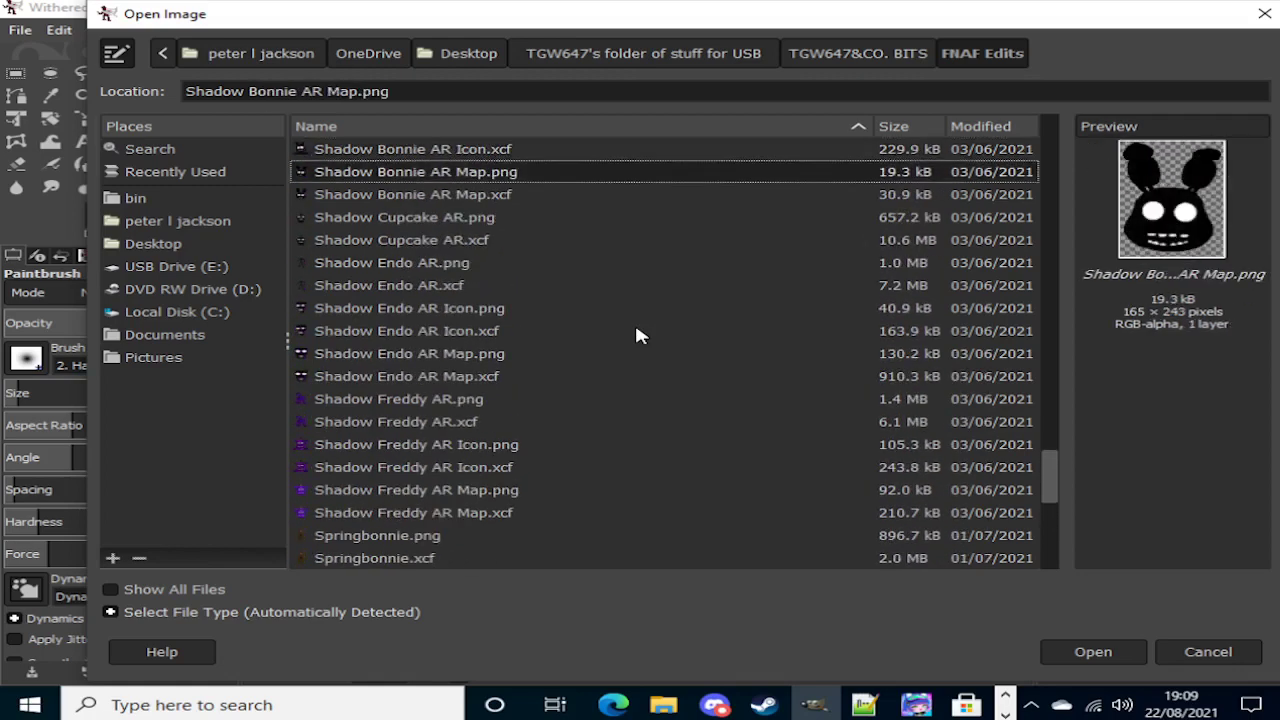
pyautogui.press('Down')
pyautogui.press('Up')
pyautogui.press('Up')
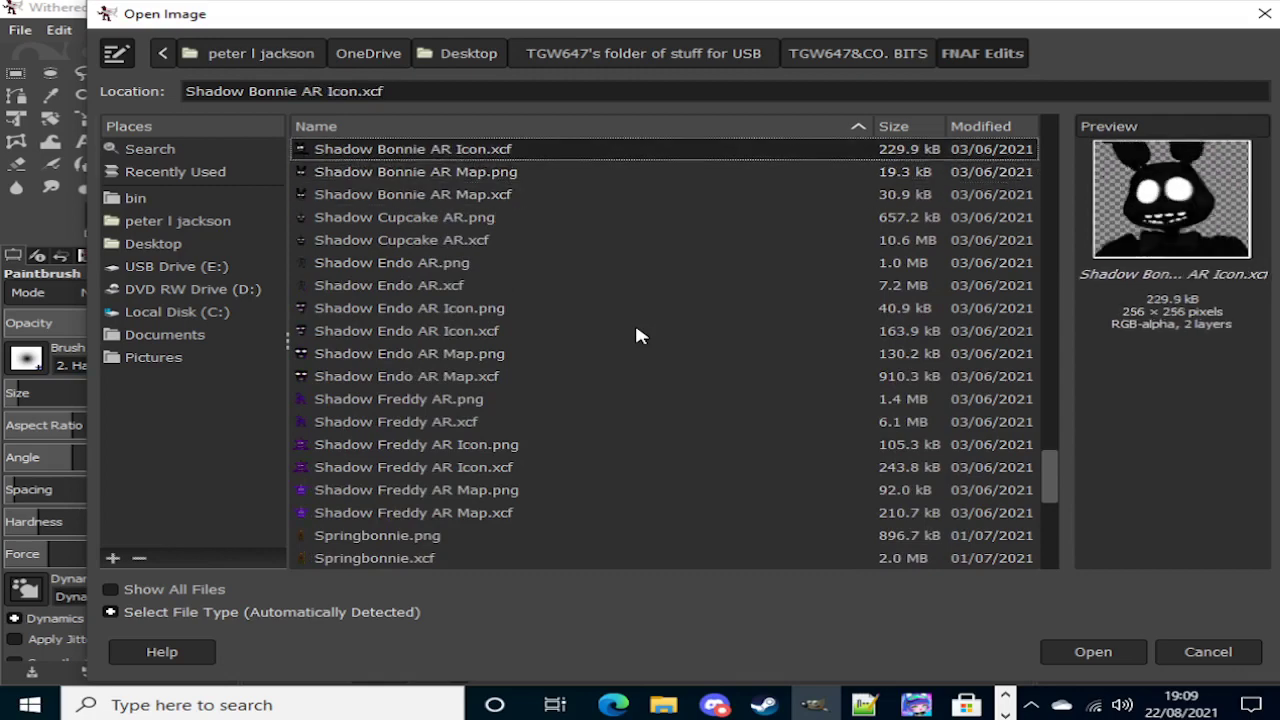
pyautogui.press('Down')
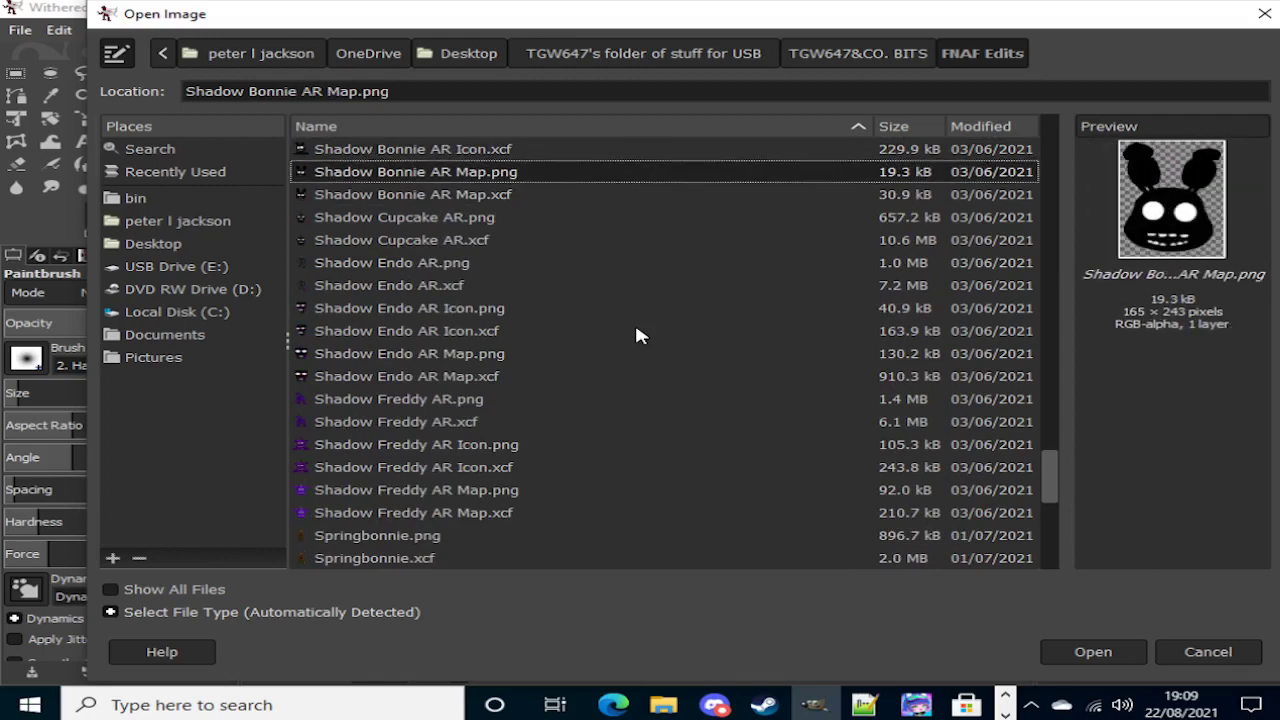
pyautogui.press('Up')
pyautogui.press('Up')
pyautogui.press('Up')
pyautogui.press('Down')
pyautogui.press('Down')
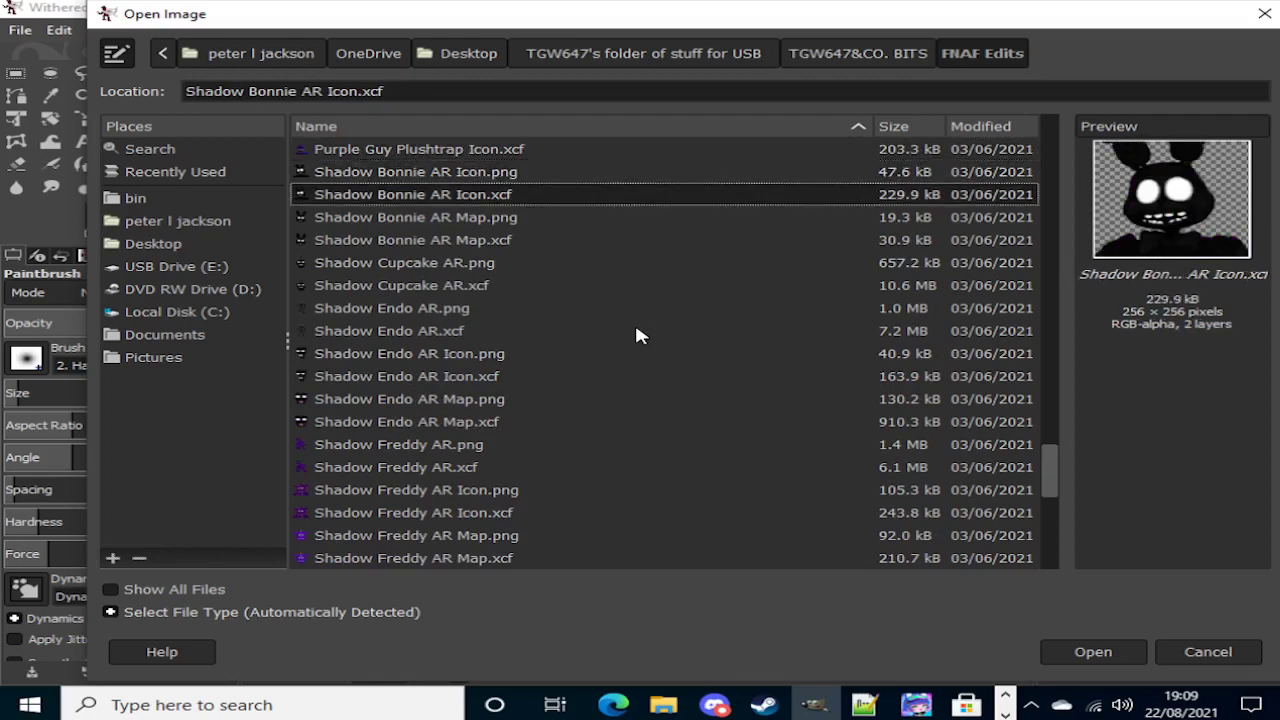
pyautogui.press('Down')
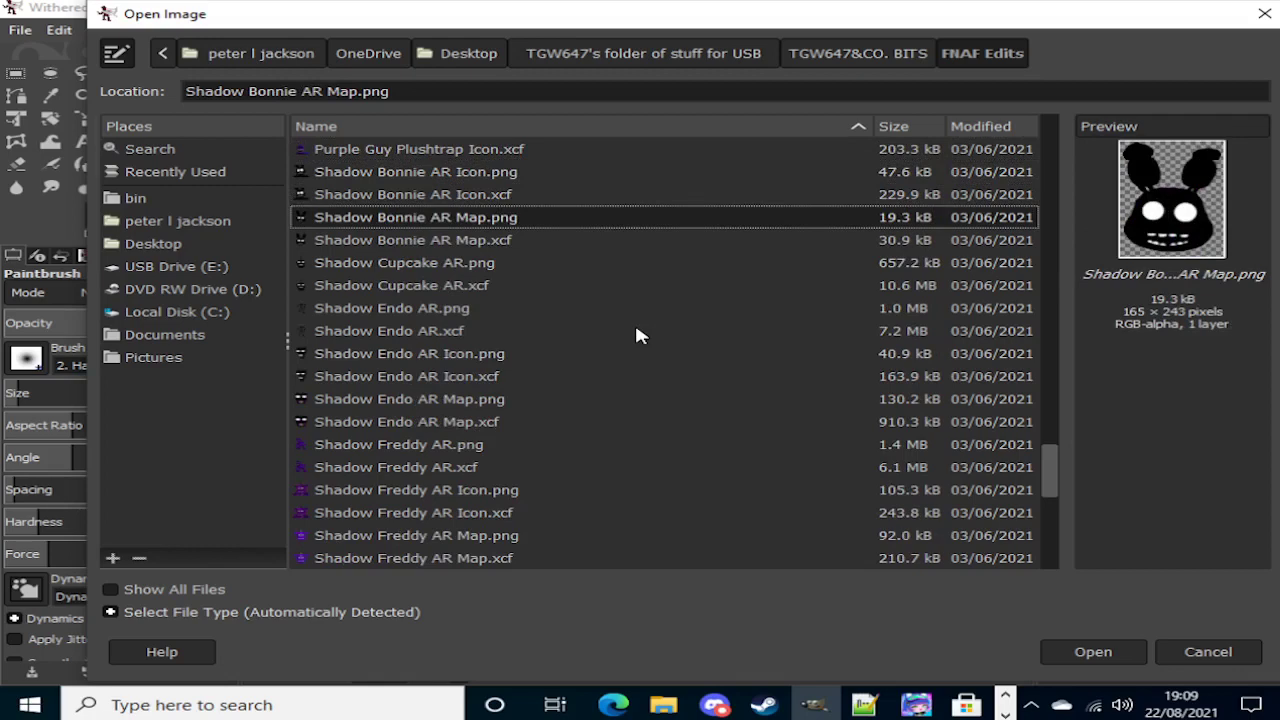
pyautogui.press('Up')
pyautogui.press('Up')
pyautogui.press('Down')
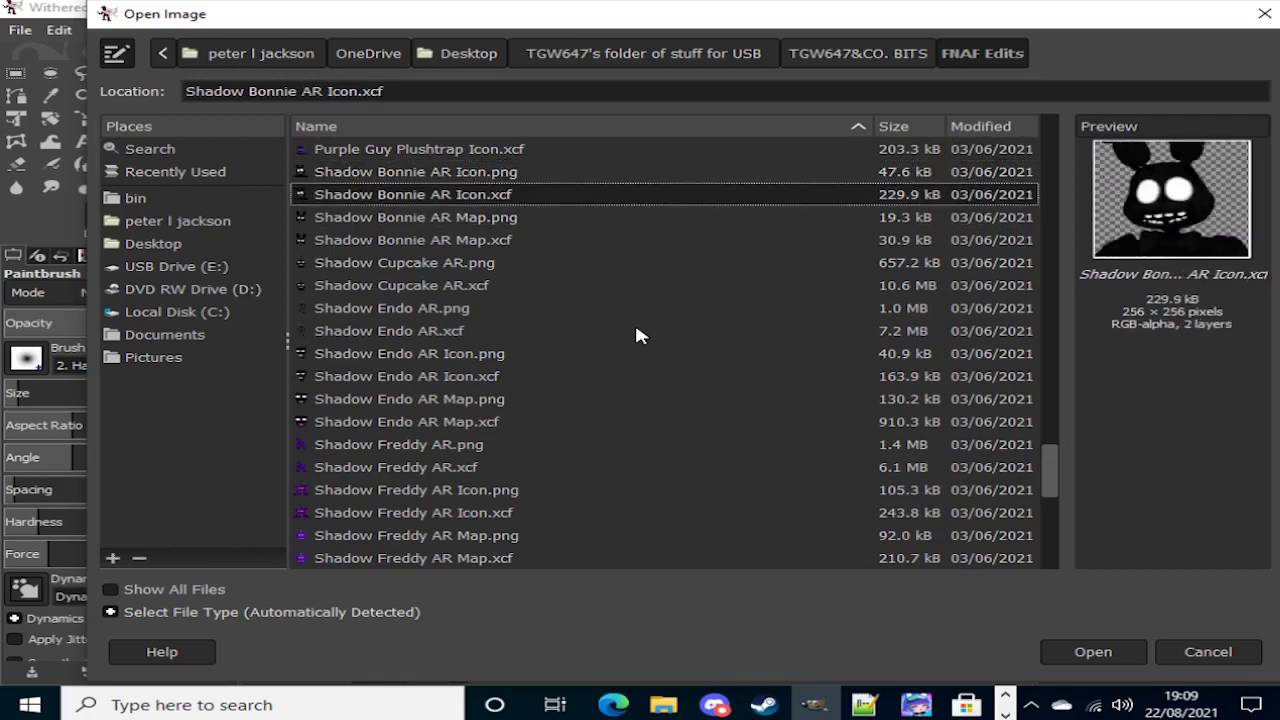
pyautogui.press('Up')
pyautogui.press('Down')
pyautogui.press('Down')
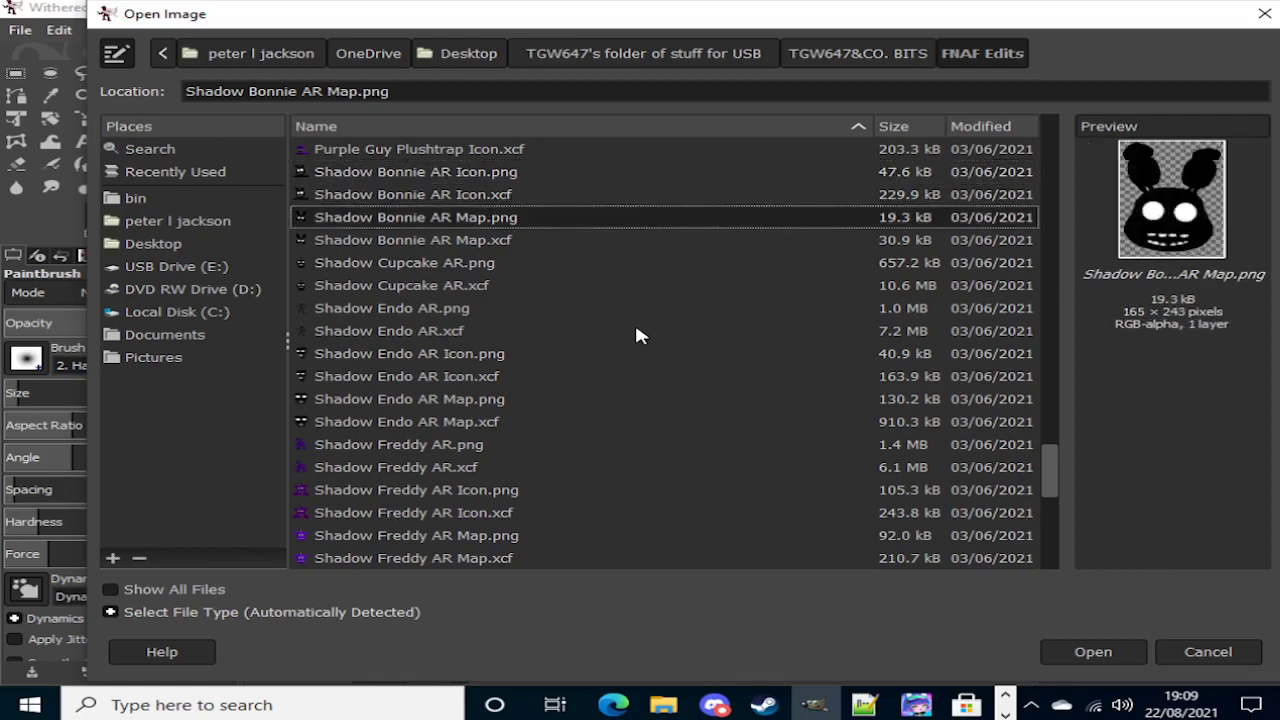
pyautogui.press('Up')
pyautogui.press('Up')
pyautogui.press('Up')
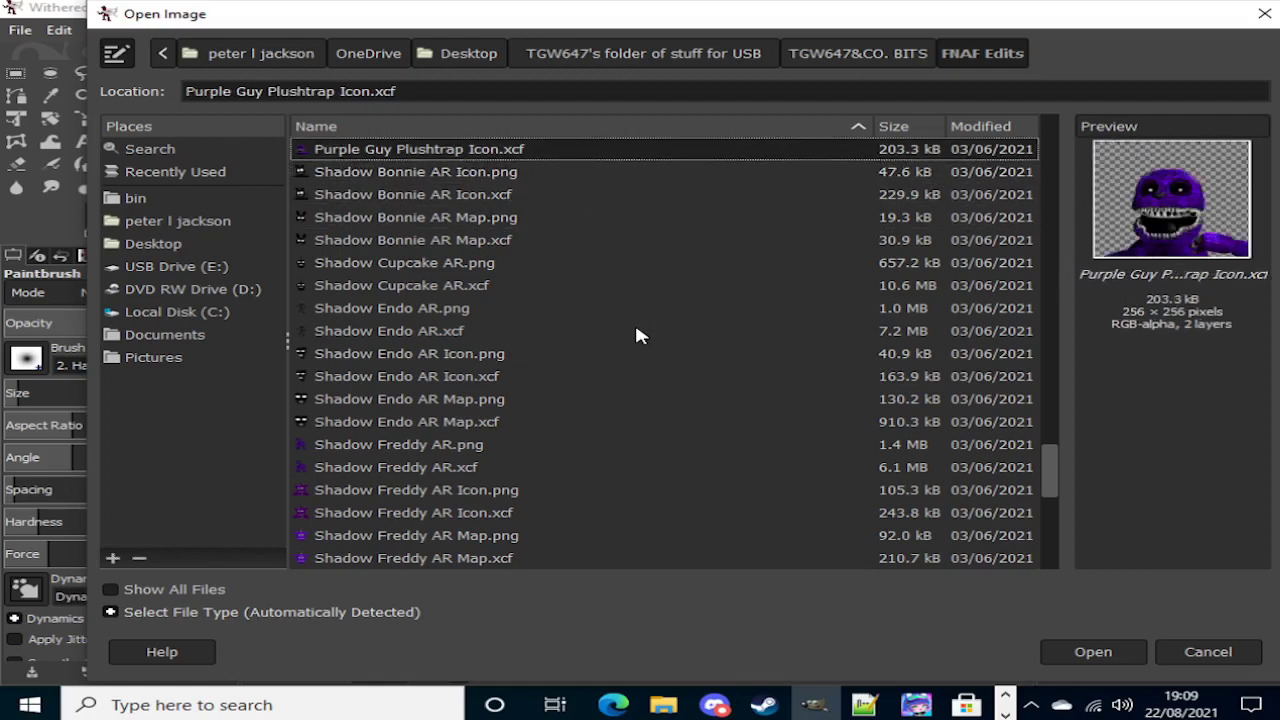
# Step: Preview the files up to Plushica.png, including the Purple Guy Plushtrap map and AR edits
pyautogui.press('Up')
pyautogui.press('Up')
pyautogui.press('Up')
pyautogui.press('Up')
pyautogui.press('Up')
pyautogui.press('Up')
pyautogui.press('Up')
pyautogui.press('Up')
pyautogui.press('Up')
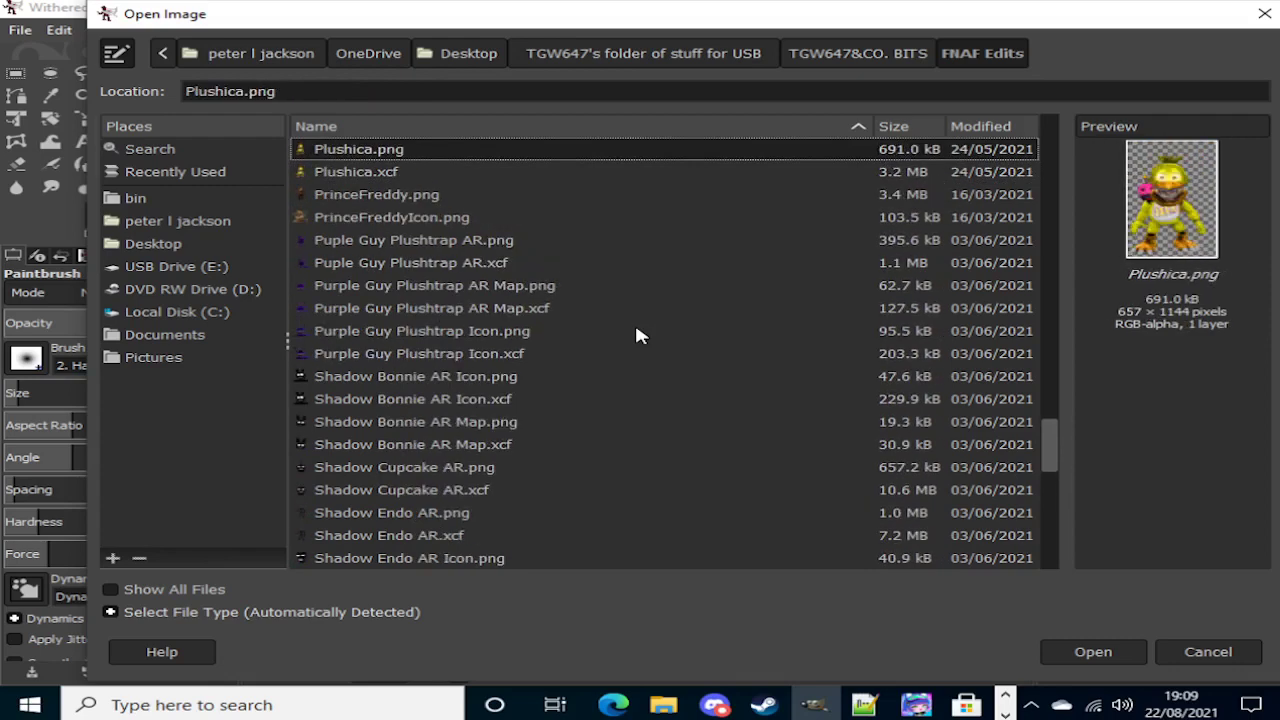
pyautogui.press('Down')
pyautogui.press('Down')
pyautogui.press('Down')
pyautogui.press('Down')
pyautogui.press('Down')
pyautogui.press('Down')
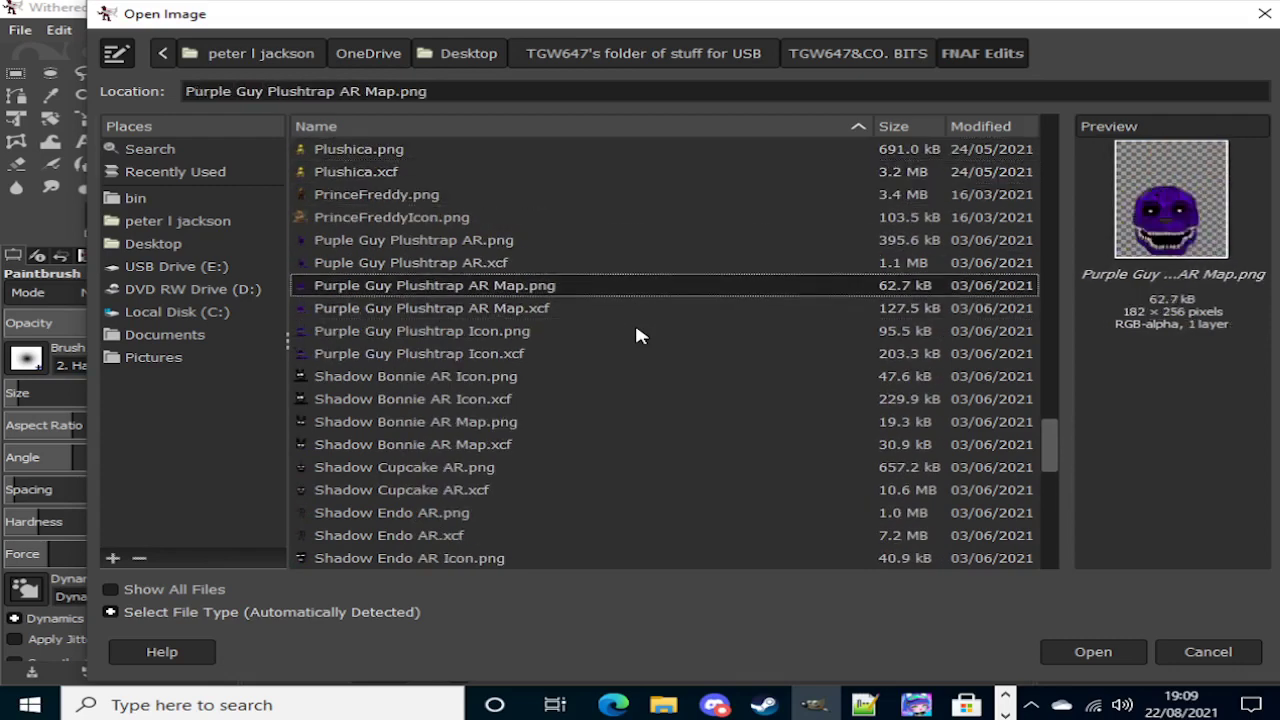
pyautogui.press('Up')
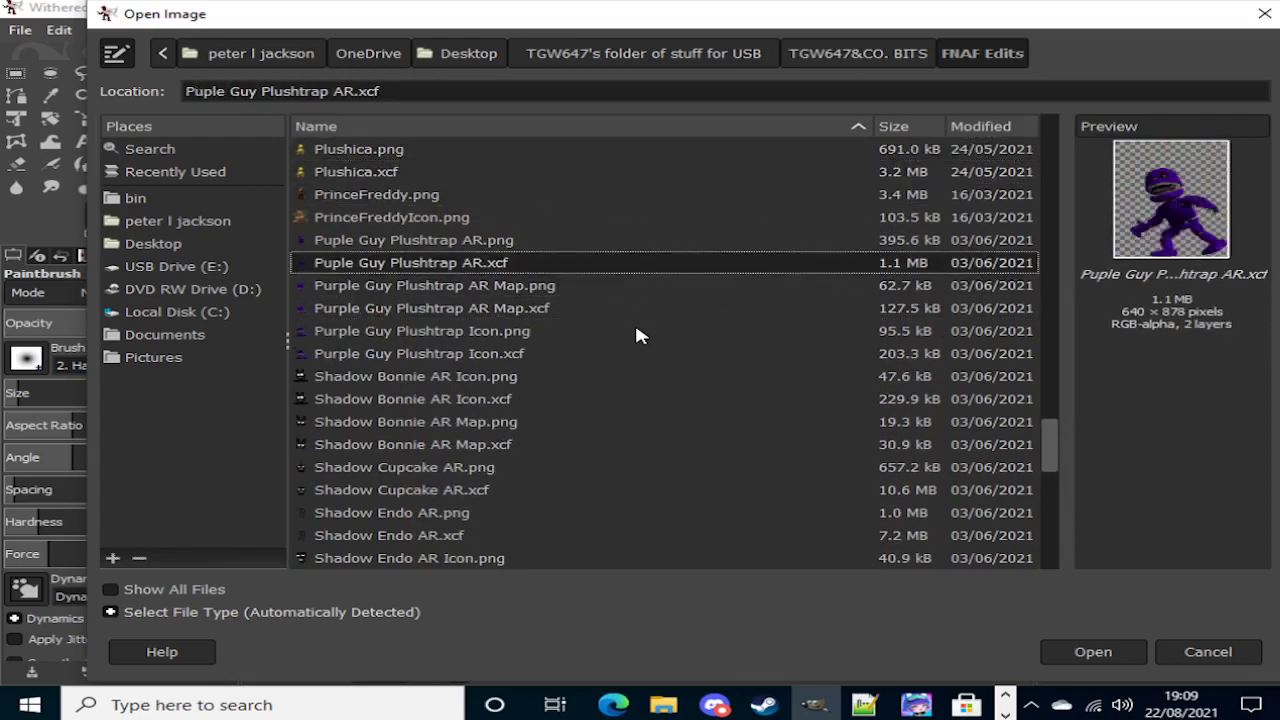
# Step: Look through the PrinceFreddy and Plush character edits up to Nightmare Noseybonk.png
pyautogui.press('Up')
pyautogui.press('Up')
pyautogui.press('Up')
pyautogui.press('Up')
pyautogui.press('Up')
pyautogui.press('Up')
pyautogui.press('Up')
pyautogui.press('Up')
pyautogui.press('Up')
pyautogui.press('Up')
pyautogui.press('Up')
pyautogui.press('Up')
pyautogui.press('Up')
pyautogui.press('Up')
pyautogui.press('Up')
pyautogui.press('Up')
pyautogui.press('Up')
pyautogui.press('Up')
pyautogui.press('Up')
pyautogui.press('Down')
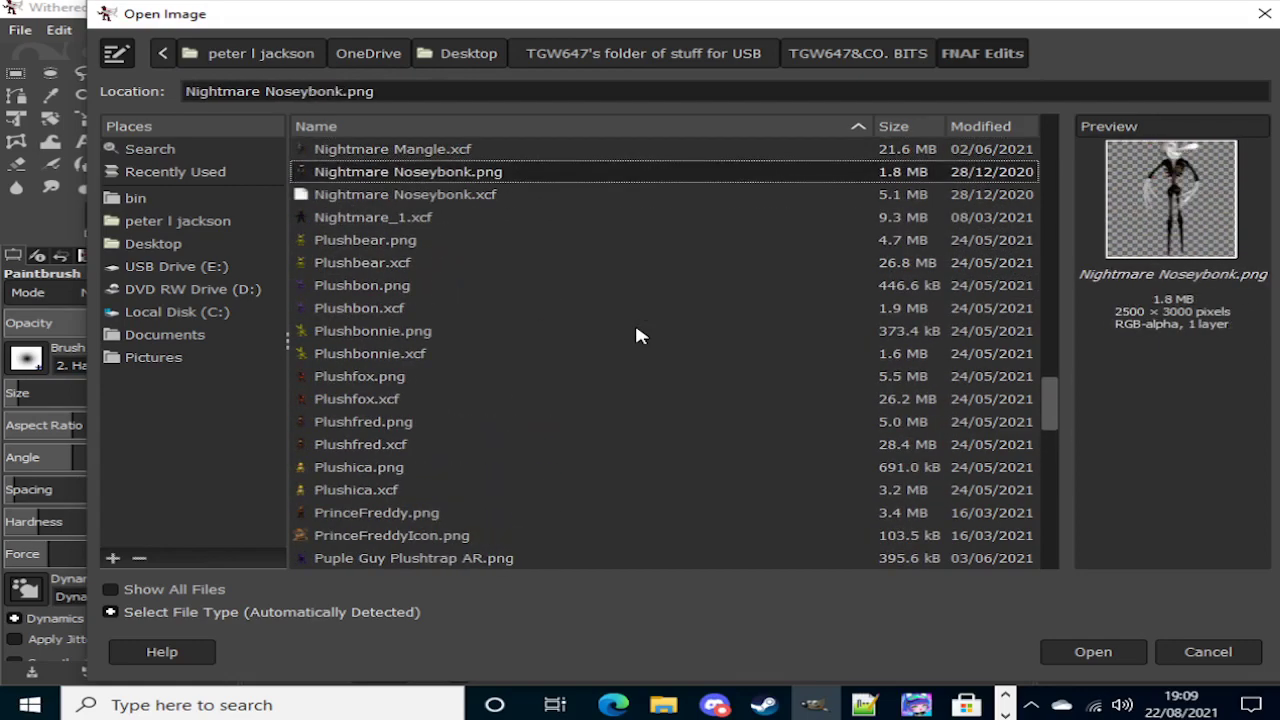
# Step: Preview the edits from Nightmare Noseybonk.png down through the Plush and Purple Guy Plushtrap files to Shadow Cupcake AR.xcf
pyautogui.press('Down')
pyautogui.press('Down')
pyautogui.press('Down')
pyautogui.press('Down')
pyautogui.press('Down')
pyautogui.press('Down')
pyautogui.press('Down')
pyautogui.press('Down')
pyautogui.press('Down')
pyautogui.press('Down')
pyautogui.press('Down')
pyautogui.press('Down')
pyautogui.press('Down')
pyautogui.press('Down')
pyautogui.press('Down')
pyautogui.press('Down')
pyautogui.press('Down')
pyautogui.press('Down')
pyautogui.press('Down')
pyautogui.press('Down')
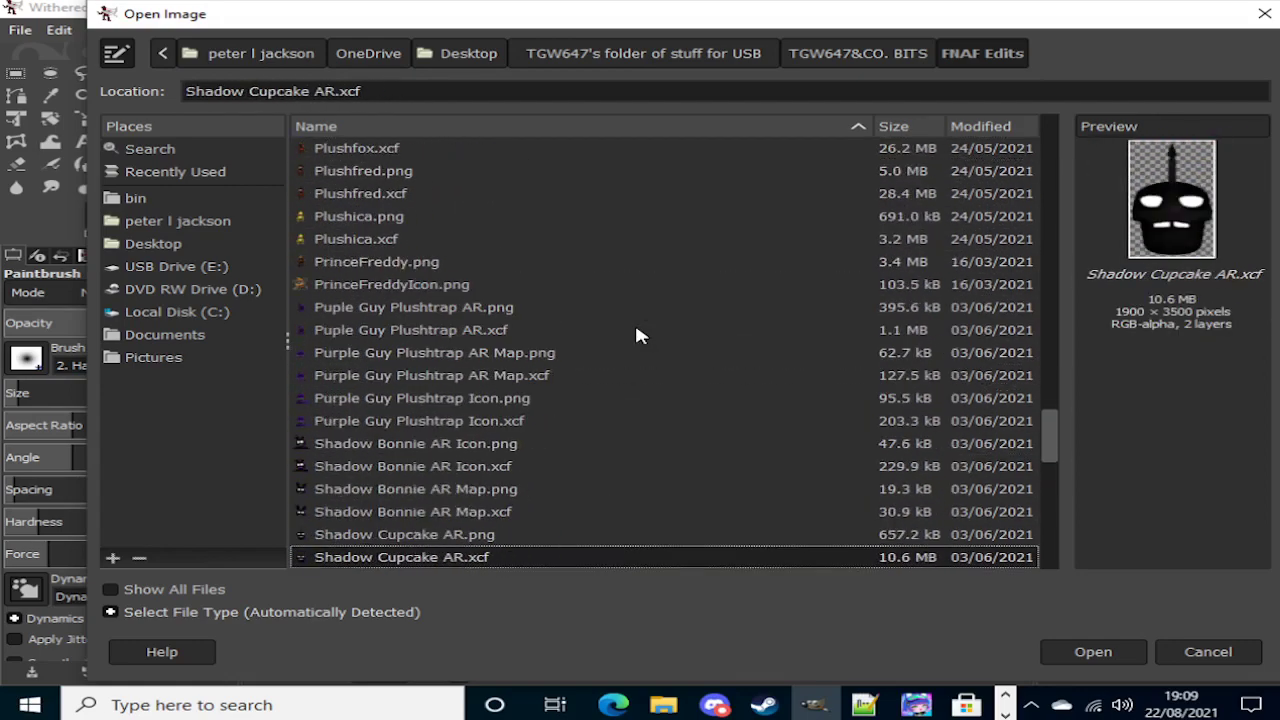
# Step: Preview the files down through the Shadow Endo and Shadow Freddy edits to Springbonnie AR Map.png
pyautogui.press('Down')
pyautogui.press('Down')
pyautogui.press('Down')
pyautogui.press('Down')
pyautogui.press('Down')
pyautogui.press('Down')
pyautogui.press('Down')
pyautogui.press('Down')
pyautogui.press('Down')
pyautogui.press('Down')
pyautogui.press('Down')
pyautogui.press('Down')
pyautogui.press('Down')
pyautogui.press('Down')
pyautogui.press('Down')
pyautogui.press('Down')
pyautogui.press('Down')
pyautogui.press('Down')
pyautogui.press('Down')
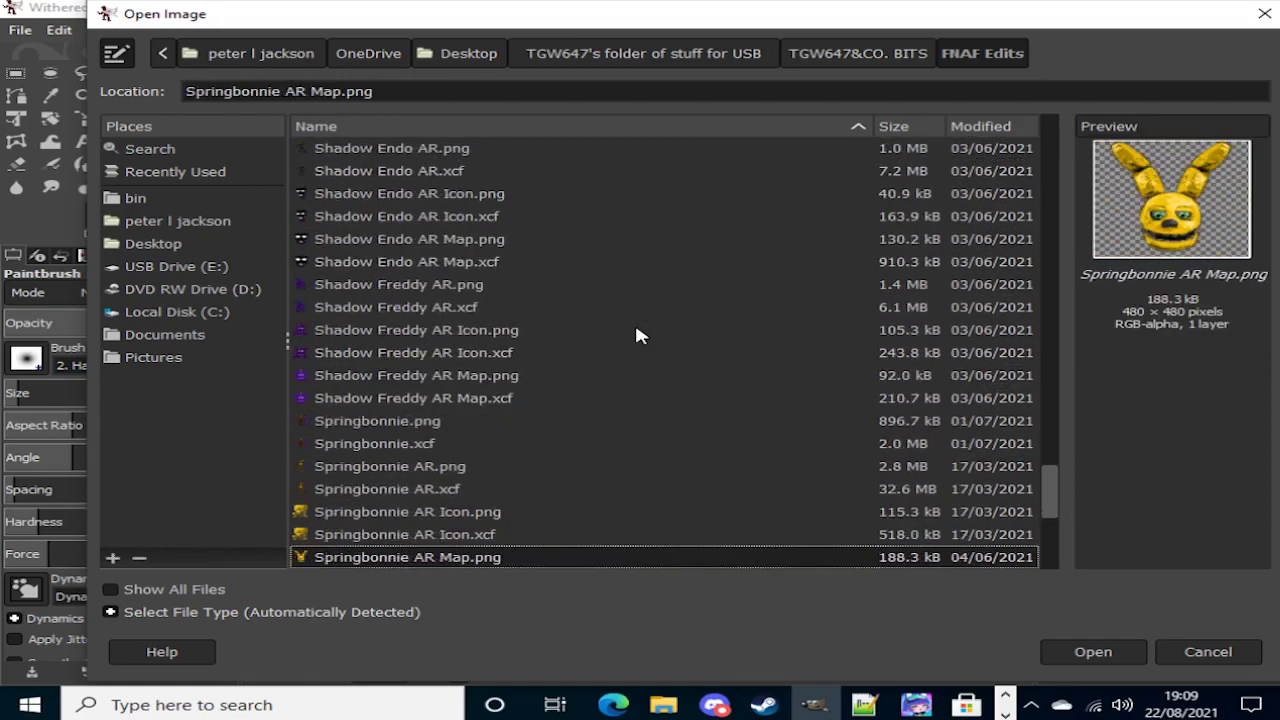
# Step: Look through the Tangle AR and Unwithered Bonnie edits down to Virtua Freddy Icon.png
pyautogui.press('Down')
pyautogui.press('Down')
pyautogui.press('Down')
pyautogui.press('Down')
pyautogui.press('Down')
pyautogui.press('Down')
pyautogui.press('Down')
pyautogui.press('Down')
pyautogui.press('Down')
pyautogui.press('Down')
pyautogui.press('Down')
pyautogui.press('Down')
pyautogui.press('Down')
pyautogui.press('Down')
pyautogui.press('Down')
pyautogui.press('Down')
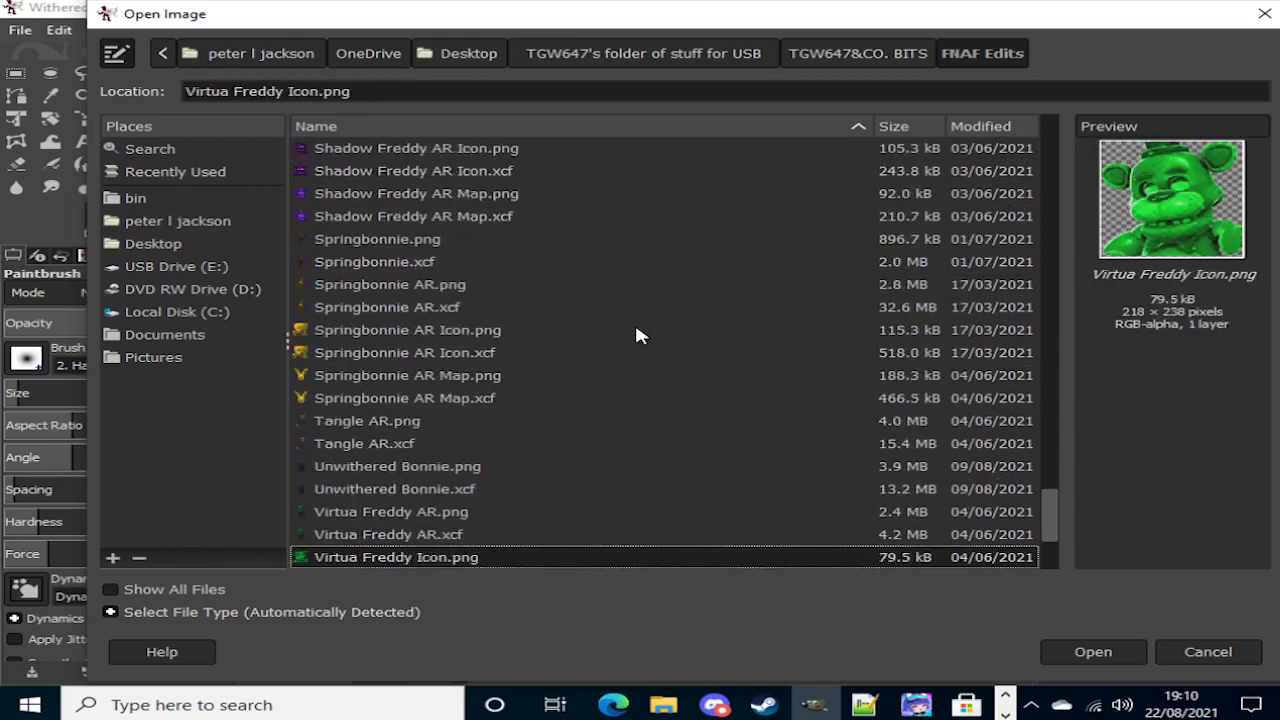
# Step: Open Withered Golden Freddy_2.xcf from the FNAF Edits folder and close the Withered Redbear image
pyautogui.press('Up')
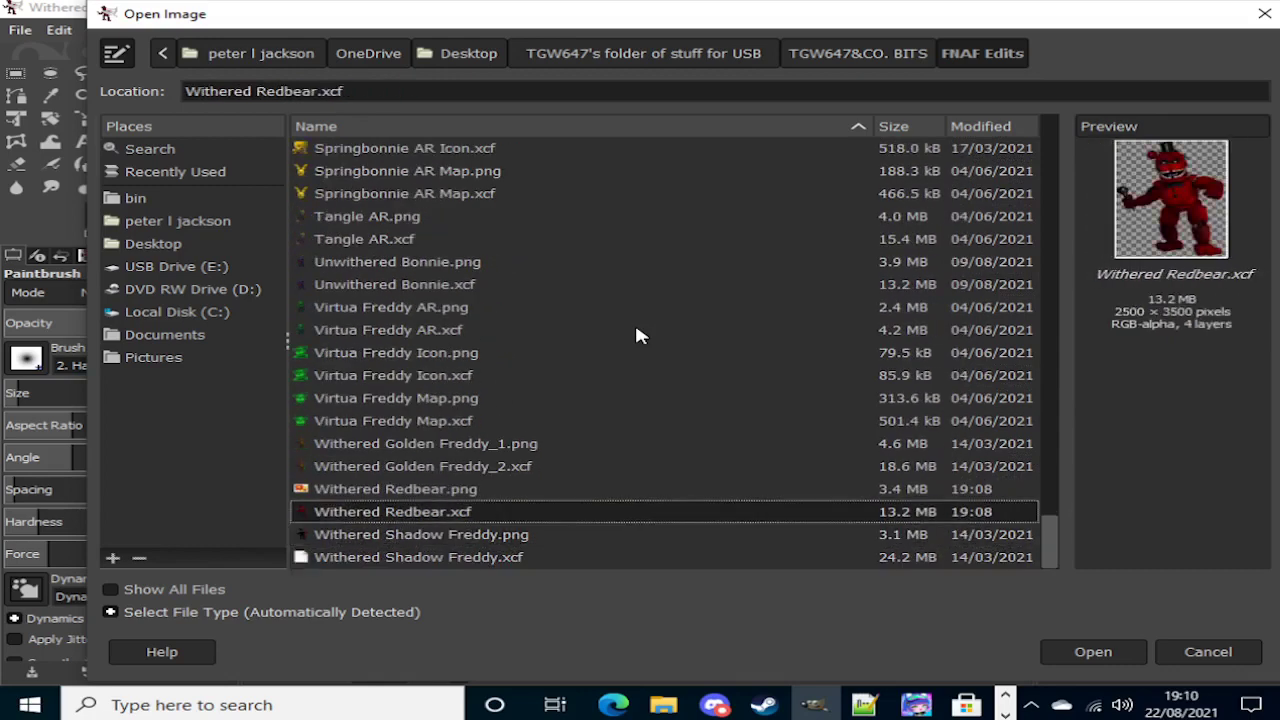
pyautogui.press('Down')
pyautogui.press('Up')
pyautogui.press('Up')
pyautogui.press('Up')
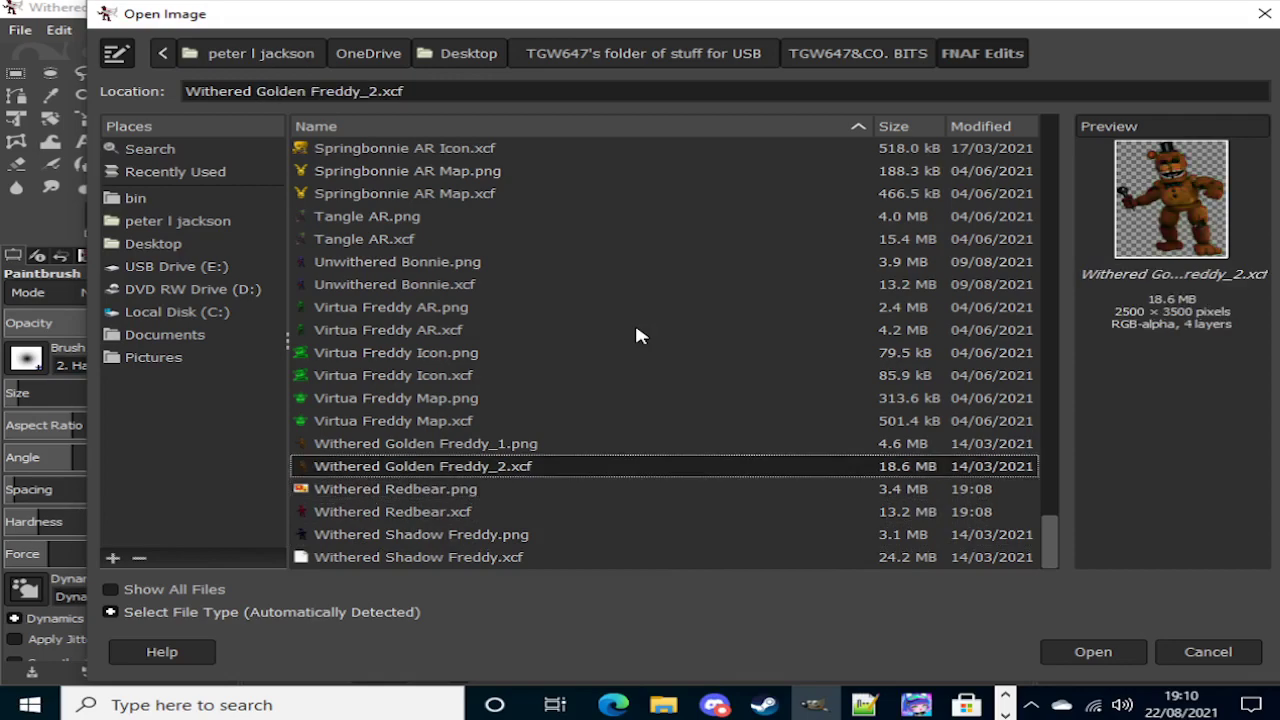
pyautogui.press('Return')
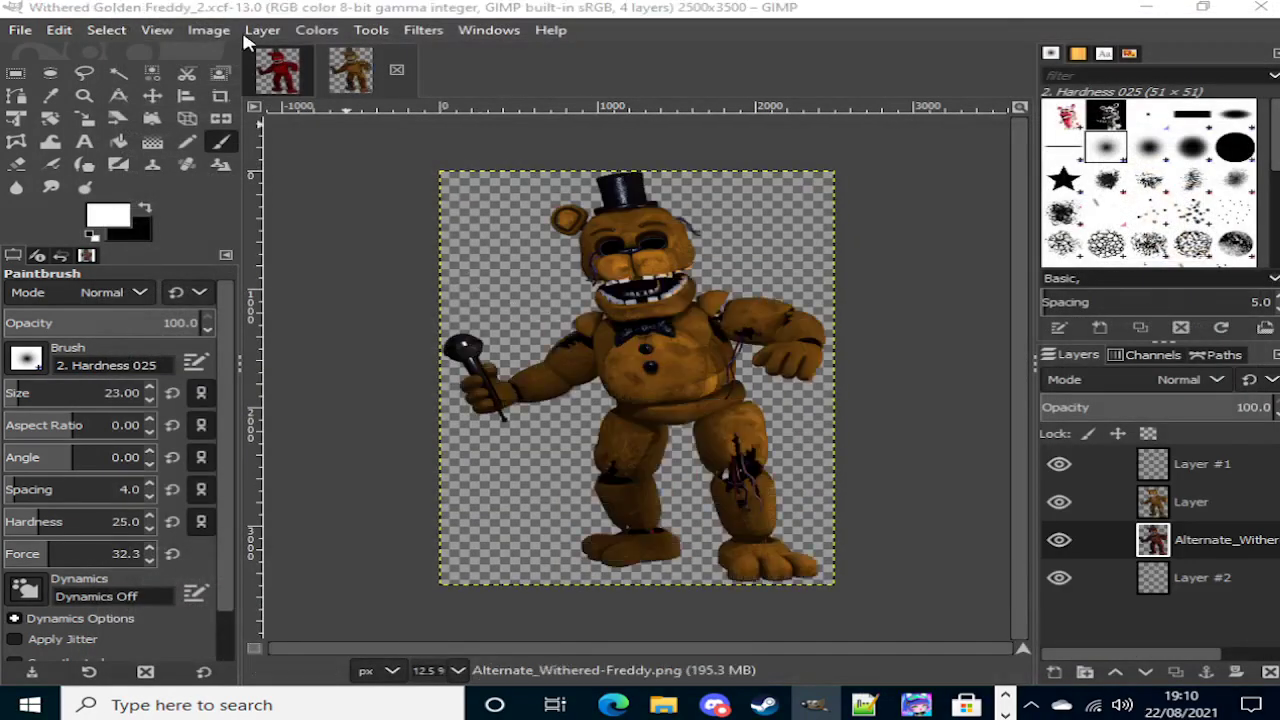
pyautogui.click(283, 80)
pyautogui.click(323, 76)
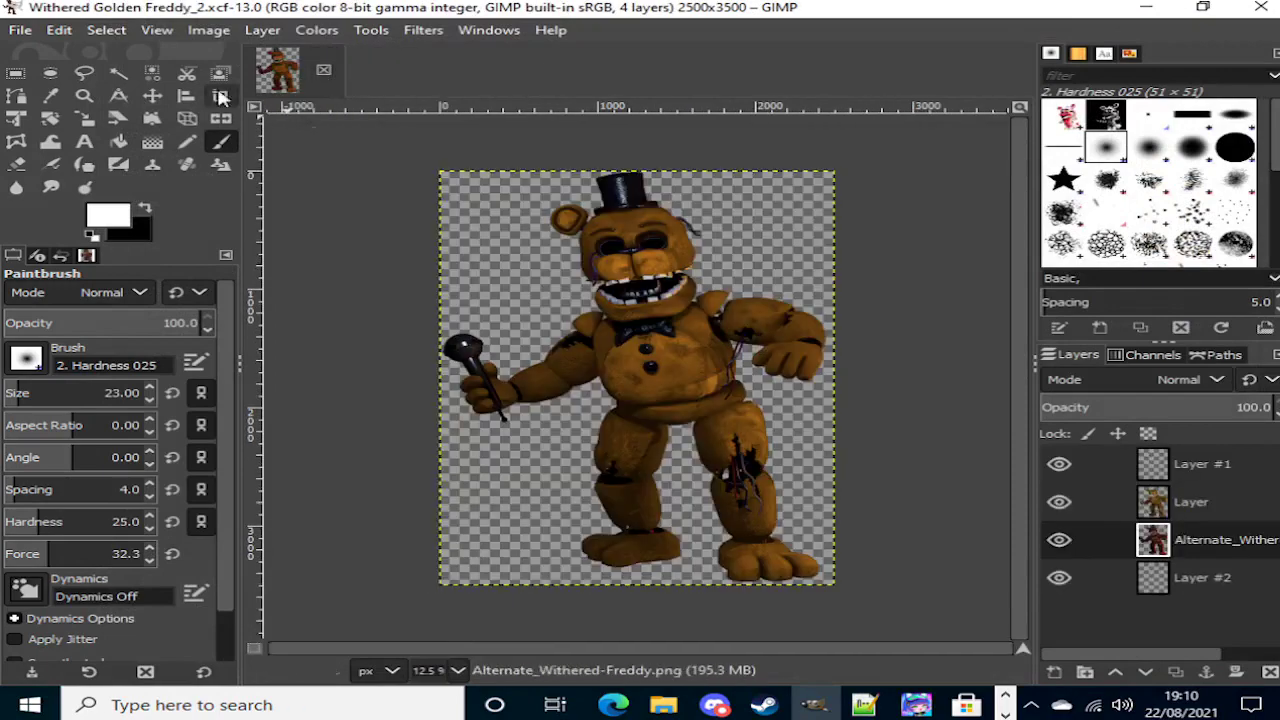
# Step: Start opening another image and browse from TGW647&CO. BITS into FNAF IMAGES and its FNAF VR folder
pyautogui.click(18, 29)
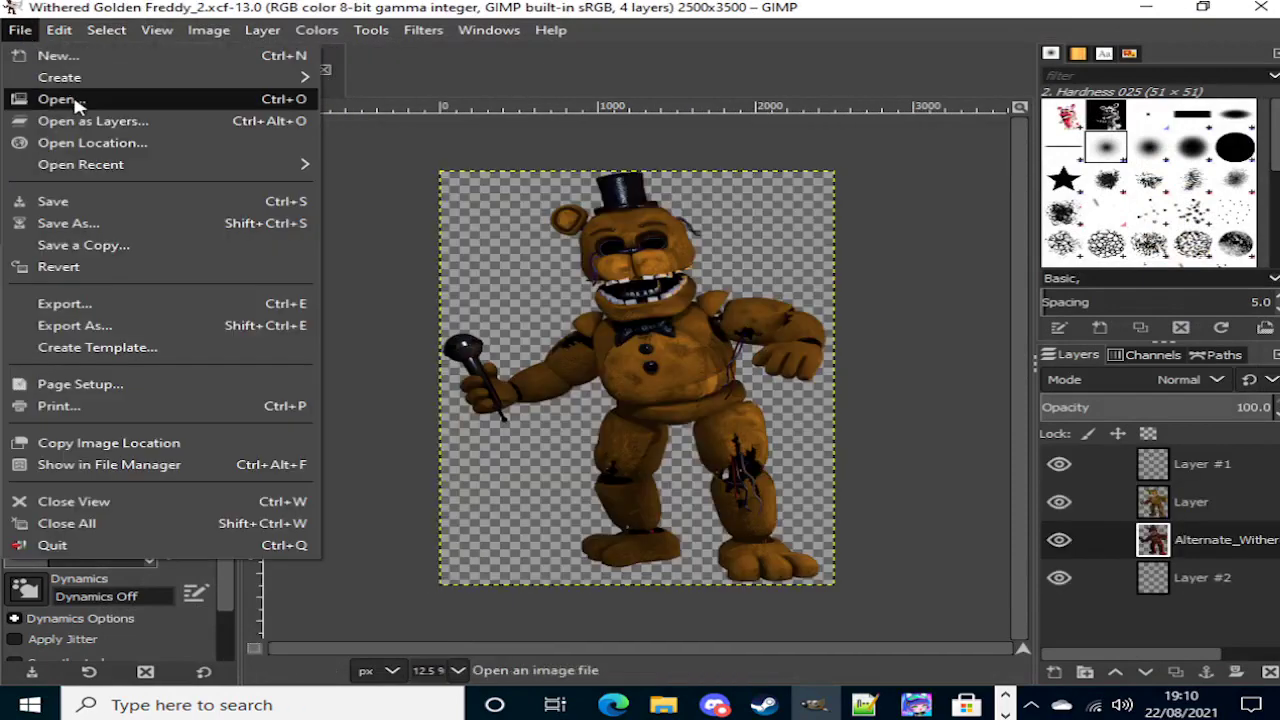
pyautogui.click(70, 101)
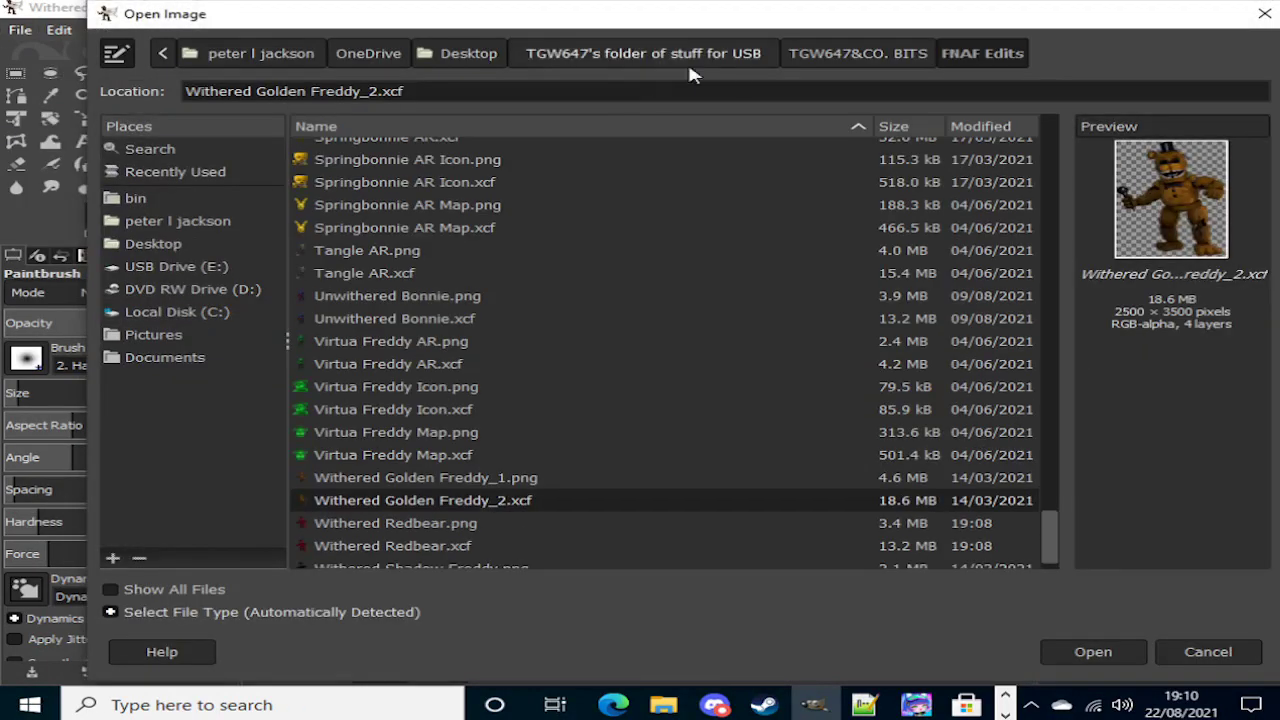
pyautogui.click(815, 55)
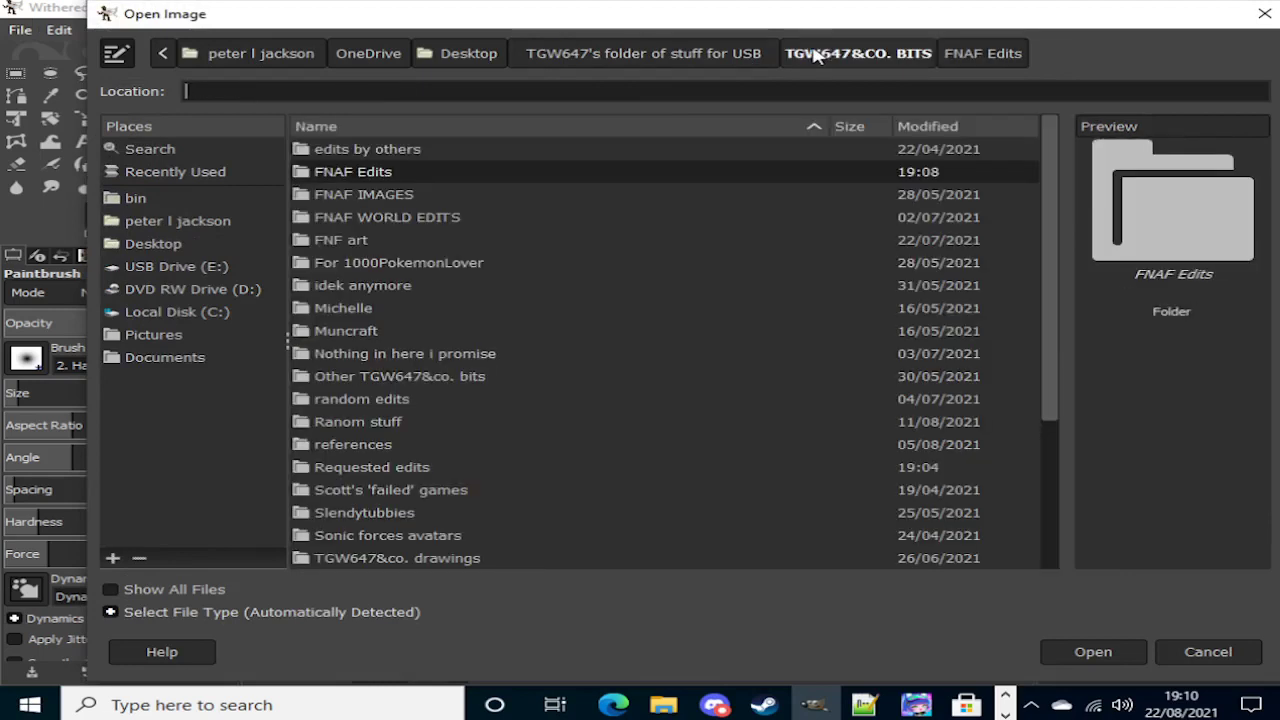
pyautogui.press('Down')
pyautogui.press('Return')
pyautogui.press('Down')
pyautogui.press('Down')
pyautogui.press('Down')
pyautogui.press('Down')
pyautogui.press('Down')
pyautogui.press('Down')
pyautogui.press('Down')
pyautogui.press('Down')
pyautogui.press('Down')
pyautogui.press('Down')
pyautogui.press('Down')
pyautogui.press('Down')
pyautogui.press('Down')
pyautogui.press('Down')
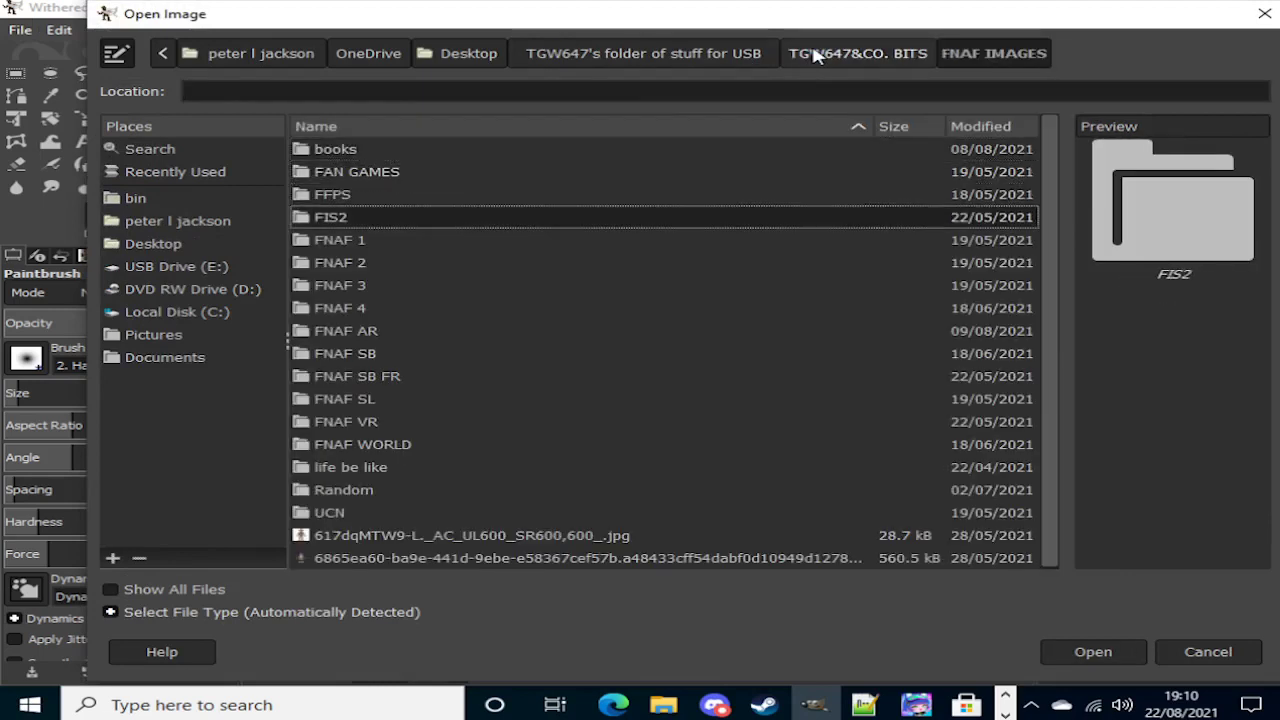
pyautogui.press('Up')
pyautogui.press('Up')
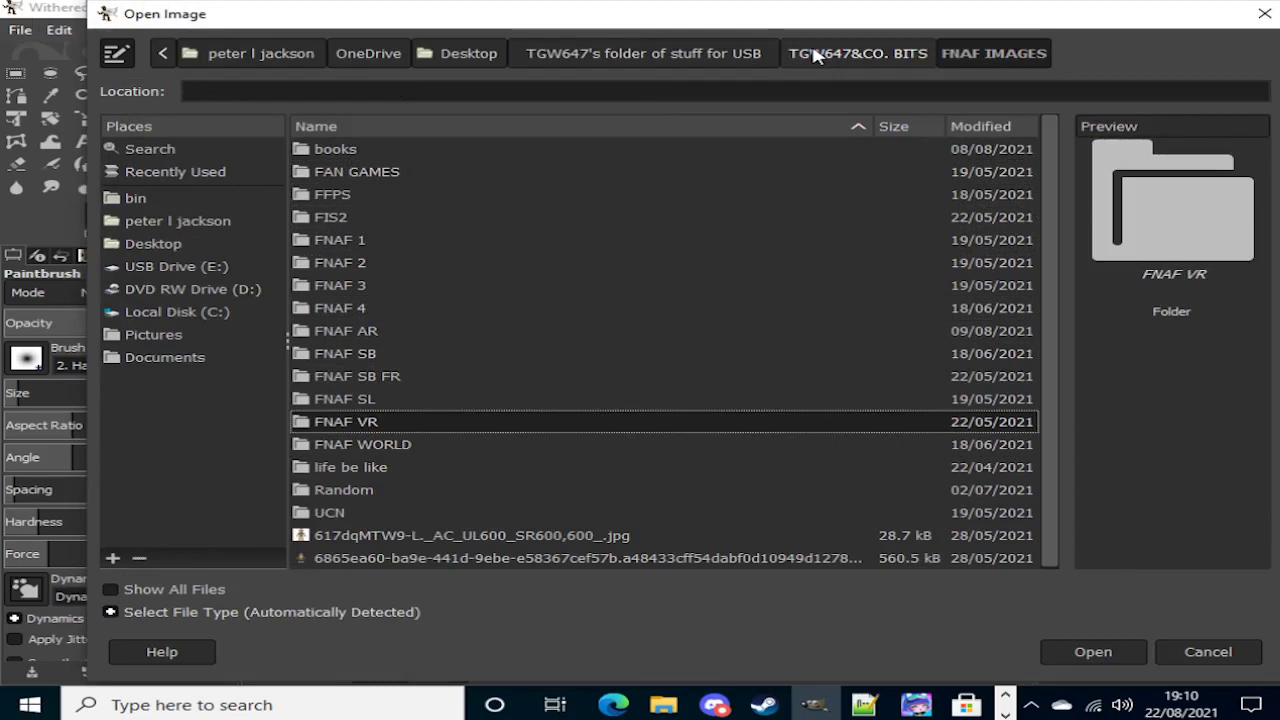
pyautogui.press('Return')
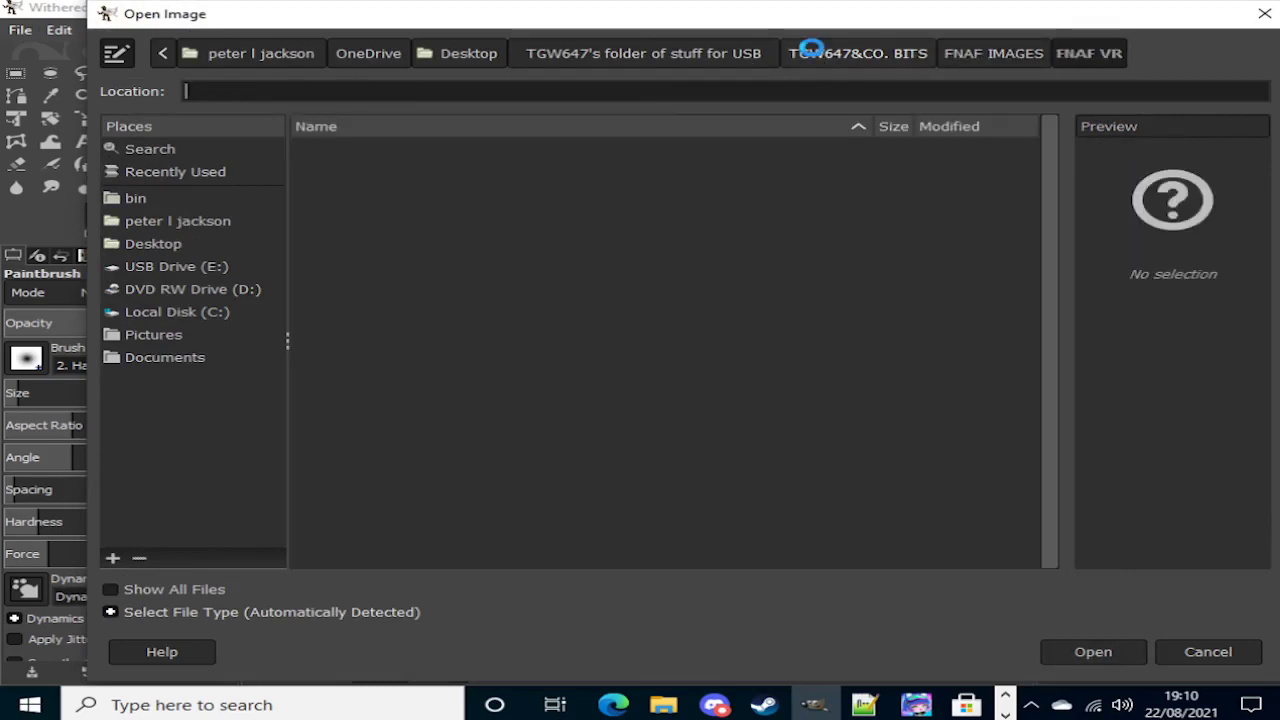
# Step: Open 06FEAB67-1D39-49E6-AEA2-96244C14C18C_1.png from the FNAF VR folder and close it again
pyautogui.press('Down')
pyautogui.press('Down')
pyautogui.press('Down')
pyautogui.press('Down')
pyautogui.press('Down')
pyautogui.press('Down')
pyautogui.press('Down')
pyautogui.press('Down')
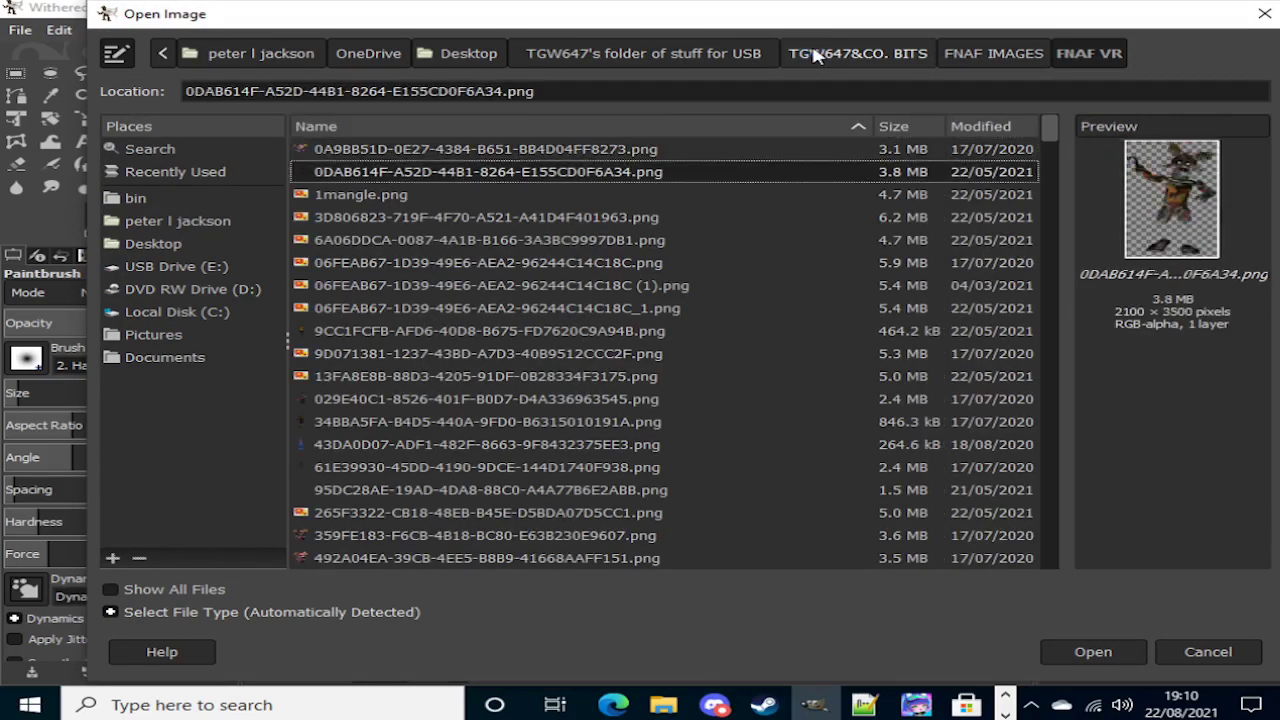
pyautogui.press('Down')
pyautogui.press('Down')
pyautogui.press('Up')
pyautogui.press('Up')
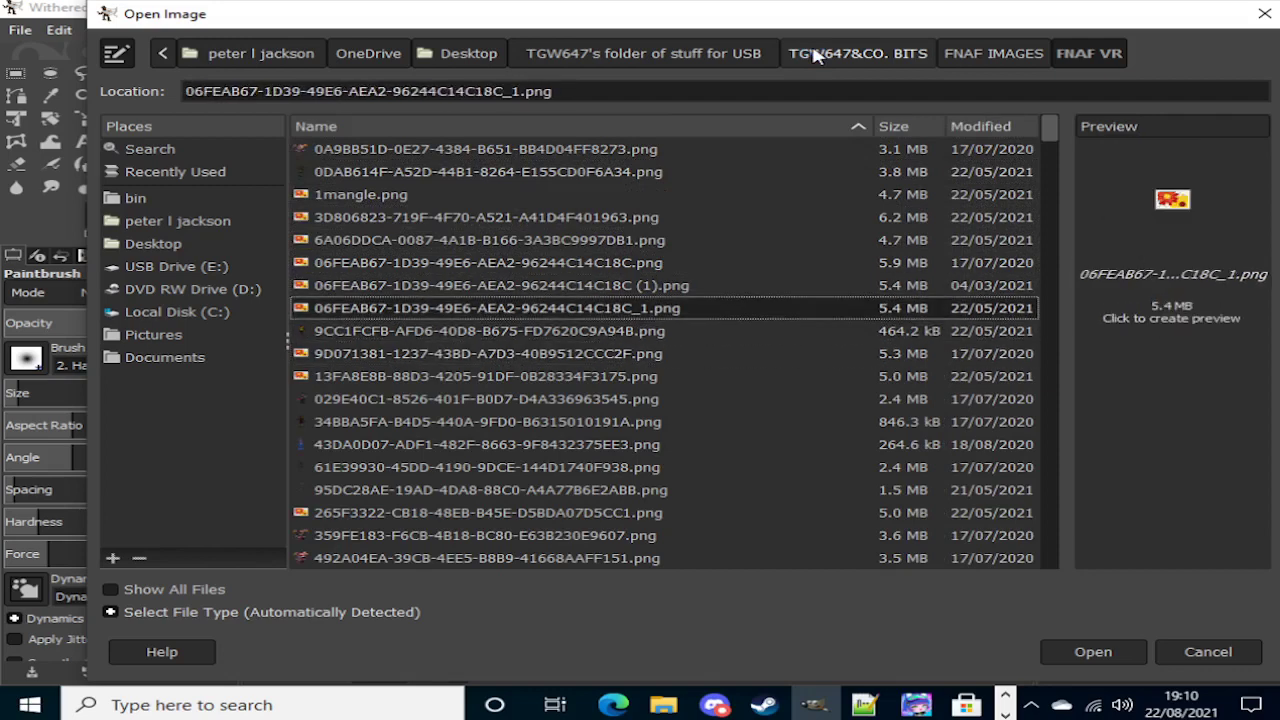
pyautogui.press('Return')
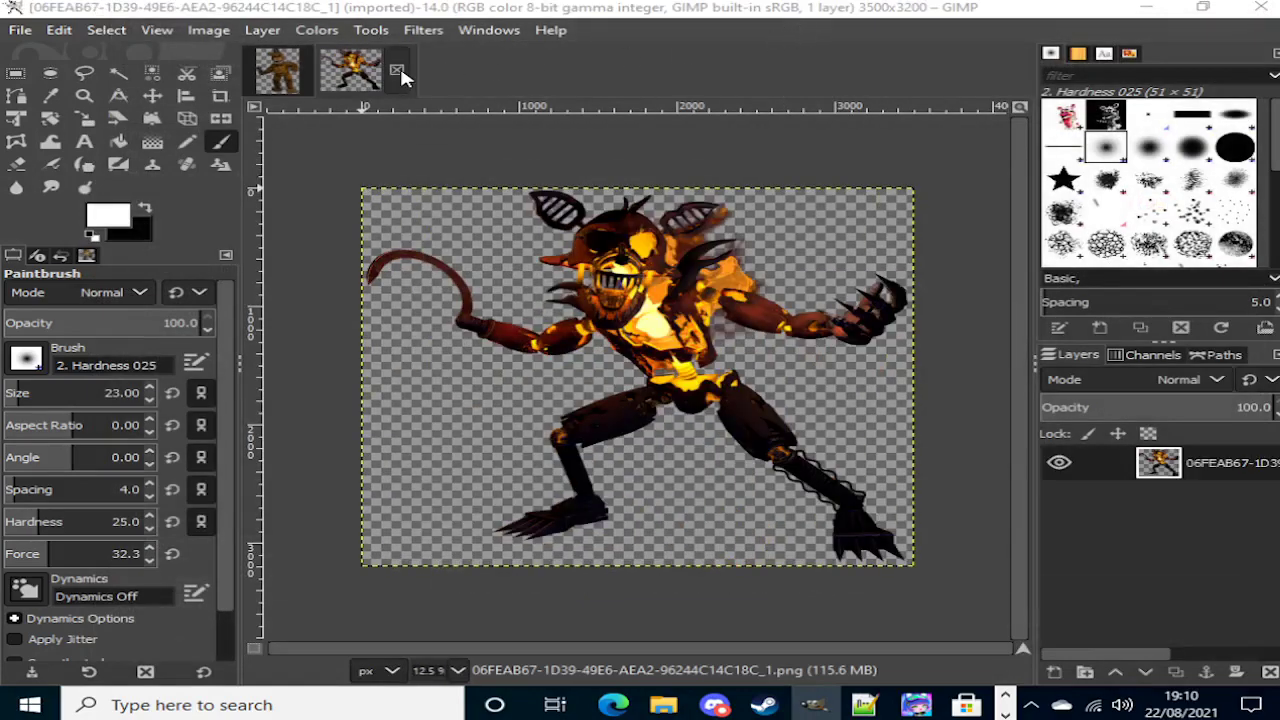
pyautogui.click(397, 72)
# Step: Return to the FNAF VR folder inside FNAF IMAGES to choose a different image to open
pyautogui.click(22, 32)
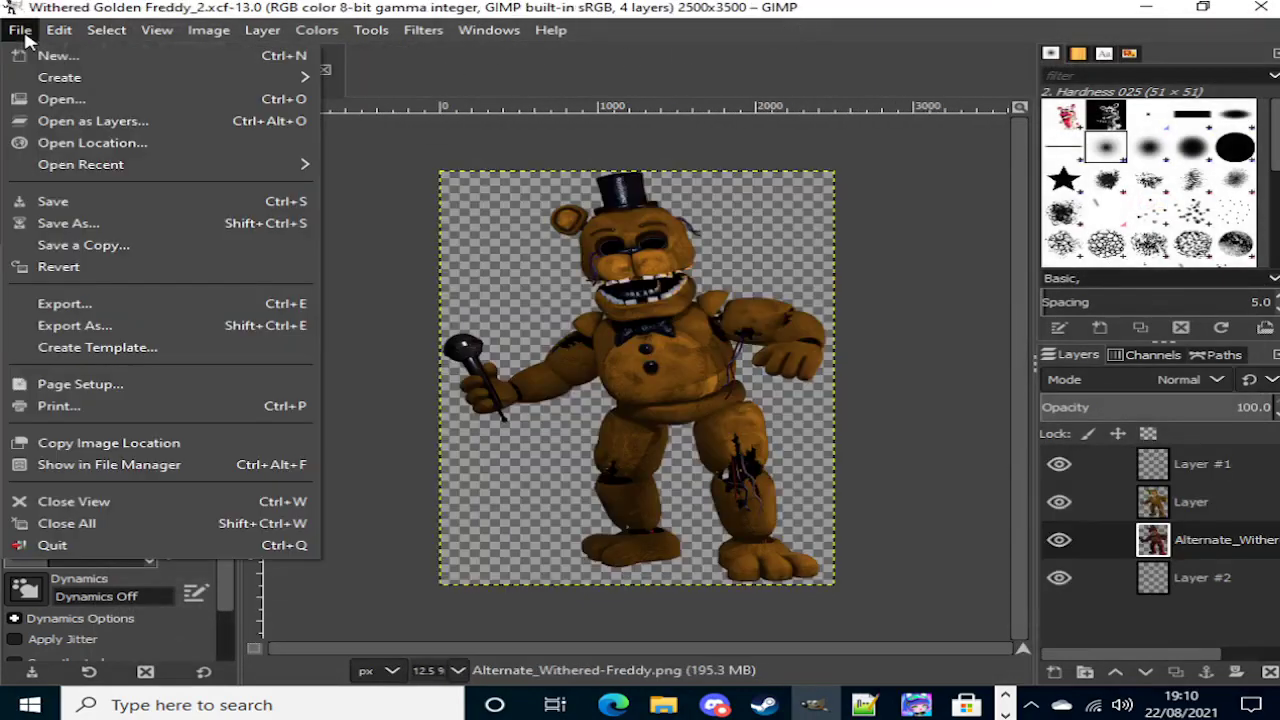
pyautogui.click(70, 97)
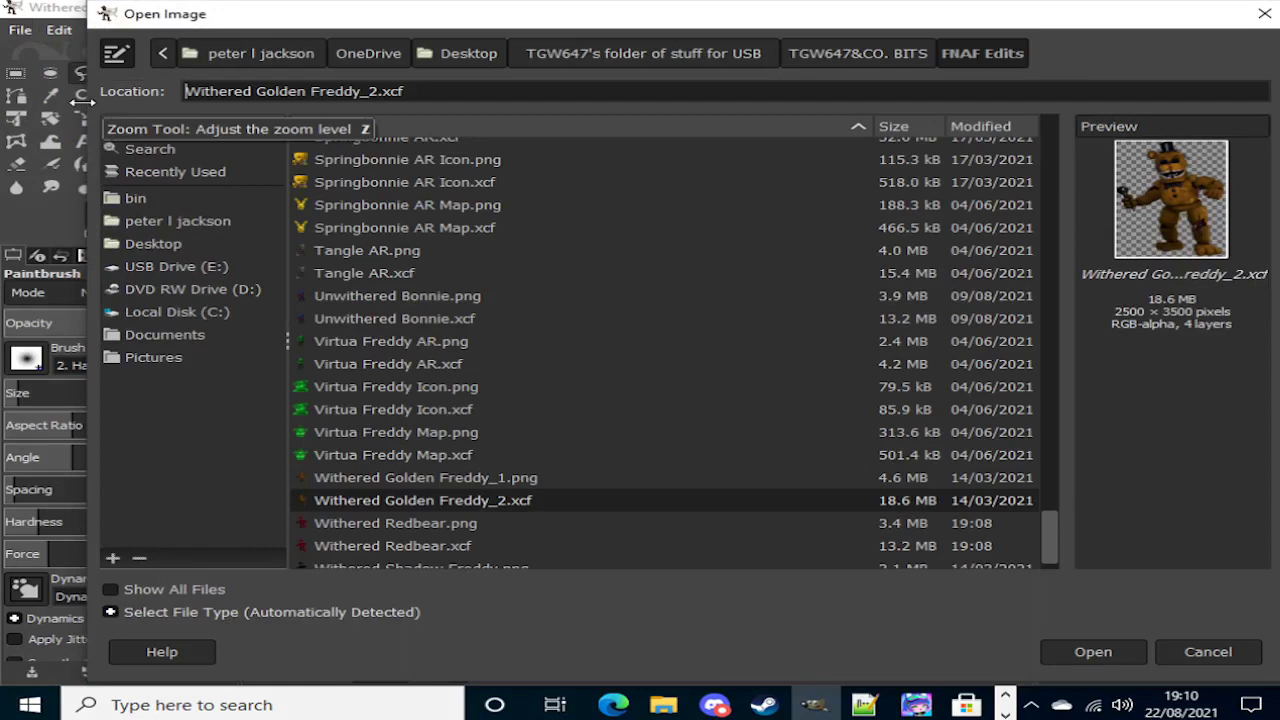
pyautogui.press('Down')
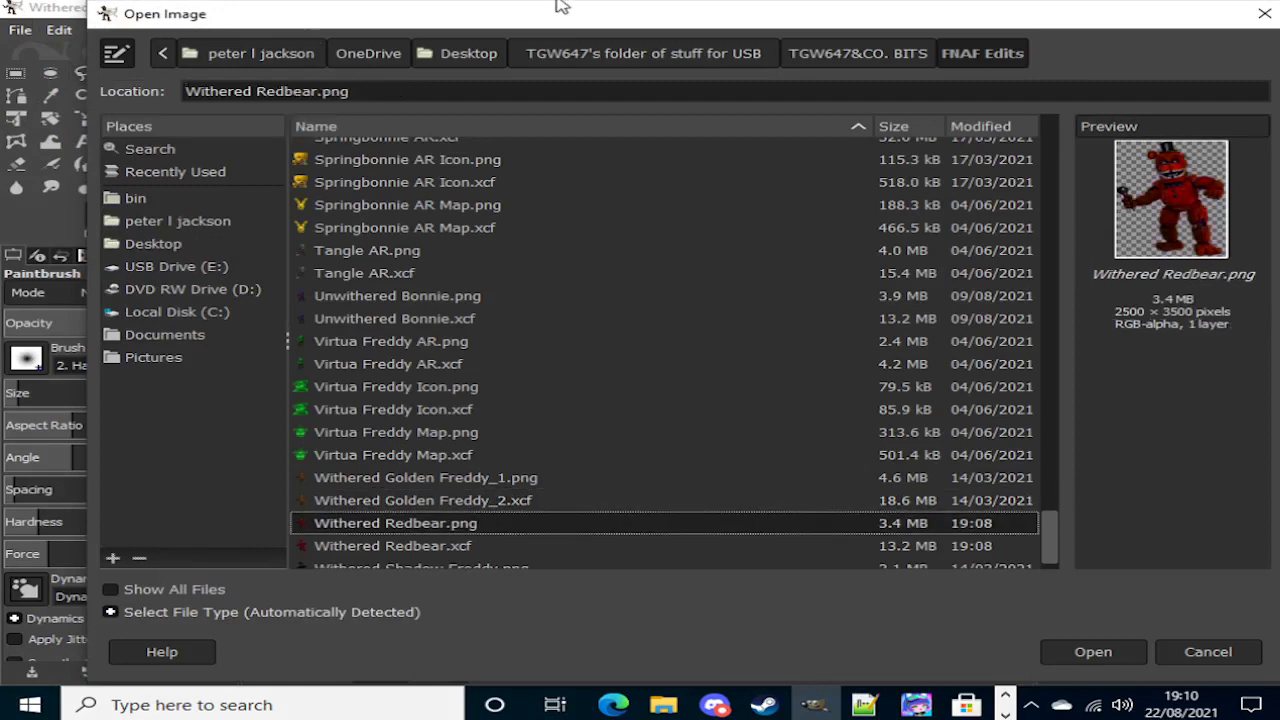
pyautogui.click(786, 58)
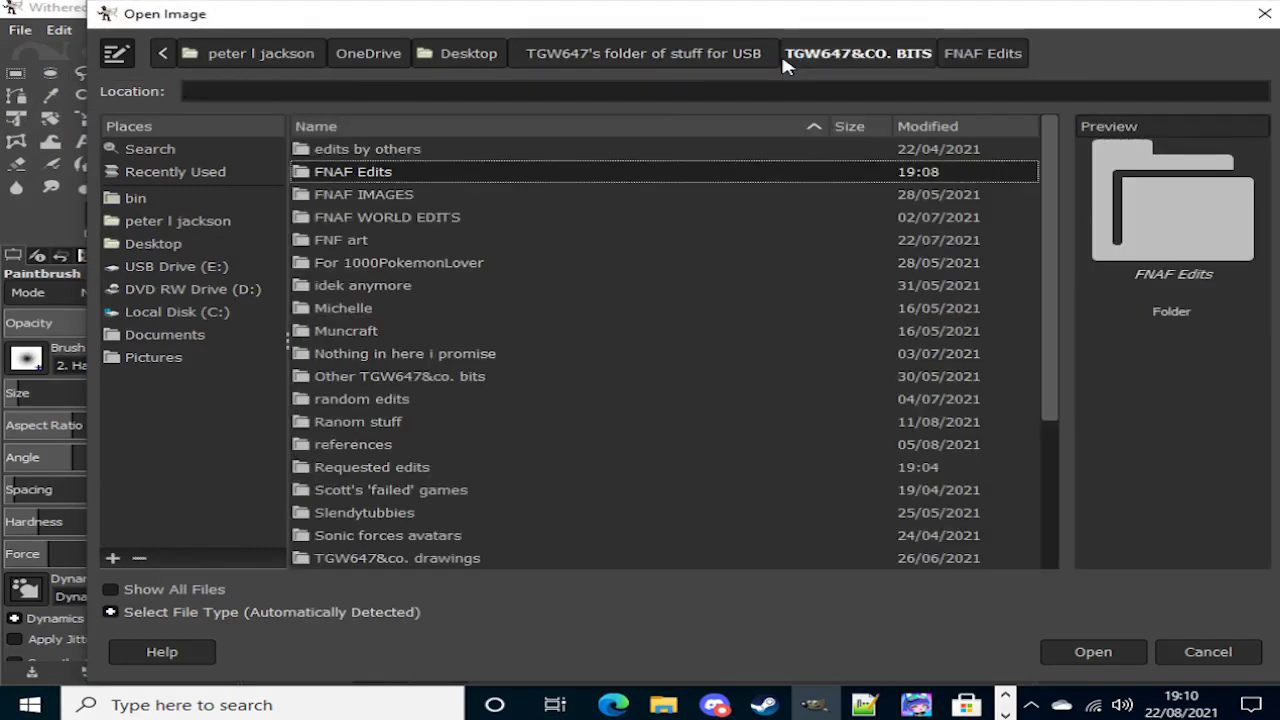
pyautogui.press('Down')
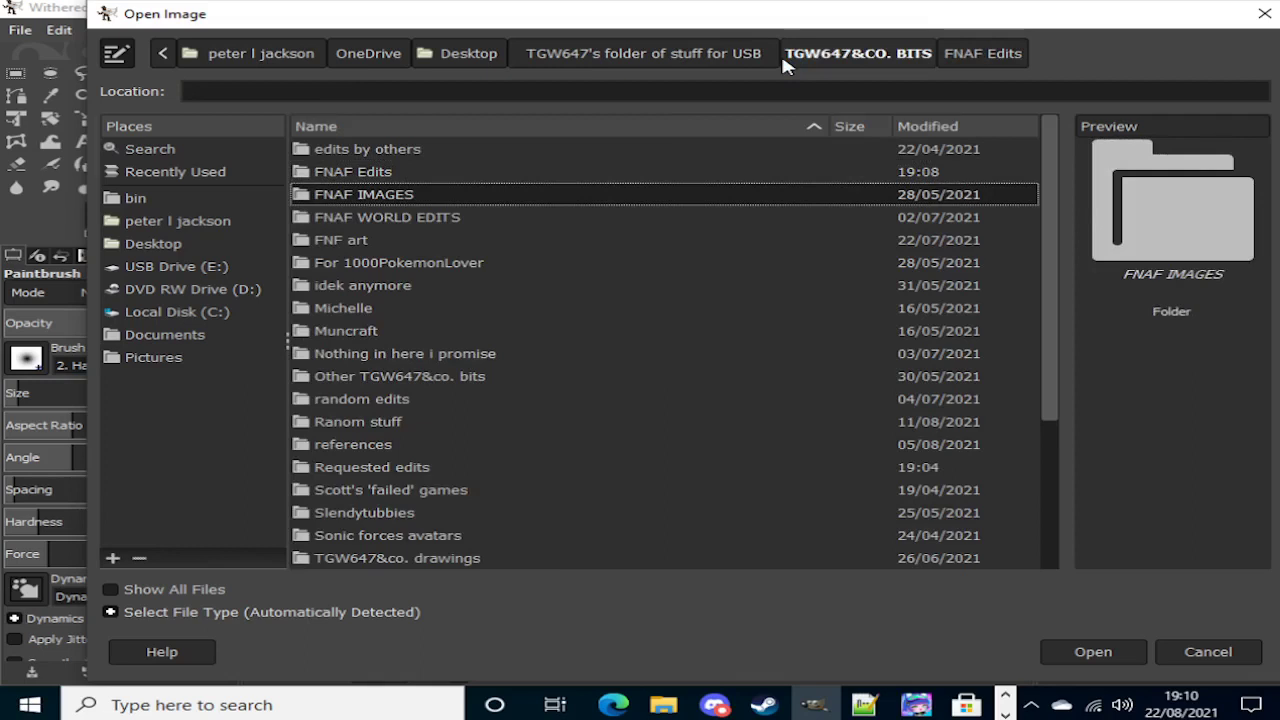
pyautogui.press('Return')
pyautogui.press('Down')
pyautogui.press('Down')
pyautogui.press('Down')
pyautogui.press('Down')
pyautogui.press('Down')
pyautogui.press('Down')
pyautogui.press('Down')
pyautogui.press('Down')
pyautogui.press('Down')
pyautogui.press('Down')
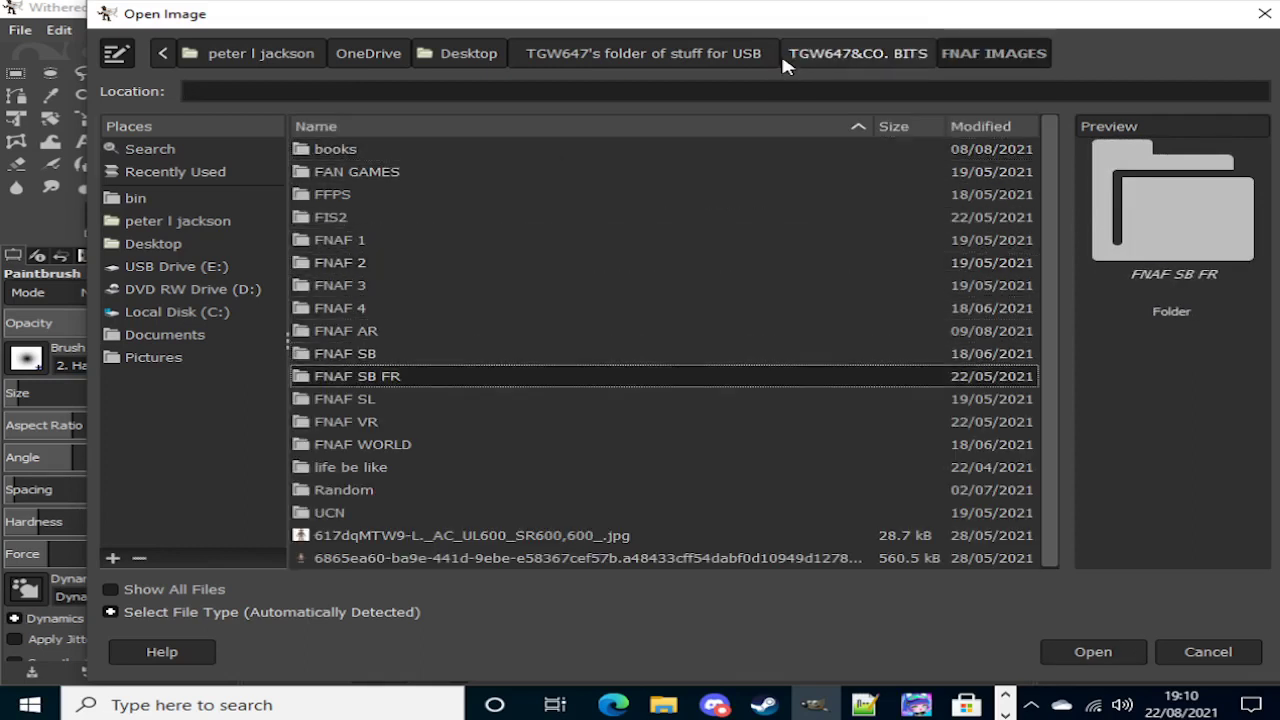
pyautogui.press('Down')
pyautogui.press('Down')
pyautogui.press('Return')
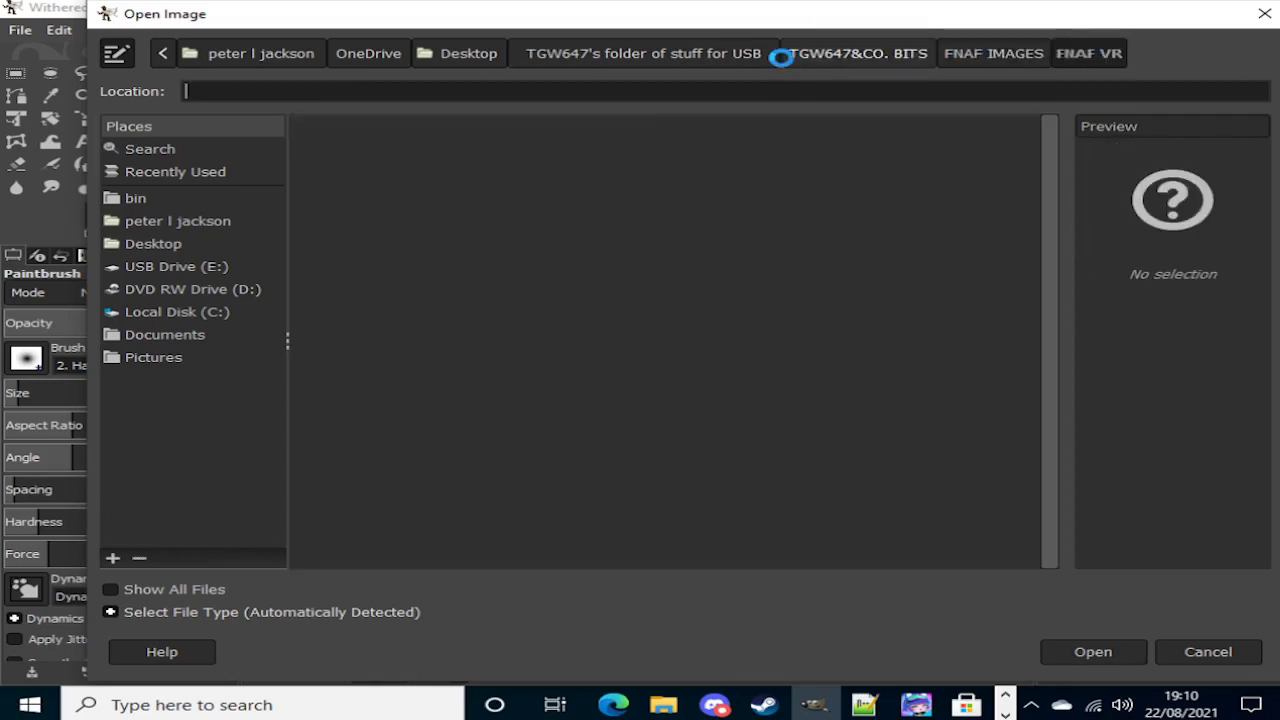
# Step: Preview the first FNAF VR images down to 06FEAB67-1D39-49E6-AEA2-96244C14C18C (1).png
pyautogui.press('Down')
pyautogui.press('Down')
pyautogui.press('Down')
pyautogui.press('Down')
pyautogui.press('Down')
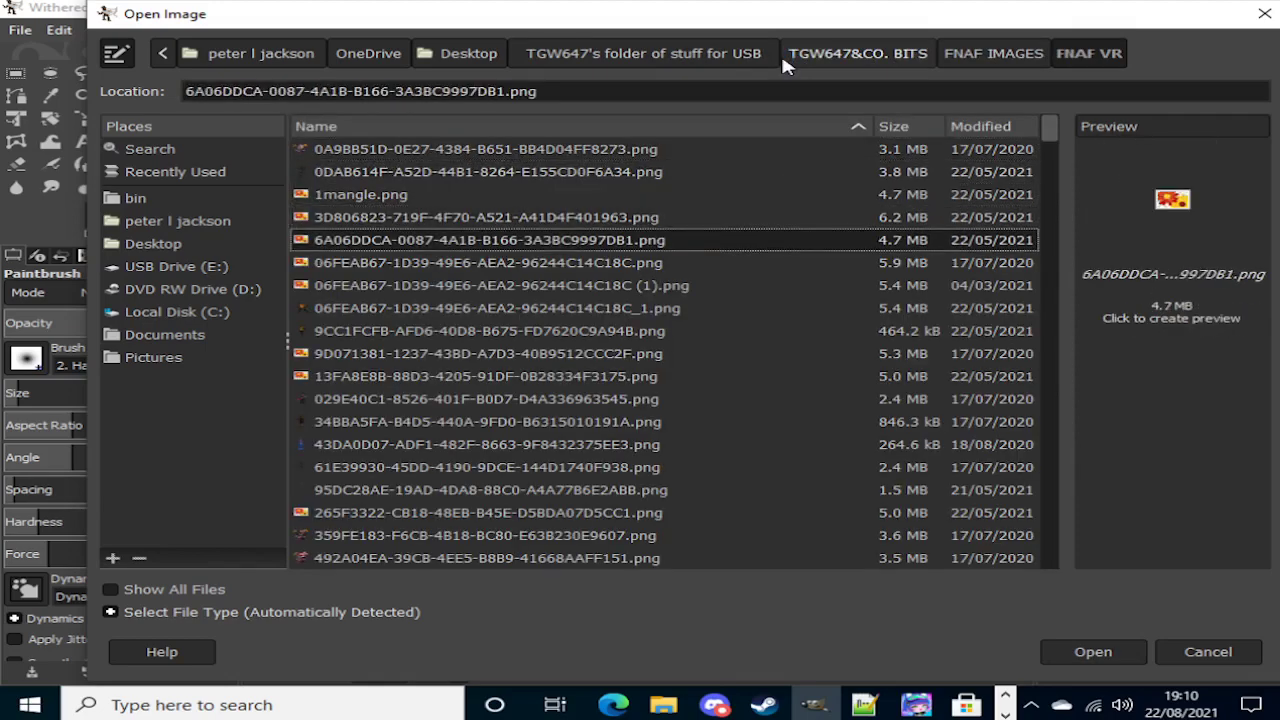
pyautogui.press('Down')
pyautogui.press('Down')
pyautogui.press('Down')
pyautogui.press('Down')
pyautogui.press('Down')
pyautogui.press('Down')
pyautogui.press('Down')
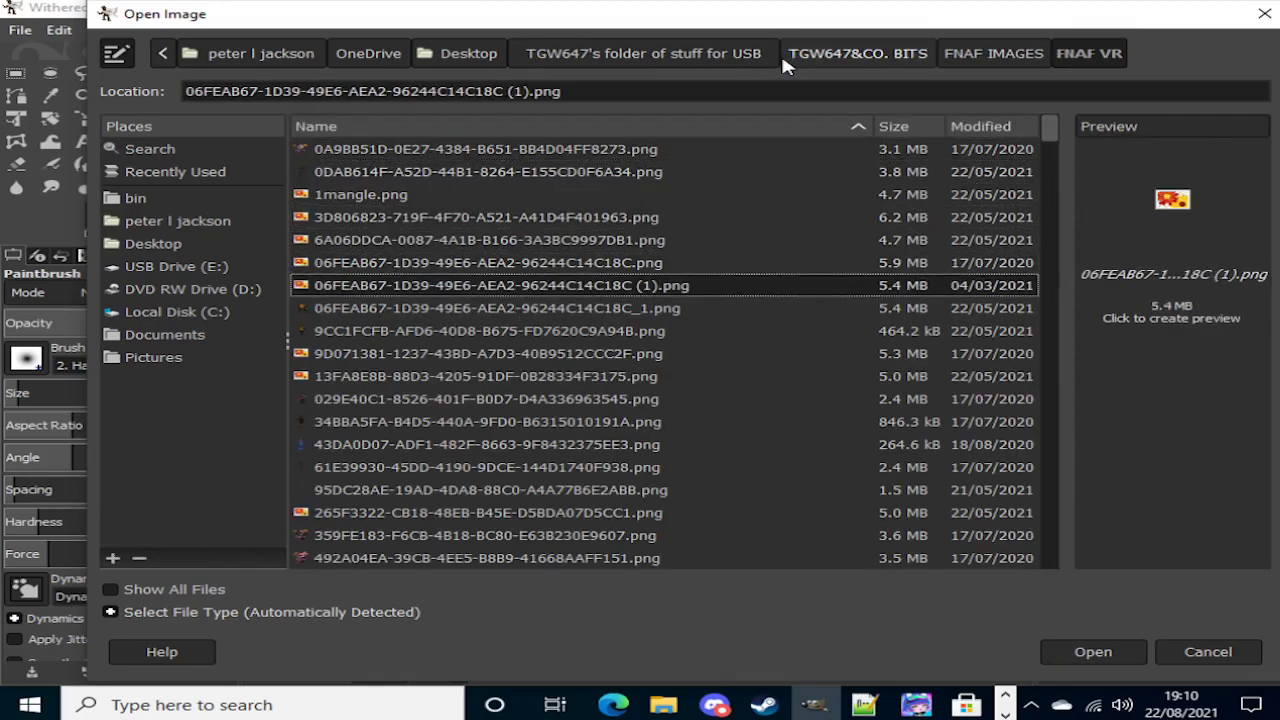
# Step: Check the previews of the following FNAF VR images down to 95DC28AE-19AD-4DA8-88C0-A4A77B6E2ABB.png
pyautogui.press('Down')
pyautogui.press('Down')
pyautogui.press('Down')
pyautogui.press('Down')
pyautogui.press('Down')
pyautogui.press('Down')
pyautogui.press('Down')
pyautogui.press('Down')
pyautogui.press('Down')
pyautogui.press('Down')
pyautogui.press('Down')
pyautogui.press('Down')
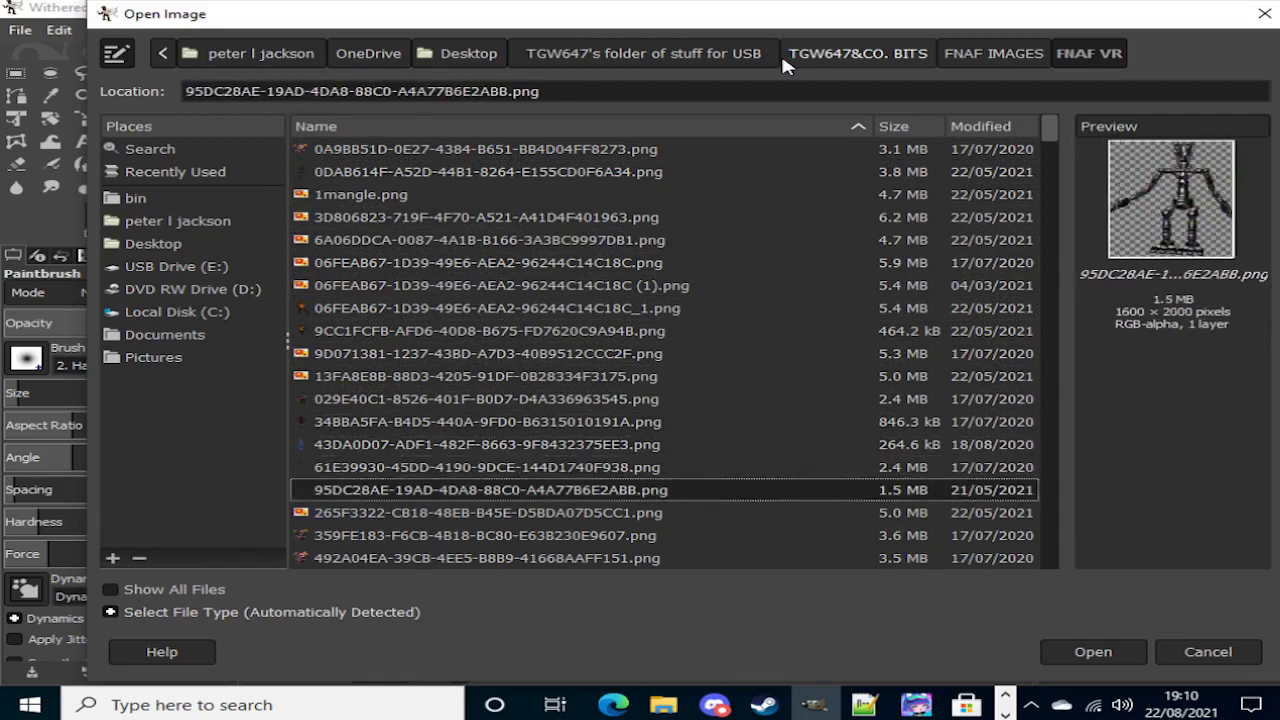
# Step: Preview the FNAF VR images listed after 95DC28AE-19AD-4DA8-88C0-A4A77B6E2ABB.png, down to Foxy_Pumpkin.png
pyautogui.press('Down')
pyautogui.press('Down')
pyautogui.press('Down')
pyautogui.press('Down')
pyautogui.press('Down')
pyautogui.press('Down')
pyautogui.press('Down')
pyautogui.press('Down')
pyautogui.press('Down')
pyautogui.press('Down')
pyautogui.press('Down')
pyautogui.press('Down')
pyautogui.press('Down')
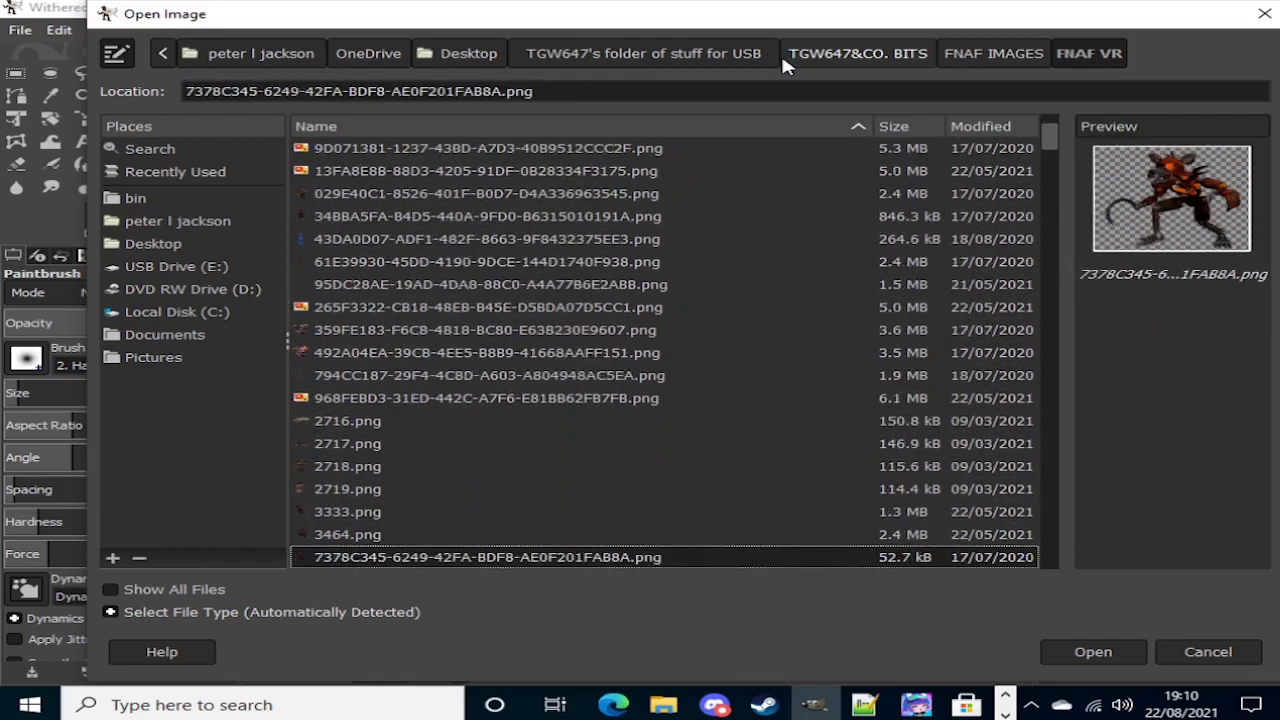
pyautogui.press('Down')
pyautogui.press('Down')
pyautogui.press('Down')
pyautogui.press('Down')
pyautogui.press('Down')
pyautogui.press('Down')
pyautogui.press('Down')
pyautogui.press('Down')
pyautogui.press('Down')
pyautogui.press('Down')
pyautogui.press('Down')
pyautogui.press('Down')
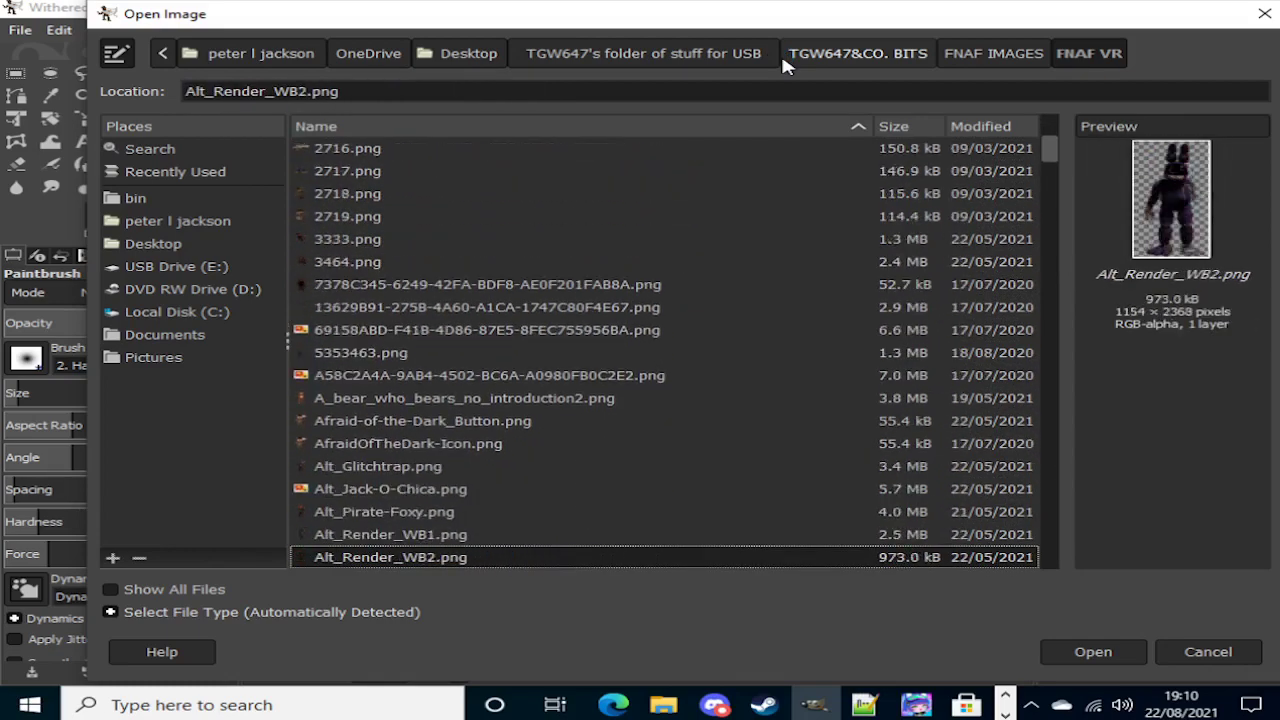
pyautogui.press('Down')
pyautogui.press('Down')
pyautogui.press('Down')
pyautogui.press('Down')
pyautogui.press('Down')
pyautogui.press('Down')
pyautogui.press('Down')
pyautogui.press('Down')
pyautogui.press('Down')
pyautogui.press('Down')
pyautogui.press('Down')
pyautogui.press('Down')
pyautogui.press('Down')
pyautogui.press('Down')
pyautogui.press('Down')
pyautogui.press('Down')
pyautogui.press('Down')
pyautogui.press('Down')
pyautogui.press('Down')
pyautogui.press('Down')
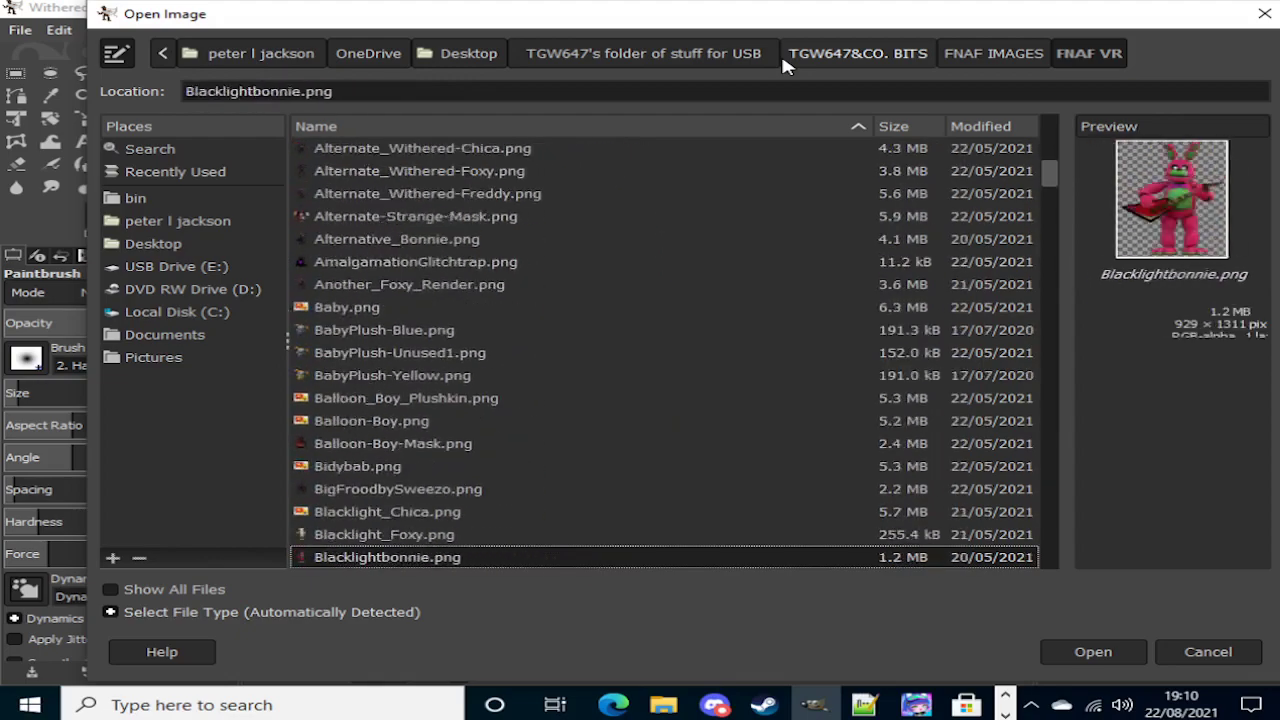
pyautogui.press('Down')
pyautogui.press('Down')
pyautogui.press('Down')
pyautogui.press('Down')
pyautogui.press('Down')
pyautogui.press('Down')
pyautogui.press('Down')
pyautogui.press('Down')
pyautogui.press('Down')
pyautogui.press('Down')
pyautogui.press('Down')
pyautogui.press('Down')
pyautogui.press('Down')
pyautogui.press('Down')
pyautogui.press('Down')
pyautogui.press('Down')
pyautogui.press('Down')
pyautogui.press('Down')
pyautogui.press('Down')
pyautogui.press('Down')
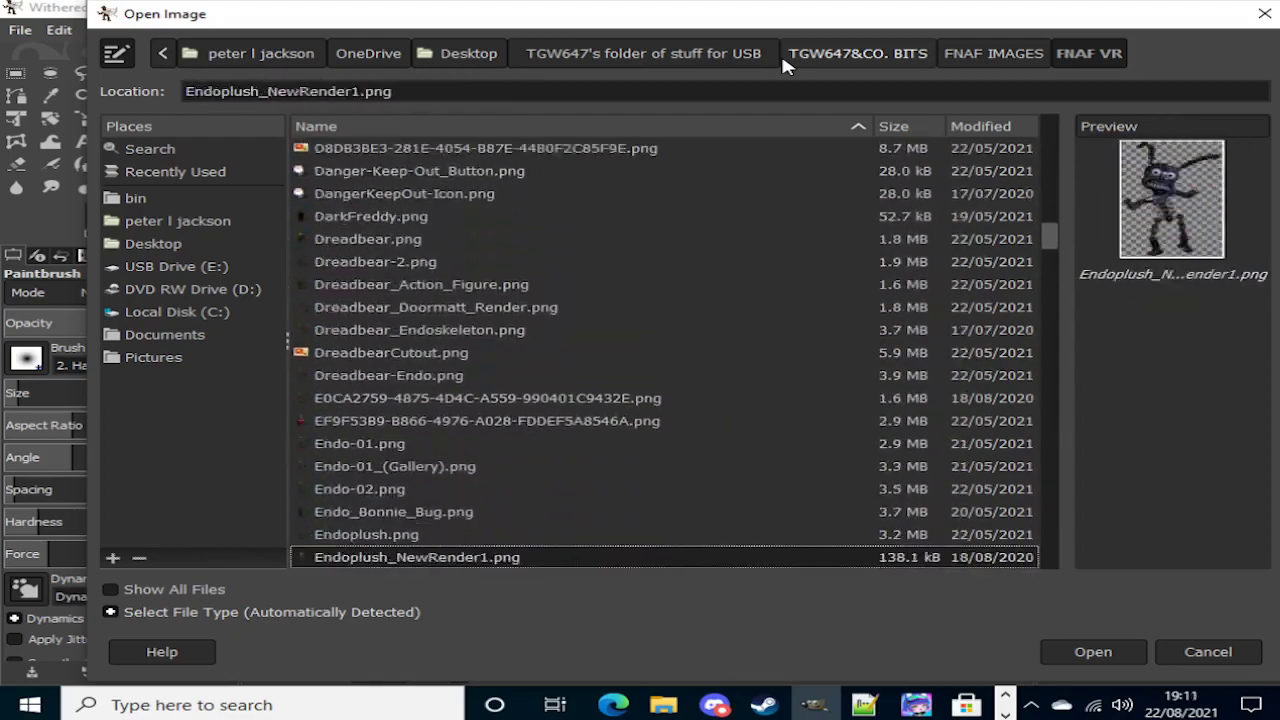
pyautogui.press('Down')
pyautogui.press('Down')
pyautogui.press('Down')
pyautogui.press('Down')
pyautogui.press('Down')
pyautogui.press('Down')
pyautogui.press('Down')
pyautogui.press('Down')
pyautogui.press('Down')
pyautogui.press('Down')
pyautogui.press('Down')
pyautogui.press('Down')
pyautogui.press('Down')
pyautogui.press('Down')
pyautogui.press('Down')
pyautogui.press('Down')
pyautogui.press('Down')
pyautogui.press('Down')
pyautogui.press('Down')
pyautogui.press('Down')
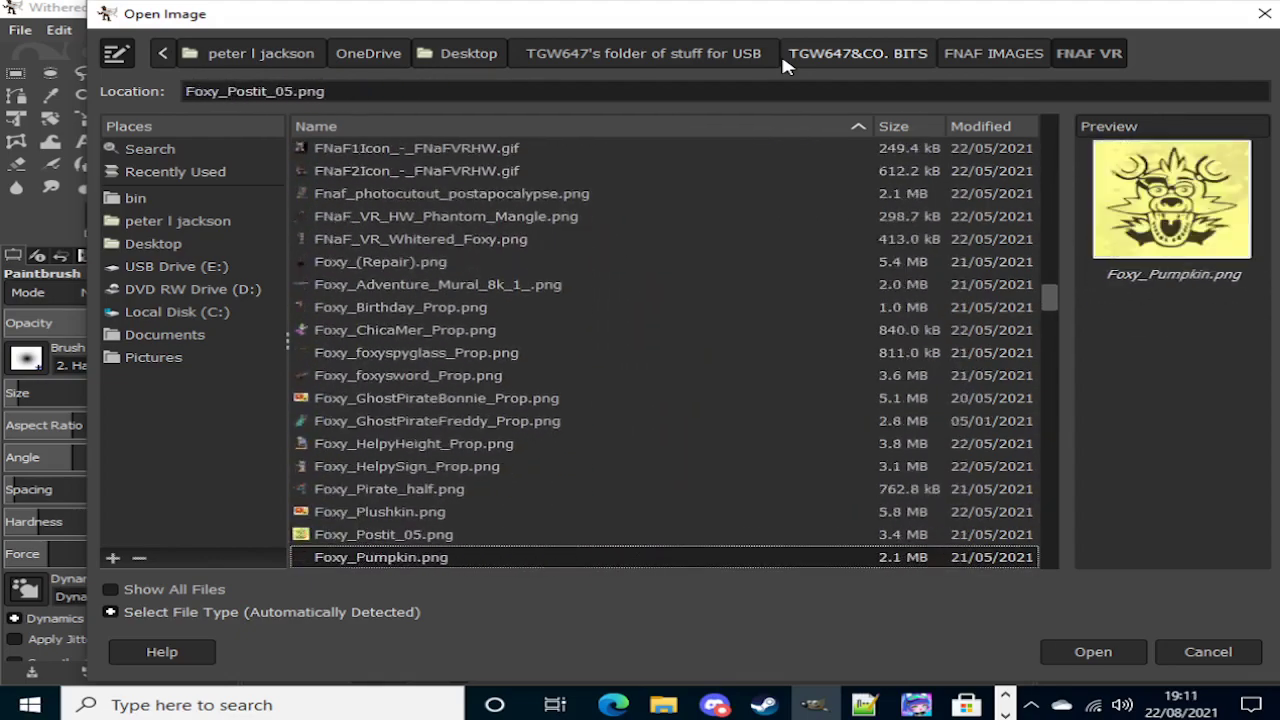
# Step: Go back through the image previews from the Foxy files up to Figure_Toy_Chica.png
pyautogui.press('Up')
pyautogui.press('Up')
pyautogui.press('Up')
pyautogui.press('Up')
pyautogui.press('Up')
pyautogui.press('Up')
pyautogui.press('Up')
pyautogui.press('Up')
pyautogui.press('Up')
pyautogui.press('Up')
pyautogui.press('Up')
pyautogui.press('Up')
pyautogui.press('Up')
pyautogui.press('Up')
pyautogui.press('Up')
pyautogui.press('Up')
pyautogui.press('Up')
pyautogui.press('Up')
pyautogui.press('Up')
pyautogui.press('Up')
pyautogui.press('Up')
pyautogui.press('Up')
pyautogui.press('Up')
pyautogui.press('Up')
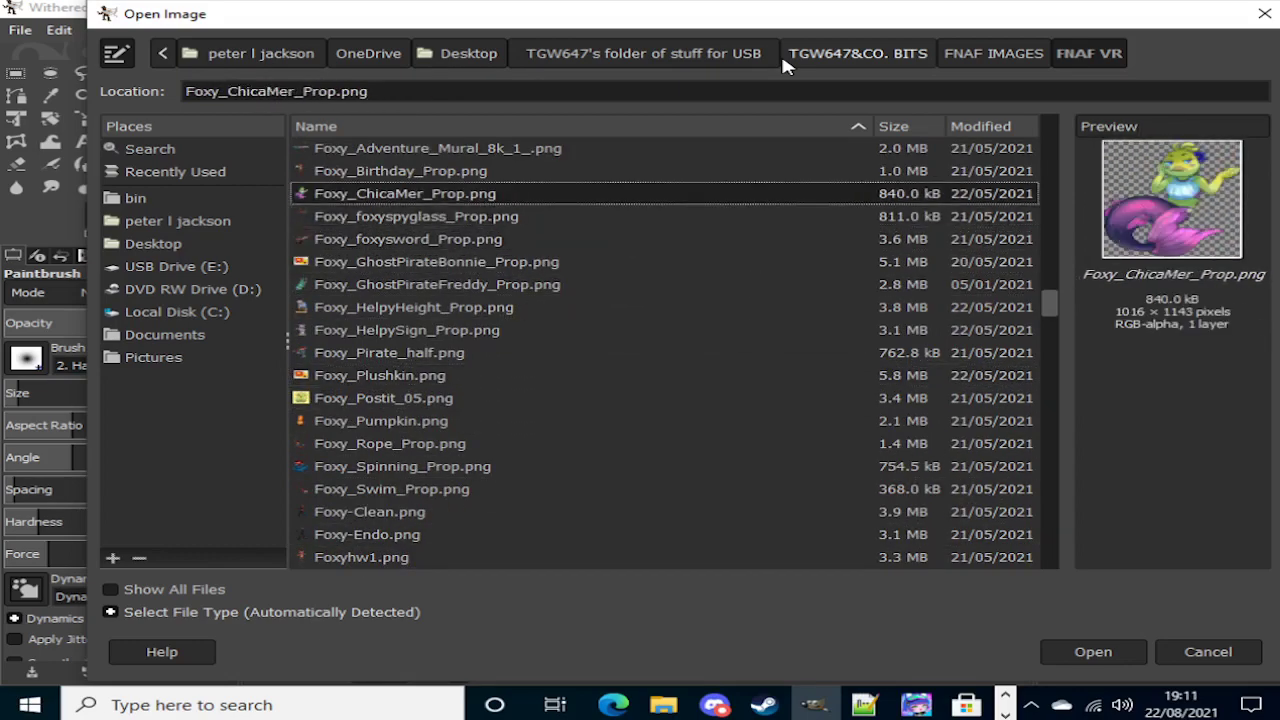
pyautogui.press('Up')
pyautogui.press('Up')
pyautogui.press('Up')
pyautogui.press('Up')
pyautogui.press('Up')
pyautogui.press('Up')
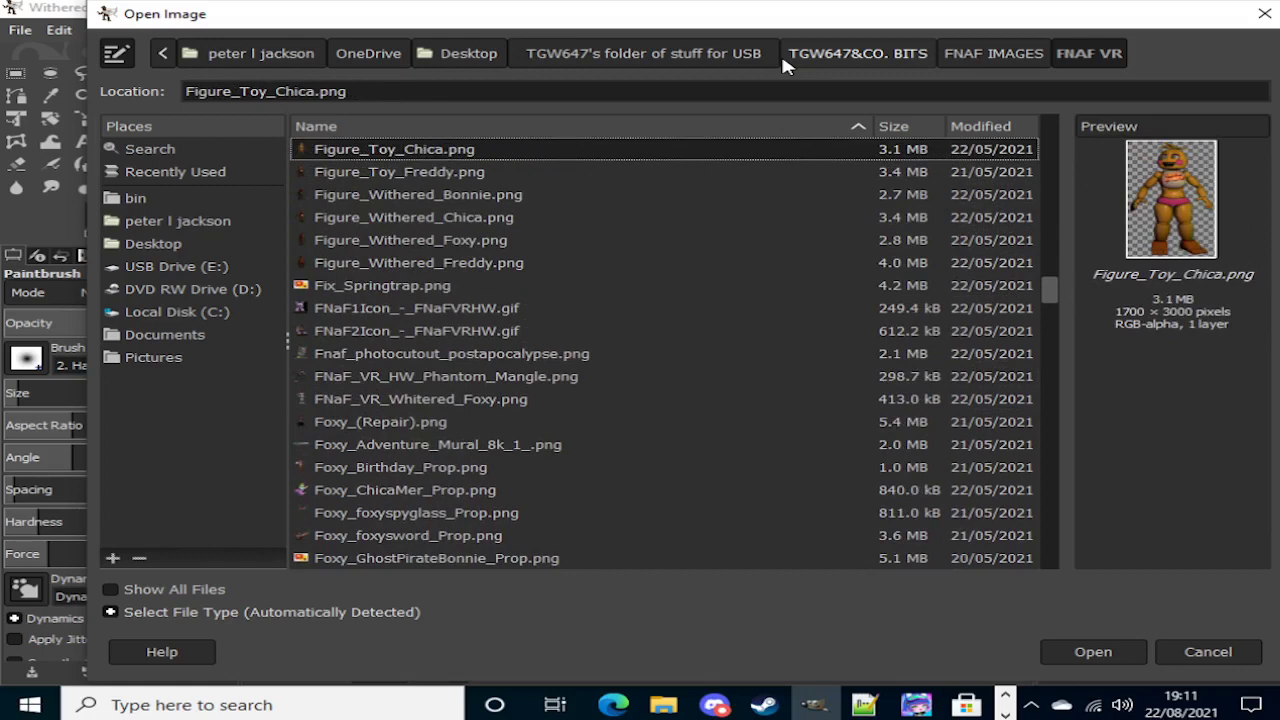
# Step: Preview the FNAF VR images listed after Figure_Toy_Chica.png, down to Nightmarechica.png
pyautogui.press('Down')
pyautogui.press('Down')
pyautogui.press('Down')
pyautogui.press('Down')
pyautogui.press('Down')
pyautogui.press('Down')
pyautogui.press('Down')
pyautogui.press('Down')
pyautogui.press('Down')
pyautogui.press('Down')
pyautogui.press('Down')
pyautogui.press('Down')
pyautogui.press('Down')
pyautogui.press('Down')
pyautogui.press('Down')
pyautogui.press('Down')
pyautogui.press('Down')
pyautogui.press('Down')
pyautogui.press('Down')
pyautogui.press('Down')
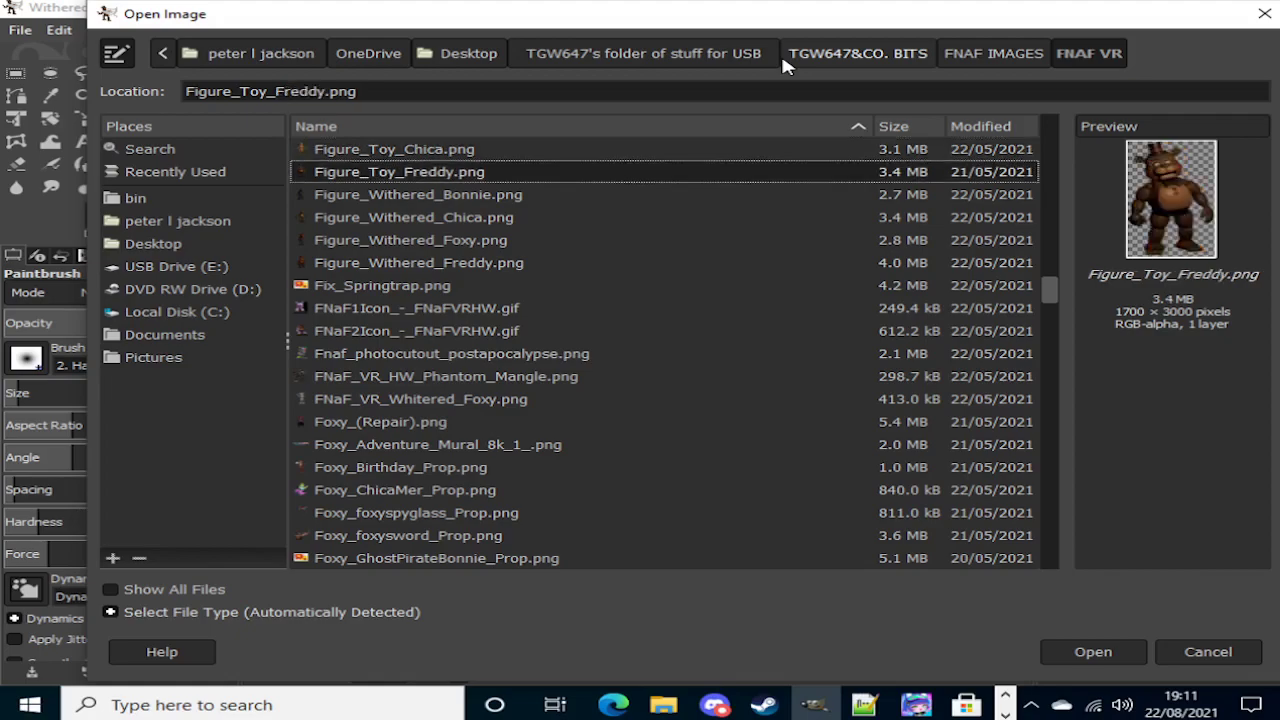
pyautogui.press('Down')
pyautogui.press('Down')
pyautogui.press('Down')
pyautogui.press('Down')
pyautogui.press('Down')
pyautogui.press('Down')
pyautogui.press('Down')
pyautogui.press('Down')
pyautogui.press('Down')
pyautogui.press('Down')
pyautogui.press('Down')
pyautogui.press('Down')
pyautogui.press('Down')
pyautogui.press('Down')
pyautogui.press('Down')
pyautogui.press('Down')
pyautogui.press('Down')
pyautogui.press('Down')
pyautogui.press('Down')
pyautogui.press('Down')
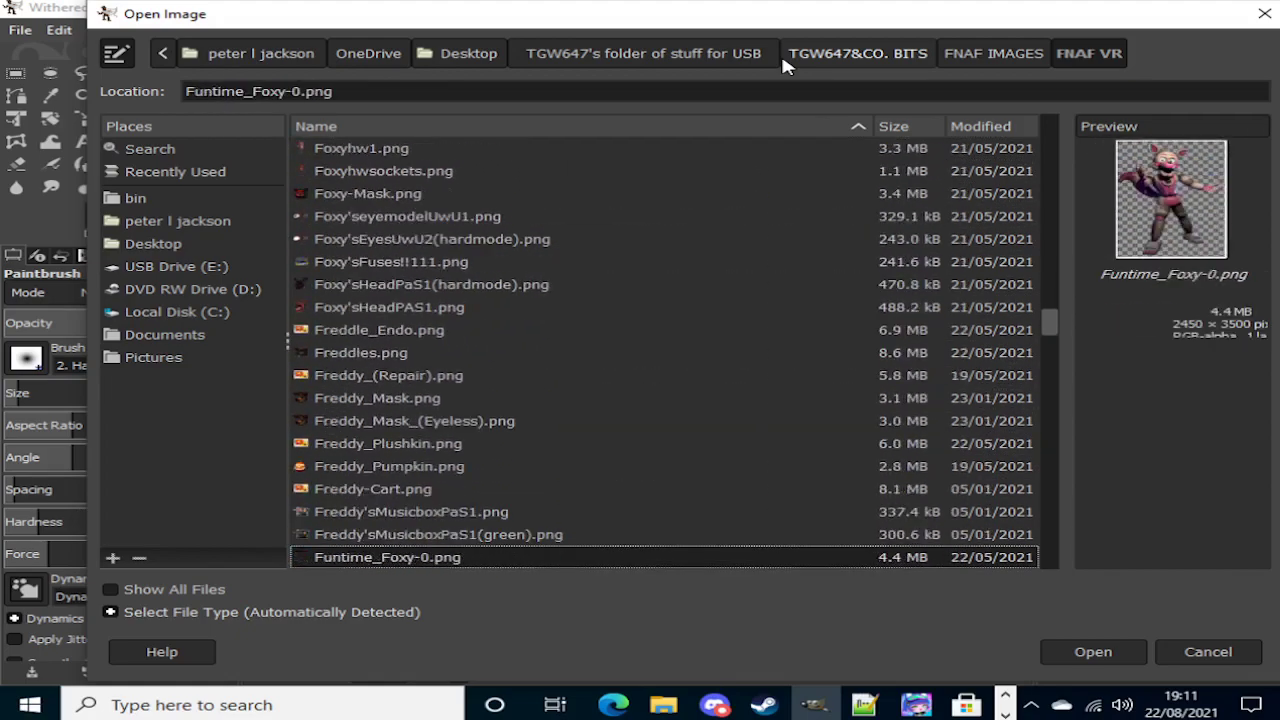
pyautogui.press('Down')
pyautogui.press('Down')
pyautogui.press('Down')
pyautogui.press('Down')
pyautogui.press('Down')
pyautogui.press('Down')
pyautogui.press('Down')
pyautogui.press('Down')
pyautogui.press('Down')
pyautogui.press('Down')
pyautogui.press('Down')
pyautogui.press('Down')
pyautogui.press('Down')
pyautogui.press('Down')
pyautogui.press('Down')
pyautogui.press('Down')
pyautogui.press('Down')
pyautogui.press('Down')
pyautogui.press('Down')
pyautogui.press('Down')
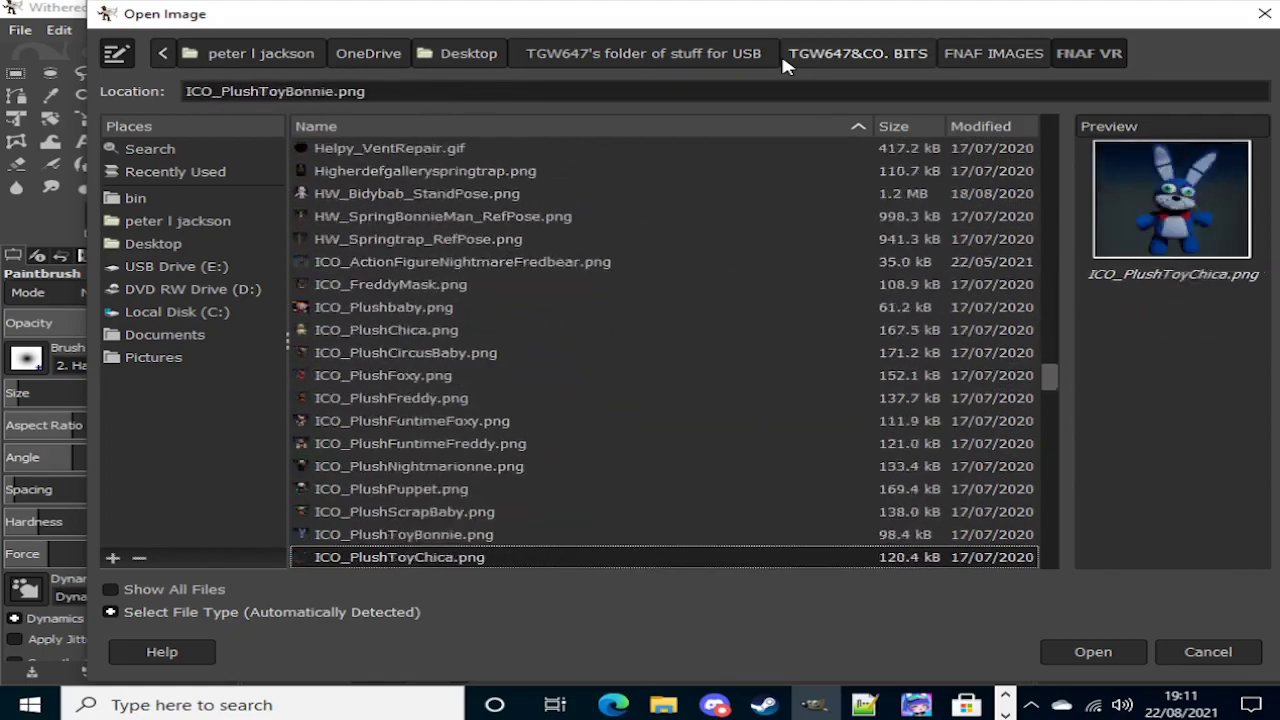
pyautogui.press('Down')
pyautogui.press('Down')
pyautogui.press('Down')
pyautogui.press('Down')
pyautogui.press('Down')
pyautogui.press('Down')
pyautogui.press('Down')
pyautogui.press('Down')
pyautogui.press('Down')
pyautogui.press('Down')
pyautogui.press('Down')
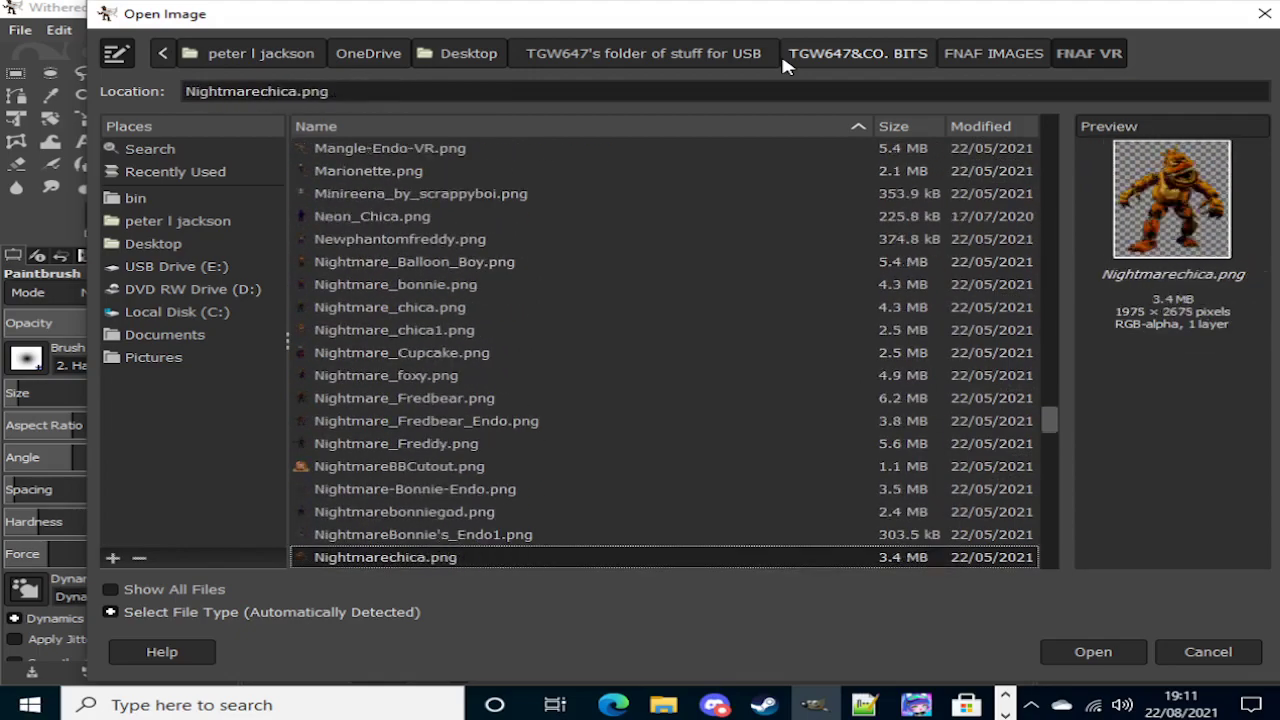
# Step: Continue through the image previews after Nightmarechica.png, down to Toy-Bonnie-Endo_(1)vr.png
pyautogui.press('Down')
pyautogui.press('Down')
pyautogui.press('Down')
pyautogui.press('Down')
pyautogui.press('Down')
pyautogui.press('Down')
pyautogui.press('Down')
pyautogui.press('Down')
pyautogui.press('Down')
pyautogui.press('Down')
pyautogui.press('Down')
pyautogui.press('Down')
pyautogui.press('Down')
pyautogui.press('Down')
pyautogui.press('Down')
pyautogui.press('Down')
pyautogui.press('Down')
pyautogui.press('Down')
pyautogui.press('Down')
pyautogui.press('Down')
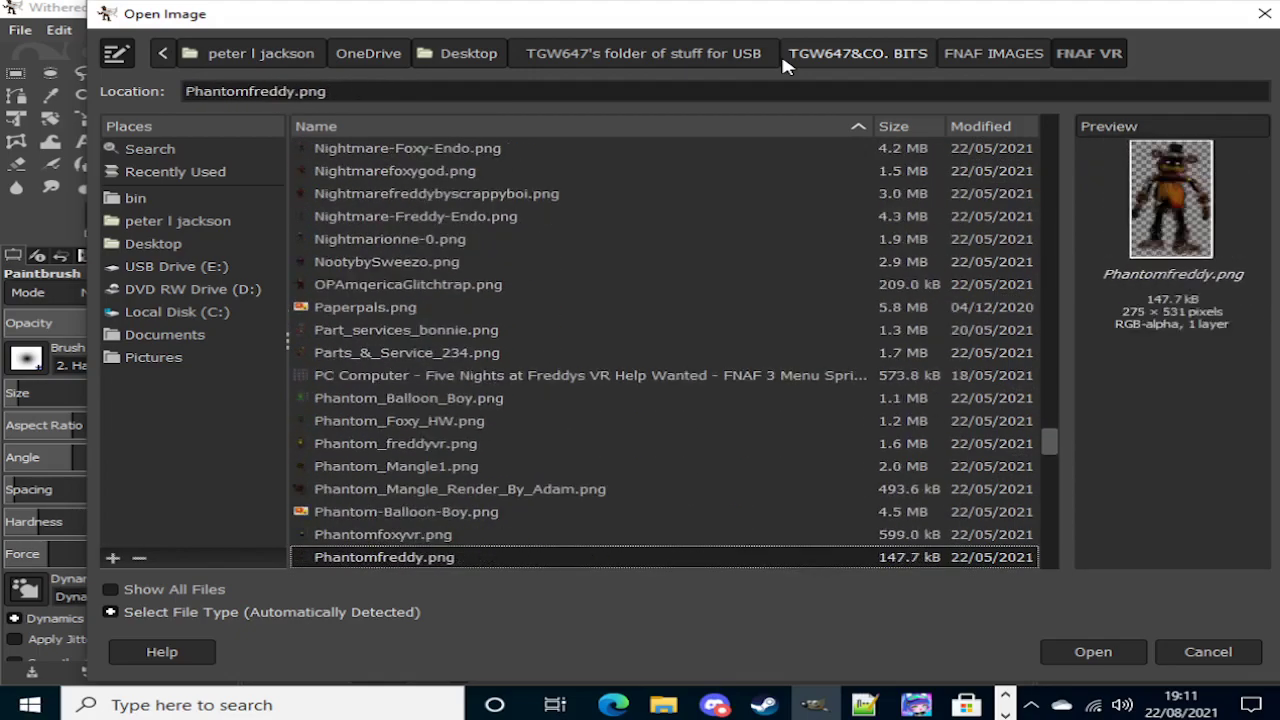
pyautogui.press('Down')
pyautogui.press('Down')
pyautogui.press('Down')
pyautogui.press('Down')
pyautogui.press('Down')
pyautogui.press('Down')
pyautogui.press('Down')
pyautogui.press('Down')
pyautogui.press('Down')
pyautogui.press('Down')
pyautogui.press('Down')
pyautogui.press('Down')
pyautogui.press('Down')
pyautogui.press('Down')
pyautogui.press('Down')
pyautogui.press('Down')
pyautogui.press('Down')
pyautogui.press('Down')
pyautogui.press('Down')
pyautogui.press('Down')
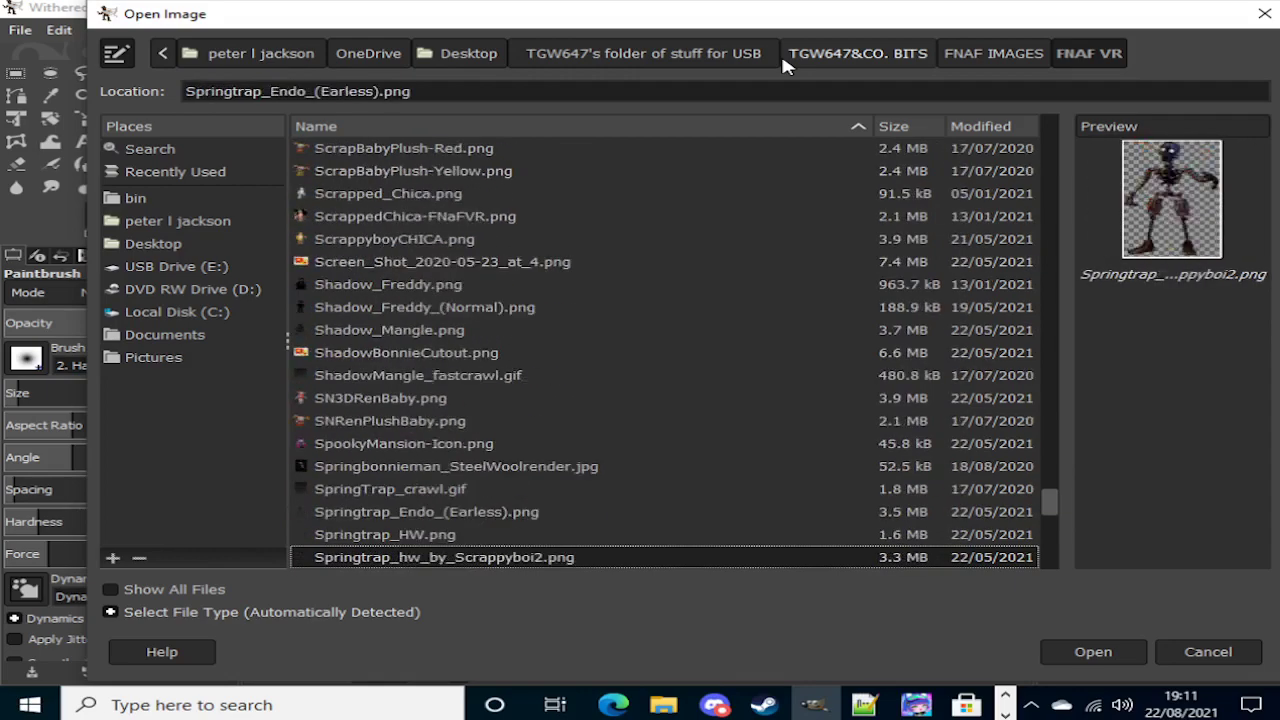
pyautogui.press('Down')
pyautogui.press('Down')
pyautogui.press('Down')
pyautogui.press('Down')
pyautogui.press('Down')
pyautogui.press('Down')
pyautogui.press('Down')
pyautogui.press('Down')
pyautogui.press('Down')
pyautogui.press('Down')
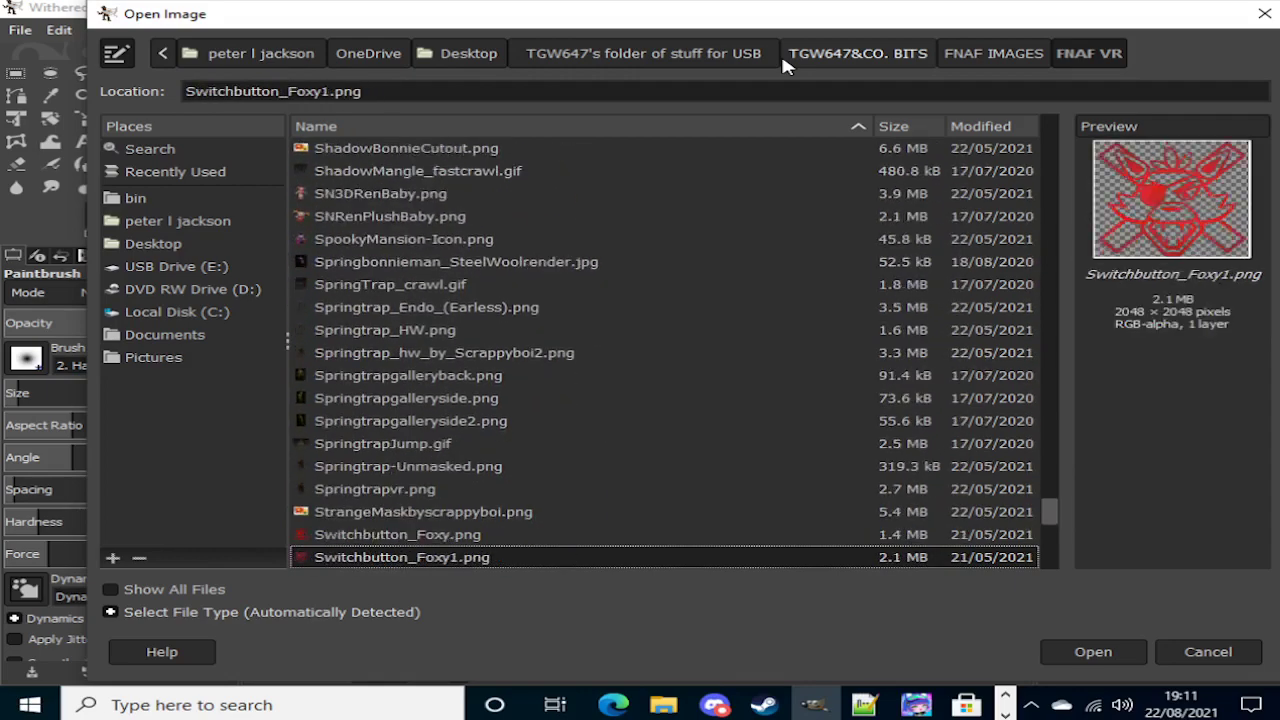
pyautogui.press('Down')
pyautogui.press('Down')
pyautogui.press('Down')
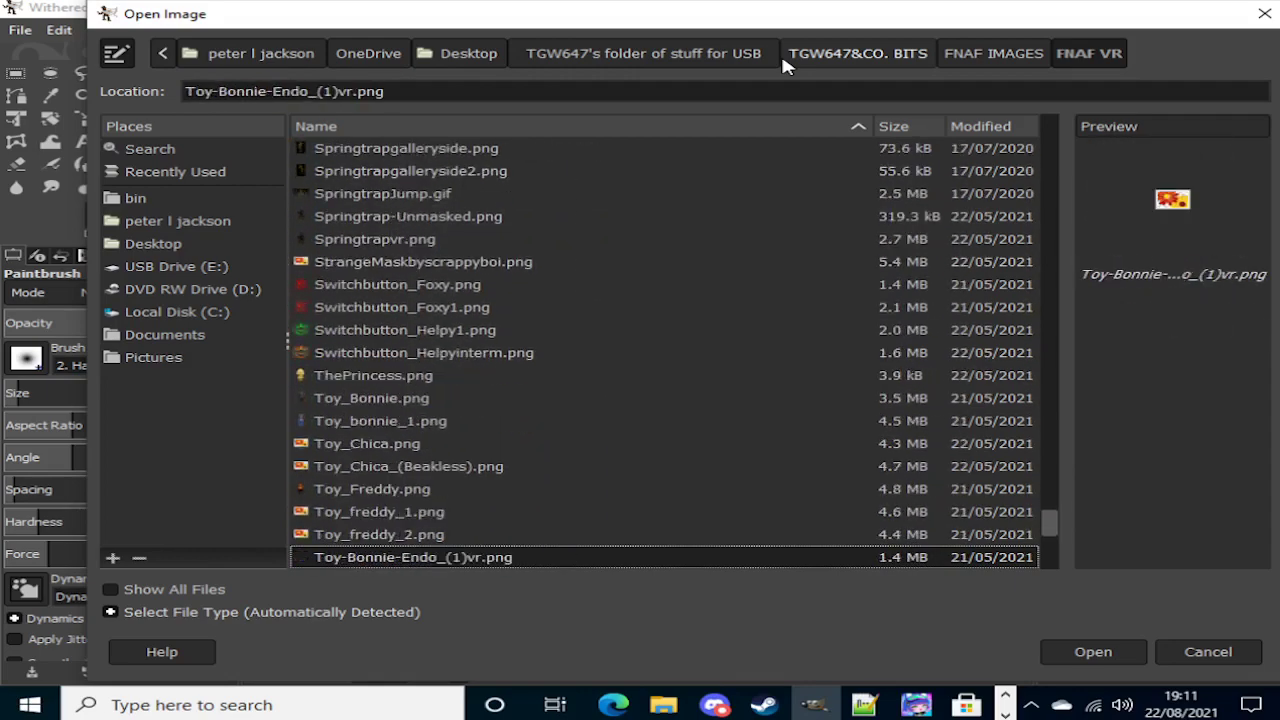
# Step: Go back to Toy_Chica_(Beakless).png in the FNAF VR folder and open it
pyautogui.press('Up')
pyautogui.press('Up')
pyautogui.press('Up')
pyautogui.press('Up')
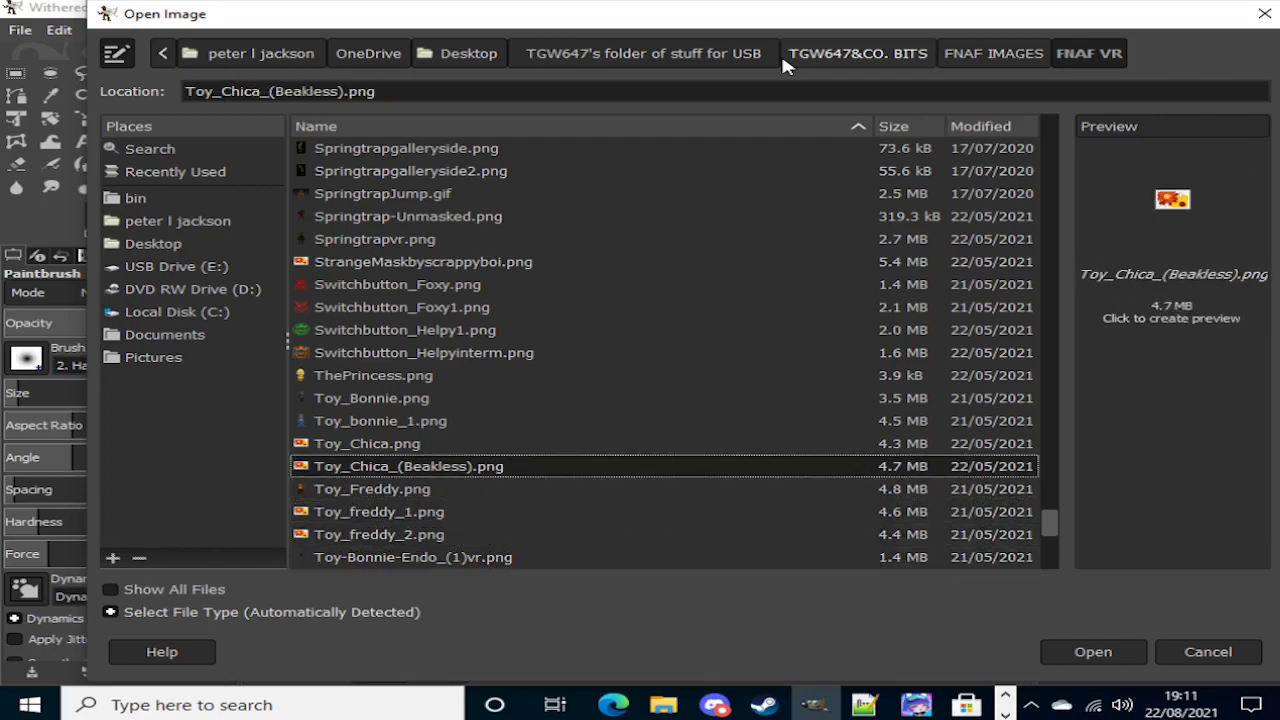
pyautogui.press('Return')
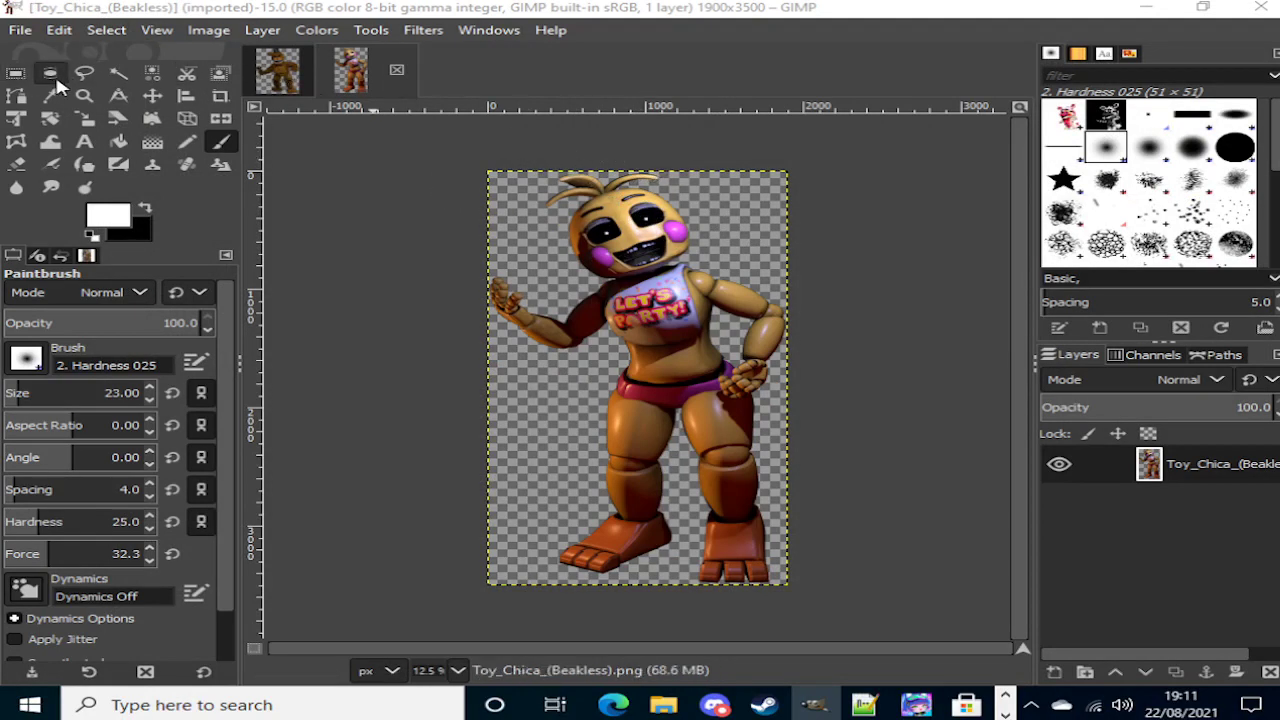
# Step: Activate the Free Select tool, check the Withered Golden Freddy_2.xcf image, and return to the Toy Chica image
pyautogui.click(78, 82)
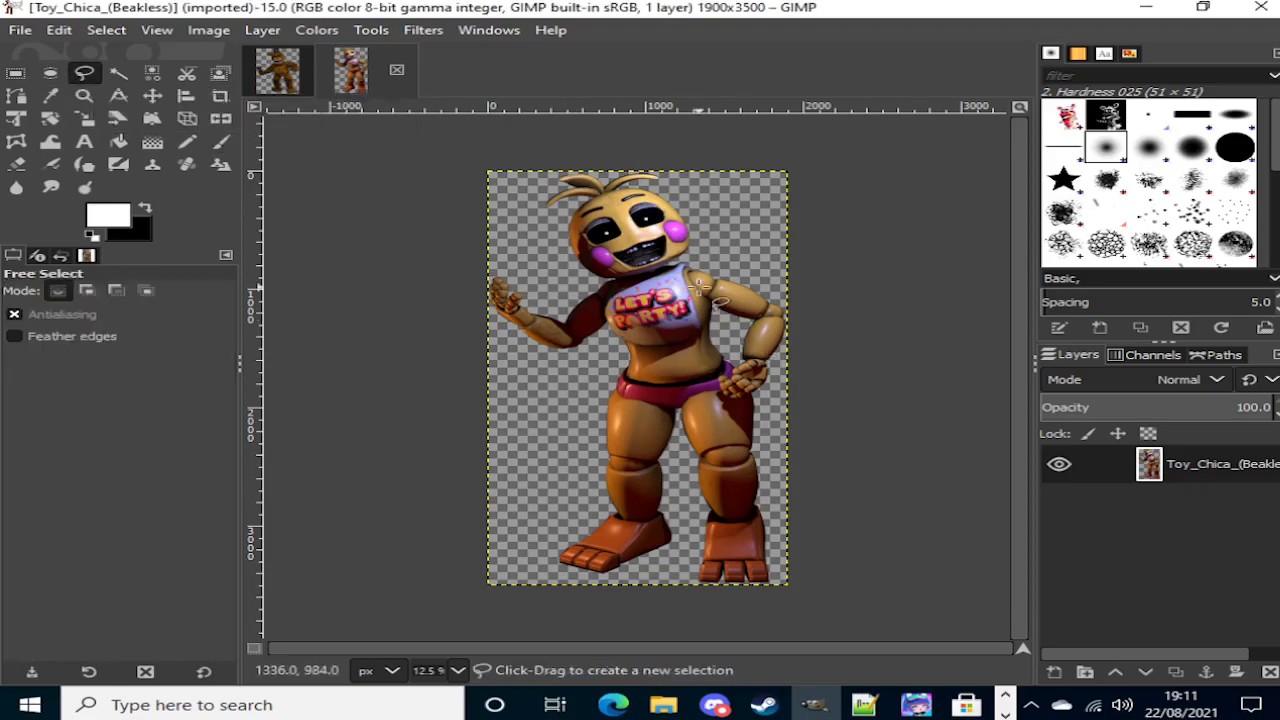
pyautogui.scroll(5, 668, 263)
pyautogui.scroll(-2, 666, 266)
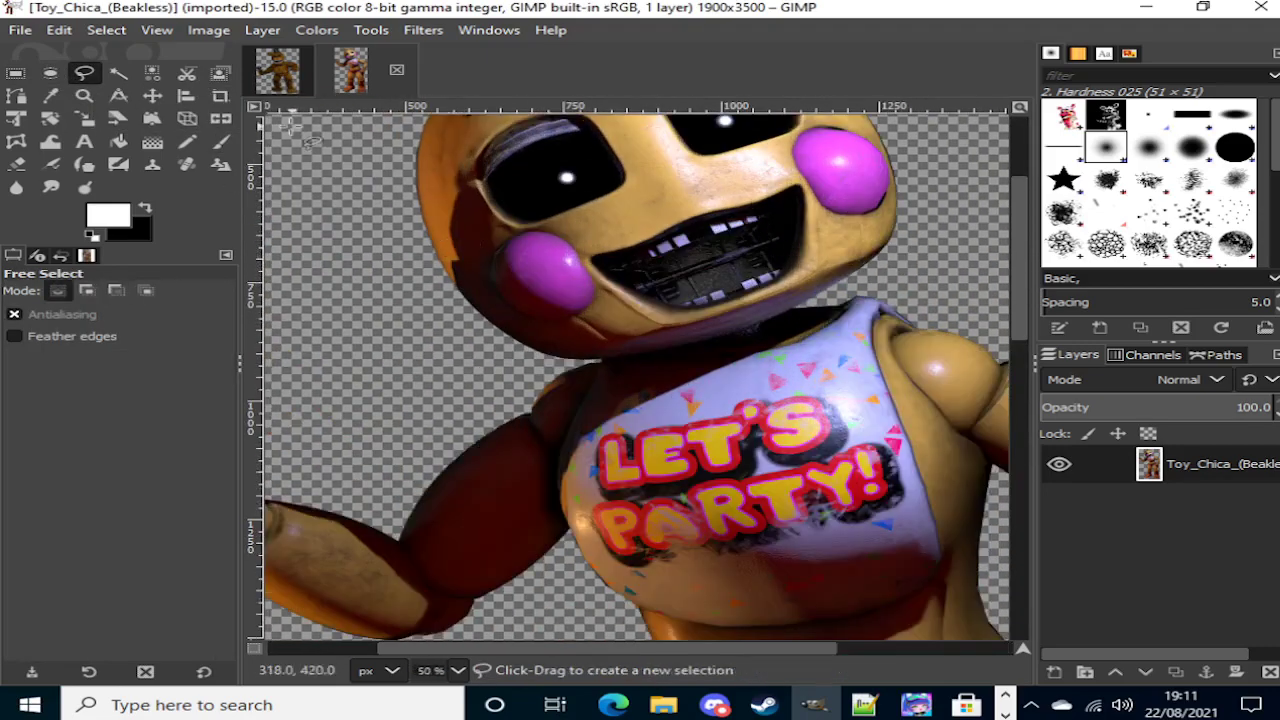
pyautogui.click(278, 70)
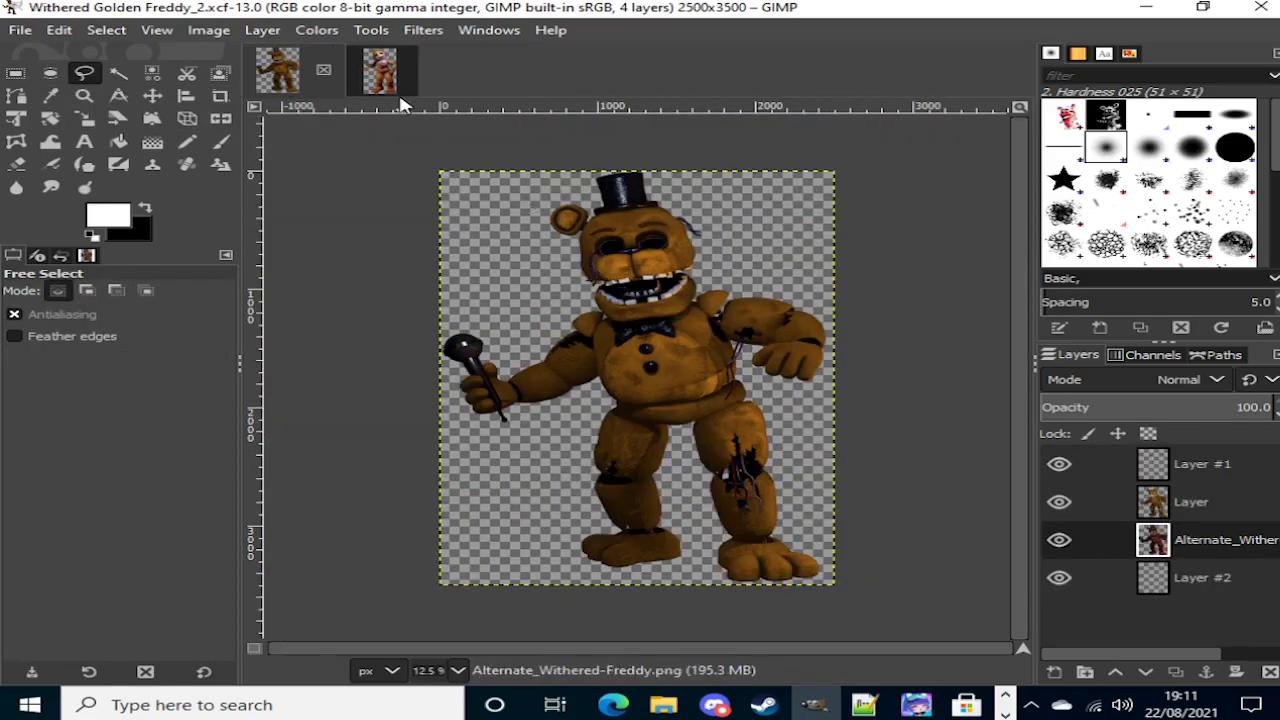
pyautogui.click(383, 80)
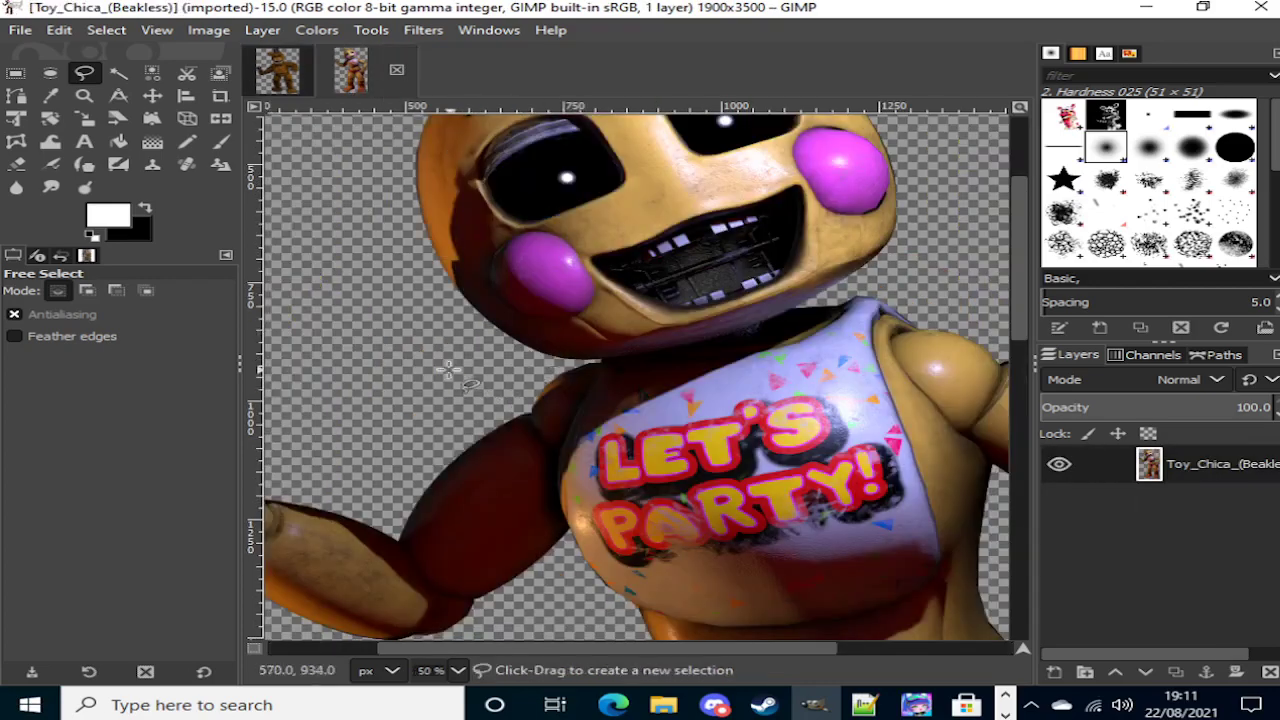
# Step: Try to outline Toy Chica's head with Free Select, from under the chin around the outer cheek to the base of the head feathers
pyautogui.scroll(2, 628, 376)
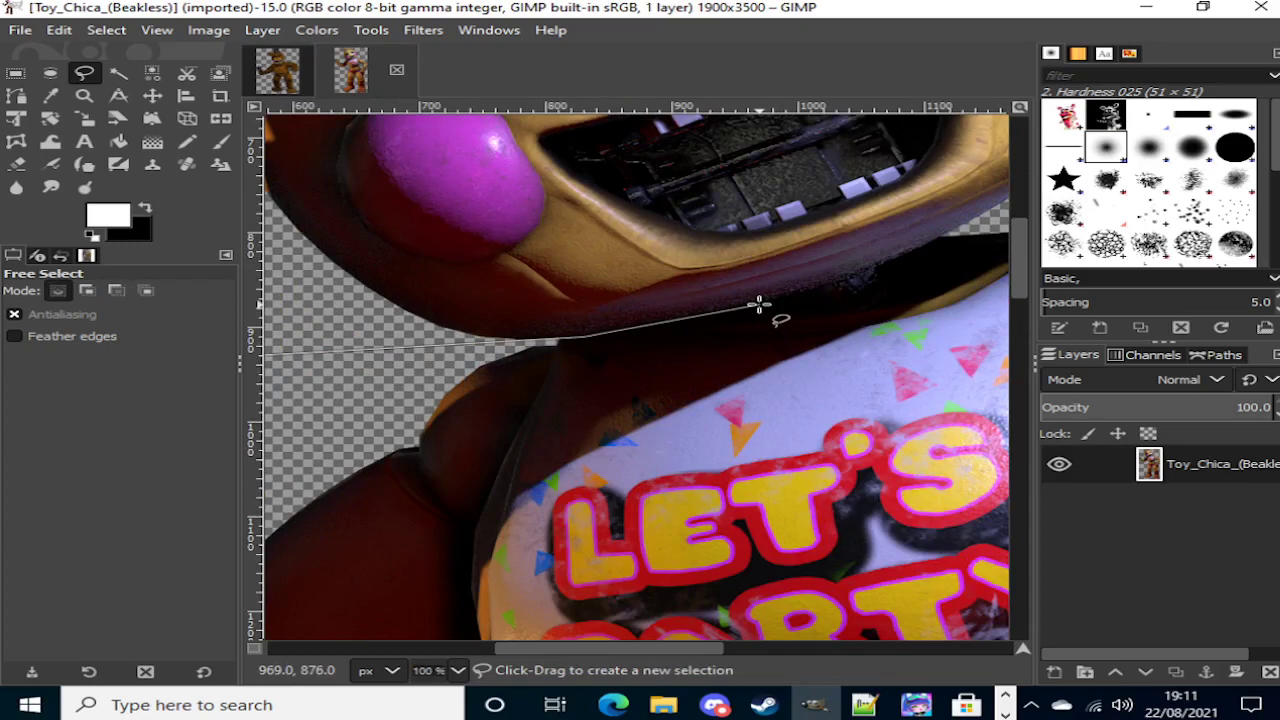
pyautogui.click(760, 305)
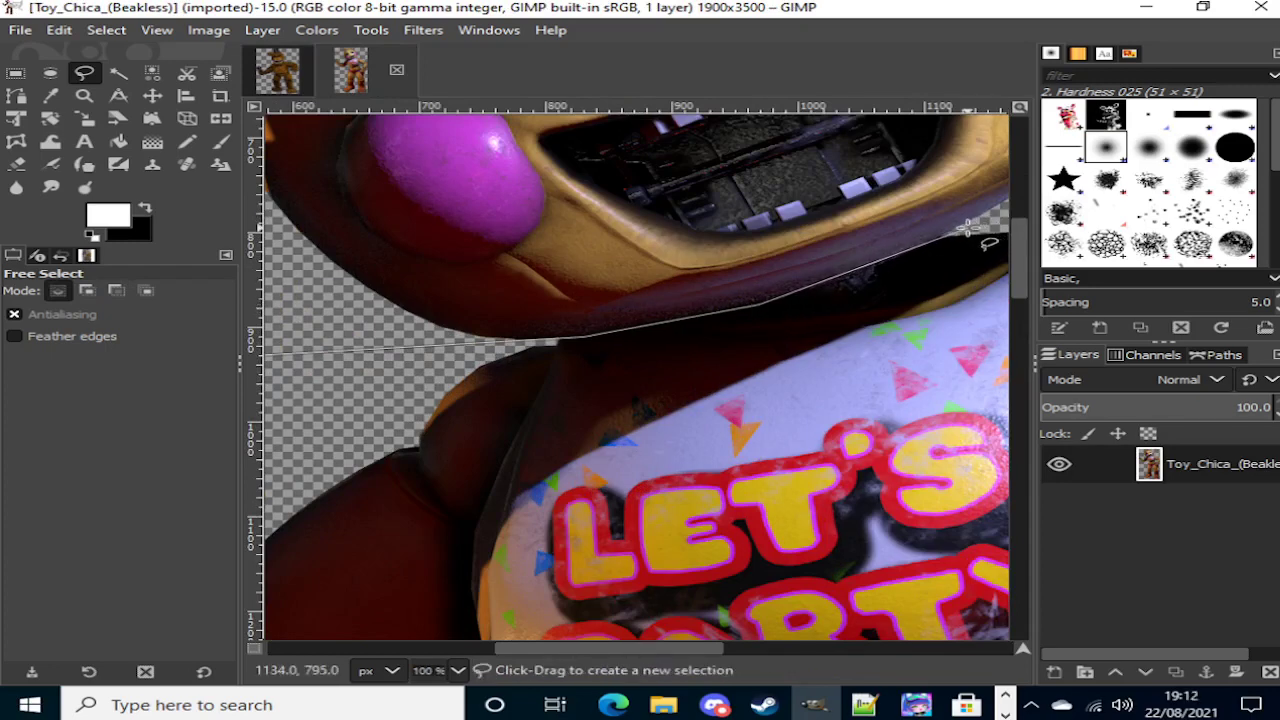
pyautogui.scroll(-4, 966, 228)
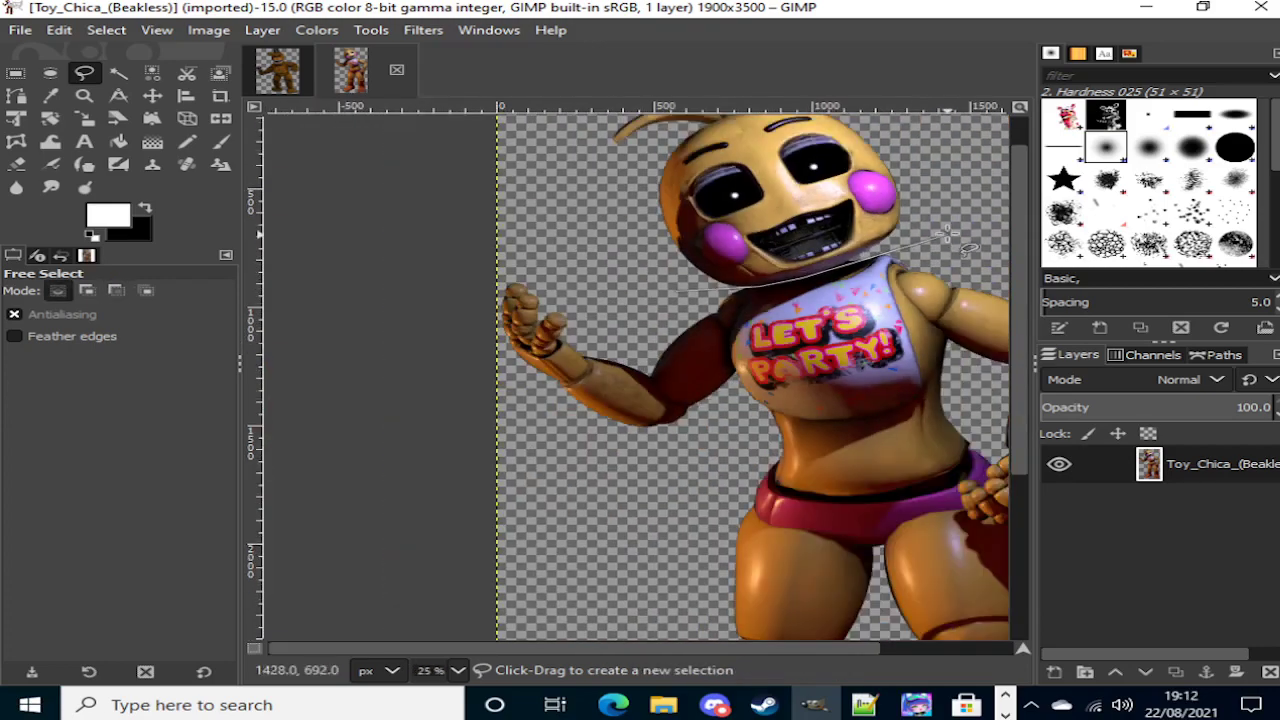
pyautogui.scroll(2, 968, 222)
pyautogui.scroll(2, 966, 228)
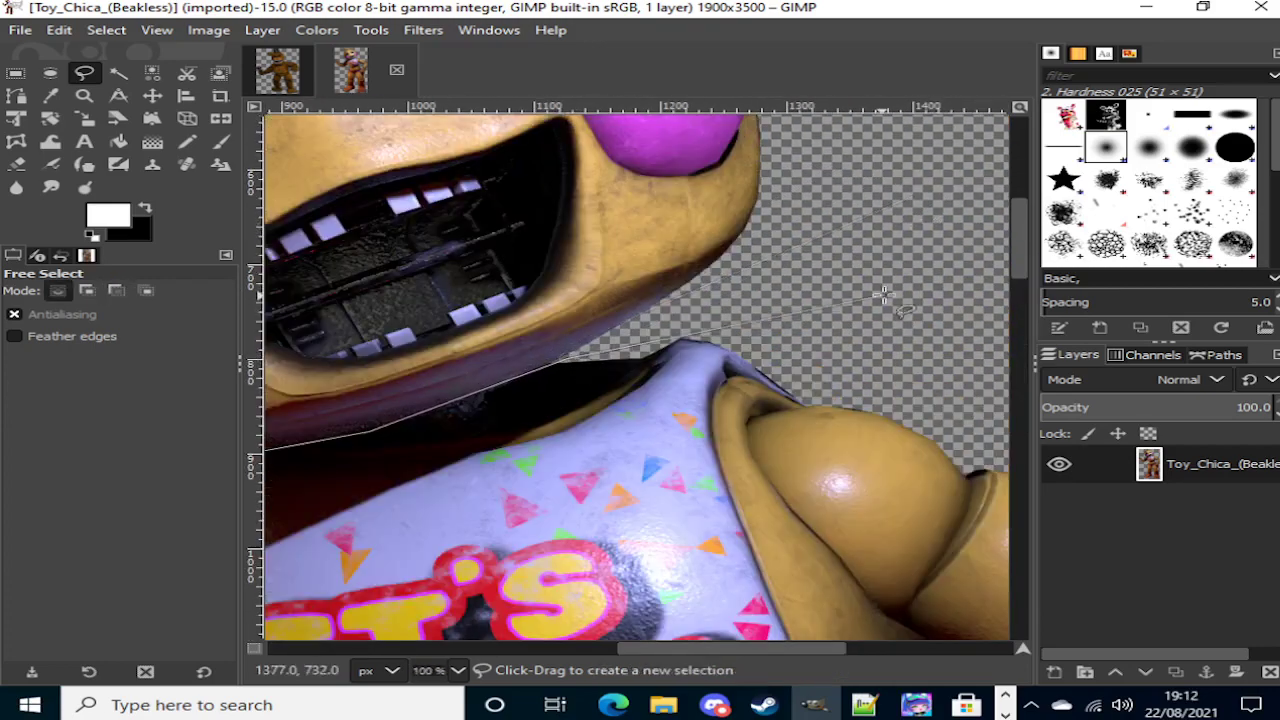
pyautogui.scroll(5, 940, 235)
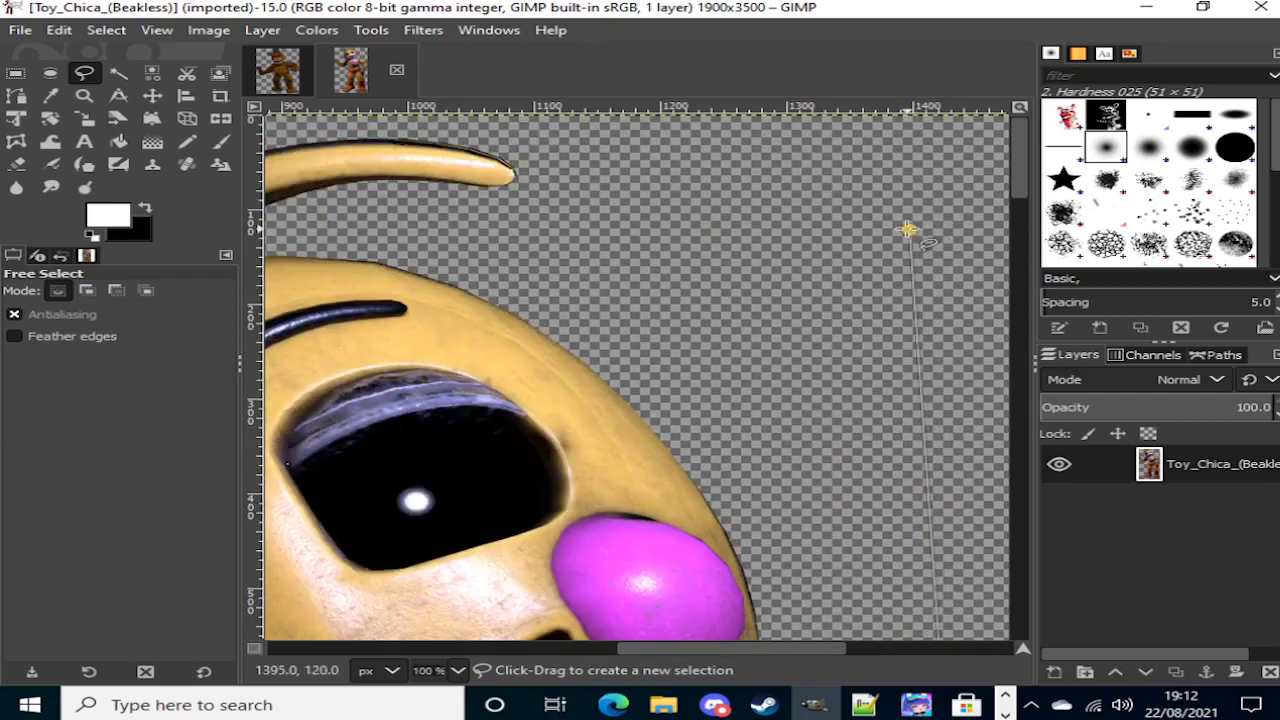
pyautogui.hscroll(-5, 908, 228)
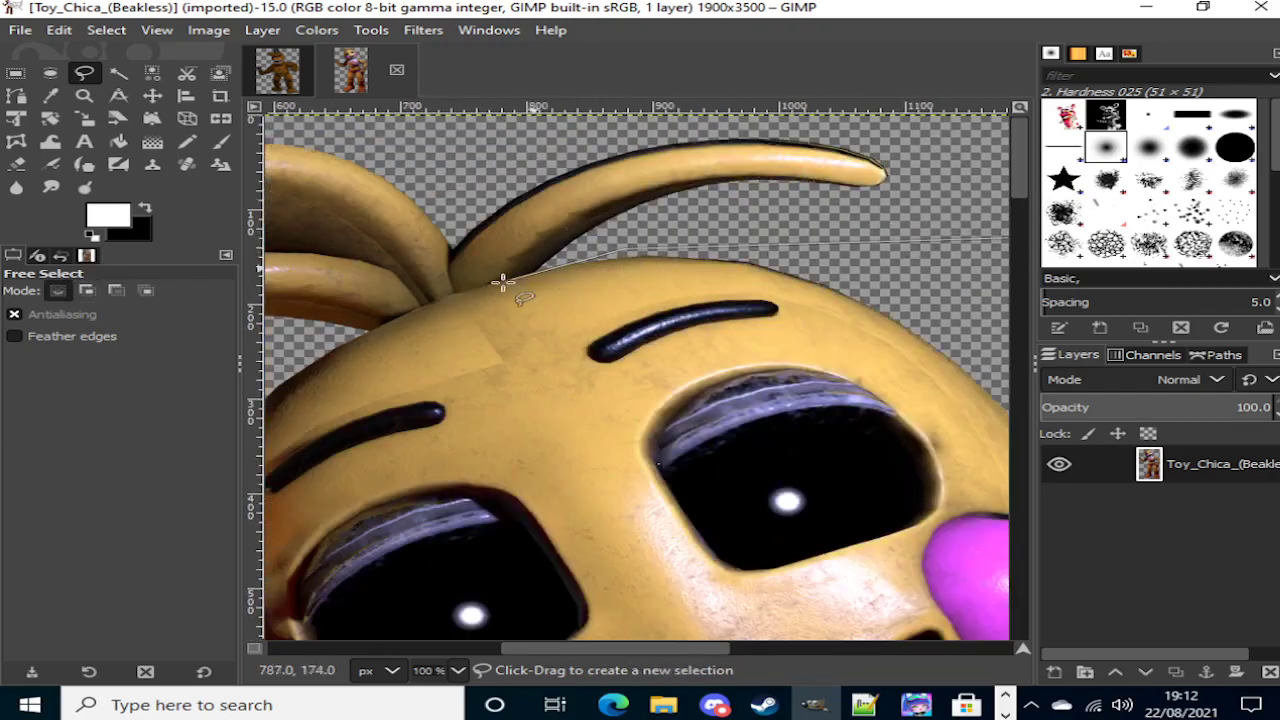
pyautogui.scroll(3, 492, 283)
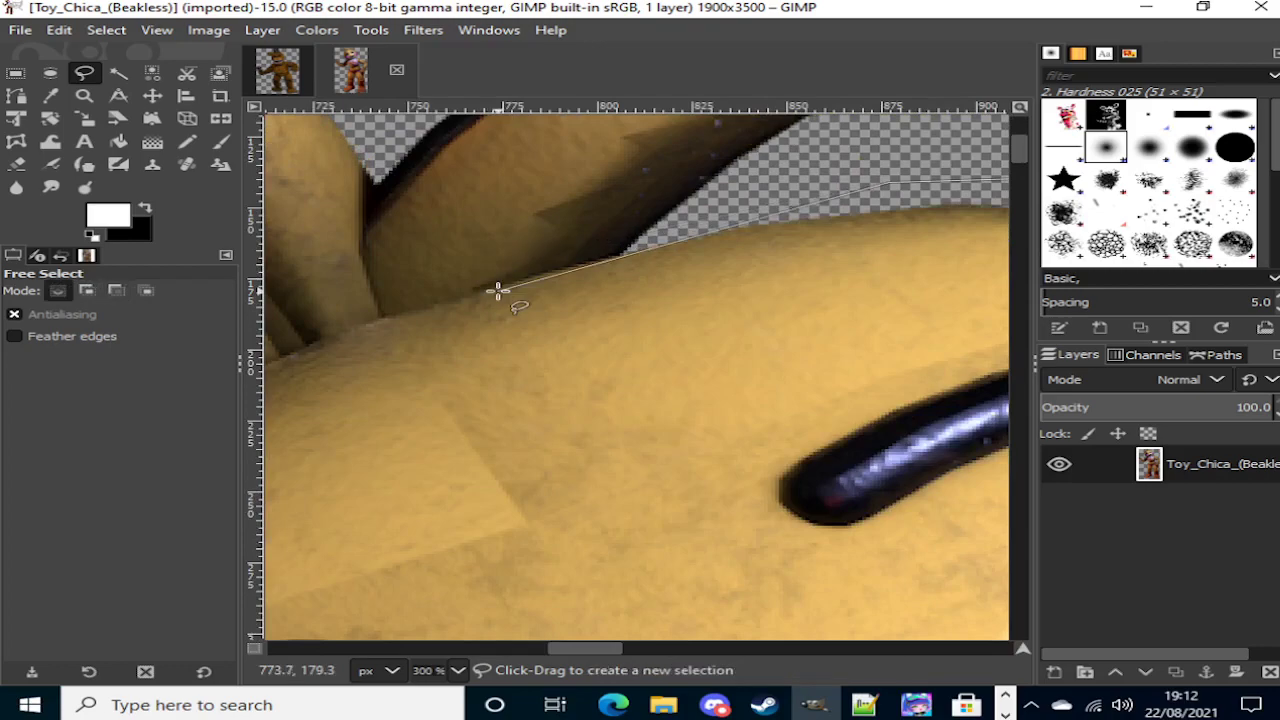
pyautogui.doubleClick(498, 287)
pyautogui.hscroll(-1, 499, 288)
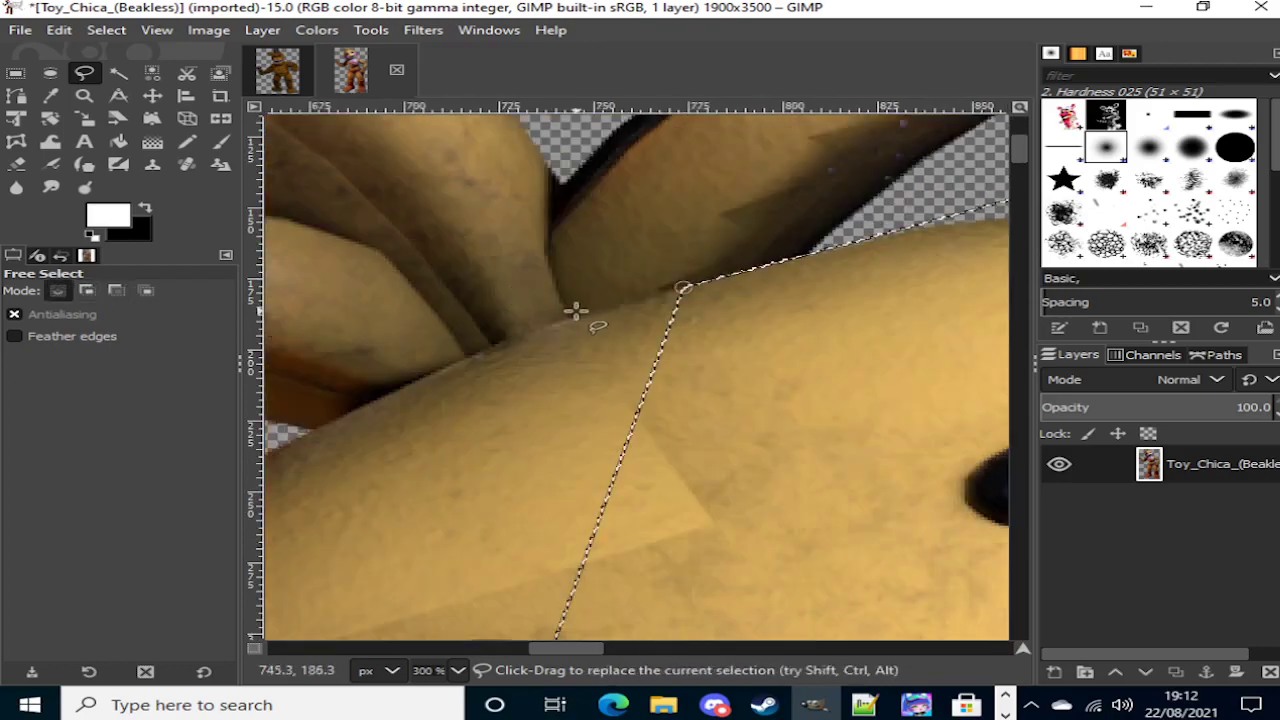
# Step: Start a new Free Select outline along the top of Toy Chica's head, following the edge beneath the head feathers
pyautogui.scroll(-5, 584, 314)
pyautogui.click(118, 73)
pyautogui.click(84, 73)
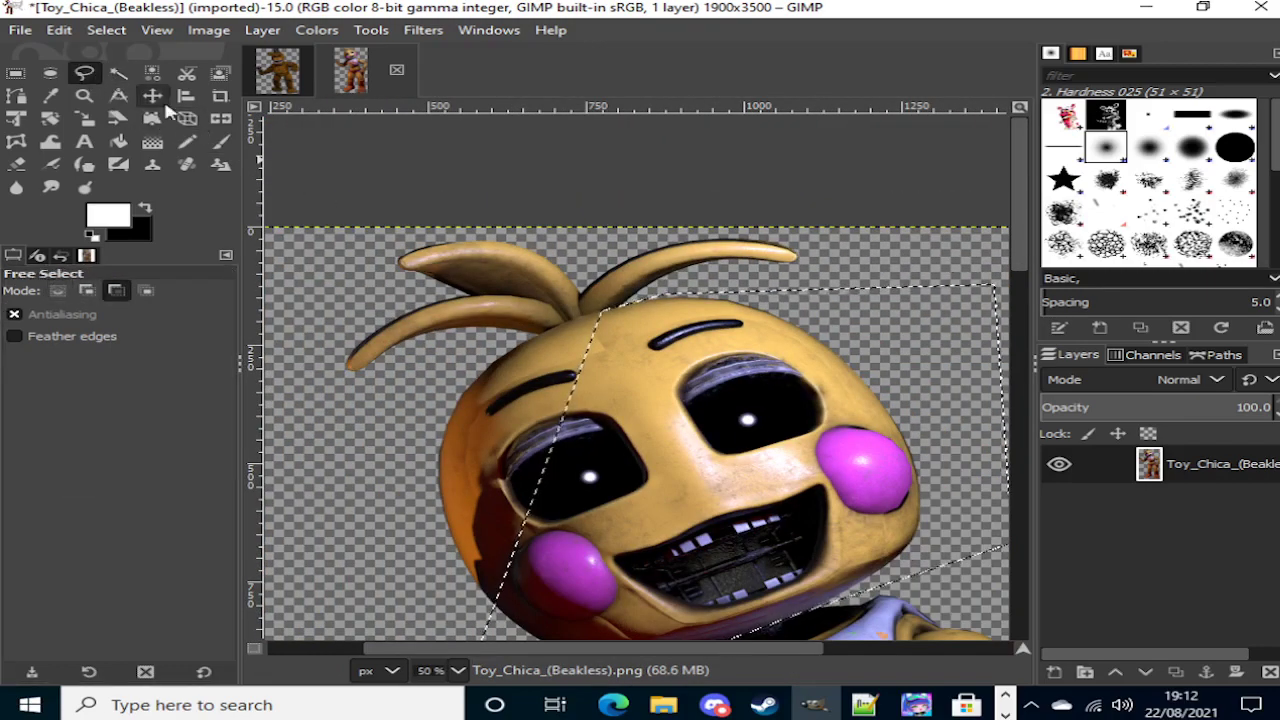
pyautogui.scroll(3, 712, 505)
pyautogui.scroll(1, 712, 505)
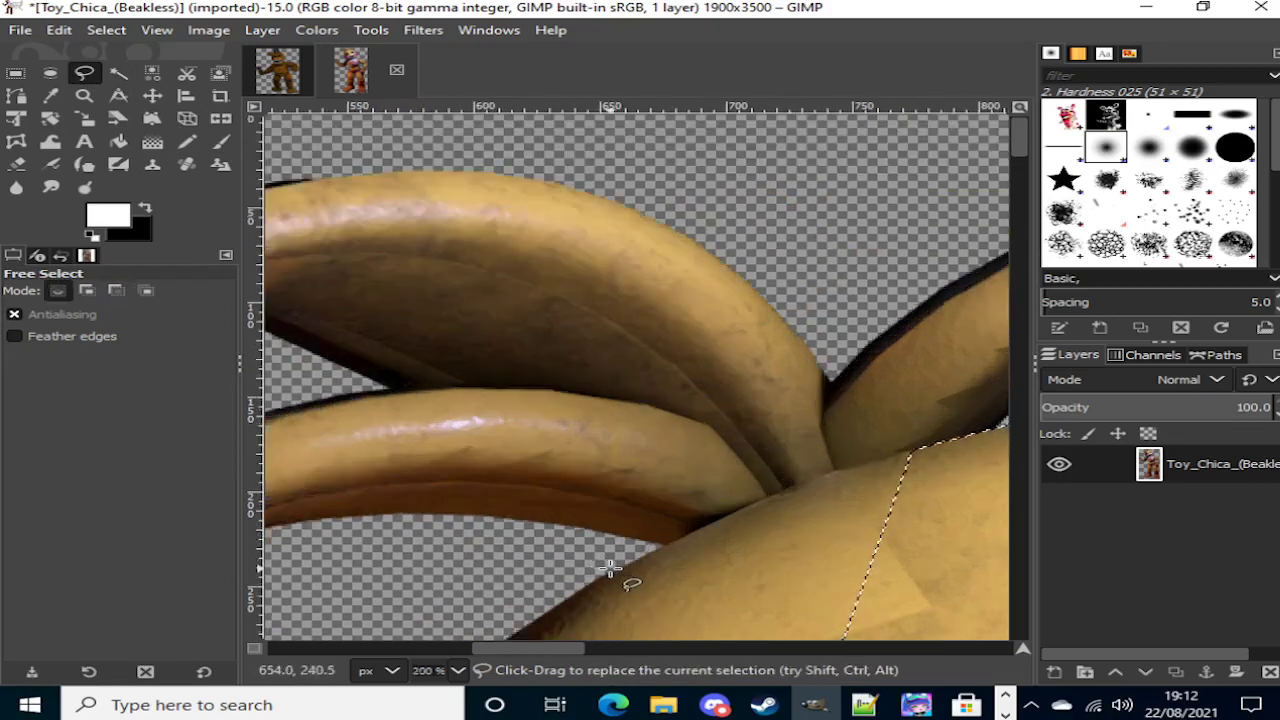
pyautogui.click(609, 568)
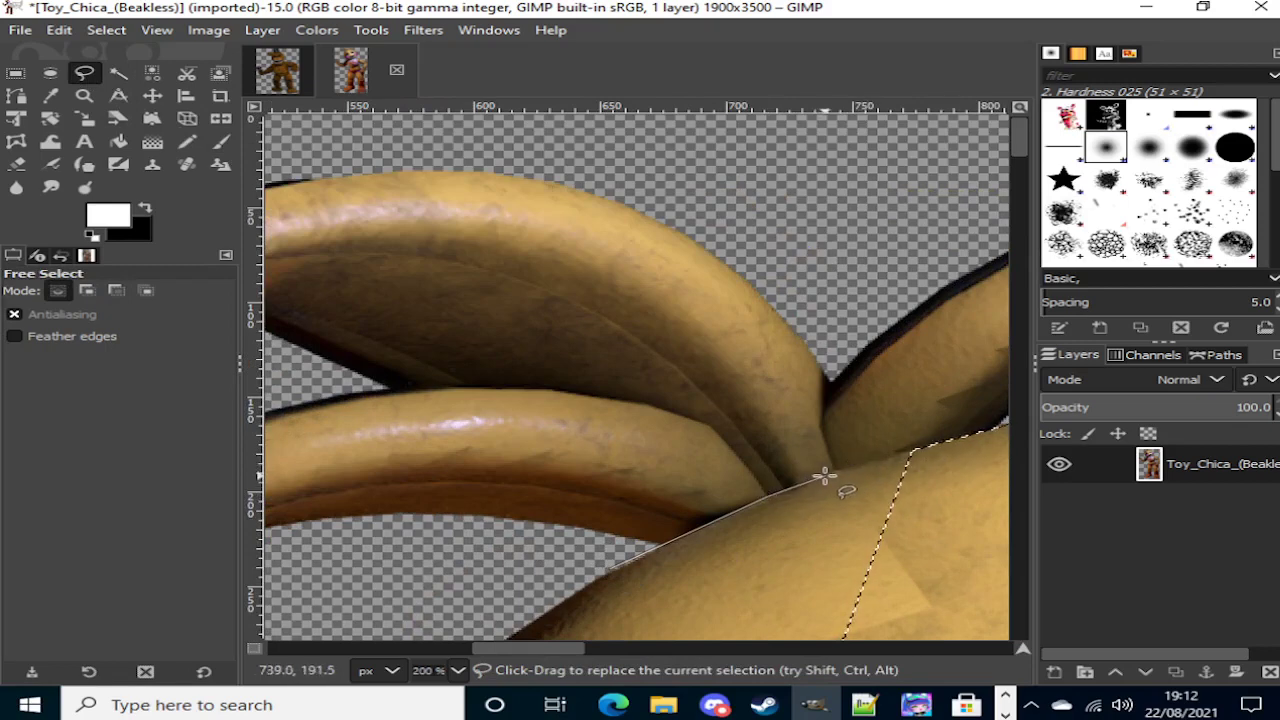
pyautogui.click(836, 481)
pyautogui.scroll(1, 830, 490)
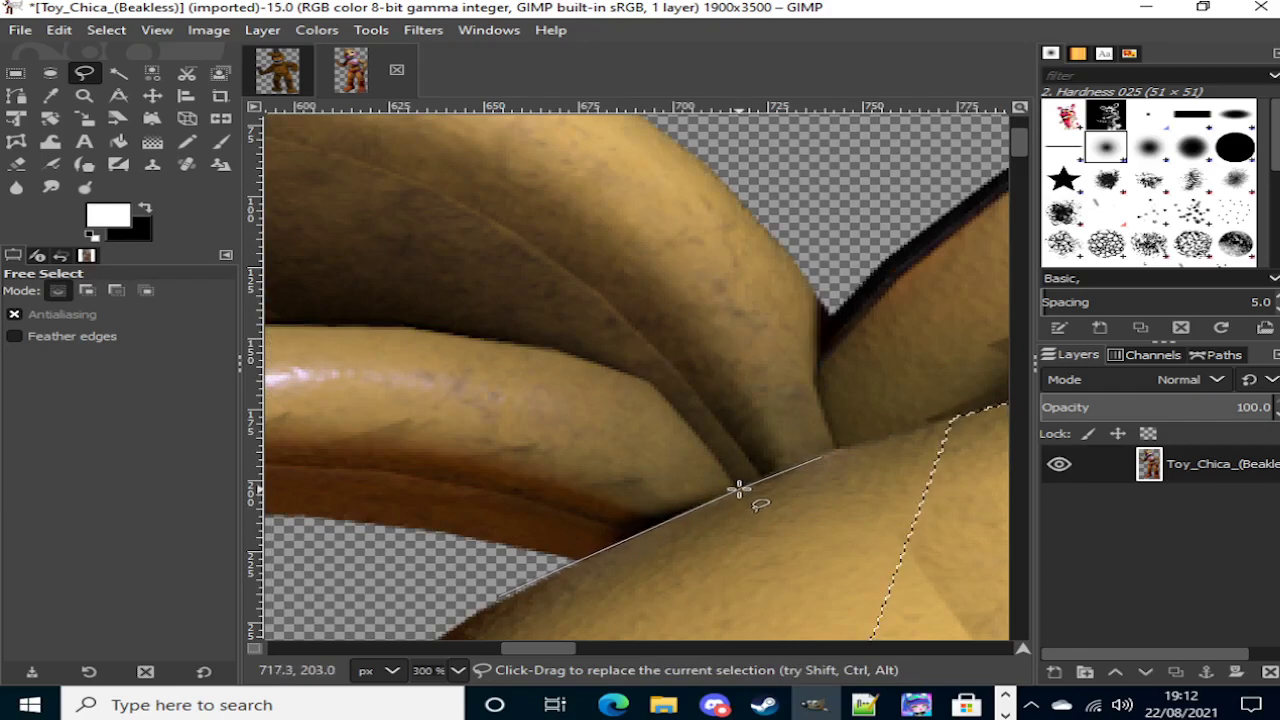
pyautogui.hscroll(3, 857, 423)
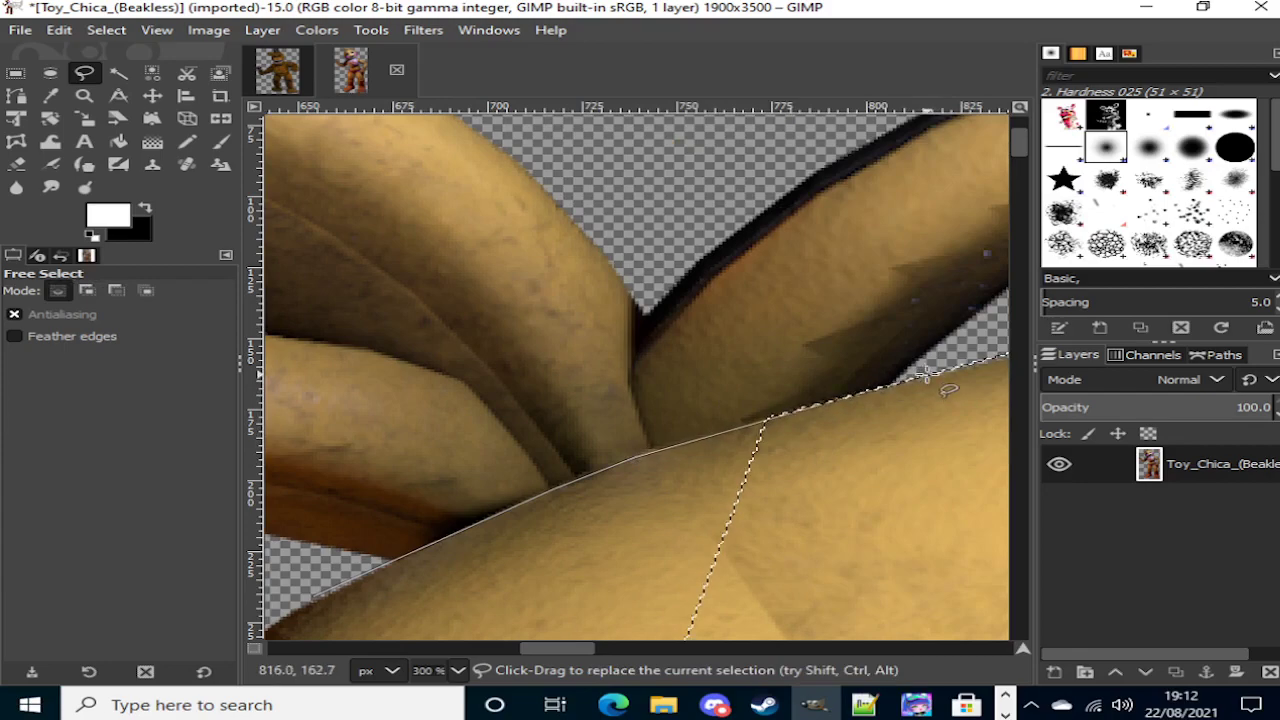
# Step: Continue the Free Select outline around the outer side of Toy Chica's head and along the lower edge of her chin
pyautogui.scroll(-4, 860, 410)
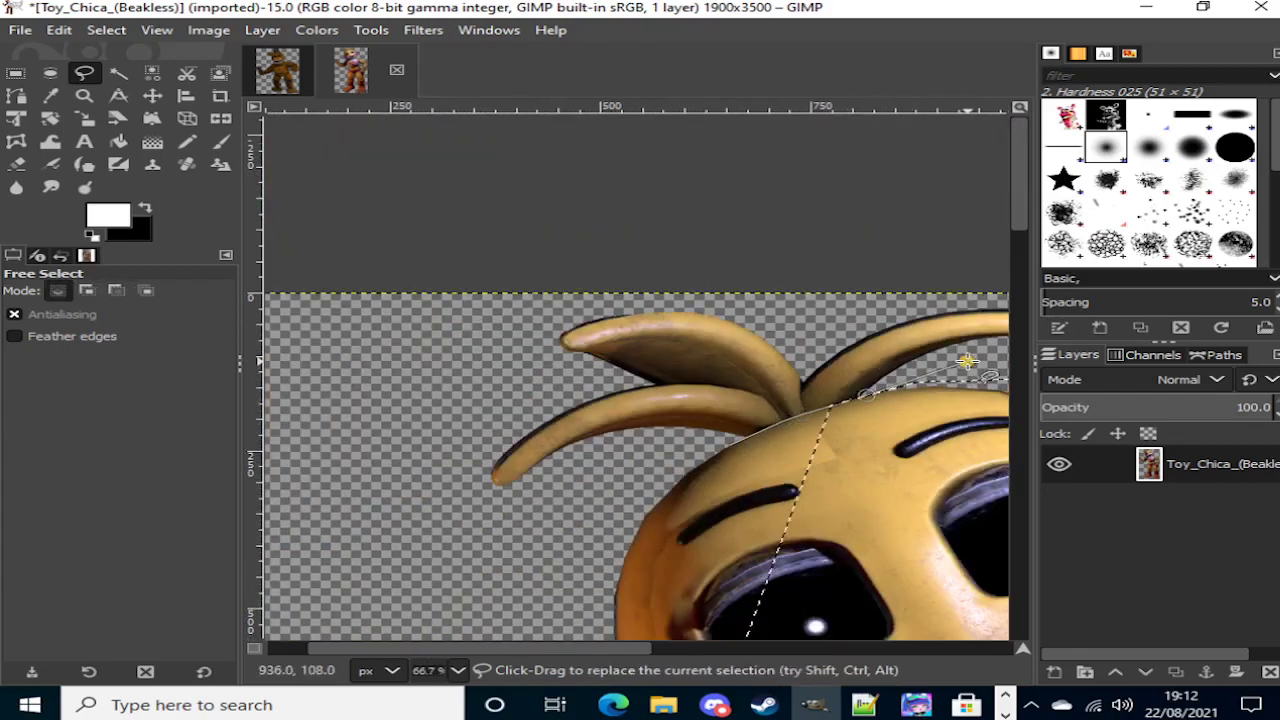
pyautogui.hscroll(6, 960, 365)
pyautogui.scroll(-6, 800, 300)
pyautogui.scroll(2, 722, 362)
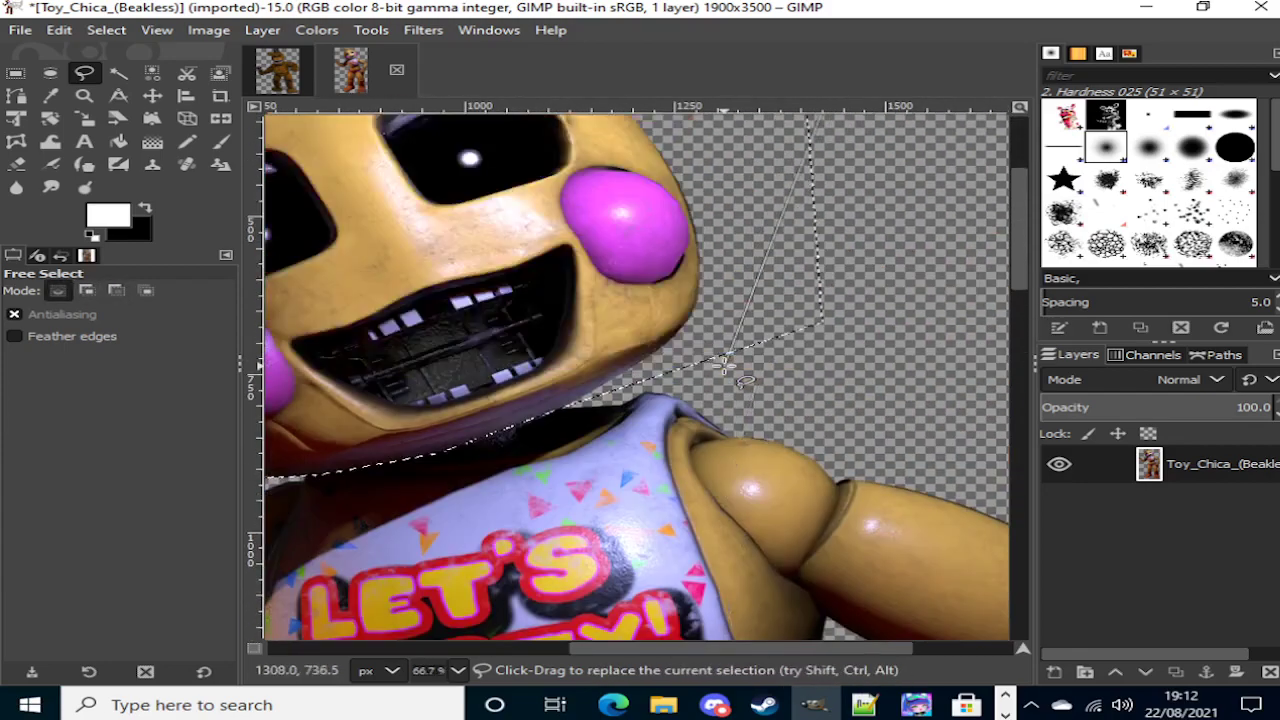
pyautogui.scroll(2, 722, 362)
pyautogui.scroll(1, 581, 547)
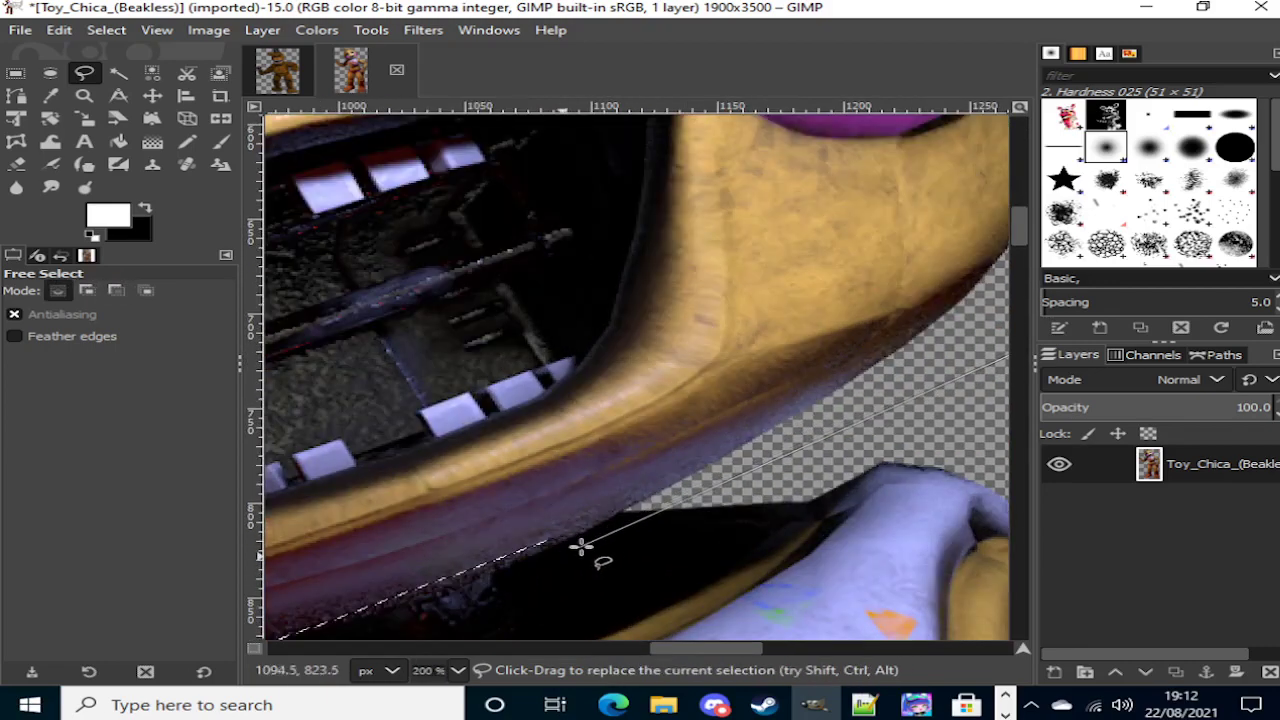
pyautogui.click(581, 525)
pyautogui.click(587, 527)
pyautogui.scroll(6, 589, 527)
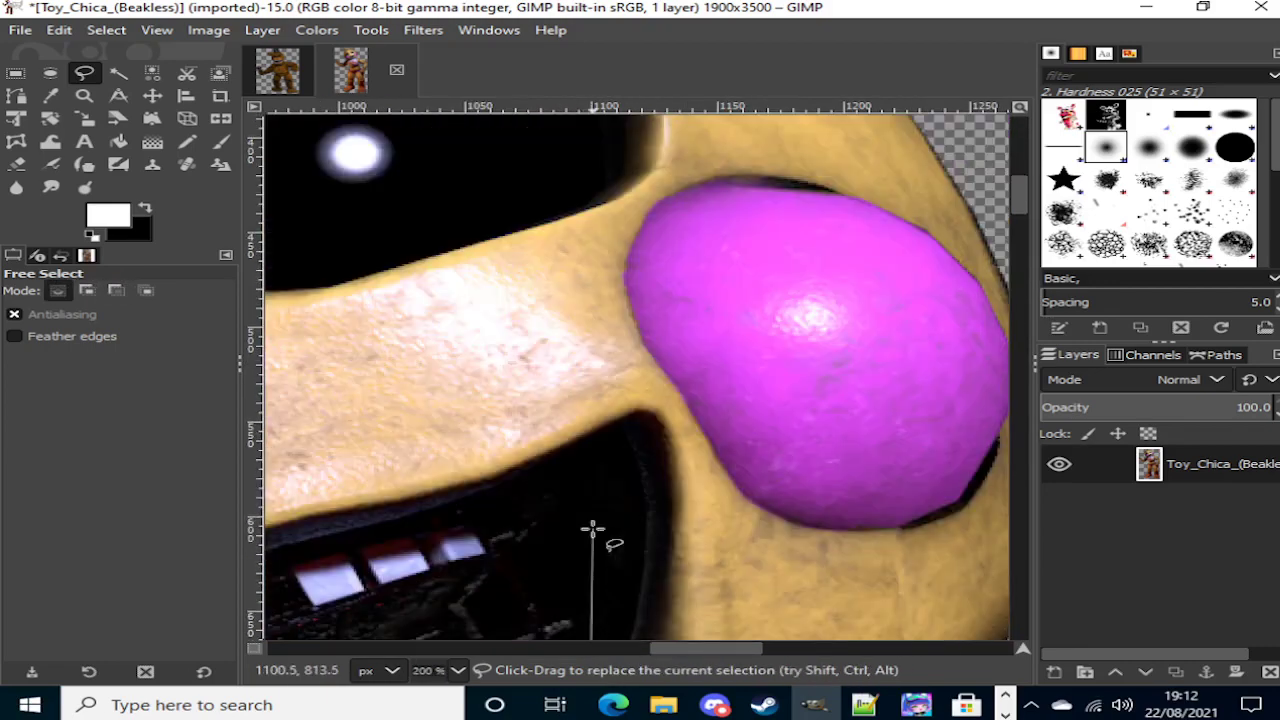
pyautogui.scroll(-8, 595, 530)
pyautogui.hscroll(-4, 607, 525)
pyautogui.click(617, 524)
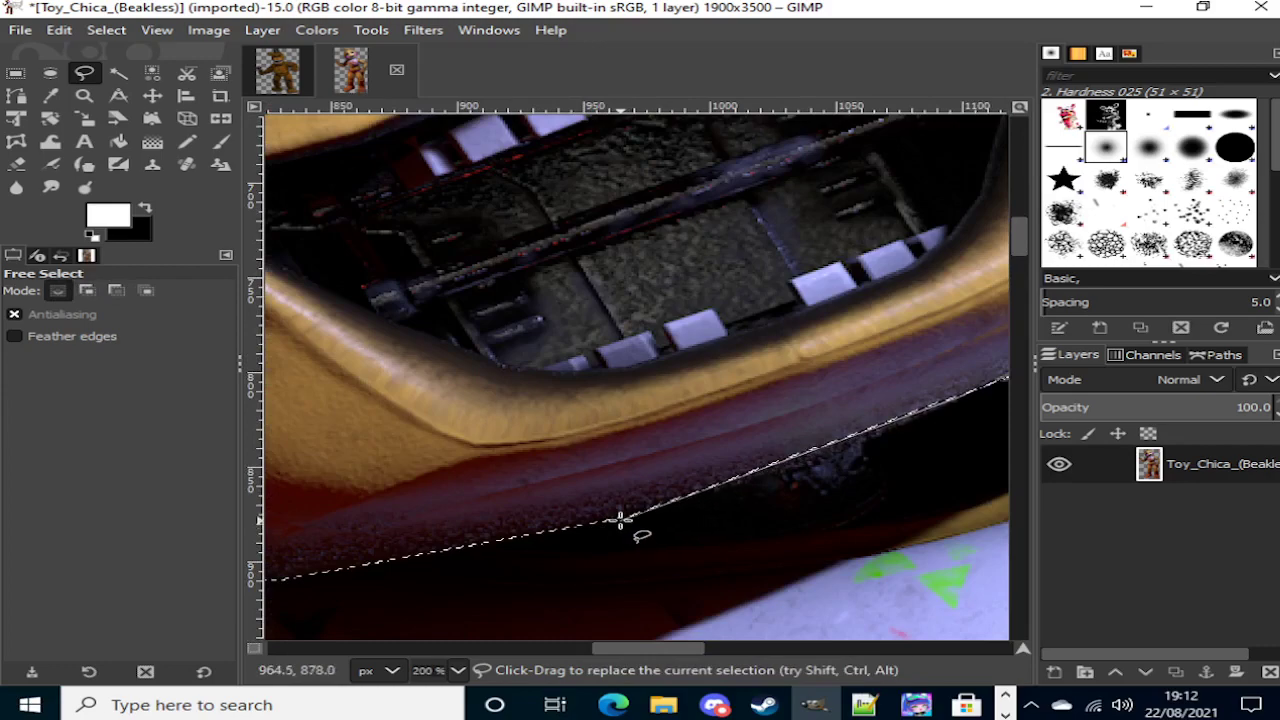
# Step: Close the outline around Toy Chica's shaded cheek and up to the head feathers, and copy the selected head
pyautogui.scroll(3, 619, 520)
pyautogui.scroll(-4, 619, 520)
pyautogui.hscroll(-6, 619, 520)
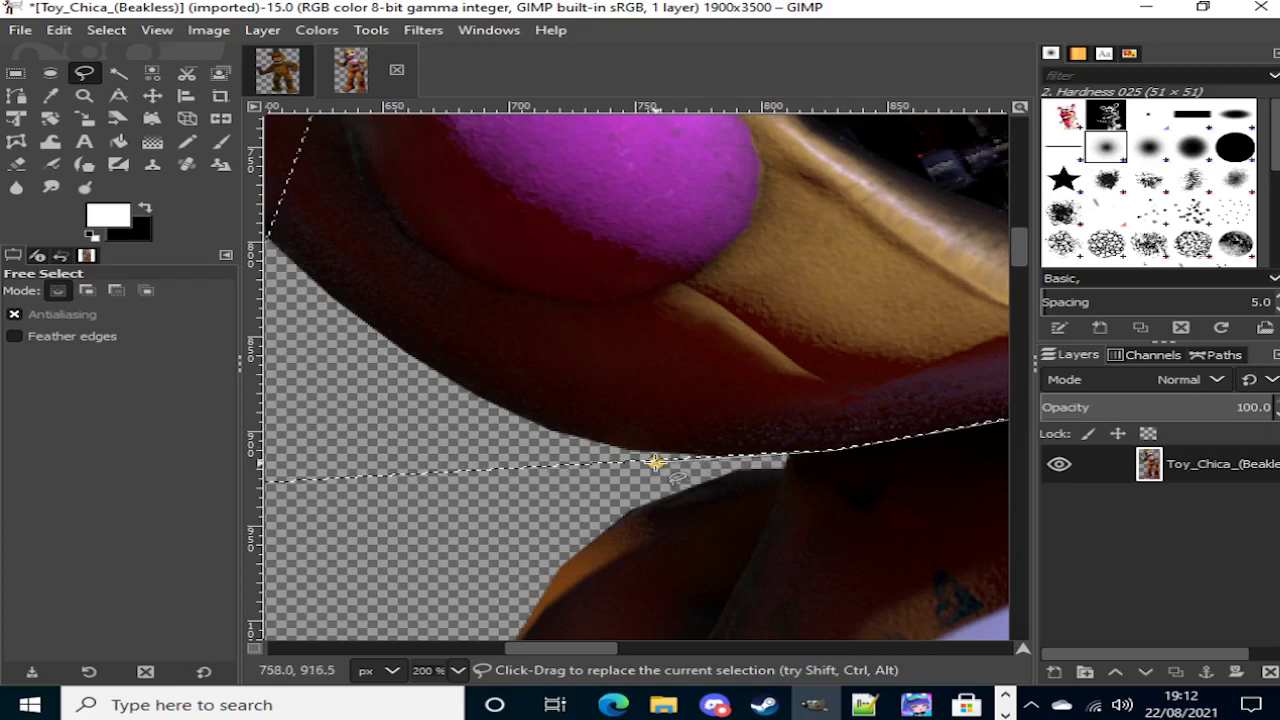
pyautogui.hscroll(-6, 654, 462)
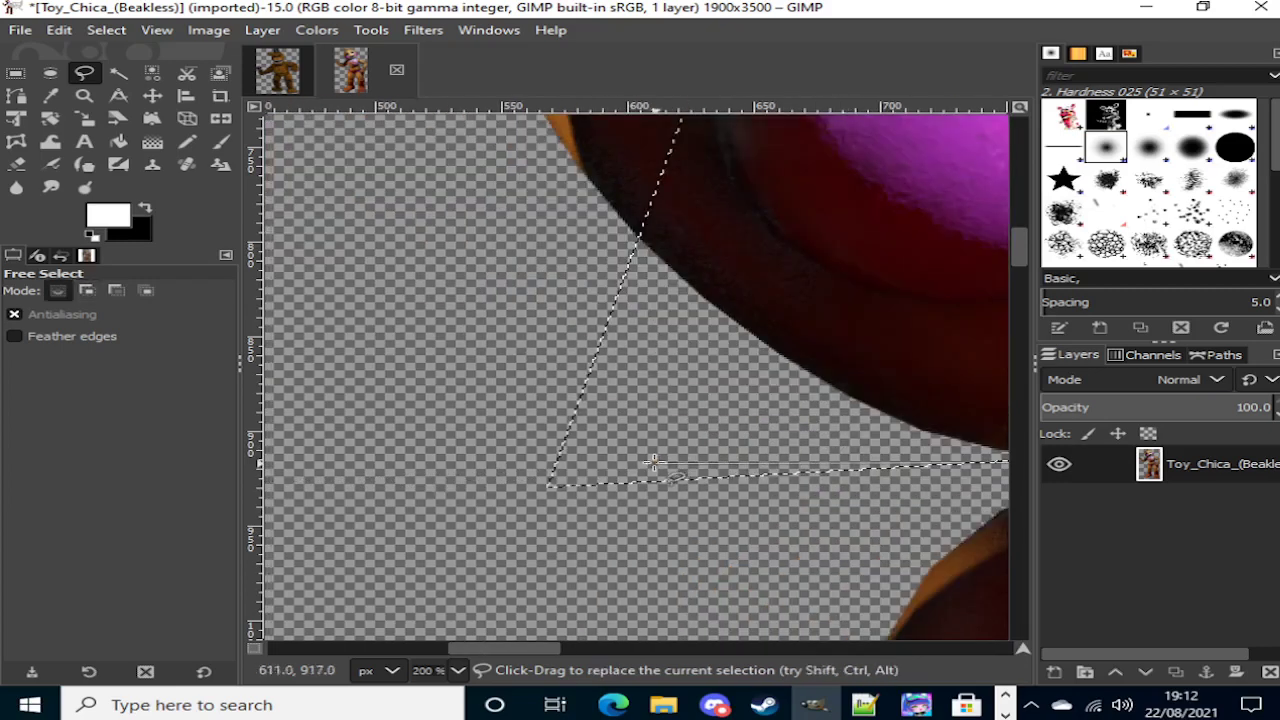
pyautogui.scroll(15, 467, 469)
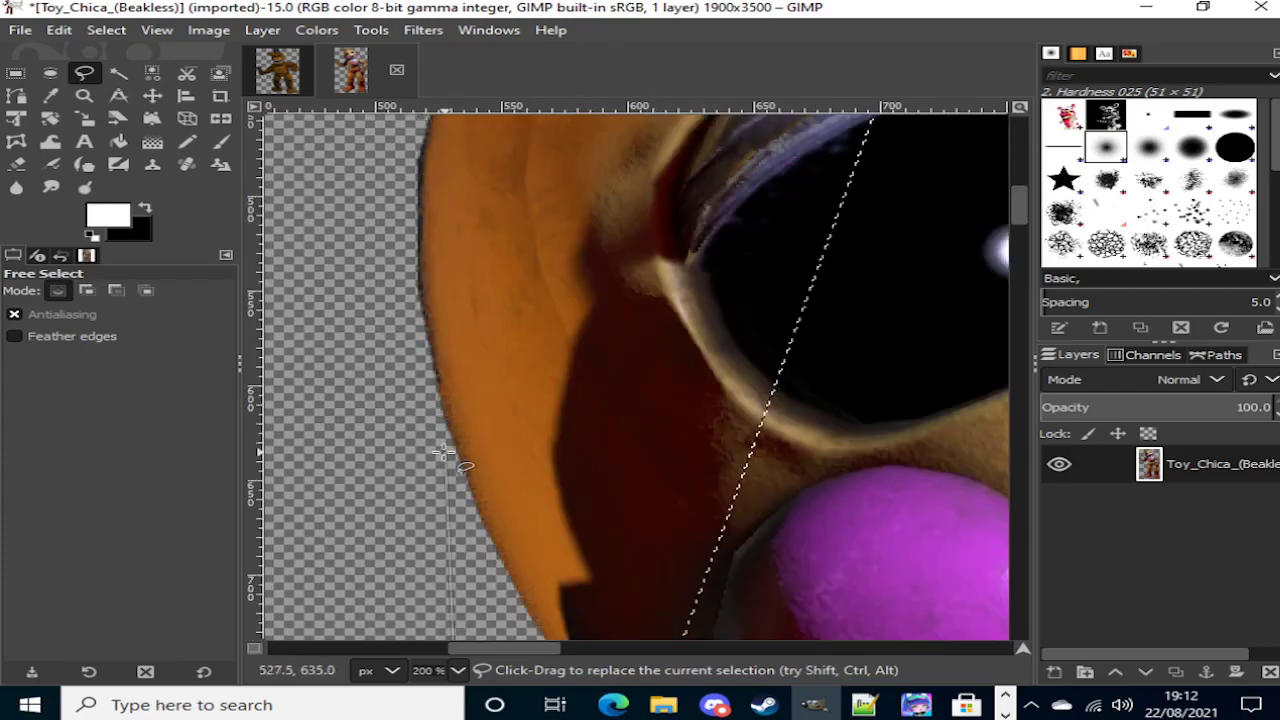
pyautogui.scroll(2, 318, 335)
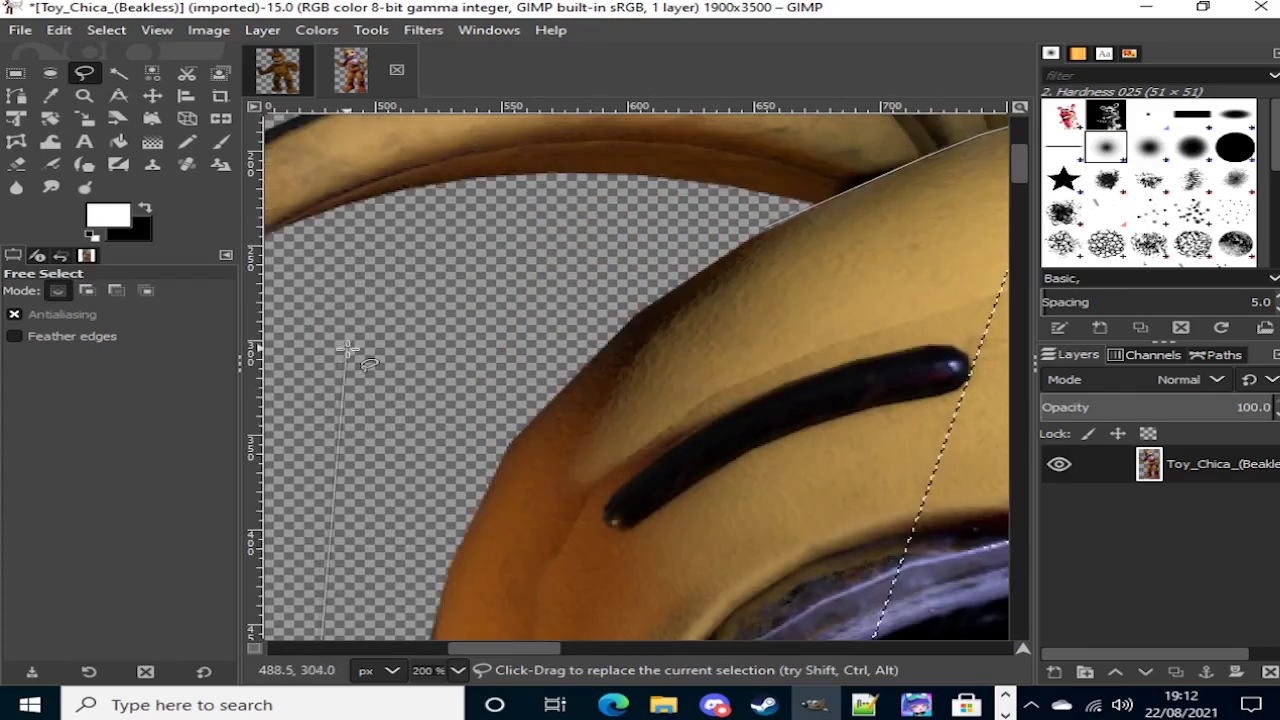
pyautogui.click(358, 372)
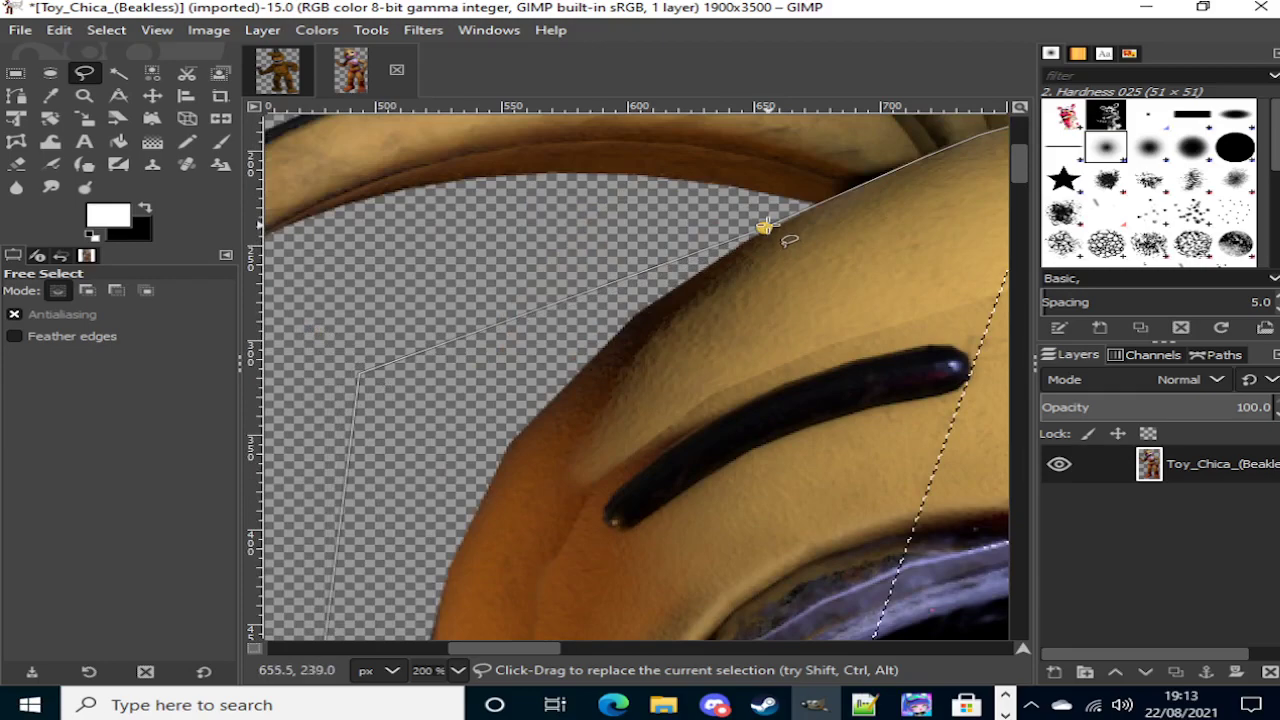
pyautogui.click(765, 227)
pyautogui.hotkey('ctrl', 'c')
pyautogui.scroll(-6, 729, 257)
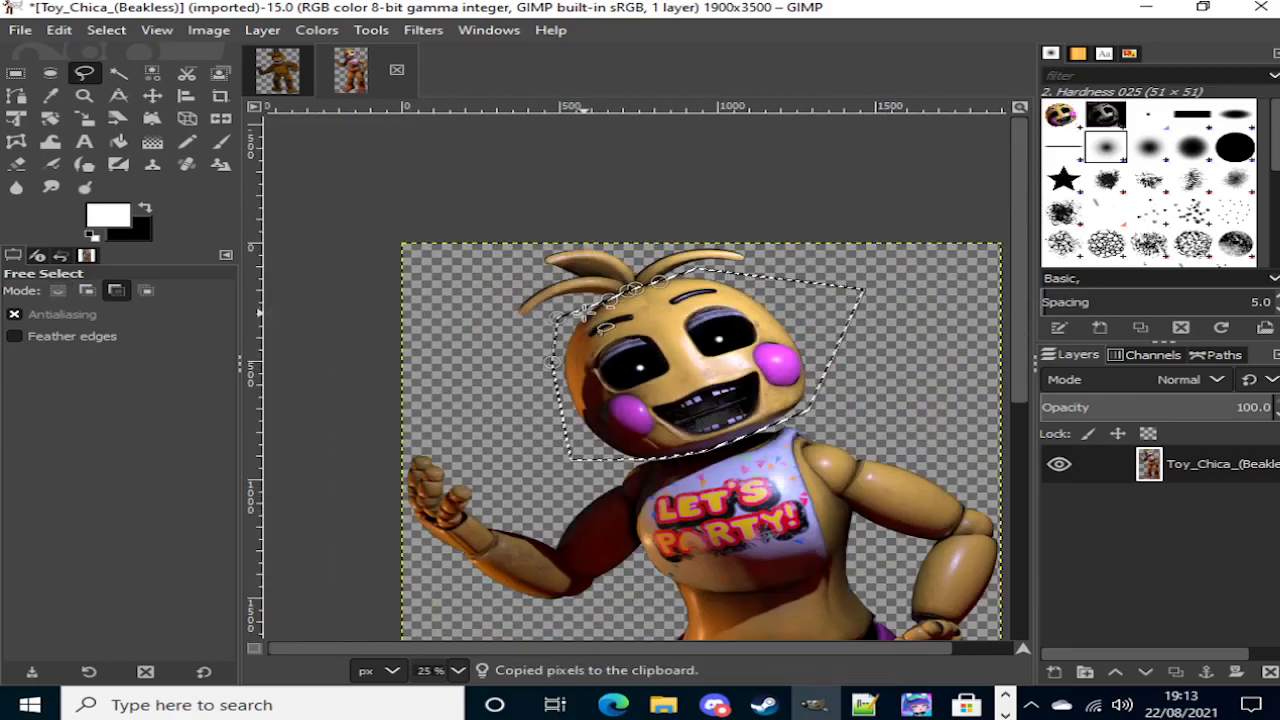
# Step: Switch to the Withered Golden Freddy_2.xcf image and make the layer named Layer active
pyautogui.click(277, 70)
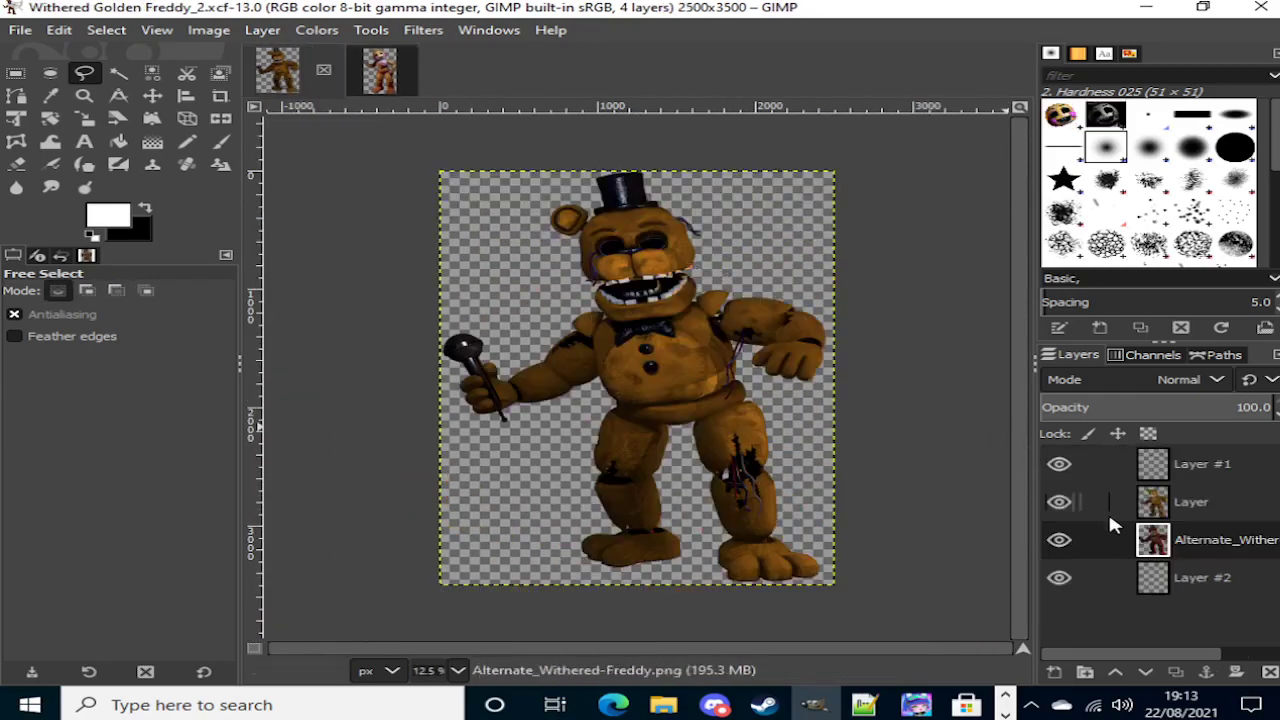
pyautogui.click(1187, 512)
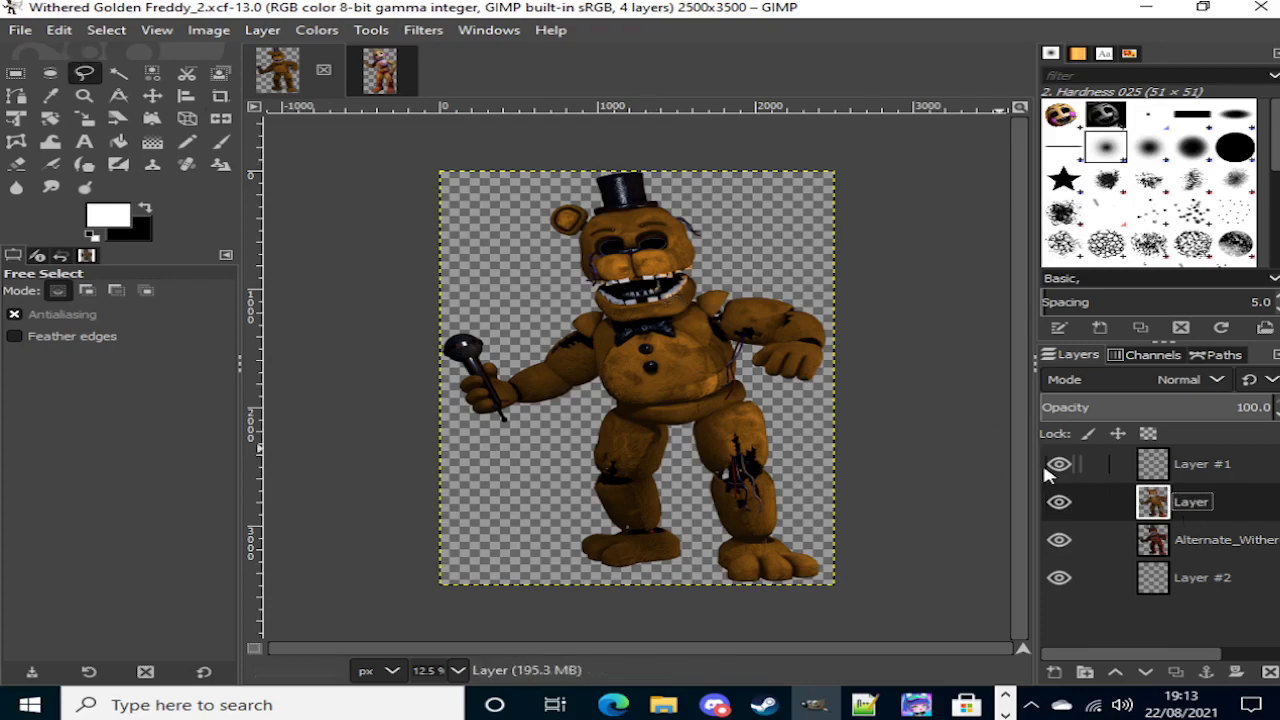
# Step: Try to outline Golden Freddy's head with Free Select, from beside the ear down to the underside of the lower jaw
pyautogui.scroll(4, 552, 227)
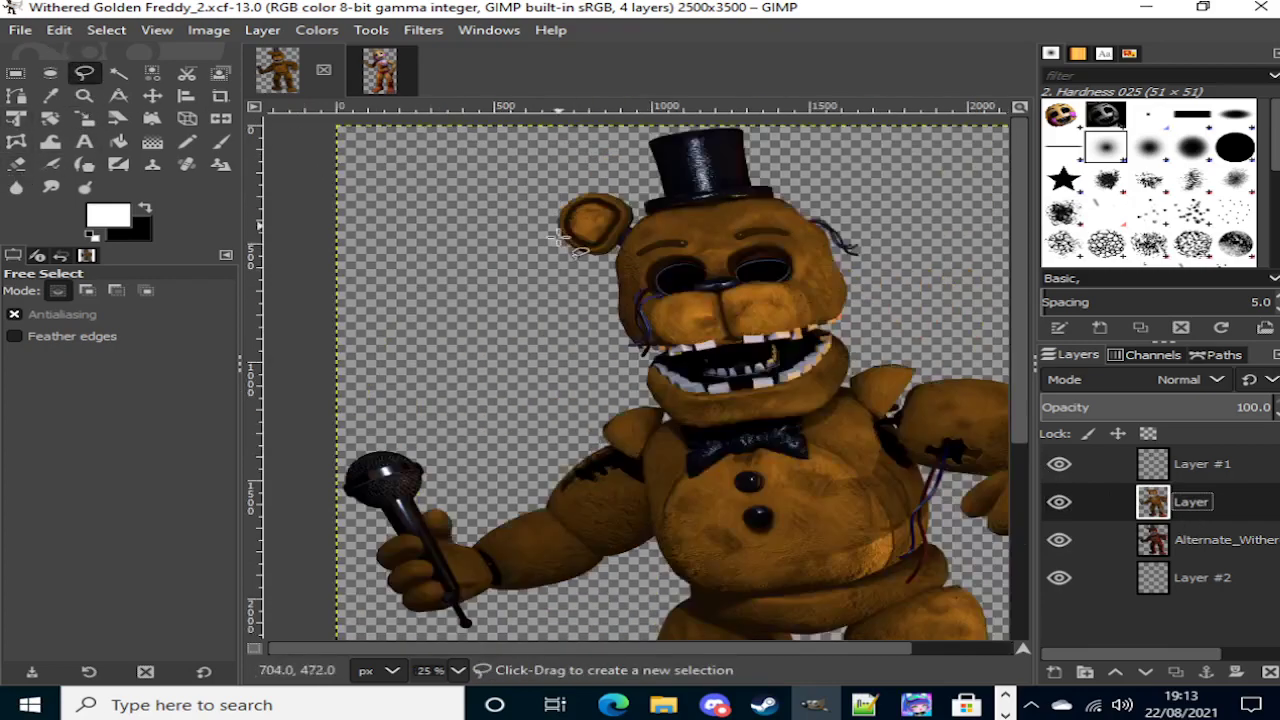
pyautogui.click(449, 168)
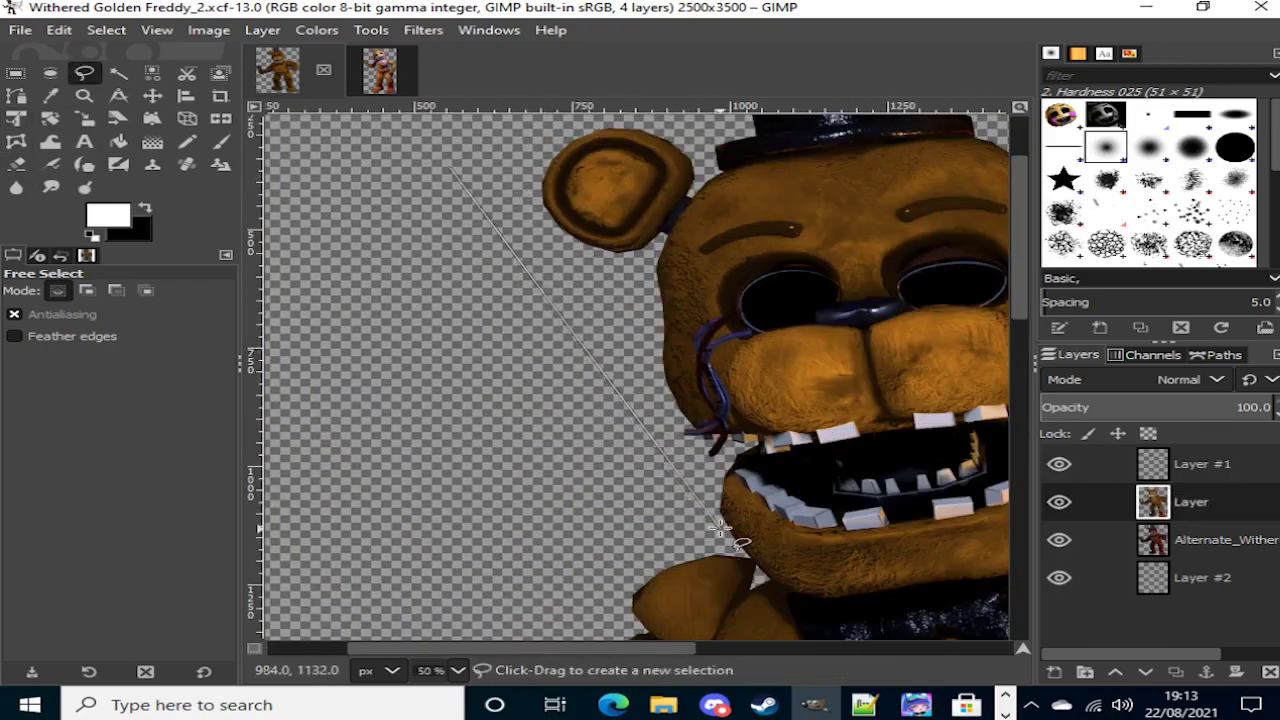
pyautogui.scroll(3, 800, 590)
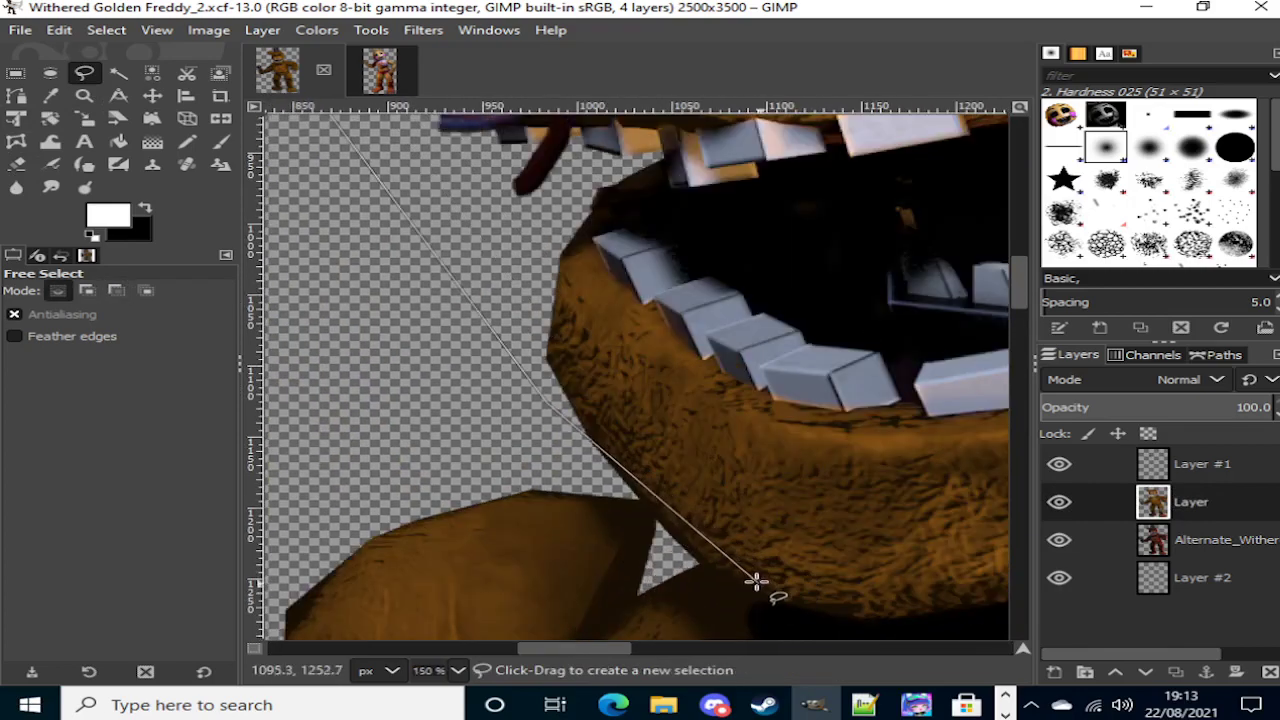
pyautogui.click(697, 563)
pyautogui.scroll(-3, 716, 542)
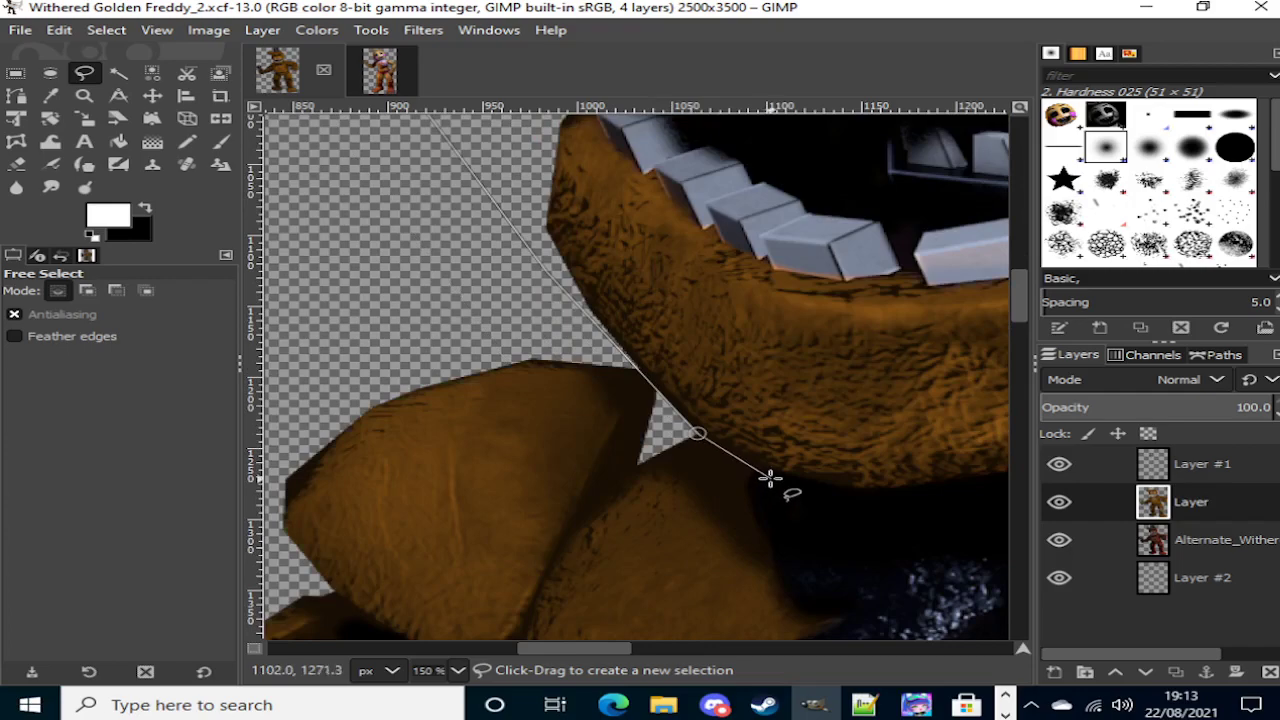
pyautogui.doubleClick(861, 495)
pyautogui.hscroll(5, 843, 500)
pyautogui.press('Return')
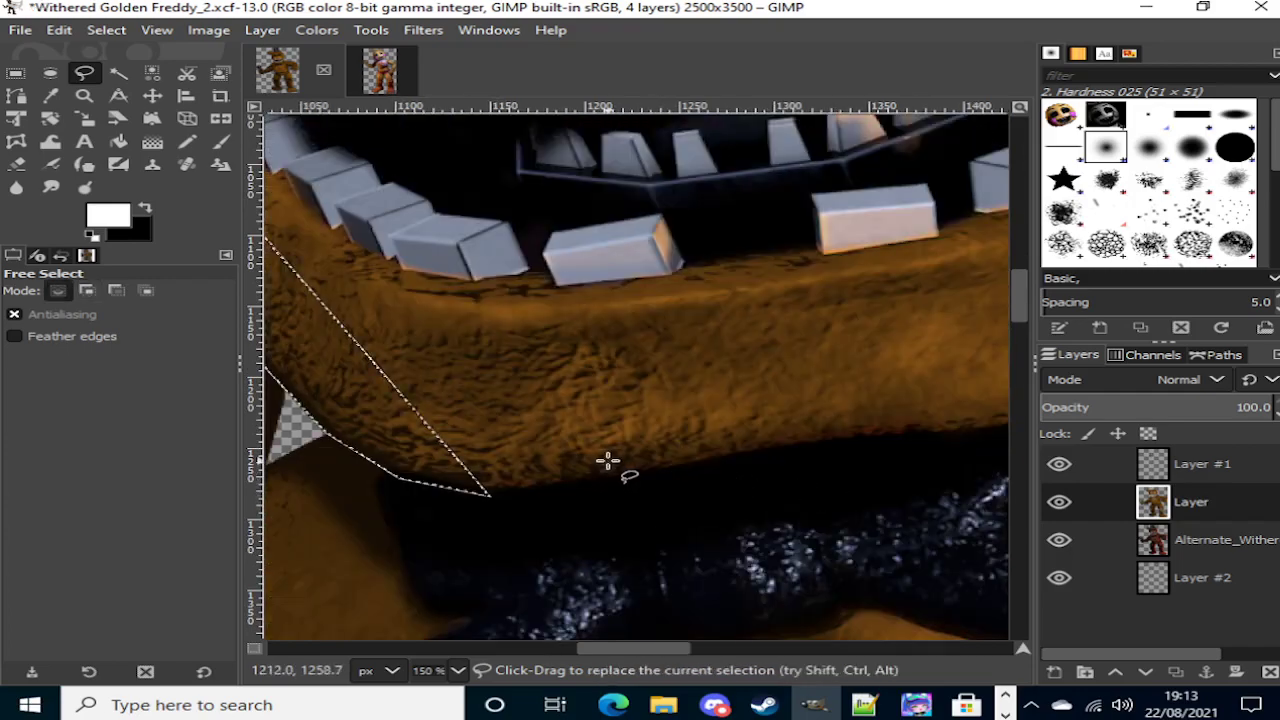
# Step: Clear the partial jaw selection using Fuzzy Select outside the image
pyautogui.scroll(-7, 612, 455)
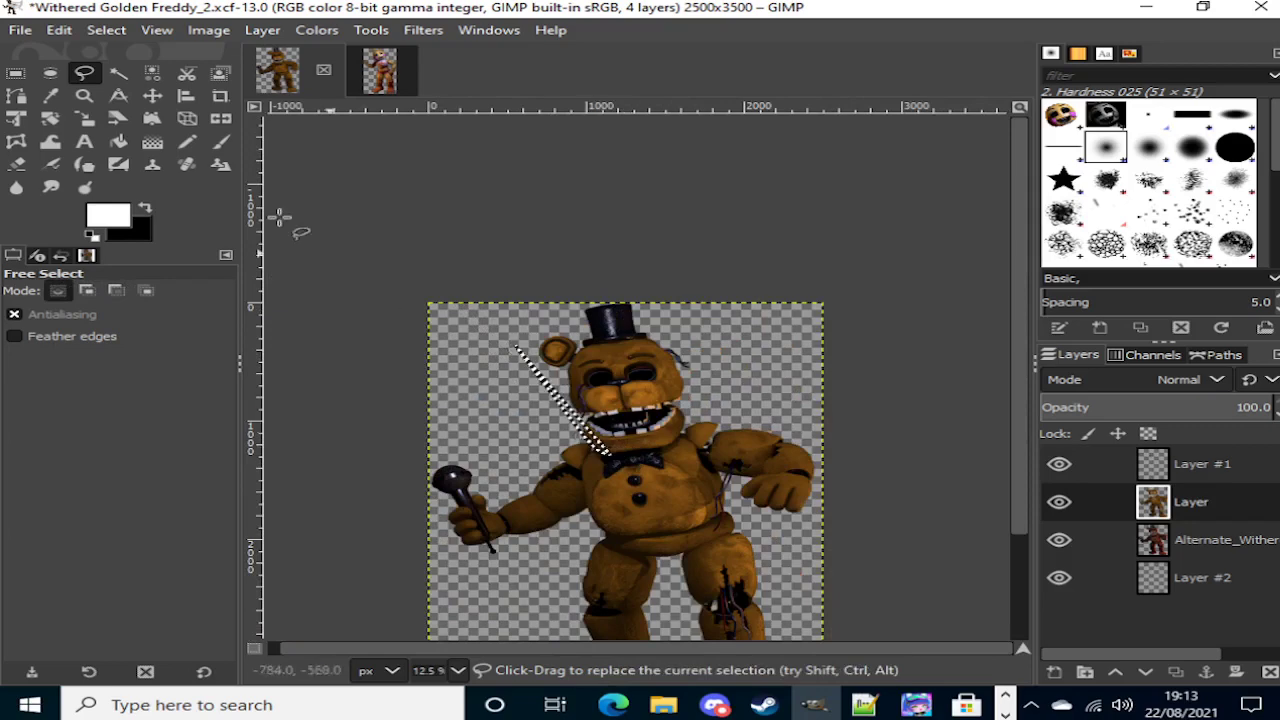
pyautogui.click(118, 73)
pyautogui.click(429, 194)
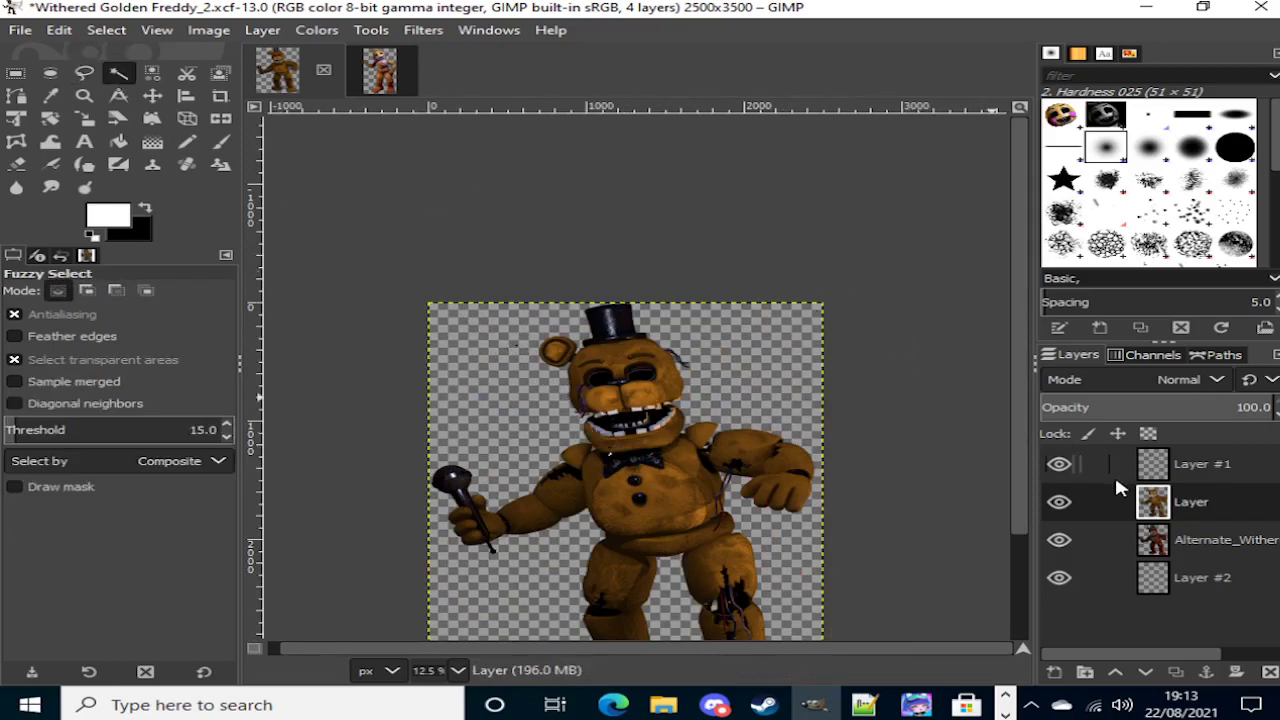
# Step: Draw a new Free Select outline from beside Golden Freddy's ear along the whole underside of the lower jaw
pyautogui.click(86, 76)
pyautogui.scroll(2, 545, 374)
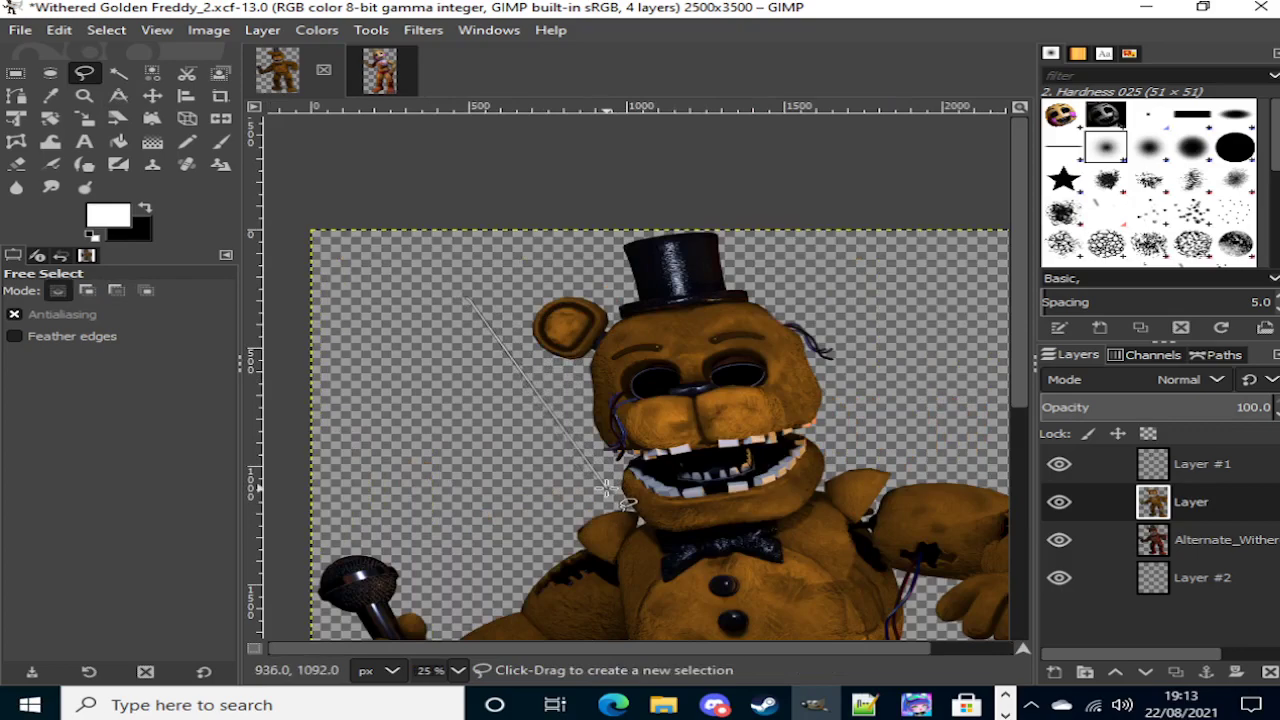
pyautogui.scroll(4, 605, 488)
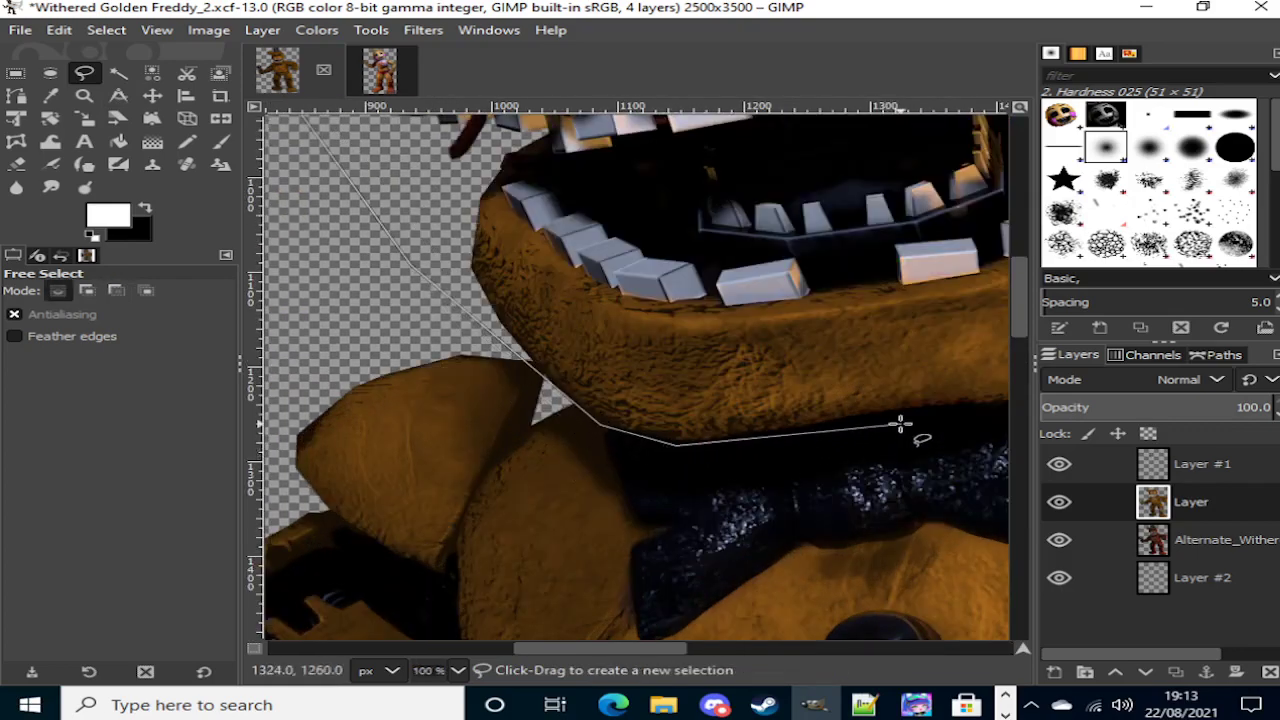
pyautogui.hscroll(4, 880, 420)
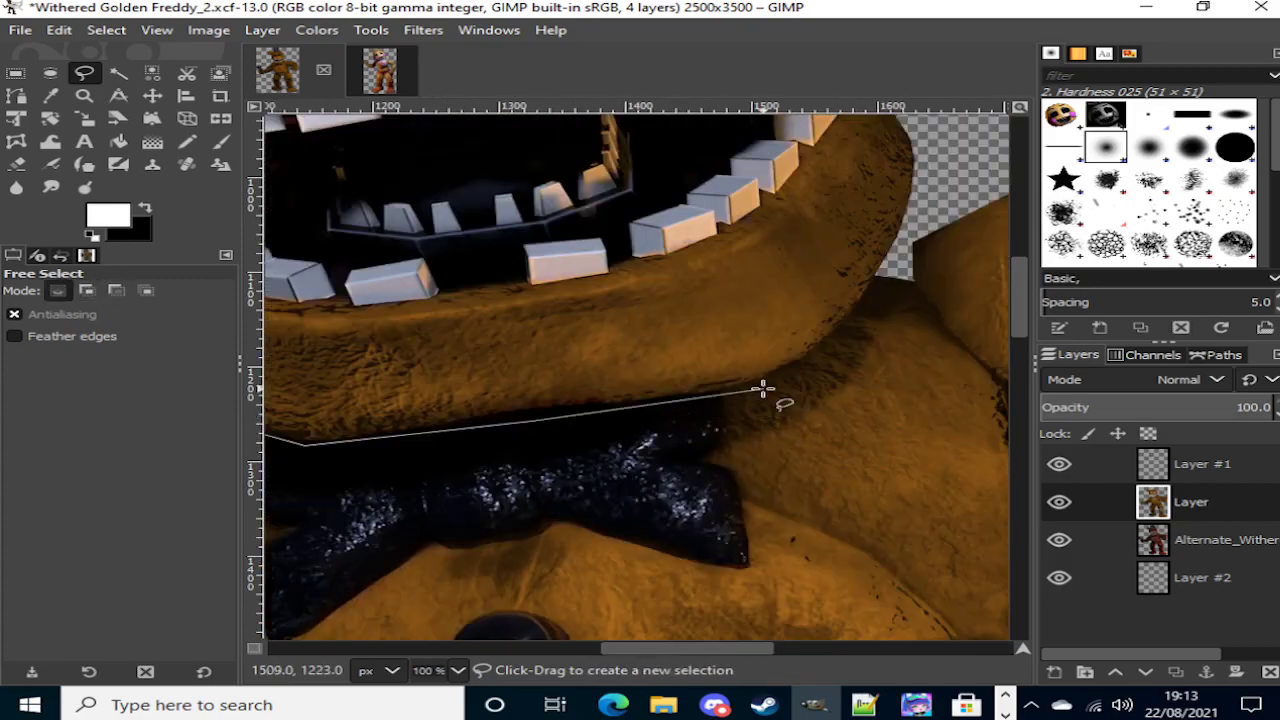
pyautogui.click(759, 382)
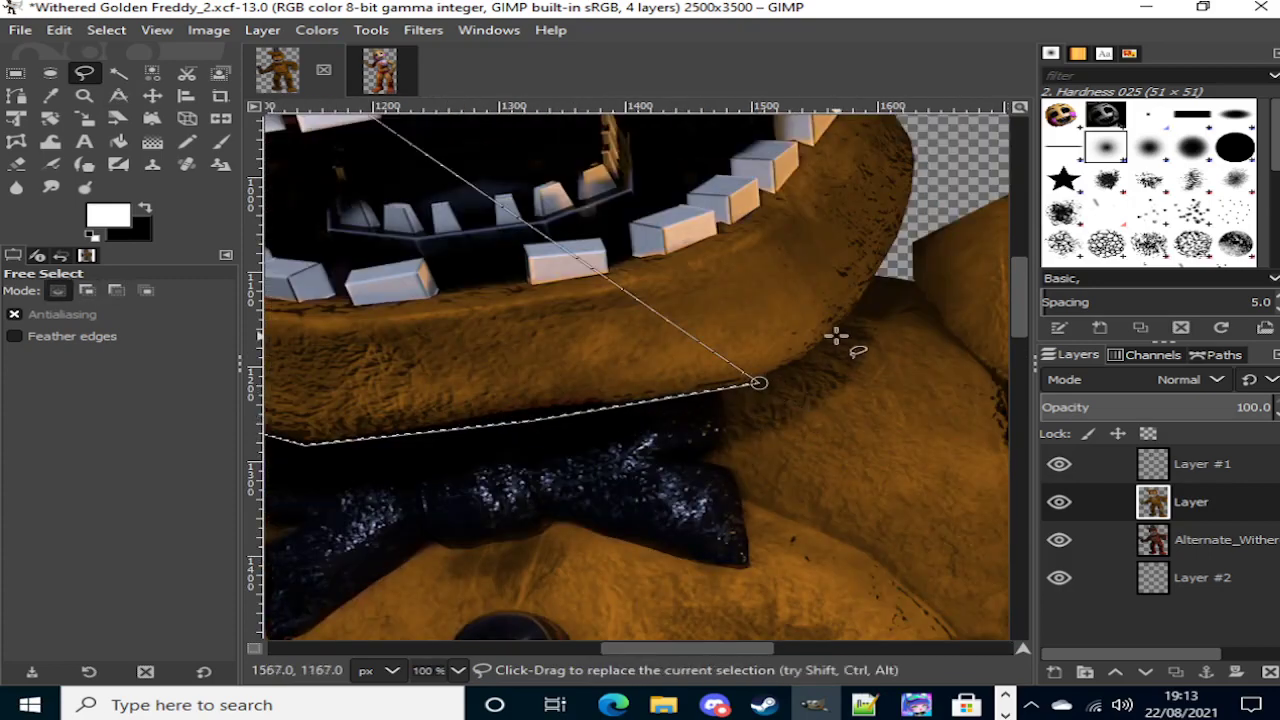
# Step: Reshape the outline across Golden Freddy's head and hat, deleting the enclosed golden areas from the active layer
pyautogui.scroll(-6, 820, 342)
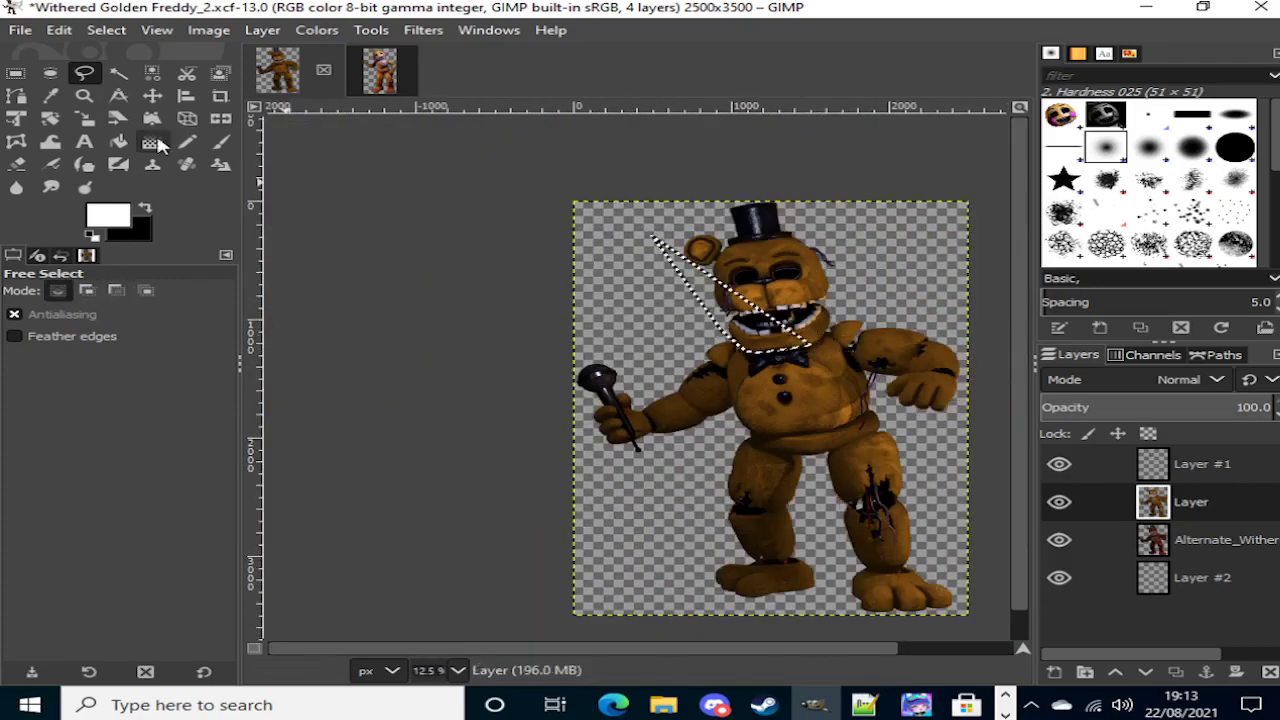
pyautogui.scroll(1, 657, 245)
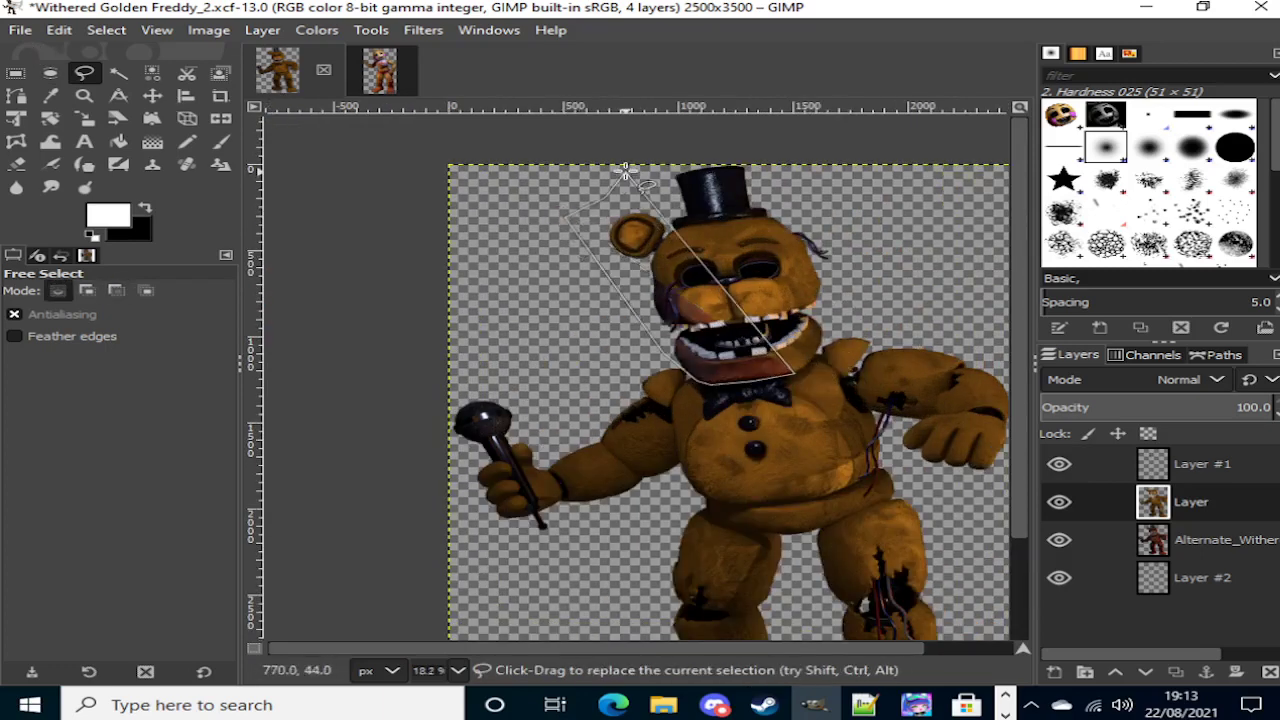
pyautogui.click(634, 173)
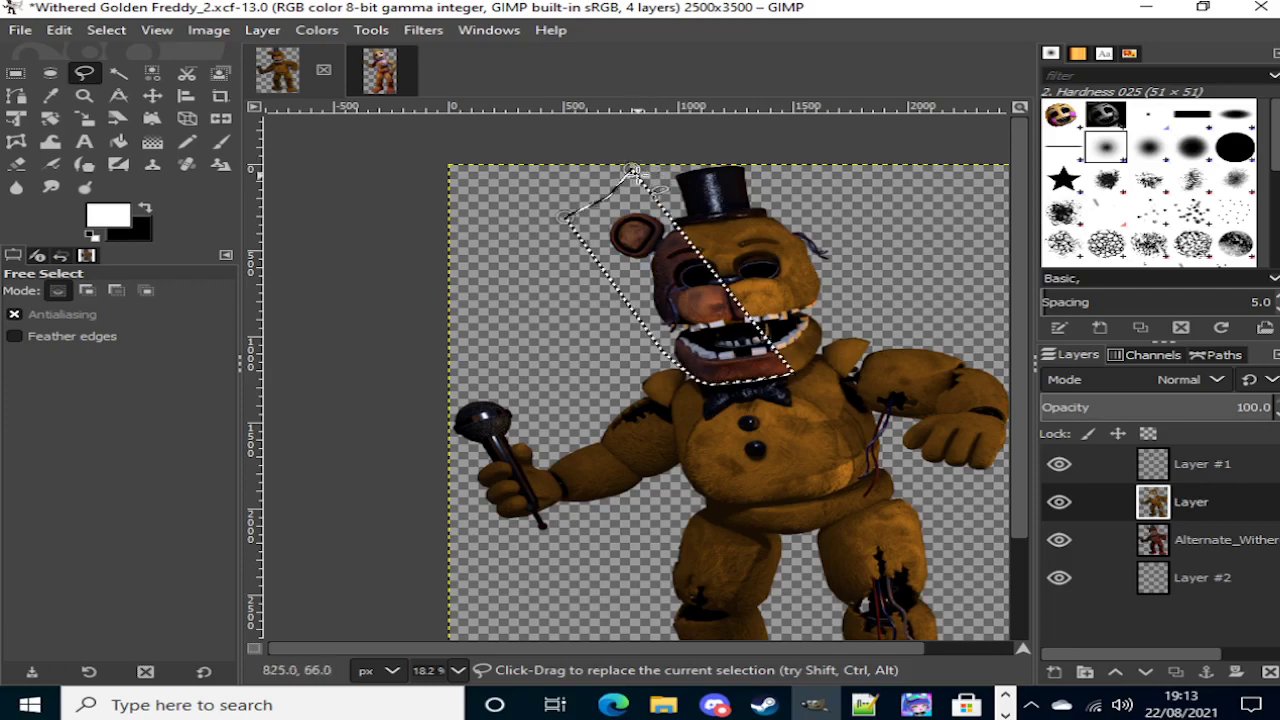
pyautogui.moveTo(631, 170)
pyautogui.mouseDown()
pyautogui.moveTo(809, 134)
pyautogui.moveTo(900, 157)
pyautogui.moveTo(885, 143)
pyautogui.moveTo(925, 172)
pyautogui.moveTo(893, 236)
pyautogui.moveTo(848, 256)
pyautogui.moveTo(842, 303)
pyautogui.mouseUp()
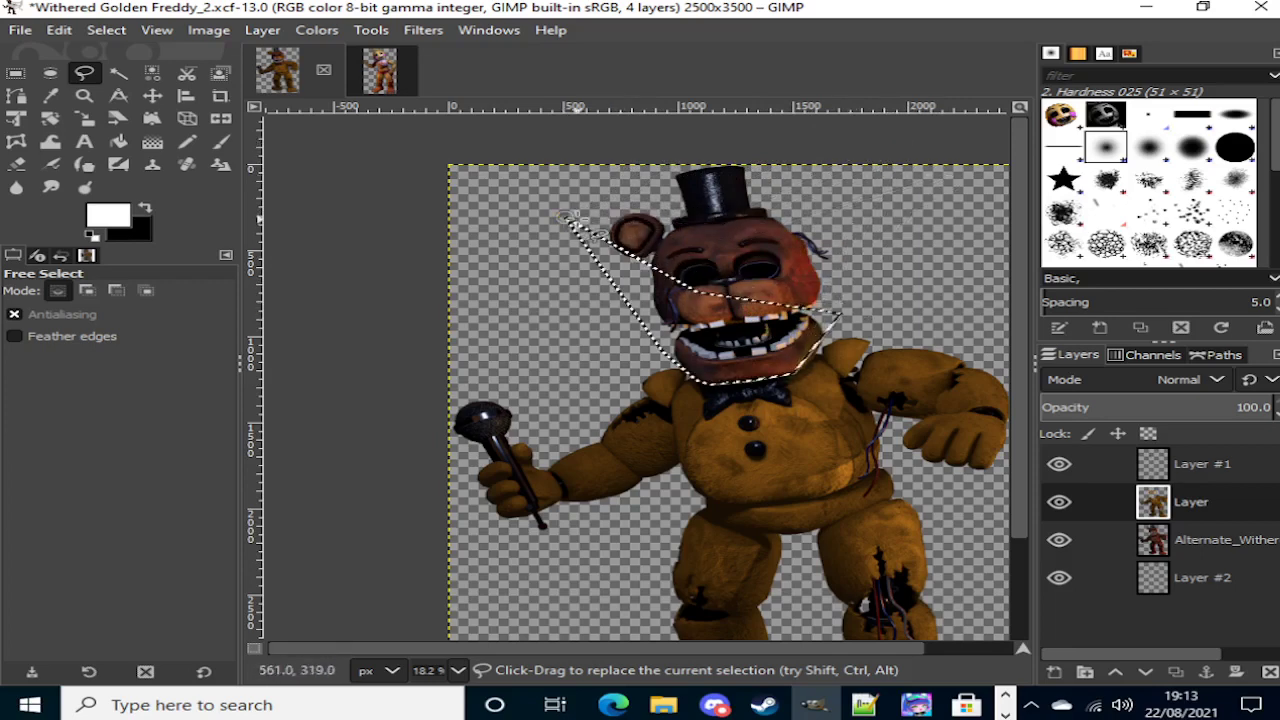
# Step: Fit the outline to the jaw's outer edge, delete the leftover golden patches there, and make the Alternate_Withered-Freddy.png layer active
pyautogui.moveTo(565, 218); pyautogui.dragTo(774, 245)
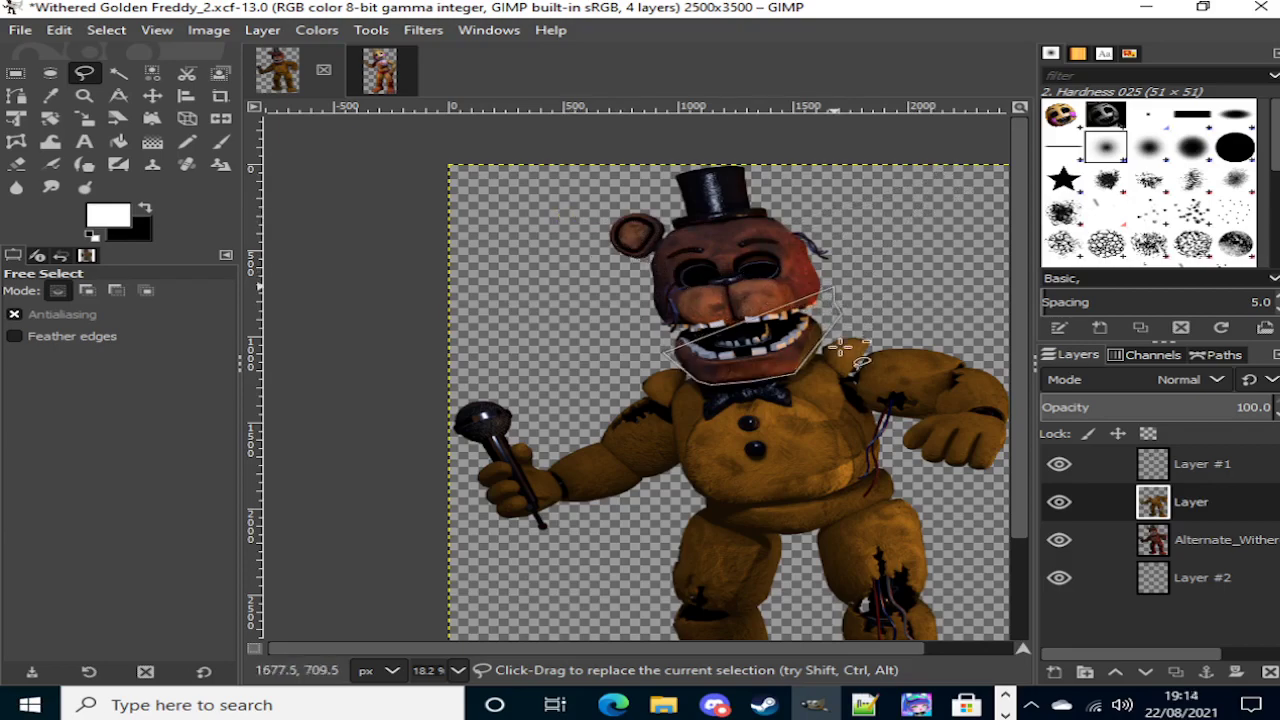
pyautogui.scroll(4, 840, 350)
pyautogui.moveTo(857, 214); pyautogui.dragTo(754, 390)
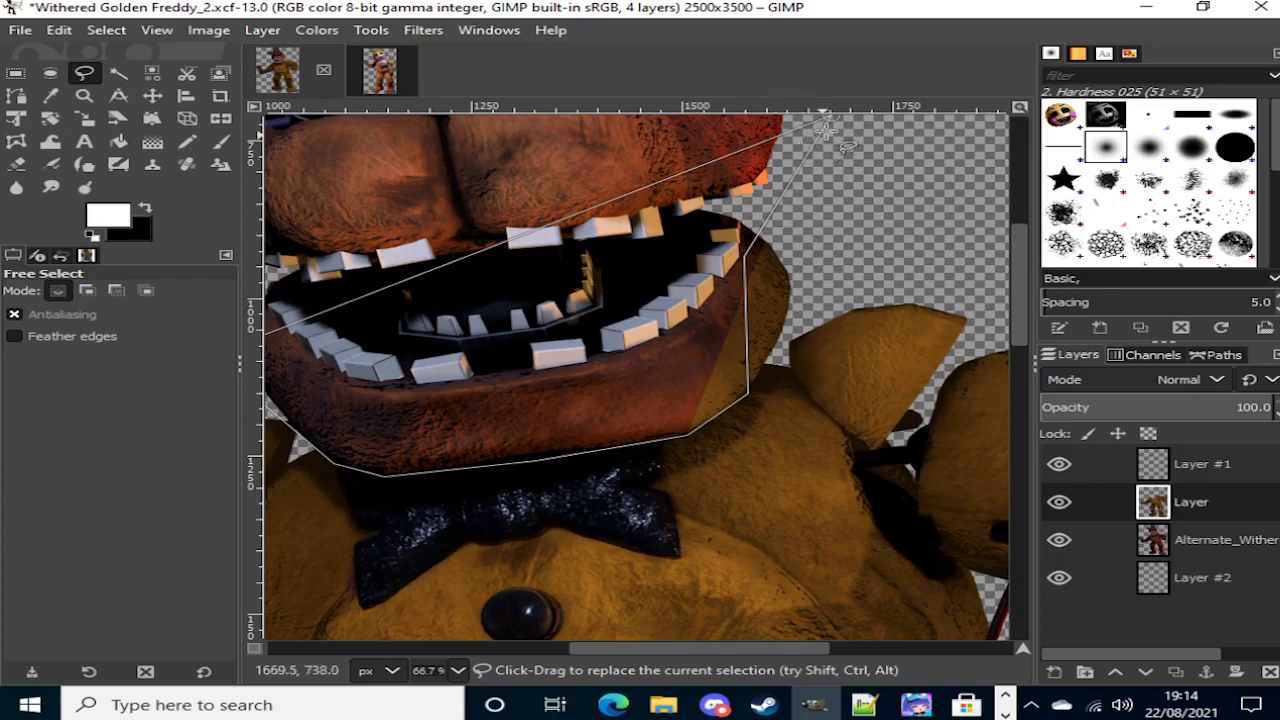
pyautogui.press('Return')
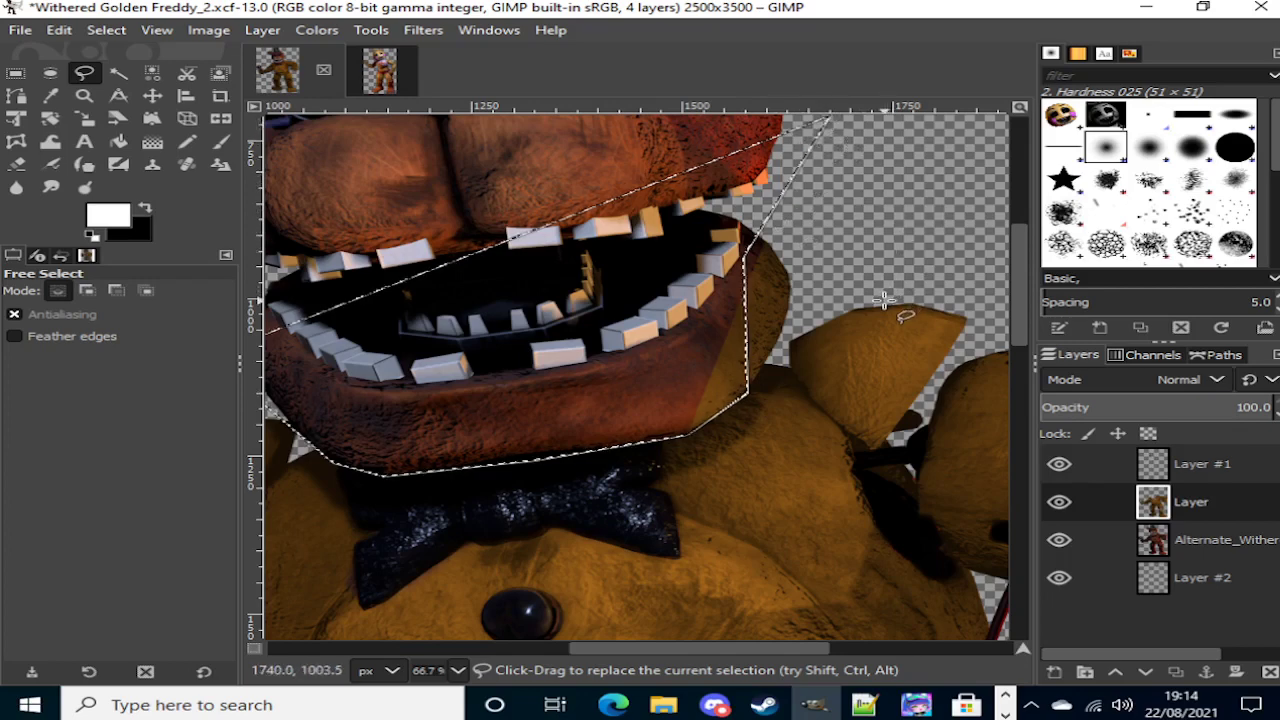
pyautogui.moveTo(748, 394); pyautogui.dragTo(768, 378)
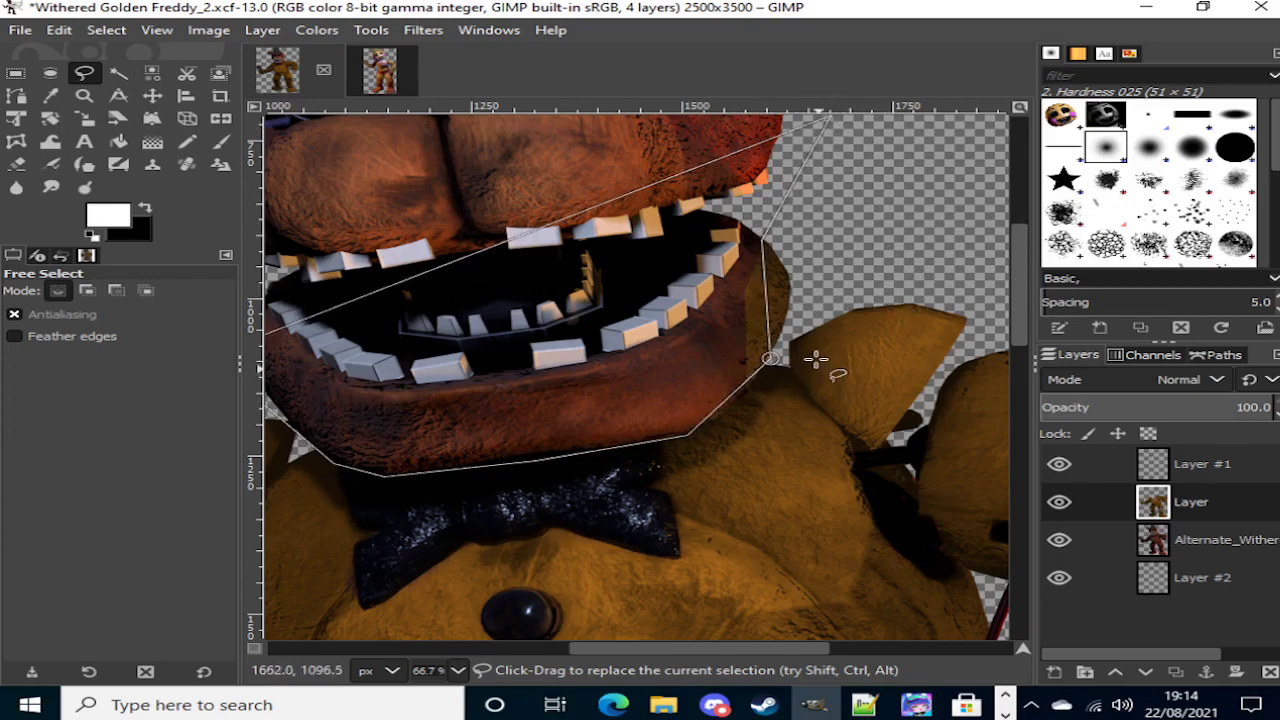
pyautogui.scroll(3, 788, 322)
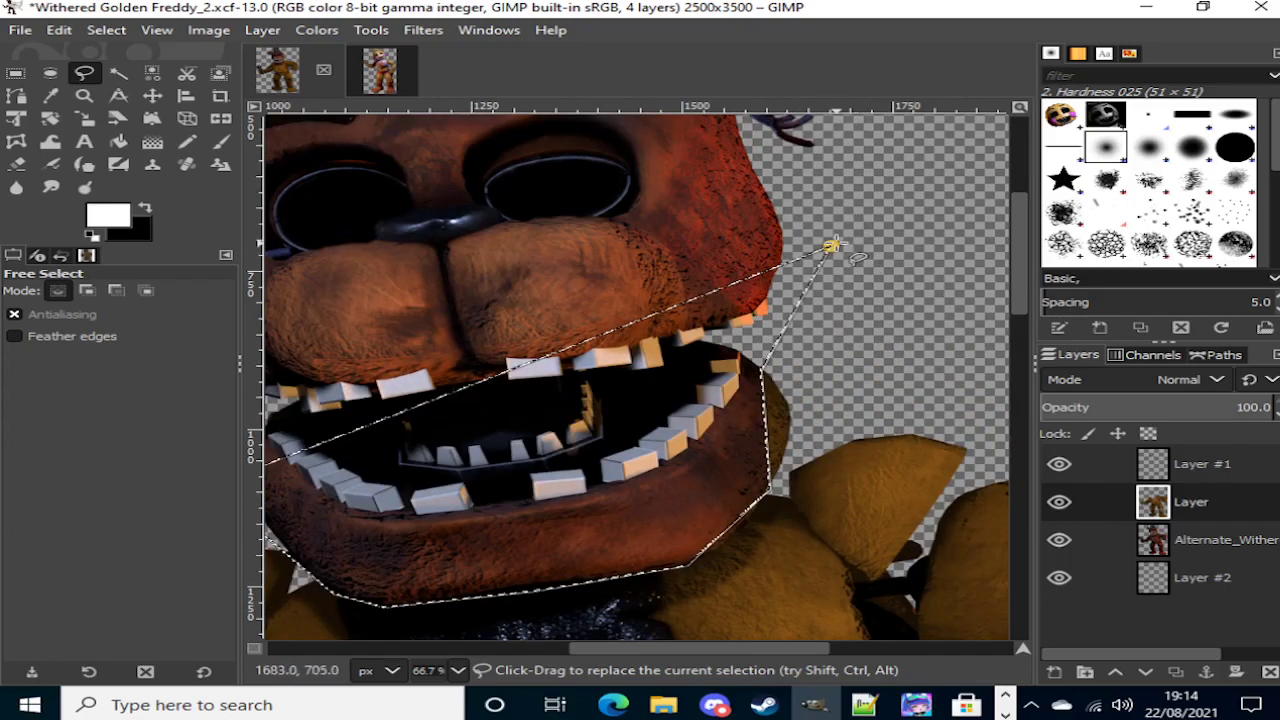
pyautogui.moveTo(845, 250)
pyautogui.mouseDown()
pyautogui.moveTo(940, 352)
pyautogui.moveTo(947, 322)
pyautogui.mouseUp()
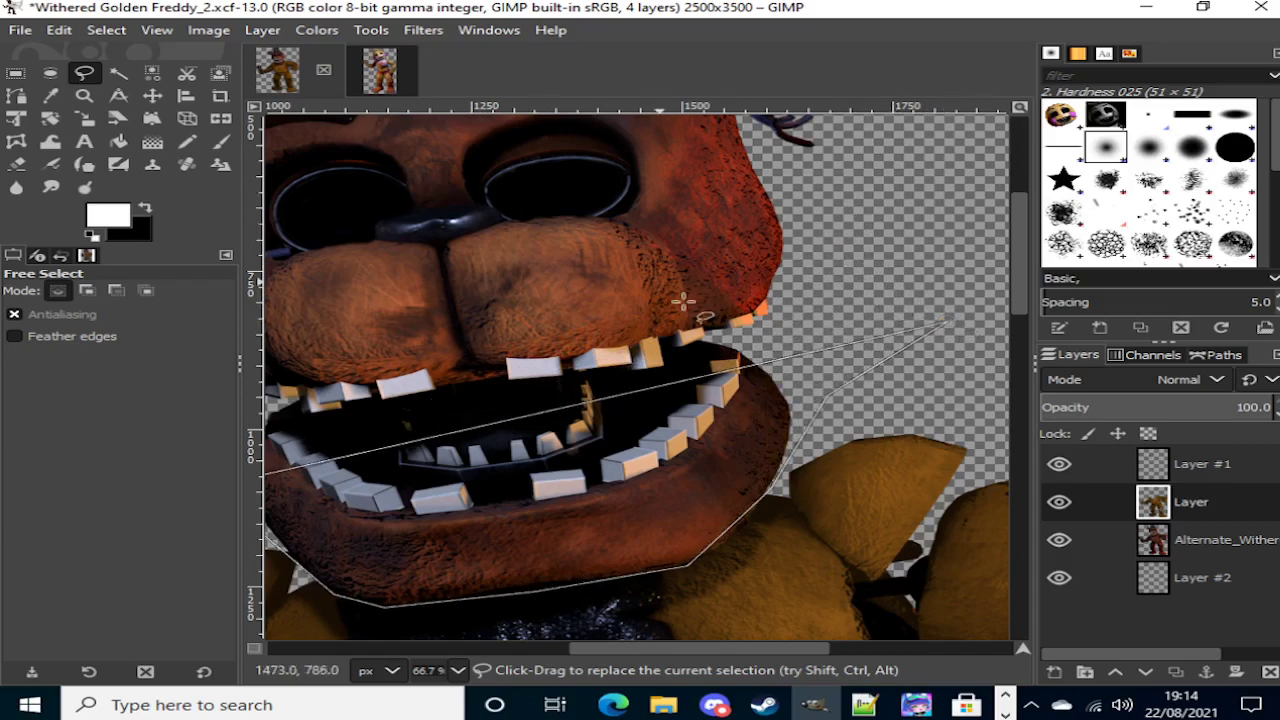
pyautogui.click(1226, 540)
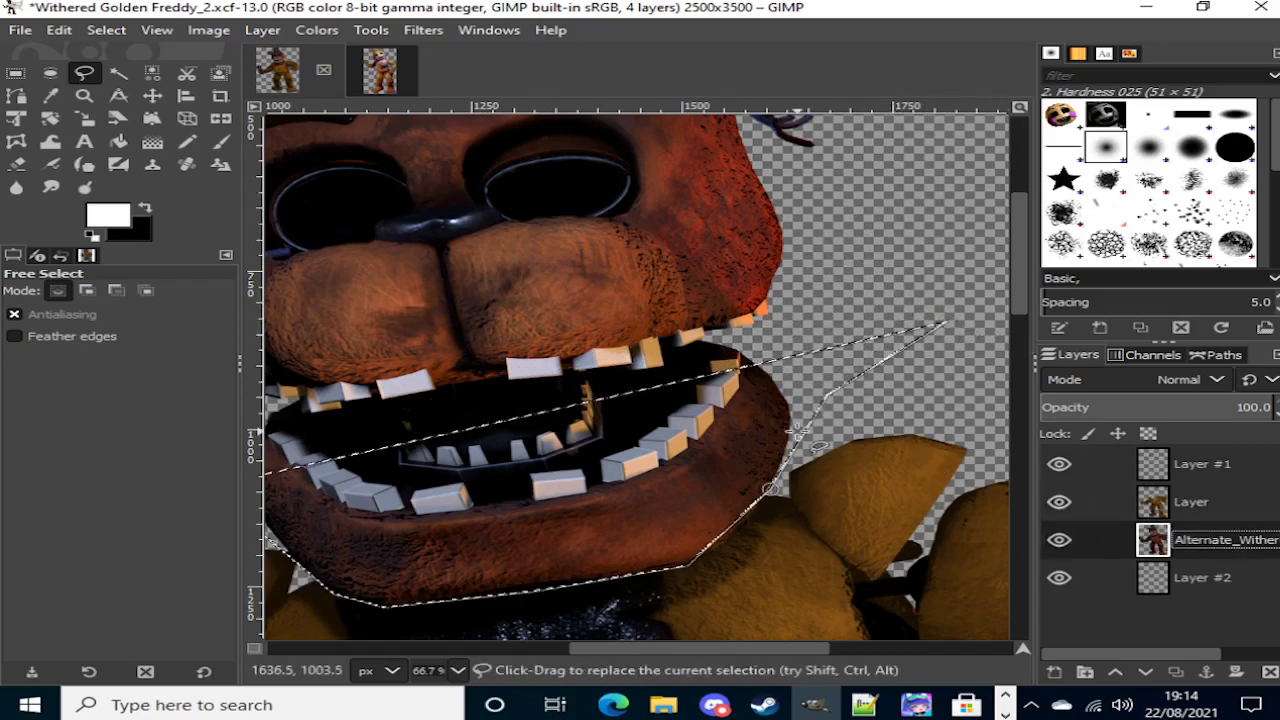
# Step: Delete the red jaw, muzzle and cheek areas from the Alternate_Withered-Freddy.png layer, reshaping the Free Select outline upward between deletions
pyautogui.press('Delete')
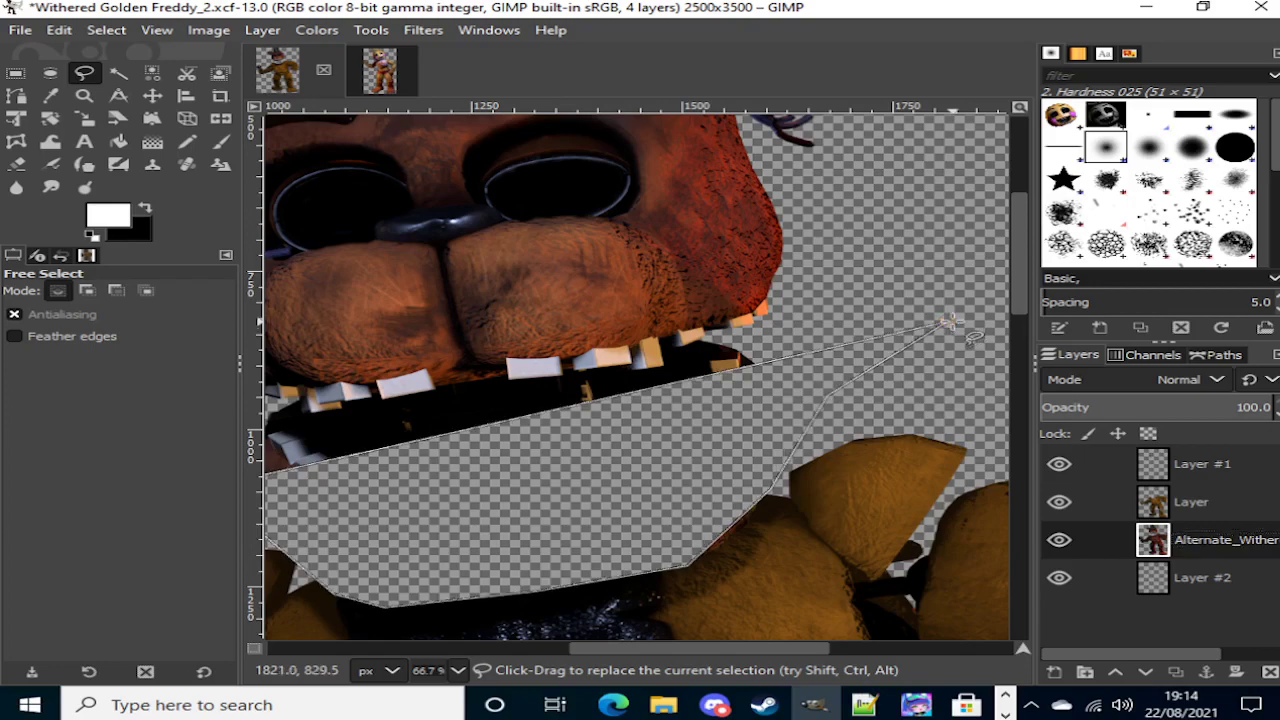
pyautogui.moveTo(948, 322)
pyautogui.mouseDown()
pyautogui.moveTo(936, 255)
pyautogui.moveTo(876, 127)
pyautogui.moveTo(871, 194)
pyautogui.moveTo(891, 156)
pyautogui.mouseUp()
pyautogui.scroll(2, 908, 240)
pyautogui.press('Delete')
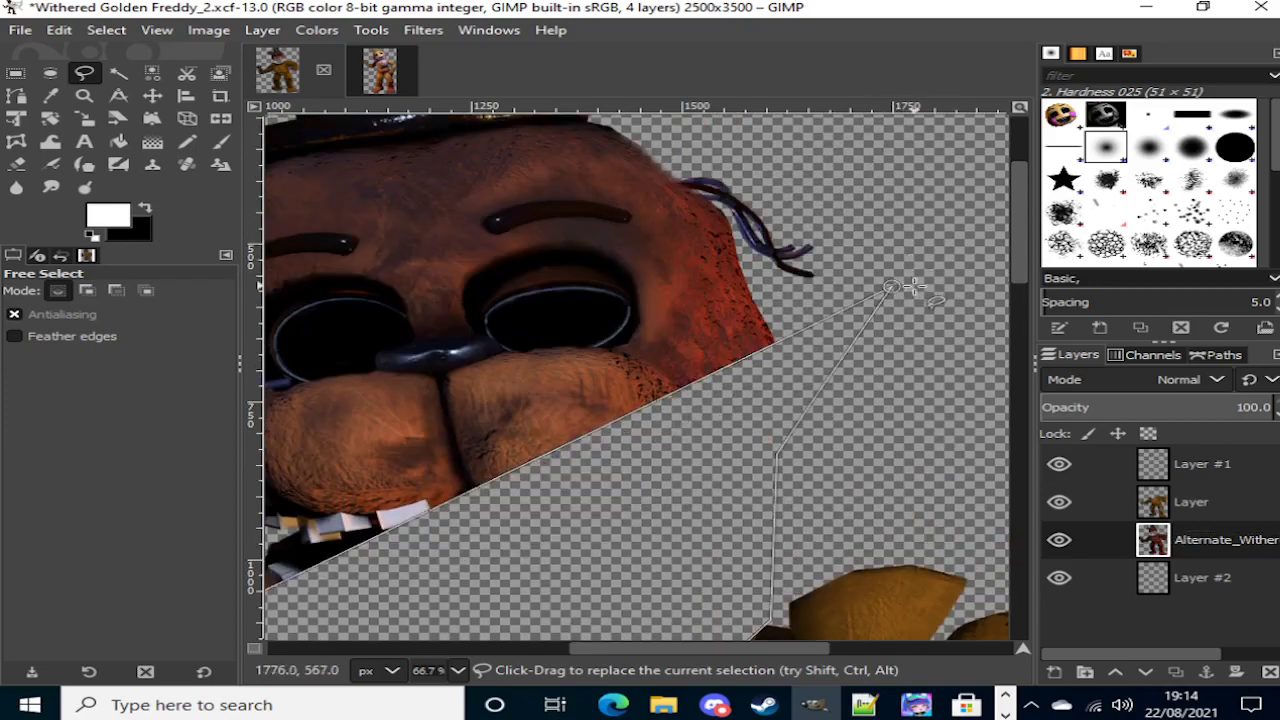
pyautogui.scroll(3, 890, 290)
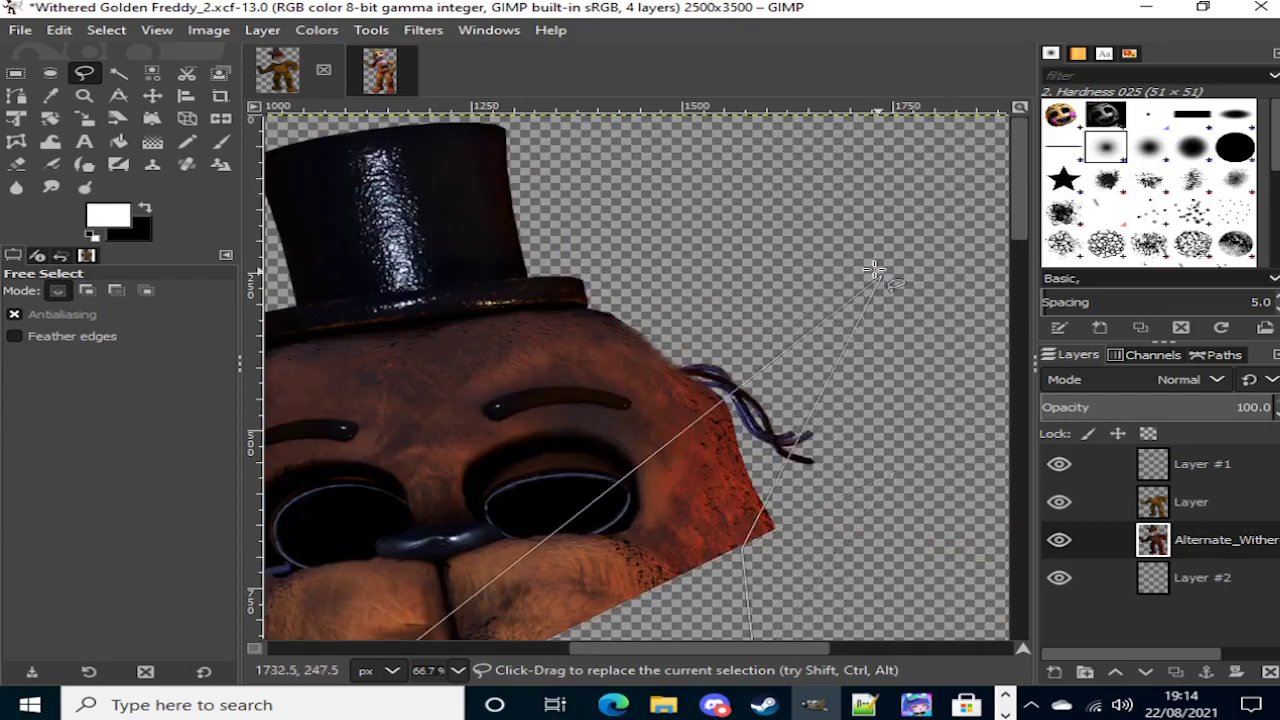
pyautogui.moveTo(788, 186); pyautogui.dragTo(985, 221)
pyautogui.press('Delete')
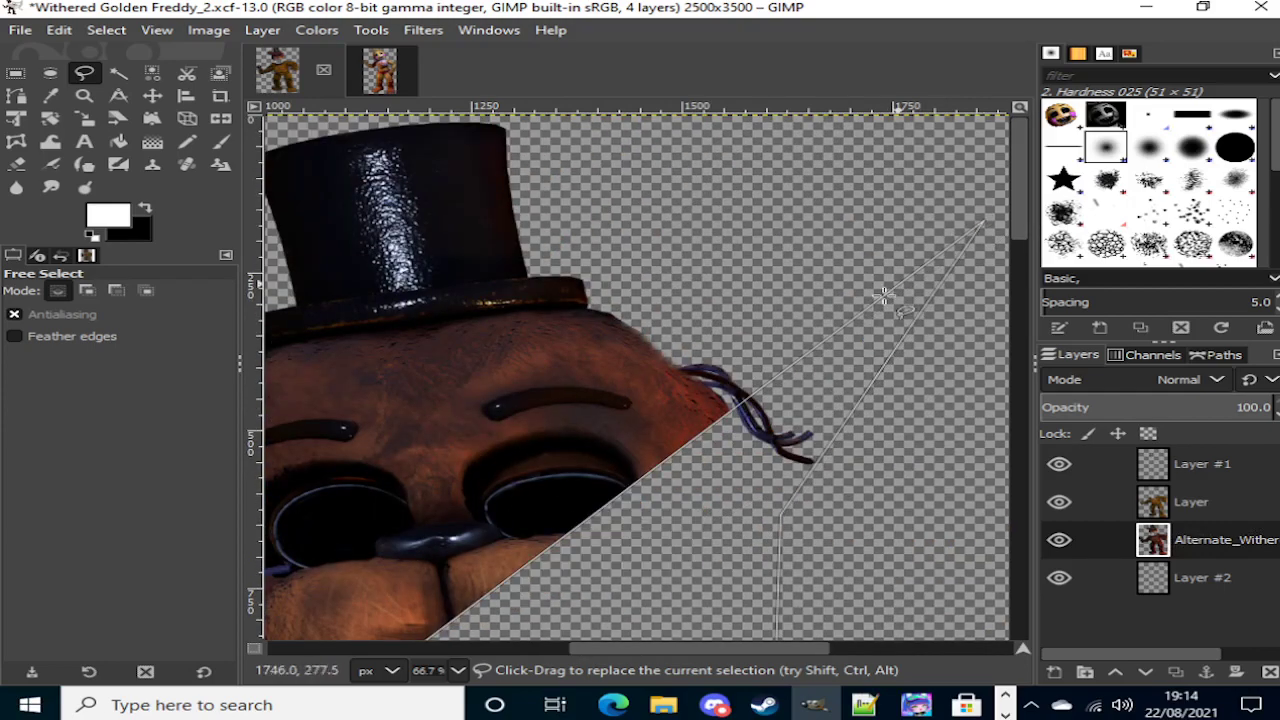
# Step: Extend the Free Select outline around the whole remaining red head and top hat and delete the enclosed area
pyautogui.scroll(-3, 842, 346)
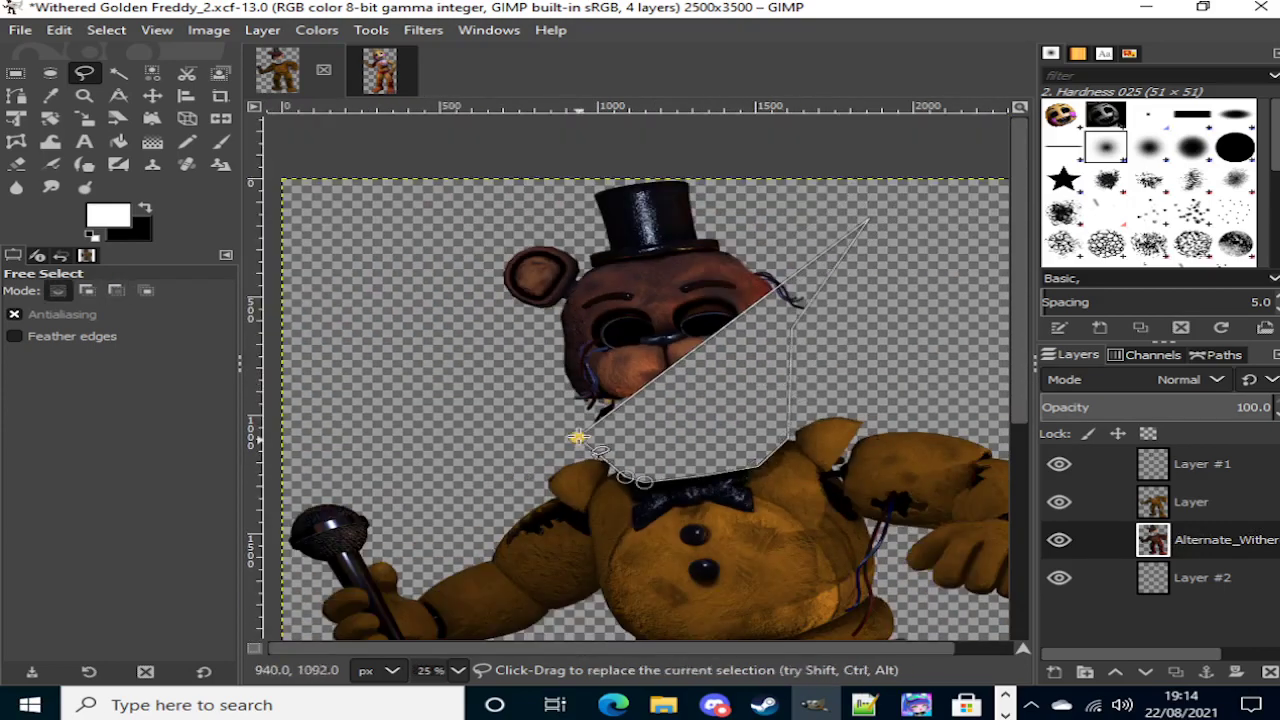
pyautogui.moveTo(577, 437)
pyautogui.mouseDown()
pyautogui.moveTo(430, 227)
pyautogui.moveTo(402, 110)
pyautogui.moveTo(300, 130)
pyautogui.mouseUp()
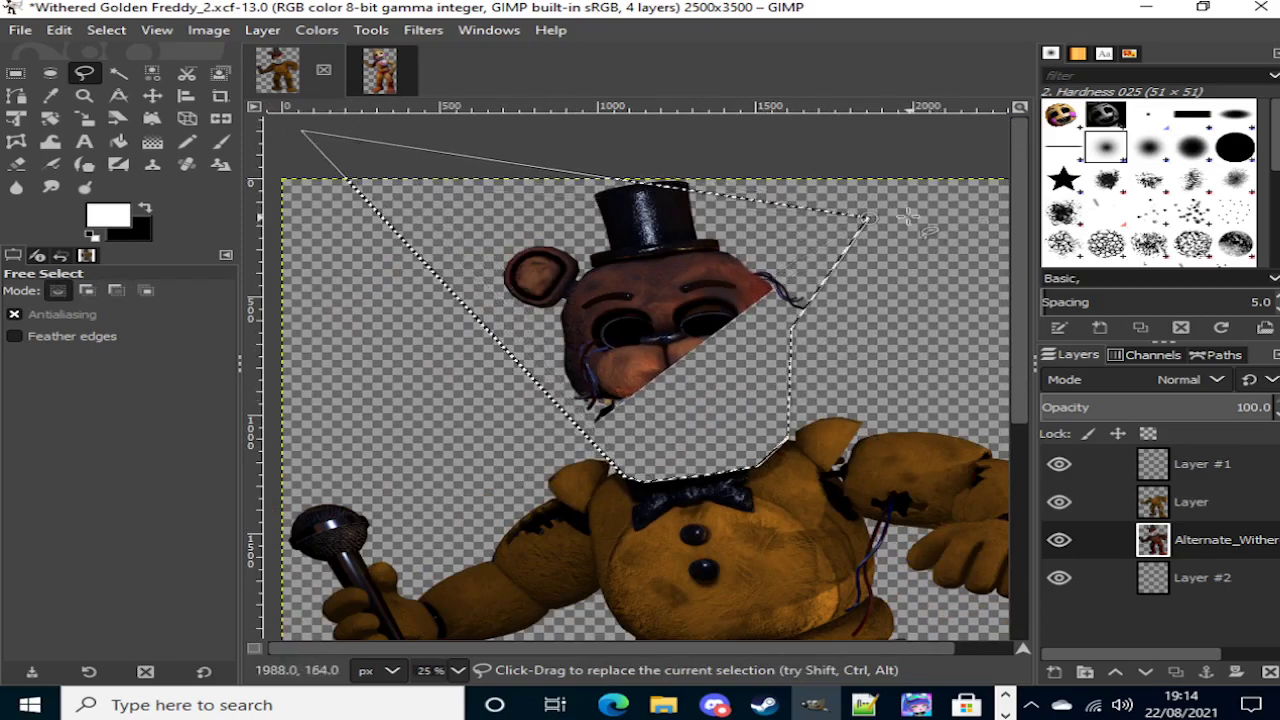
pyautogui.moveTo(870, 215)
pyautogui.mouseDown()
pyautogui.moveTo(905, 126)
pyautogui.moveTo(929, 128)
pyautogui.mouseUp()
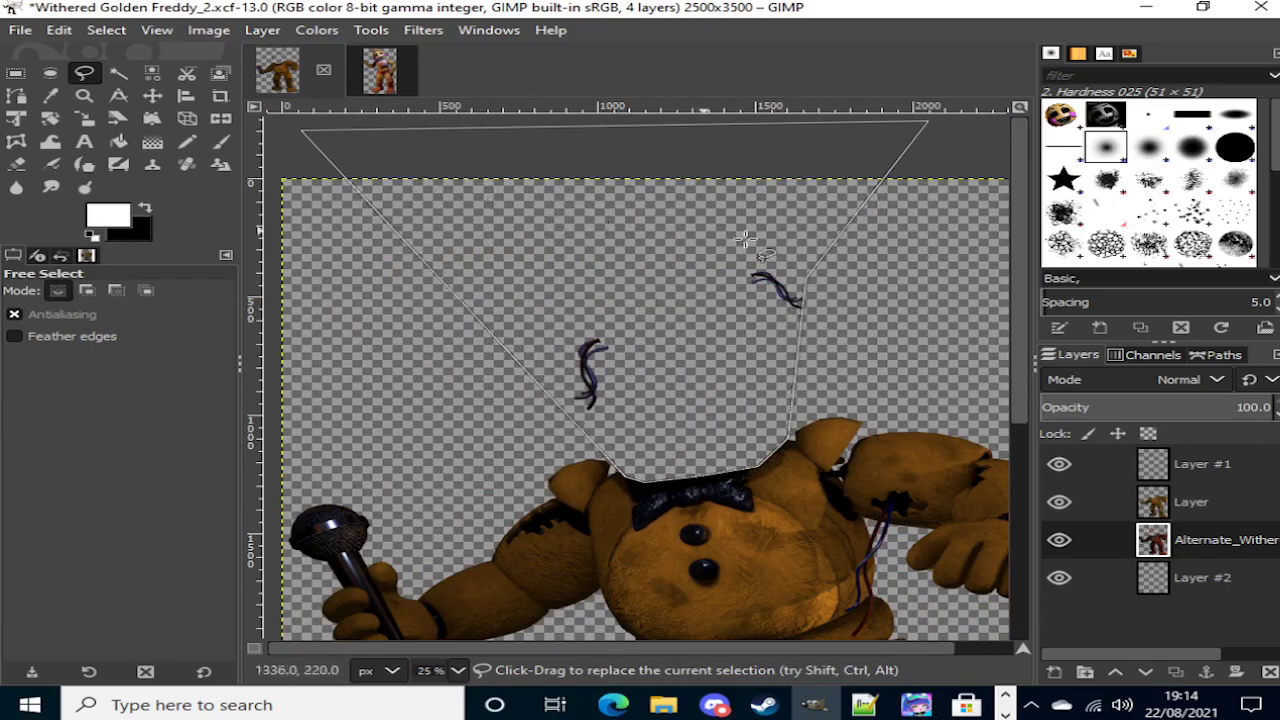
# Step: Delete the loose wire beside the missing head from Layer #2, clearing its leftover specks with a rectangular selection of about 134 × 144 px
pyautogui.click(1262, 588)
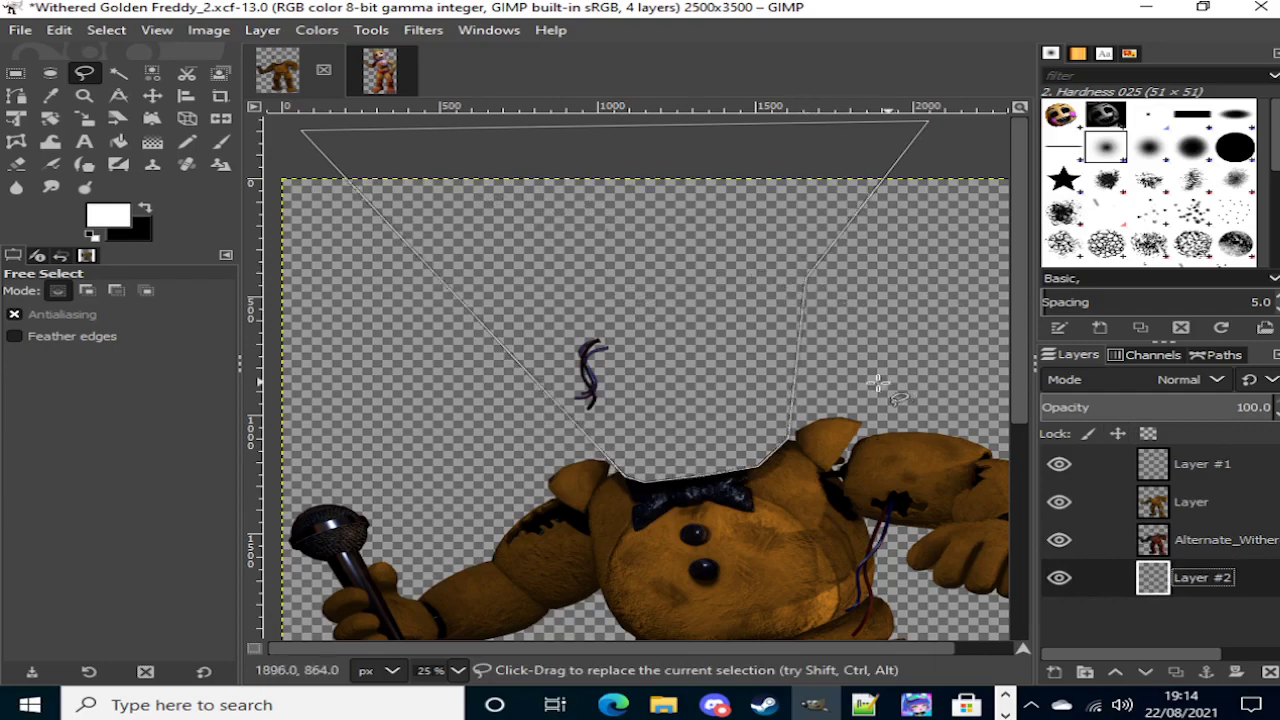
pyautogui.scroll(4, 851, 302)
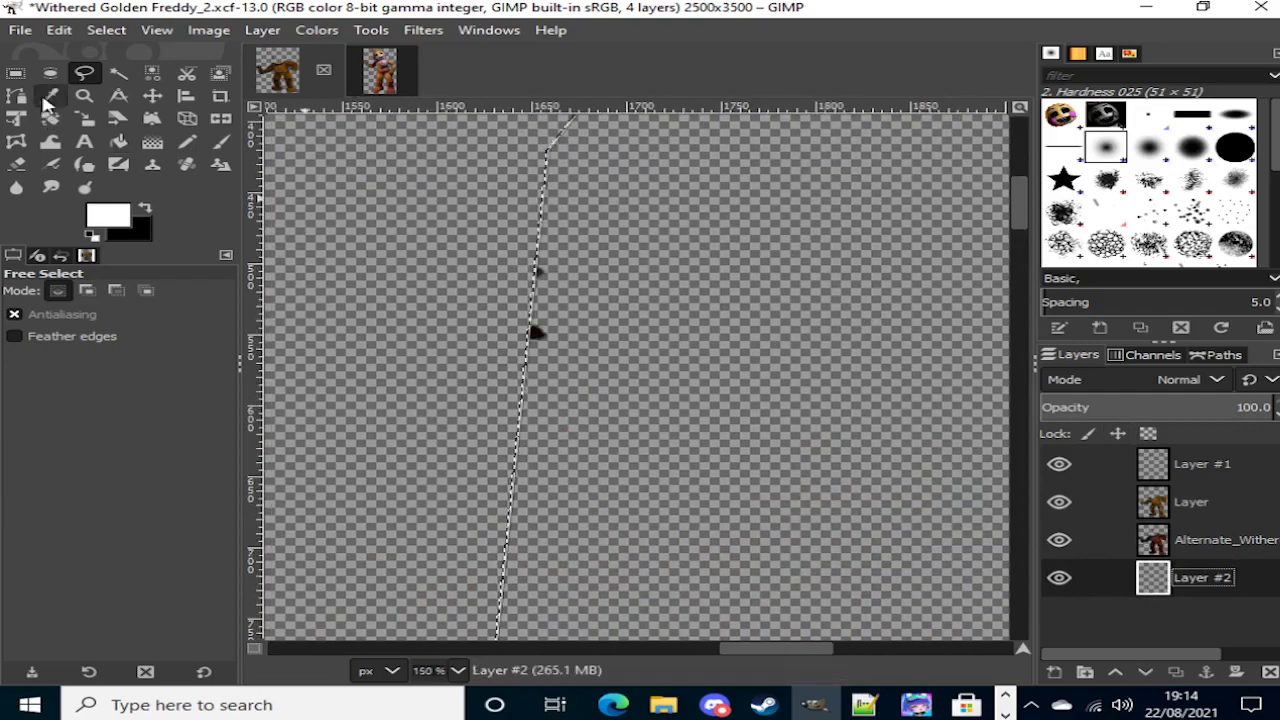
pyautogui.click(16, 73)
pyautogui.moveTo(401, 204)
pyautogui.mouseDown()
pyautogui.moveTo(613, 335)
pyautogui.moveTo(655, 407)
pyautogui.mouseUp()
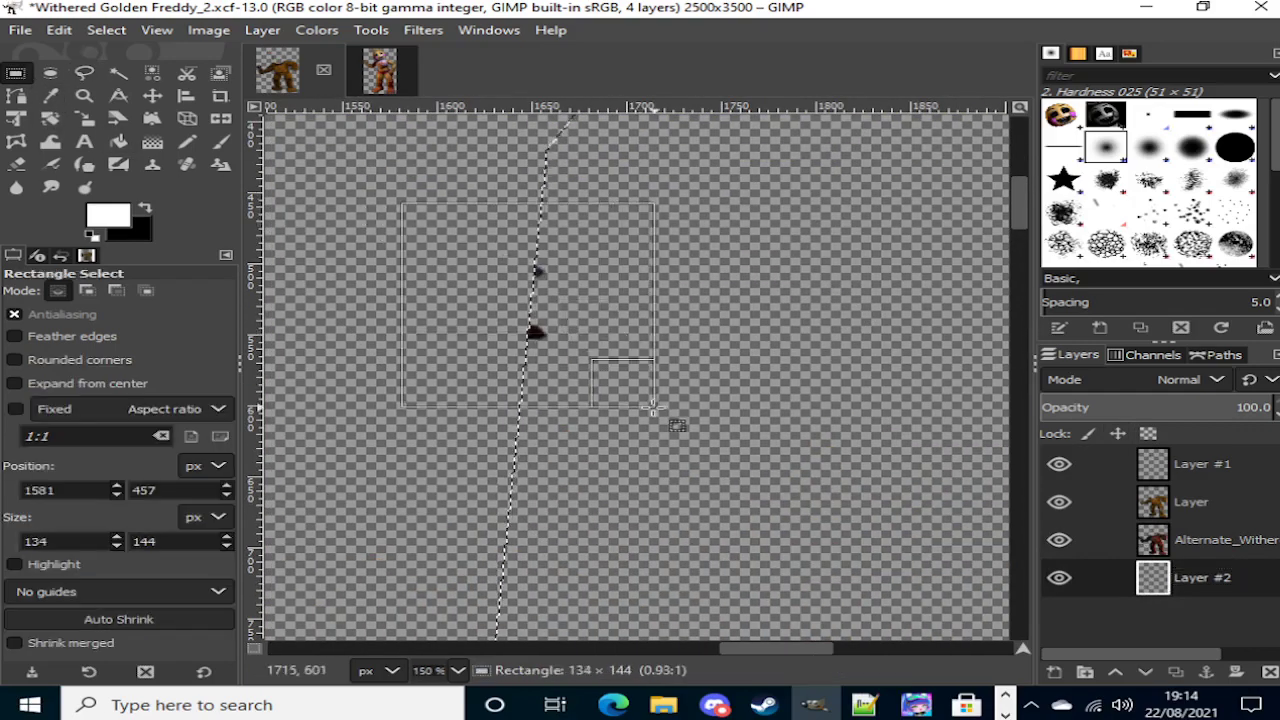
pyautogui.scroll(-5, 783, 342)
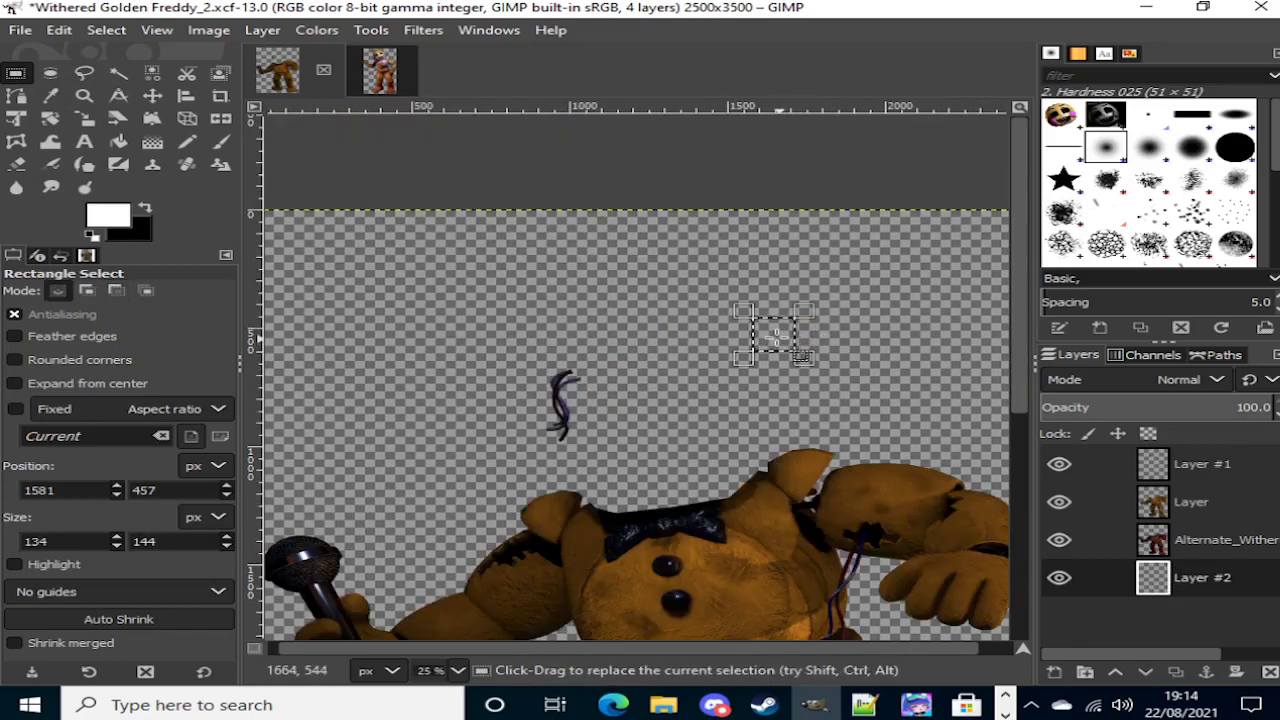
# Step: Delete the other floating wire from Layer #1 within a rectangle of about 546 × 524 px, and clear the selection using Fuzzy Select
pyautogui.moveTo(470, 340); pyautogui.dragTo(641, 461)
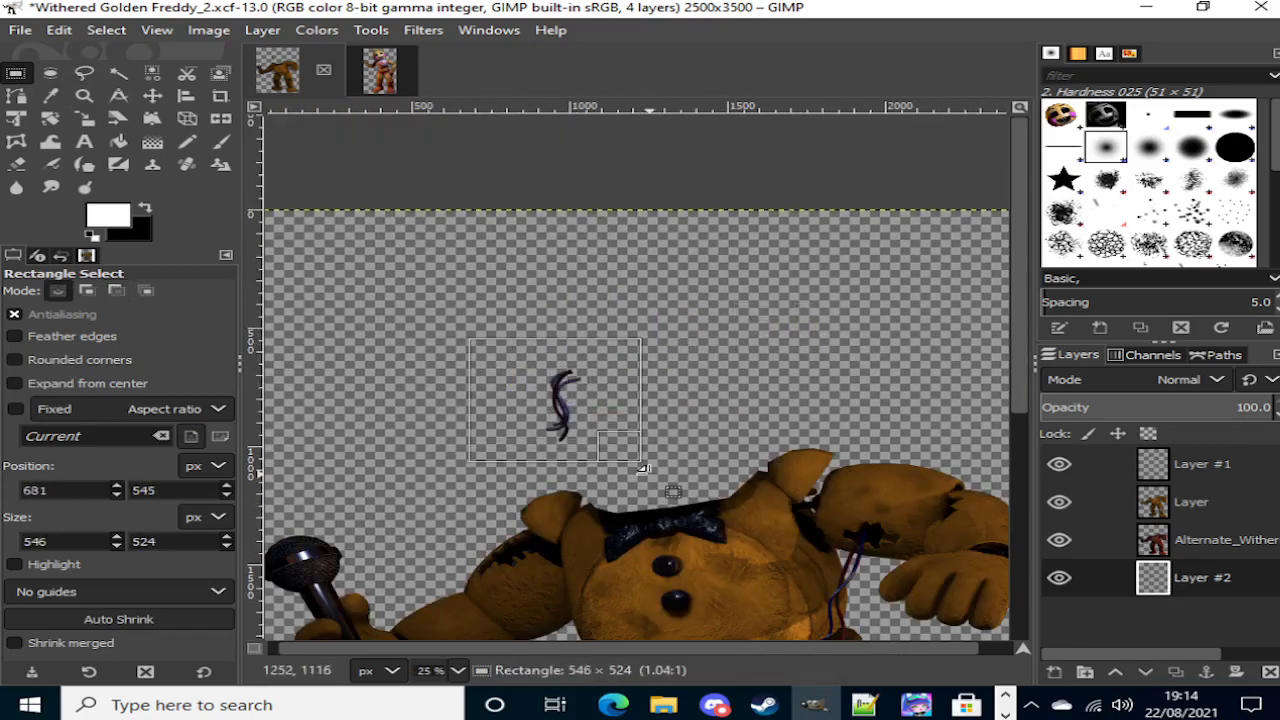
pyautogui.click(1220, 472)
pyautogui.press('Delete')
pyautogui.click(118, 73)
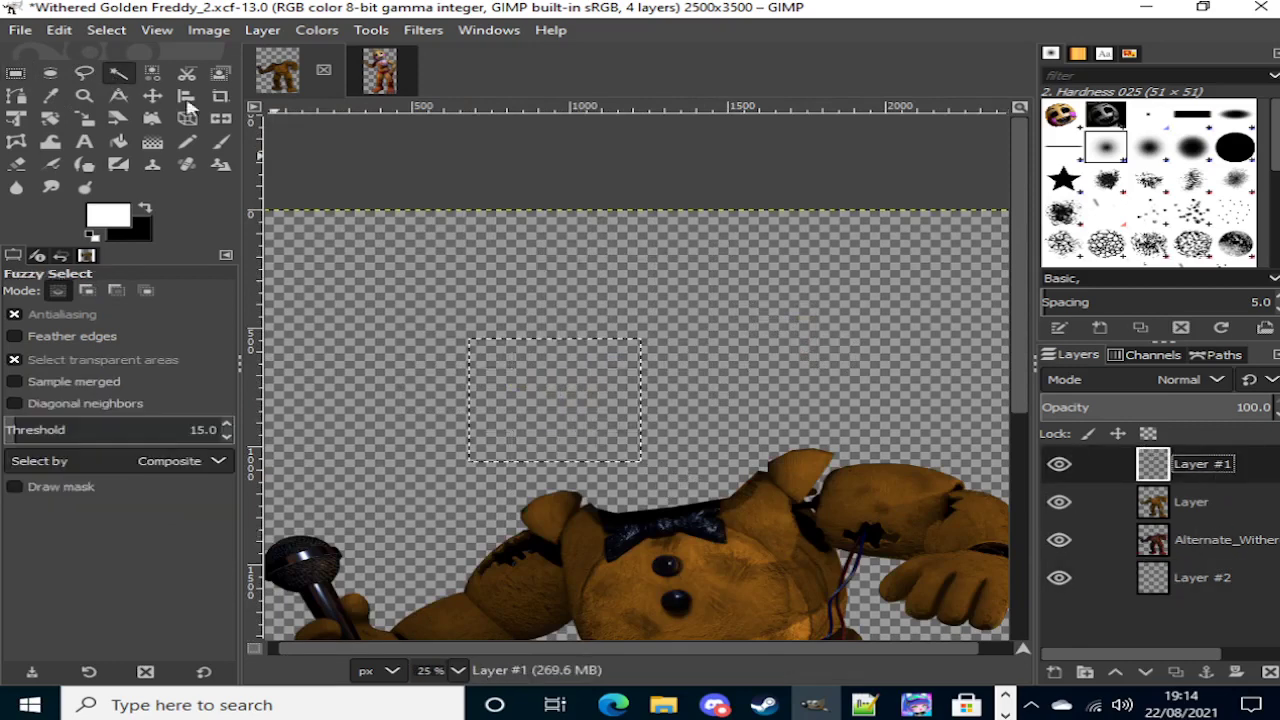
pyautogui.click(360, 160)
pyautogui.scroll(-3, 663, 391)
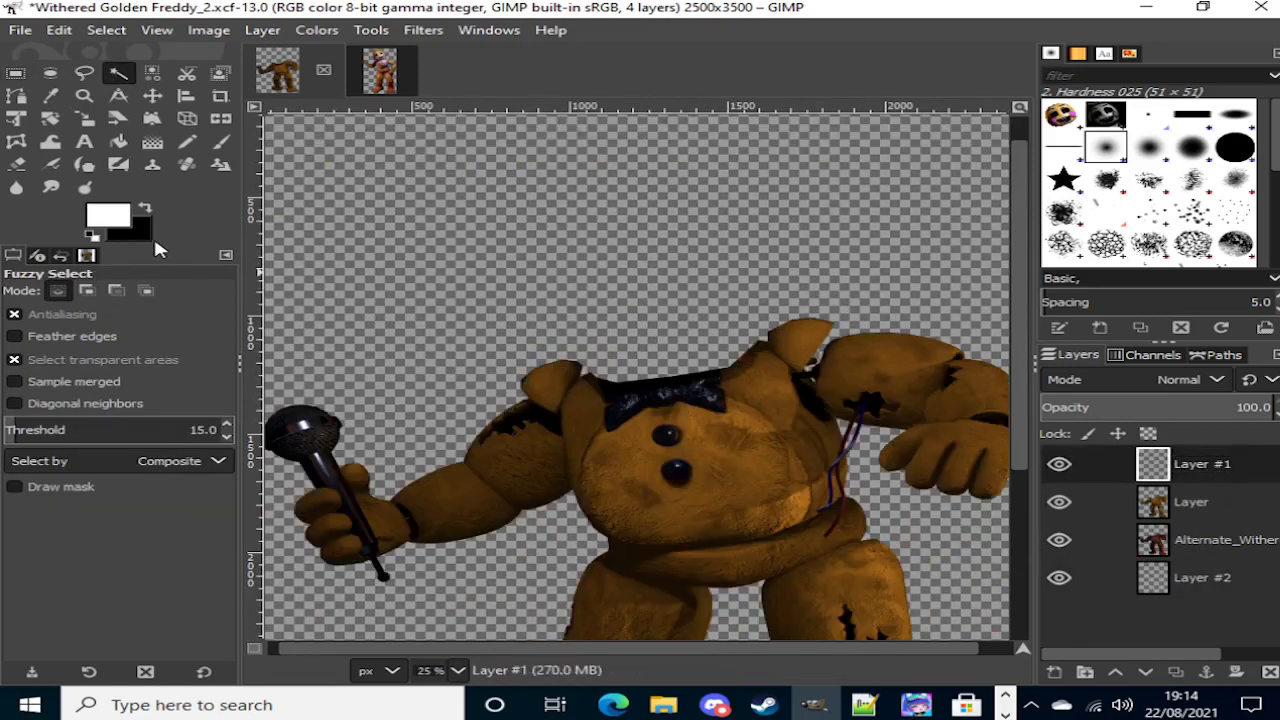
# Step: On the layer named Layer, airbrush a brown sampled from the body over the bow tie's upper edge with a size 51 brush
pyautogui.click(50, 97)
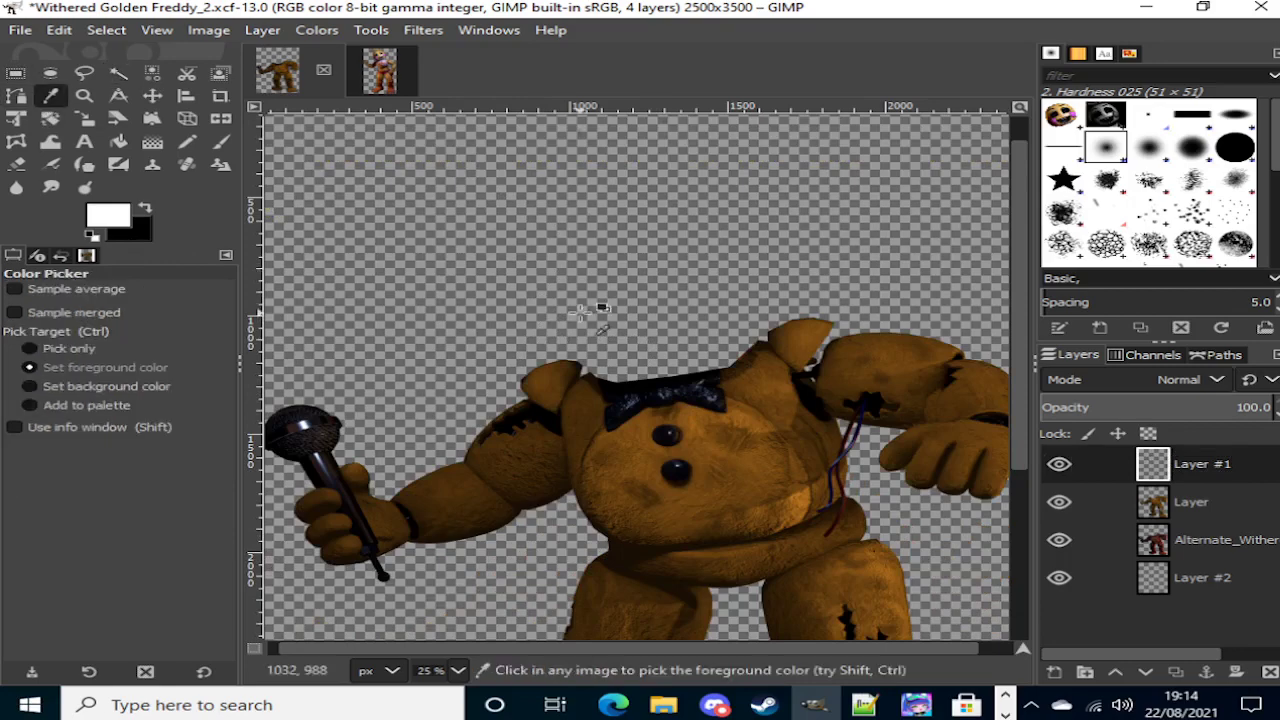
pyautogui.click(1244, 515)
pyautogui.scroll(4, 605, 427)
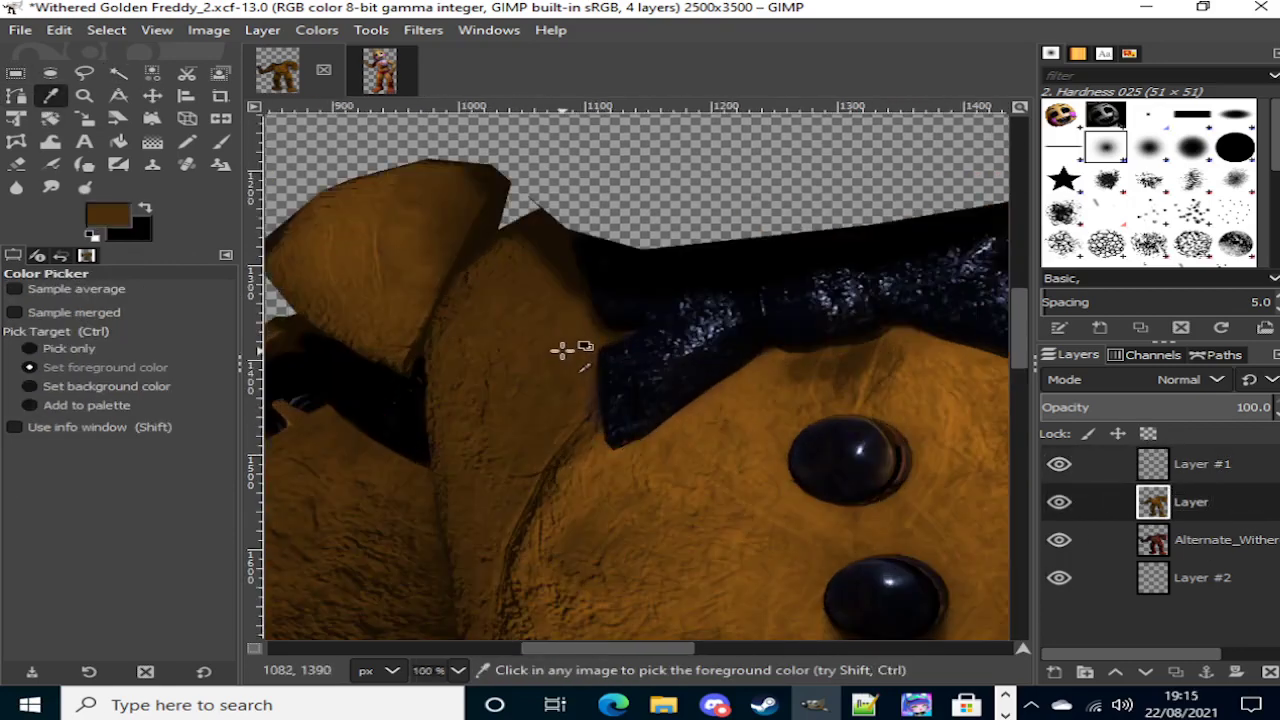
pyautogui.click(56, 166)
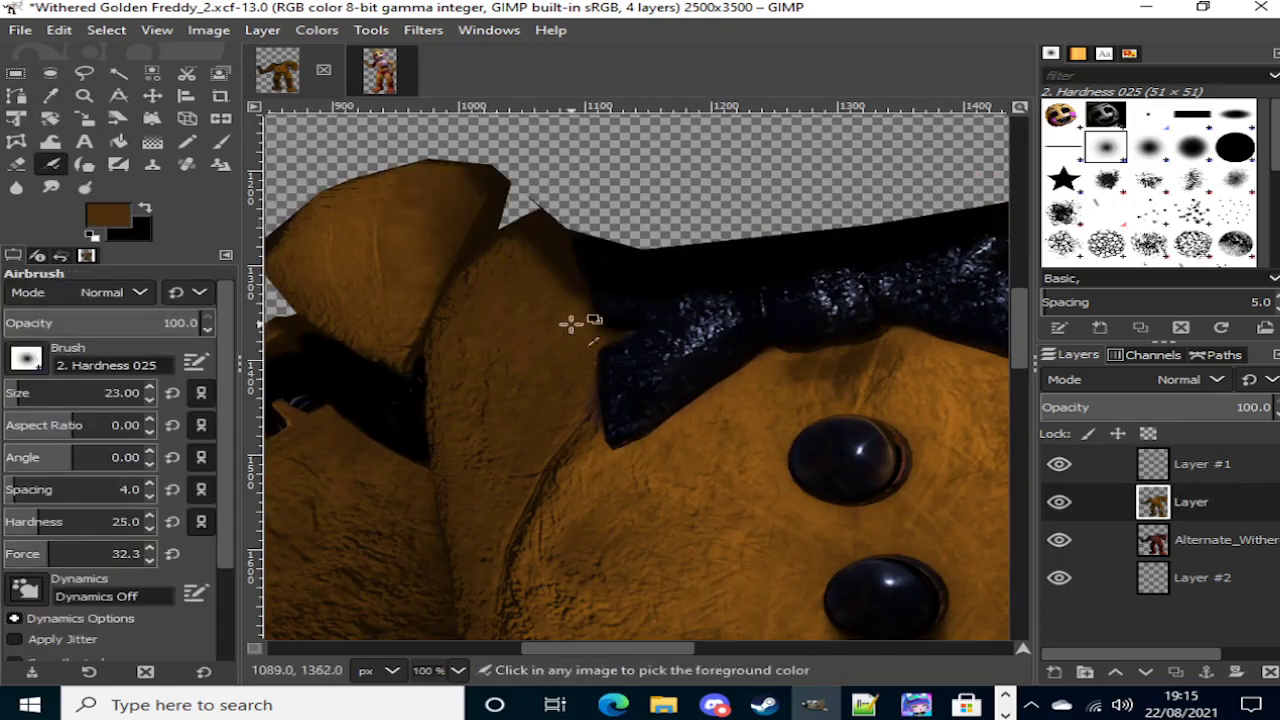
pyautogui.scroll(1, 605, 342)
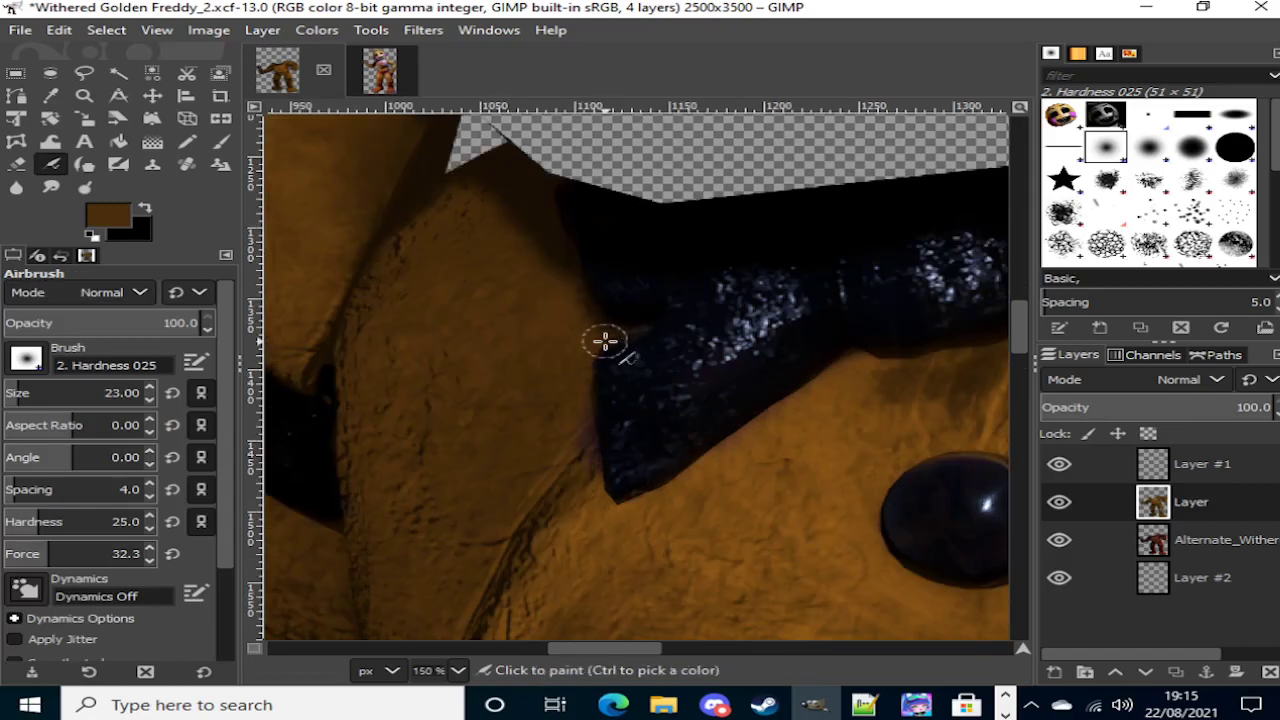
pyautogui.click(167, 394)
pyautogui.moveTo(551, 317)
pyautogui.mouseDown()
pyautogui.moveTo(624, 304)
pyautogui.moveTo(547, 294)
pyautogui.moveTo(592, 297)
pyautogui.moveTo(563, 314)
pyautogui.moveTo(615, 339)
pyautogui.moveTo(551, 424)
pyautogui.moveTo(600, 371)
pyautogui.moveTo(626, 362)
pyautogui.moveTo(597, 397)
pyautogui.moveTo(639, 349)
pyautogui.moveTo(565, 422)
pyautogui.moveTo(608, 370)
pyautogui.moveTo(733, 286)
pyautogui.moveTo(657, 312)
pyautogui.moveTo(819, 262)
pyautogui.moveTo(743, 281)
pyautogui.moveTo(755, 271)
pyautogui.moveTo(566, 281)
pyautogui.mouseUp()
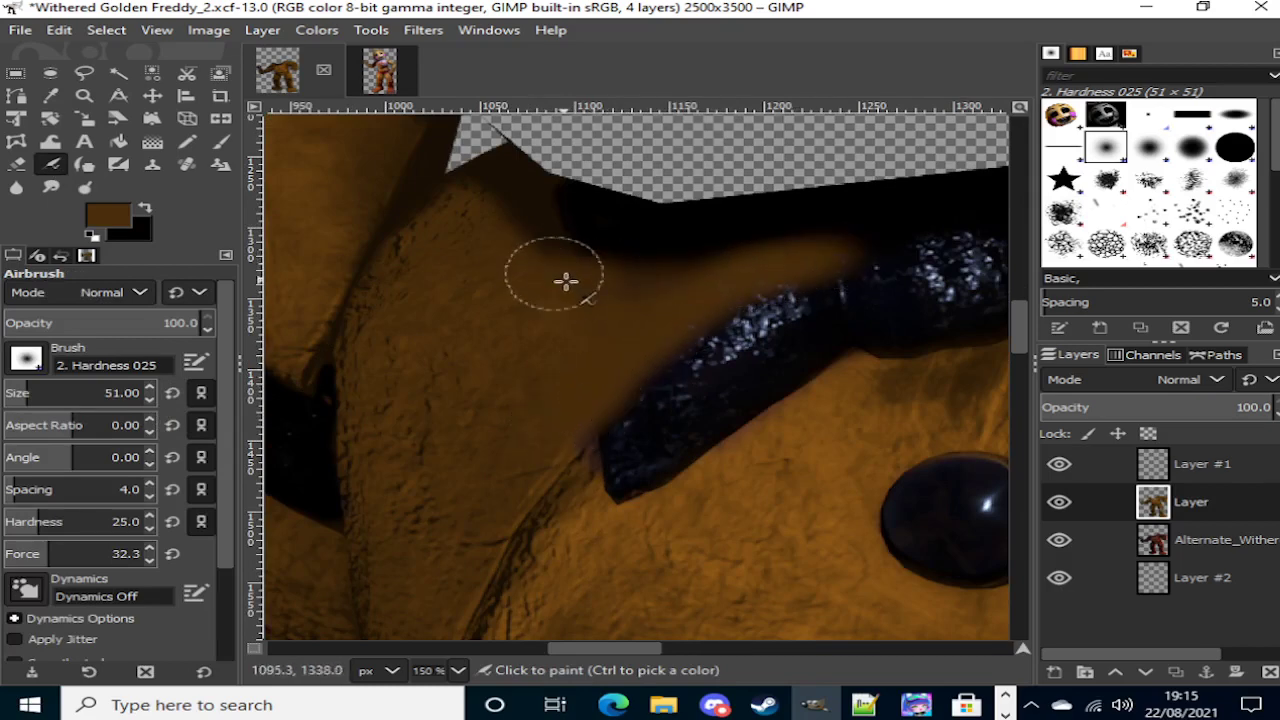
pyautogui.hscroll(5, 517, 294)
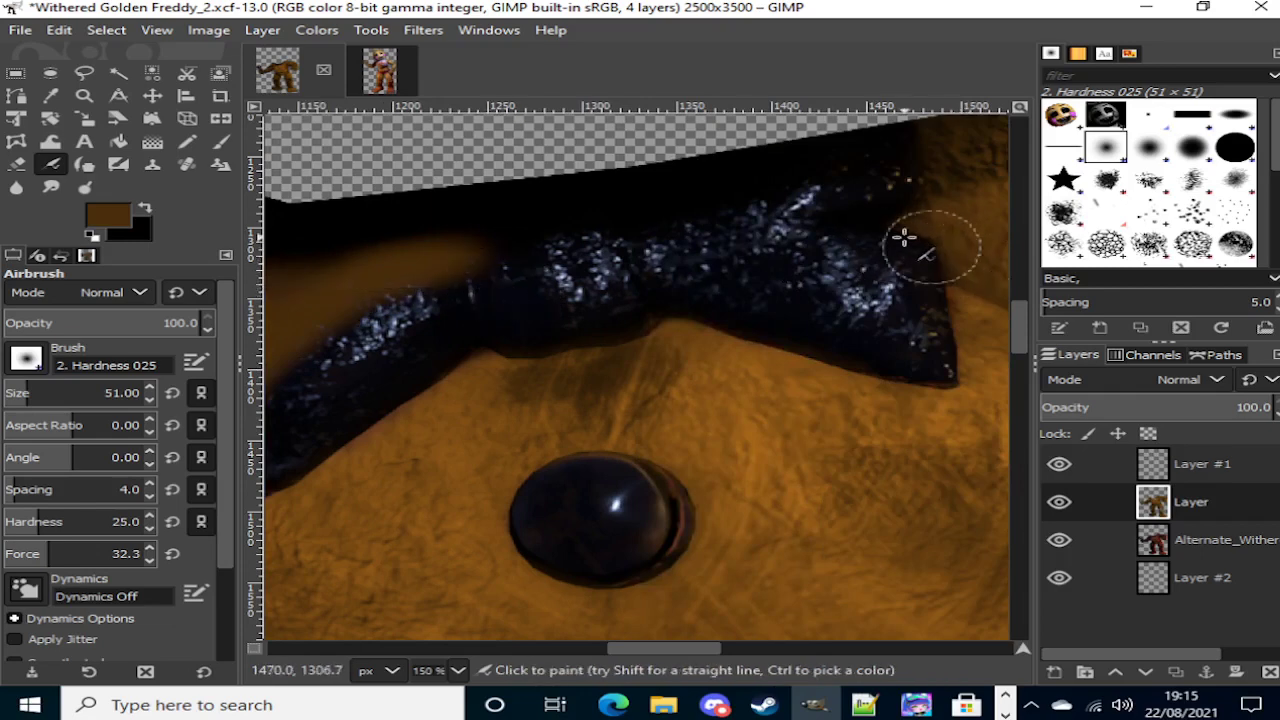
pyautogui.moveTo(953, 259)
pyautogui.mouseDown()
pyautogui.moveTo(765, 212)
pyautogui.moveTo(832, 214)
pyautogui.moveTo(704, 208)
pyautogui.moveTo(420, 239)
pyautogui.moveTo(540, 220)
pyautogui.moveTo(413, 253)
pyautogui.moveTo(529, 232)
pyautogui.moveTo(522, 240)
pyautogui.moveTo(411, 251)
pyautogui.moveTo(675, 211)
pyautogui.moveTo(641, 218)
pyautogui.moveTo(685, 211)
pyautogui.moveTo(941, 256)
pyautogui.mouseUp()
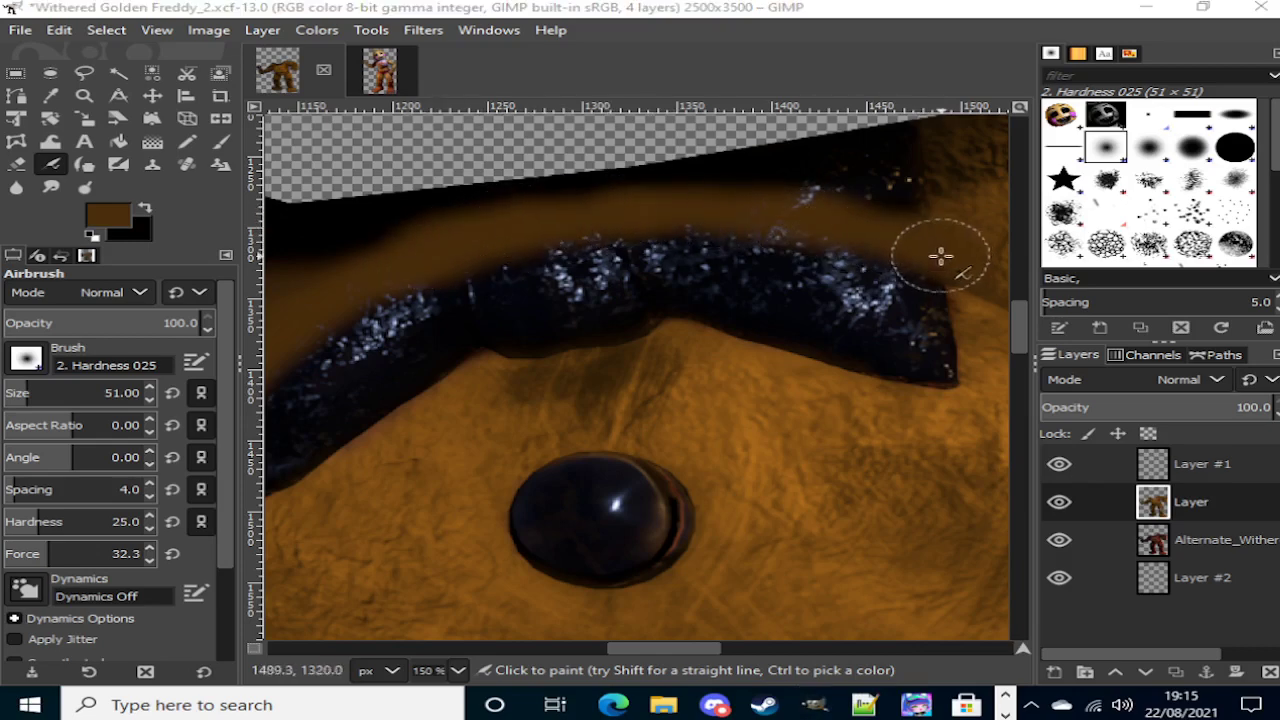
# Step: Sample a darker brown and airbrush it over the black collar band along the neck's cut edge
pyautogui.click(50, 96)
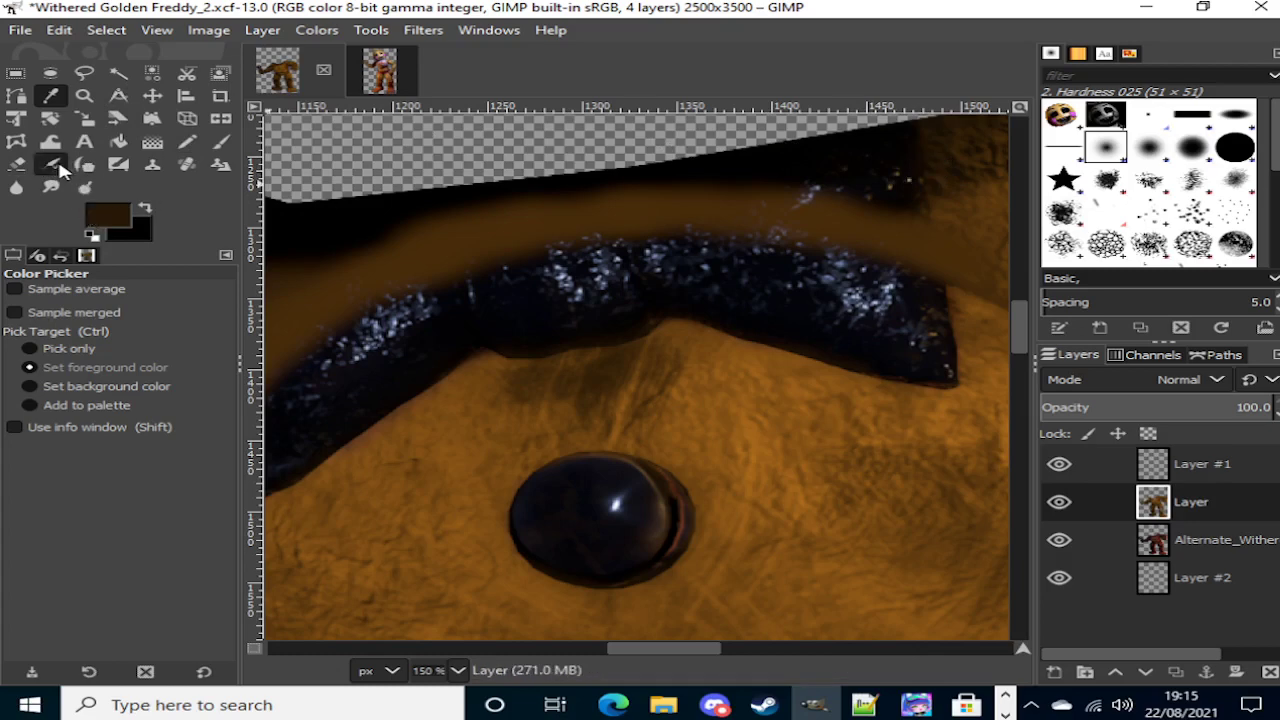
pyautogui.click(56, 166)
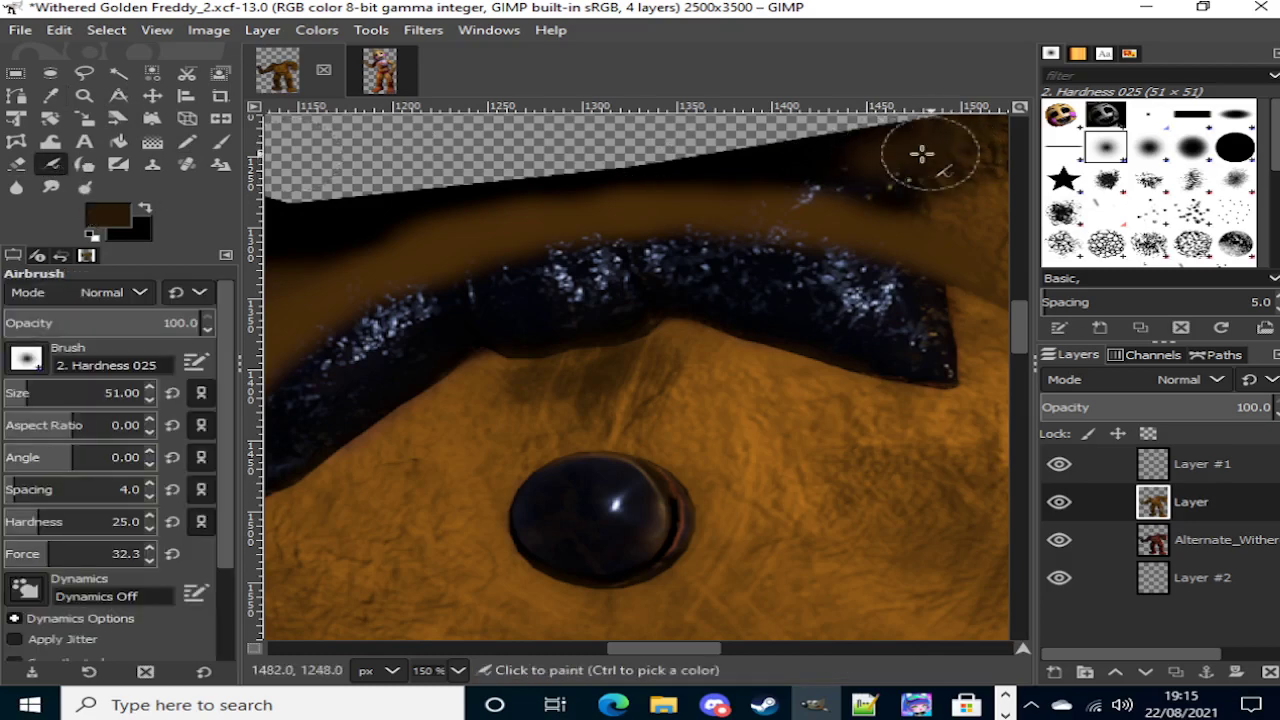
pyautogui.moveTo(873, 148)
pyautogui.mouseDown()
pyautogui.moveTo(897, 175)
pyautogui.moveTo(860, 184)
pyautogui.moveTo(896, 194)
pyautogui.moveTo(868, 194)
pyautogui.moveTo(891, 204)
pyautogui.moveTo(877, 211)
pyautogui.moveTo(927, 211)
pyautogui.moveTo(847, 177)
pyautogui.moveTo(837, 199)
pyautogui.moveTo(852, 198)
pyautogui.moveTo(814, 183)
pyautogui.moveTo(876, 180)
pyautogui.moveTo(726, 169)
pyautogui.moveTo(756, 175)
pyautogui.moveTo(548, 199)
pyautogui.moveTo(800, 178)
pyautogui.moveTo(710, 175)
pyautogui.moveTo(446, 237)
pyautogui.moveTo(317, 254)
pyautogui.mouseUp()
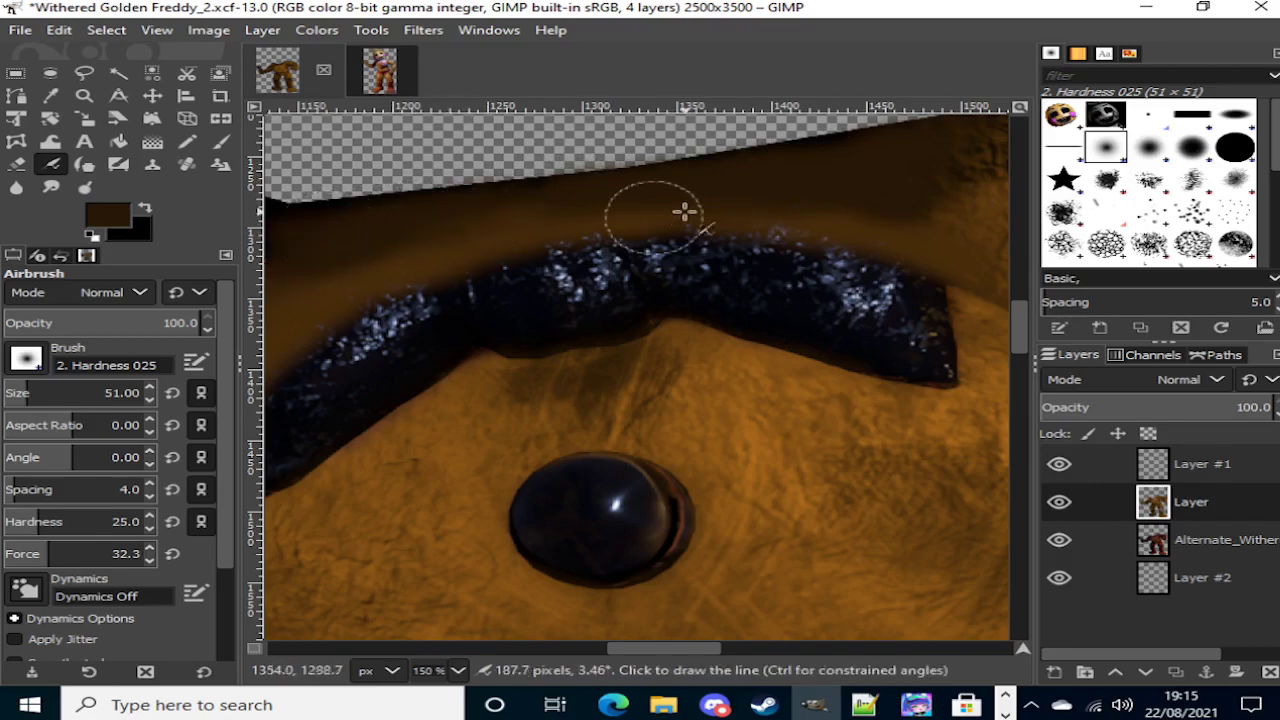
pyautogui.hscroll(-5, 690, 215)
pyautogui.moveTo(704, 256)
pyautogui.mouseDown()
pyautogui.moveTo(577, 226)
pyautogui.moveTo(542, 195)
pyautogui.moveTo(658, 222)
pyautogui.moveTo(600, 212)
pyautogui.moveTo(631, 242)
pyautogui.mouseUp()
# Step: Smudge the painted collar band to blend the dark and lighter browns above the bow tie
pyautogui.click(51, 187)
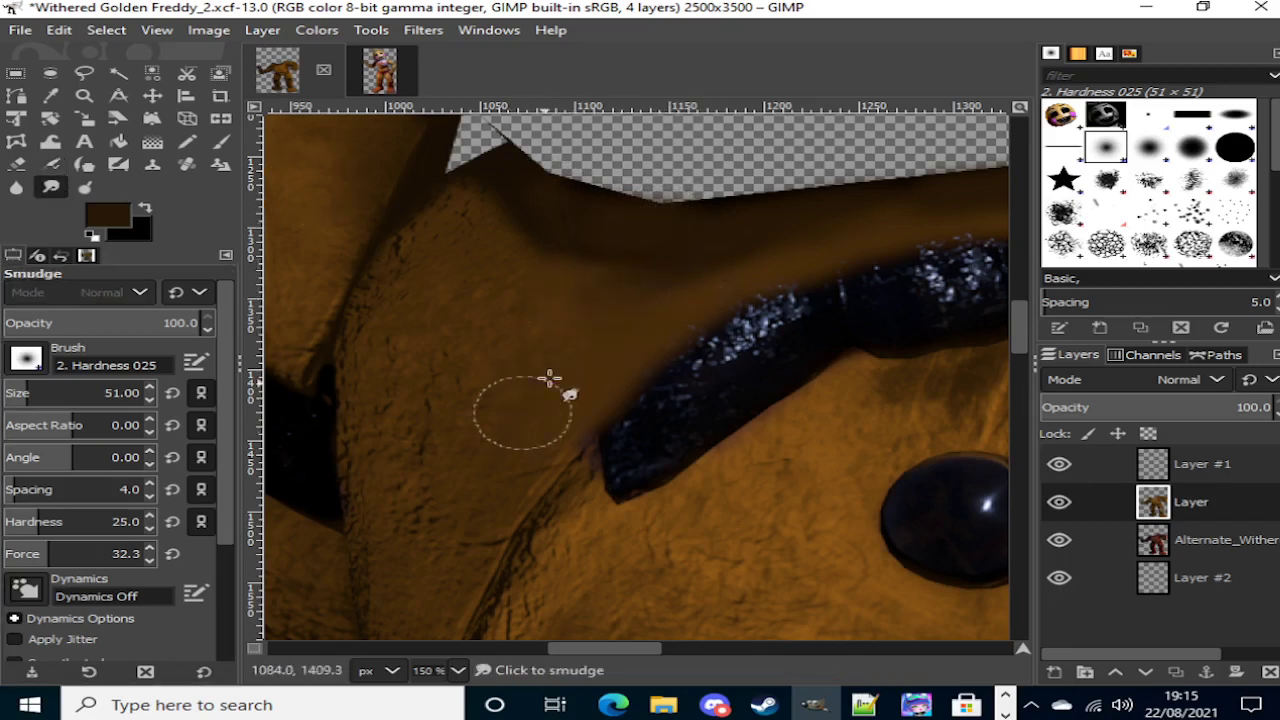
pyautogui.moveTo(622, 268)
pyautogui.mouseDown()
pyautogui.moveTo(497, 229)
pyautogui.moveTo(706, 243)
pyautogui.moveTo(593, 299)
pyautogui.mouseUp()
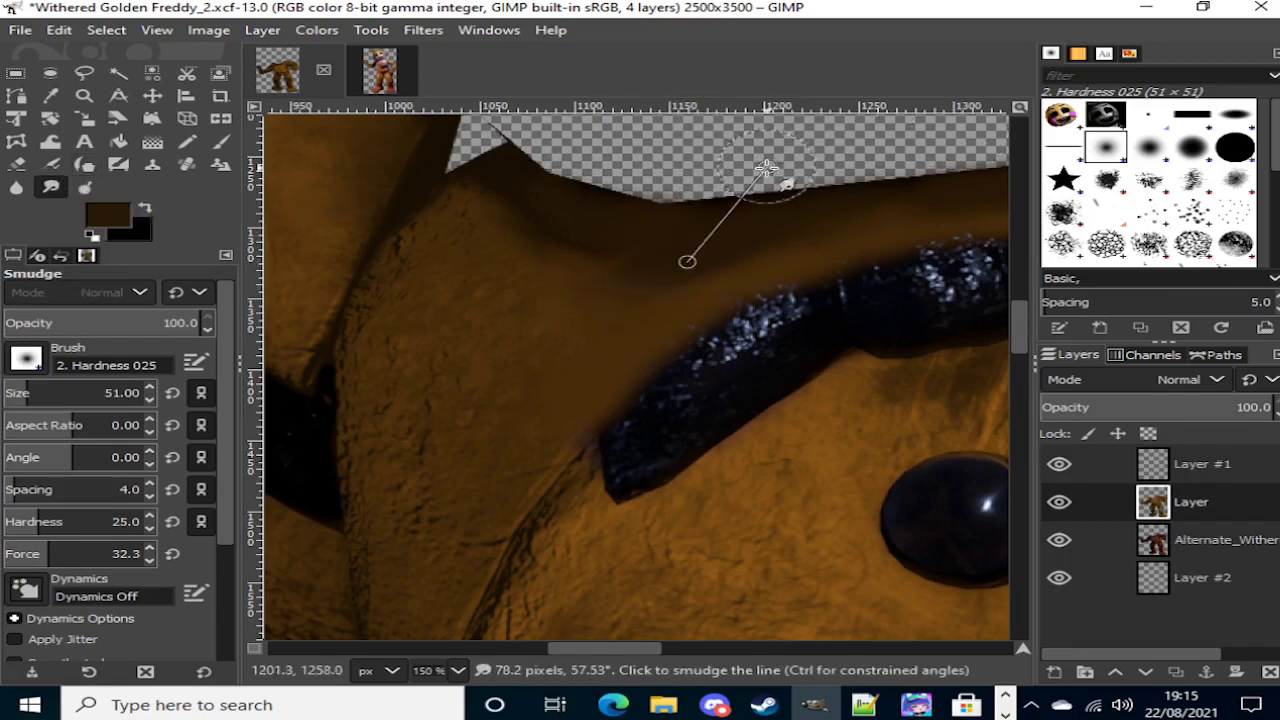
pyautogui.hscroll(5, 740, 185)
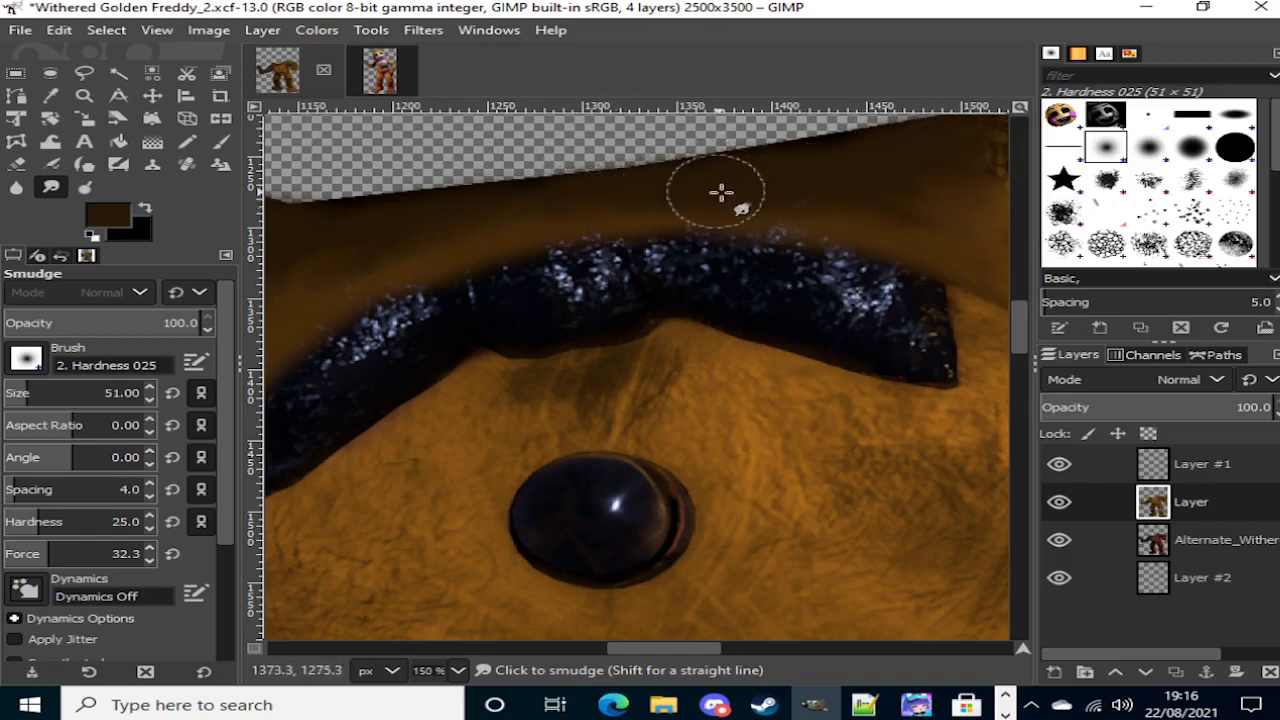
pyautogui.hscroll(-5, 751, 189)
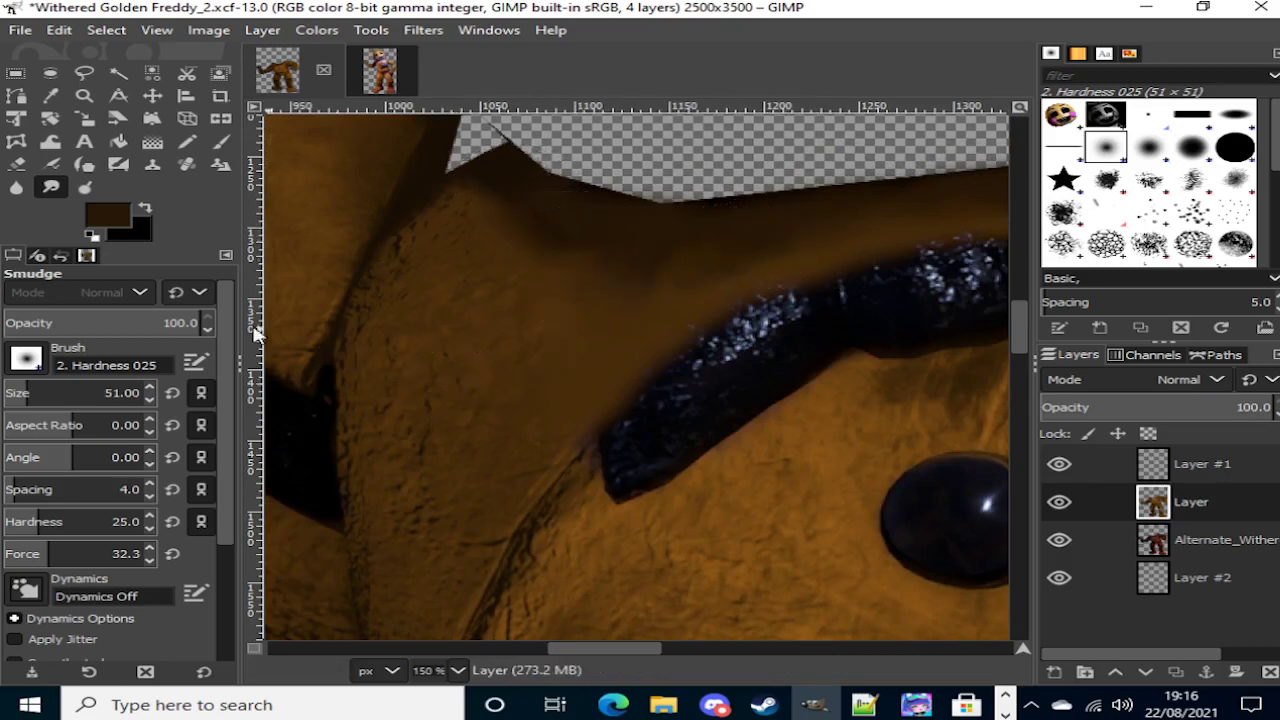
# Step: Sample the chest's lighter orange-brown and airbrush it over the entire remaining bow tie
pyautogui.click(50, 96)
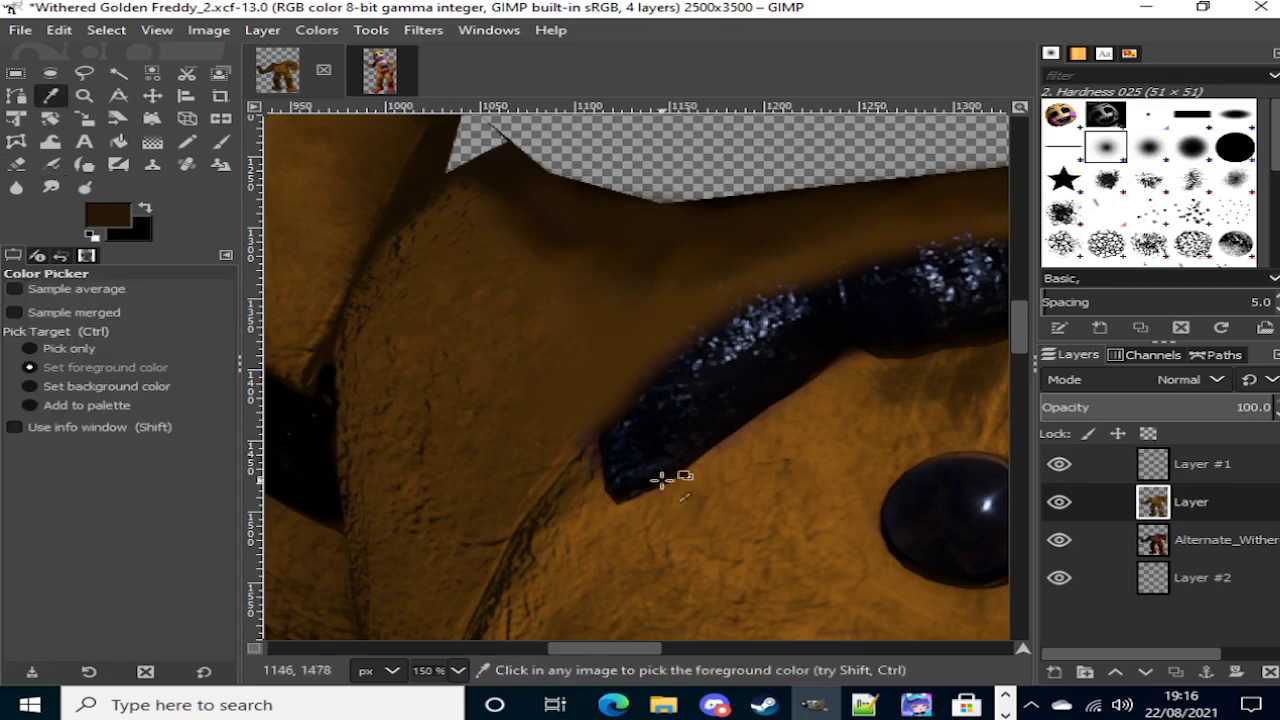
pyautogui.click(598, 518)
pyautogui.click(50, 164)
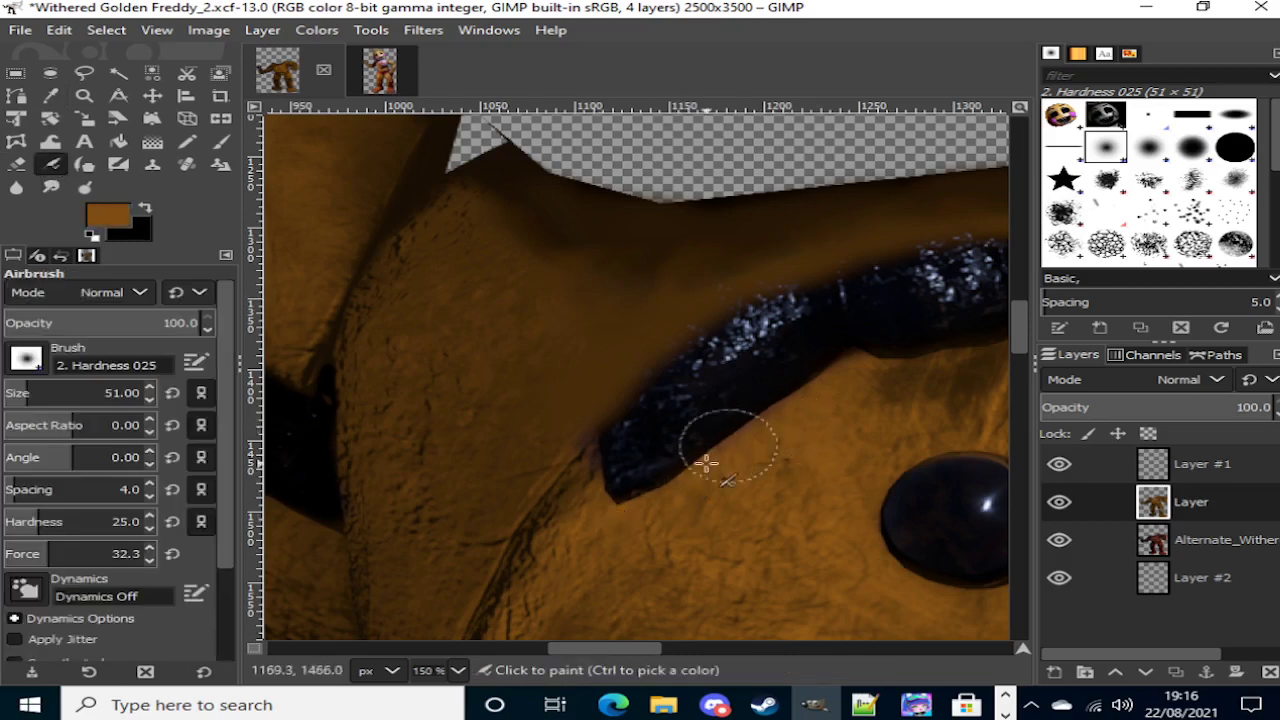
pyautogui.moveTo(714, 443)
pyautogui.mouseDown()
pyautogui.moveTo(678, 457)
pyautogui.moveTo(609, 507)
pyautogui.moveTo(778, 368)
pyautogui.moveTo(643, 522)
pyautogui.mouseUp()
pyautogui.moveTo(639, 469)
pyautogui.mouseDown()
pyautogui.moveTo(638, 421)
pyautogui.moveTo(706, 360)
pyautogui.moveTo(696, 390)
pyautogui.moveTo(628, 434)
pyautogui.moveTo(606, 477)
pyautogui.moveTo(790, 337)
pyautogui.moveTo(738, 406)
pyautogui.moveTo(741, 422)
pyautogui.moveTo(807, 364)
pyautogui.moveTo(772, 352)
pyautogui.moveTo(750, 397)
pyautogui.moveTo(697, 441)
pyautogui.moveTo(716, 431)
pyautogui.moveTo(713, 366)
pyautogui.mouseUp()
pyautogui.moveTo(640, 422)
pyautogui.mouseDown()
pyautogui.moveTo(680, 370)
pyautogui.moveTo(648, 385)
pyautogui.moveTo(581, 475)
pyautogui.moveTo(744, 323)
pyautogui.moveTo(689, 354)
pyautogui.moveTo(655, 391)
pyautogui.moveTo(834, 303)
pyautogui.moveTo(718, 350)
pyautogui.moveTo(705, 388)
pyautogui.moveTo(867, 302)
pyautogui.moveTo(779, 316)
pyautogui.moveTo(899, 295)
pyautogui.moveTo(931, 260)
pyautogui.moveTo(744, 318)
pyautogui.moveTo(942, 358)
pyautogui.moveTo(956, 376)
pyautogui.moveTo(930, 321)
pyautogui.moveTo(942, 288)
pyautogui.moveTo(938, 373)
pyautogui.moveTo(963, 384)
pyautogui.moveTo(835, 365)
pyautogui.moveTo(669, 312)
pyautogui.moveTo(581, 359)
pyautogui.moveTo(563, 345)
pyautogui.moveTo(661, 293)
pyautogui.moveTo(784, 283)
pyautogui.moveTo(662, 318)
pyautogui.moveTo(514, 322)
pyautogui.moveTo(532, 300)
pyautogui.moveTo(620, 279)
pyautogui.moveTo(556, 297)
pyautogui.moveTo(602, 277)
pyautogui.moveTo(401, 301)
pyautogui.moveTo(699, 253)
pyautogui.moveTo(624, 257)
pyautogui.moveTo(622, 243)
pyautogui.moveTo(694, 249)
pyautogui.moveTo(631, 266)
pyautogui.moveTo(786, 243)
pyautogui.moveTo(920, 294)
pyautogui.moveTo(858, 310)
pyautogui.mouseUp()
pyautogui.hscroll(4, 712, 295)
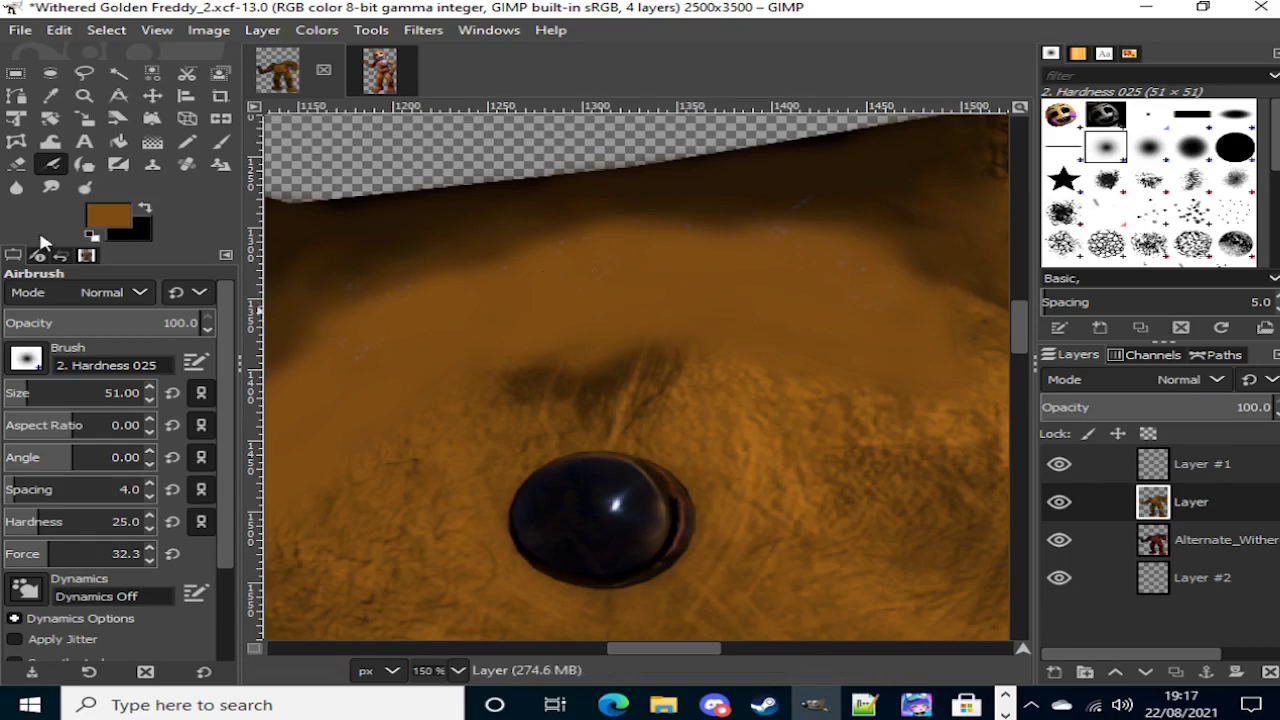
# Step: Smudge the repainted chest and the dark shadow above the upper button, and fit the whole image in view
pyautogui.click(51, 187)
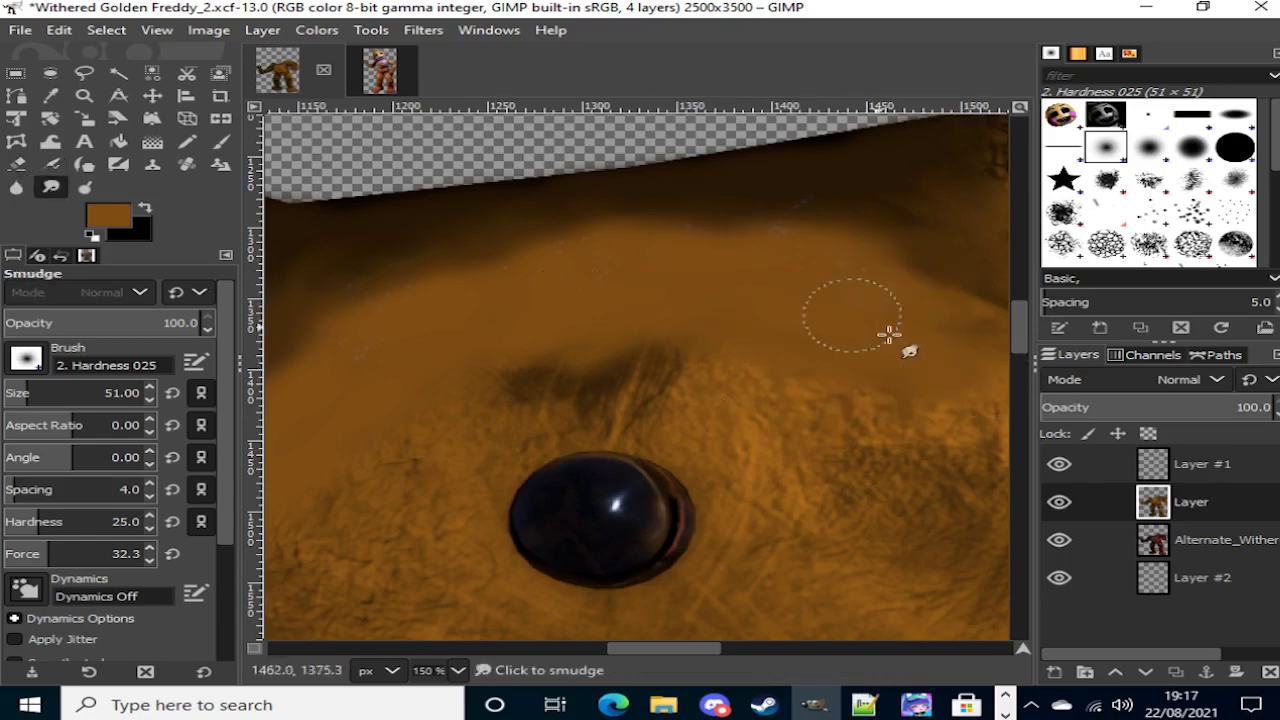
pyautogui.moveTo(633, 329)
pyautogui.mouseDown()
pyautogui.moveTo(648, 325)
pyautogui.moveTo(637, 338)
pyautogui.mouseUp()
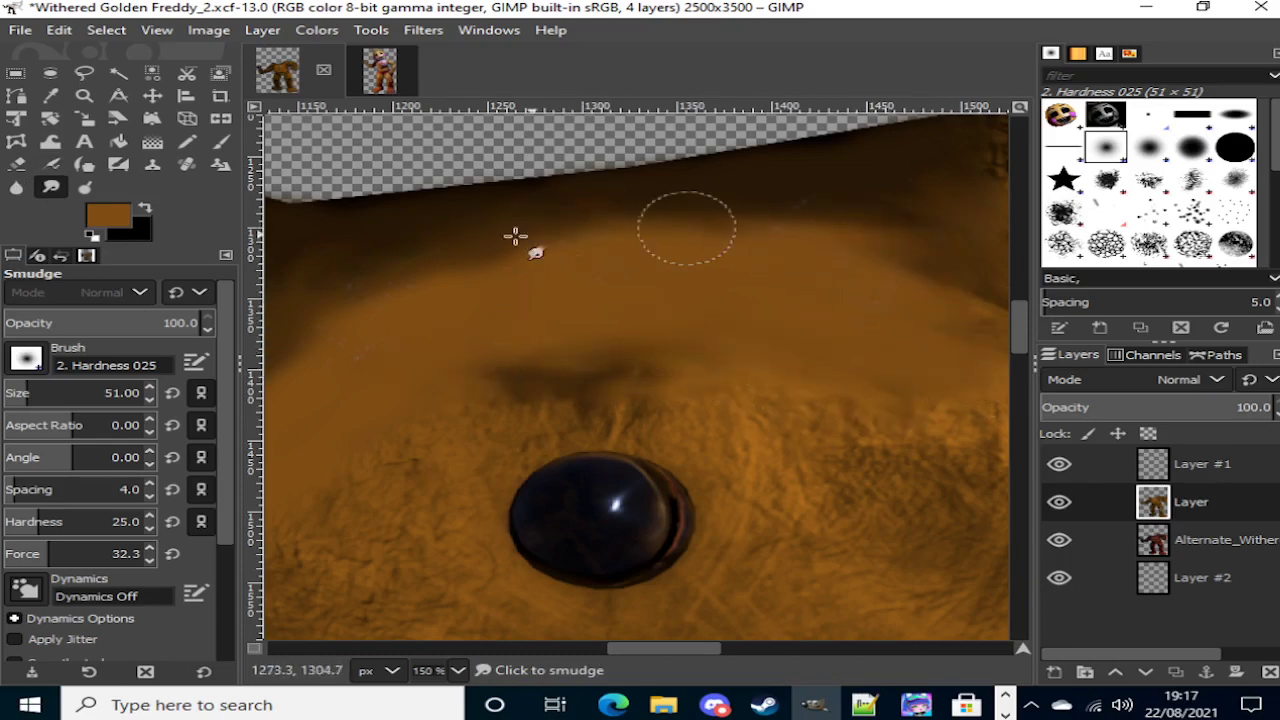
pyautogui.hscroll(-3, 559, 348)
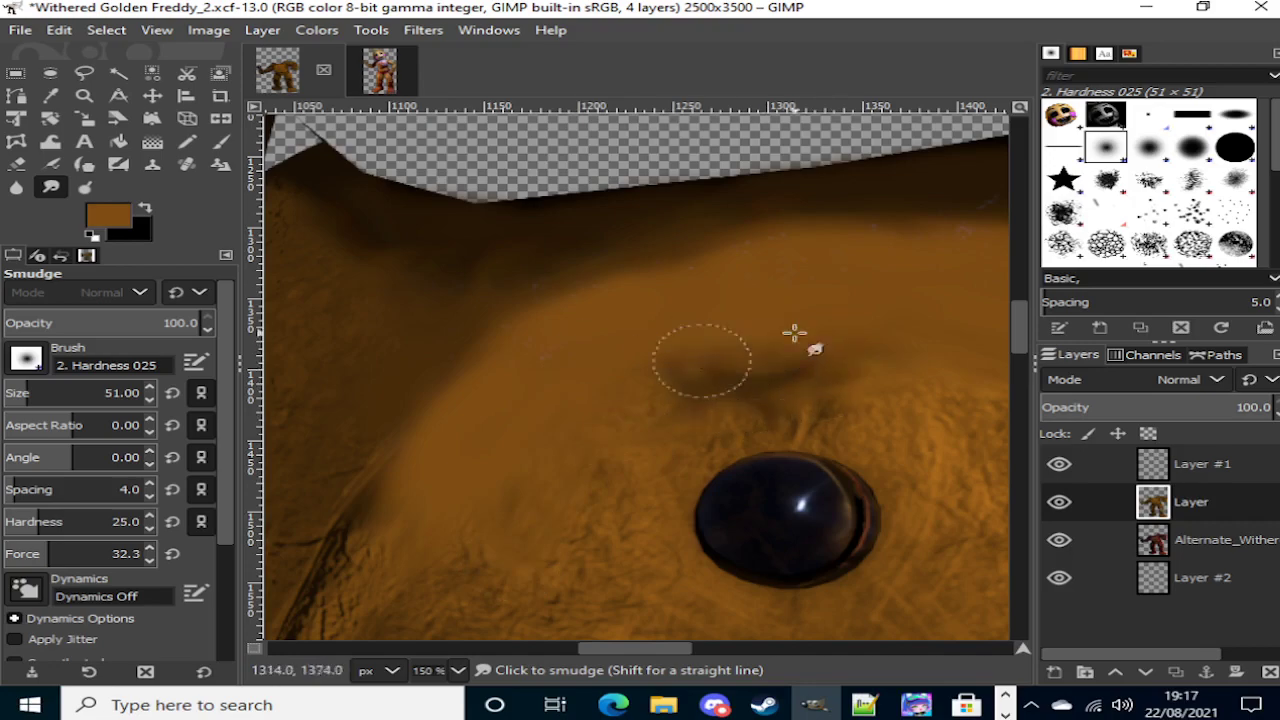
pyautogui.hotkey('shift', 'ctrl', 'j')
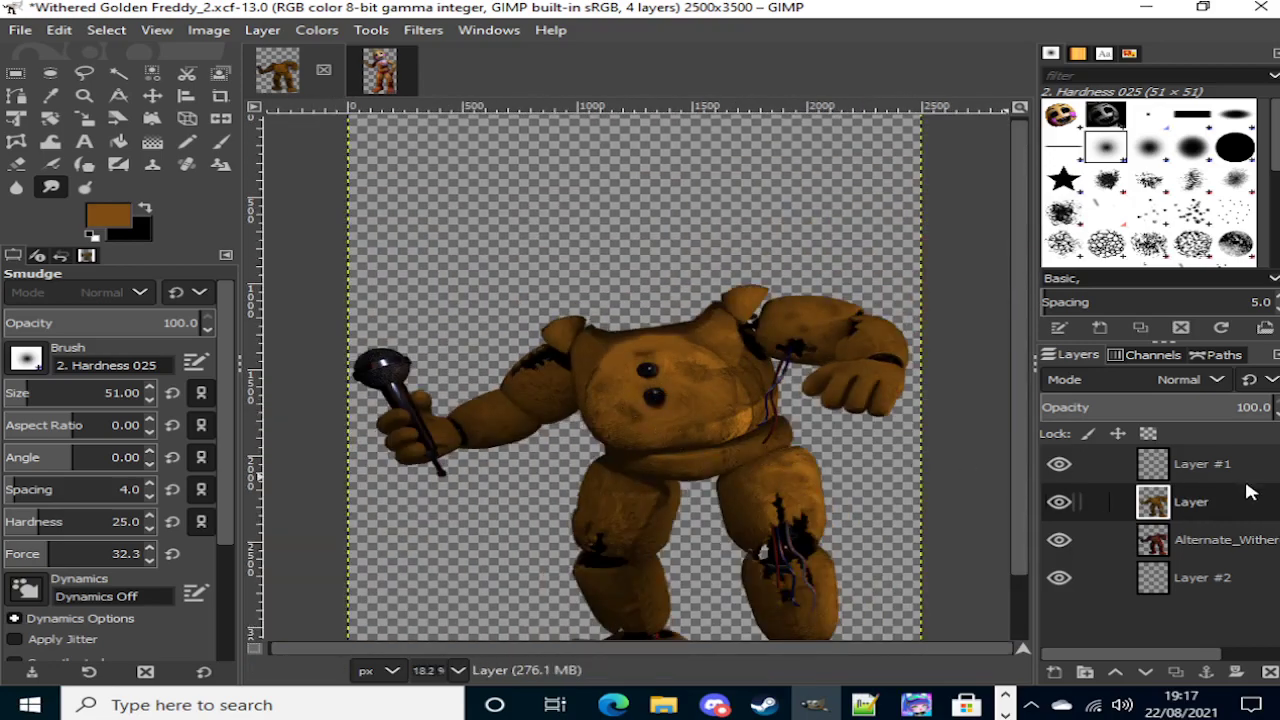
# Step: Move Layer #2 to the top of the layer stack and paste Toy Chica's head onto Layer #1
pyautogui.moveTo(1222, 575); pyautogui.dragTo(1215, 478)
pyautogui.click(1218, 502)
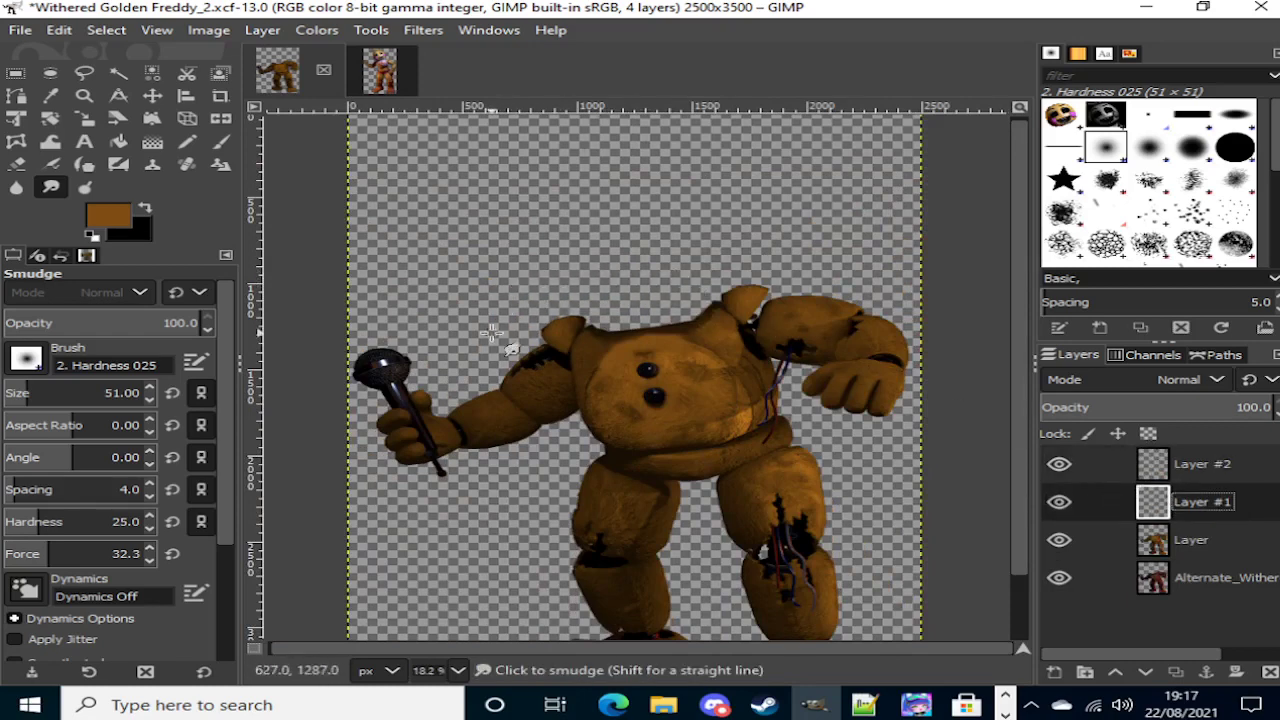
pyautogui.hotkey('ctrl', 'v')
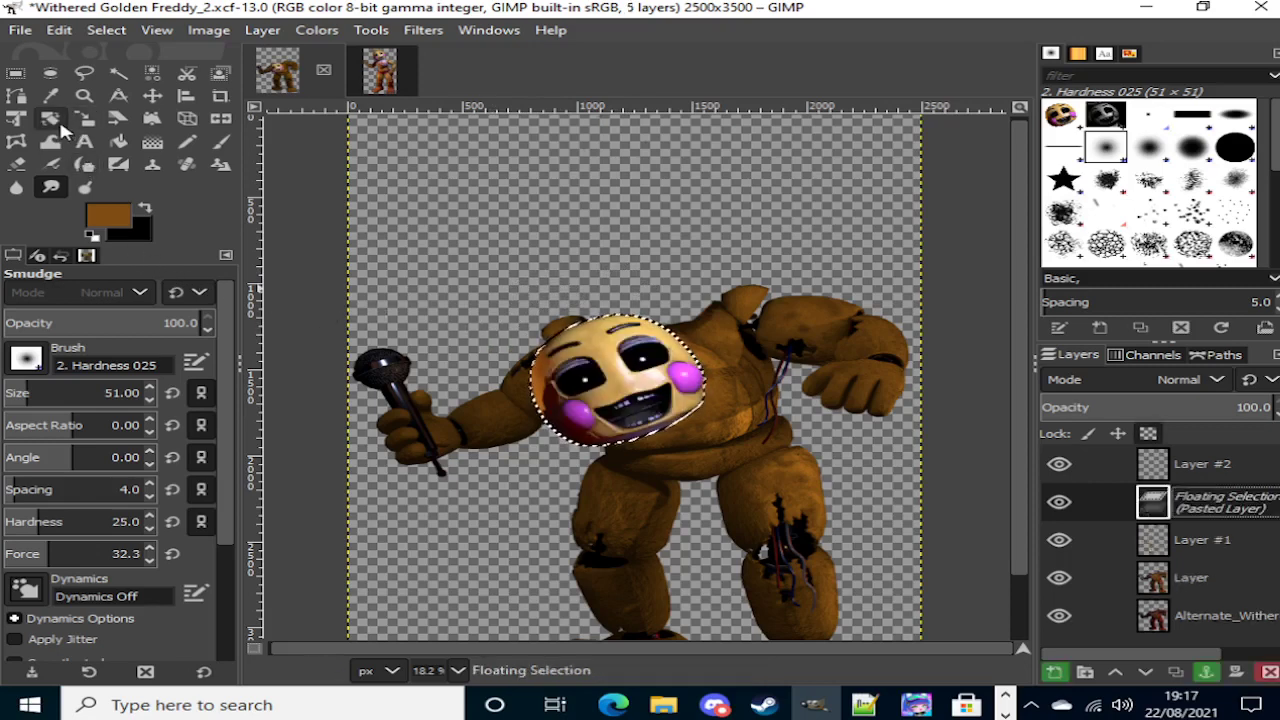
# Step: Rotate the pasted head clockwise by about 17 degrees
pyautogui.click(50, 118)
pyautogui.moveTo(466, 505); pyautogui.dragTo(402, 472)
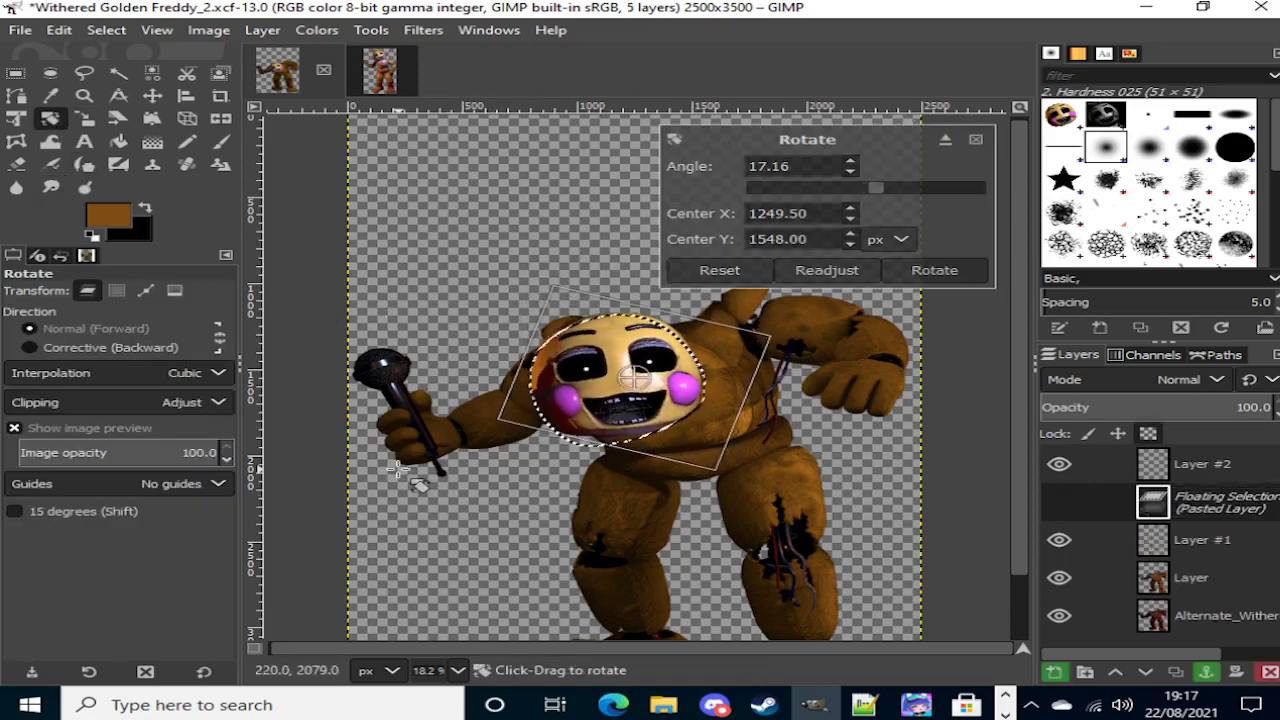
# Step: Scale the pasted head to 1463 × 1319 px with its aspect ratio kept and position it over the body's neck
pyautogui.click(85, 118)
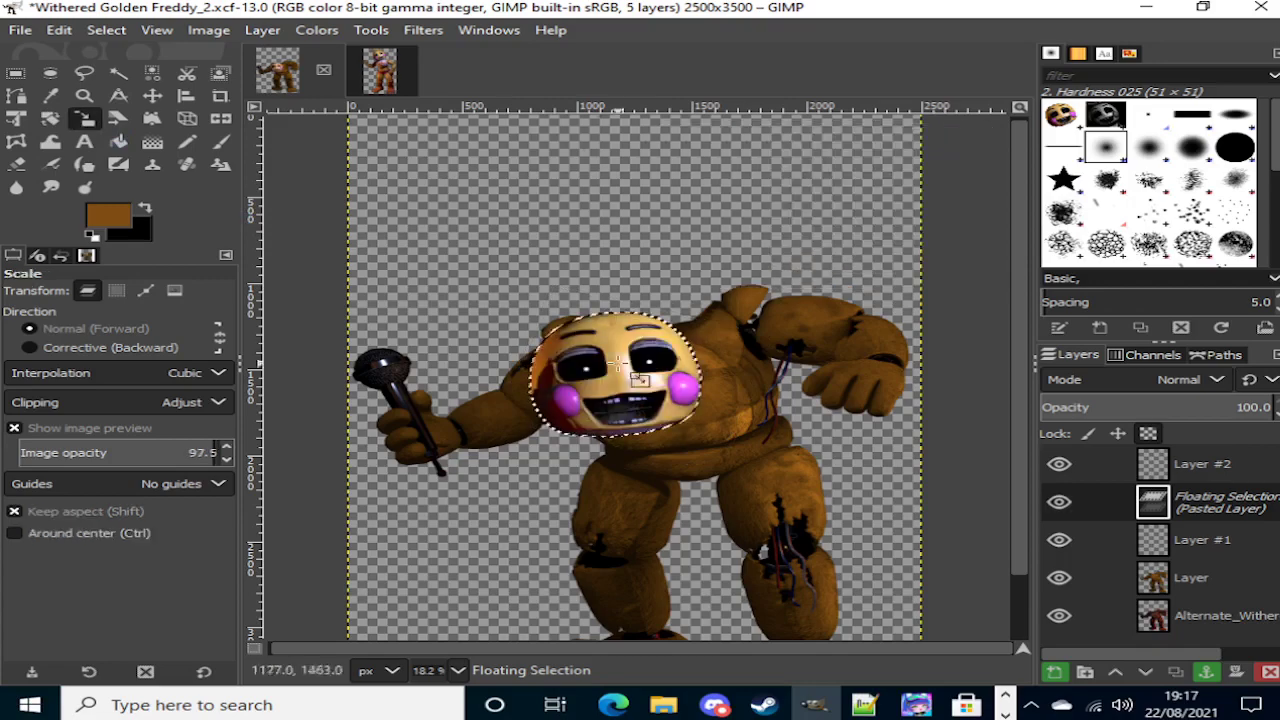
pyautogui.click(645, 398)
pyautogui.moveTo(653, 390); pyautogui.dragTo(688, 285)
pyautogui.moveTo(550, 183); pyautogui.dragTo(440, 118)
pyautogui.moveTo(628, 239); pyautogui.dragTo(662, 259)
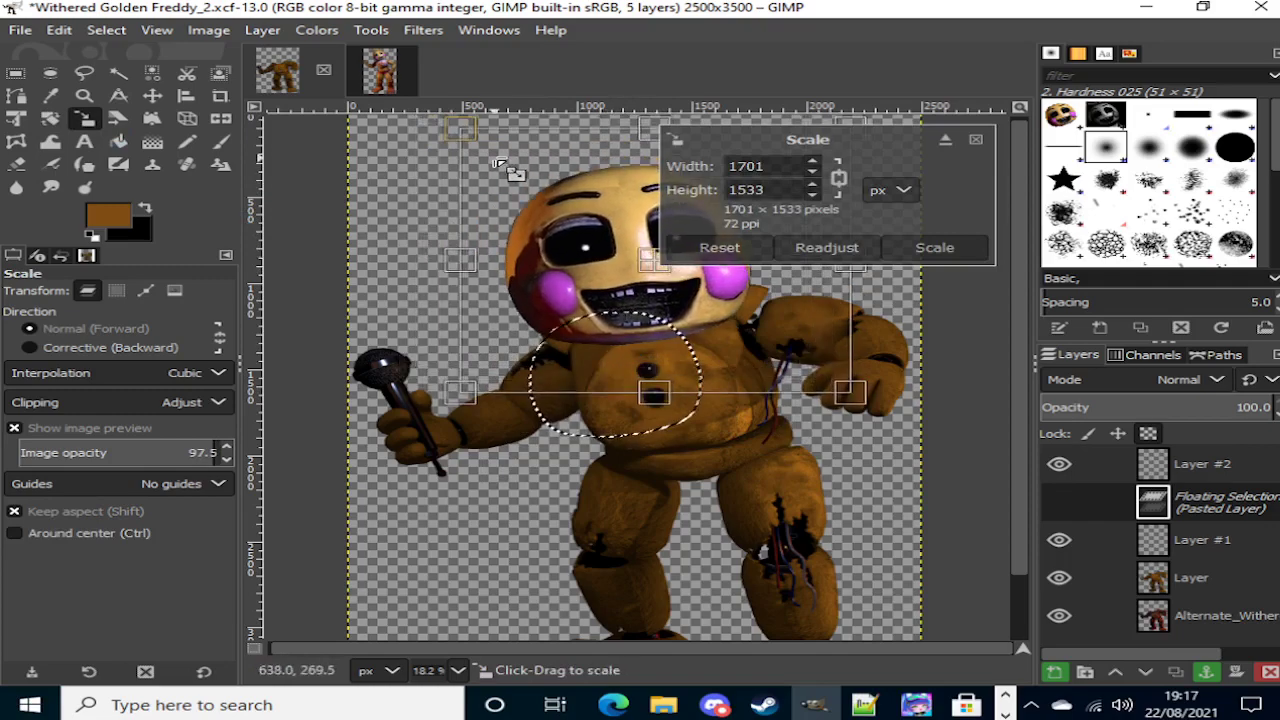
pyautogui.moveTo(492, 155); pyautogui.dragTo(565, 189)
pyautogui.moveTo(722, 302); pyautogui.dragTo(675, 270)
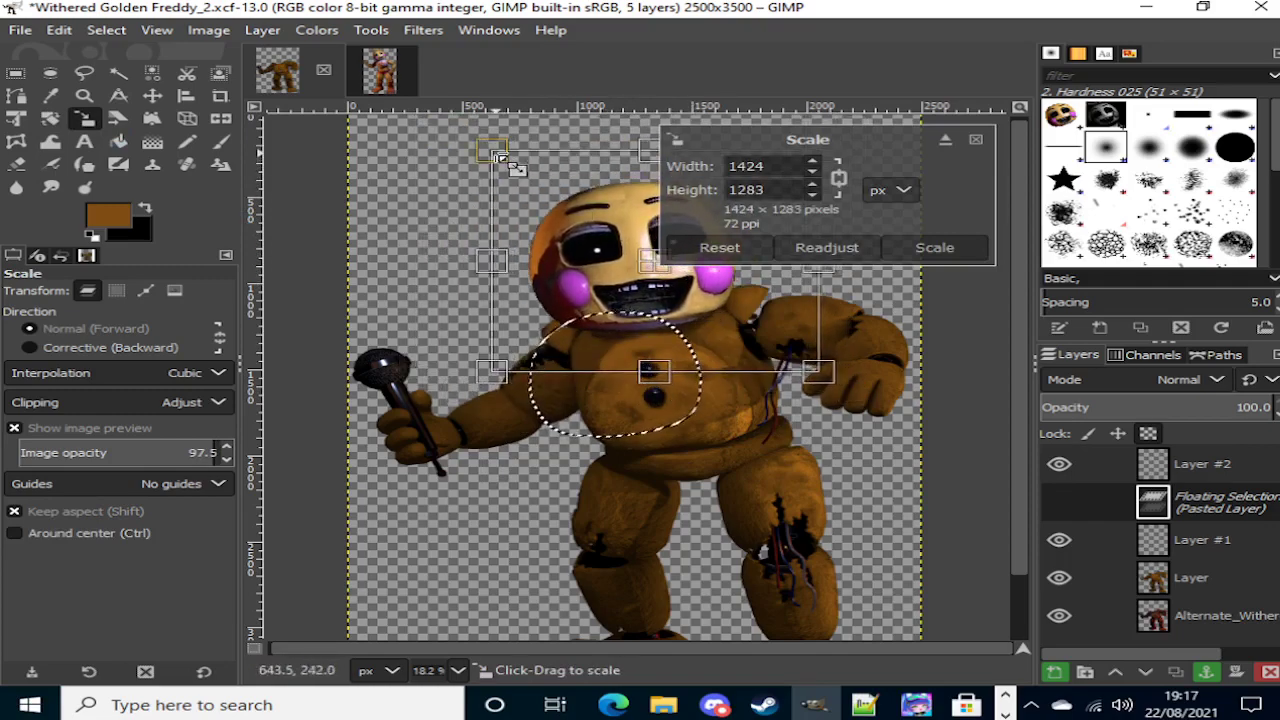
pyautogui.moveTo(500, 158); pyautogui.dragTo(523, 171)
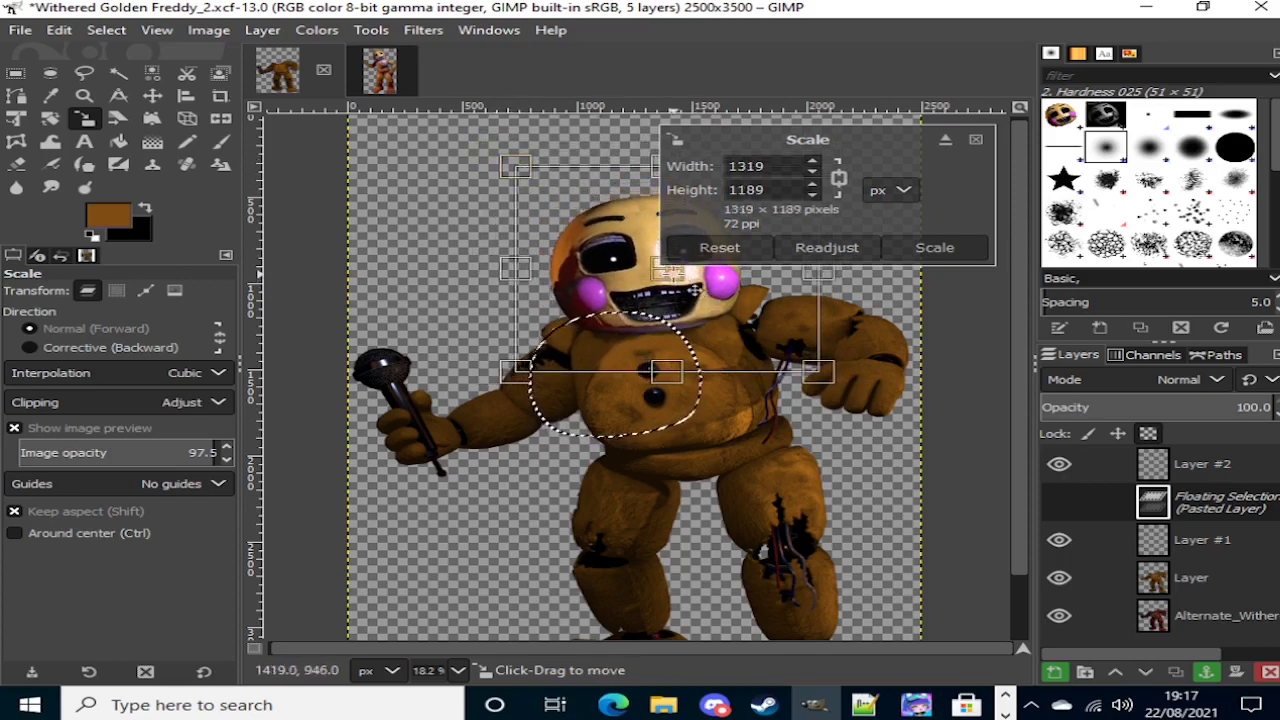
pyautogui.moveTo(674, 273); pyautogui.dragTo(672, 275)
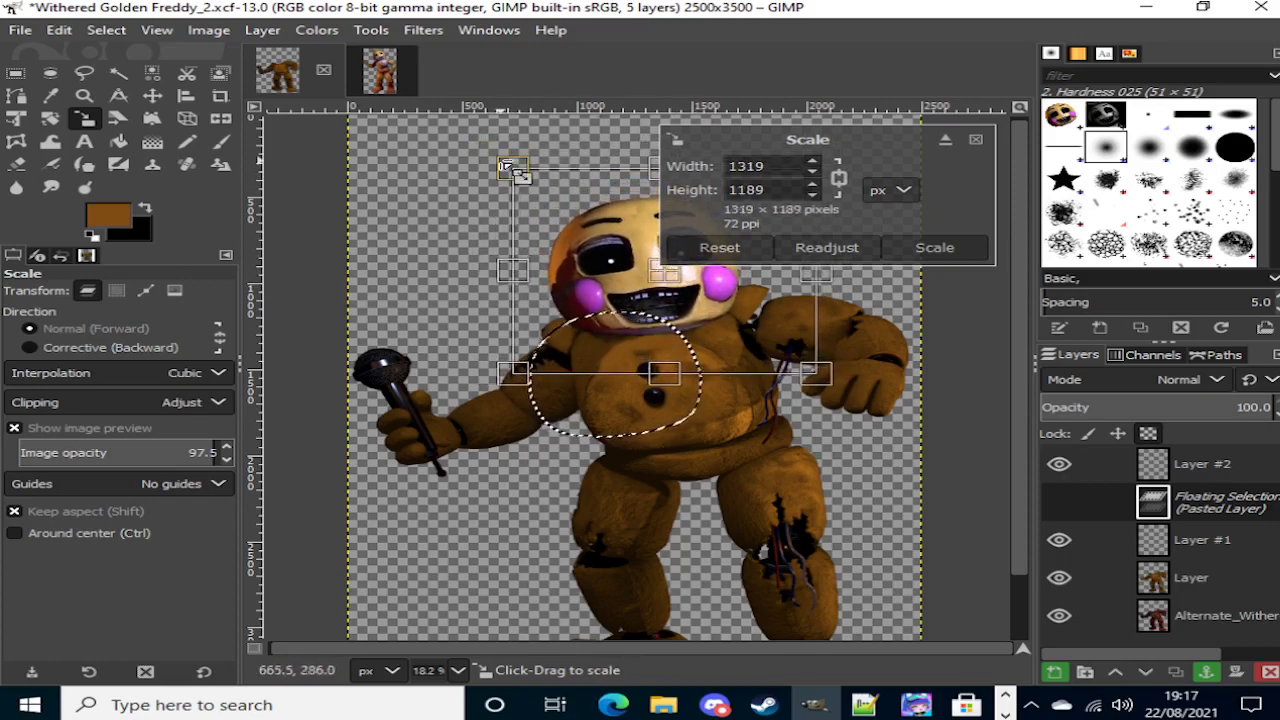
pyautogui.moveTo(505, 161); pyautogui.dragTo(468, 140)
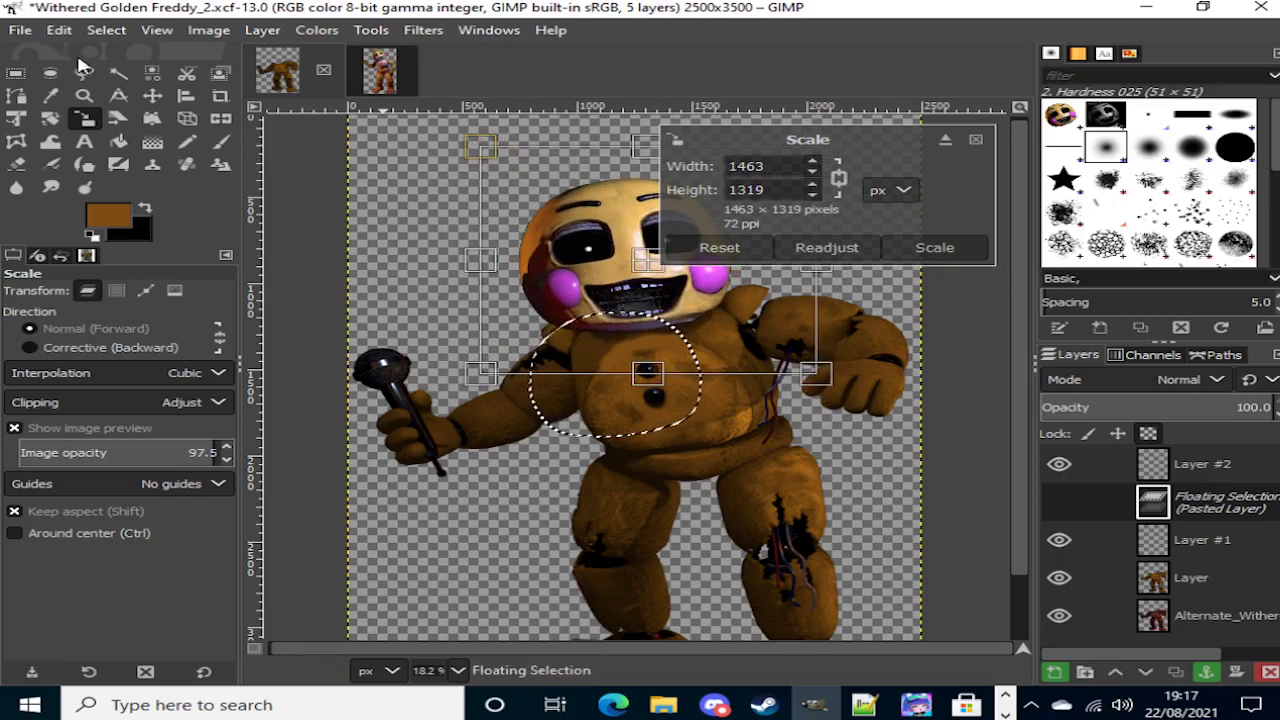
# Step: Apply the head's scaling and anchor the floating head onto Layer #1
pyautogui.click(118, 77)
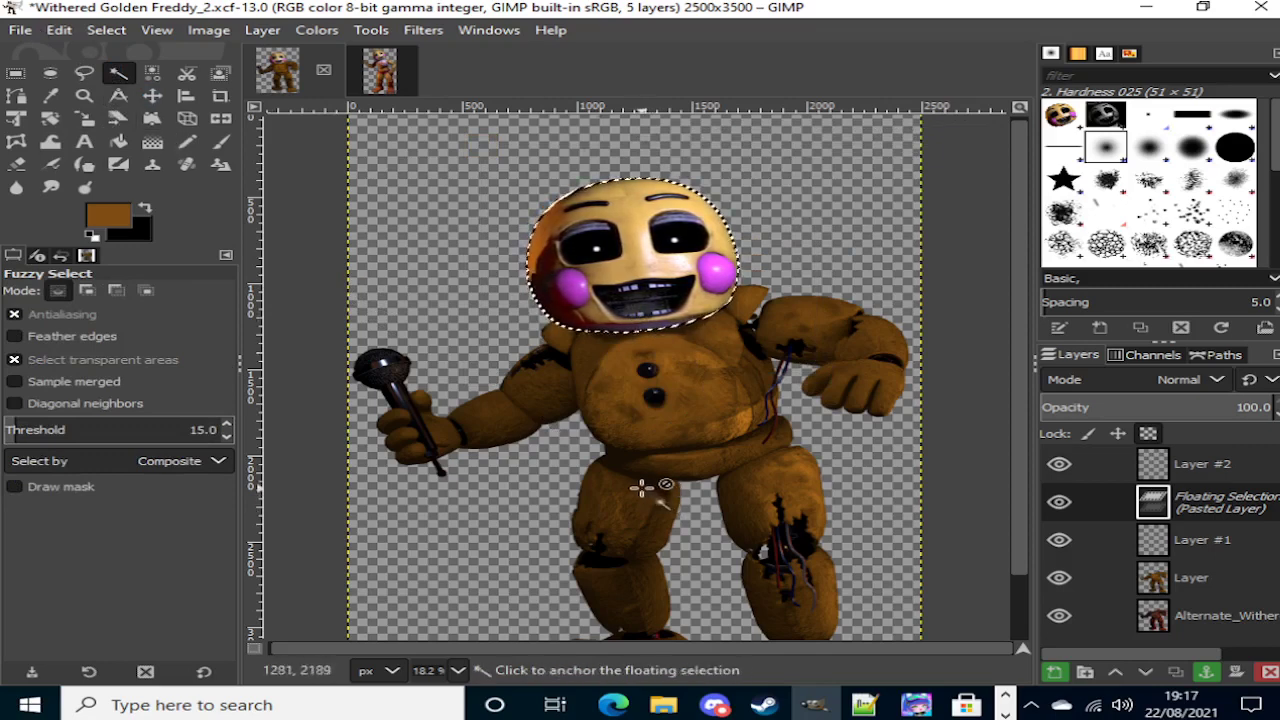
pyautogui.scroll(-2, 568, 478)
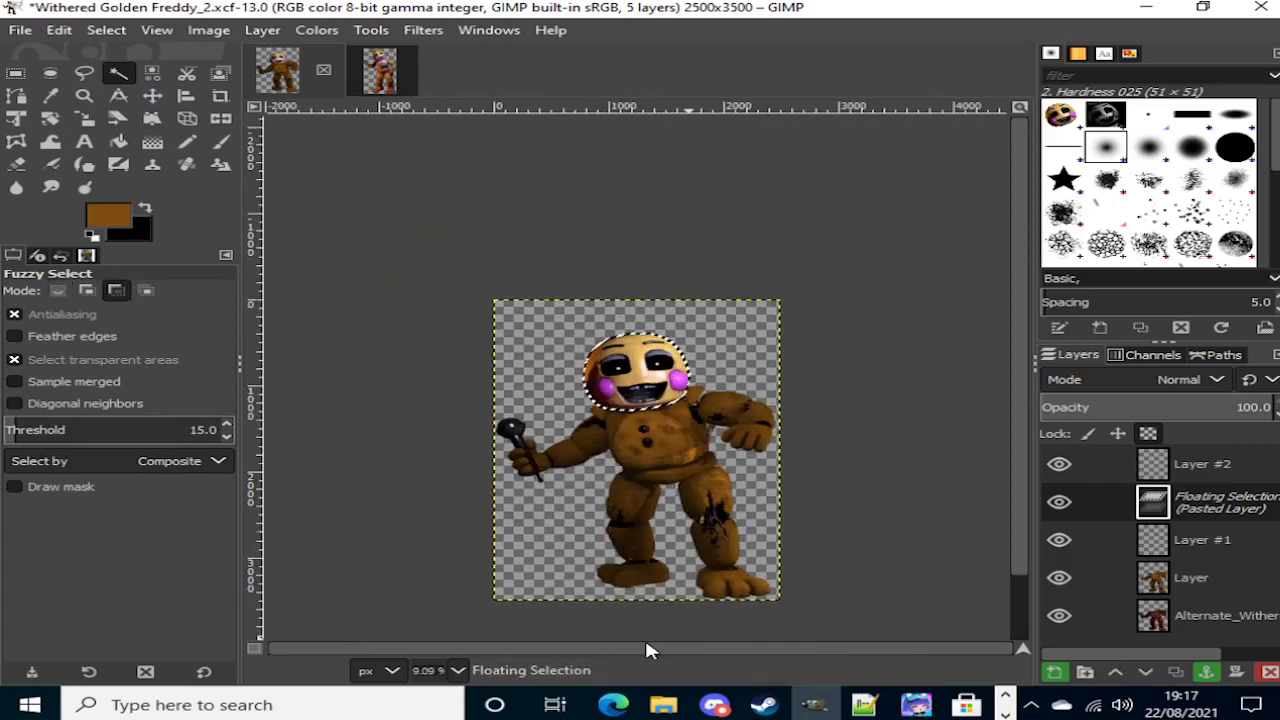
pyautogui.scroll(1, 704, 636)
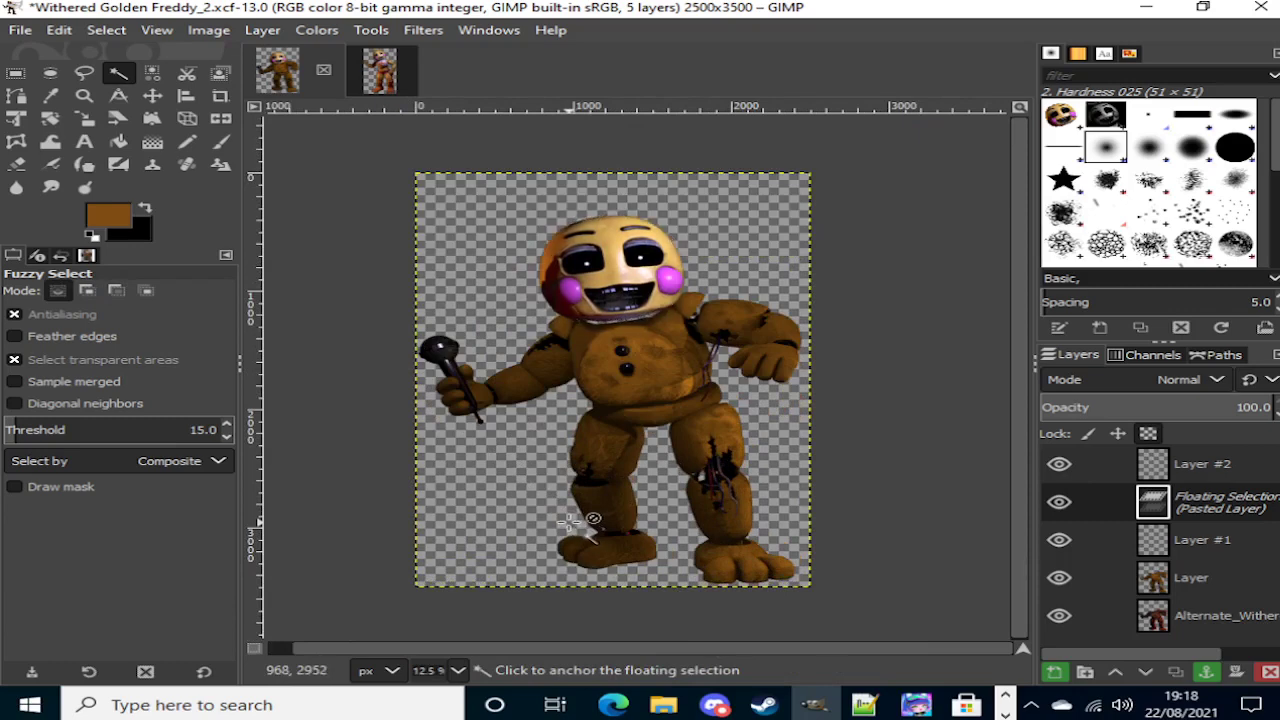
pyautogui.click(629, 614)
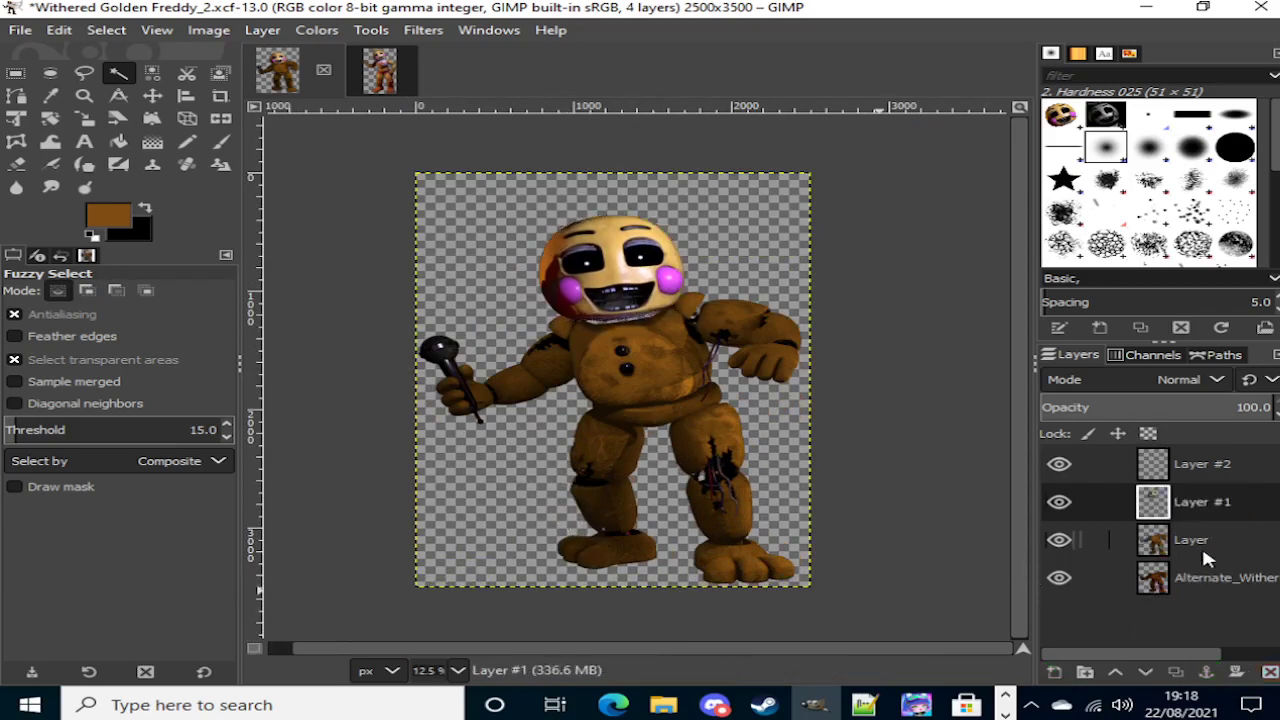
# Step: Paint black with the Paintbrush on the bottom Alternate_Withered-Freddy layer to fill the transparent gap between chin and neck
pyautogui.click(1222, 590)
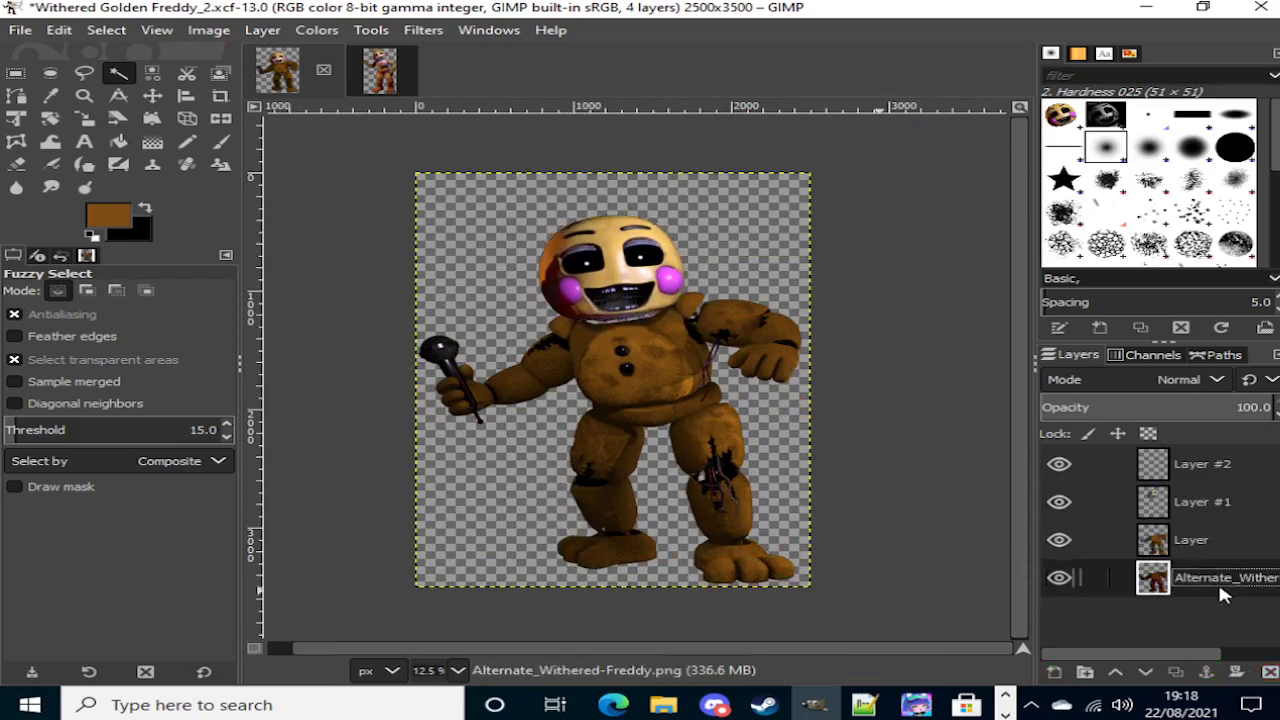
pyautogui.click(146, 212)
pyautogui.click(220, 141)
pyautogui.scroll(5, 626, 330)
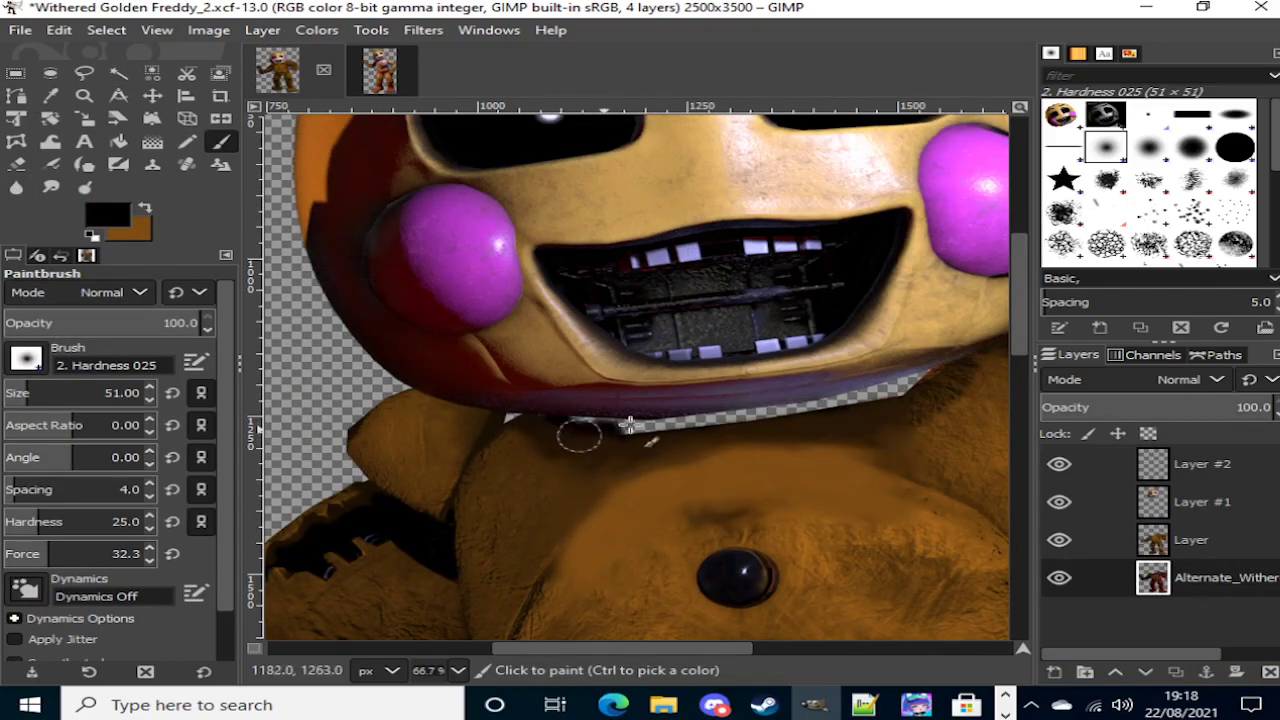
pyautogui.moveTo(628, 424)
pyautogui.mouseDown()
pyautogui.moveTo(764, 420)
pyautogui.moveTo(698, 416)
pyautogui.moveTo(811, 420)
pyautogui.moveTo(768, 405)
pyautogui.moveTo(788, 402)
pyautogui.moveTo(693, 423)
pyautogui.moveTo(863, 401)
pyautogui.moveTo(930, 367)
pyautogui.moveTo(857, 409)
pyautogui.mouseUp()
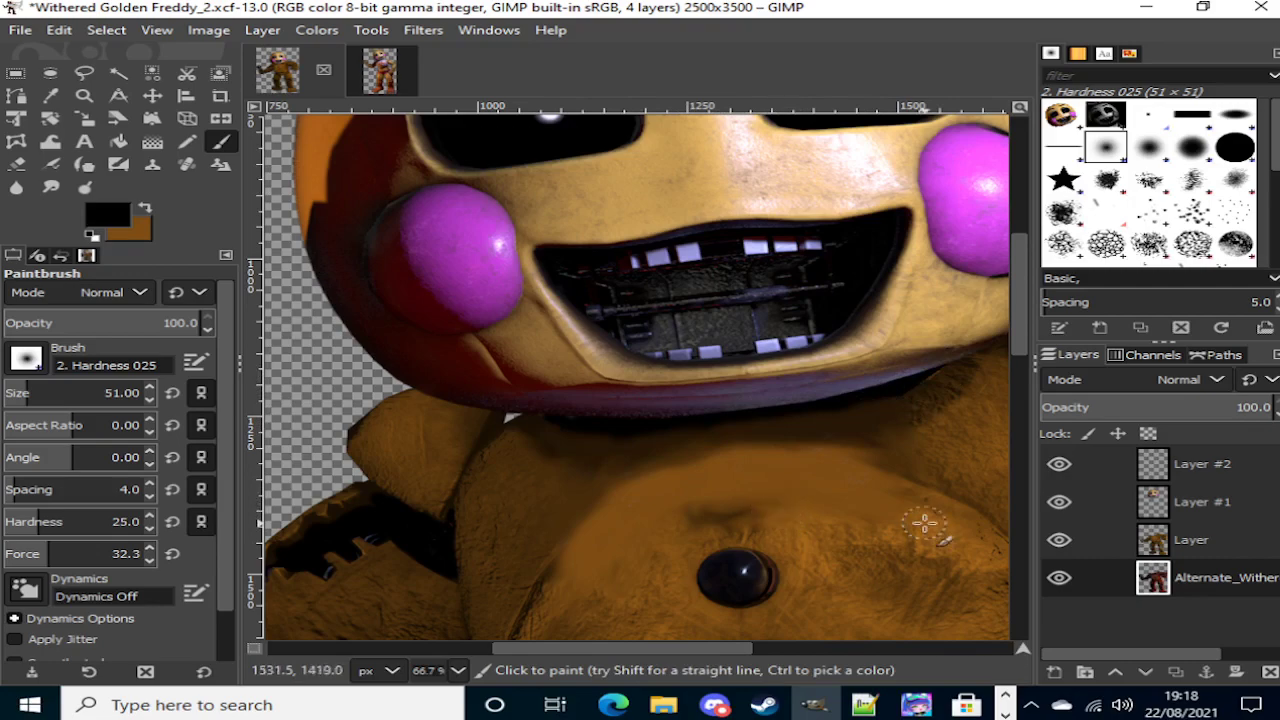
# Step: Copy the head from Layer #1 and paste it onto Layer #2
pyautogui.click(1215, 504)
pyautogui.scroll(-3, 680, 436)
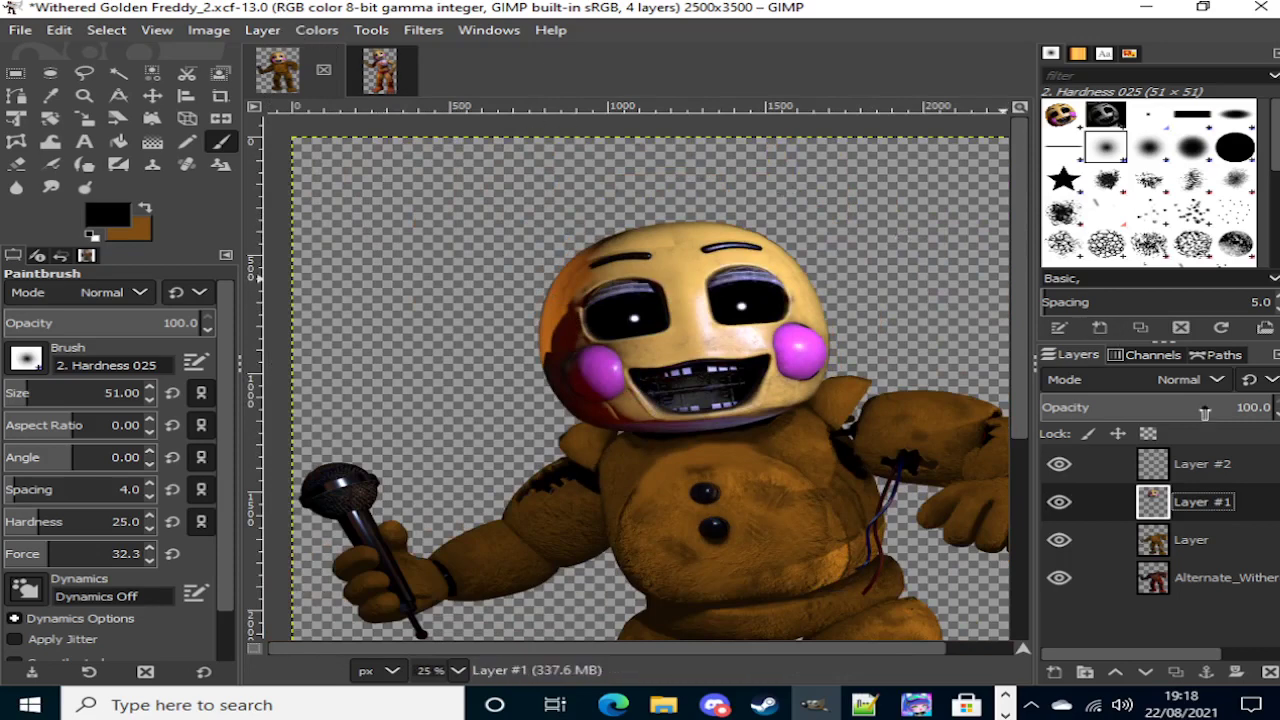
pyautogui.hotkey('ctrl', 'c')
pyautogui.click(1212, 468)
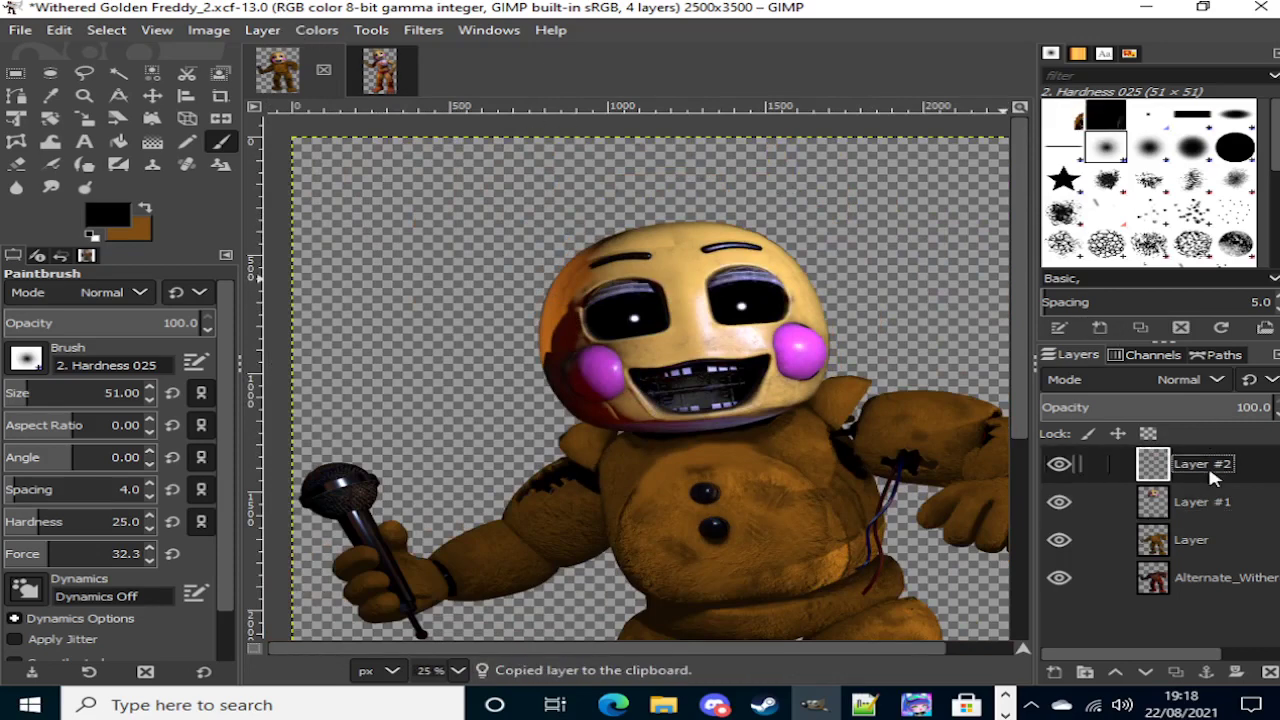
pyautogui.hotkey('ctrl', 'v')
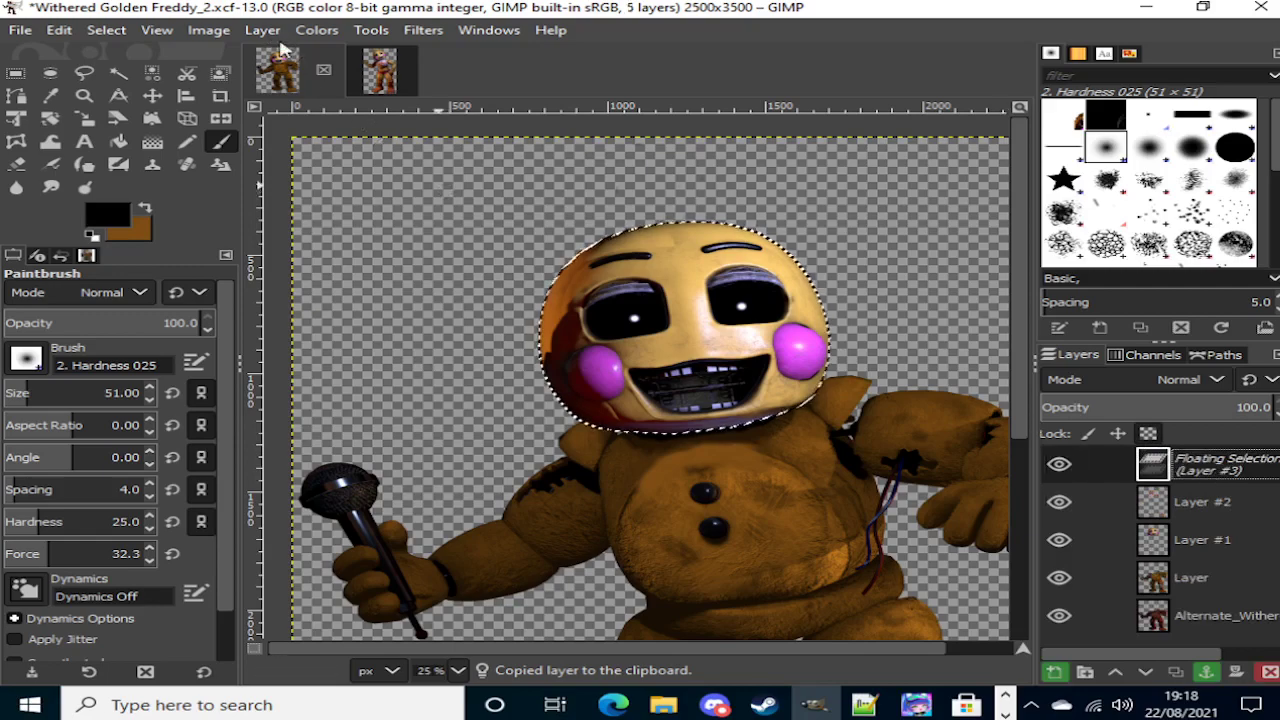
# Step: Colorize the pasted head dark purple with hue 0.7879, saturation 1.0 and lightness -0.768, and anchor it onto Layer #2
pyautogui.click(316, 30)
pyautogui.click(515, 535)
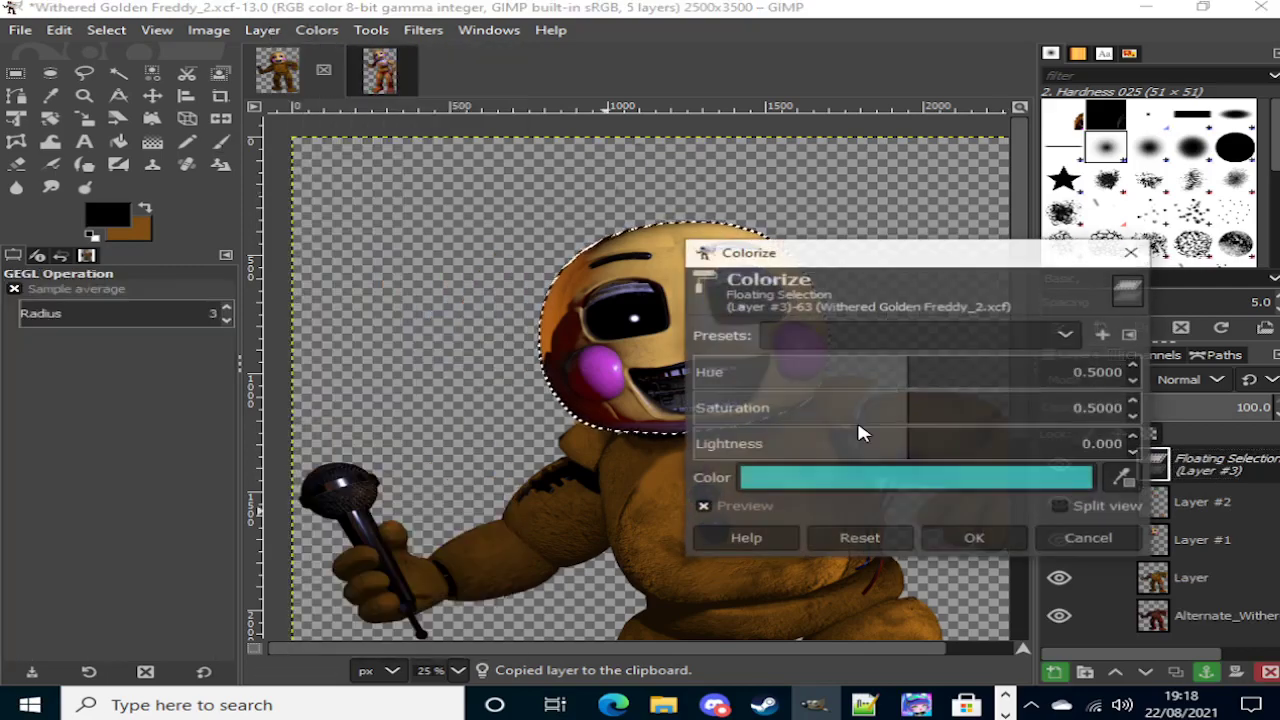
pyautogui.click(868, 484)
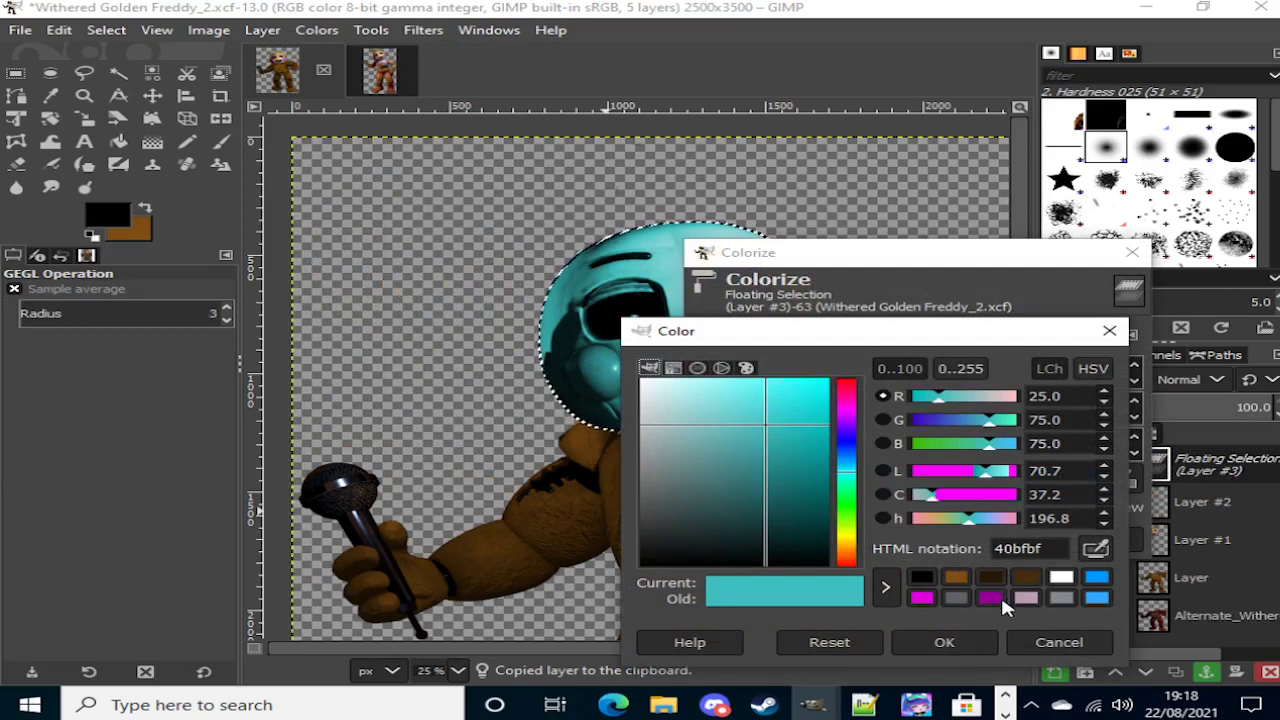
pyautogui.click(995, 599)
pyautogui.click(848, 418)
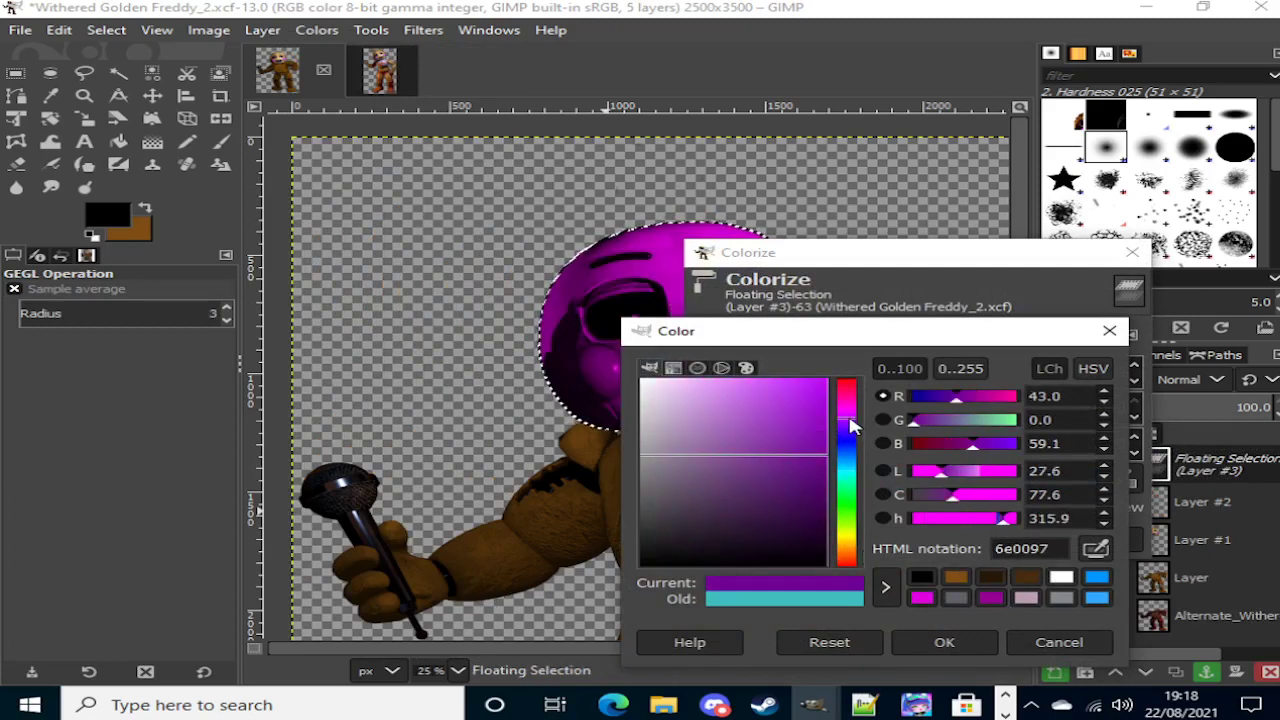
pyautogui.moveTo(853, 333); pyautogui.dragTo(926, 324)
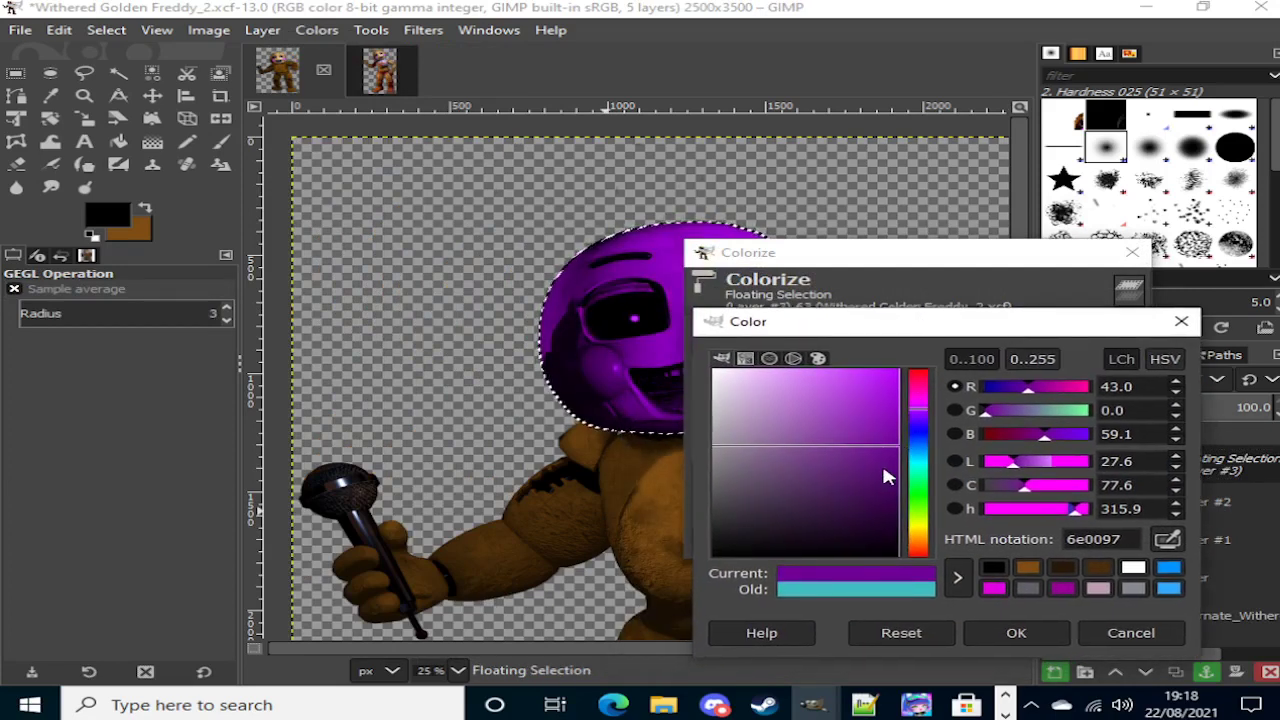
pyautogui.click(897, 498)
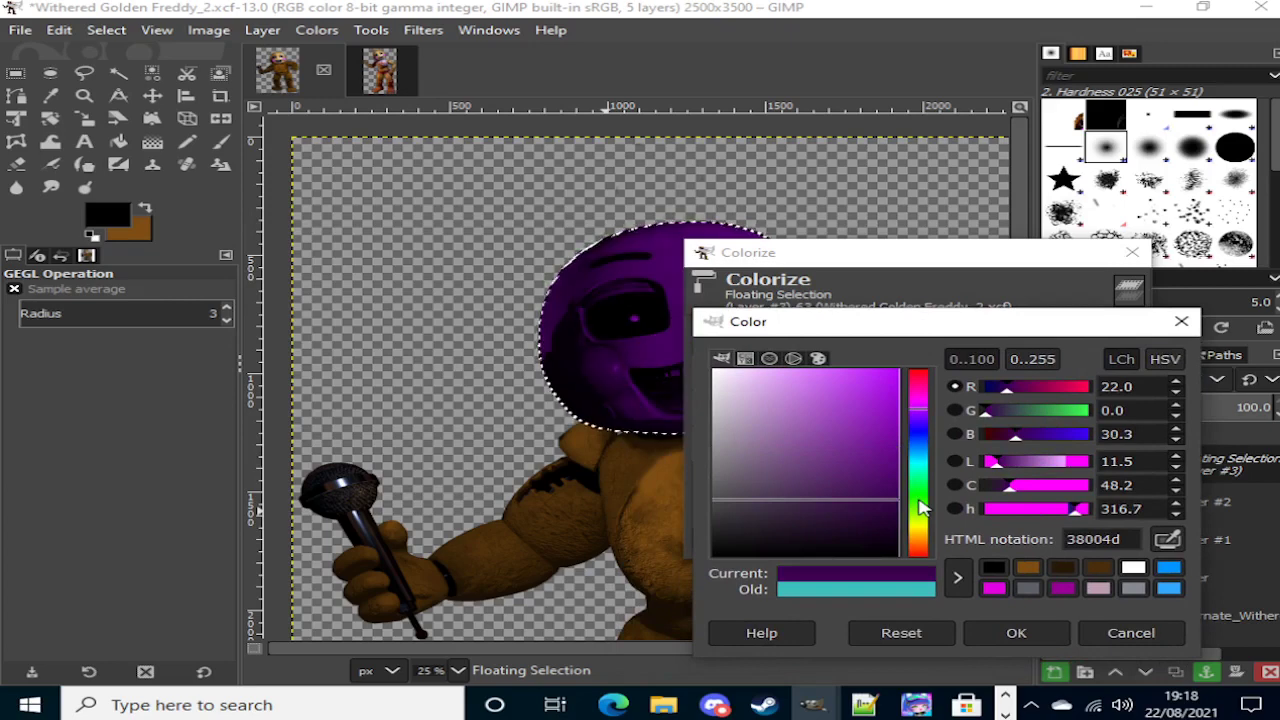
pyautogui.moveTo(897, 513); pyautogui.dragTo(913, 519)
pyautogui.click(1016, 634)
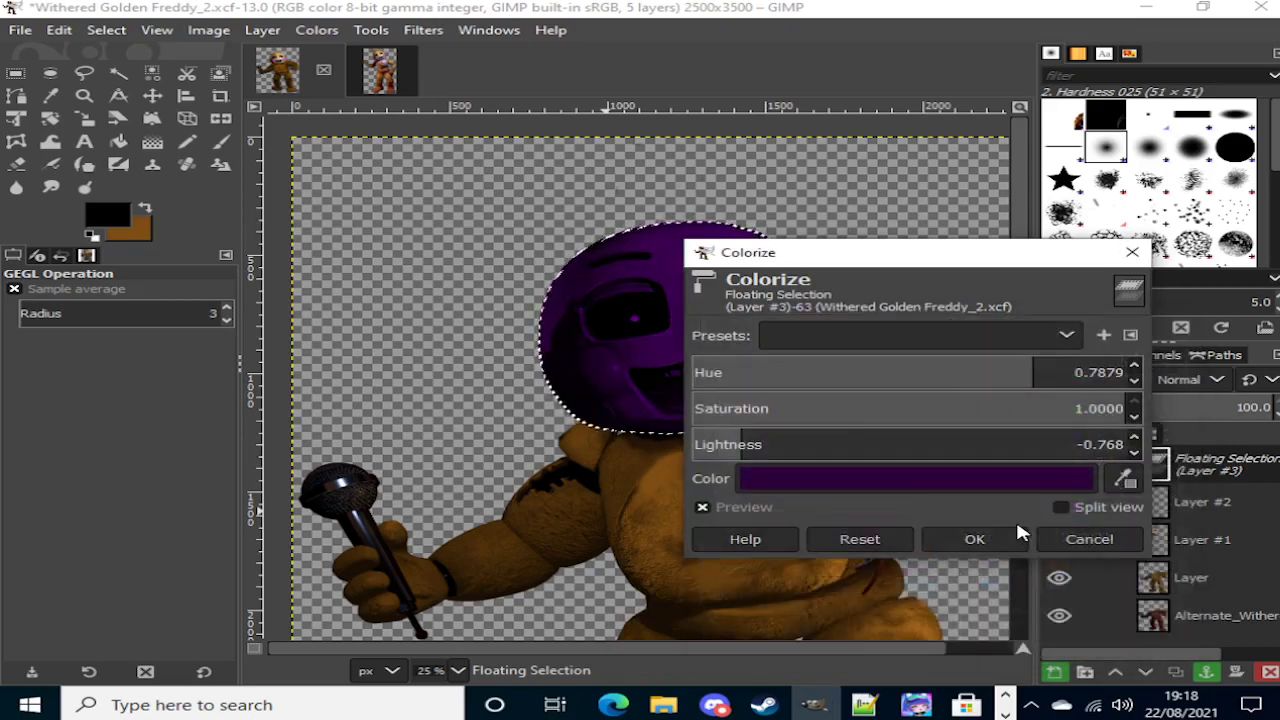
pyautogui.click(975, 540)
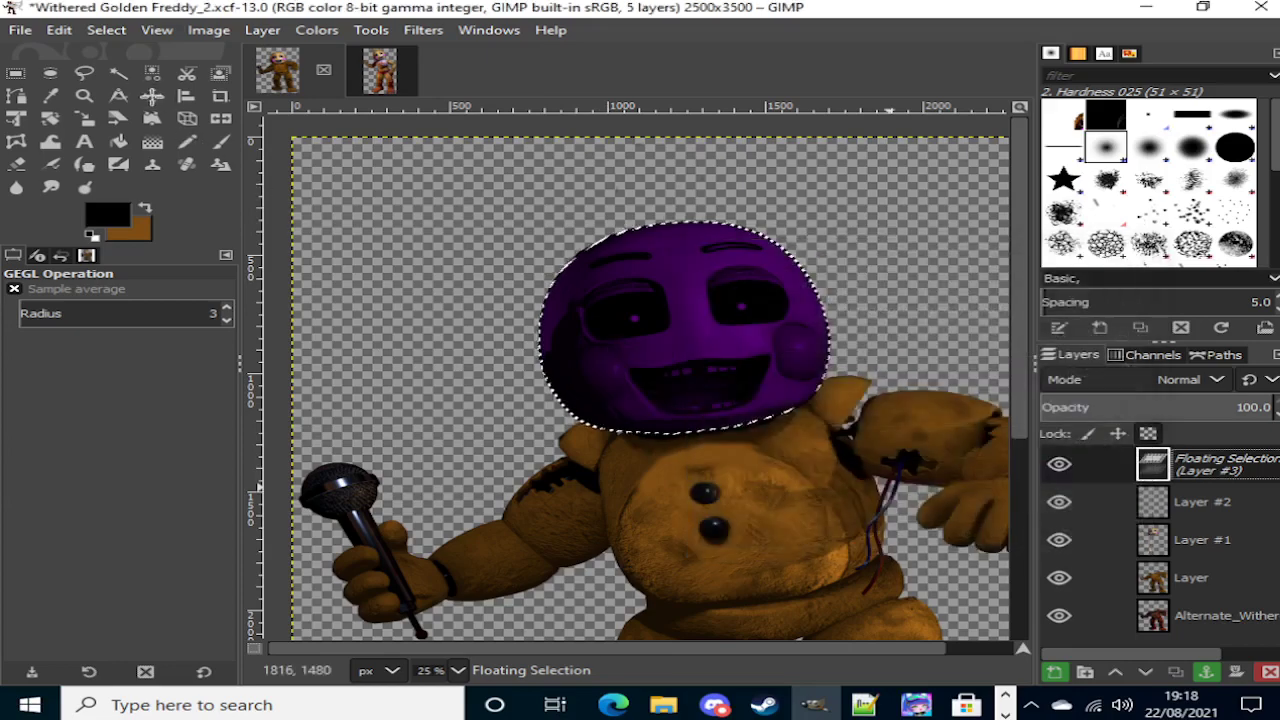
pyautogui.click(118, 73)
pyautogui.click(615, 240)
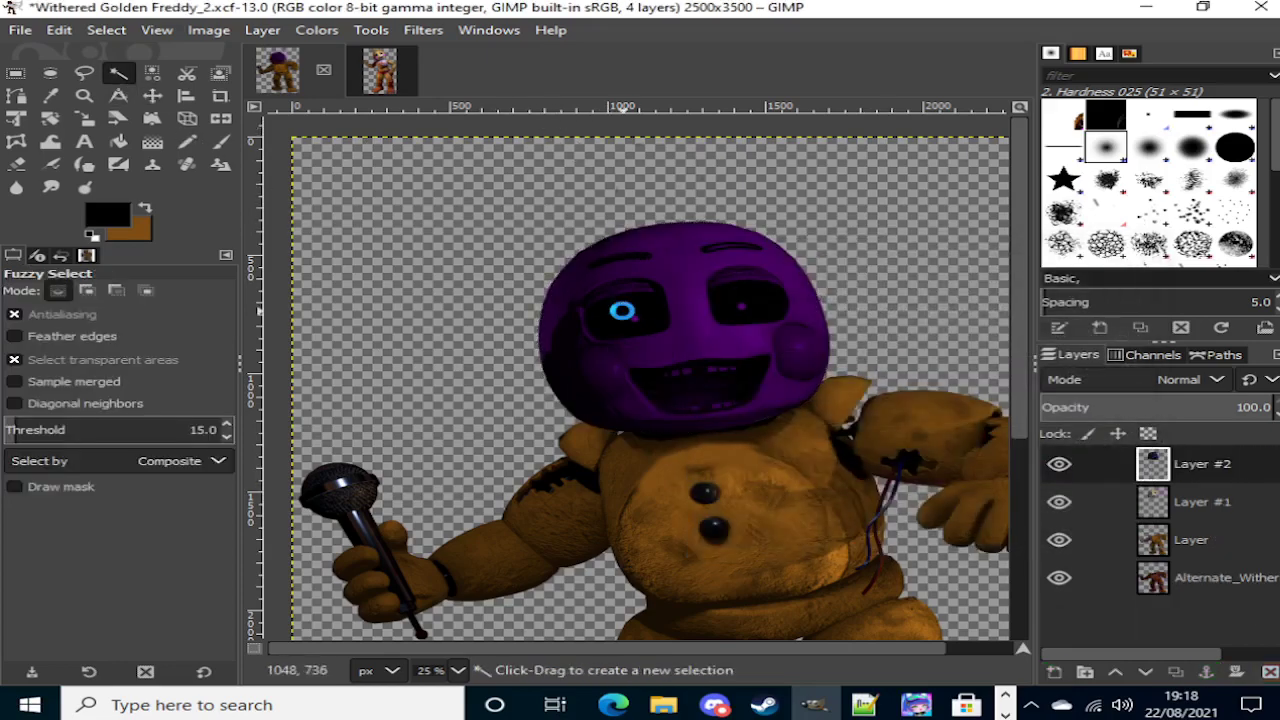
# Step: Fuzzy-select and clear the black areas of both eyes on the purple Layer #2, comparing with the original head beneath
pyautogui.click(621, 311)
pyautogui.scroll(3, 621, 311)
pyautogui.moveTo(666, 329); pyautogui.dragTo(692, 316)
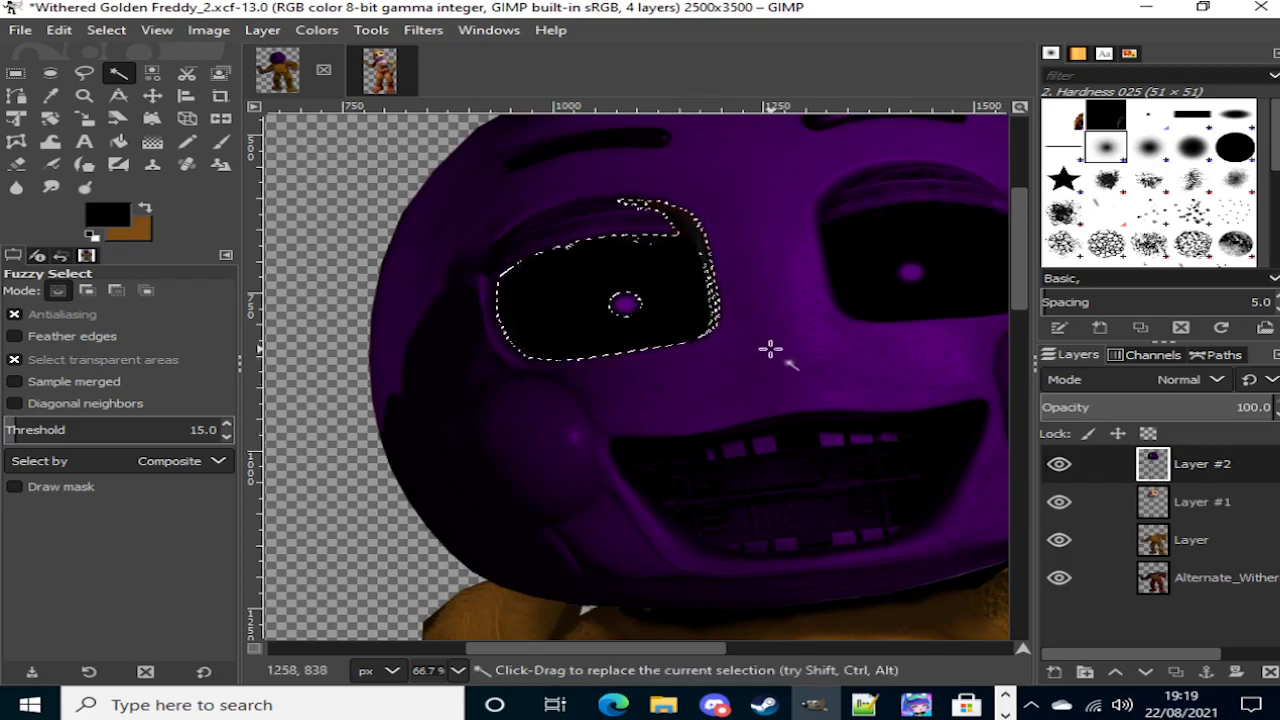
pyautogui.click(675, 305)
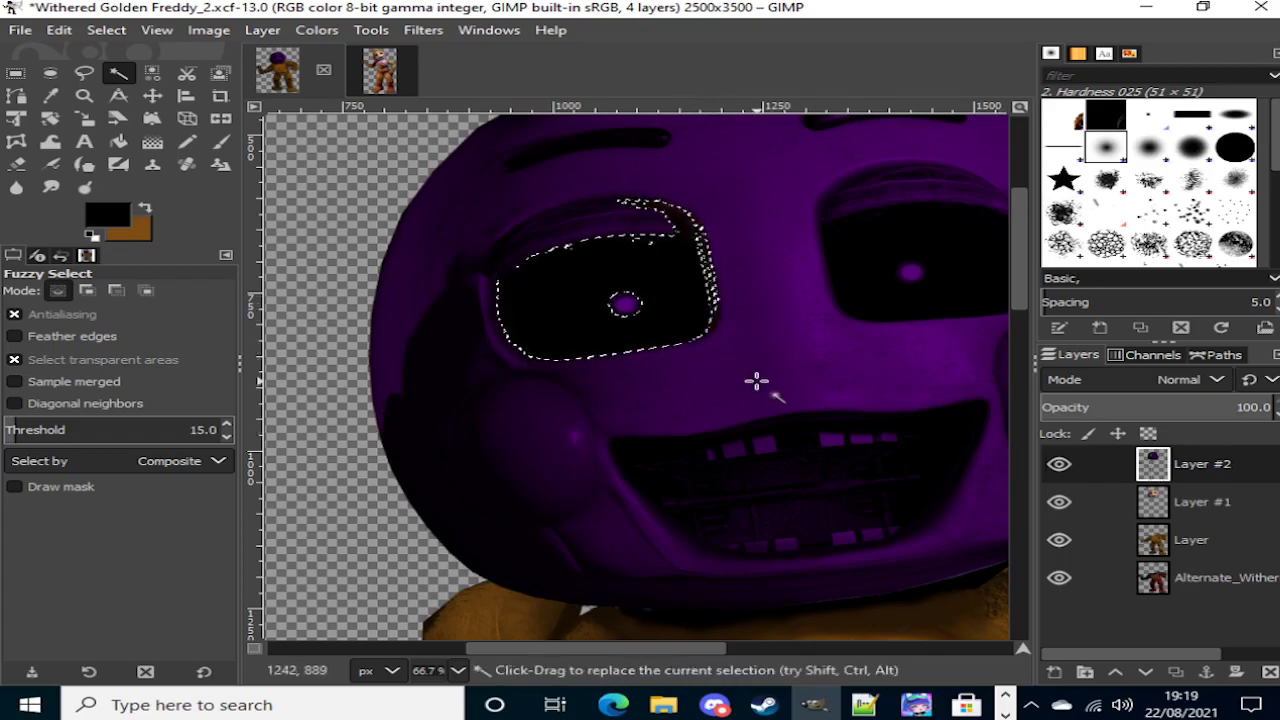
pyautogui.click(1060, 464)
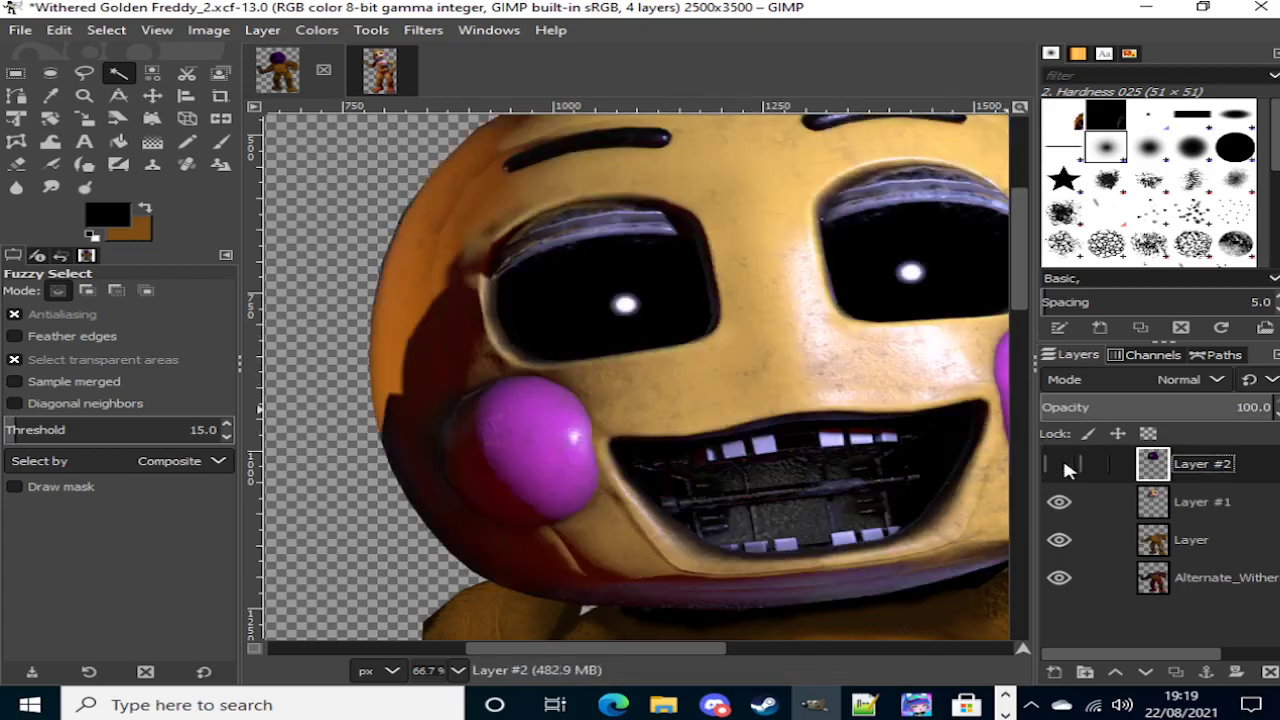
pyautogui.click(1060, 464)
pyautogui.click(895, 300)
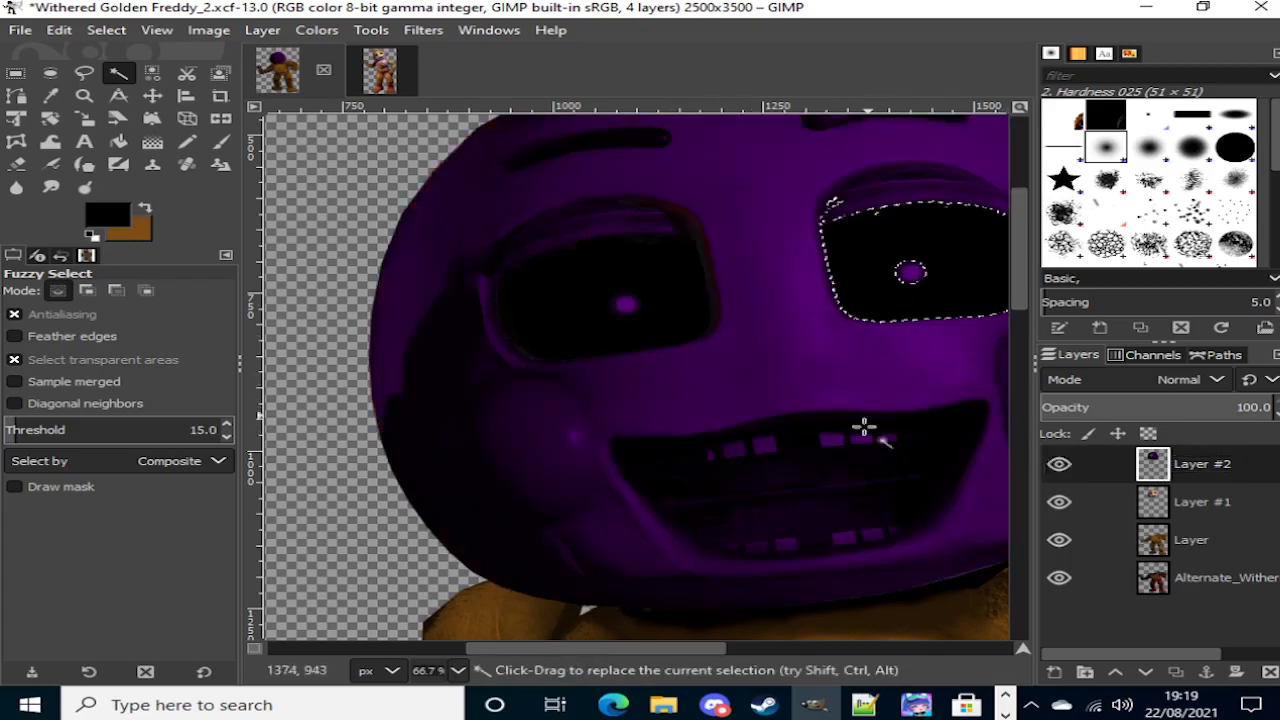
pyautogui.hscroll(3, 757, 652)
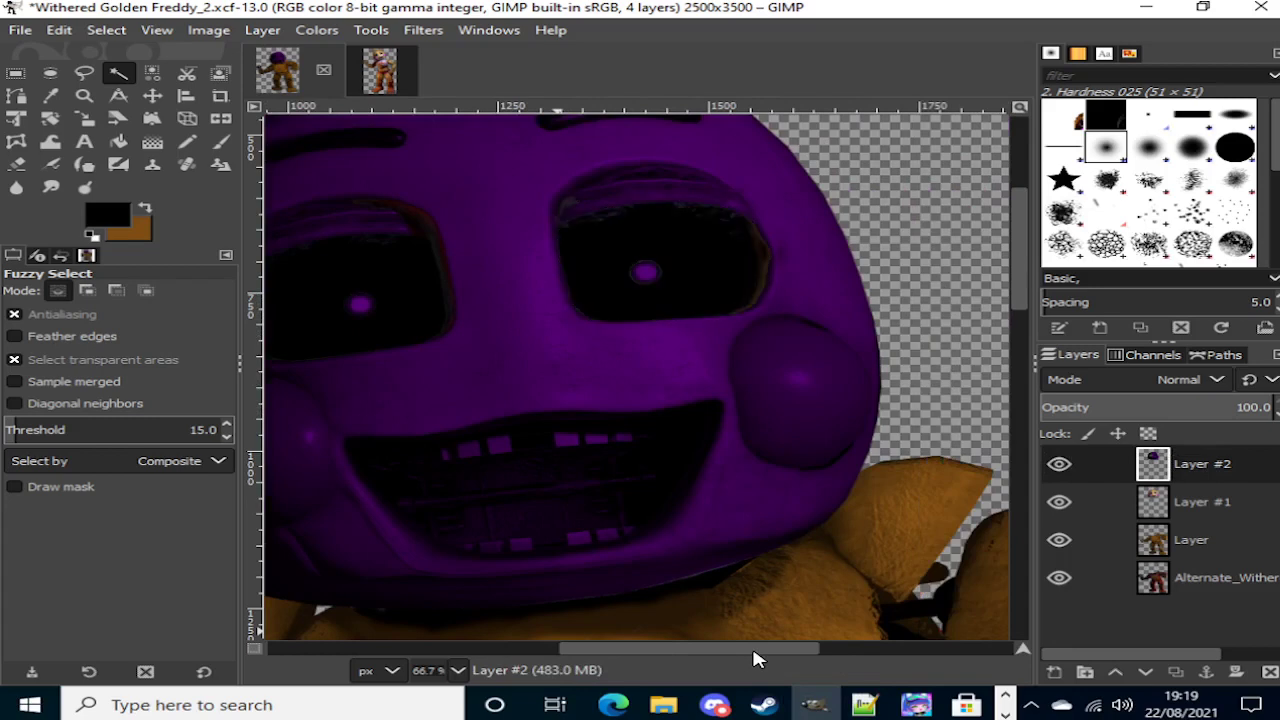
# Step: Fuzzy-select and delete the purple overlay on both pupils and the mouth interior of Layer #2
pyautogui.hscroll(-3, 757, 655)
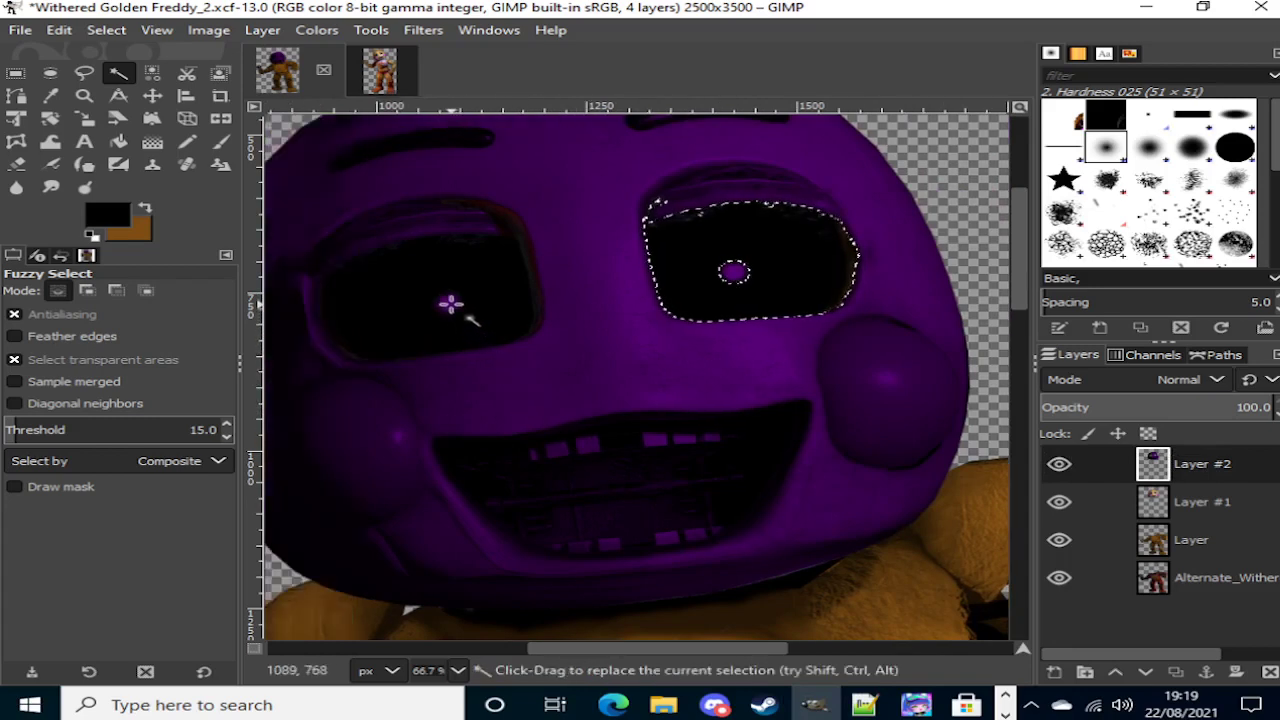
pyautogui.moveTo(451, 300); pyautogui.dragTo(643, 369)
pyautogui.press('Delete')
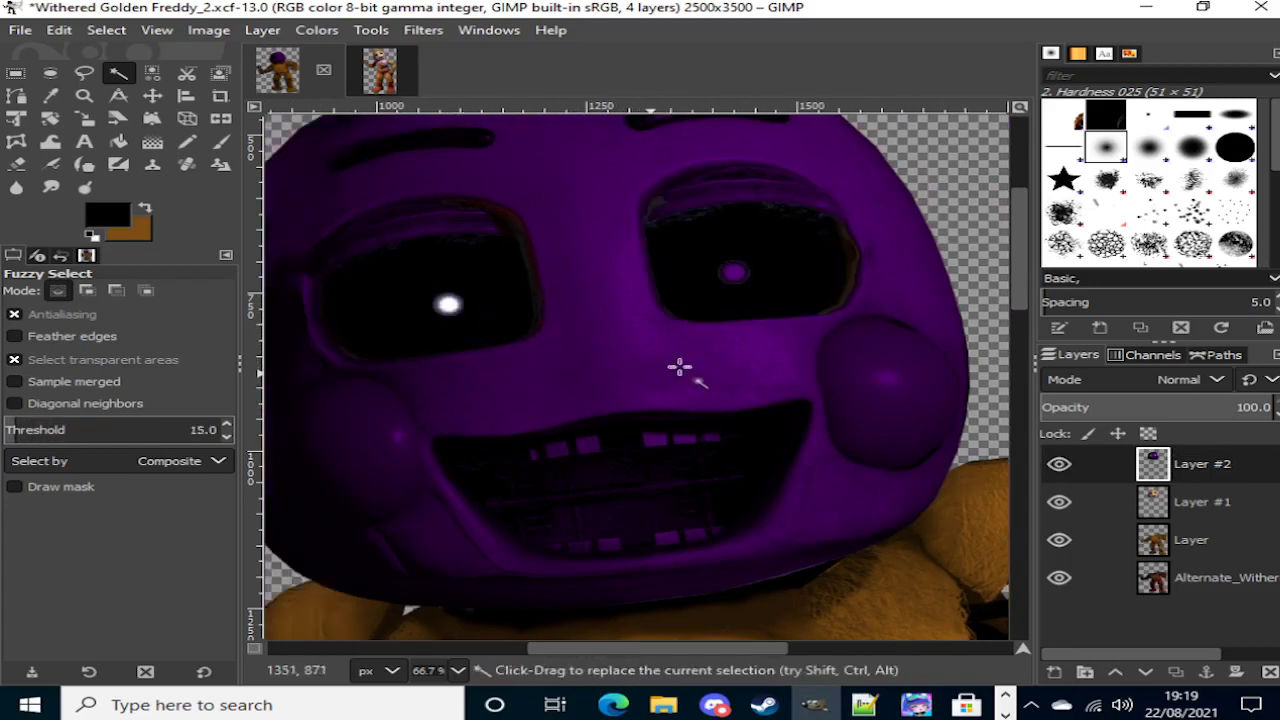
pyautogui.moveTo(735, 272); pyautogui.dragTo(1030, 432)
pyautogui.press('Delete')
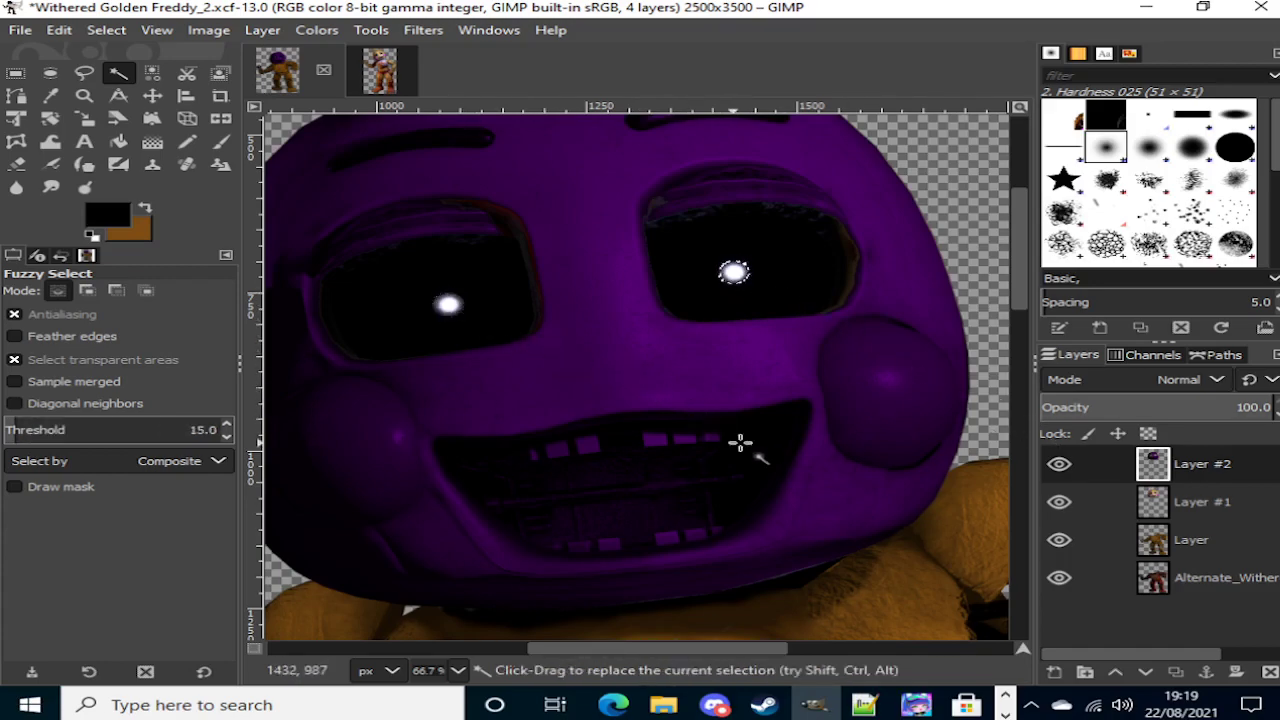
pyautogui.moveTo(615, 497)
pyautogui.mouseDown()
pyautogui.moveTo(600, 492)
pyautogui.moveTo(655, 501)
pyautogui.moveTo(598, 497)
pyautogui.mouseUp()
pyautogui.press('Delete')
# Step: Fuzzy-select and delete the purple overlay on both eyebrows, including the thin highlight strip inside the brow above the eye nearer the raised cheek
pyautogui.scroll(3, 835, 435)
pyautogui.moveTo(438, 267); pyautogui.dragTo(568, 310)
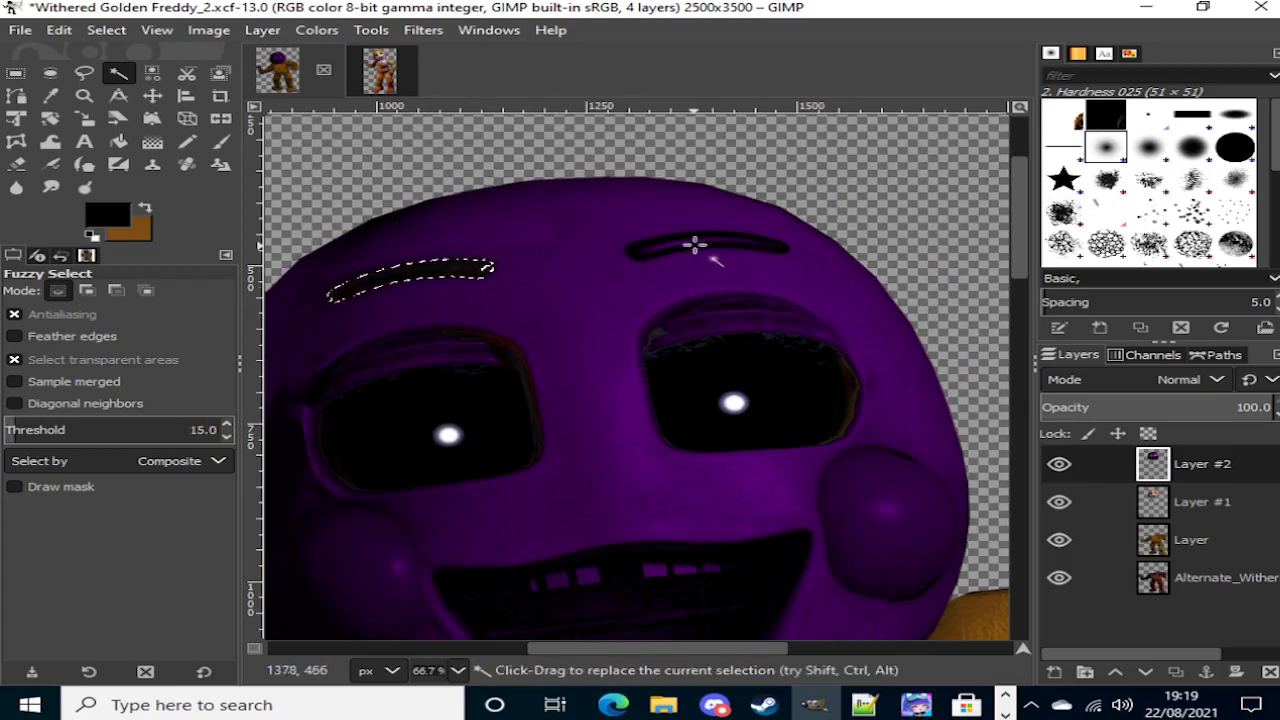
pyautogui.moveTo(660, 256); pyautogui.dragTo(800, 277)
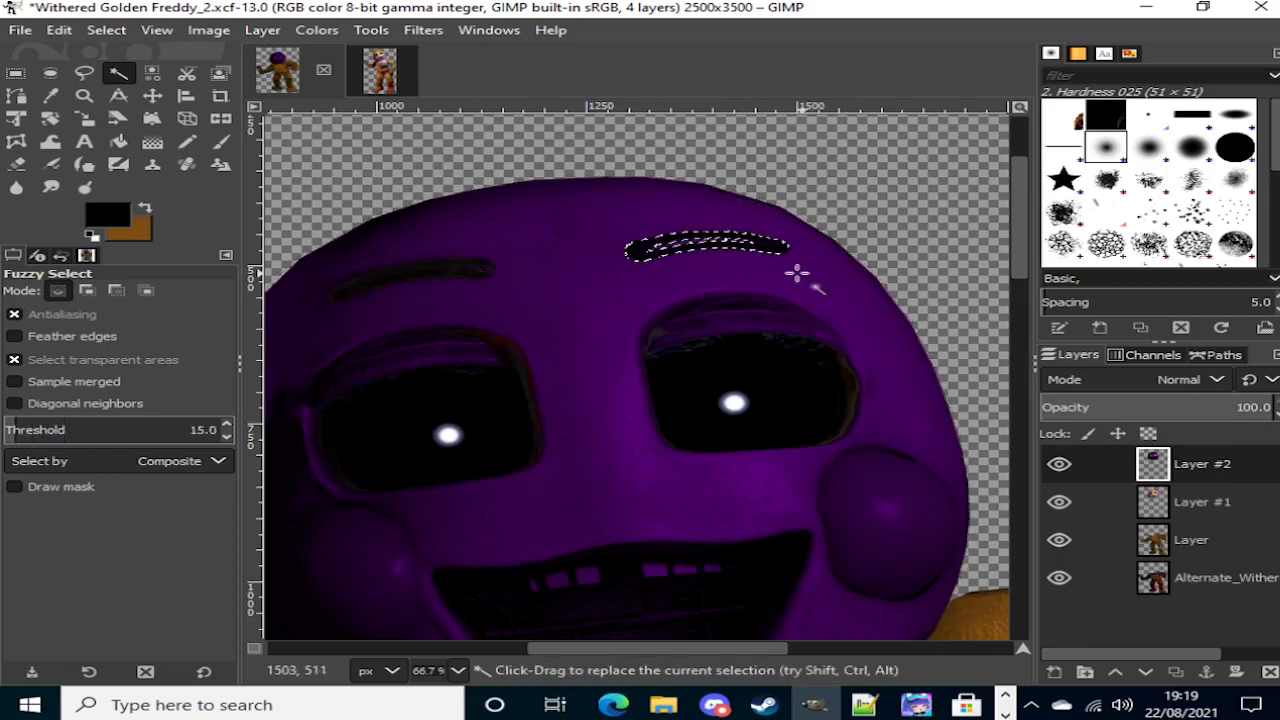
pyautogui.keyDown('ctrl'); pyautogui.scroll(4, 720, 229); pyautogui.keyUp('ctrl')
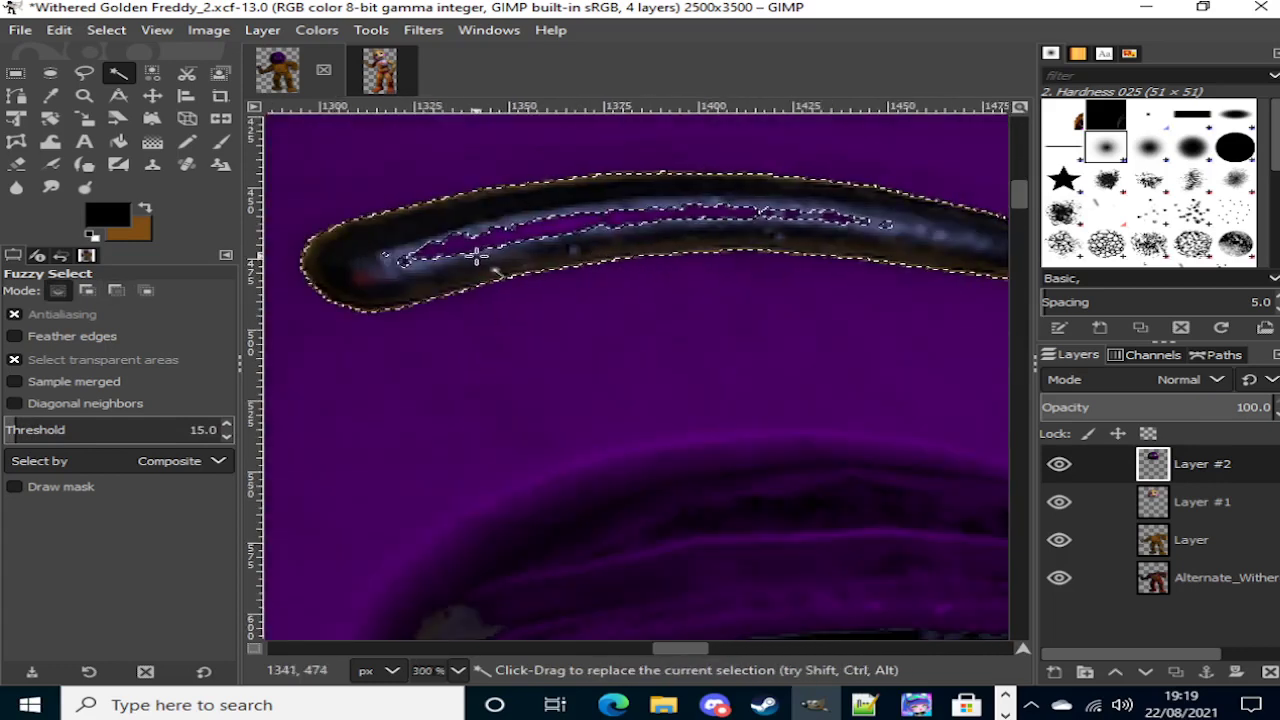
pyautogui.moveTo(470, 255); pyautogui.dragTo(914, 367)
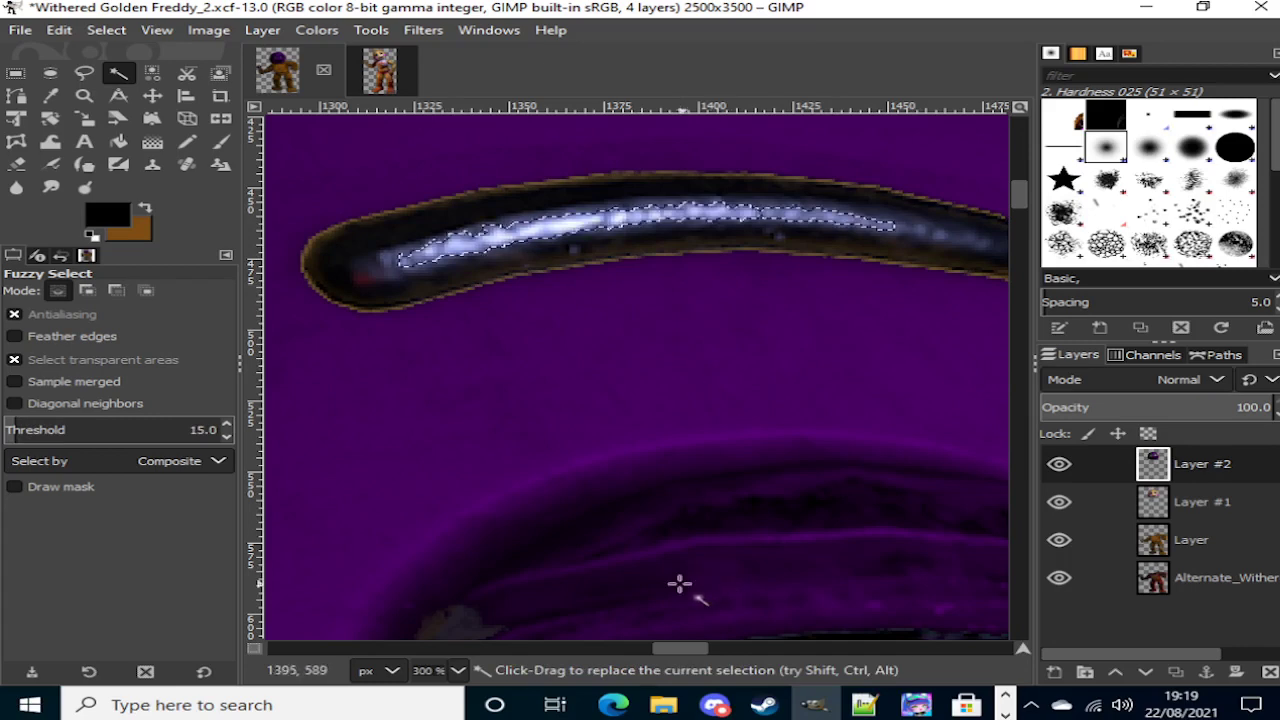
# Step: Remove the purple remnant at the inner end of the other eyebrow, reselect that brow, and clear the selection
pyautogui.hscroll(-5, 630, 650)
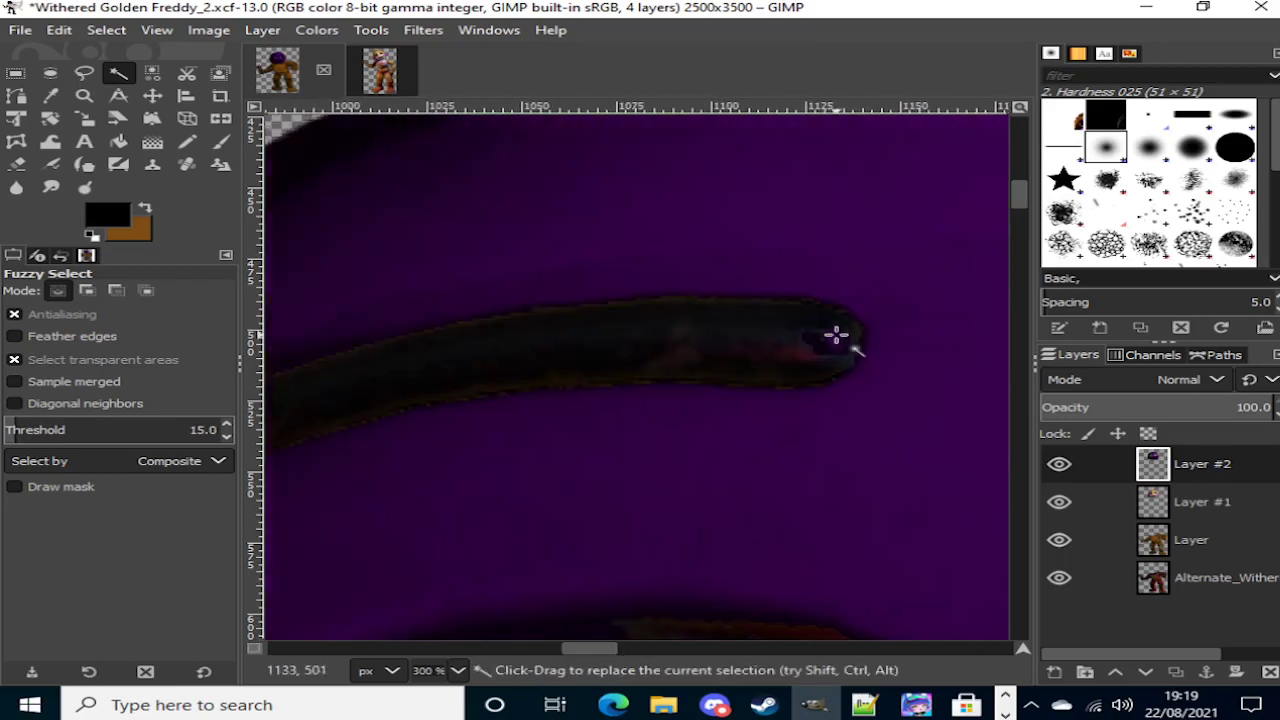
pyautogui.moveTo(823, 346); pyautogui.dragTo(882, 355)
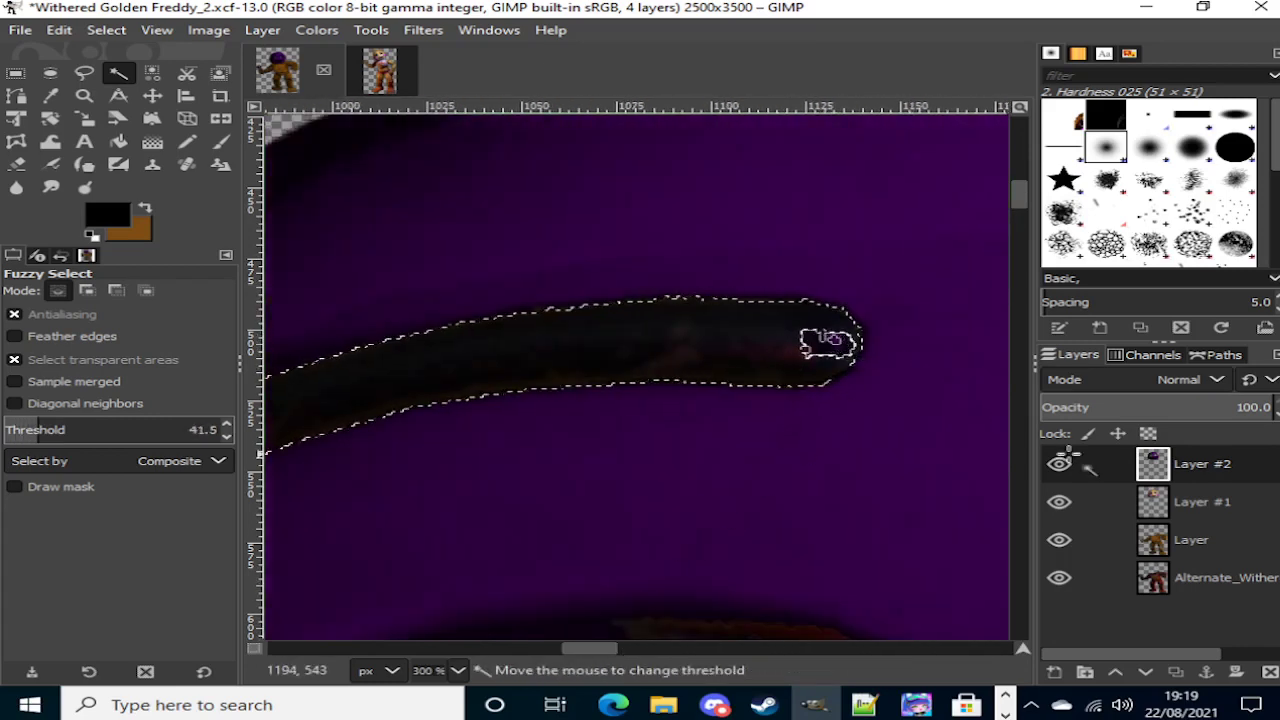
pyautogui.press('Escape')
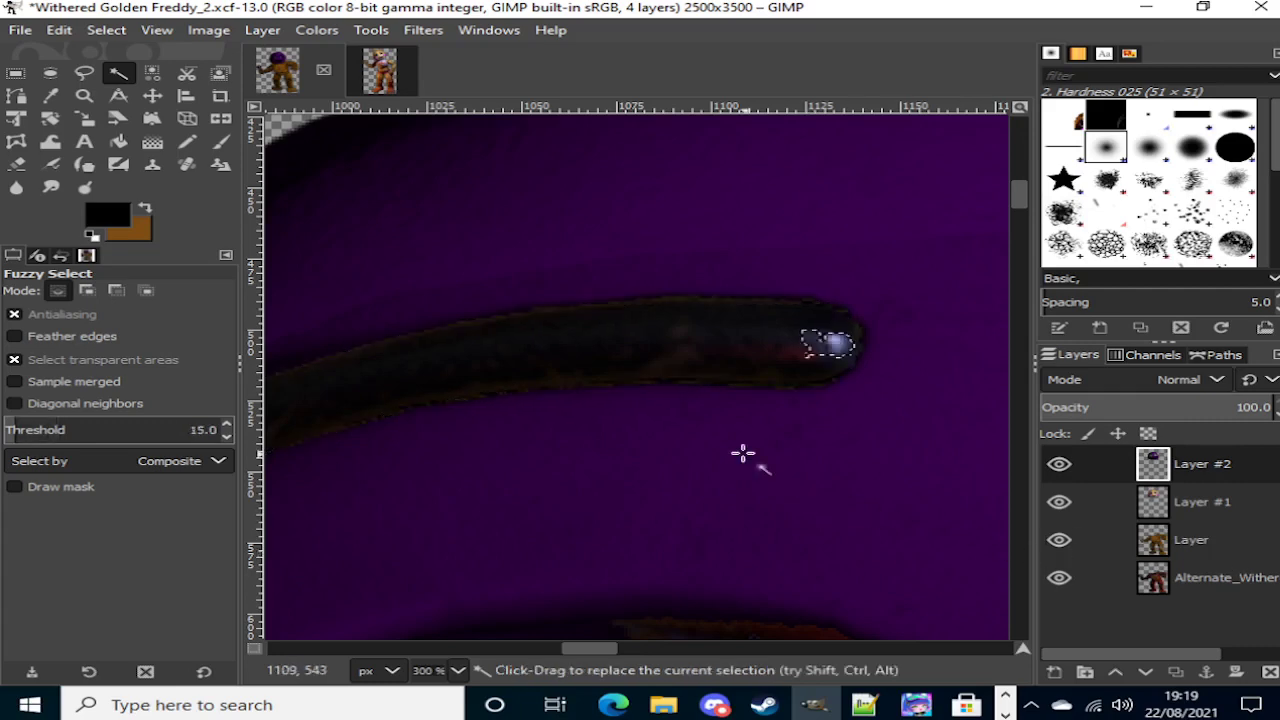
pyautogui.scroll(-3, 679, 421)
pyautogui.moveTo(694, 408)
pyautogui.mouseDown()
pyautogui.moveTo(706, 380)
pyautogui.moveTo(700, 400)
pyautogui.mouseUp()
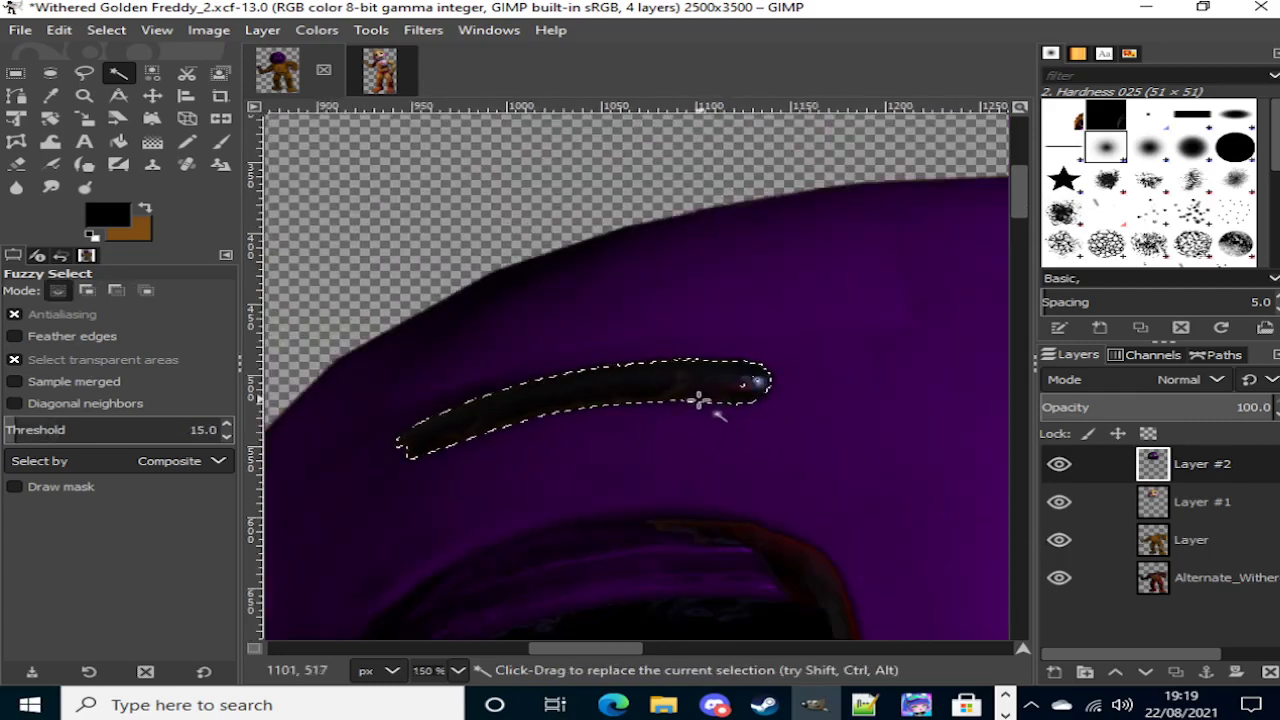
pyautogui.scroll(-3, 700, 400)
pyautogui.scroll(-1, 686, 432)
pyautogui.click(634, 251)
pyautogui.scroll(-2, 876, 490)
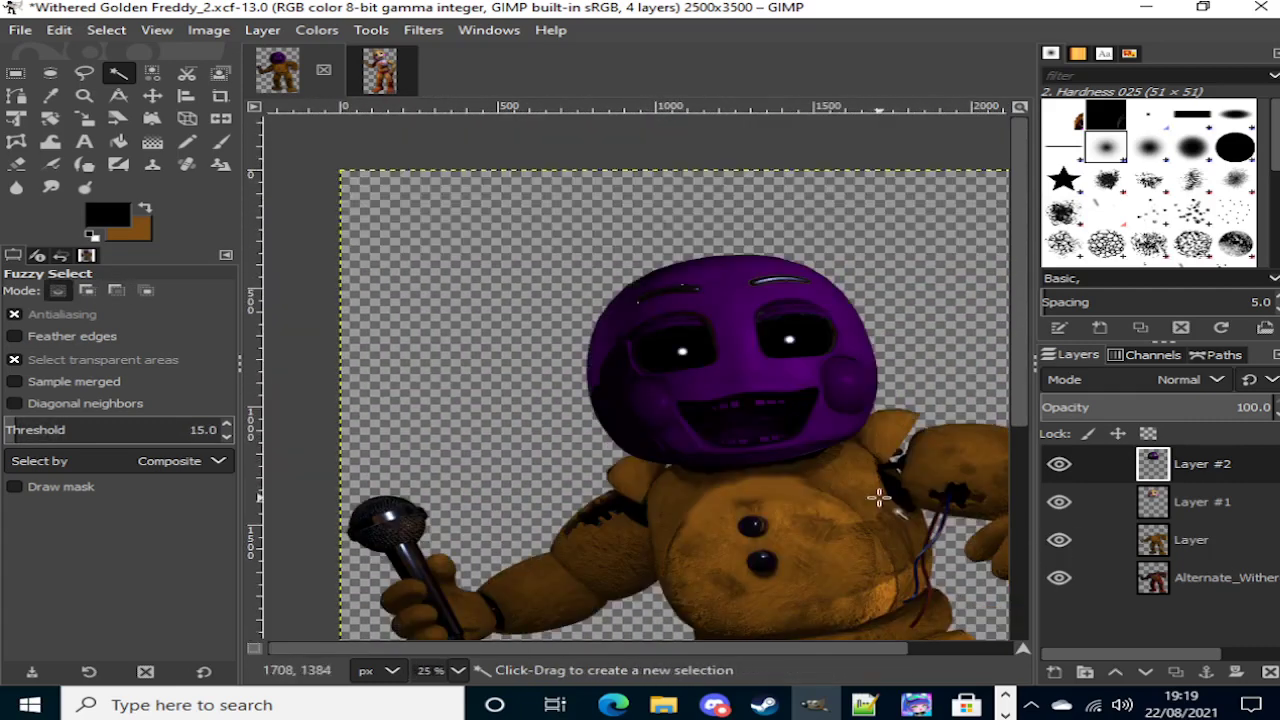
# Step: Start Colorize on the body layer named Layer and choose the dark purple 2b003b as its color
pyautogui.click(1214, 545)
pyautogui.click(316, 30)
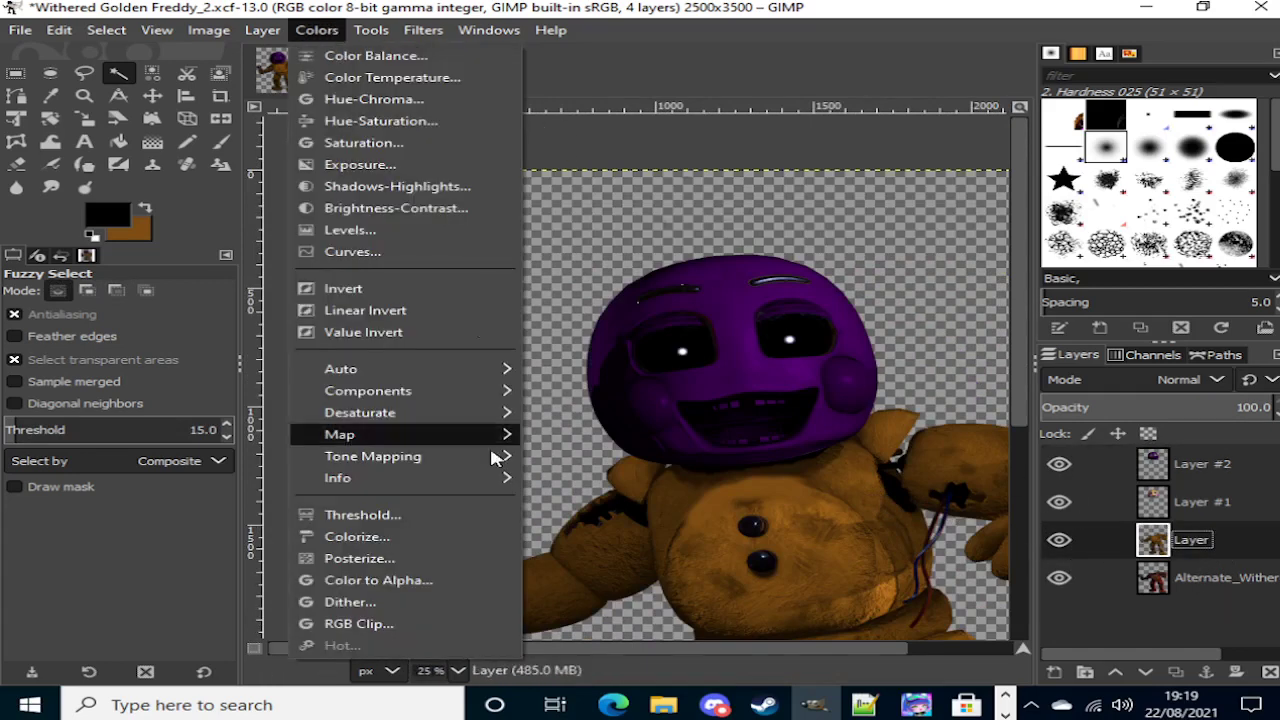
pyautogui.click(427, 535)
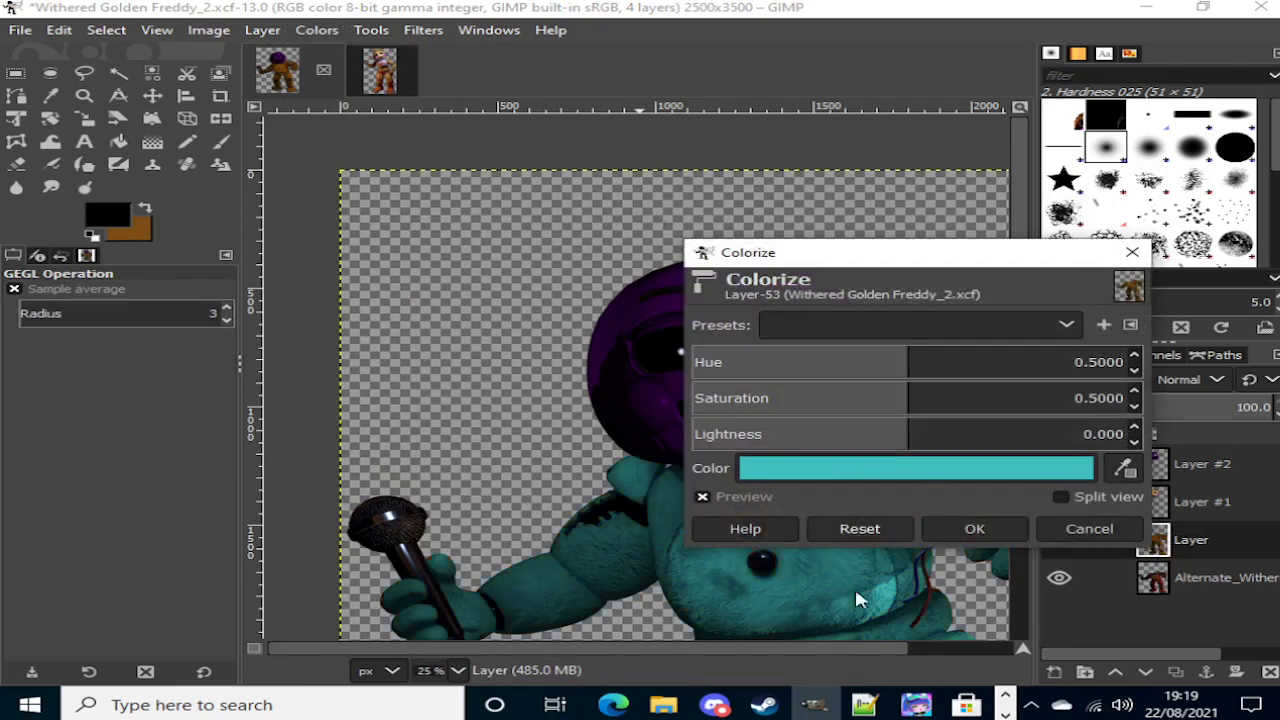
pyautogui.hscroll(2, 840, 655)
pyautogui.click(820, 474)
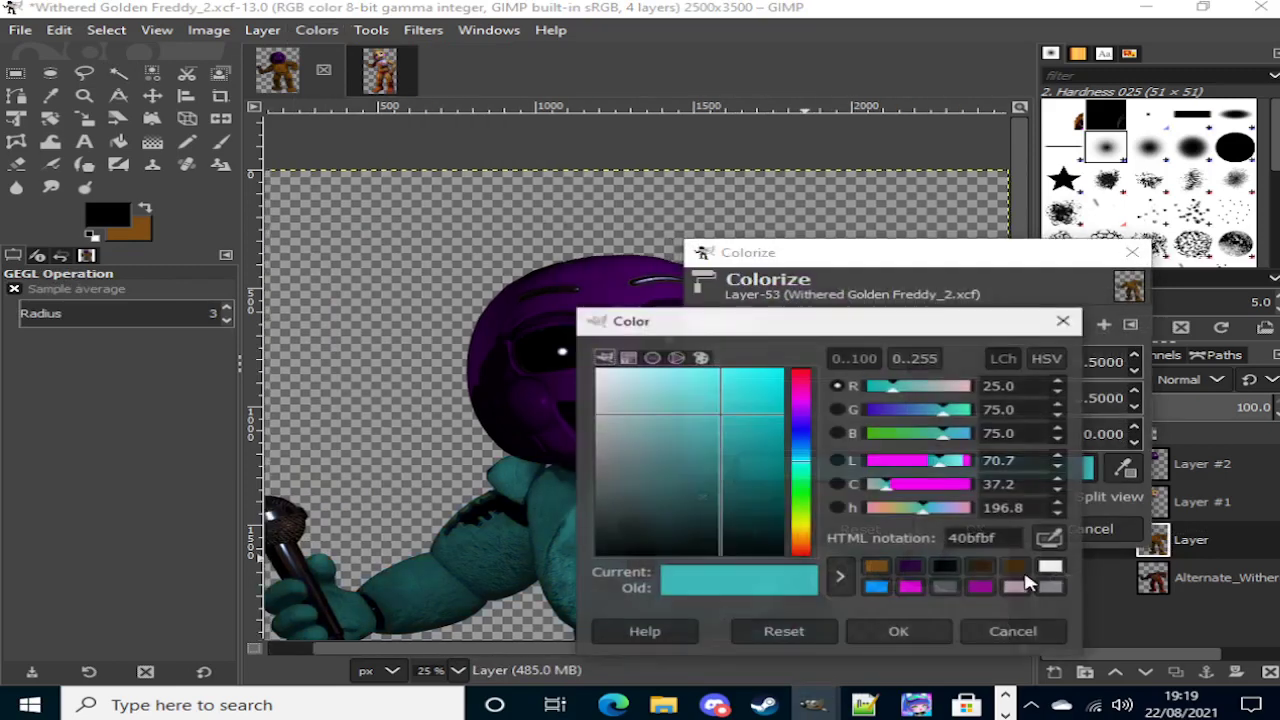
pyautogui.click(911, 566)
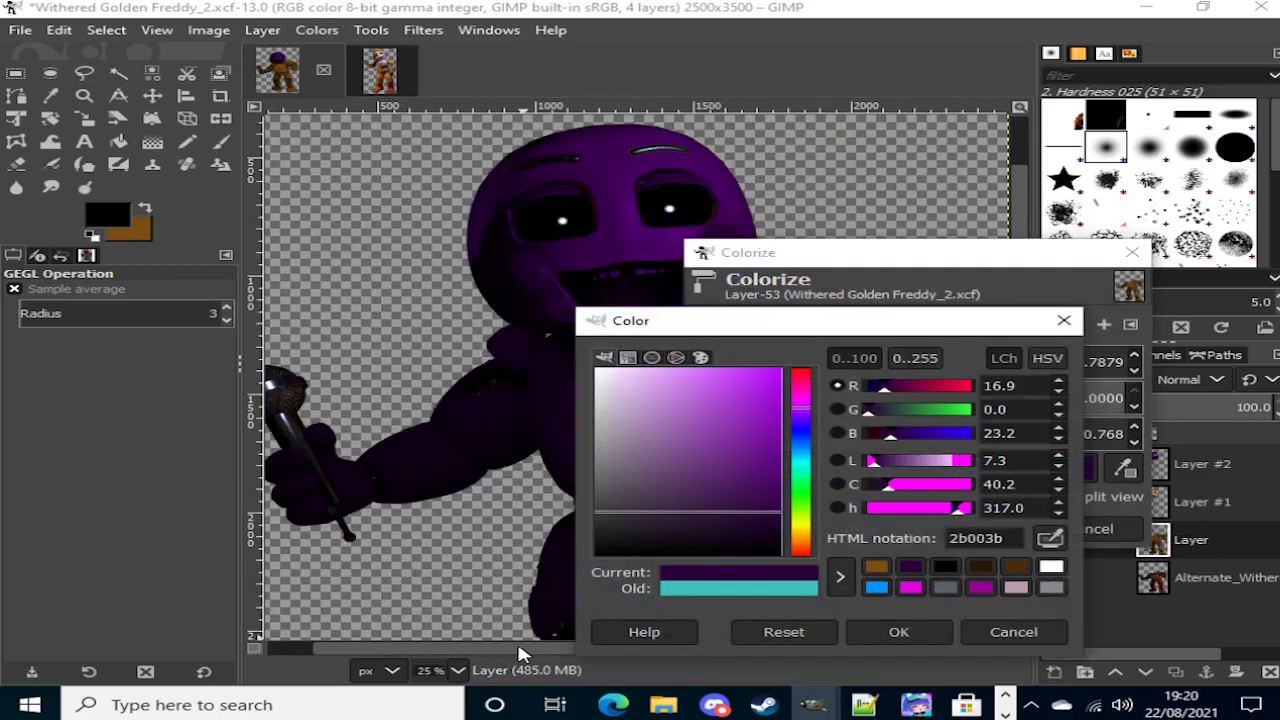
pyautogui.click(898, 631)
pyautogui.scroll(-4, 600, 635)
pyautogui.scroll(4, 605, 635)
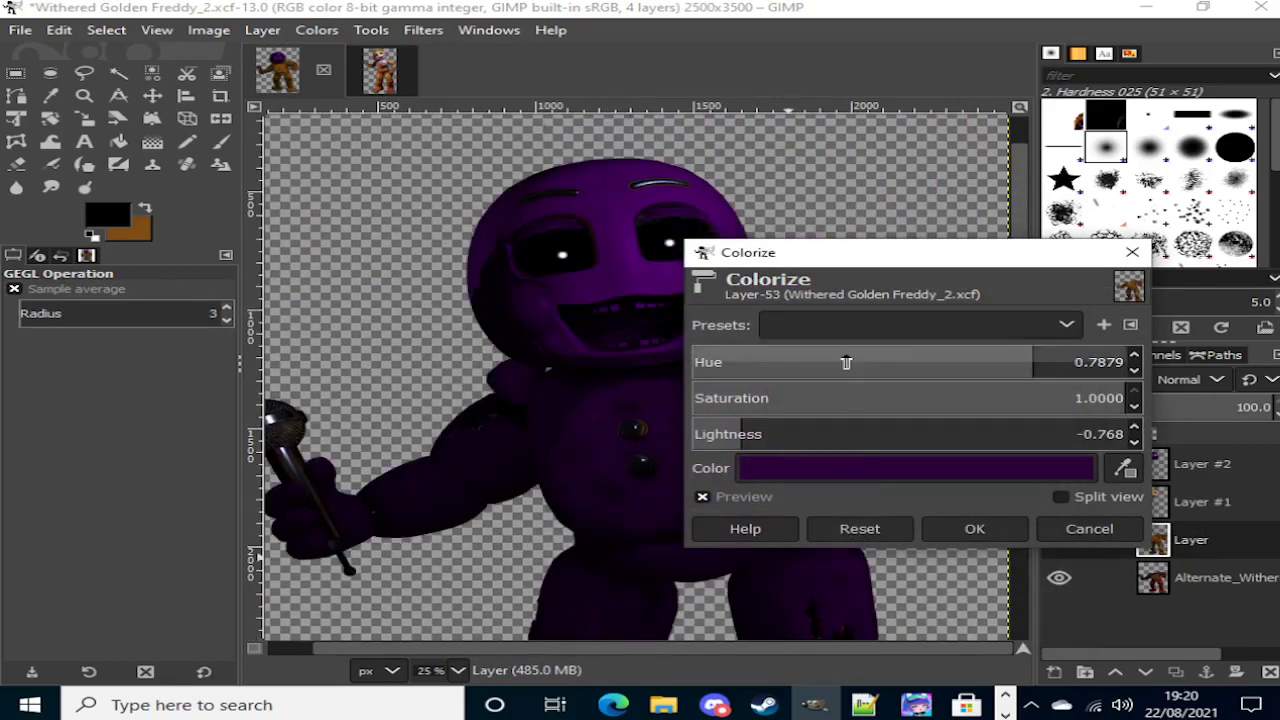
# Step: Brighten the Colorize color to purple 530073 and apply it to the body layer
pyautogui.moveTo(700, 252); pyautogui.dragTo(830, 180)
pyautogui.click(979, 394)
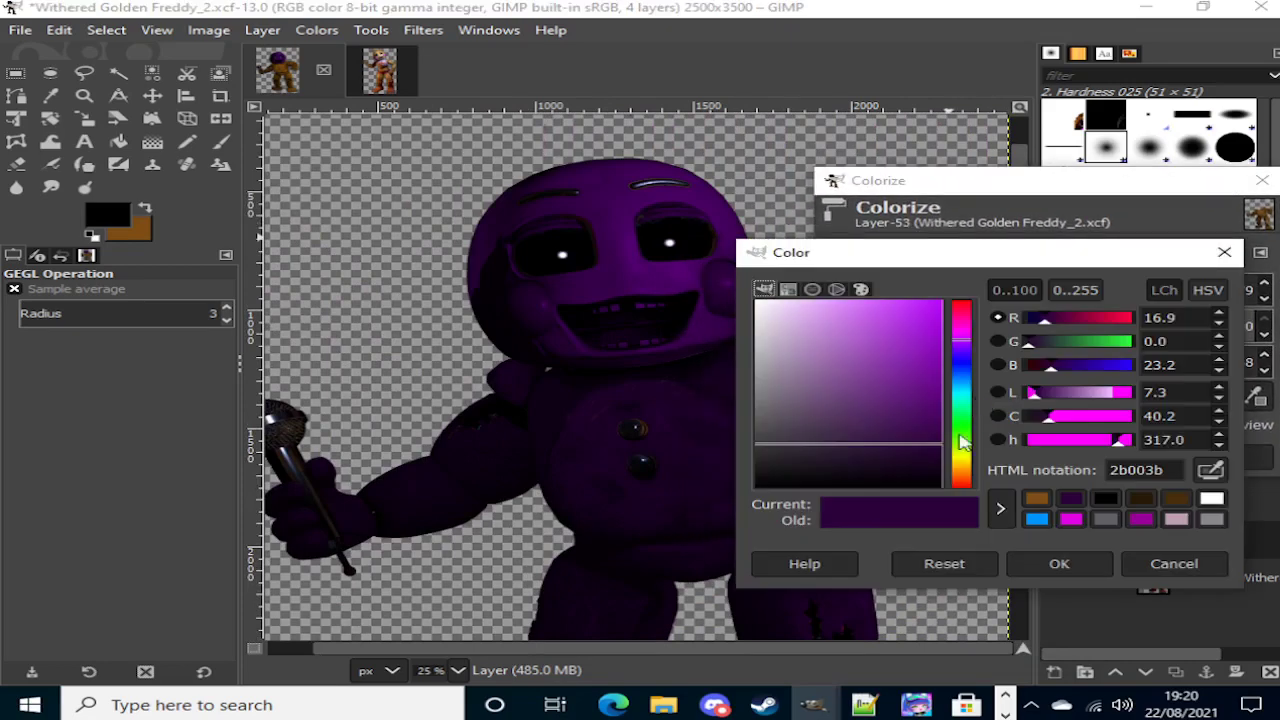
pyautogui.click(940, 442)
pyautogui.moveTo(940, 450); pyautogui.dragTo(967, 414)
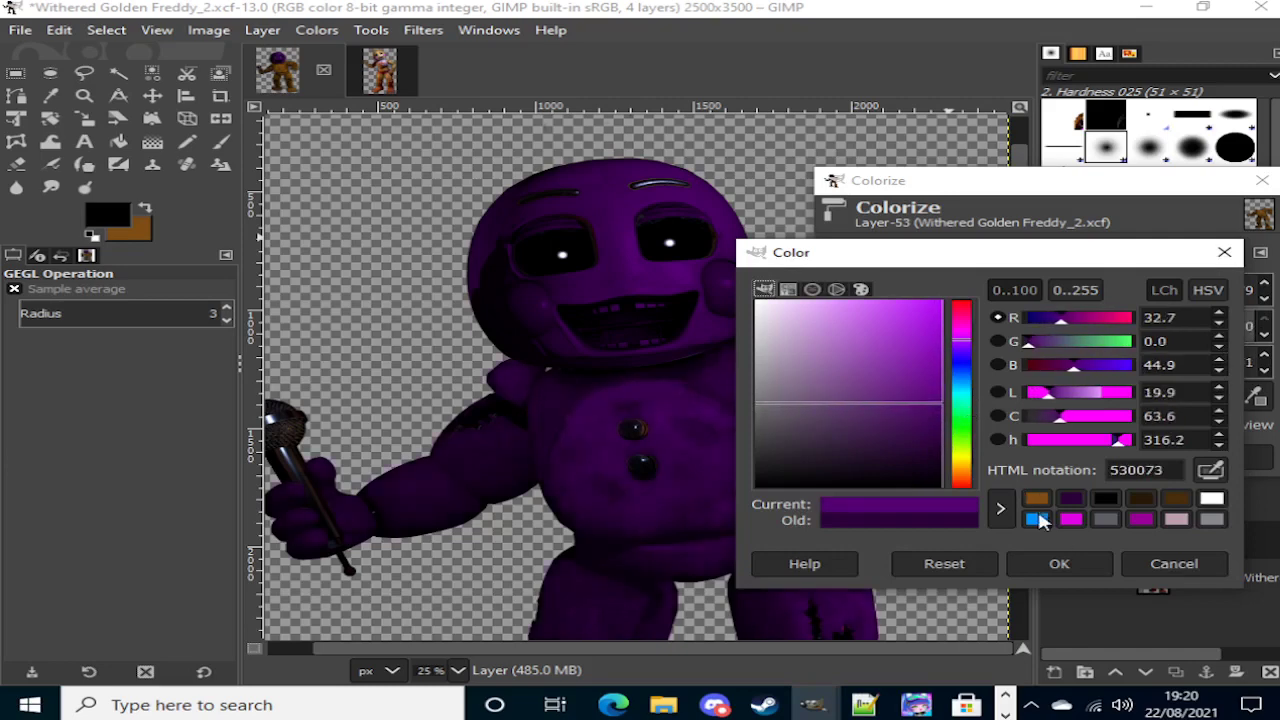
pyautogui.click(1059, 563)
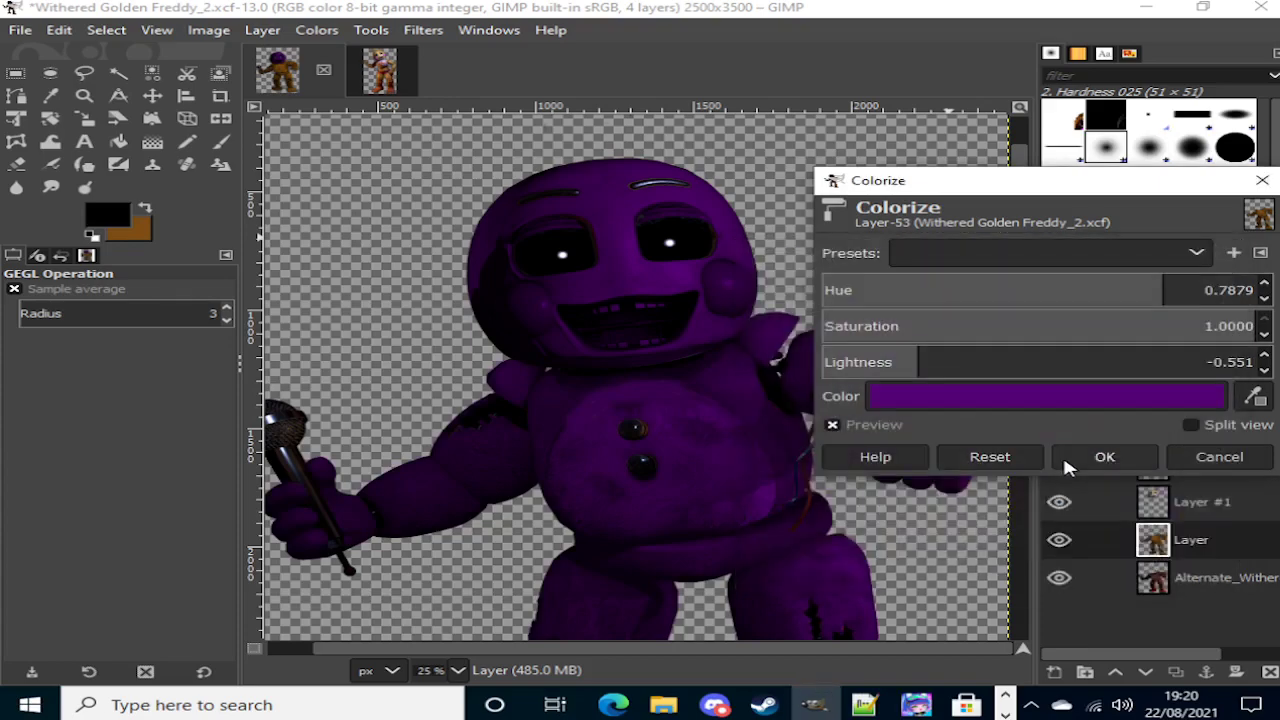
pyautogui.click(1102, 456)
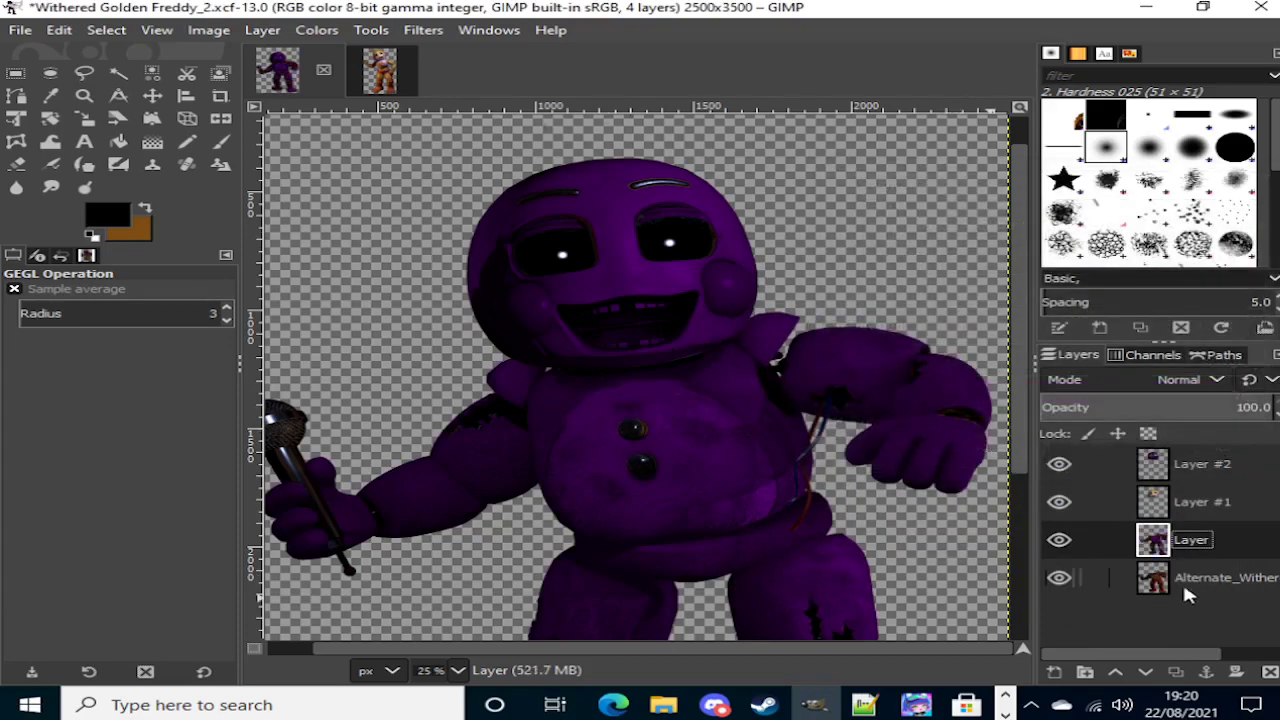
# Step: Make the Alternate_Withered-Freddy layer active and begin a Free Select outline around the upper finger beside the microphone handle
pyautogui.click(1220, 577)
pyautogui.scroll(-4, 890, 523)
pyautogui.scroll(5, 775, 495)
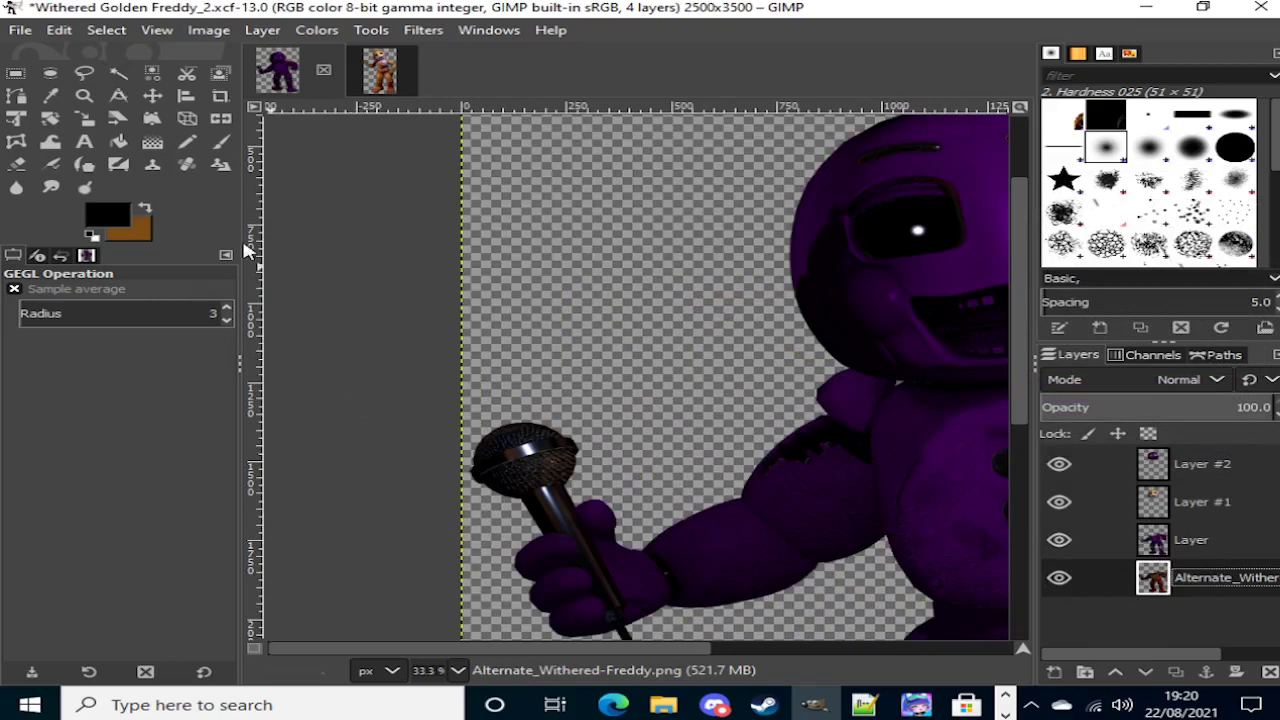
pyautogui.click(84, 73)
pyautogui.scroll(4, 552, 557)
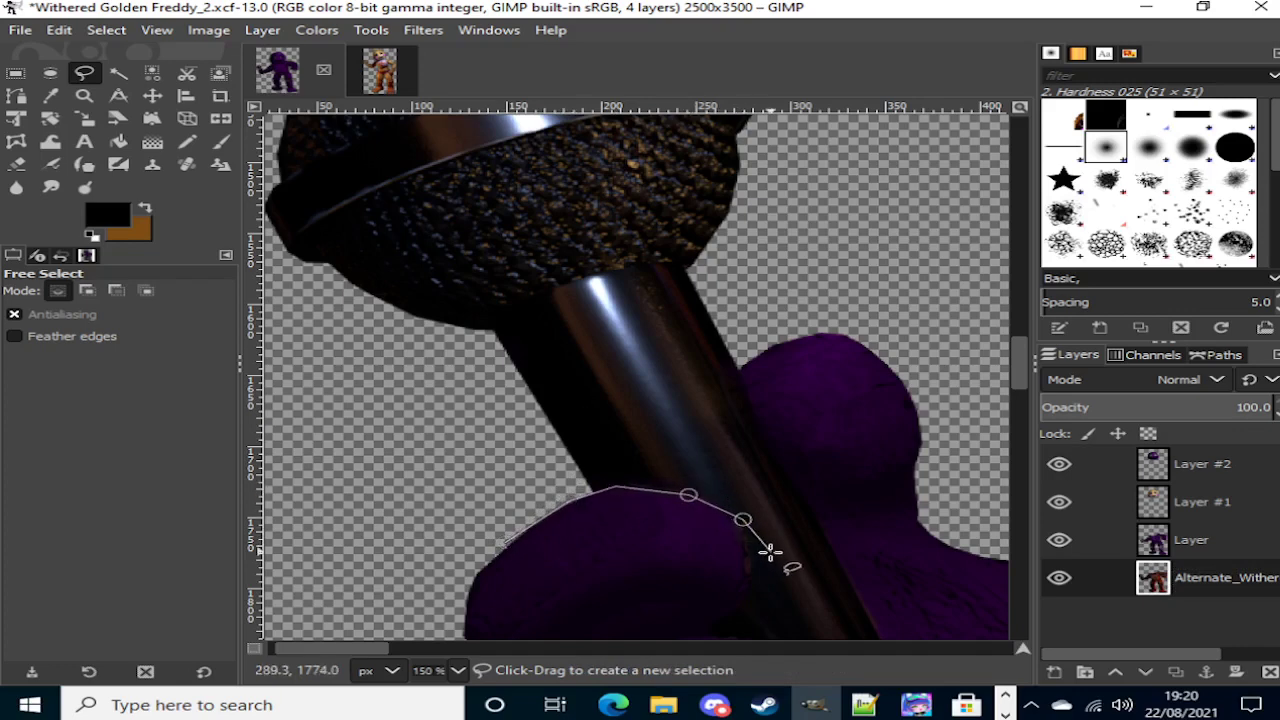
pyautogui.scroll(-3, 772, 556)
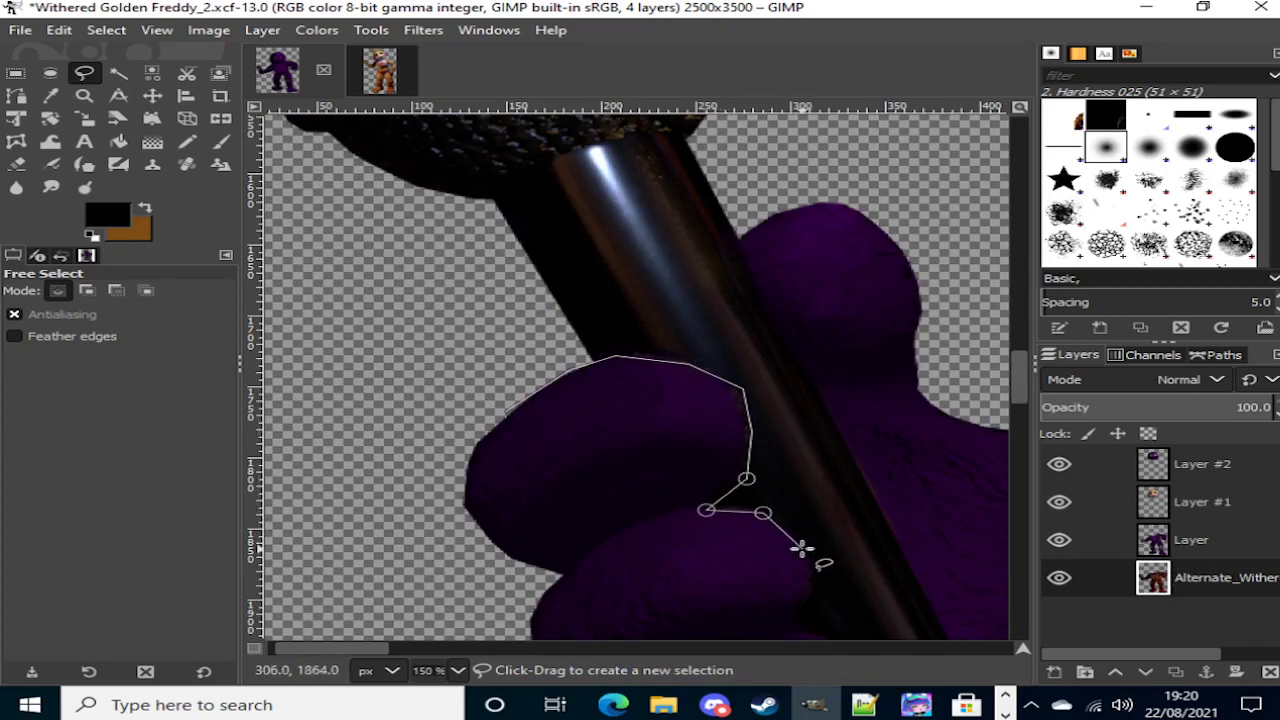
# Step: Continue the Free Select outline down the lower fingers and beneath the microphone collar to the hand's lower edge
pyautogui.click(808, 592)
pyautogui.scroll(-3, 806, 590)
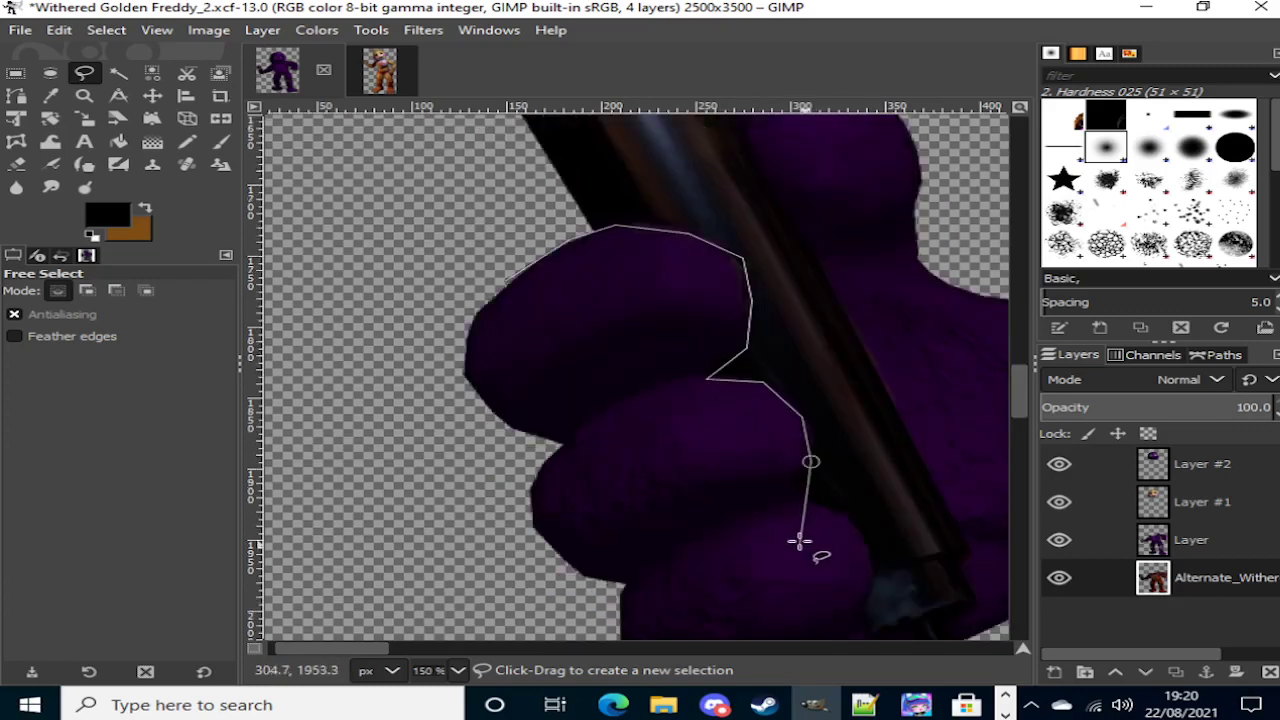
pyautogui.click(872, 556)
pyautogui.scroll(-3, 876, 550)
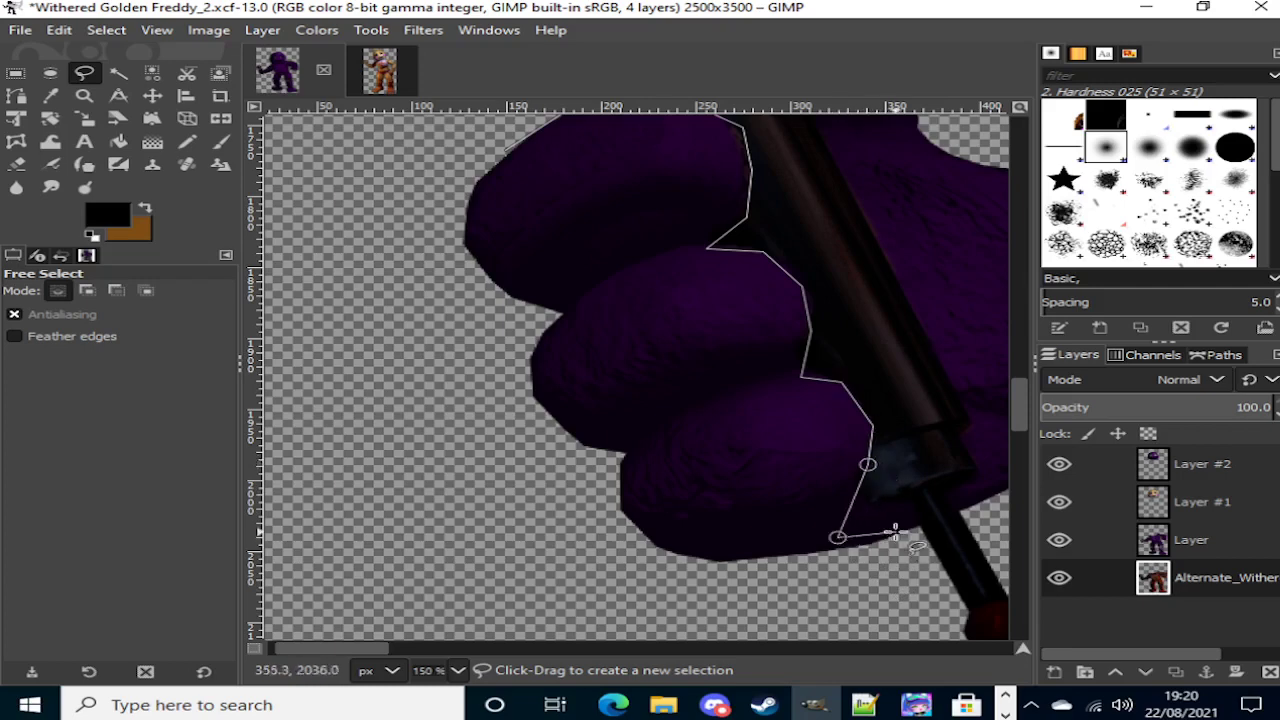
pyautogui.keyDown('ctrl'); pyautogui.scroll(4, 855, 543); pyautogui.keyUp('ctrl')
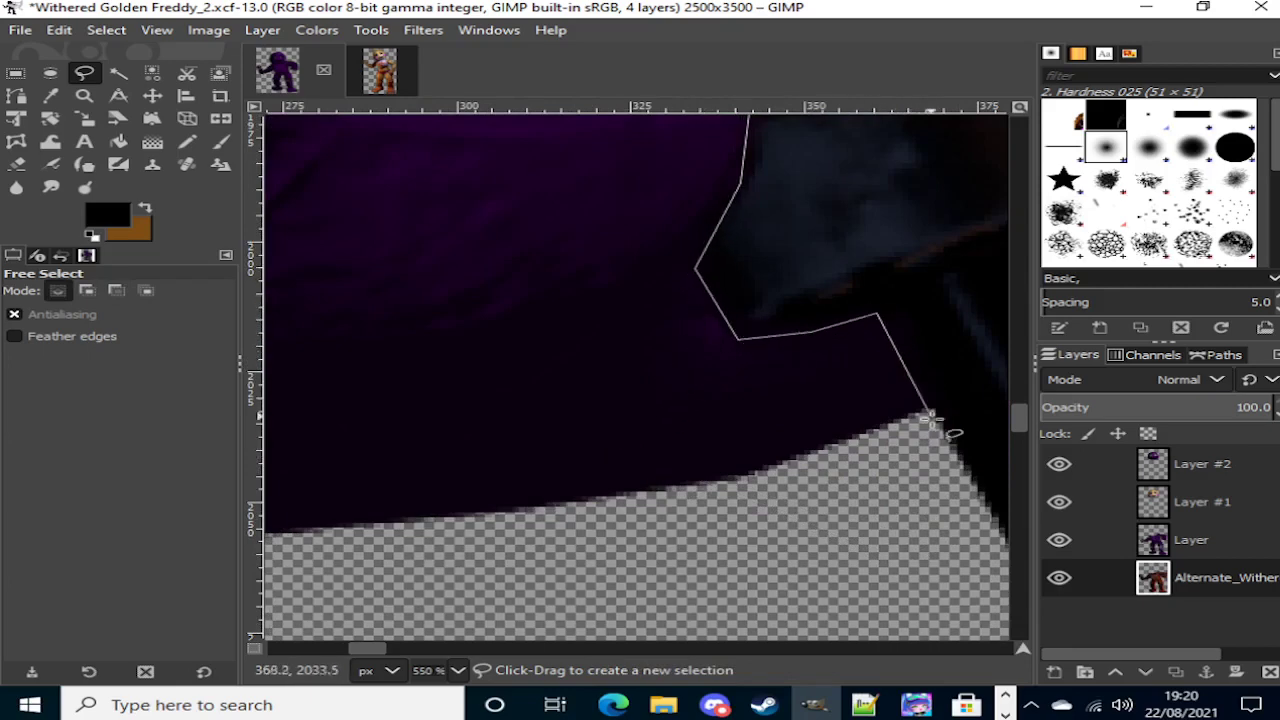
# Step: Extend the Free Select outline around the microphone's thin tail and up the palm side of its collar
pyautogui.keyDown('ctrl'); pyautogui.scroll(-5, 941, 432); pyautogui.keyUp('ctrl')
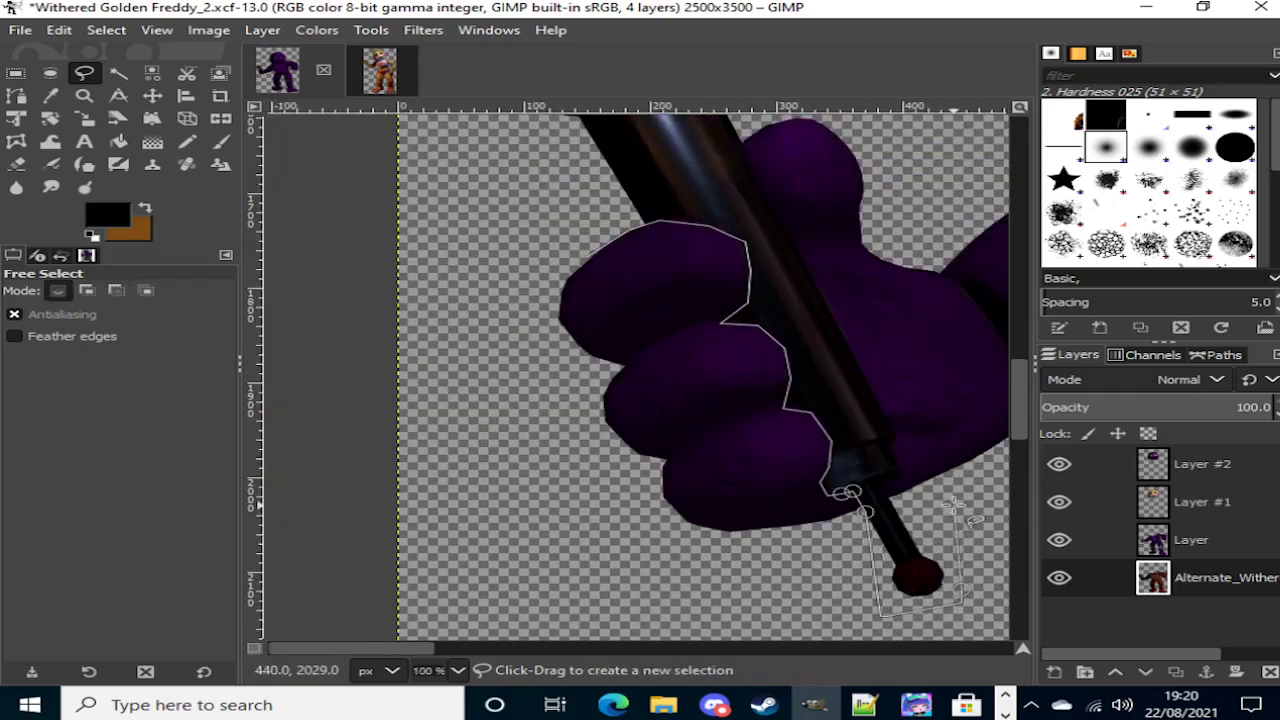
pyautogui.keyDown('ctrl'); pyautogui.scroll(5, 950, 514); pyautogui.keyUp('ctrl')
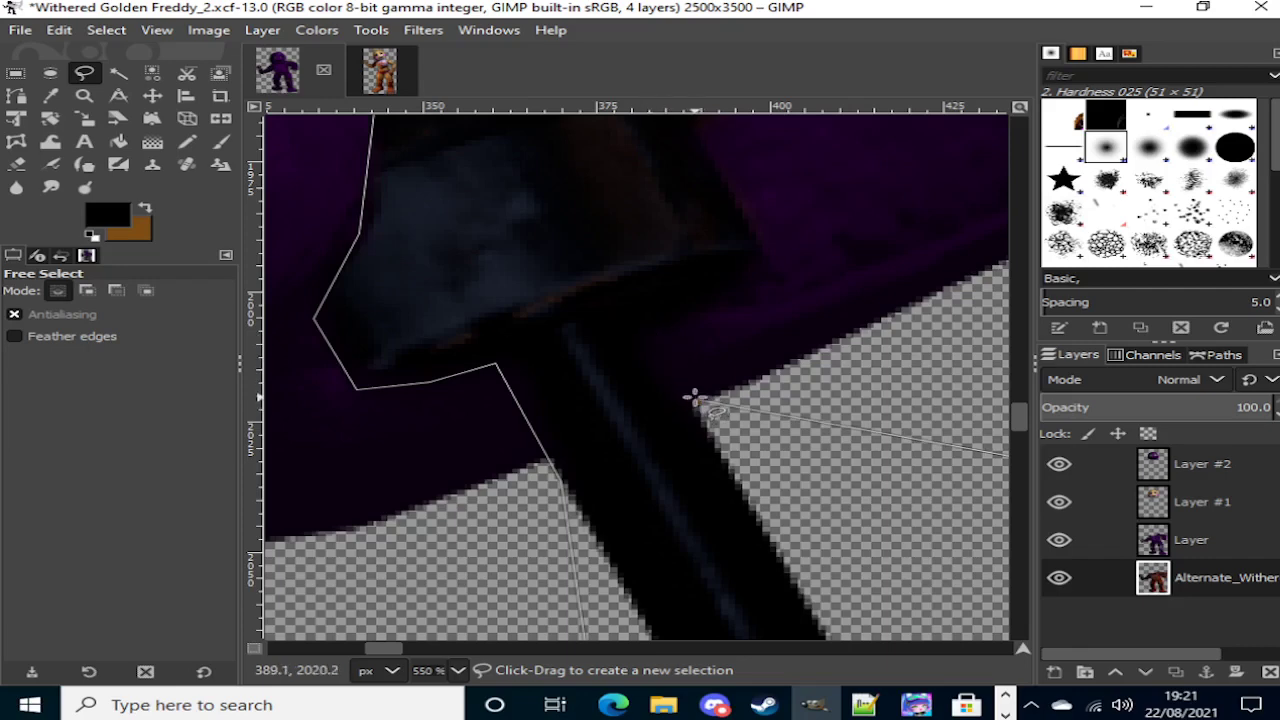
pyautogui.click(690, 400)
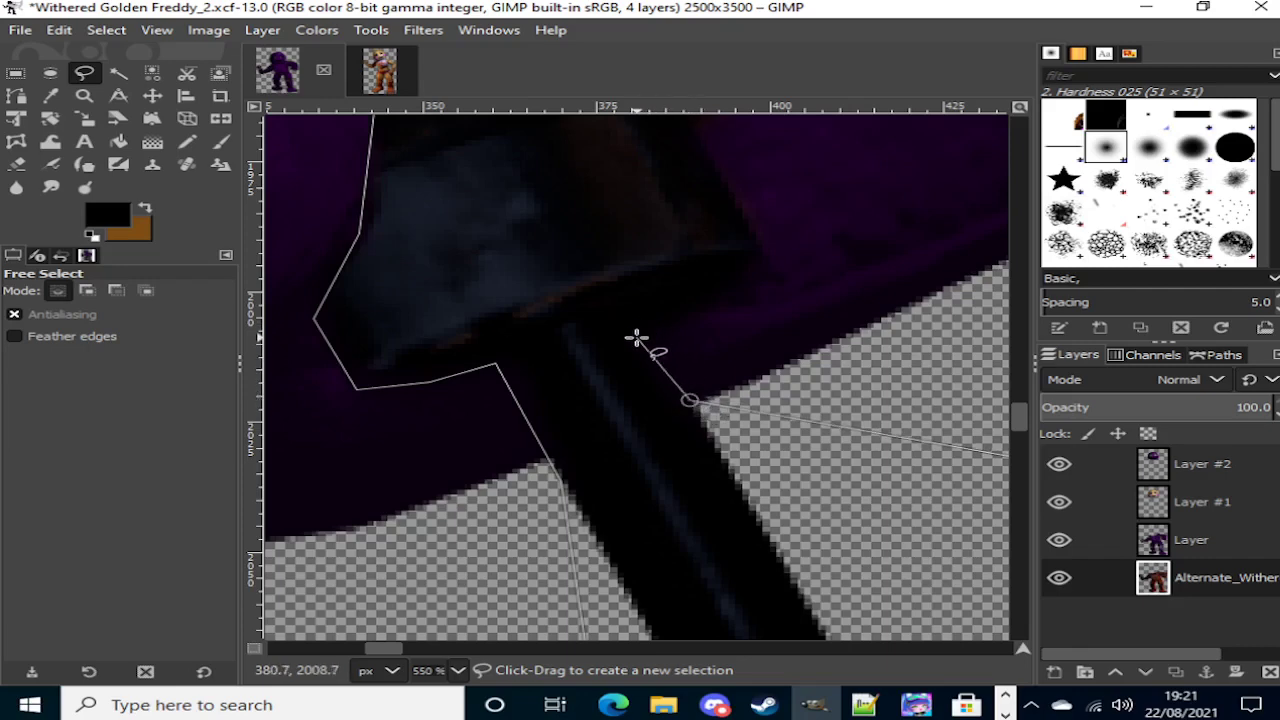
pyautogui.click(635, 332)
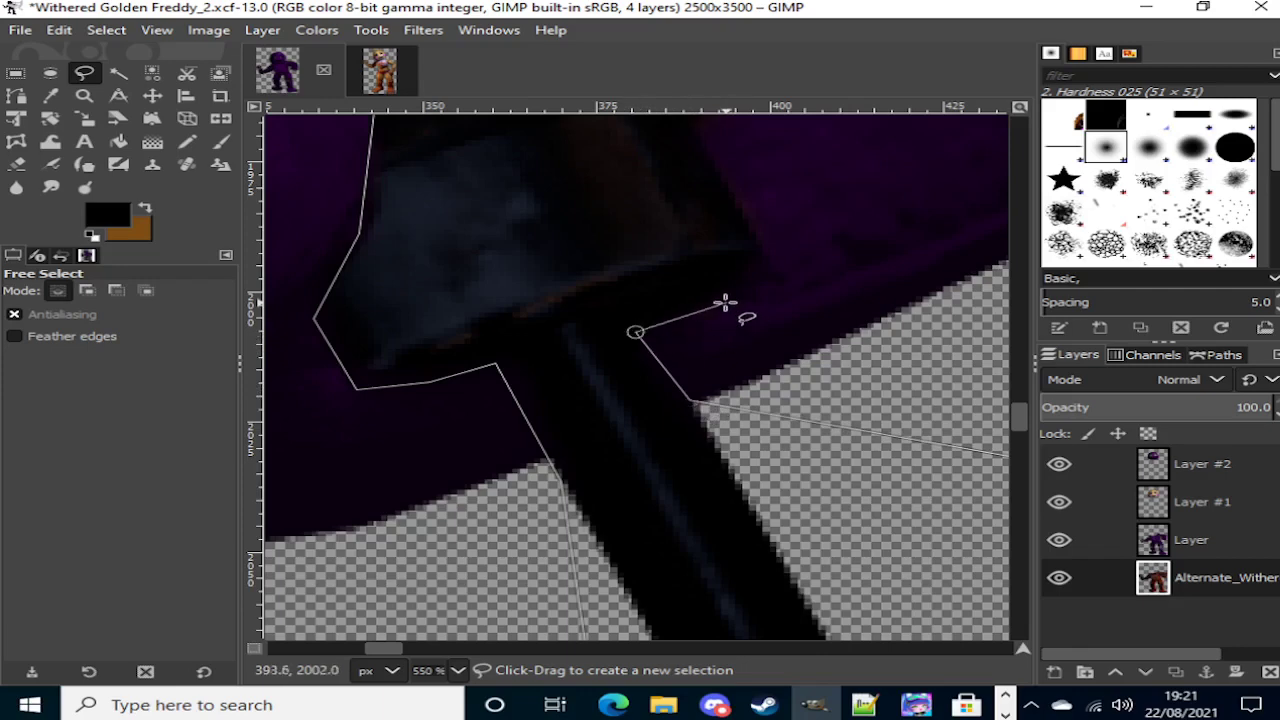
pyautogui.click(723, 300)
pyautogui.click(757, 266)
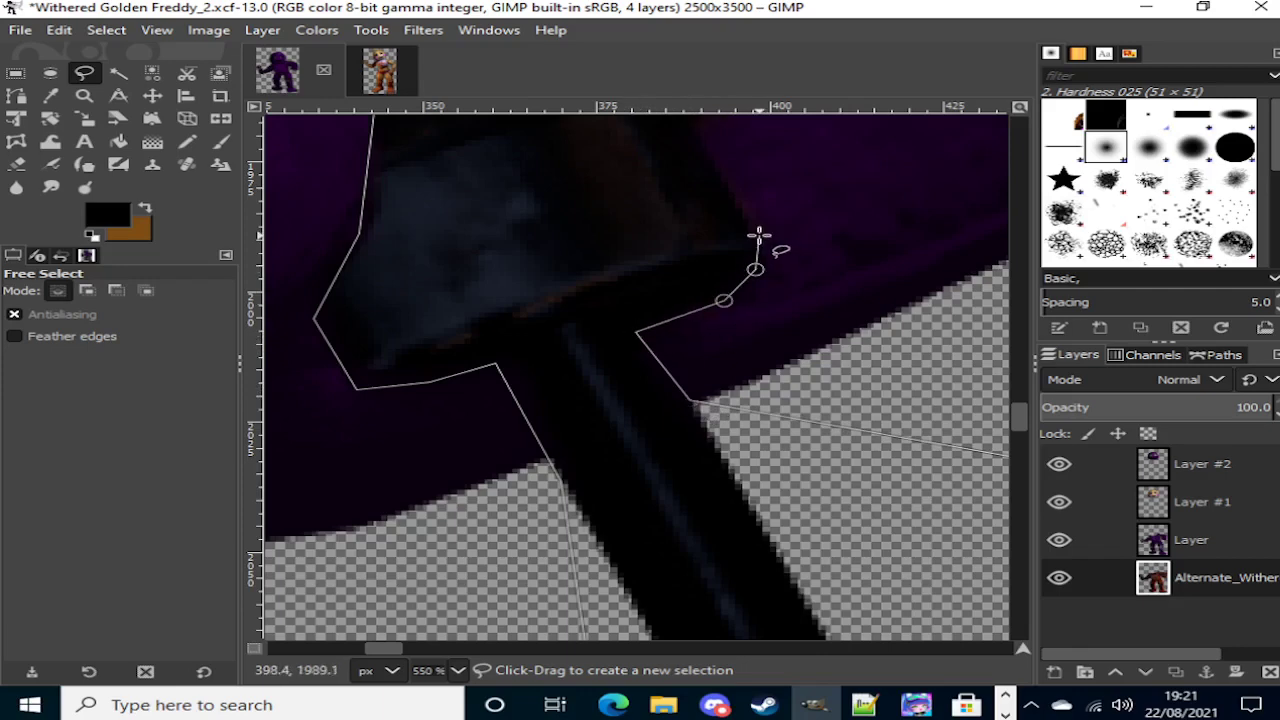
pyautogui.click(760, 237)
pyautogui.scroll(5, 757, 272)
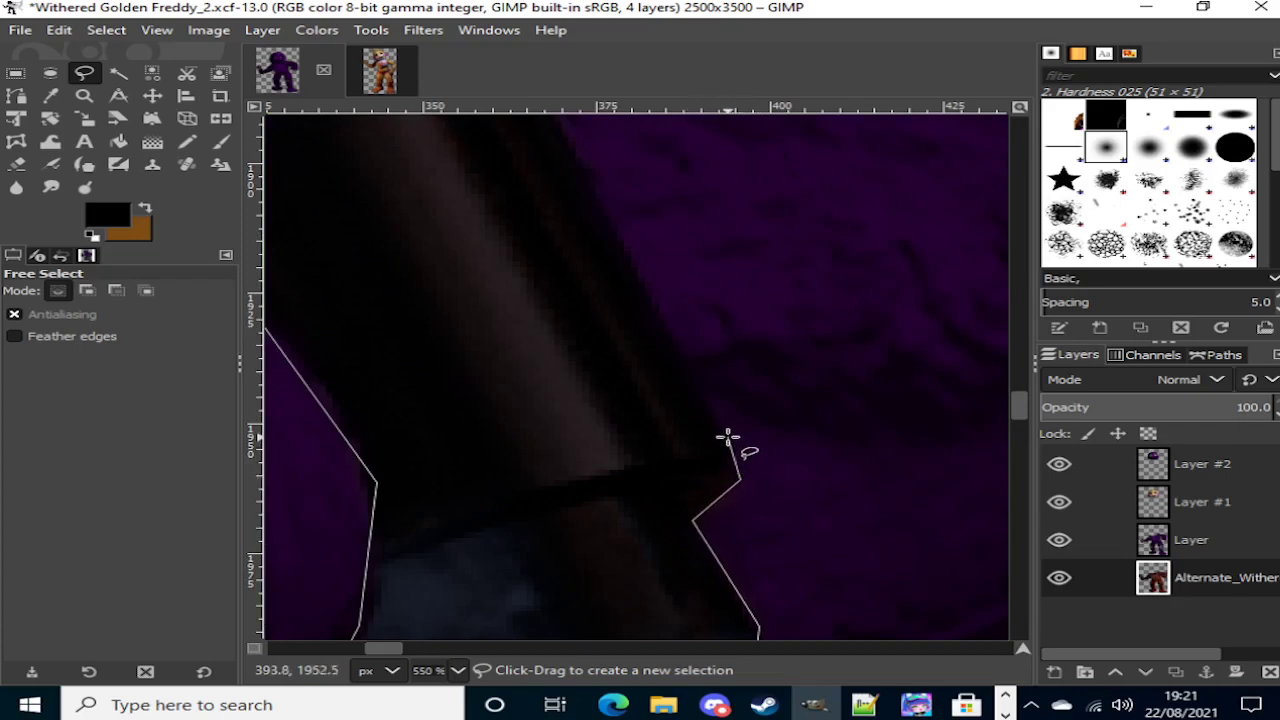
# Step: Extend the Free Select outline up the palm-side edge of the microphone handle to the thumb
pyautogui.click(605, 206)
pyautogui.scroll(5, 578, 252)
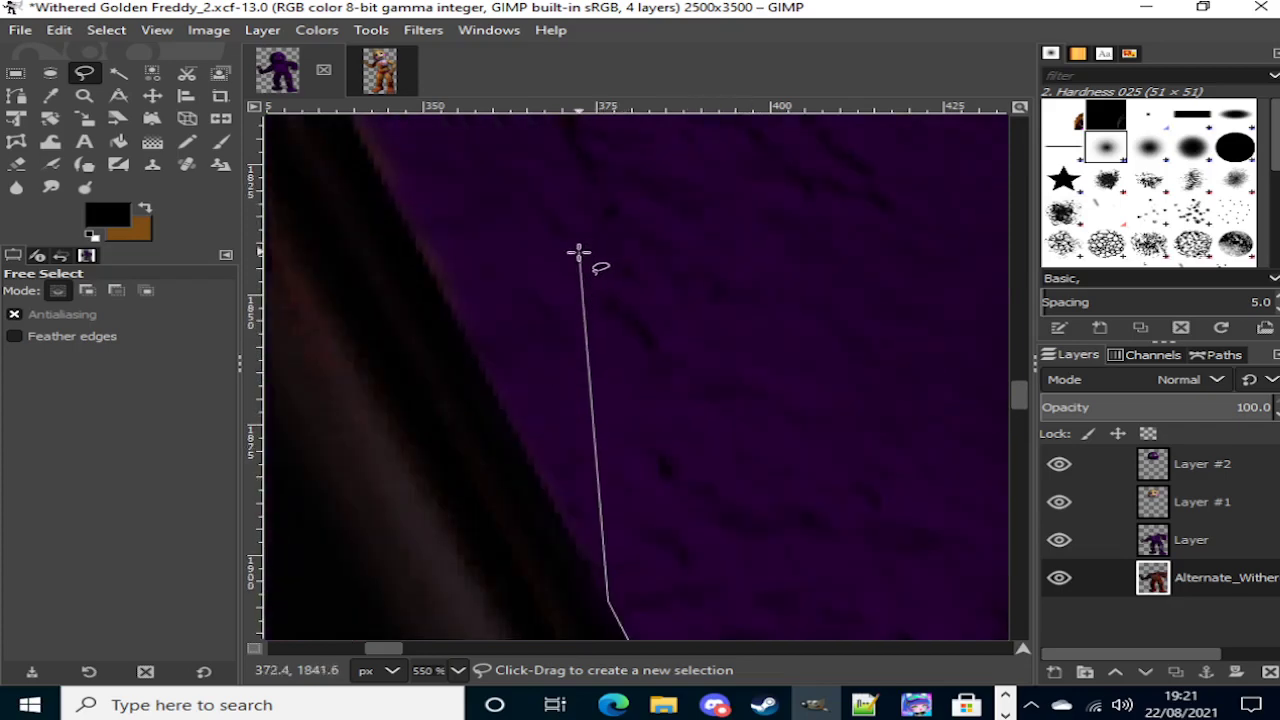
pyautogui.click(373, 193)
pyautogui.scroll(5, 440, 215)
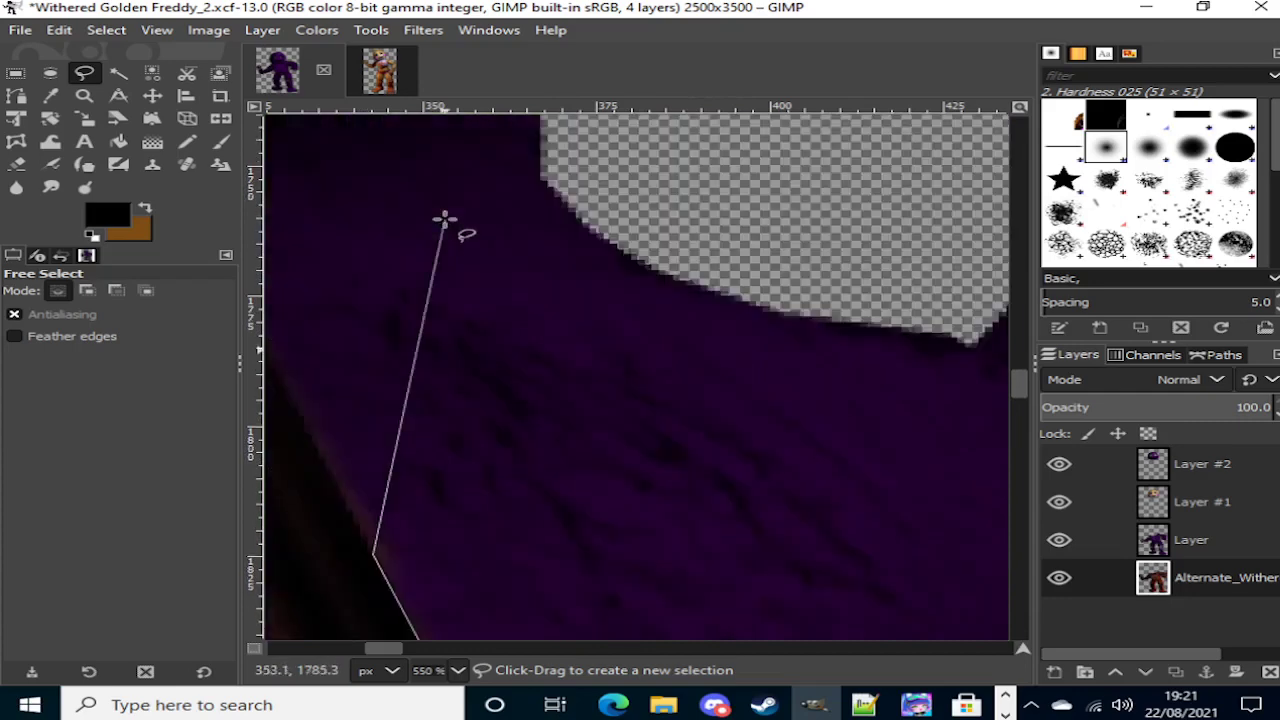
pyautogui.scroll(4, 531, 334)
pyautogui.hscroll(-5, 535, 334)
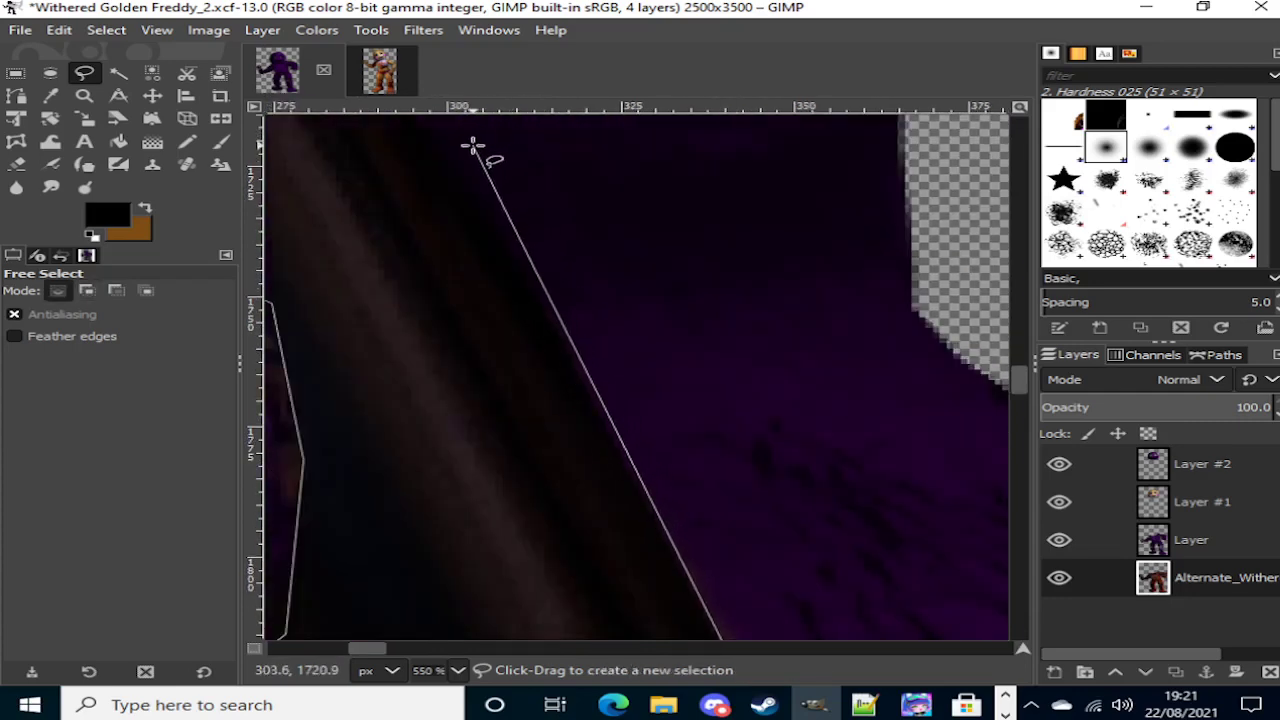
pyautogui.click(497, 240)
pyautogui.scroll(2, 500, 240)
pyautogui.scroll(4, 501, 245)
pyautogui.hscroll(-3, 534, 277)
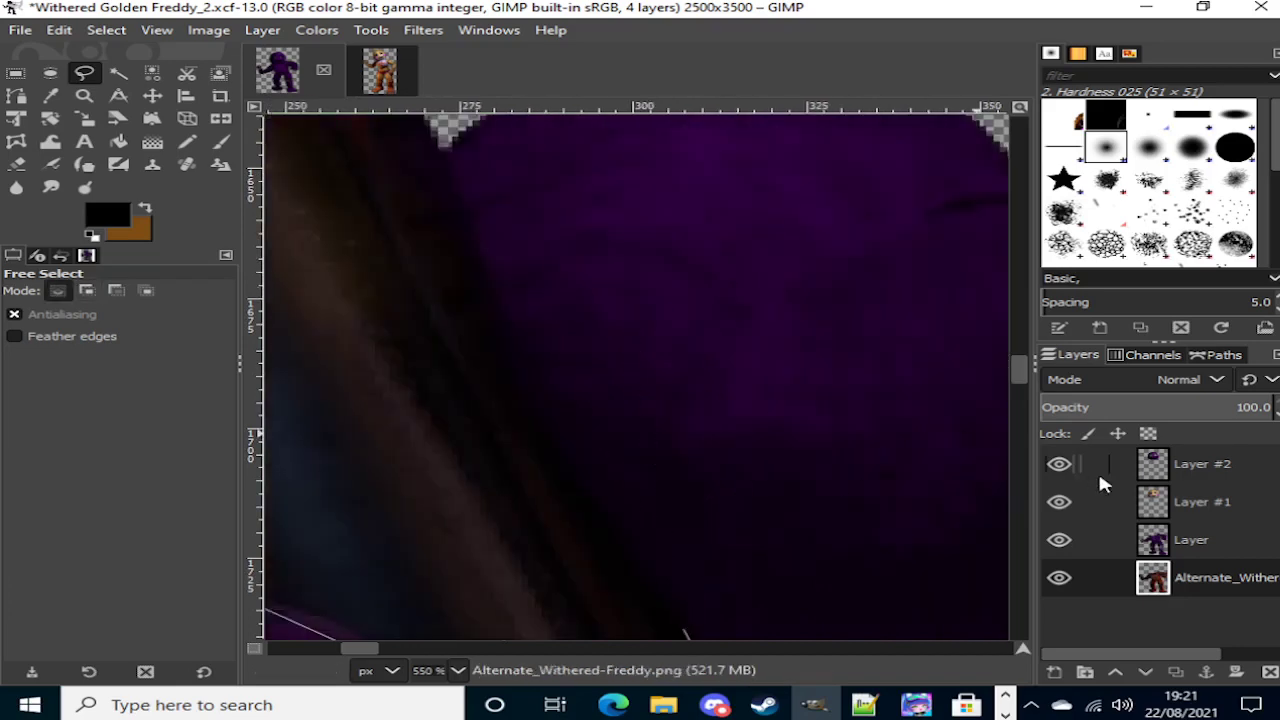
pyautogui.click(1058, 541)
pyautogui.click(1058, 541)
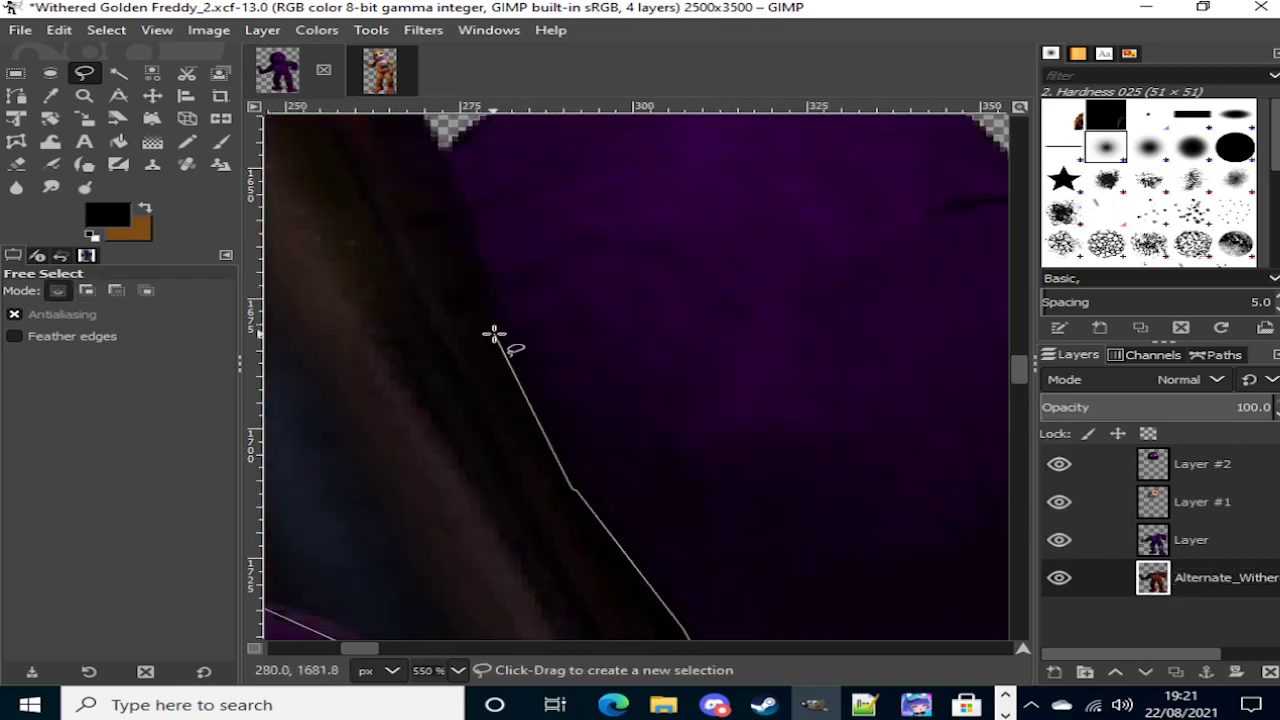
# Step: Continue the Free Select outline past the thumb and loosely around the microphone head, back toward the upper finger
pyautogui.scroll(5, 445, 258)
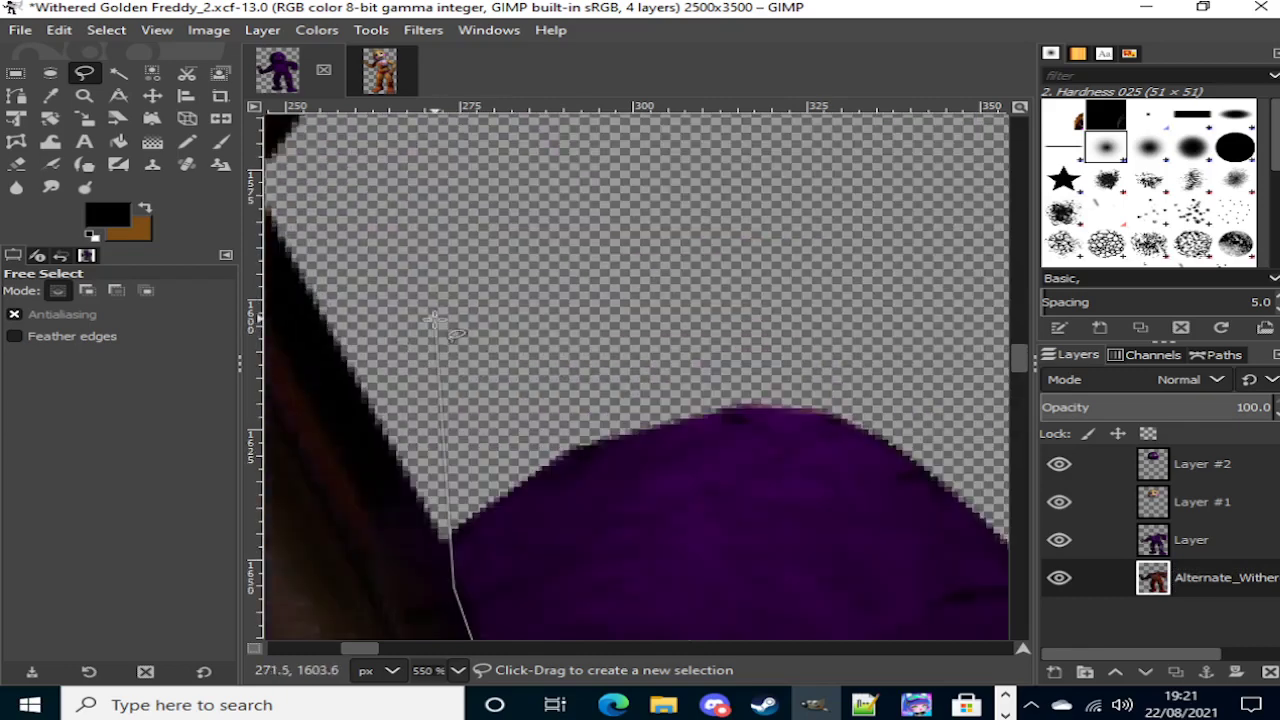
pyautogui.scroll(-4, 370, 308)
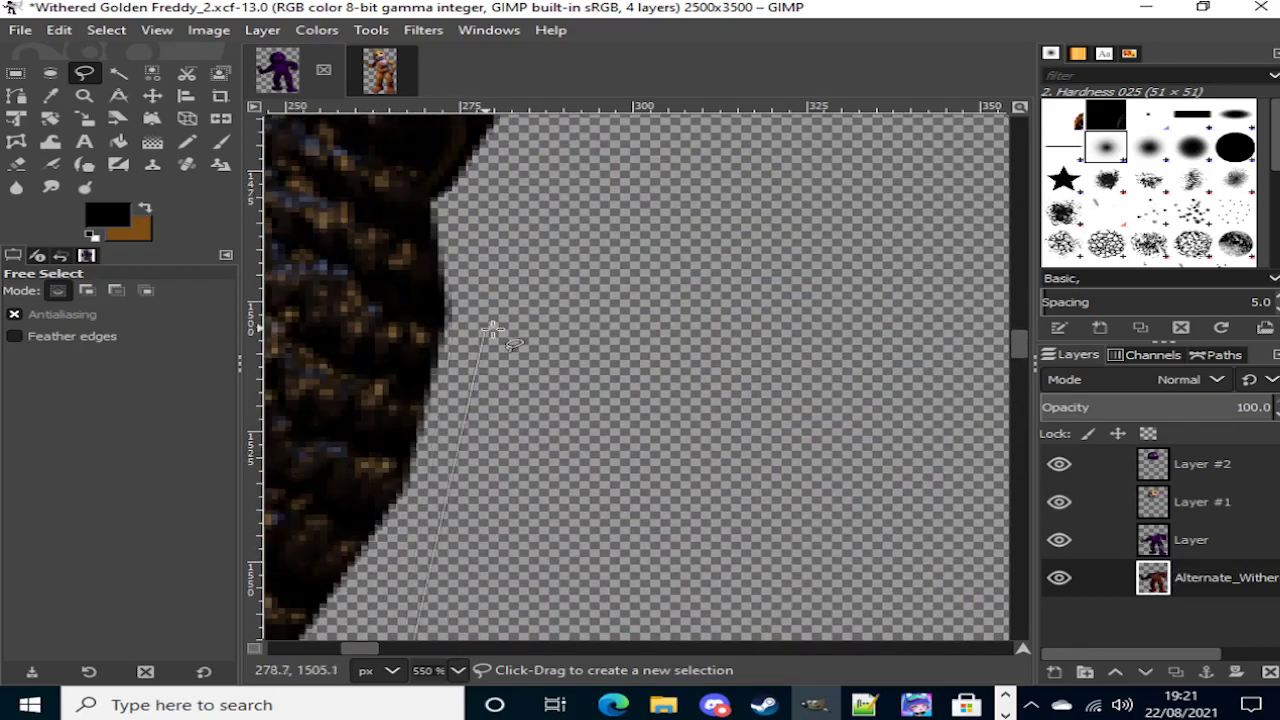
pyautogui.scroll(-1, 670, 212)
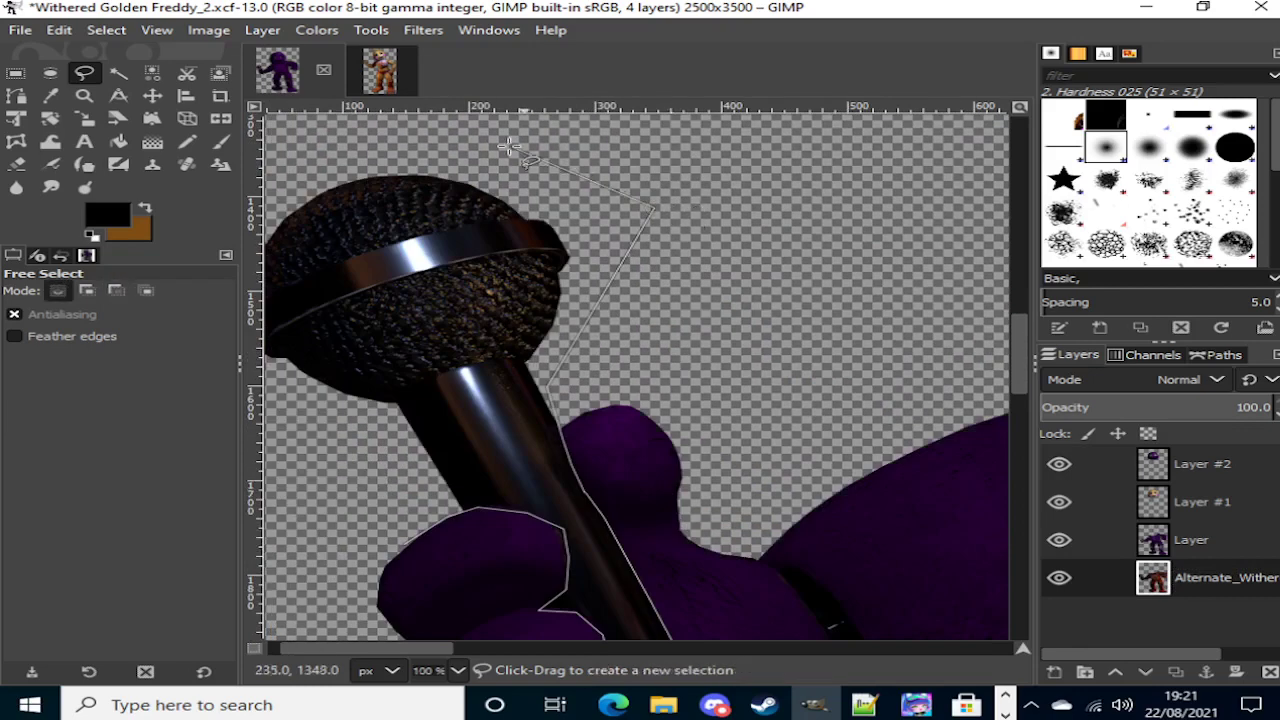
pyautogui.click(463, 138)
pyautogui.hscroll(-1, 463, 138)
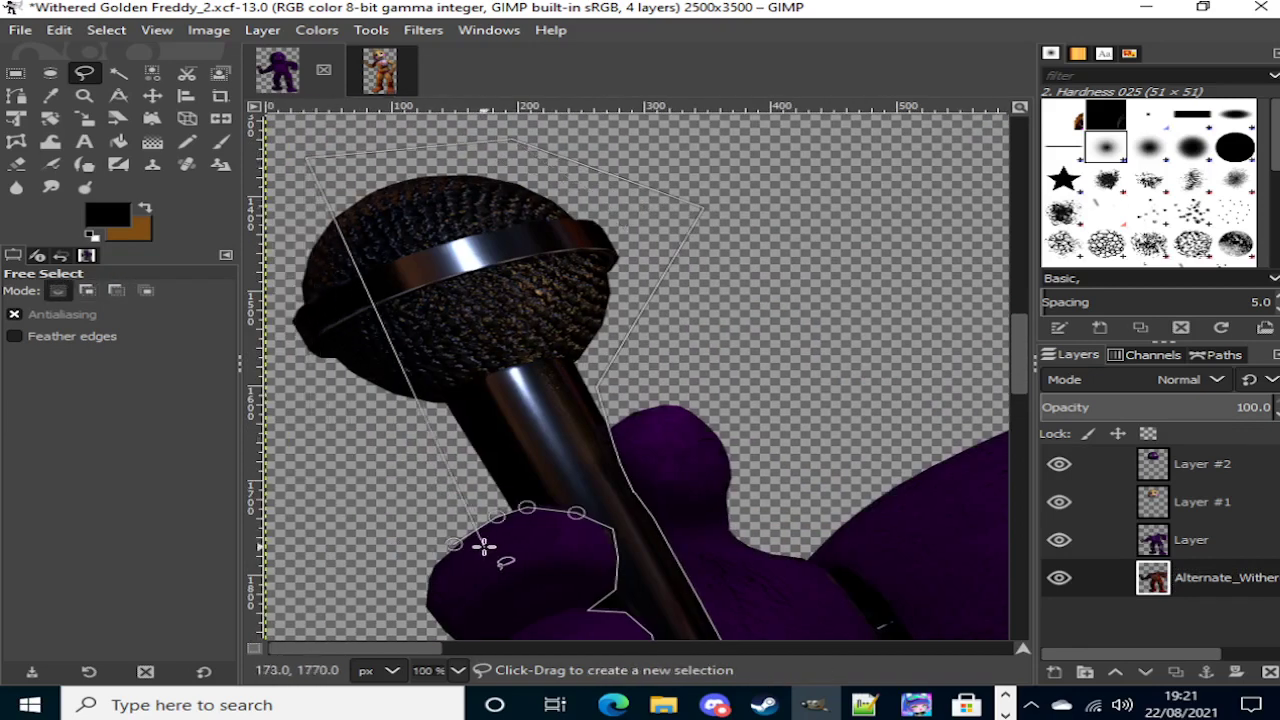
pyautogui.click(280, 332)
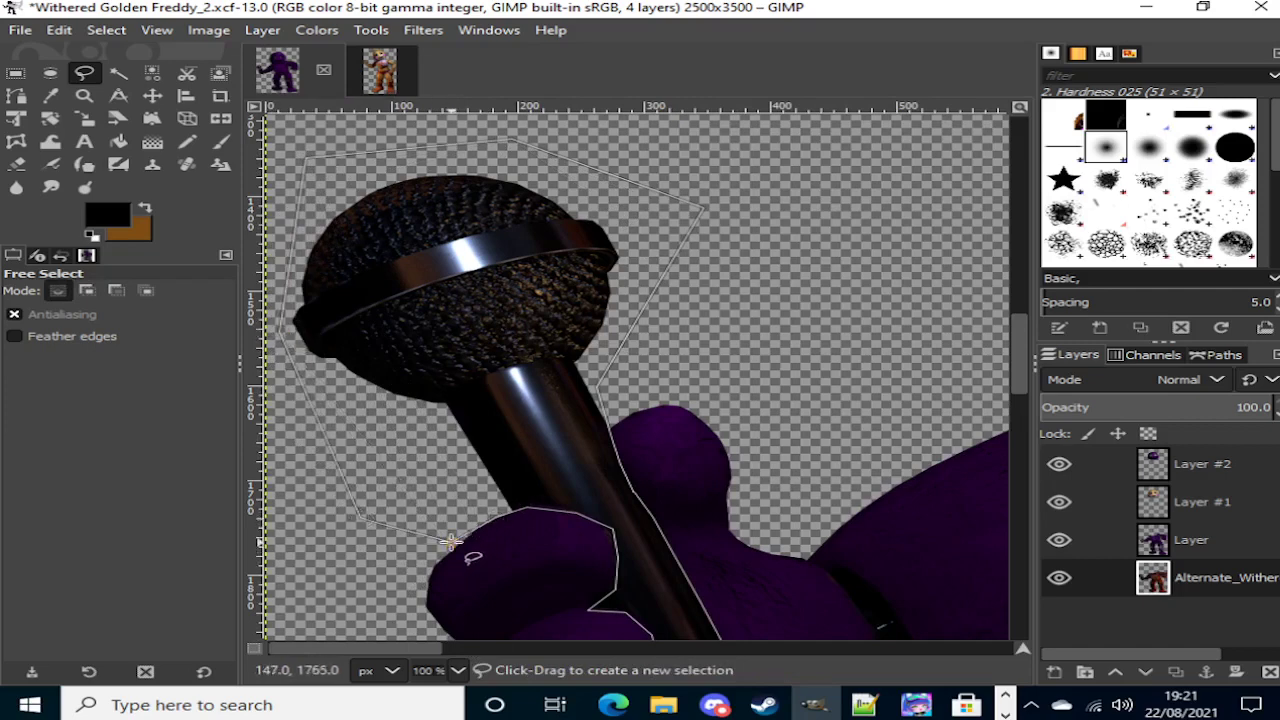
# Step: Close the outline at the upper finger and delete the microphone area from both Alternate_Withered-Freddy and Layer
pyautogui.click(451, 542)
pyautogui.press('Return')
pyautogui.press('Delete')
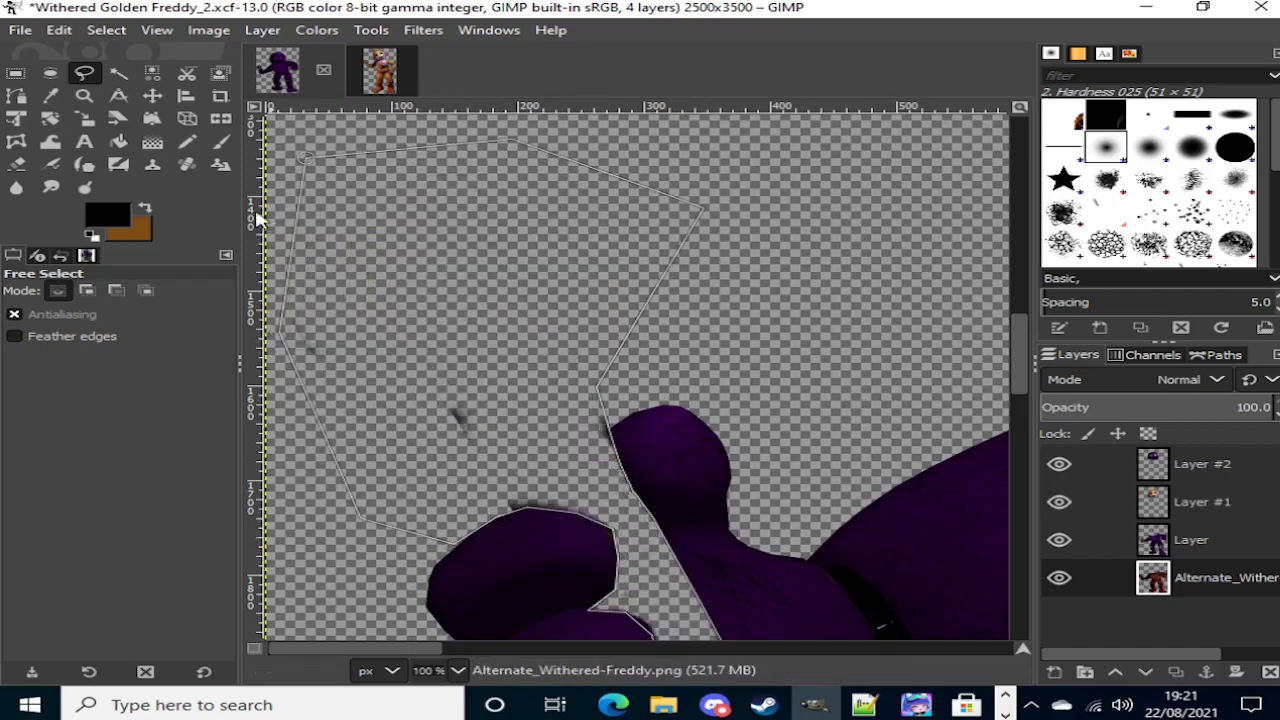
pyautogui.click(1230, 547)
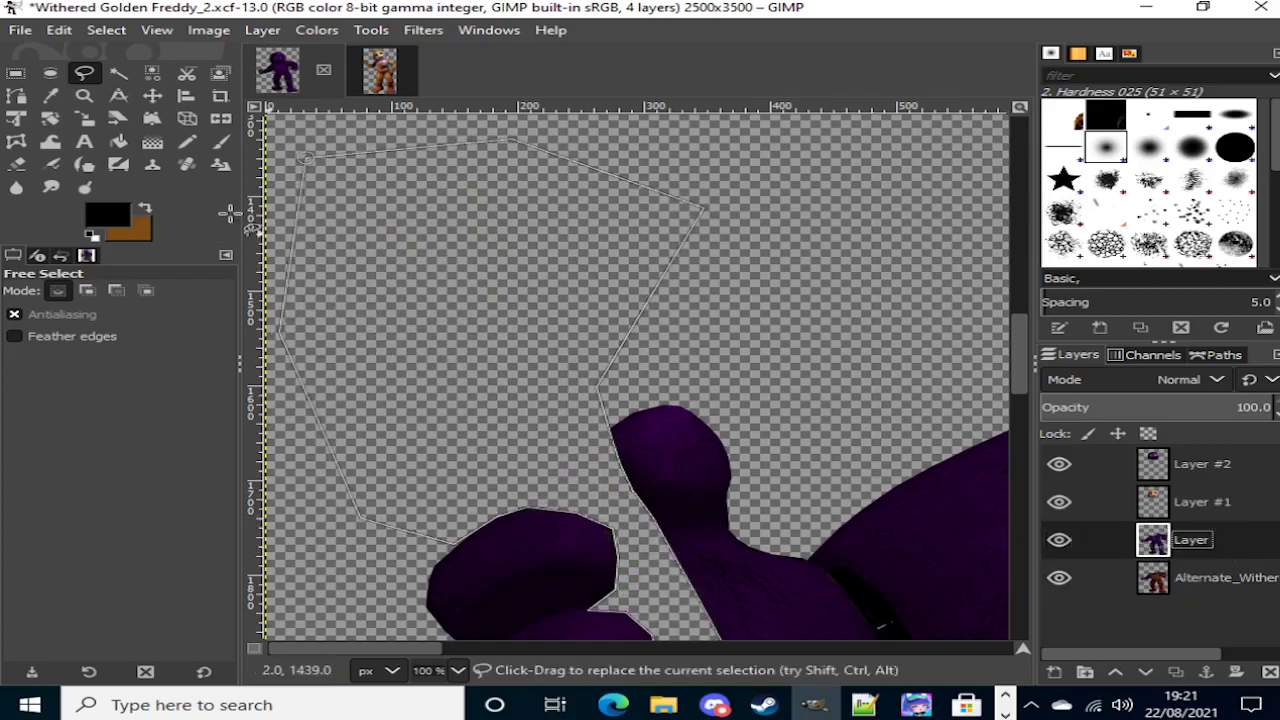
# Step: Pick the dark purple from the palm and paint over the gap between fingers and palm with the Paintbrush at size 51
pyautogui.click(50, 95)
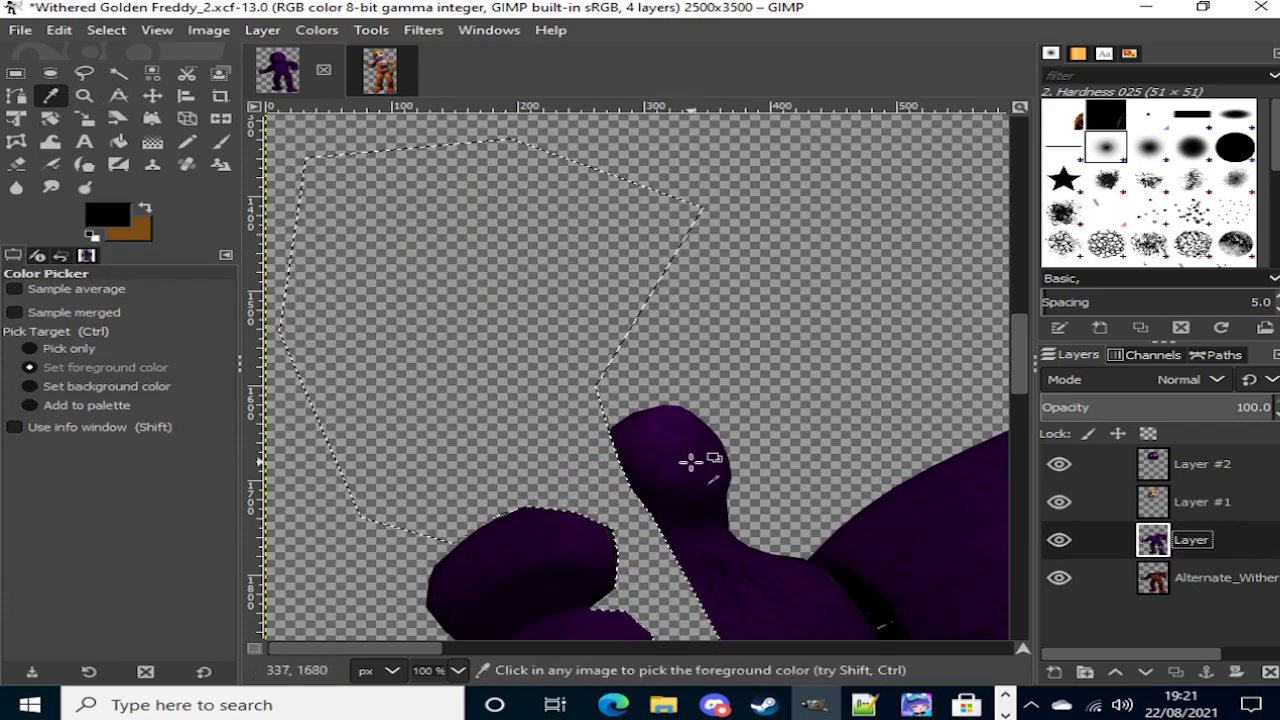
pyautogui.click(700, 545)
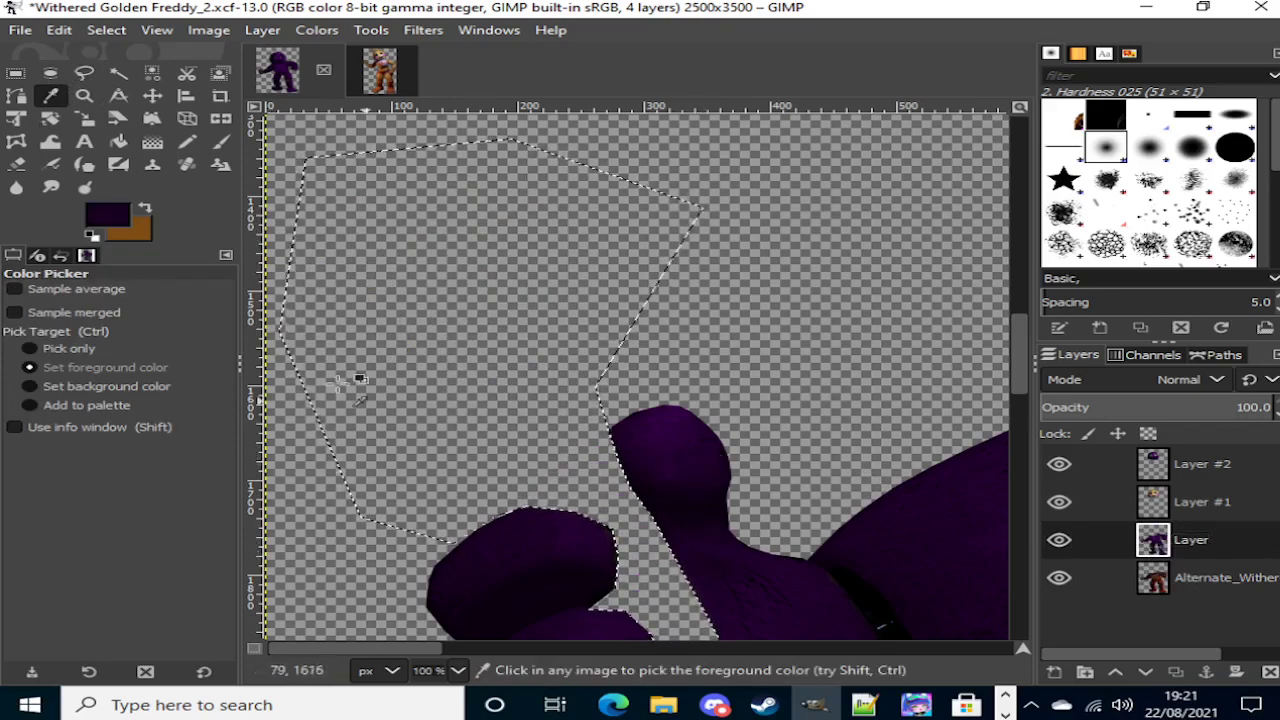
pyautogui.scroll(-4, 518, 430)
pyautogui.scroll(2, 704, 334)
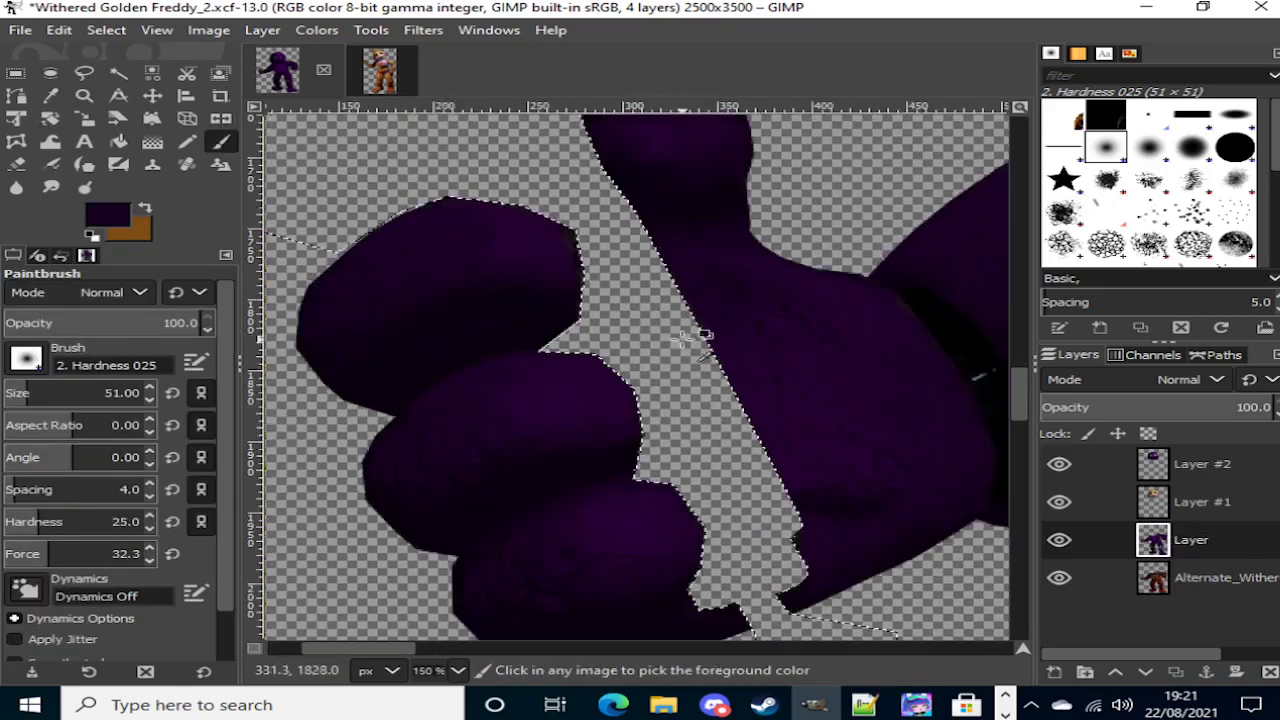
pyautogui.moveTo(643, 279)
pyautogui.mouseDown()
pyautogui.moveTo(606, 274)
pyautogui.moveTo(627, 229)
pyautogui.moveTo(645, 251)
pyautogui.moveTo(540, 299)
pyautogui.moveTo(517, 363)
pyautogui.moveTo(614, 206)
pyautogui.moveTo(657, 363)
pyautogui.moveTo(680, 306)
pyautogui.moveTo(735, 413)
pyautogui.moveTo(551, 514)
pyautogui.moveTo(754, 494)
pyautogui.moveTo(765, 535)
pyautogui.moveTo(729, 583)
pyautogui.moveTo(751, 594)
pyautogui.moveTo(717, 606)
pyautogui.moveTo(733, 545)
pyautogui.mouseUp()
pyautogui.scroll(-5, 733, 545)
pyautogui.moveTo(843, 414)
pyautogui.mouseDown()
pyautogui.moveTo(765, 441)
pyautogui.moveTo(797, 426)
pyautogui.moveTo(718, 440)
pyautogui.moveTo(739, 418)
pyautogui.moveTo(706, 406)
pyautogui.moveTo(803, 338)
pyautogui.moveTo(731, 363)
pyautogui.mouseUp()
# Step: Paint the cut-off finger-side edge of the thumb and its base with the same dark purple
pyautogui.scroll(10, 486, 434)
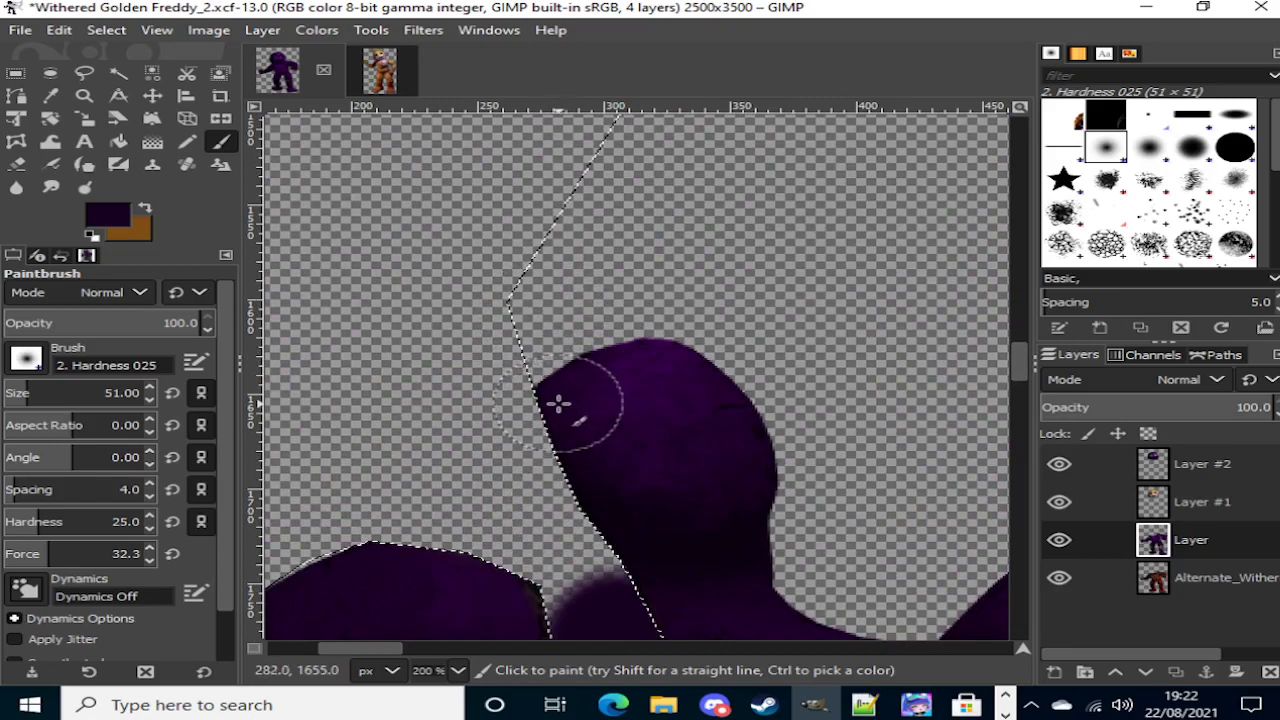
pyautogui.moveTo(558, 403)
pyautogui.mouseDown()
pyautogui.moveTo(580, 494)
pyautogui.moveTo(555, 463)
pyautogui.moveTo(648, 584)
pyautogui.moveTo(610, 545)
pyautogui.moveTo(599, 552)
pyautogui.moveTo(558, 484)
pyautogui.moveTo(550, 451)
pyautogui.moveTo(569, 426)
pyautogui.moveTo(554, 488)
pyautogui.moveTo(634, 609)
pyautogui.mouseUp()
pyautogui.keyDown('ctrl'); pyautogui.scroll(-2, 635, 605); pyautogui.keyUp('ctrl')
pyautogui.scroll(-5, 628, 602)
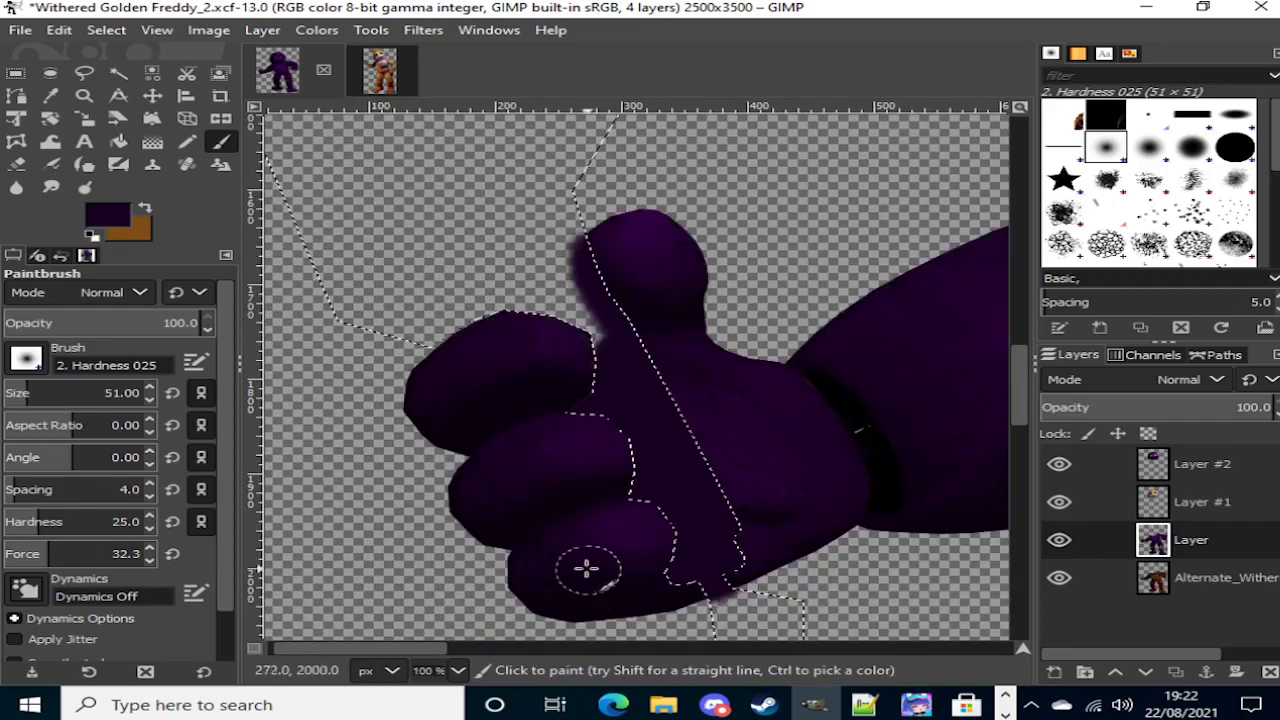
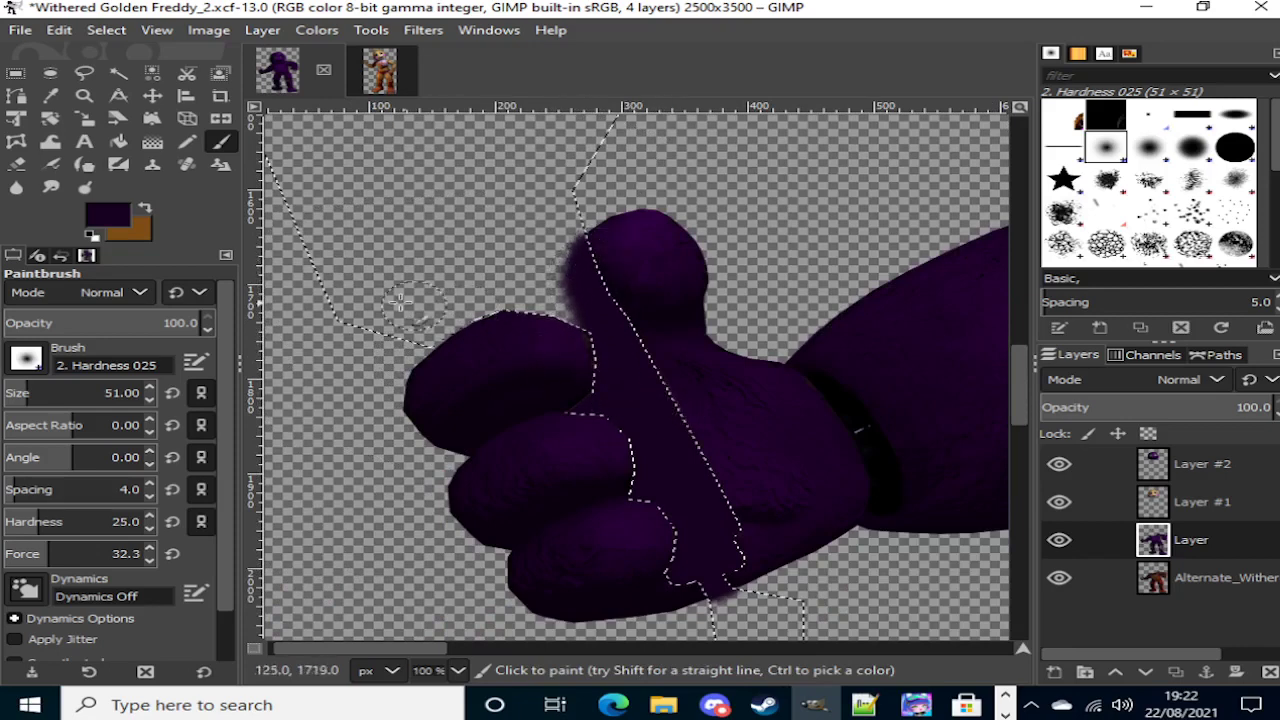
# Step: Clear the microphone-shaped selection with the Fuzzy Select tool
pyautogui.click(151, 76)
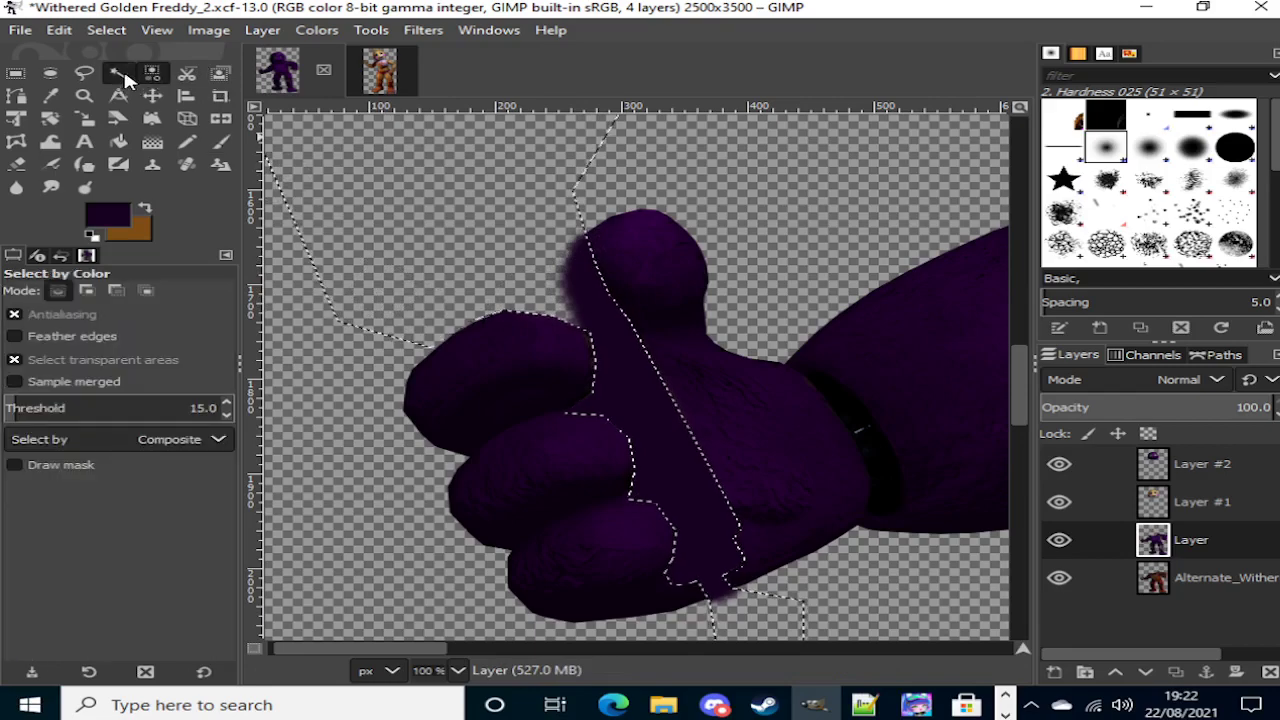
pyautogui.click(121, 74)
pyautogui.scroll(-3, 400, 374)
pyautogui.scroll(2, 486, 277)
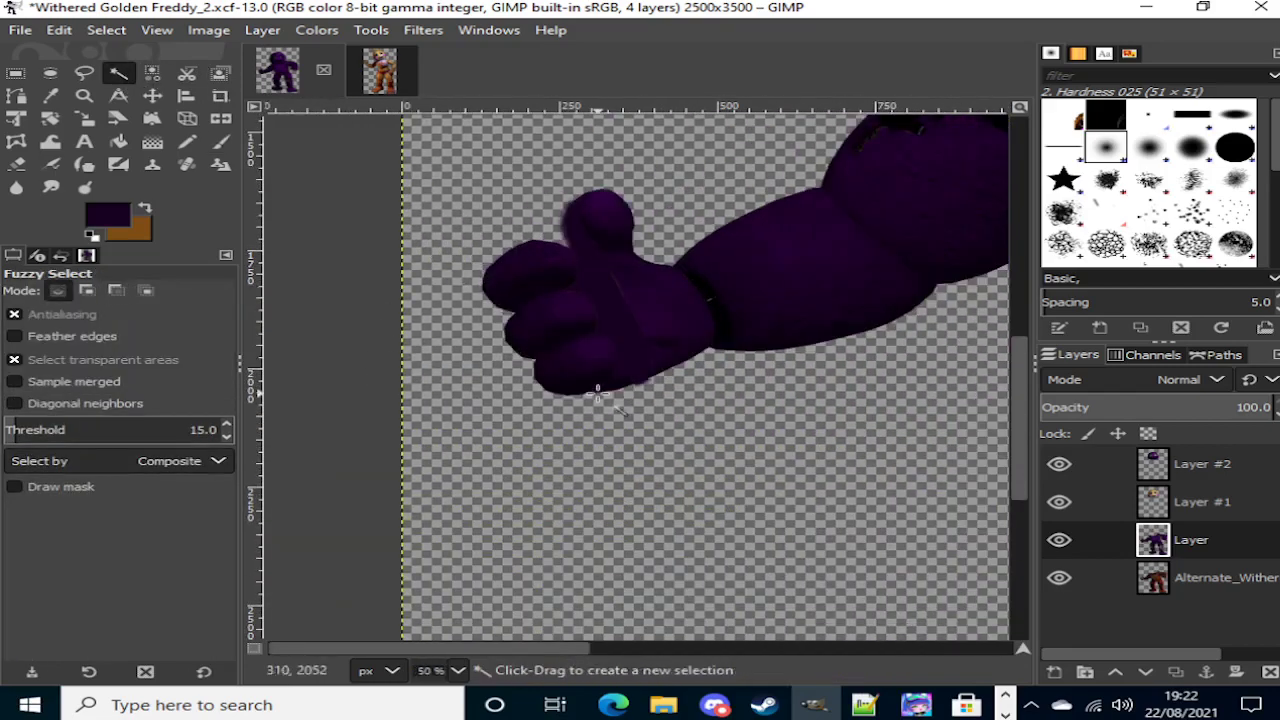
# Step: Smudge the seam along the palm and the edges of the lowest finger to blend in the painted area
pyautogui.click(51, 187)
pyautogui.scroll(5, 594, 209)
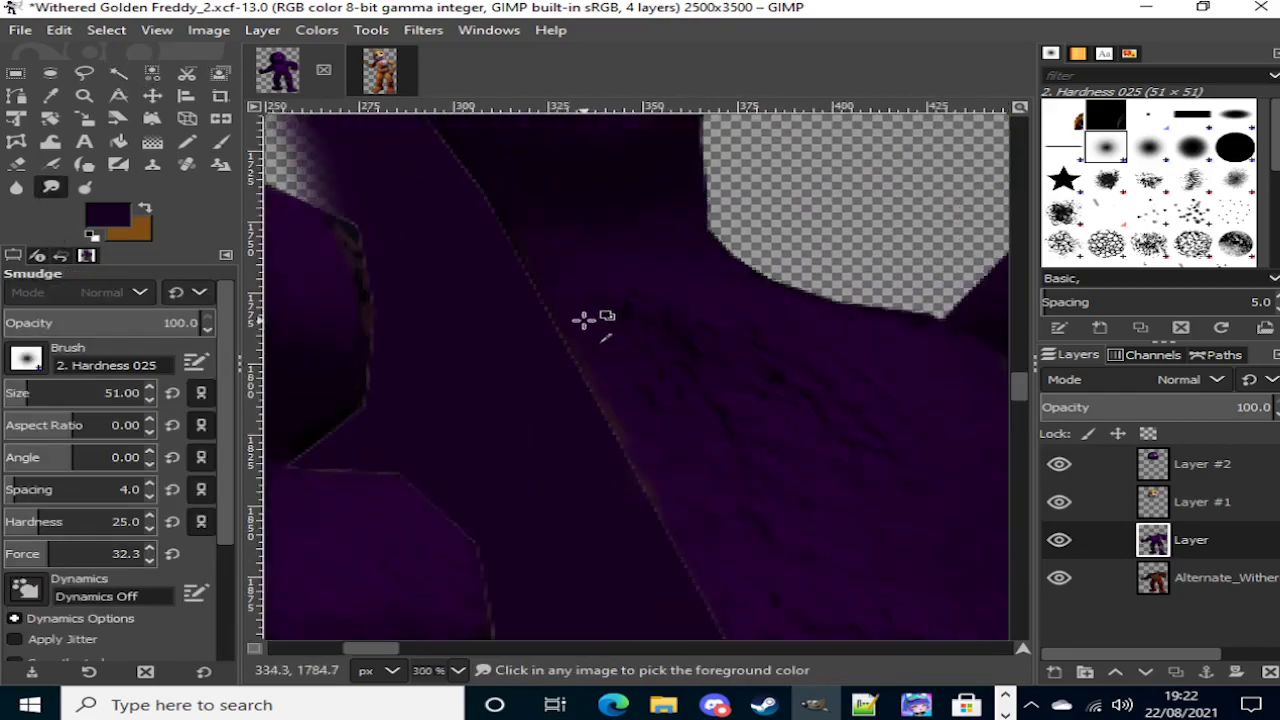
pyautogui.moveTo(619, 349)
pyautogui.mouseDown()
pyautogui.moveTo(552, 441)
pyautogui.moveTo(633, 394)
pyautogui.moveTo(618, 415)
pyautogui.moveTo(559, 401)
pyautogui.moveTo(618, 362)
pyautogui.moveTo(530, 382)
pyautogui.moveTo(605, 313)
pyautogui.moveTo(498, 394)
pyautogui.moveTo(569, 271)
pyautogui.moveTo(499, 322)
pyautogui.moveTo(513, 276)
pyautogui.moveTo(564, 229)
pyautogui.moveTo(616, 470)
pyautogui.moveTo(698, 443)
pyautogui.moveTo(649, 406)
pyautogui.moveTo(659, 399)
pyautogui.moveTo(629, 465)
pyautogui.moveTo(734, 495)
pyautogui.moveTo(704, 517)
pyautogui.moveTo(750, 443)
pyautogui.moveTo(739, 468)
pyautogui.moveTo(615, 541)
pyautogui.moveTo(601, 527)
pyautogui.moveTo(665, 487)
pyautogui.moveTo(597, 521)
pyautogui.moveTo(681, 440)
pyautogui.moveTo(671, 475)
pyautogui.moveTo(603, 537)
pyautogui.moveTo(717, 537)
pyautogui.moveTo(640, 601)
pyautogui.moveTo(757, 596)
pyautogui.mouseUp()
pyautogui.scroll(-4, 789, 535)
pyautogui.moveTo(790, 530)
pyautogui.mouseDown()
pyautogui.moveTo(704, 439)
pyautogui.moveTo(792, 387)
pyautogui.moveTo(637, 423)
pyautogui.moveTo(709, 378)
pyautogui.moveTo(756, 461)
pyautogui.moveTo(721, 494)
pyautogui.moveTo(839, 446)
pyautogui.moveTo(744, 537)
pyautogui.moveTo(856, 502)
pyautogui.moveTo(812, 481)
pyautogui.moveTo(748, 485)
pyautogui.moveTo(914, 429)
pyautogui.moveTo(751, 488)
pyautogui.moveTo(847, 426)
pyautogui.moveTo(763, 517)
pyautogui.moveTo(841, 504)
pyautogui.moveTo(745, 534)
pyautogui.moveTo(778, 554)
pyautogui.moveTo(748, 523)
pyautogui.moveTo(762, 554)
pyautogui.moveTo(787, 561)
pyautogui.moveTo(823, 533)
pyautogui.moveTo(761, 577)
pyautogui.moveTo(804, 539)
pyautogui.moveTo(675, 600)
pyautogui.moveTo(744, 558)
pyautogui.moveTo(715, 561)
pyautogui.moveTo(647, 613)
pyautogui.moveTo(681, 566)
pyautogui.moveTo(593, 599)
pyautogui.mouseUp()
pyautogui.scroll(-2, 845, 508)
pyautogui.moveTo(731, 563)
pyautogui.mouseDown()
pyautogui.moveTo(715, 599)
pyautogui.moveTo(800, 569)
pyautogui.moveTo(739, 489)
pyautogui.moveTo(606, 535)
pyautogui.moveTo(696, 511)
pyautogui.moveTo(622, 483)
pyautogui.moveTo(657, 431)
pyautogui.moveTo(604, 406)
pyautogui.moveTo(636, 359)
pyautogui.moveTo(603, 333)
pyautogui.moveTo(567, 361)
pyautogui.moveTo(657, 364)
pyautogui.moveTo(629, 425)
pyautogui.moveTo(506, 263)
pyautogui.moveTo(531, 302)
pyautogui.moveTo(489, 313)
pyautogui.moveTo(537, 293)
pyautogui.moveTo(510, 324)
pyautogui.moveTo(569, 266)
pyautogui.moveTo(510, 277)
pyautogui.mouseUp()
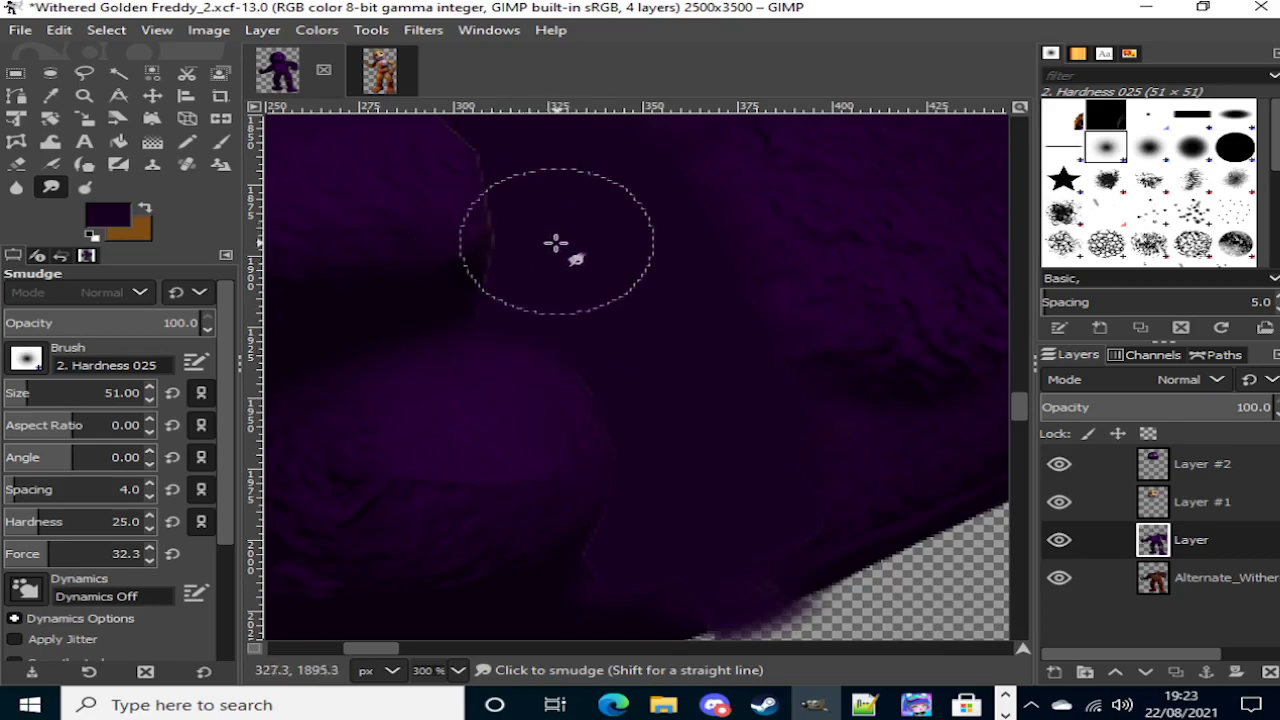
# Step: Smudge the middle finger's edge up toward the upper finger to blend it into the palm
pyautogui.scroll(3, 531, 277)
pyautogui.moveTo(509, 464)
pyautogui.mouseDown()
pyautogui.moveTo(504, 377)
pyautogui.moveTo(483, 431)
pyautogui.moveTo(489, 405)
pyautogui.moveTo(417, 328)
pyautogui.mouseUp()
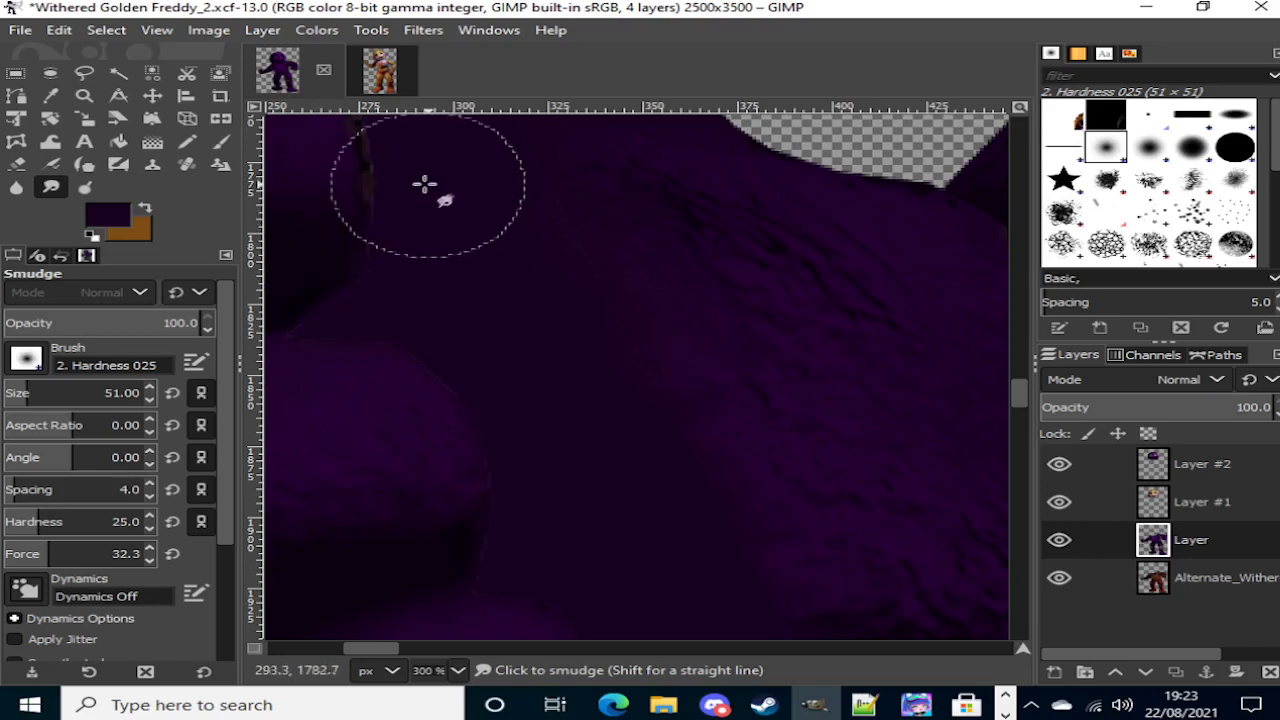
pyautogui.scroll(2, 546, 391)
pyautogui.hscroll(-4, 597, 337)
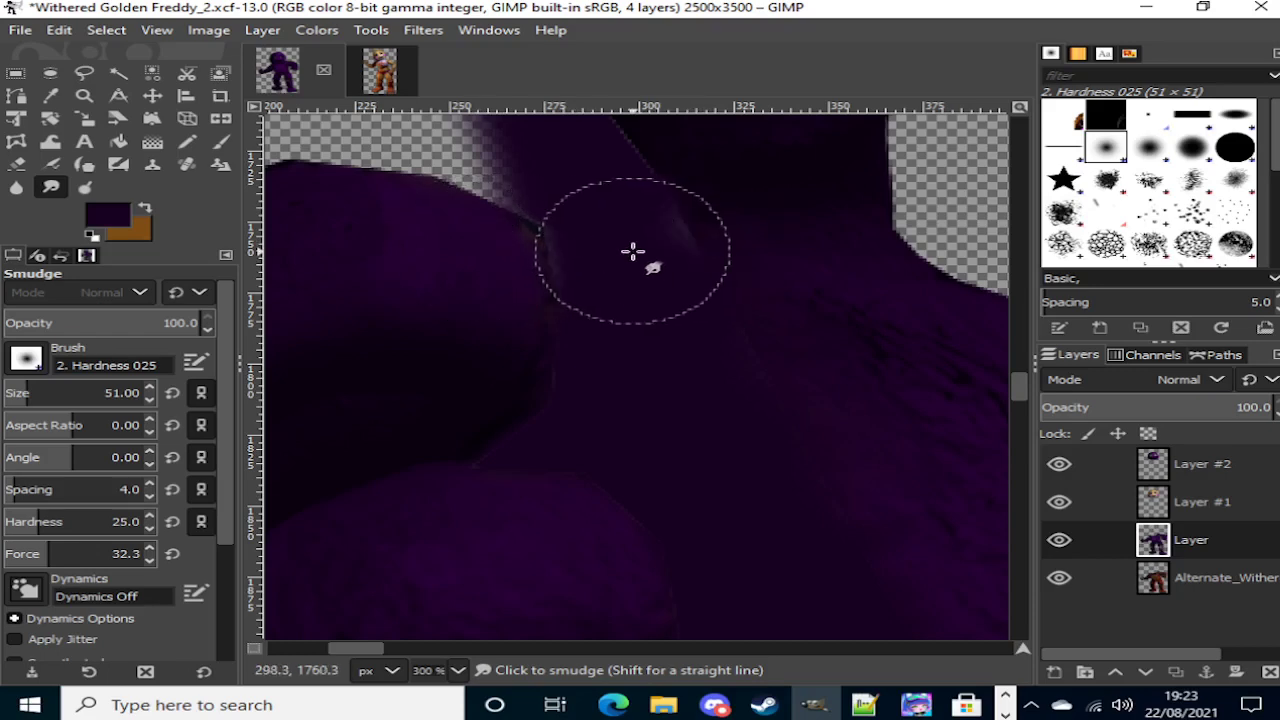
# Step: Undo the last smudge, then smudge the upper finger's tip and the seam across the thumb
pyautogui.press('ctrl')
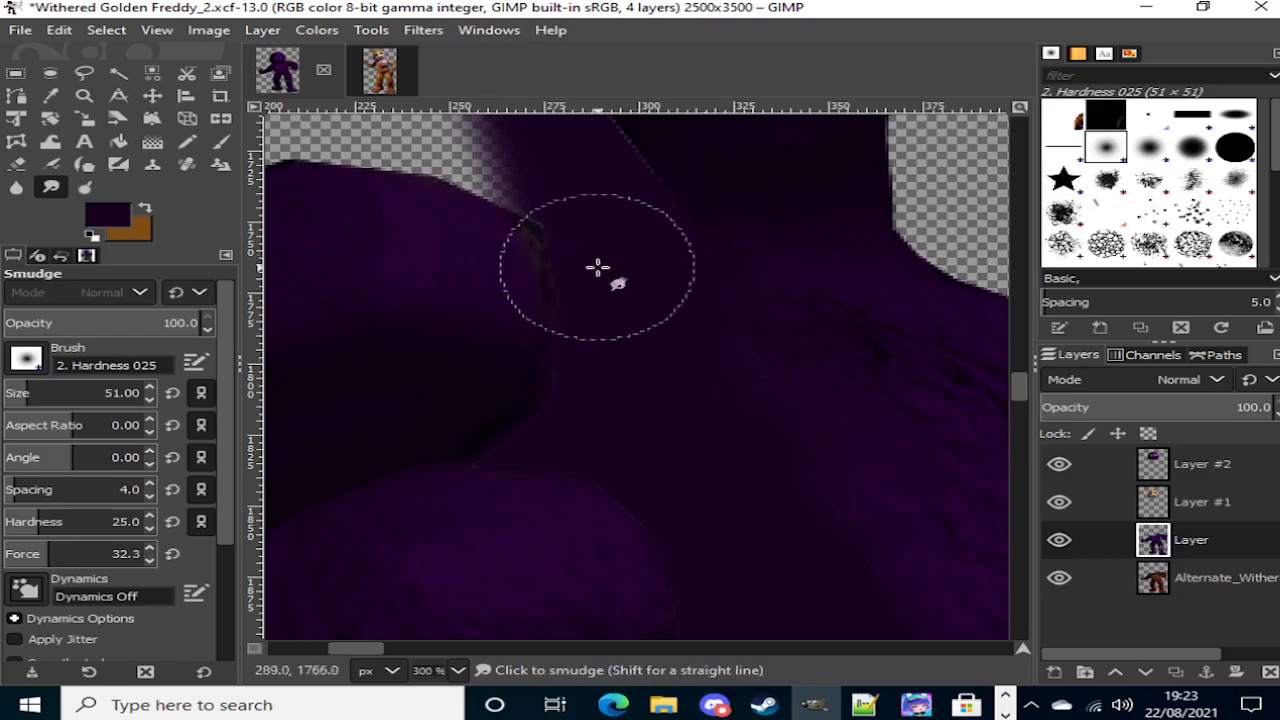
pyautogui.moveTo(556, 288)
pyautogui.mouseDown()
pyautogui.moveTo(586, 242)
pyautogui.moveTo(534, 248)
pyautogui.moveTo(589, 246)
pyautogui.moveTo(525, 227)
pyautogui.moveTo(588, 291)
pyautogui.moveTo(452, 260)
pyautogui.moveTo(518, 269)
pyautogui.moveTo(582, 245)
pyautogui.moveTo(529, 251)
pyautogui.mouseUp()
pyautogui.scroll(5, 599, 432)
pyautogui.moveTo(599, 432)
pyautogui.mouseDown()
pyautogui.moveTo(634, 424)
pyautogui.moveTo(653, 491)
pyautogui.moveTo(689, 450)
pyautogui.moveTo(599, 436)
pyautogui.moveTo(623, 393)
pyautogui.mouseUp()
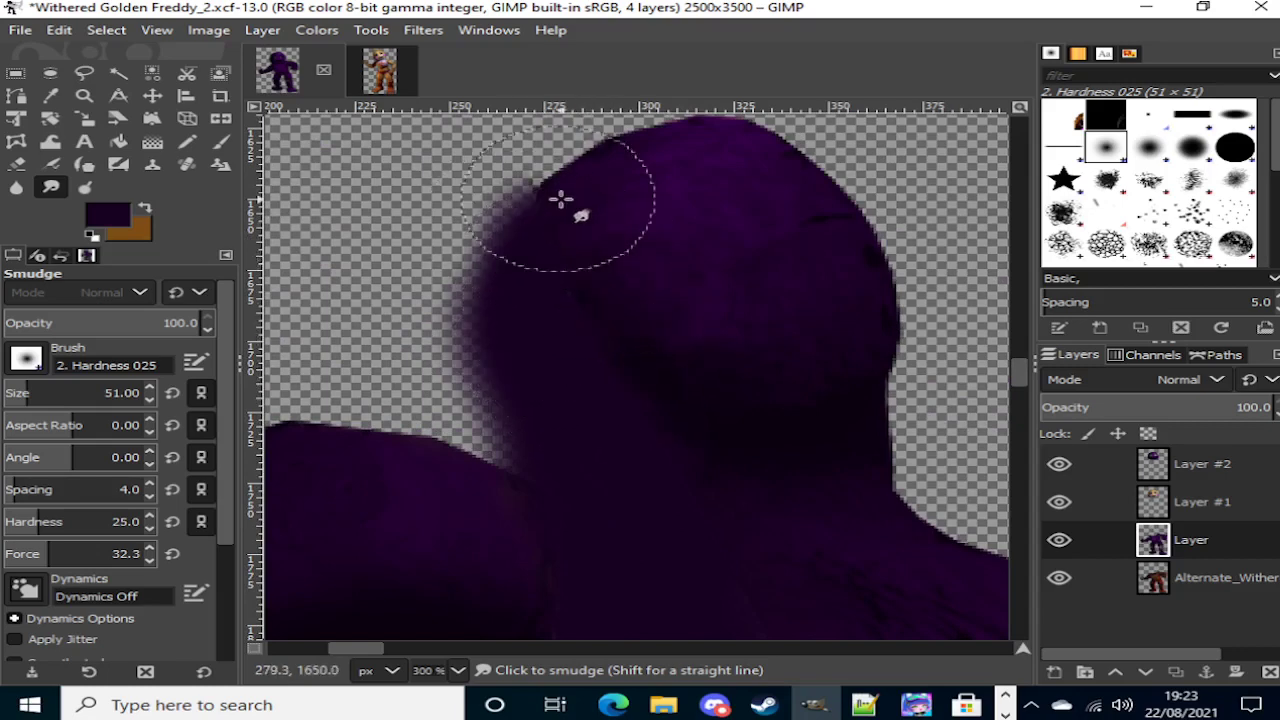
# Step: Erase the blurred paint overhanging the hand's lower edge with the Eraser at size 51
pyautogui.scroll(-5, 609, 421)
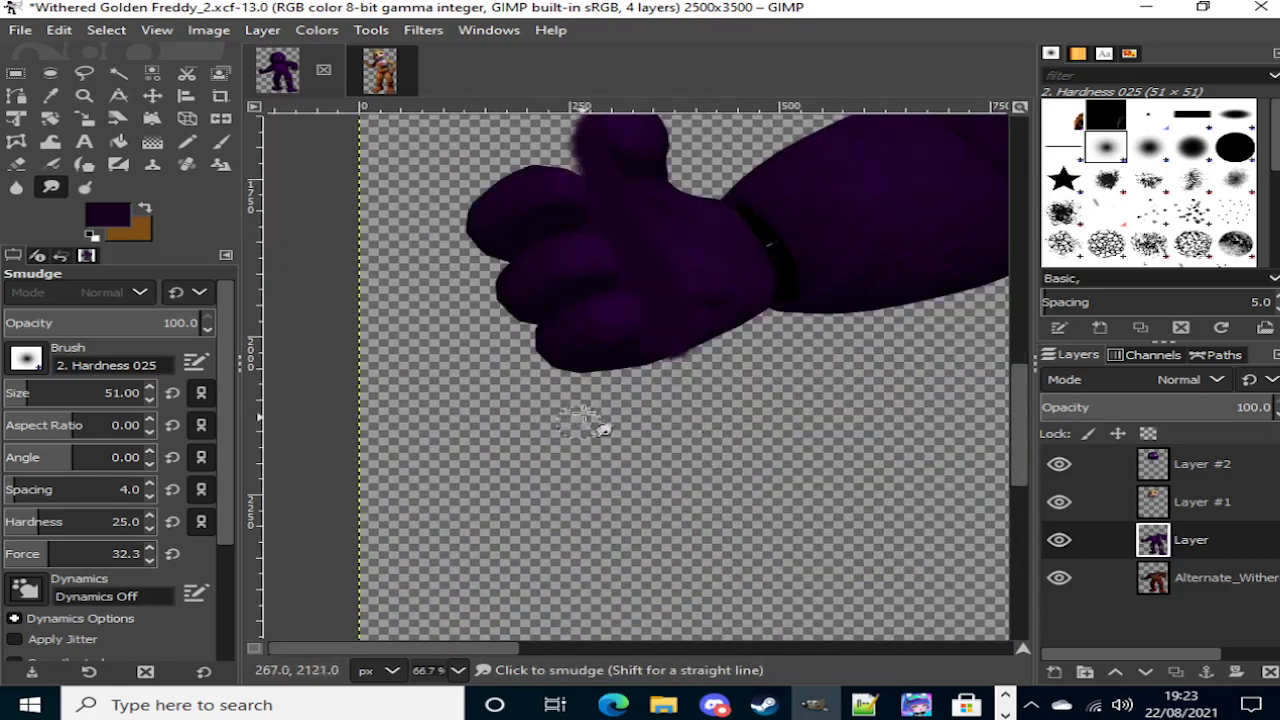
pyautogui.scroll(4, 585, 420)
pyautogui.click(17, 165)
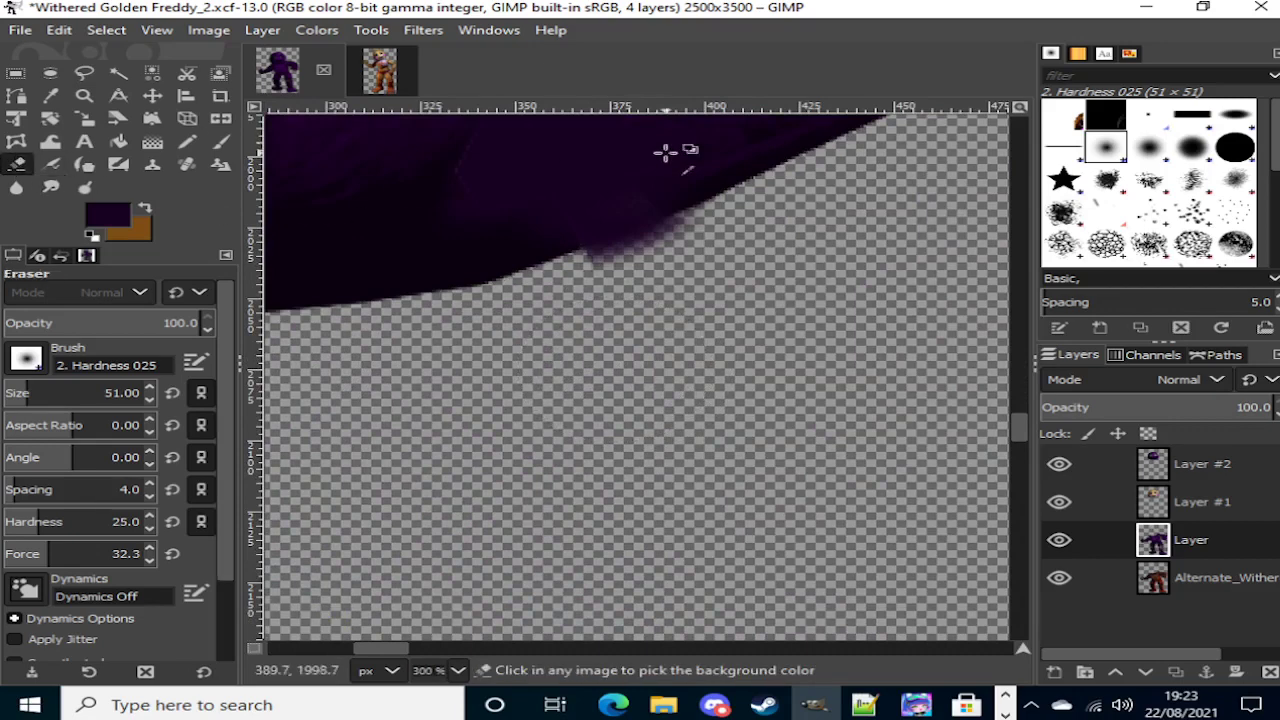
pyautogui.scroll(2, 670, 155)
pyautogui.moveTo(586, 329)
pyautogui.mouseDown()
pyautogui.moveTo(615, 348)
pyautogui.moveTo(550, 373)
pyautogui.moveTo(757, 312)
pyautogui.moveTo(718, 331)
pyautogui.moveTo(747, 322)
pyautogui.moveTo(738, 334)
pyautogui.moveTo(634, 347)
pyautogui.moveTo(772, 314)
pyautogui.moveTo(585, 375)
pyautogui.moveTo(662, 358)
pyautogui.moveTo(686, 335)
pyautogui.mouseUp()
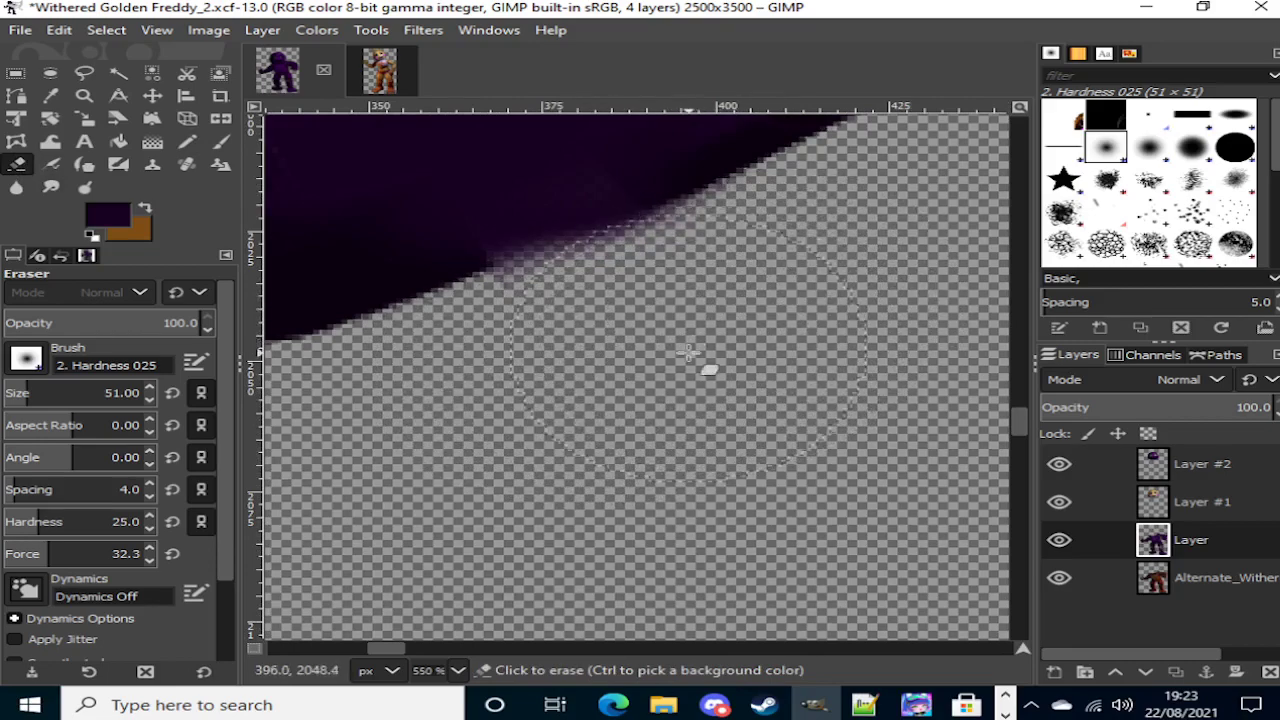
pyautogui.keyDown('ctrl'); pyautogui.scroll(-10, 706, 366); pyautogui.keyUp('ctrl')
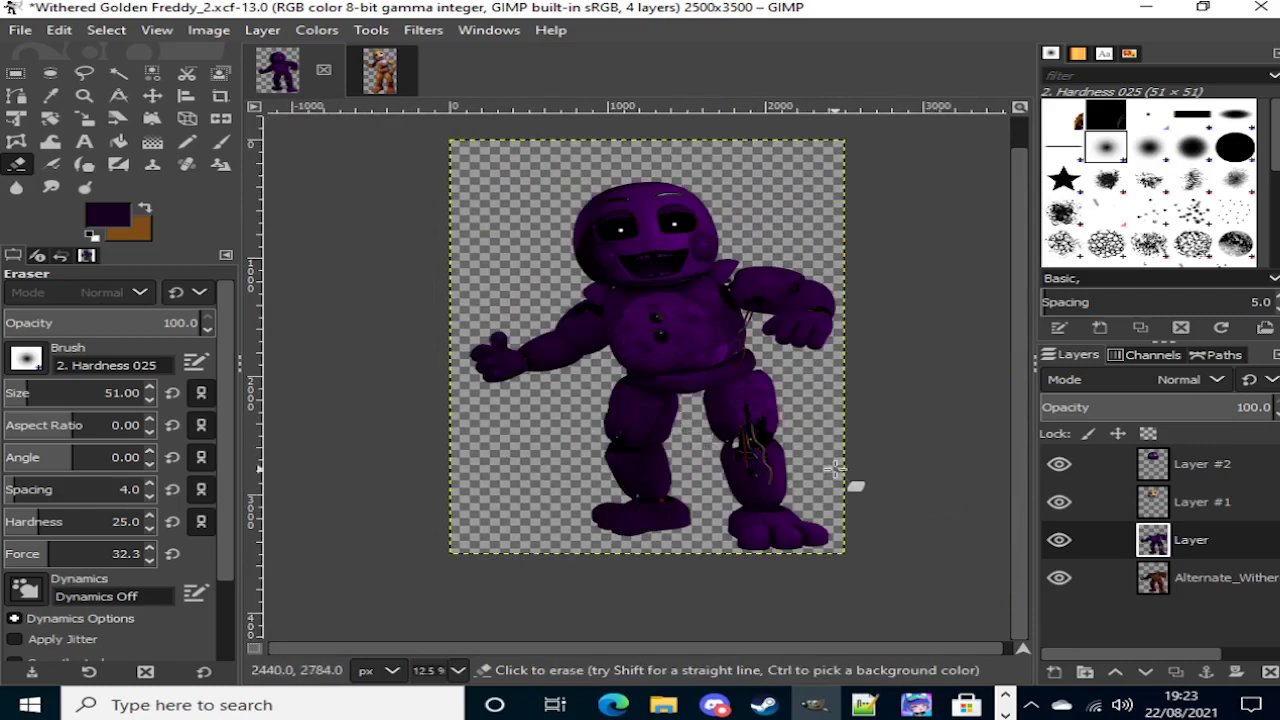
# Step: On Layer #2, smudge the edges and centre of the round cheek right of the mouth to blend them into the face
pyautogui.click(1205, 462)
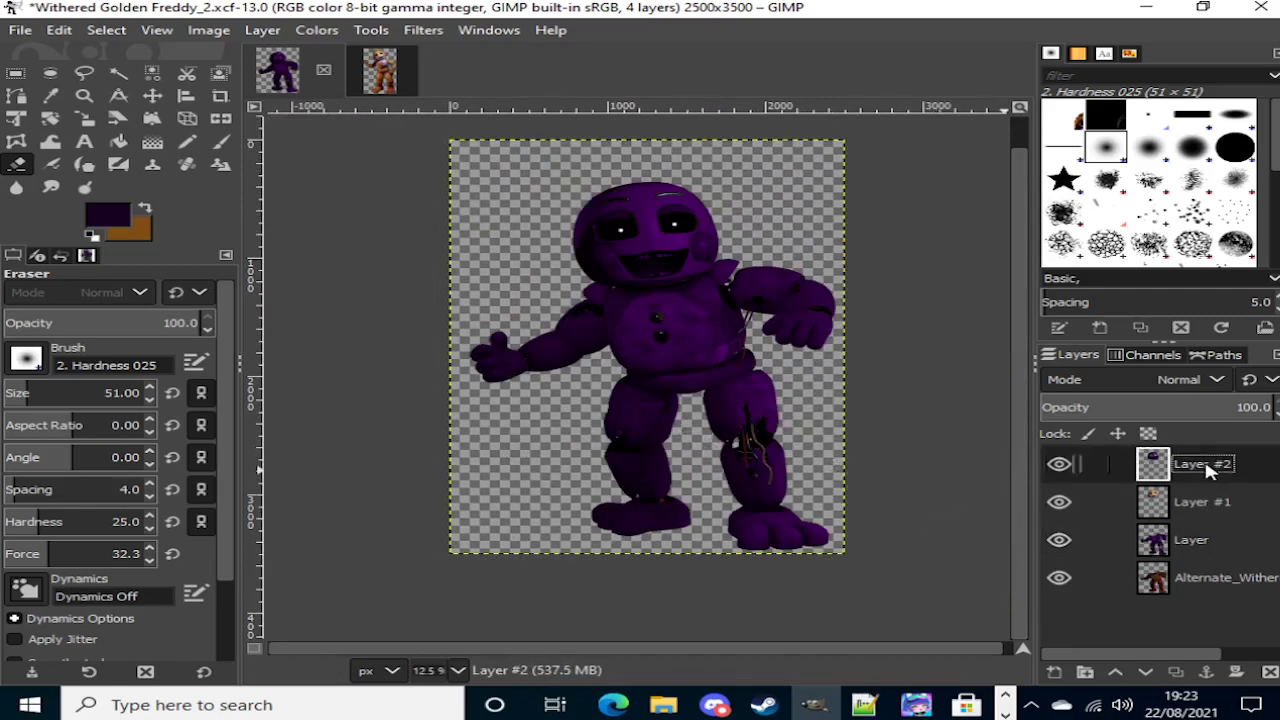
pyautogui.keyDown('ctrl'); pyautogui.scroll(6, 650, 255); pyautogui.keyUp('ctrl')
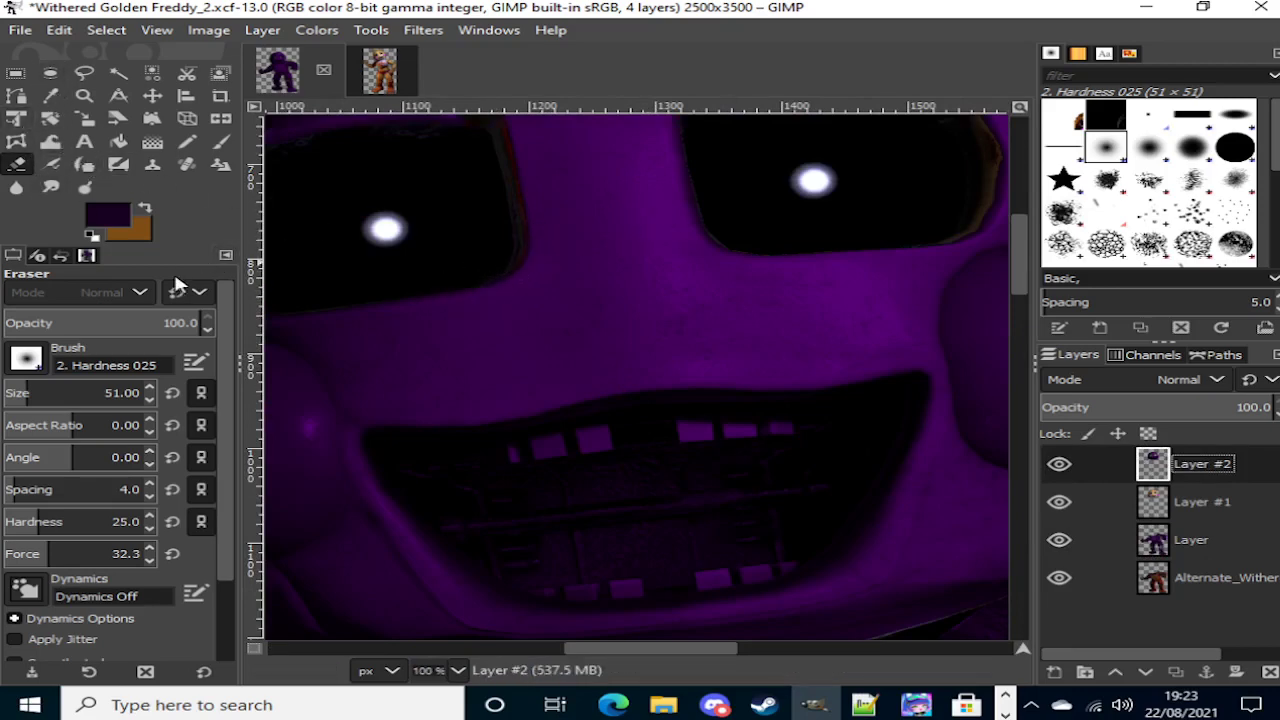
pyautogui.click(53, 189)
pyautogui.hscroll(5, 400, 295)
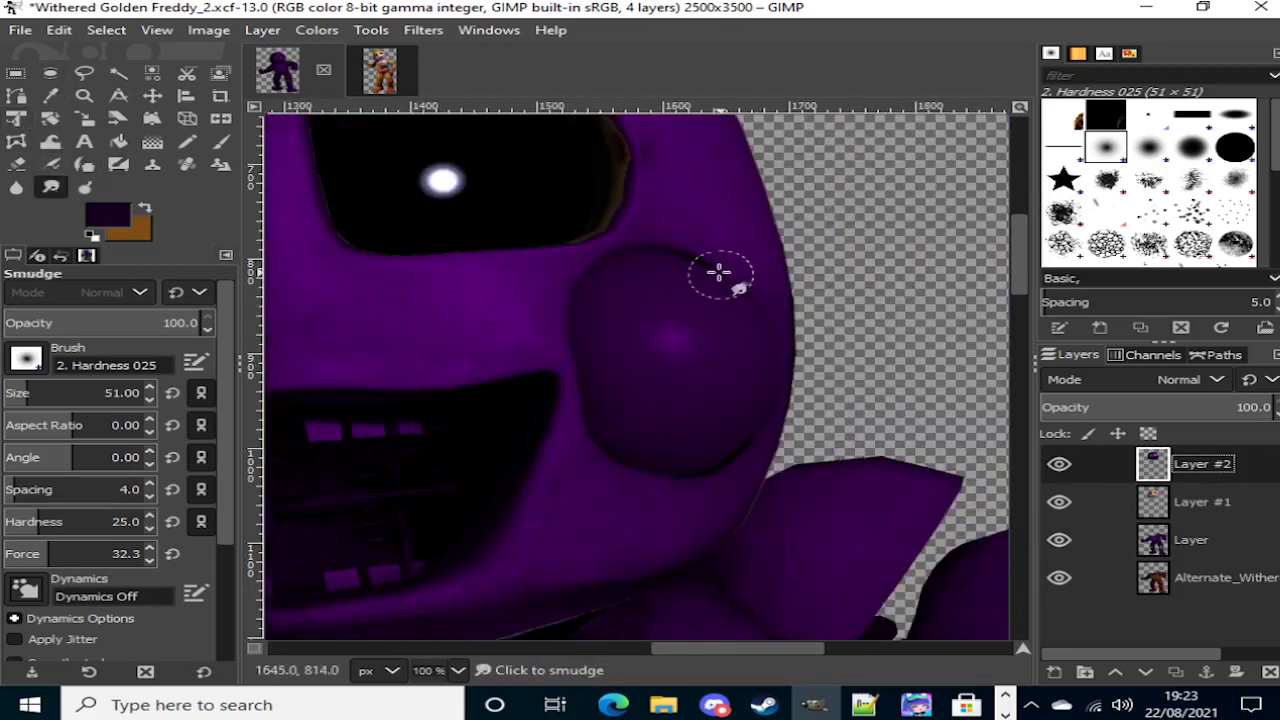
pyautogui.scroll(2, 719, 272)
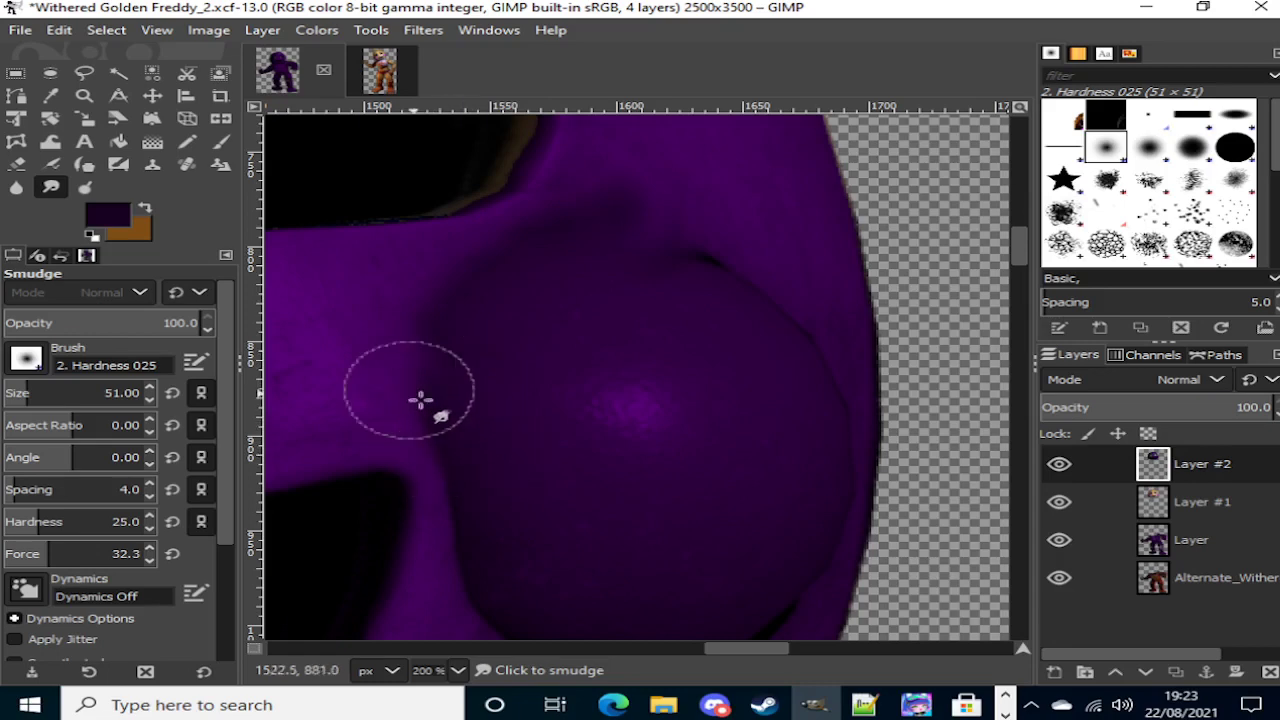
pyautogui.moveTo(420, 400)
pyautogui.mouseDown()
pyautogui.moveTo(514, 302)
pyautogui.moveTo(604, 311)
pyautogui.moveTo(596, 282)
pyautogui.moveTo(643, 308)
pyautogui.moveTo(690, 284)
pyautogui.moveTo(779, 361)
pyautogui.moveTo(789, 420)
pyautogui.moveTo(766, 488)
pyautogui.moveTo(750, 487)
pyautogui.moveTo(686, 363)
pyautogui.moveTo(736, 377)
pyautogui.moveTo(586, 477)
pyautogui.moveTo(506, 446)
pyautogui.moveTo(471, 477)
pyautogui.moveTo(471, 514)
pyautogui.moveTo(447, 560)
pyautogui.moveTo(510, 542)
pyautogui.mouseUp()
pyautogui.scroll(-2, 540, 490)
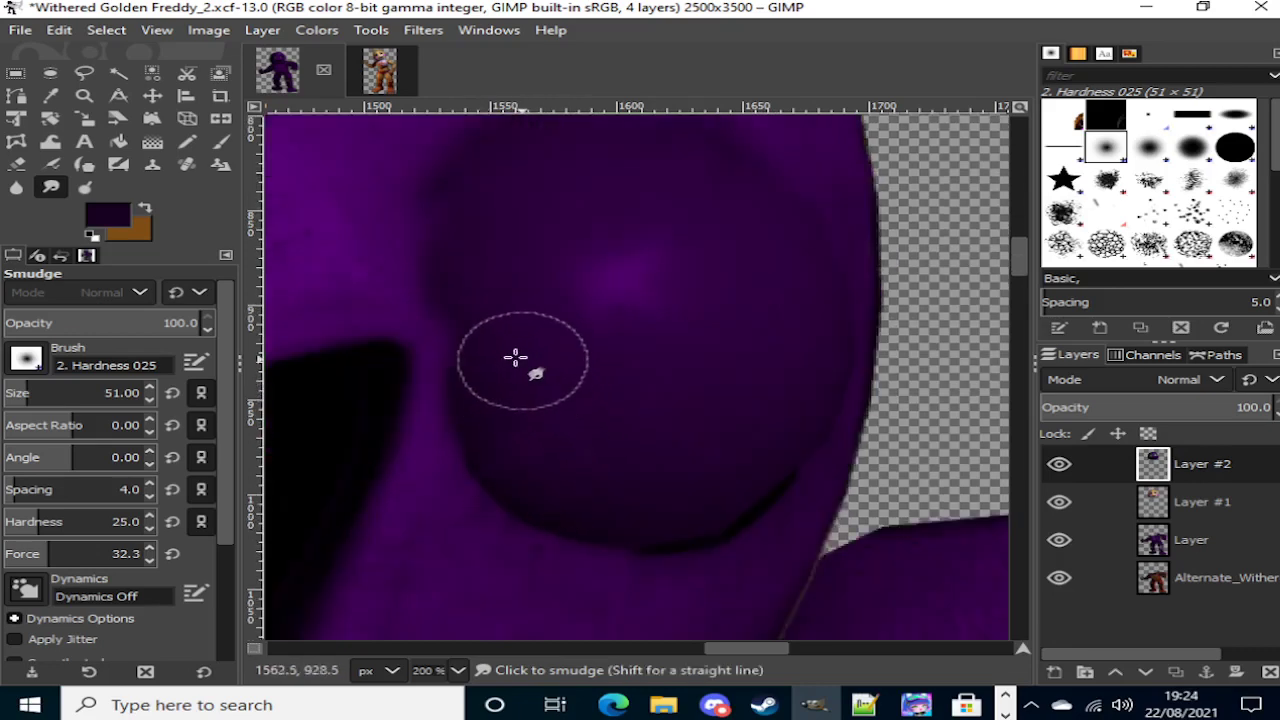
pyautogui.moveTo(515, 357)
pyautogui.mouseDown()
pyautogui.moveTo(475, 299)
pyautogui.moveTo(443, 405)
pyautogui.moveTo(478, 424)
pyautogui.moveTo(453, 505)
pyautogui.moveTo(458, 433)
pyautogui.moveTo(478, 397)
pyautogui.moveTo(450, 391)
pyautogui.moveTo(482, 513)
pyautogui.moveTo(475, 504)
pyautogui.moveTo(525, 521)
pyautogui.moveTo(684, 517)
pyautogui.moveTo(620, 495)
pyautogui.moveTo(580, 520)
pyautogui.moveTo(492, 540)
pyautogui.moveTo(675, 554)
pyautogui.moveTo(640, 565)
pyautogui.moveTo(635, 590)
pyautogui.moveTo(715, 574)
pyautogui.moveTo(740, 529)
pyautogui.moveTo(712, 542)
pyautogui.moveTo(744, 468)
pyautogui.moveTo(759, 478)
pyautogui.moveTo(741, 482)
pyautogui.moveTo(766, 466)
pyautogui.moveTo(755, 442)
pyautogui.moveTo(778, 472)
pyautogui.moveTo(775, 419)
pyautogui.moveTo(808, 394)
pyautogui.moveTo(829, 320)
pyautogui.moveTo(805, 330)
pyautogui.moveTo(798, 362)
pyautogui.moveTo(812, 377)
pyautogui.moveTo(816, 321)
pyautogui.moveTo(786, 426)
pyautogui.moveTo(797, 429)
pyautogui.moveTo(806, 371)
pyautogui.moveTo(737, 329)
pyautogui.mouseUp()
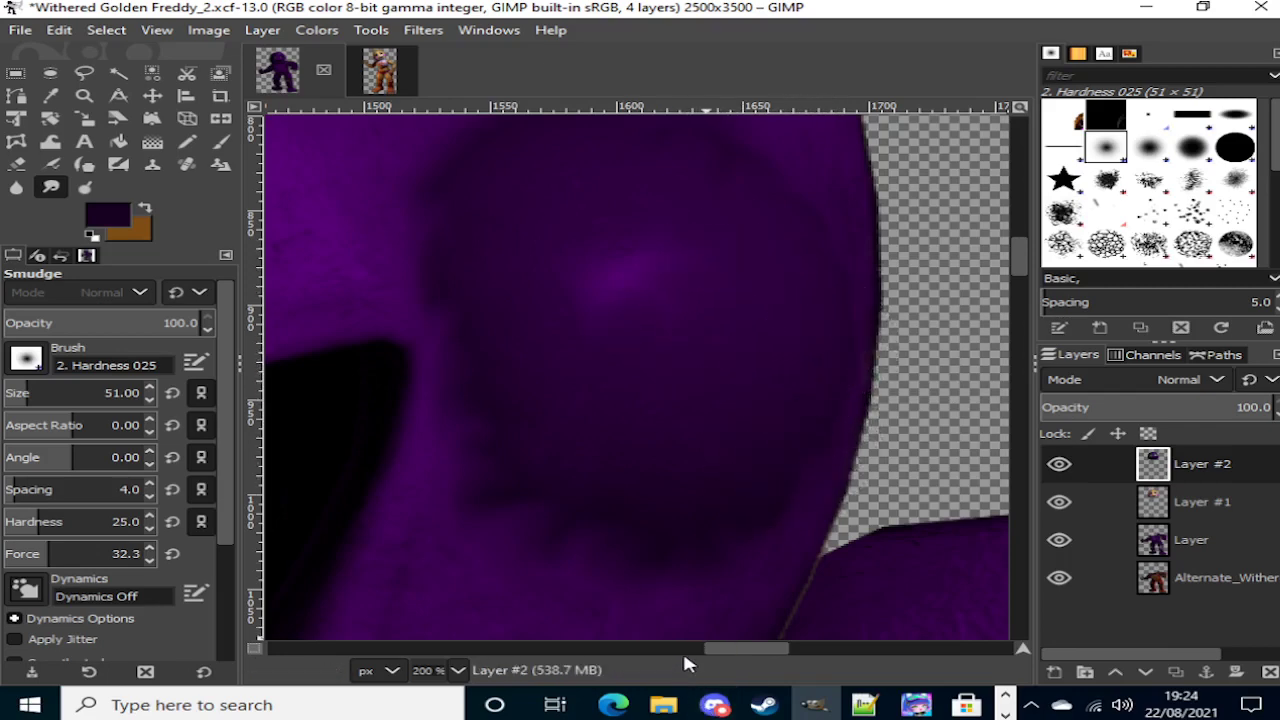
# Step: Select the dark interior of the mouth with Fuzzy Select
pyautogui.hscroll(-10, 698, 656)
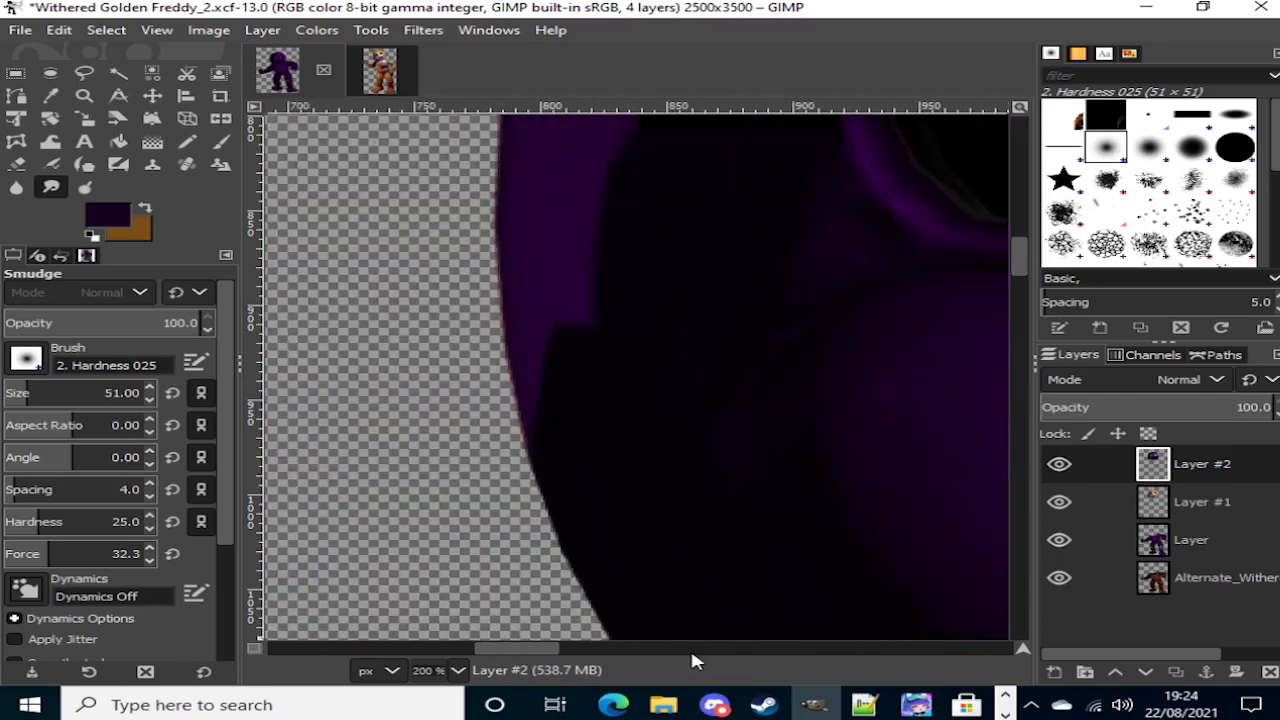
pyautogui.hscroll(9, 691, 655)
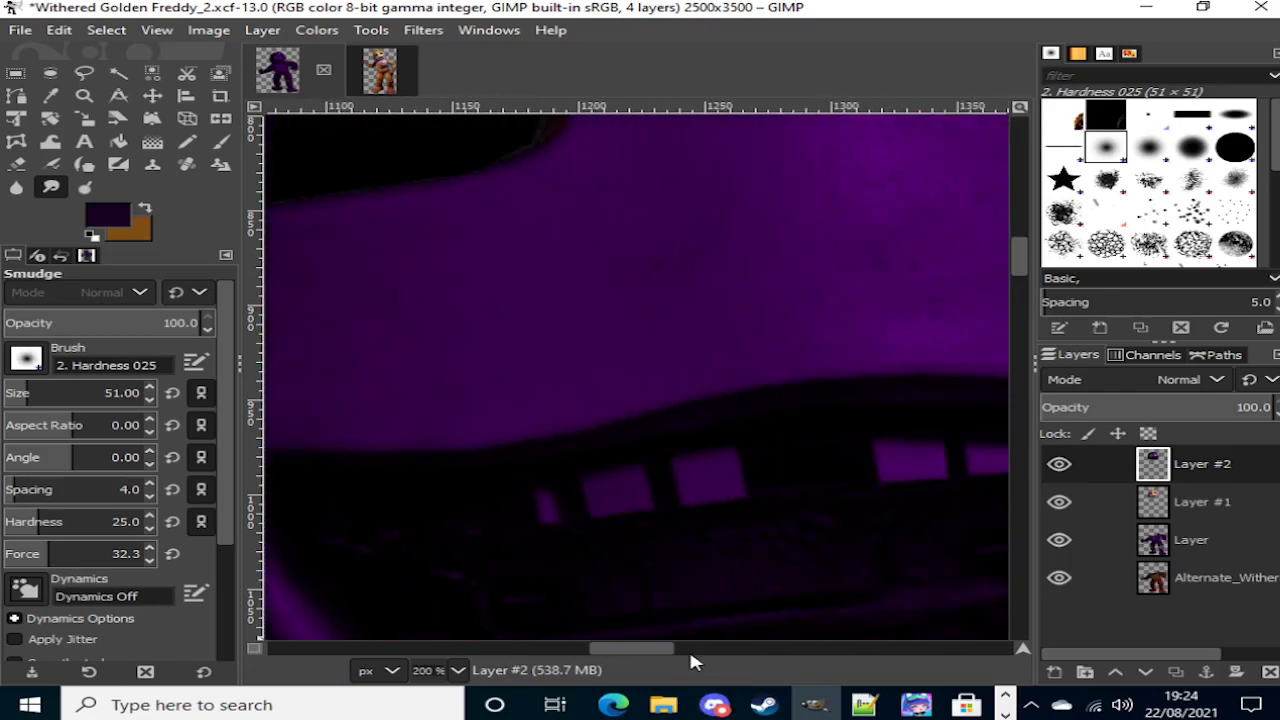
pyautogui.scroll(-2, 531, 480)
pyautogui.click(118, 73)
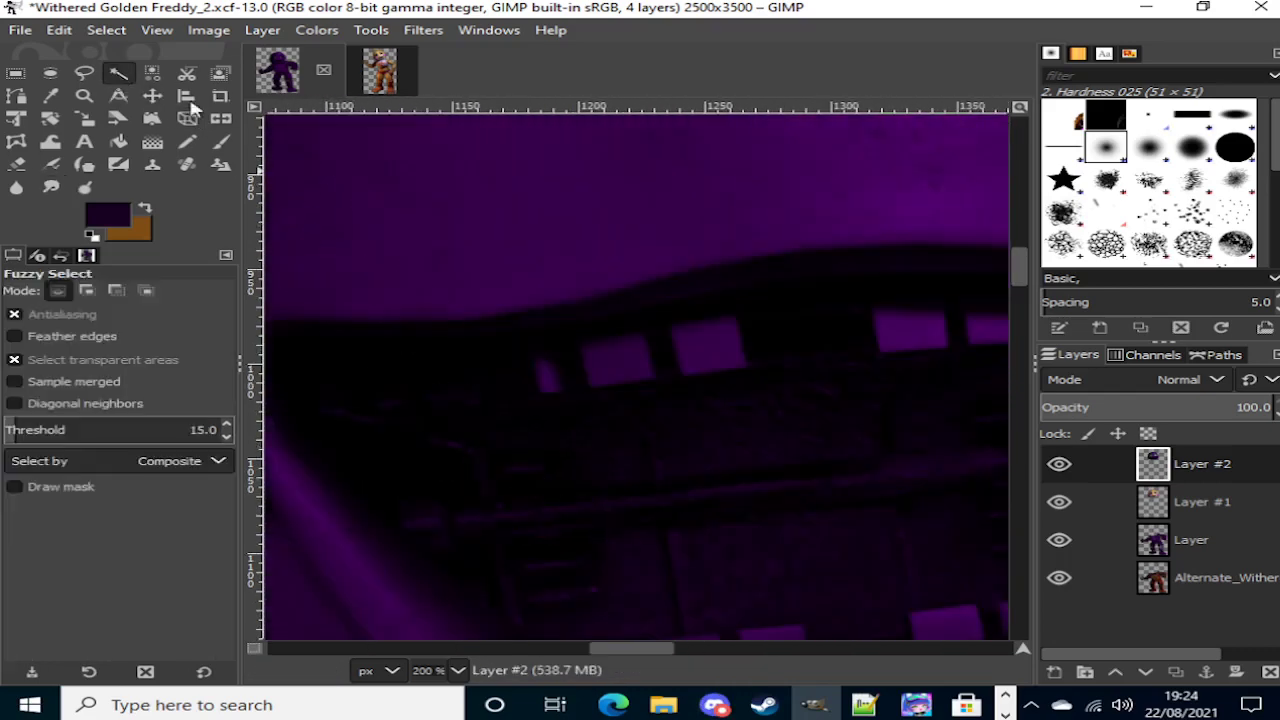
pyautogui.moveTo(694, 503)
pyautogui.mouseDown()
pyautogui.moveTo(838, 556)
pyautogui.moveTo(689, 517)
pyautogui.mouseUp()
pyautogui.scroll(-4, 636, 510)
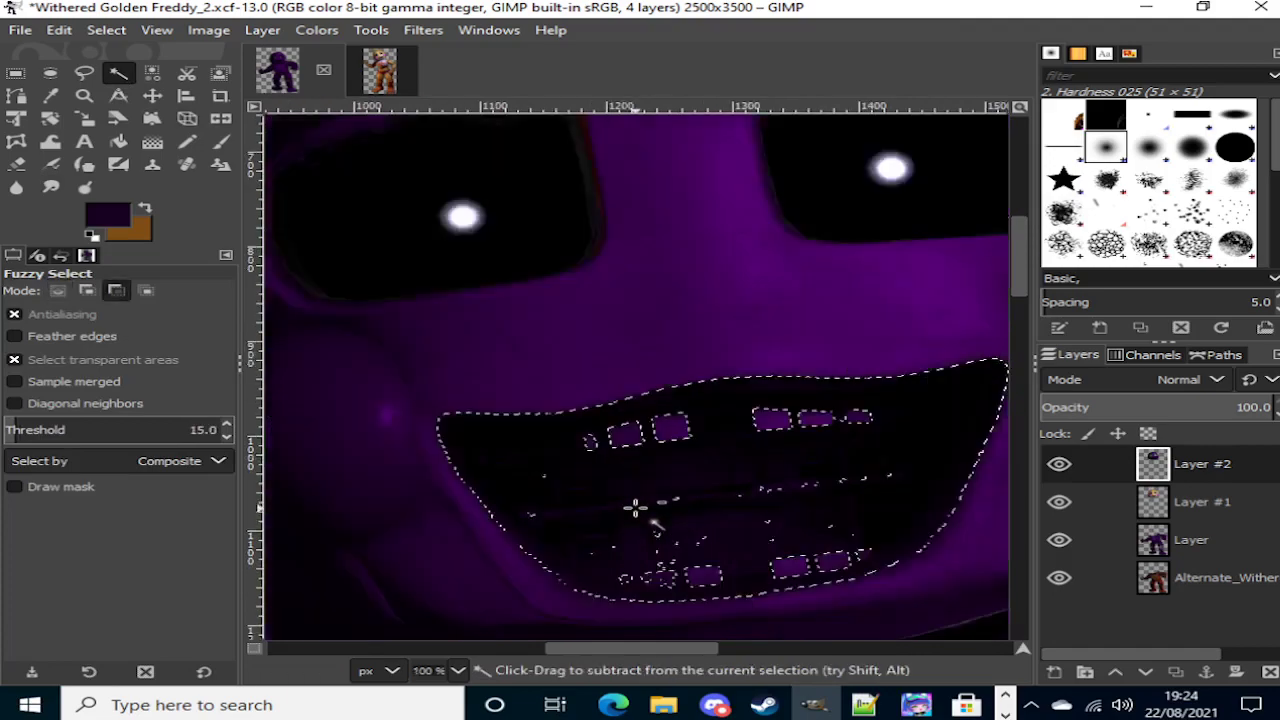
# Step: Add the lower teeth and the textured area above them to the mouth selection
pyautogui.scroll(5, 692, 551)
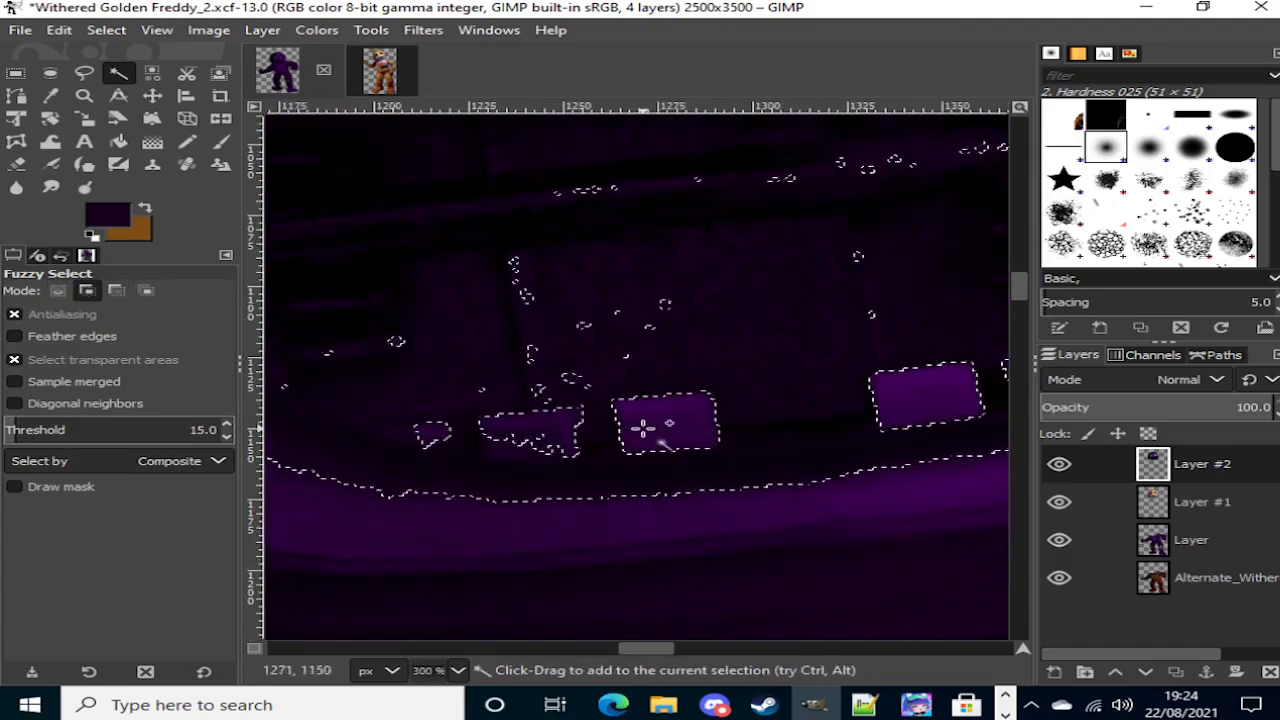
pyautogui.moveTo(651, 430); pyautogui.dragTo(732, 472)
pyautogui.moveTo(918, 400); pyautogui.dragTo(923, 404)
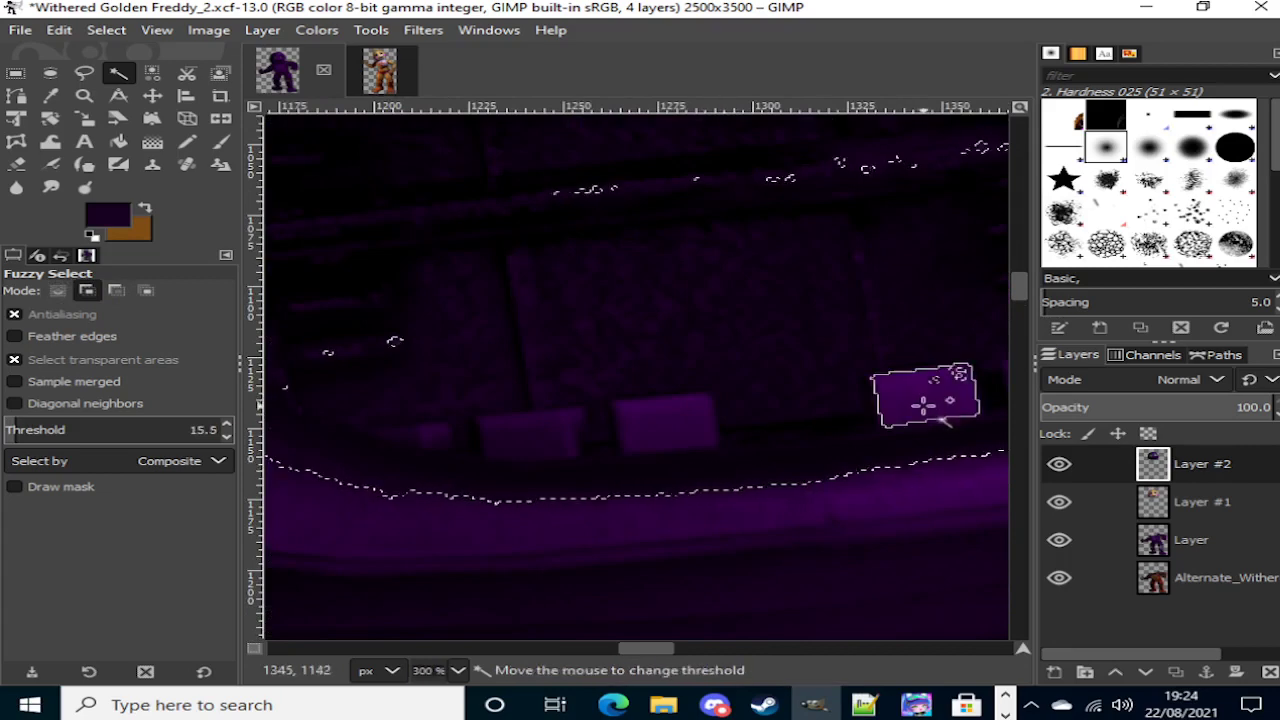
pyautogui.moveTo(978, 453); pyautogui.dragTo(960, 445)
# Step: Add the leftover specks at the right end of the mouth's central bar to the selection
pyautogui.scroll(-4, 930, 380)
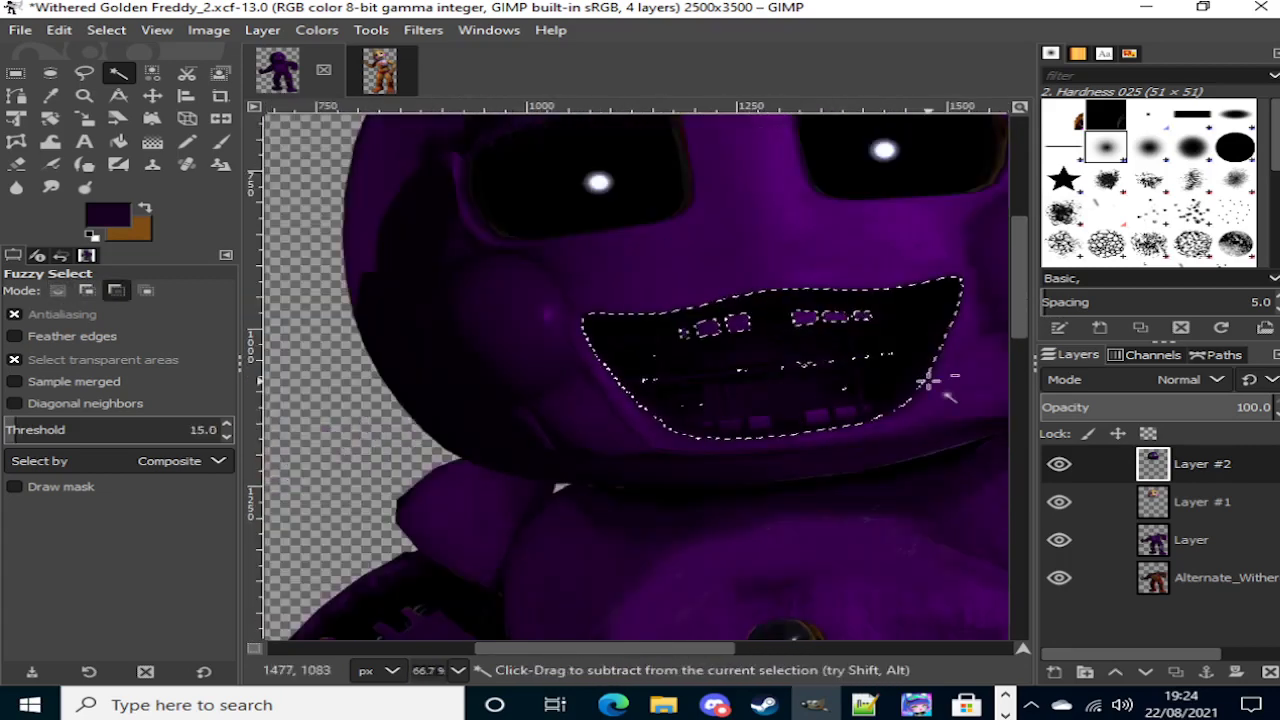
pyautogui.scroll(3, 928, 372)
pyautogui.moveTo(677, 420); pyautogui.dragTo(662, 342)
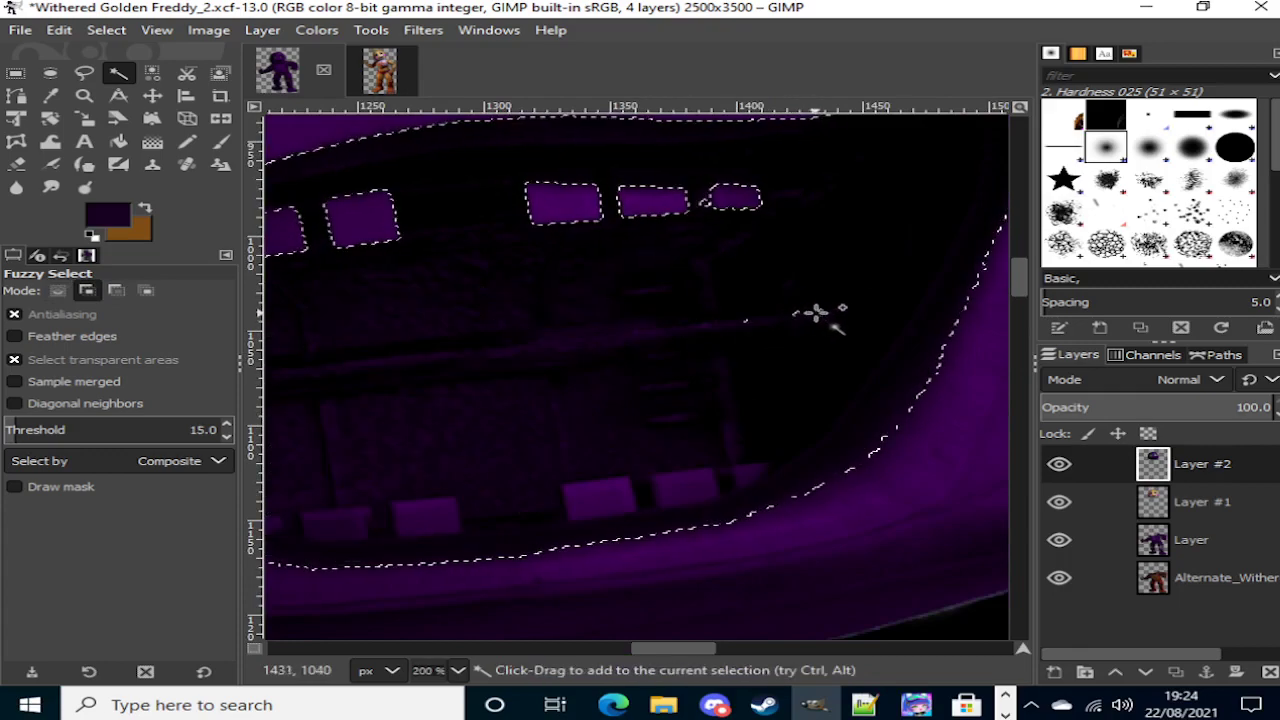
pyautogui.moveTo(822, 308); pyautogui.dragTo(837, 321)
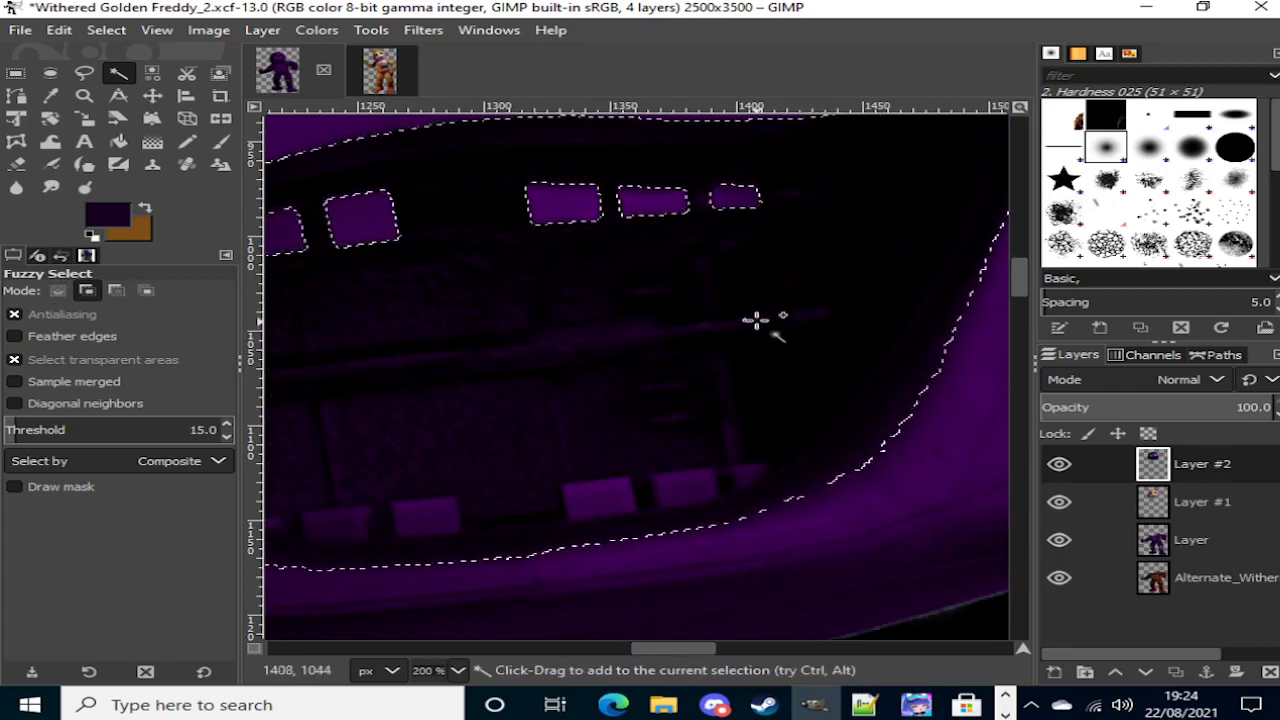
# Step: Try to add the remaining specks near the mouth's lower-left edge to the selection, then undo the attempt
pyautogui.hscroll(-5, 821, 386)
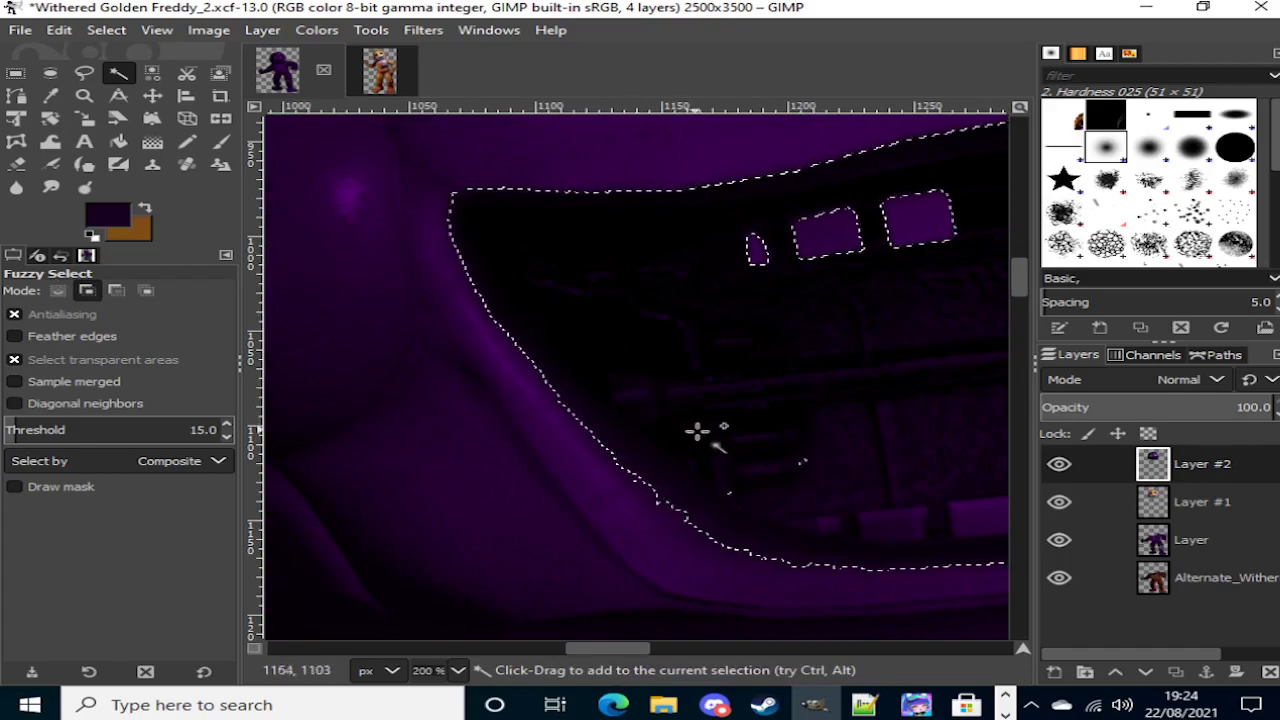
pyautogui.click(725, 492)
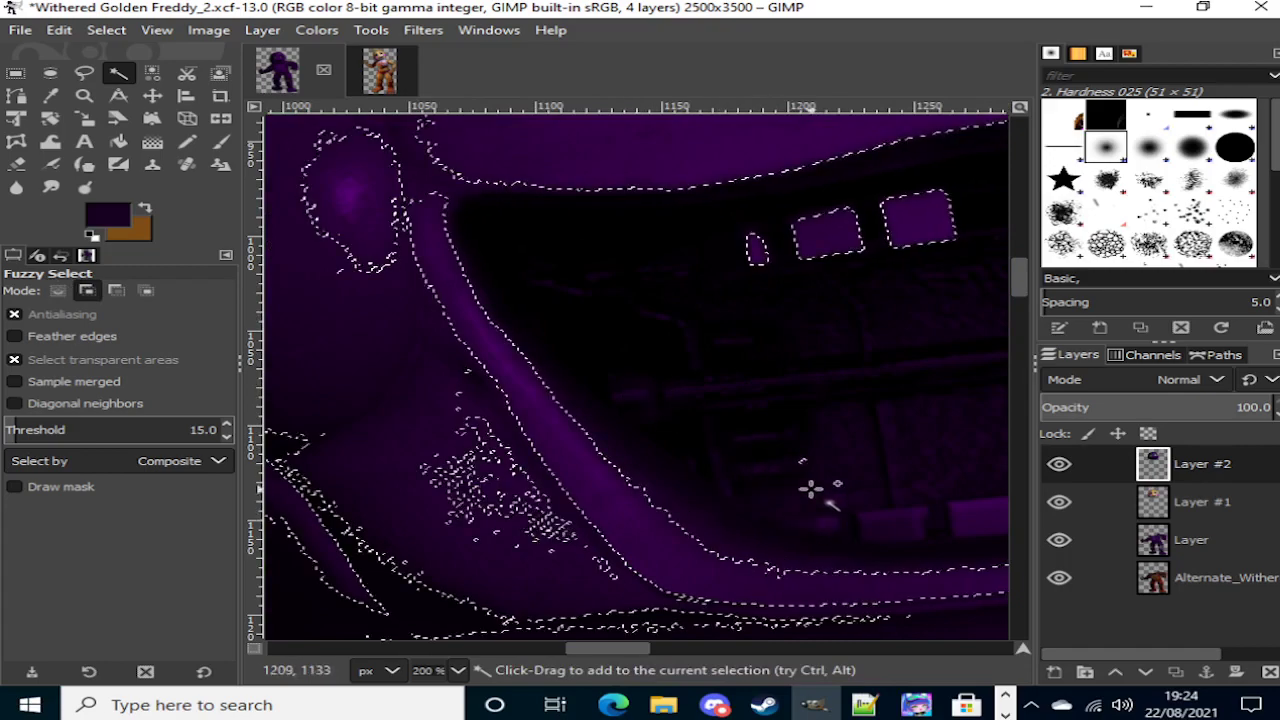
pyautogui.press('ctrl')
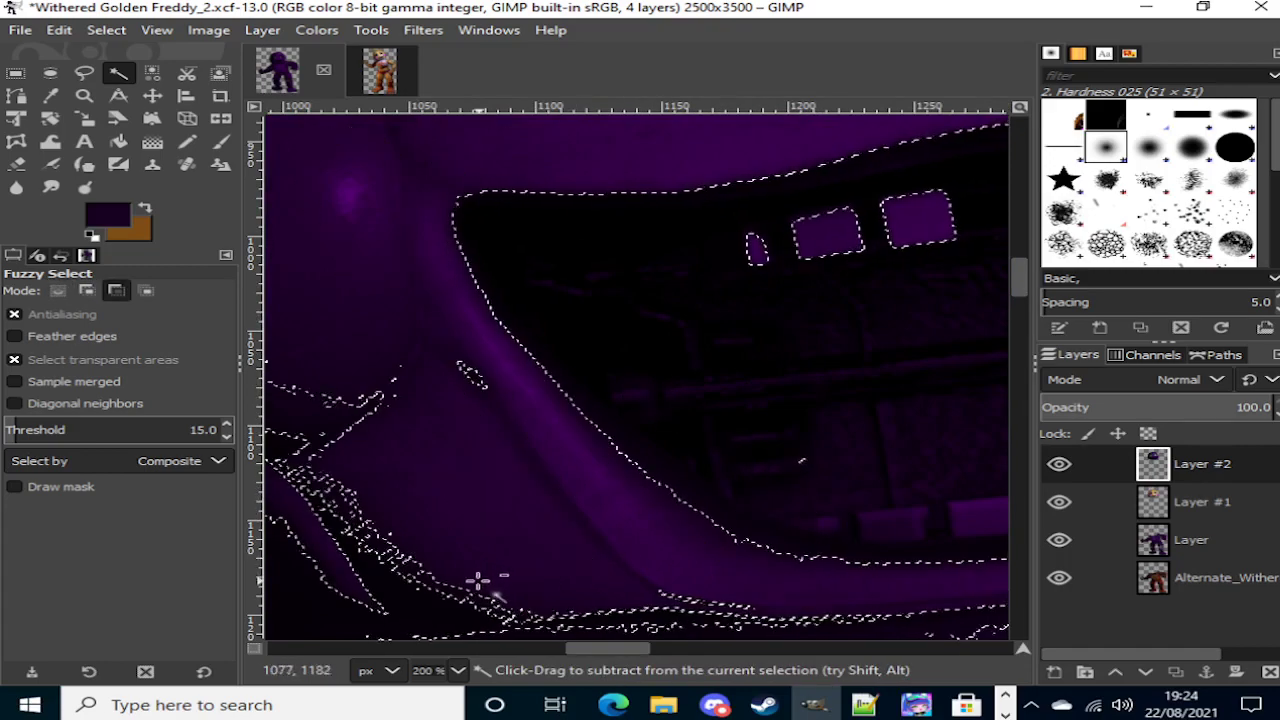
# Step: Reselect the mouth's dark interior and add its textured areas and lower teeth to the selection
pyautogui.moveTo(740, 410); pyautogui.dragTo(855, 466)
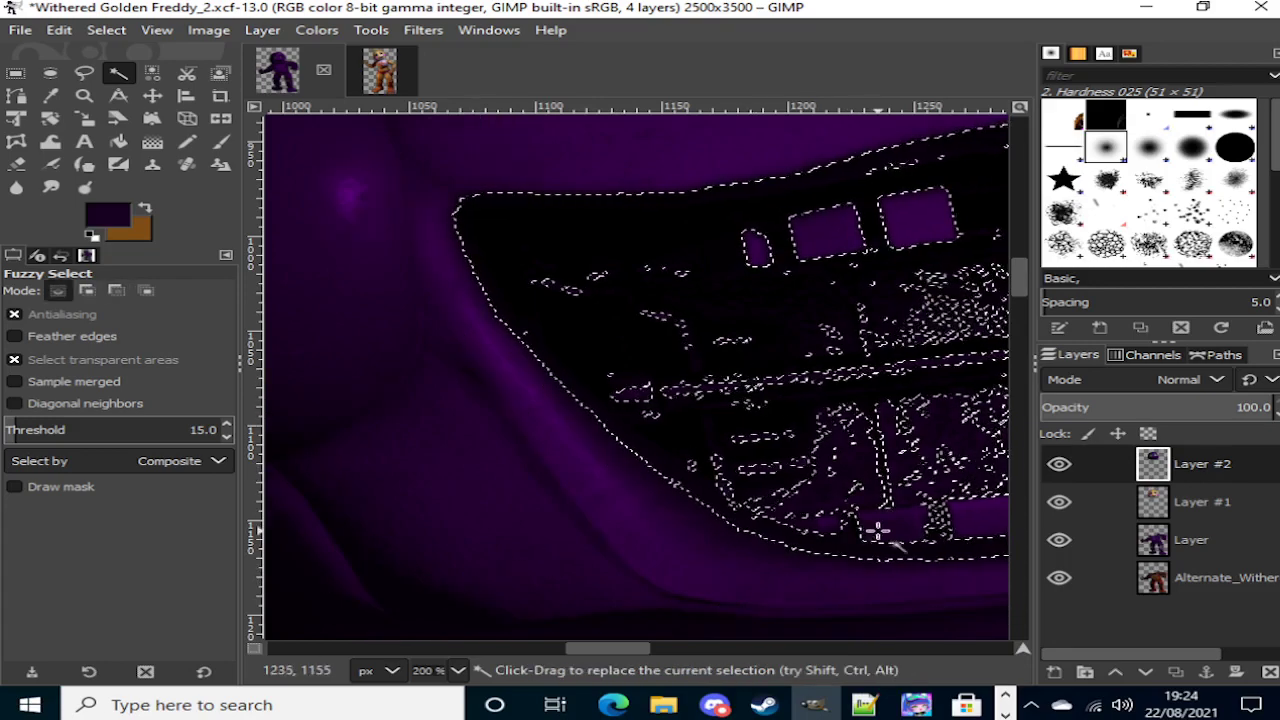
pyautogui.moveTo(762, 311); pyautogui.dragTo(688, 312)
pyautogui.moveTo(842, 521); pyautogui.dragTo(898, 550)
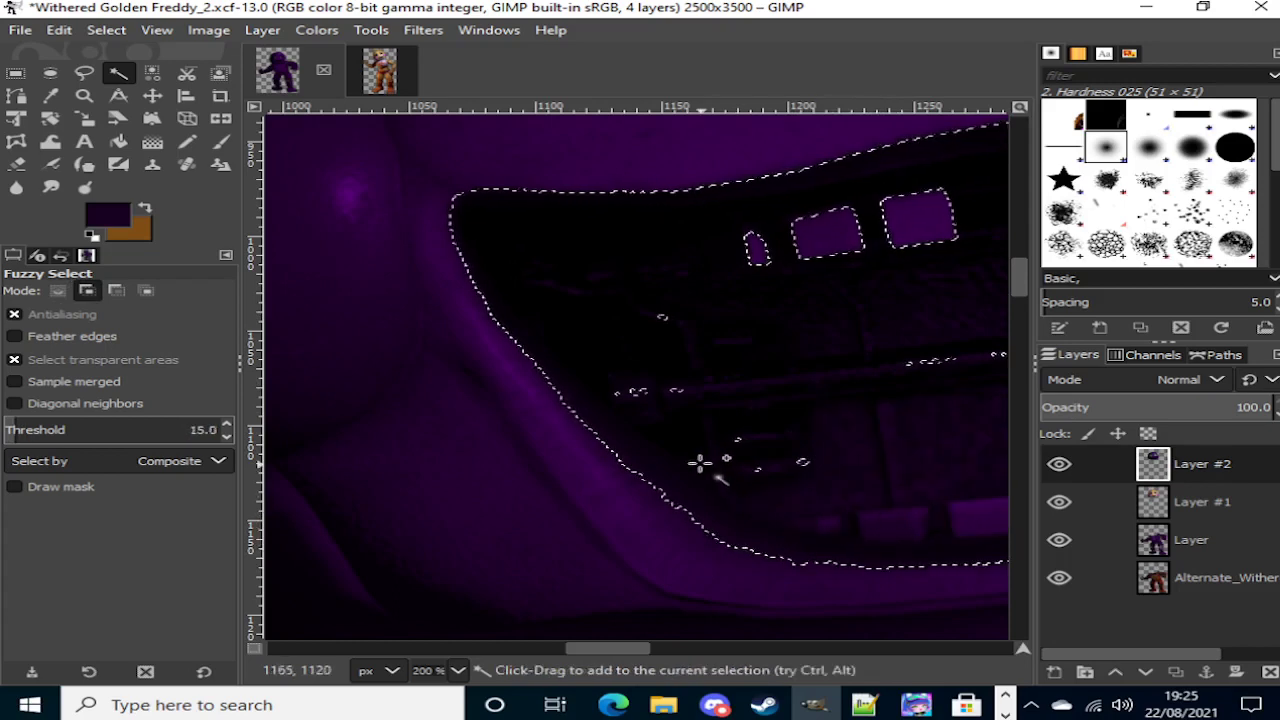
# Step: Add the specks in the left half of the mouth and the upper-left teeth to the selection
pyautogui.moveTo(642, 390); pyautogui.dragTo(674, 388)
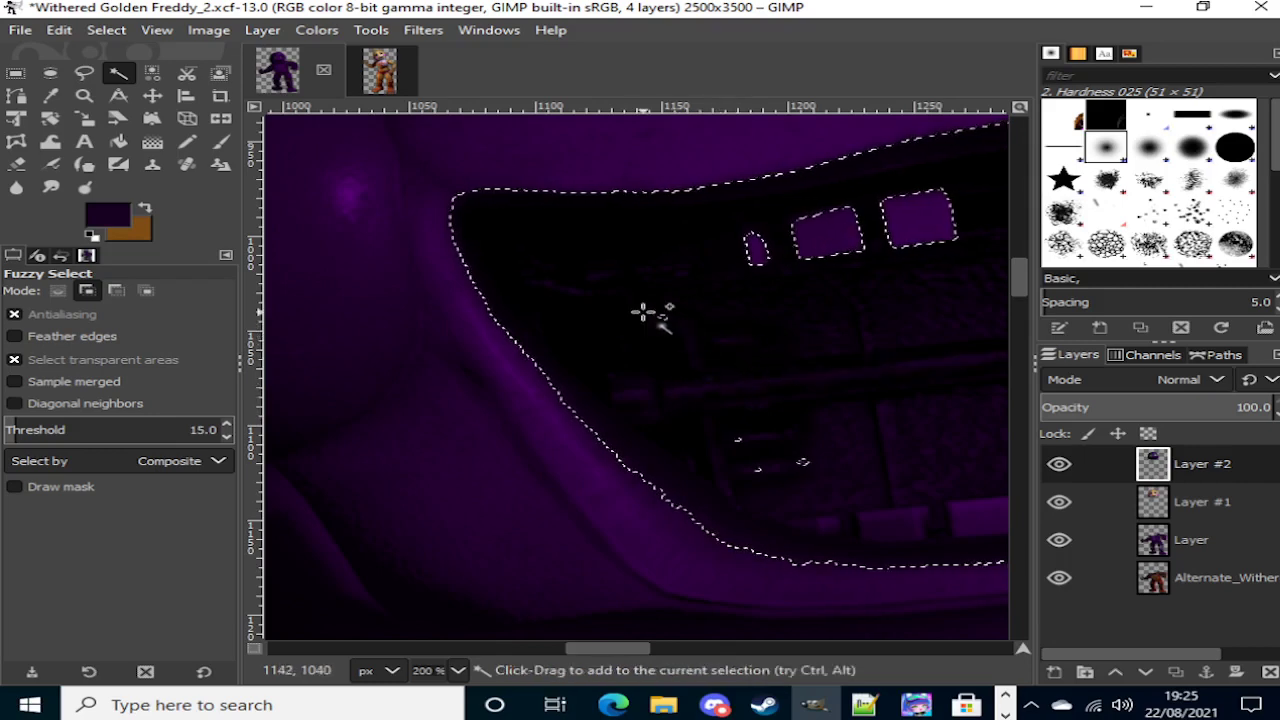
pyautogui.moveTo(658, 318); pyautogui.dragTo(668, 337)
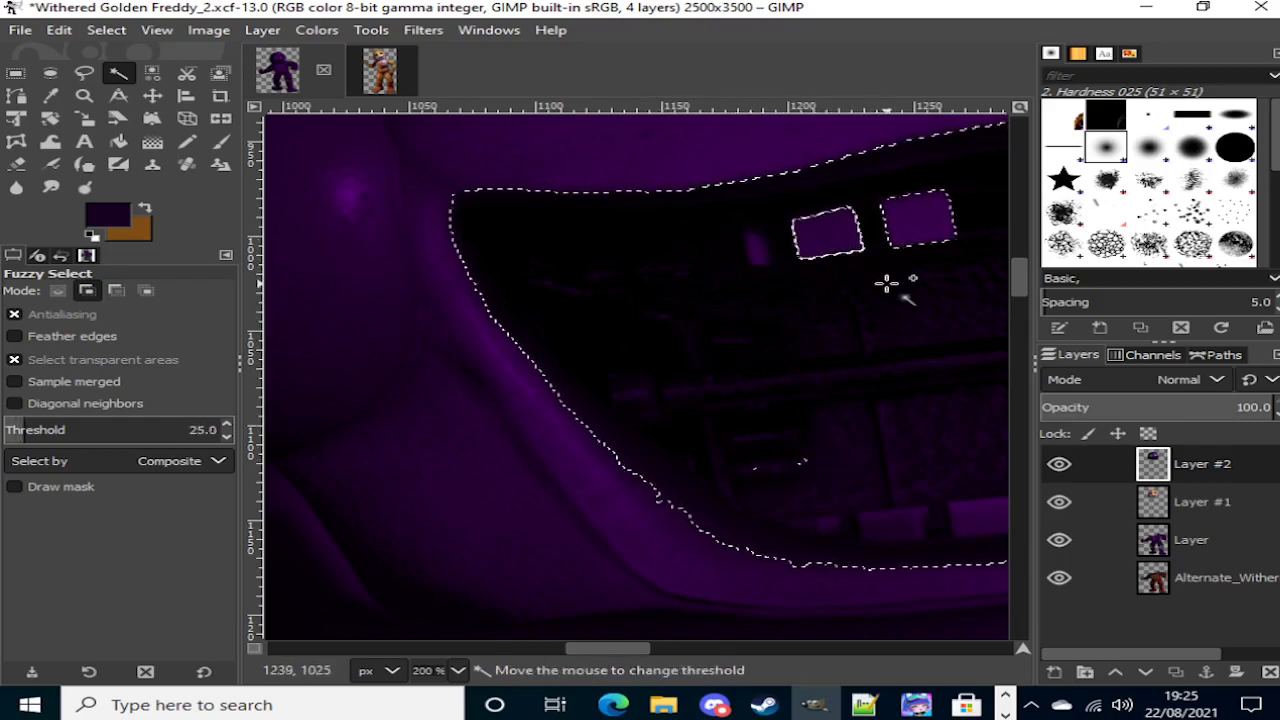
pyautogui.moveTo(887, 283); pyautogui.dragTo(905, 366)
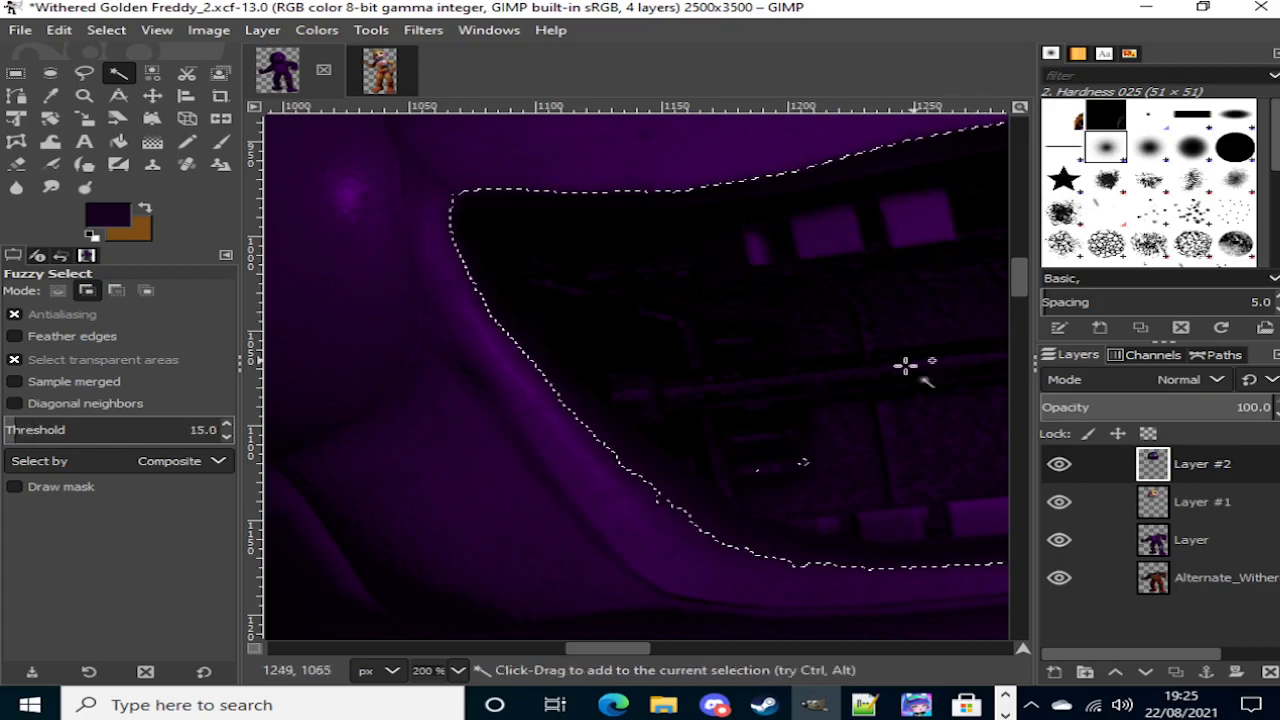
pyautogui.moveTo(757, 469); pyautogui.dragTo(770, 467)
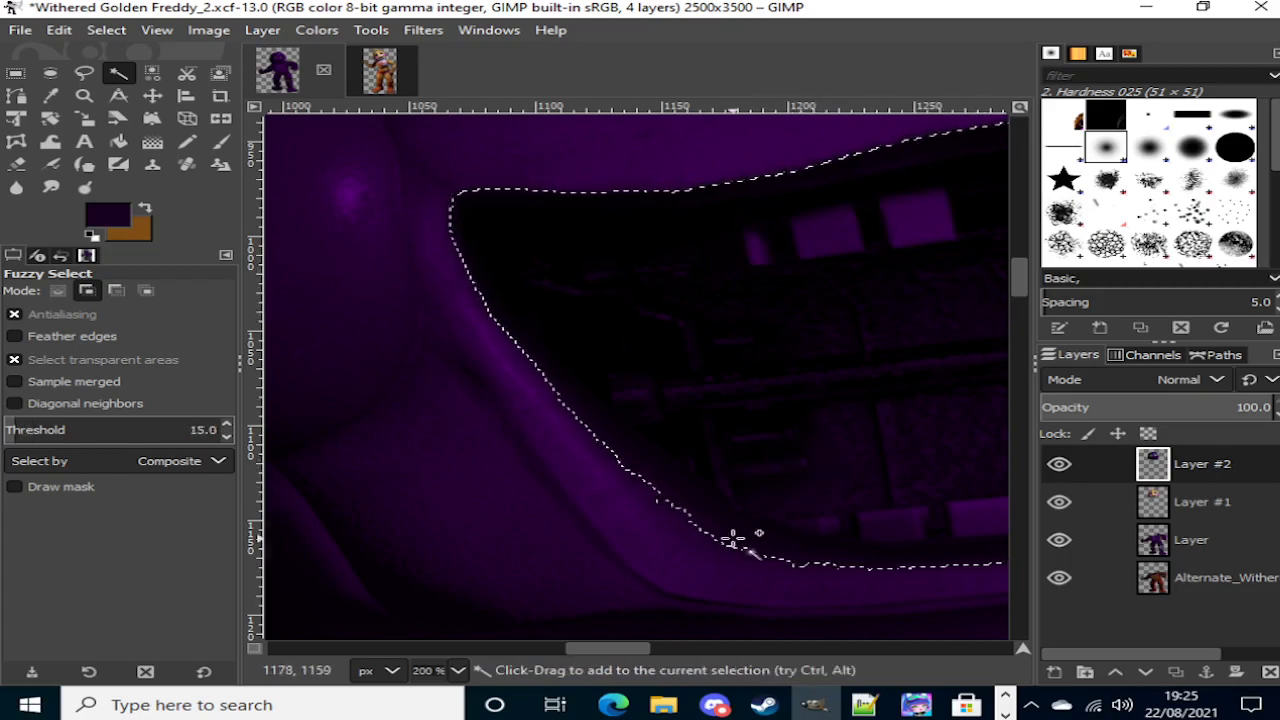
# Step: Add the central bar's specks and the upper-right teeth in the right half of the mouth to the selection
pyautogui.hscroll(5, 734, 537)
pyautogui.moveTo(635, 483); pyautogui.dragTo(672, 512)
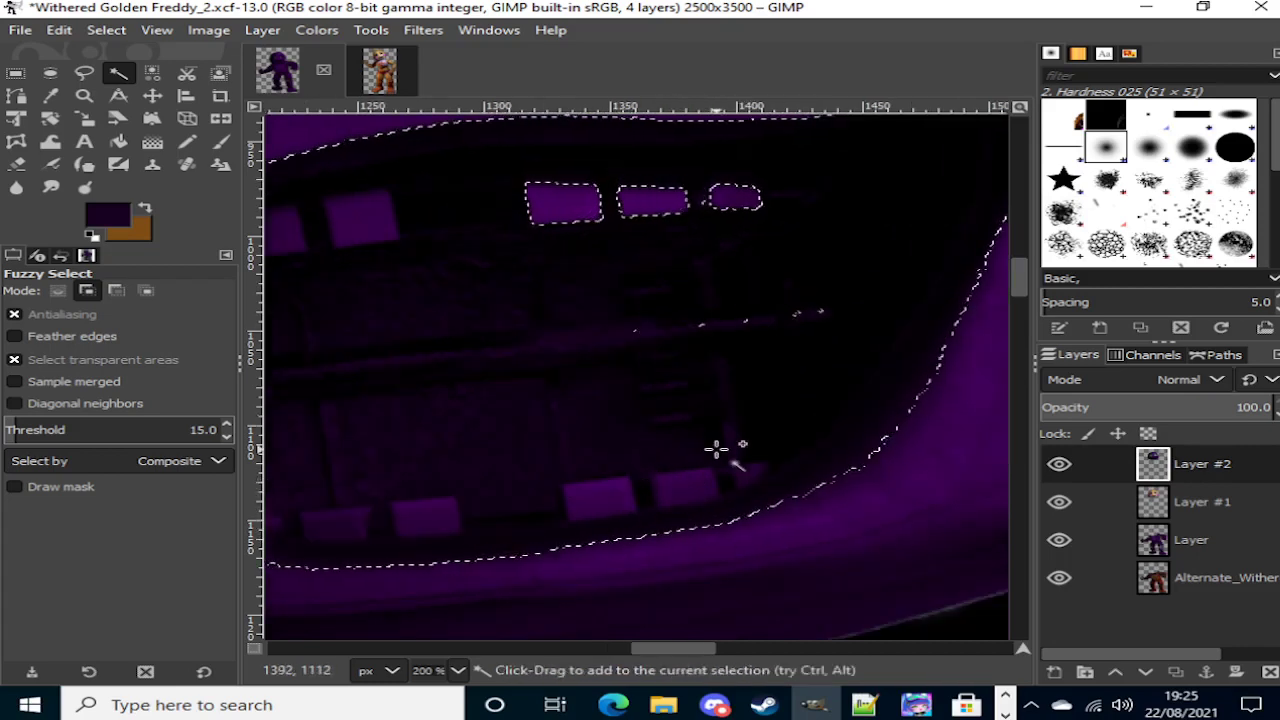
pyautogui.moveTo(647, 335); pyautogui.dragTo(643, 338)
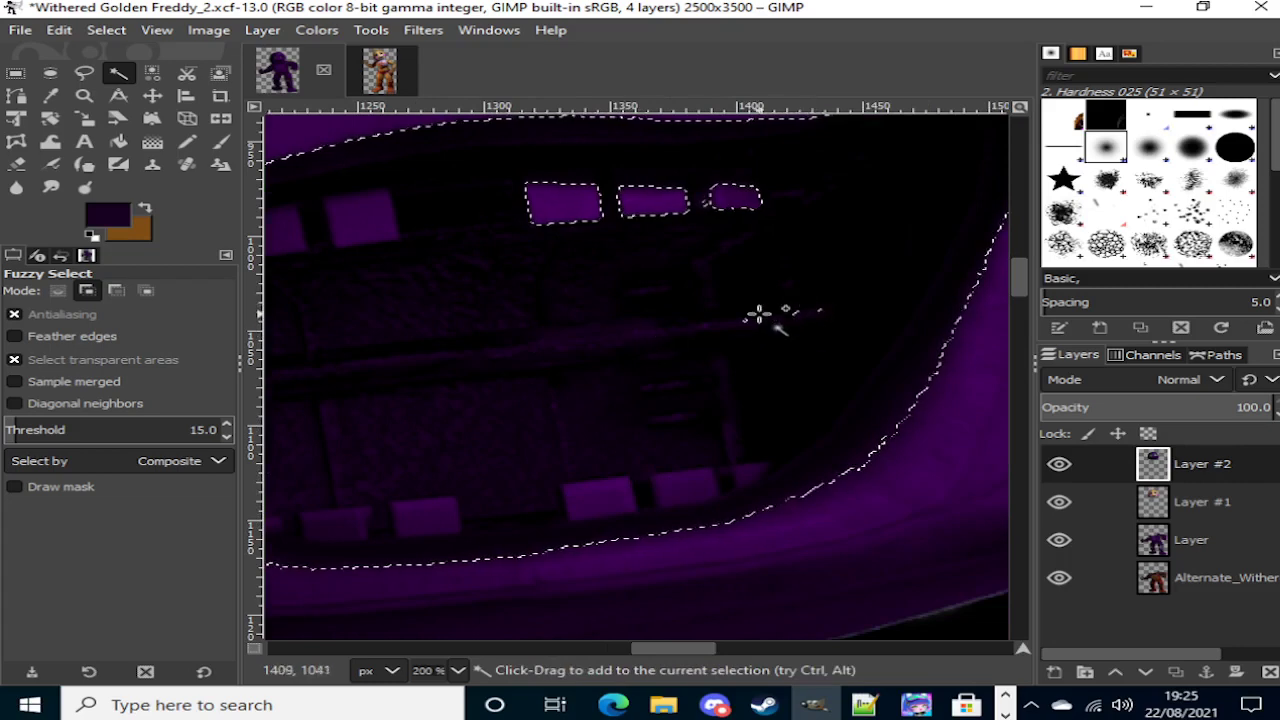
pyautogui.moveTo(808, 318); pyautogui.dragTo(790, 317)
pyautogui.moveTo(735, 200); pyautogui.dragTo(829, 251)
pyautogui.moveTo(648, 203); pyautogui.dragTo(775, 260)
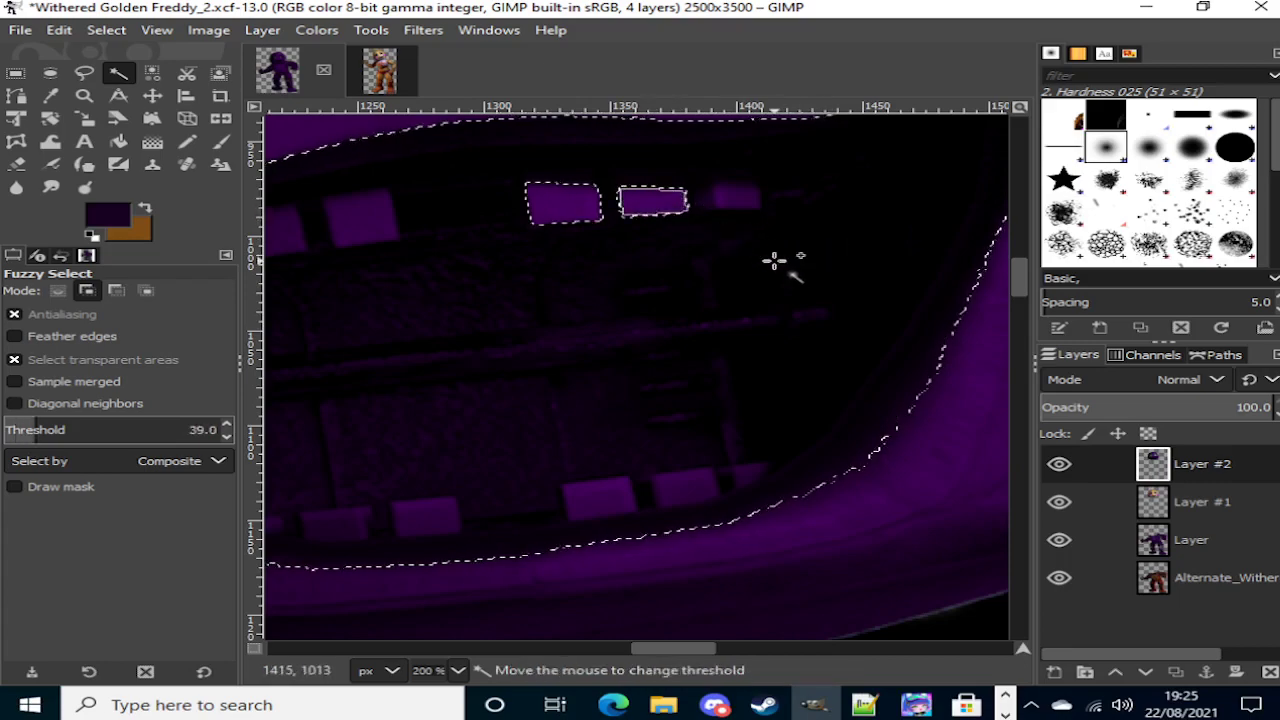
pyautogui.moveTo(870, 297); pyautogui.dragTo(515, 285)
# Step: Start the mouth selection over and add the textured interior and the lower teeth to it
pyautogui.scroll(-3, 800, 293)
pyautogui.scroll(2, 800, 290)
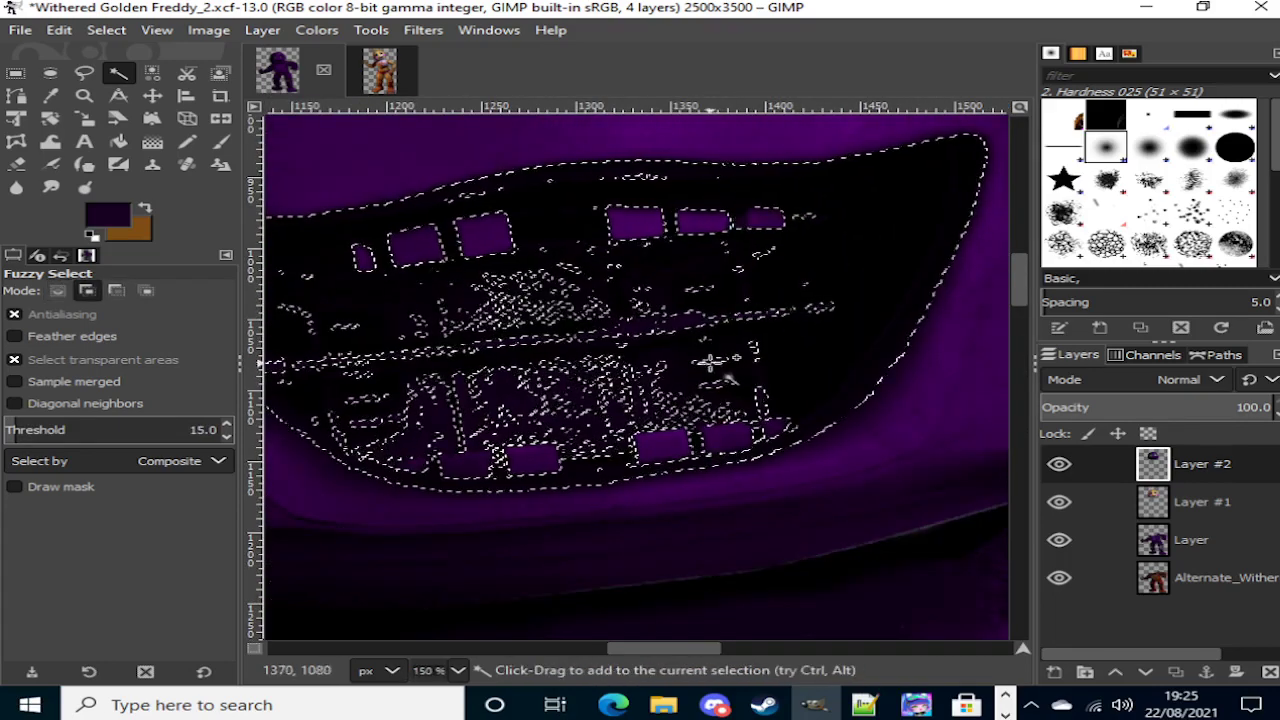
pyautogui.moveTo(862, 306); pyautogui.dragTo(820, 374)
pyautogui.moveTo(742, 440); pyautogui.dragTo(771, 443)
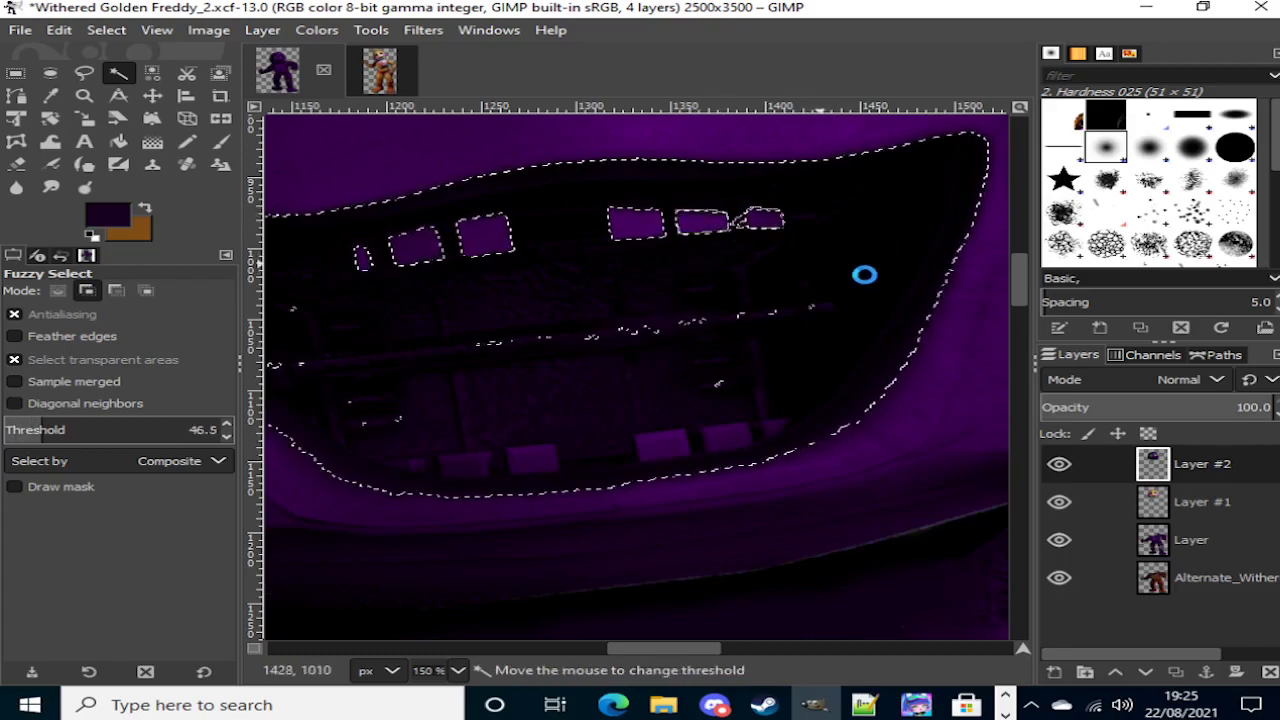
# Step: Add the row of upper teeth to the mouth selection
pyautogui.moveTo(864, 274); pyautogui.dragTo(778, 293)
pyautogui.moveTo(510, 250); pyautogui.dragTo(594, 268)
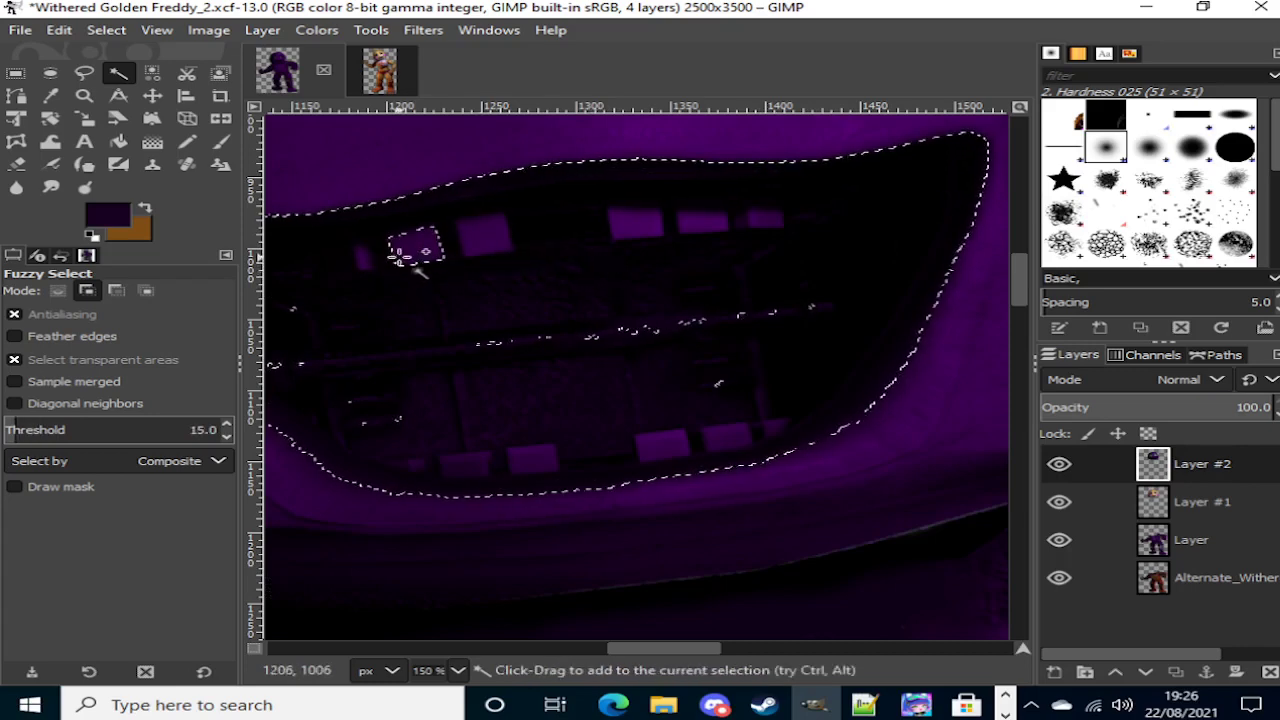
pyautogui.moveTo(398, 257); pyautogui.dragTo(505, 277)
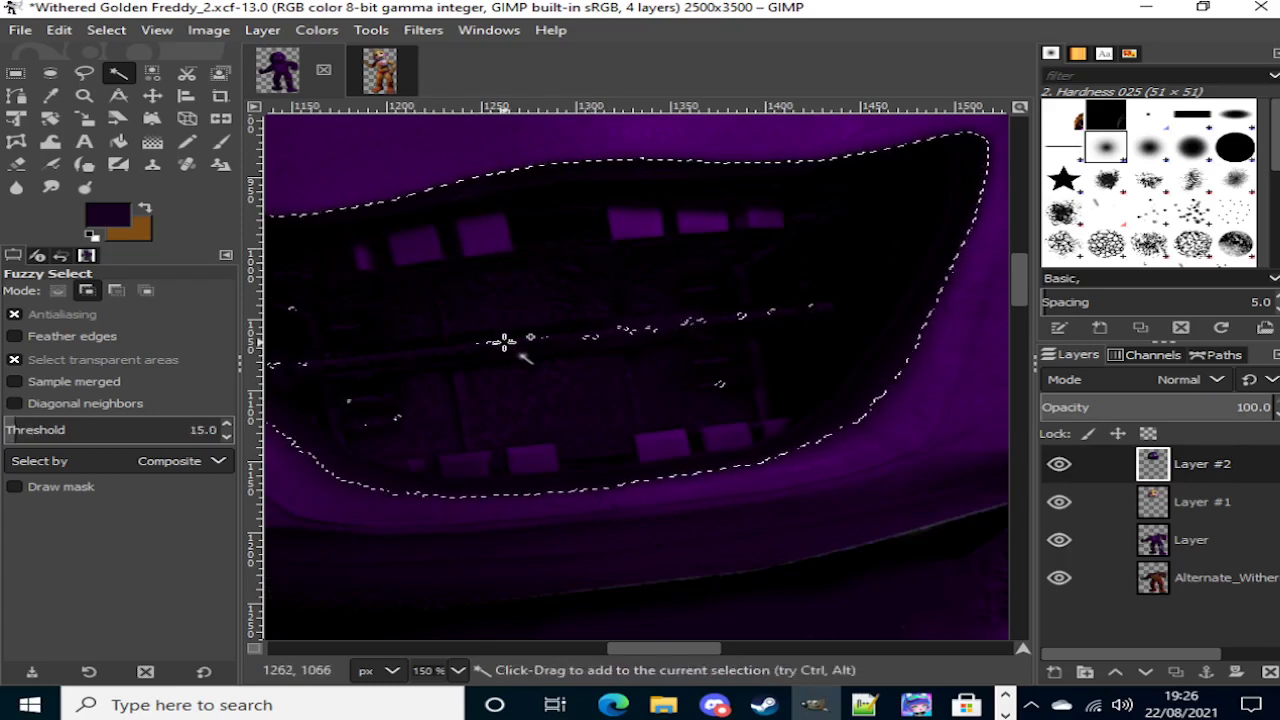
# Step: Add the leftover specks along the mouth's central bar to the selection
pyautogui.moveTo(504, 343); pyautogui.dragTo(510, 357)
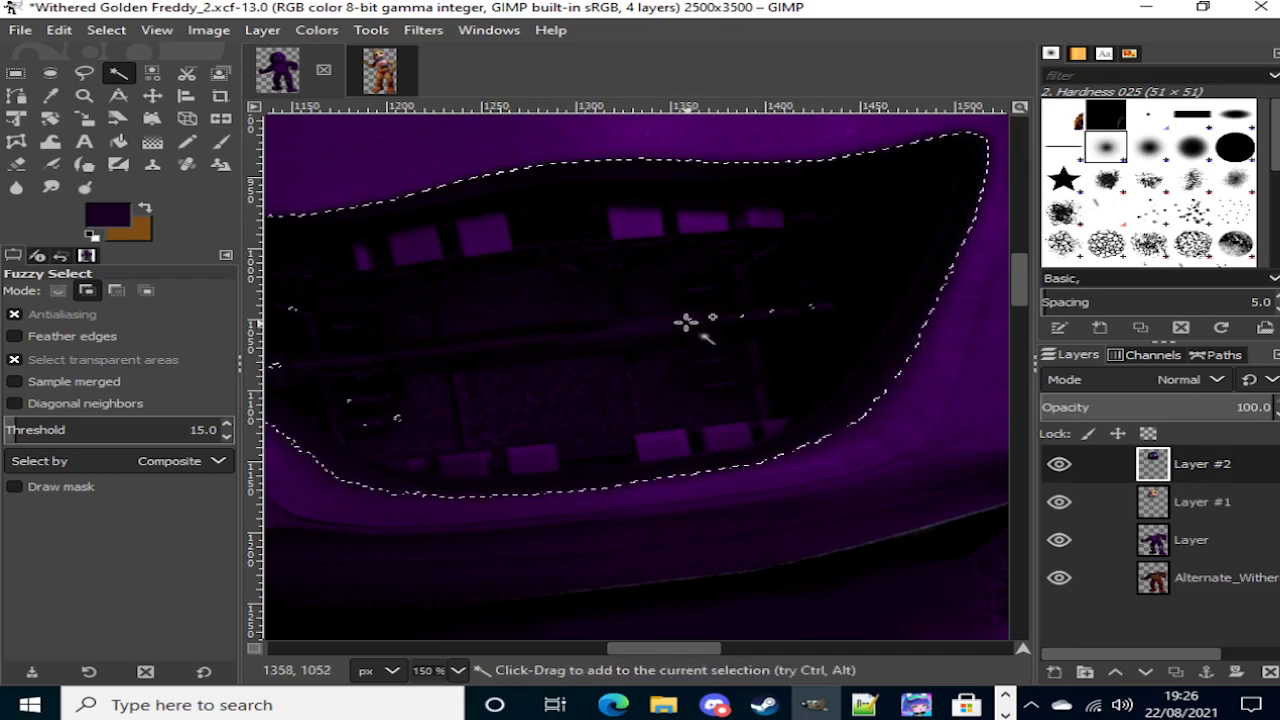
pyautogui.moveTo(686, 320); pyautogui.dragTo(730, 315)
pyautogui.moveTo(741, 316); pyautogui.dragTo(747, 336)
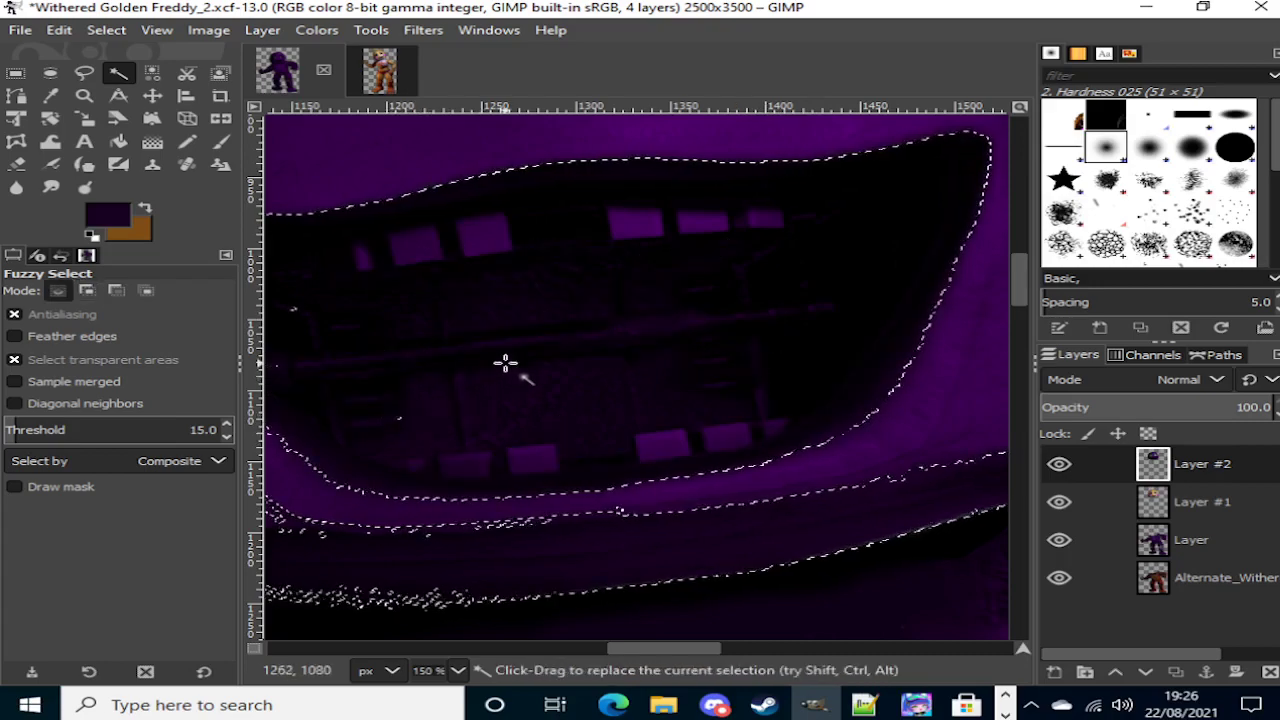
# Step: Replace the selection with a new fuzzy selection made on the lower interior of the mouth
pyautogui.moveTo(594, 381)
pyautogui.mouseDown()
pyautogui.moveTo(487, 351)
pyautogui.moveTo(606, 380)
pyautogui.moveTo(574, 365)
pyautogui.moveTo(586, 398)
pyautogui.mouseUp()
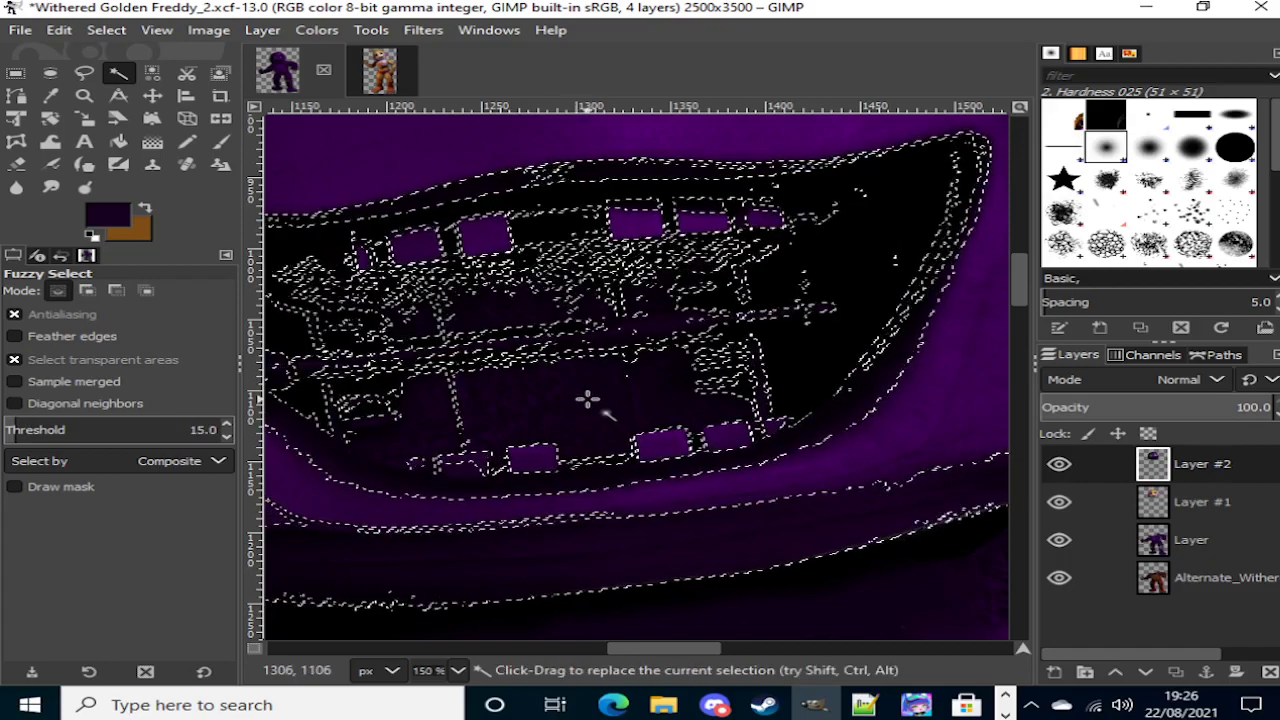
pyautogui.scroll(-5, 596, 425)
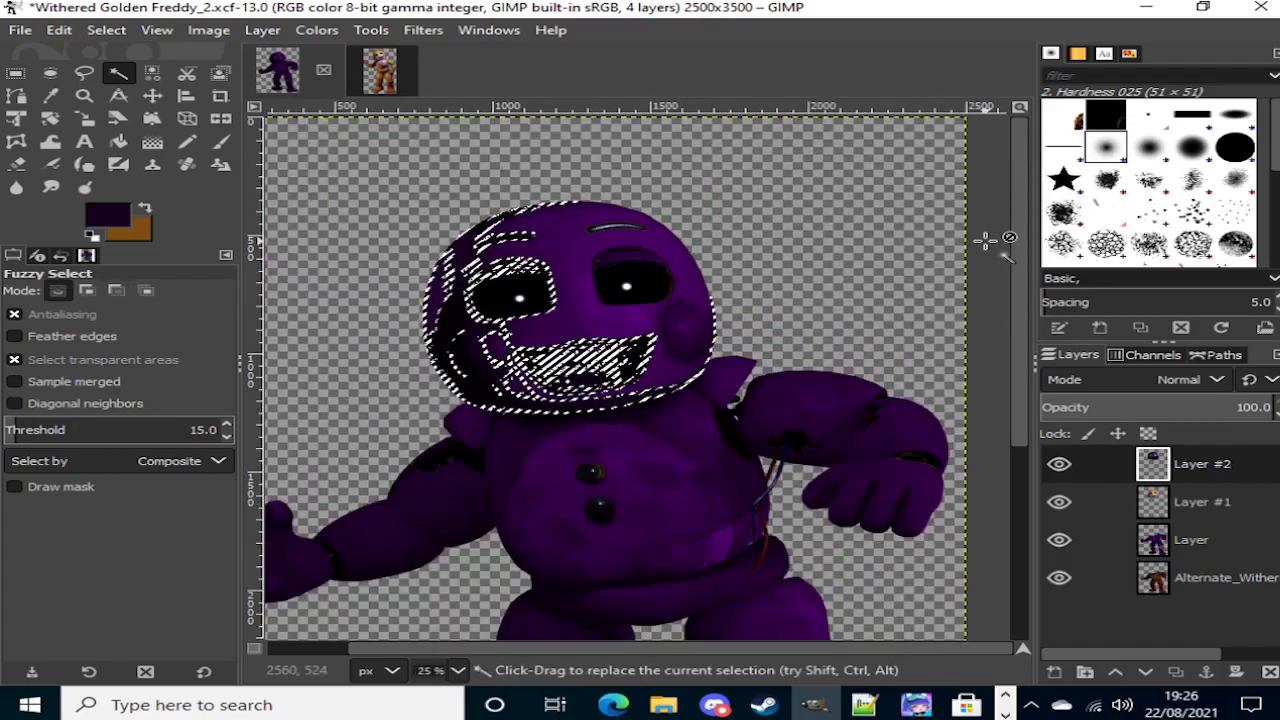
# Step: Clear the selection and make a new fuzzy selection of the dark mouth interior on Layer #2
pyautogui.hotkey('ctrl', 'shift', 'a')
pyautogui.scroll(4, 470, 322)
pyautogui.scroll(-2, 894, 500)
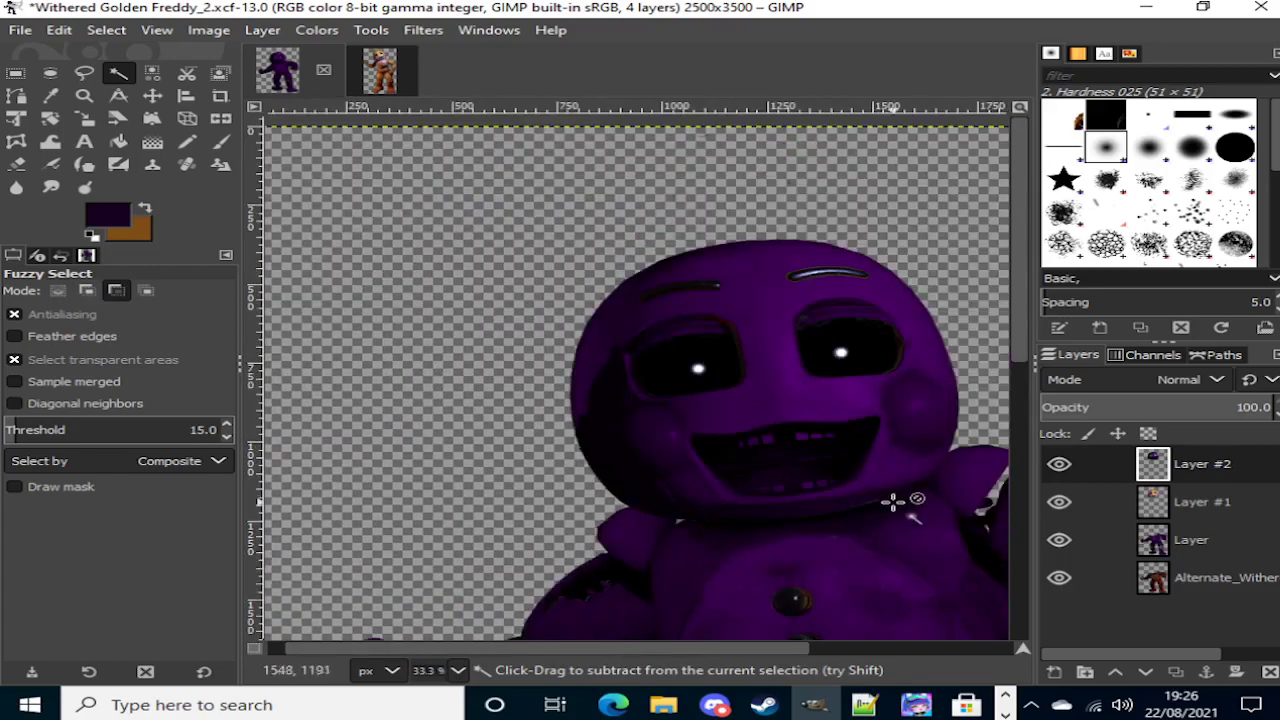
pyautogui.scroll(1, 720, 429)
pyautogui.moveTo(720, 429); pyautogui.dragTo(748, 437)
# Step: Add the leftover specks along the mouth's central bar, out to its right end, to the selection
pyautogui.scroll(2, 746, 490)
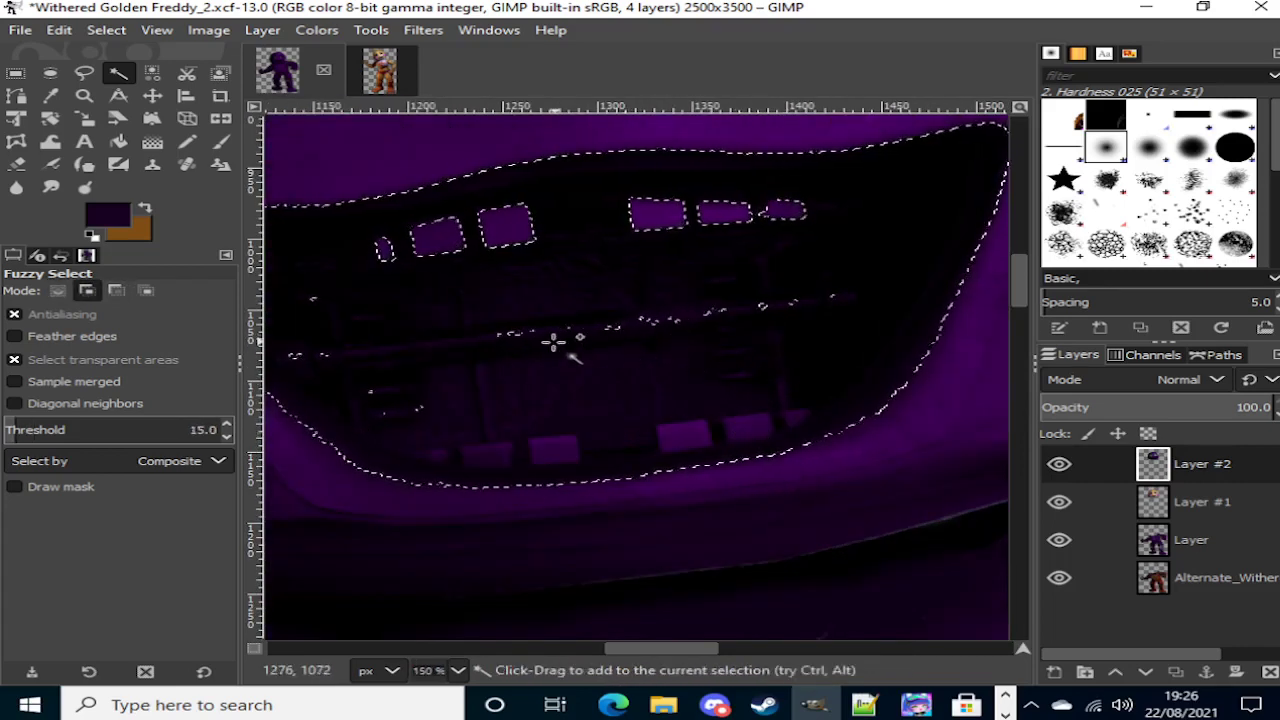
pyautogui.click(508, 332)
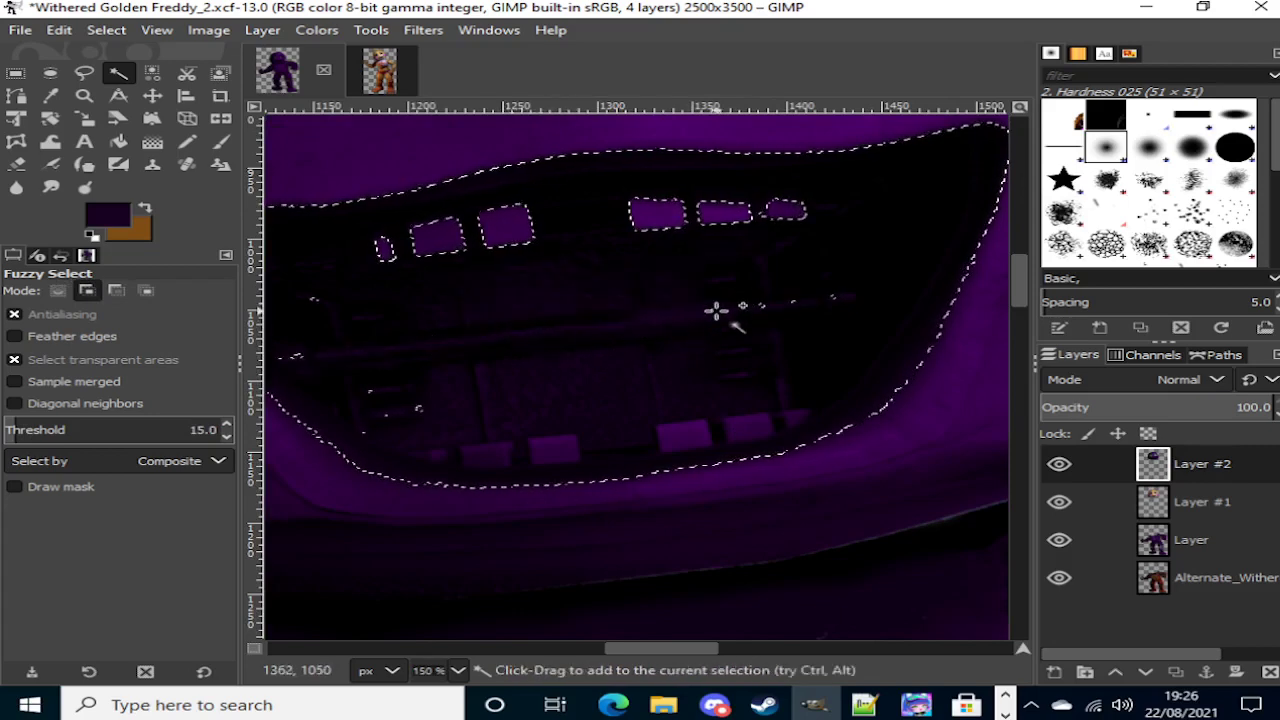
pyautogui.scroll(4, 746, 306)
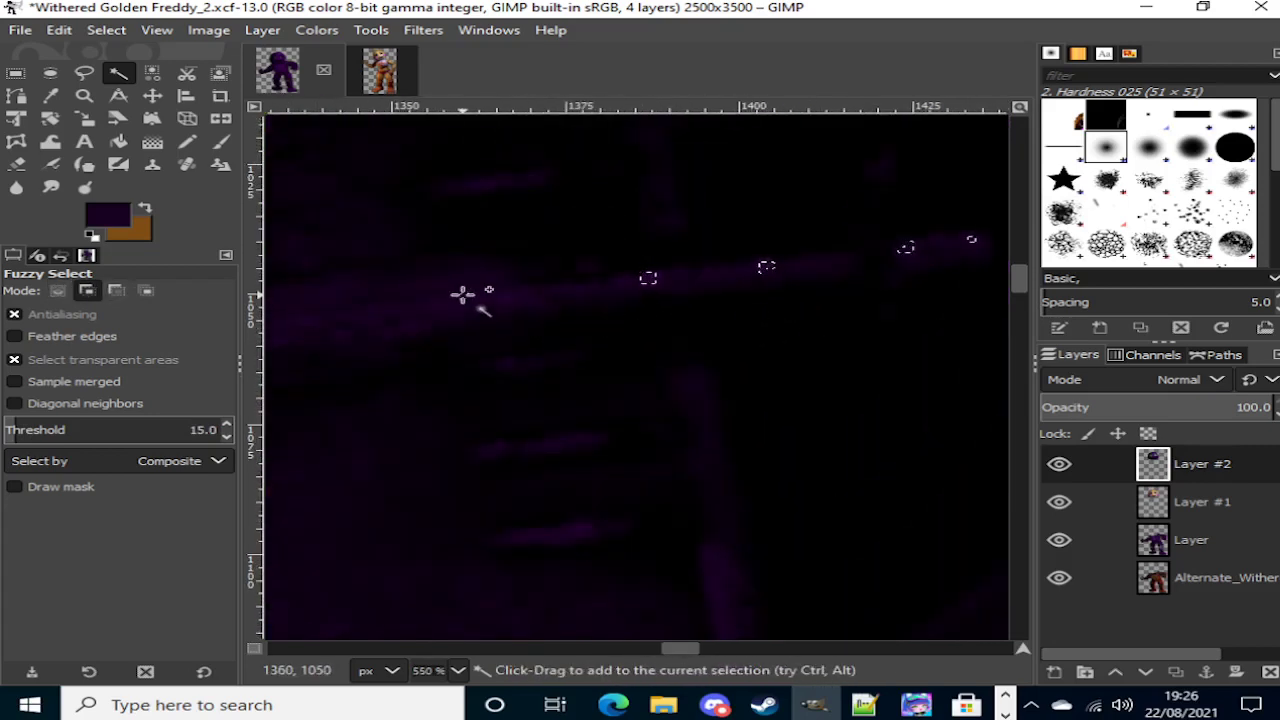
pyautogui.click(464, 296)
pyautogui.click(908, 252)
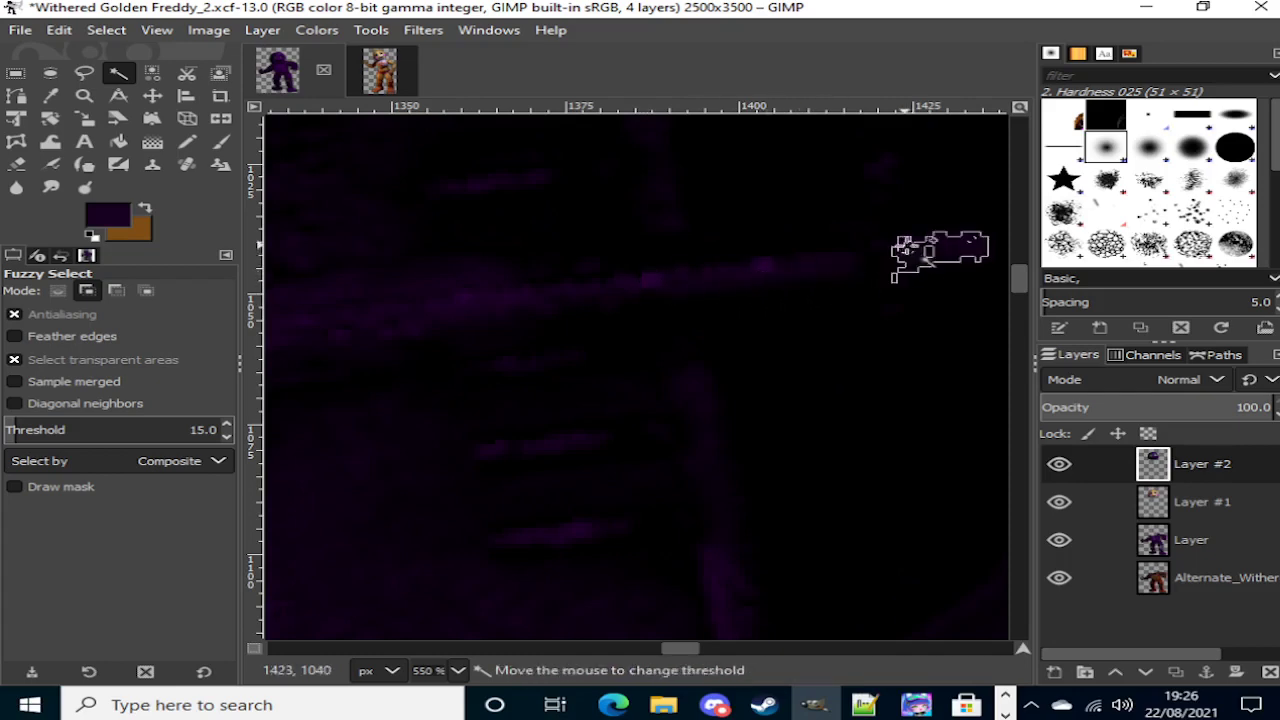
pyautogui.scroll(-4, 920, 323)
# Step: Add the stray specks in the lower-left part of the mouth interior to the selection
pyautogui.scroll(5, 495, 400)
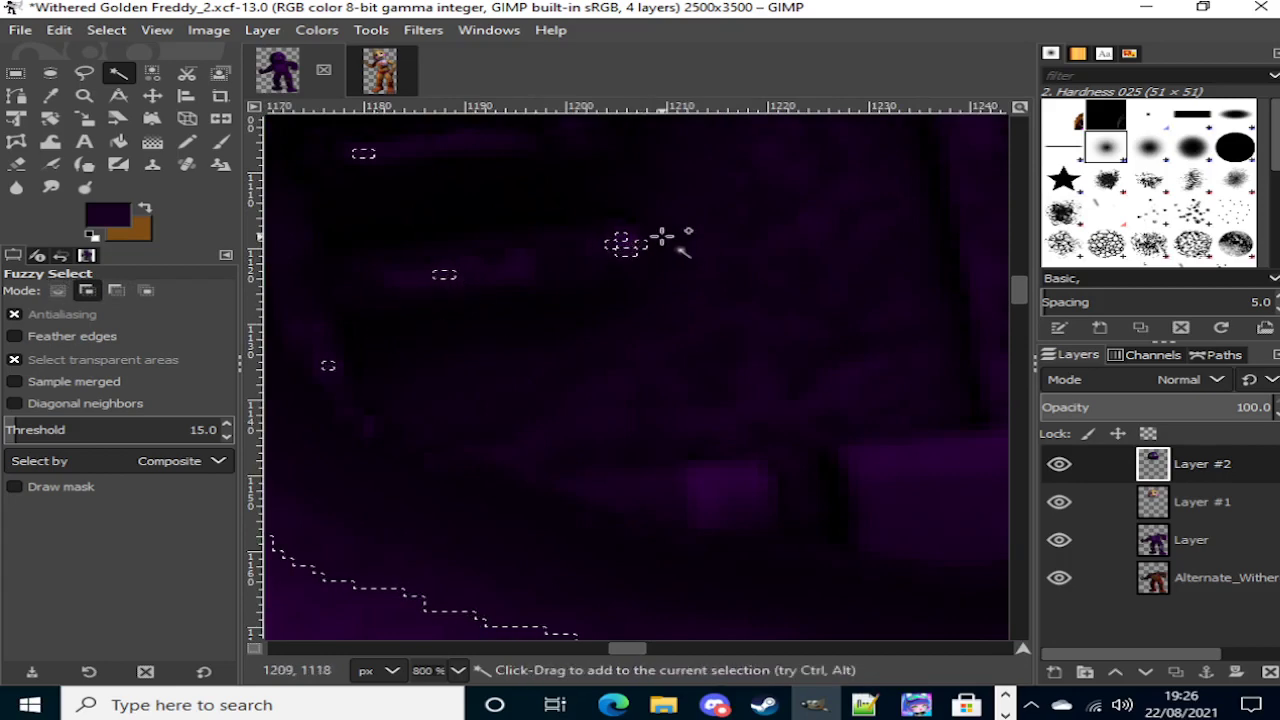
pyautogui.moveTo(623, 246); pyautogui.dragTo(610, 287)
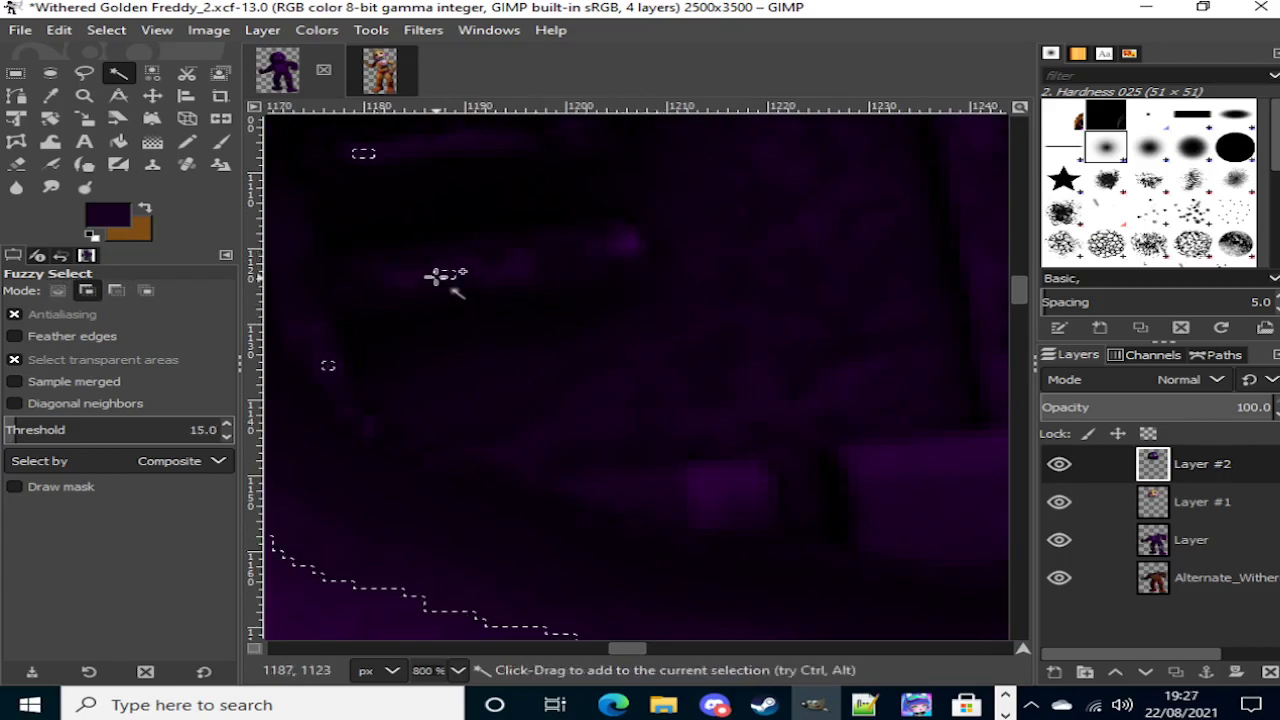
pyautogui.moveTo(445, 272); pyautogui.dragTo(425, 325)
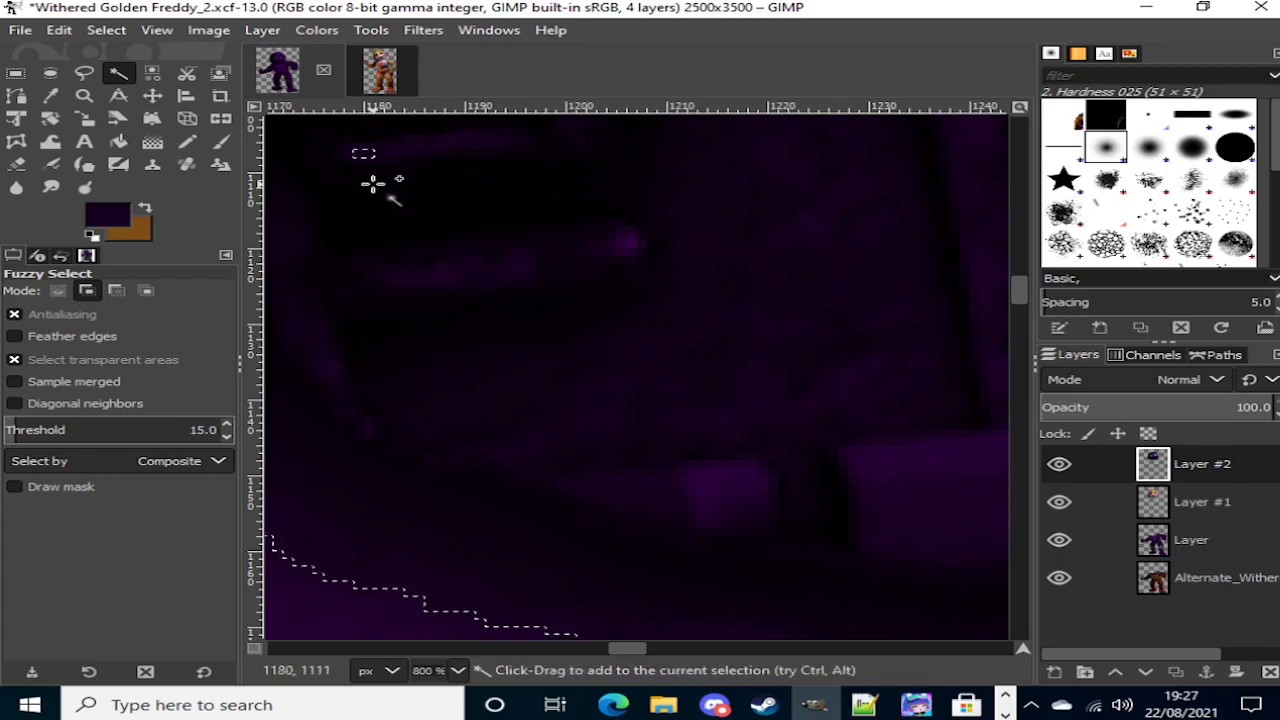
# Step: Add the remaining specks around the left end of the central bar and above it to the mouth selection
pyautogui.scroll(4, 580, 303)
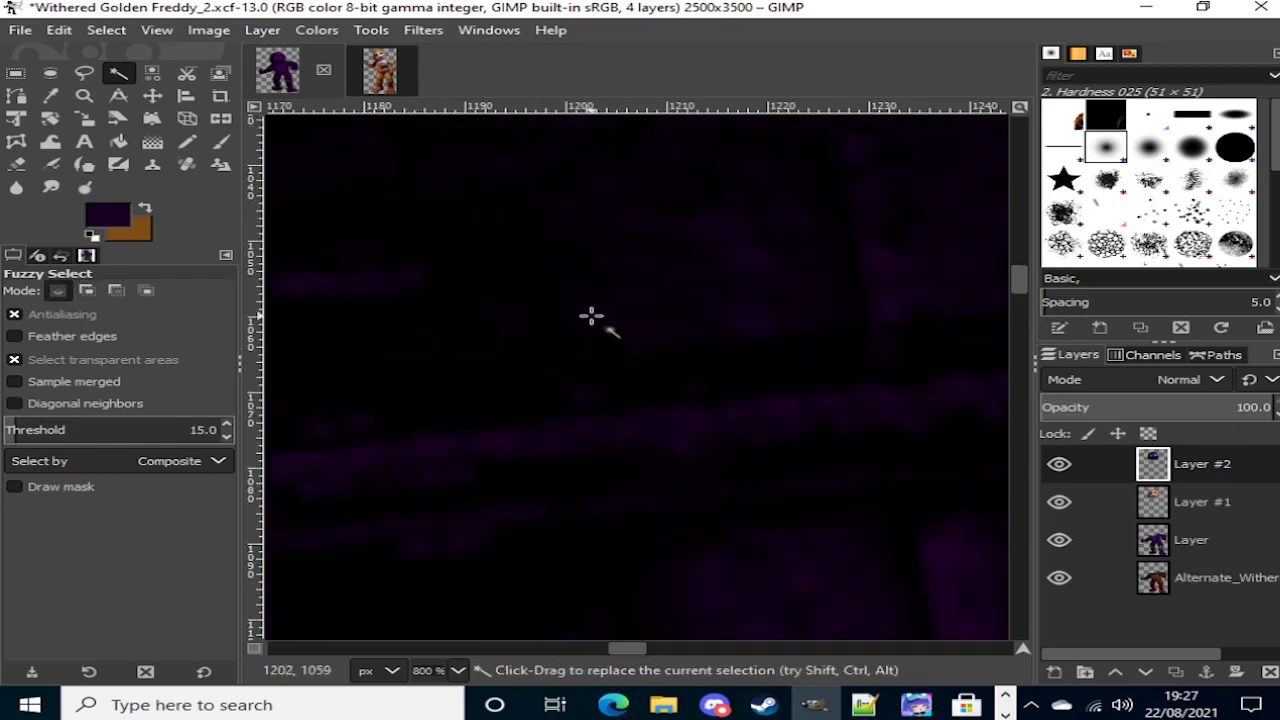
pyautogui.scroll(-4, 717, 346)
pyautogui.scroll(3, 555, 360)
pyautogui.scroll(1, 637, 416)
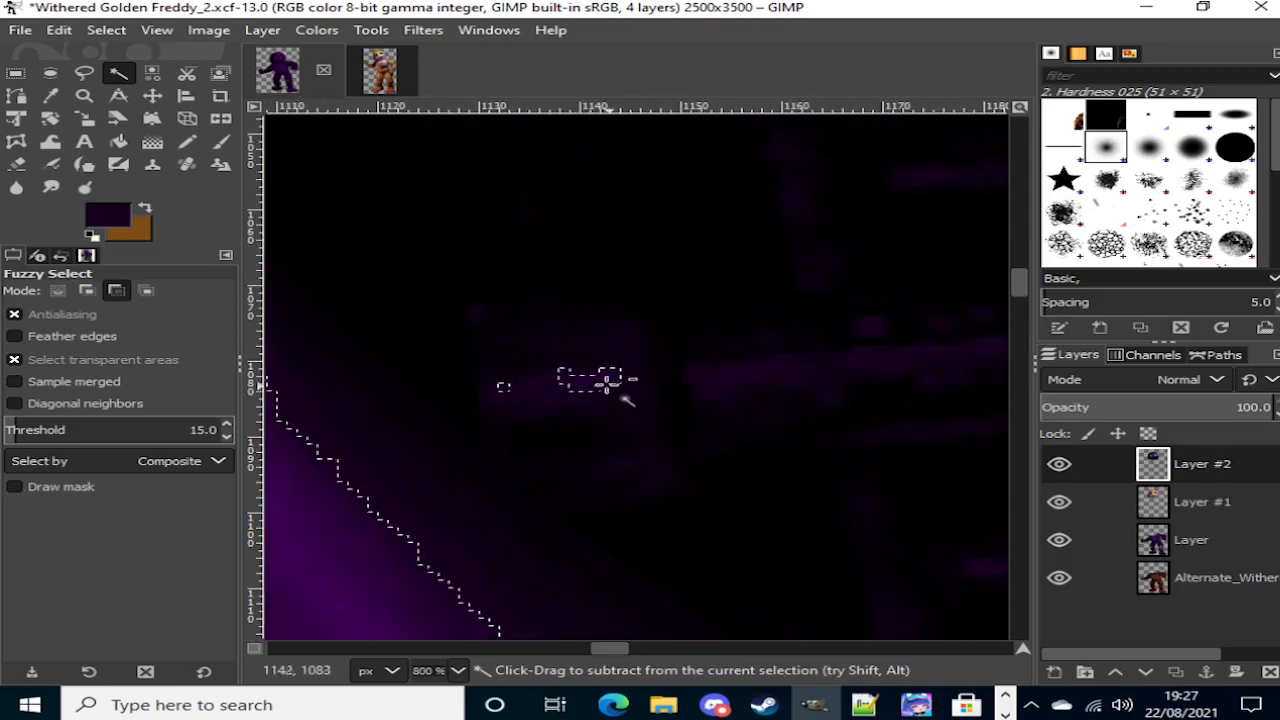
pyautogui.keyDown('shift'); pyautogui.click(587, 385); pyautogui.keyUp('shift')
pyautogui.scroll(2, 796, 373)
pyautogui.scroll(6, 796, 373)
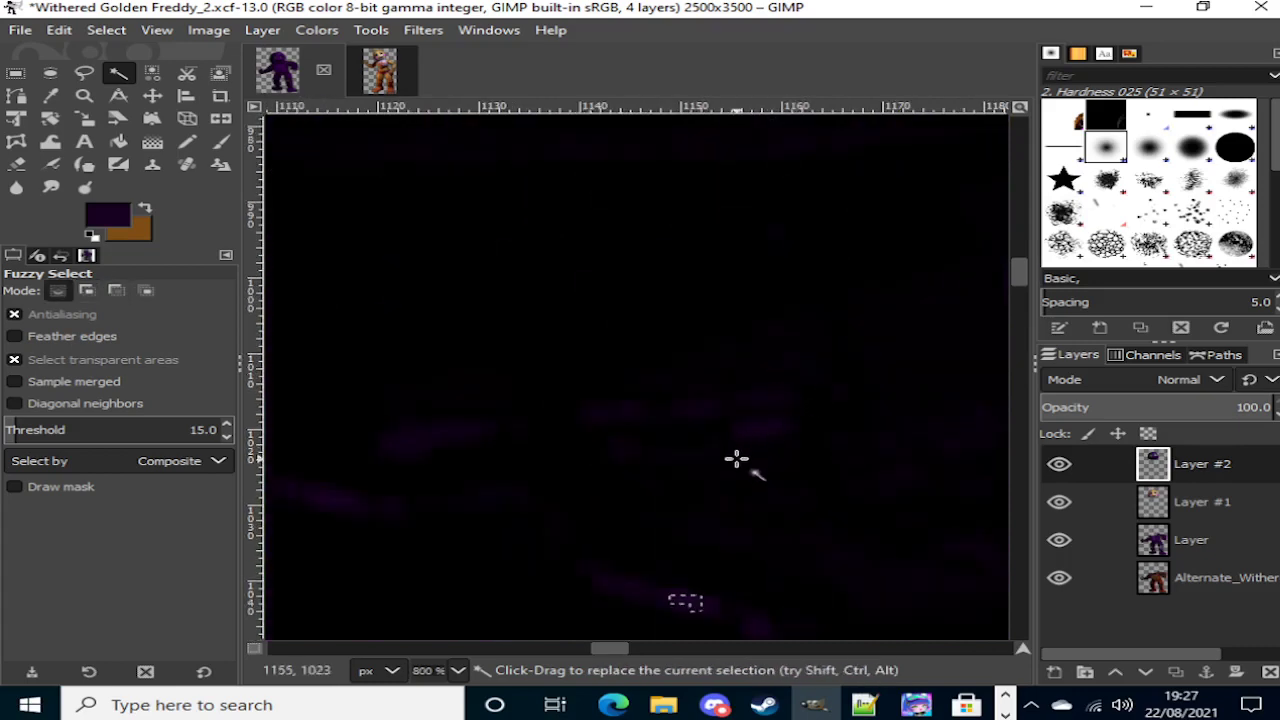
pyautogui.scroll(-2, 737, 460)
pyautogui.scroll(-3, 729, 506)
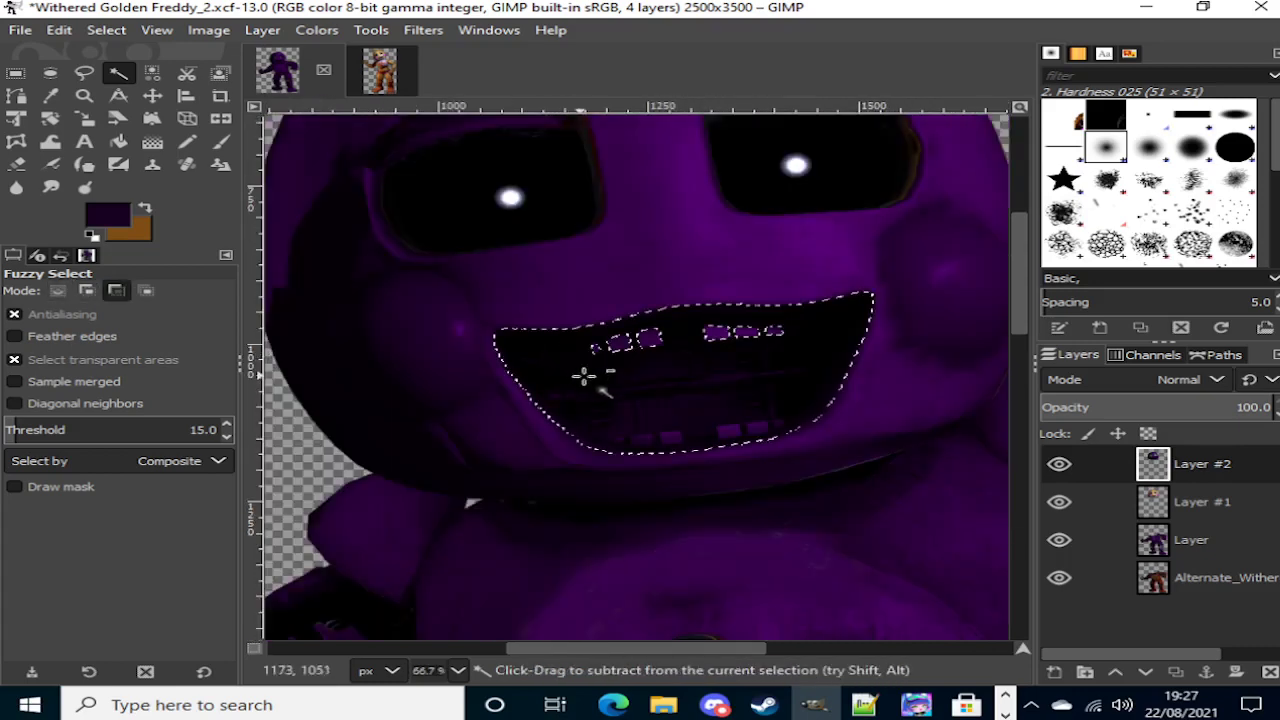
# Step: Add each of the upper teeth to the mouth selection, raising the fuzzy threshold per tooth to cover it fully
pyautogui.scroll(2, 589, 371)
pyautogui.moveTo(400, 376); pyautogui.dragTo(460, 422)
pyautogui.moveTo(484, 376); pyautogui.dragTo(587, 366)
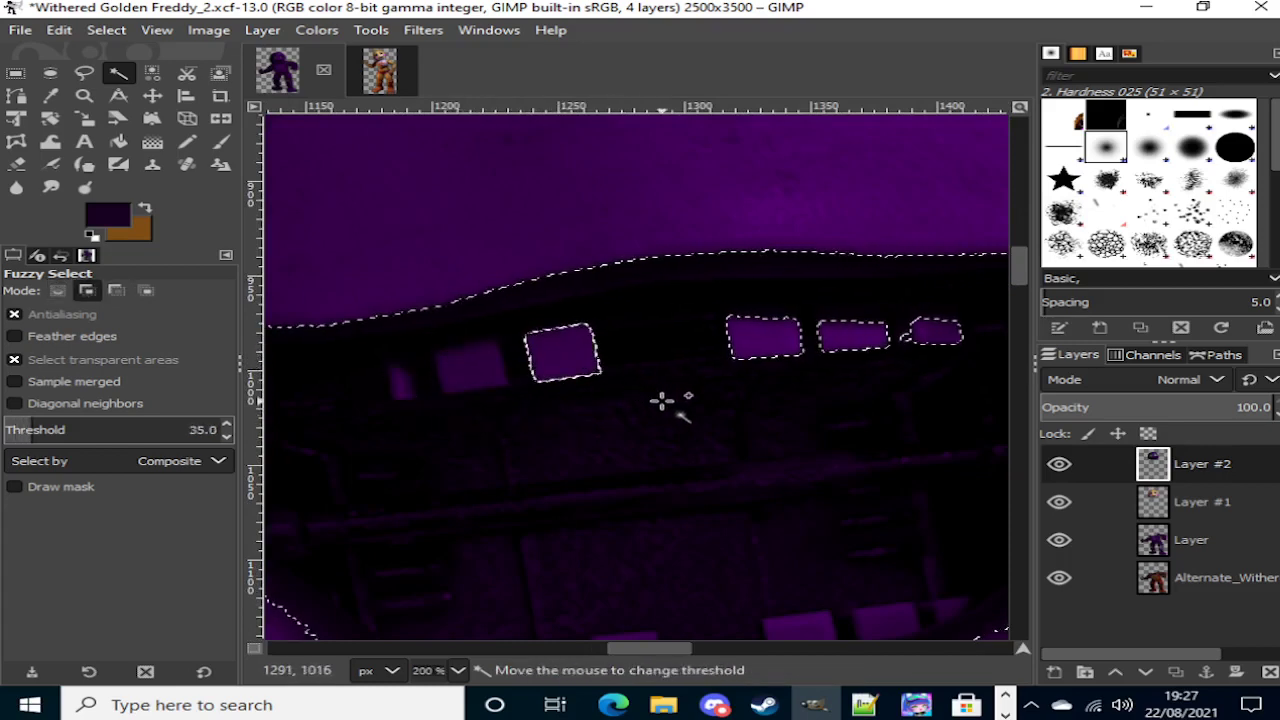
pyautogui.moveTo(661, 400); pyautogui.dragTo(815, 372)
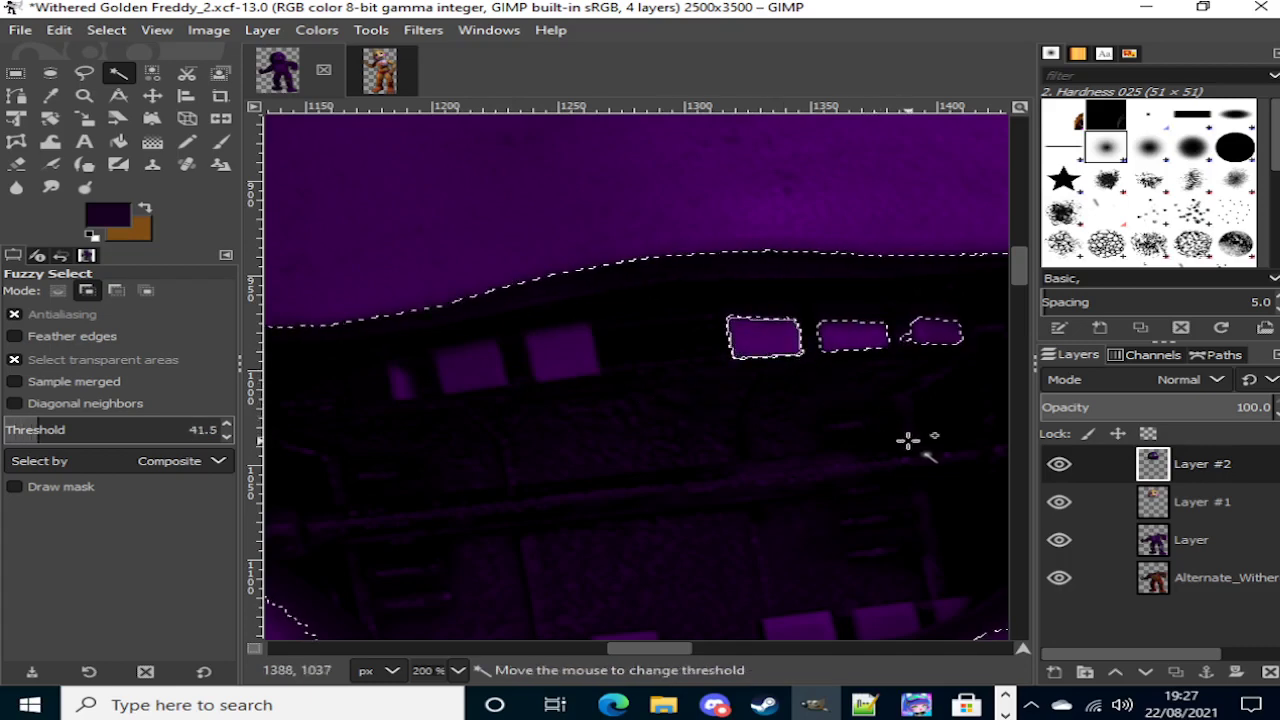
pyautogui.moveTo(930, 457); pyautogui.dragTo(930, 457)
pyautogui.moveTo(855, 338); pyautogui.dragTo(855, 338)
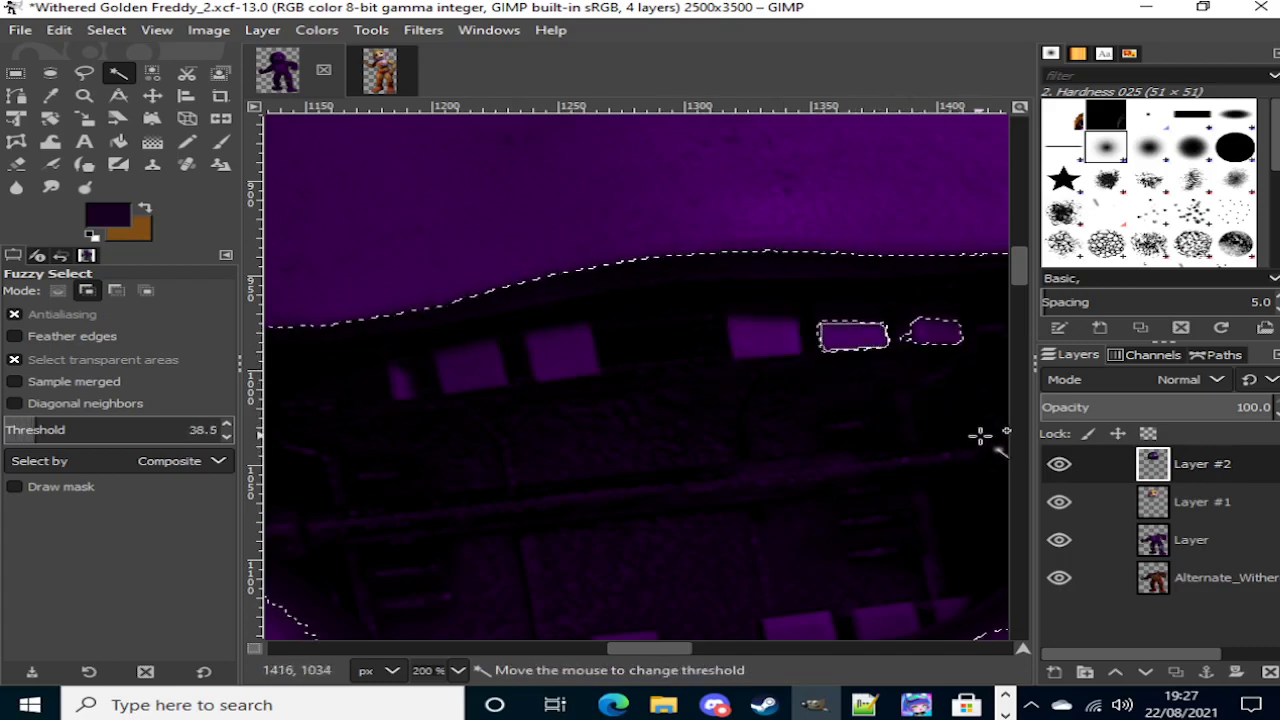
pyautogui.moveTo(991, 447); pyautogui.dragTo(960, 409)
pyautogui.moveTo(940, 333); pyautogui.dragTo(966, 429)
pyautogui.keyDown('ctrl'); pyautogui.scroll(-4, 838, 447); pyautogui.keyUp('ctrl')
pyautogui.keyDown('ctrl'); pyautogui.scroll(5, 871, 466); pyautogui.keyUp('ctrl')
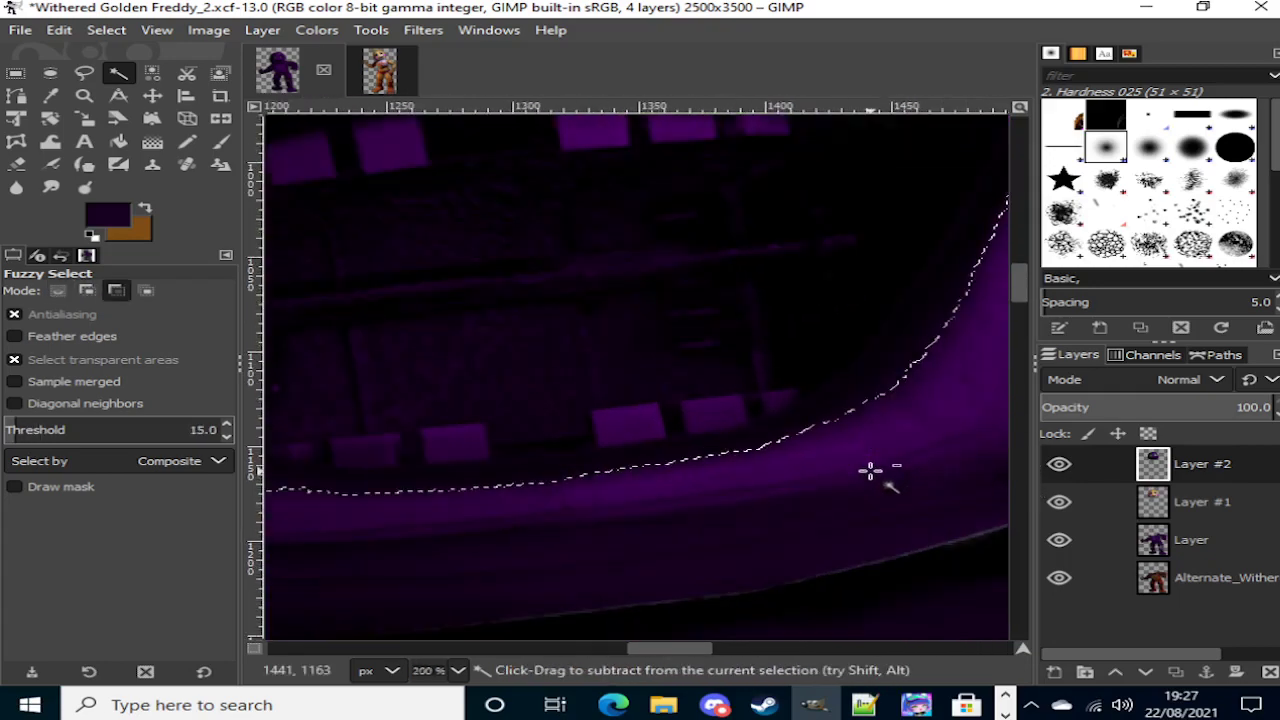
pyautogui.keyDown('ctrl'); pyautogui.scroll(-4, 866, 460); pyautogui.keyUp('ctrl')
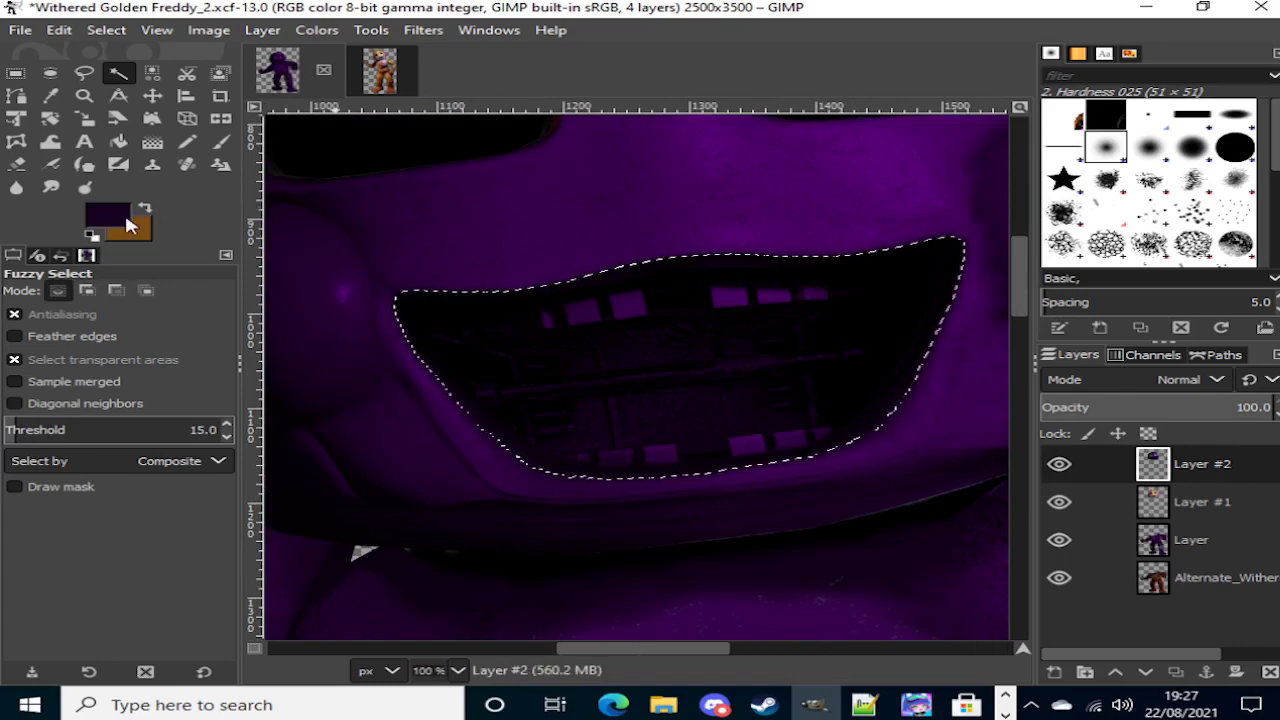
# Step: Set the foreground color to black (000000) and the background color to white (ffffff)
pyautogui.click(126, 219)
pyautogui.moveTo(109, 217); pyautogui.dragTo(5, 355)
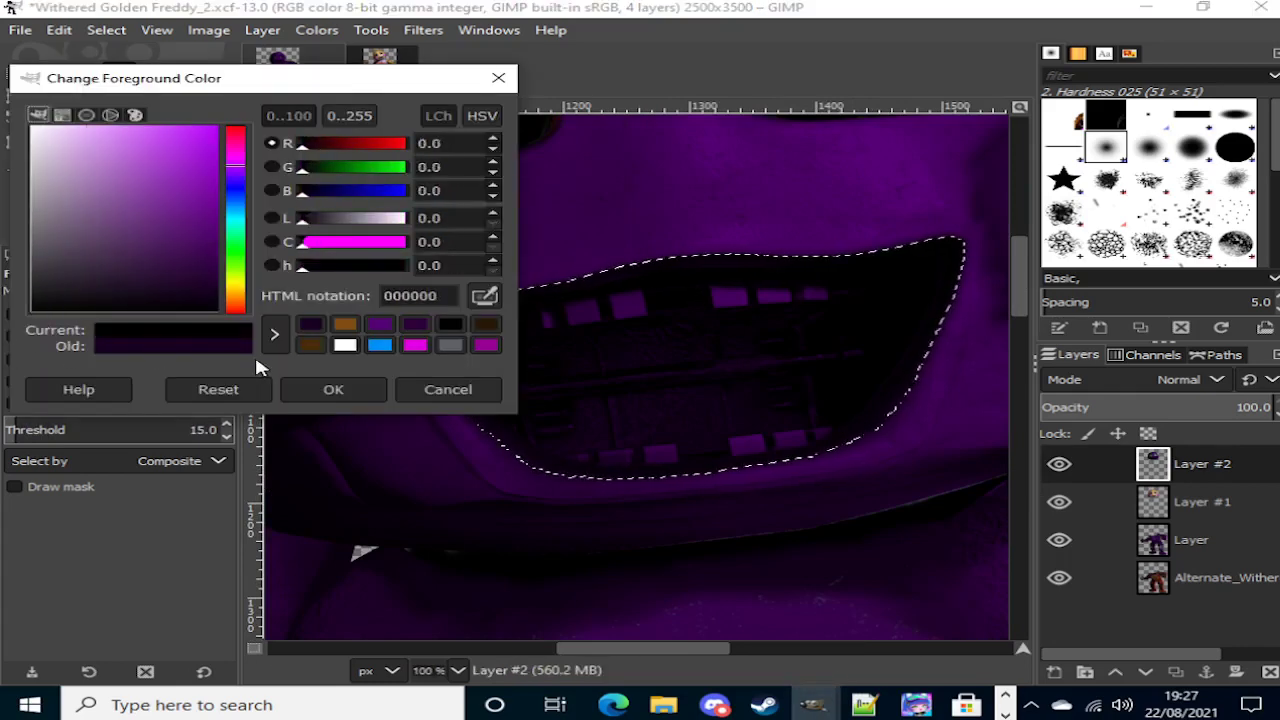
pyautogui.click(331, 392)
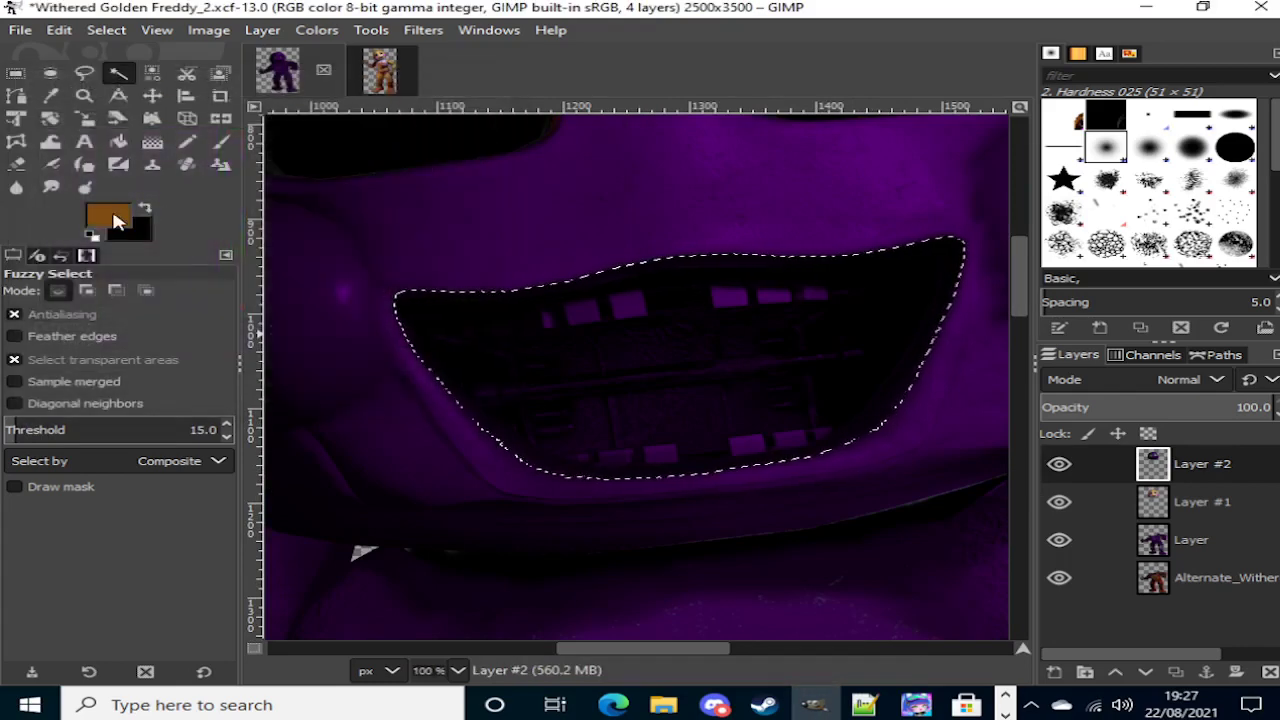
pyautogui.click(117, 221)
pyautogui.moveTo(117, 221); pyautogui.dragTo(5, 90)
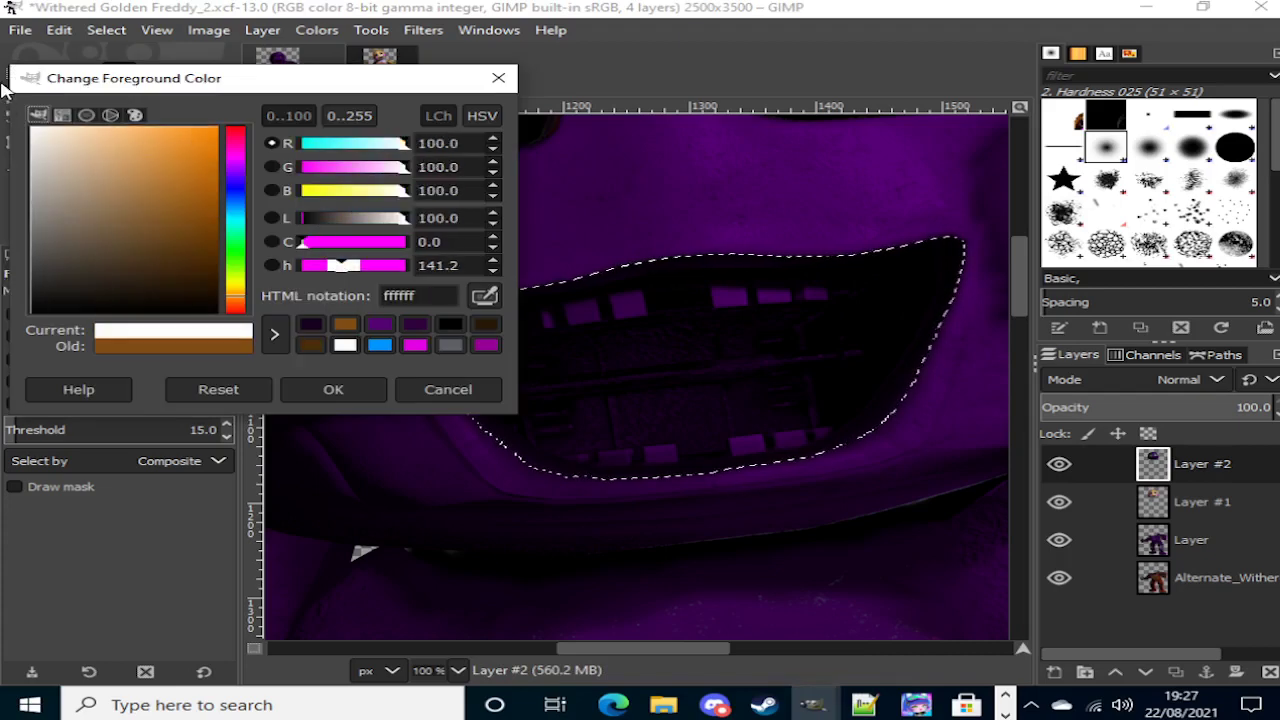
pyautogui.click(366, 385)
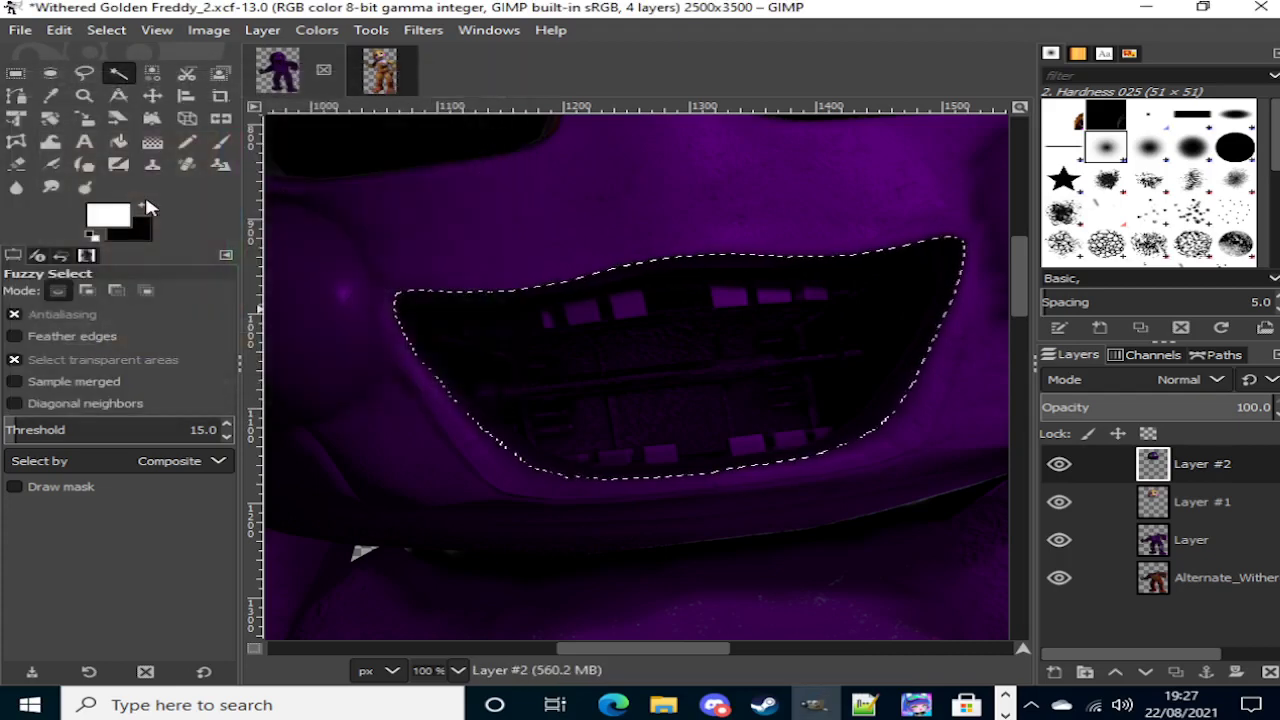
# Step: Paint the selected mouth interior solid black with the Paintbrush at size 87, and clear the selection
pyautogui.click(224, 144)
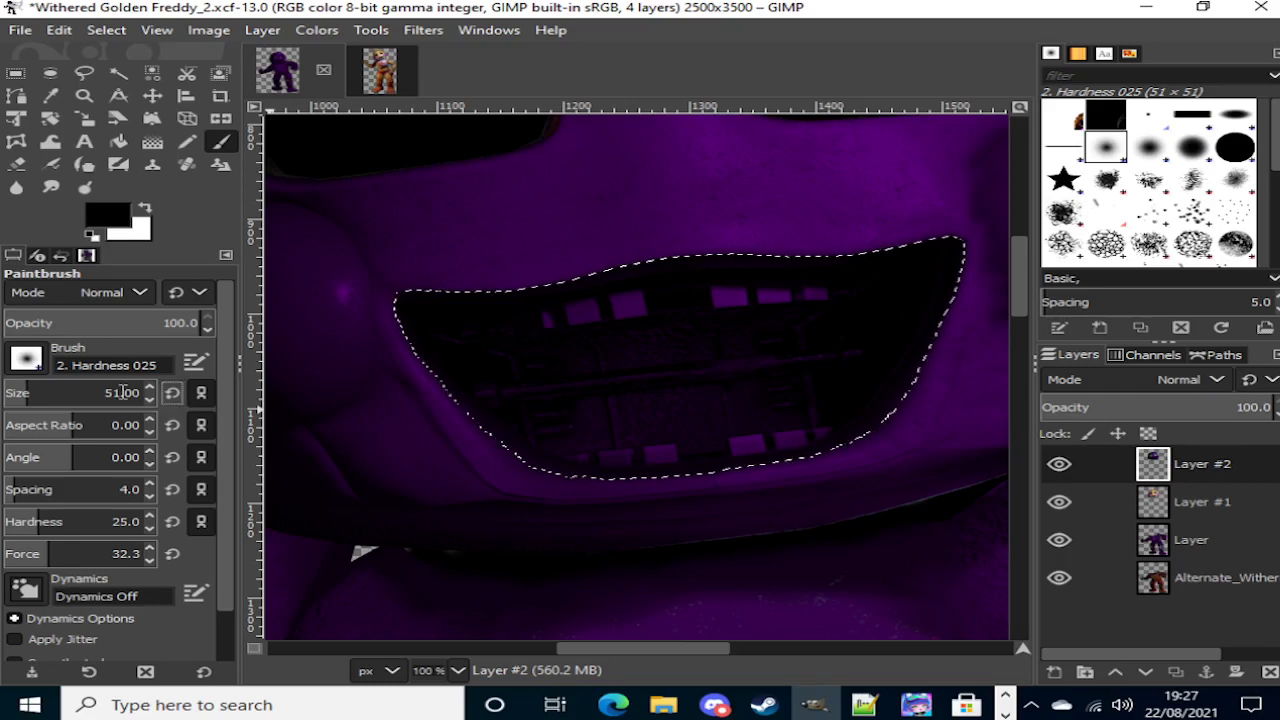
pyautogui.scroll(5, 131, 393)
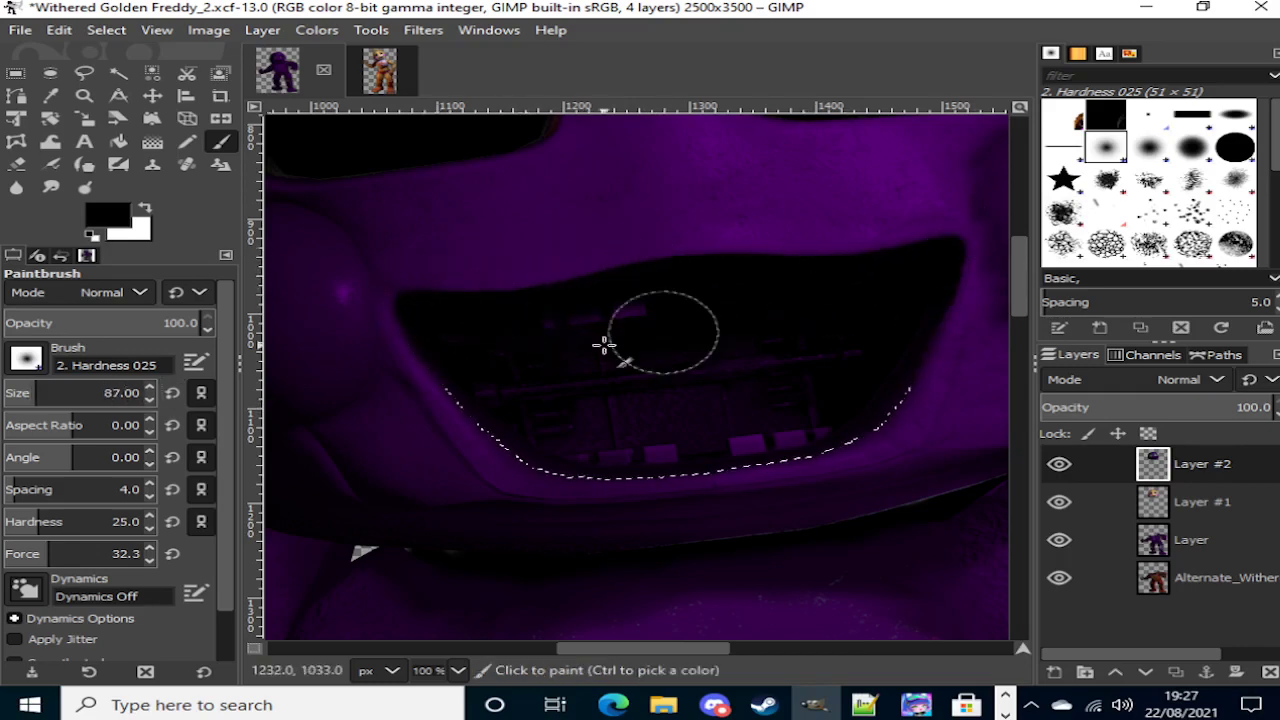
pyautogui.moveTo(922, 411)
pyautogui.mouseDown()
pyautogui.moveTo(789, 451)
pyautogui.moveTo(915, 397)
pyautogui.mouseUp()
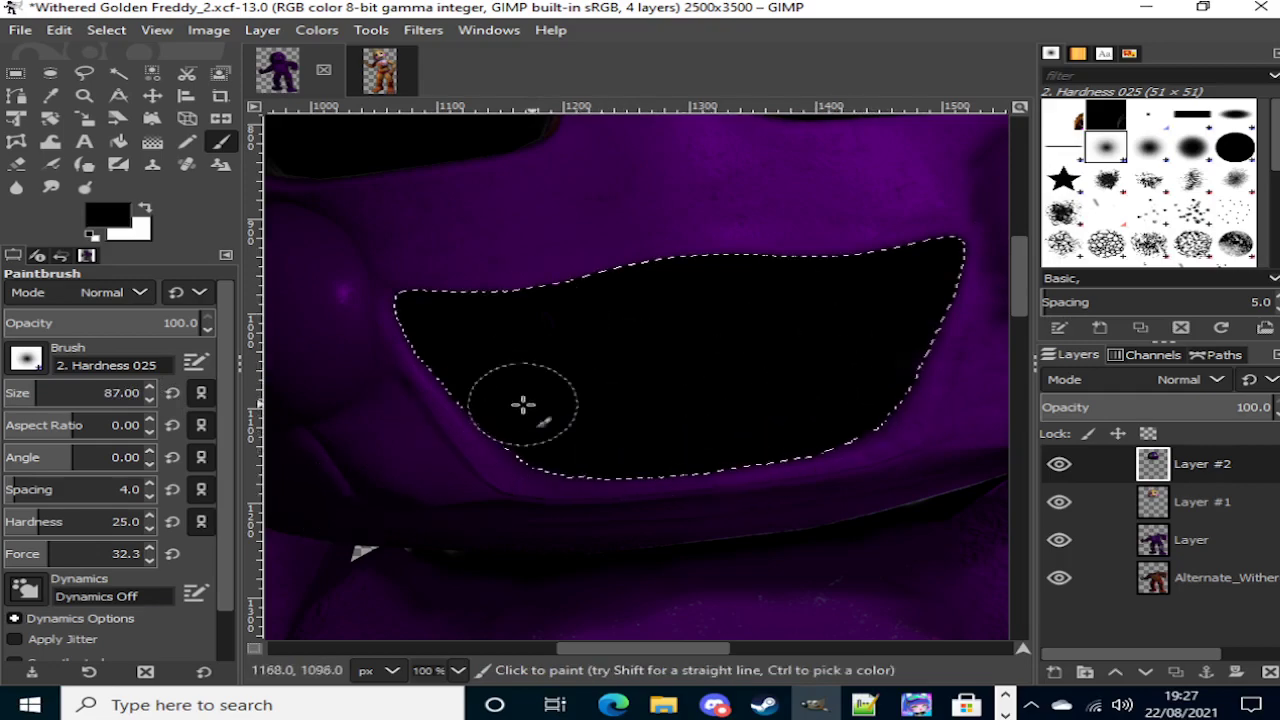
pyautogui.scroll(-4, 429, 414)
pyautogui.scroll(1, 395, 523)
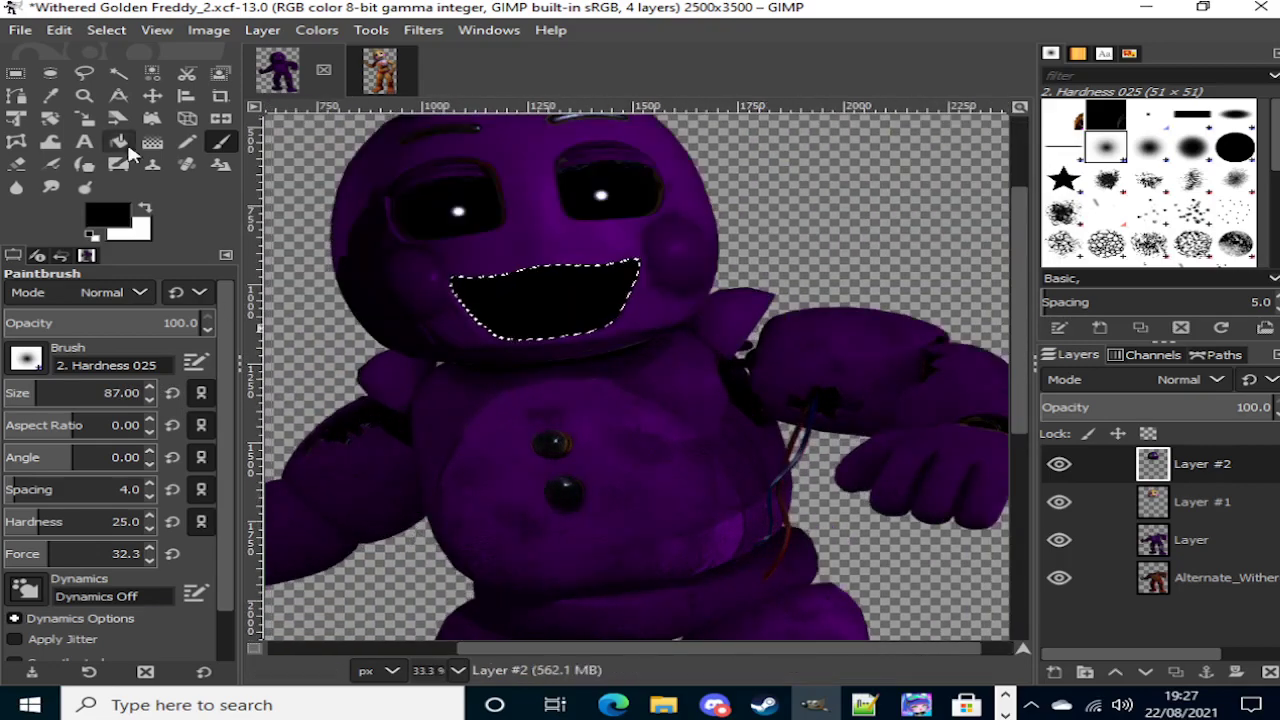
pyautogui.click(118, 74)
pyautogui.scroll(-3, 440, 301)
pyautogui.click(883, 403)
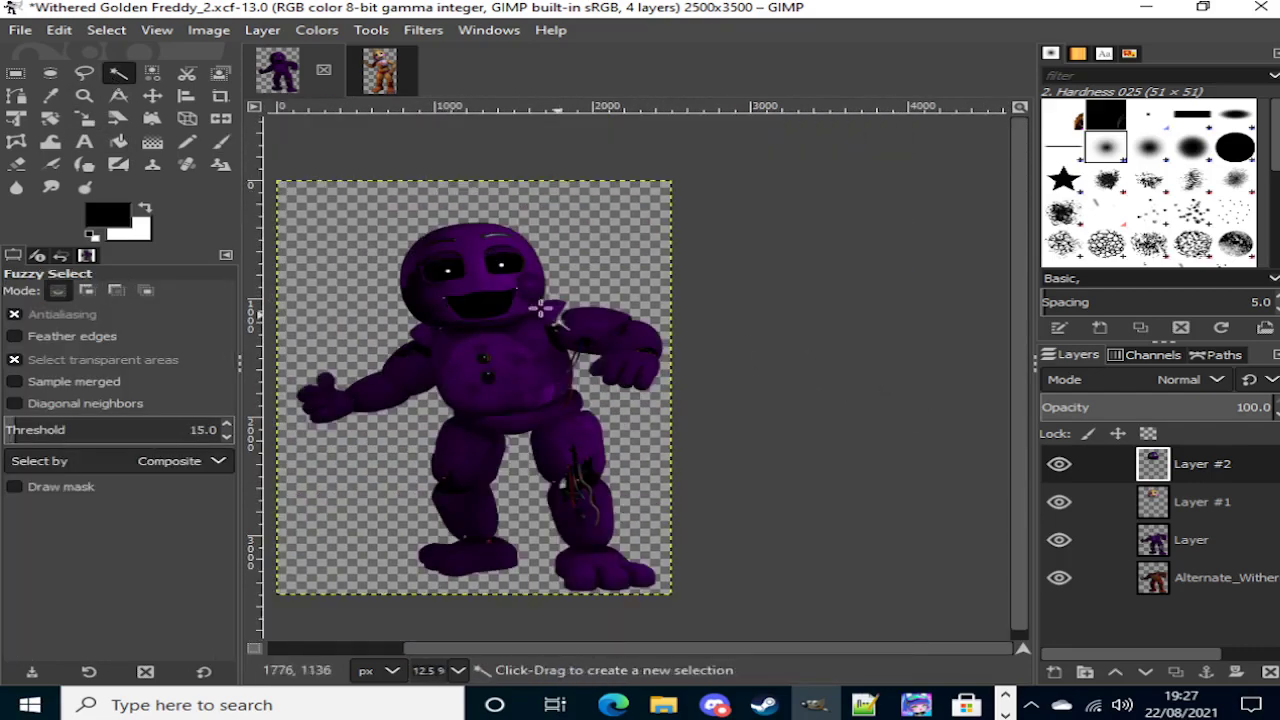
# Step: Sample the purple beside the mouth's right corner and paint over the right cheek with the Paintbrush at size 87
pyautogui.scroll(2, 431, 266)
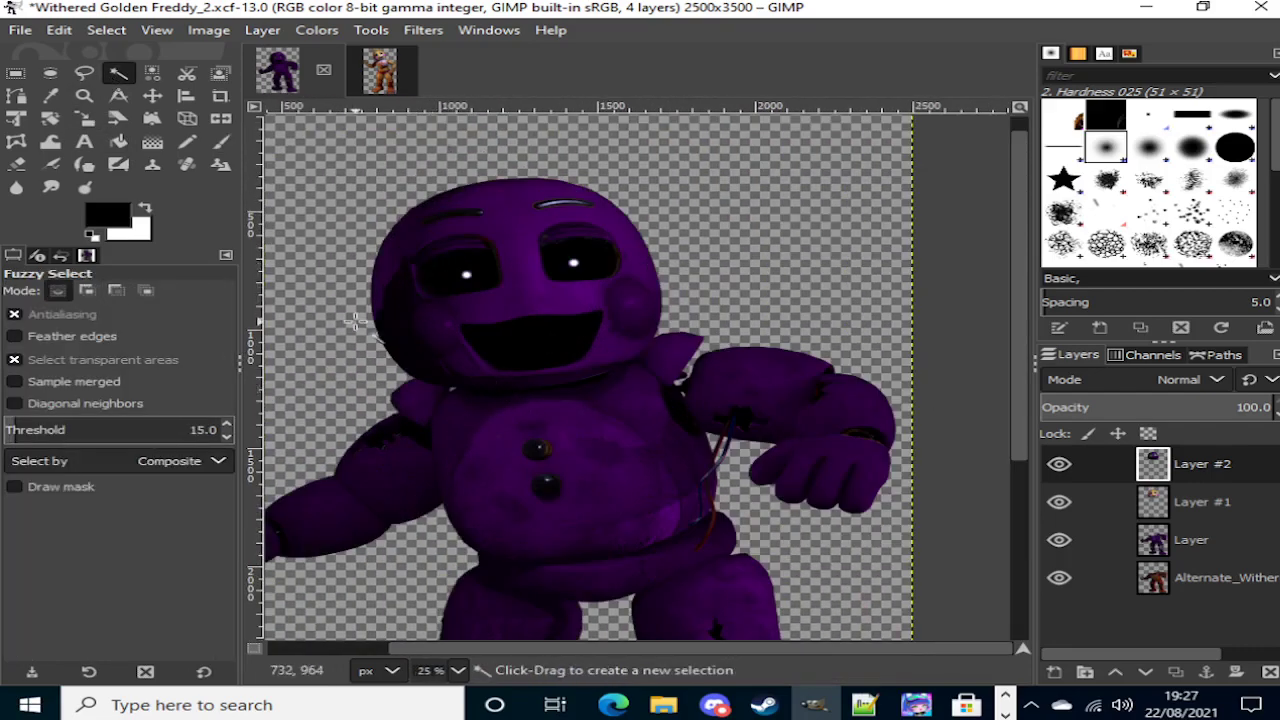
pyautogui.click(51, 96)
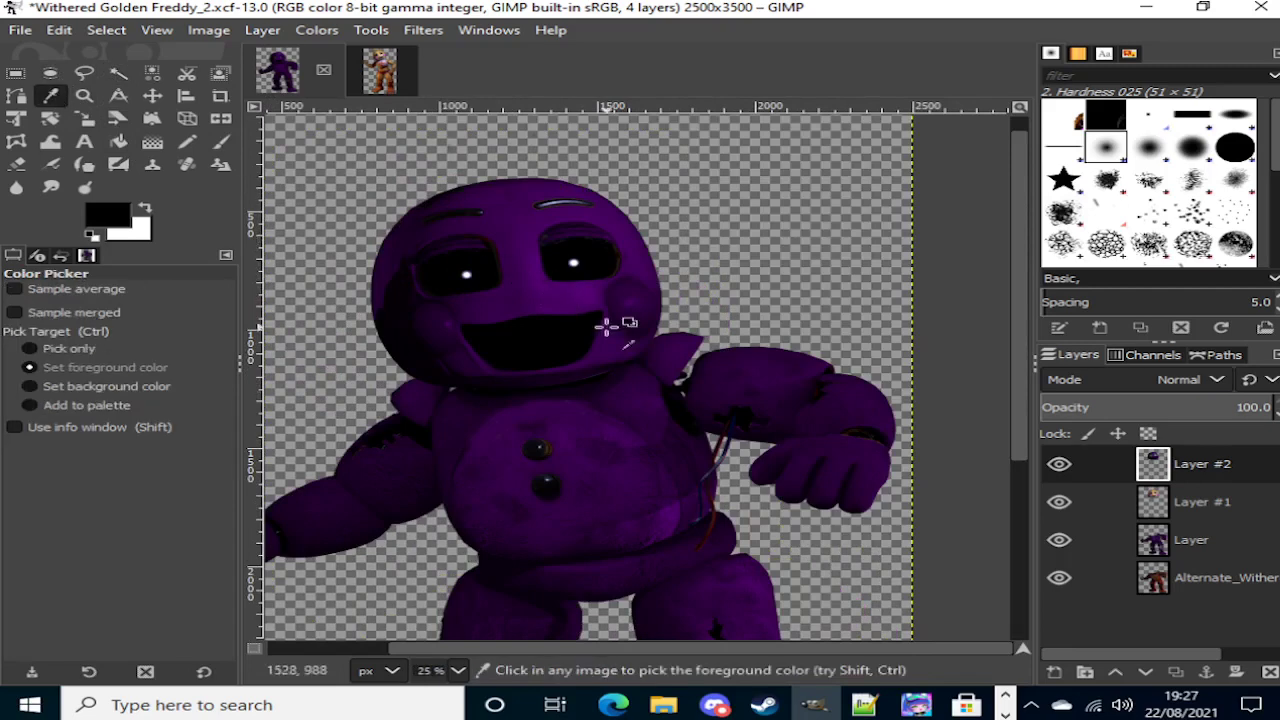
pyautogui.click(610, 343)
pyautogui.click(219, 142)
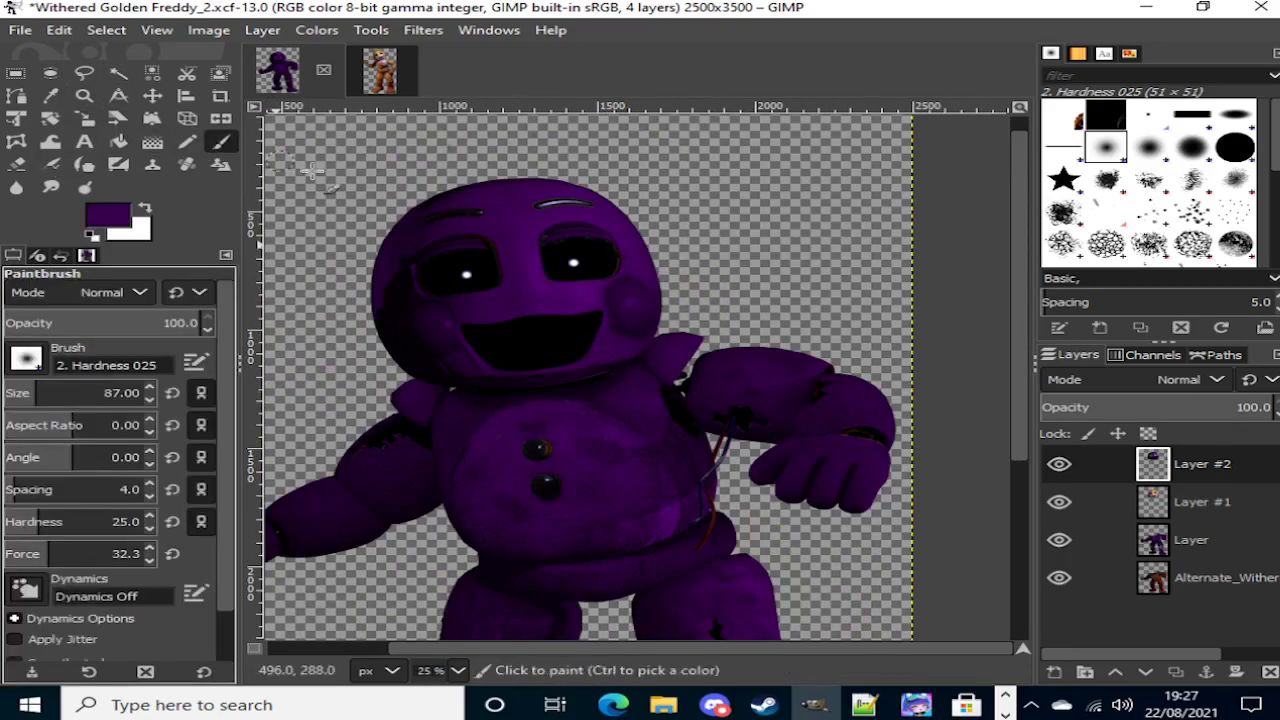
pyautogui.scroll(6, 609, 306)
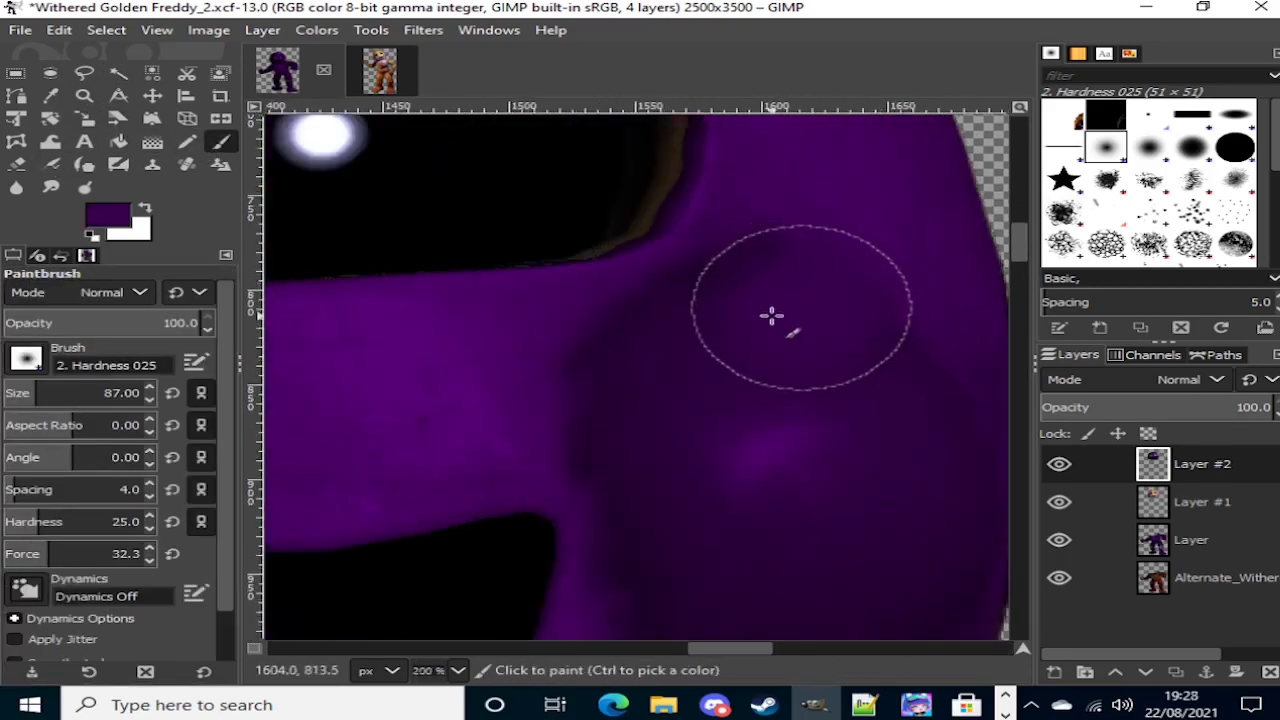
pyautogui.moveTo(593, 404)
pyautogui.mouseDown()
pyautogui.moveTo(658, 569)
pyautogui.moveTo(835, 351)
pyautogui.moveTo(872, 343)
pyautogui.moveTo(740, 358)
pyautogui.moveTo(858, 382)
pyautogui.moveTo(910, 408)
pyautogui.moveTo(908, 458)
pyautogui.mouseUp()
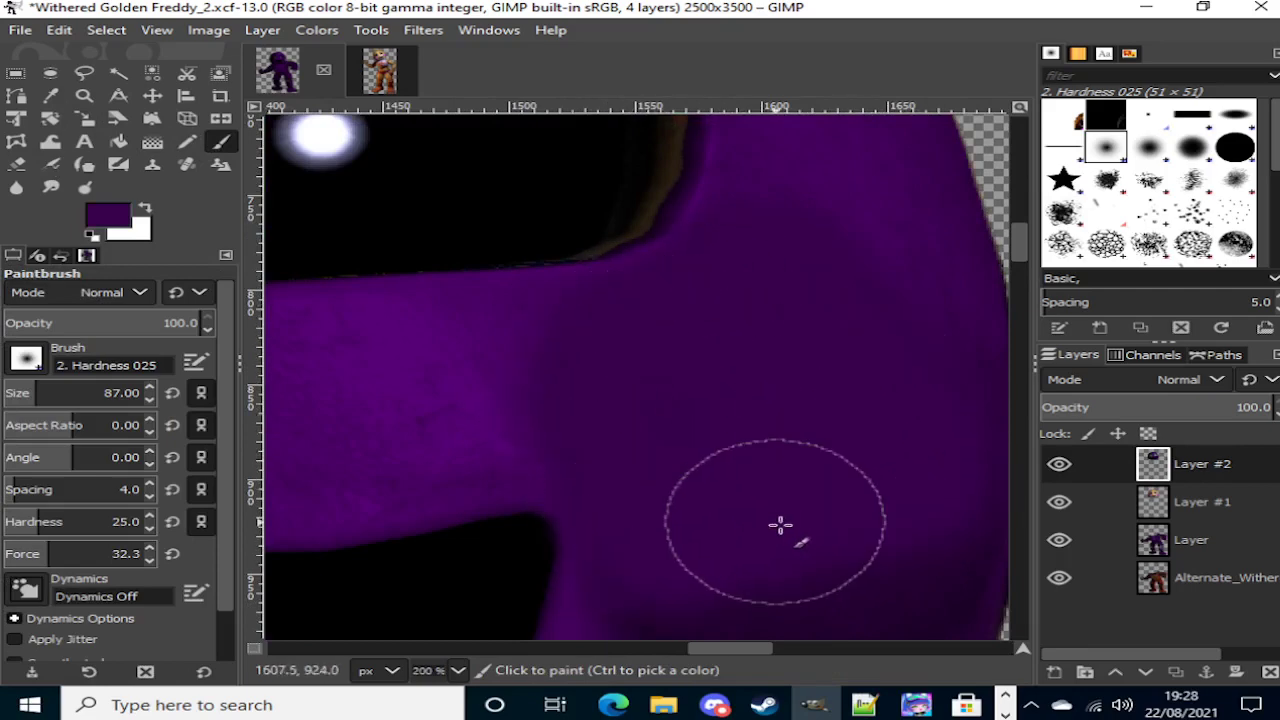
pyautogui.scroll(-3, 785, 470)
pyautogui.moveTo(645, 481)
pyautogui.mouseDown()
pyautogui.moveTo(730, 564)
pyautogui.moveTo(916, 545)
pyautogui.moveTo(893, 550)
pyautogui.moveTo(872, 497)
pyautogui.moveTo(914, 391)
pyautogui.mouseUp()
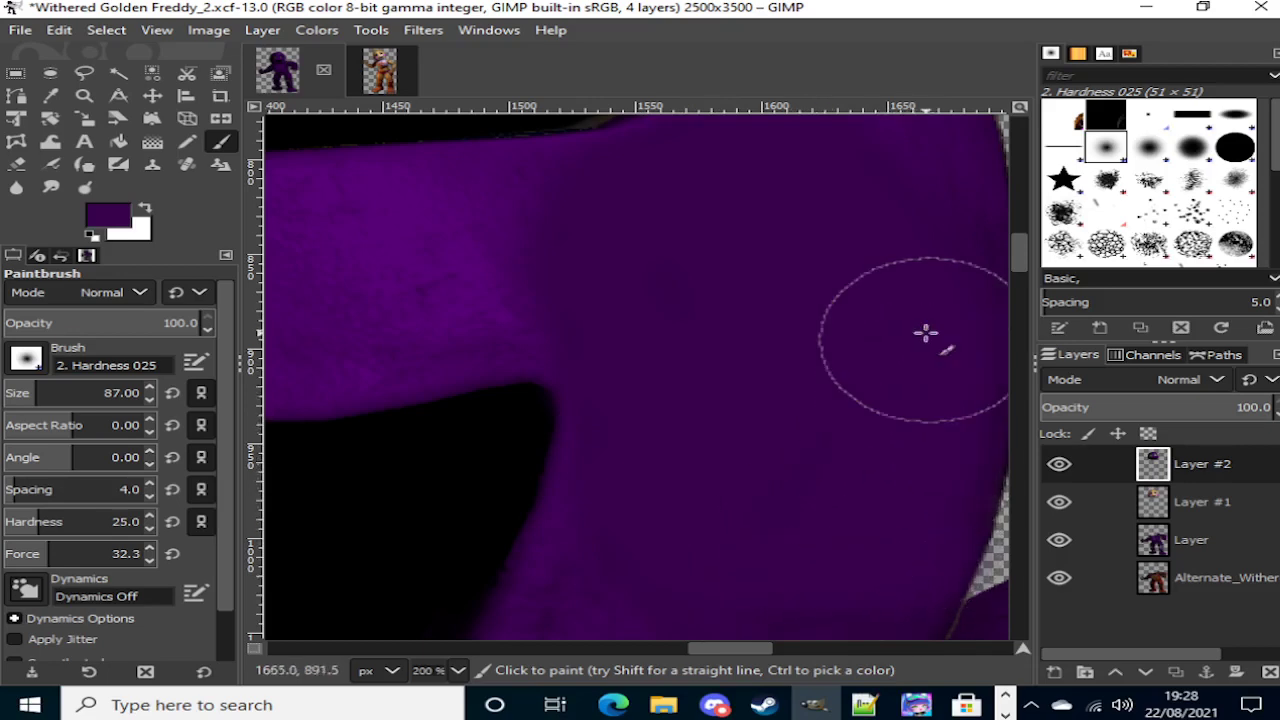
# Step: Try to paint over the left cheek with the same sampled purple, and undo the stroke
pyautogui.hscroll(-10, 675, 650)
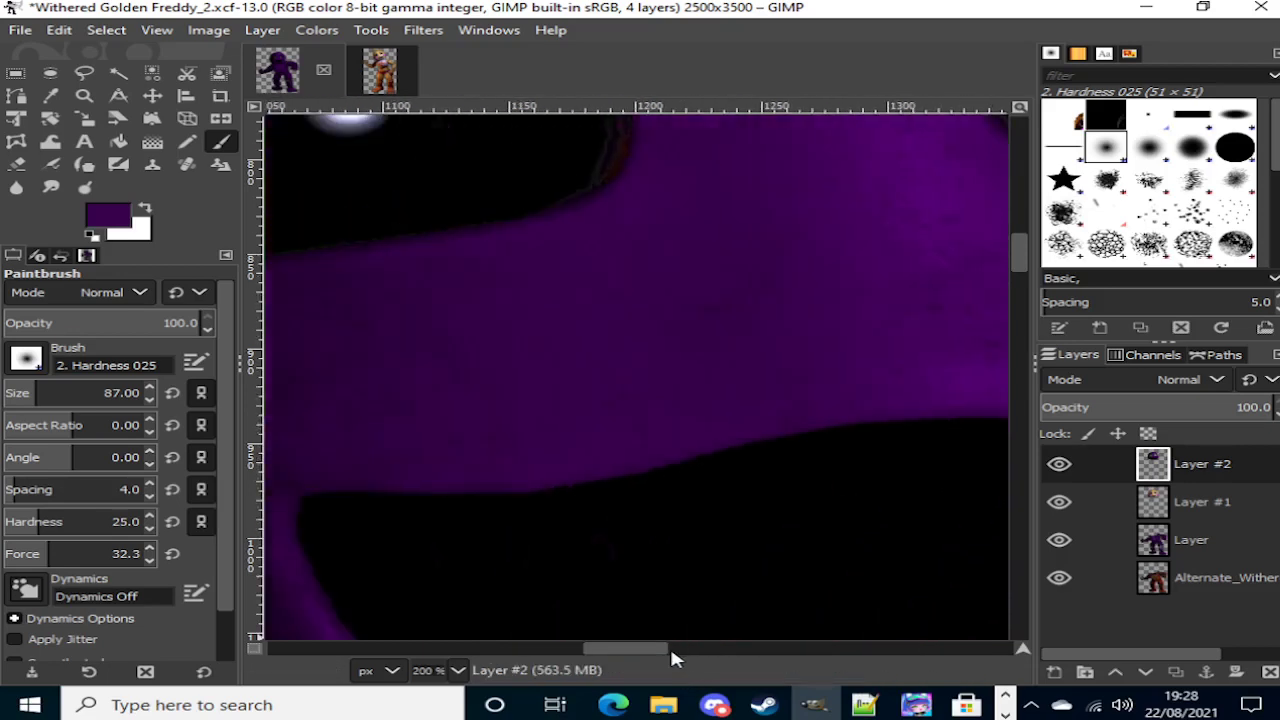
pyautogui.moveTo(642, 443)
pyautogui.mouseDown()
pyautogui.moveTo(662, 404)
pyautogui.moveTo(494, 388)
pyautogui.moveTo(577, 369)
pyautogui.moveTo(540, 393)
pyautogui.mouseUp()
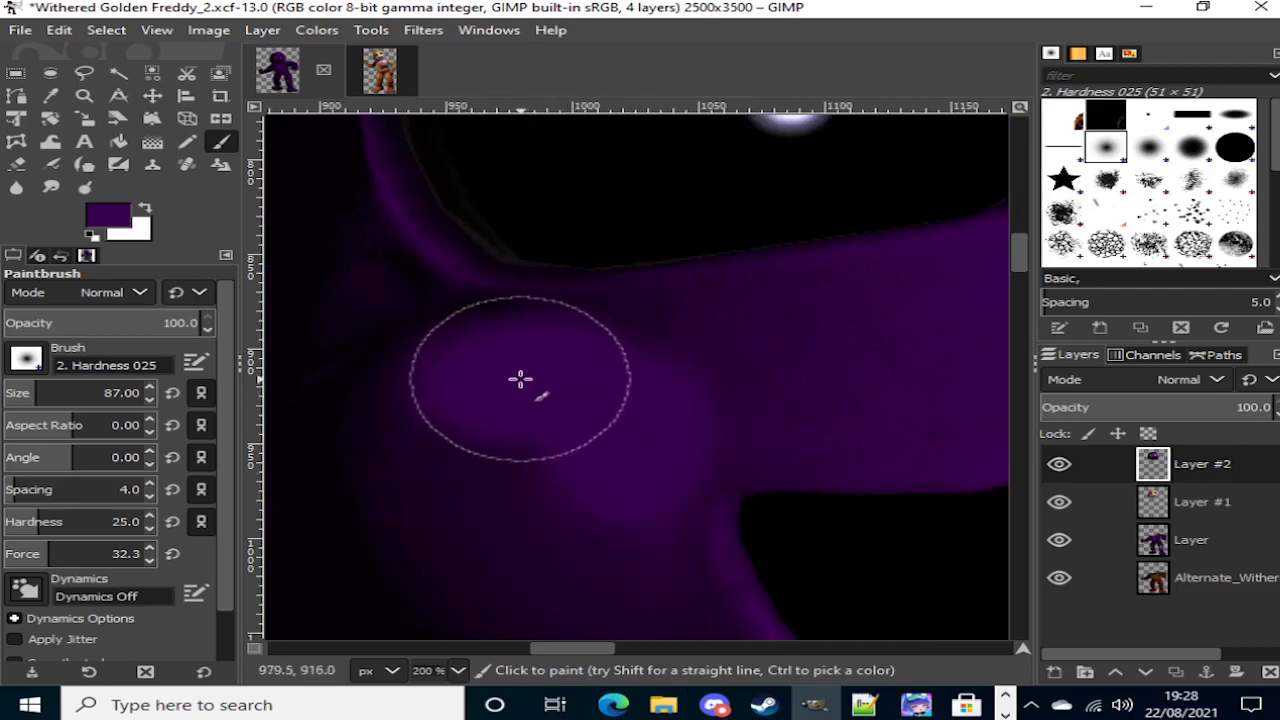
pyautogui.hotkey('ctrl', 'z')
# Step: Sample a darker purple from the face near the left cheek and paint over that cheek with the Paintbrush at size 87
pyautogui.click(50, 95)
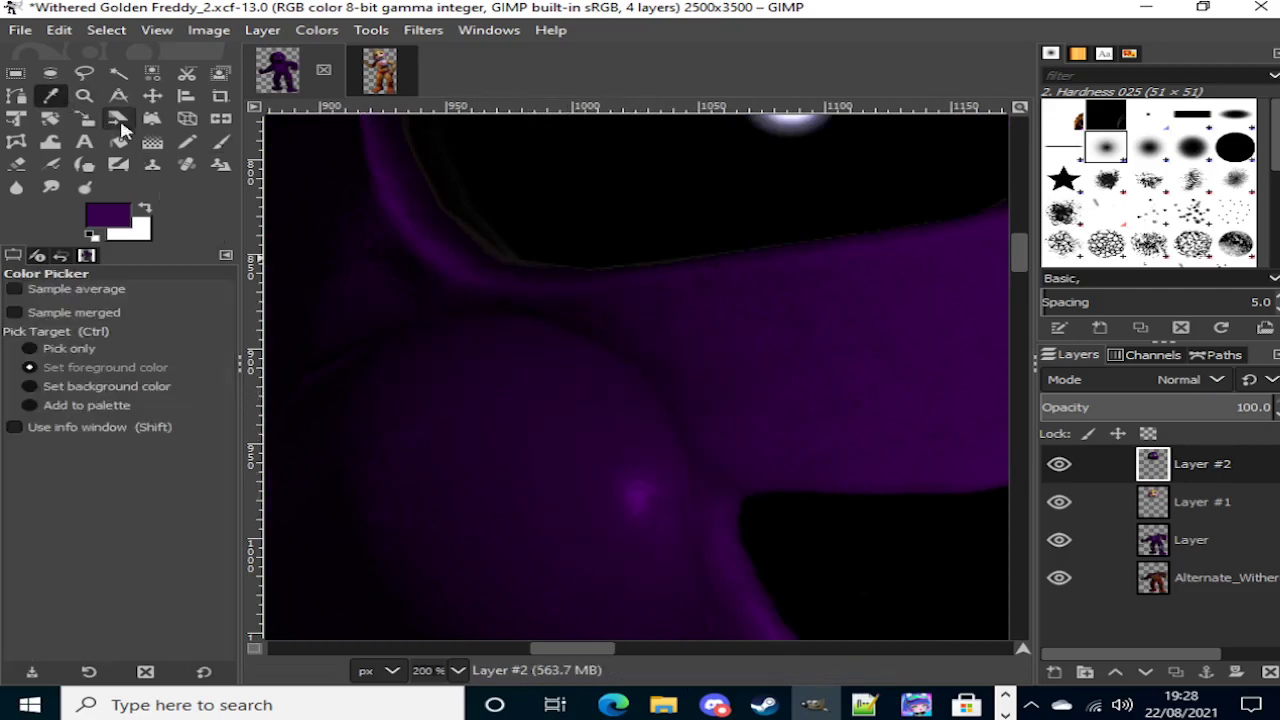
pyautogui.click(375, 300)
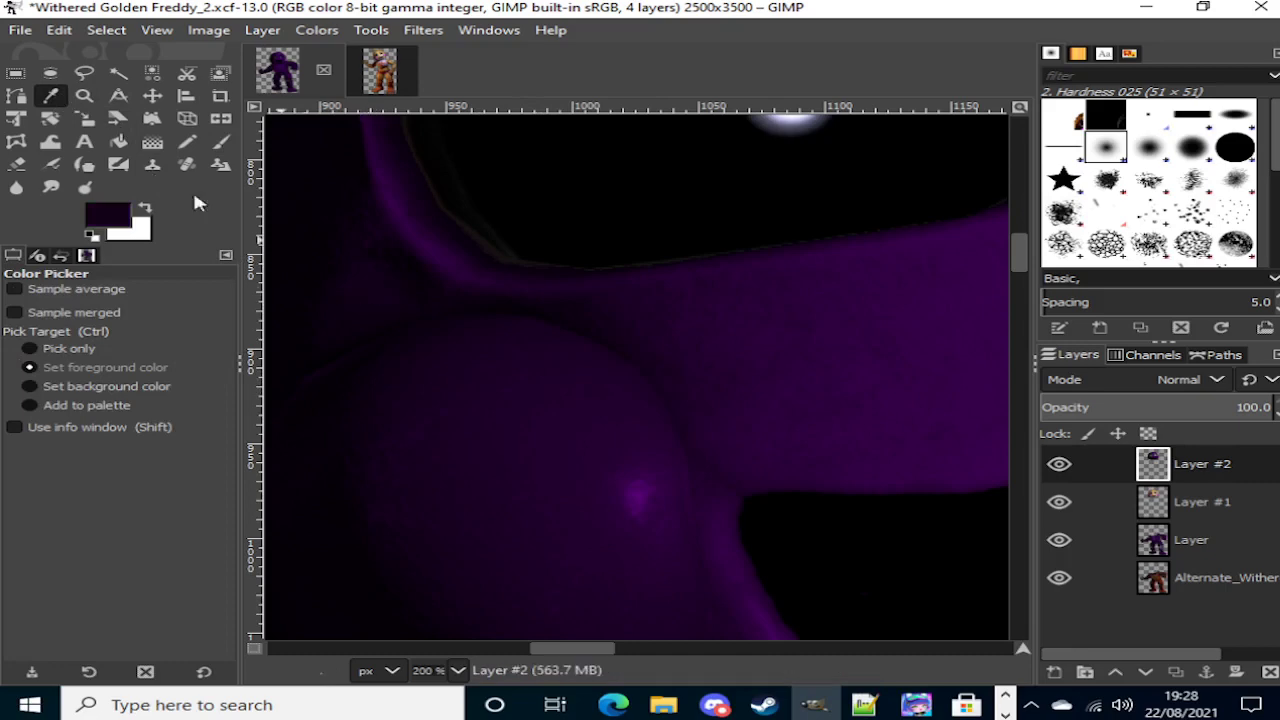
pyautogui.click(219, 143)
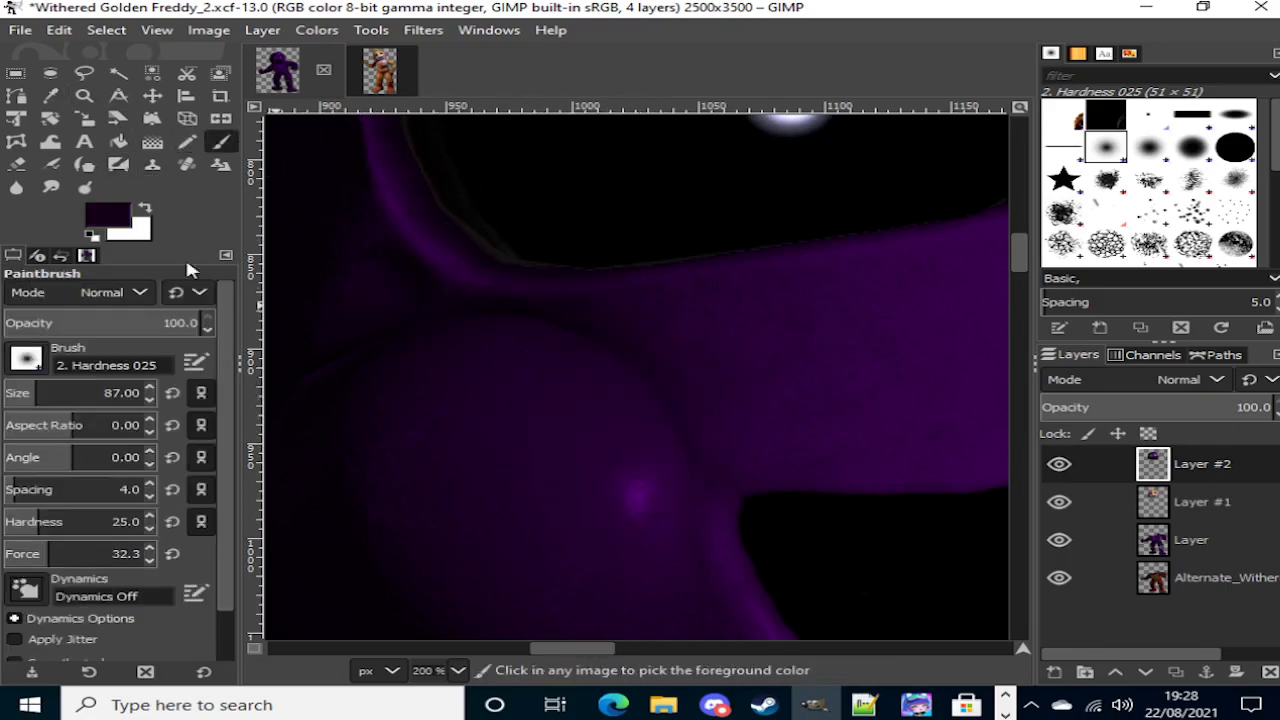
pyautogui.click(52, 96)
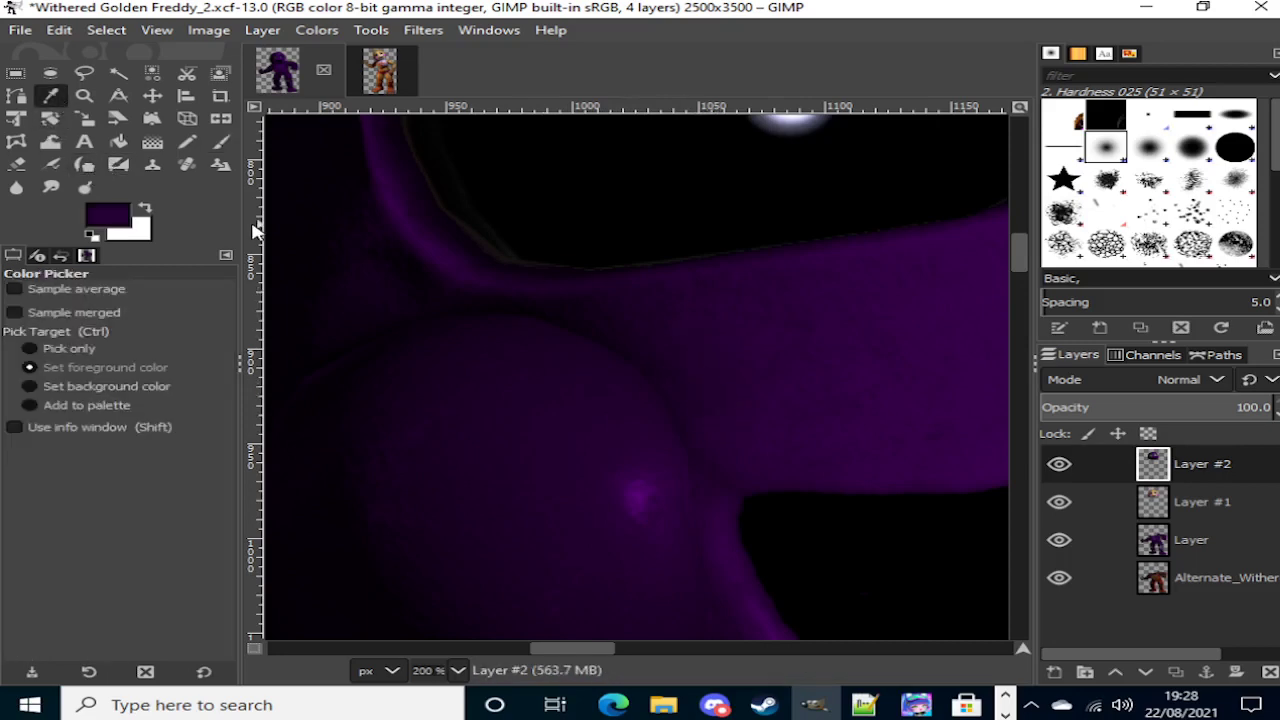
pyautogui.click(220, 141)
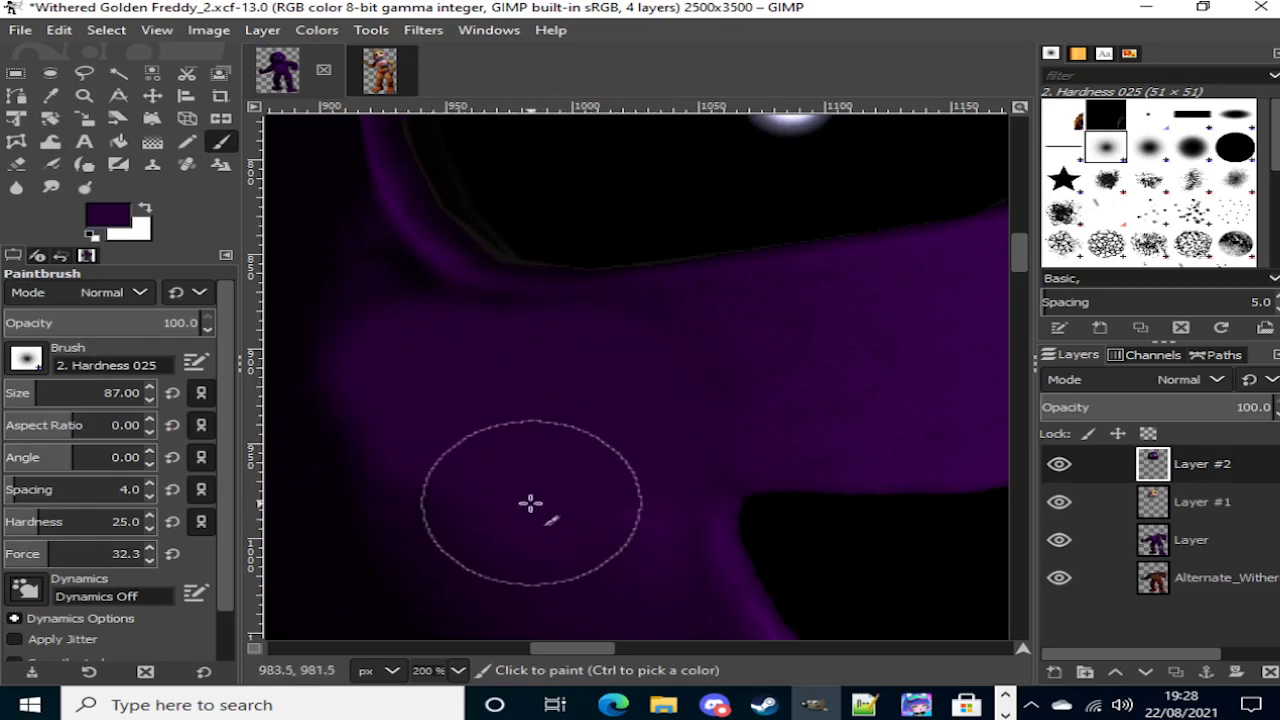
pyautogui.scroll(-3, 550, 427)
pyautogui.moveTo(550, 427)
pyautogui.mouseDown()
pyautogui.moveTo(587, 386)
pyautogui.moveTo(633, 476)
pyautogui.moveTo(584, 413)
pyautogui.moveTo(618, 327)
pyautogui.moveTo(593, 227)
pyautogui.mouseUp()
pyautogui.scroll(-5, 593, 227)
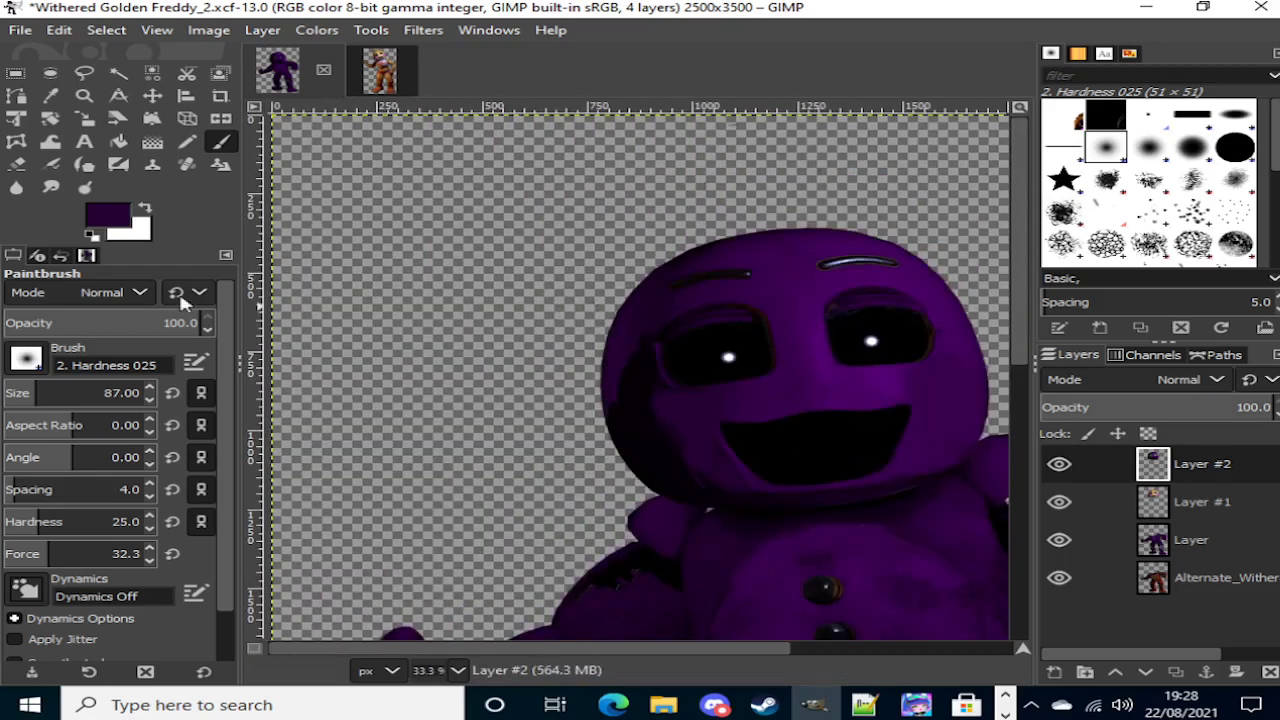
# Step: Blend the left cheek's painted edges into the surrounding shading with the Smudge tool at size 87
pyautogui.click(47, 191)
pyautogui.scroll(5, 686, 449)
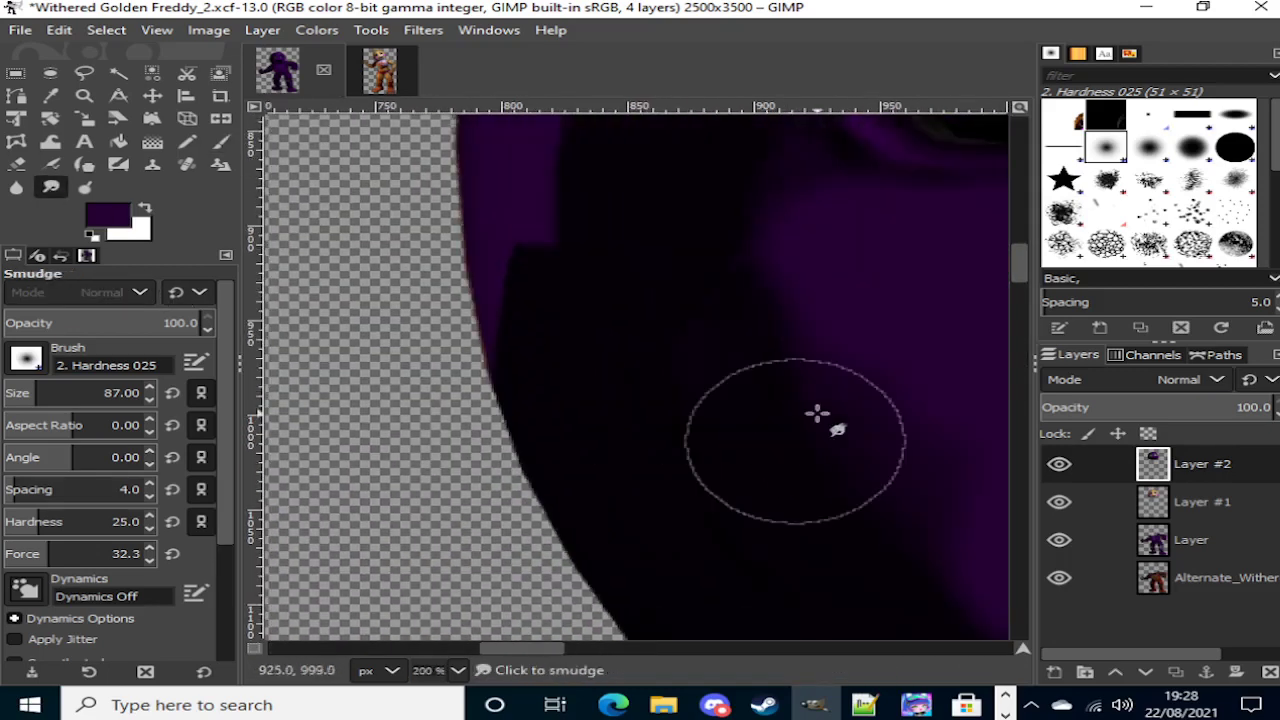
pyautogui.moveTo(792, 316)
pyautogui.mouseDown()
pyautogui.moveTo(849, 246)
pyautogui.moveTo(821, 201)
pyautogui.moveTo(843, 206)
pyautogui.moveTo(995, 473)
pyautogui.moveTo(912, 473)
pyautogui.moveTo(882, 421)
pyautogui.mouseUp()
pyautogui.hscroll(4, 845, 428)
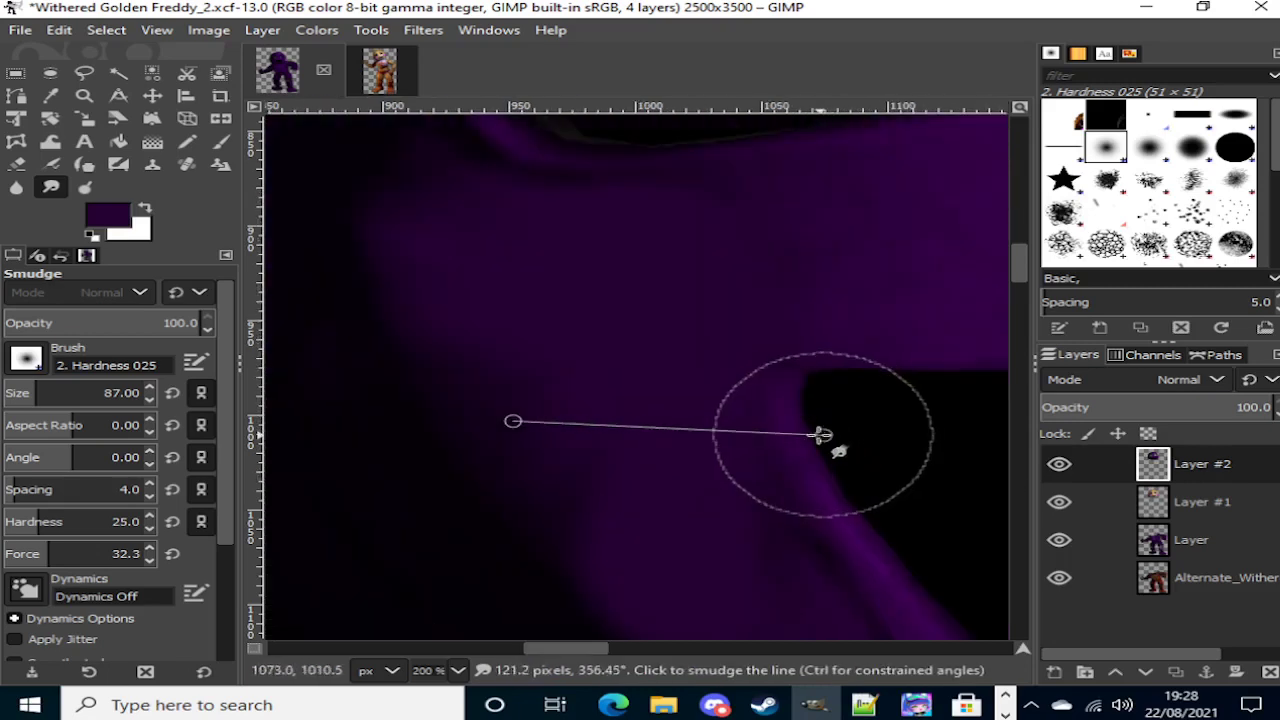
pyautogui.moveTo(815, 223)
pyautogui.mouseDown()
pyautogui.moveTo(719, 217)
pyautogui.moveTo(585, 242)
pyautogui.moveTo(546, 237)
pyautogui.moveTo(562, 216)
pyautogui.moveTo(529, 196)
pyautogui.moveTo(748, 238)
pyautogui.moveTo(625, 245)
pyautogui.mouseUp()
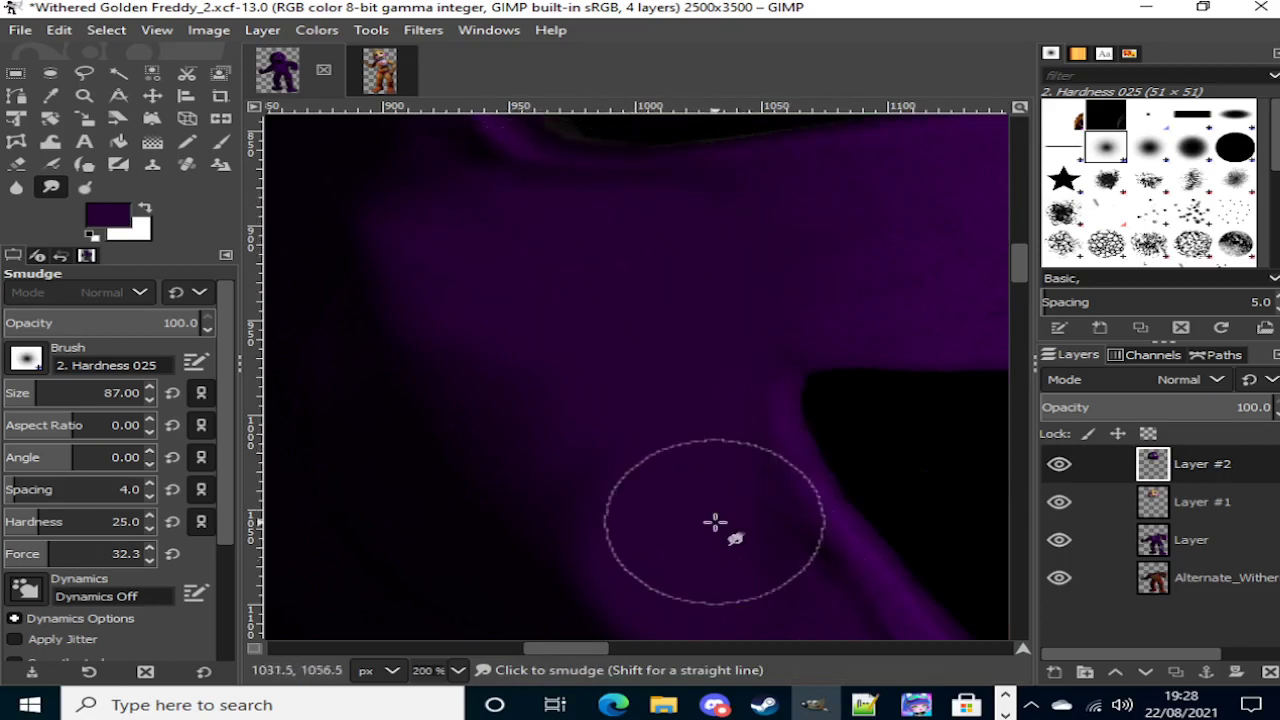
pyautogui.scroll(-5, 653, 324)
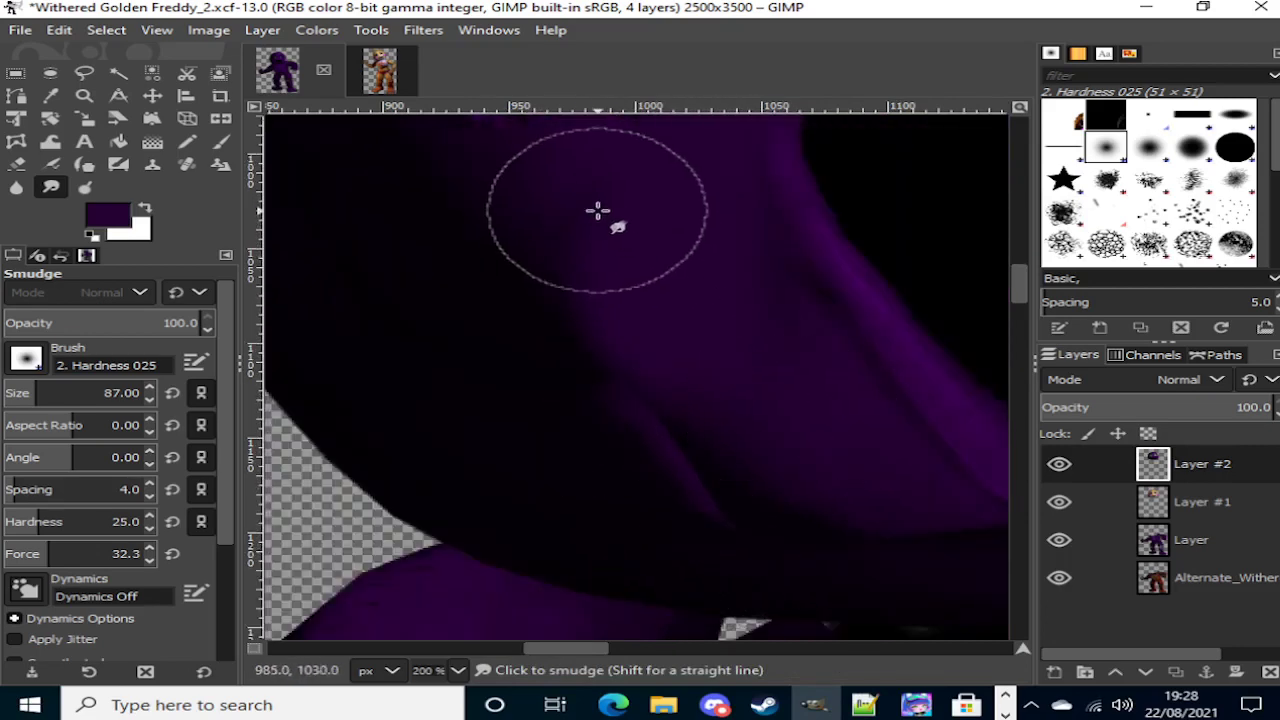
# Step: Smudge the right cheek's painted edges into the purple around the mouth corner, the eye and the head's outer edge
pyautogui.hscroll(6, 600, 250)
pyautogui.scroll(6, 770, 378)
pyautogui.hscroll(6, 705, 378)
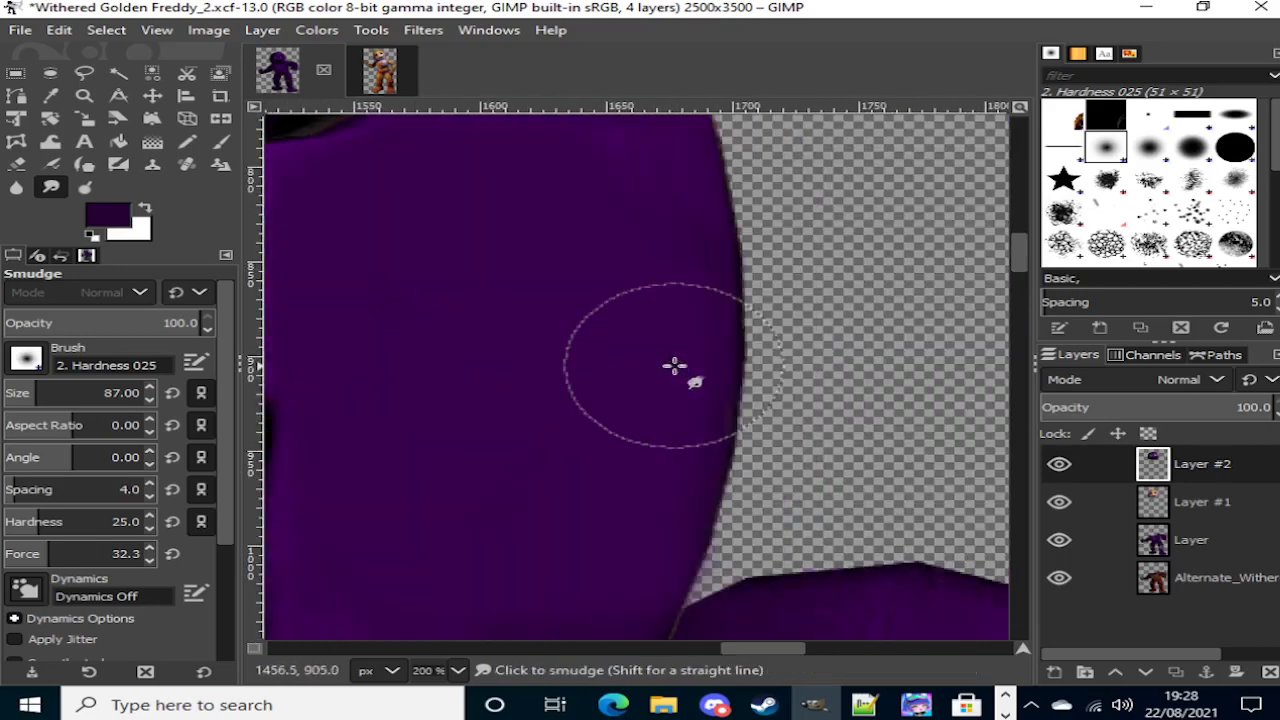
pyautogui.hscroll(-4, 672, 372)
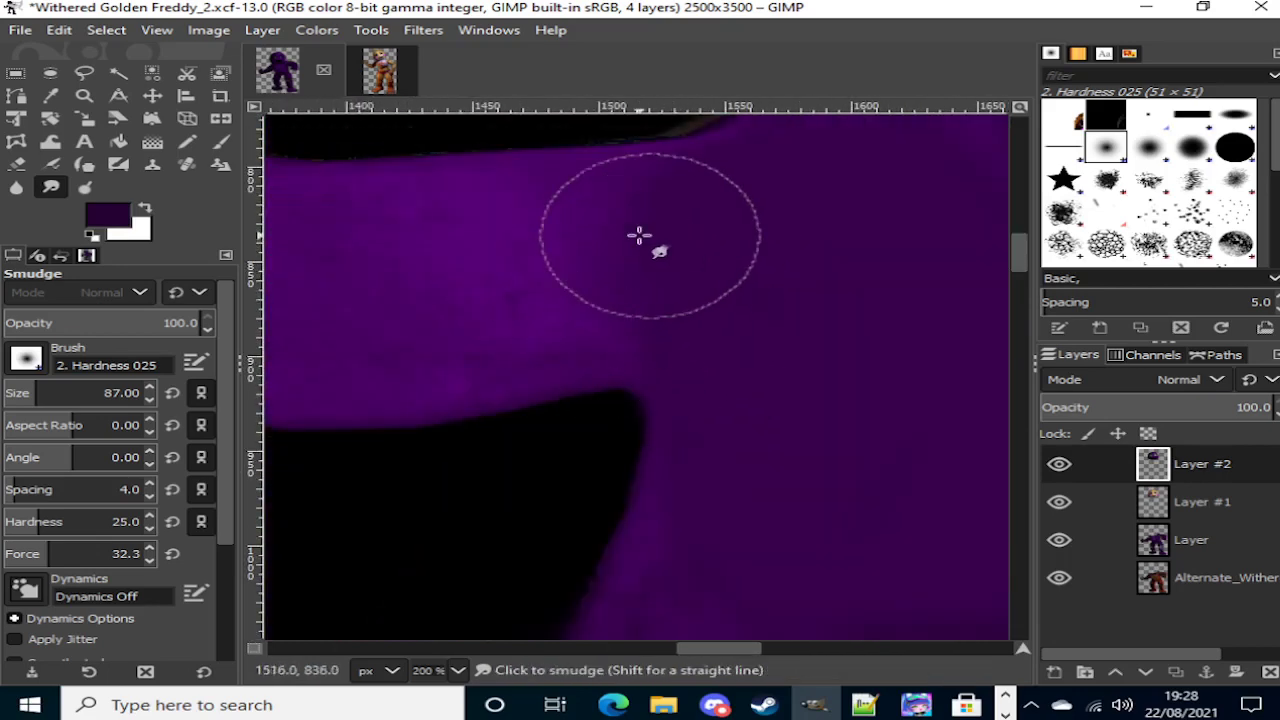
pyautogui.scroll(-2, 808, 367)
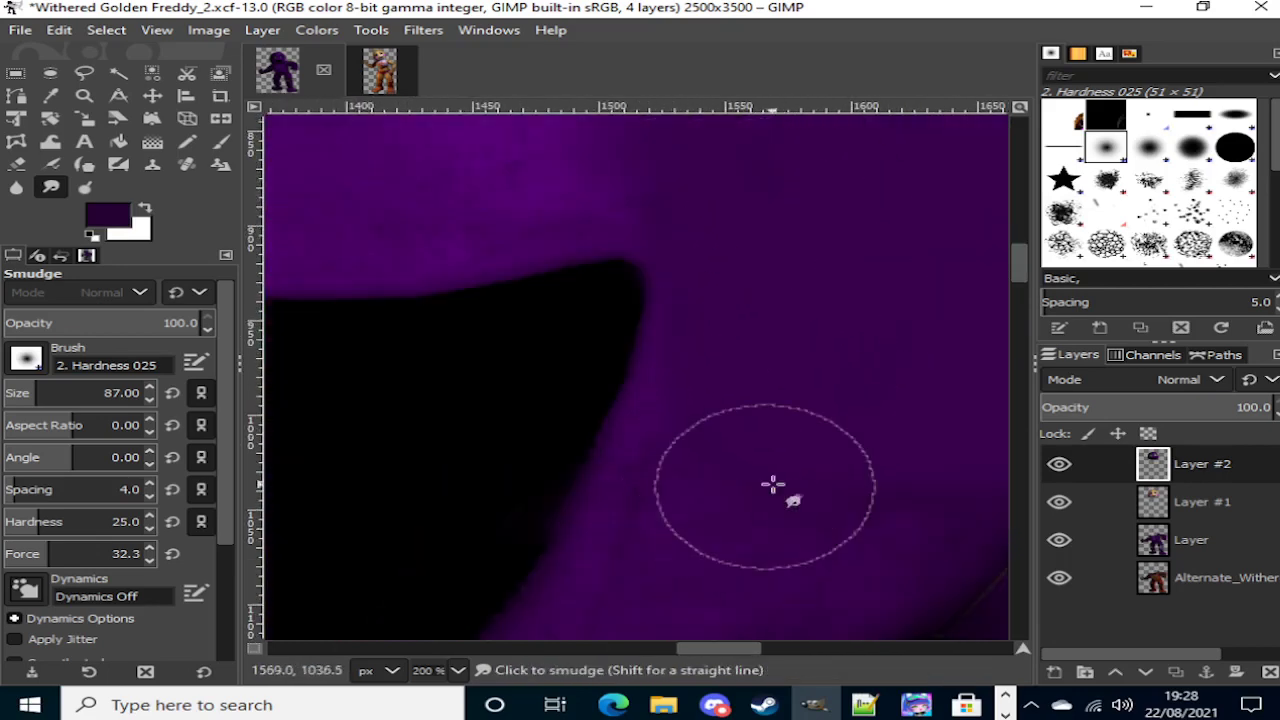
pyautogui.scroll(4, 915, 480)
pyautogui.hscroll(2, 820, 471)
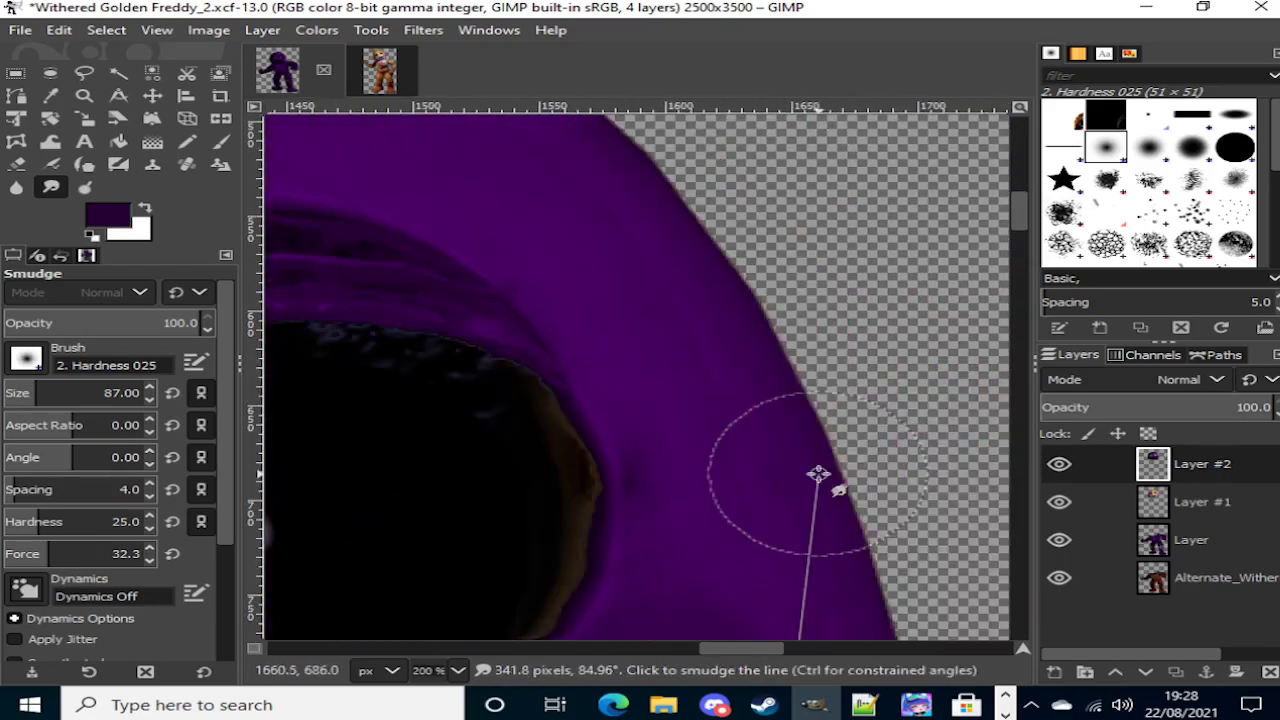
pyautogui.scroll(2, 790, 490)
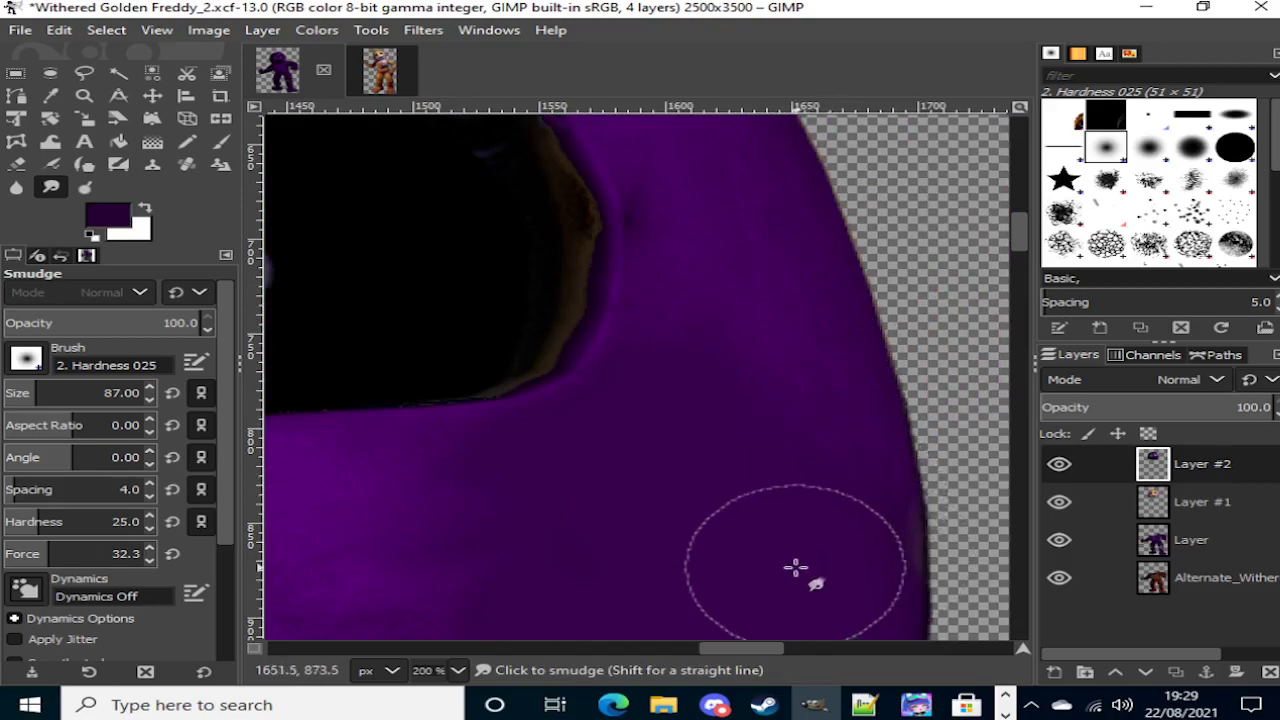
pyautogui.scroll(-6, 800, 569)
pyautogui.scroll(-3, 801, 542)
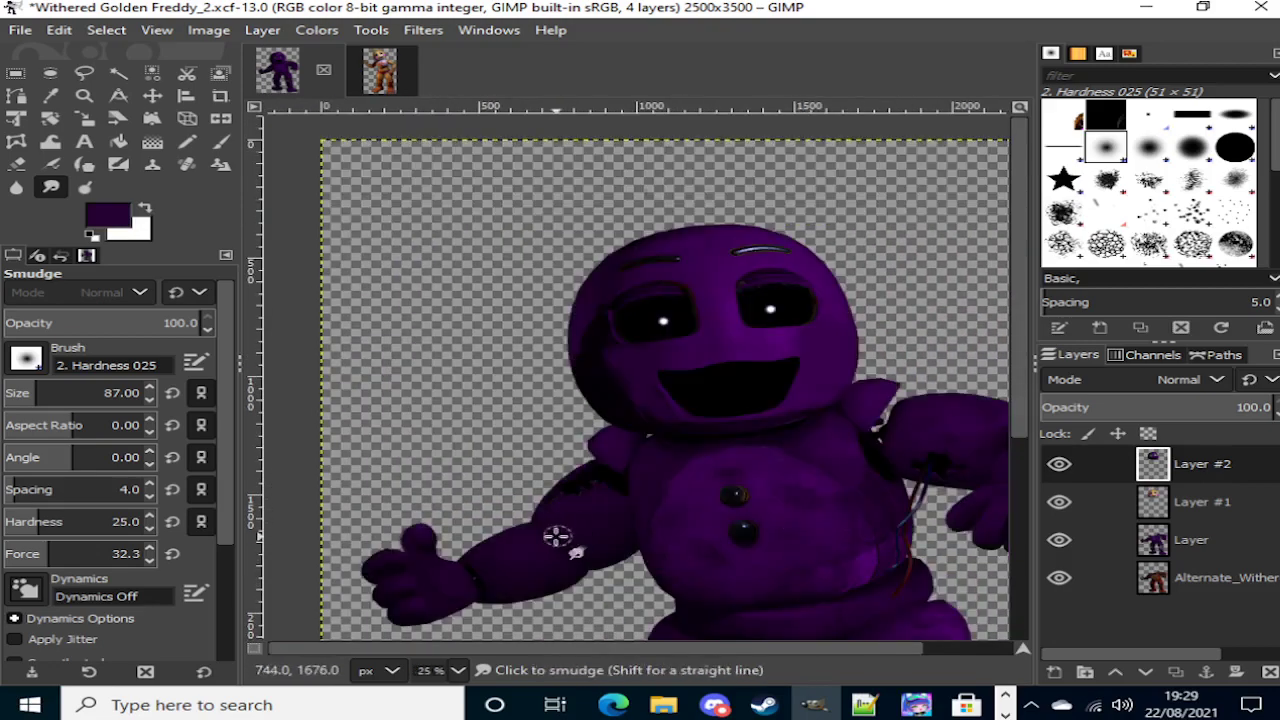
# Step: Make white the foreground color and enlarge the left eye's pupil by dabbing over it with the Paintbrush at size 87
pyautogui.scroll(-2, 452, 522)
pyautogui.scroll(4, 594, 486)
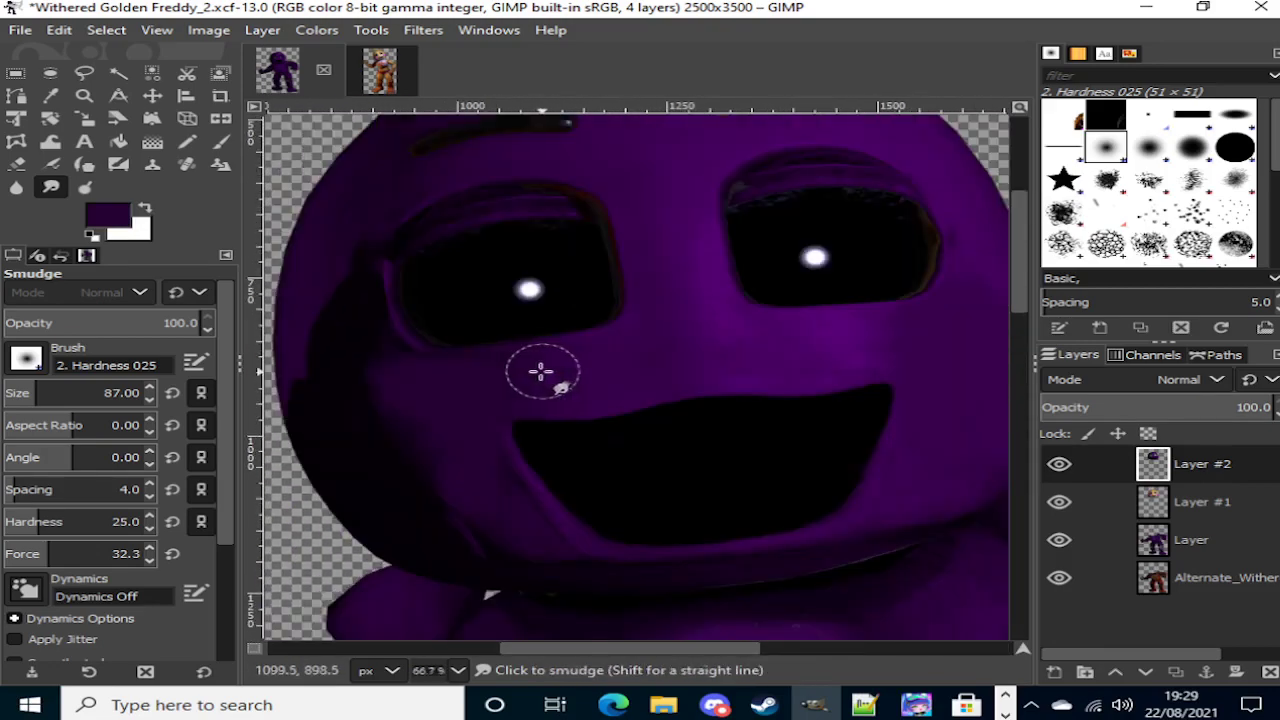
pyautogui.click(143, 210)
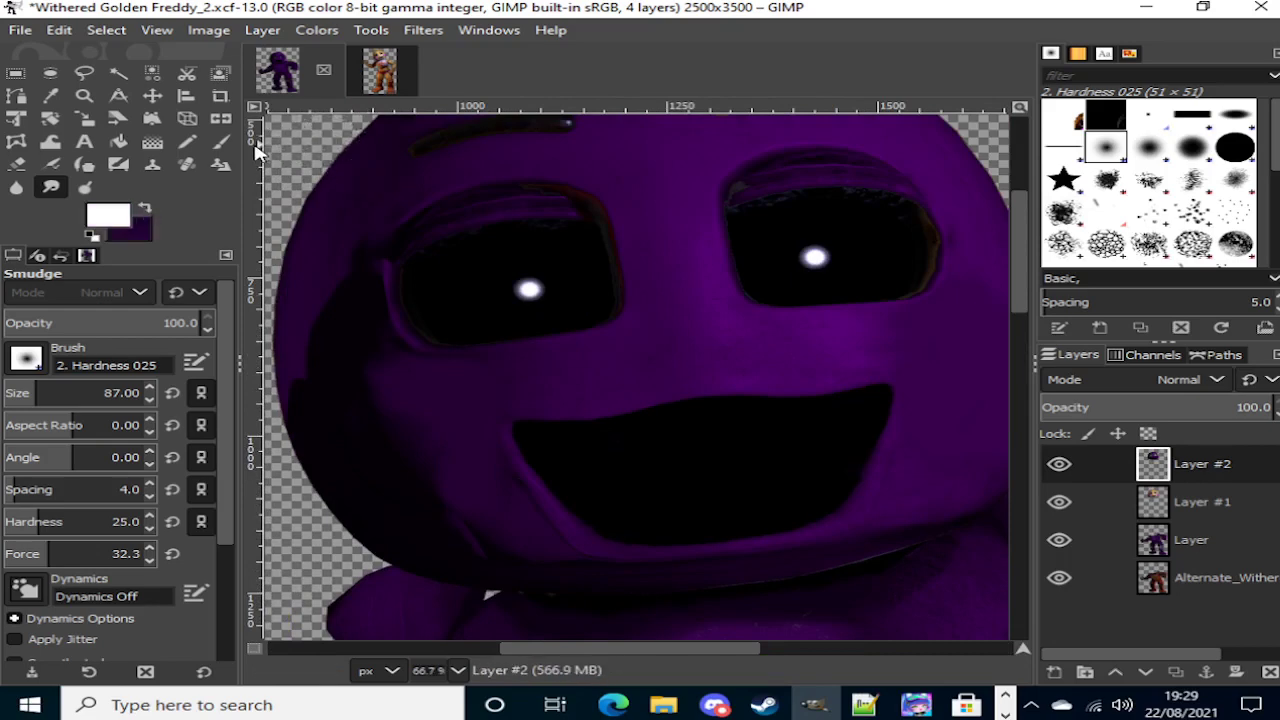
pyautogui.click(221, 141)
pyautogui.scroll(3, 517, 257)
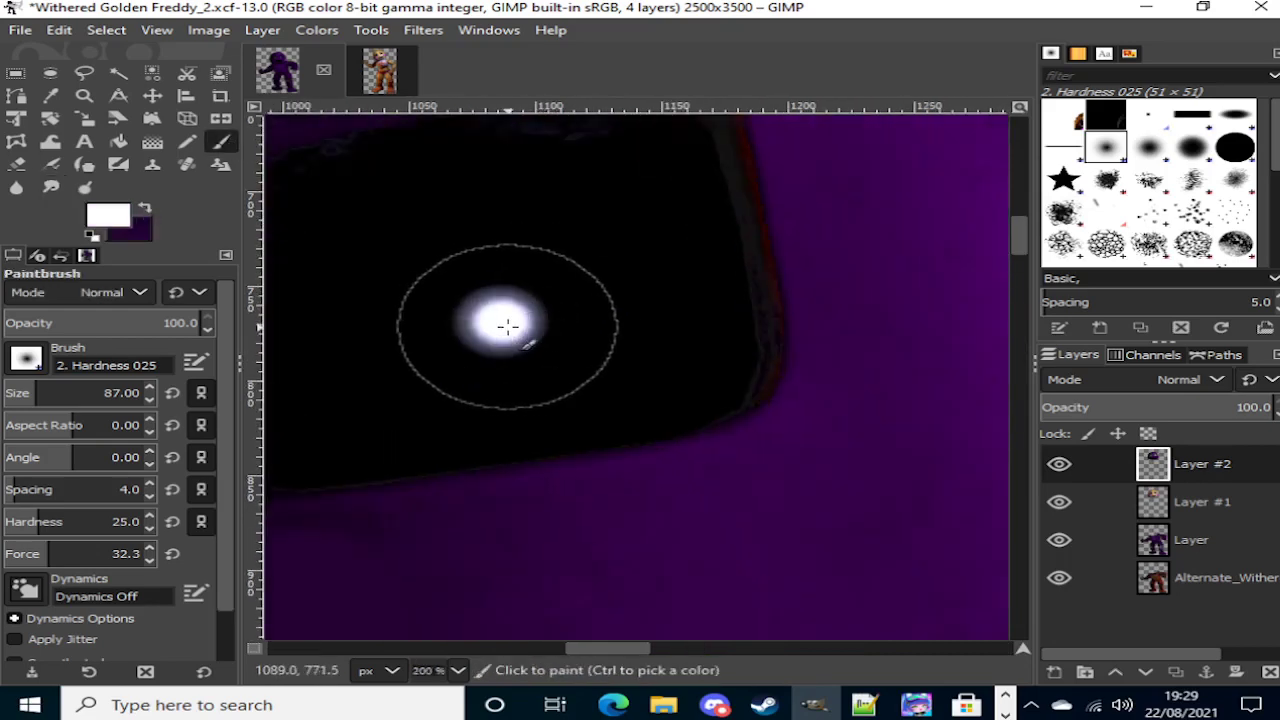
pyautogui.click(502, 320)
pyautogui.click(502, 320)
pyautogui.click(502, 320)
pyautogui.click(502, 320)
pyautogui.click(502, 320)
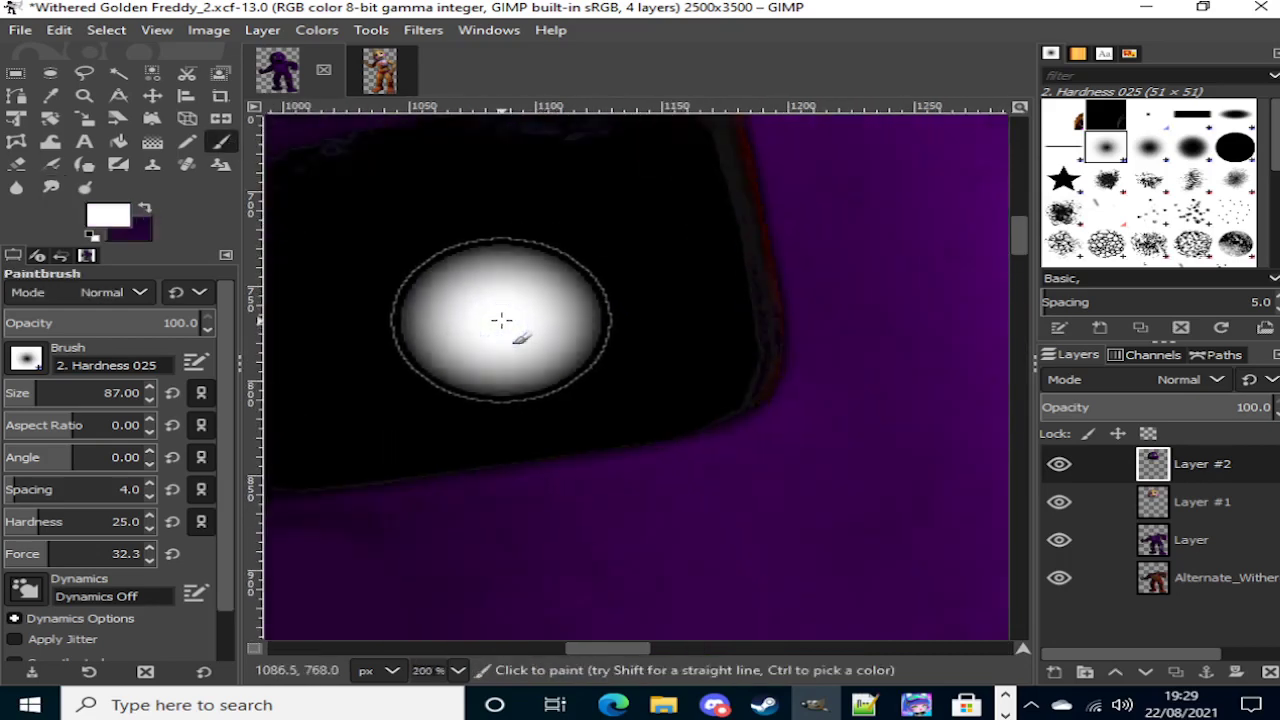
pyautogui.click(502, 320)
# Step: Enlarge the right eye's pupil with repeated white Paintbrush dabs at size 87
pyautogui.scroll(-6, 508, 337)
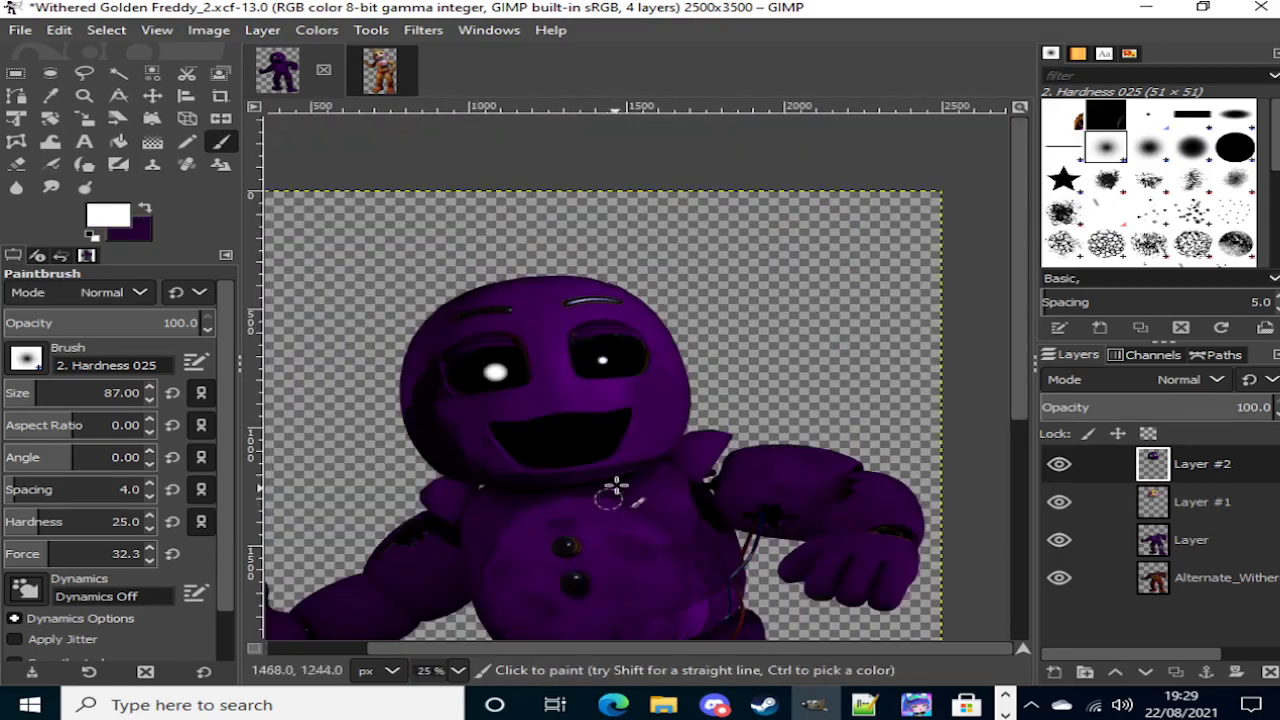
pyautogui.scroll(5, 617, 376)
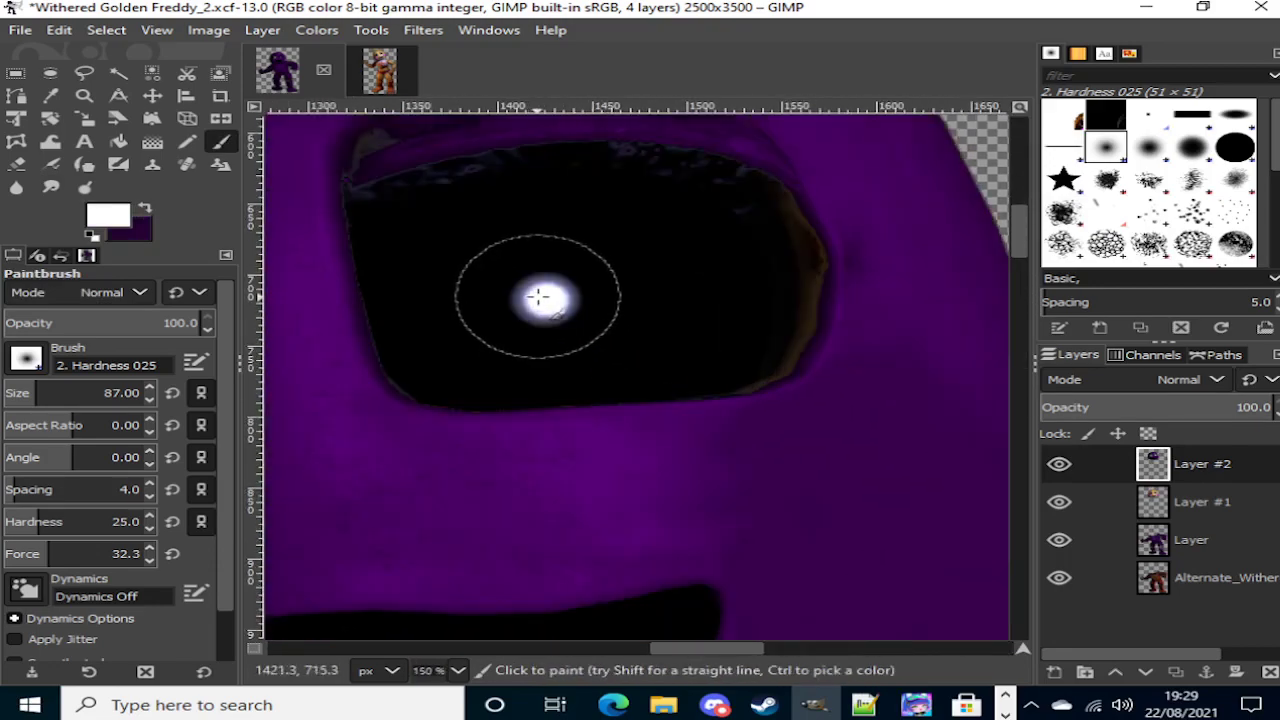
pyautogui.click(545, 296)
pyautogui.click(545, 296)
pyautogui.click(545, 296)
pyautogui.click(545, 296)
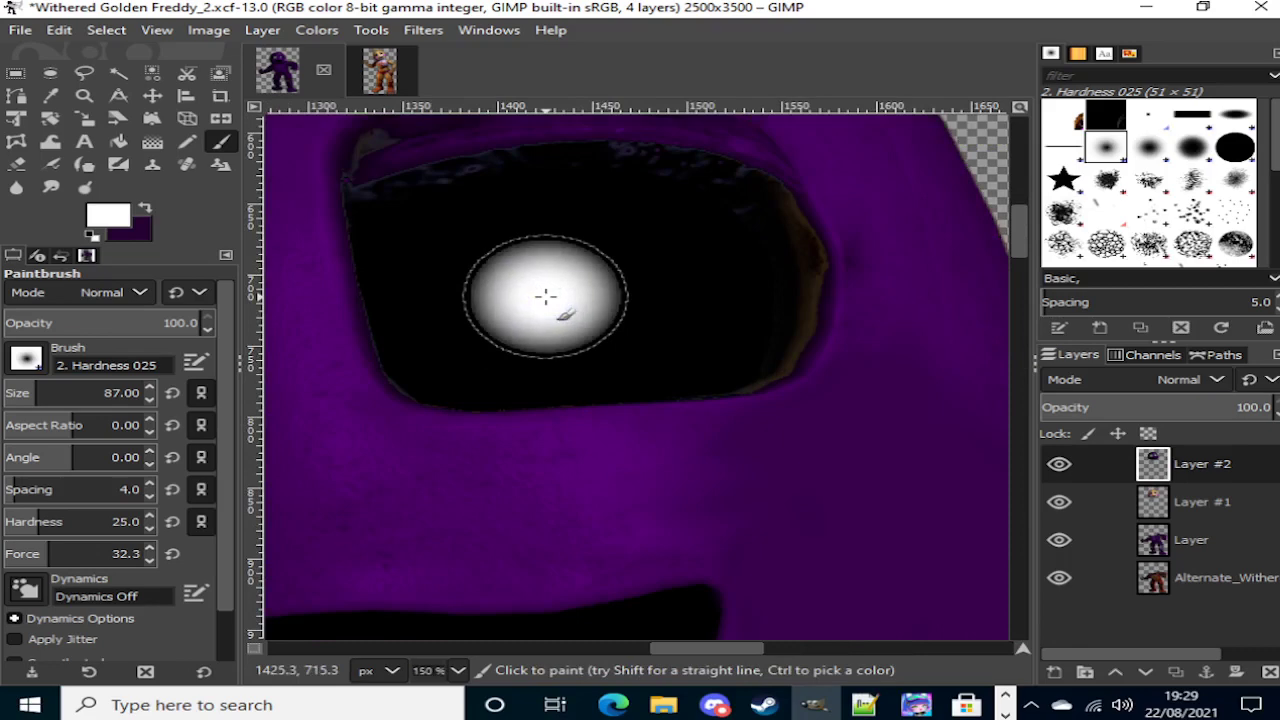
# Step: Set the foreground color to dark red (630000)
pyautogui.scroll(-5, 560, 300)
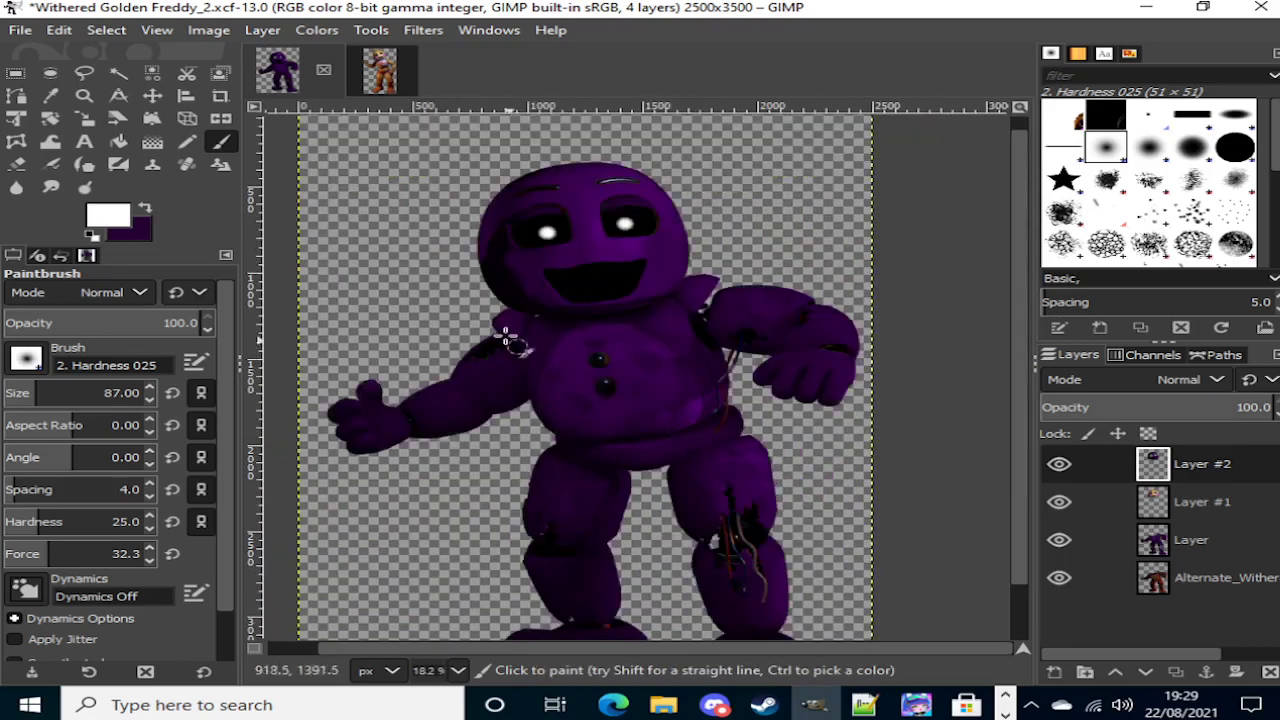
pyautogui.click(119, 216)
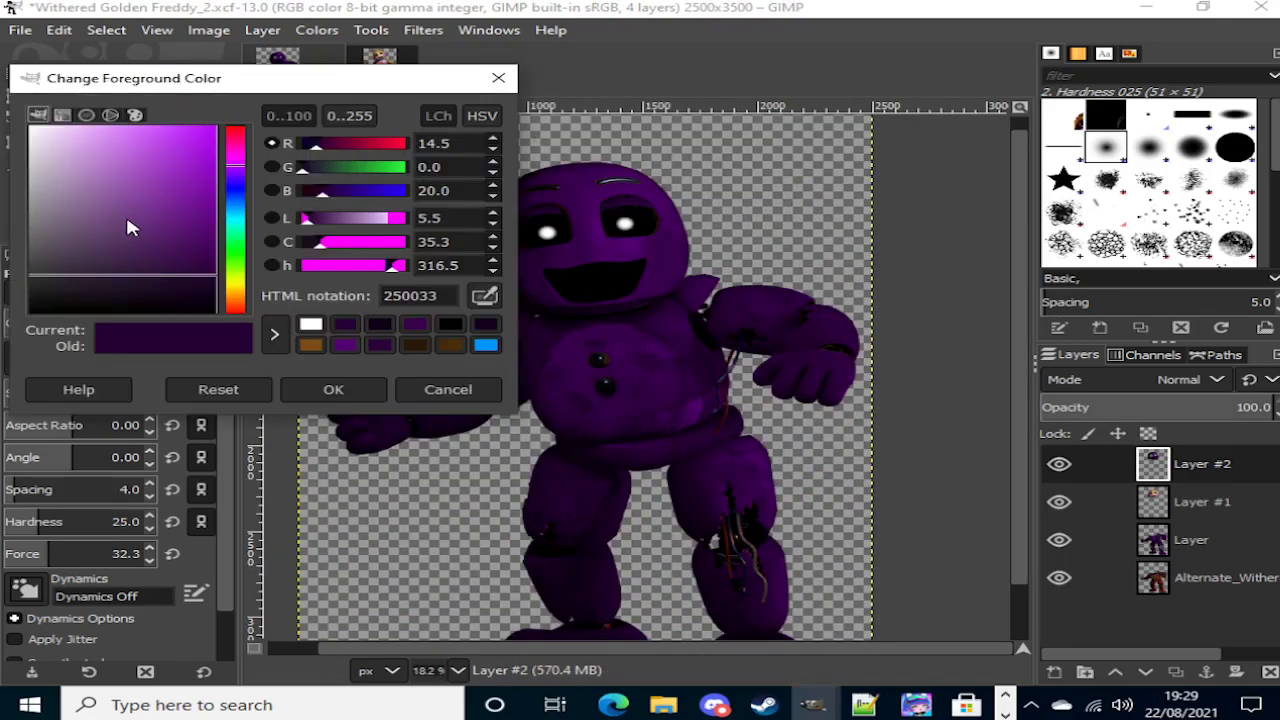
pyautogui.moveTo(195, 188); pyautogui.dragTo(257, 247)
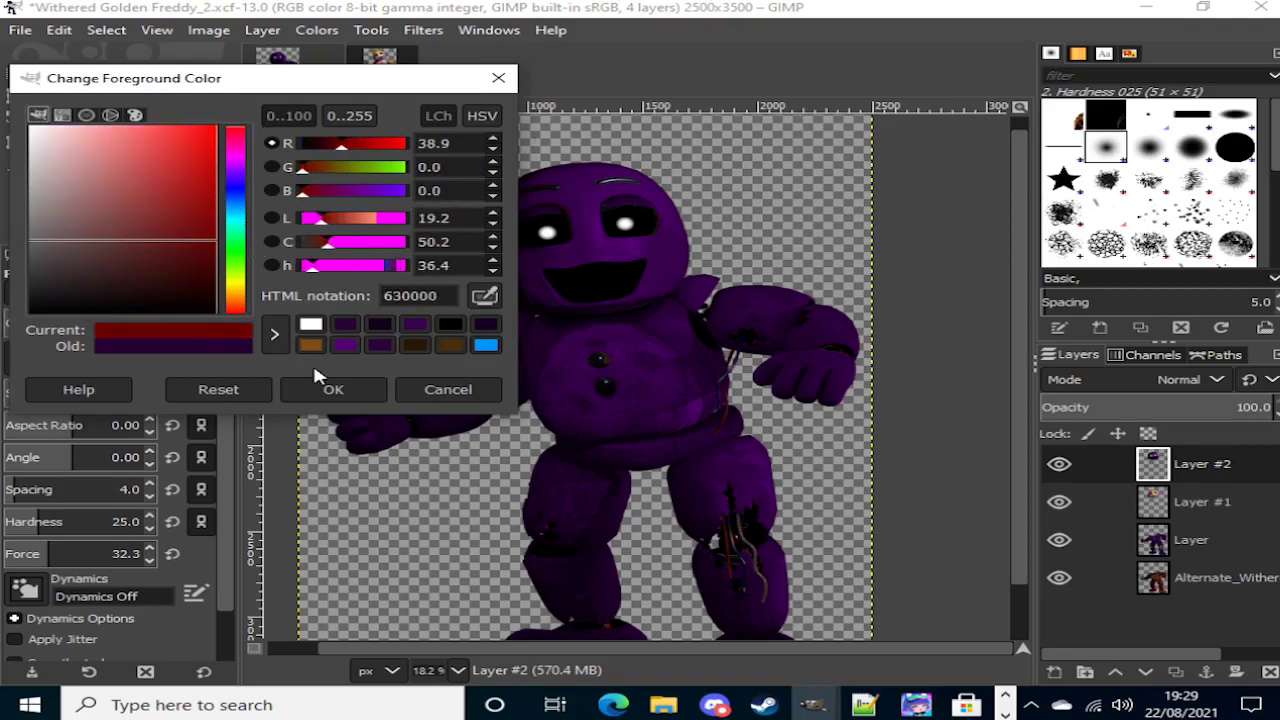
pyautogui.click(333, 390)
# Step: Paint a dark red band with short drips along the mouth's lower edge, using the Paintbrush at size 26
pyautogui.scroll(4, 300, 337)
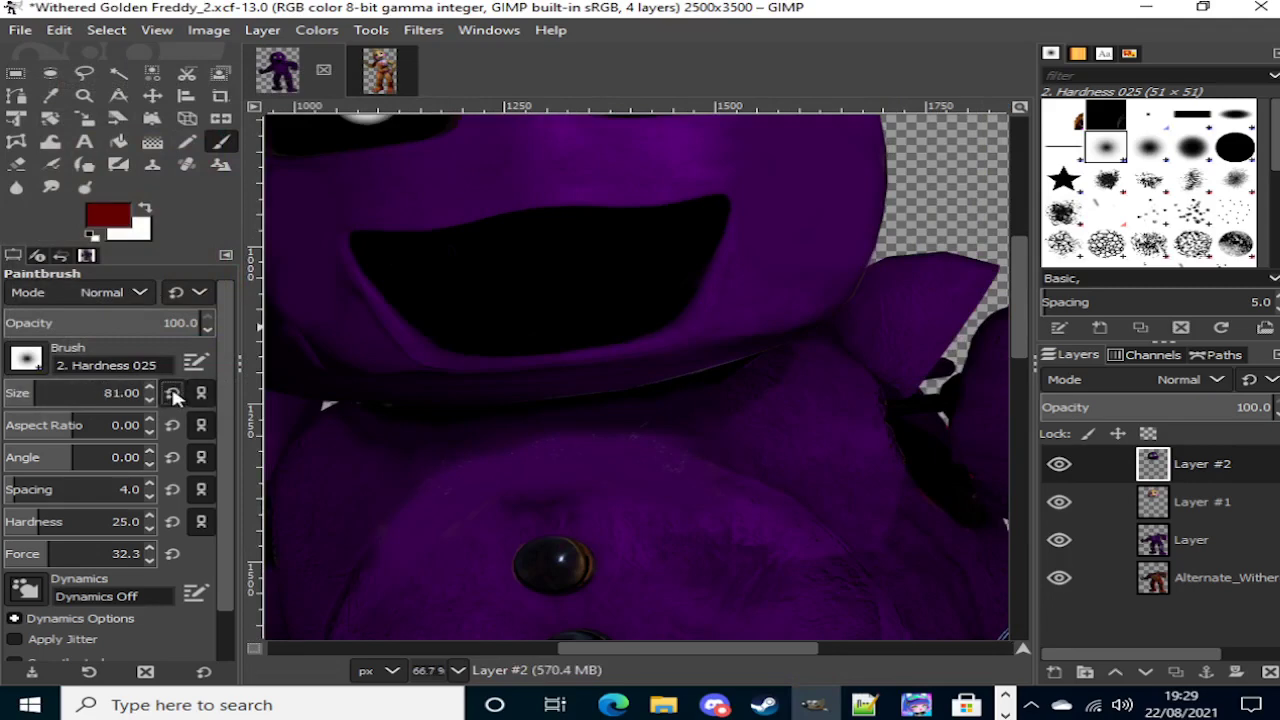
pyautogui.scroll(5, 660, 354)
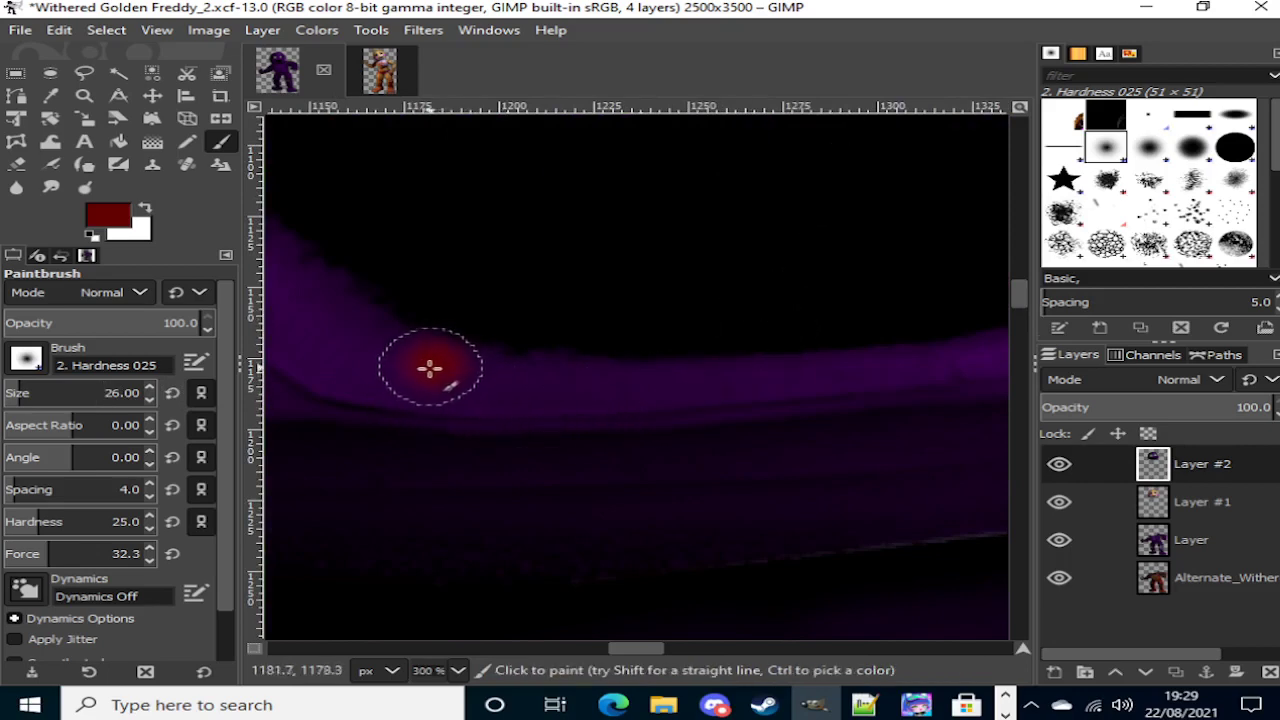
pyautogui.moveTo(447, 405); pyautogui.dragTo(428, 455)
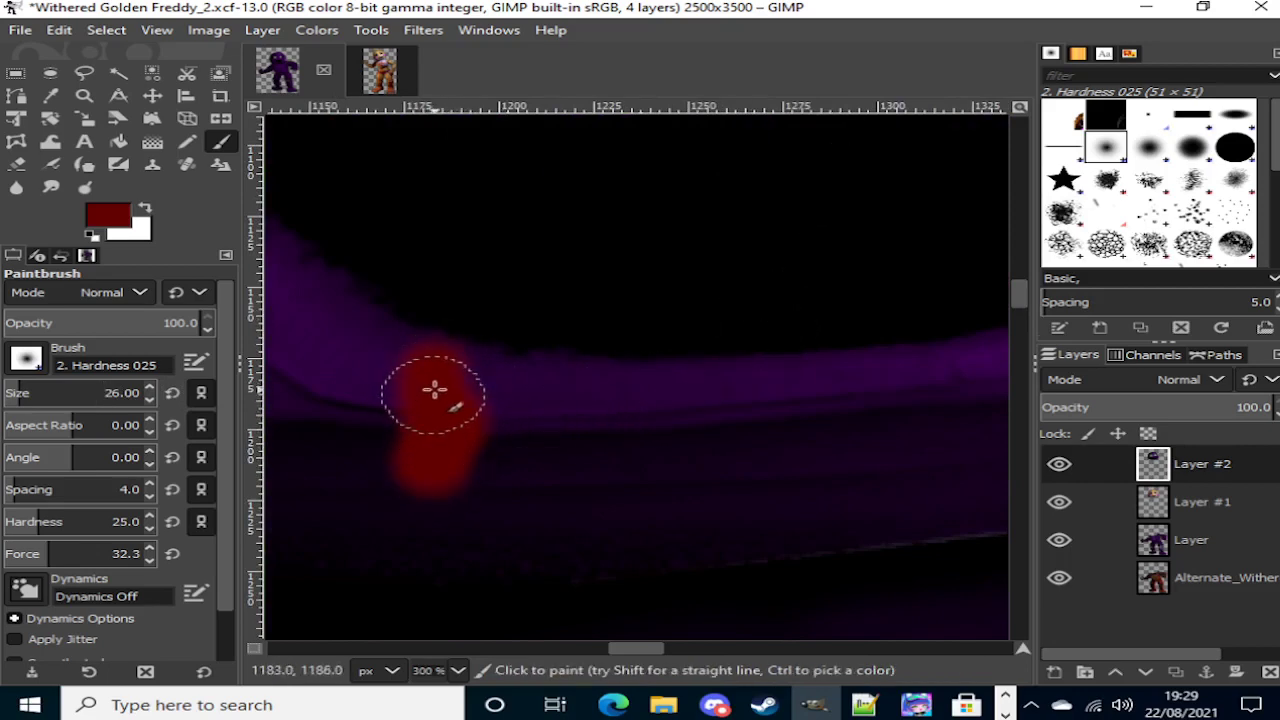
pyautogui.moveTo(493, 369); pyautogui.dragTo(566, 377)
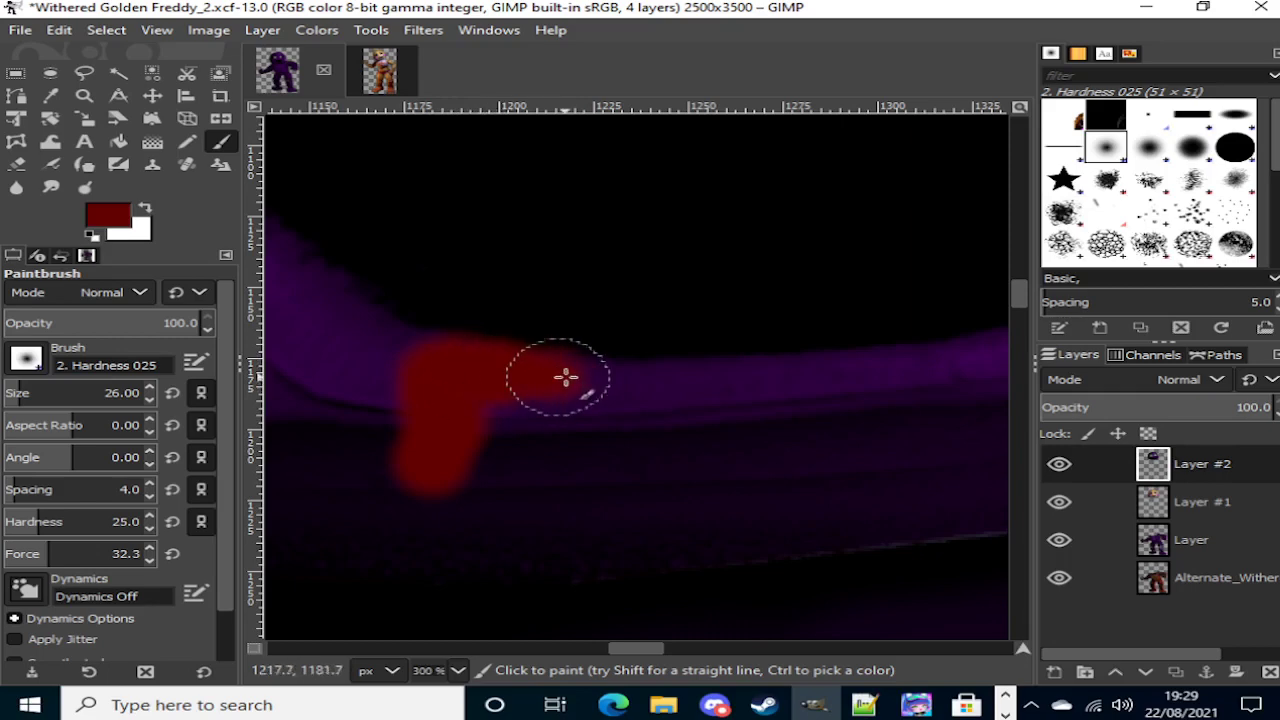
pyautogui.moveTo(613, 393)
pyautogui.mouseDown()
pyautogui.moveTo(654, 404)
pyautogui.moveTo(691, 389)
pyautogui.moveTo(617, 377)
pyautogui.moveTo(656, 355)
pyautogui.moveTo(740, 389)
pyautogui.moveTo(857, 377)
pyautogui.moveTo(658, 379)
pyautogui.moveTo(941, 365)
pyautogui.mouseUp()
pyautogui.hscroll(2, 576, 387)
pyautogui.hscroll(2, 576, 387)
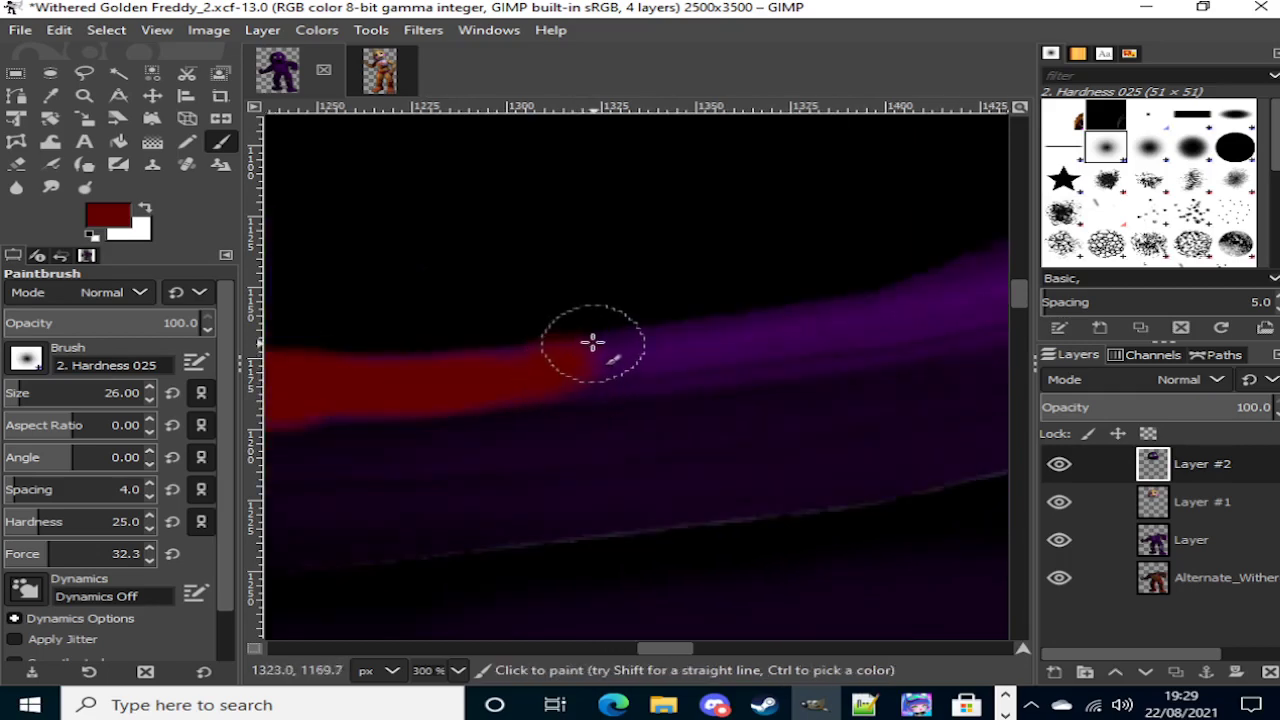
pyautogui.moveTo(591, 343)
pyautogui.mouseDown()
pyautogui.moveTo(953, 300)
pyautogui.moveTo(950, 335)
pyautogui.moveTo(927, 363)
pyautogui.moveTo(861, 343)
pyautogui.moveTo(859, 461)
pyautogui.moveTo(854, 366)
pyautogui.moveTo(835, 353)
pyautogui.moveTo(541, 397)
pyautogui.moveTo(506, 371)
pyautogui.mouseUp()
# Step: Extend the dark red band up toward the mouth's right corner and add another drip at its end
pyautogui.scroll(-6, 569, 377)
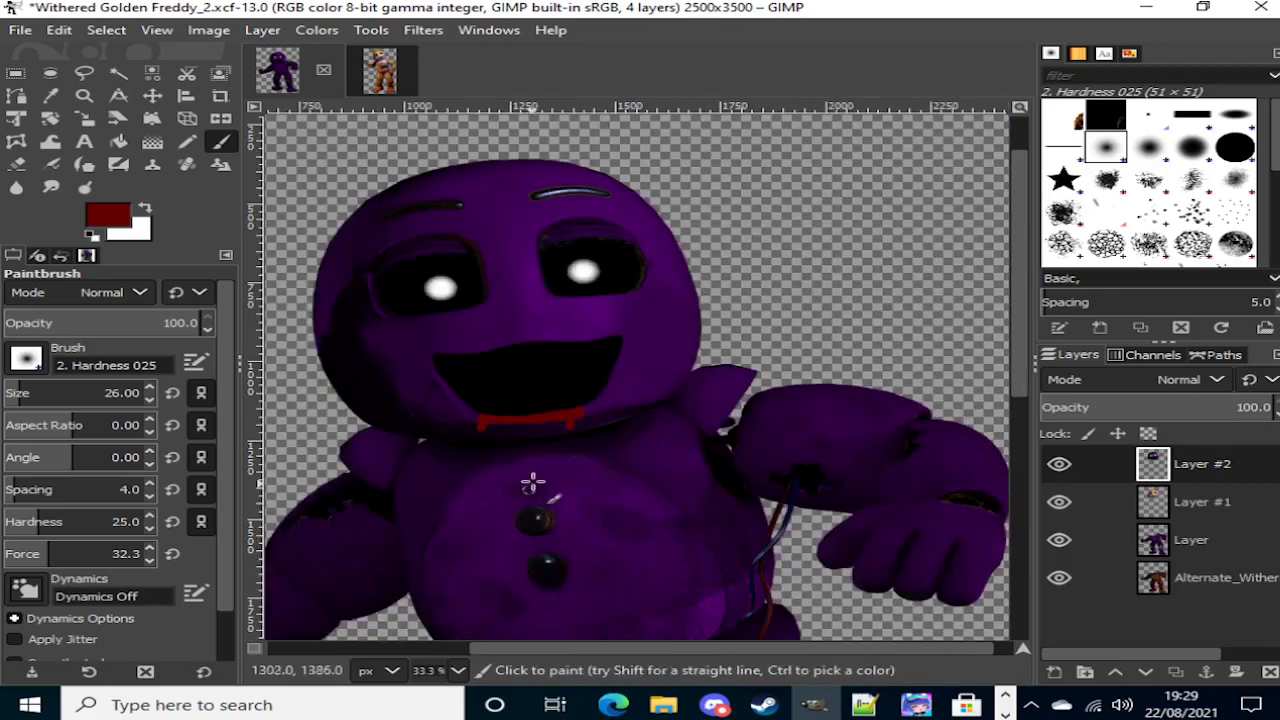
pyautogui.scroll(5, 532, 484)
pyautogui.scroll(2, 780, 250)
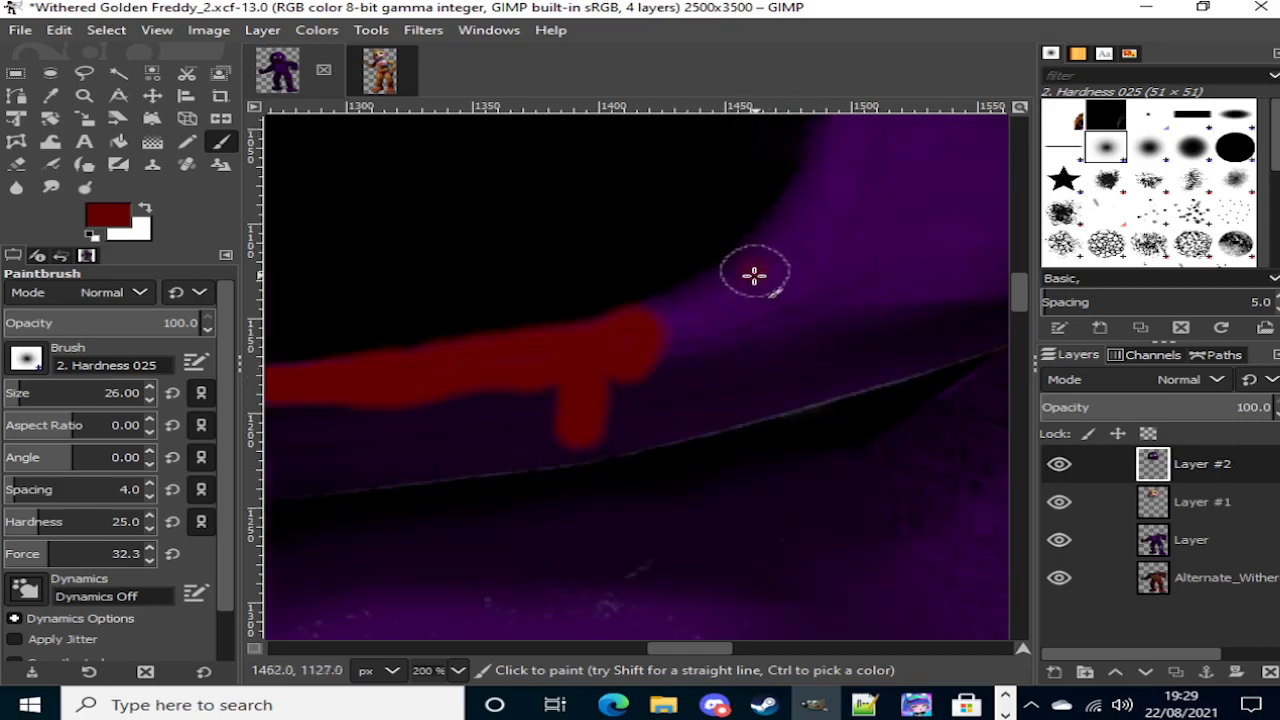
pyautogui.moveTo(754, 275)
pyautogui.mouseDown()
pyautogui.moveTo(613, 326)
pyautogui.moveTo(717, 309)
pyautogui.moveTo(759, 278)
pyautogui.moveTo(783, 331)
pyautogui.moveTo(769, 404)
pyautogui.moveTo(752, 319)
pyautogui.moveTo(686, 363)
pyautogui.moveTo(670, 356)
pyautogui.moveTo(732, 335)
pyautogui.moveTo(662, 337)
pyautogui.mouseUp()
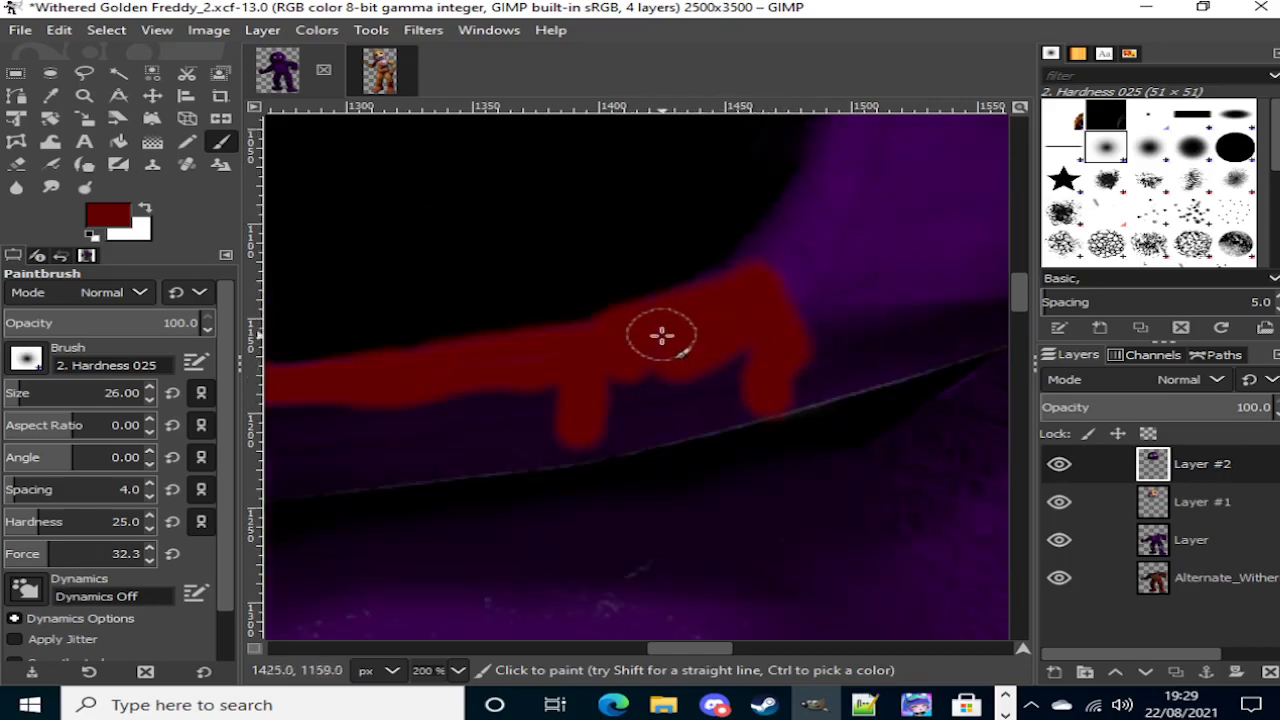
pyautogui.scroll(-6, 643, 366)
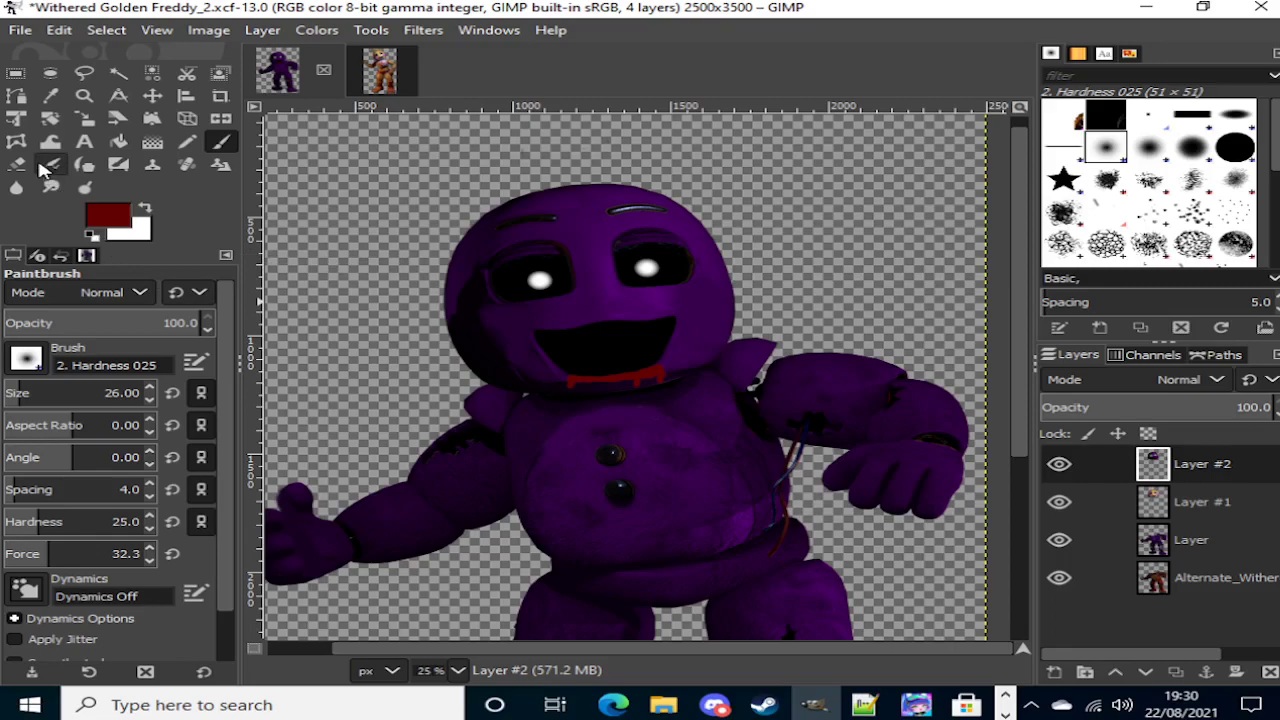
# Step: Set the foreground color to black
pyautogui.click(115, 225)
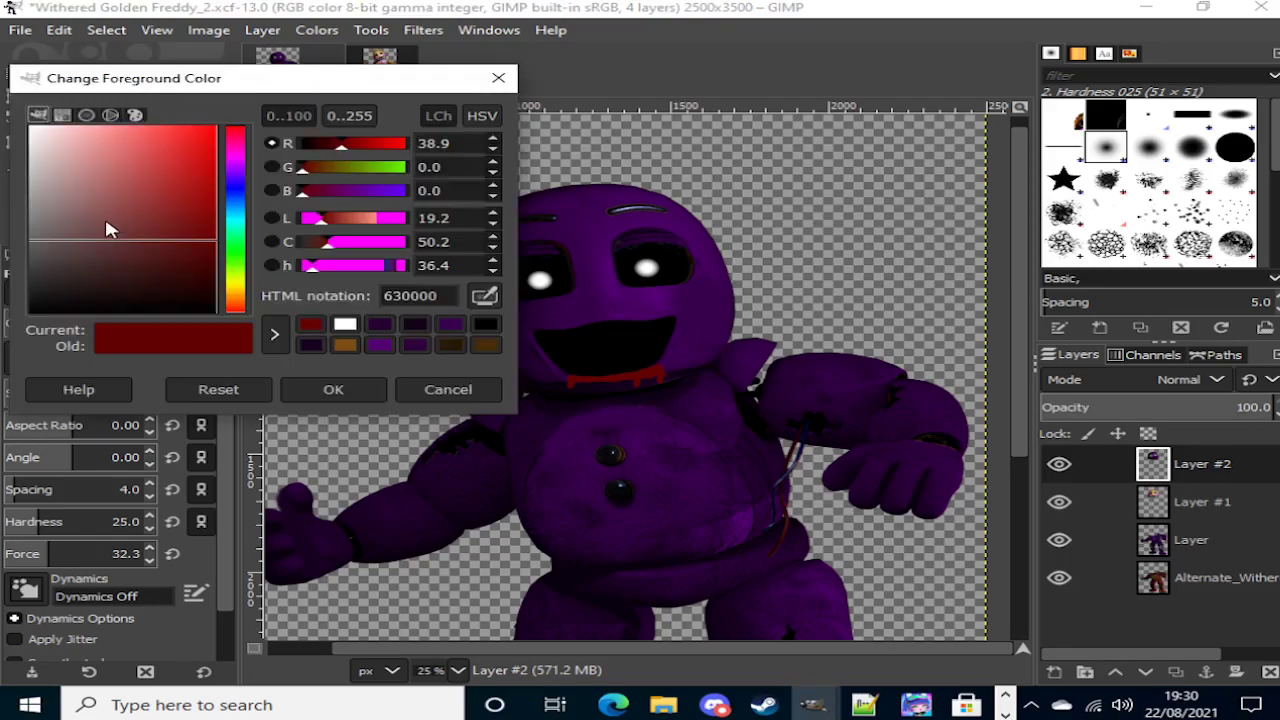
pyautogui.moveTo(109, 226); pyautogui.dragTo(252, 335)
pyautogui.click(333, 389)
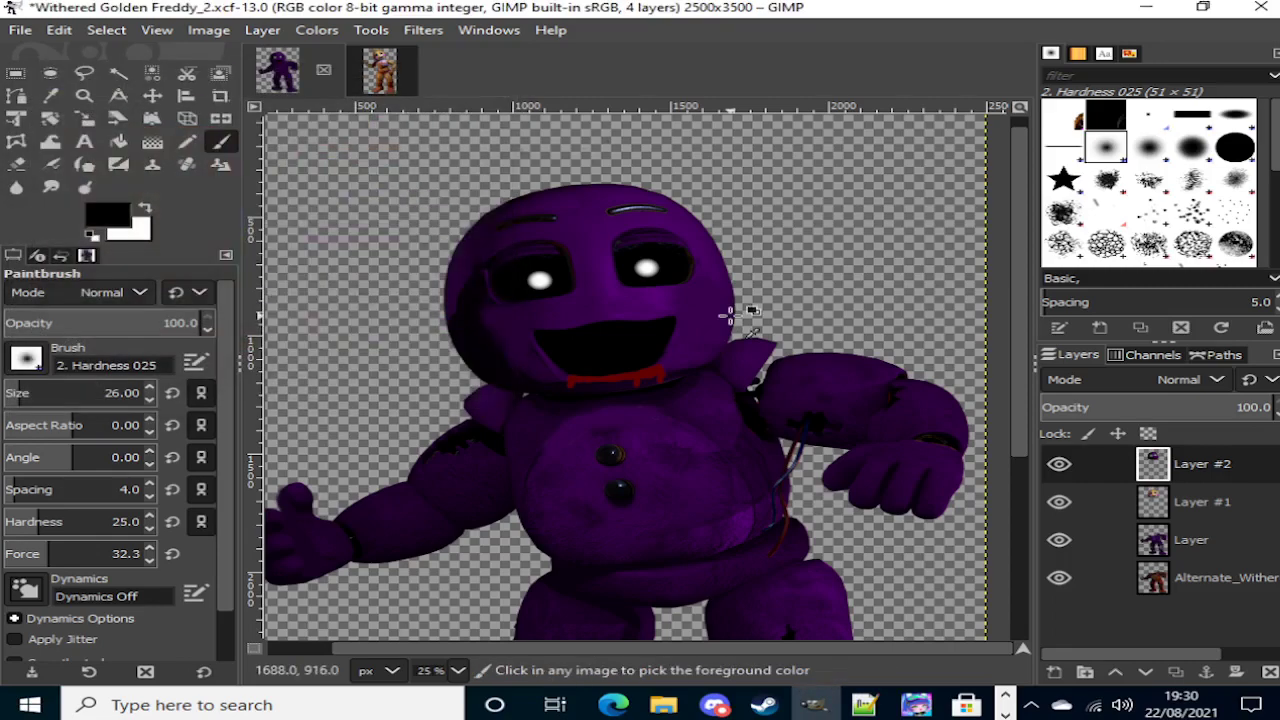
# Step: Extend both upper corners of the mouth outward in black, using the Paintbrush at size 38
pyautogui.scroll(6, 600, 360)
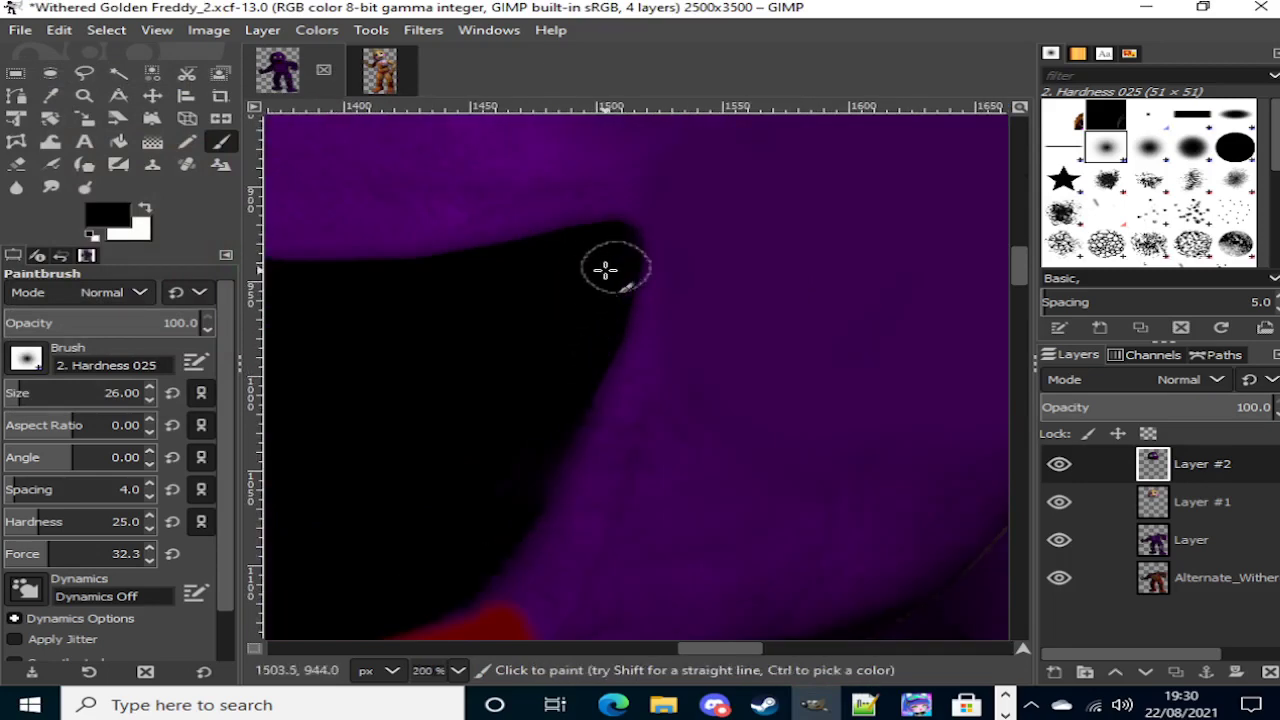
pyautogui.scroll(12, 110, 393)
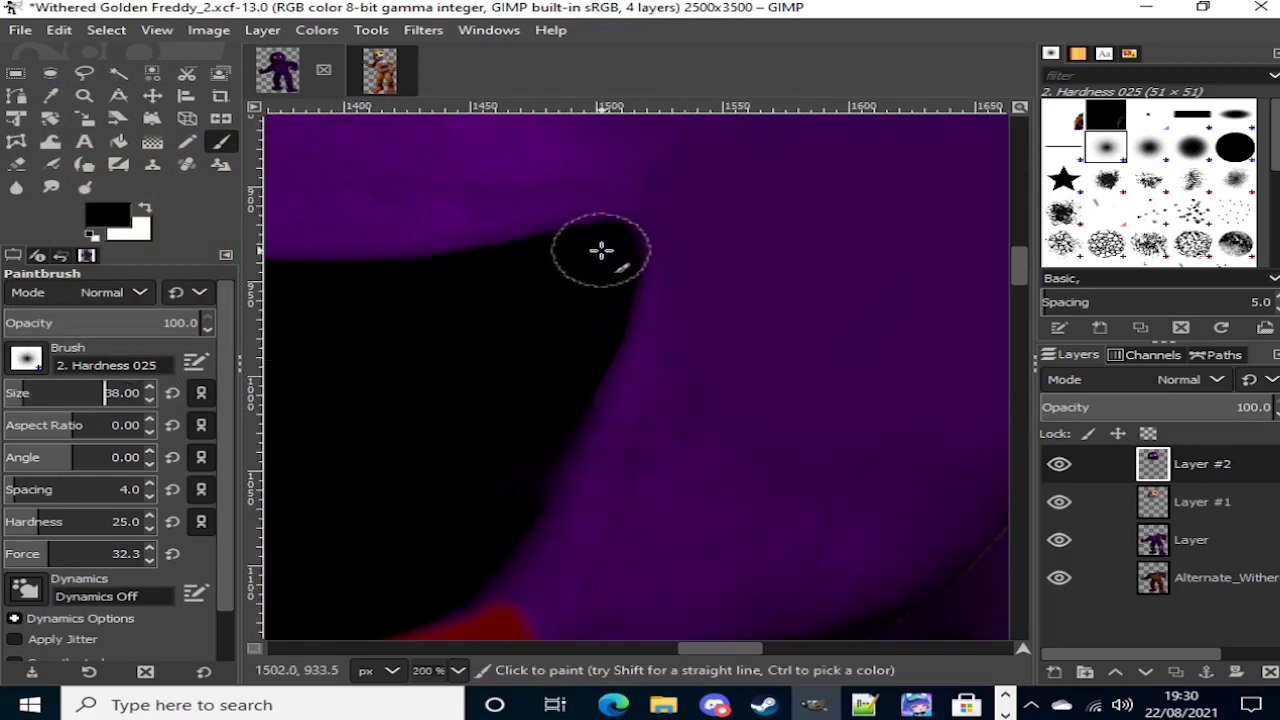
pyautogui.moveTo(600, 250); pyautogui.dragTo(657, 202)
pyautogui.moveTo(600, 233)
pyautogui.mouseDown()
pyautogui.moveTo(660, 201)
pyautogui.moveTo(591, 371)
pyautogui.mouseUp()
pyautogui.hscroll(-10, 693, 356)
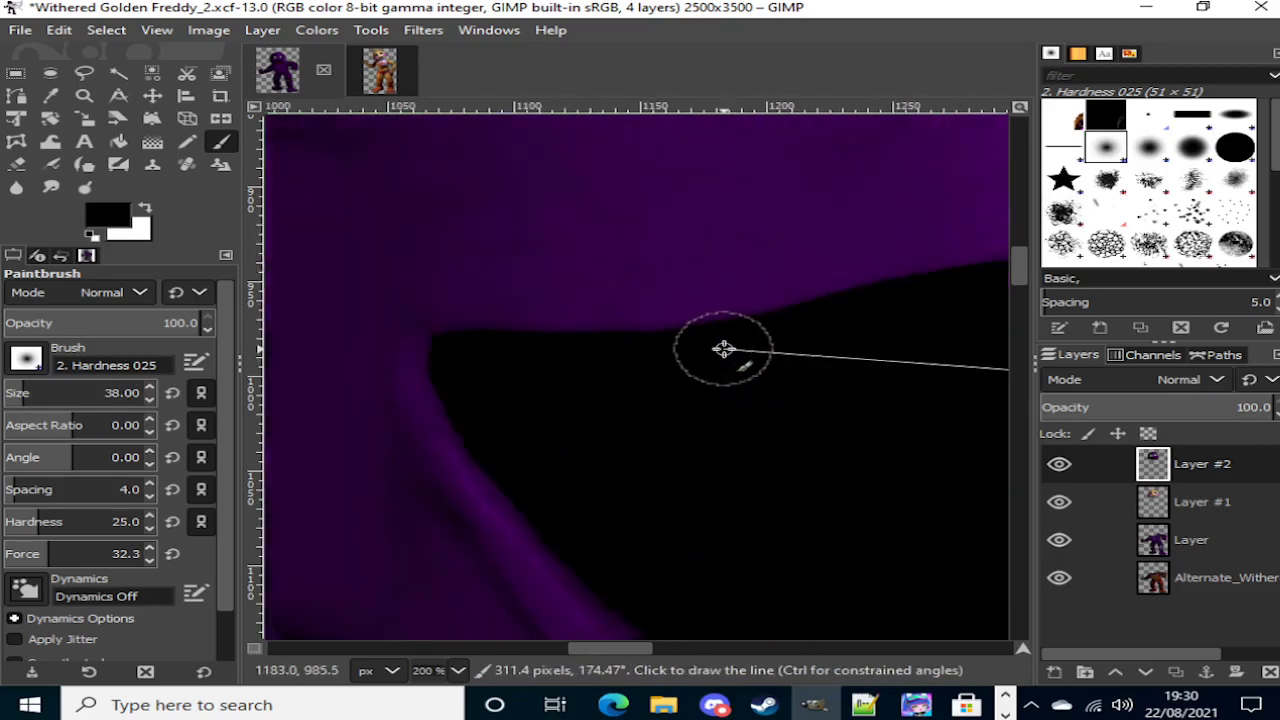
pyautogui.moveTo(625, 372)
pyautogui.mouseDown()
pyautogui.moveTo(569, 309)
pyautogui.moveTo(600, 334)
pyautogui.moveTo(696, 364)
pyautogui.mouseUp()
pyautogui.scroll(-6, 696, 364)
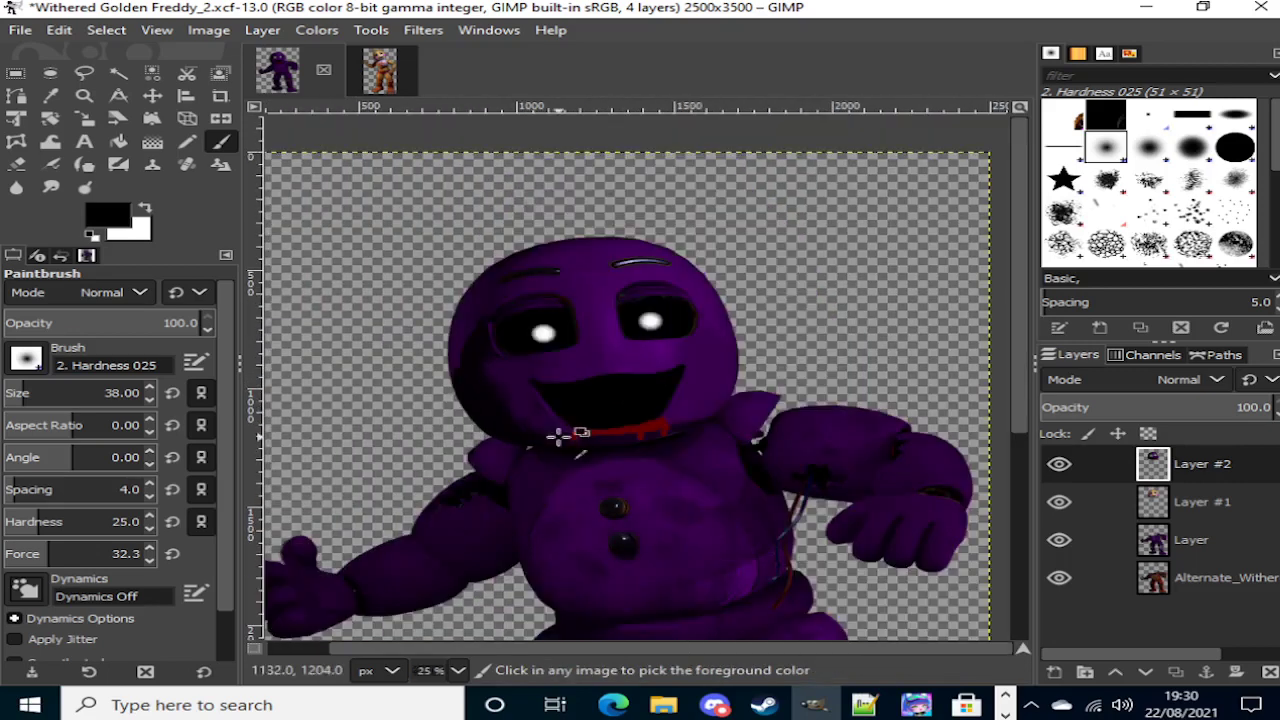
# Step: Sample the purple skin just above the mouth as the foreground color and return to the Paintbrush
pyautogui.scroll(3, 600, 425)
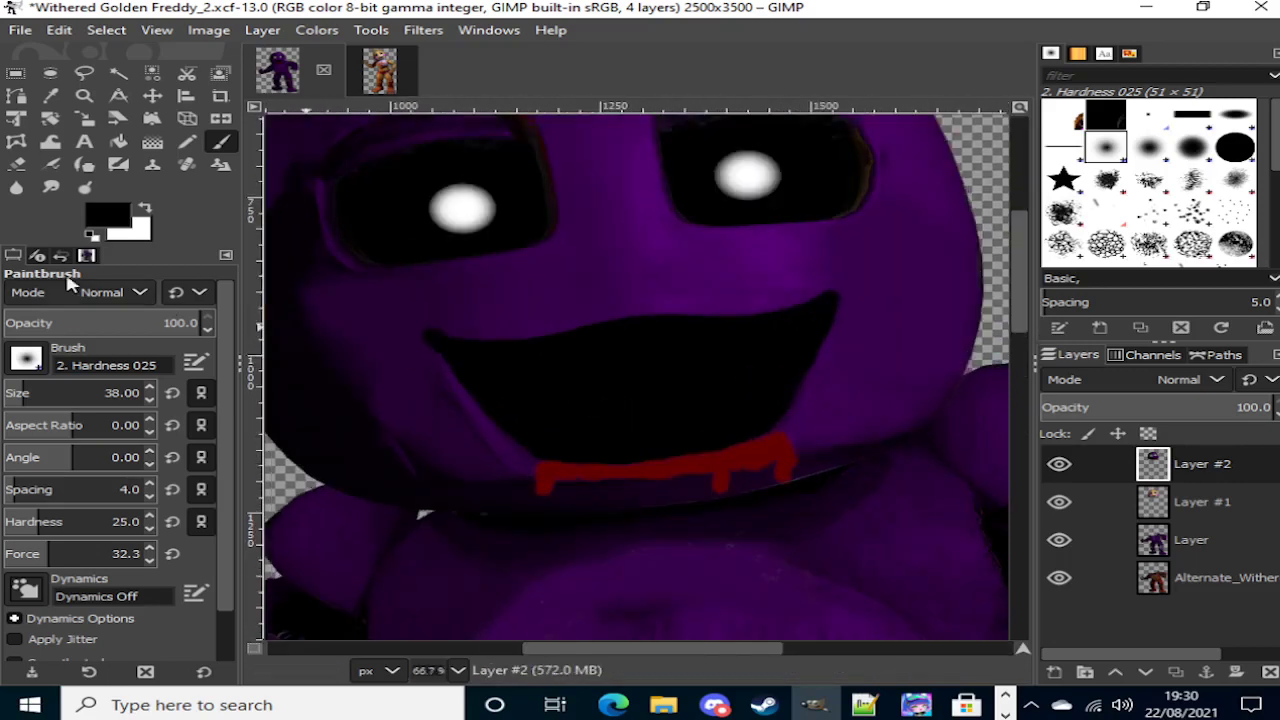
pyautogui.click(50, 95)
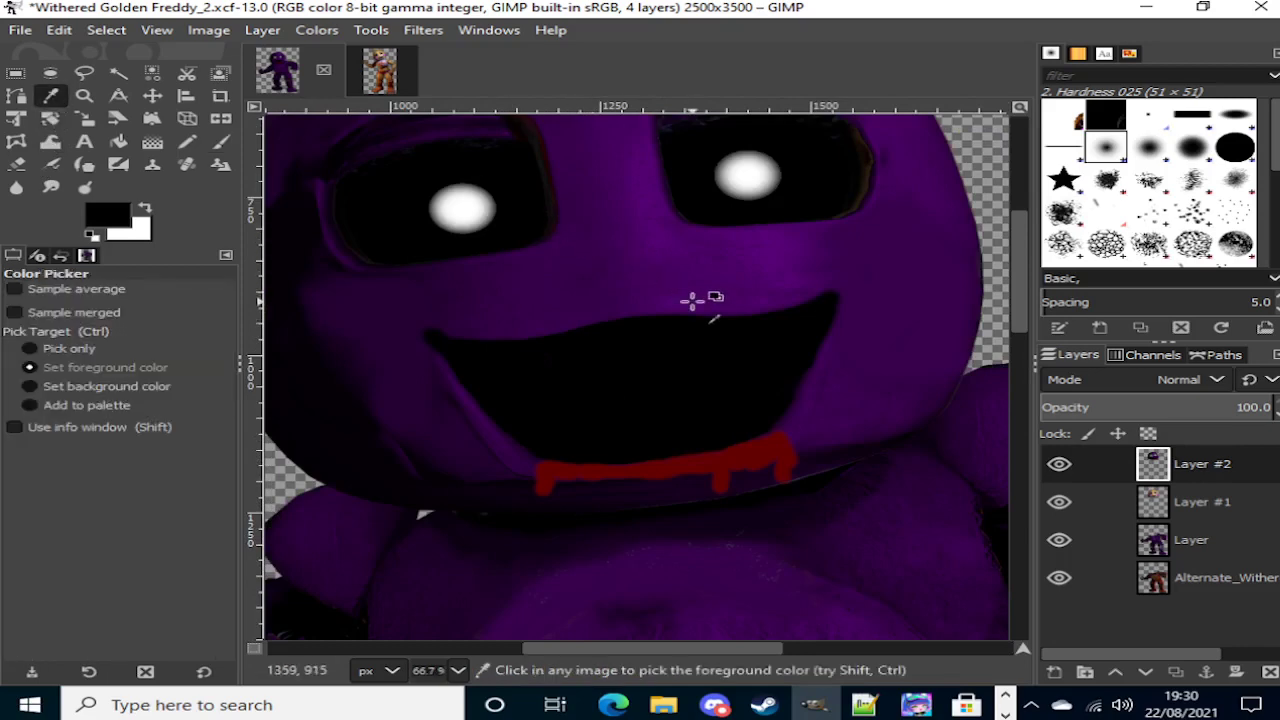
pyautogui.click(648, 303)
pyautogui.click(221, 141)
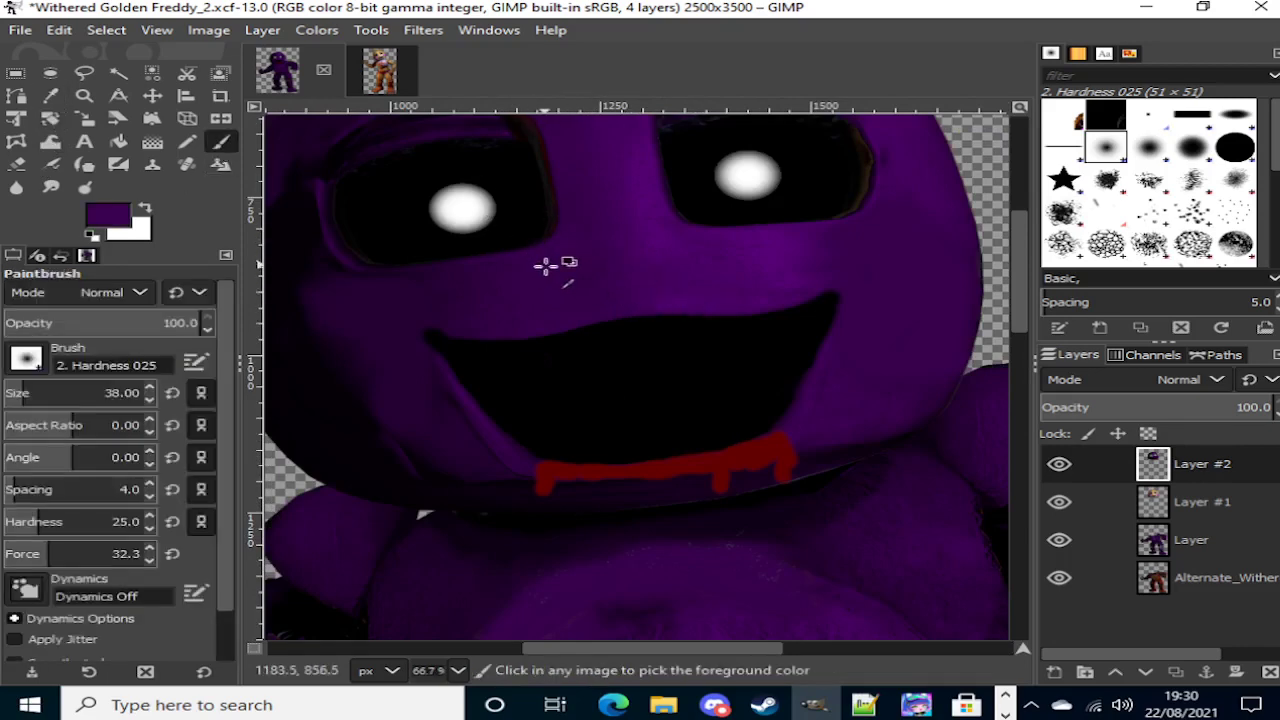
# Step: Paint sampled purple along the mouth's upper edge to even out its curve, using the Paintbrush at size 38, and select the Smudge tool
pyautogui.scroll(3, 634, 337)
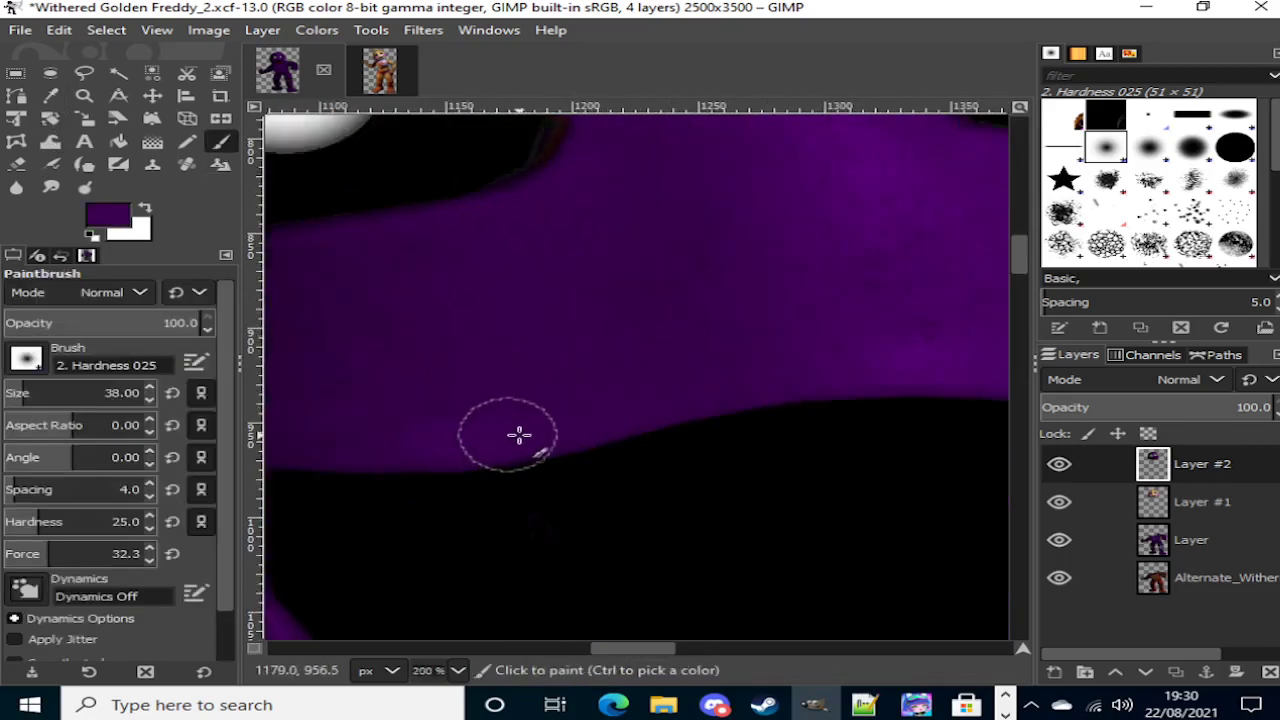
pyautogui.moveTo(476, 445)
pyautogui.mouseDown()
pyautogui.moveTo(554, 446)
pyautogui.moveTo(458, 448)
pyautogui.moveTo(759, 450)
pyautogui.moveTo(638, 448)
pyautogui.moveTo(815, 441)
pyautogui.moveTo(711, 443)
pyautogui.moveTo(761, 435)
pyautogui.moveTo(729, 426)
pyautogui.moveTo(786, 412)
pyautogui.moveTo(967, 410)
pyautogui.moveTo(786, 442)
pyautogui.moveTo(894, 437)
pyautogui.mouseUp()
pyautogui.hscroll(5, 783, 432)
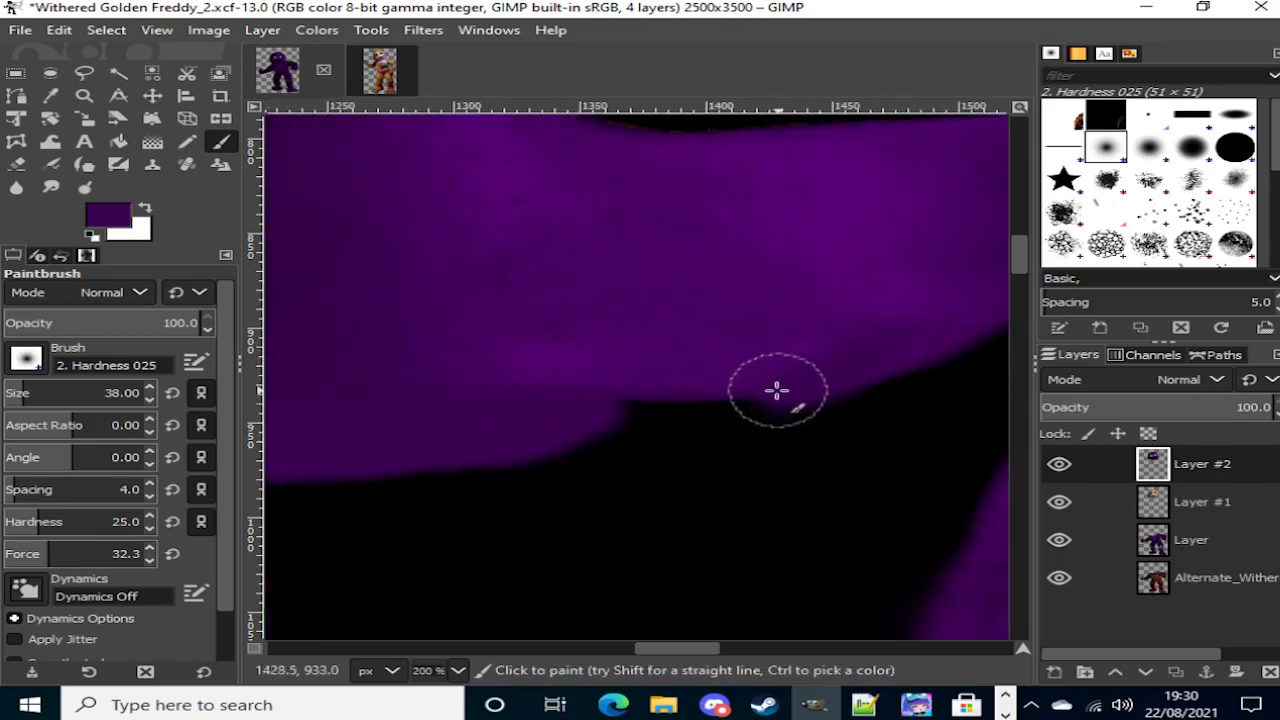
pyautogui.moveTo(680, 420)
pyautogui.mouseDown()
pyautogui.moveTo(462, 452)
pyautogui.moveTo(674, 414)
pyautogui.moveTo(514, 405)
pyautogui.mouseUp()
pyautogui.click(51, 187)
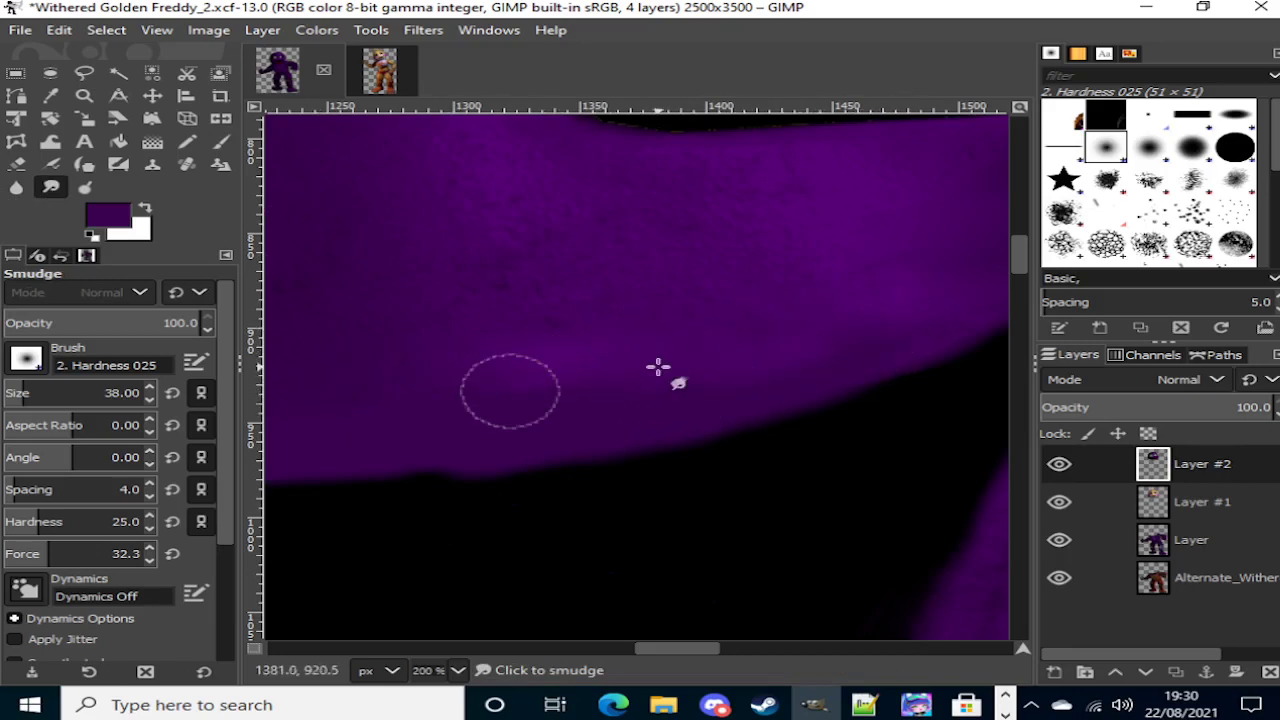
pyautogui.hscroll(-5, 671, 423)
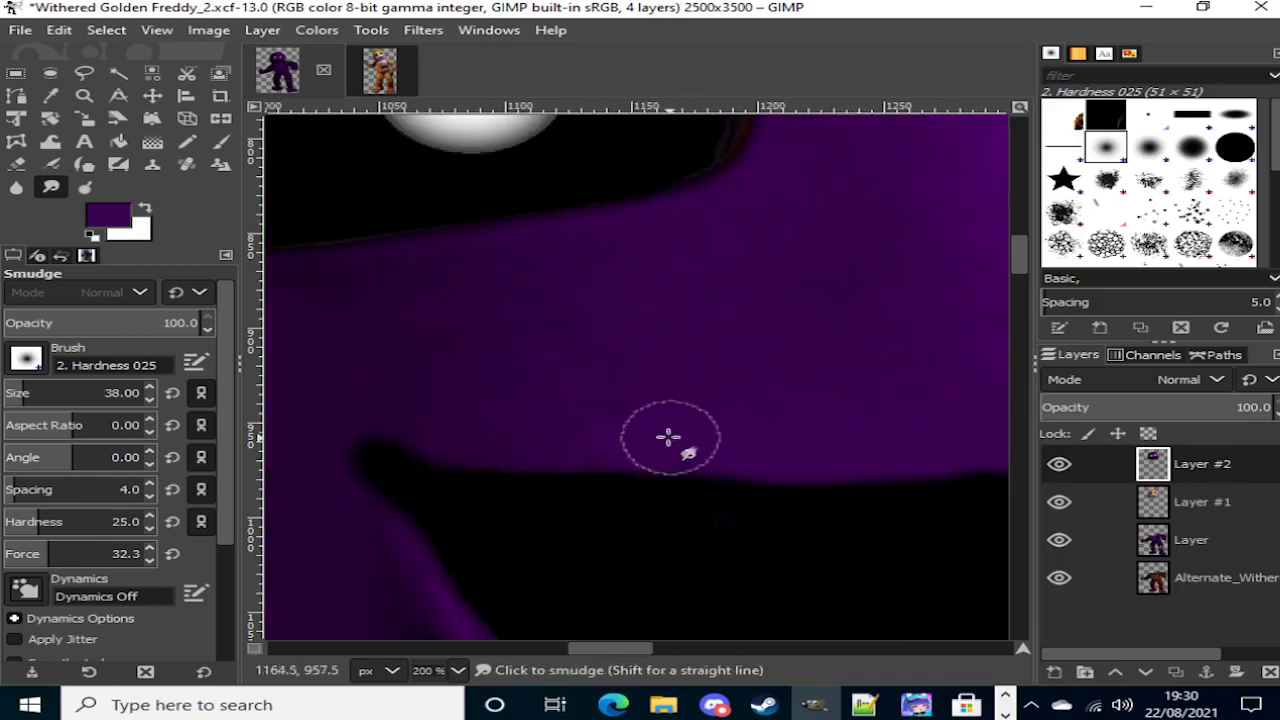
pyautogui.keyDown('ctrl'); pyautogui.scroll(-8, 529, 443); pyautogui.keyUp('ctrl')
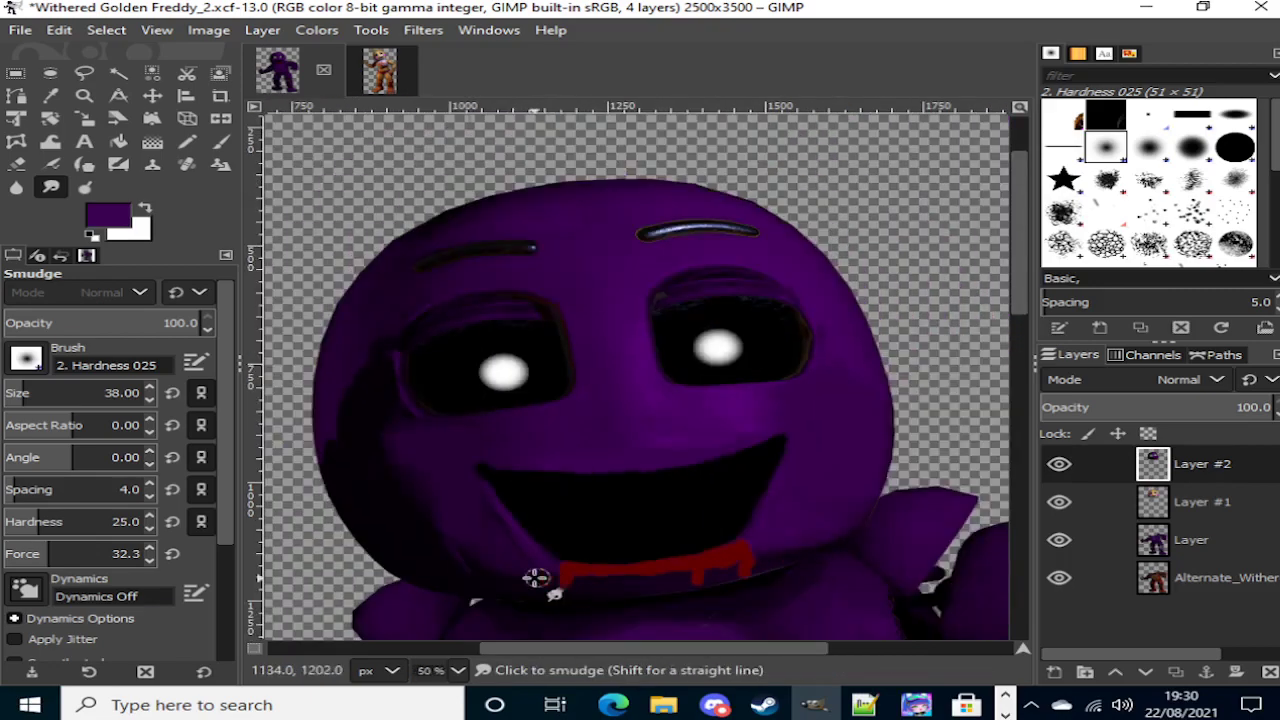
pyautogui.scroll(-3, 440, 555)
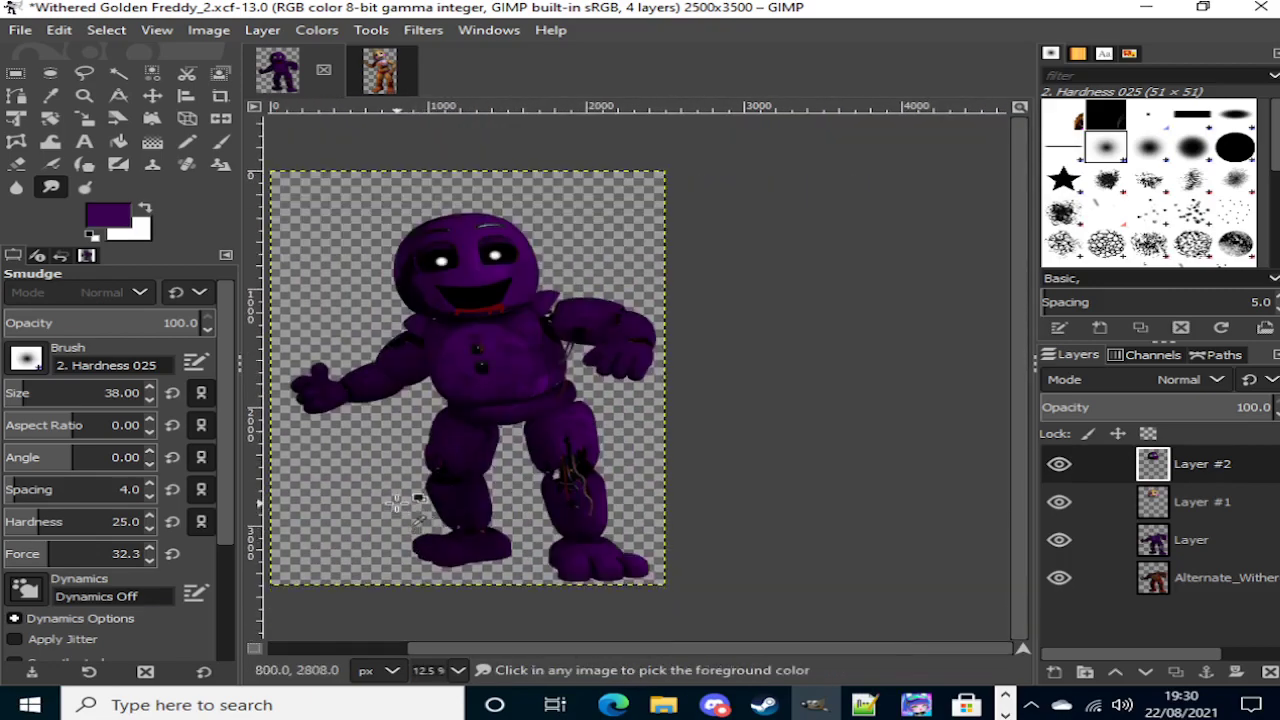
# Step: Set the foreground color to black (000000)
pyautogui.keyDown('ctrl'); pyautogui.scroll(1, 400, 509); pyautogui.keyUp('ctrl')
pyautogui.click(118, 224)
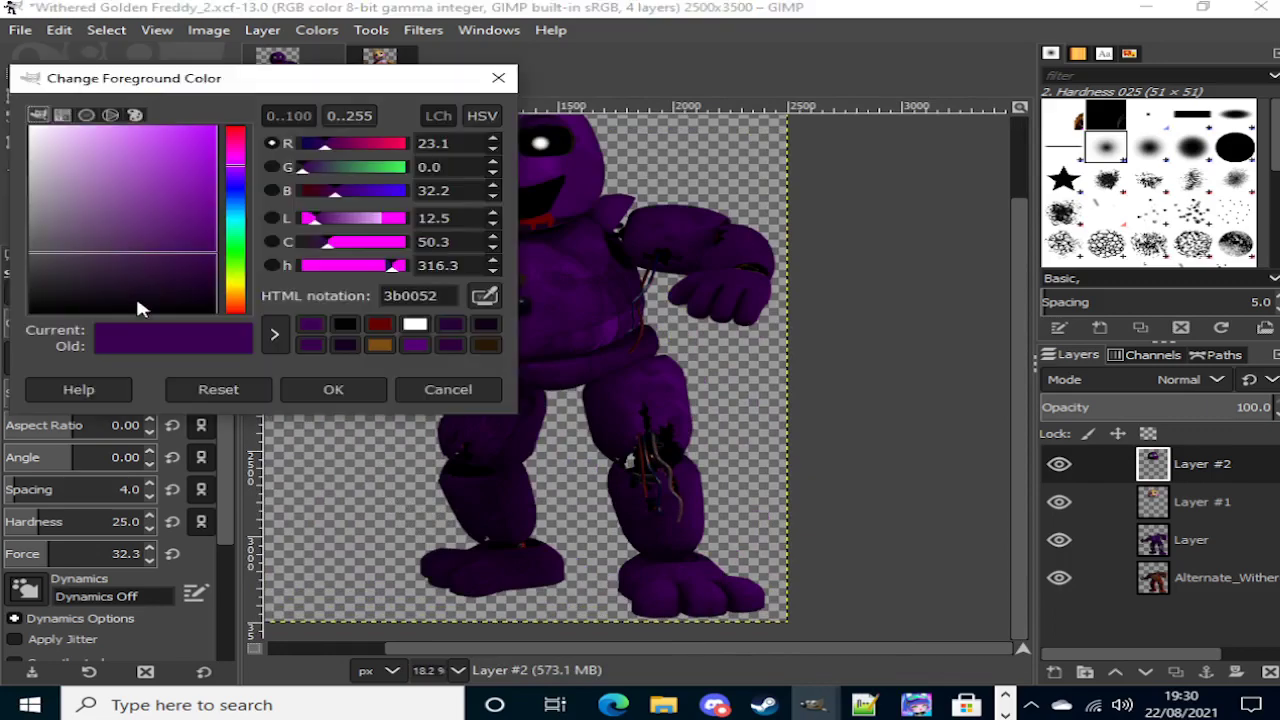
pyautogui.moveTo(135, 300); pyautogui.dragTo(12, 333)
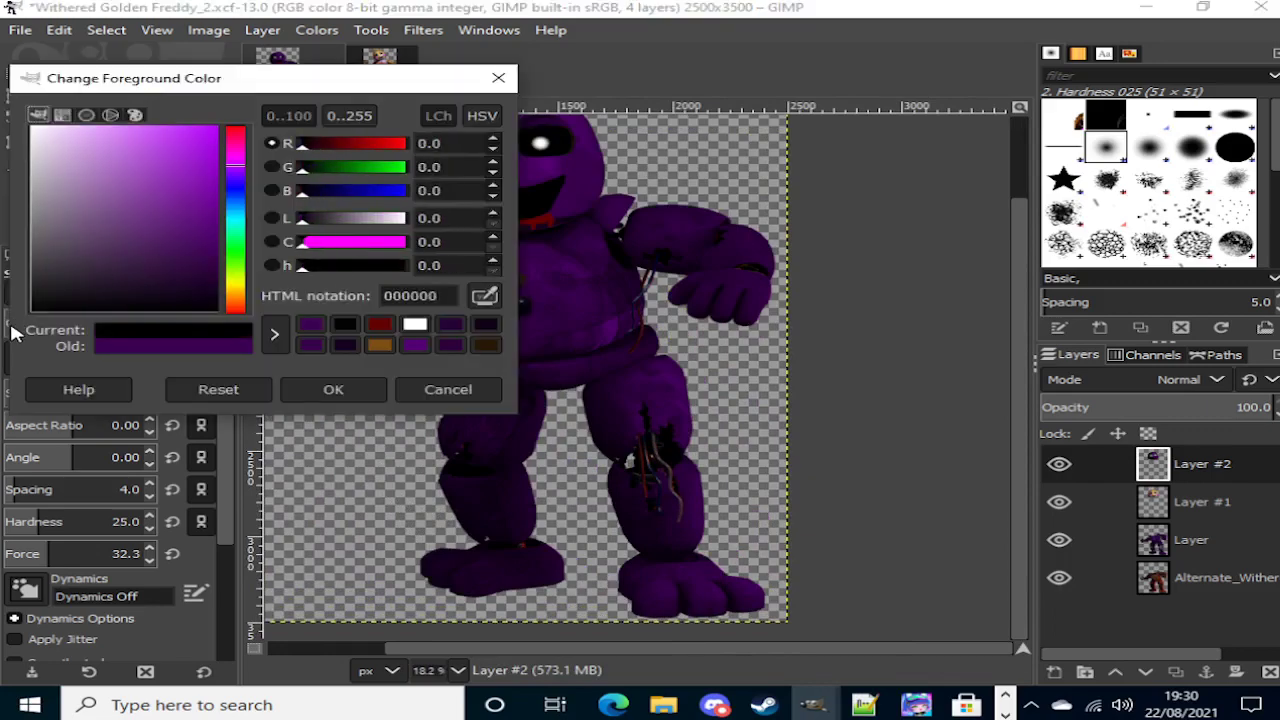
pyautogui.click(314, 387)
pyautogui.keyDown('ctrl'); pyautogui.scroll(3, 428, 266); pyautogui.keyUp('ctrl')
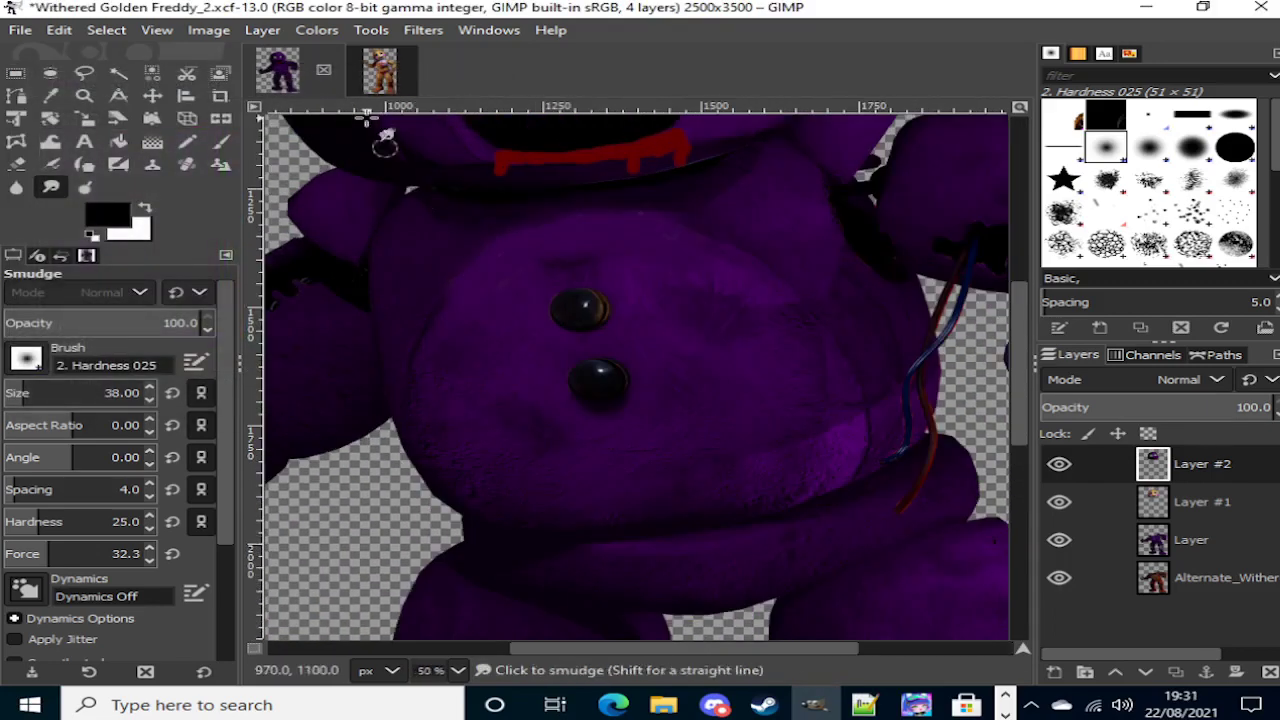
# Step: Close the Toy_Chica_(Beakless) image and discard its changes
pyautogui.click(383, 80)
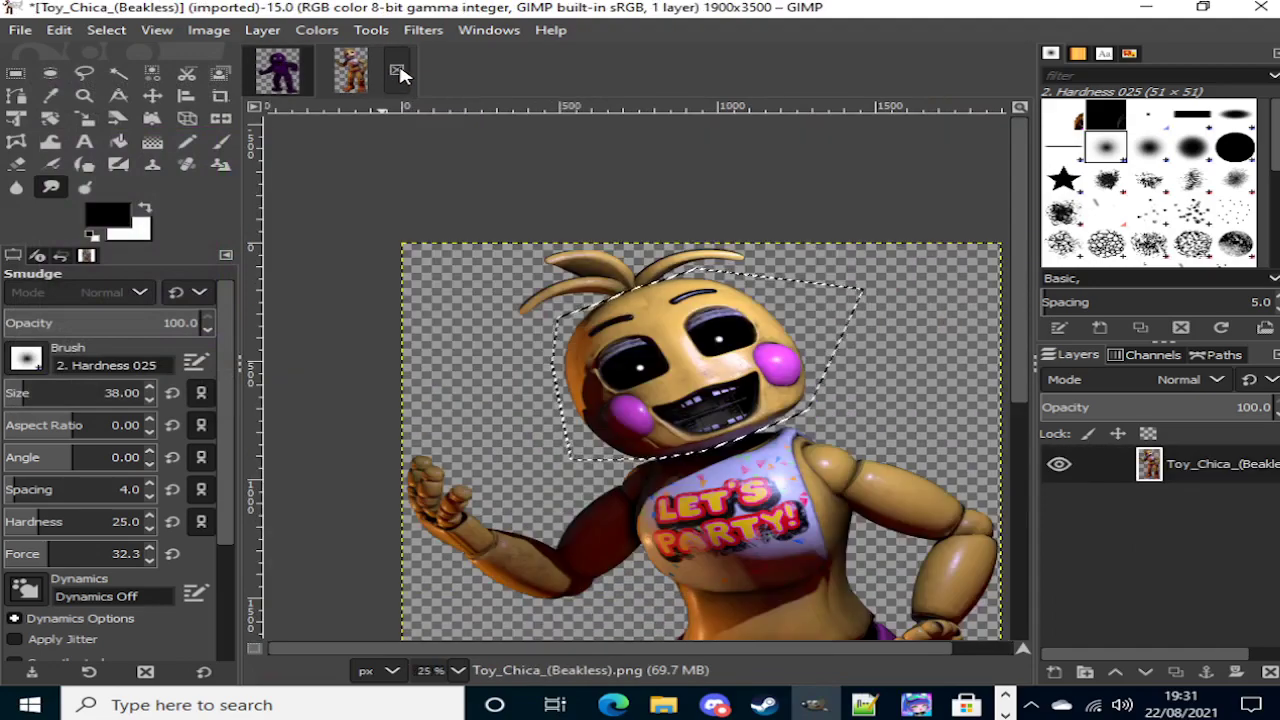
pyautogui.click(397, 70)
pyautogui.click(685, 462)
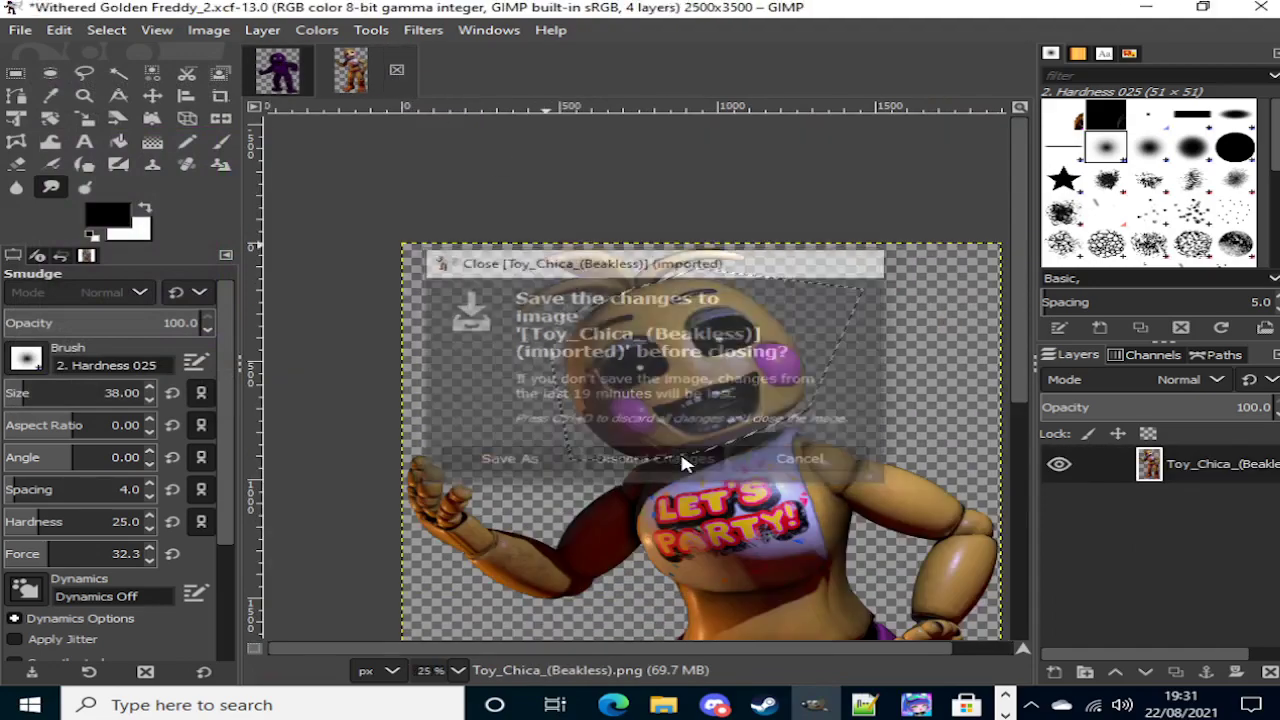
# Step: On the layer named Layer, outline a badge-shaped selection on the upper right chest with Free Select, redrawing it with a rounder lower end
pyautogui.click(84, 73)
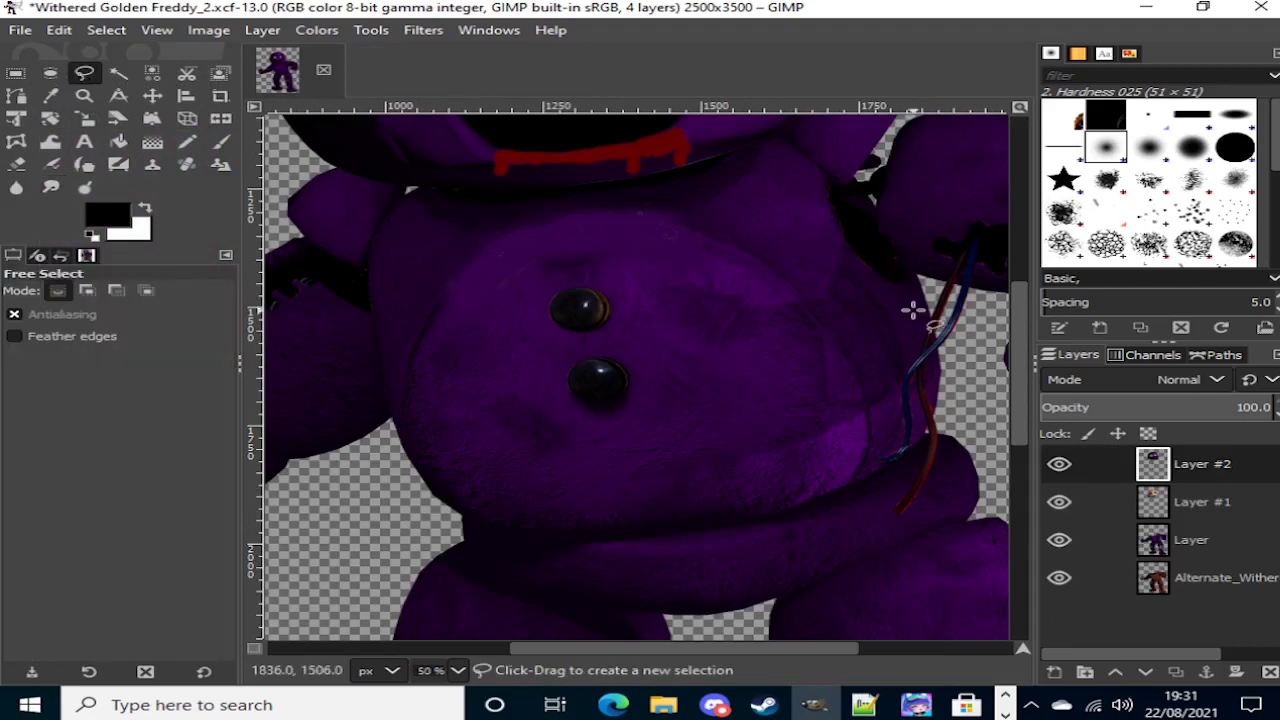
pyautogui.scroll(2, 913, 310)
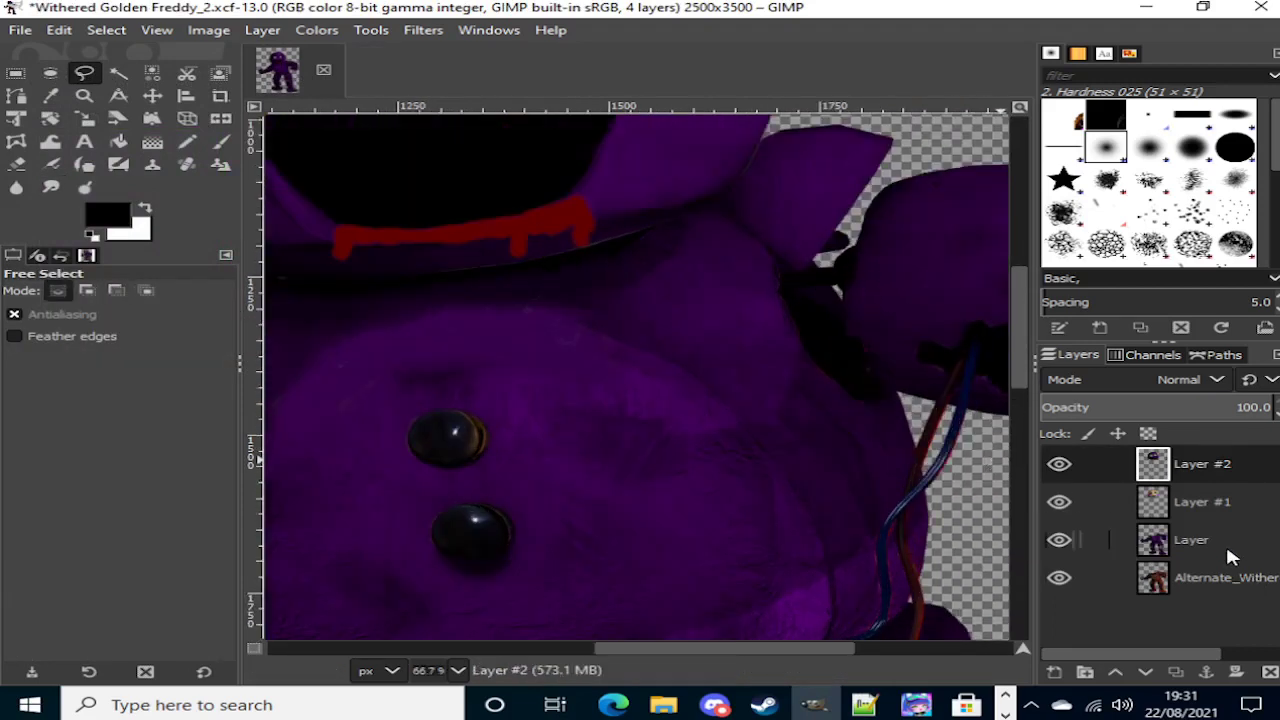
pyautogui.click(1228, 552)
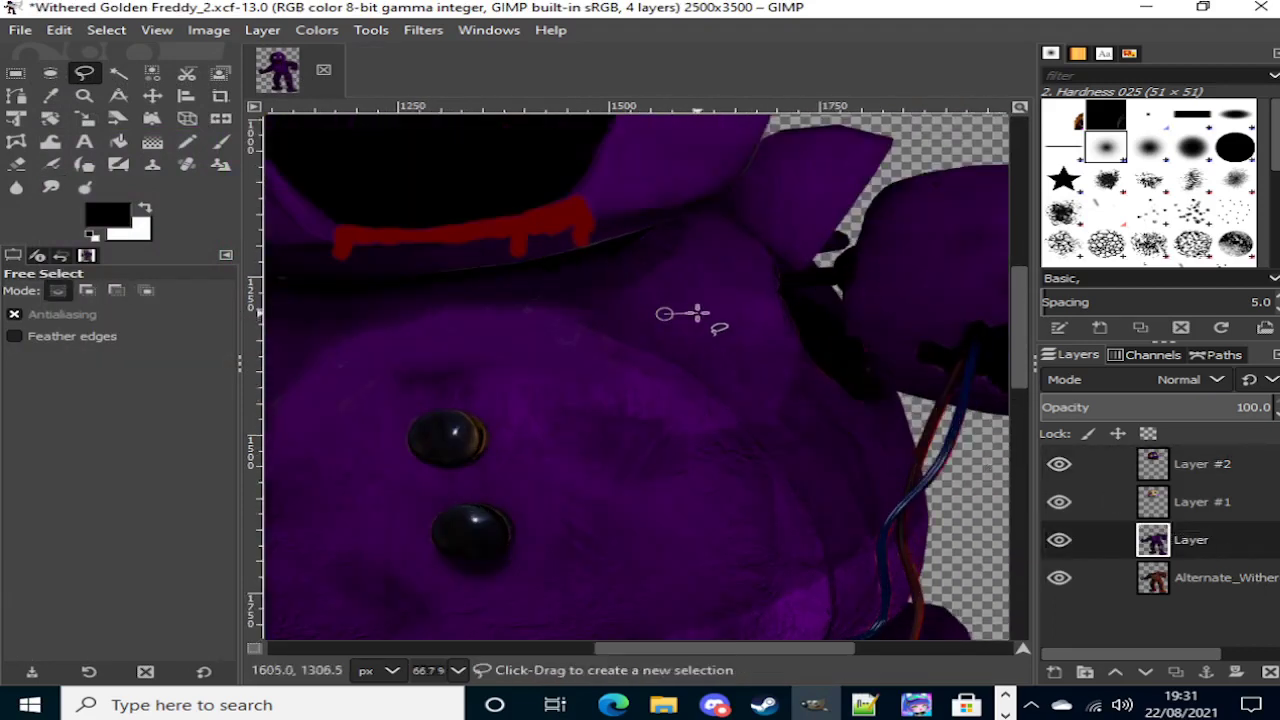
pyautogui.click(766, 295)
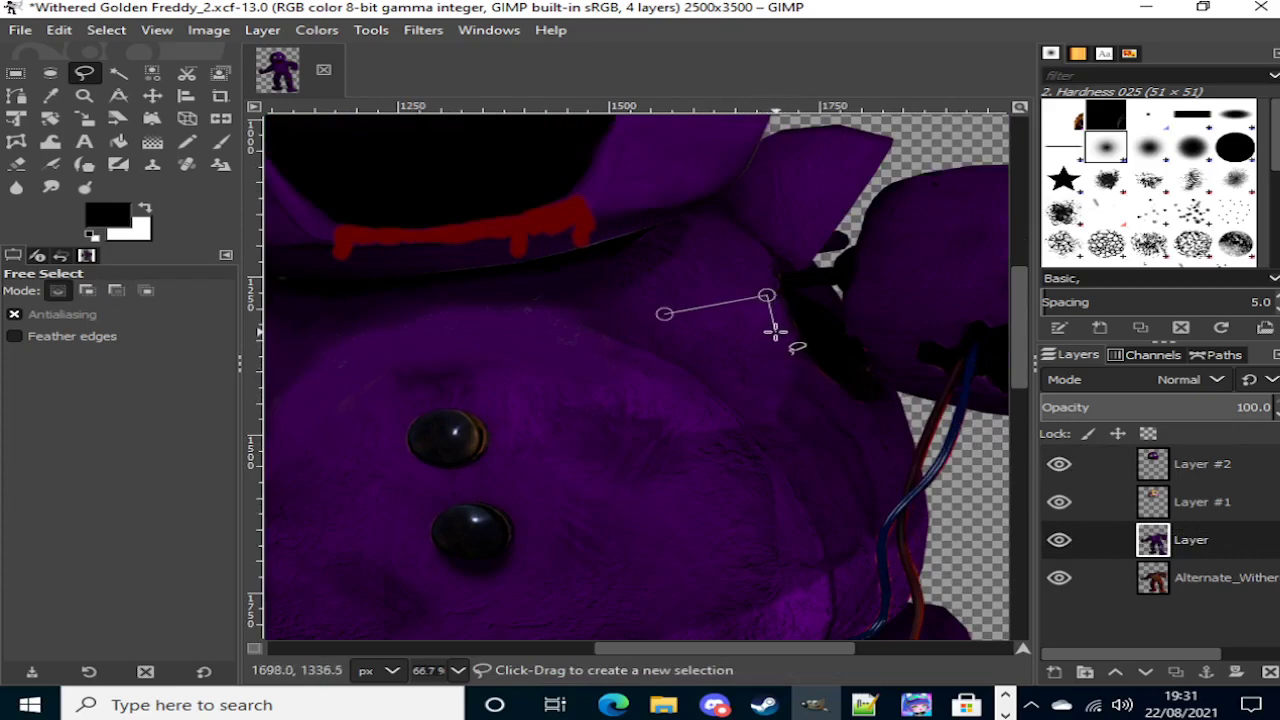
pyautogui.click(768, 420)
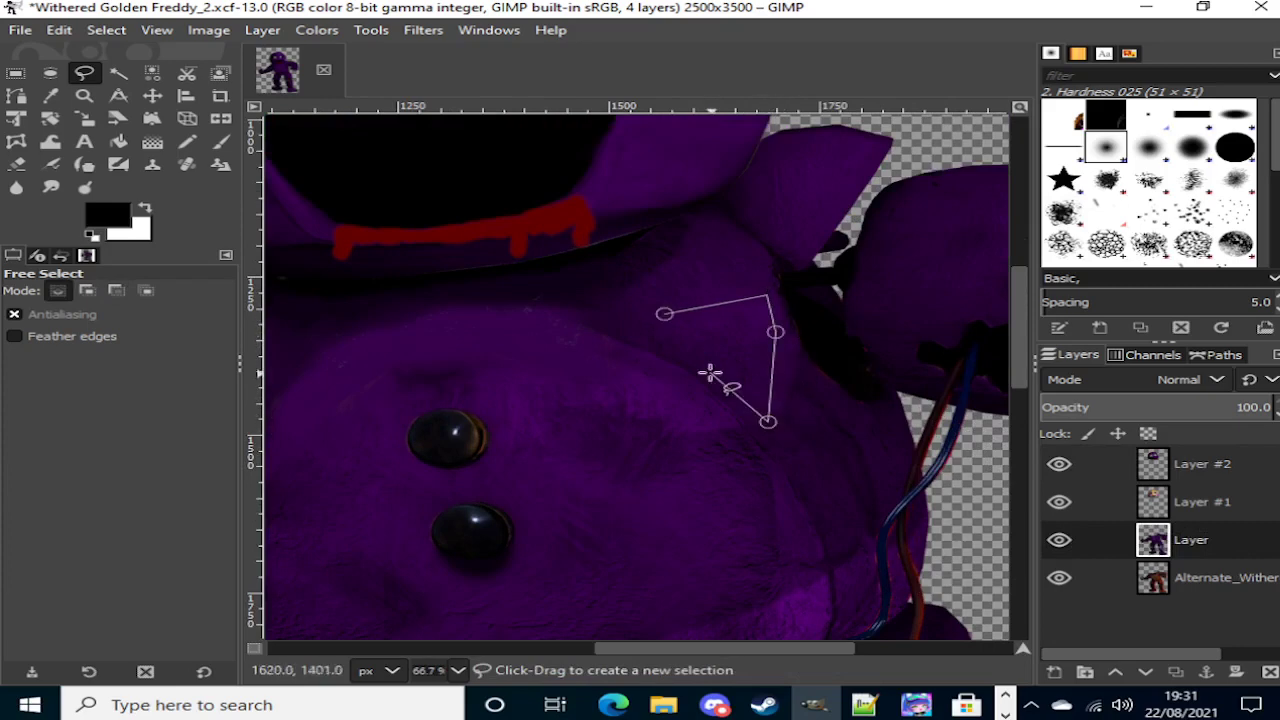
pyautogui.click(710, 368)
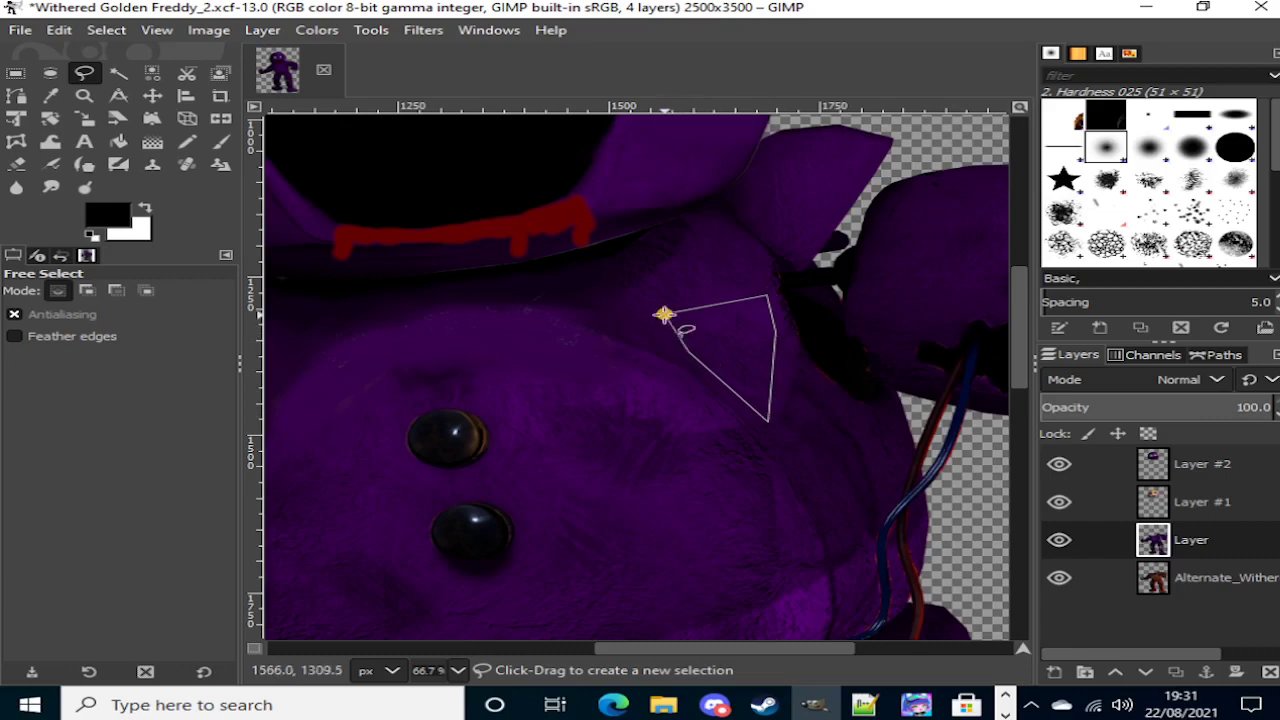
pyautogui.doubleClick(664, 313)
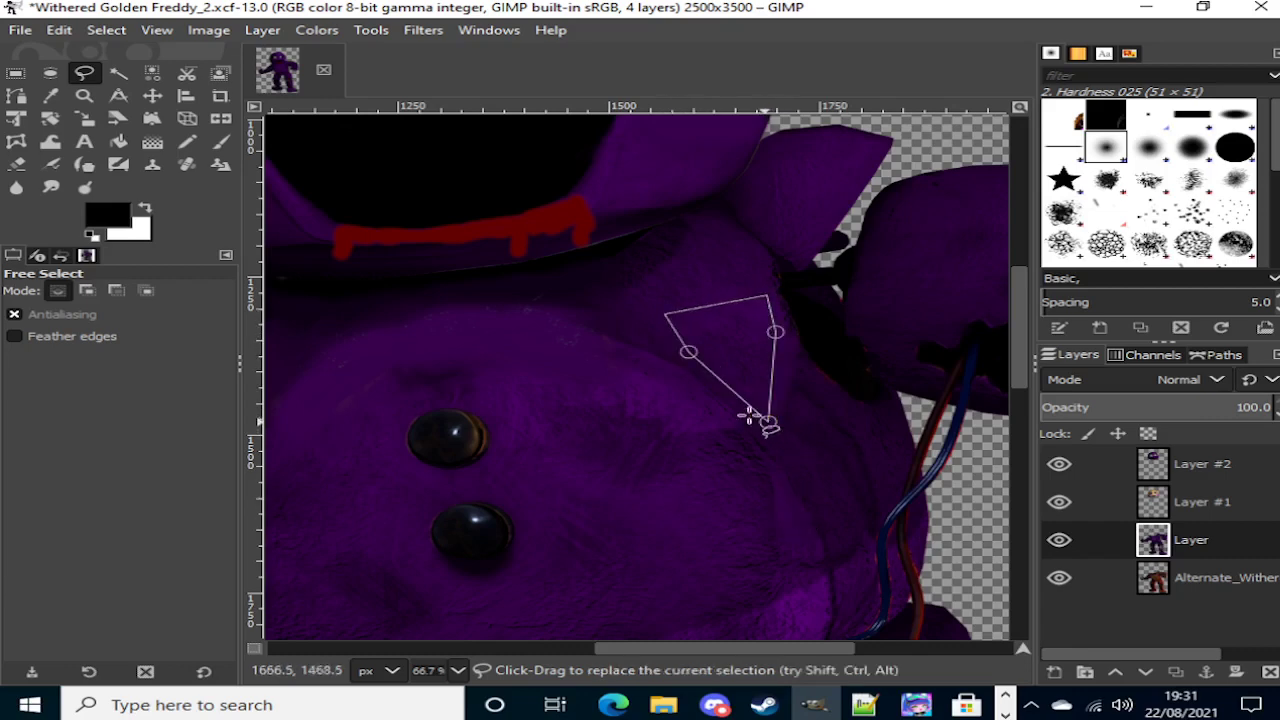
pyautogui.press('Return')
pyautogui.click(118, 74)
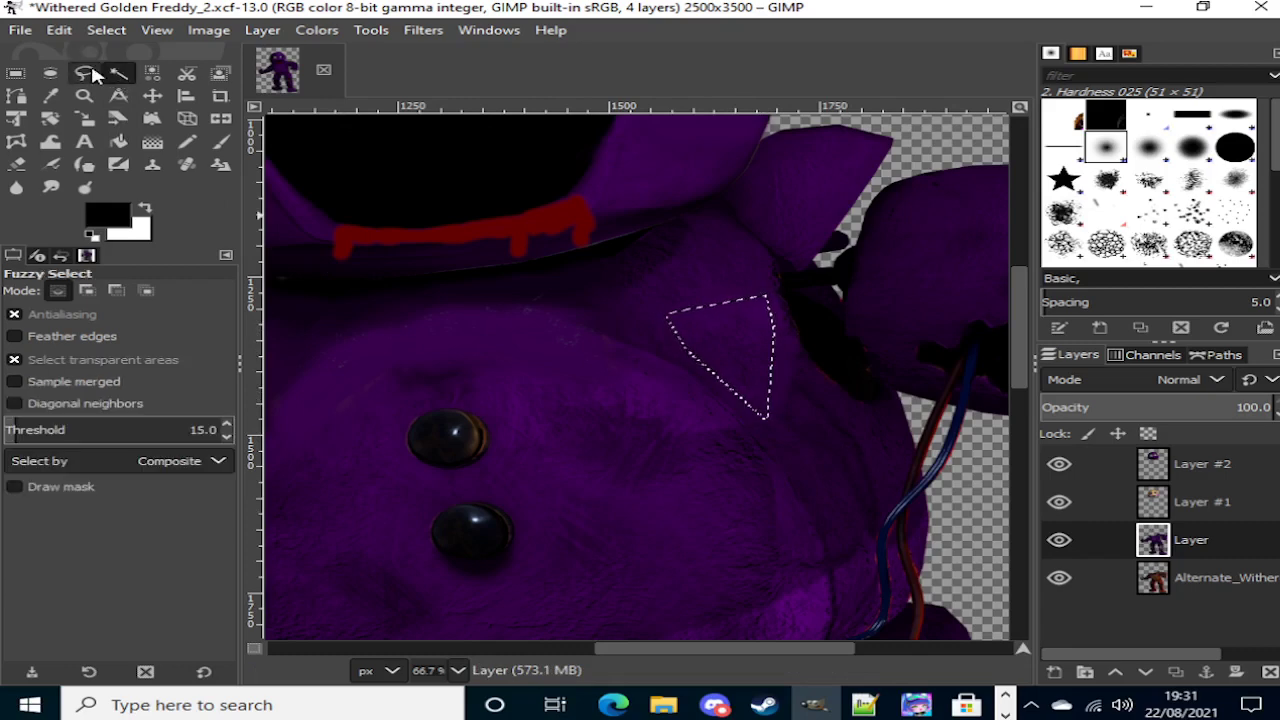
pyautogui.click(85, 73)
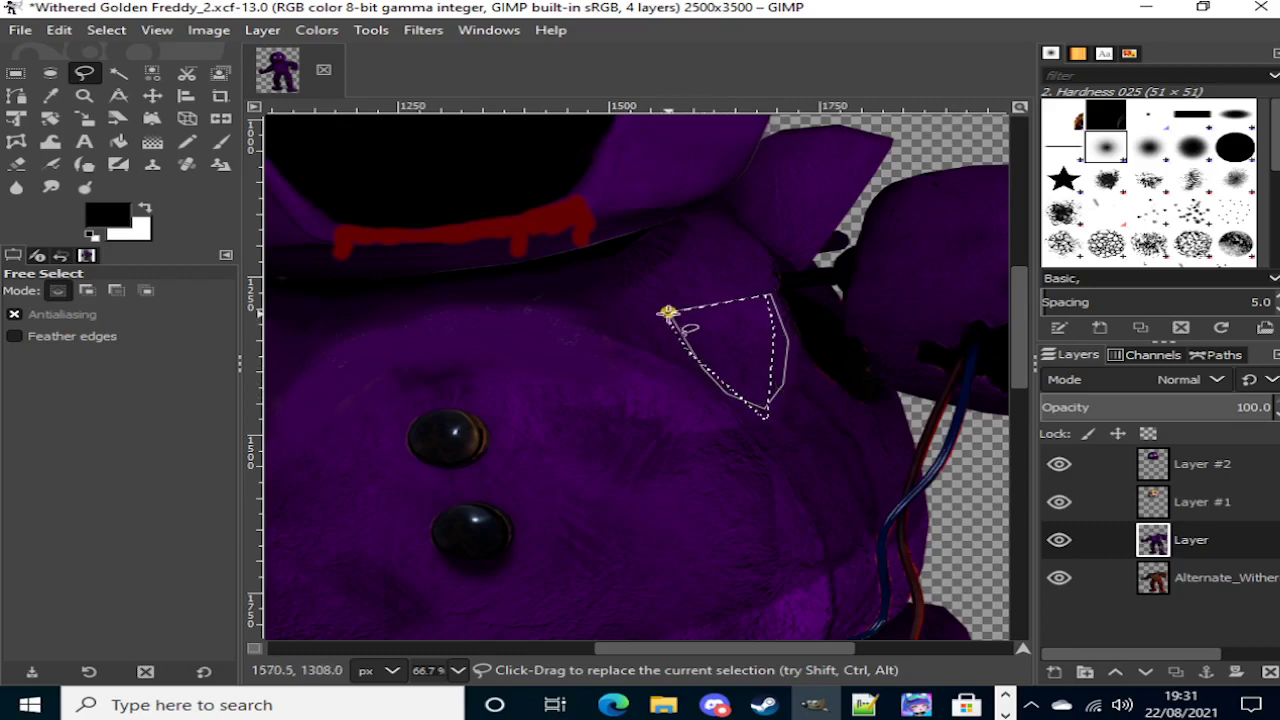
# Step: Set the foreground color to dark gold (927300)
pyautogui.click(108, 216)
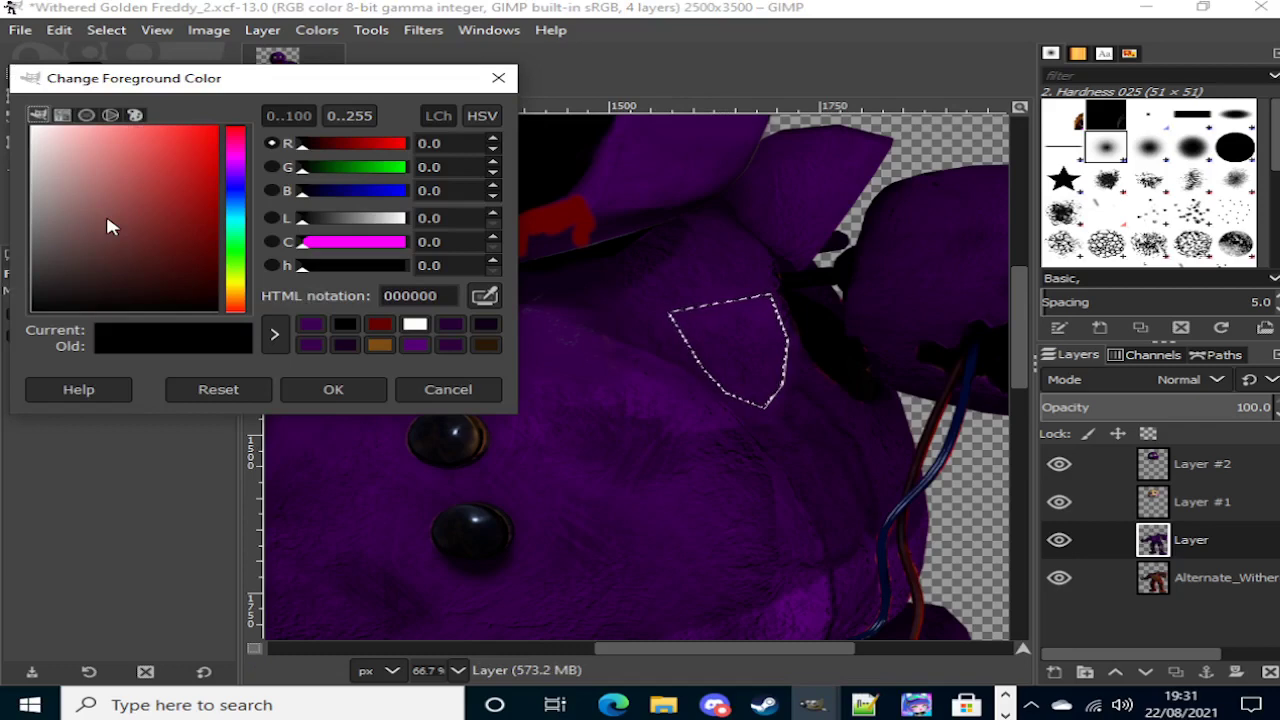
pyautogui.click(379, 346)
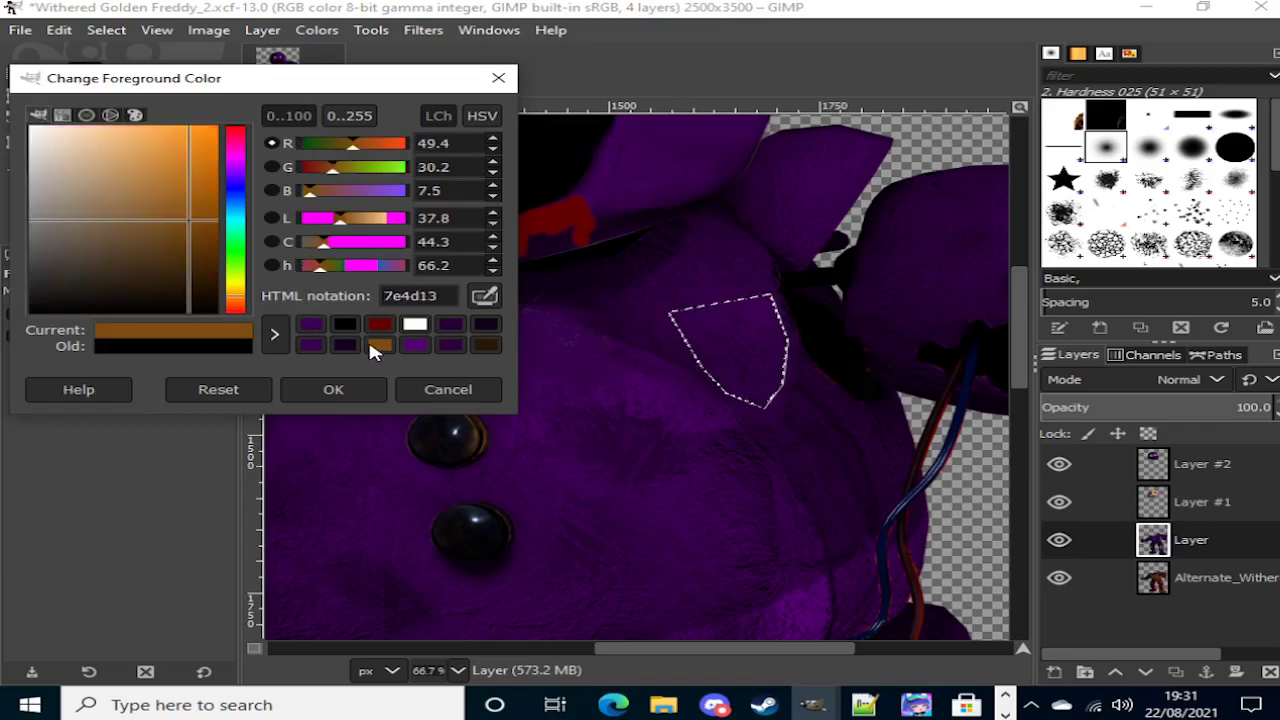
pyautogui.moveTo(175, 224); pyautogui.dragTo(230, 215)
pyautogui.click(244, 289)
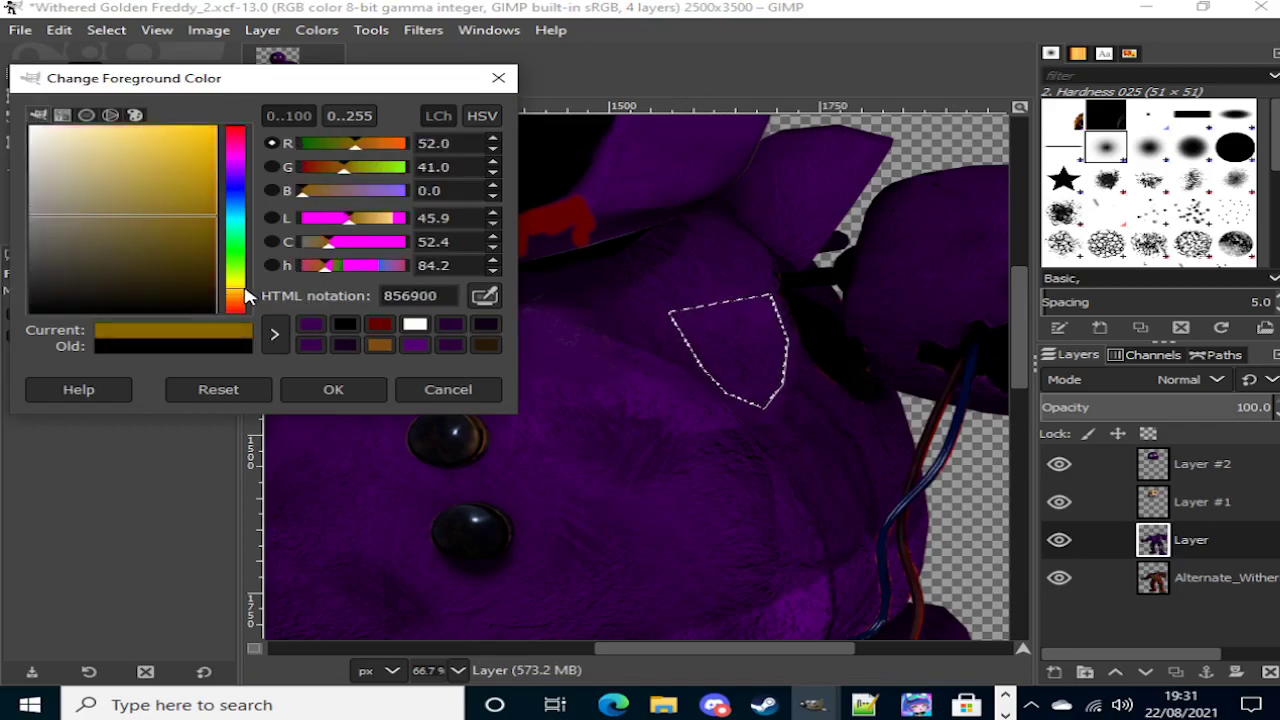
pyautogui.moveTo(247, 297); pyautogui.dragTo(247, 291)
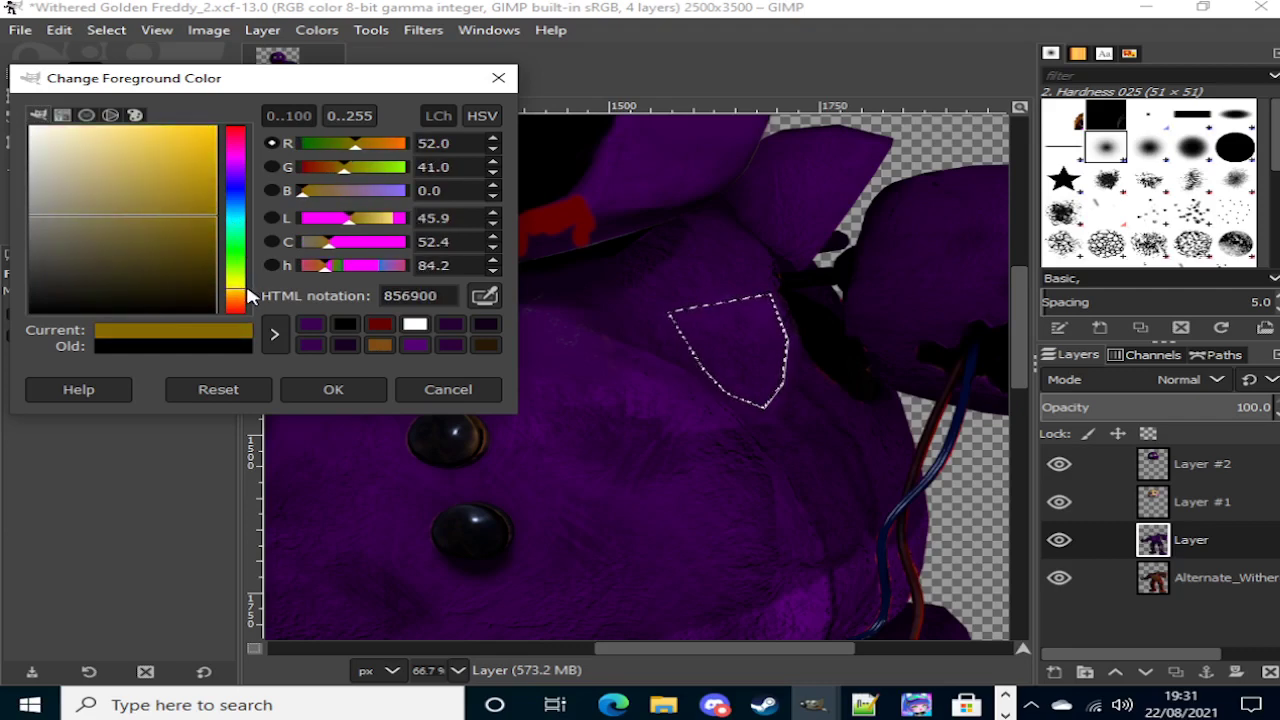
pyautogui.moveTo(175, 210); pyautogui.dragTo(240, 218)
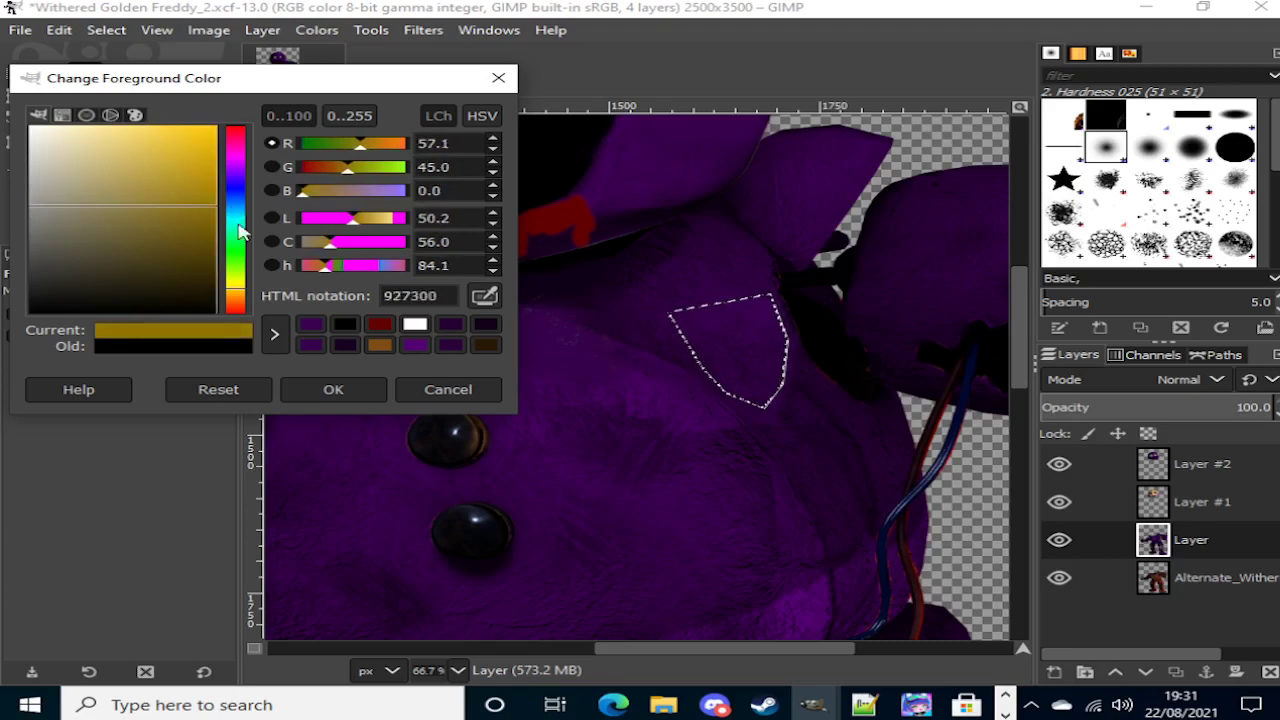
pyautogui.click(333, 389)
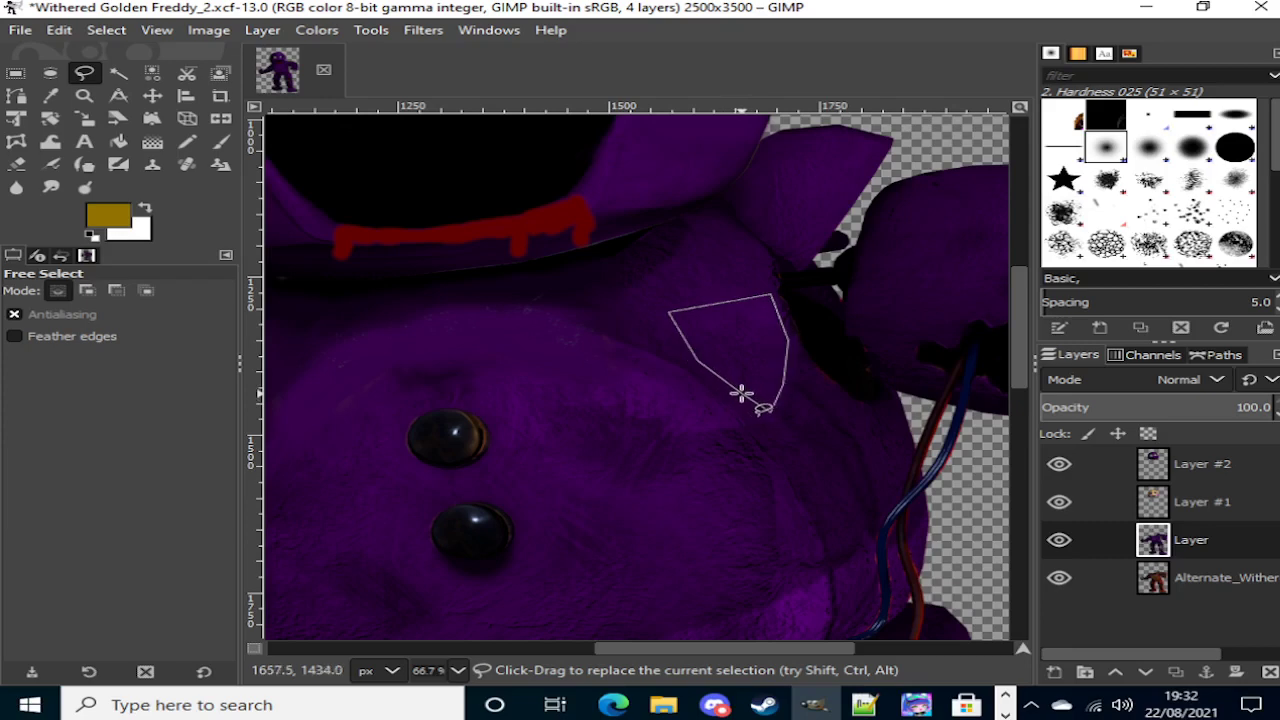
# Step: Finalize the badge-shaped chest selection and open Colorize on it with the dark gold color 927300
pyautogui.press('Return')
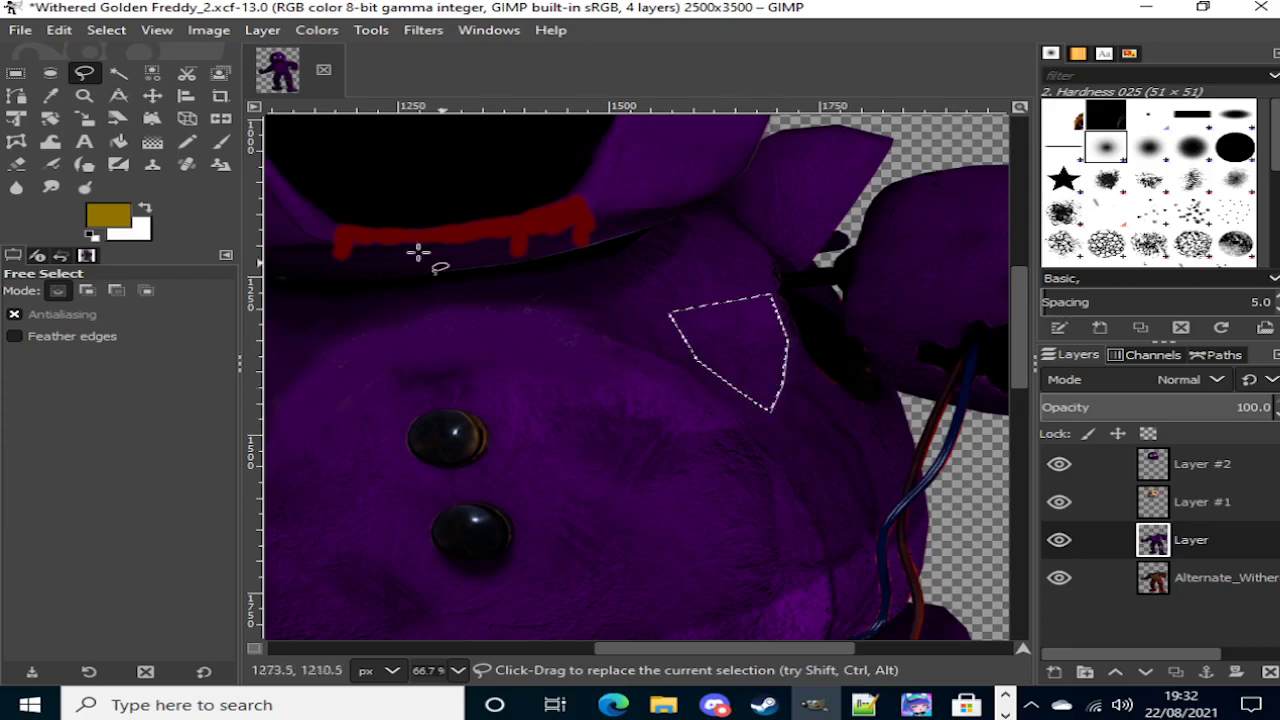
pyautogui.click(222, 143)
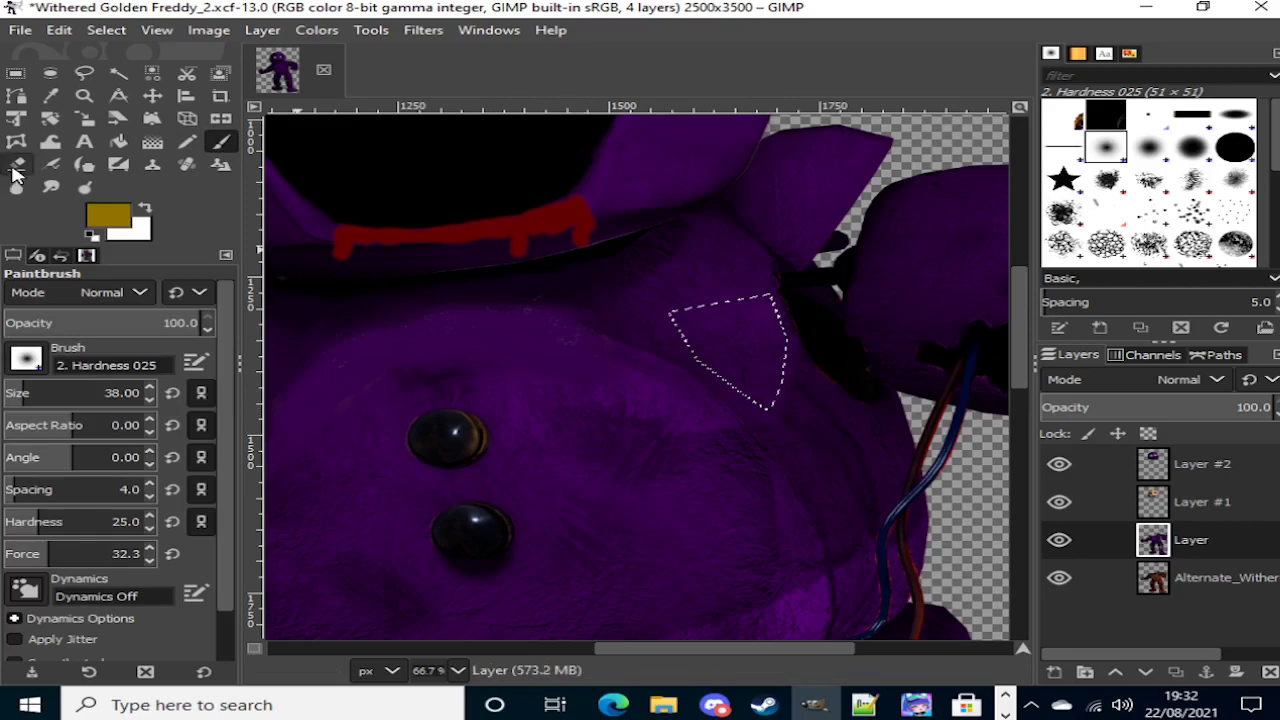
pyautogui.click(50, 163)
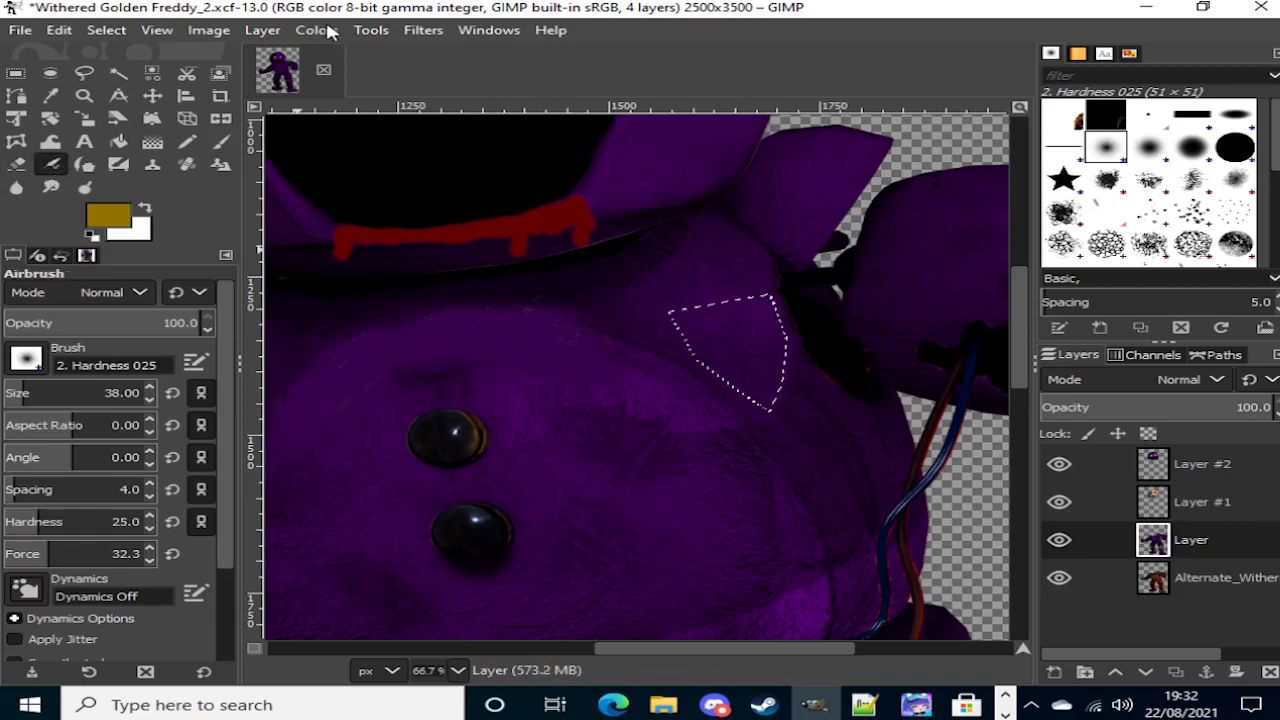
pyautogui.click(92, 218)
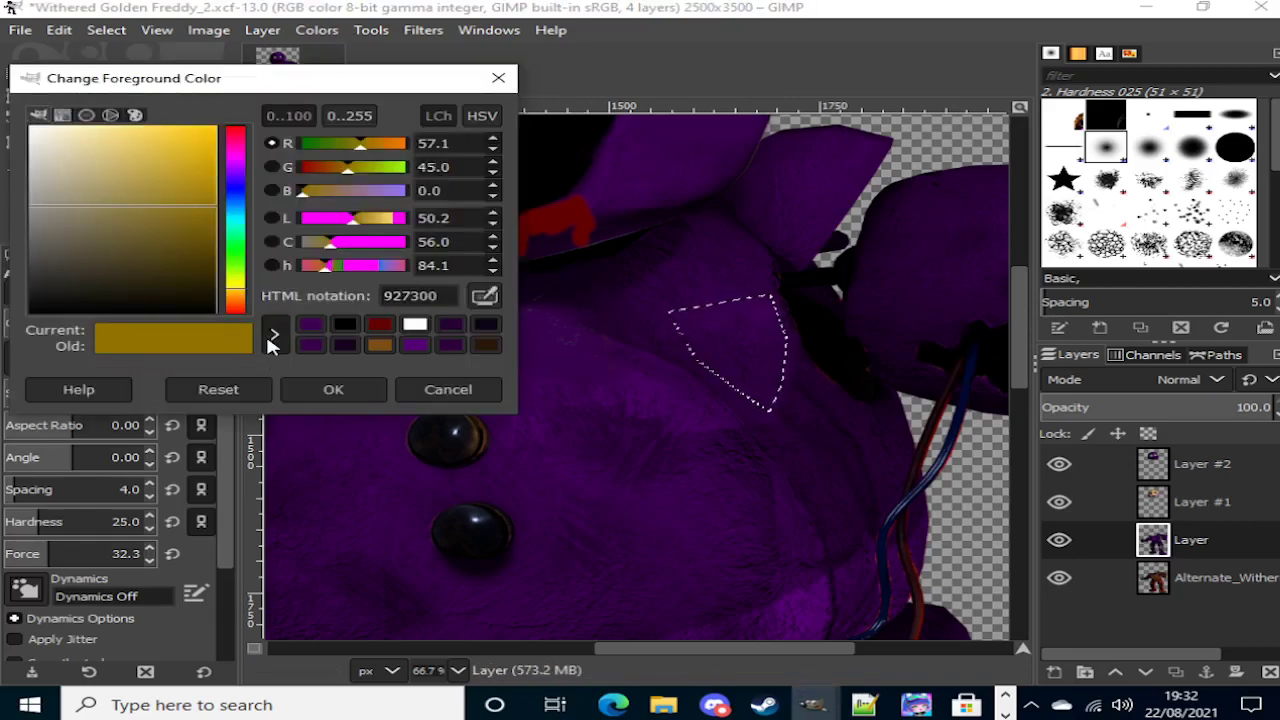
pyautogui.click(333, 389)
pyautogui.click(316, 30)
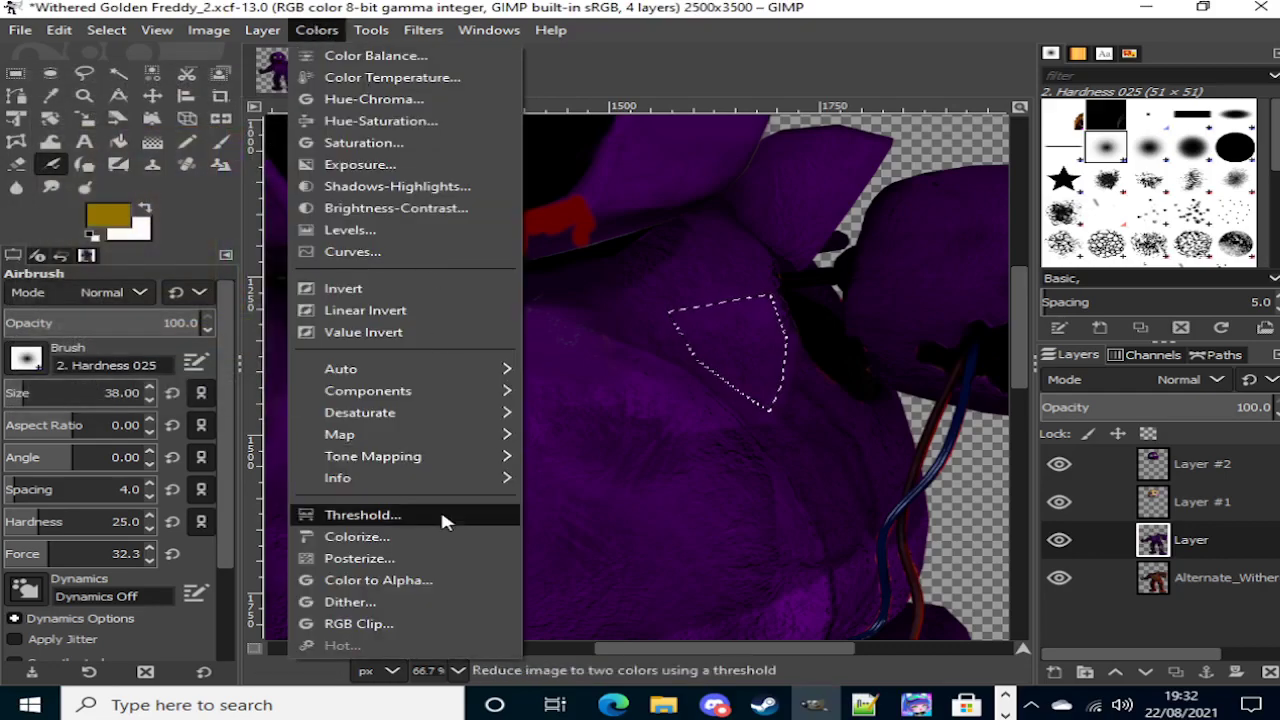
pyautogui.click(434, 537)
pyautogui.click(960, 397)
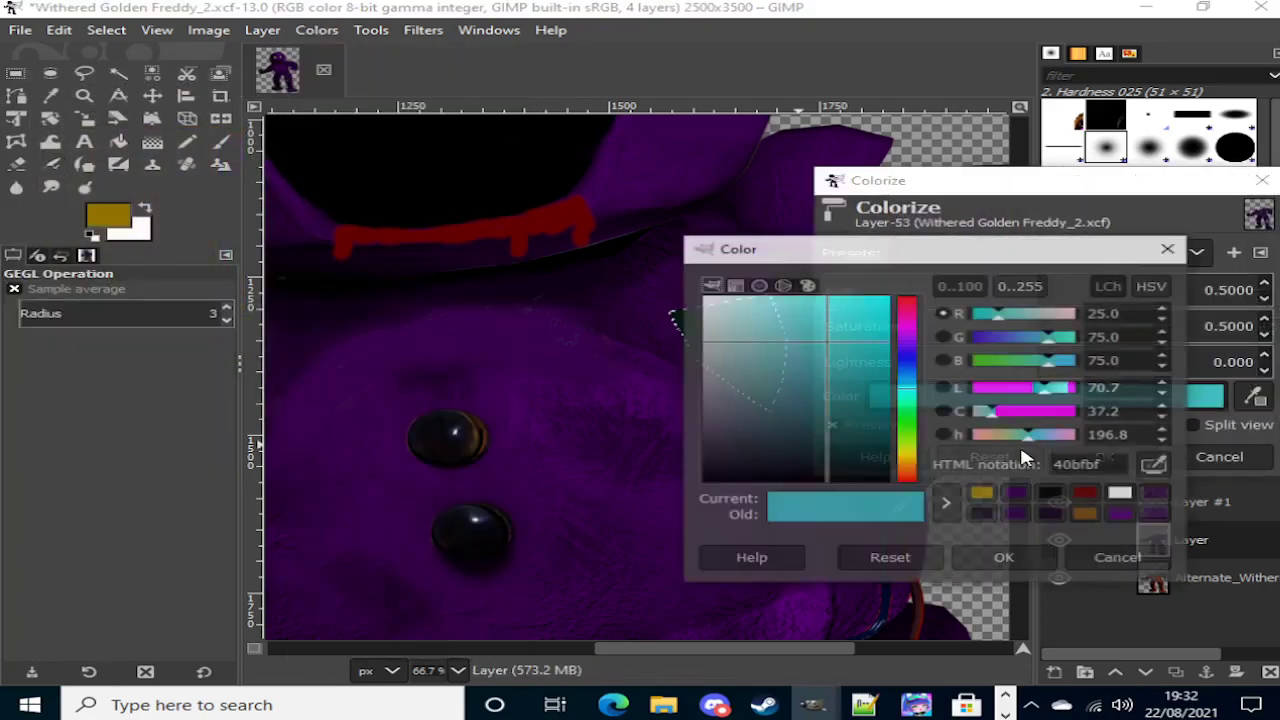
pyautogui.click(985, 498)
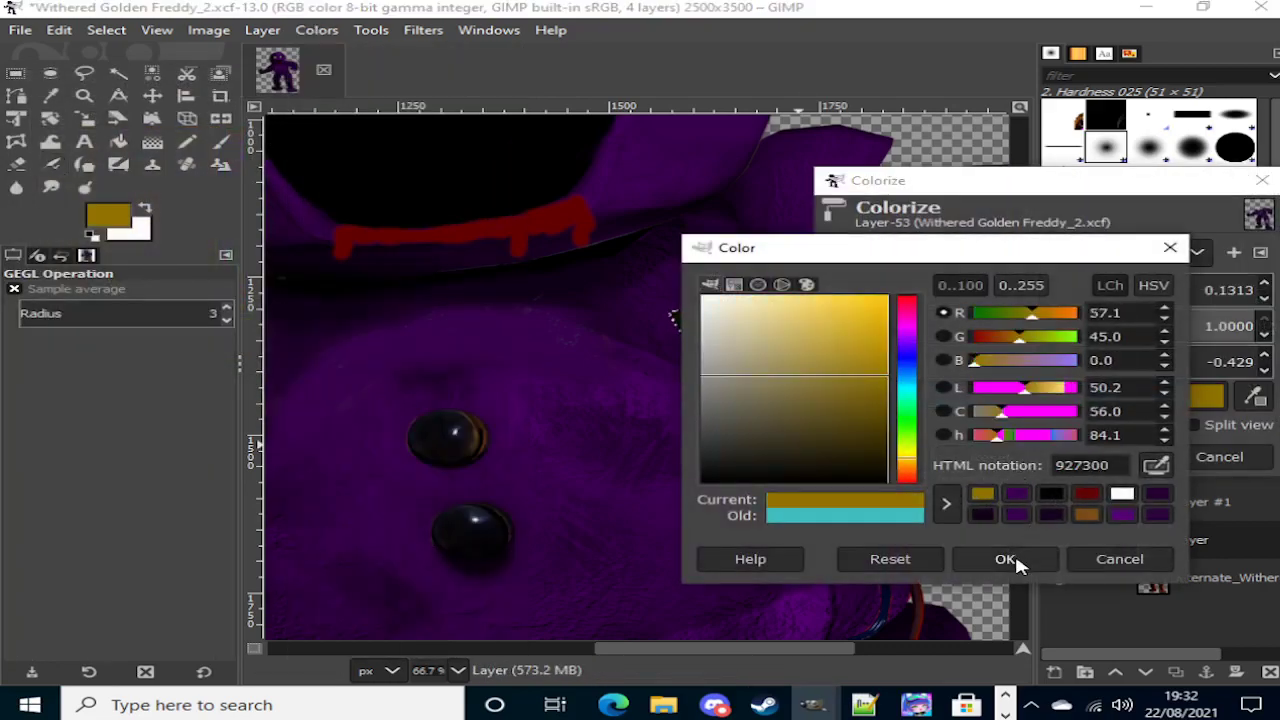
pyautogui.click(1012, 556)
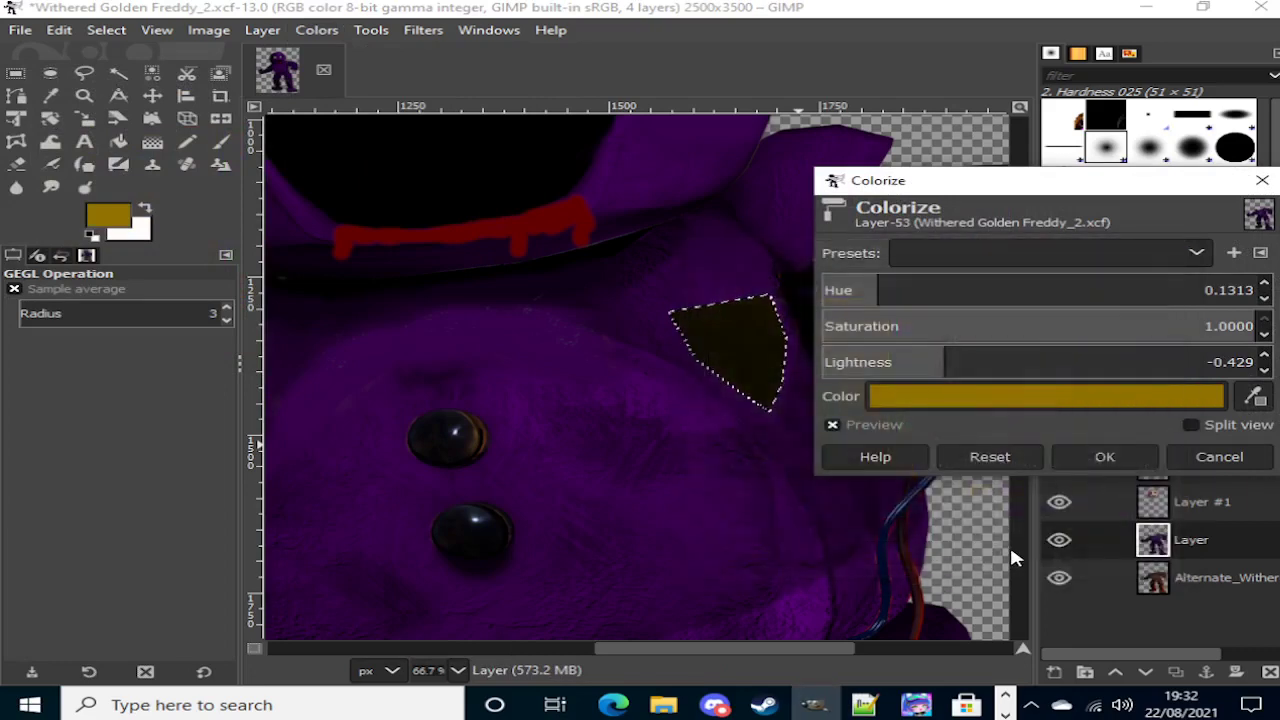
# Step: Brighten the Colorize color to gold ffcd11 and apply it to the badge selection
pyautogui.click(993, 424)
pyautogui.click(995, 400)
pyautogui.moveTo(912, 262); pyautogui.dragTo(997, 275)
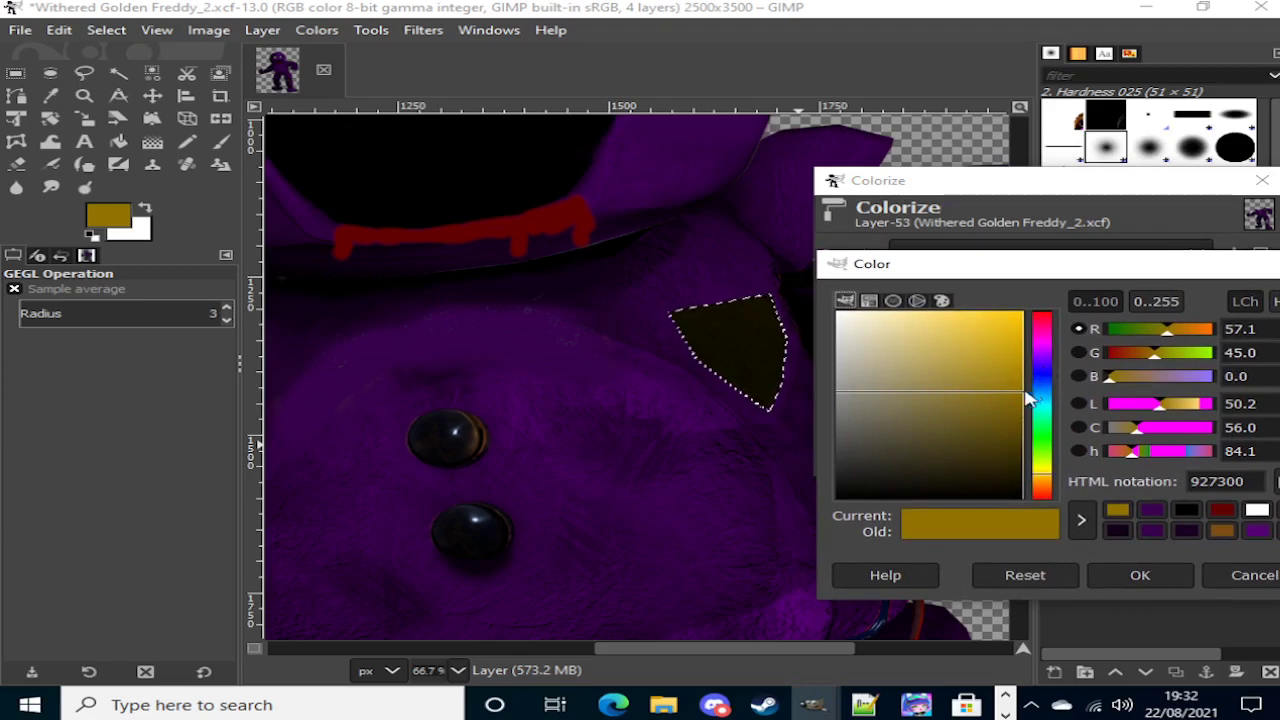
pyautogui.moveTo(1028, 398); pyautogui.dragTo(1050, 315)
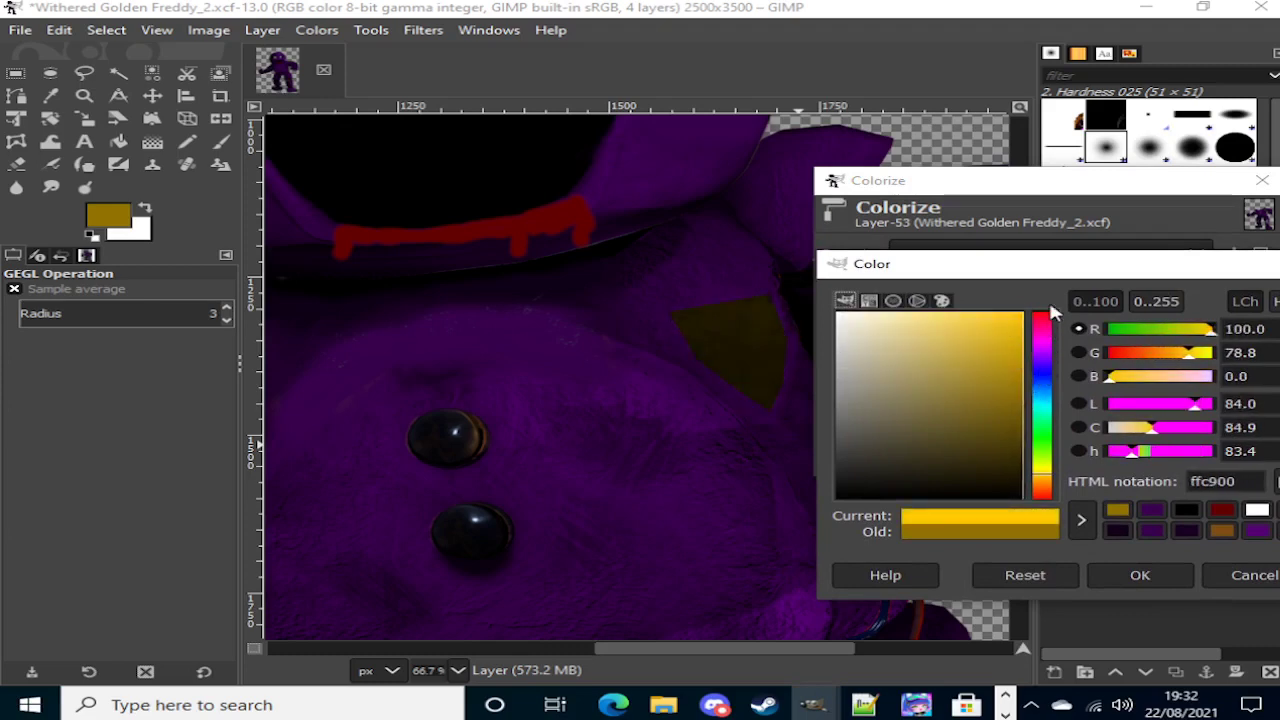
pyautogui.click(1013, 311)
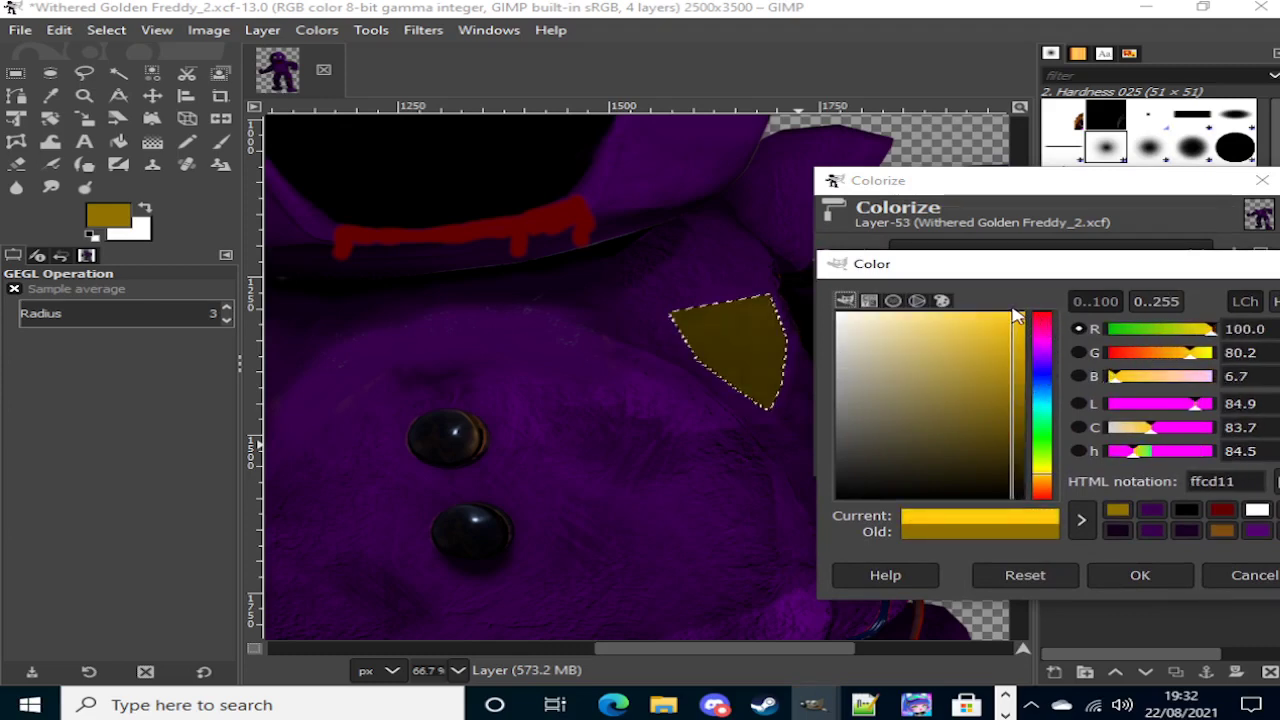
pyautogui.click(1139, 576)
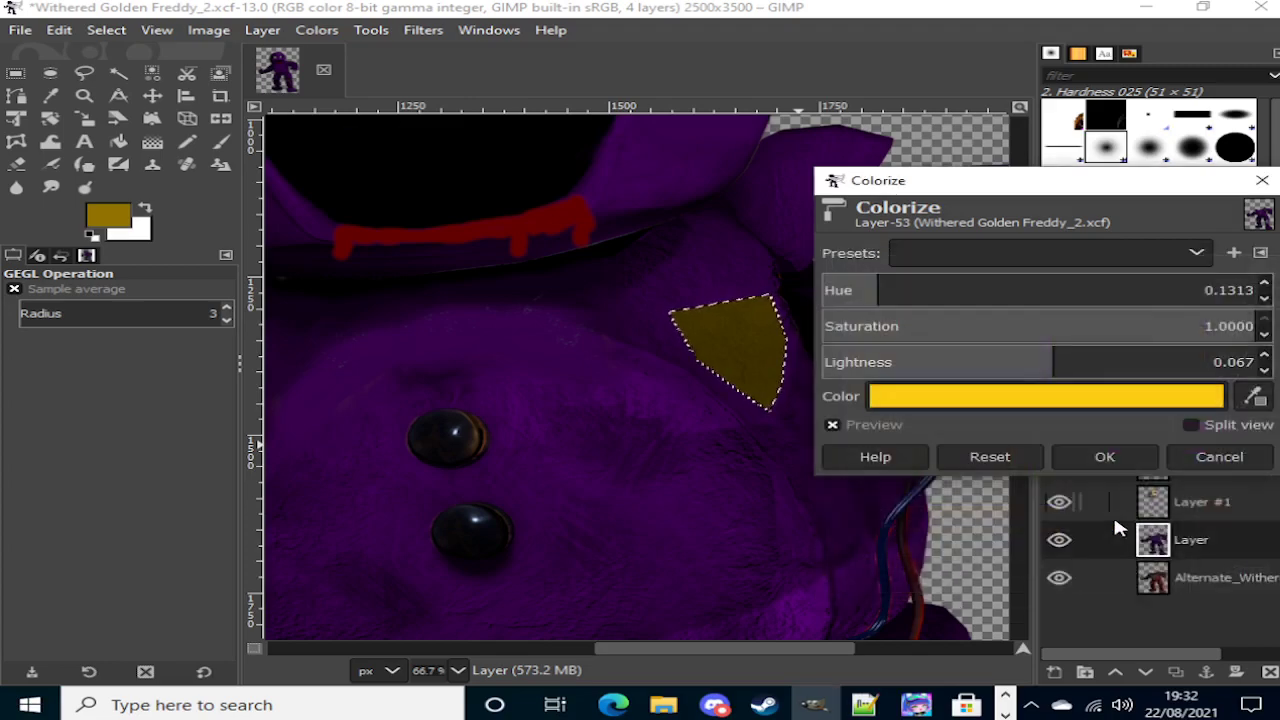
pyautogui.click(1104, 458)
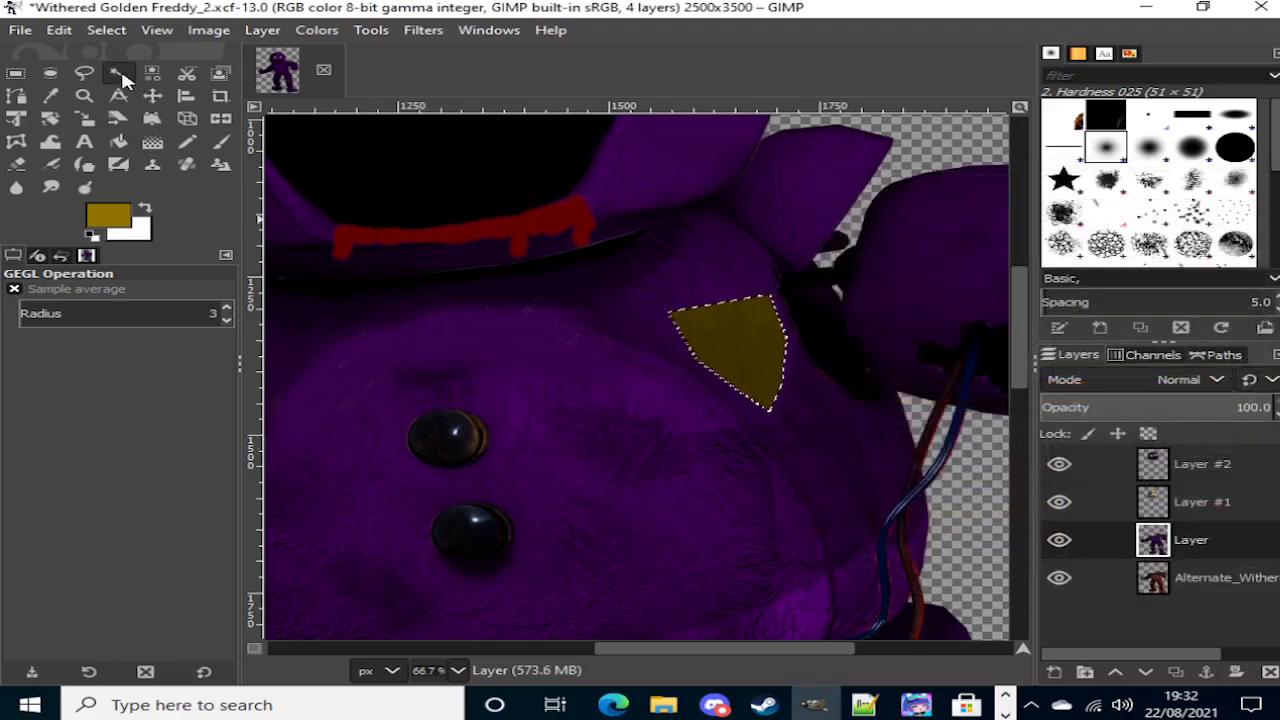
# Step: Clear the badge selection and set the foreground color to black (000000)
pyautogui.click(118, 73)
pyautogui.scroll(-4, 477, 460)
pyautogui.scroll(-2, 505, 445)
pyautogui.scroll(6, 591, 357)
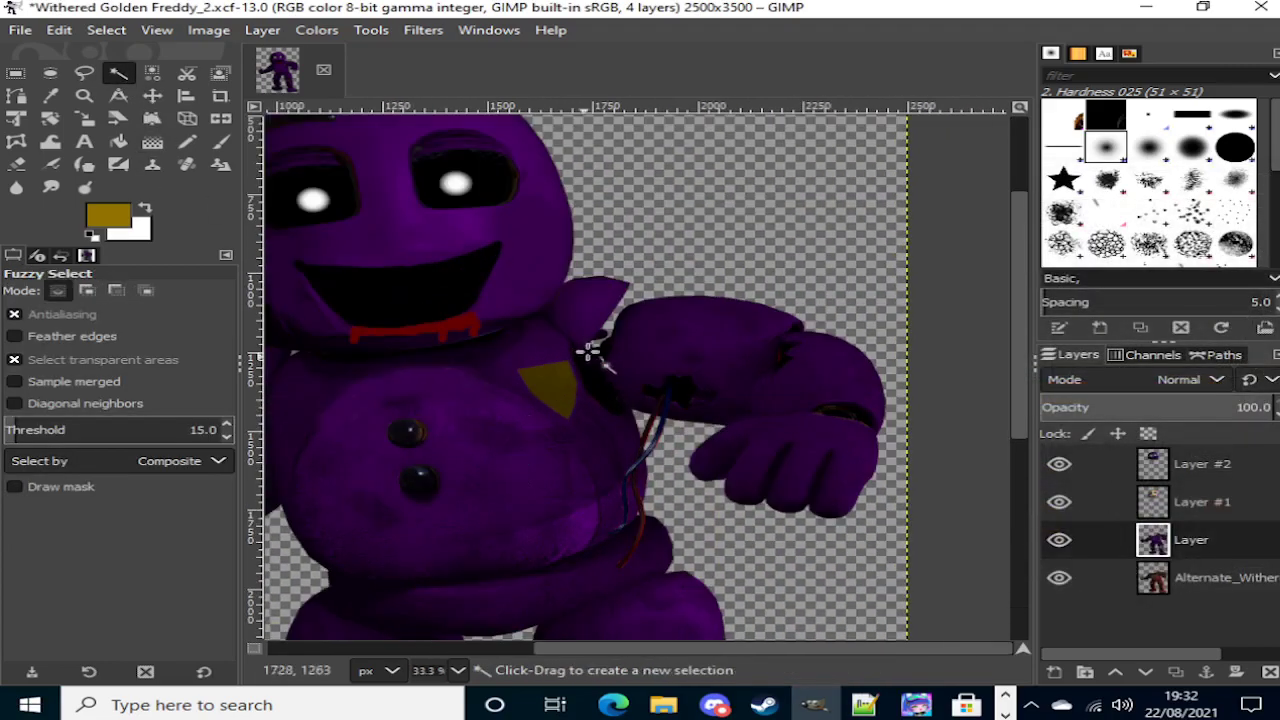
pyautogui.scroll(2, 557, 383)
pyautogui.click(112, 218)
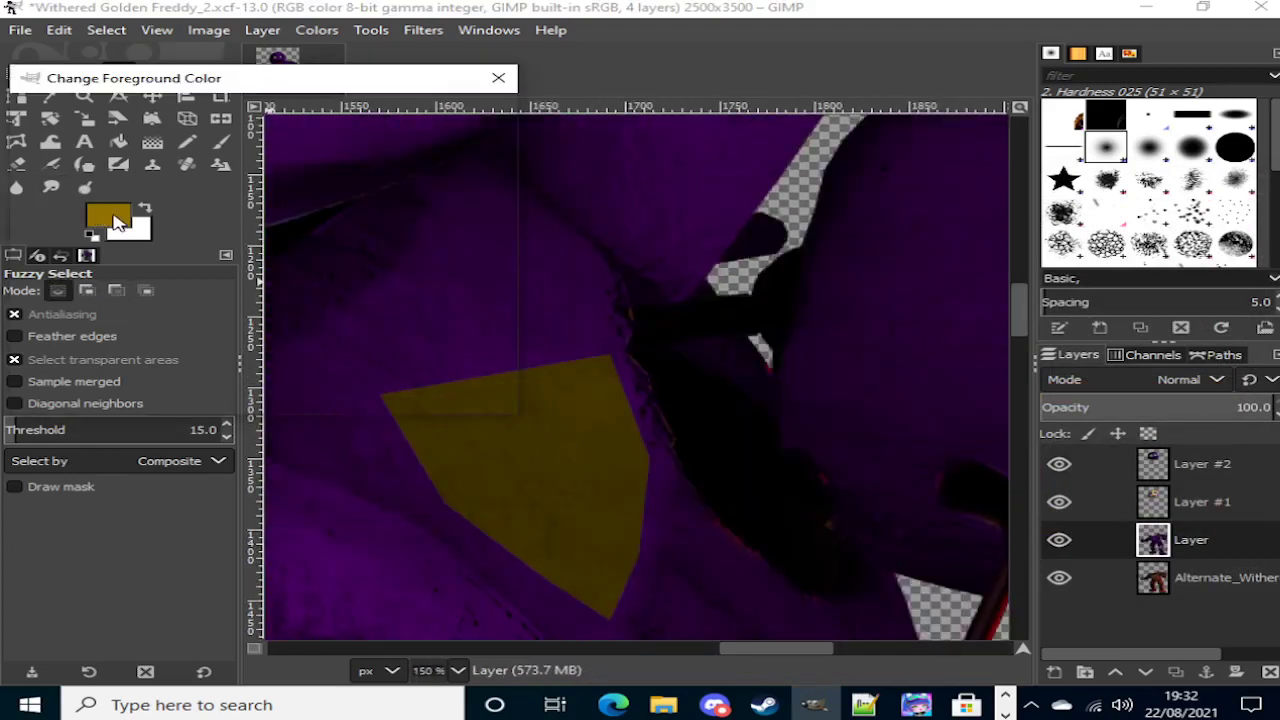
pyautogui.moveTo(118, 264); pyautogui.dragTo(4, 343)
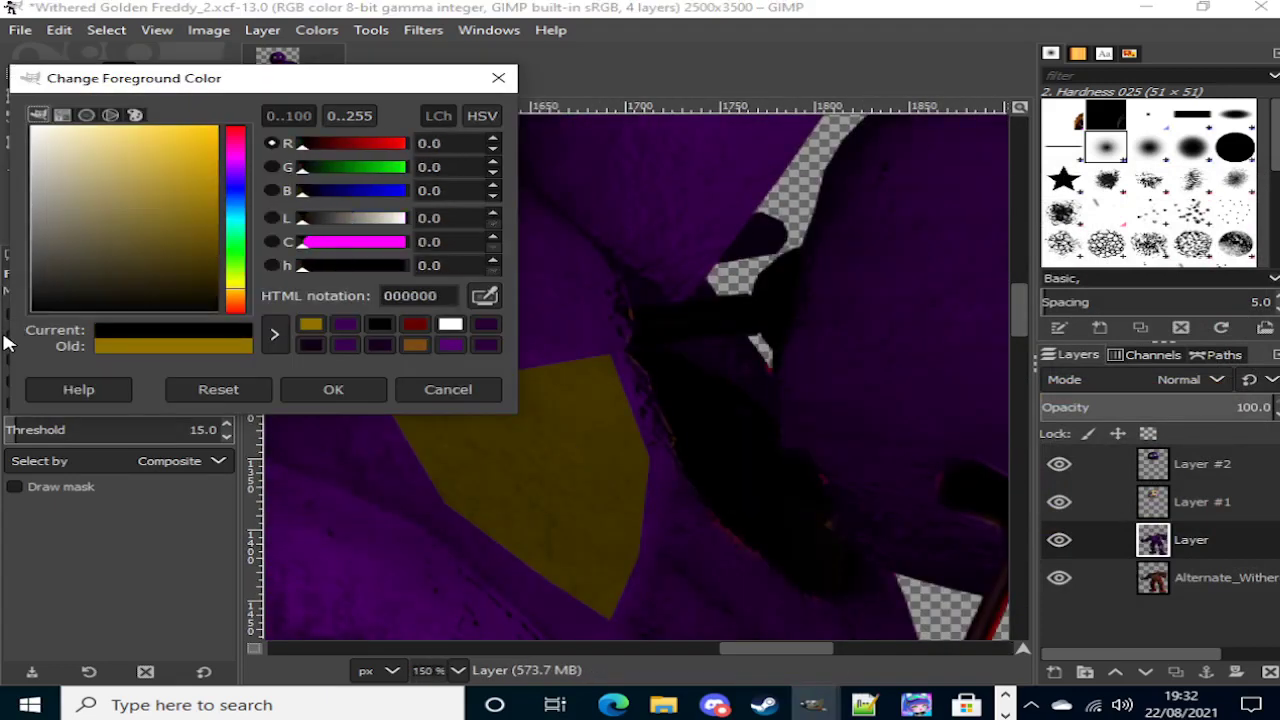
pyautogui.click(325, 394)
# Step: Add the black text SECURITY beside the badge in PMingLiU-ExtB at 26 px
pyautogui.scroll(-3, 367, 417)
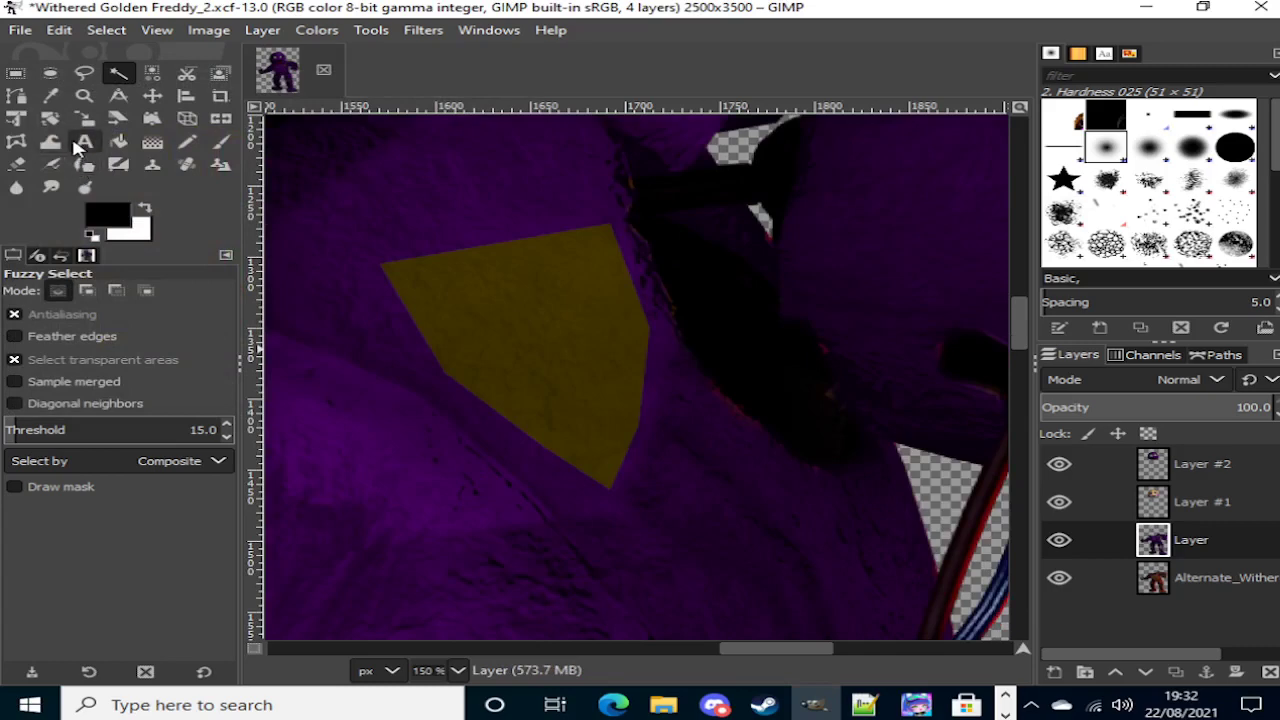
pyautogui.press('t')
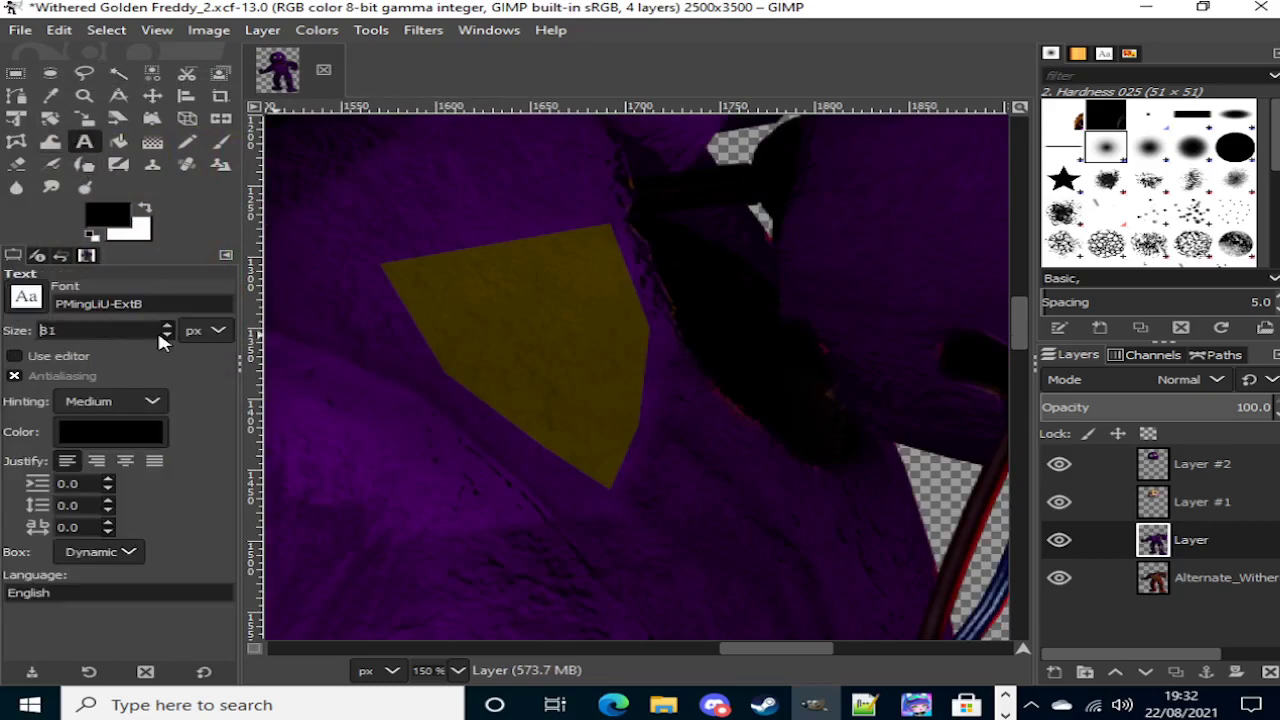
pyautogui.click(350, 329)
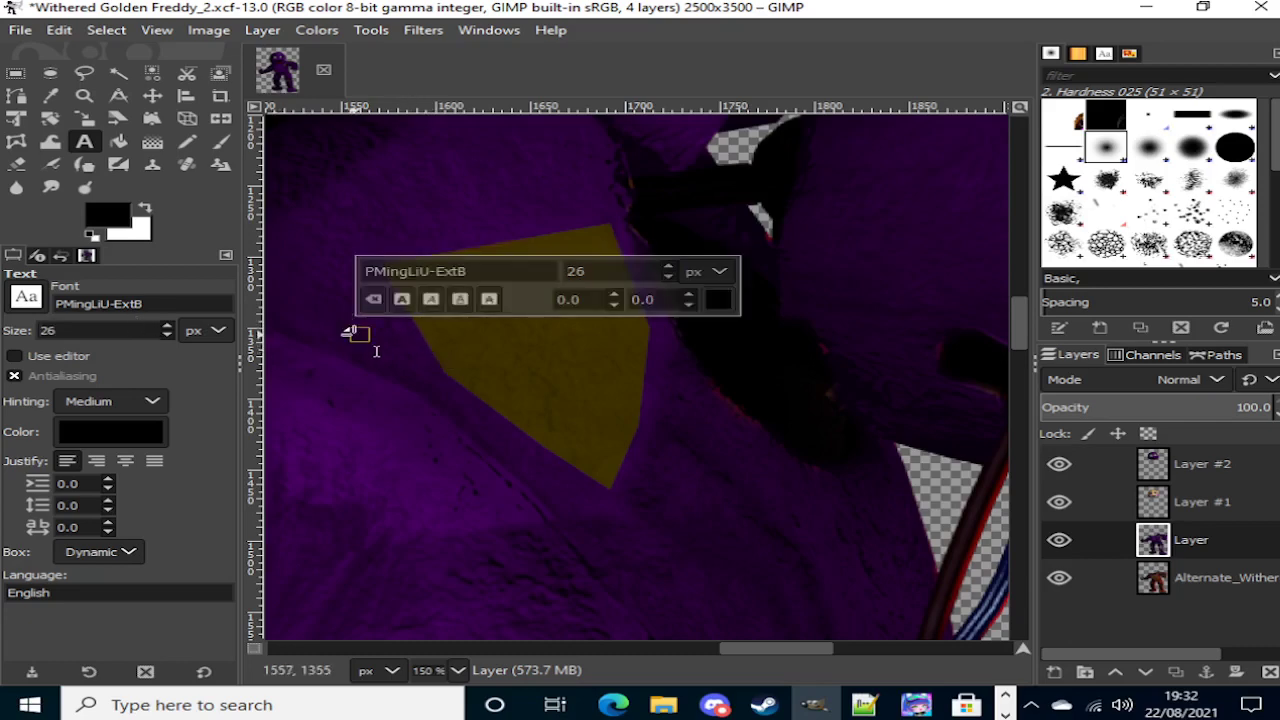
pyautogui.write('SECURITY')
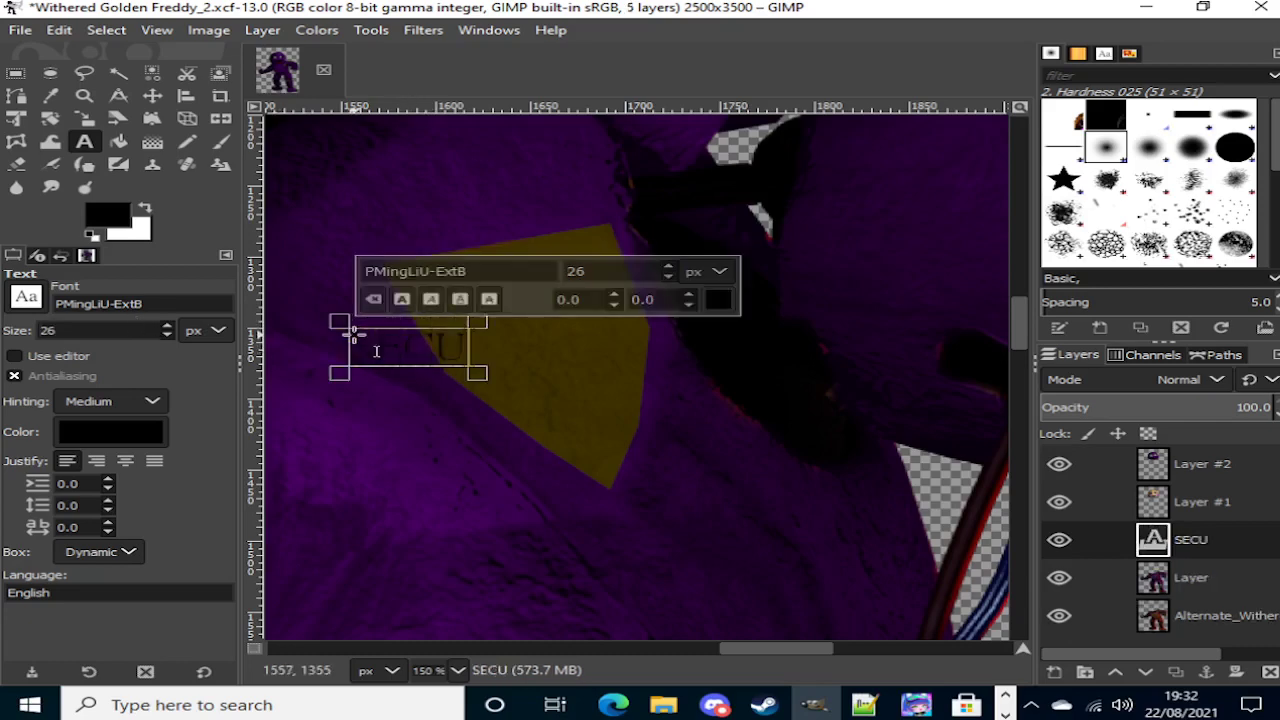
pyautogui.click(120, 72)
# Step: Move the SECURITY text layer onto the upper part of the gold badge
pyautogui.press('Right')
pyautogui.press('Right')
pyautogui.press('Right')
pyautogui.press('Right')
pyautogui.press('Right')
pyautogui.press('Right')
pyautogui.press('Right')
pyautogui.press('Right')
pyautogui.press('Right')
pyautogui.press('Right')
pyautogui.press('Right')
pyautogui.press('Right')
pyautogui.press('Right')
pyautogui.press('Right')
pyautogui.press('Right')
pyautogui.press('Right')
pyautogui.press('Right')
pyautogui.press('Right')
pyautogui.press('Right')
pyautogui.press('Right')
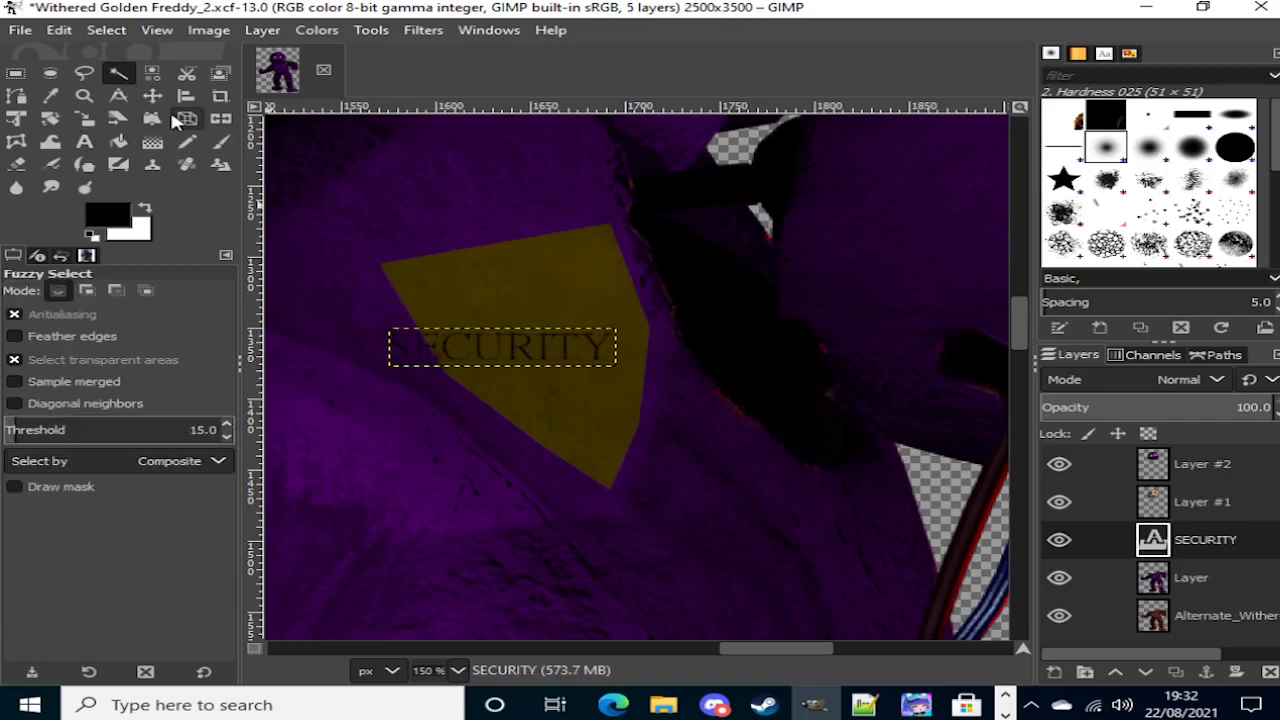
pyautogui.press('Up')
pyautogui.press('Up')
pyautogui.press('Up')
pyautogui.press('Up')
pyautogui.press('Up')
pyautogui.press('Up')
pyautogui.press('Up')
pyautogui.press('Up')
pyautogui.press('Up')
pyautogui.press('Up')
pyautogui.press('Up')
pyautogui.press('Up')
pyautogui.press('Up')
pyautogui.press('Up')
pyautogui.press('Up')
pyautogui.press('Up')
pyautogui.press('Up')
pyautogui.press('Up')
pyautogui.press('Up')
pyautogui.press('Up')
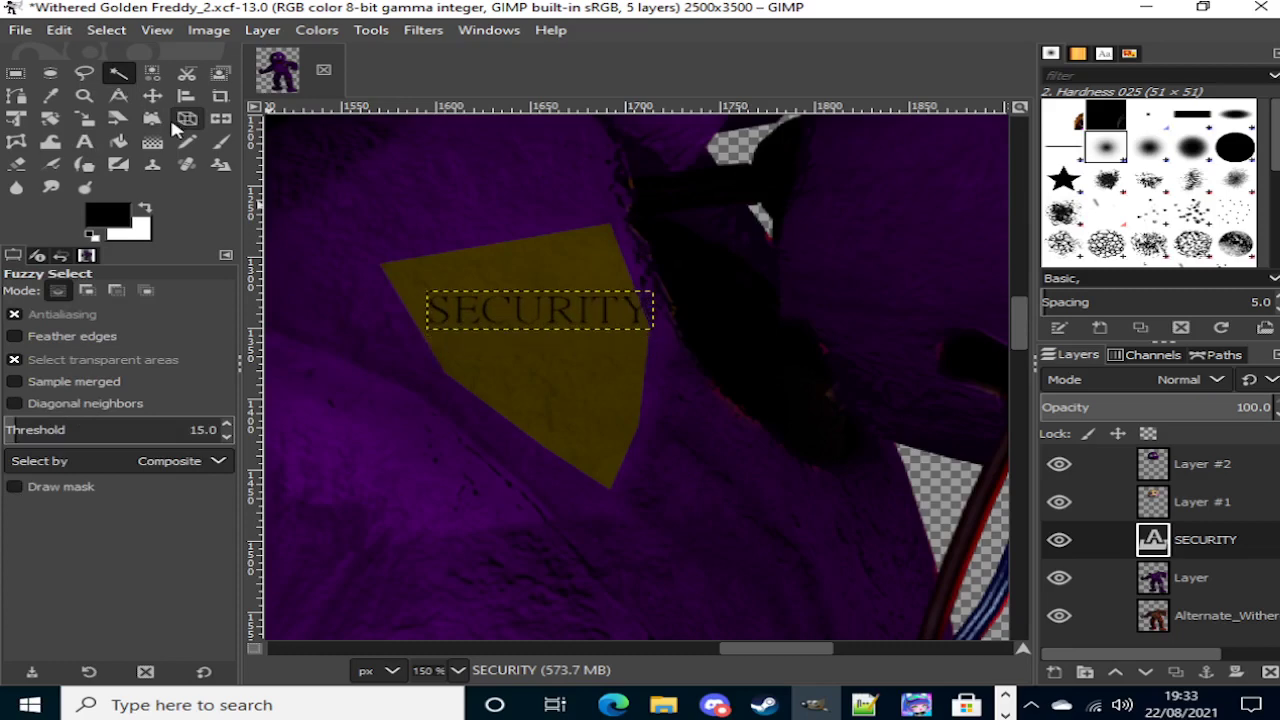
pyautogui.press('Left')
pyautogui.press('Left')
pyautogui.press('Left')
pyautogui.press('Left')
pyautogui.press('Left')
pyautogui.press('Left')
pyautogui.press('Left')
pyautogui.press('Left')
pyautogui.press('Left')
pyautogui.press('Left')
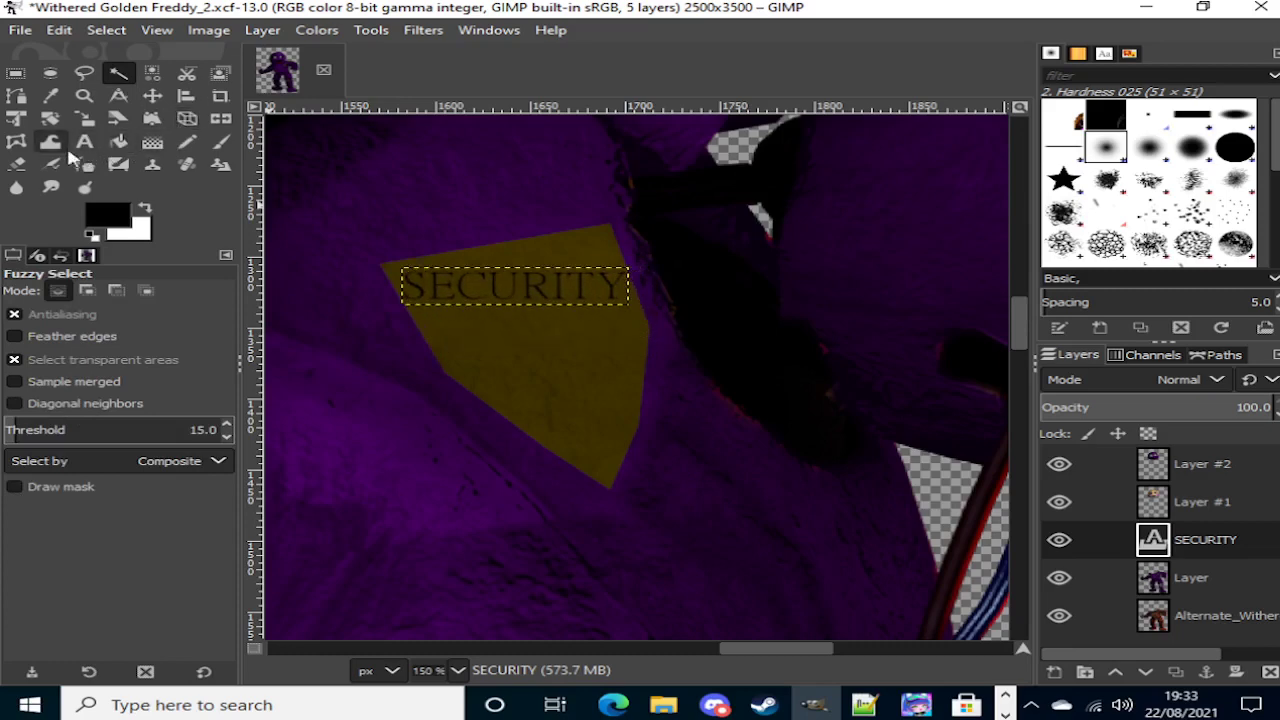
# Step: Rotate the SECURITY text by -17.08 degrees and back by 3.06 degrees to follow the badge's upper edge
pyautogui.click(50, 118)
pyautogui.moveTo(289, 295); pyautogui.dragTo(326, 340)
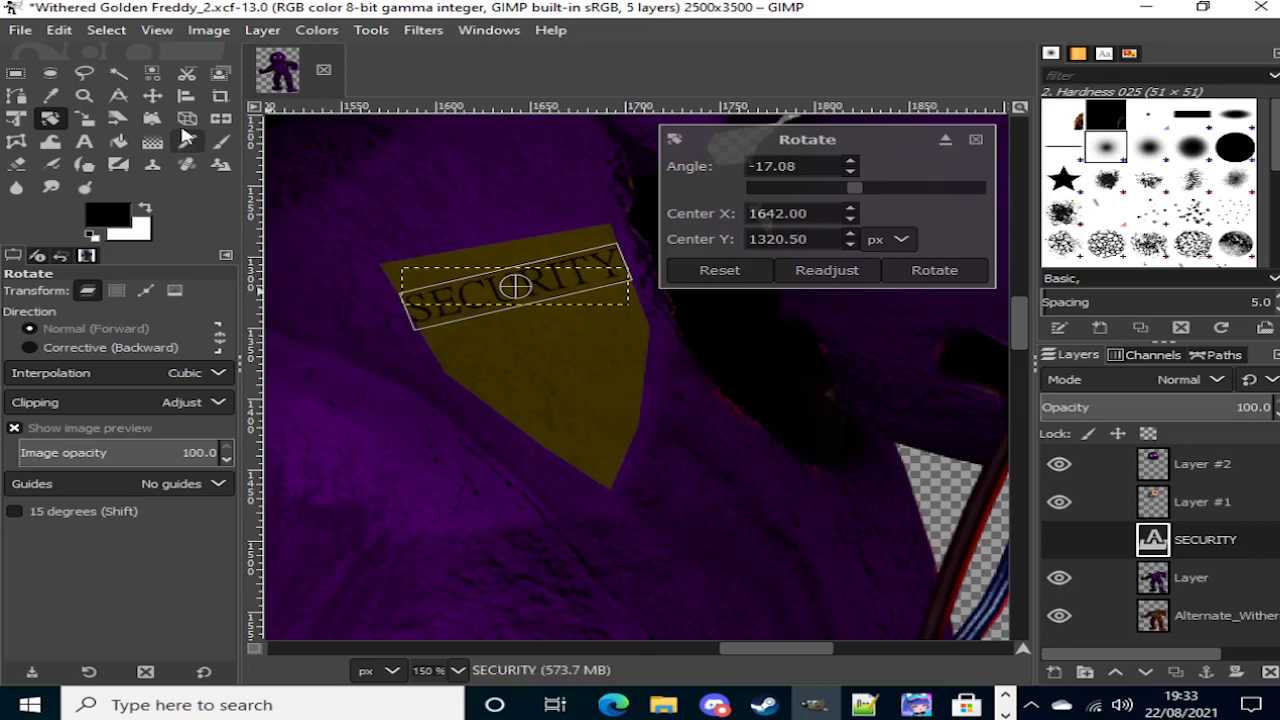
pyautogui.click(117, 76)
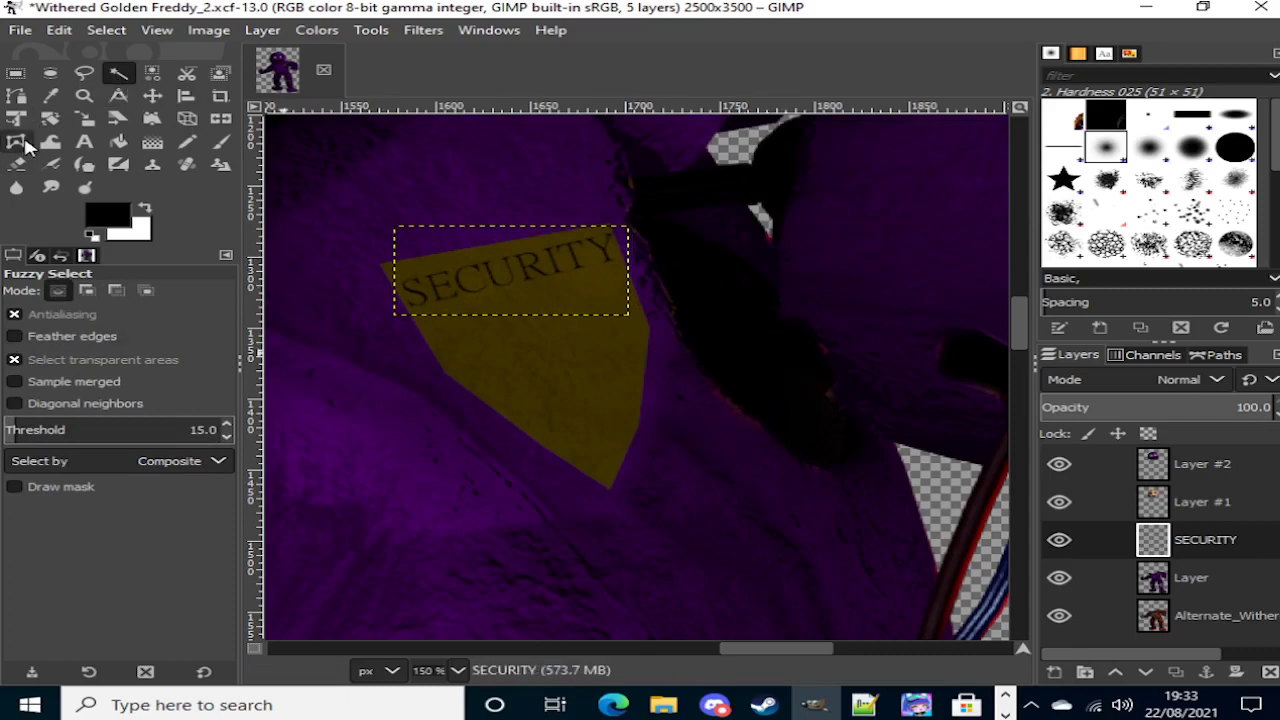
pyautogui.click(50, 119)
pyautogui.moveTo(343, 354); pyautogui.dragTo(335, 348)
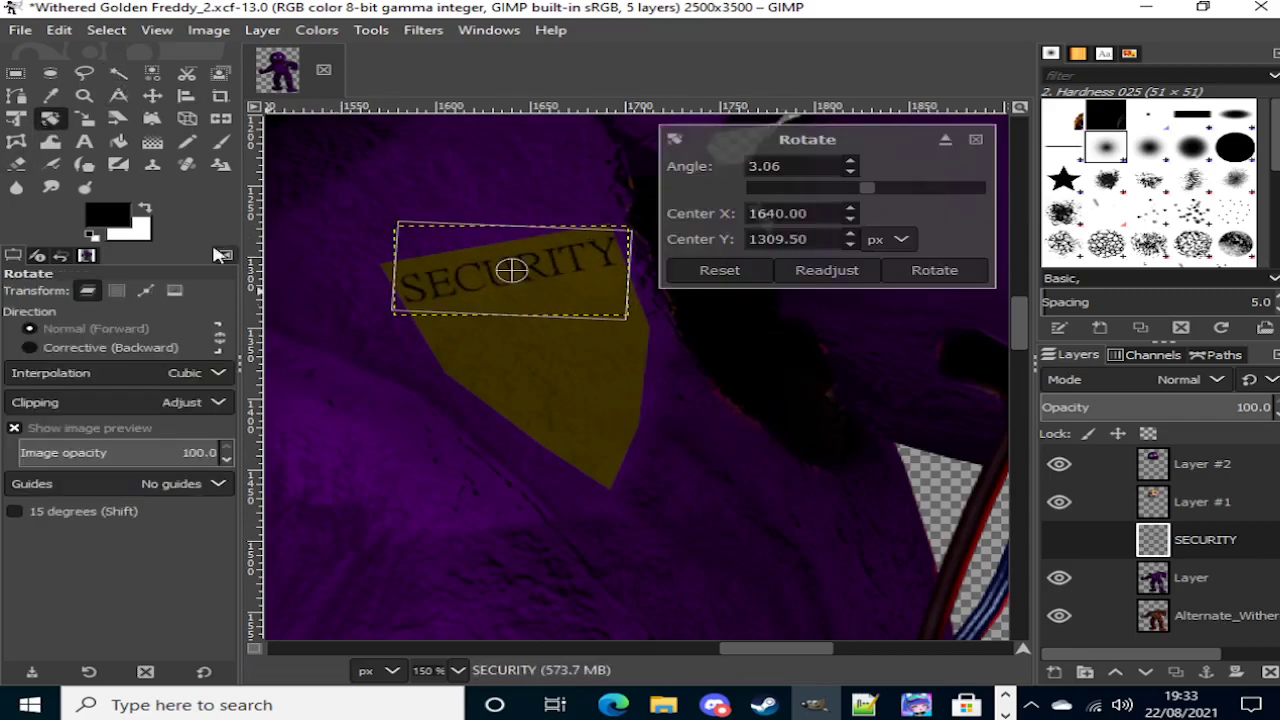
pyautogui.click(118, 74)
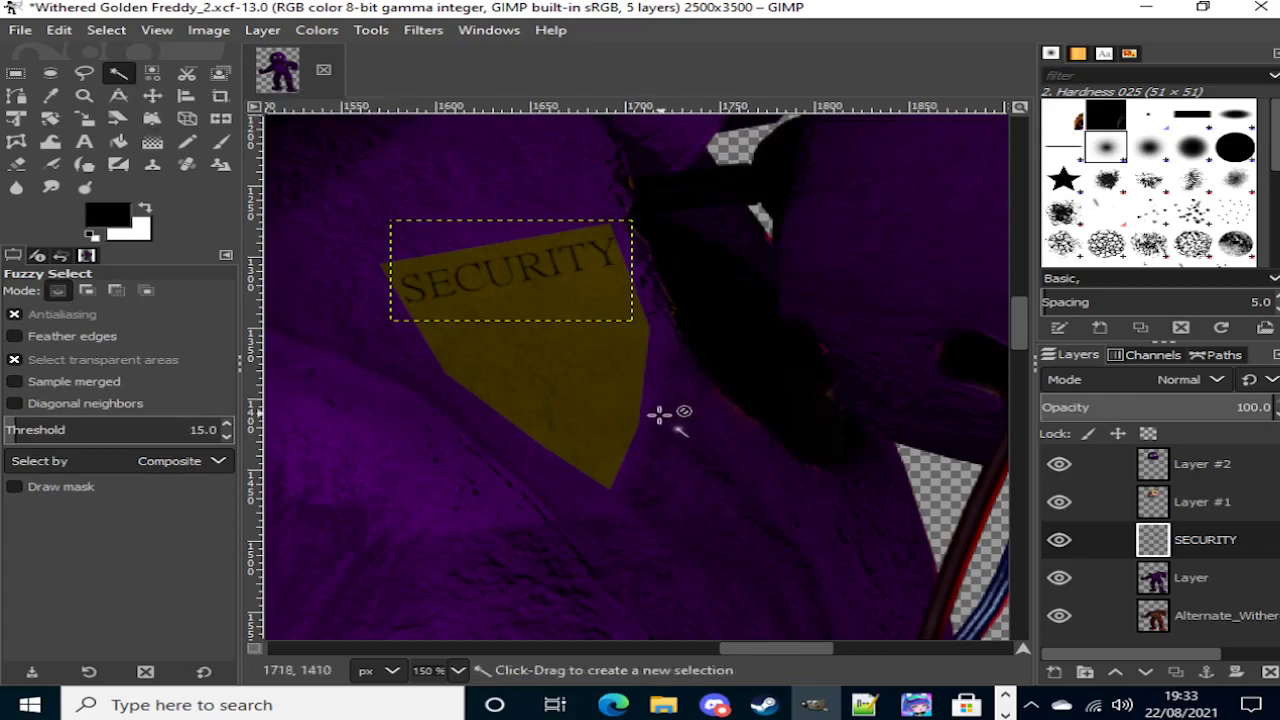
# Step: Make the Alternate_Withered-Freddy.png layer active and check the whole character
pyautogui.click(1232, 612)
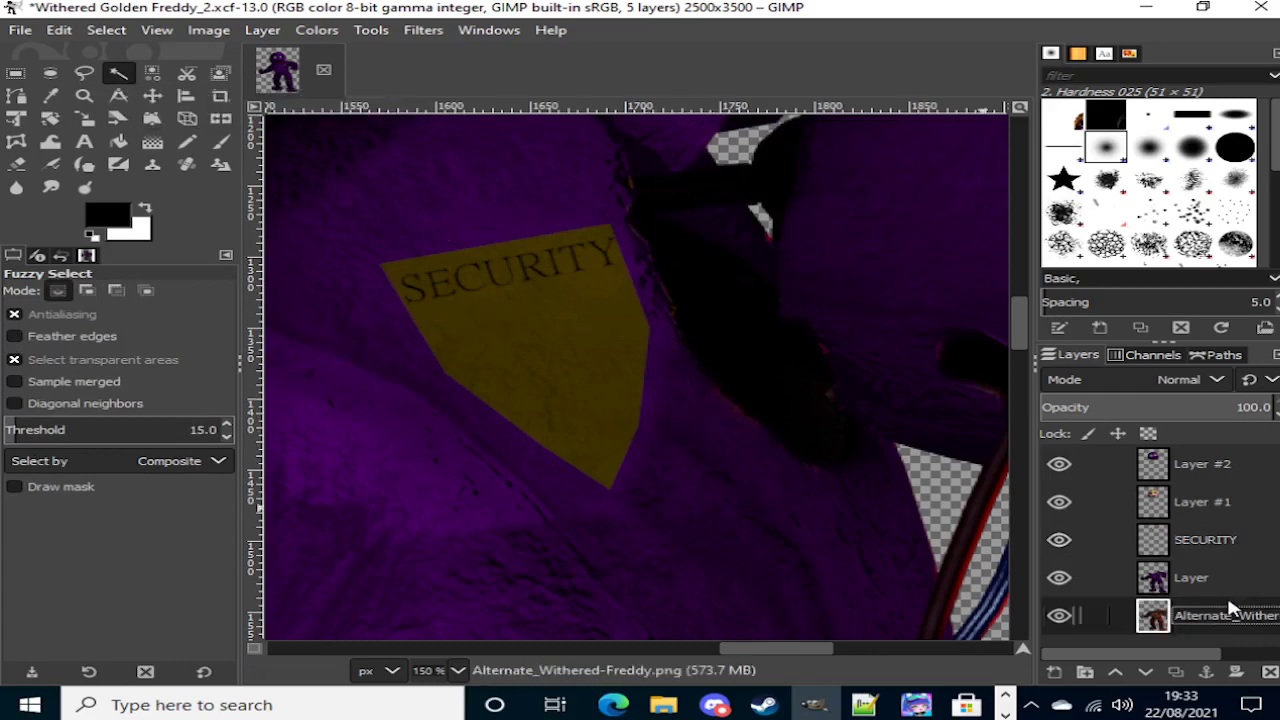
pyautogui.scroll(-7, 745, 490)
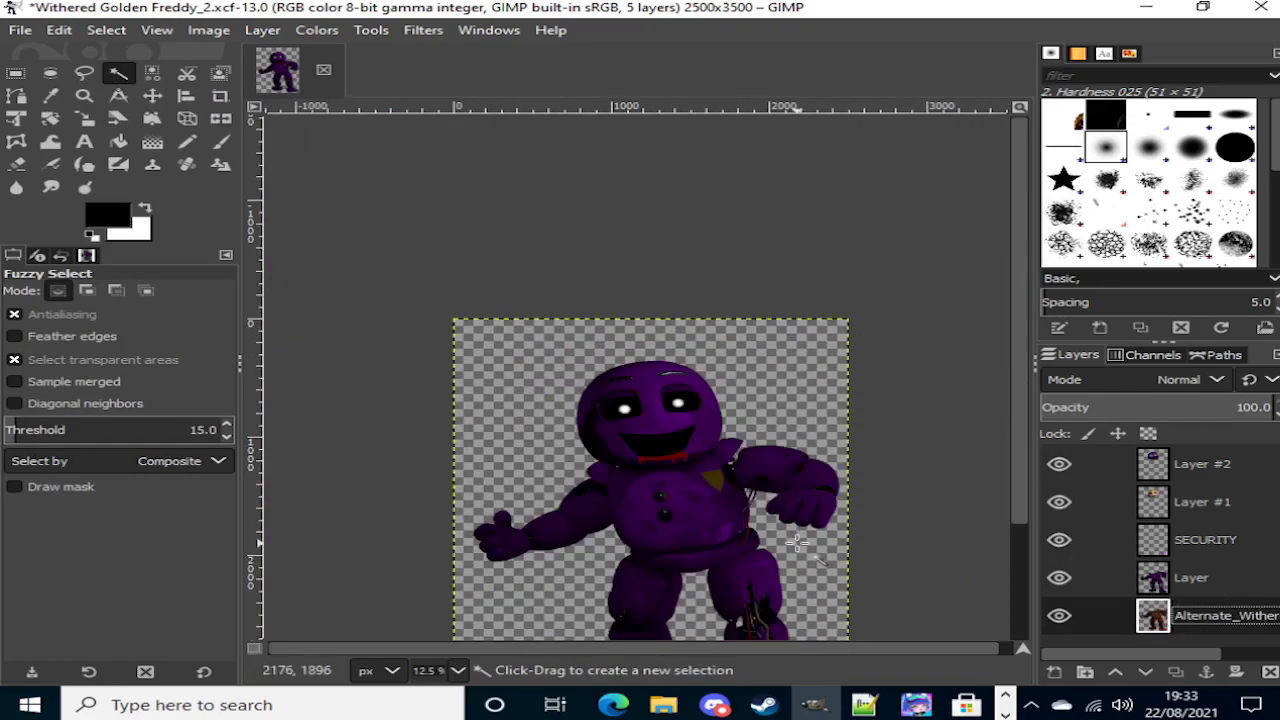
pyautogui.scroll(4, 803, 371)
pyautogui.scroll(-4, 803, 376)
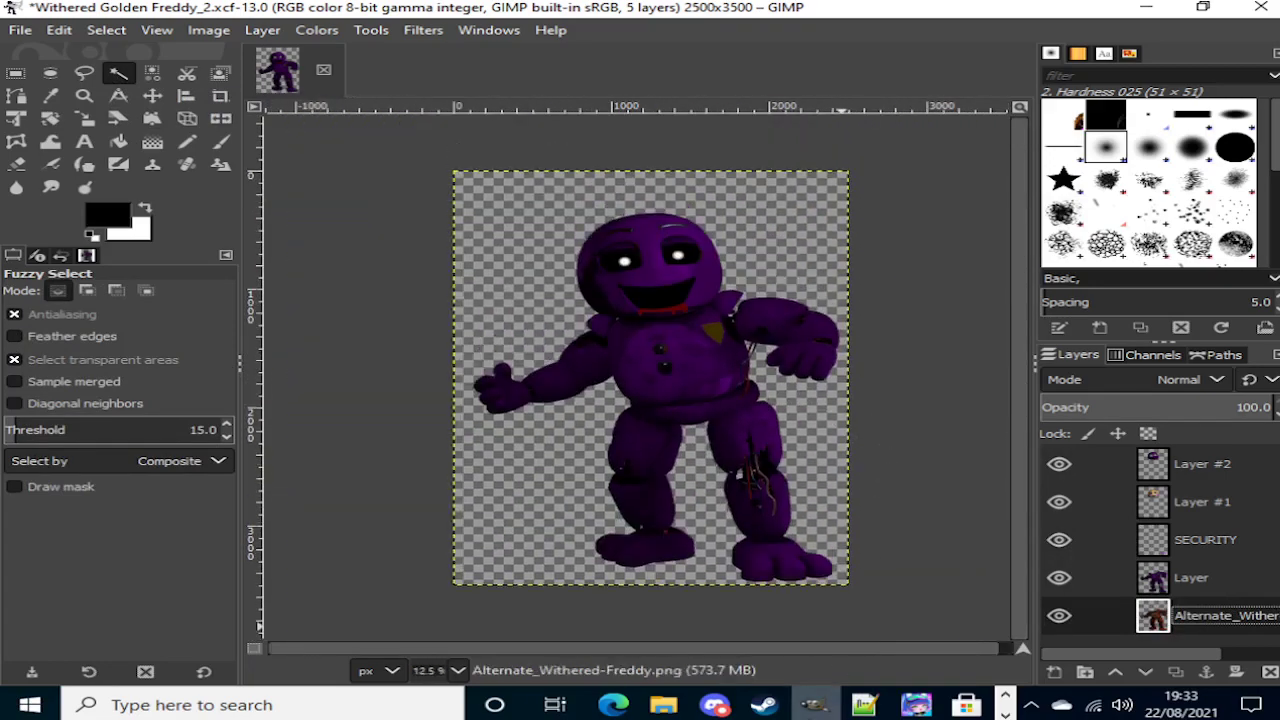
pyautogui.click(726, 654)
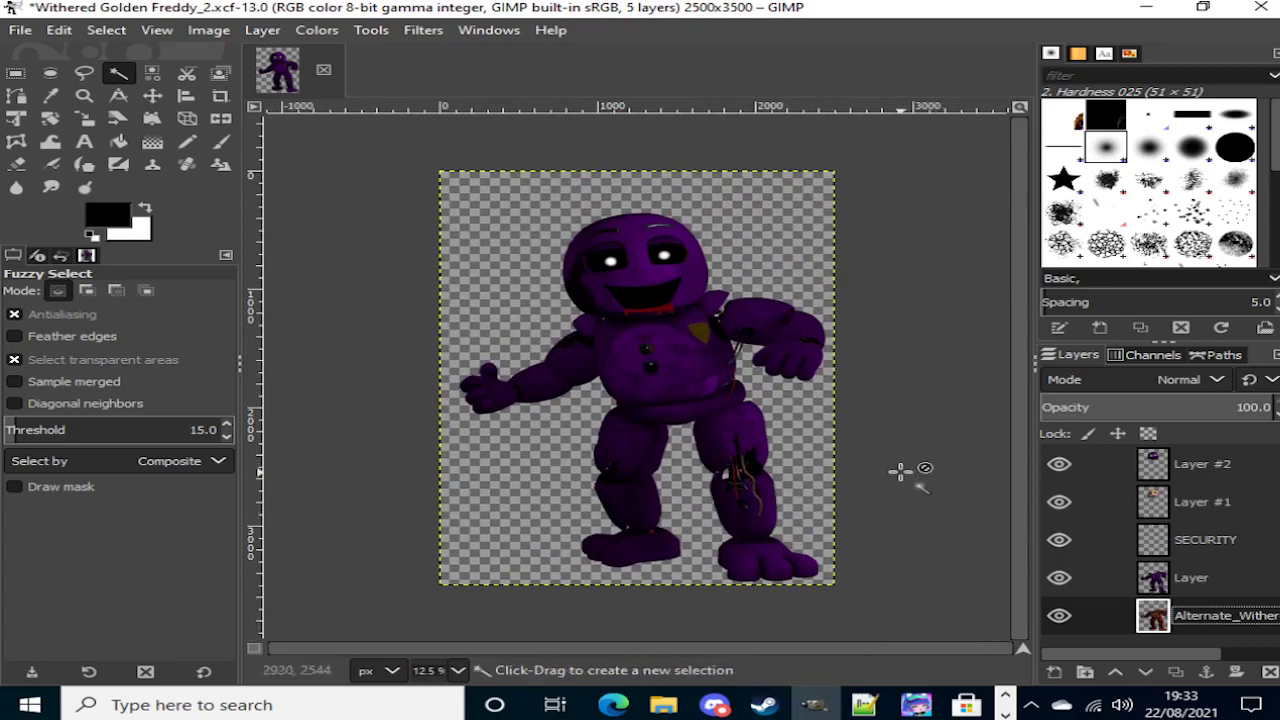
# Step: Save the project in the FNAF Edits folder under the new name Pyrple Guy Animatronic Hoax.xcf
pyautogui.click(22, 32)
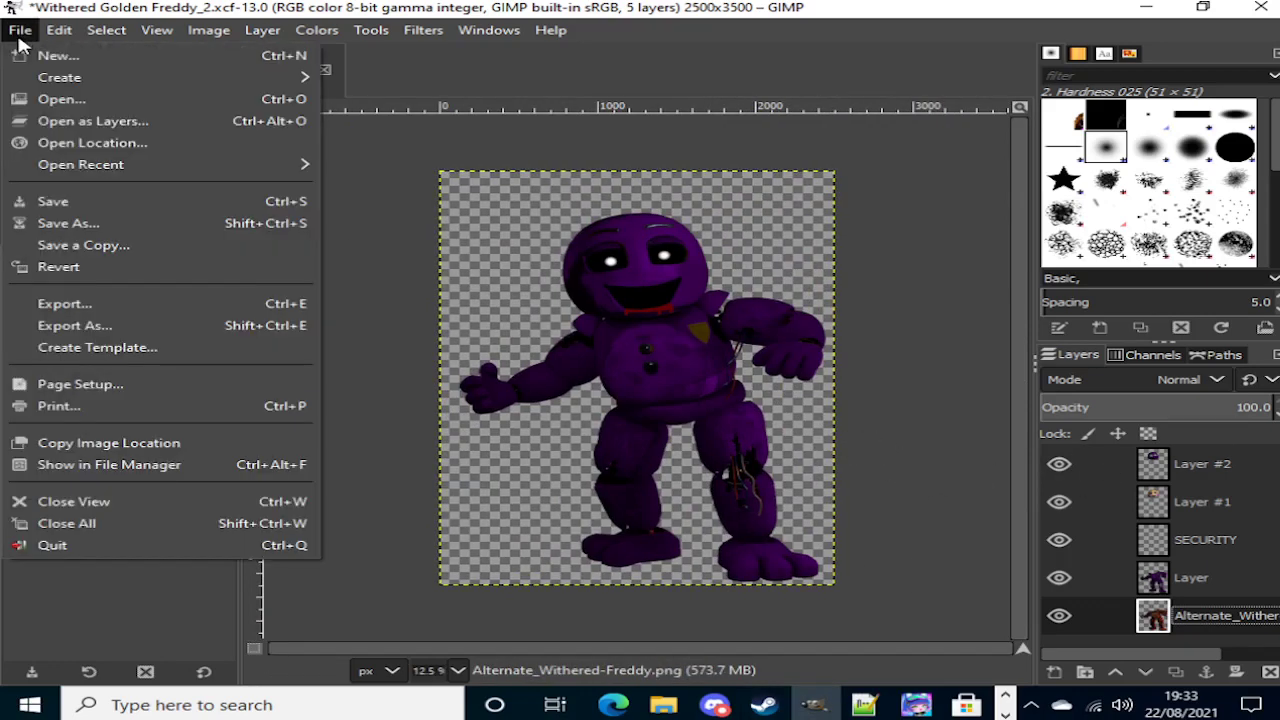
pyautogui.click(135, 226)
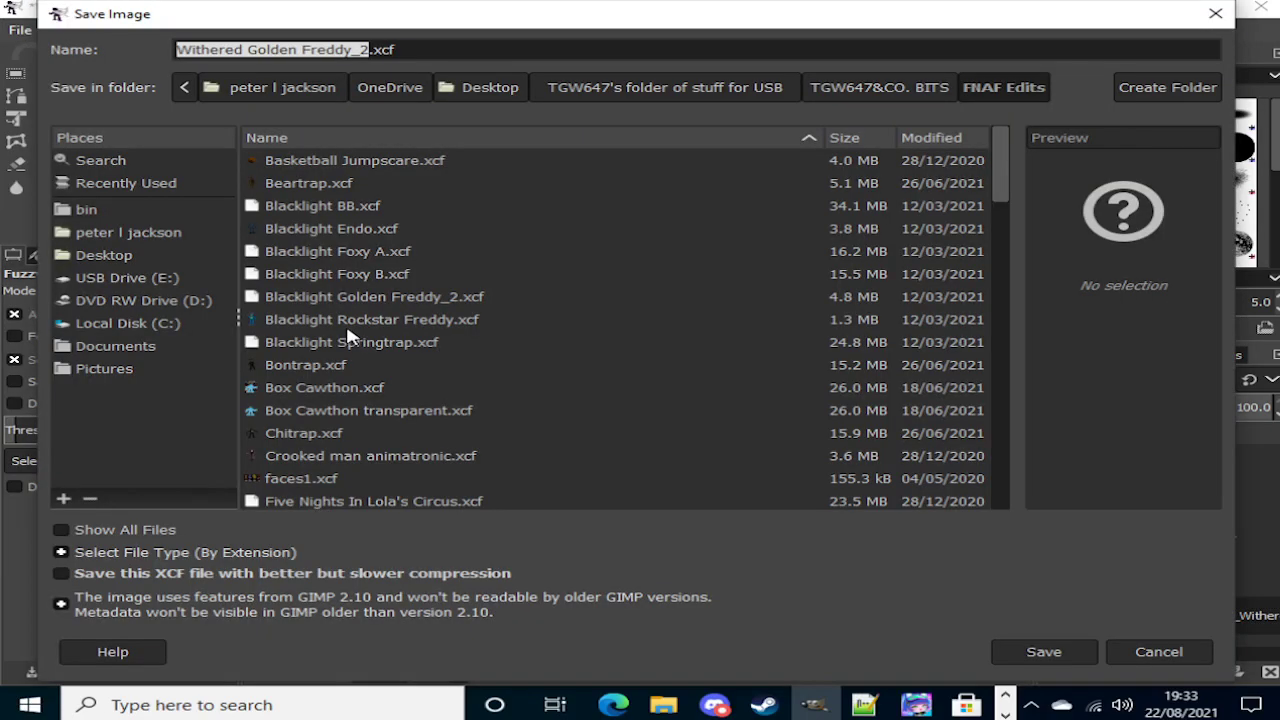
pyautogui.write('P')
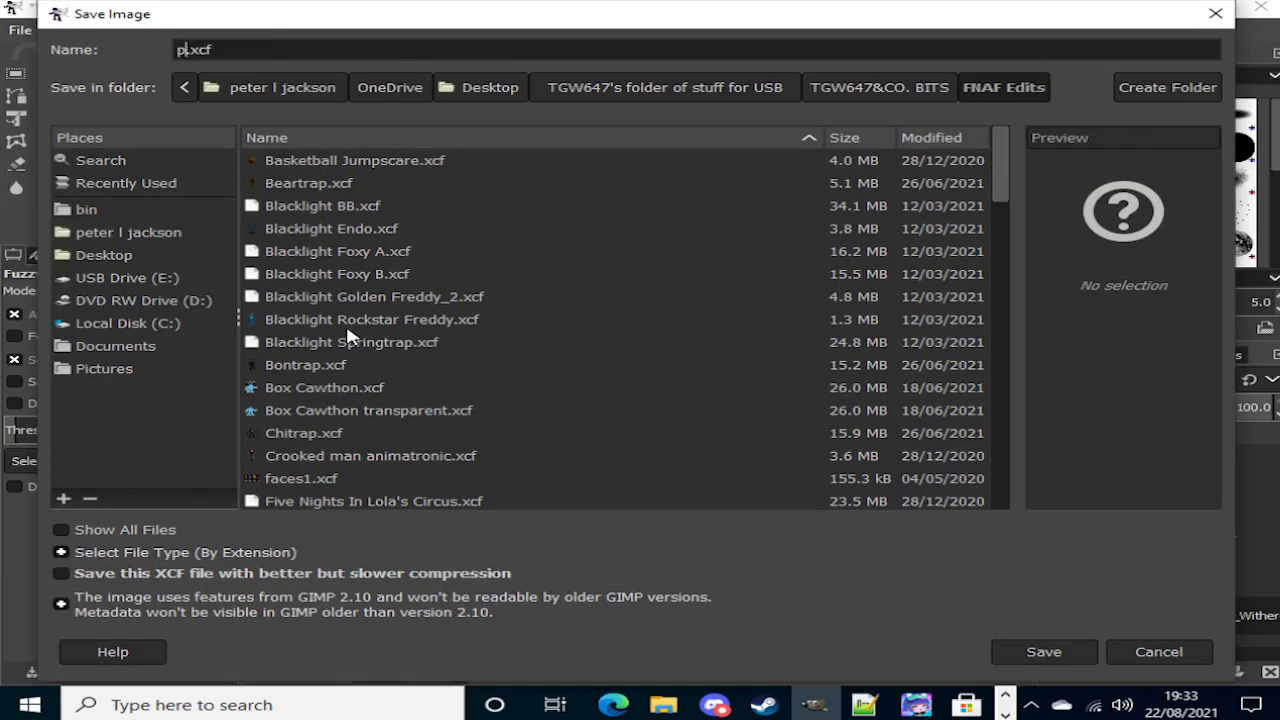
pyautogui.press('BackSpace')
pyautogui.write('Pyrple')
pyautogui.write(' Guy An')
pyautogui.write('imatronic ')
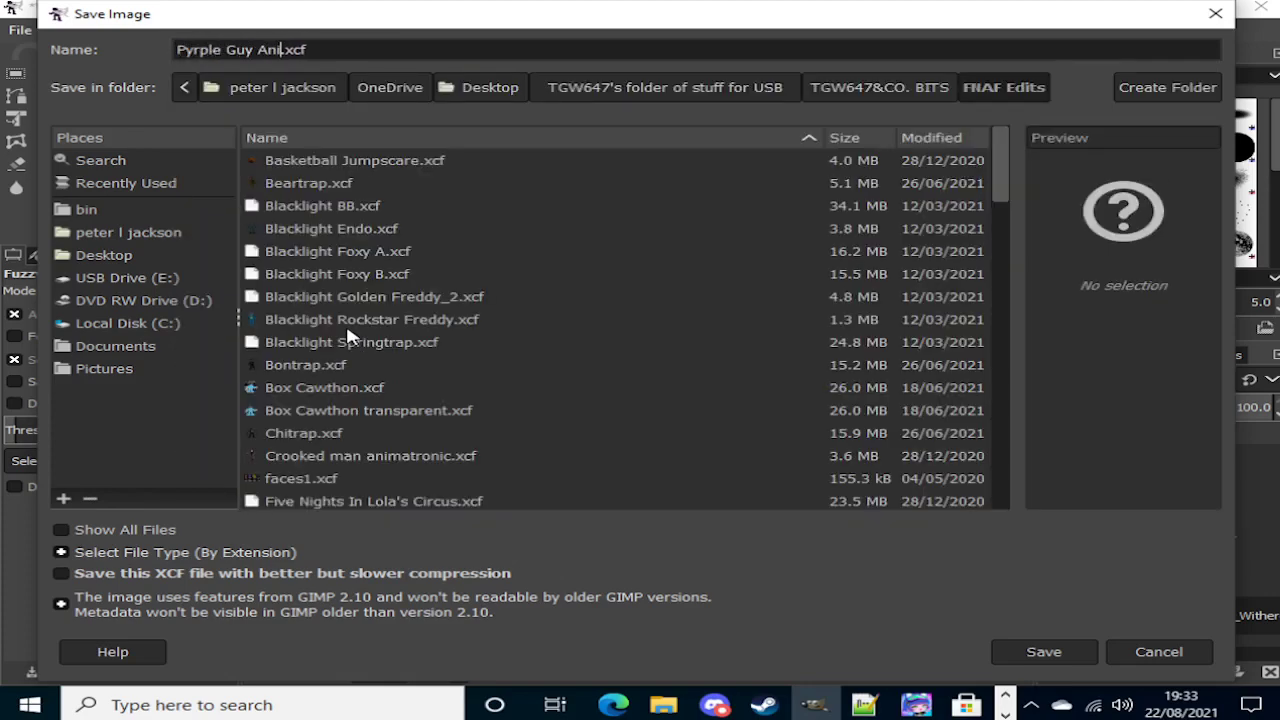
pyautogui.write('Hoax')
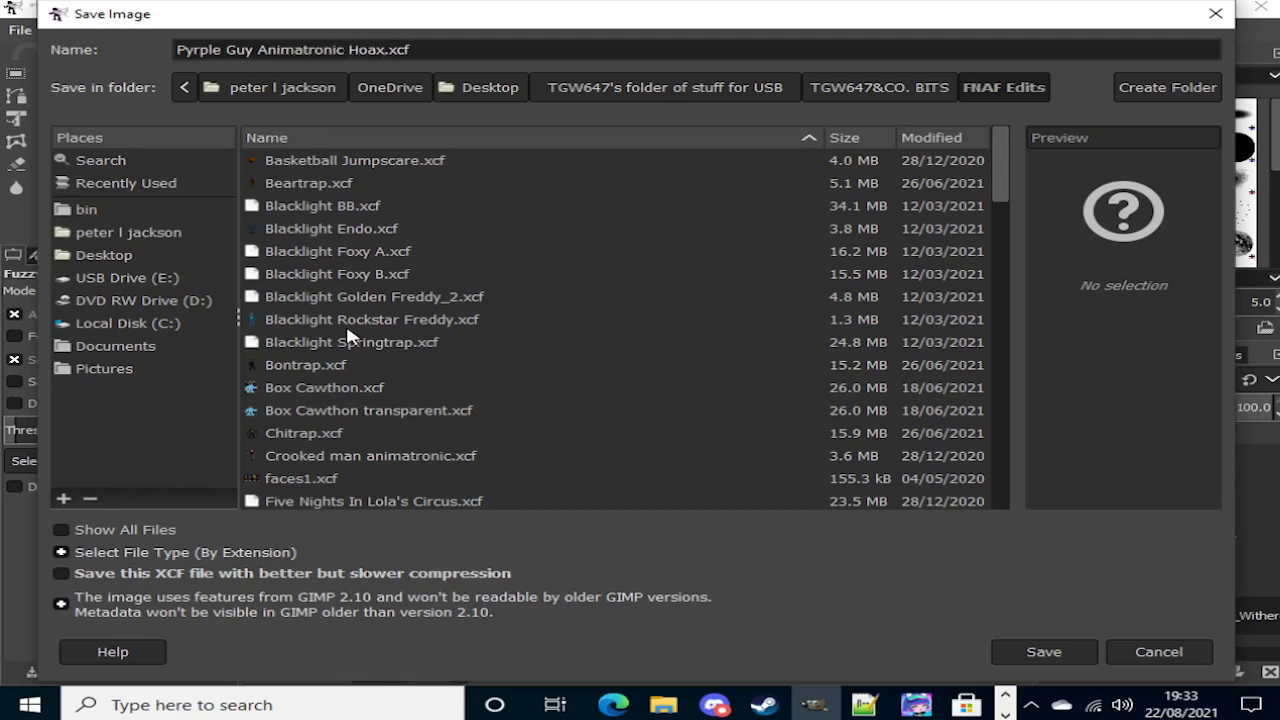
pyautogui.press('Return')
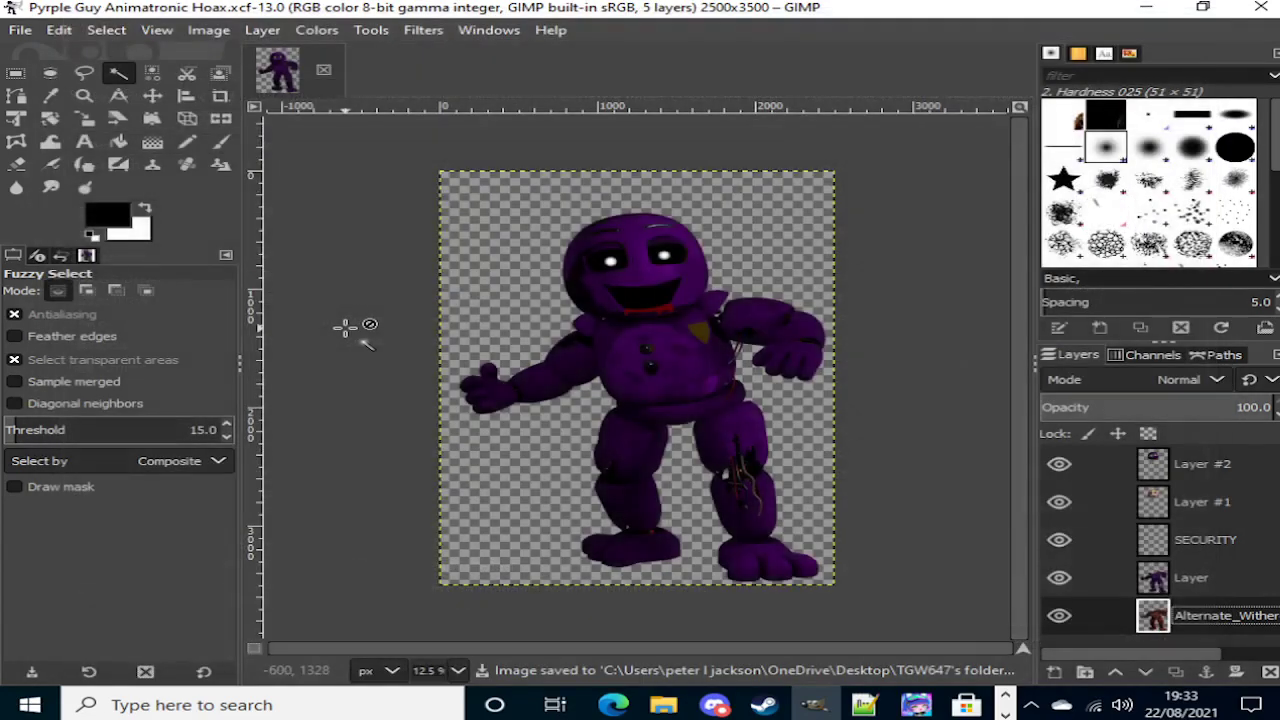
# Step: Export the image to the FNAF Edits folder as Pyrple Guy Animatronic Hoax.png with compression level 9
pyautogui.click(18, 33)
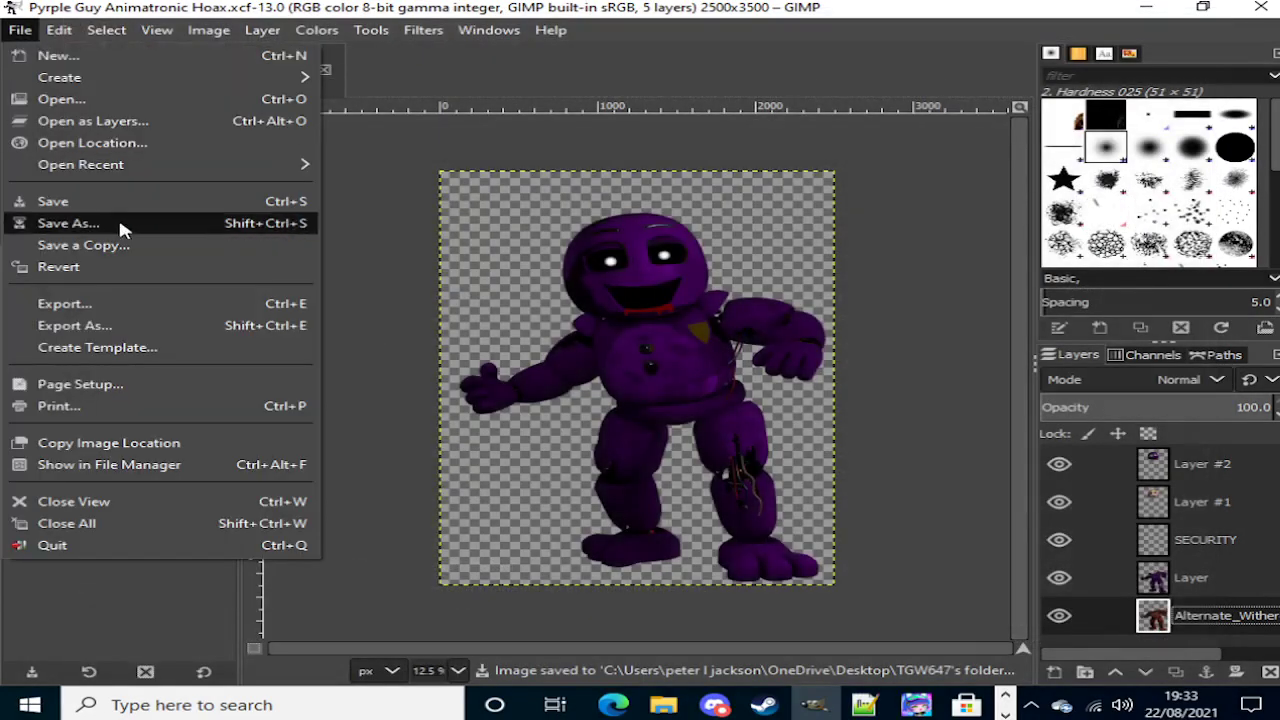
pyautogui.click(268, 325)
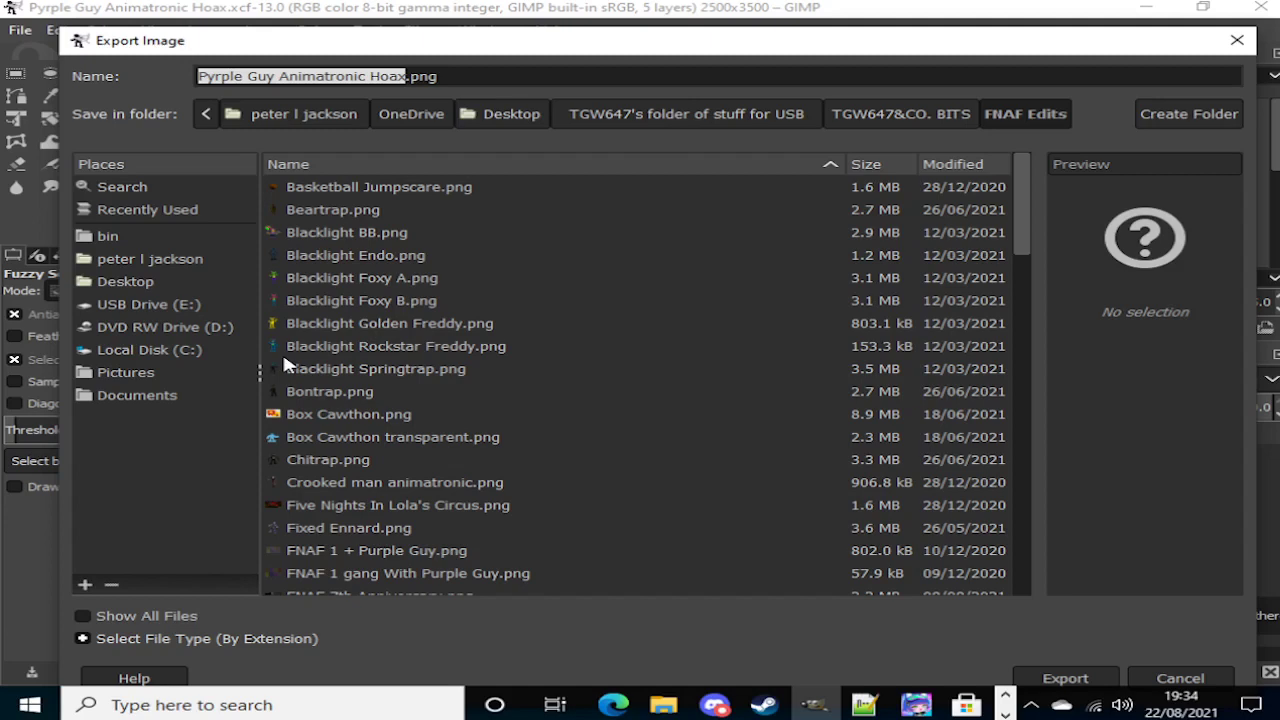
pyautogui.press('Return')
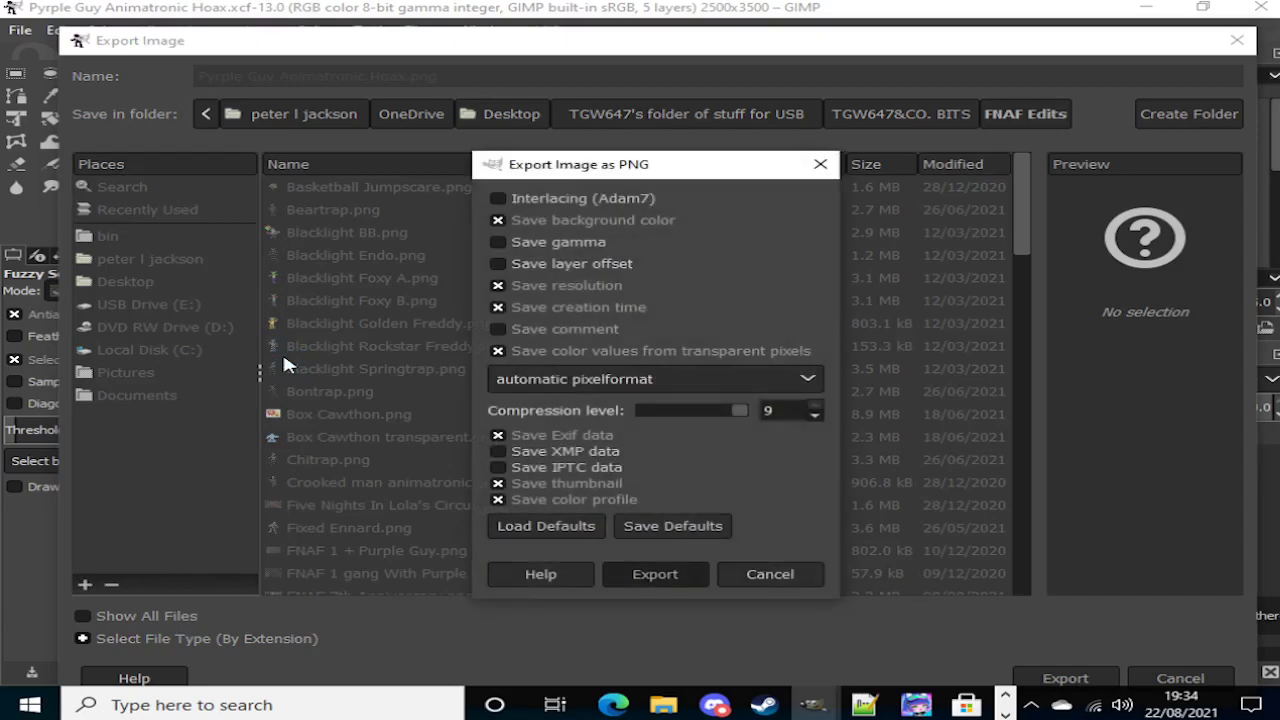
pyautogui.press('Return')
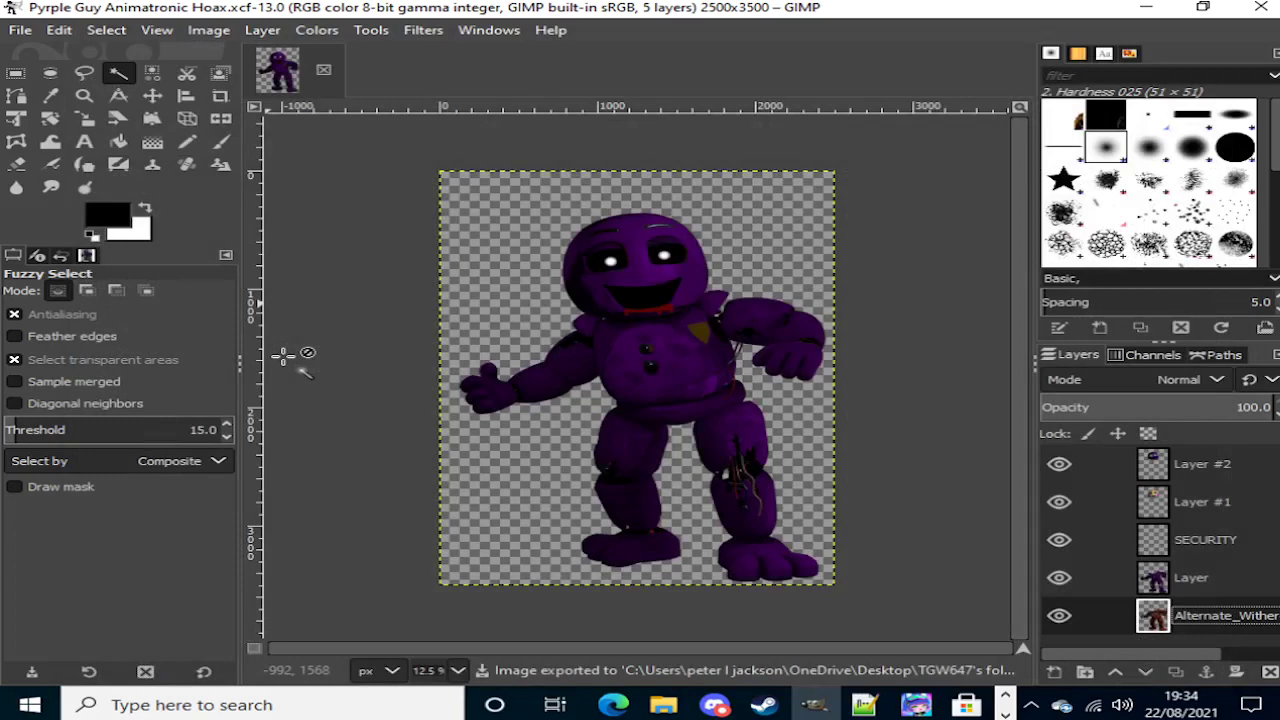
# Step: Open the exported Pyrple Guy Animatronic Hoax.png from the FNAF Edits folder as a separate image
pyautogui.click(21, 30)
pyautogui.click(55, 99)
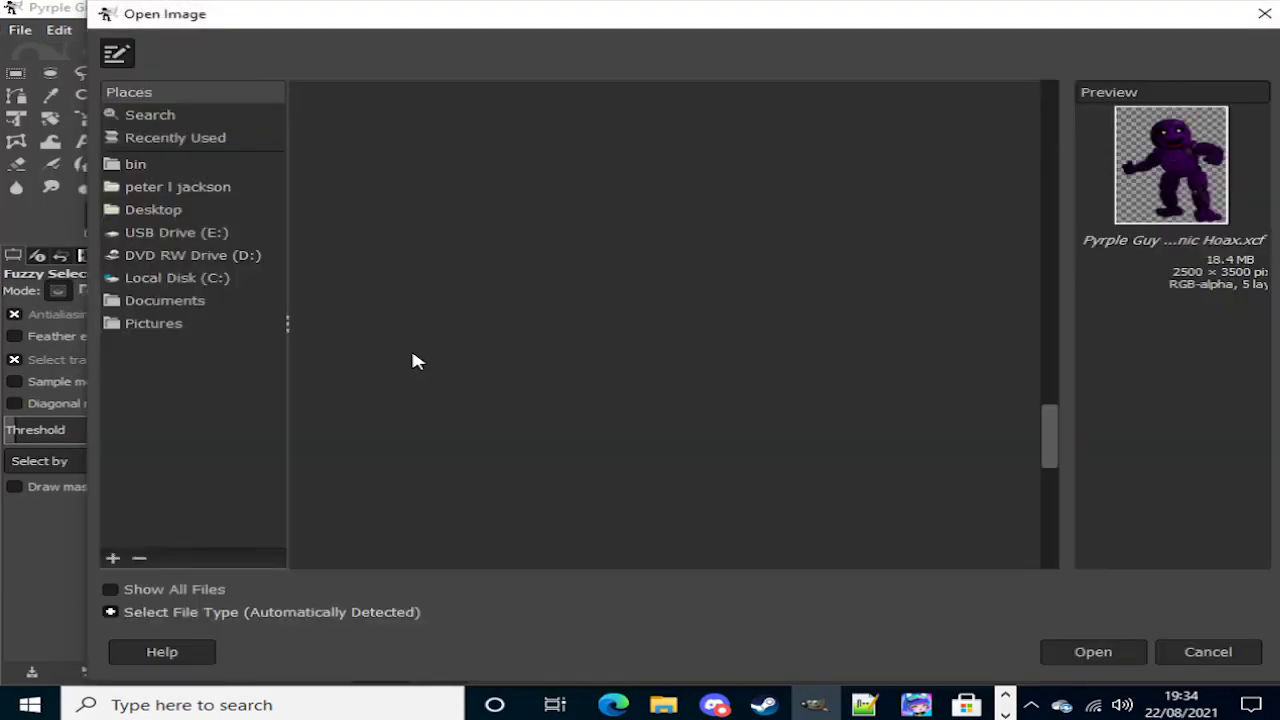
pyautogui.click(412, 353)
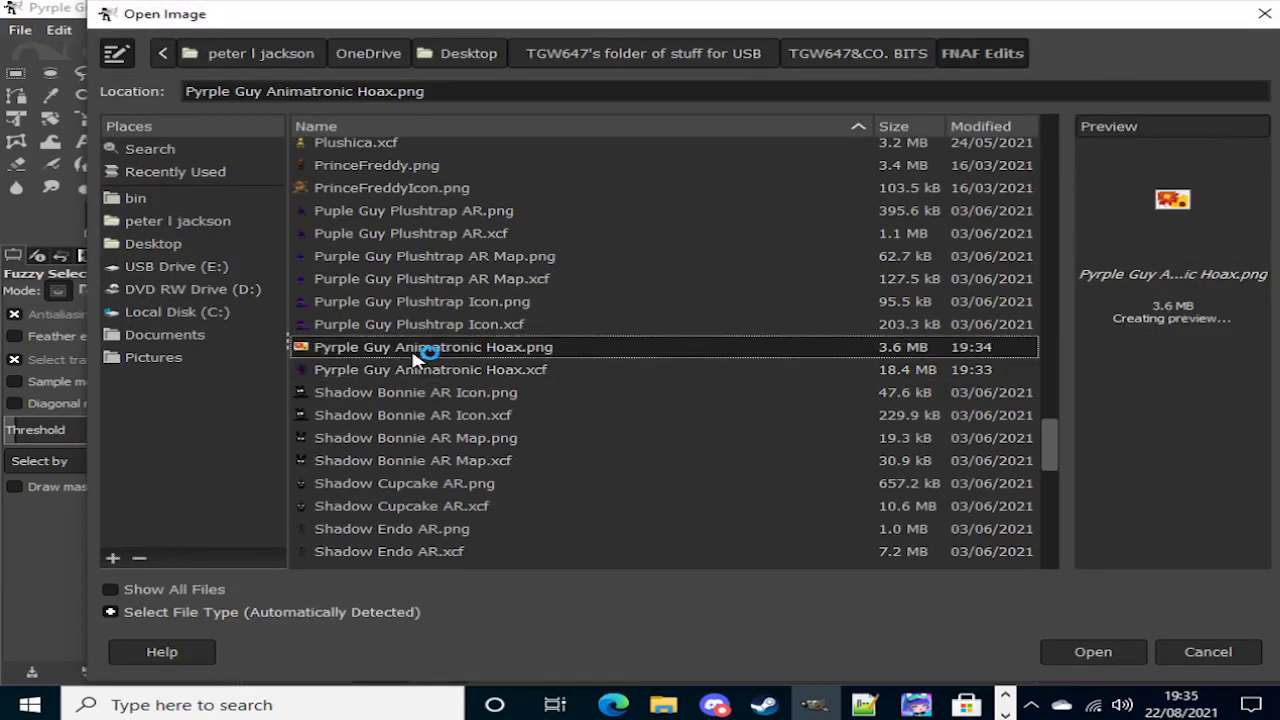
pyautogui.click(1115, 658)
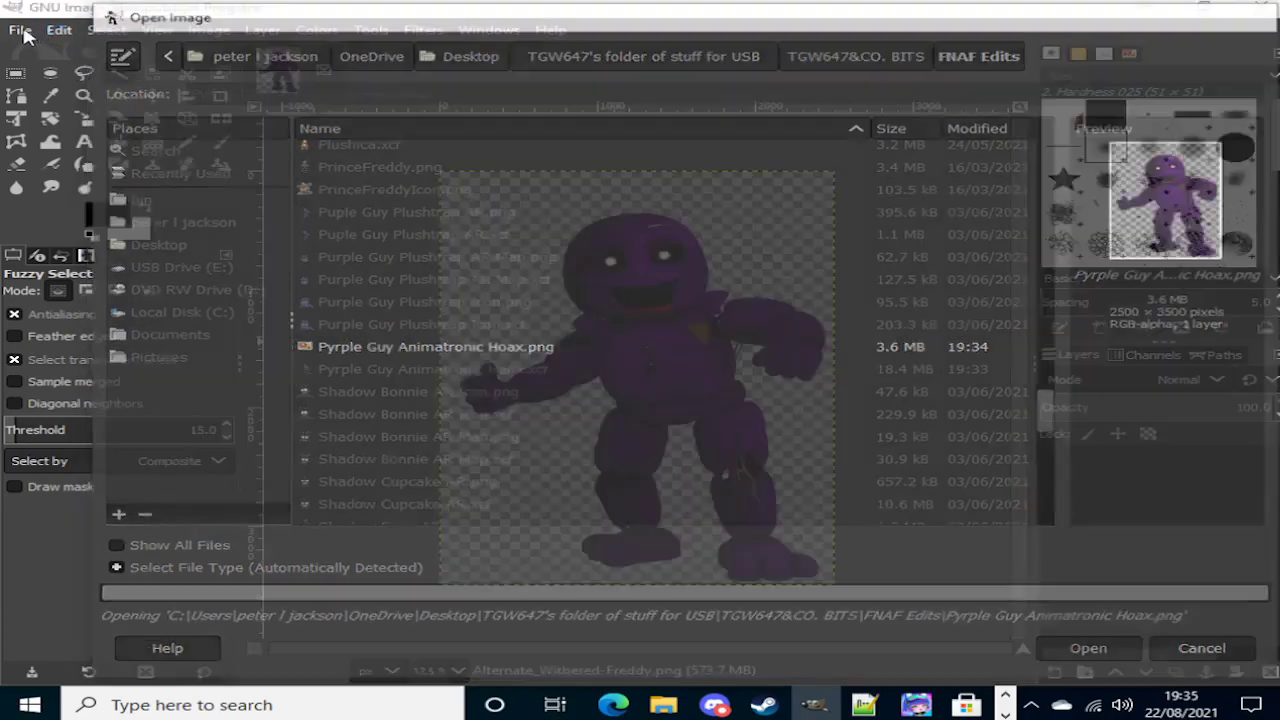
# Step: Open Withered Redbear.png from the FNAF Edits folder and close the layered Pyrple Guy Animatronic Hoax.xcf project
pyautogui.click(20, 30)
pyautogui.click(50, 97)
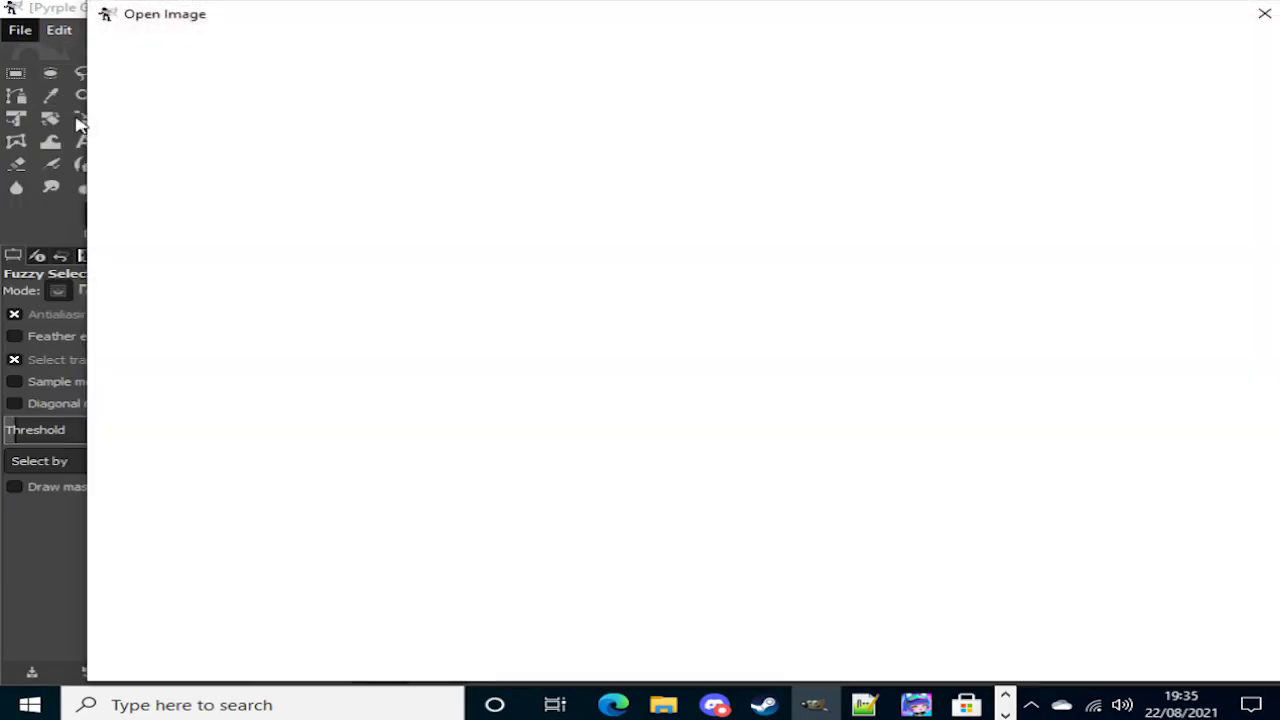
pyautogui.press('Down')
pyautogui.press('Down')
pyautogui.press('Down')
pyautogui.press('Down')
pyautogui.press('Down')
pyautogui.press('Down')
pyautogui.press('Down')
pyautogui.press('Down')
pyautogui.press('Down')
pyautogui.press('Down')
pyautogui.press('Down')
pyautogui.press('Down')
pyautogui.press('Down')
pyautogui.press('Down')
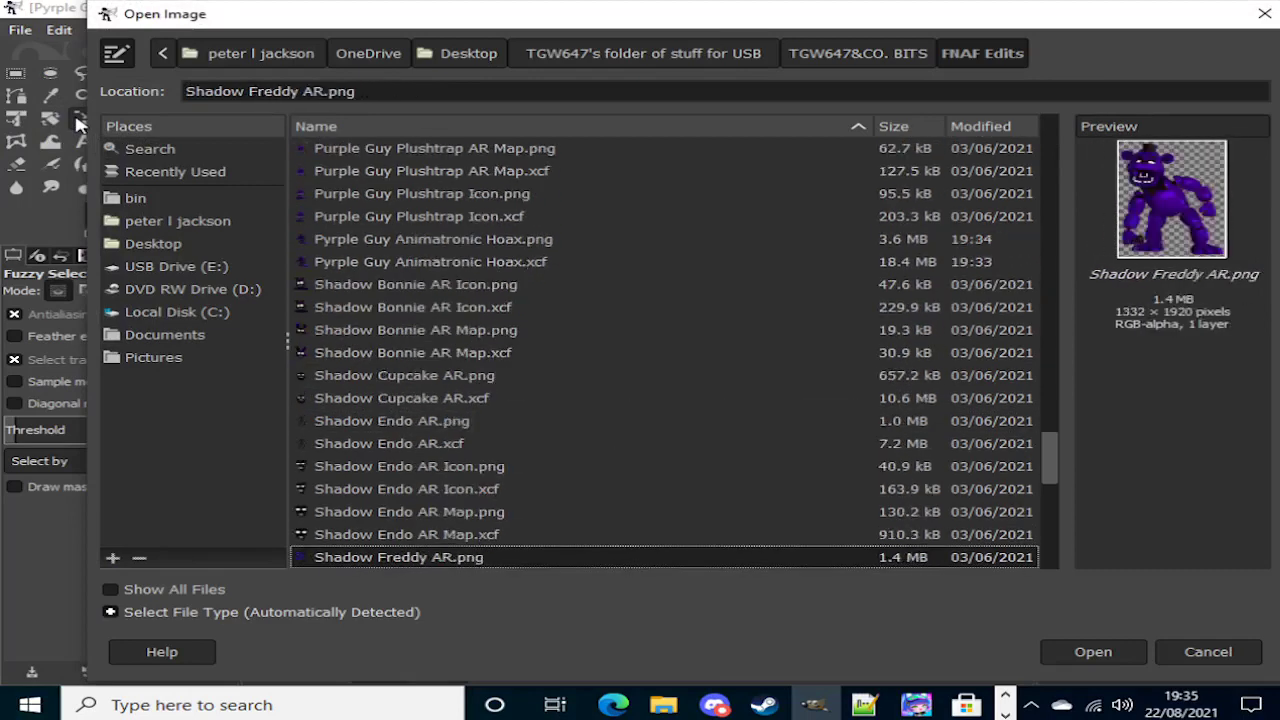
pyautogui.press('Down')
pyautogui.press('Down')
pyautogui.press('Down')
pyautogui.press('Down')
pyautogui.press('Down')
pyautogui.press('Down')
pyautogui.press('Down')
pyautogui.press('Down')
pyautogui.press('Down')
pyautogui.press('Down')
pyautogui.press('Down')
pyautogui.press('Down')
pyautogui.press('Down')
pyautogui.press('Down')
pyautogui.press('Down')
pyautogui.press('Down')
pyautogui.press('Down')
pyautogui.press('Down')
pyautogui.press('Down')
pyautogui.press('Down')
pyautogui.press('Up')
pyautogui.press('Up')
pyautogui.press('Up')
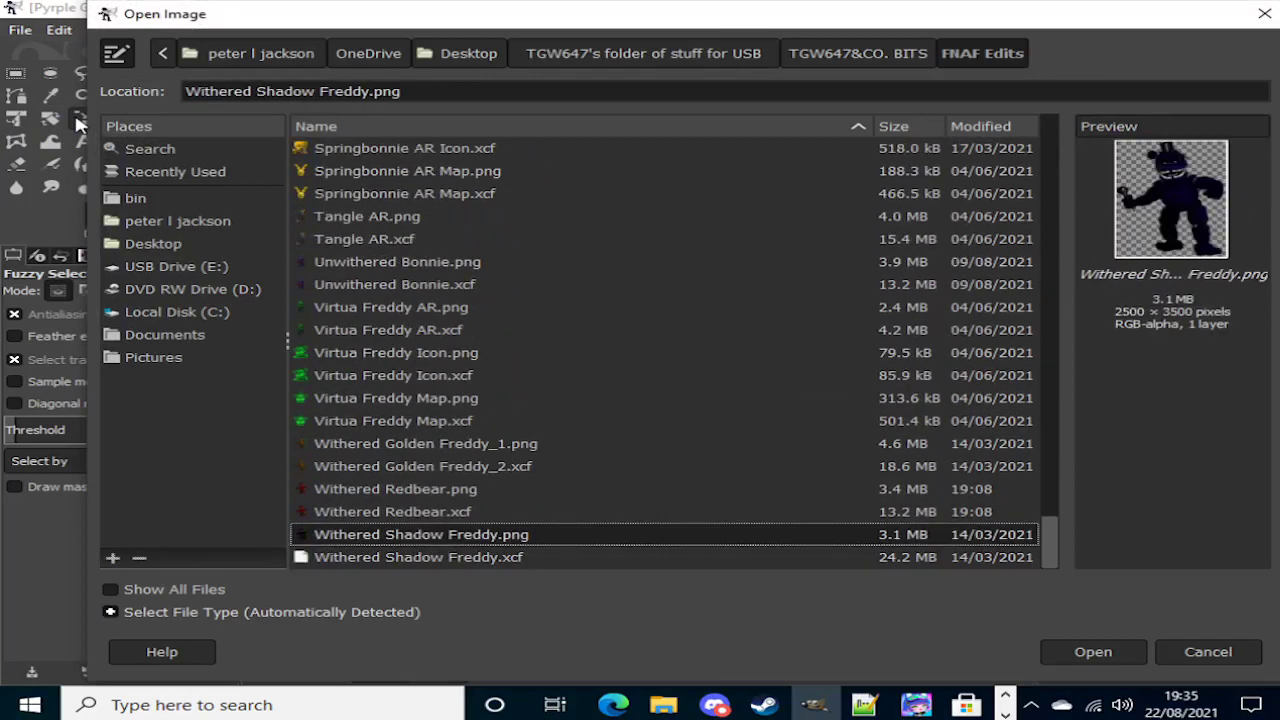
pyautogui.press('Return')
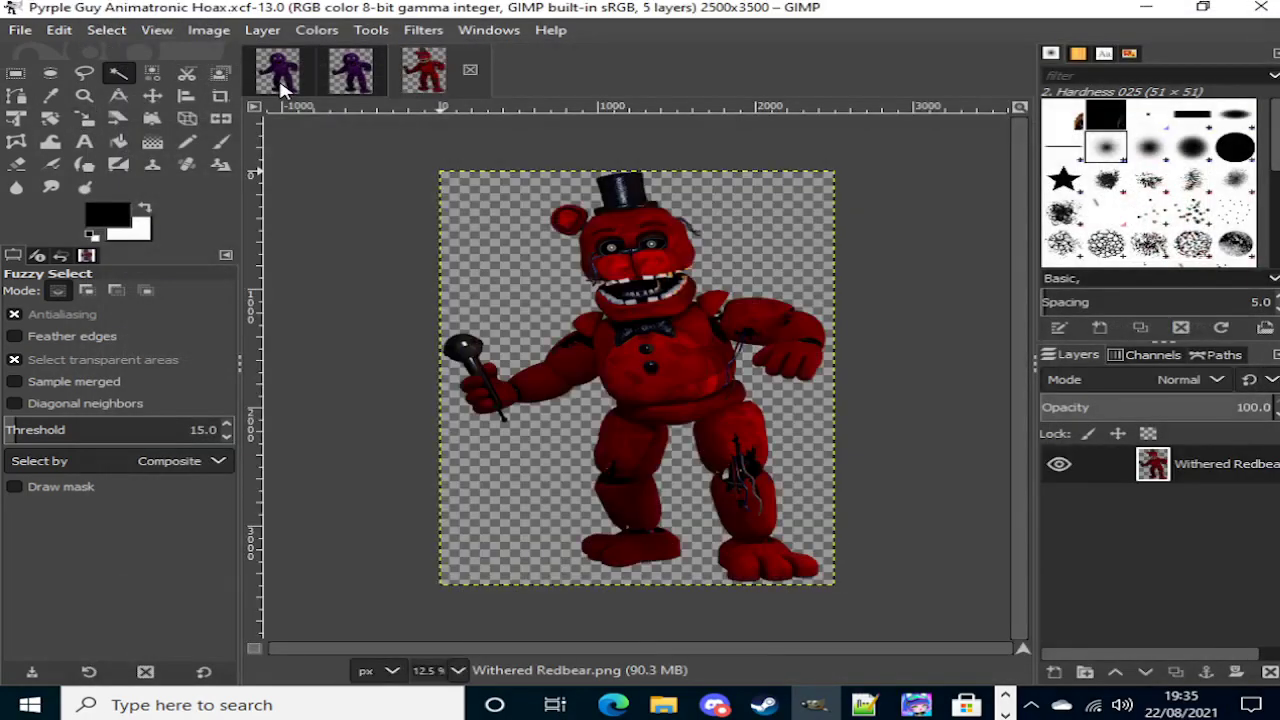
pyautogui.click(278, 76)
pyautogui.click(323, 70)
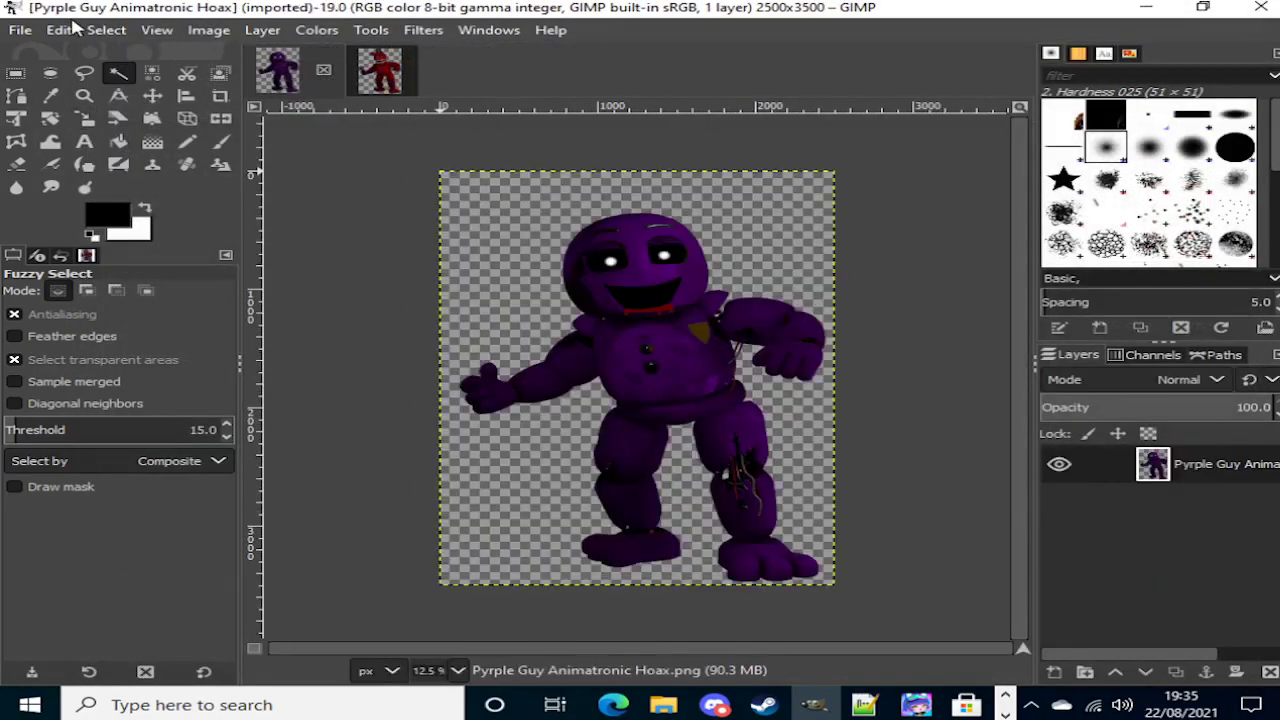
# Step: Open Adventure Green the Leafeon.png from the Requested edits folder inside TGW647&CO. BITS
pyautogui.click(20, 30)
pyautogui.click(55, 97)
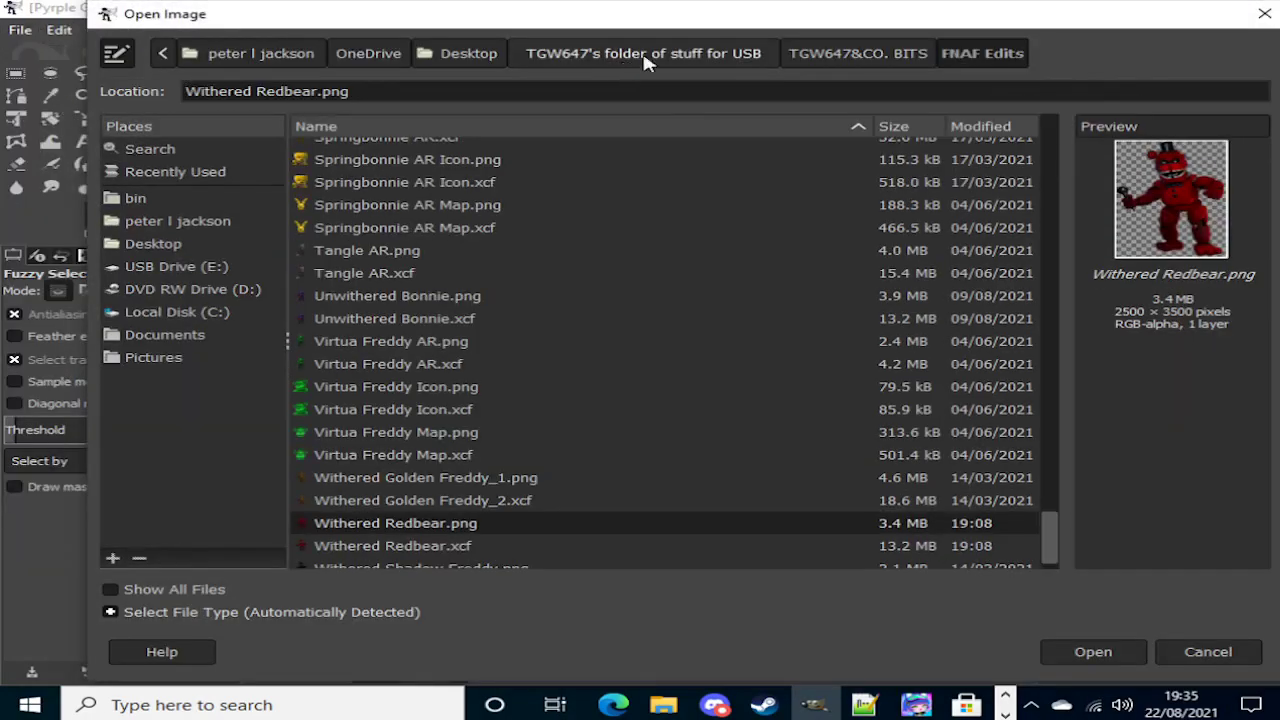
pyautogui.click(792, 68)
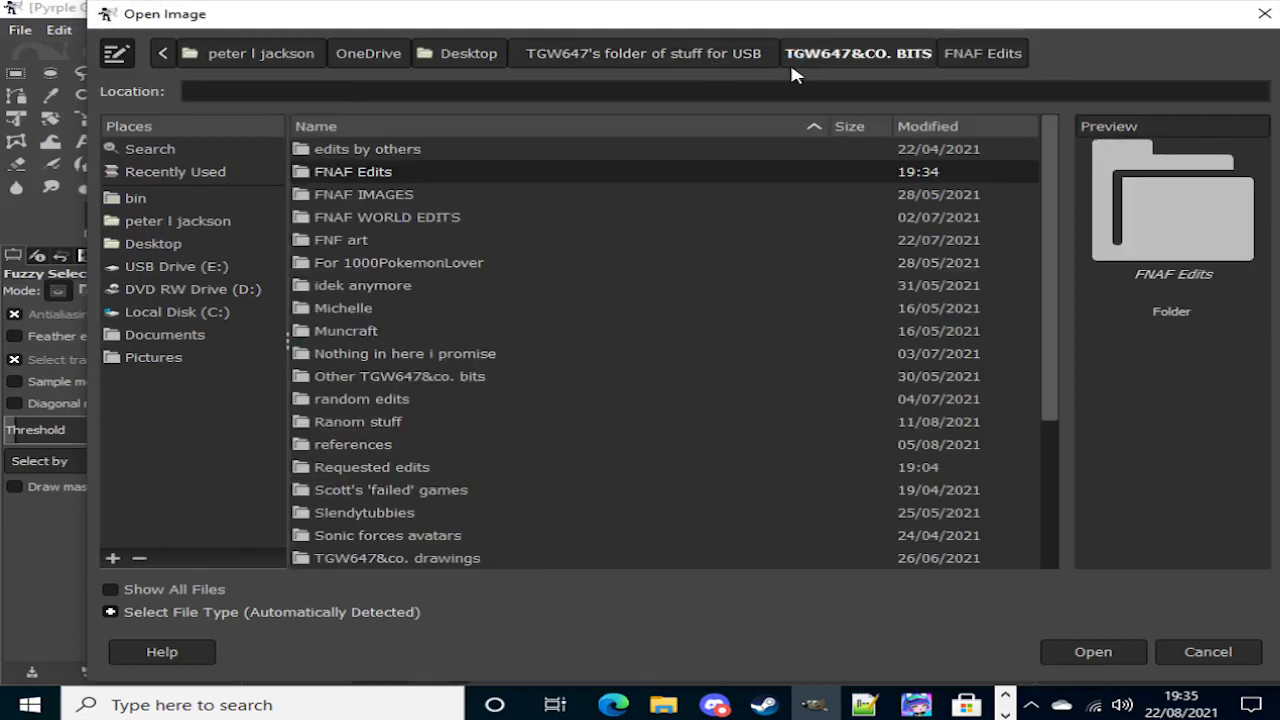
pyautogui.press('Down')
pyautogui.press('Down')
pyautogui.press('Down')
pyautogui.press('Down')
pyautogui.press('Down')
pyautogui.press('Down')
pyautogui.press('Down')
pyautogui.press('Down')
pyautogui.press('Down')
pyautogui.press('Down')
pyautogui.press('Down')
pyautogui.press('Down')
pyautogui.press('Down')
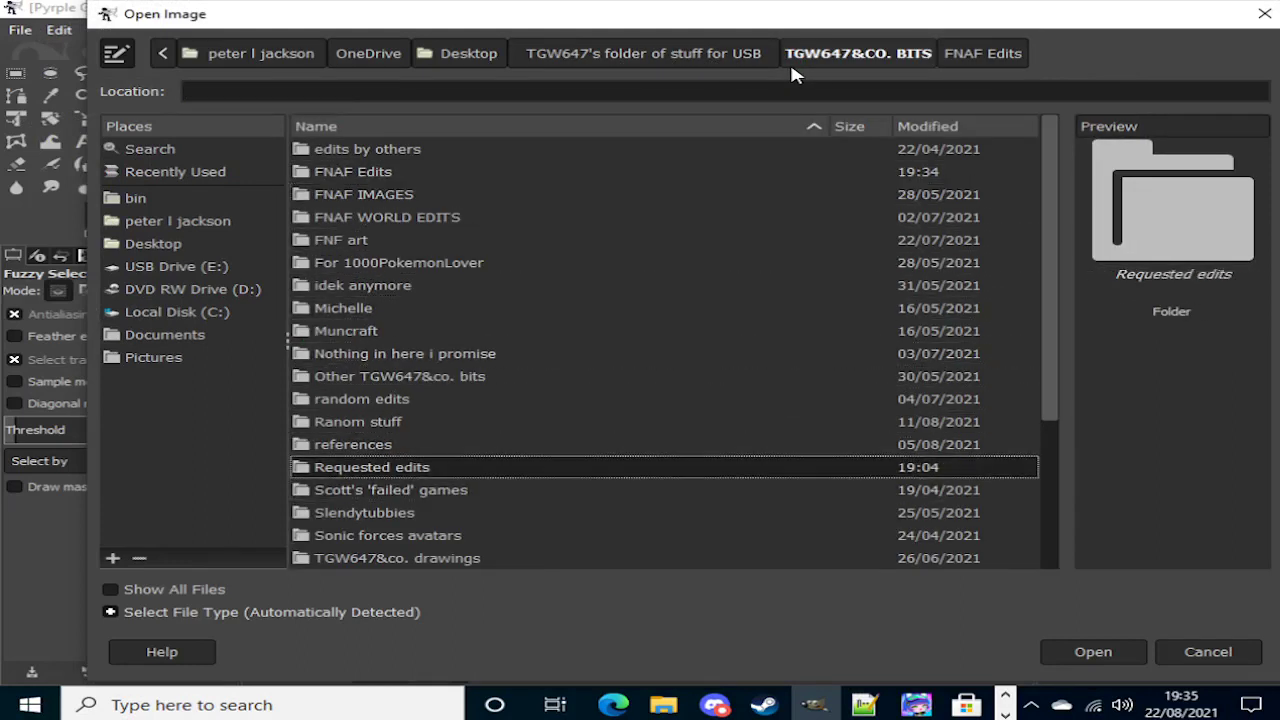
pyautogui.press('Return')
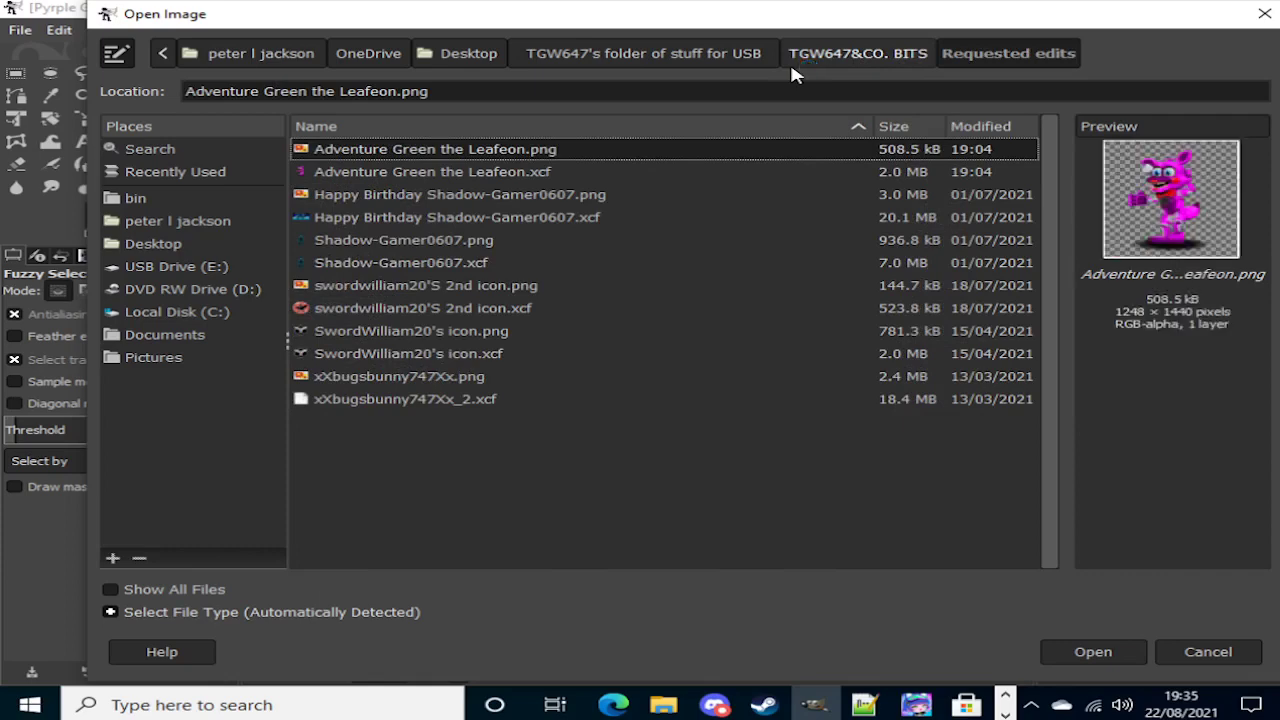
pyautogui.press('Return')
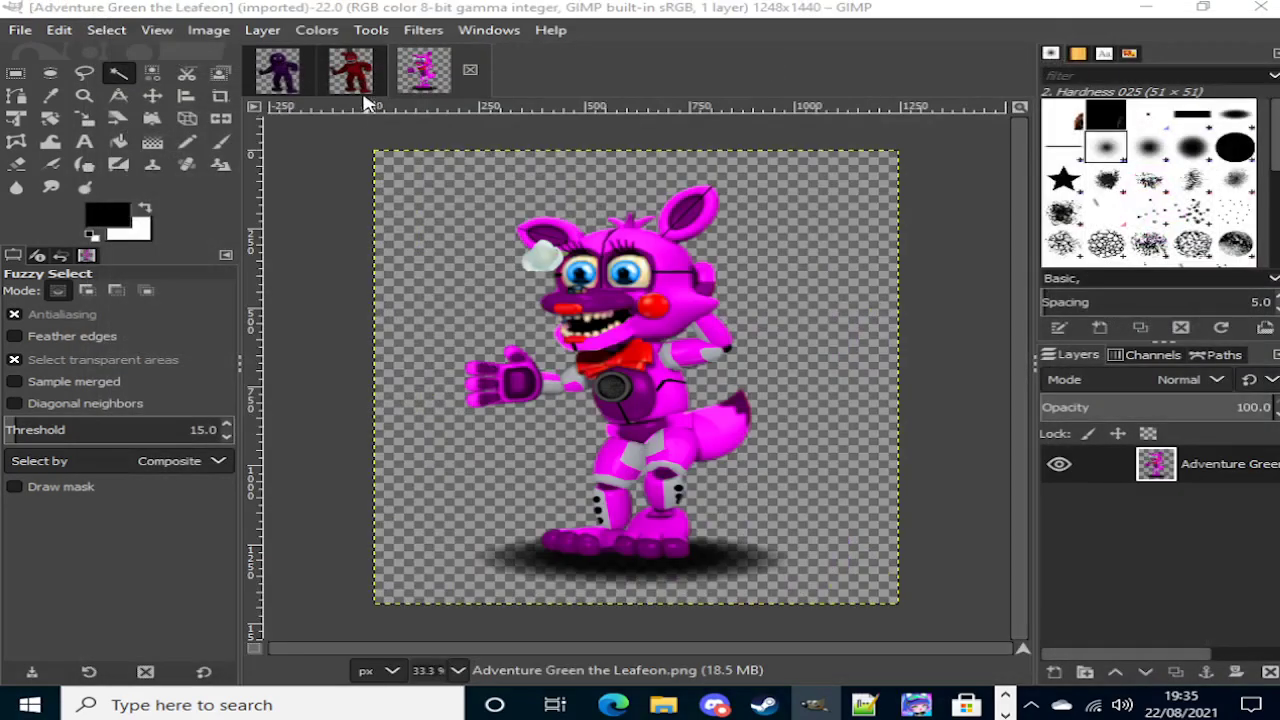
# Step: Look through the previews of the image files in the Requested edits folder
pyautogui.click(20, 30)
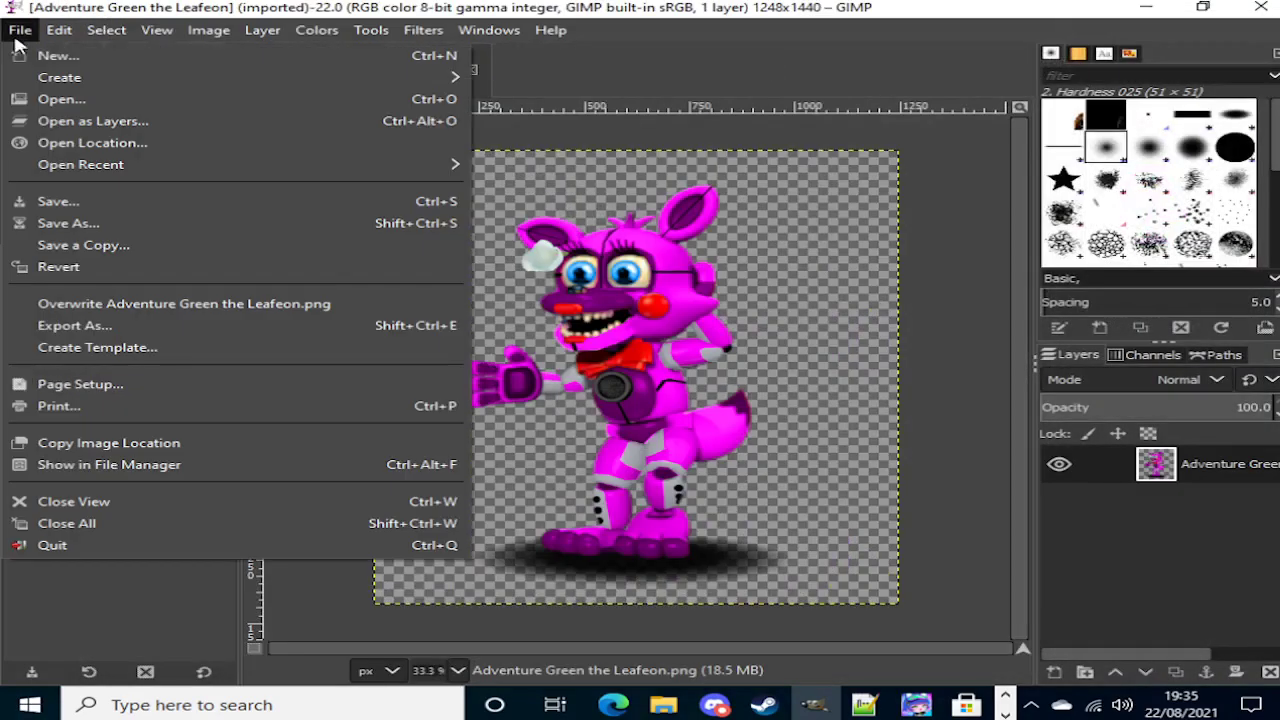
pyautogui.click(62, 100)
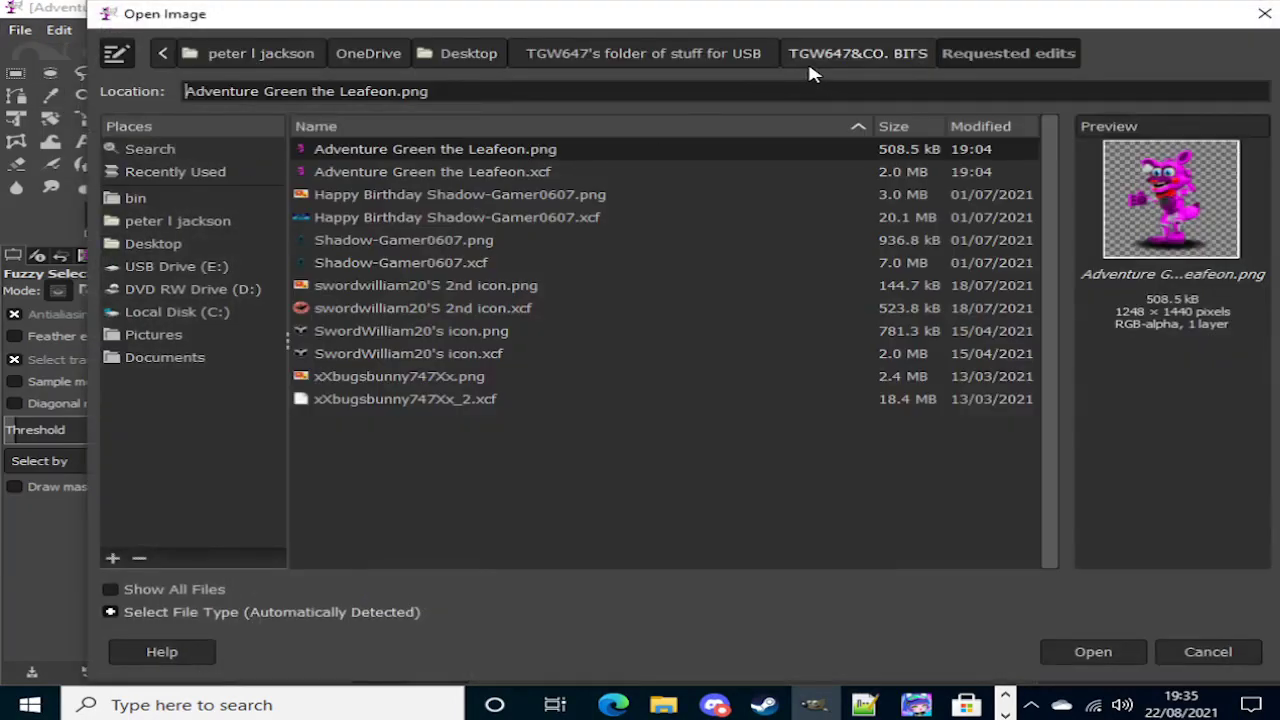
pyautogui.press('Down')
pyautogui.press('Down')
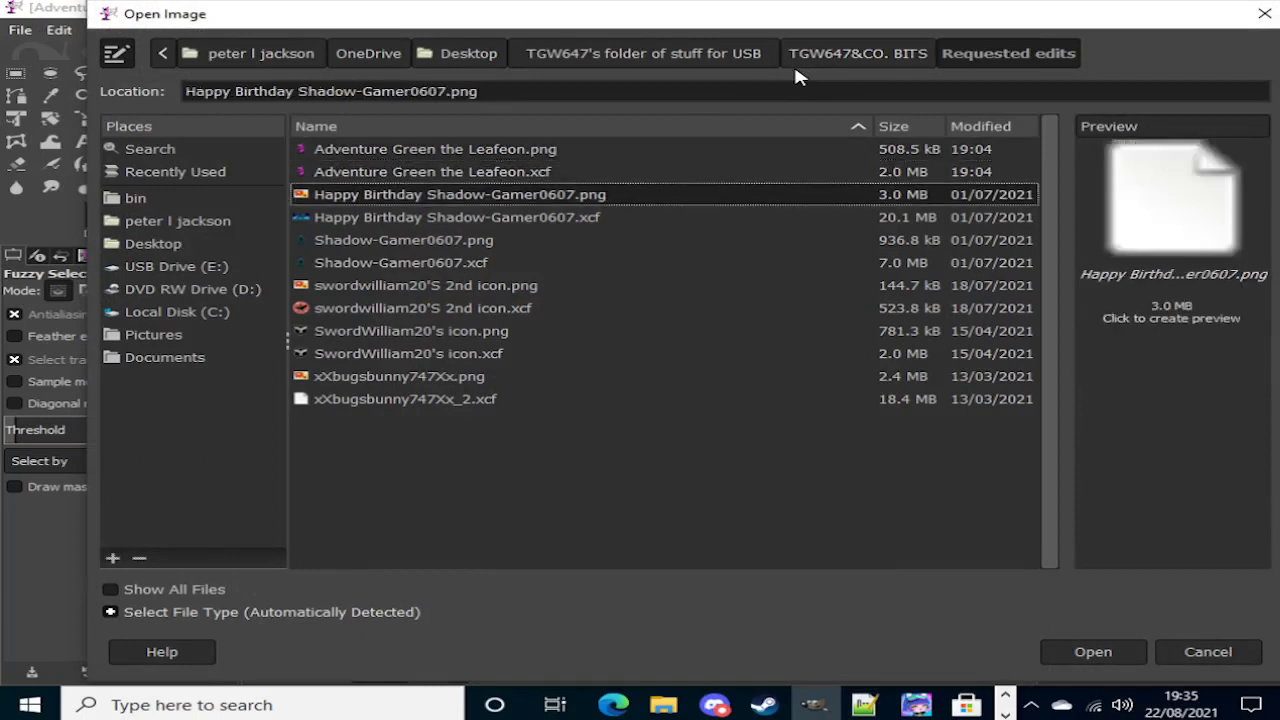
pyautogui.press('Down')
pyautogui.press('Down')
pyautogui.press('Down')
pyautogui.press('Down')
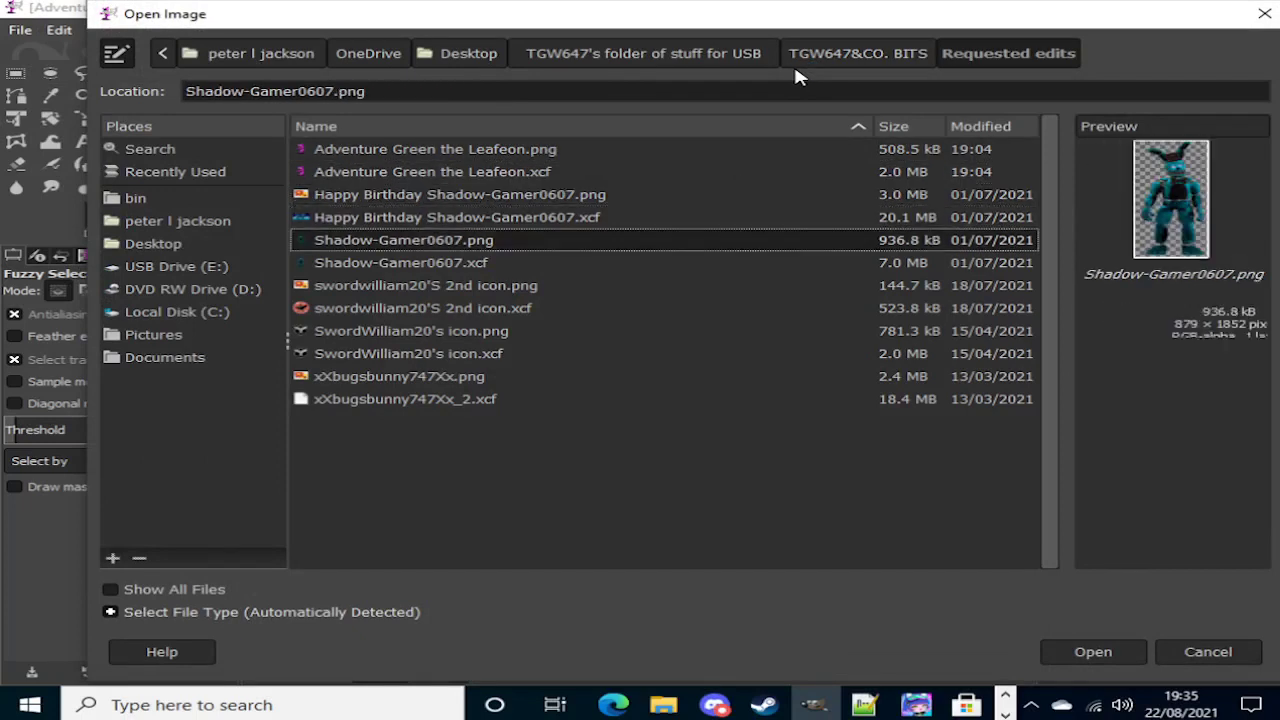
pyautogui.press('Up')
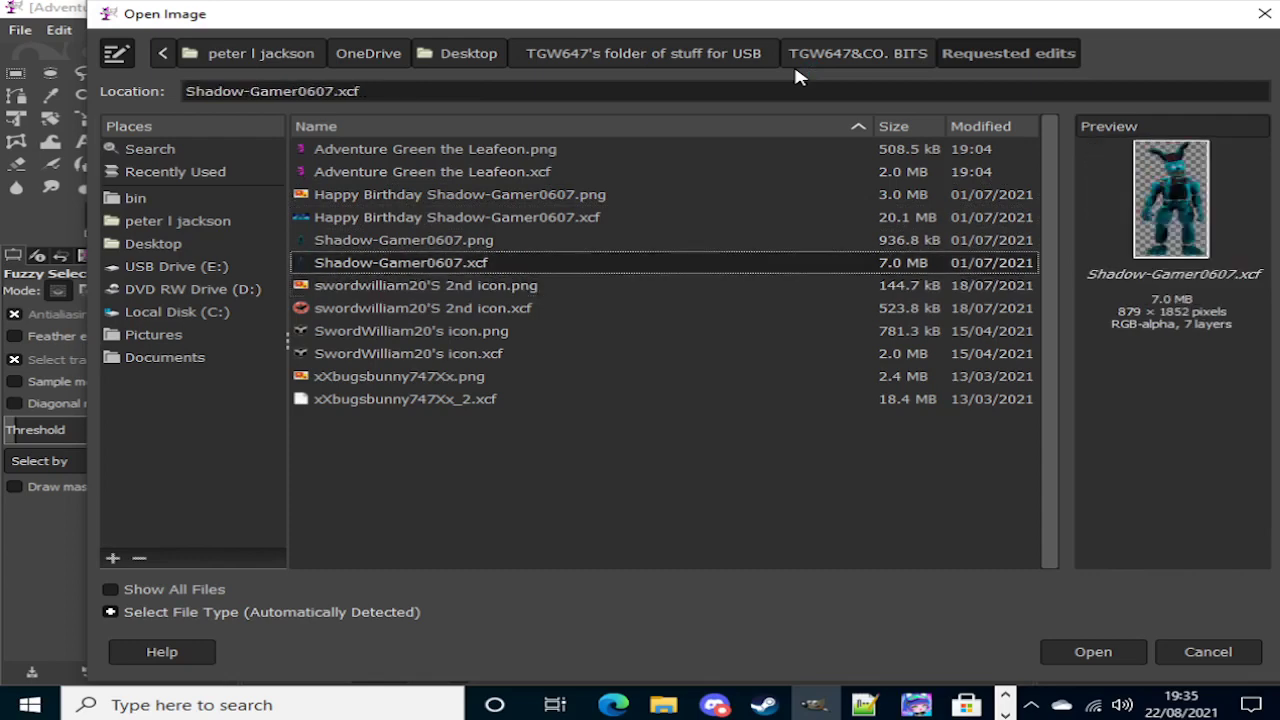
pyautogui.press('Down')
pyautogui.press('Down')
pyautogui.press('Down')
pyautogui.press('Down')
pyautogui.press('Down')
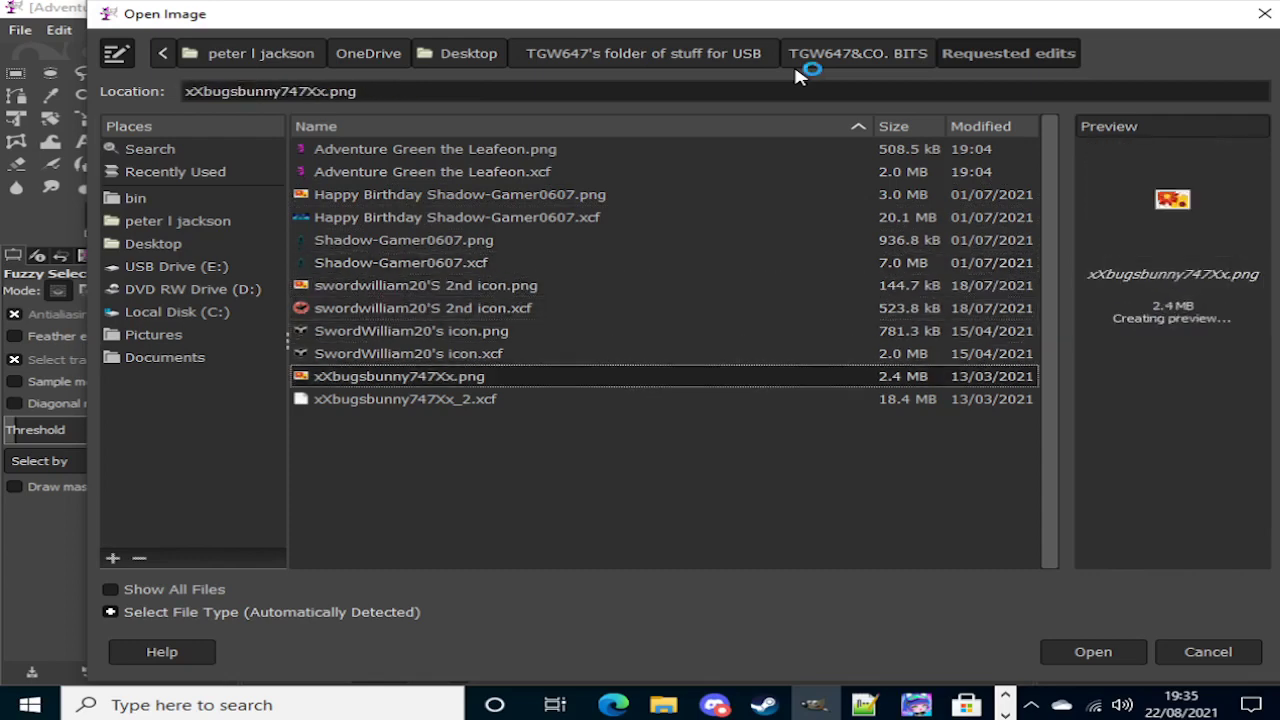
pyautogui.press('Down')
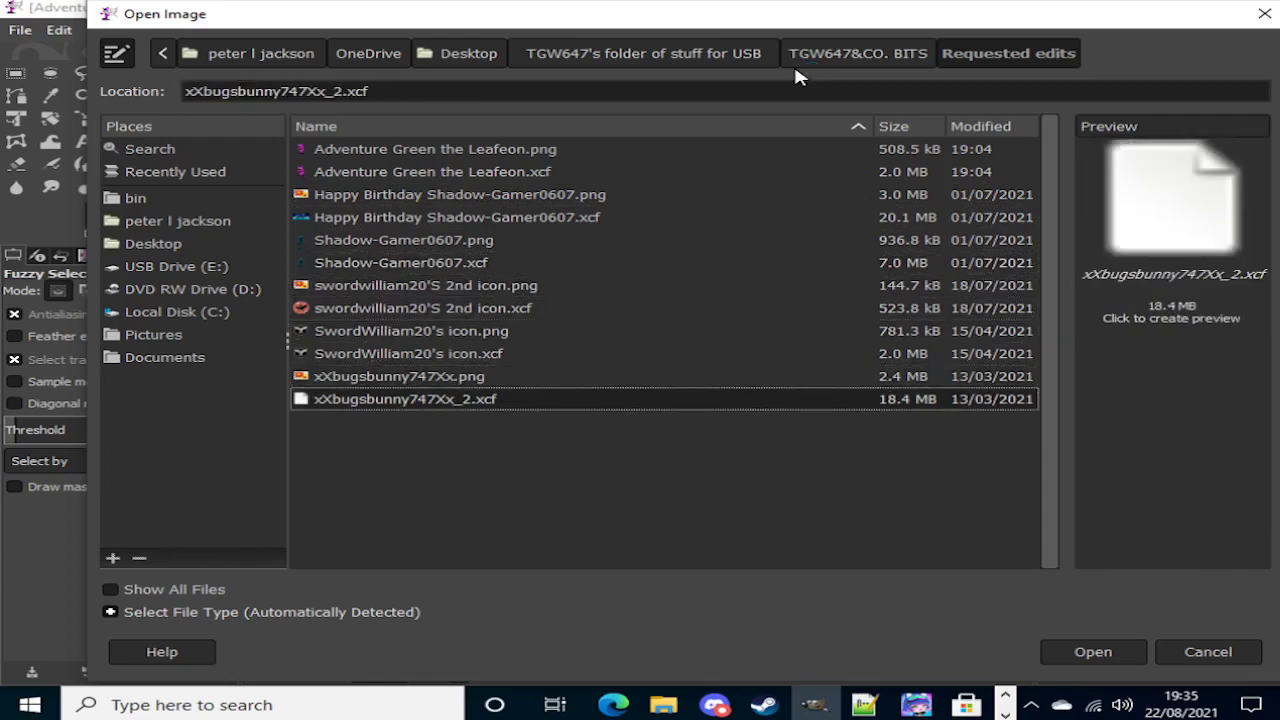
pyautogui.press('Up')
pyautogui.press('Up')
pyautogui.press('Up')
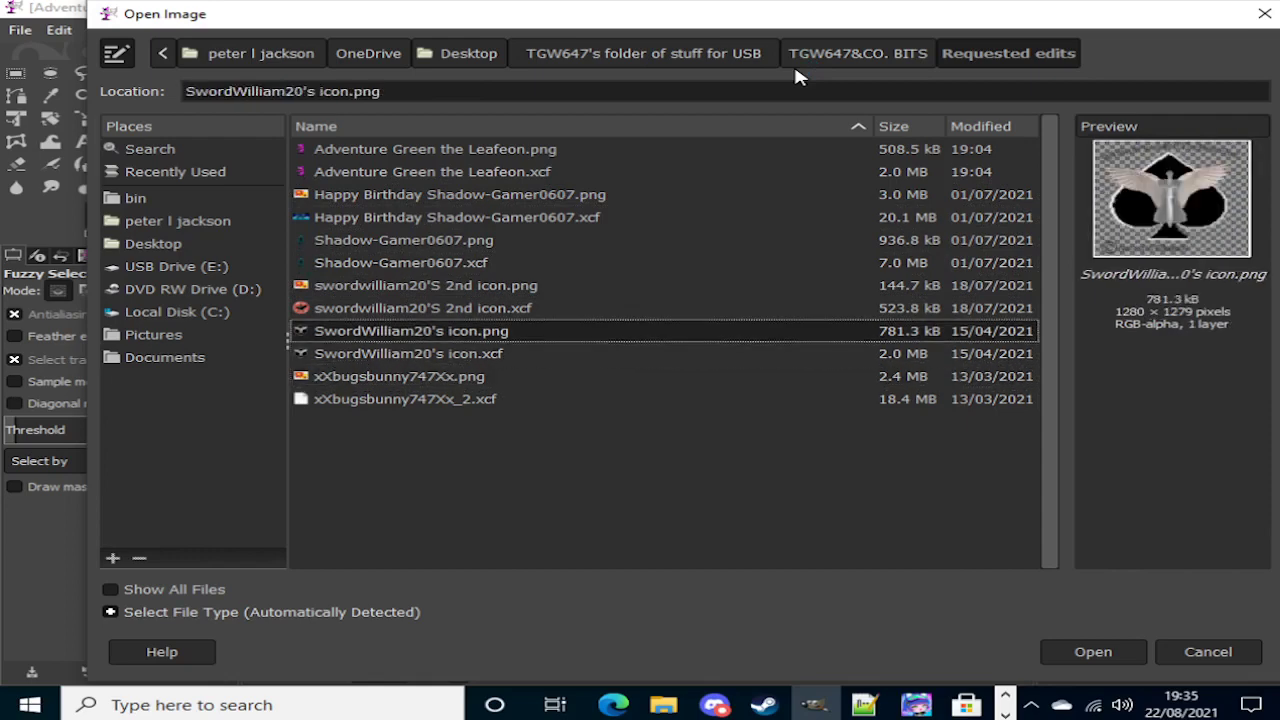
pyautogui.press('Up')
pyautogui.press('Down')
pyautogui.press('Up')
pyautogui.press('Down')
pyautogui.press('Up')
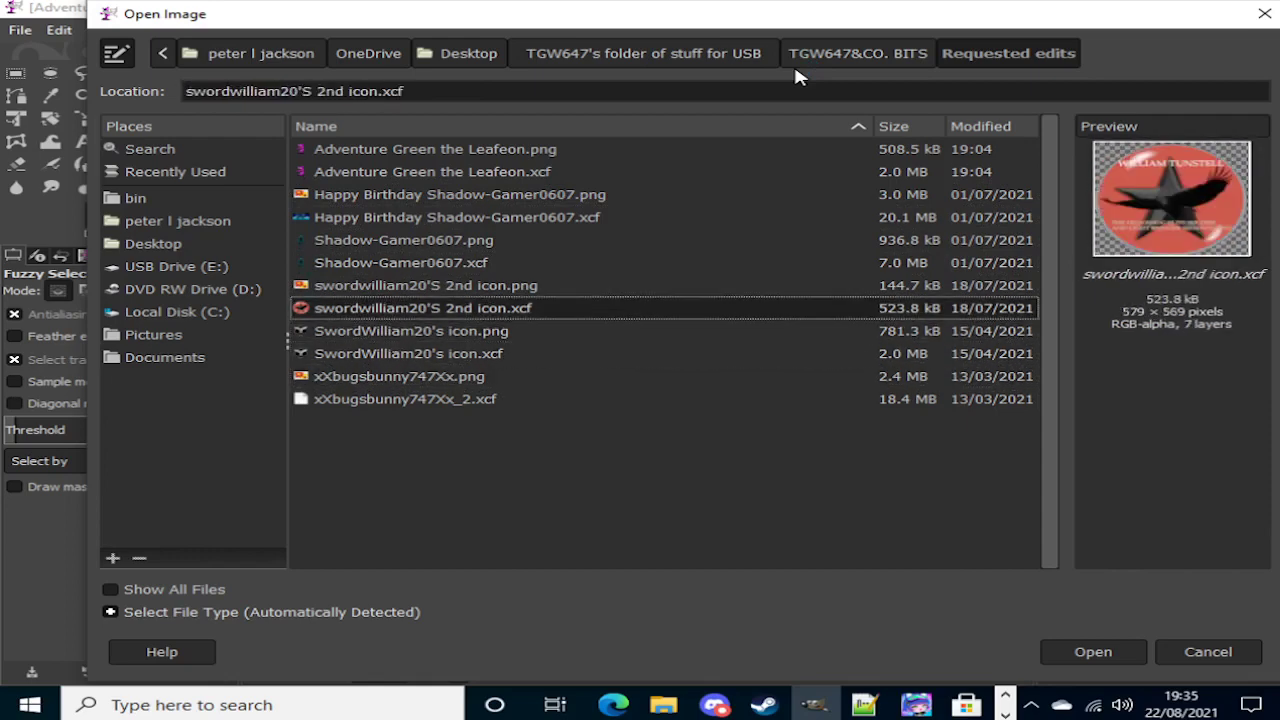
pyautogui.press('Up')
pyautogui.press('Up')
pyautogui.press('Up')
pyautogui.press('Up')
pyautogui.press('Up')
pyautogui.press('Up')
pyautogui.press('Up')
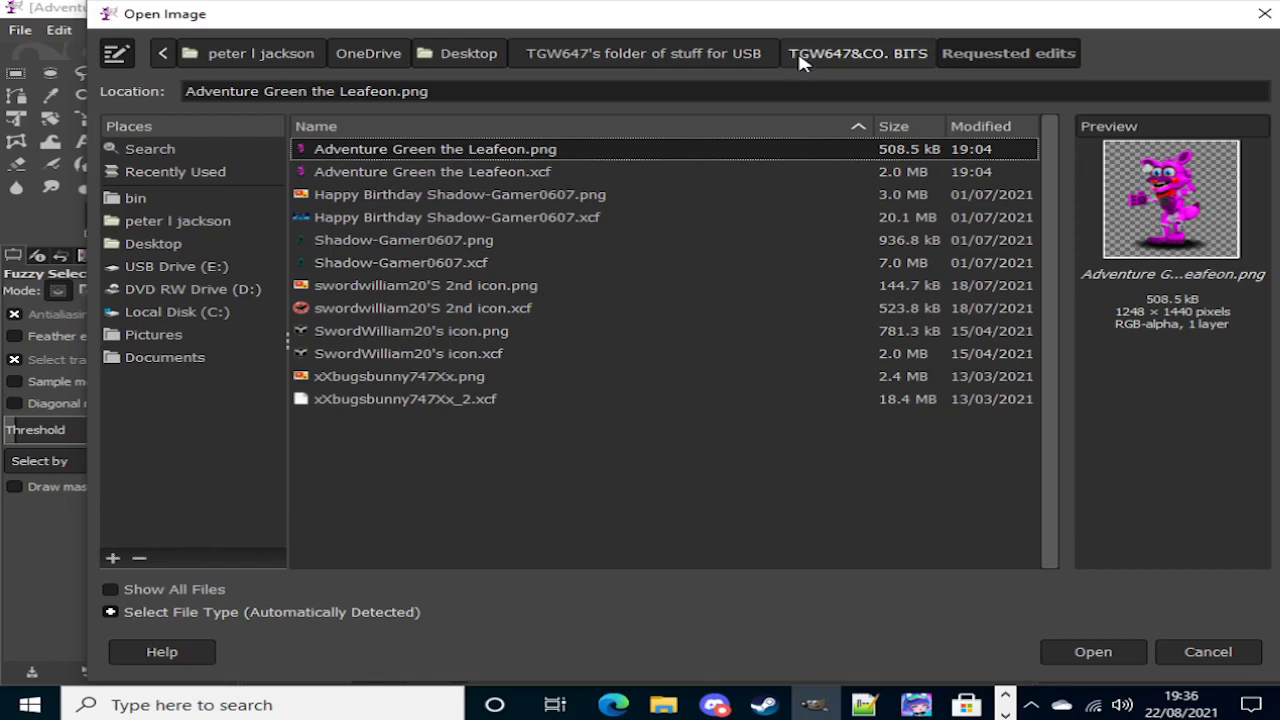
pyautogui.press('Down')
pyautogui.press('Down')
pyautogui.press('Down')
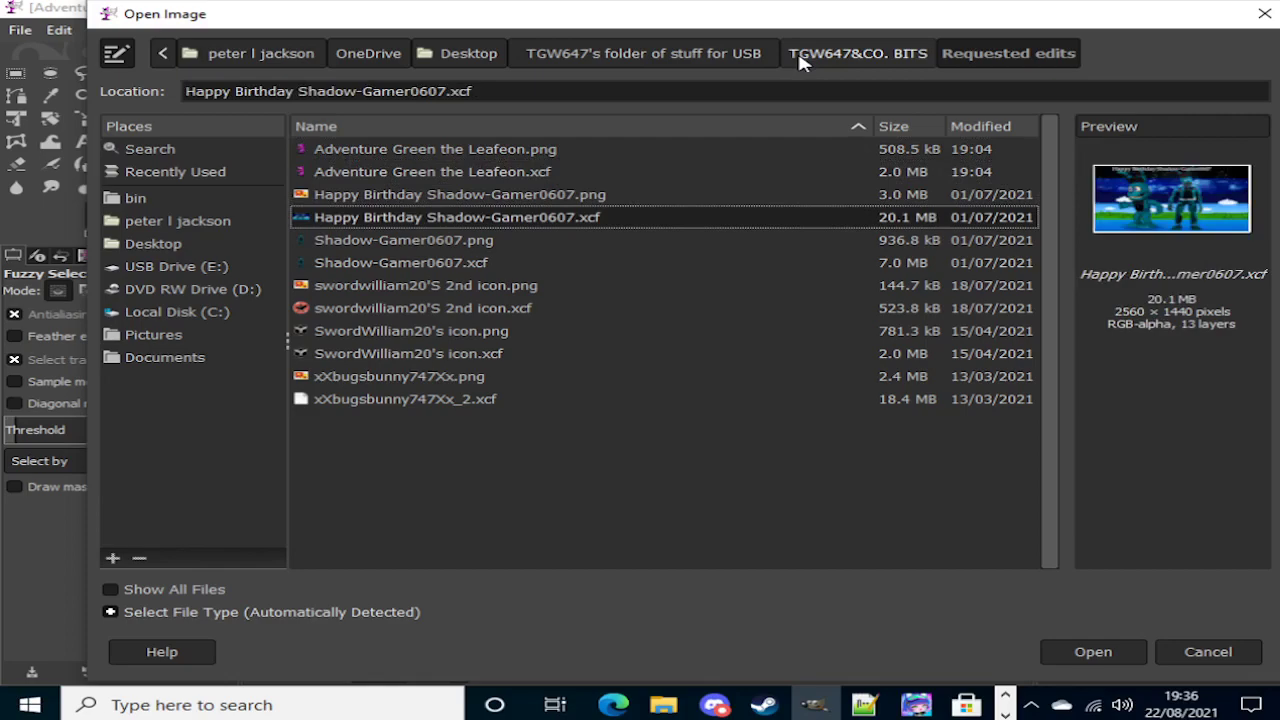
pyautogui.press('Return')
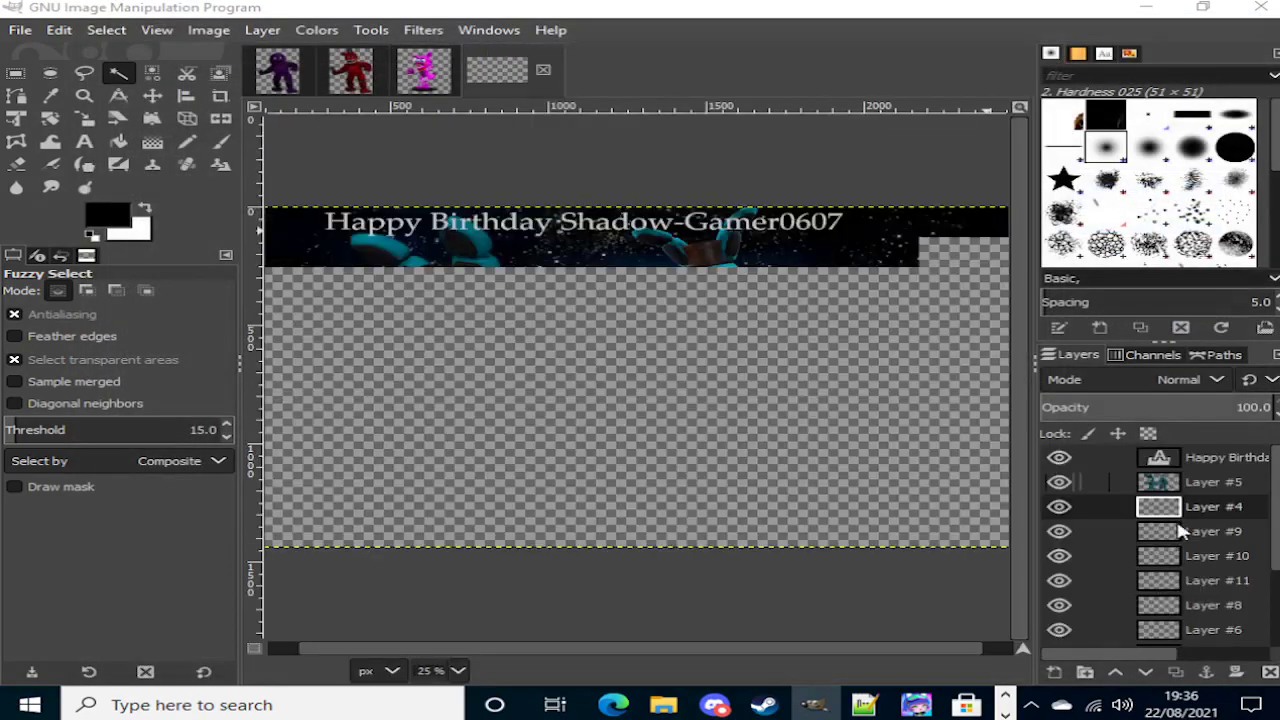
# Step: Clear the two teal rabbit characters from Layer #5 of the birthday image
pyautogui.click(1210, 483)
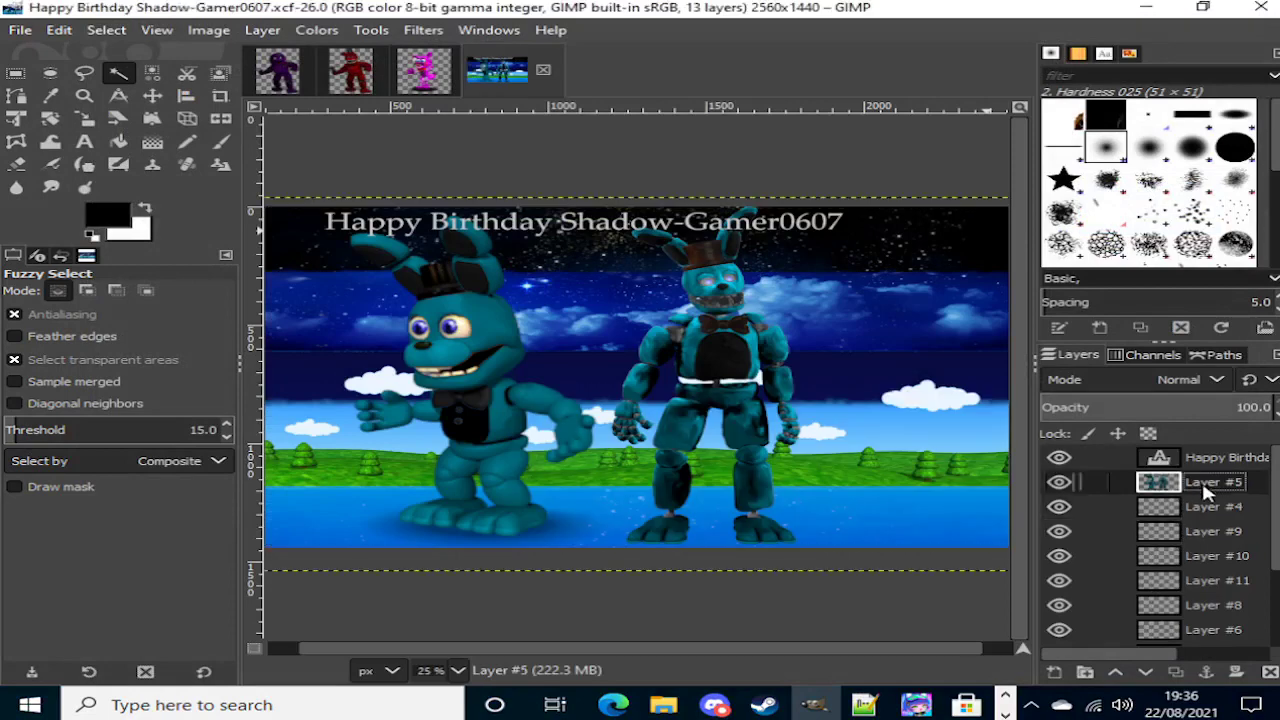
pyautogui.press('Delete')
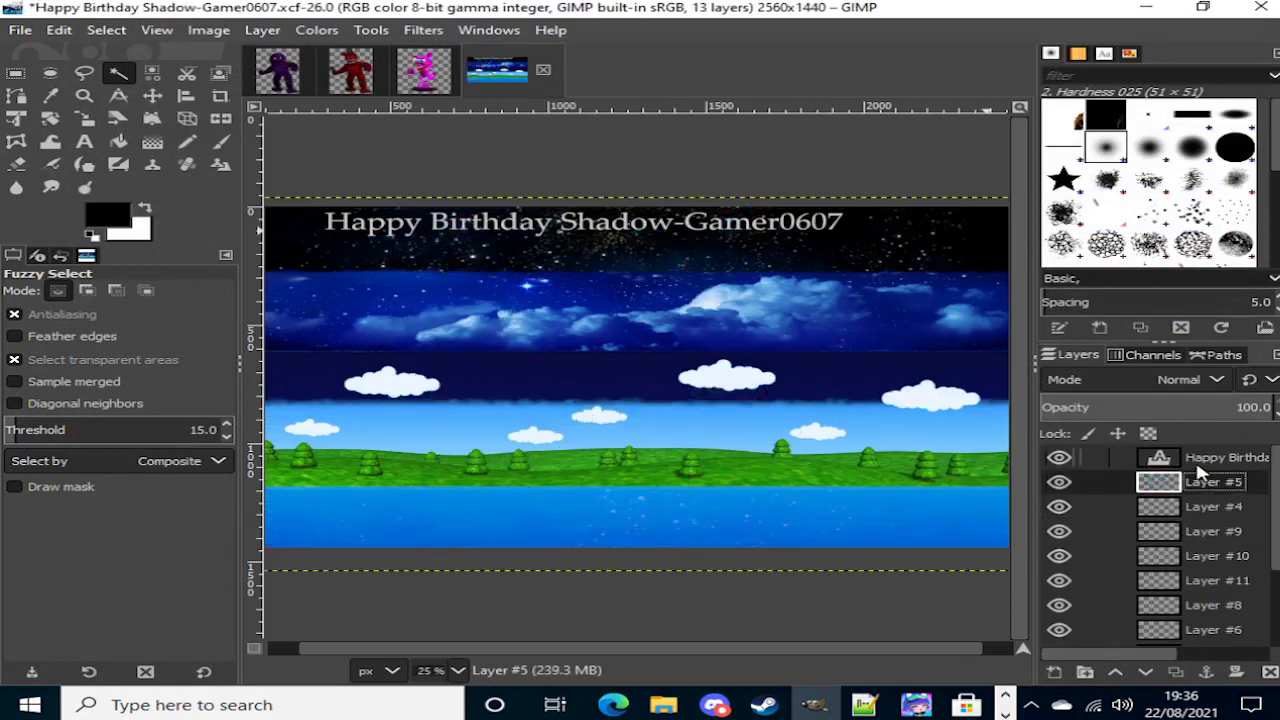
# Step: Replace the birthday title in the text layer with "Made during Recording"
pyautogui.click(1208, 458)
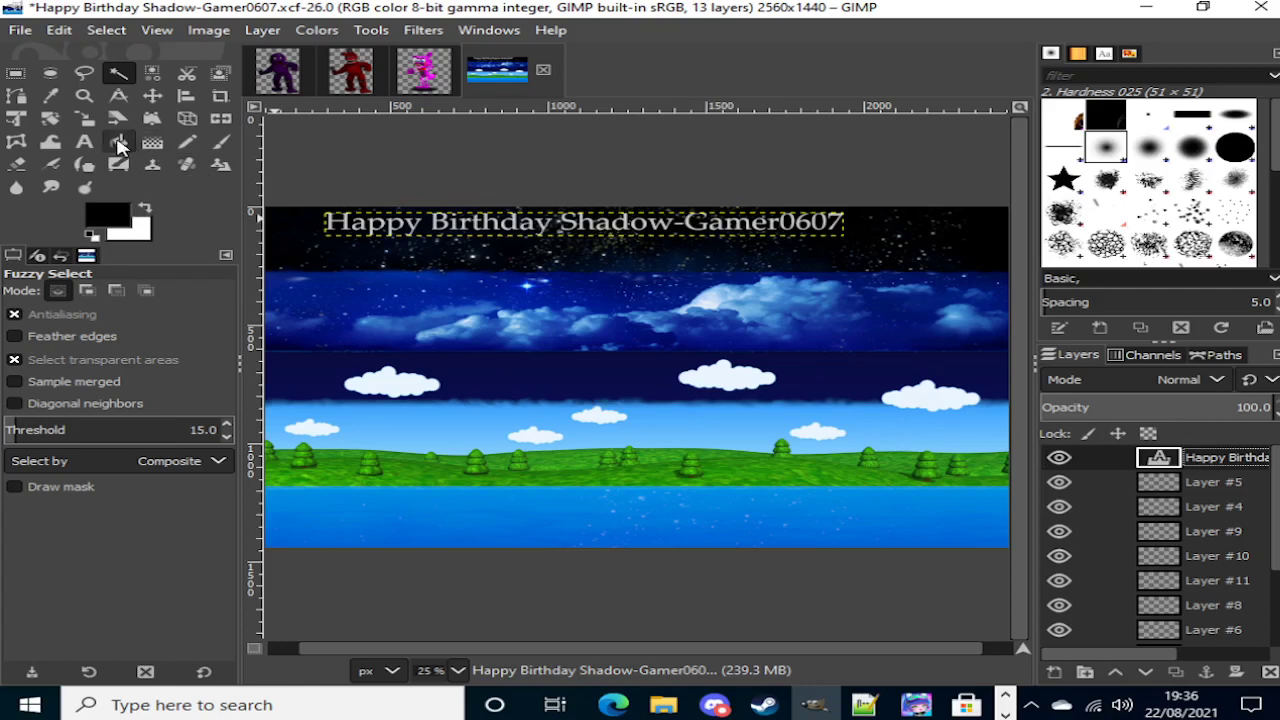
pyautogui.click(84, 141)
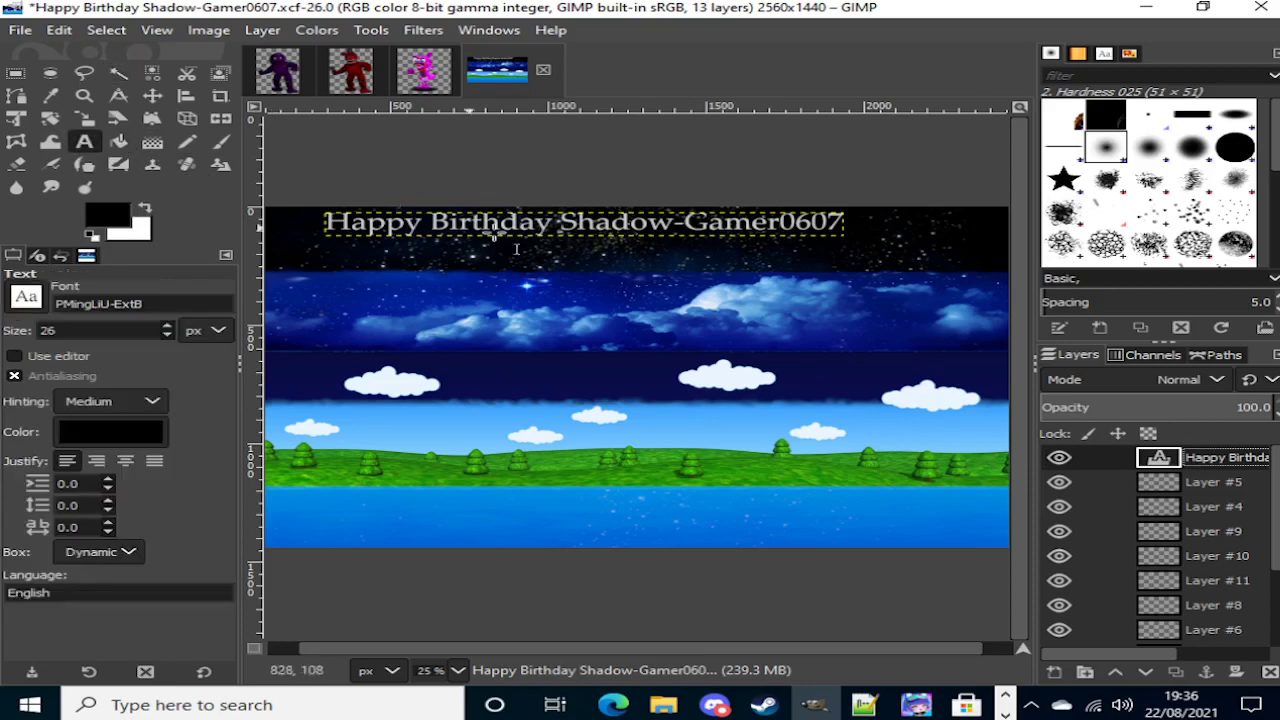
pyautogui.click(812, 228)
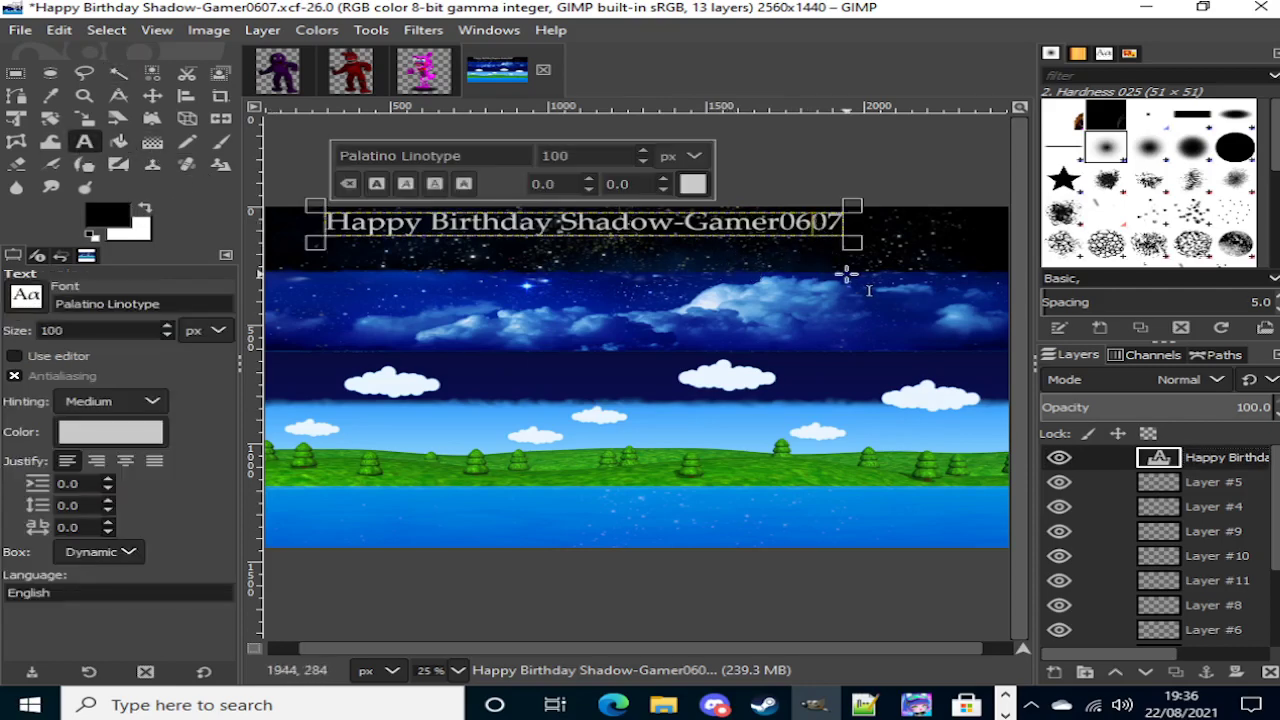
pyautogui.press('BackSpace')
pyautogui.press('BackSpace')
pyautogui.write('Use')
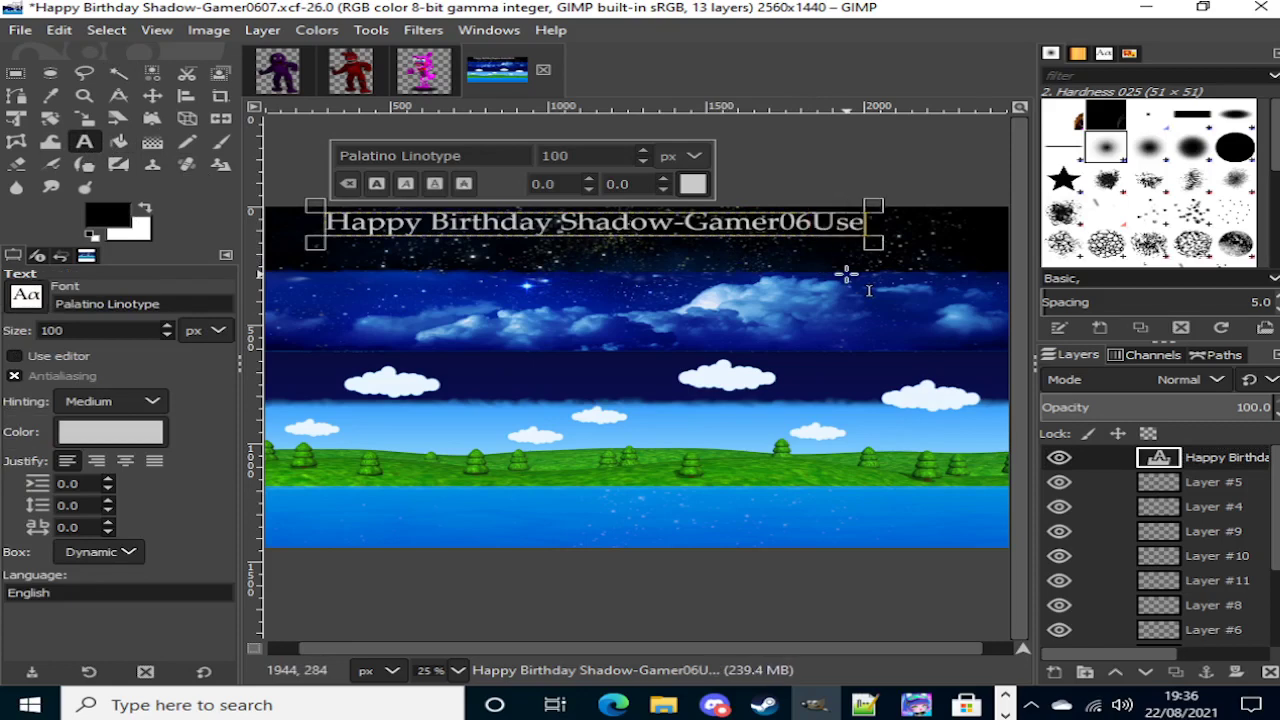
pyautogui.press('BackSpace')
pyautogui.press('BackSpace')
pyautogui.press('BackSpace')
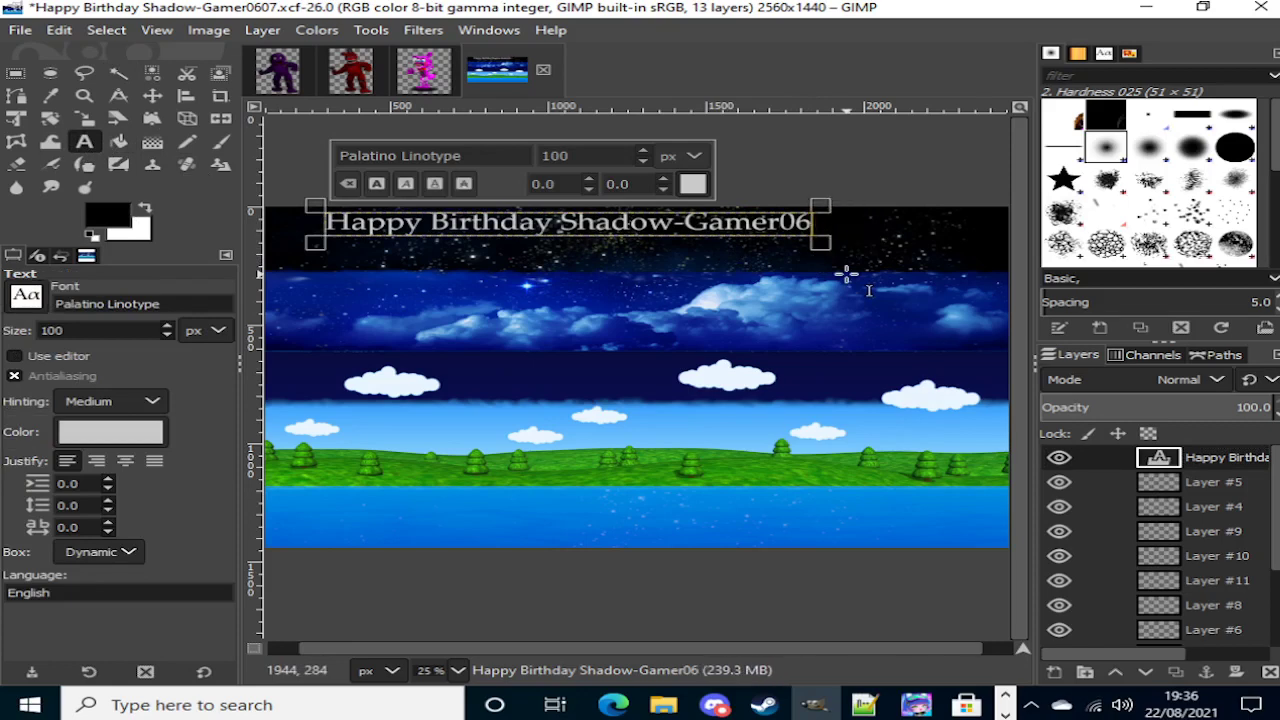
pyautogui.write('Made i')
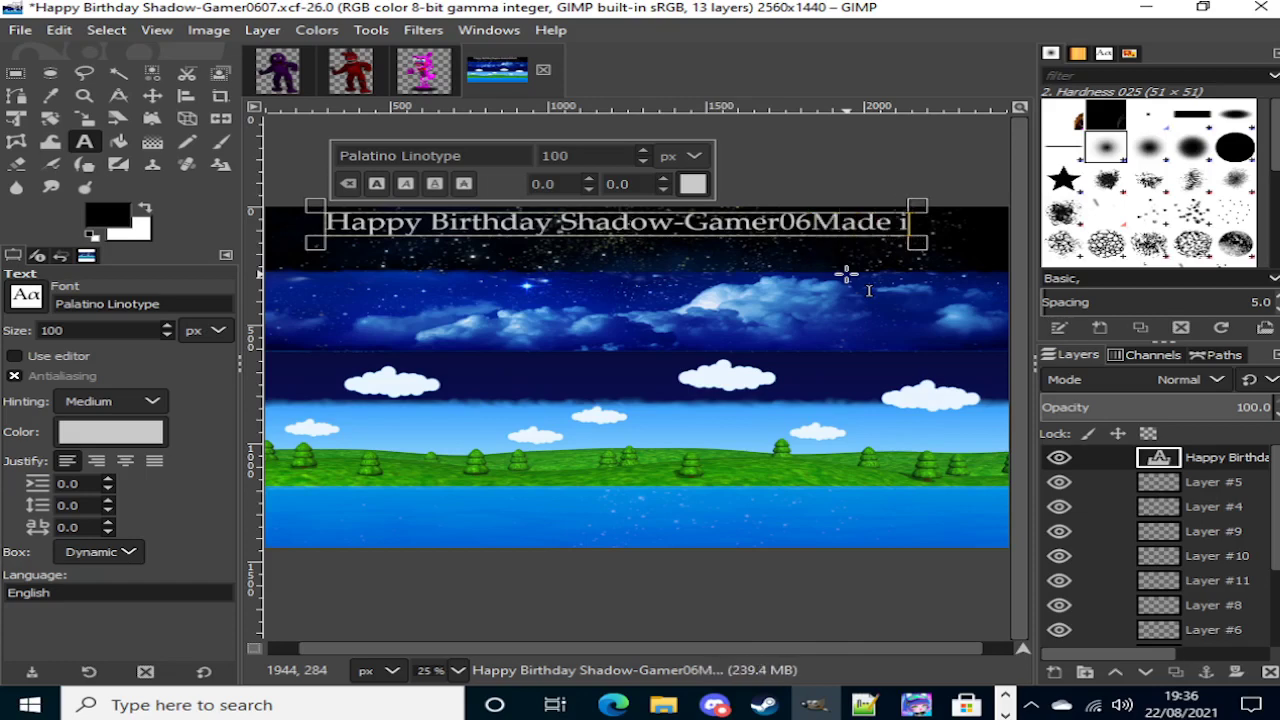
pyautogui.press('BackSpace')
pyautogui.press('BackSpace')
pyautogui.press('BackSpace')
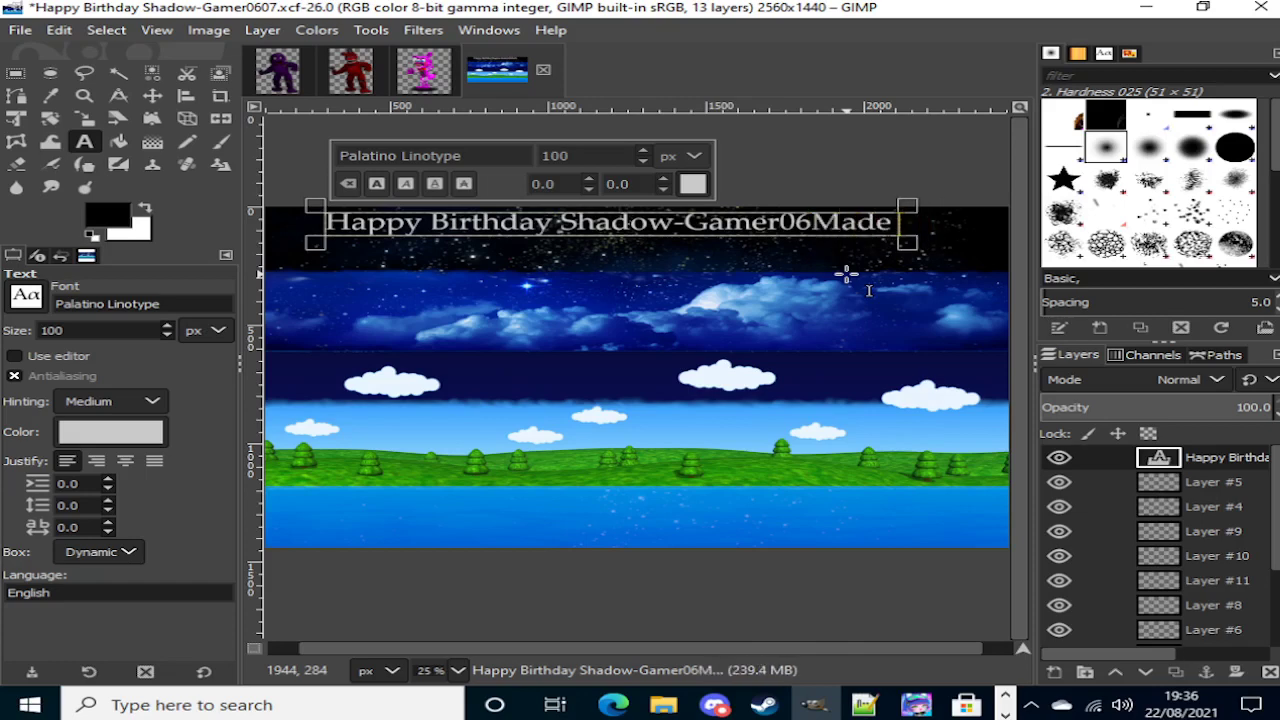
pyautogui.write('e during')
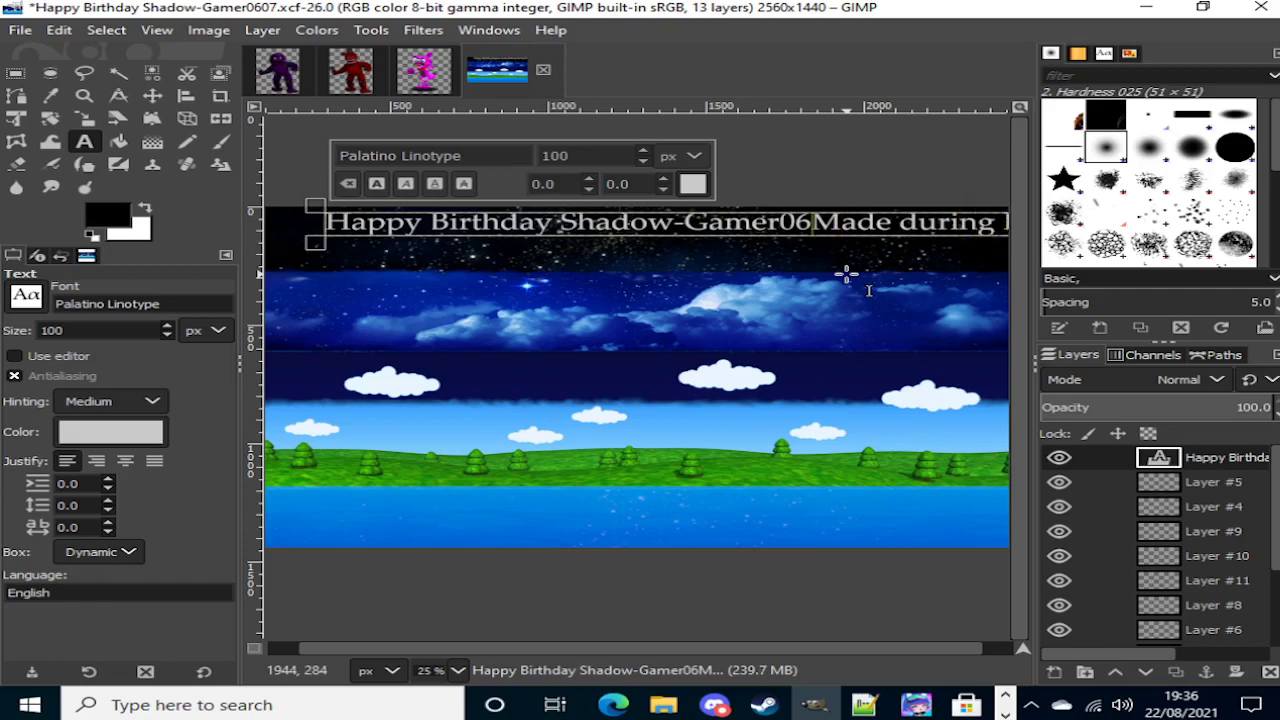
pyautogui.press('BackSpace')
pyautogui.press('BackSpace')
pyautogui.press('BackSpace')
pyautogui.press('BackSpace')
pyautogui.press('BackSpace')
pyautogui.press('BackSpace')
pyautogui.press('BackSpace')
pyautogui.press('BackSpace')
pyautogui.press('BackSpace')
pyautogui.press('BackSpace')
pyautogui.press('BackSpace')
pyautogui.press('BackSpace')
pyautogui.press('BackSpace')
pyautogui.press('BackSpace')
pyautogui.press('BackSpace')
pyautogui.press('BackSpace')
pyautogui.press('BackSpace')
pyautogui.press('BackSpace')
pyautogui.press('BackSpace')
pyautogui.press('BackSpace')
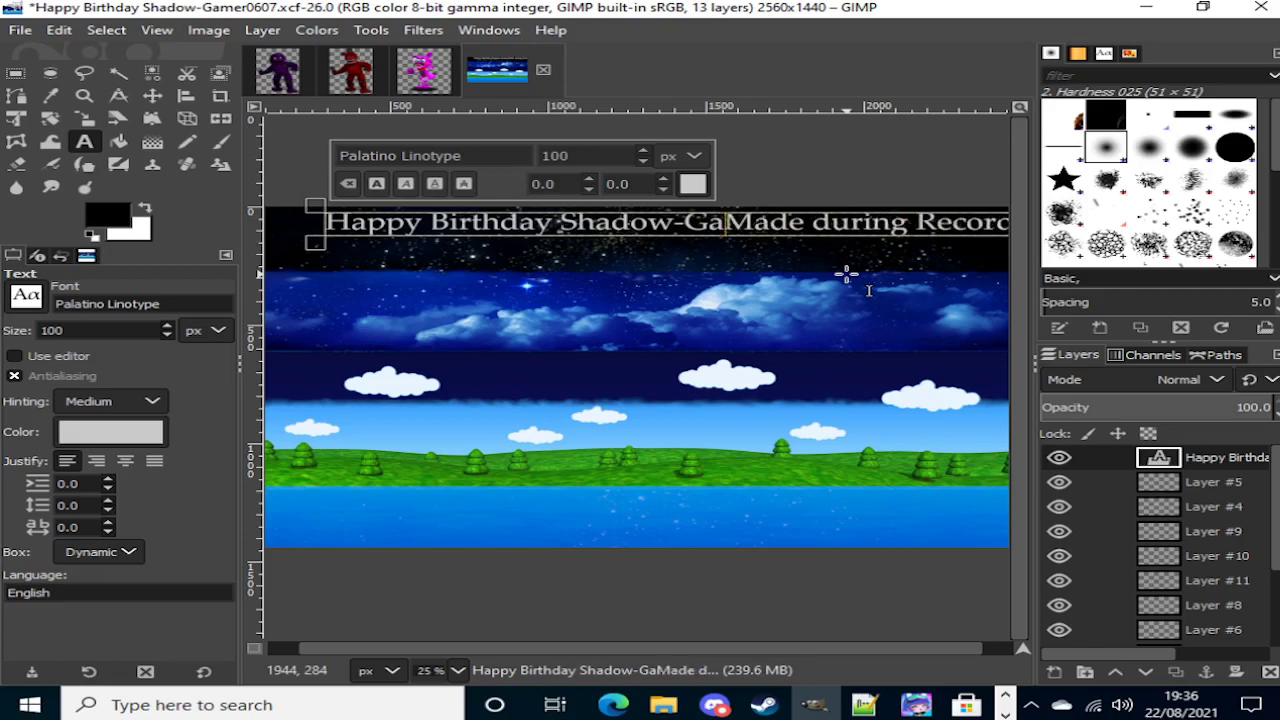
pyautogui.press('BackSpace')
pyautogui.press('BackSpace')
pyautogui.press('BackSpace')
pyautogui.press('BackSpace')
pyautogui.press('BackSpace')
pyautogui.press('BackSpace')
pyautogui.press('BackSpace')
pyautogui.press('BackSpace')
pyautogui.press('BackSpace')
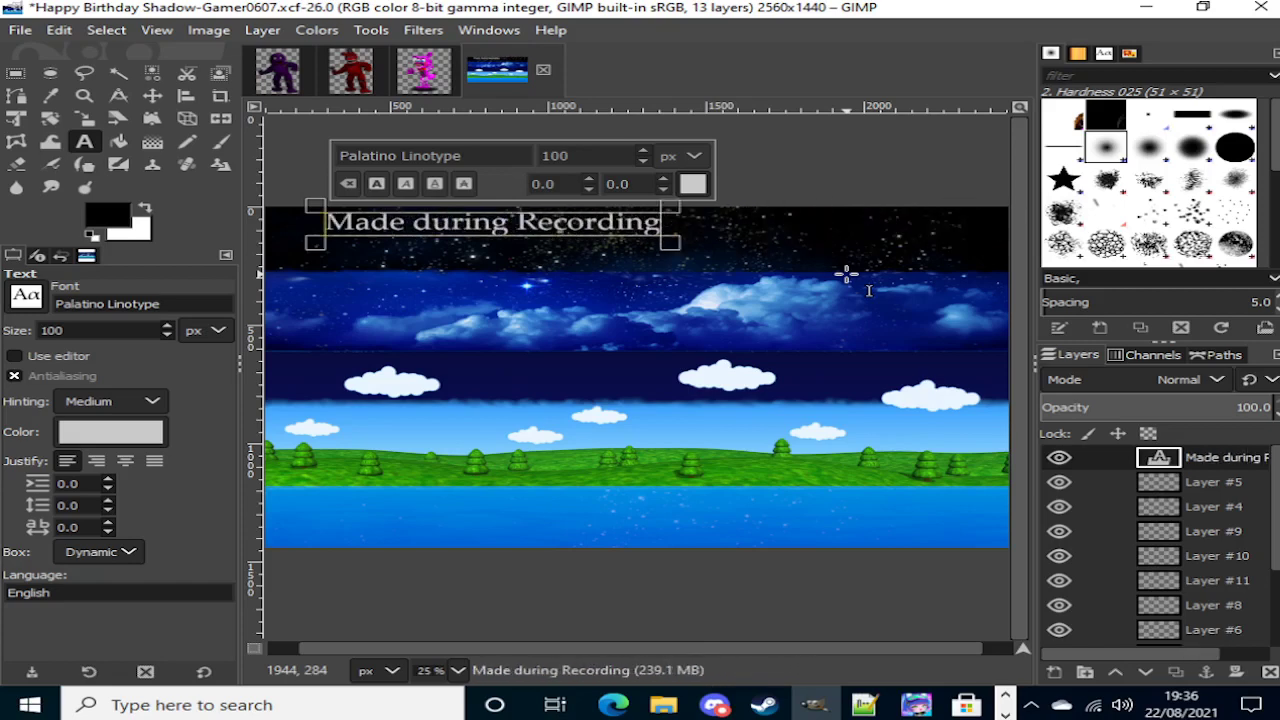
# Step: Nudge the "Made during Recording" text layer rightward along the image's top edge until it is roughly centred
pyautogui.click(118, 74)
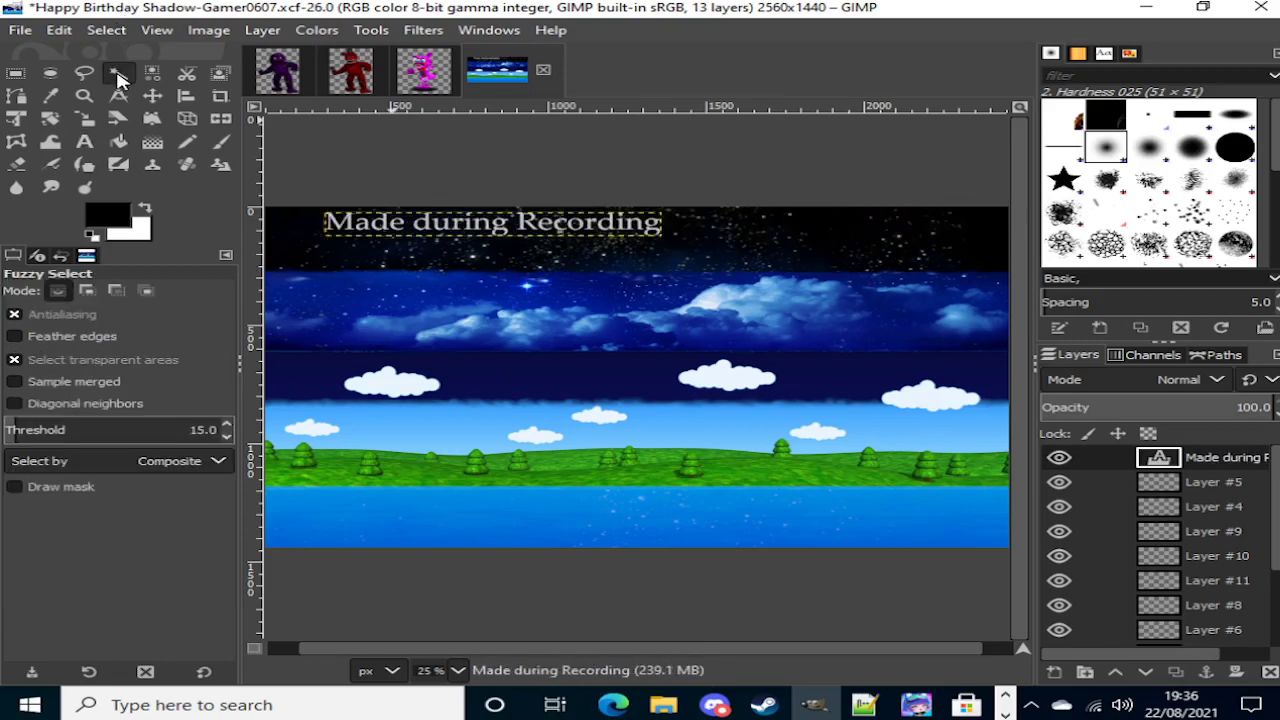
pyautogui.press('Right')
pyautogui.press('Right')
pyautogui.press('Right')
pyautogui.press('Right')
pyautogui.press('Right')
pyautogui.press('Right')
pyautogui.press('Right')
pyautogui.press('Right')
pyautogui.press('Right')
pyautogui.press('Right')
pyautogui.press('Right')
pyautogui.press('Right')
pyautogui.press('Right')
pyautogui.press('Right')
pyautogui.press('Right')
pyautogui.press('Right')
pyautogui.press('Right')
pyautogui.press('Right')
pyautogui.press('Right')
pyautogui.press('Right')
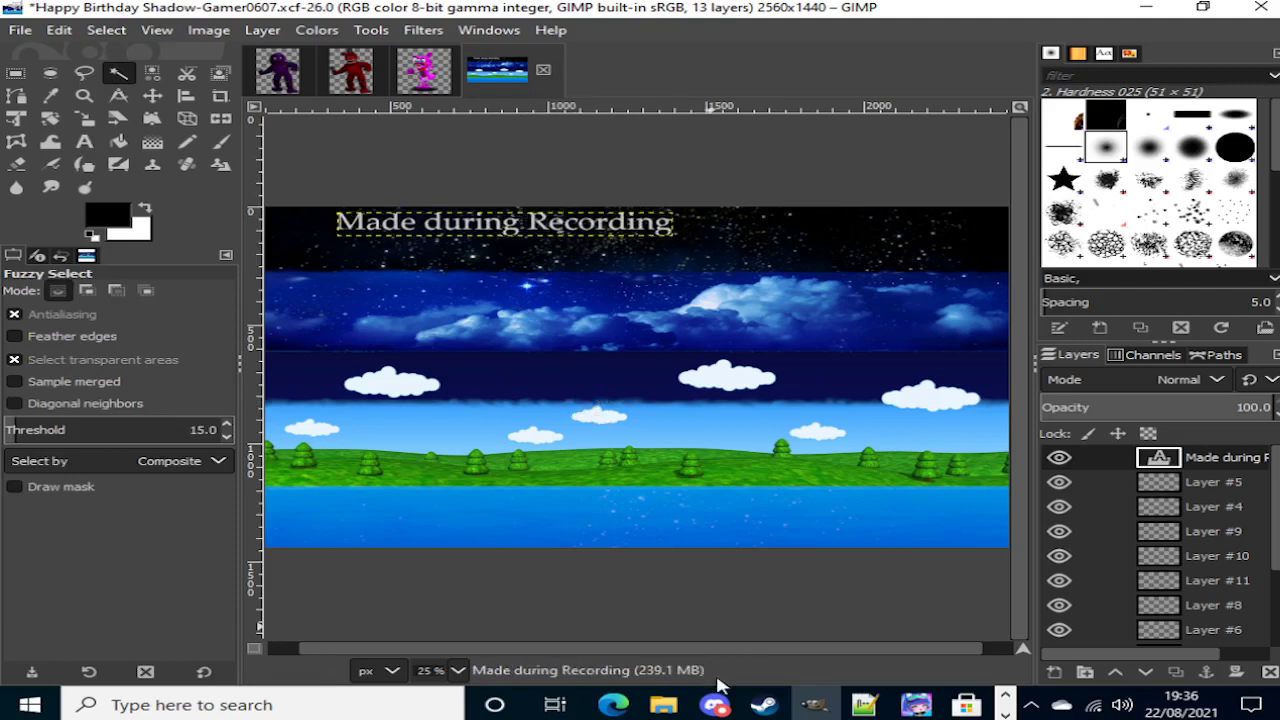
pyautogui.hscroll(-1, 691, 653)
pyautogui.hscroll(1, 692, 654)
pyautogui.press('Right')
pyautogui.press('Right')
pyautogui.press('Right')
pyautogui.press('Right')
pyautogui.press('Right')
pyautogui.press('Right')
pyautogui.press('Right')
pyautogui.press('Right')
pyautogui.press('Right')
pyautogui.press('Right')
pyautogui.press('Right')
pyautogui.press('Right')
pyautogui.press('Right')
pyautogui.press('Right')
pyautogui.press('Right')
pyautogui.press('Right')
pyautogui.press('Right')
pyautogui.press('Right')
pyautogui.press('Right')
pyautogui.press('Right')
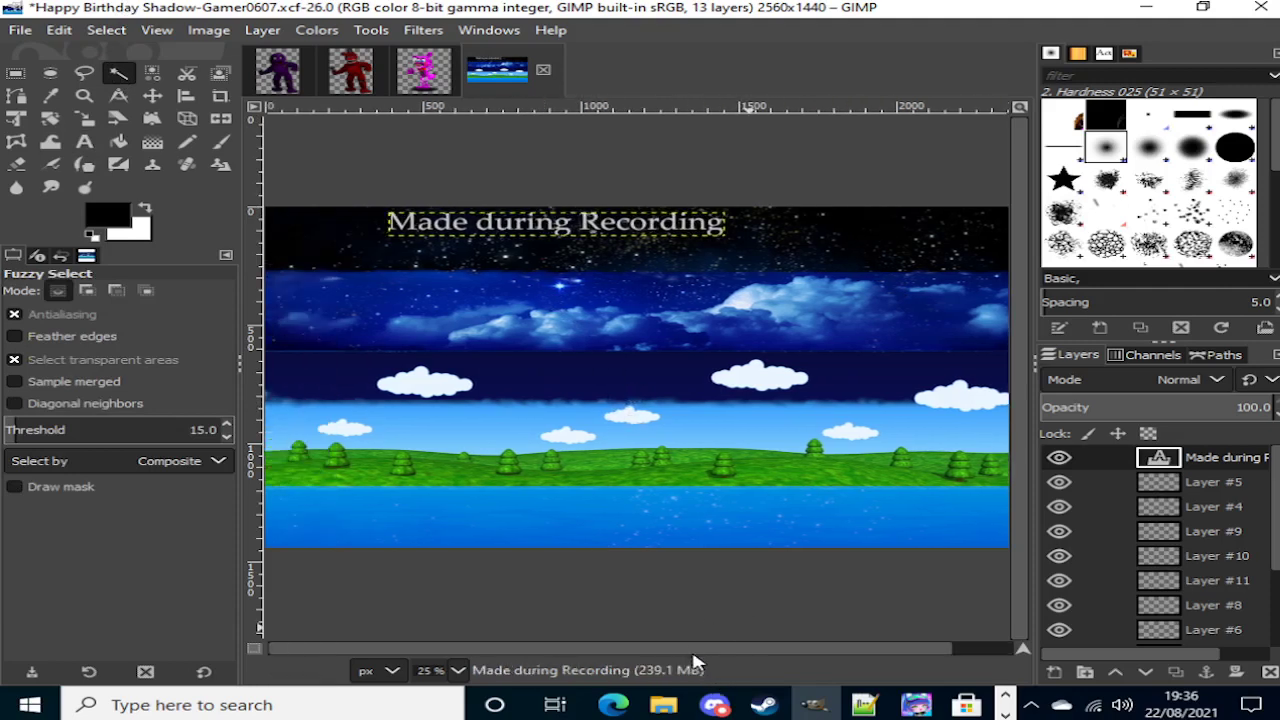
pyautogui.press('Right')
pyautogui.press('Right')
pyautogui.press('Right')
pyautogui.press('Right')
pyautogui.press('Right')
pyautogui.press('Right')
pyautogui.press('Right')
pyautogui.press('Right')
pyautogui.press('Right')
pyautogui.press('Right')
pyautogui.press('Right')
pyautogui.press('Right')
pyautogui.press('Right')
pyautogui.press('Right')
pyautogui.press('Right')
pyautogui.press('Right')
pyautogui.press('Right')
pyautogui.press('Right')
pyautogui.press('Right')
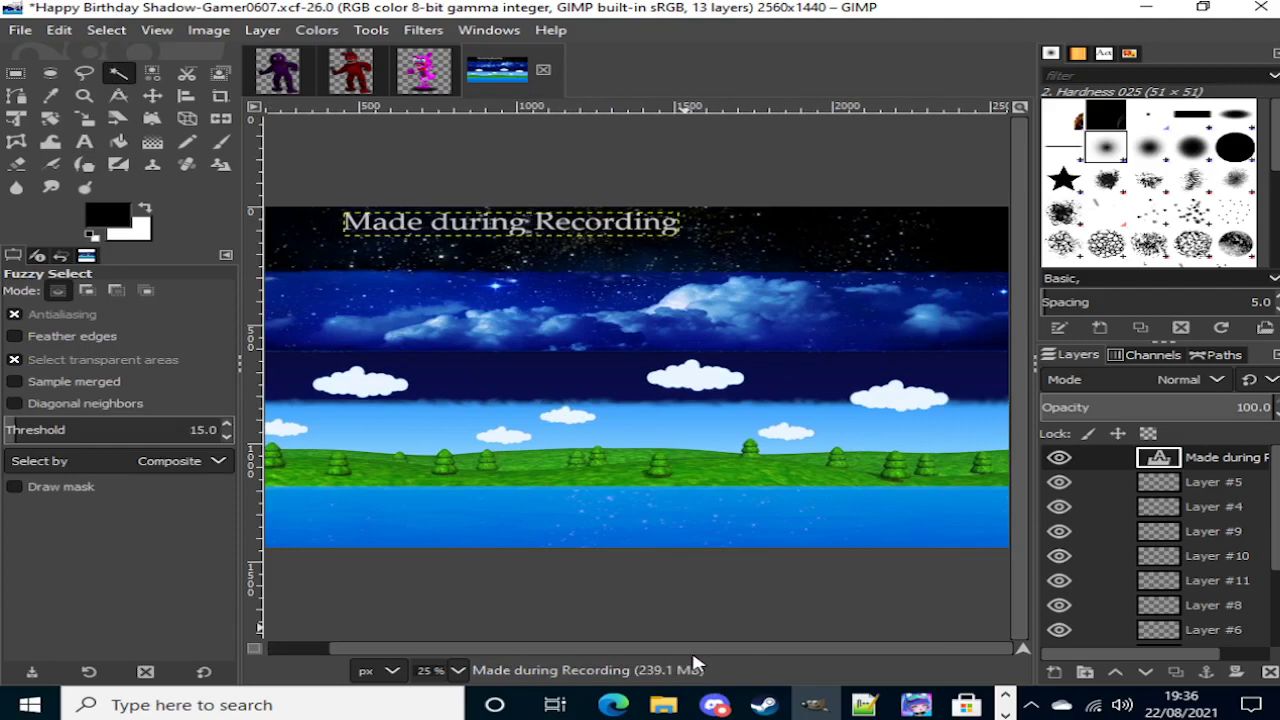
pyautogui.press('Right')
pyautogui.press('Right')
pyautogui.press('Right')
pyautogui.press('Right')
pyautogui.press('Right')
pyautogui.press('Right')
pyautogui.press('Right')
pyautogui.press('Right')
pyautogui.press('Right')
pyautogui.press('Right')
pyautogui.press('Right')
pyautogui.press('Right')
pyautogui.press('Right')
pyautogui.press('Right')
pyautogui.press('Right')
pyautogui.press('Right')
pyautogui.press('Right')
pyautogui.press('Right')
pyautogui.press('Right')
pyautogui.press('Right')
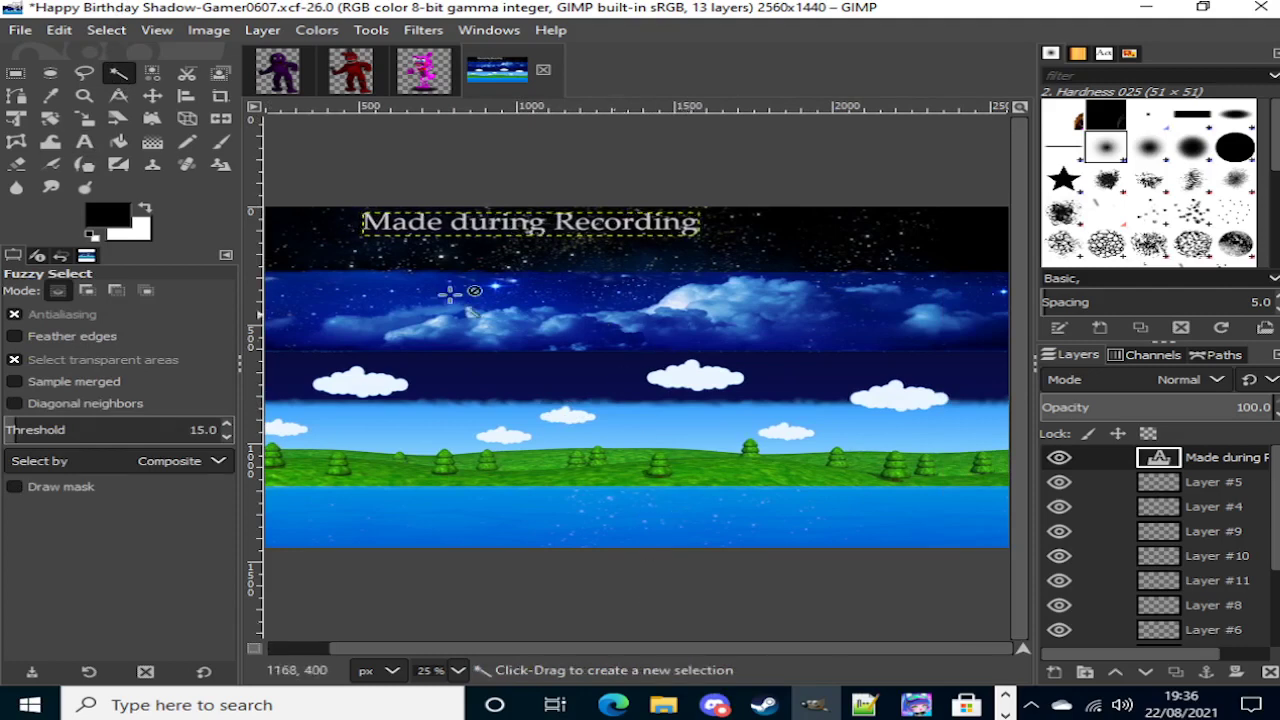
pyautogui.press('Right')
pyautogui.press('Right')
pyautogui.press('Right')
pyautogui.press('Right')
pyautogui.press('Right')
pyautogui.press('Right')
pyautogui.press('Right')
pyautogui.press('Right')
pyautogui.press('Right')
pyautogui.press('Right')
pyautogui.press('Right')
pyautogui.press('Right')
pyautogui.press('Right')
pyautogui.press('Right')
pyautogui.press('Right')
pyautogui.press('Right')
pyautogui.press('Right')
pyautogui.press('Right')
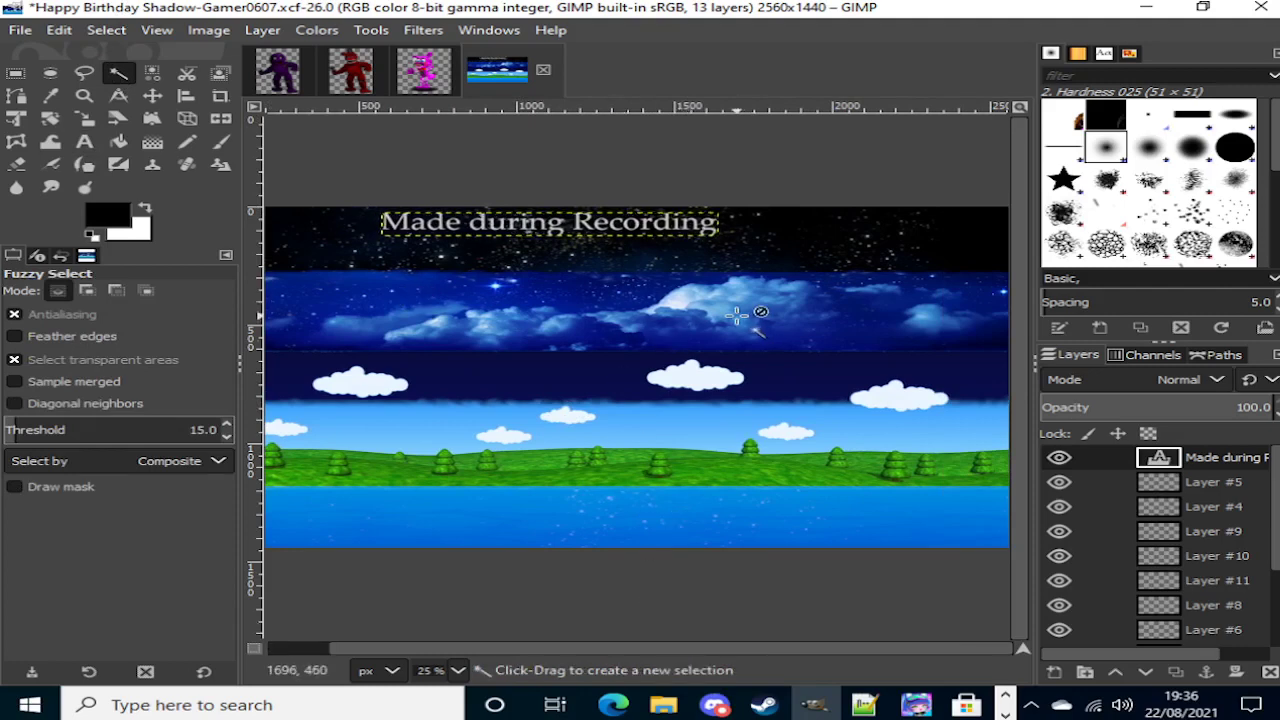
pyautogui.press('Right')
pyautogui.press('Right')
pyautogui.press('Right')
pyautogui.press('Right')
pyautogui.press('Right')
pyautogui.press('Right')
pyautogui.press('Right')
pyautogui.press('Right')
pyautogui.press('Right')
pyautogui.press('Right')
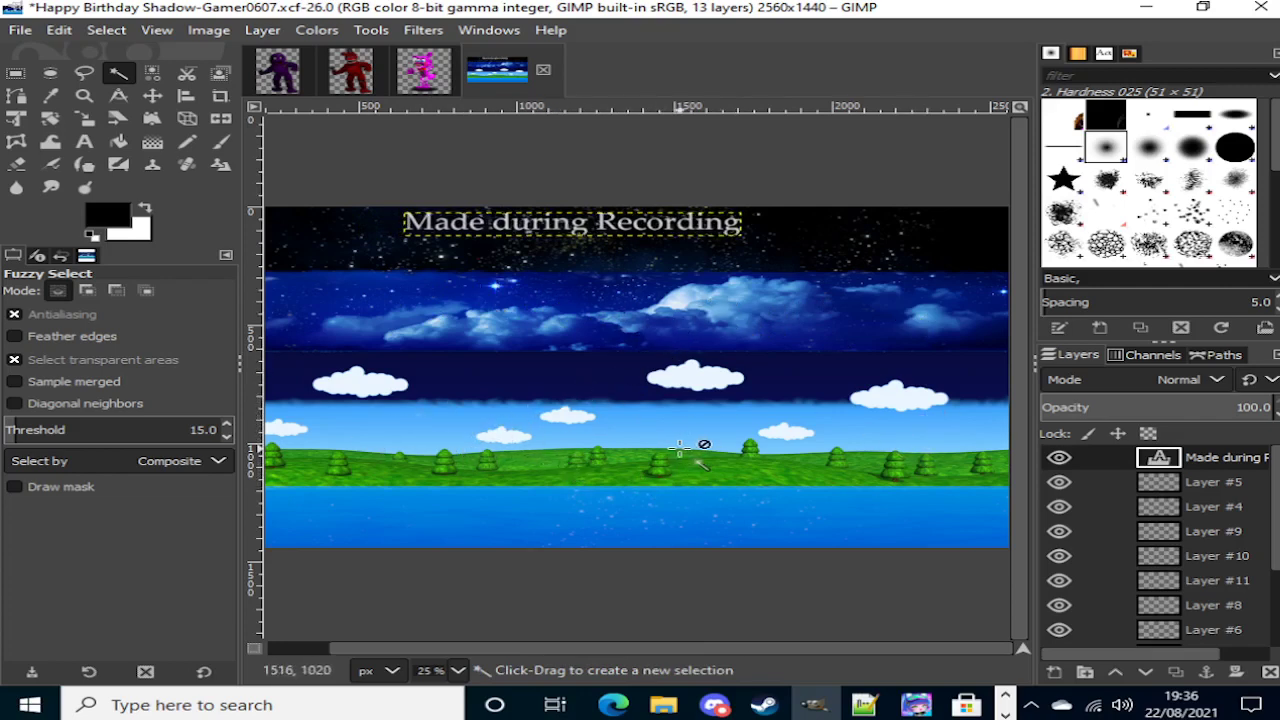
# Step: Nudge the "Made during Recording" text layer further right along the top of the starry sky
pyautogui.press('Right')
pyautogui.press('Right')
pyautogui.press('Right')
pyautogui.press('Right')
pyautogui.press('Right')
pyautogui.press('Right')
pyautogui.press('Right')
pyautogui.press('Right')
pyautogui.press('Right')
pyautogui.press('Right')
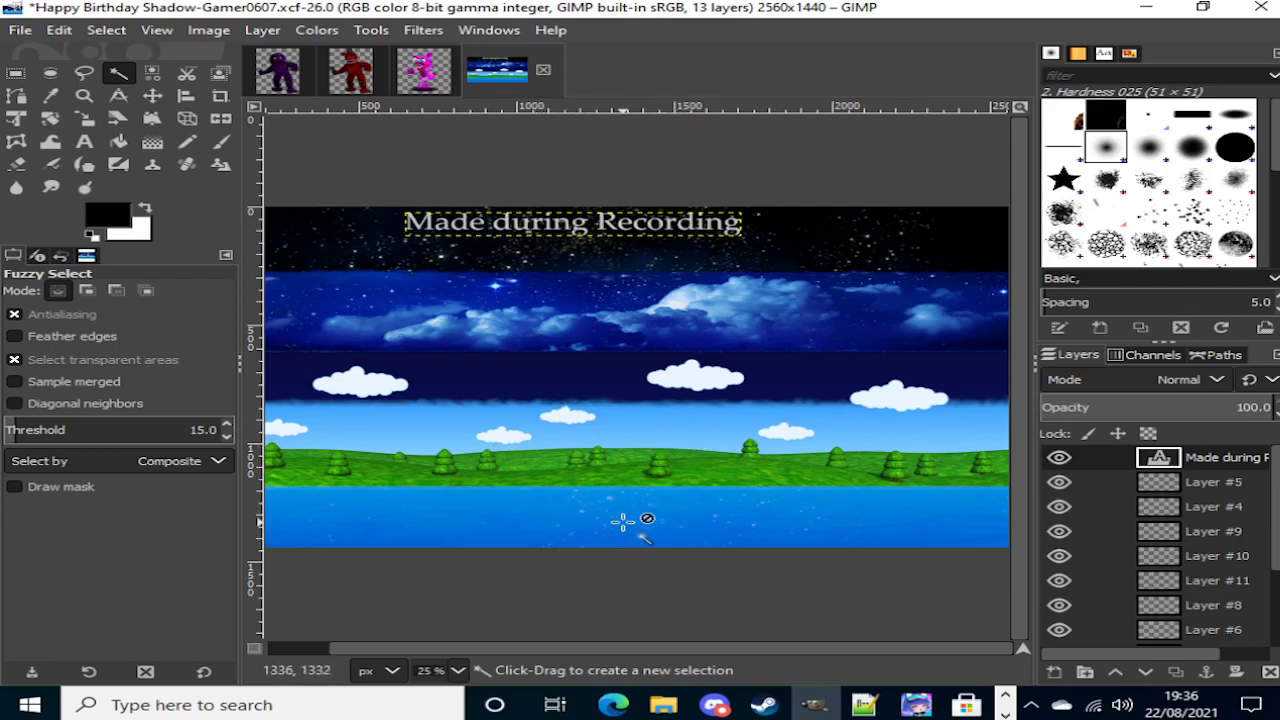
pyautogui.press('Right')
pyautogui.press('Right')
pyautogui.press('Right')
pyautogui.press('Right')
pyautogui.press('Right')
pyautogui.press('Right')
pyautogui.press('Right')
pyautogui.press('Right')
pyautogui.press('Right')
pyautogui.press('Right')
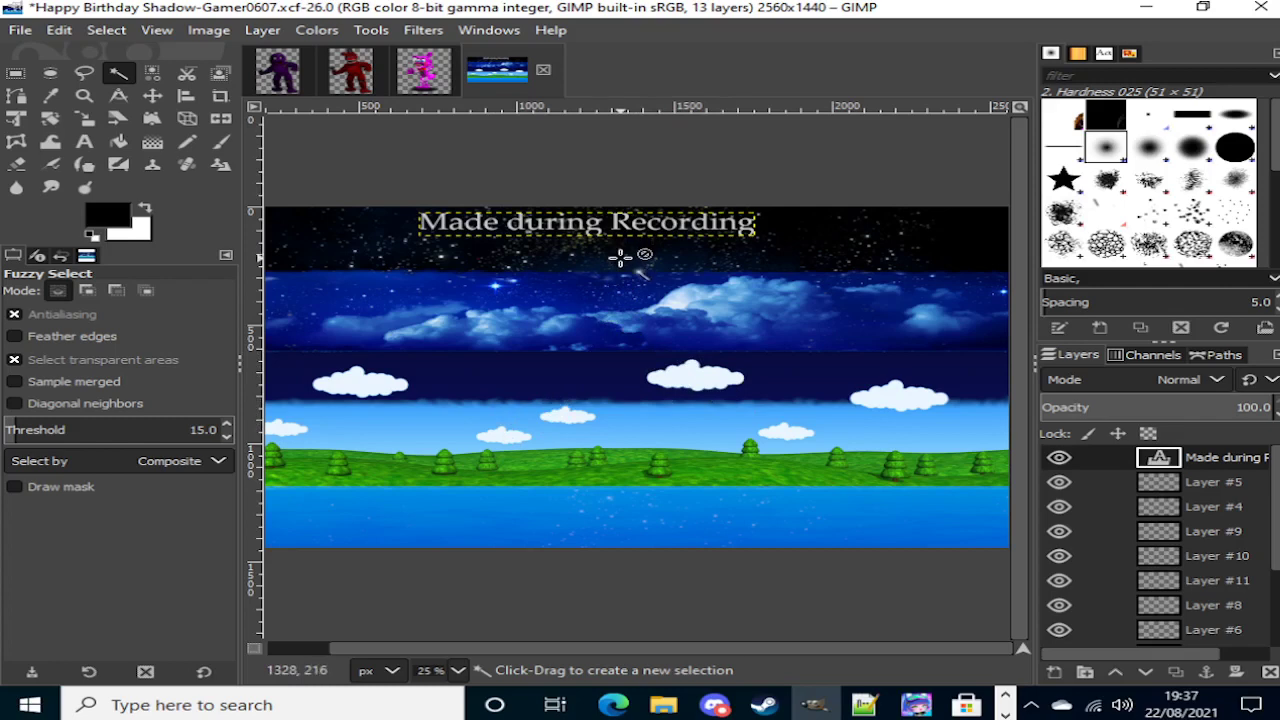
pyautogui.press('Right')
pyautogui.press('Right')
pyautogui.press('Right')
pyautogui.press('Right')
pyautogui.press('Right')
pyautogui.press('Right')
pyautogui.press('Right')
pyautogui.press('Right')
pyautogui.press('Right')
pyautogui.press('Right')
pyautogui.press('Right')
pyautogui.press('Right')
pyautogui.press('Right')
pyautogui.press('Right')
pyautogui.press('Right')
pyautogui.press('Right')
pyautogui.press('Right')
pyautogui.press('Right')
pyautogui.press('Right')
pyautogui.press('Right')
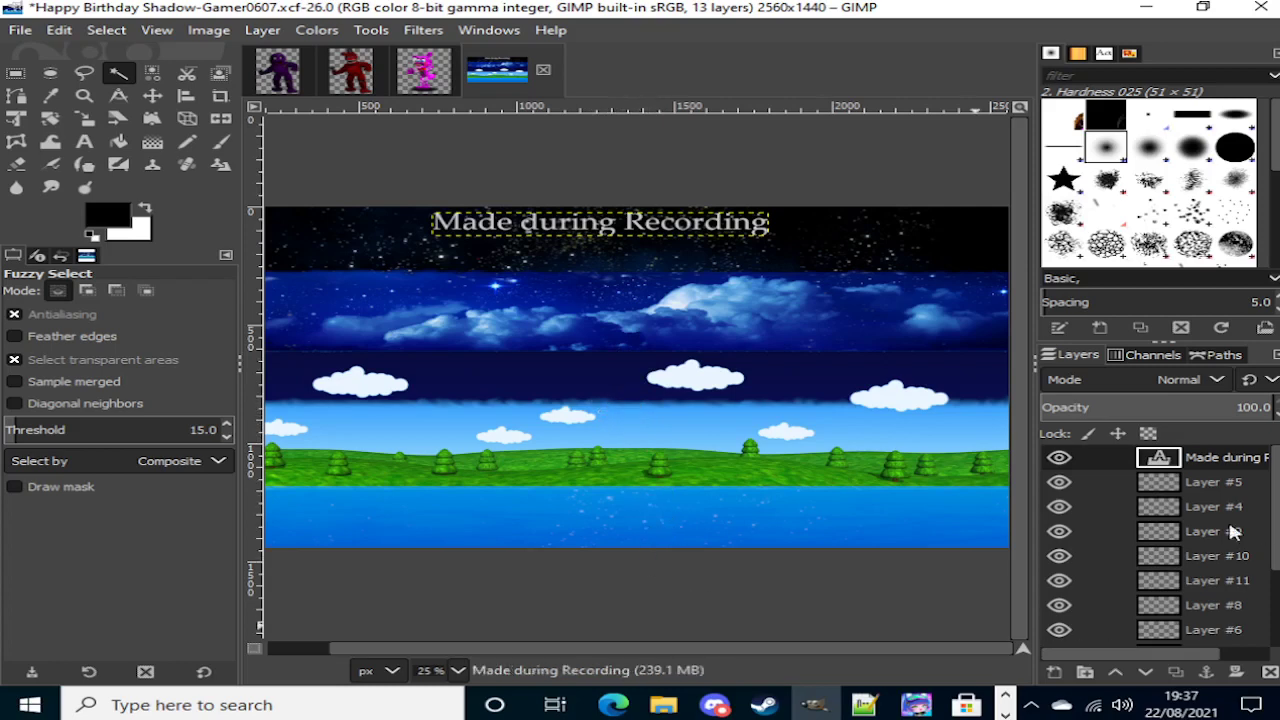
# Step: Toggle the visibility of Layer #1, Layer #2 and Layer #3 to examine which background parts they hold, leaving all visible
pyautogui.scroll(-3, 1210, 510)
pyautogui.scroll(3, 1228, 532)
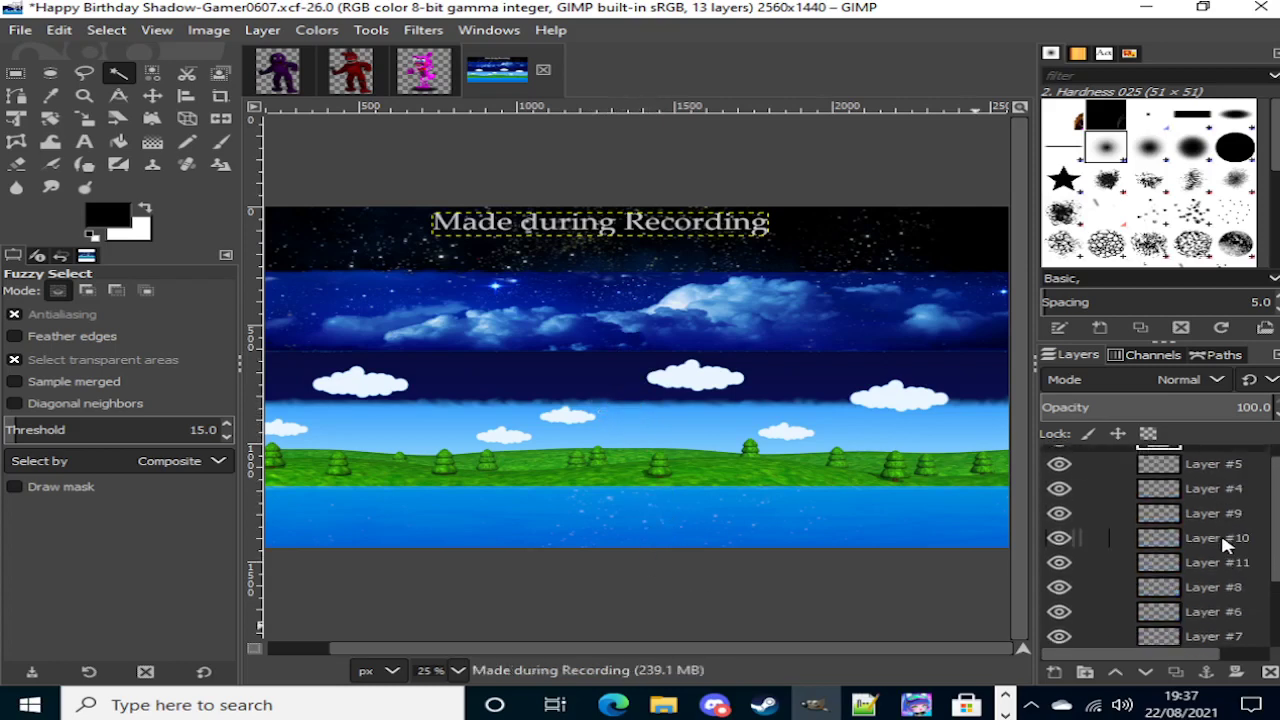
pyautogui.scroll(-3, 1223, 560)
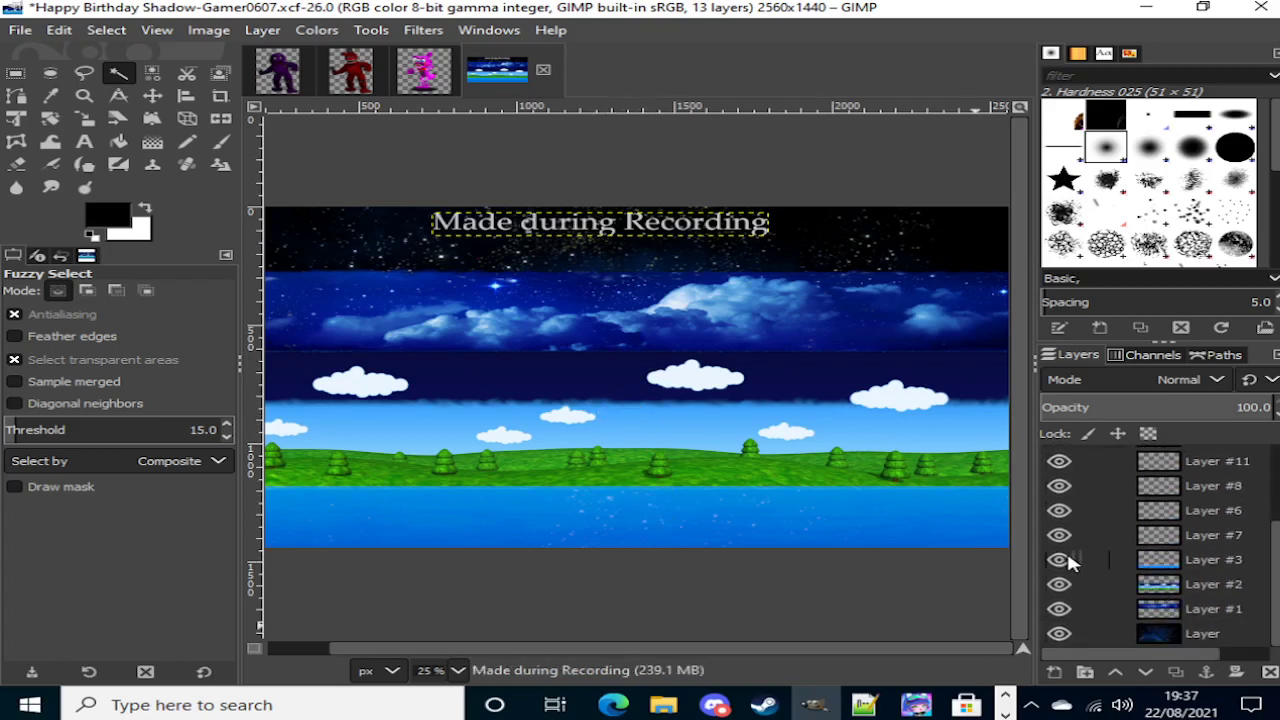
pyautogui.click(1059, 609)
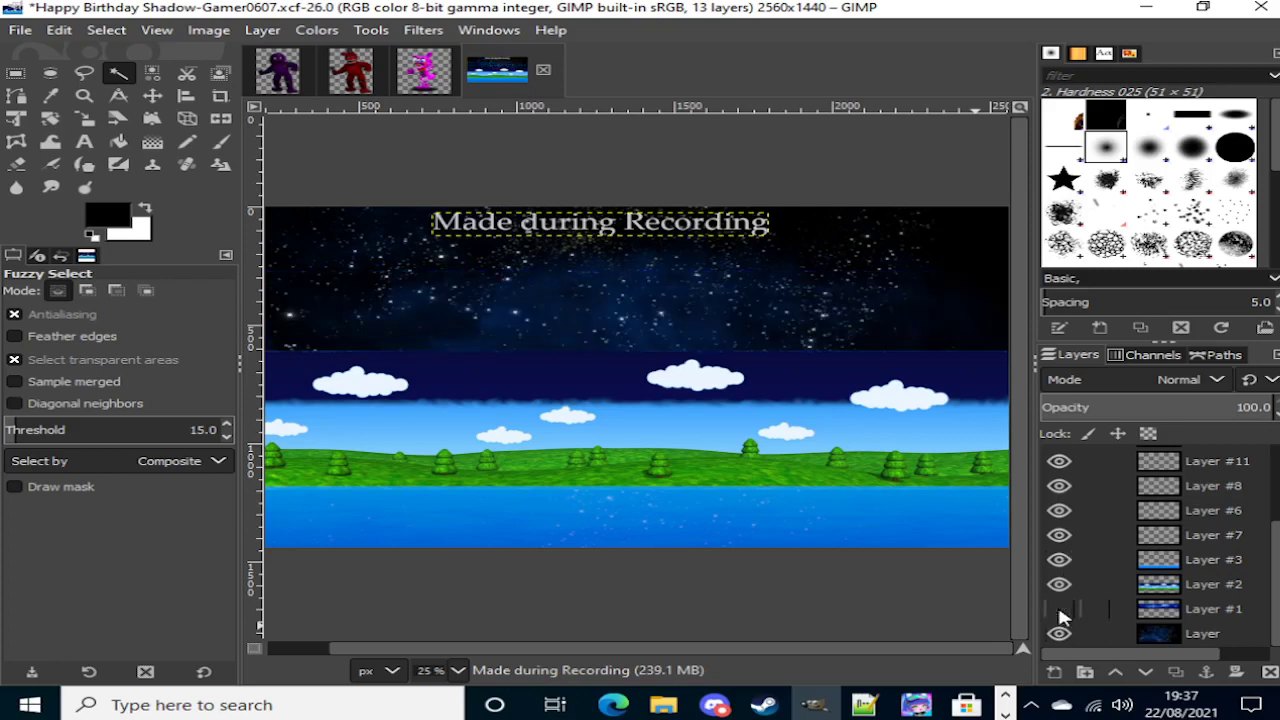
pyautogui.click(1059, 586)
pyautogui.click(1060, 561)
pyautogui.click(1060, 561)
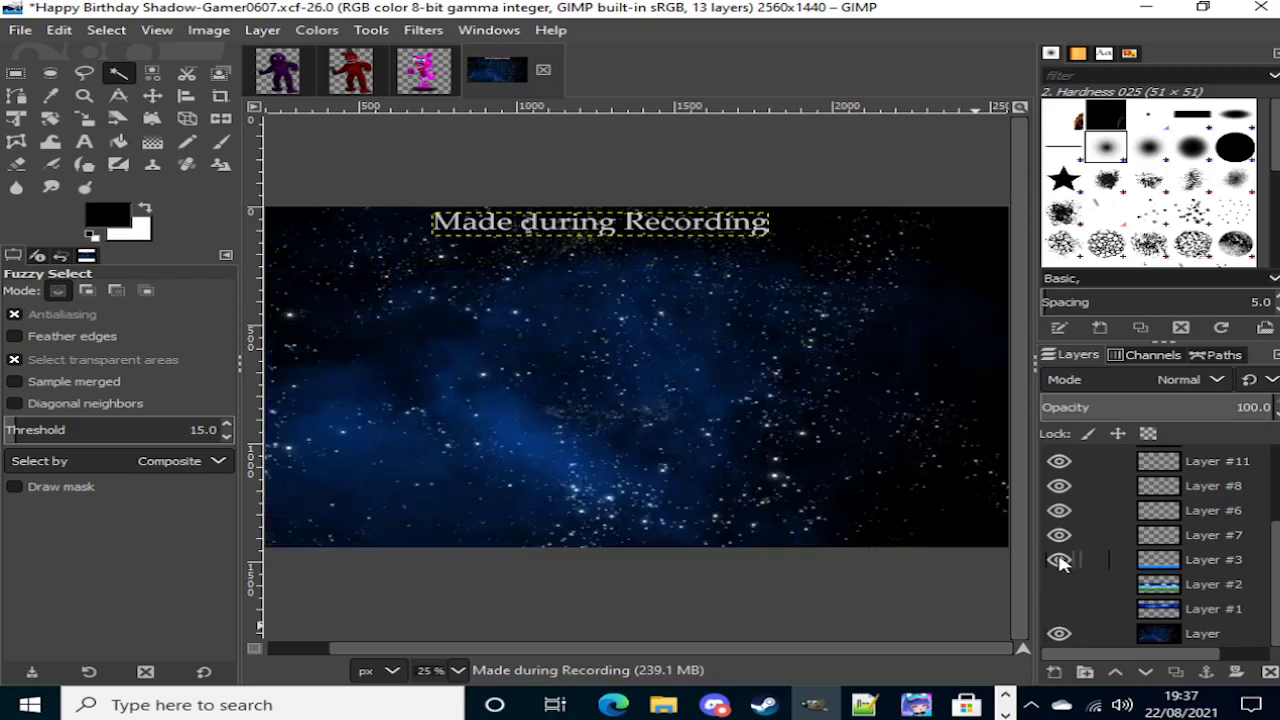
pyautogui.click(1059, 585)
pyautogui.click(1059, 609)
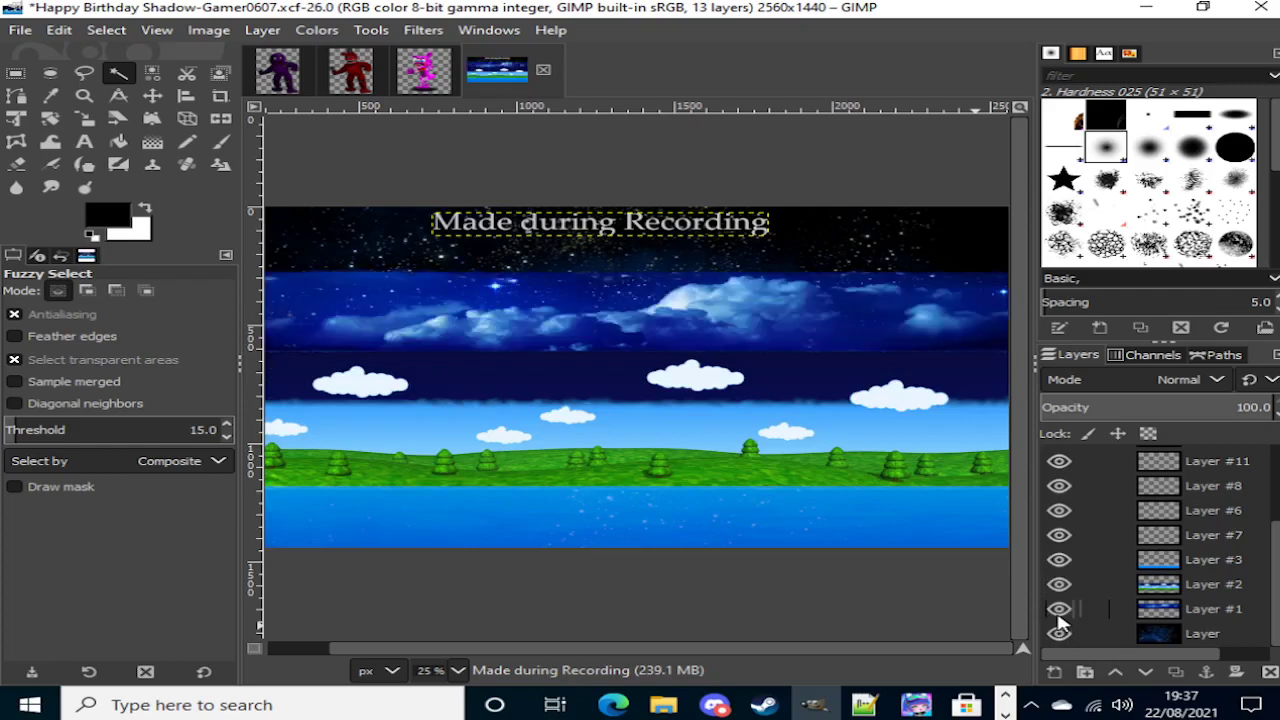
pyautogui.click(1059, 585)
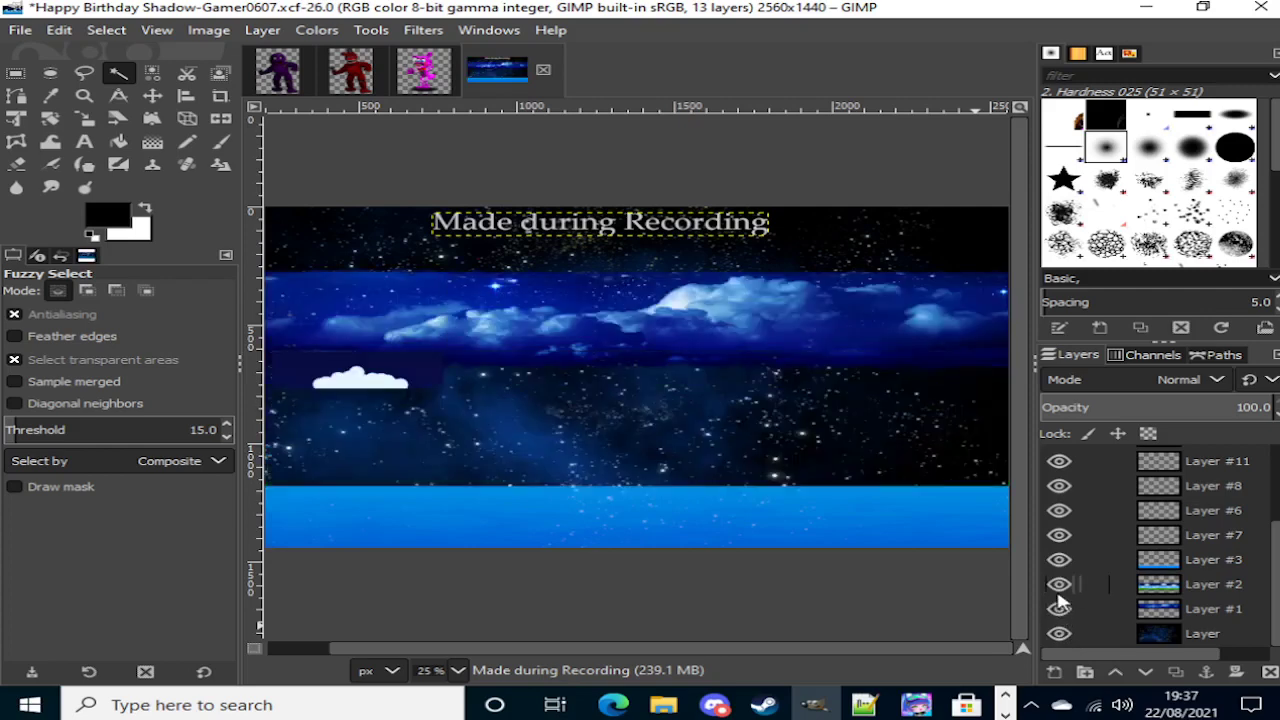
# Step: Make Layer #5 active in the scene, then copy the pink fox from the Adventure Green the Leafeon image and close that image
pyautogui.click(1192, 459)
pyautogui.scroll(3, 1230, 550)
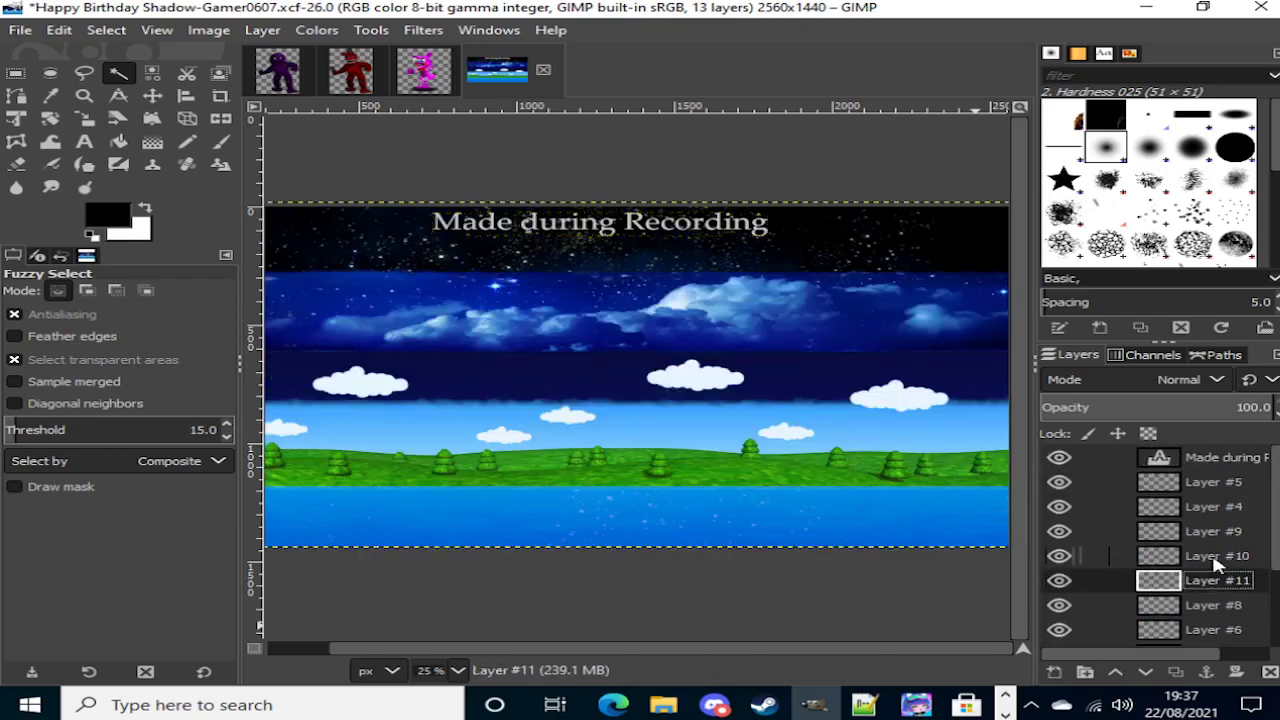
pyautogui.click(1203, 484)
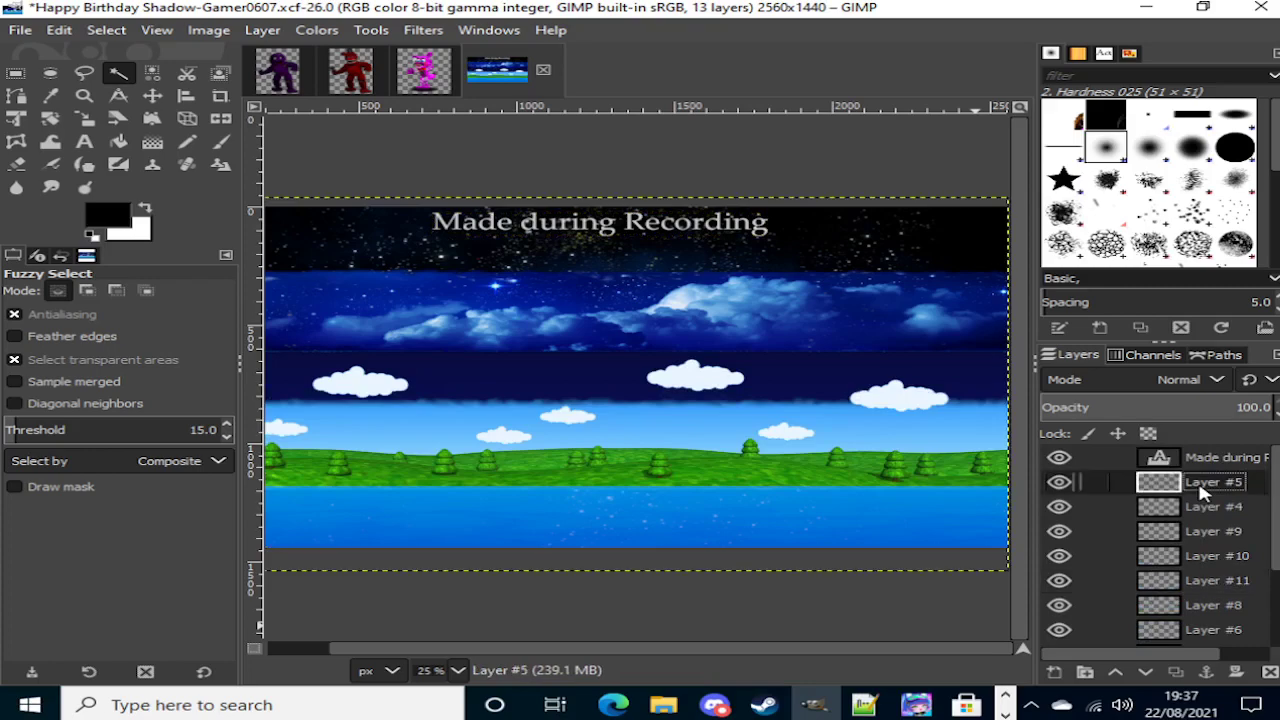
pyautogui.click(412, 70)
pyautogui.hotkey('ctrl', 'c')
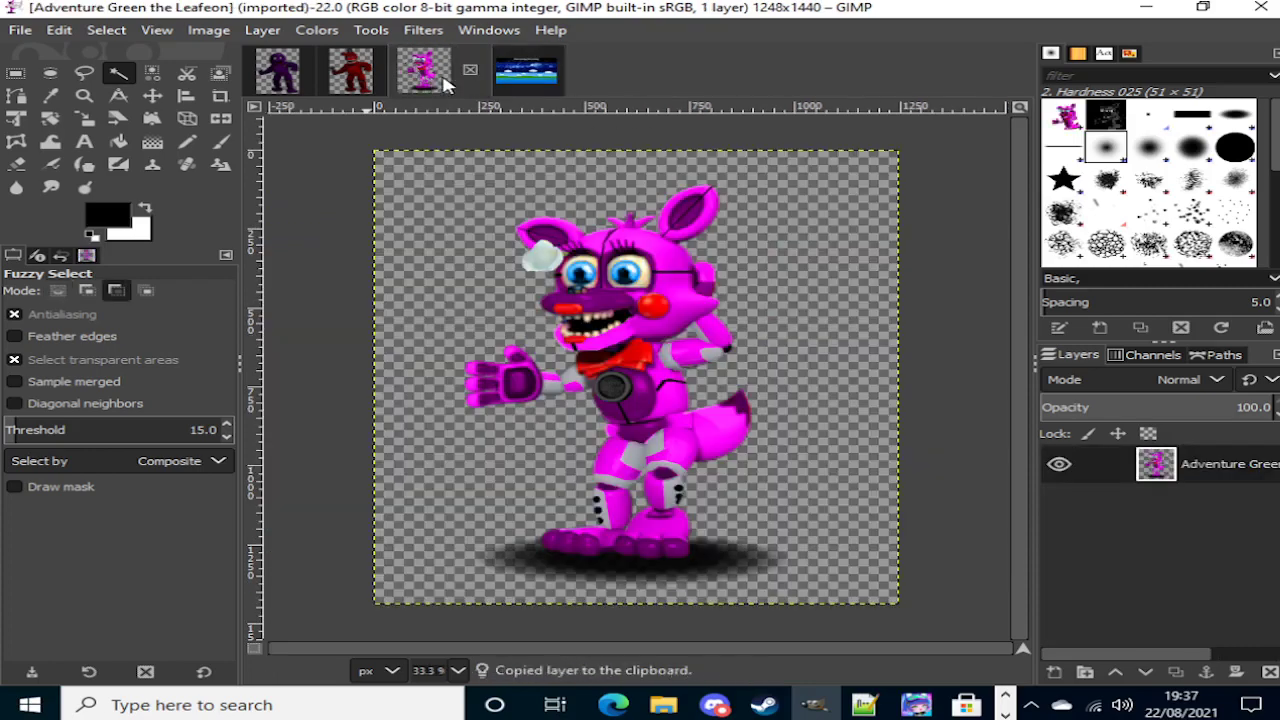
pyautogui.click(470, 72)
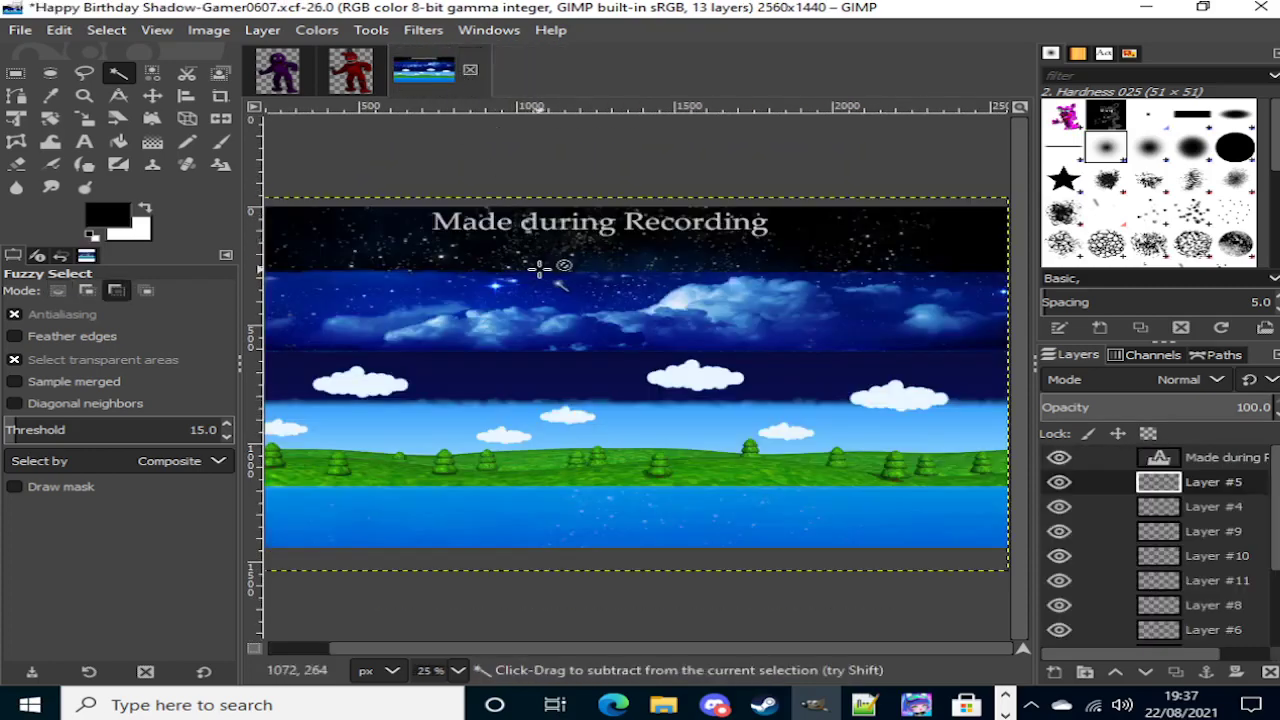
# Step: Paste the pink fox into Layer #5, scale it to 683 × 788 px at the scene's lower middle, and anchor it
pyautogui.hotkey('ctrl', 'v')
pyautogui.click(84, 118)
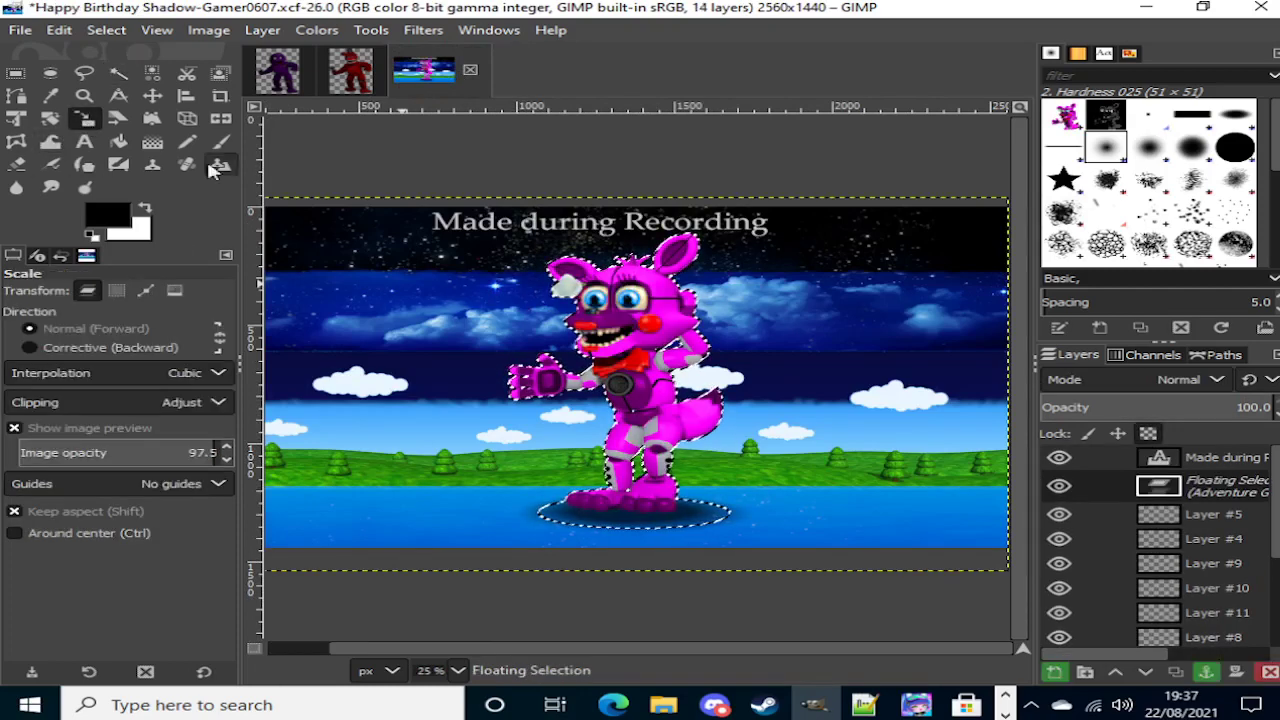
pyautogui.click(515, 175)
pyautogui.moveTo(515, 175); pyautogui.dragTo(611, 354)
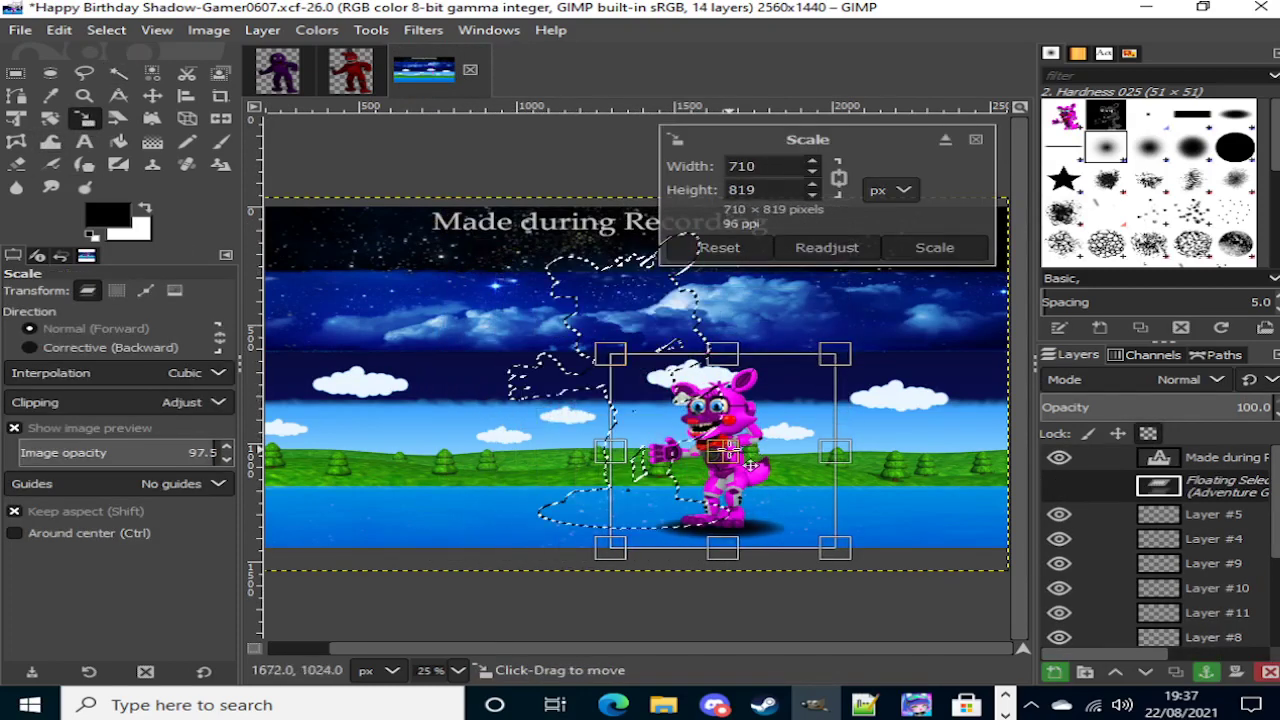
pyautogui.moveTo(728, 451); pyautogui.dragTo(625, 447)
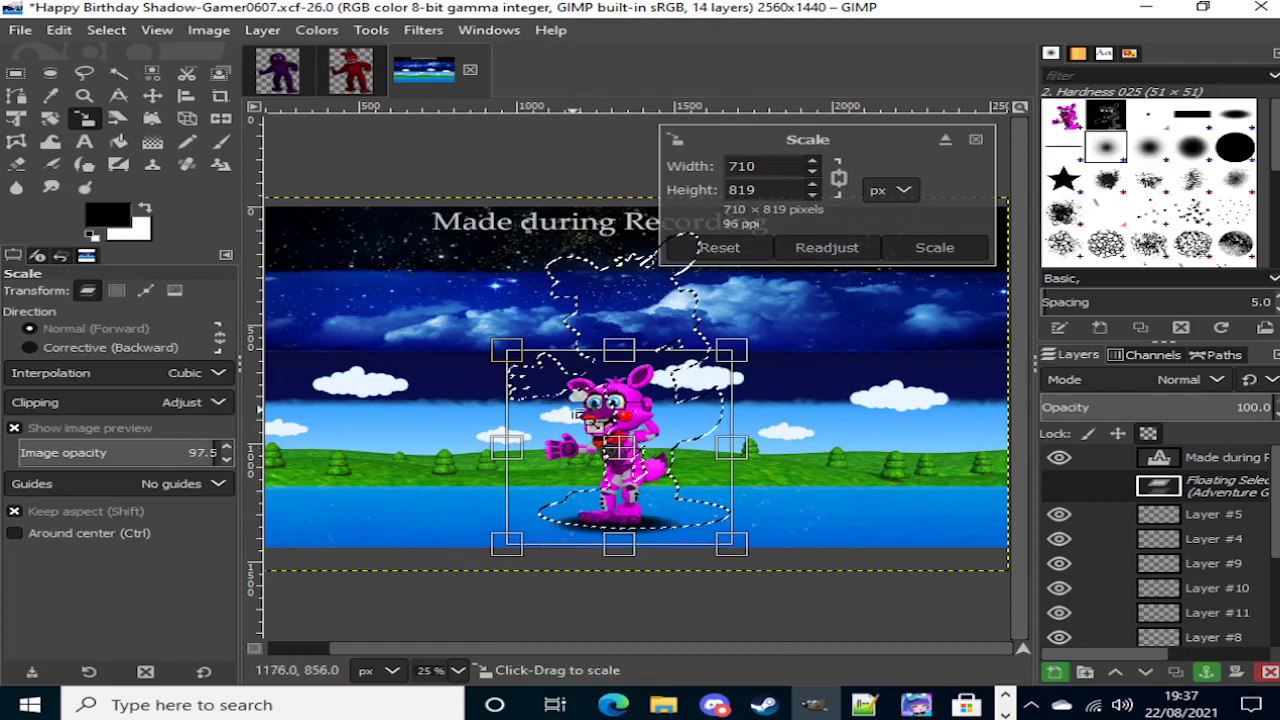
pyautogui.moveTo(572, 409); pyautogui.dragTo(580, 413)
pyautogui.click(117, 73)
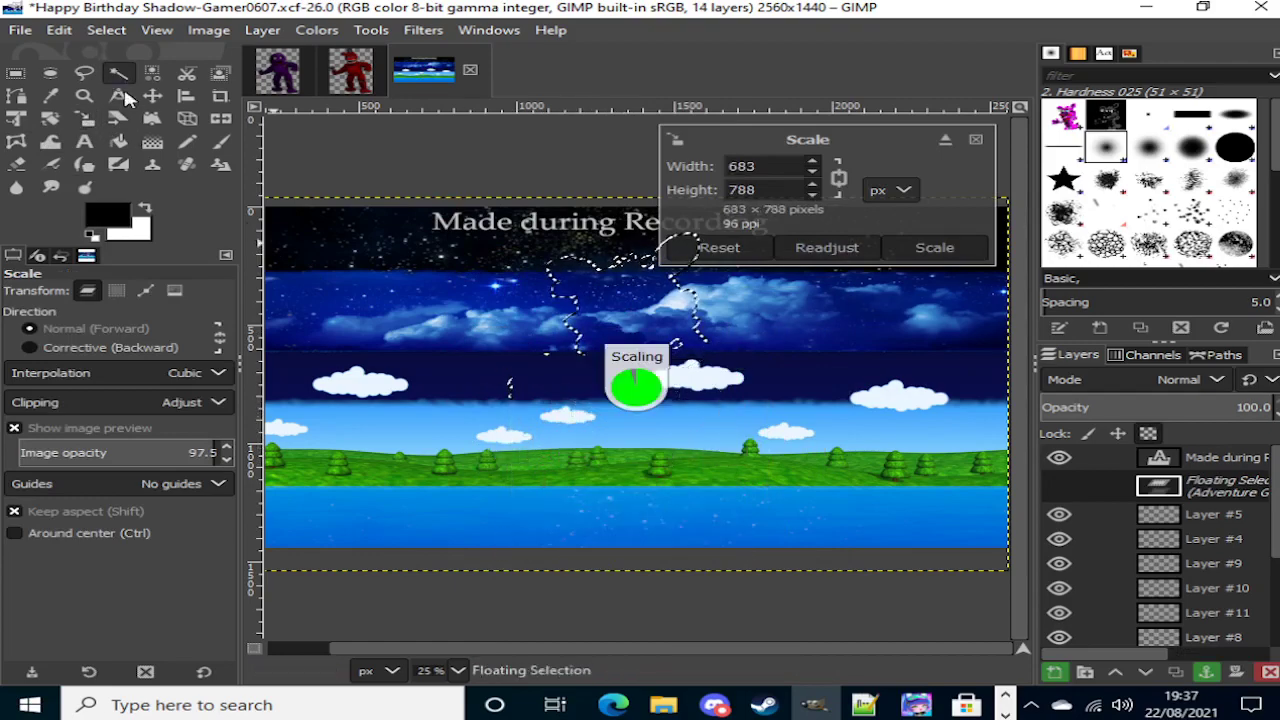
pyautogui.click(494, 140)
# Step: Copy the purple character from the Pyrple Guy Animatronic Hoax image, close it and return to the scene
pyautogui.click(277, 70)
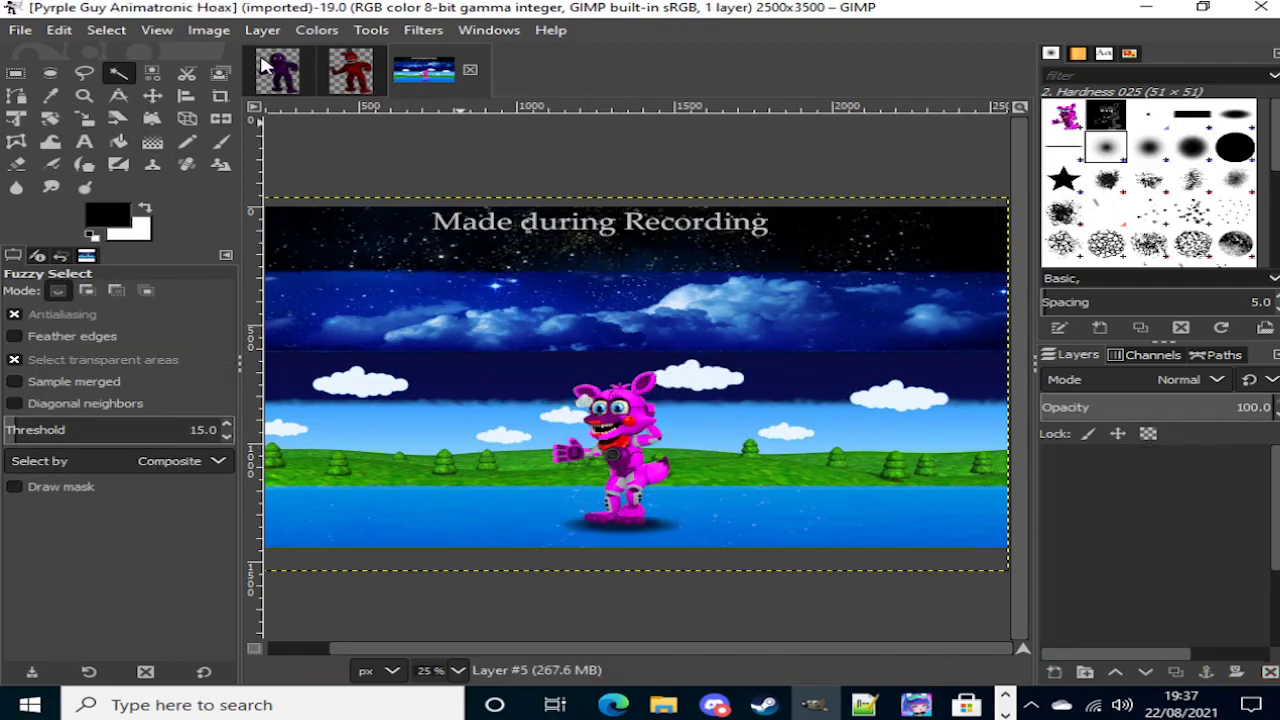
pyautogui.hotkey('ctrl', 'c')
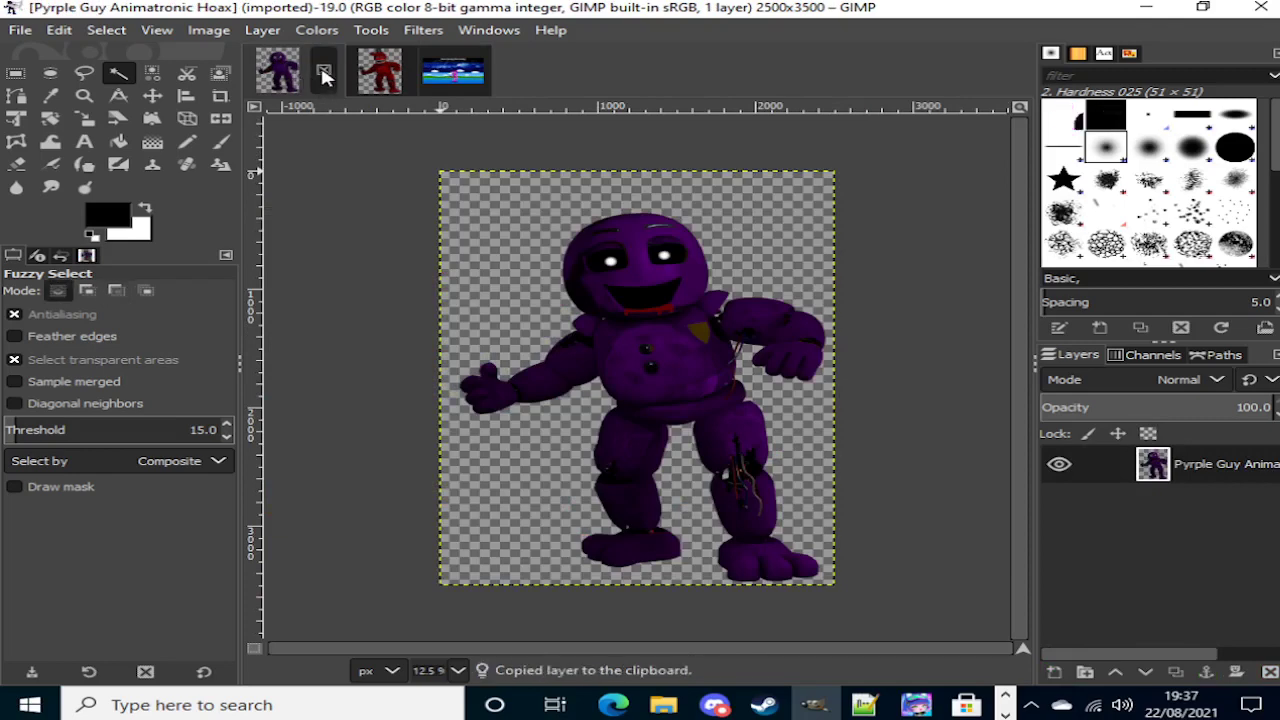
pyautogui.click(323, 75)
pyautogui.click(377, 75)
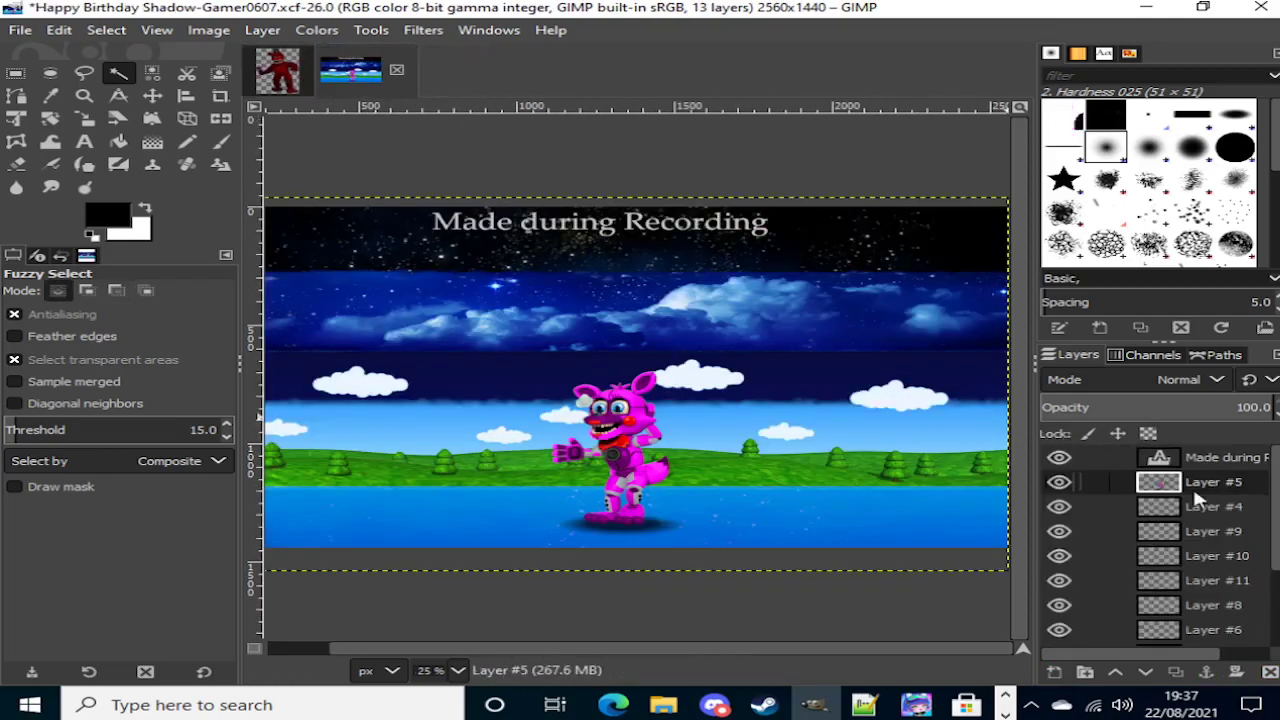
# Step: Paste the purple character into Layer #4, scale it to 800 × 1120 px just behind the pink fox, and anchor it
pyautogui.click(1206, 504)
pyautogui.hotkey('ctrl', 'v')
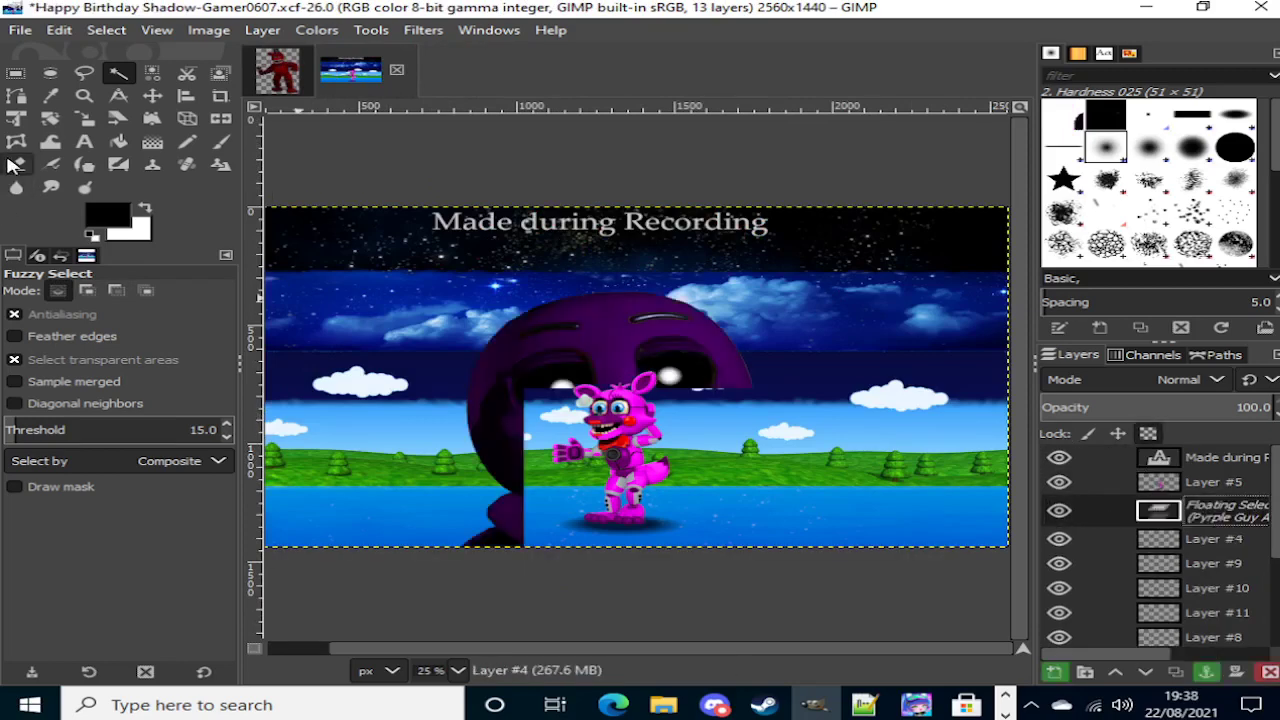
pyautogui.click(85, 118)
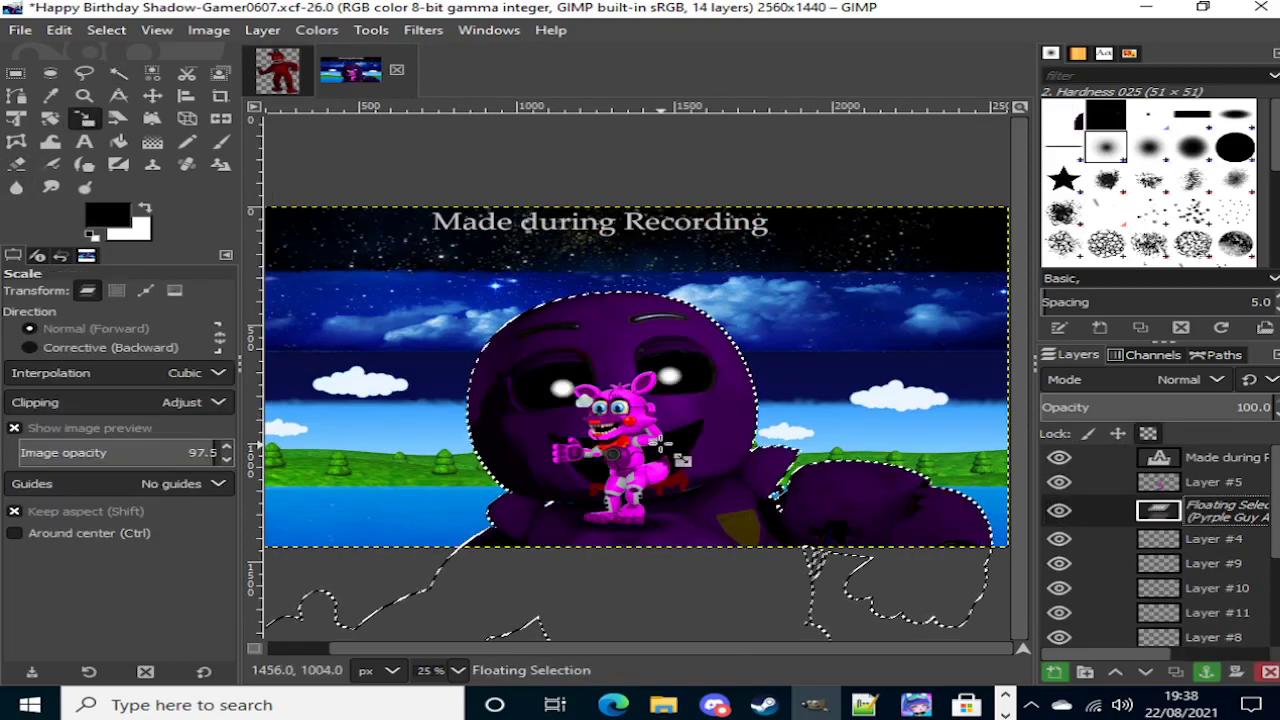
pyautogui.click(750, 548)
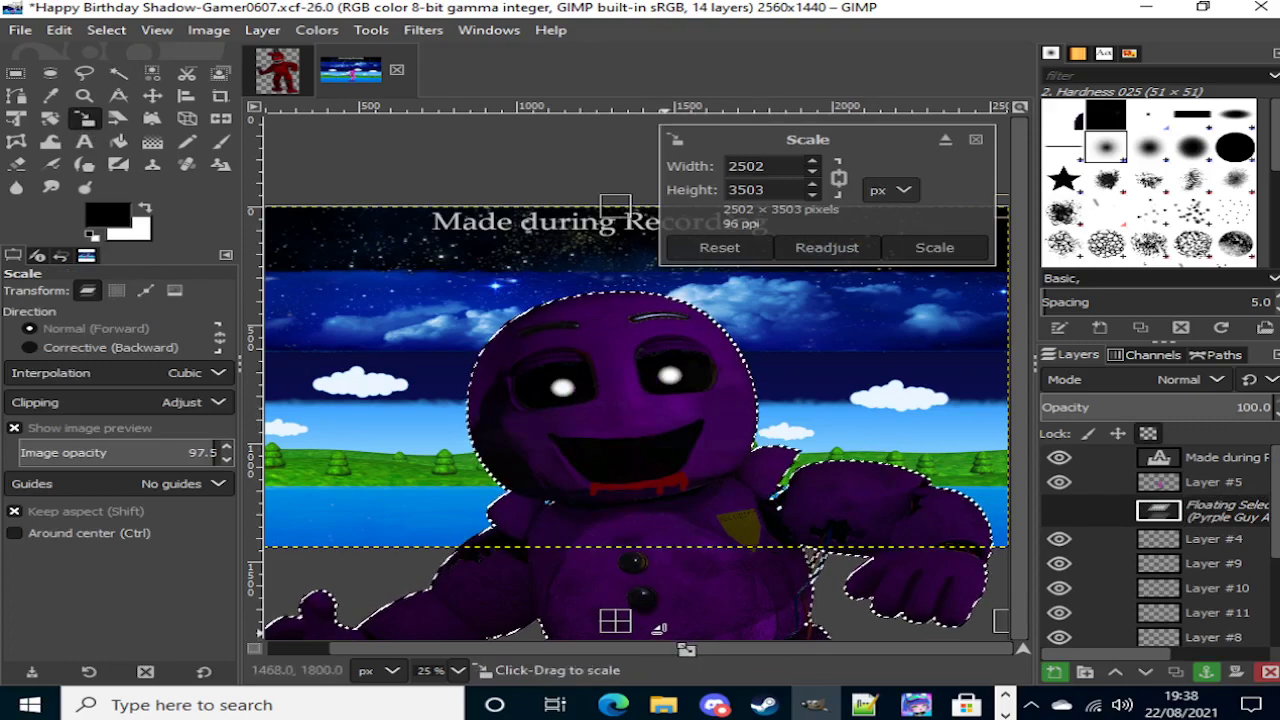
pyautogui.moveTo(655, 622); pyautogui.dragTo(517, 397)
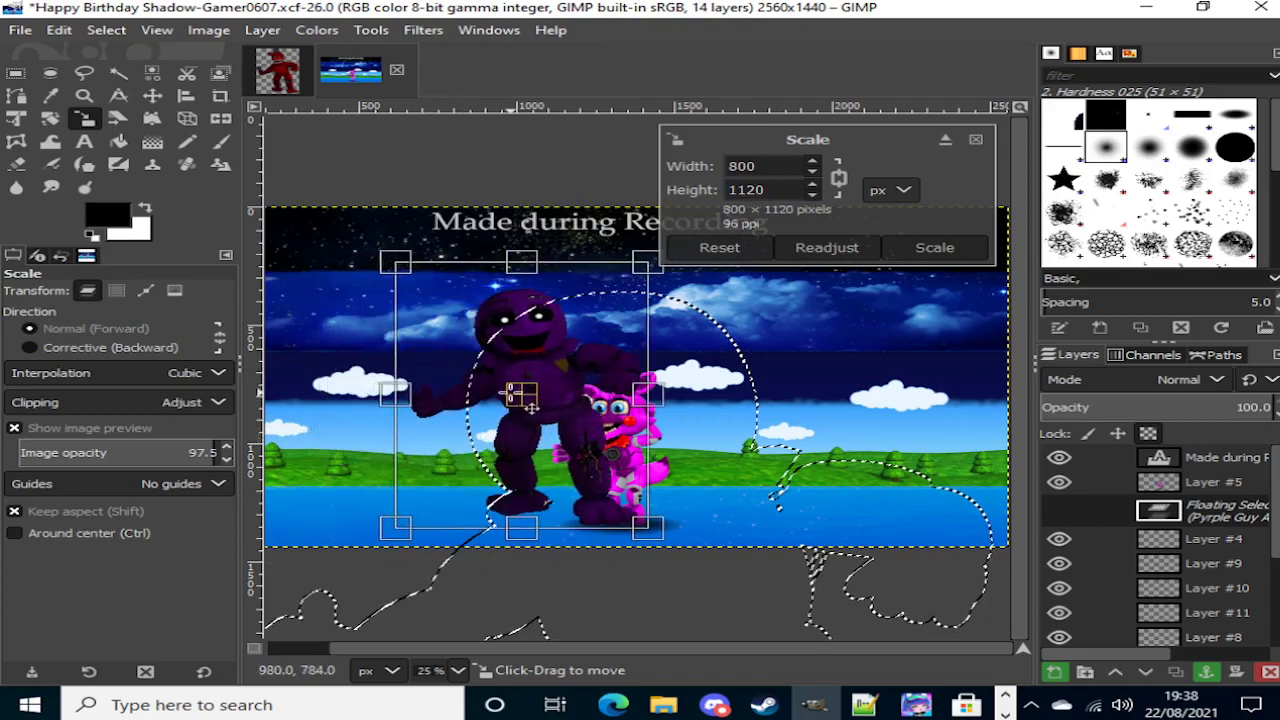
pyautogui.click(115, 70)
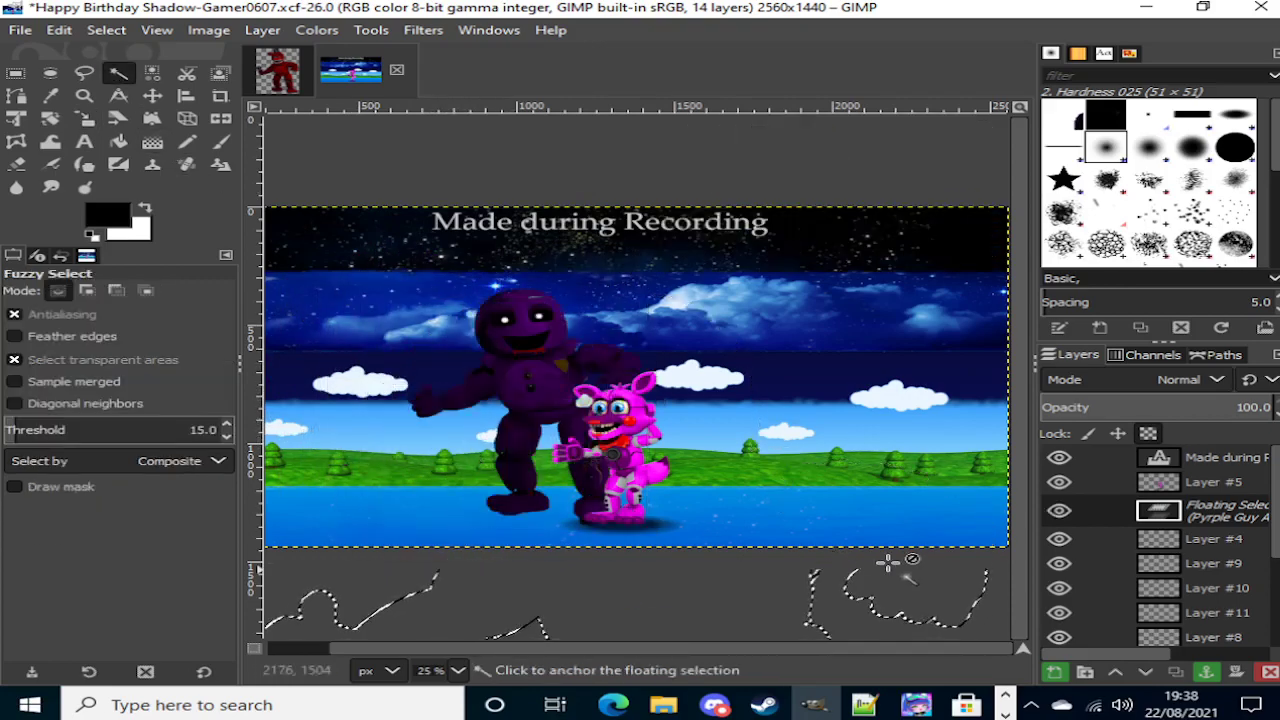
pyautogui.click(888, 622)
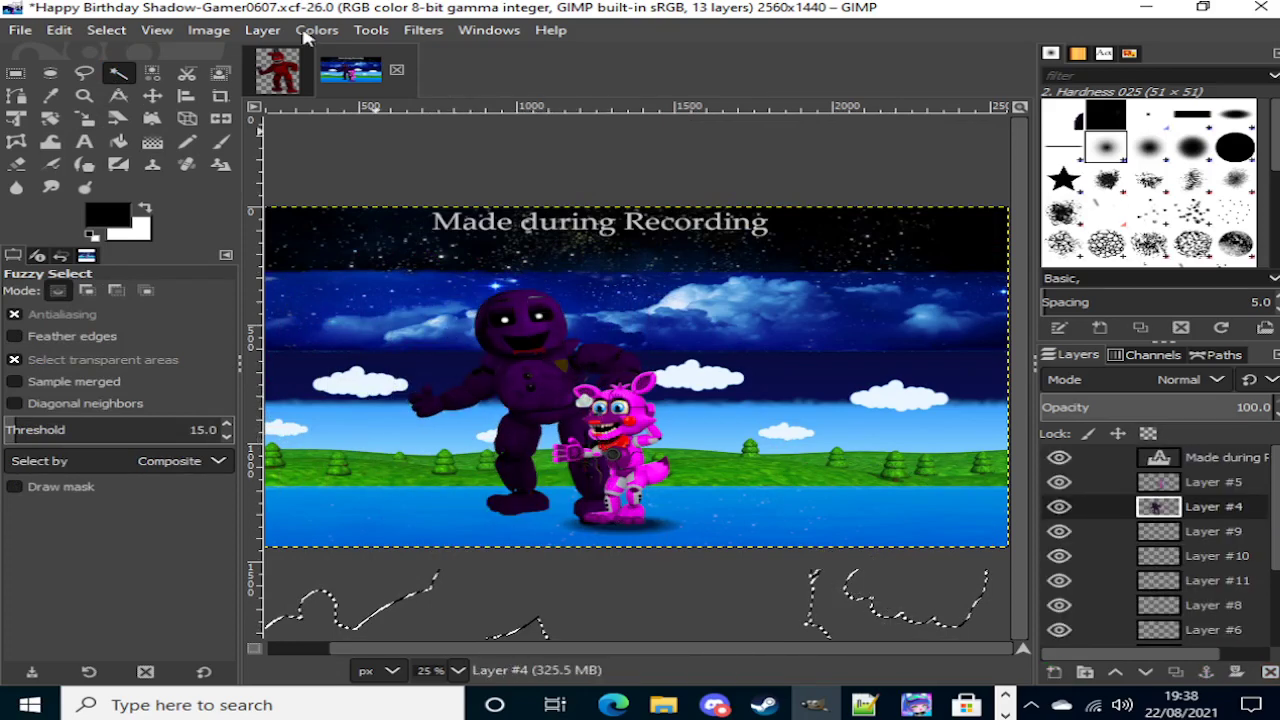
# Step: Copy the red bear from the Withered Redbear image and close that image
pyautogui.click(288, 75)
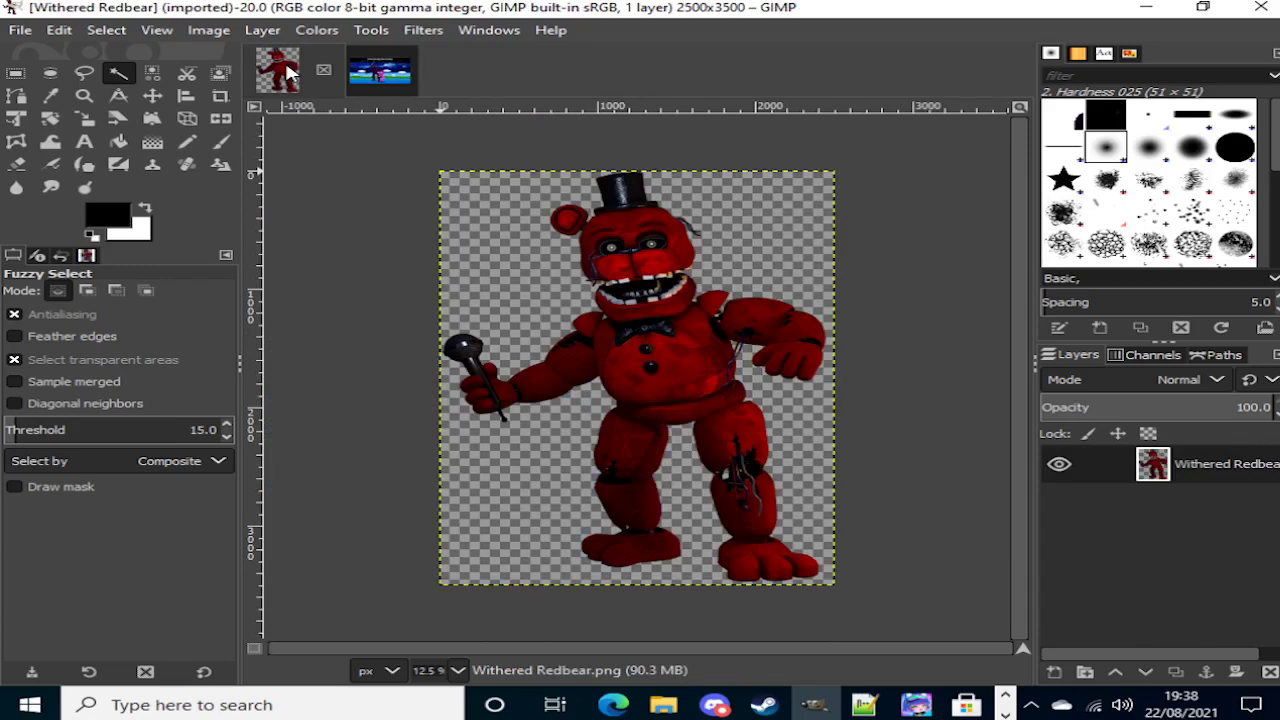
pyautogui.hotkey('ctrl', 'c')
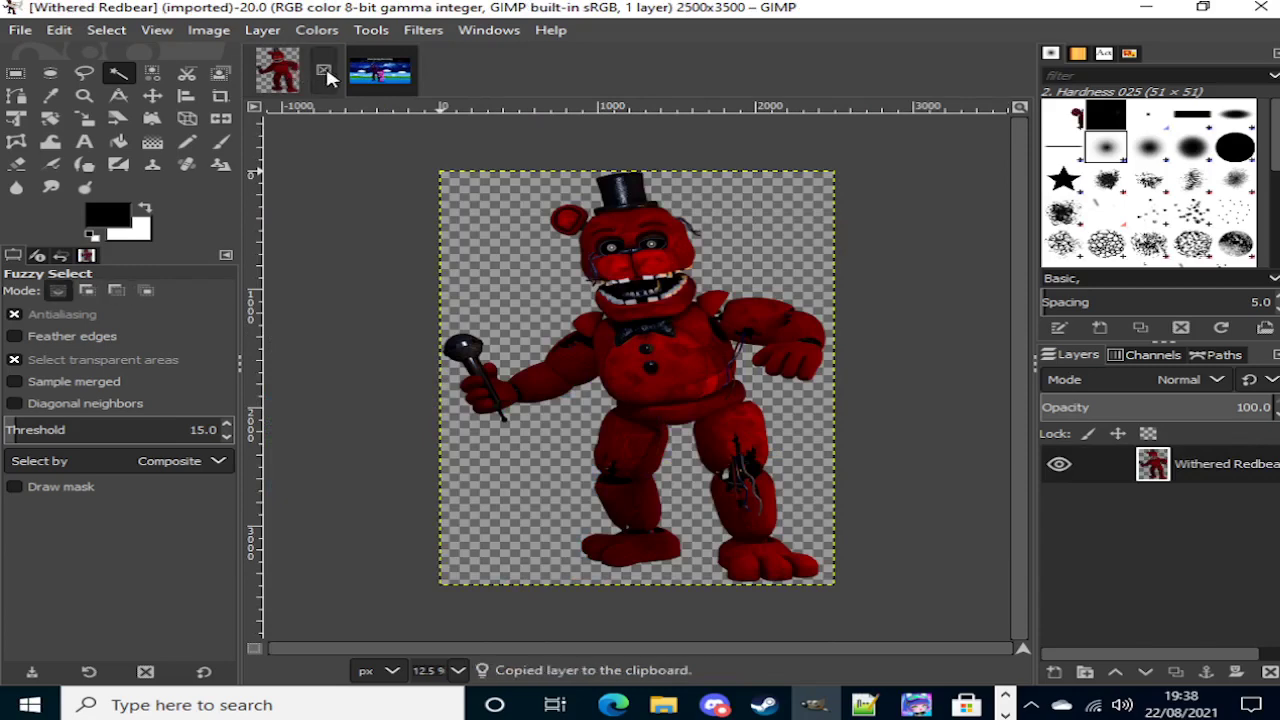
pyautogui.click(324, 73)
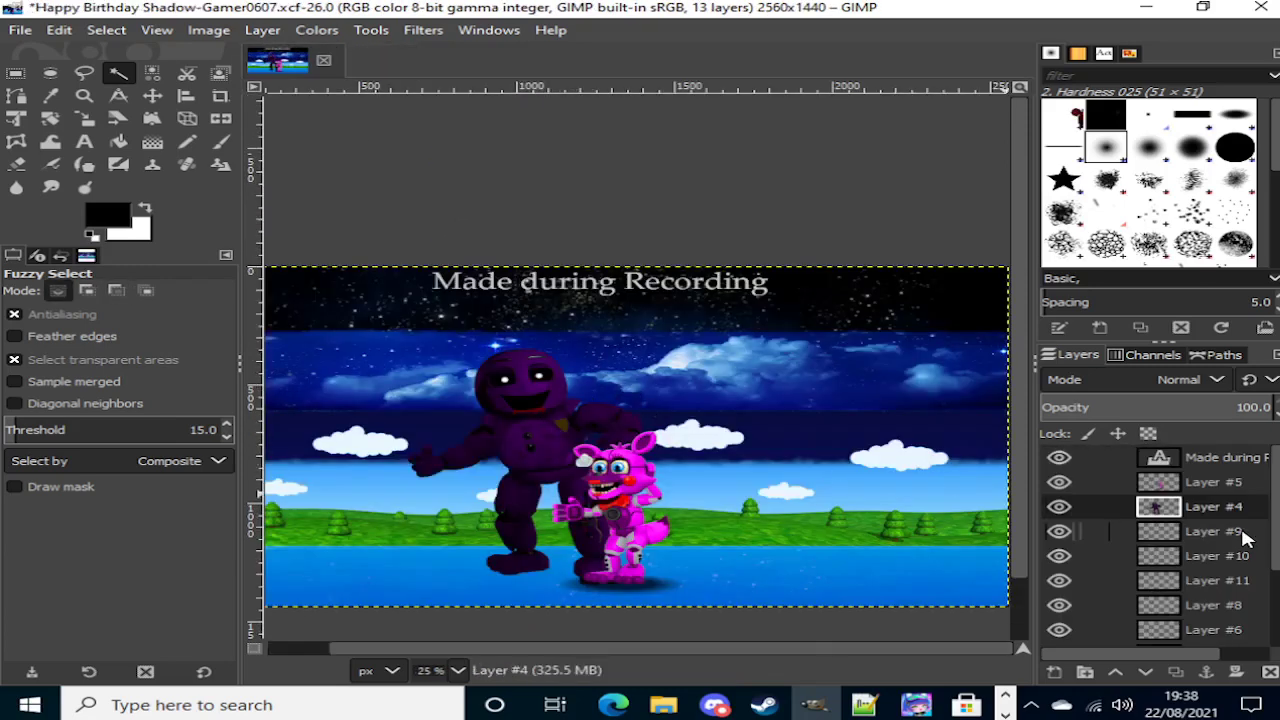
# Step: Paste the red bear into Layer #9 and scale it to 912 × 1277 px, positioned over the purple character
pyautogui.click(1243, 532)
pyautogui.hotkey('ctrl', 'v')
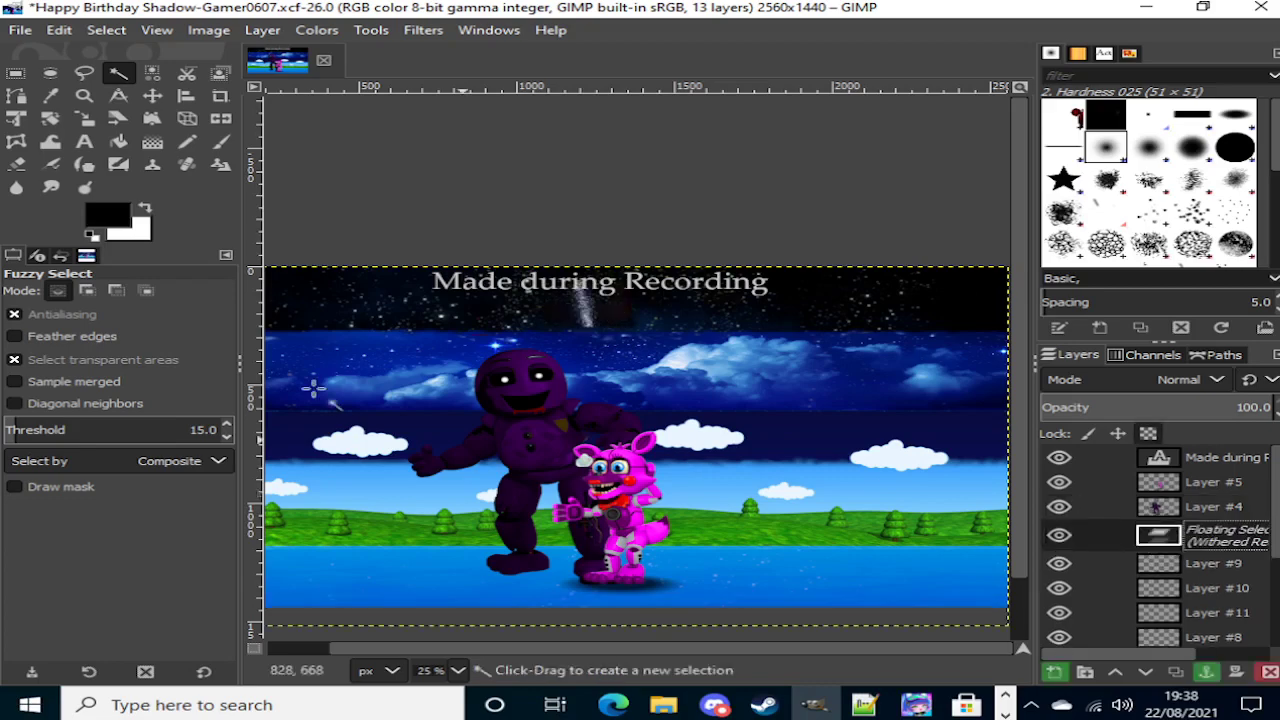
pyautogui.click(84, 119)
pyautogui.click(700, 540)
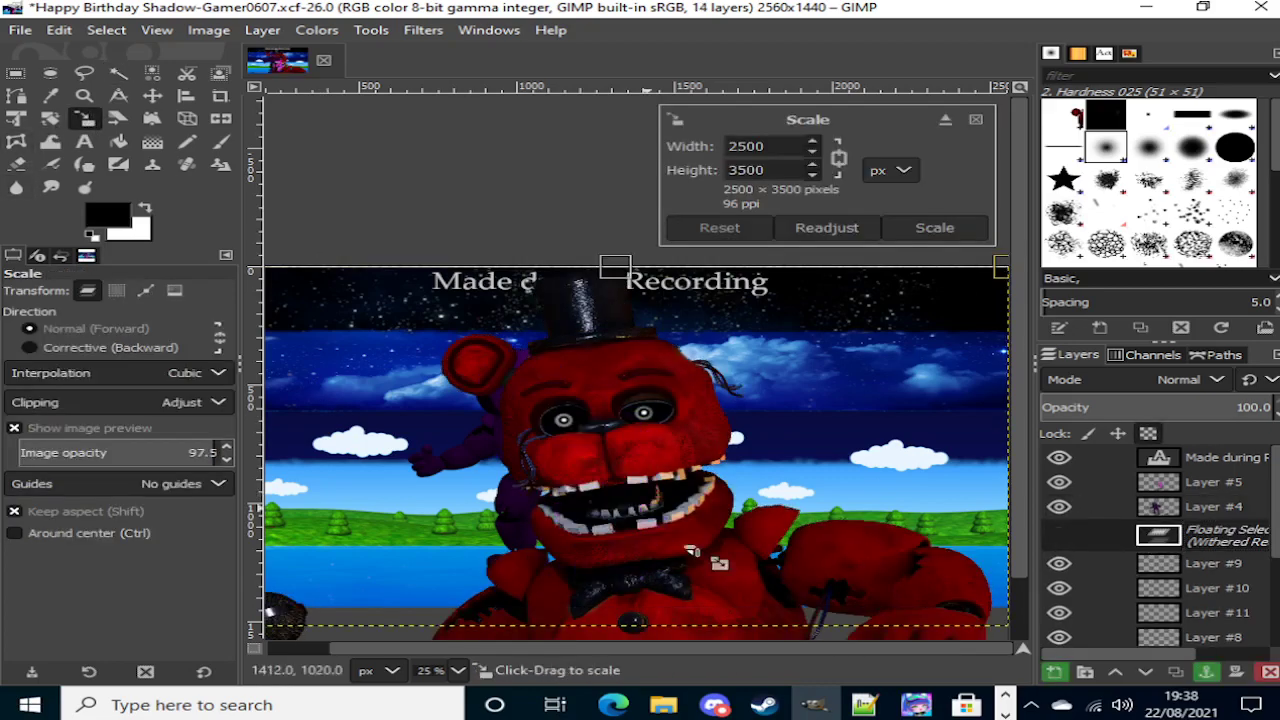
pyautogui.scroll(-1, 638, 620)
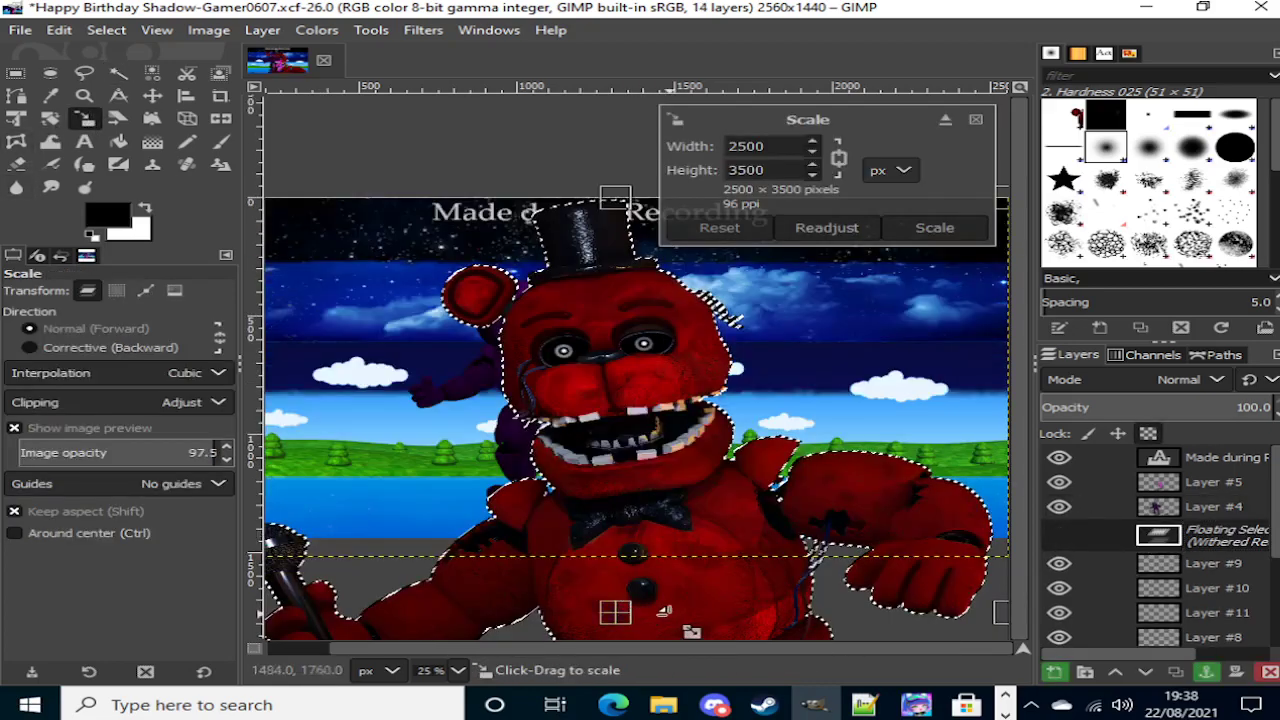
pyautogui.moveTo(690, 631); pyautogui.dragTo(434, 427)
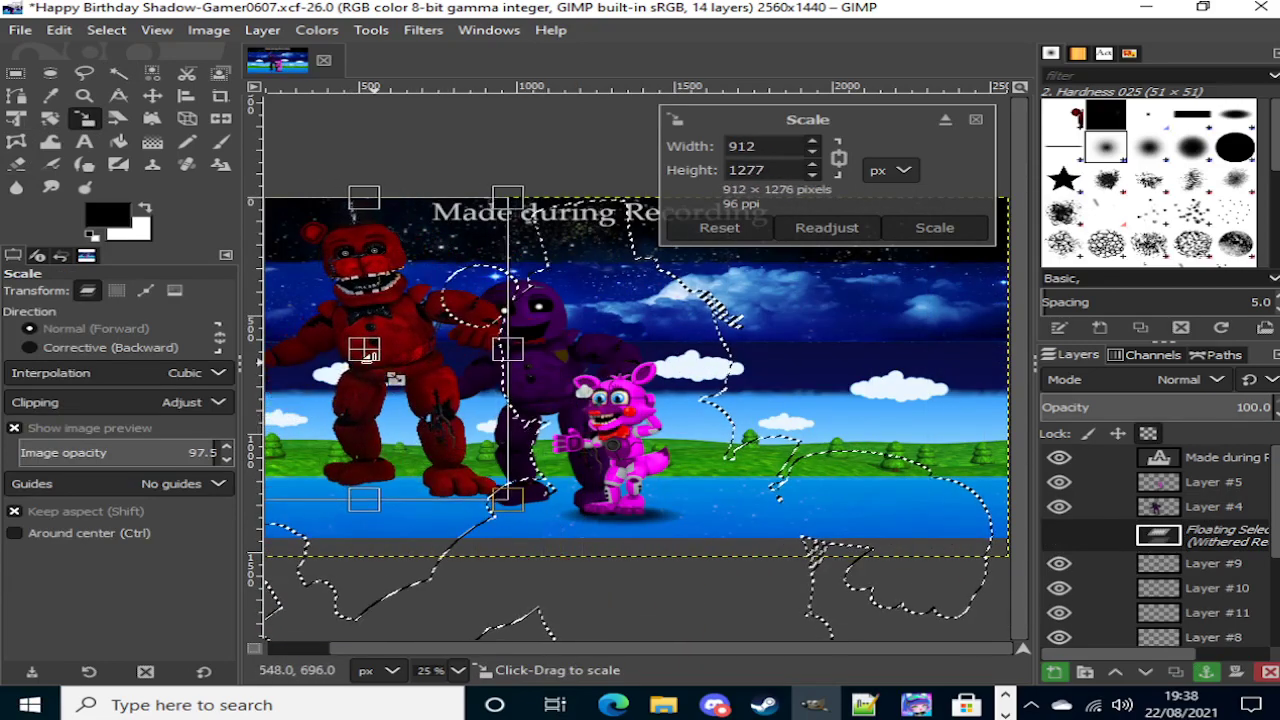
pyautogui.moveTo(365, 349); pyautogui.dragTo(538, 388)
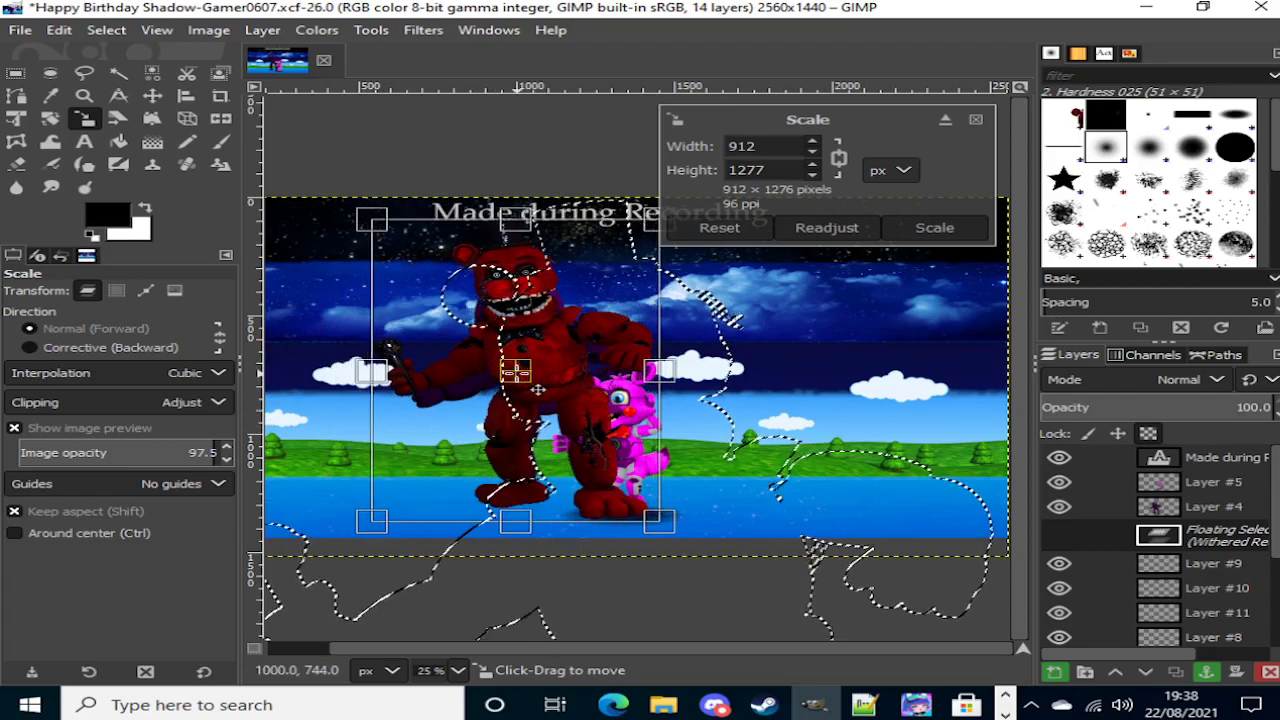
pyautogui.click(118, 75)
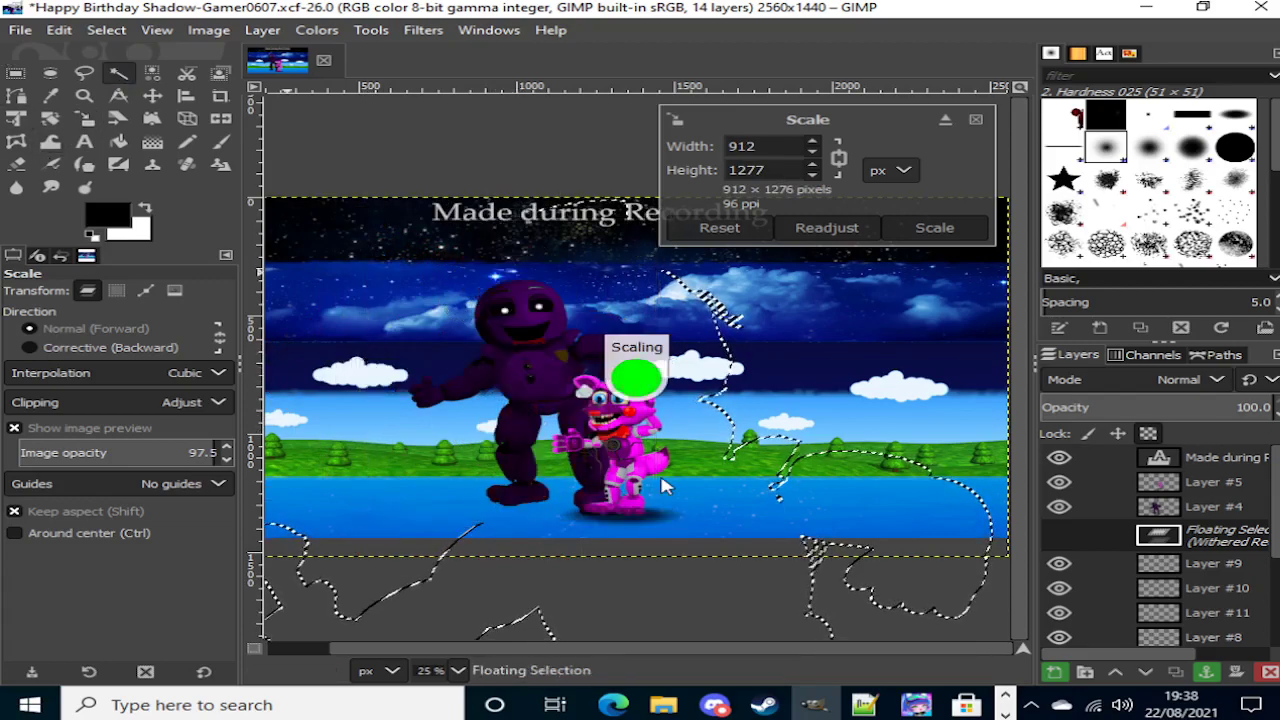
# Step: Scale the pasted red bear down to 808 × 1132 px, place it behind the purple character's left side, and anchor it
pyautogui.click(84, 118)
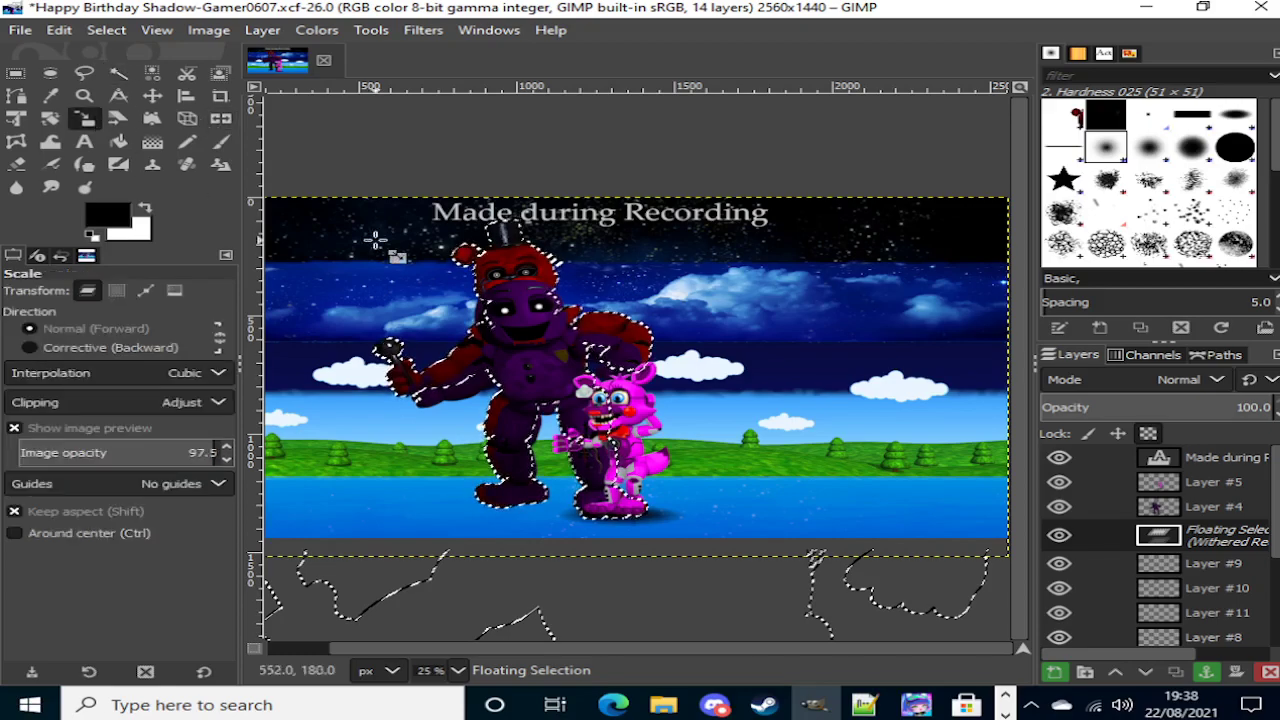
pyautogui.moveTo(586, 260); pyautogui.dragTo(571, 271)
pyautogui.moveTo(375, 289); pyautogui.dragTo(405, 318)
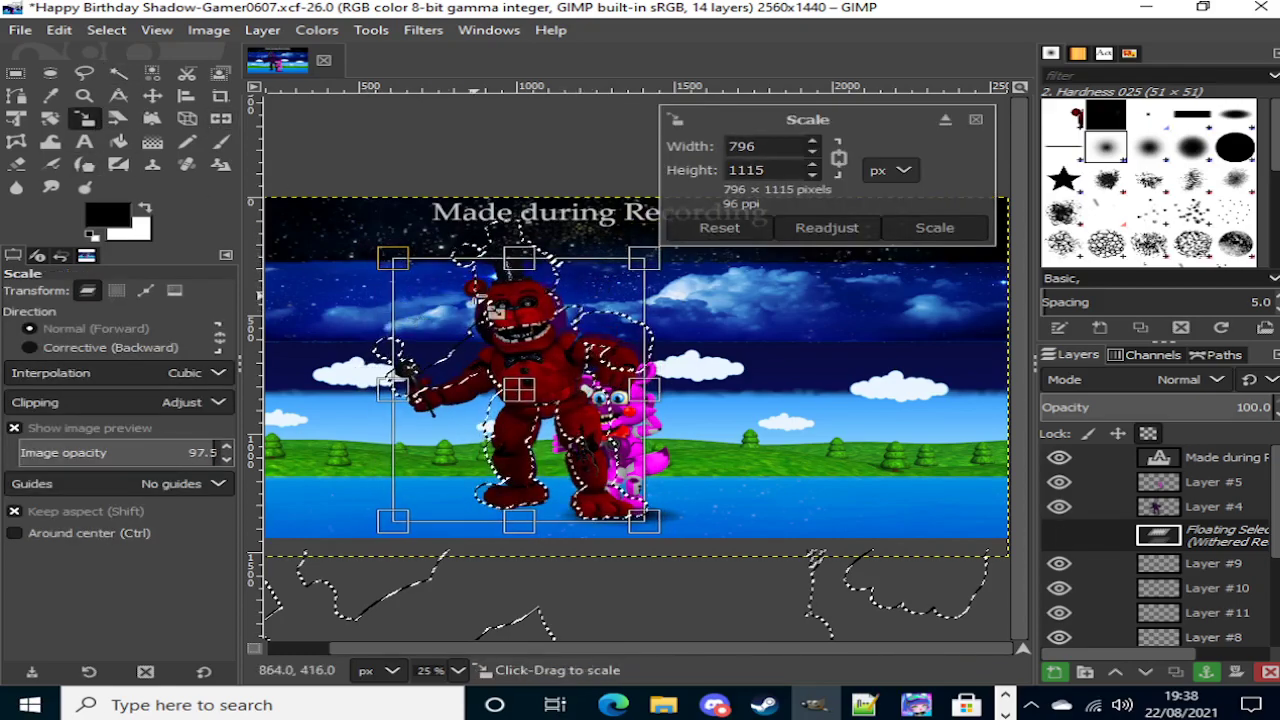
pyautogui.moveTo(490, 305); pyautogui.dragTo(516, 288)
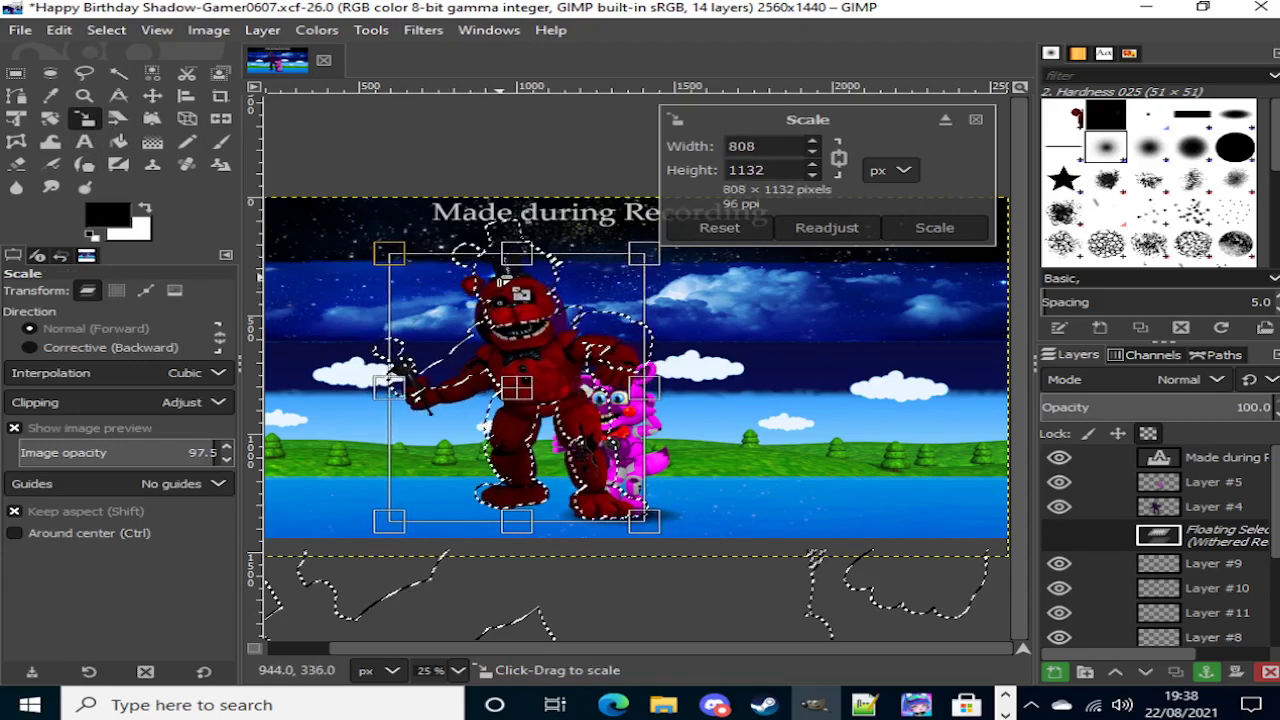
pyautogui.press('Return')
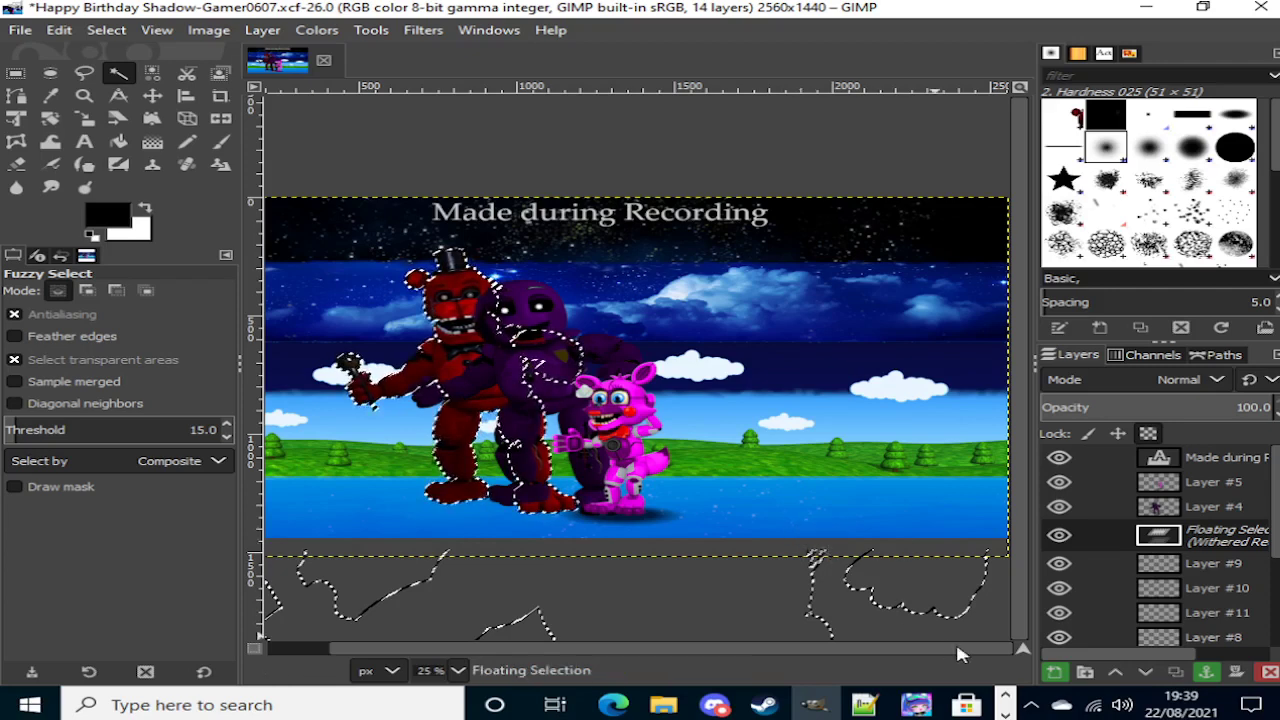
pyautogui.click(737, 621)
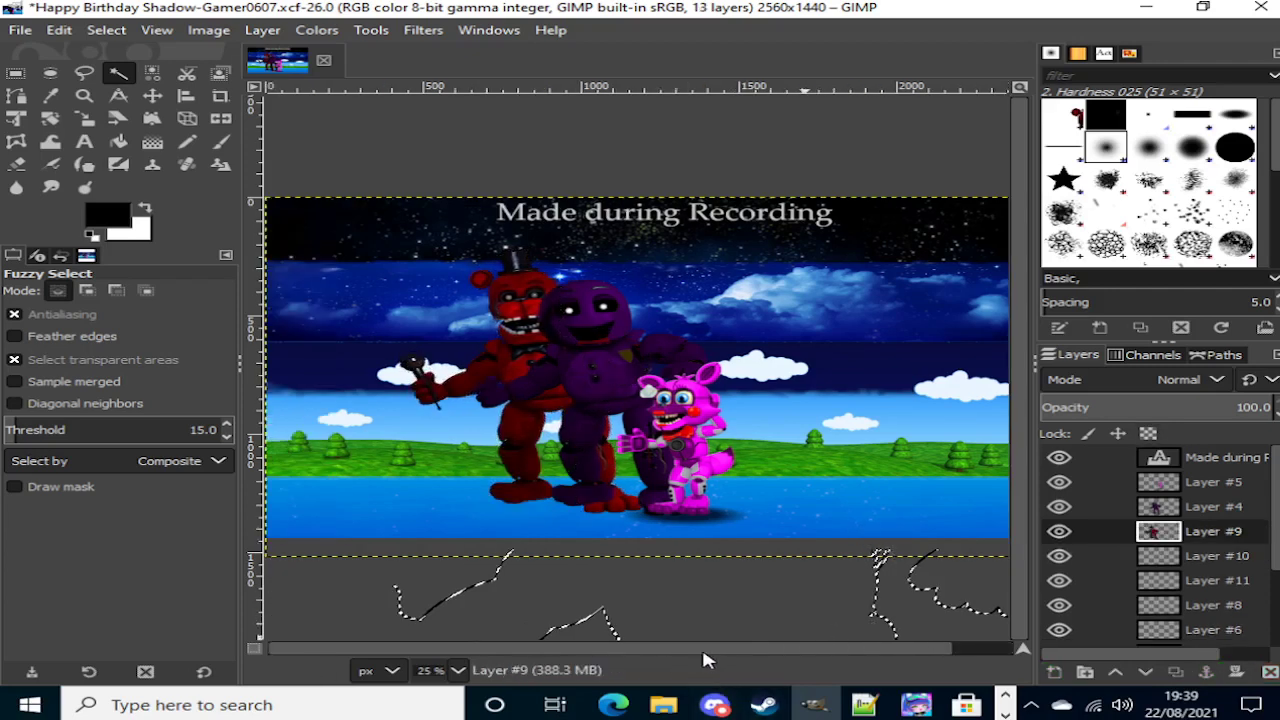
pyautogui.scroll(1, 704, 652)
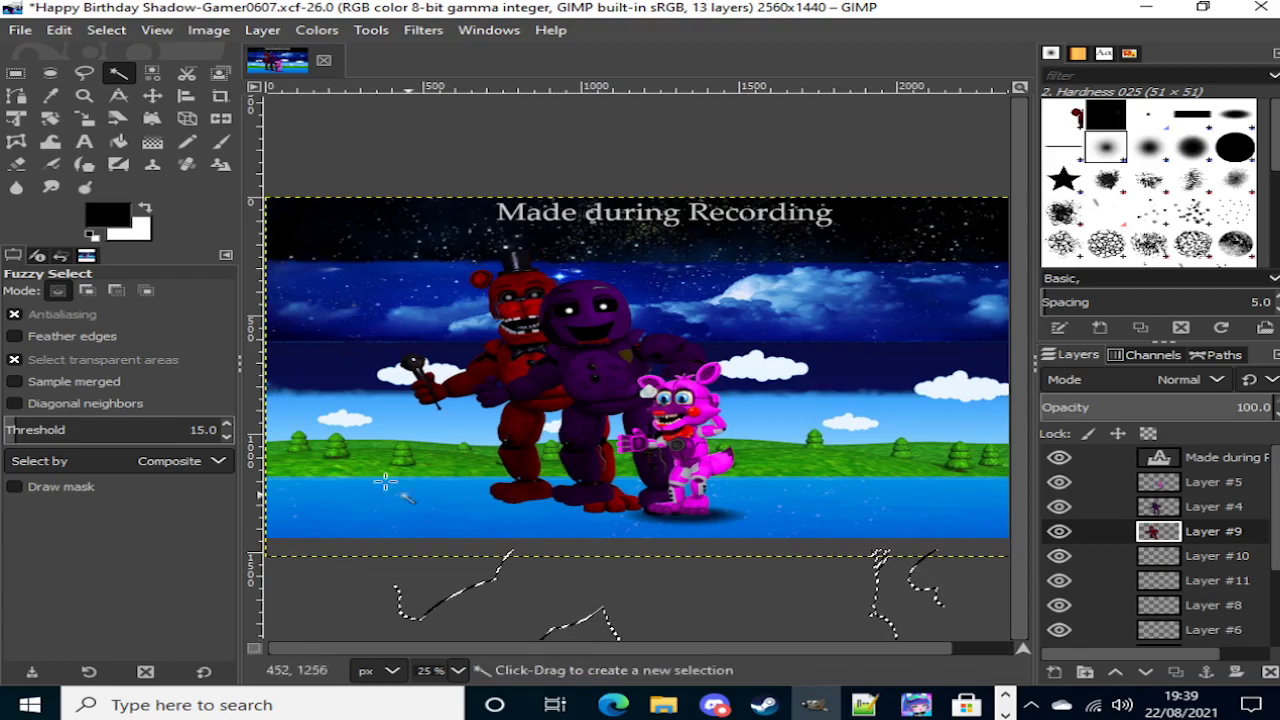
# Step: Save the scene as a new file named Recorded edits.xcf in the FNAF Edits folder within TGW647&CO. BITS
pyautogui.click(18, 31)
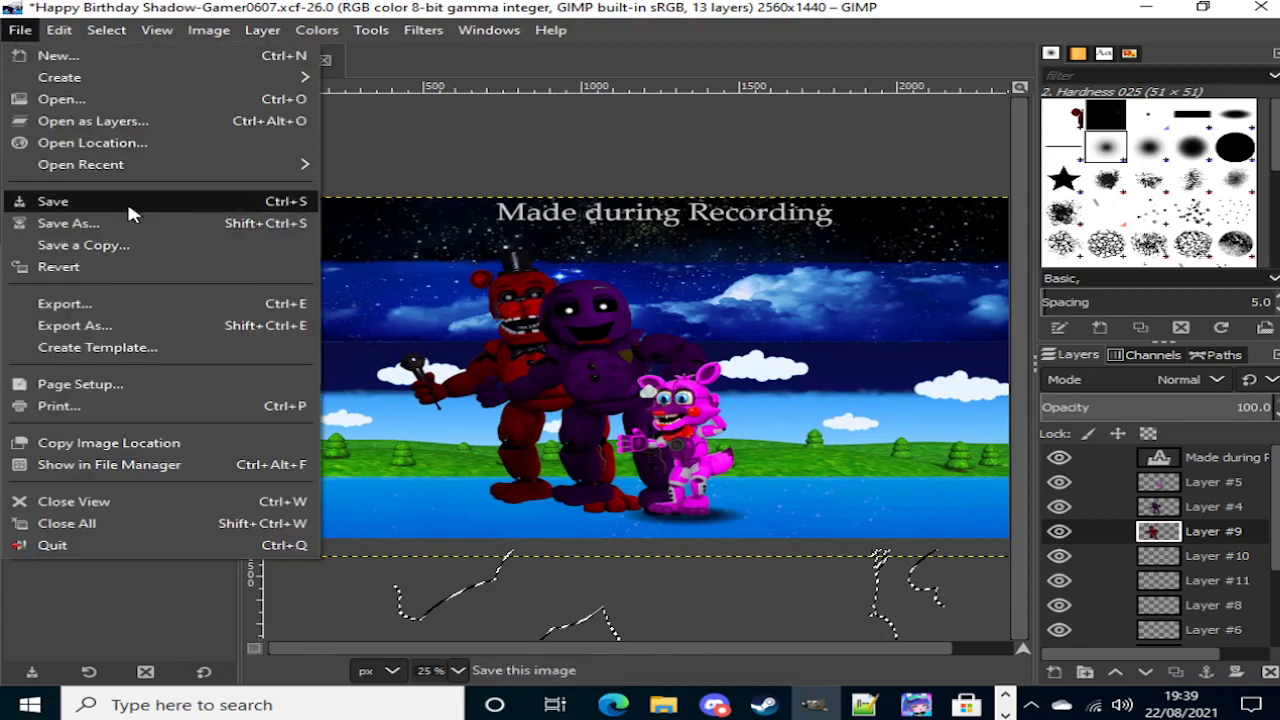
pyautogui.click(140, 228)
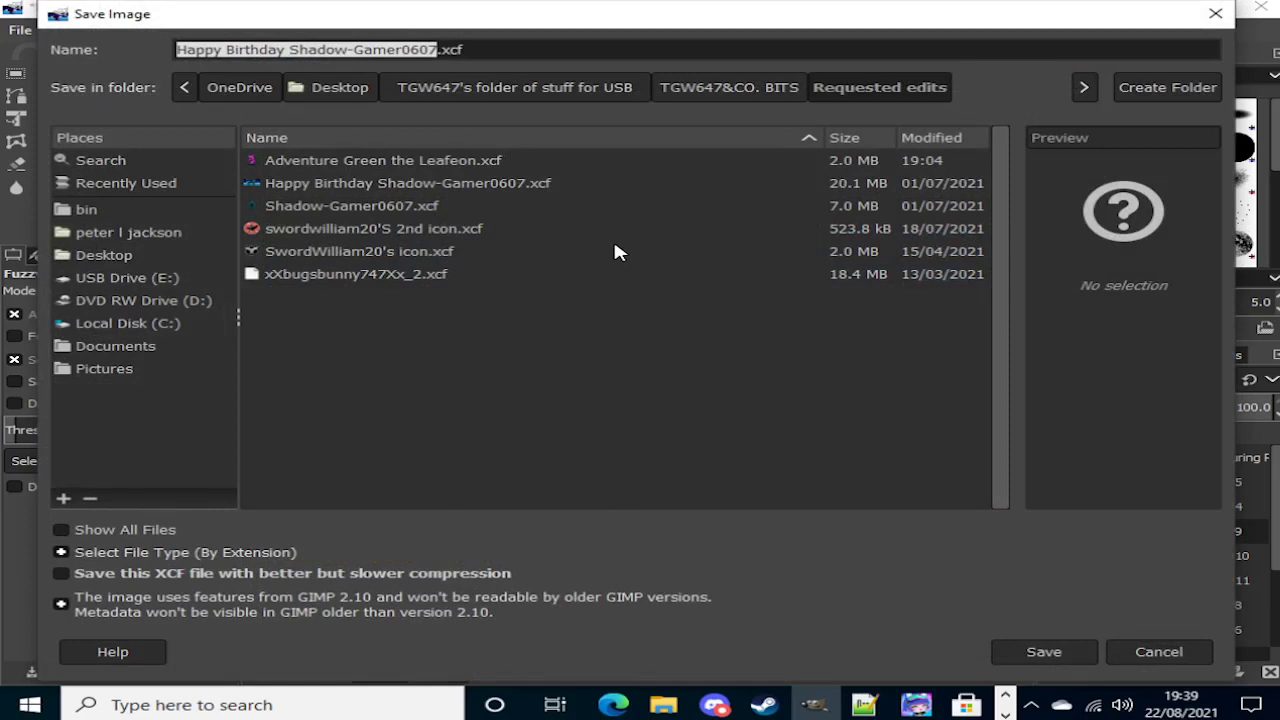
pyautogui.write('Recorded edits')
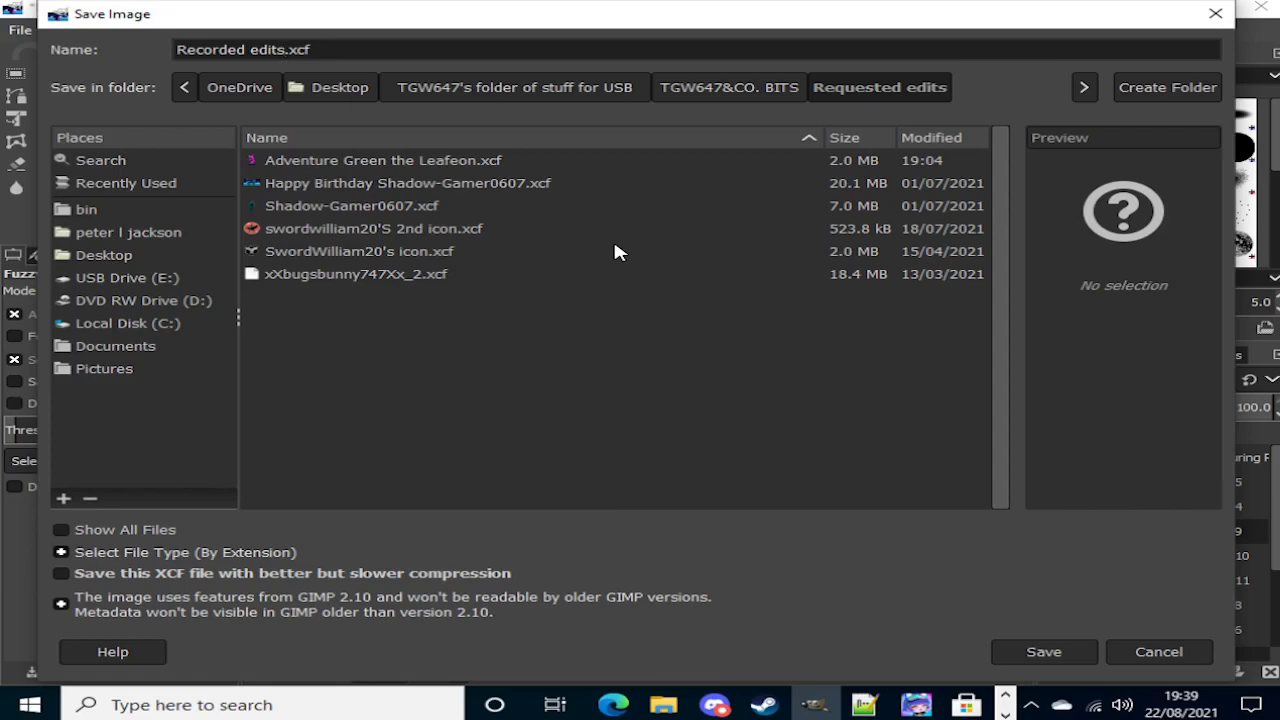
pyautogui.click(728, 90)
pyautogui.scroll(3, 325, 156)
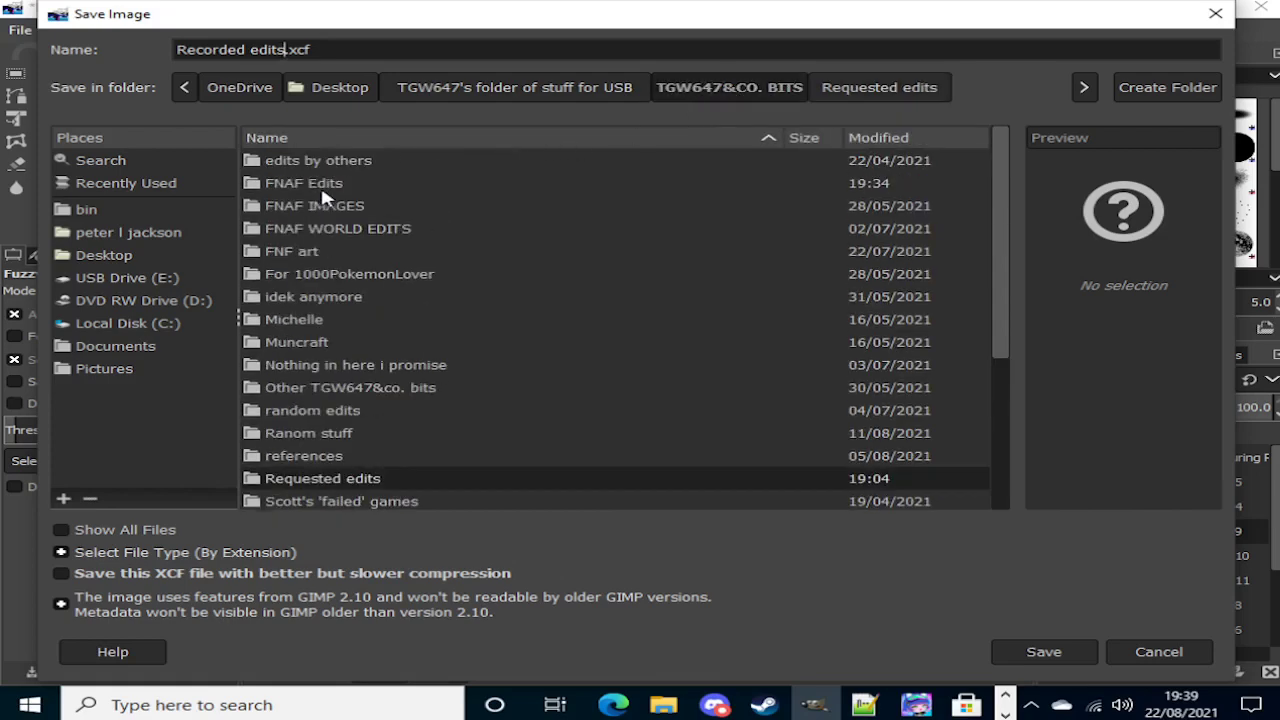
pyautogui.doubleClick(318, 186)
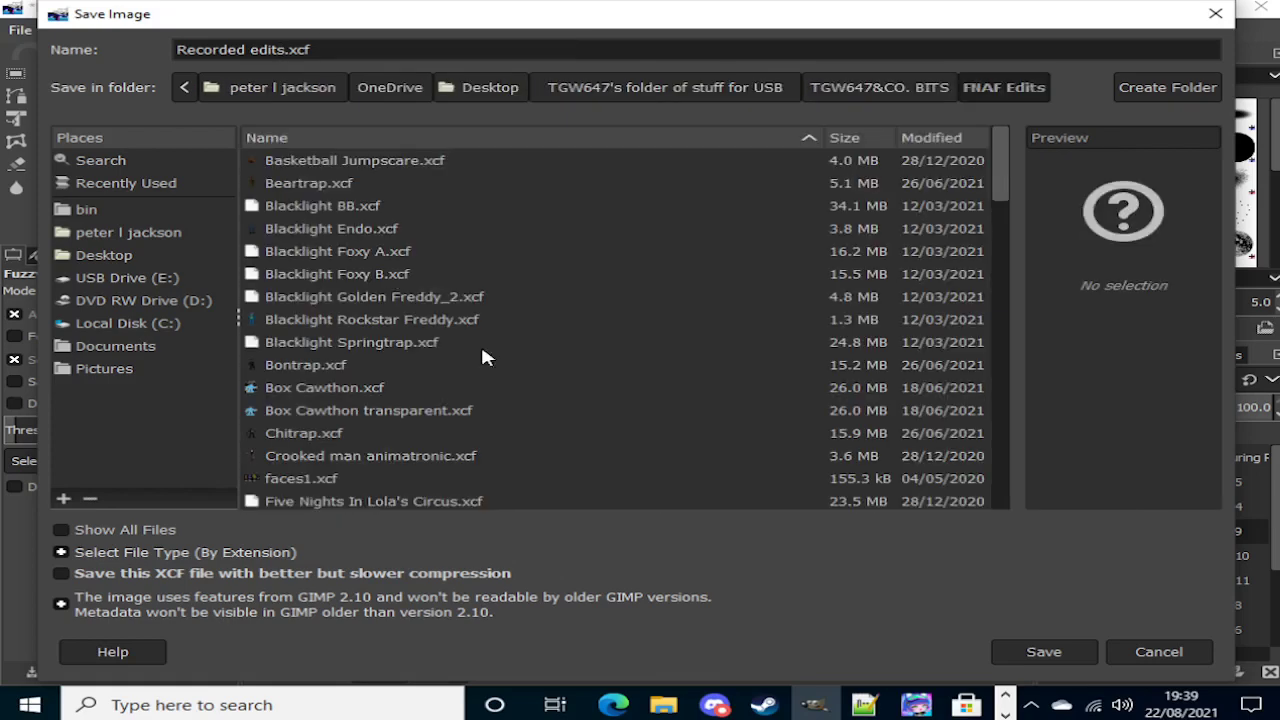
pyautogui.click(1045, 655)
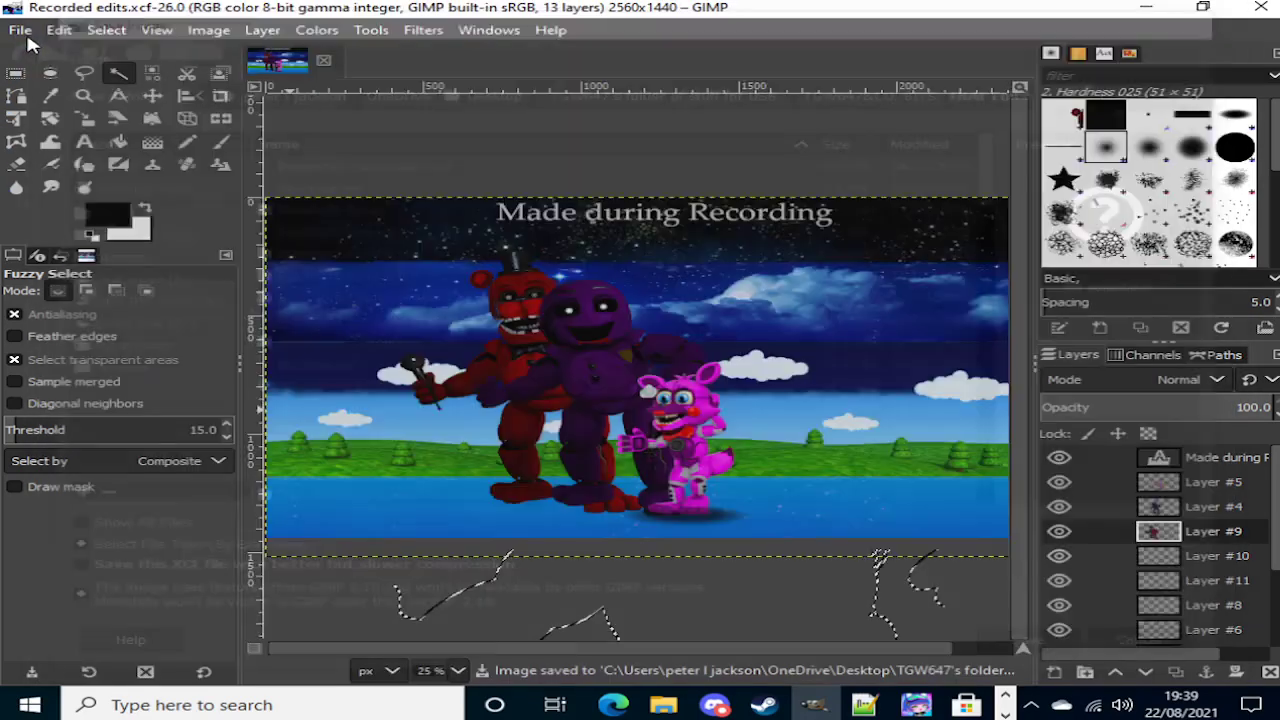
# Step: Export the scene as Recorded edits.png to the FNAF Edits folder with the default PNG options
pyautogui.click(20, 30)
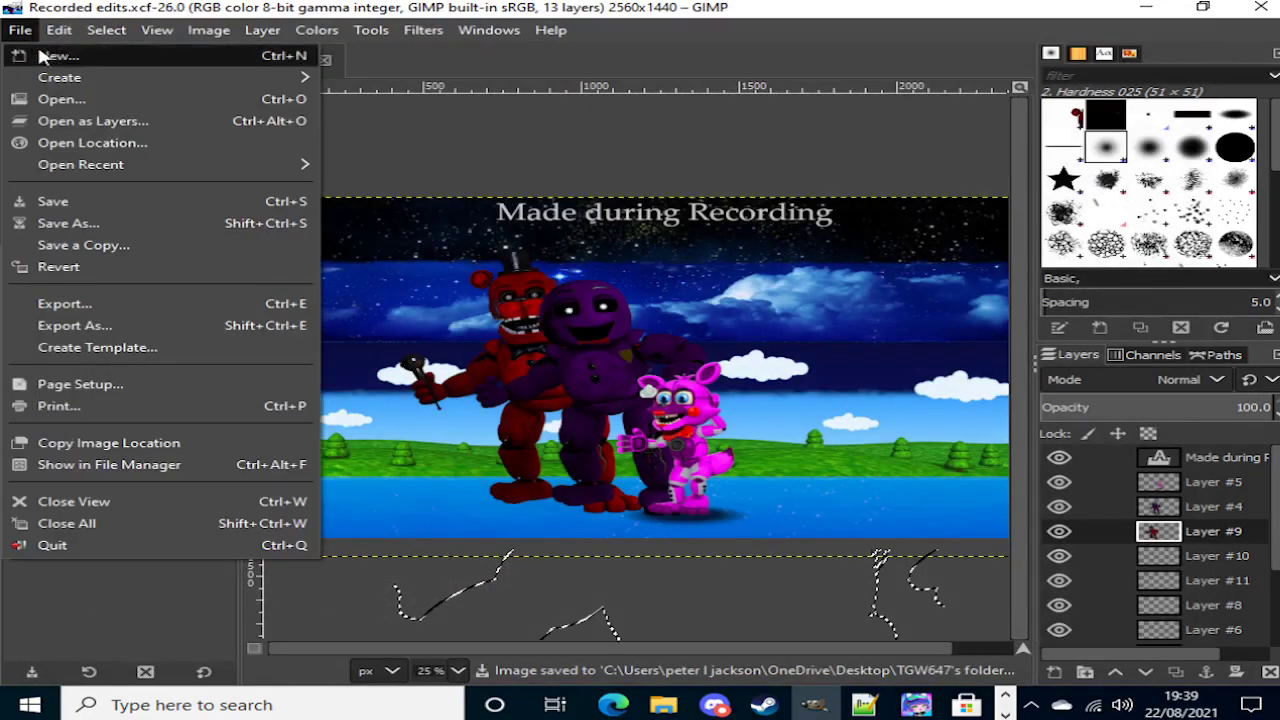
pyautogui.click(298, 303)
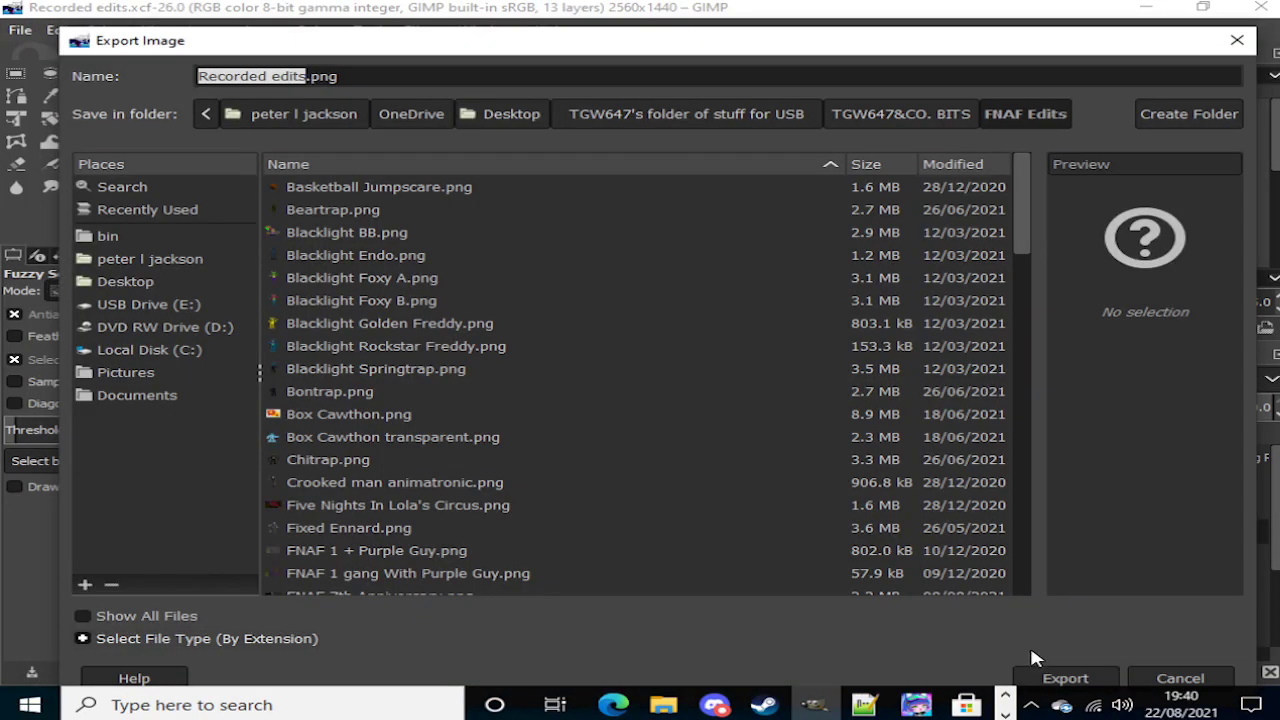
pyautogui.click(1060, 680)
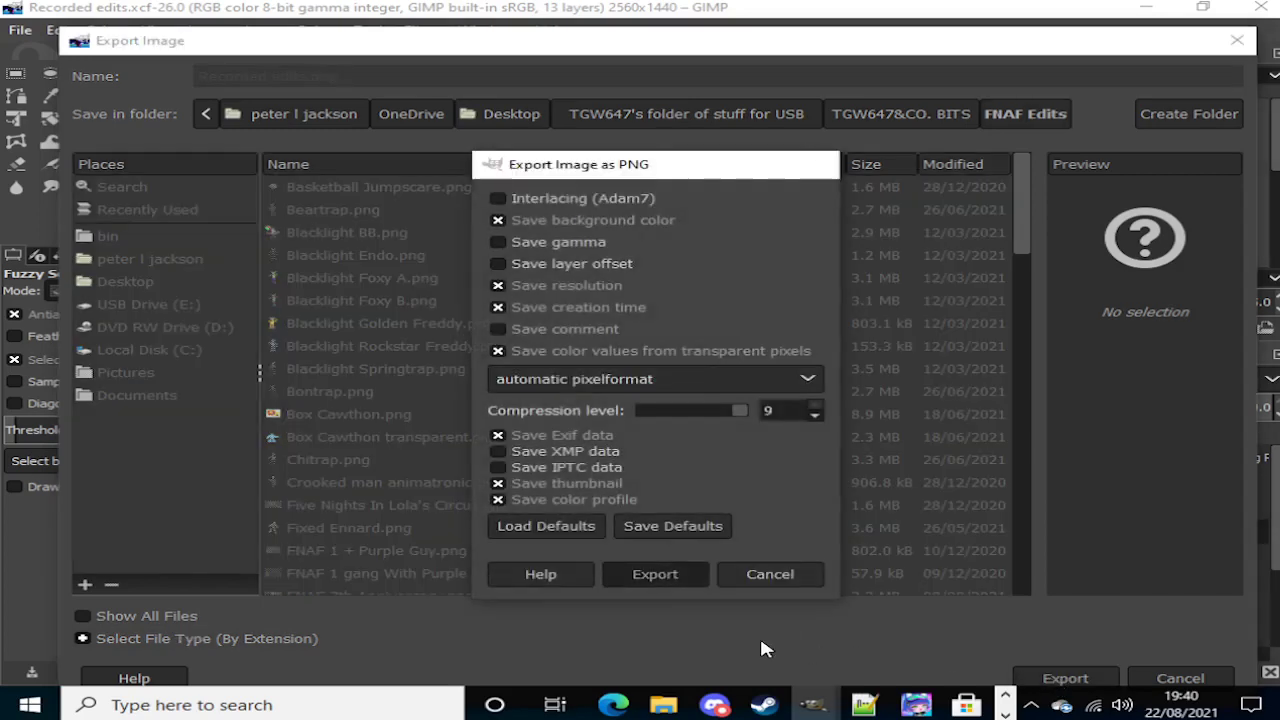
pyautogui.press('Return')
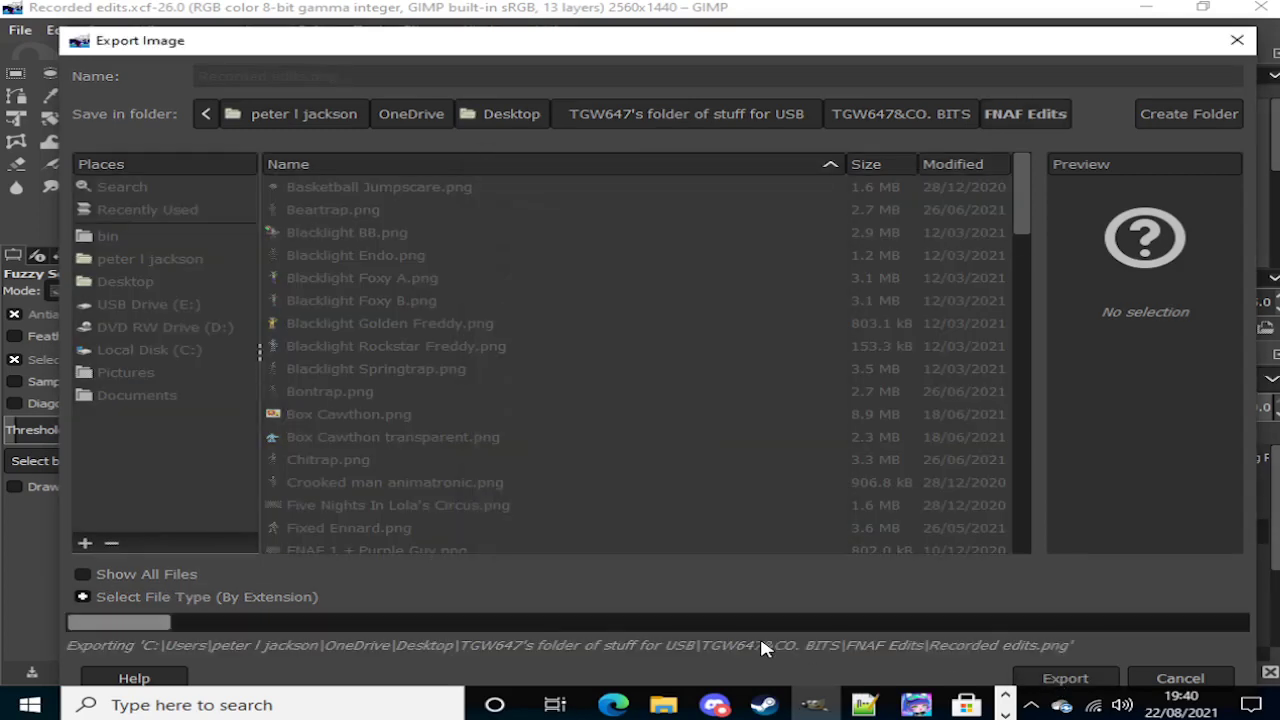